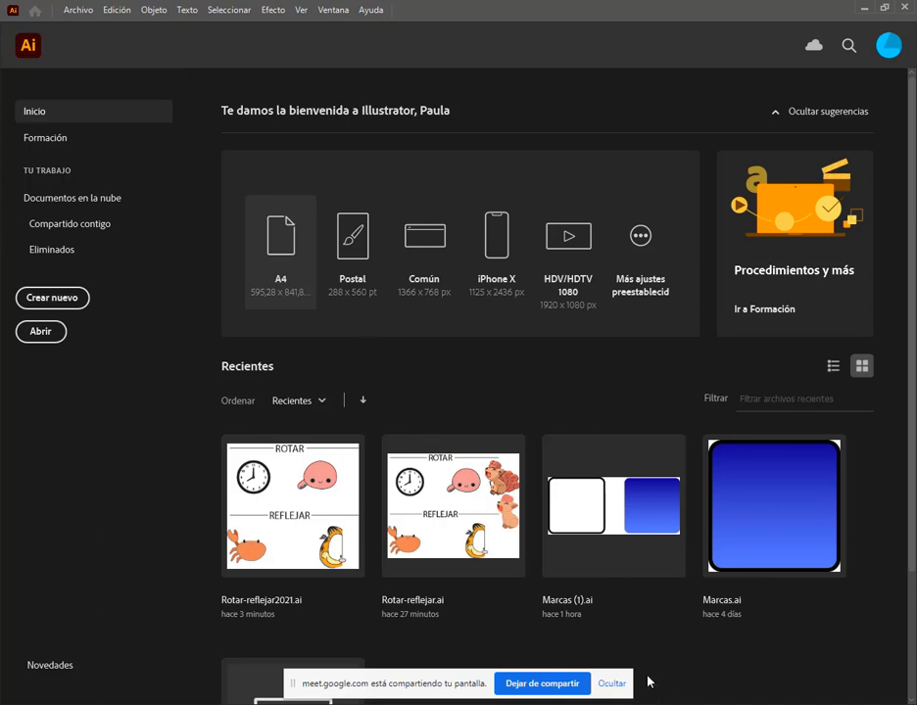
Hide the screen-sharing notice and view the two open Illustrator versions
left_click(611, 684)
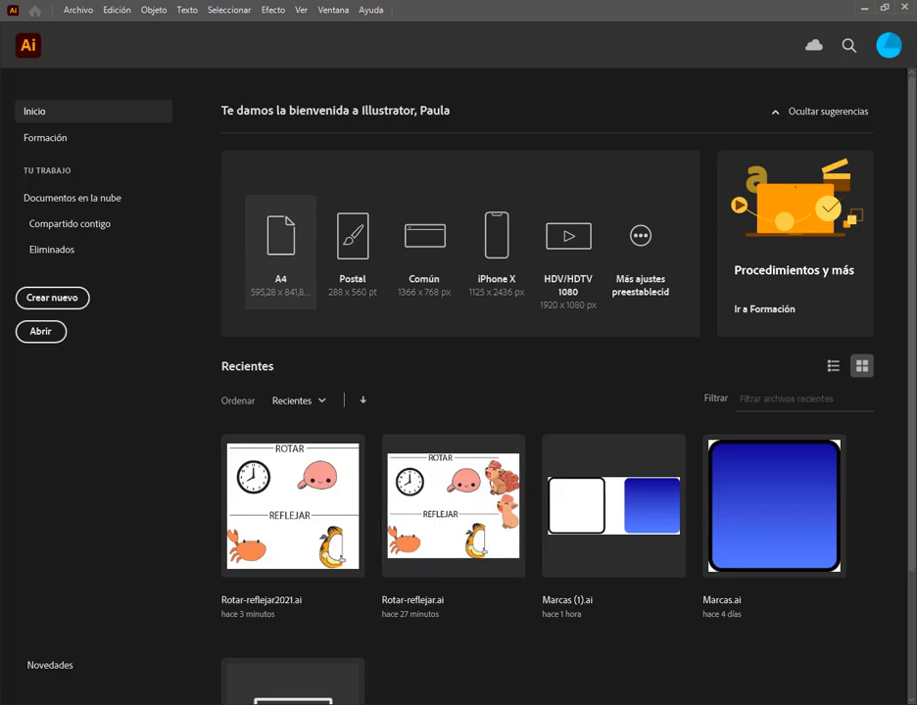
key("alt+Tab")
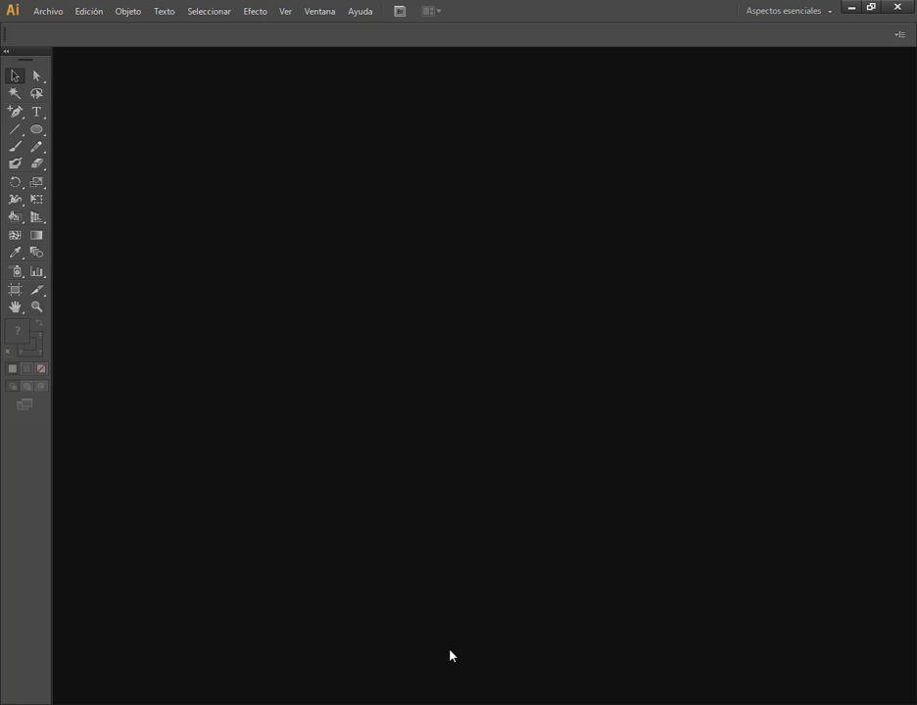
key("alt+Tab")
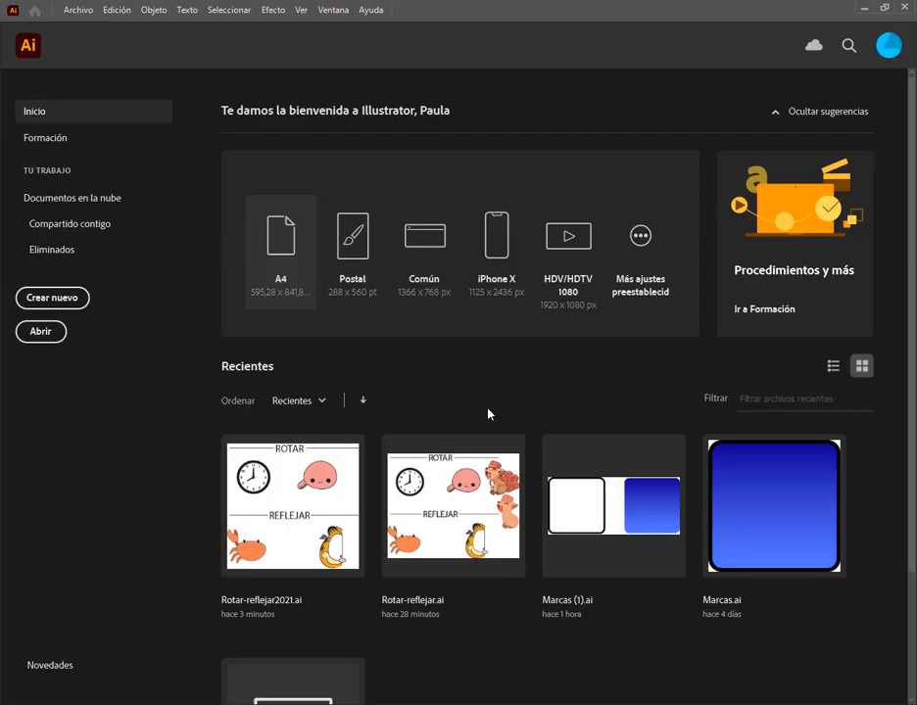
key("alt+Tab")
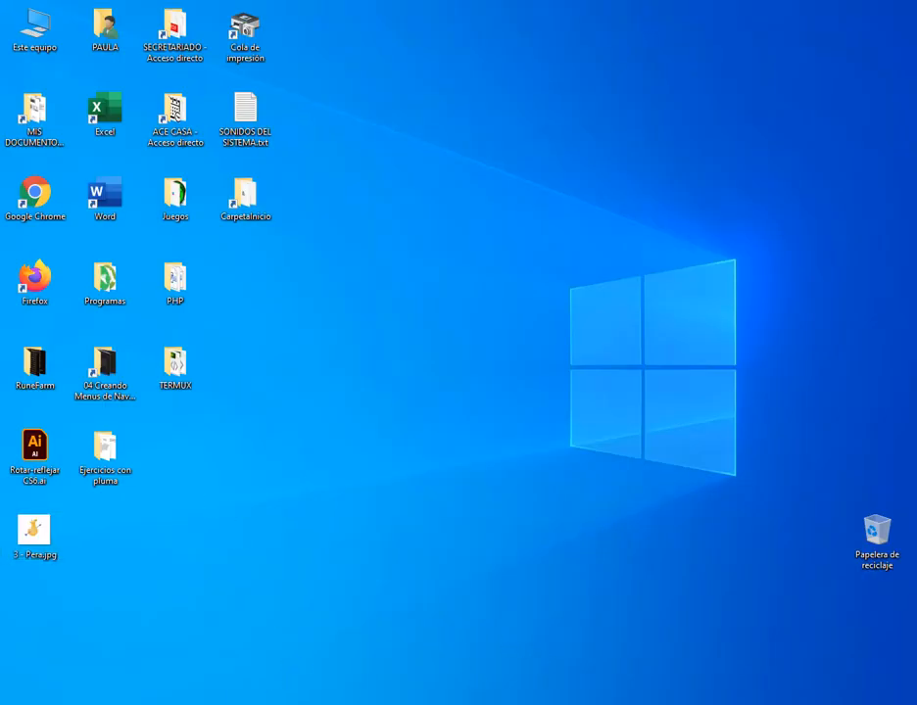
Switch to Chrome, open the Clase 2 assignment's Drive folder from Classroom, and select Rotar-reflejar CS6.ai
left_click(136, 668)
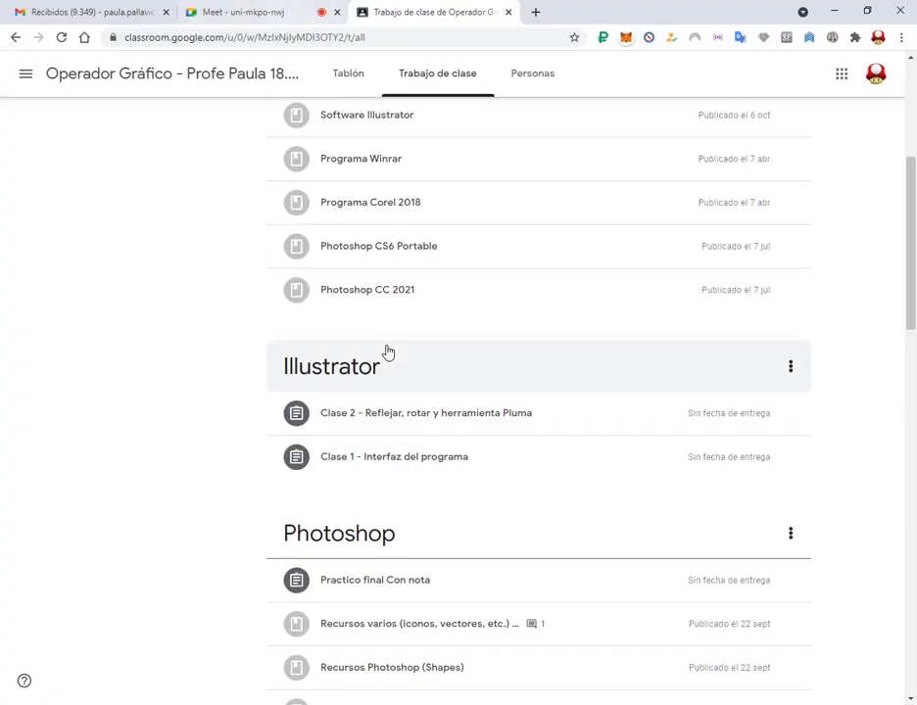
left_click(404, 427)
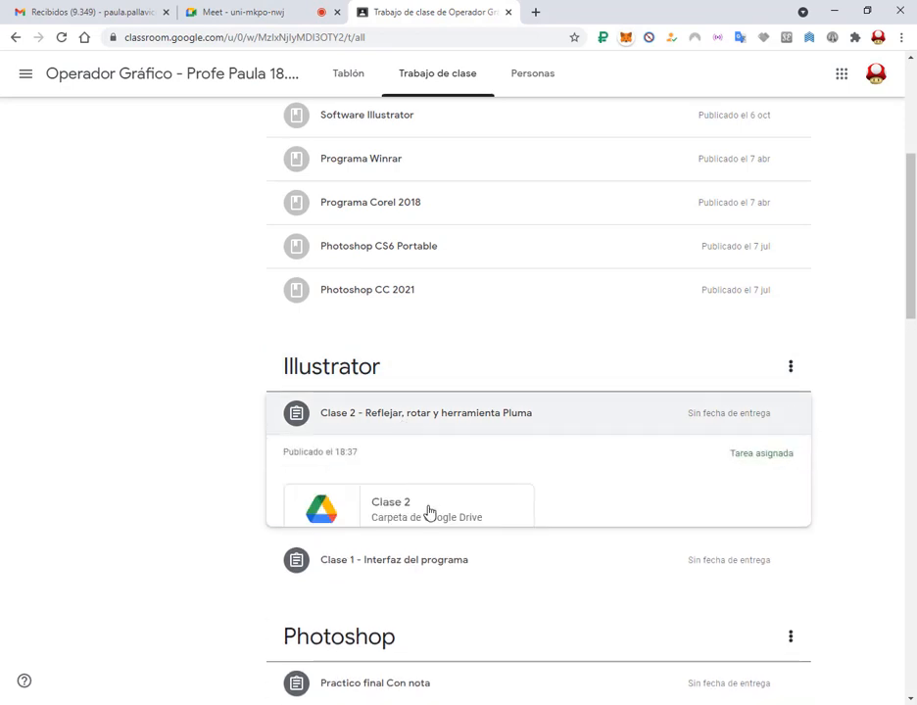
left_click(429, 513)
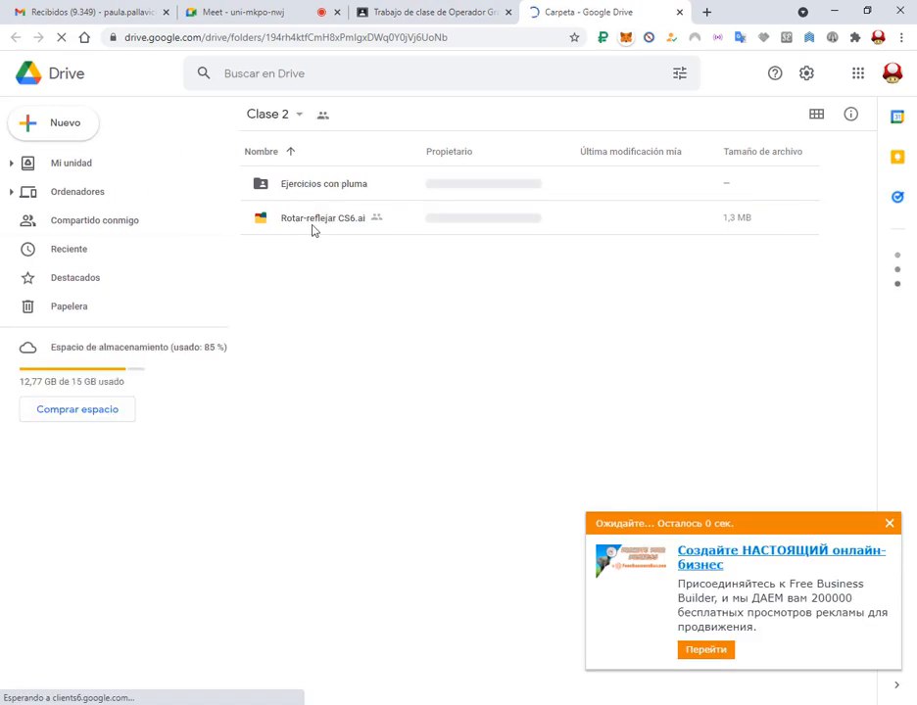
left_click(320, 224)
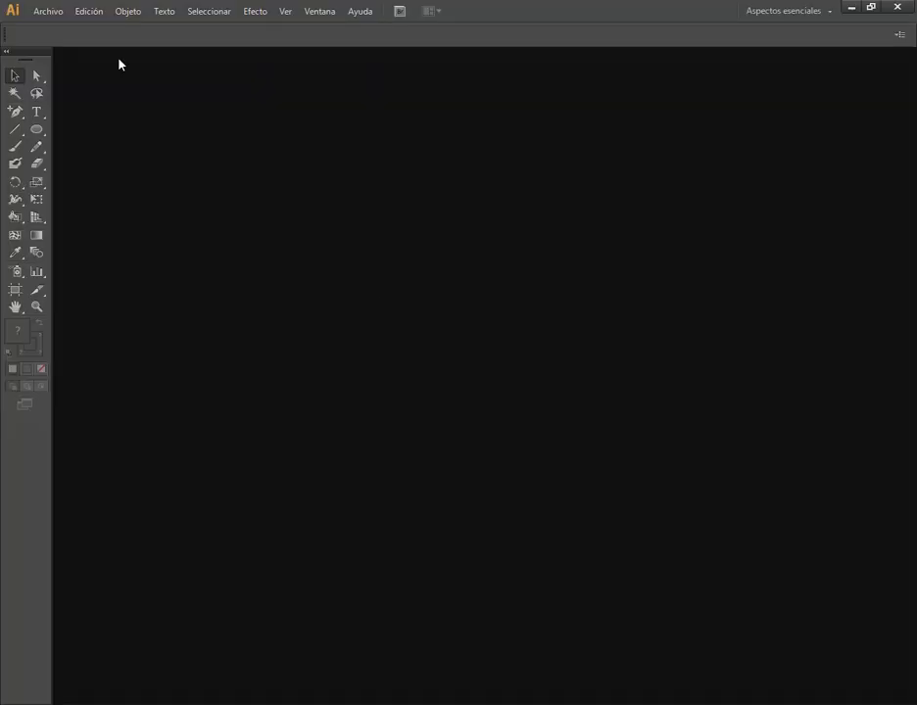
Switch to Illustrator CS6 and open Rotar-reflejar CS6.ai from the desktop folder
left_click(40, 11)
left_click(61, 60)
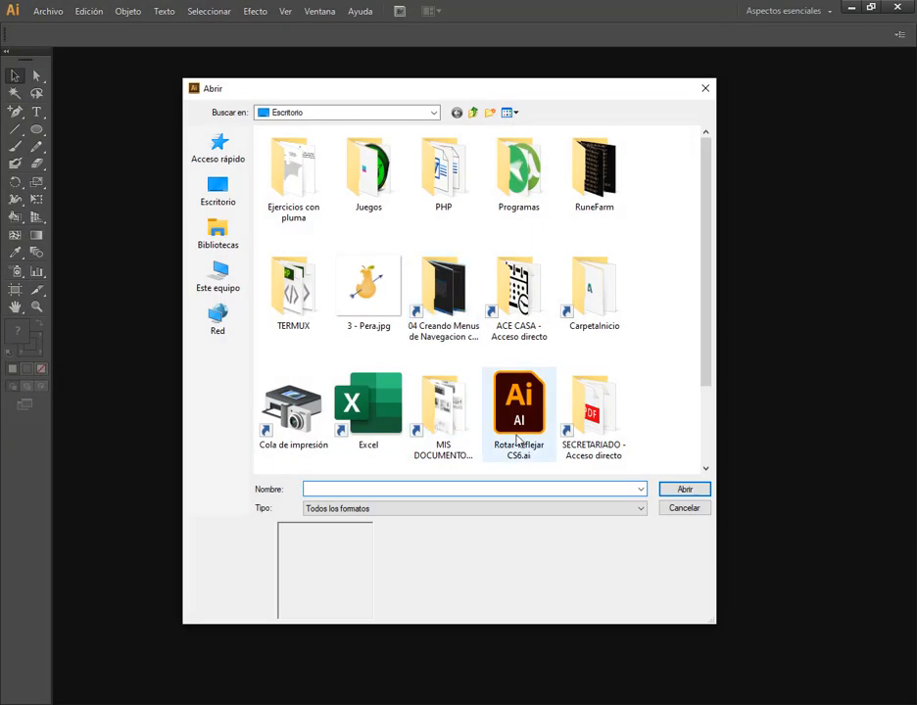
double_click(519, 401)
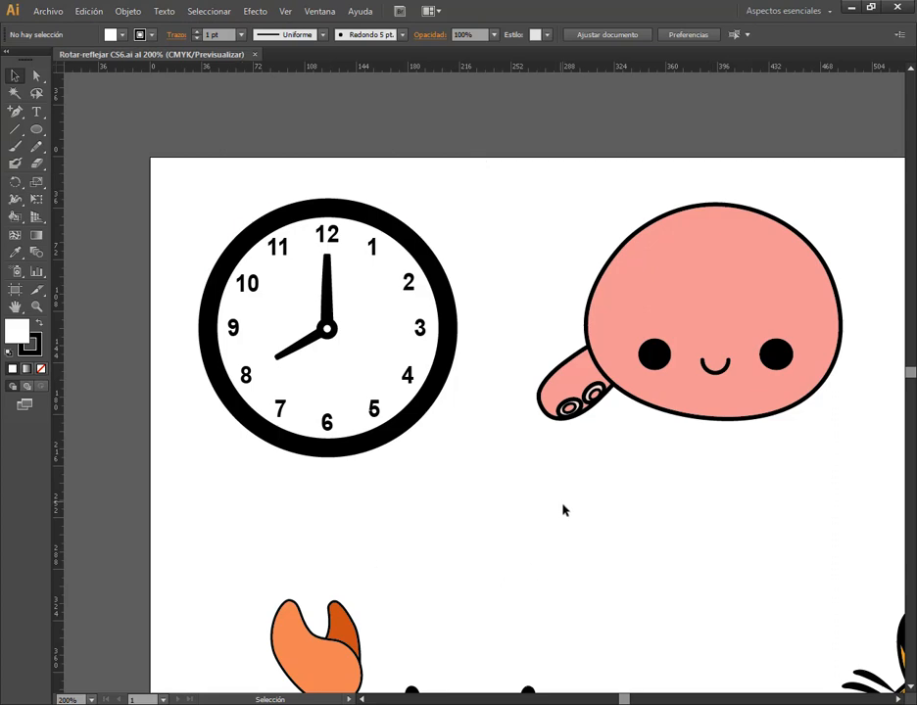
Delete the linked fox image lying outside the artboard
scroll(590, 492, "down", 3)
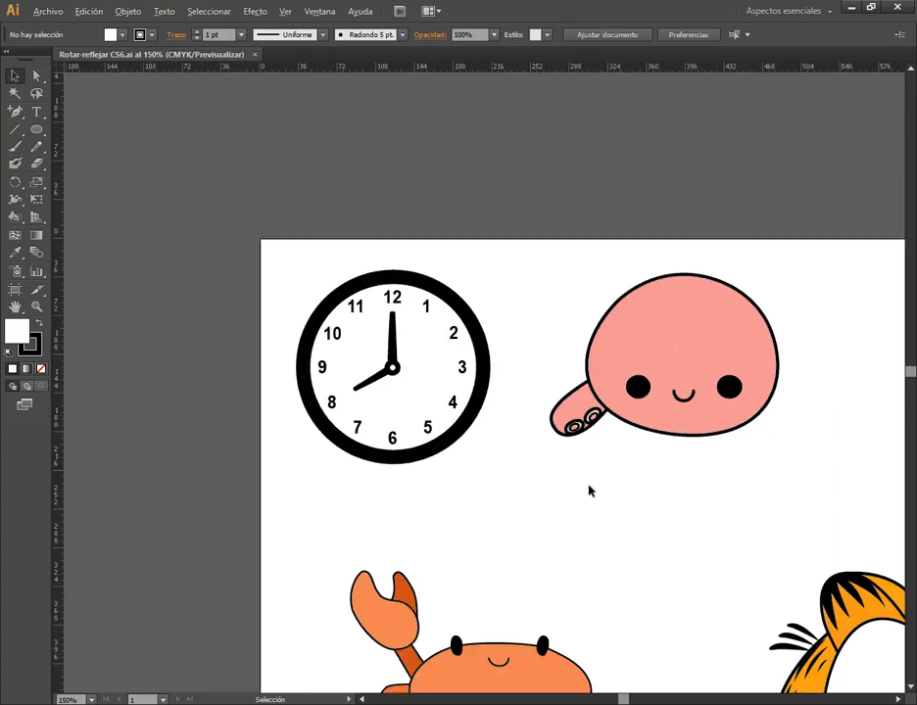
scroll(647, 483, "up", 1)
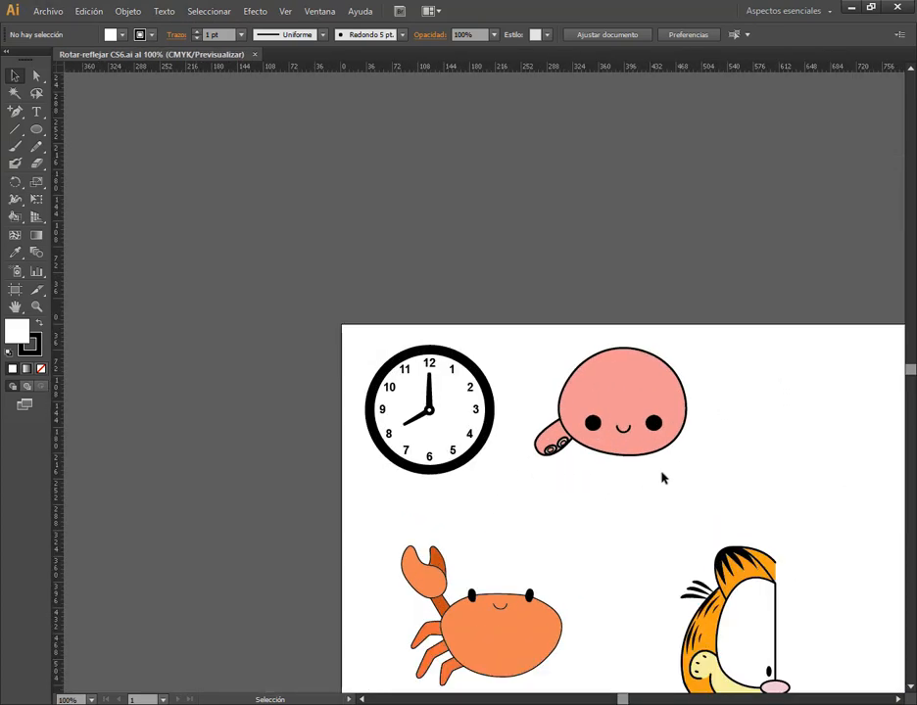
left_click_drag(661, 479, 443, 338)
left_click(844, 328)
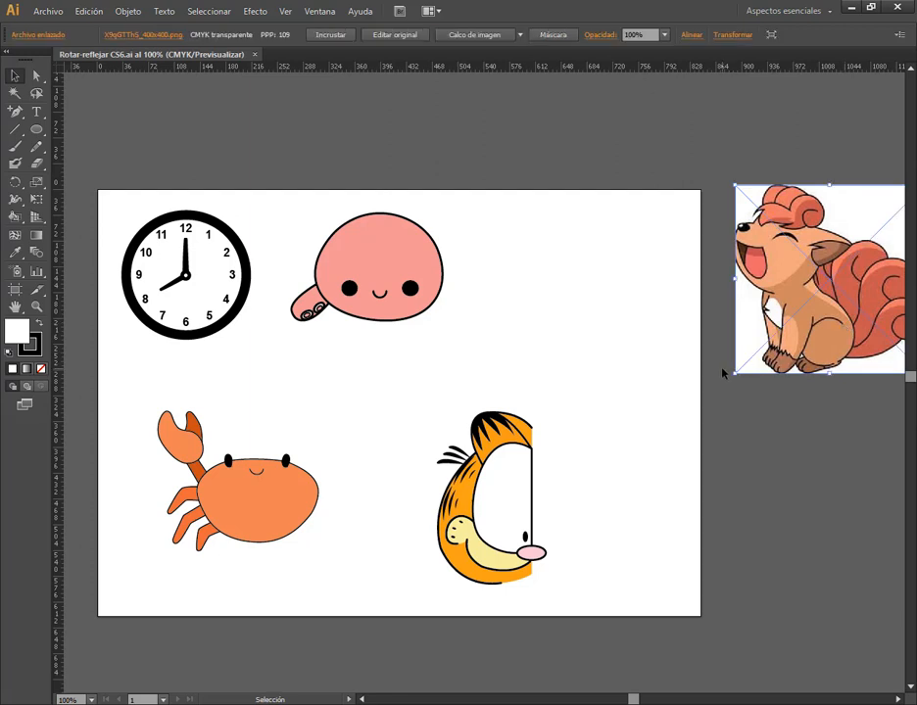
key("Delete")
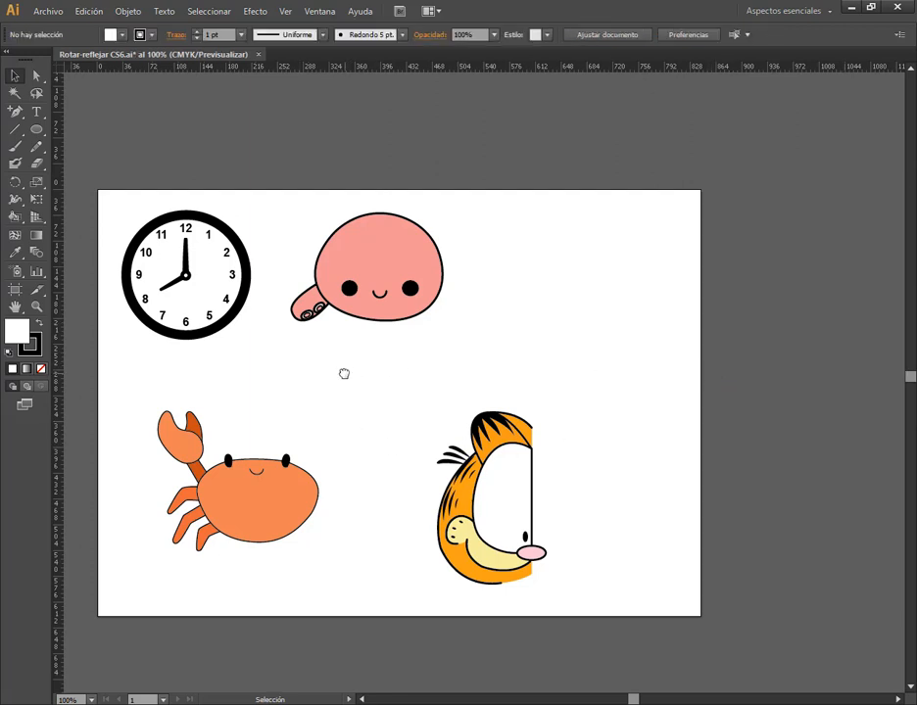
Draw a wide rectangle in the empty area beside the pink octopus and fill it with medium blue
left_click_drag(344, 372, 422, 338)
scroll(347, 259, "up", 1)
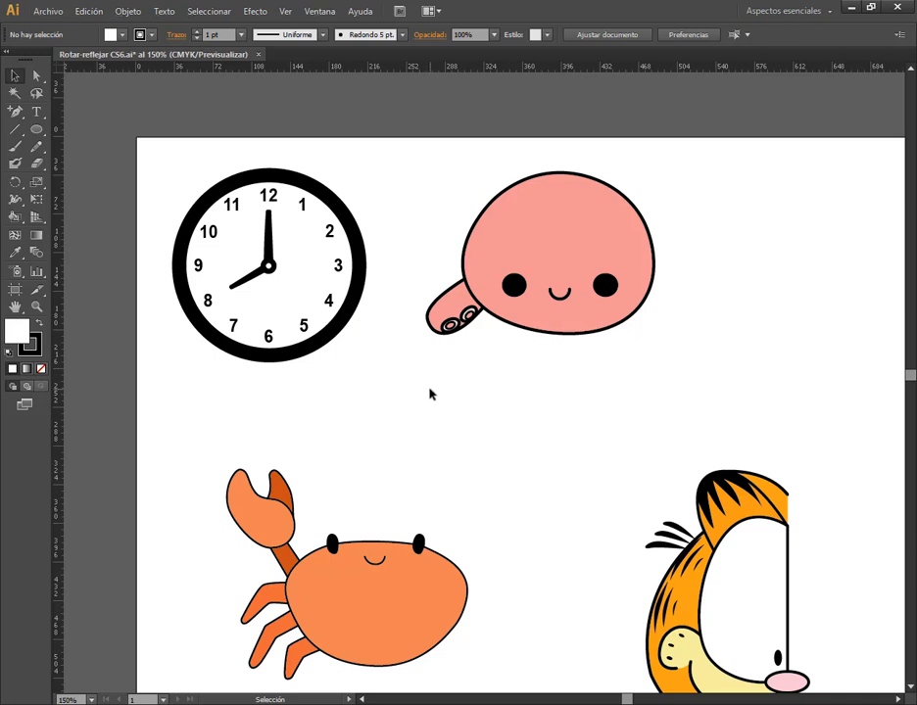
left_click_drag(36, 128, 69, 134)
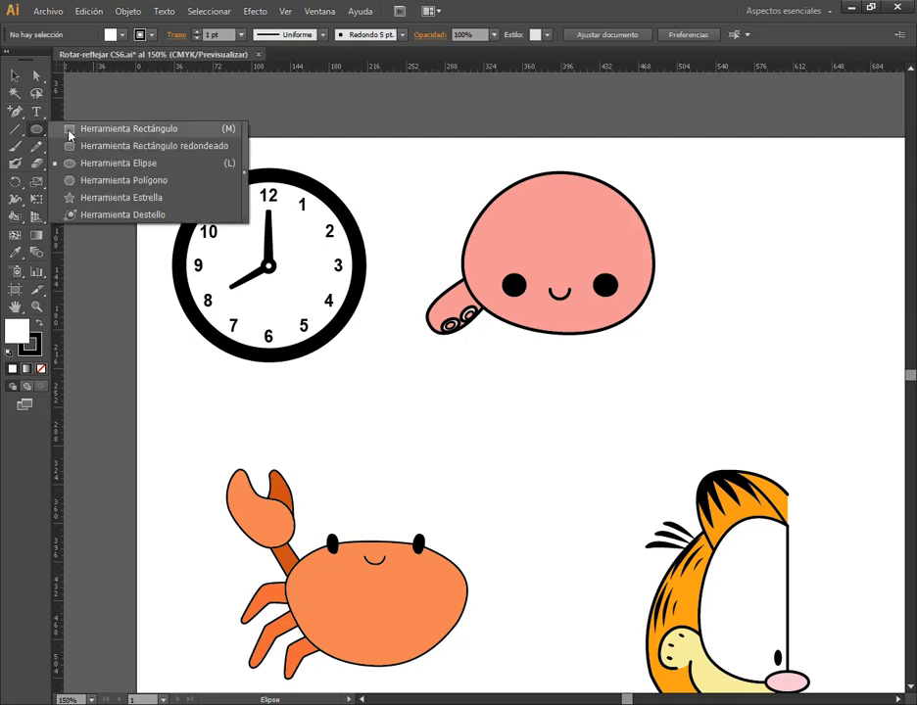
left_click(69, 133)
left_click_drag(765, 279, 656, 267)
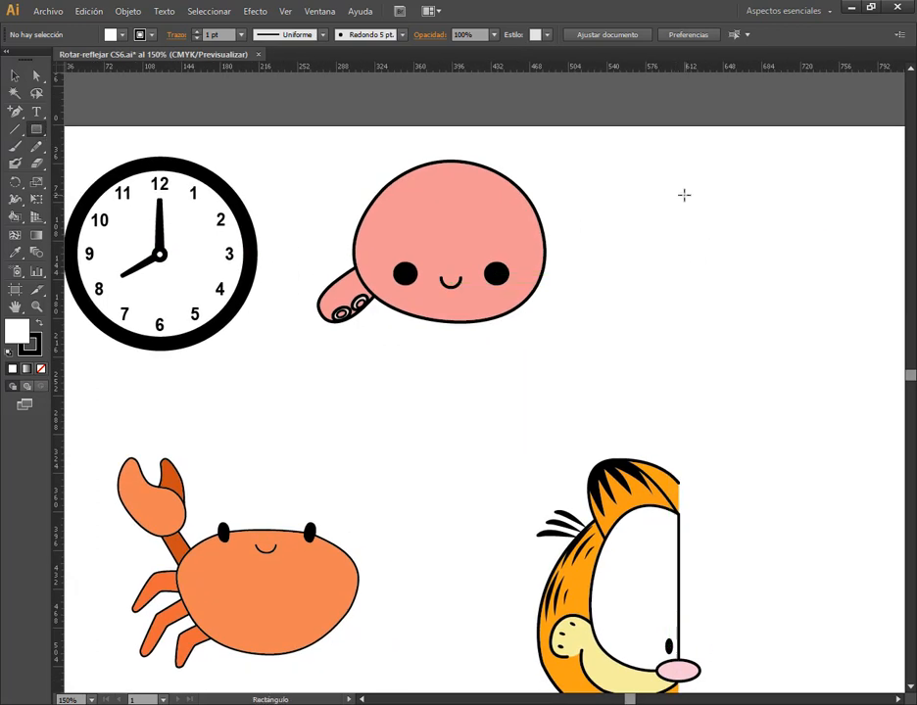
left_click_drag(680, 197, 811, 246)
double_click(16, 331)
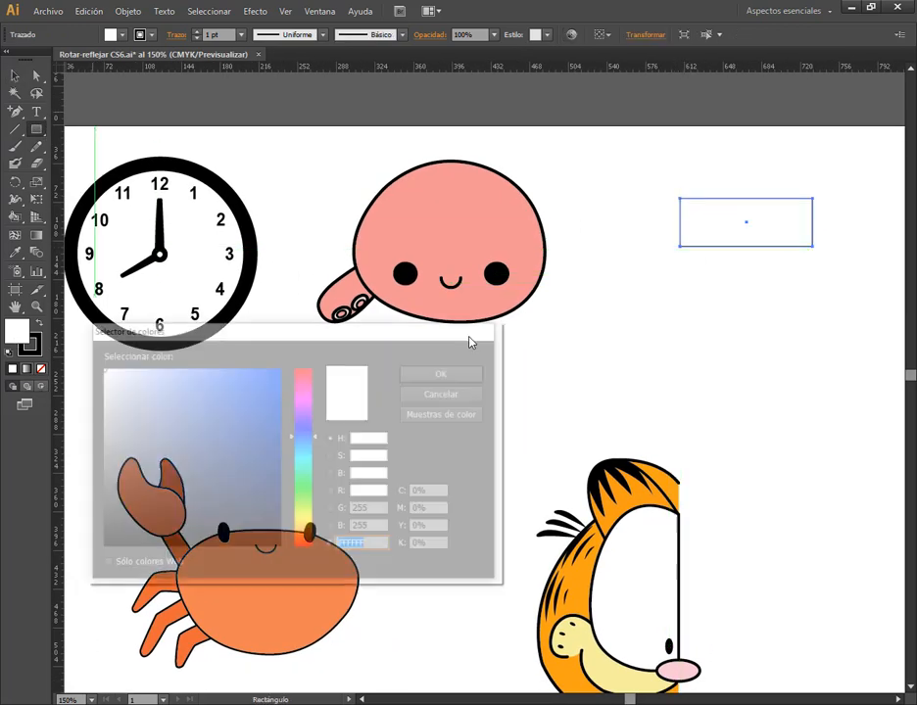
left_click(256, 382)
left_click(478, 374)
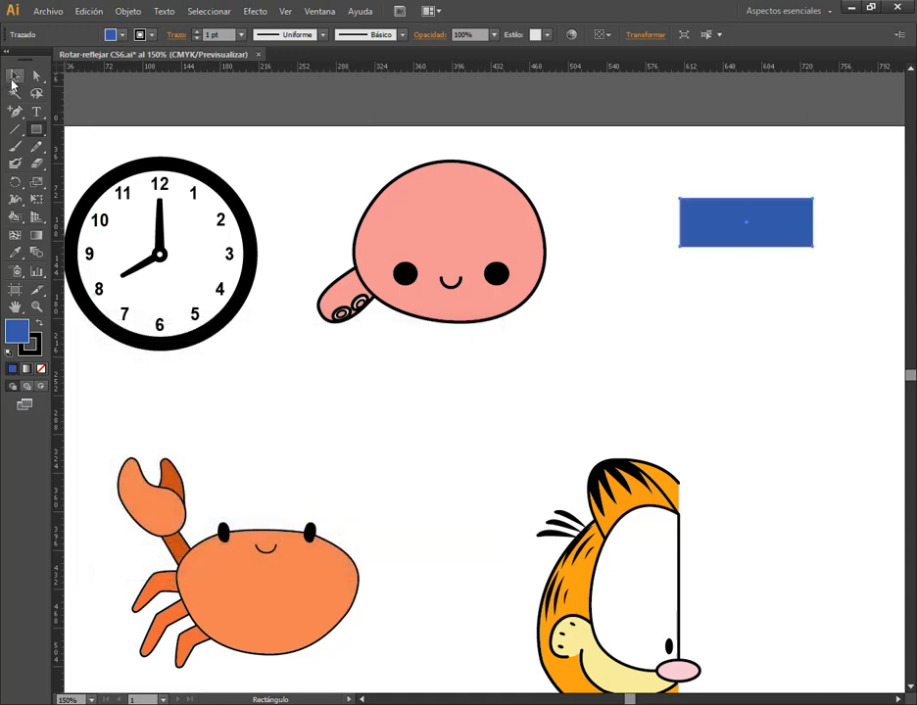
Move the blue rectangle slightly lower and resize it into a roughly square shape
left_click(14, 78)
left_click_drag(774, 229, 758, 284)
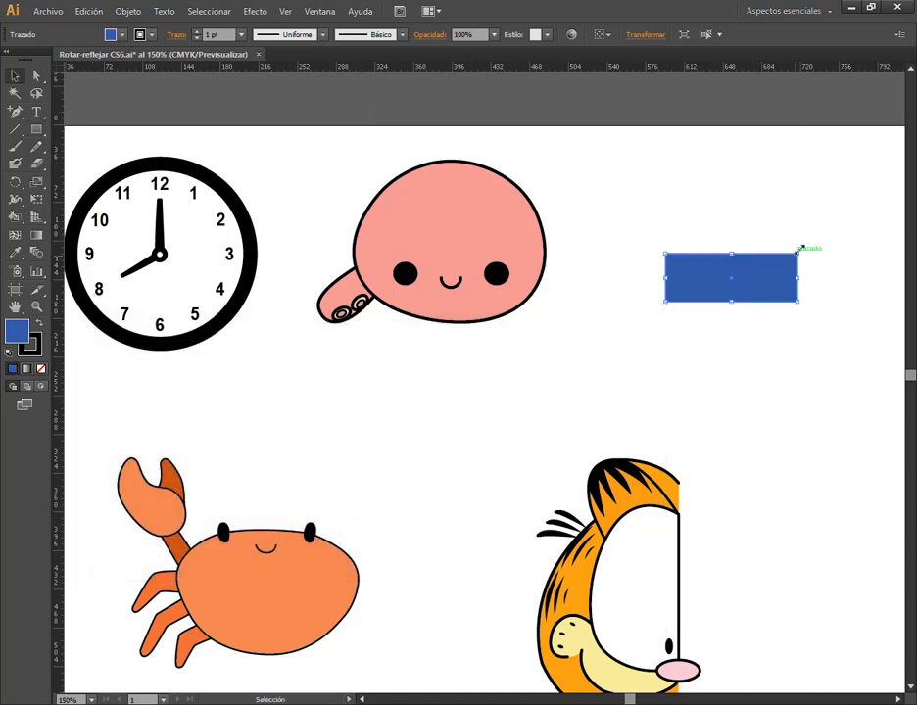
left_click_drag(799, 250, 730, 238)
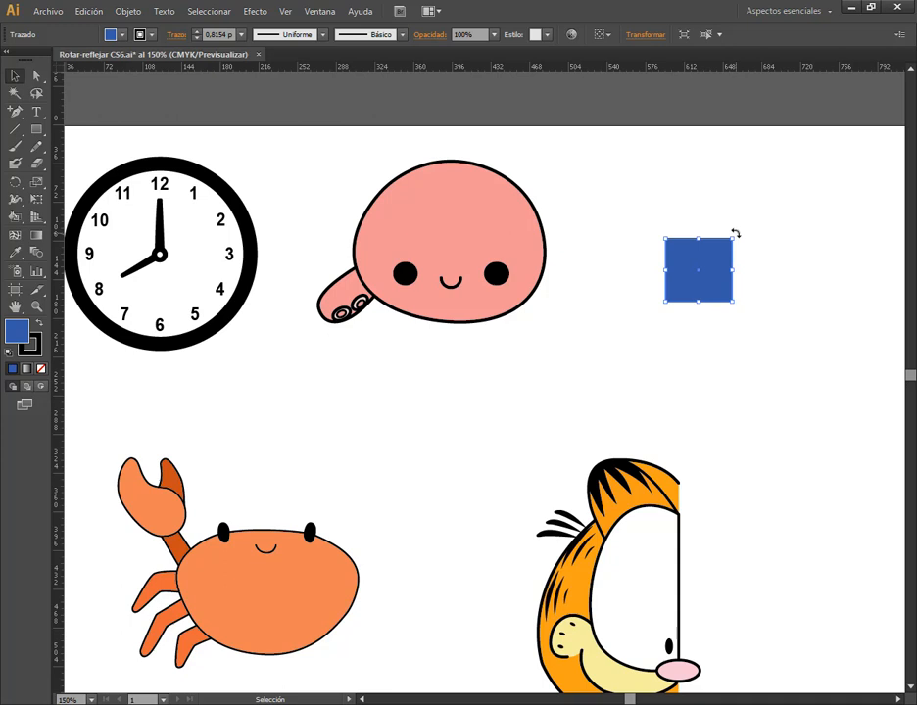
Rotate the blue square counterclockwise freehand and apply a further rotation of -45°
left_click_drag(734, 233, 687, 233)
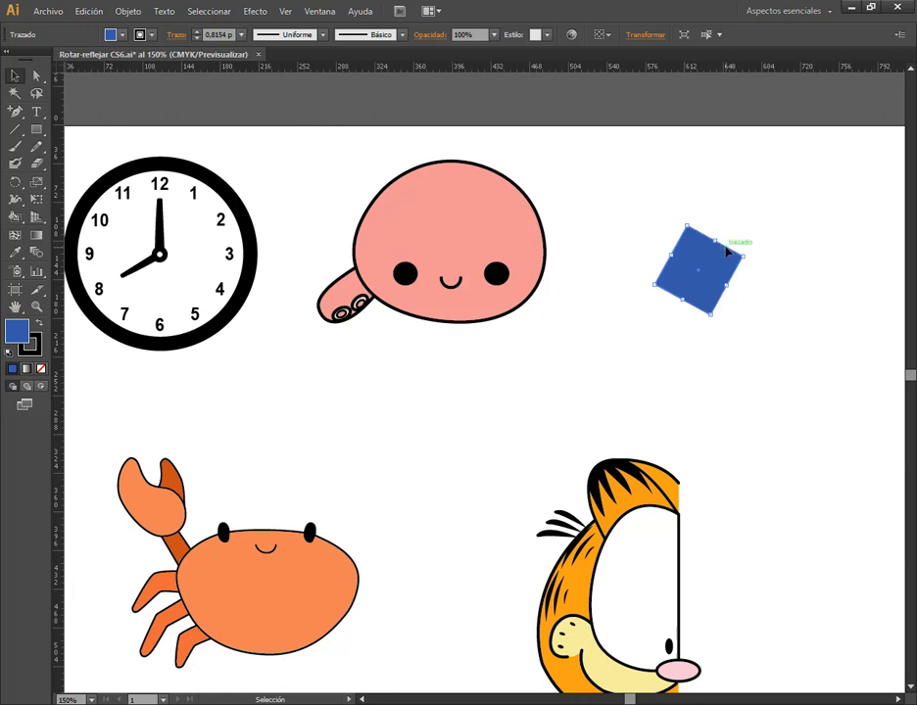
left_click(656, 42)
left_click(571, 95)
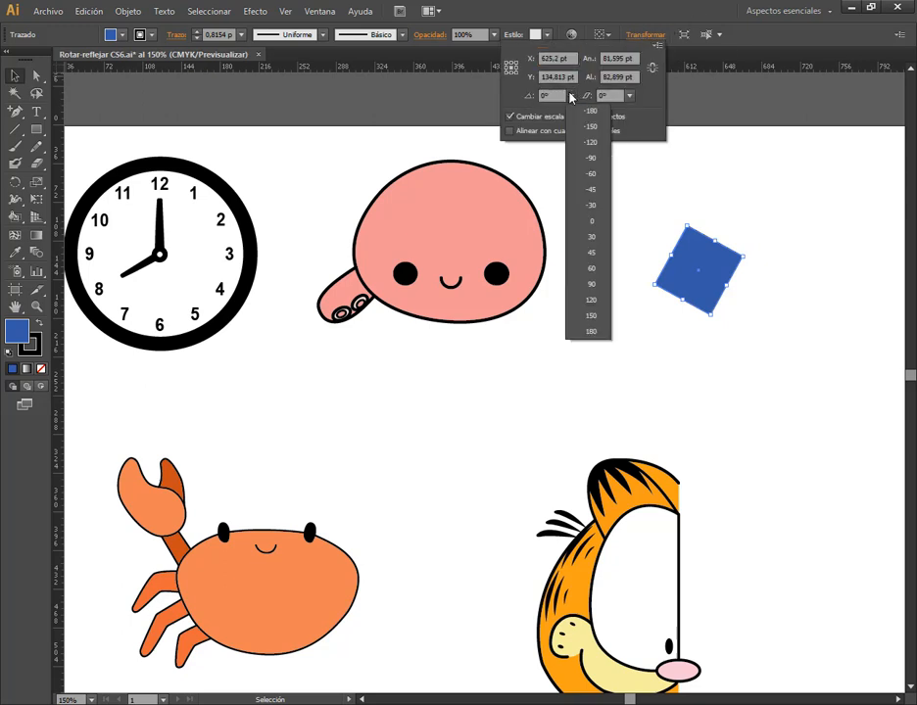
left_click(586, 190)
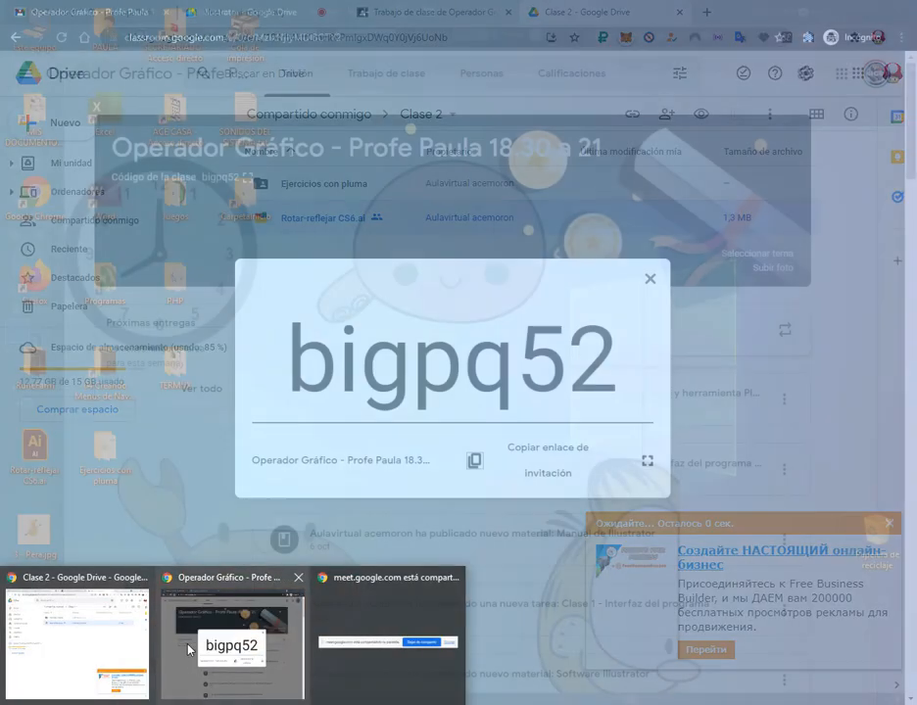
Switch to the Google Meet call in Chrome to check its chat messages, and return to Illustrator
left_click(79, 641)
left_click(271, 9)
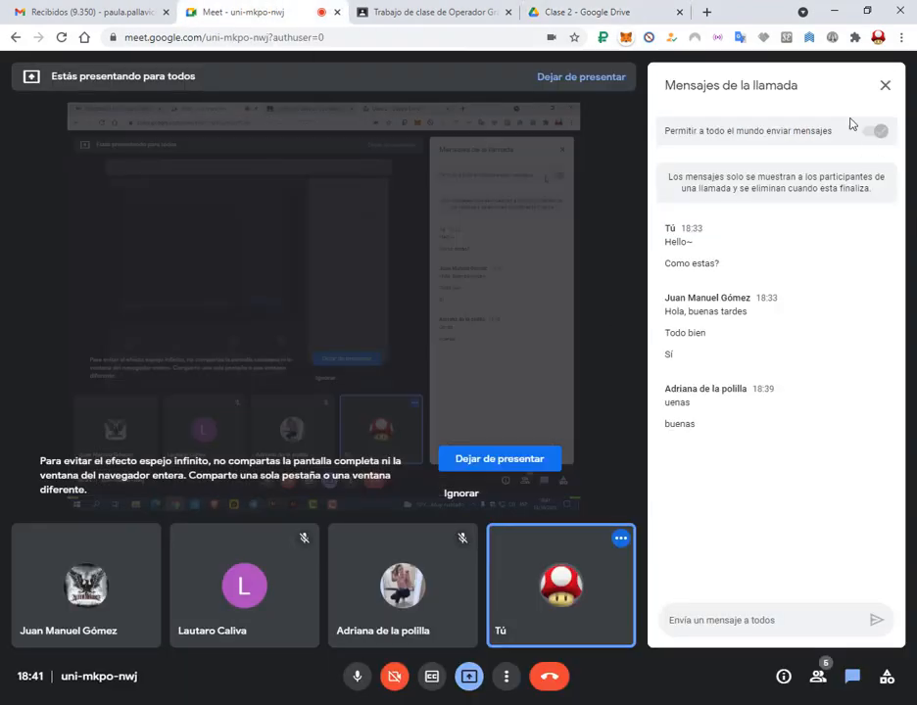
left_click(833, 10)
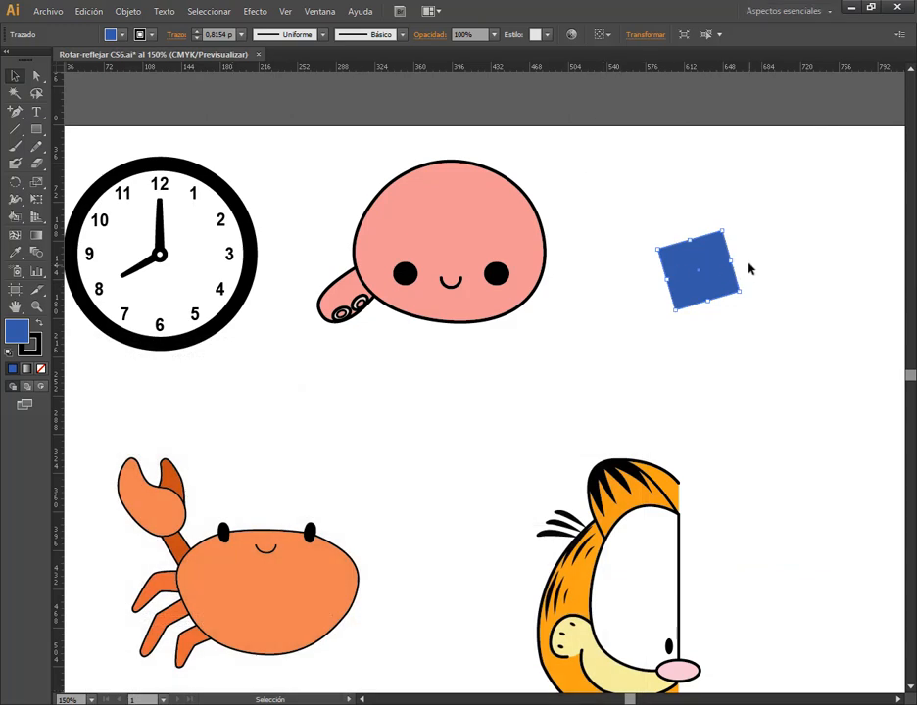
Reposition the blue square beside the octopus and rotate it freehand counterclockwise into a diamond-like orientation
left_click_drag(729, 266, 701, 234)
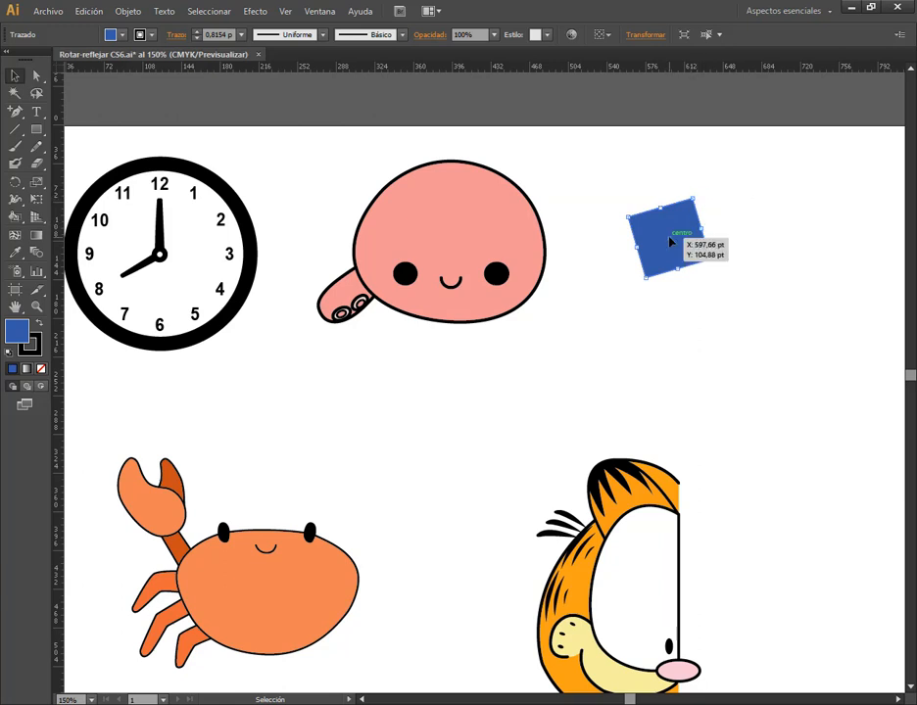
left_click_drag(698, 193, 668, 182)
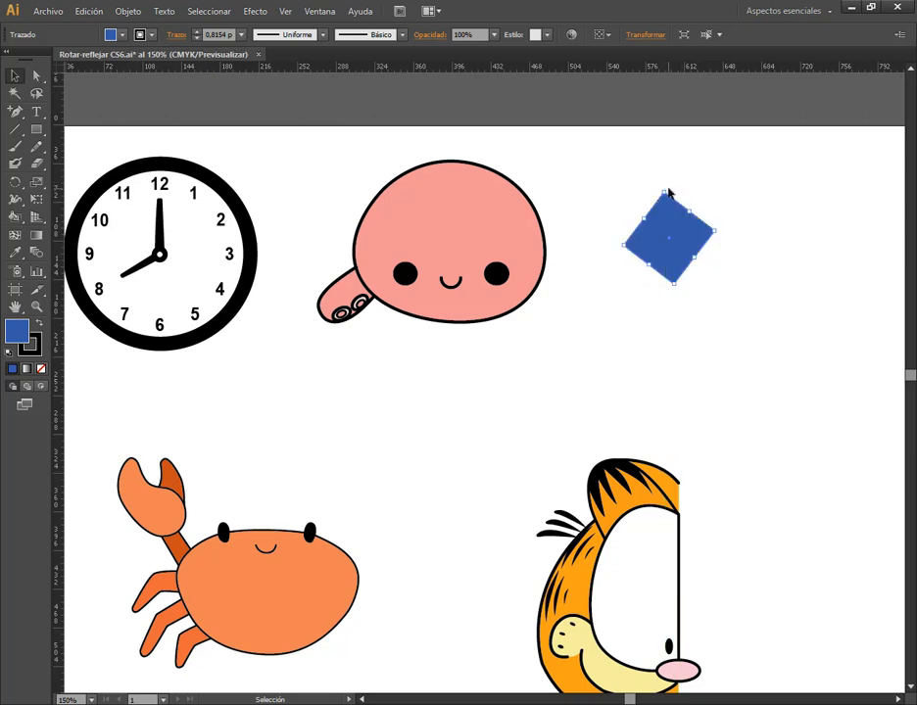
left_click_drag(672, 238, 687, 278)
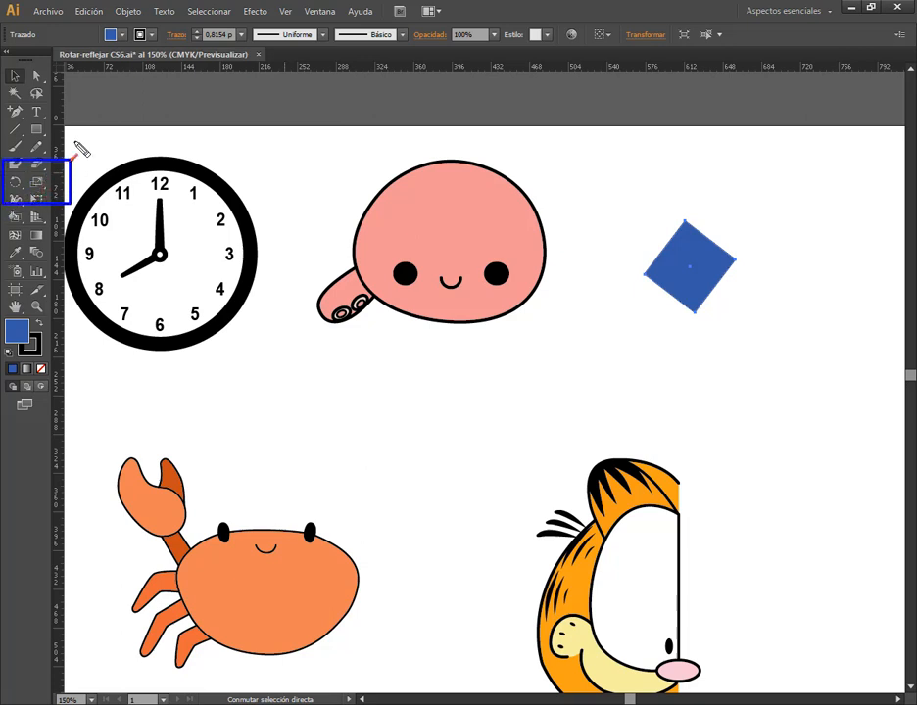
Switch the toolbox to a single column and activate the Rotate tool for the blue square
left_click(16, 181)
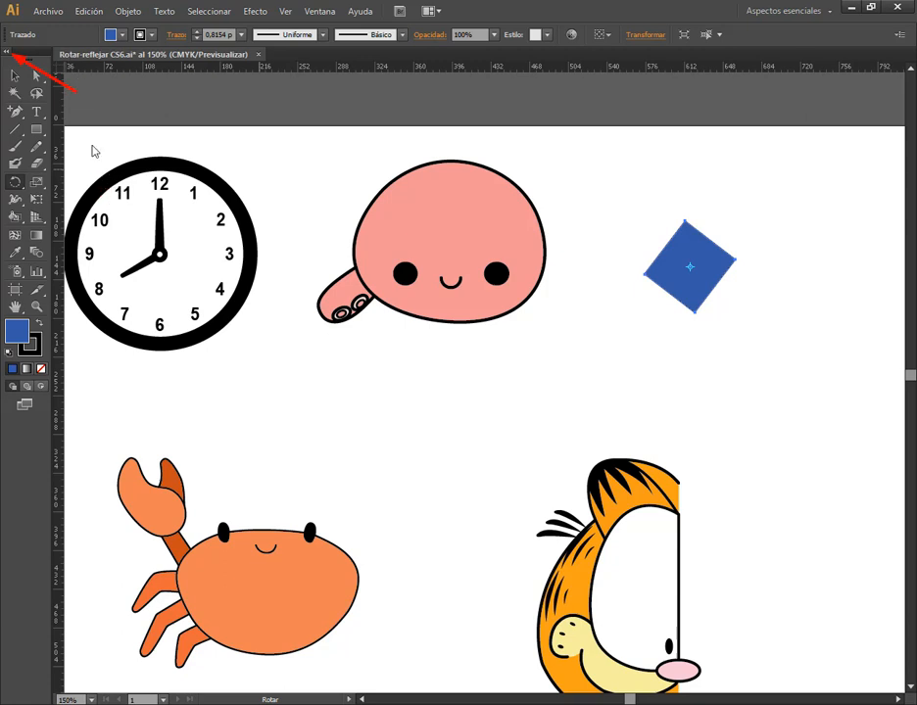
left_click(7, 54)
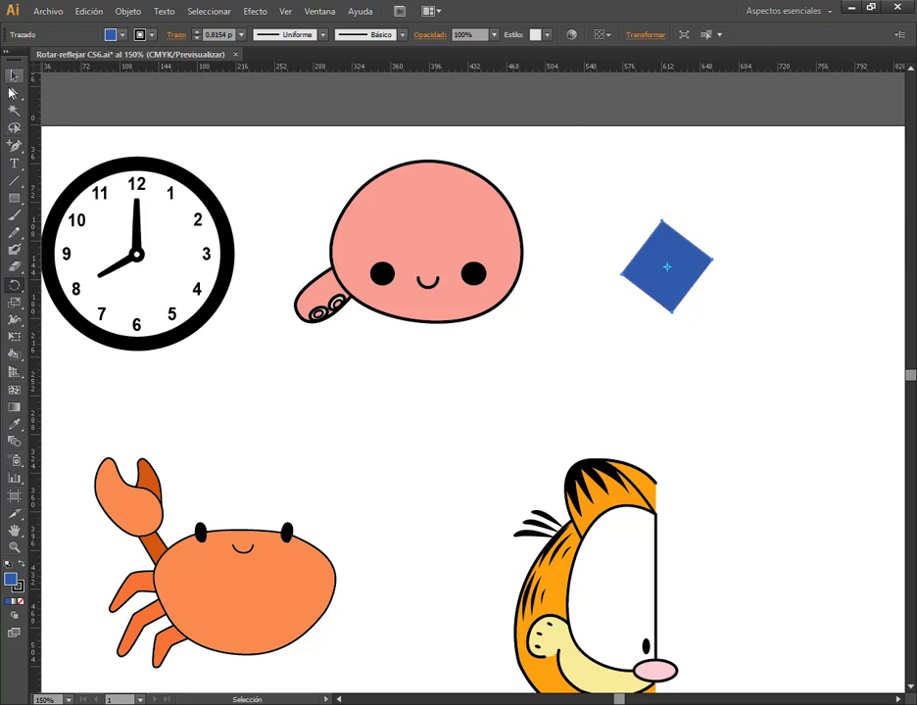
left_click(7, 54)
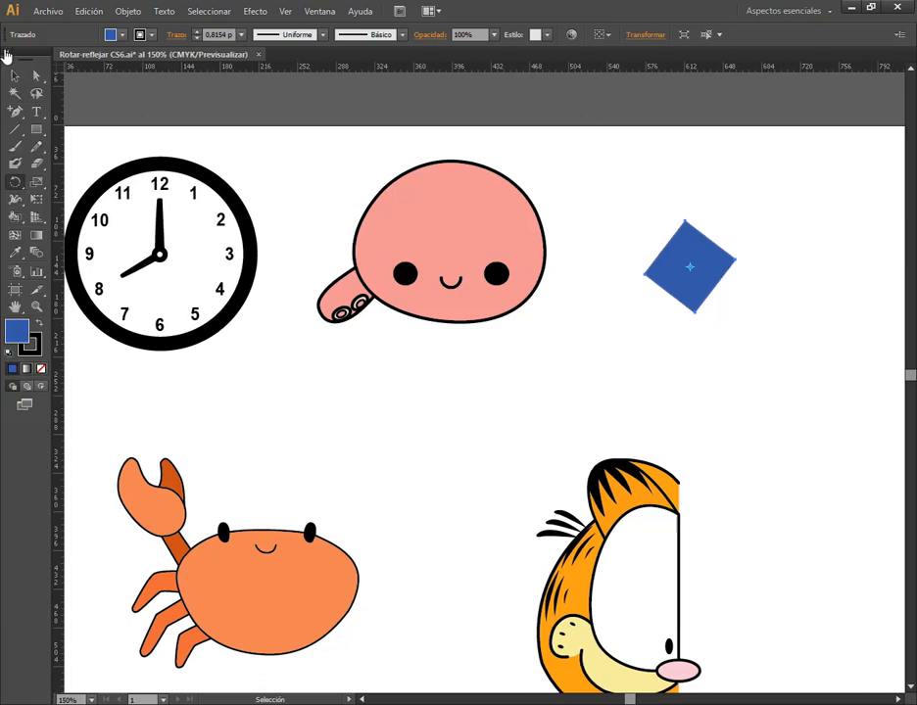
left_click(7, 54)
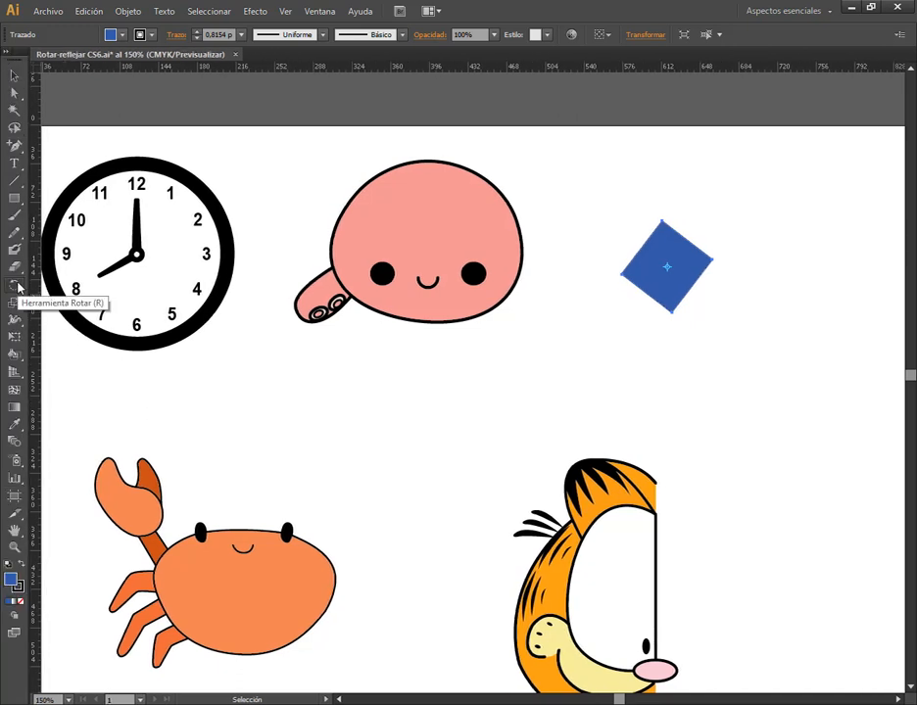
left_click(15, 286)
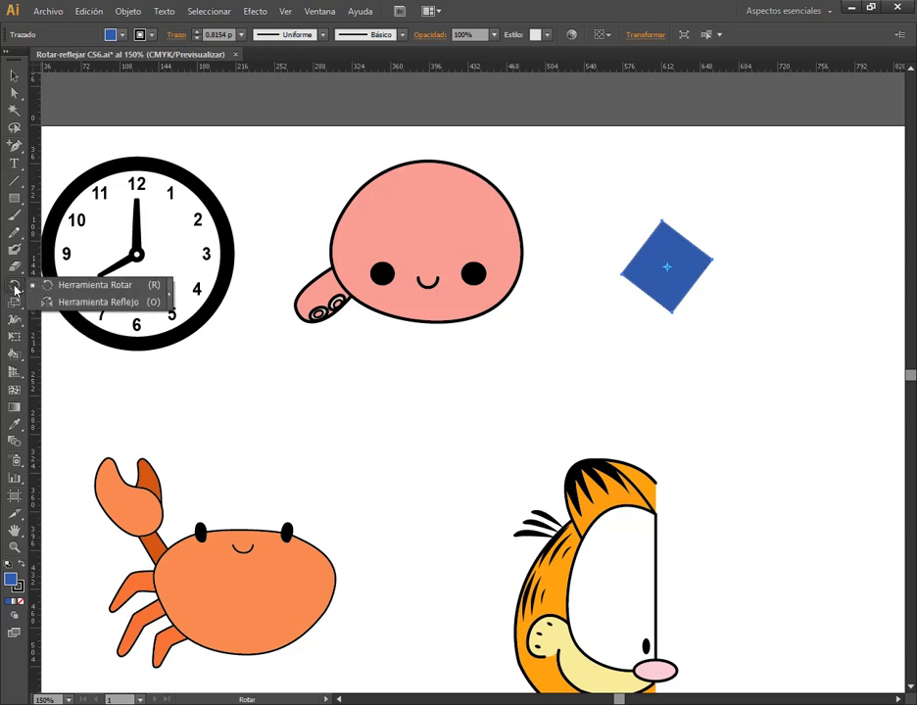
left_click(109, 285)
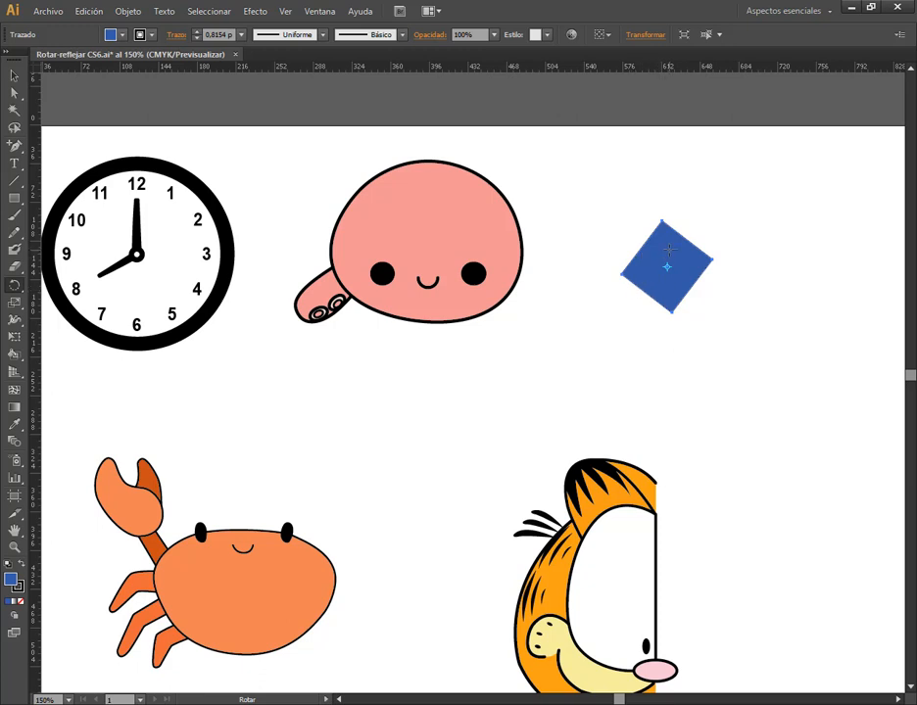
Rotate the blue square freehand with the Rotate tool around several different pivot points inside and at the corner of the shape
left_click(671, 312)
left_click_drag(672, 253, 658, 270)
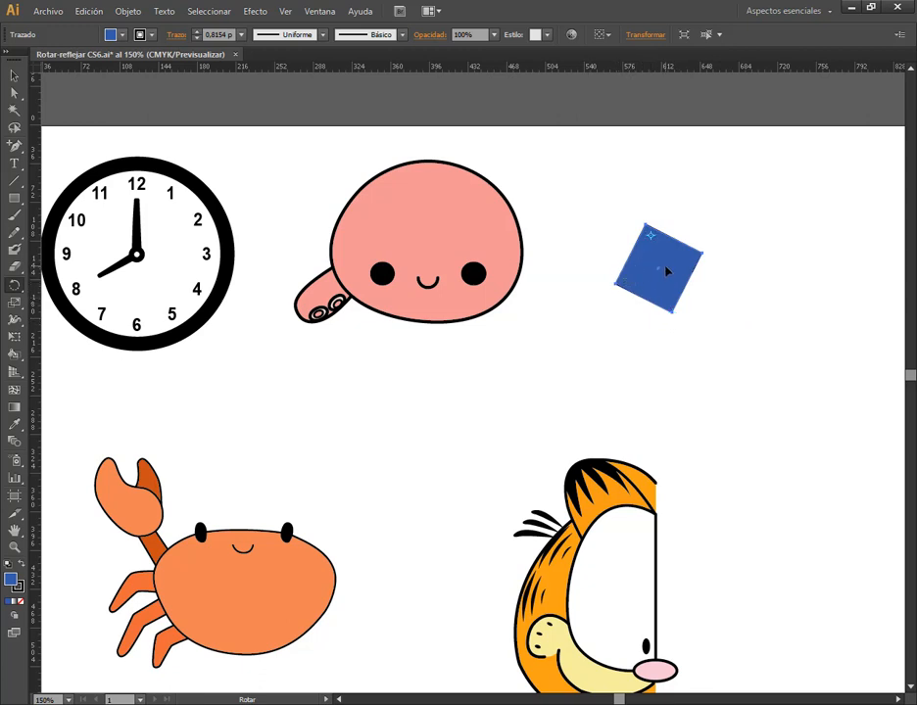
left_click_drag(664, 299, 652, 323)
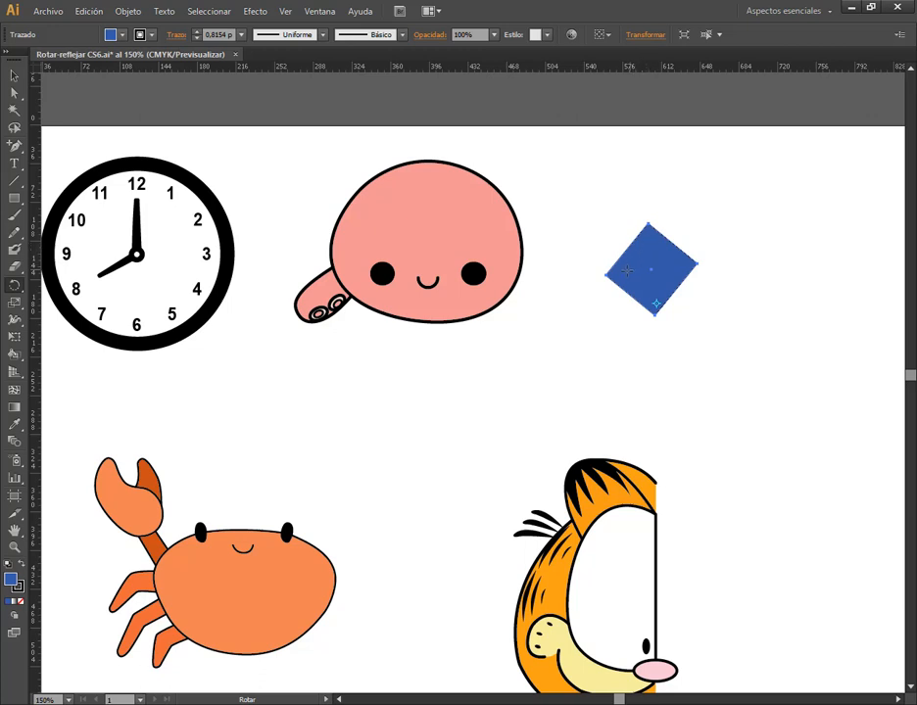
left_click(623, 273)
left_click_drag(677, 275, 611, 226)
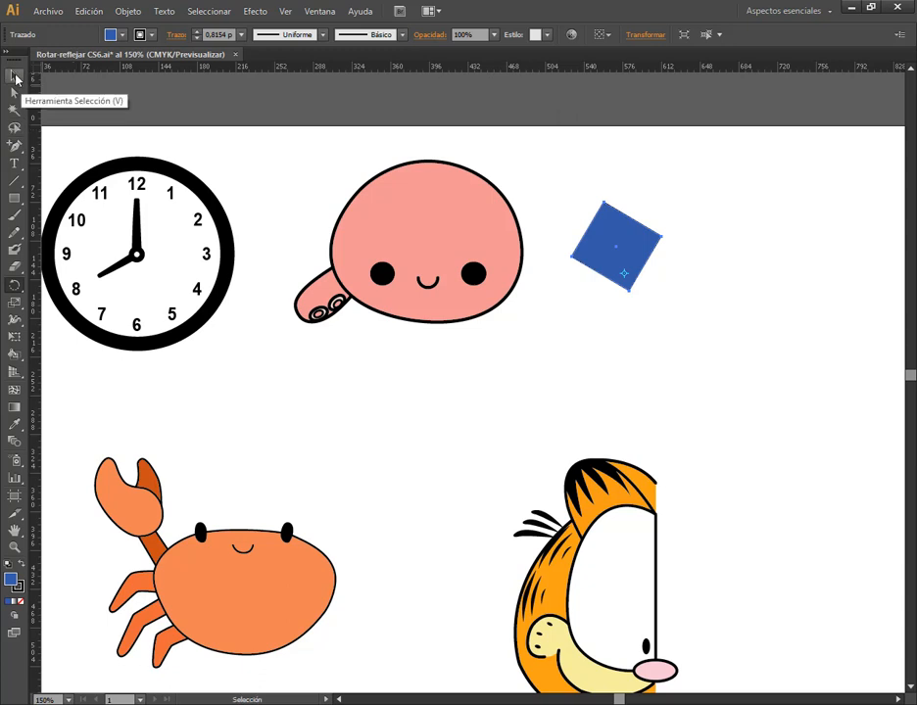
Rotate the blue square clockwise until nearly upright with the Selection tool, and delete it from the artboard
left_click(14, 78)
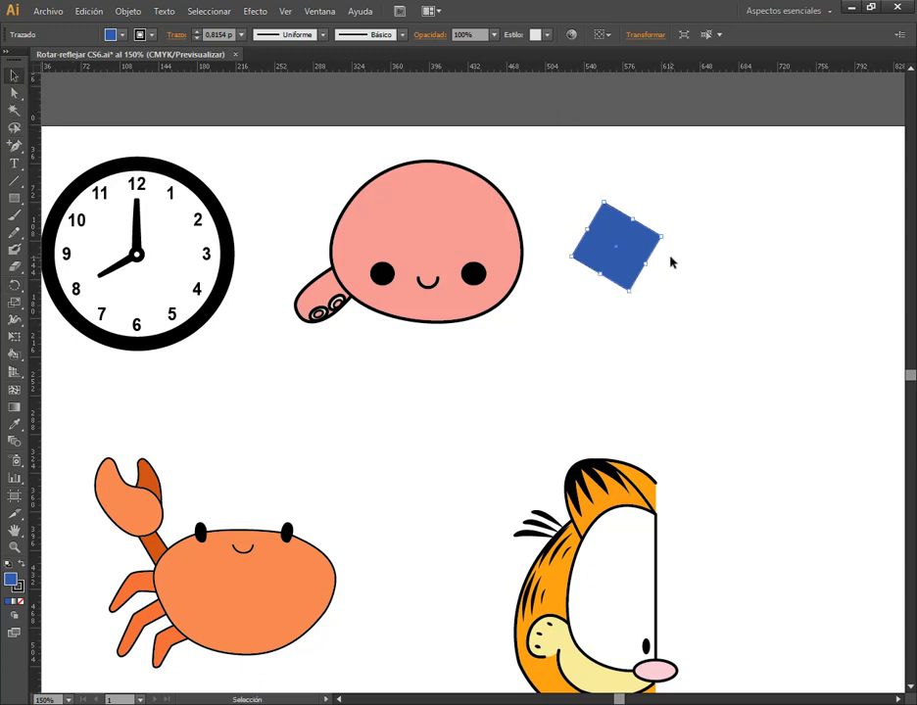
left_click_drag(668, 231, 634, 253)
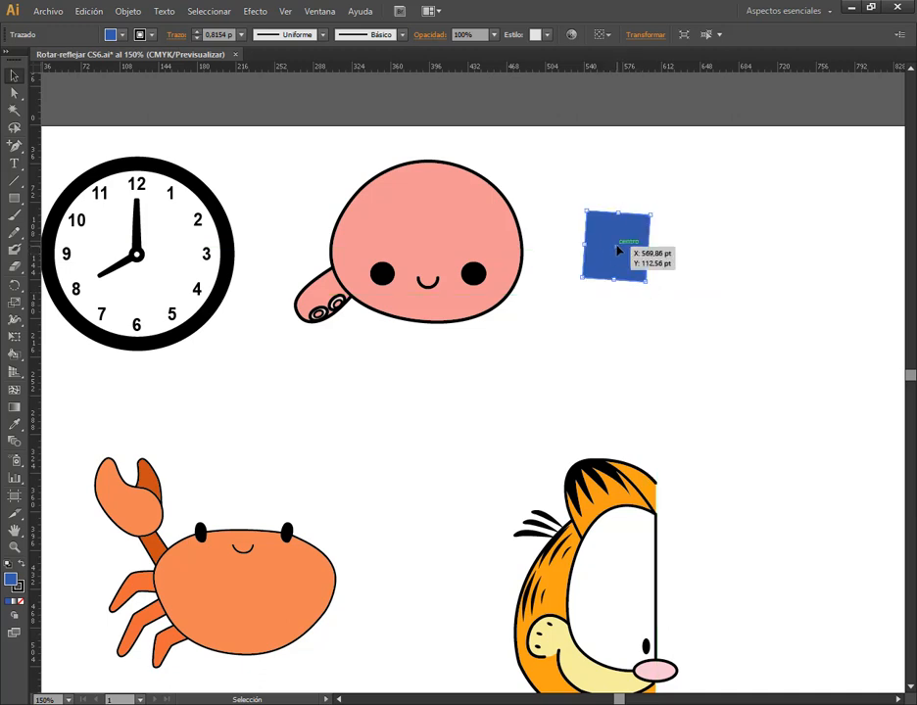
left_click_drag(617, 249, 629, 259)
key("Delete")
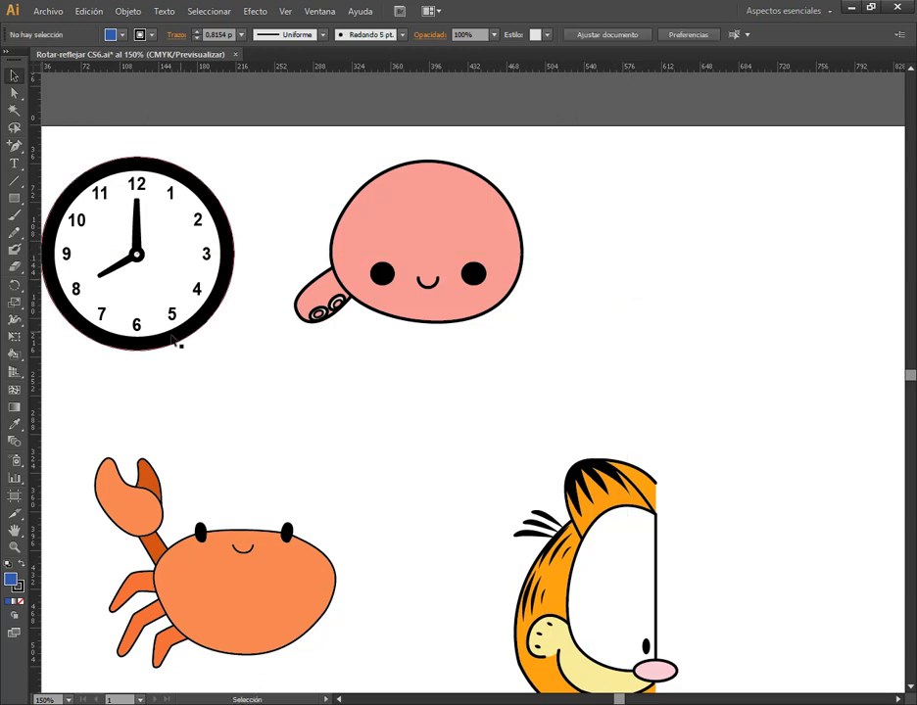
Select the clock's minute hand, try rotating it clockwise freehand by its bounding box, and undo the rotation
left_click_drag(301, 422, 435, 486)
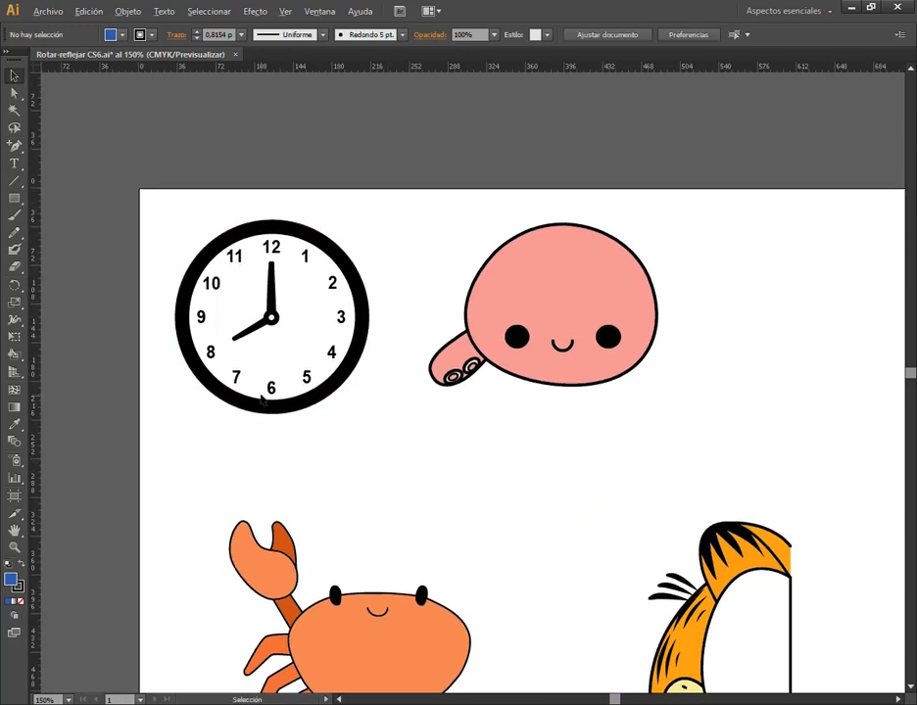
scroll(262, 399, "up", 1)
left_click(282, 241)
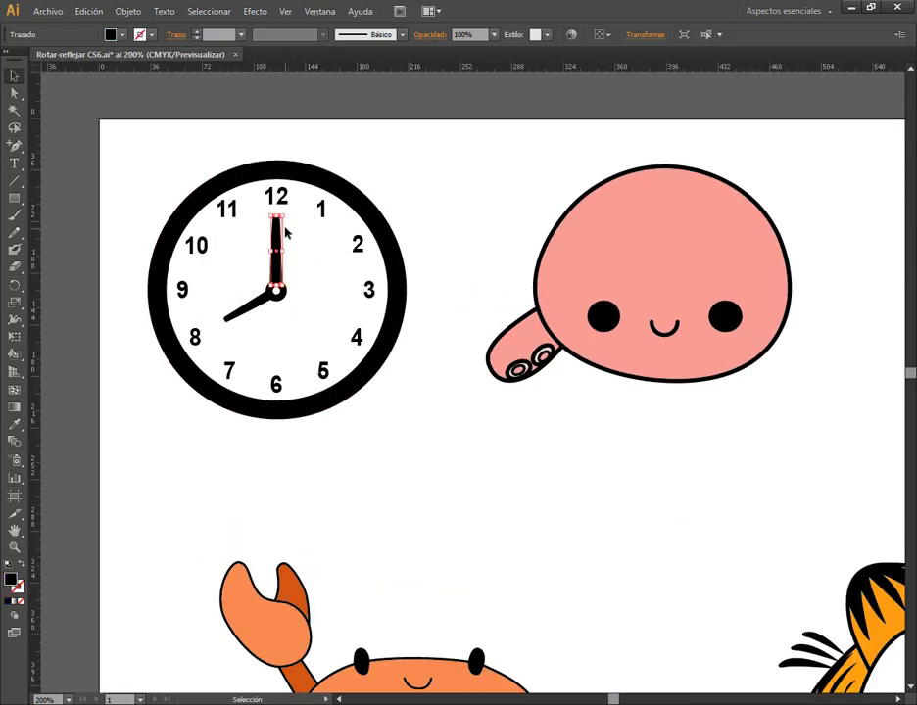
scroll(284, 230, "up", 2)
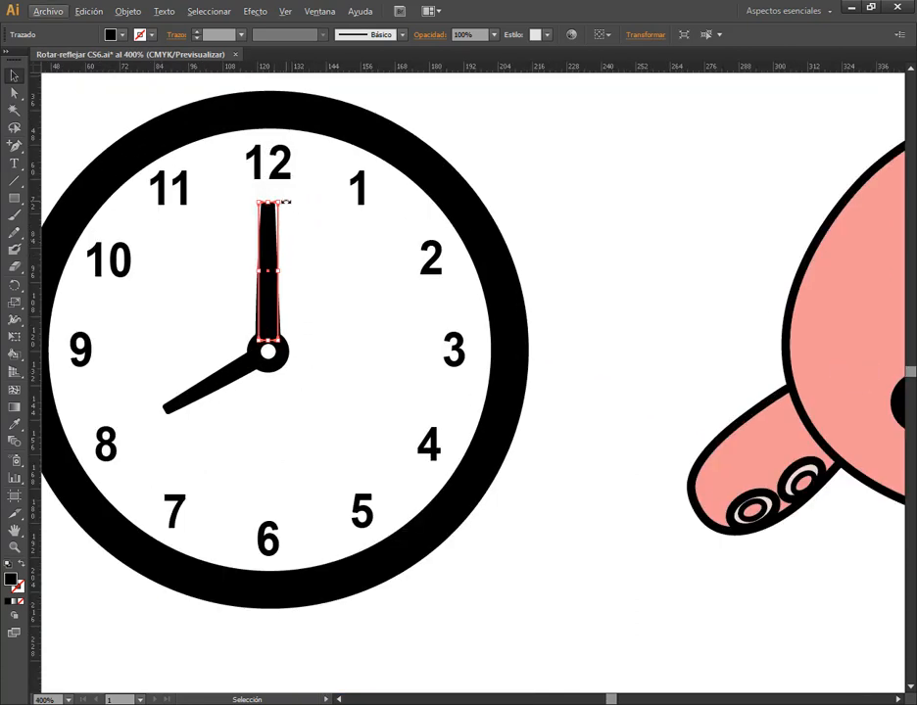
left_click_drag(285, 202, 333, 245)
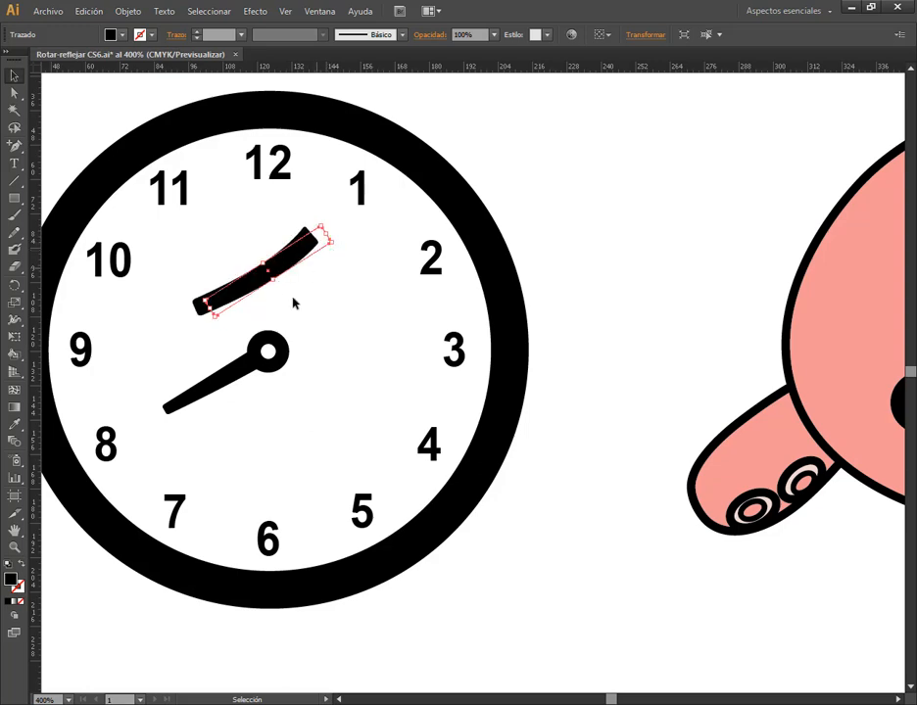
key("ctrl+z")
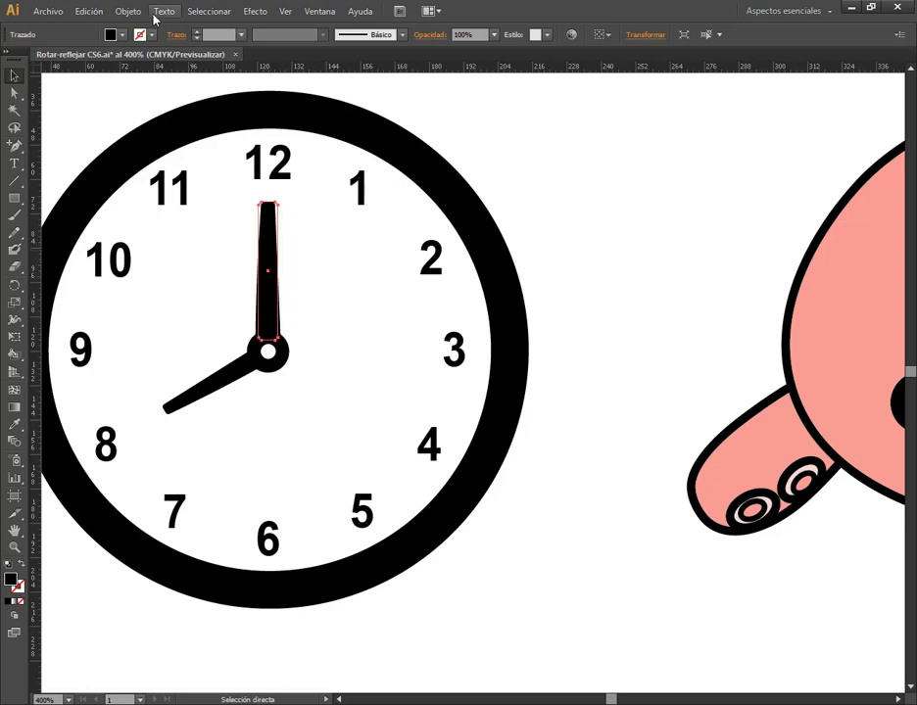
Expand the appearance of the clock's minute hand
left_click(131, 11)
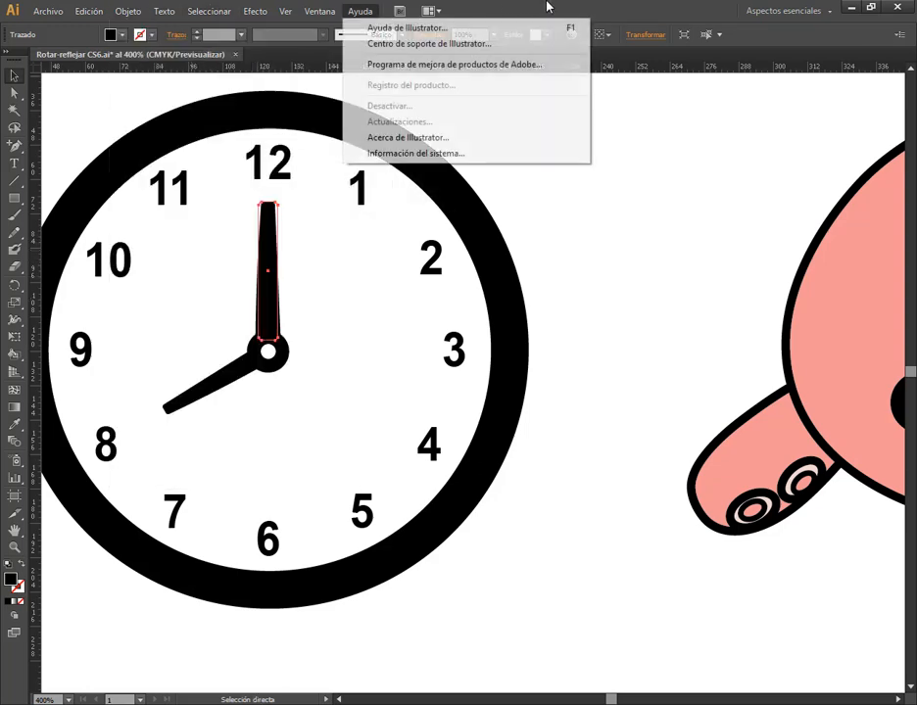
left_click(554, 4)
key("v")
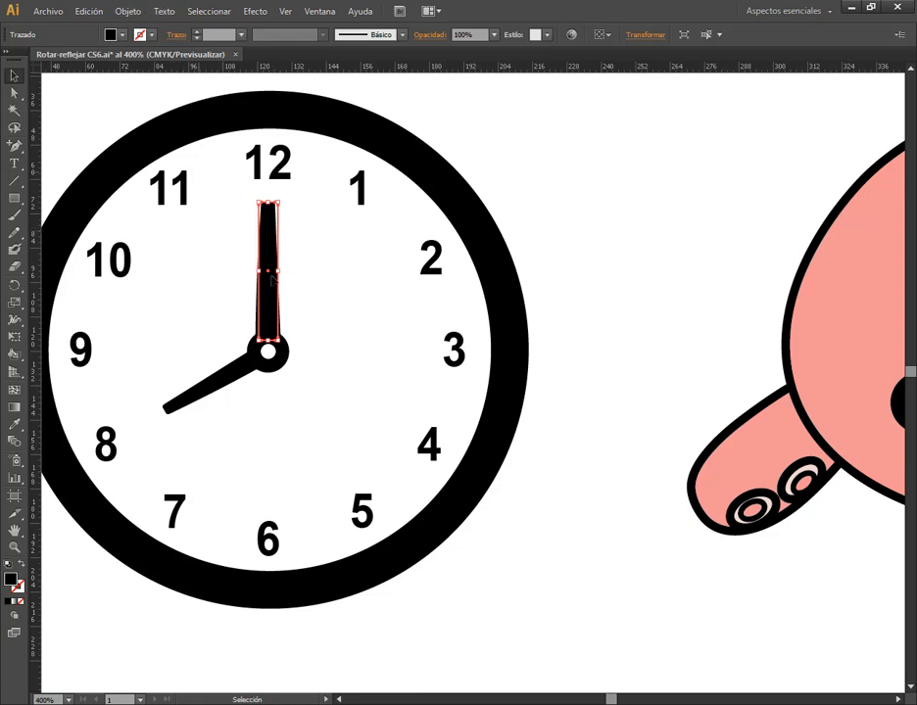
left_click(130, 13)
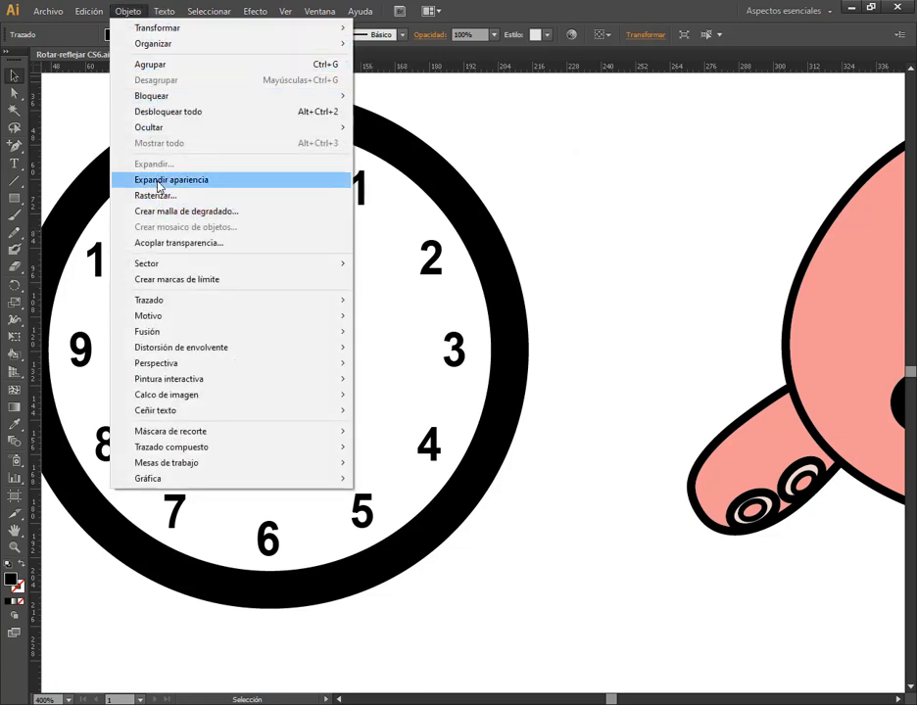
left_click(160, 181)
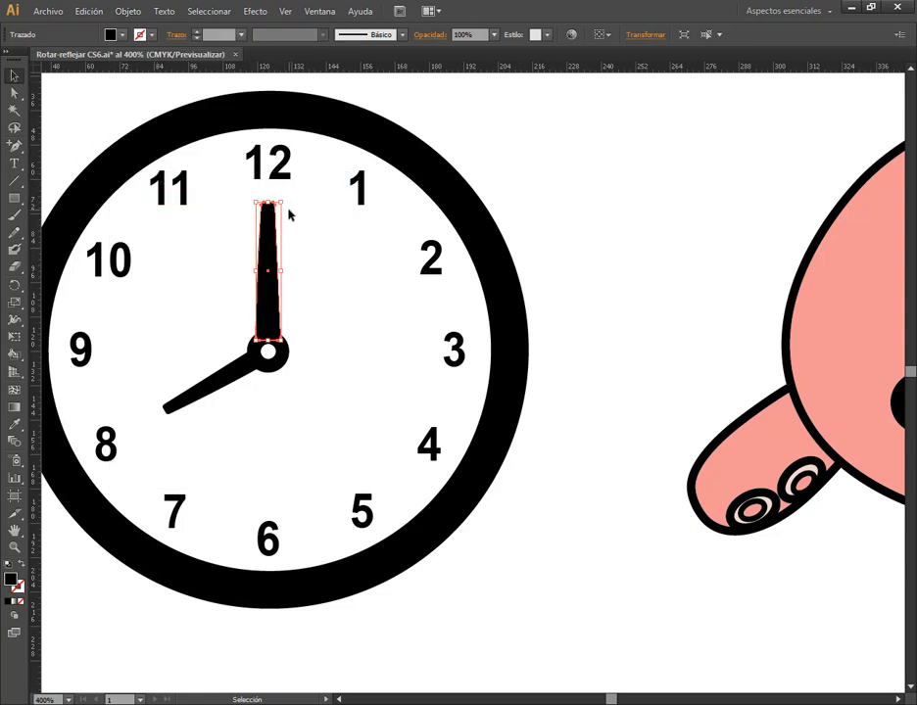
Try rotating the expanded minute hand clockwise twice by its bounding box, undoing each rotation
left_click_drag(293, 213, 335, 303)
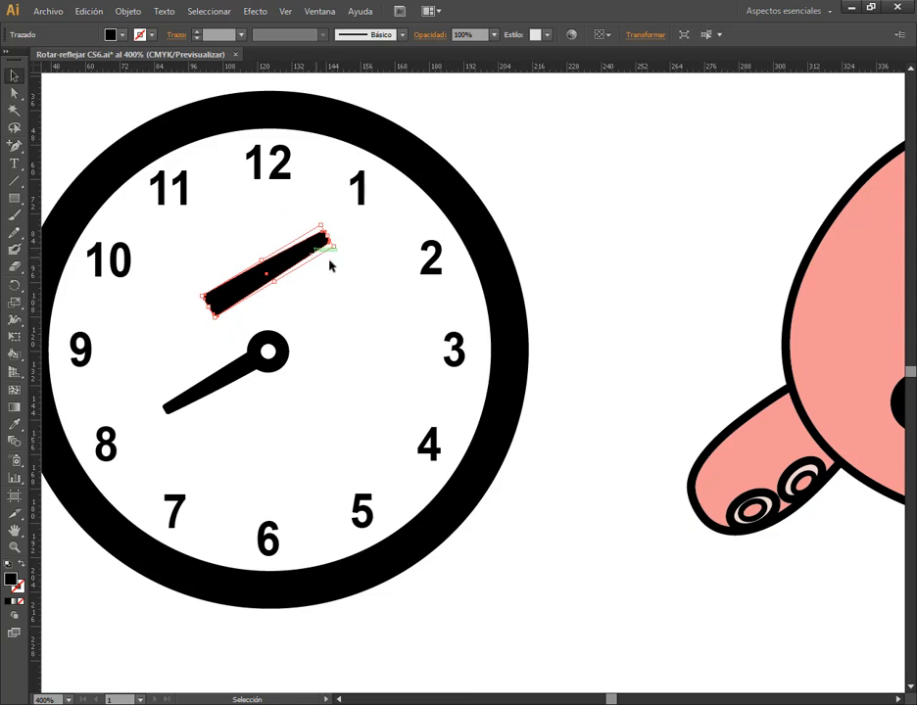
key("ctrl+z")
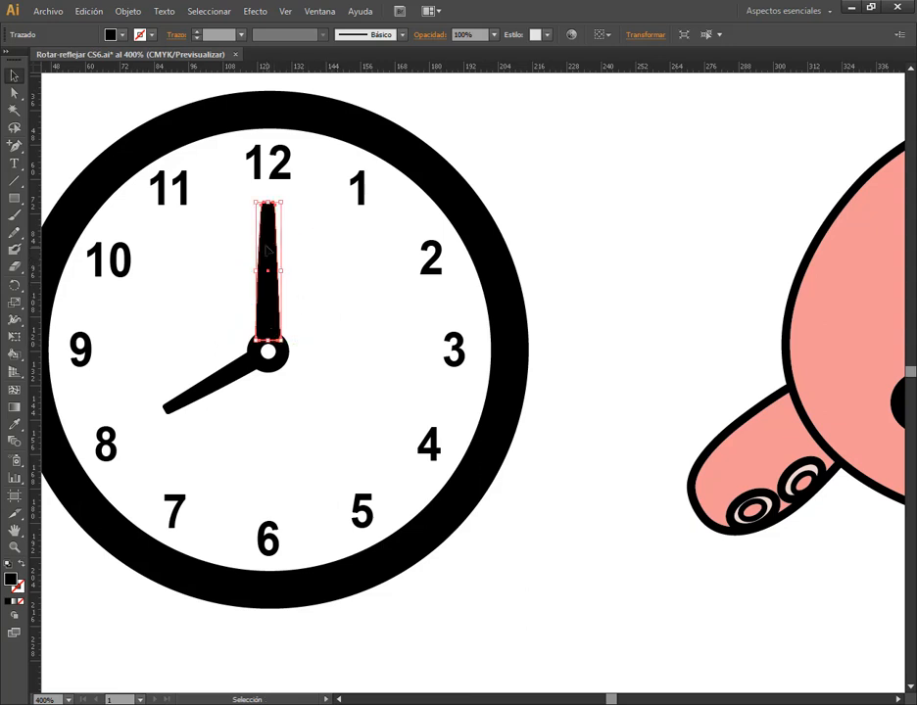
left_click_drag(286, 203, 305, 228)
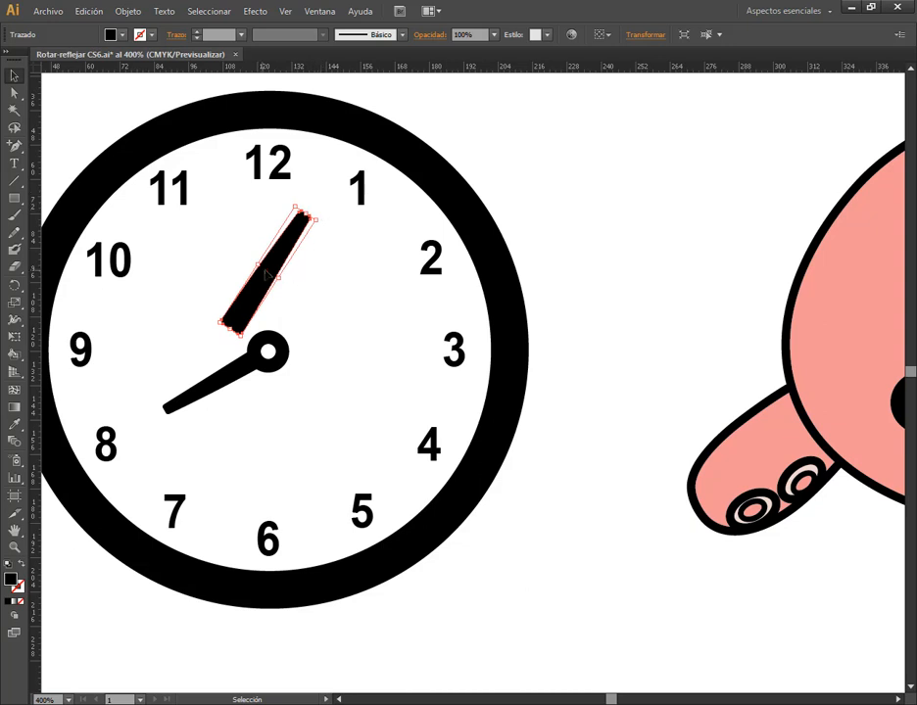
key("ctrl+z")
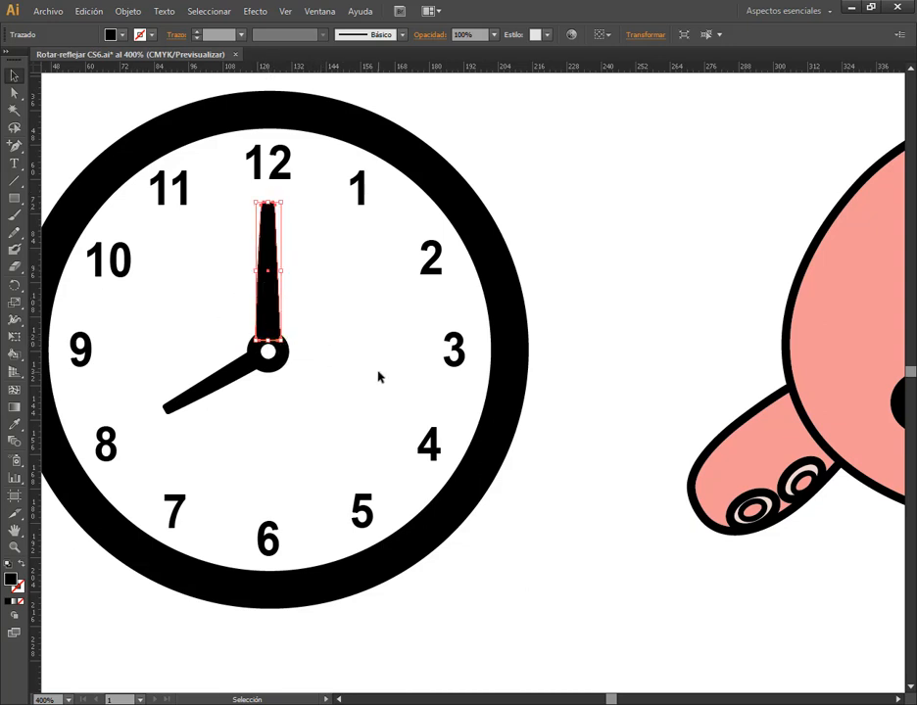
Try rotating the minute hand toward the 1 with the Rotate tool pivoting on the hand's base, and undo it
left_click(16, 286)
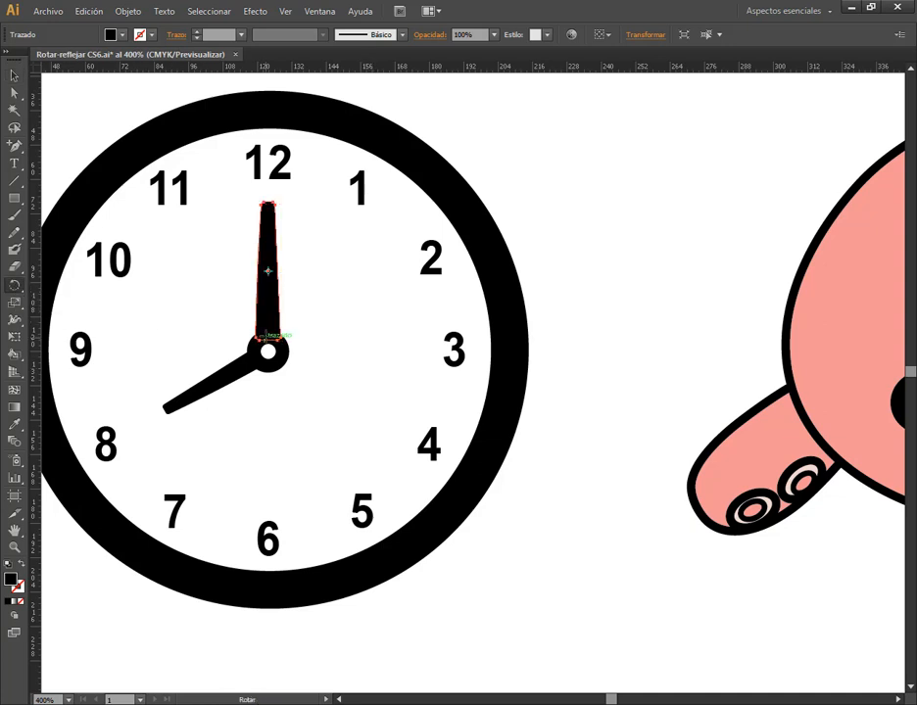
left_click(268, 339)
left_click_drag(266, 217, 339, 234)
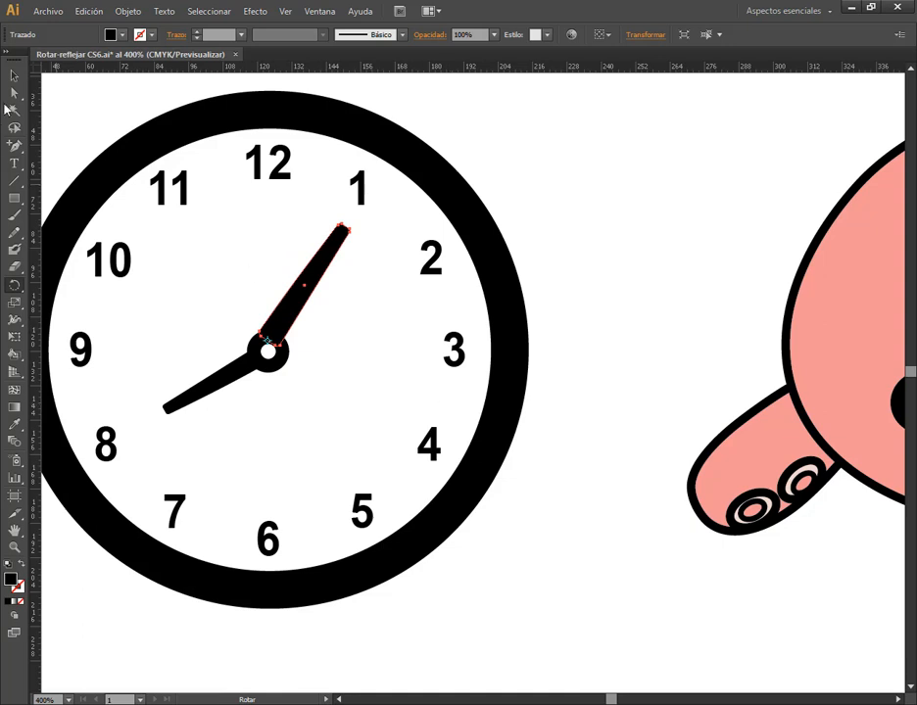
left_click(13, 73)
left_click(228, 374)
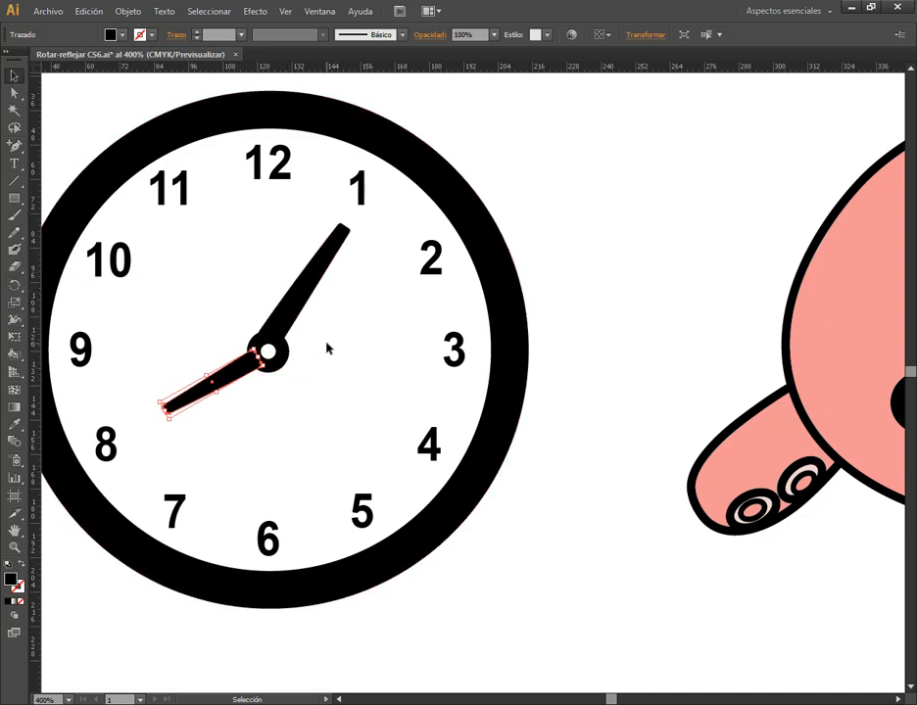
key("ctrl+z")
Rotate the minute hand to point at the 1 using the Rotate tool with its pivot at the clock's center
scroll(241, 362, "up", 1)
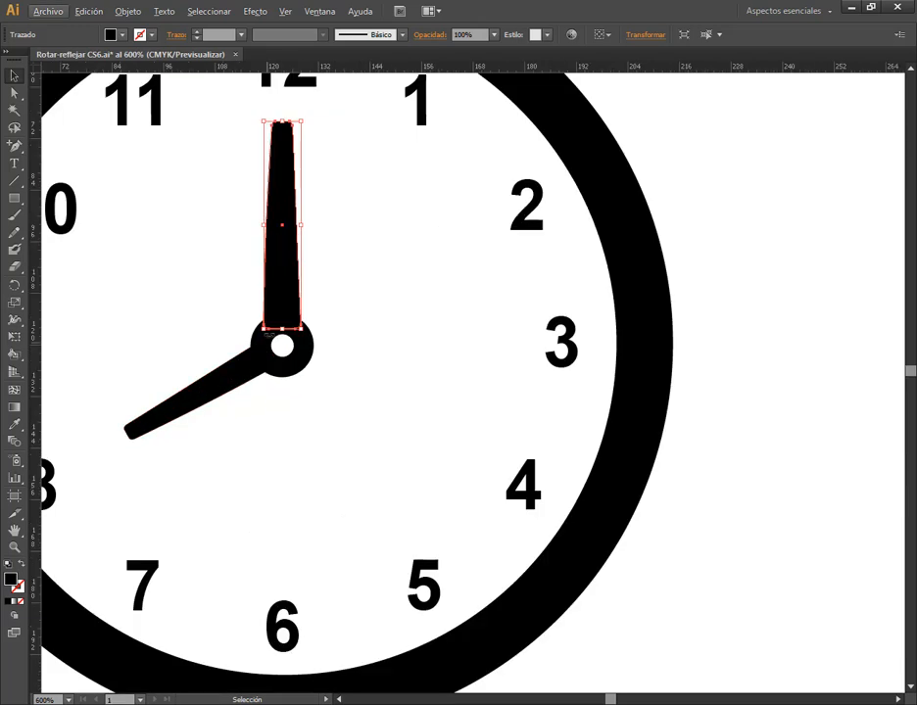
scroll(297, 331, "up", 2)
scroll(299, 331, "down", 2)
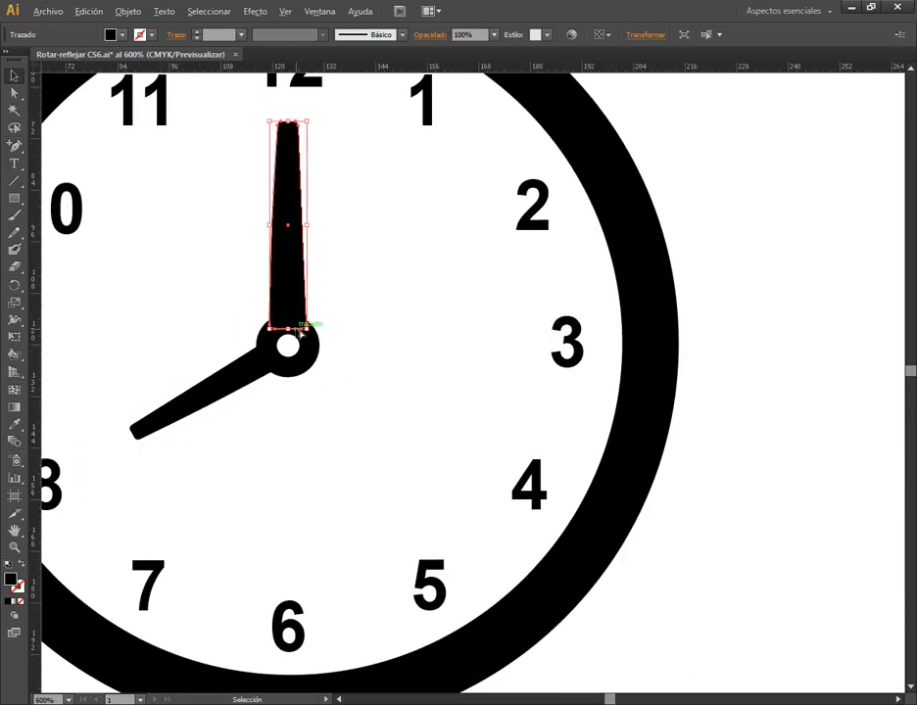
key("alt")
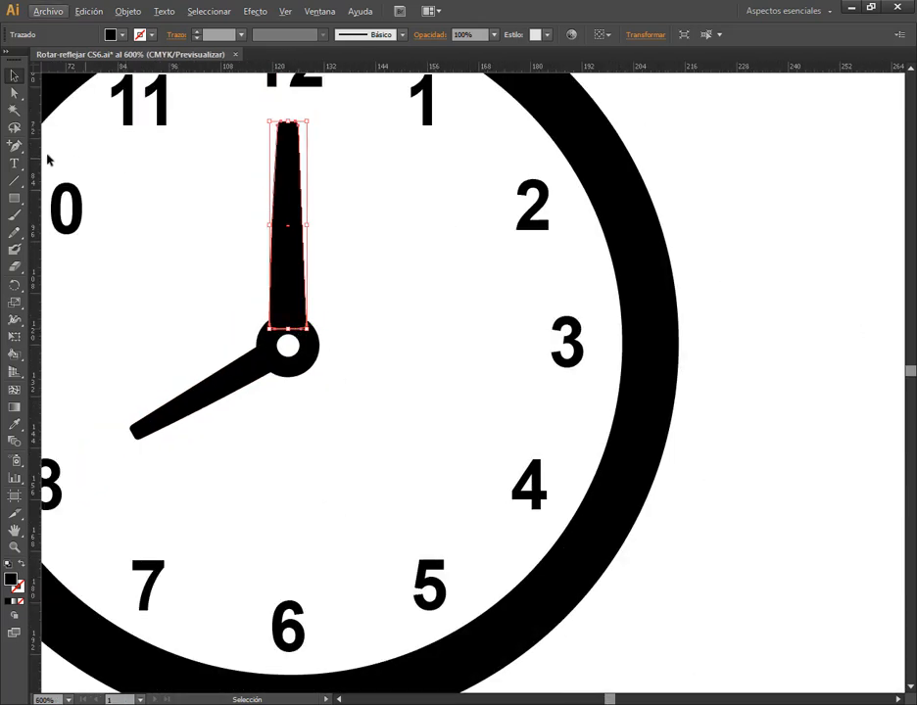
left_click(14, 284)
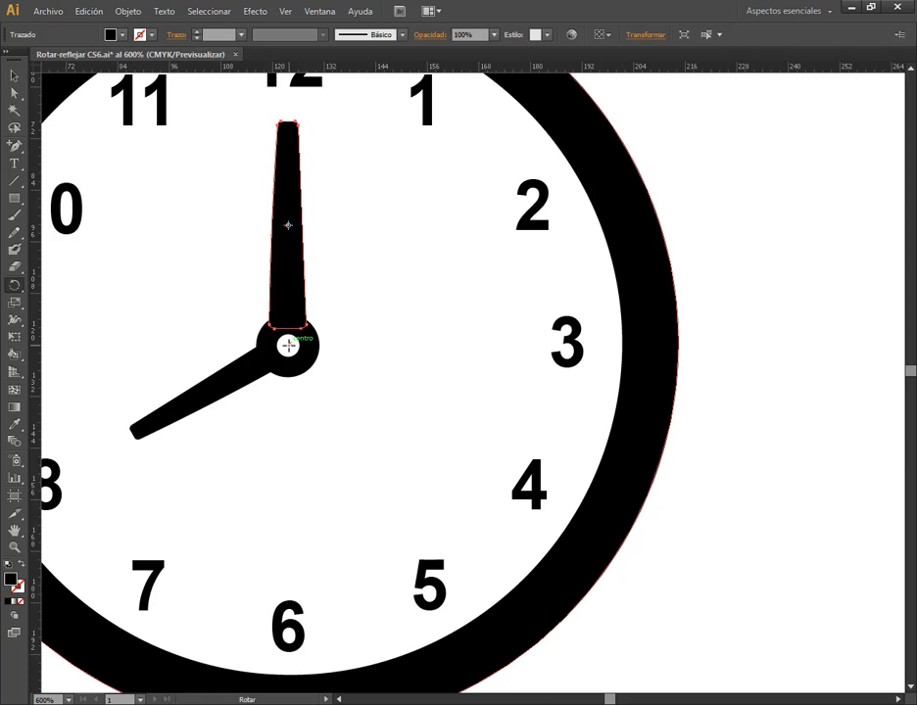
left_click(288, 346)
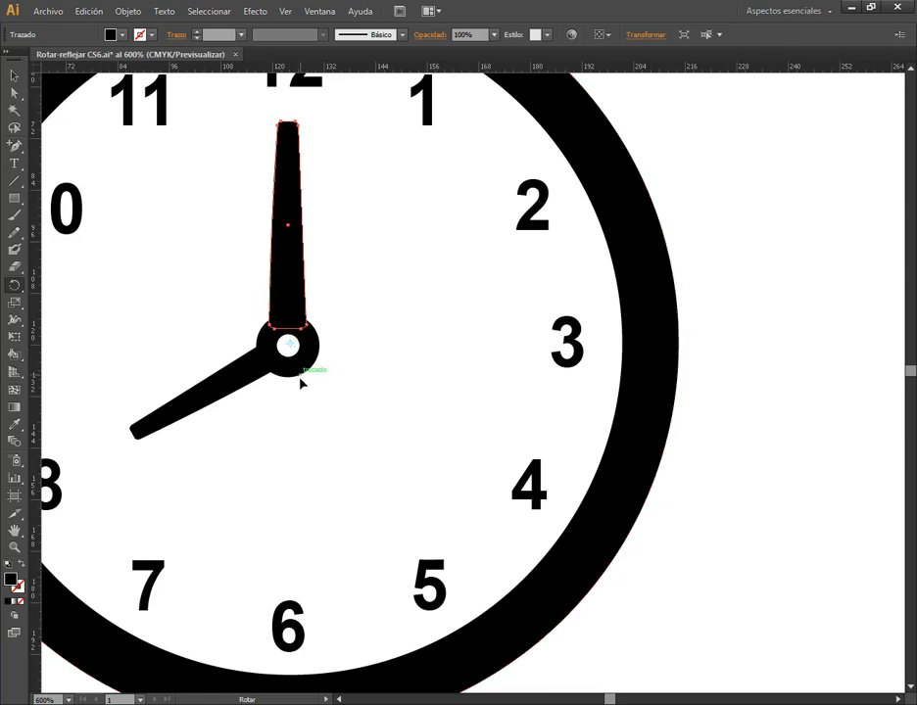
left_click_drag(294, 171, 392, 208)
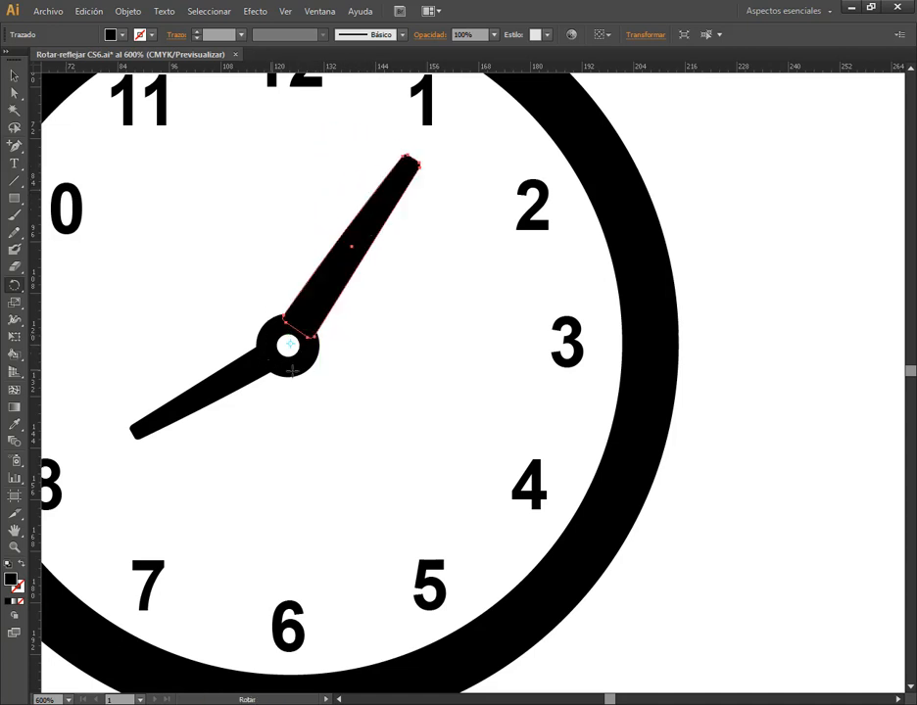
Select the hour hand, try rotating it toward the 9 by its bounding box, and undo the rotation
left_click(14, 75)
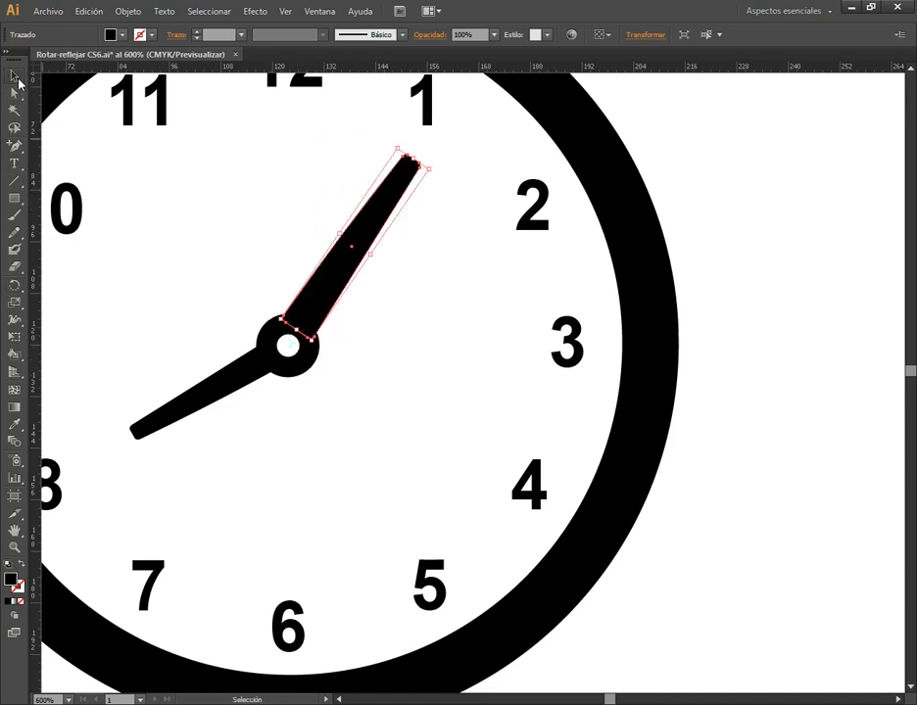
left_click(224, 386)
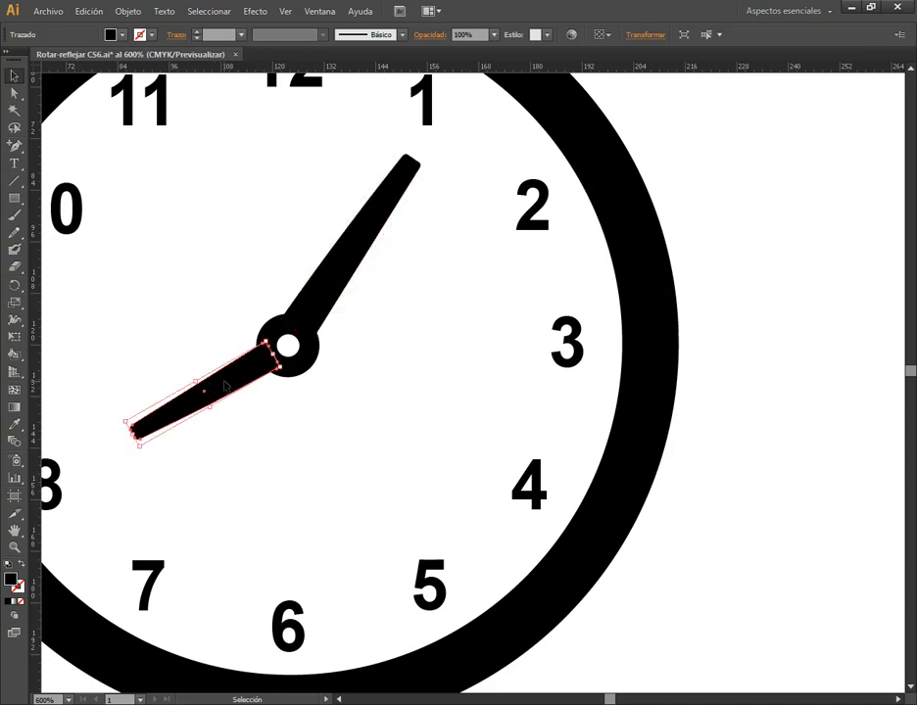
left_click_drag(139, 451, 116, 413)
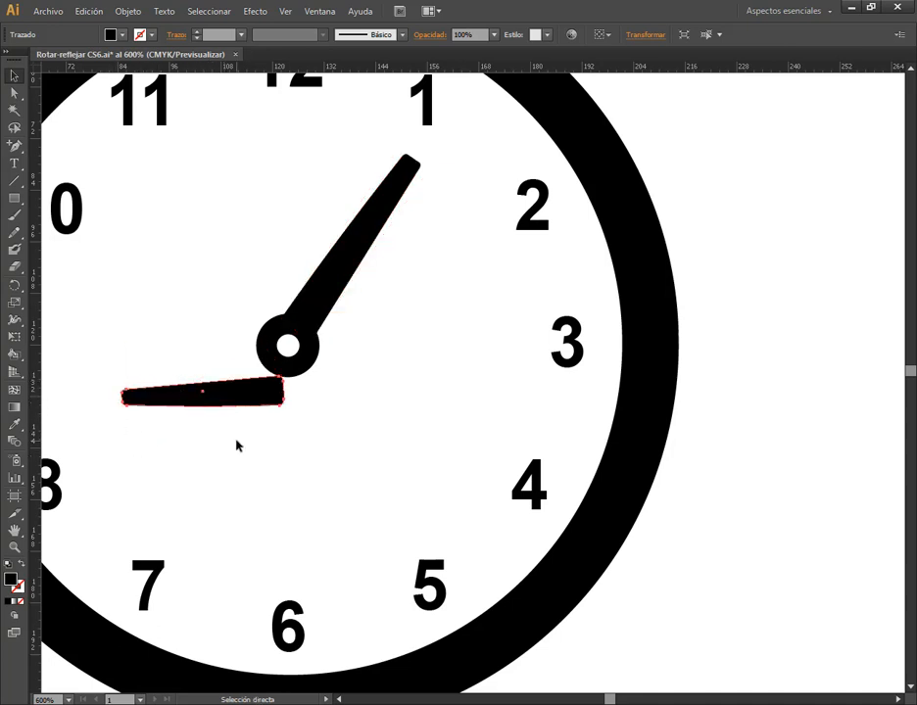
key("ctrl+z")
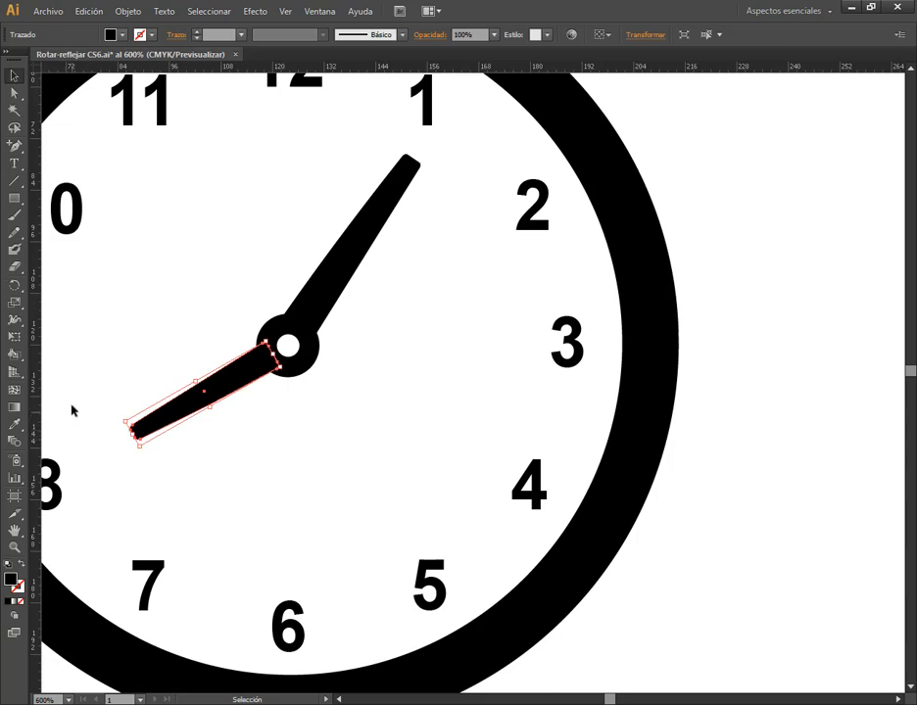
Rotate the hour hand to just below the 9 with the Rotate tool around the clock's center, and deselect it
left_click(14, 285)
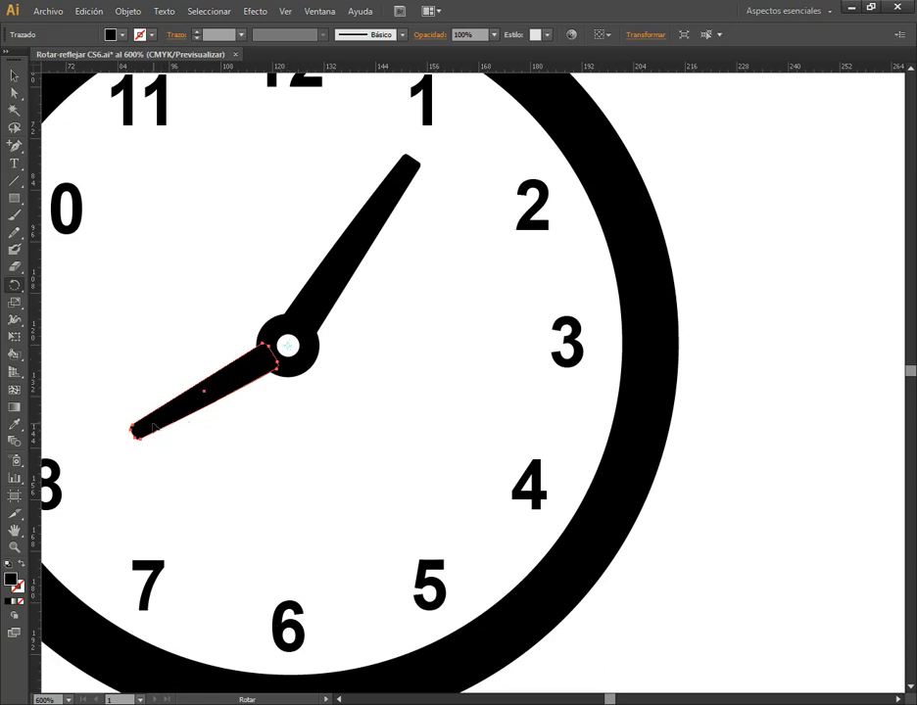
left_click_drag(154, 428, 149, 359)
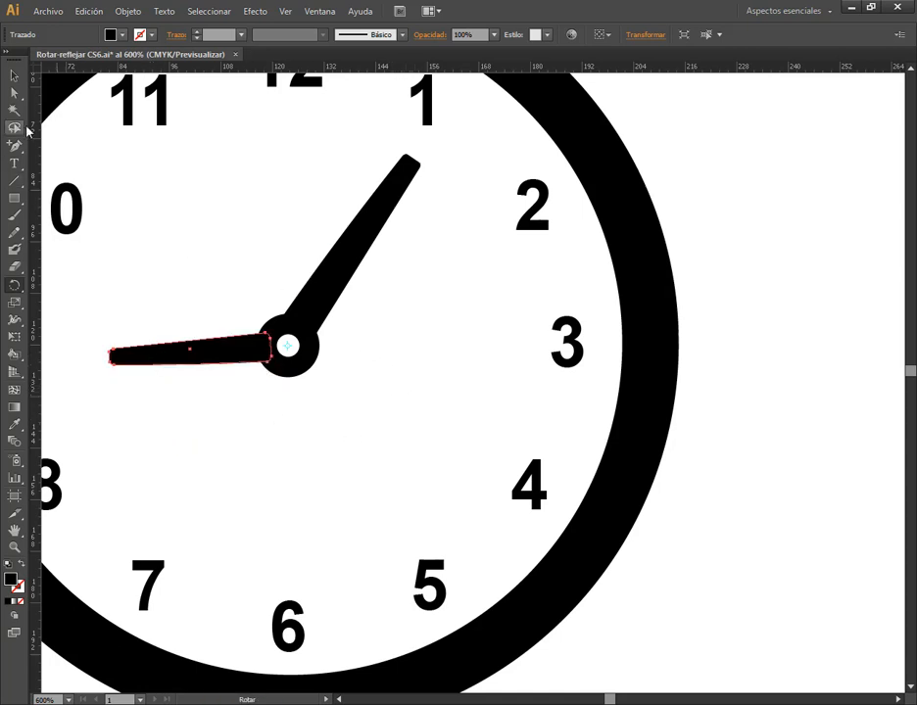
left_click(12, 79)
left_click(243, 248)
scroll(271, 364, "down", 1)
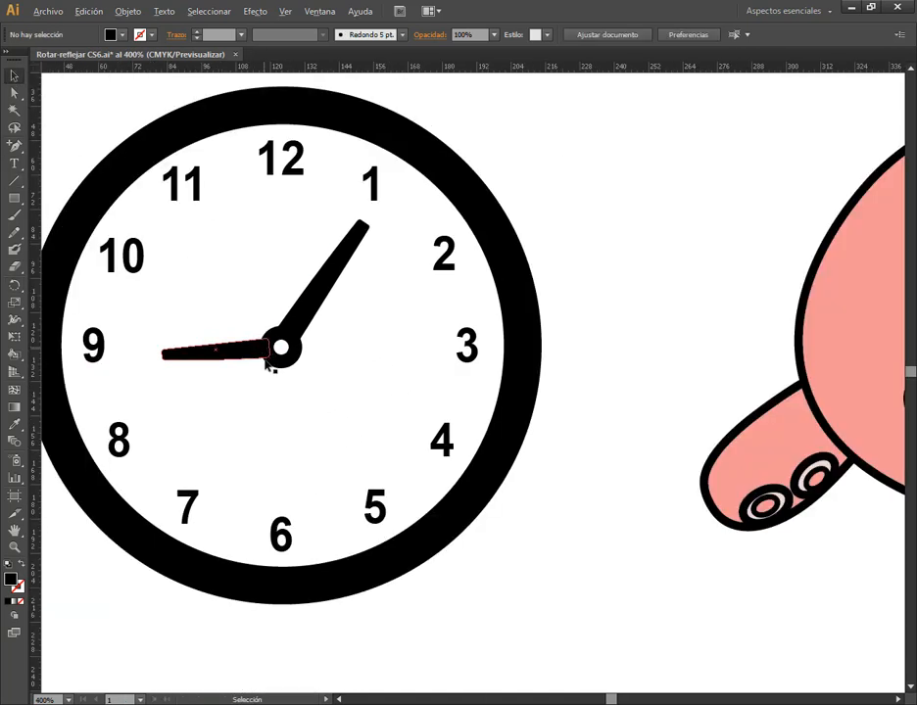
Try rotating the hour hand toward the 10 with the Rotate tool pivoting on the clock's center, and undo it
left_click(303, 310)
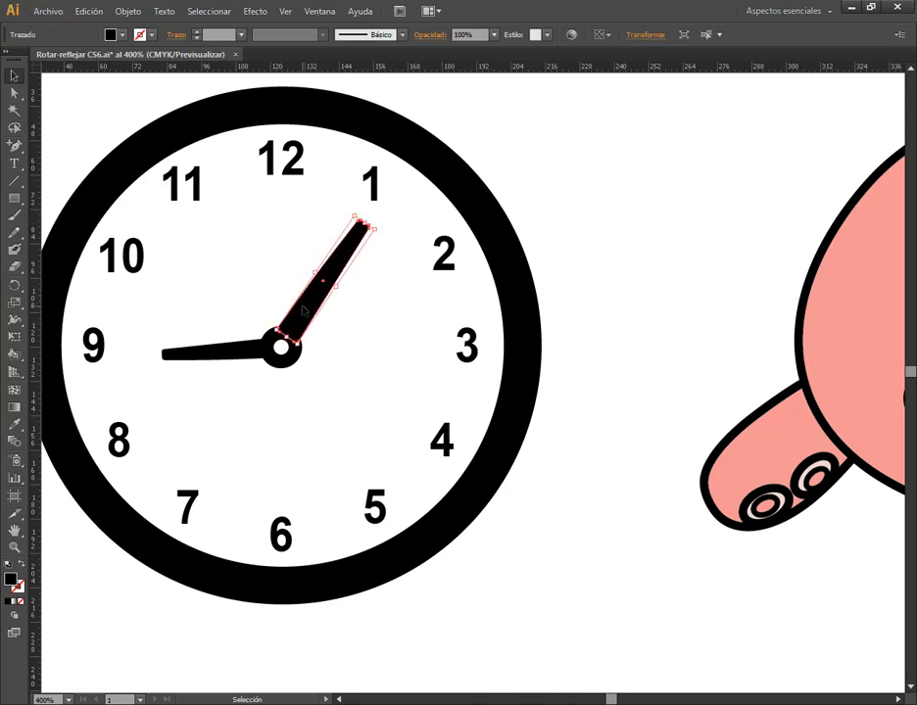
left_click(252, 348)
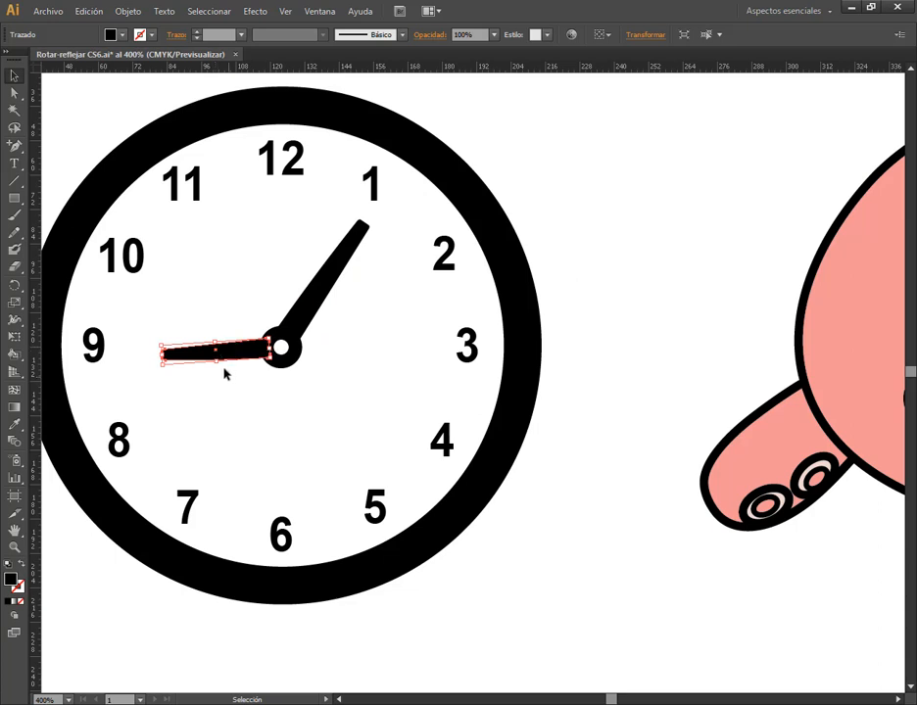
scroll(221, 327, "up", 1)
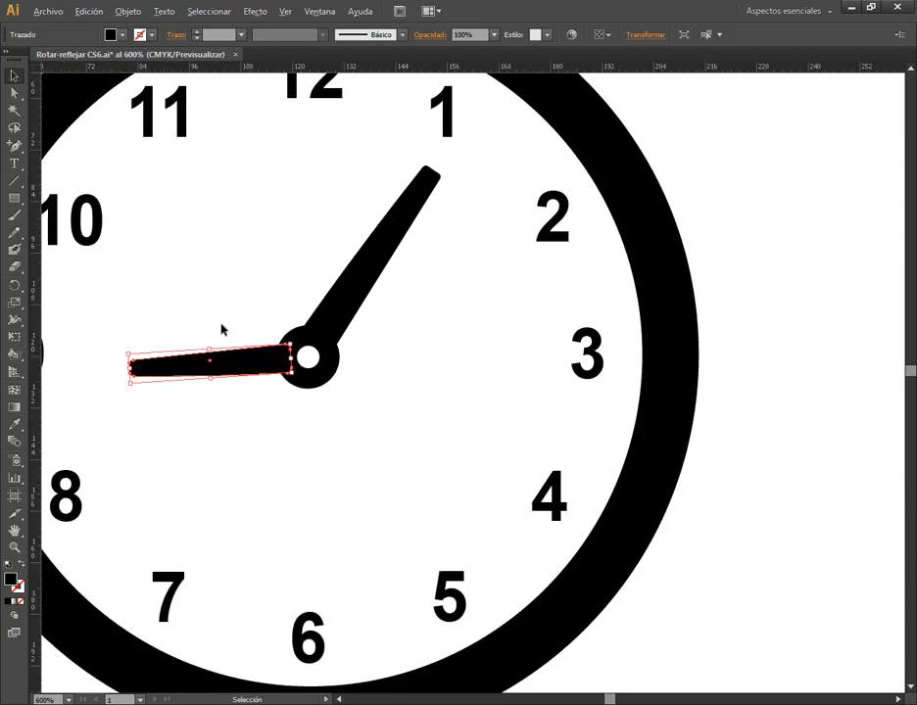
left_click(8, 293)
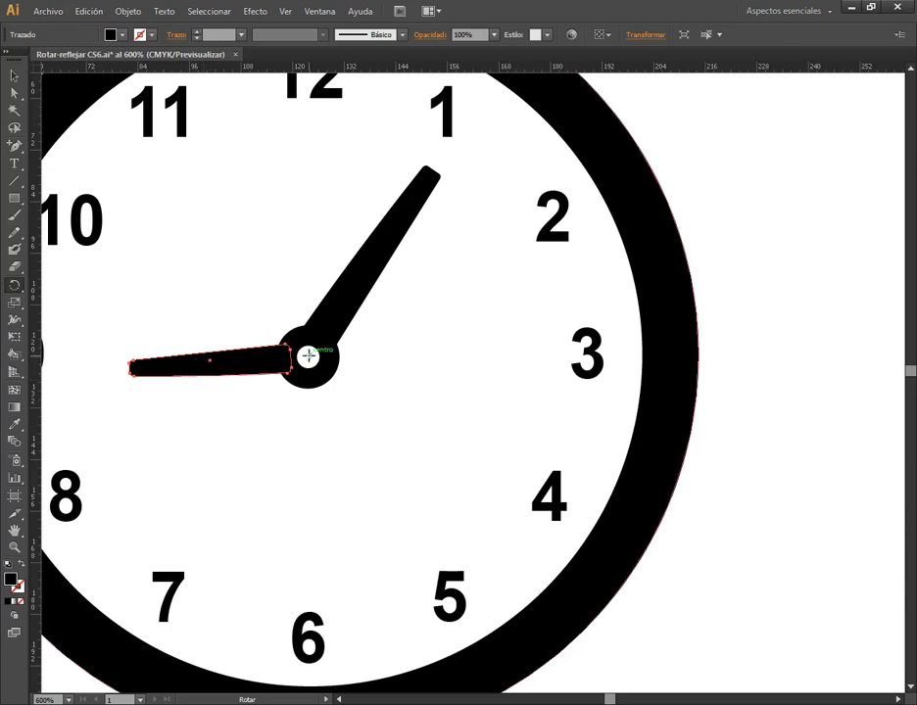
left_click(309, 356)
left_click_drag(137, 364, 190, 270)
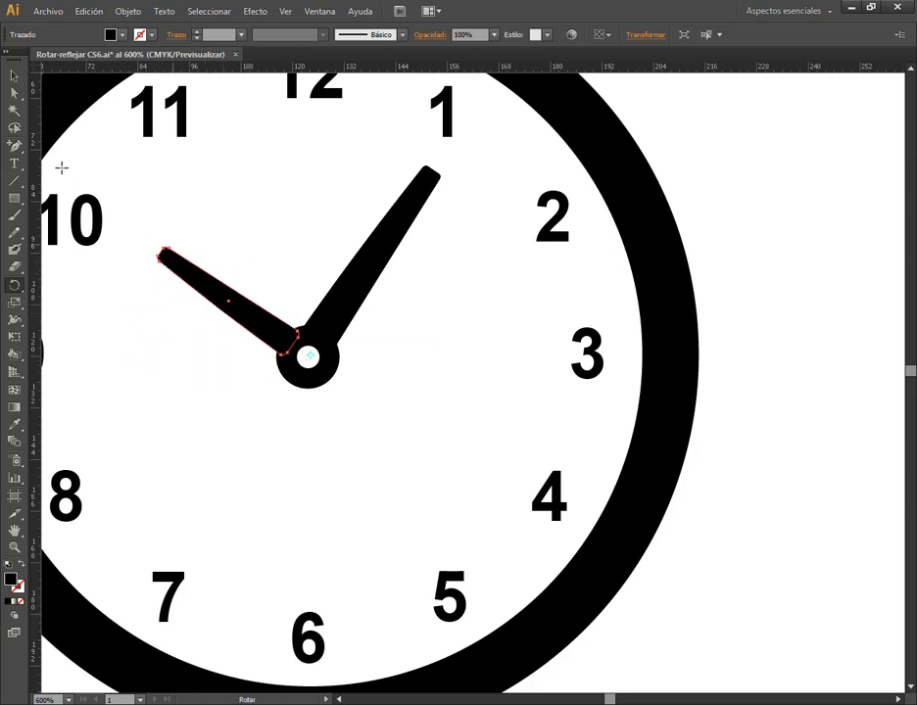
left_click(13, 77)
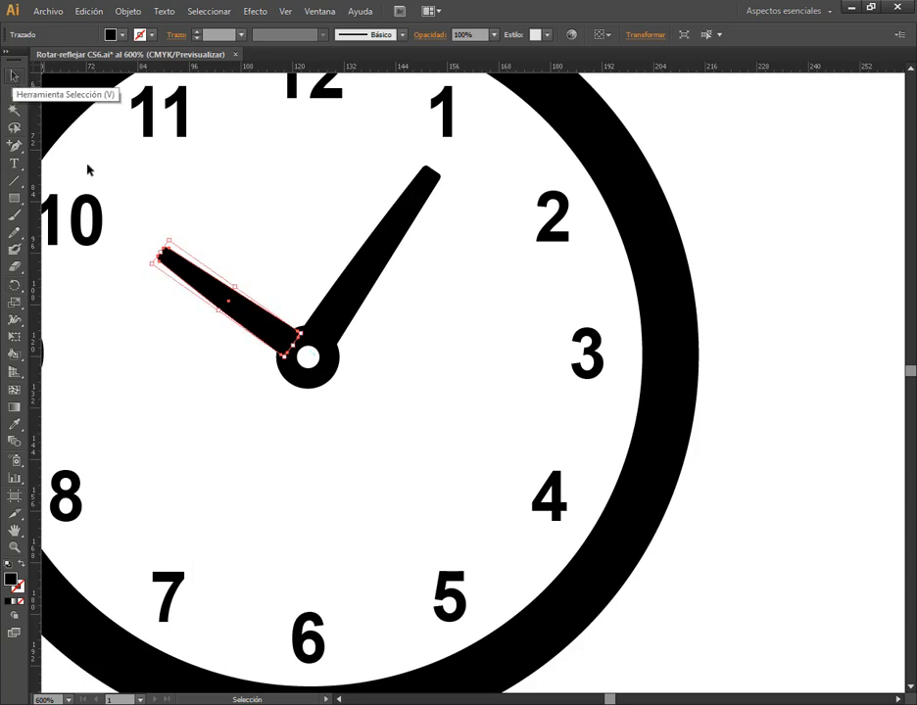
scroll(668, 302, "down", 1)
key("ctrl+z")
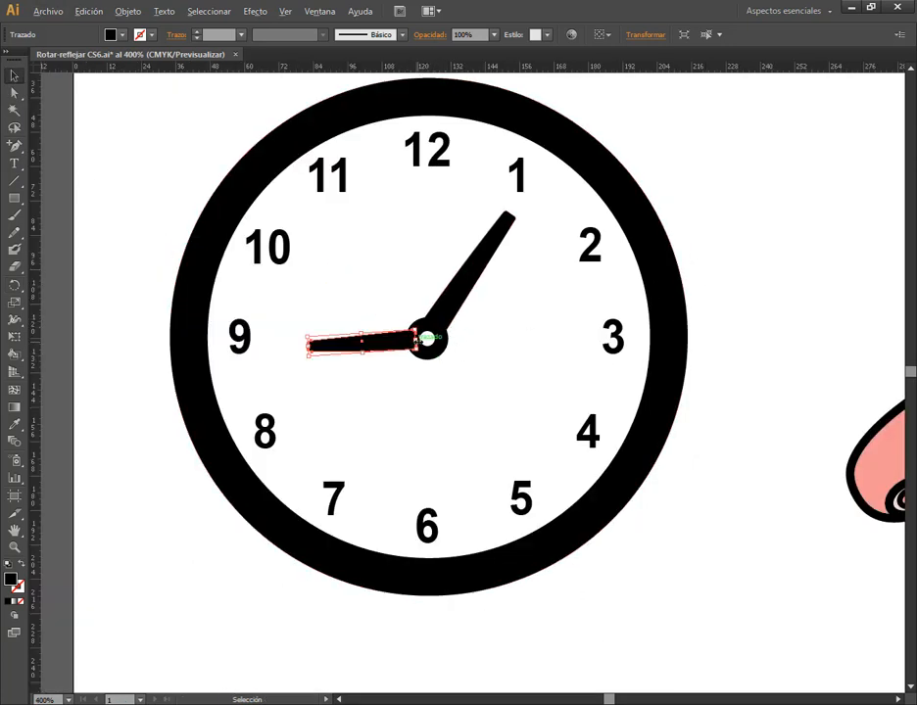
Open the Rotate dialog for the hour hand with the pivot at the clock's center, keeping the dialog clear of the pivot
scroll(423, 339, "up", 1)
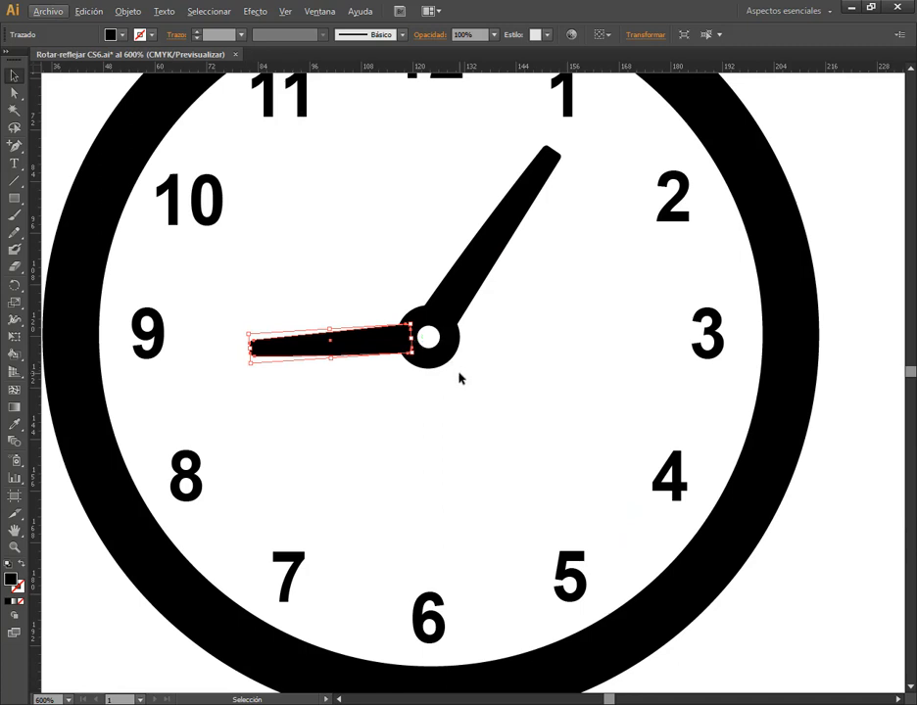
left_click(14, 285)
left_click(428, 338)
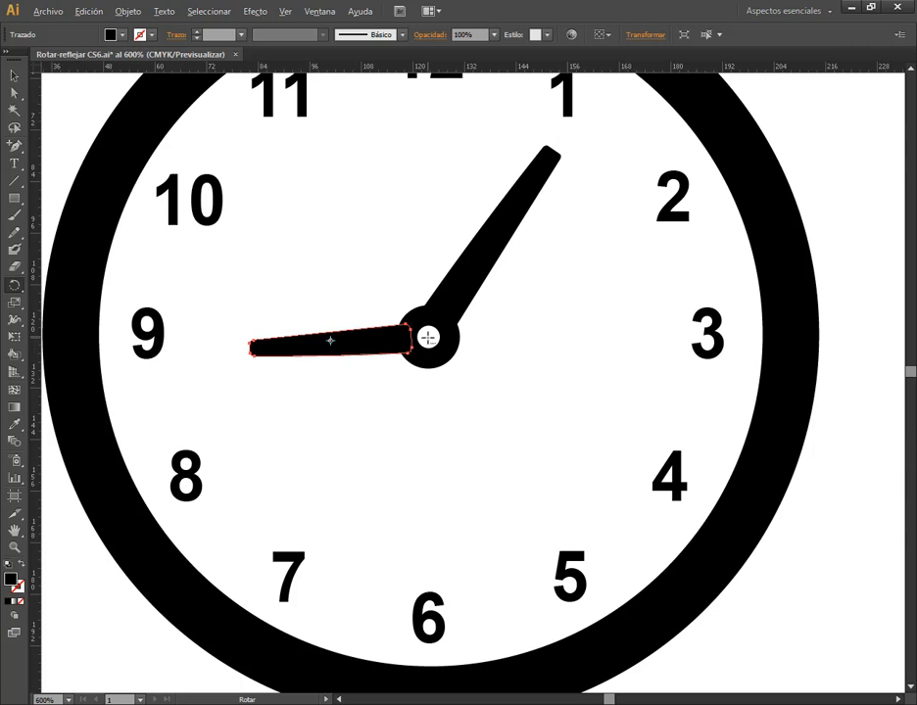
left_click(428, 337, "alt")
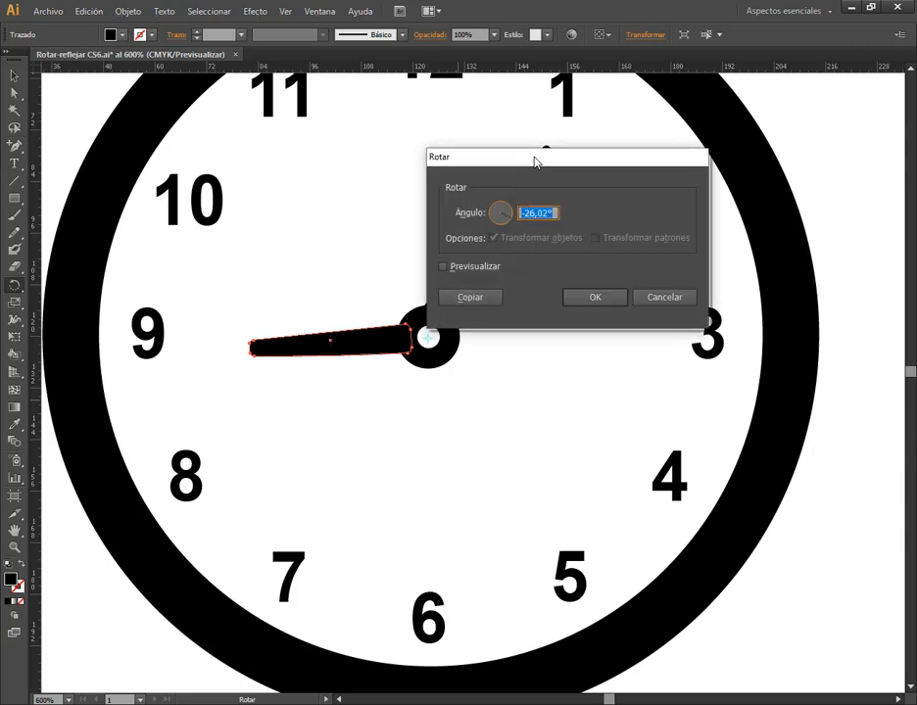
left_click_drag(537, 158, 602, 107)
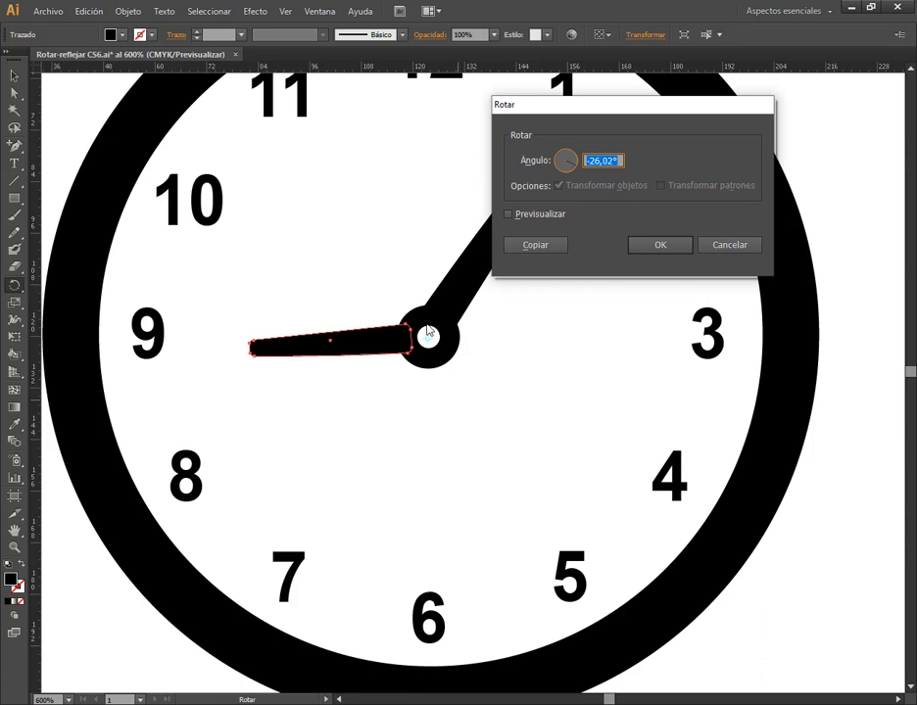
left_click_drag(663, 107, 616, 111)
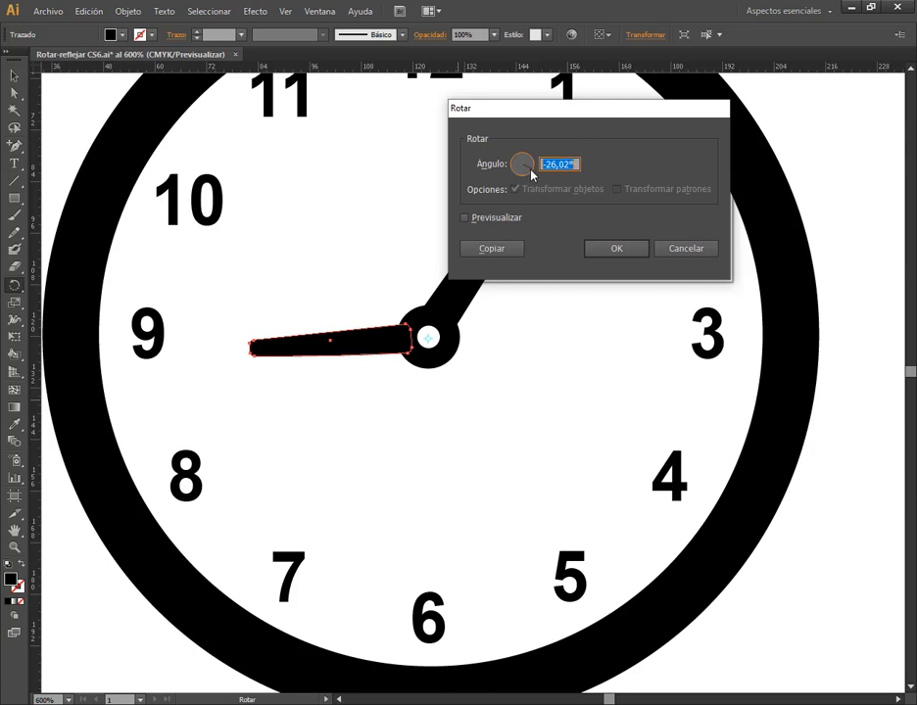
Set the rotation angle to 117°, compare it with the preview on and off, create a rotated copy of the hour hand, and deselect it
mouse_move(532, 174)
left_mouse_down()
mouse_move(522, 159)
mouse_move(509, 164)
mouse_move(520, 162)
left_mouse_up()
left_click(466, 217)
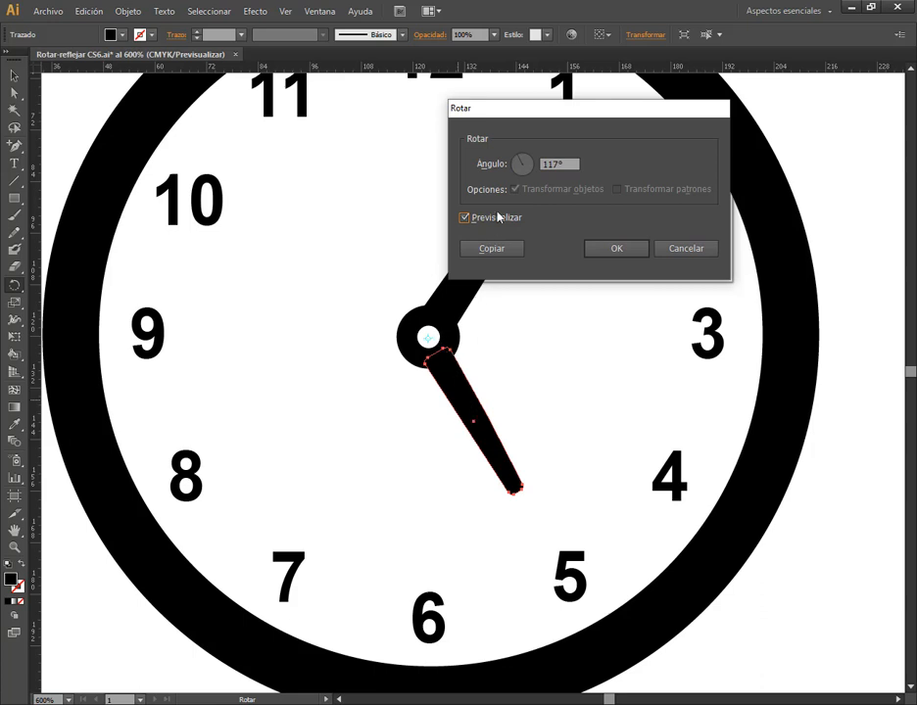
left_click(499, 222)
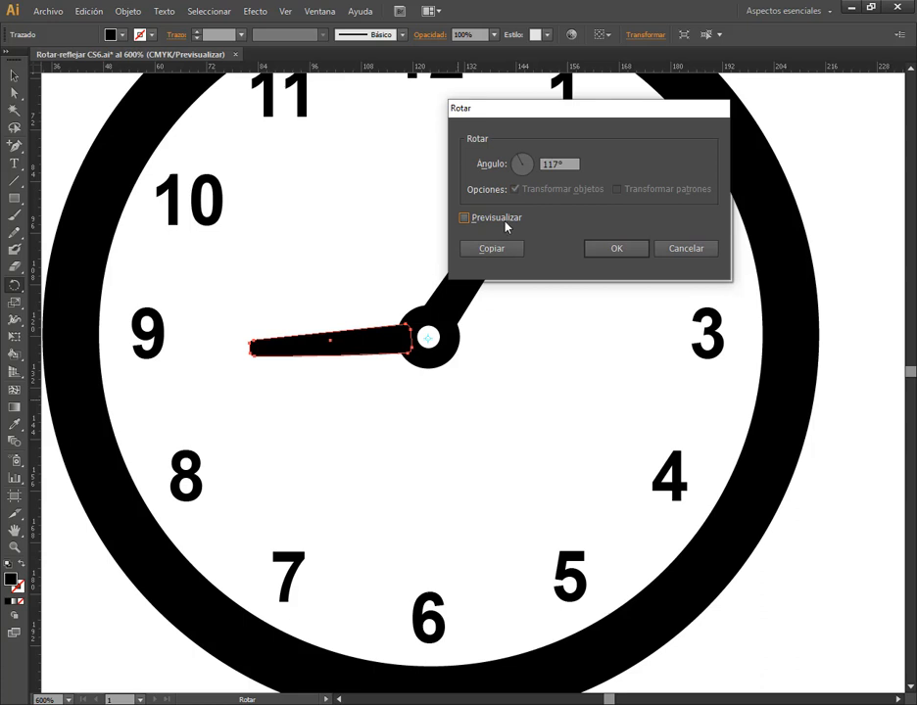
left_click(502, 220)
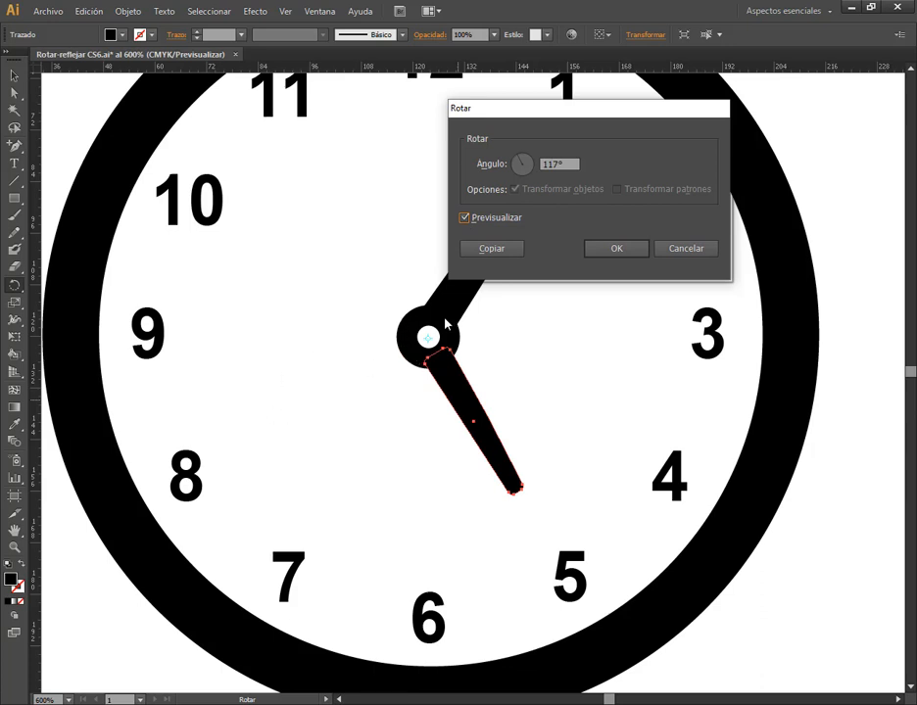
left_click(498, 251)
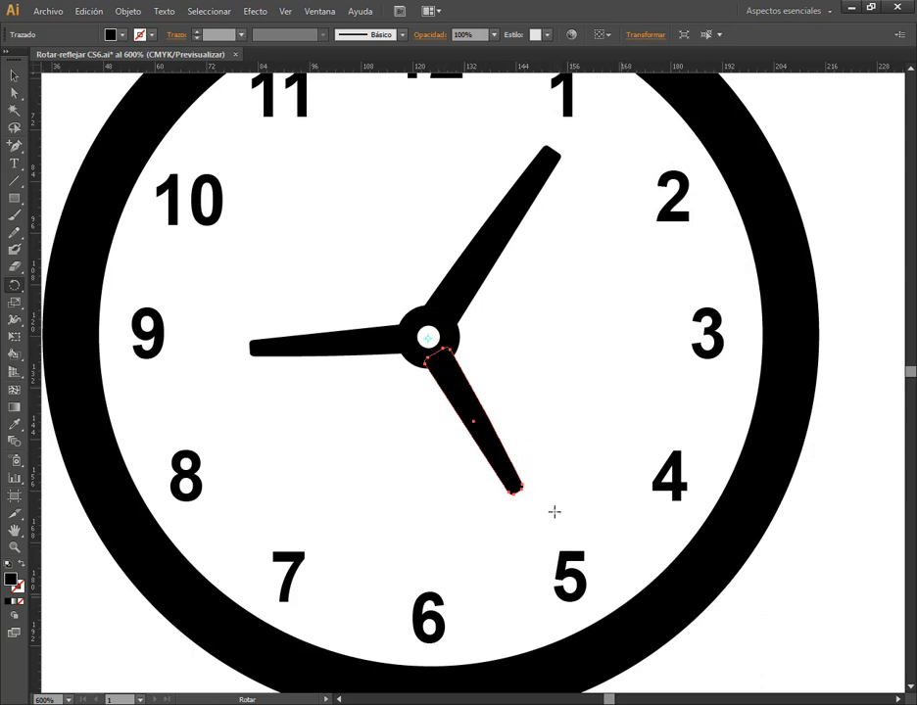
left_click(14, 75)
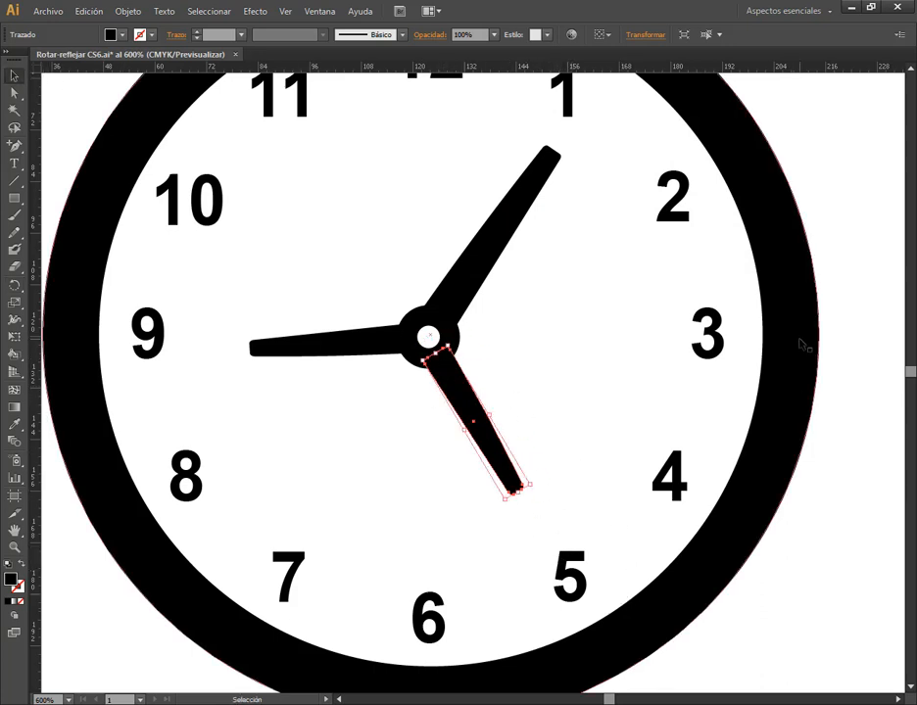
left_click(856, 276)
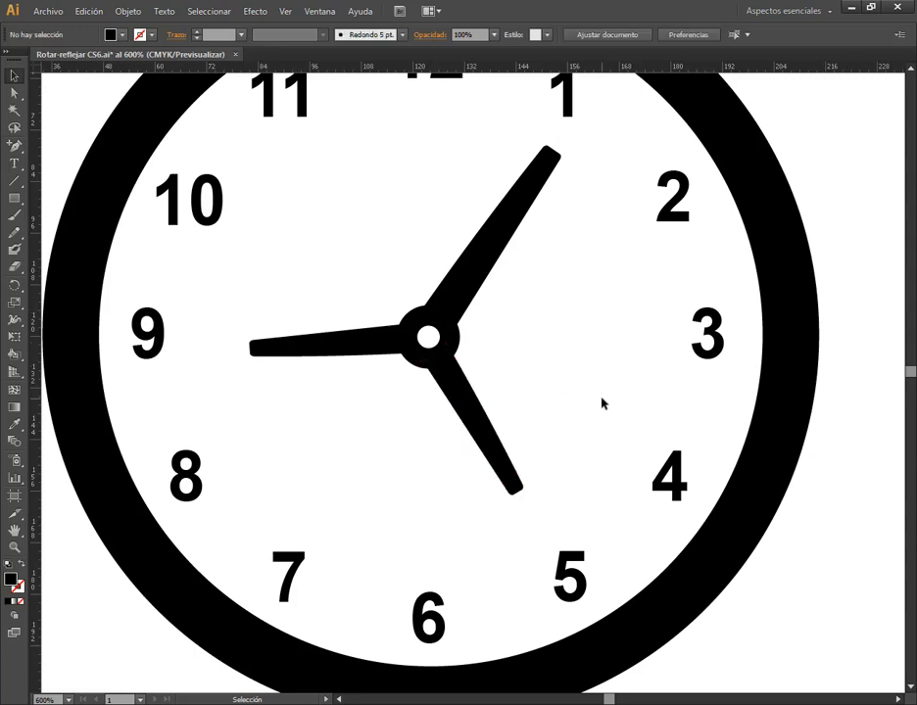
Select the tentacle group on the pink octopus, with the whole head in view
scroll(602, 403, "down", 2)
left_click_drag(790, 470, 282, 374)
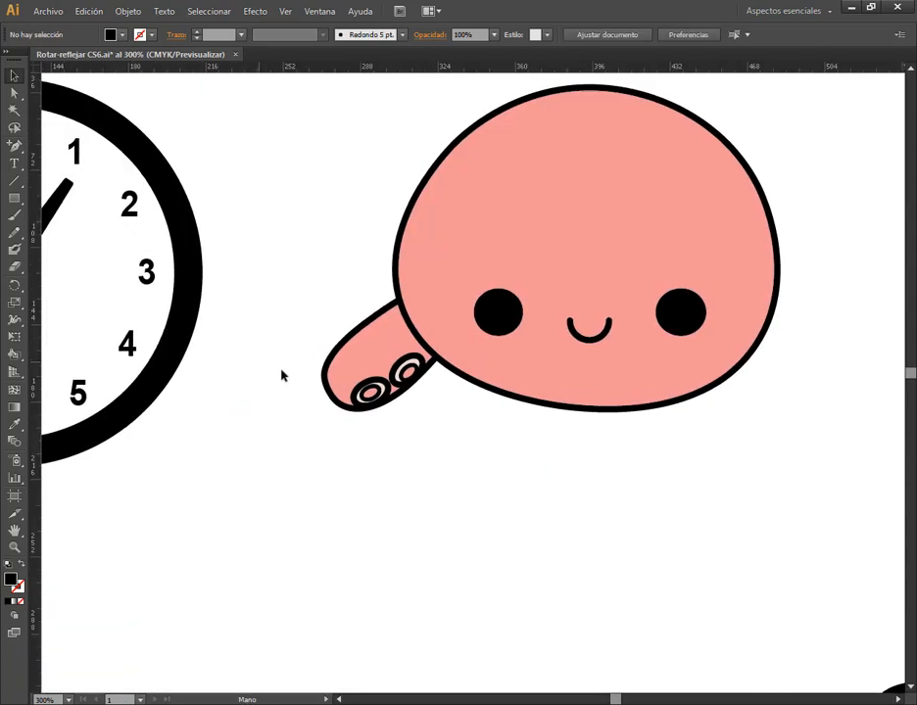
left_click(383, 377)
scroll(538, 354, "down", 1)
left_click_drag(643, 303, 606, 340)
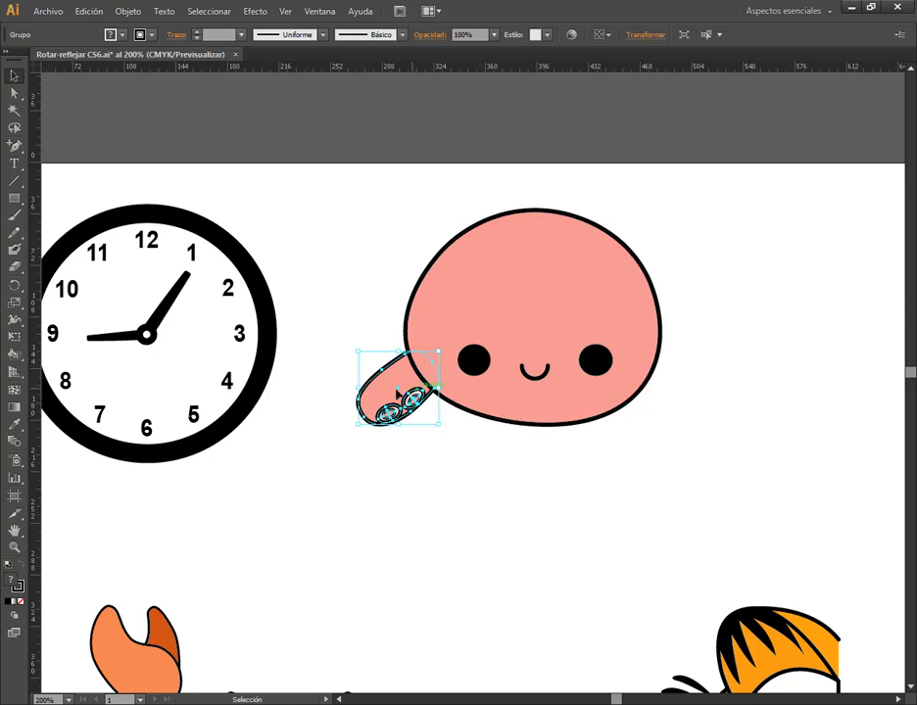
Try rotating the tentacle down beneath the head with the Rotate tool pivoting on the middle of the head, and undo it
left_click(18, 285)
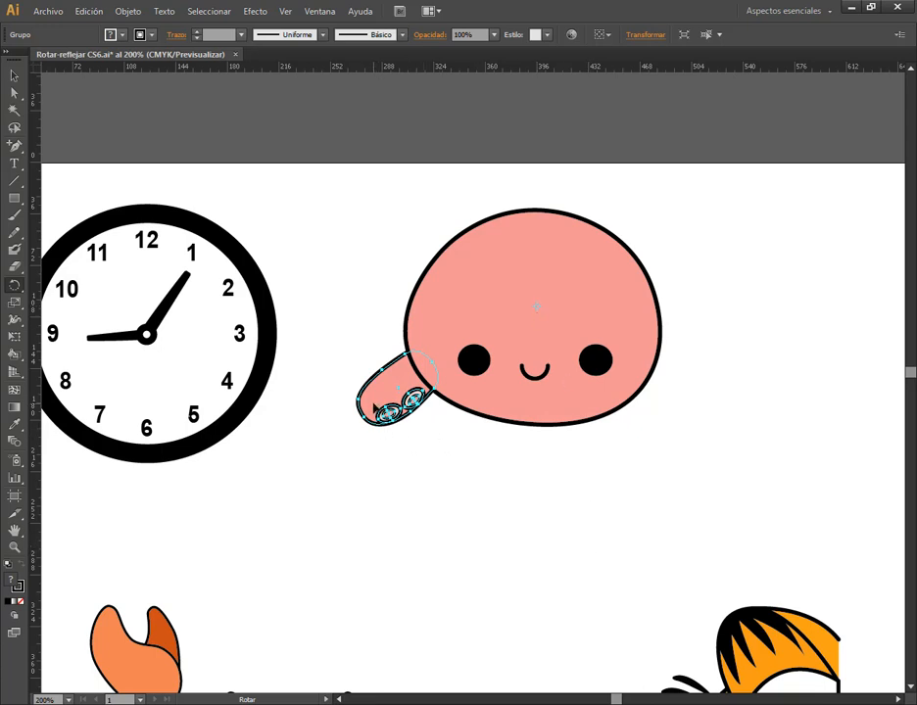
left_click_drag(377, 409, 415, 470)
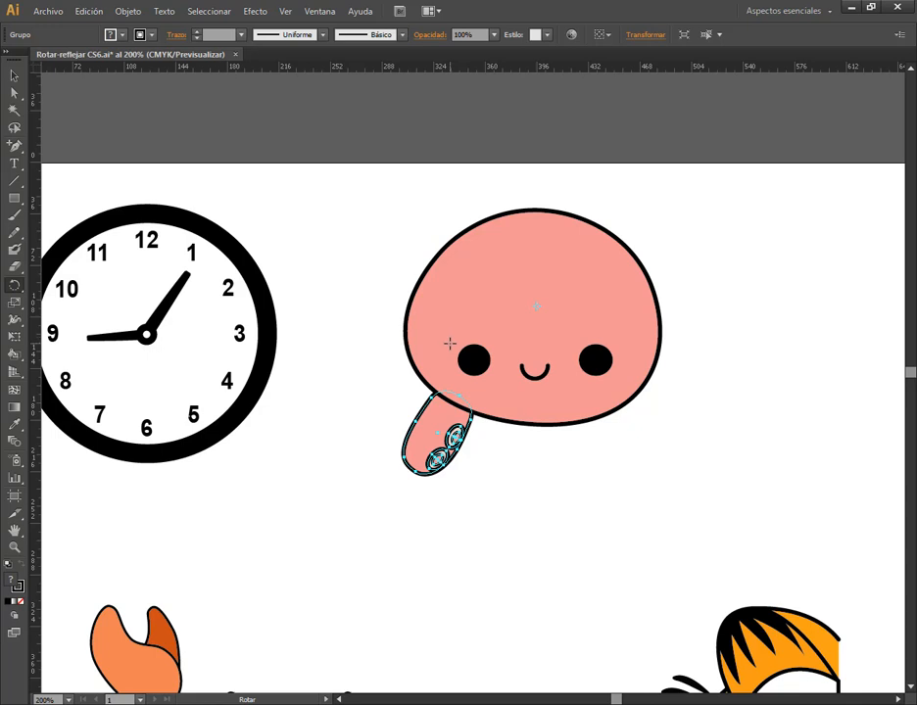
key("ctrl+z")
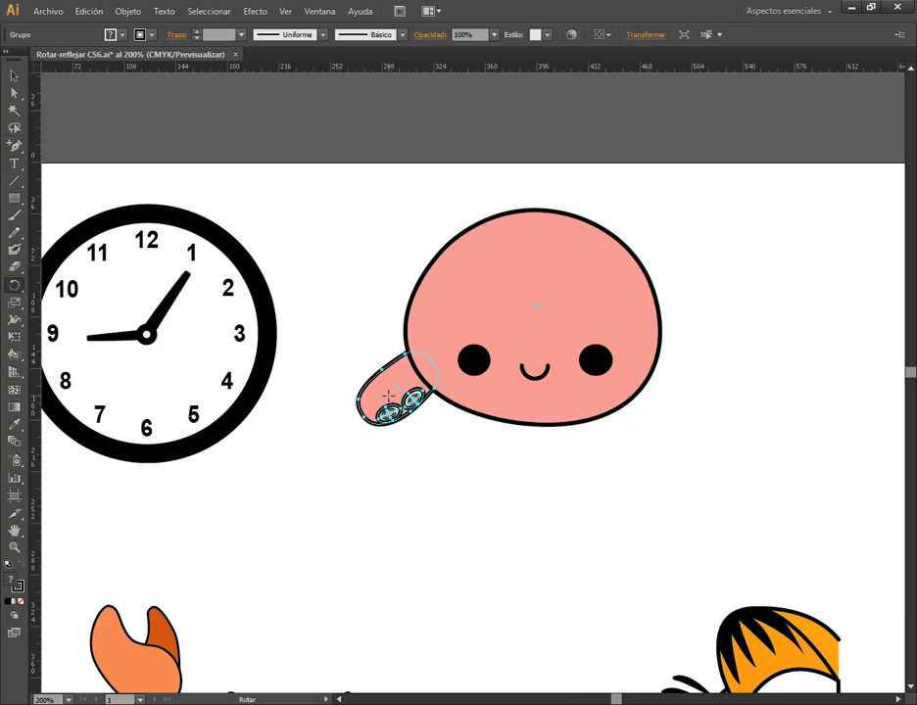
Try making two freehand rotated copies of the tentacle around the middle of the head, the first by about 16°, and undo both
key("alt")
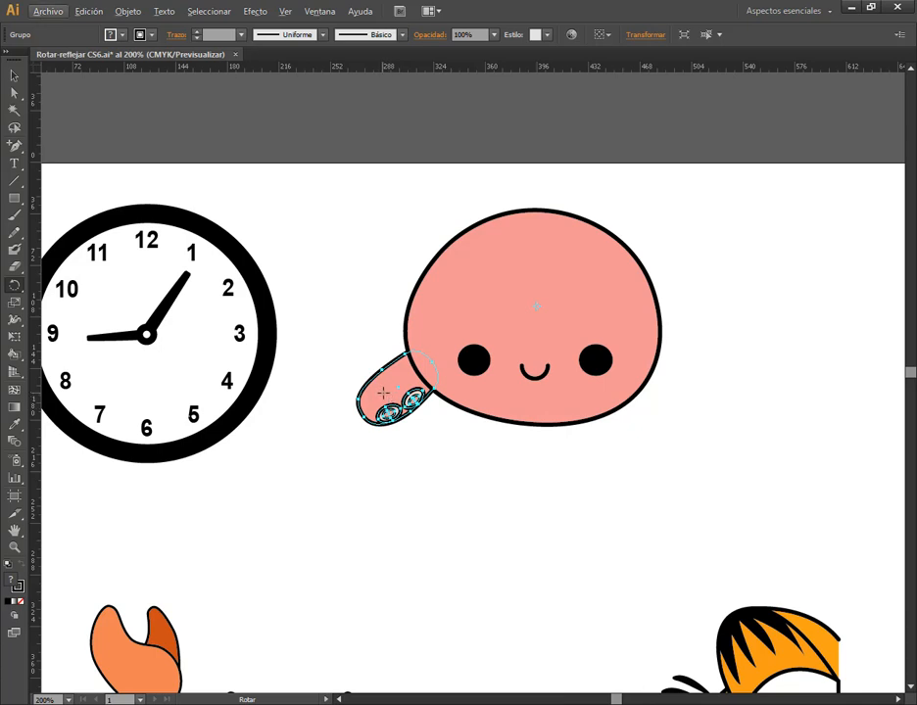
left_click_drag(382, 393, 411, 441)
key("alt")
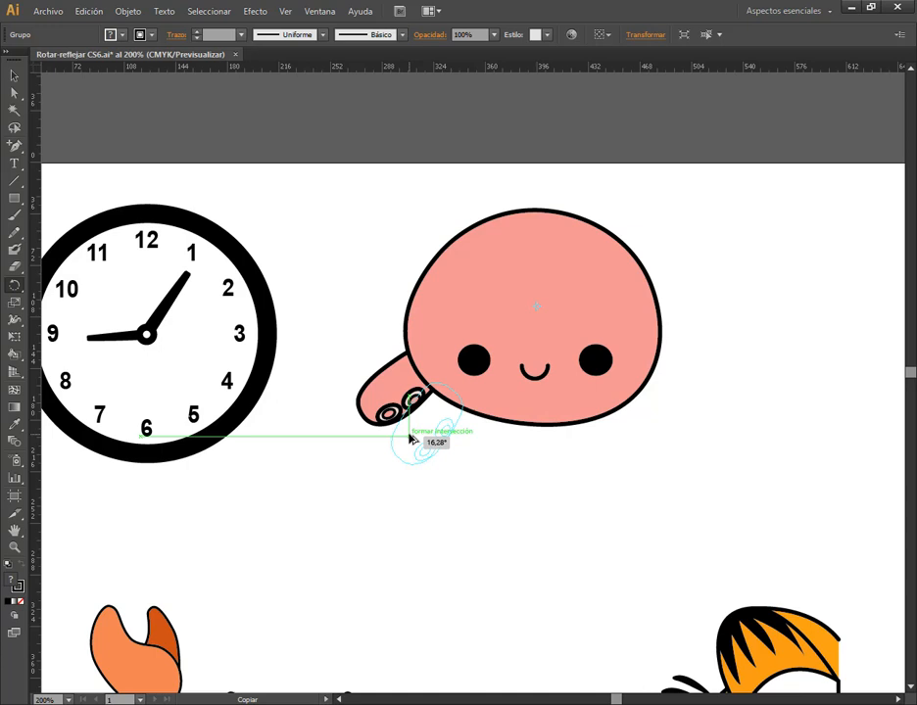
left_click_drag(411, 439, 411, 439)
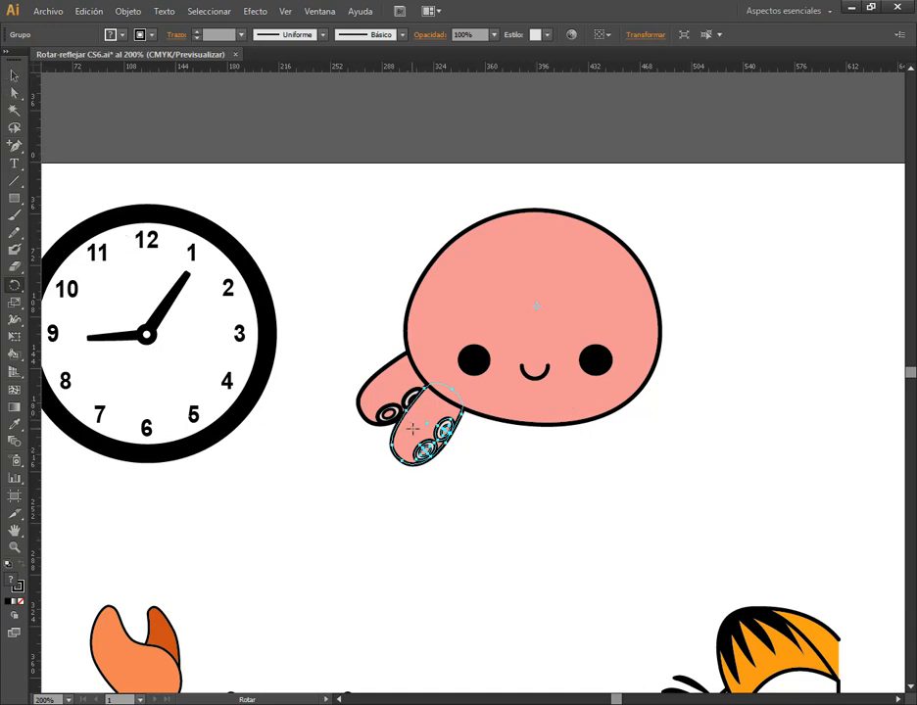
left_click_drag(414, 436, 458, 477)
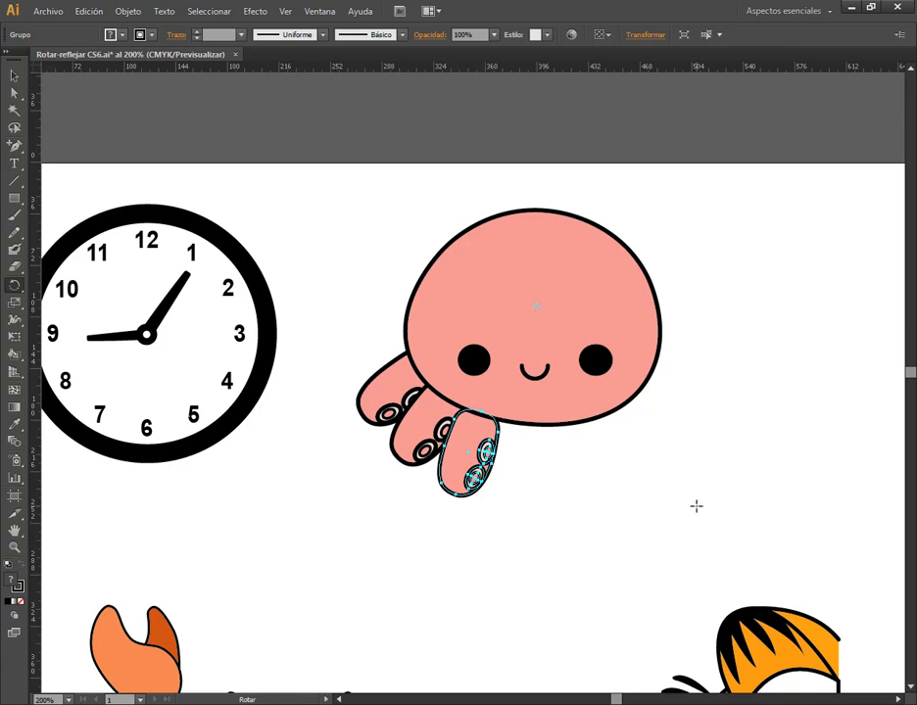
key("v")
key("ctrl+z")
key("ctrl+z")
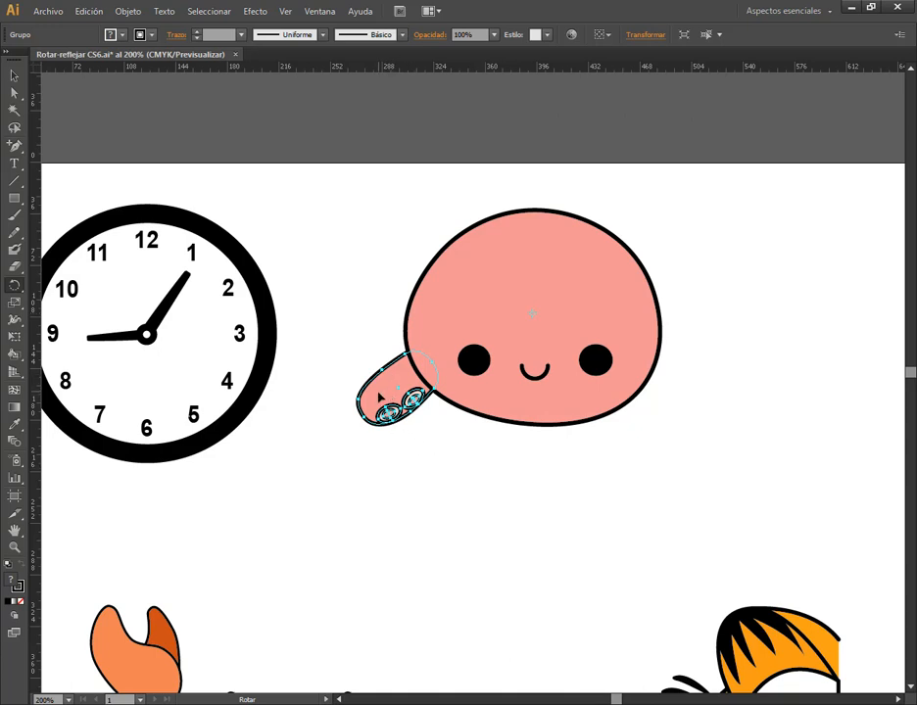
Make a rotated copy of the tentacle around the middle of the head, and repeat it once with Transform Again (Volver a transformar)
left_click_drag(382, 400, 425, 443)
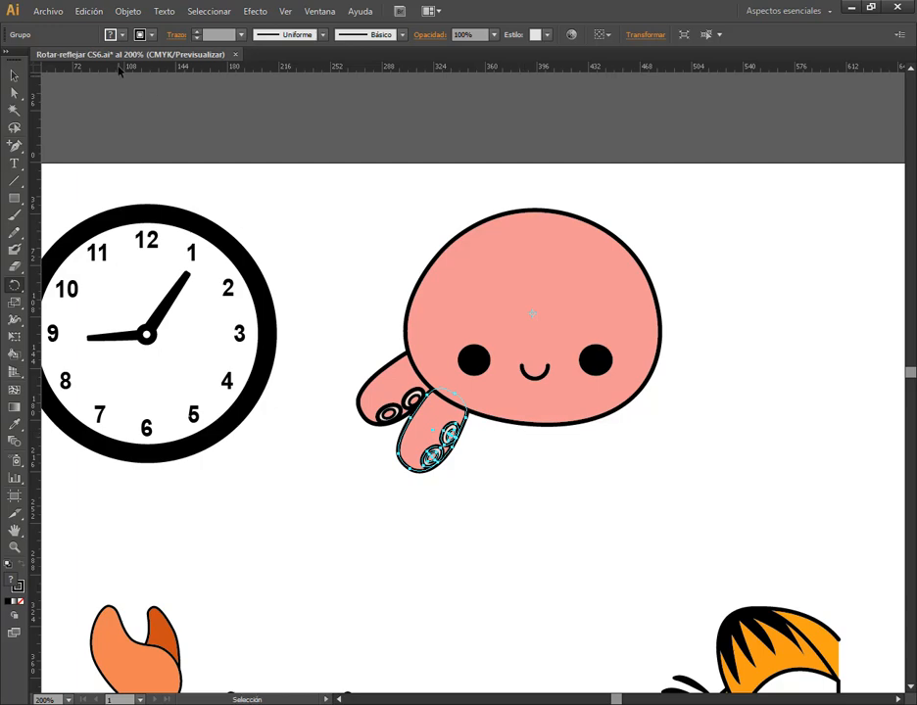
left_click(138, 11)
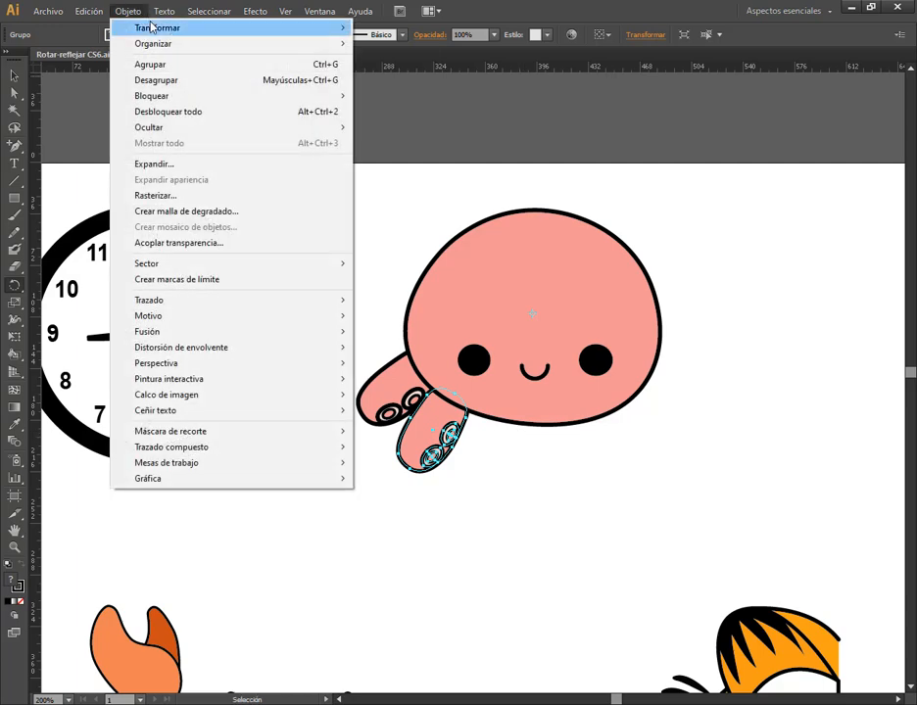
mouse_move(131, 10)
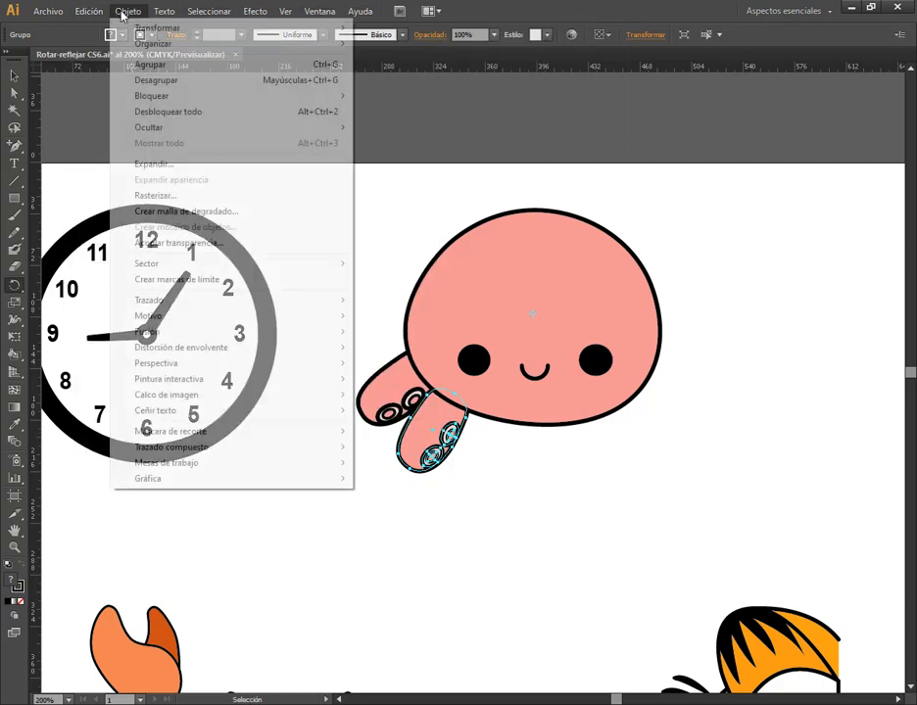
mouse_move(321, 29)
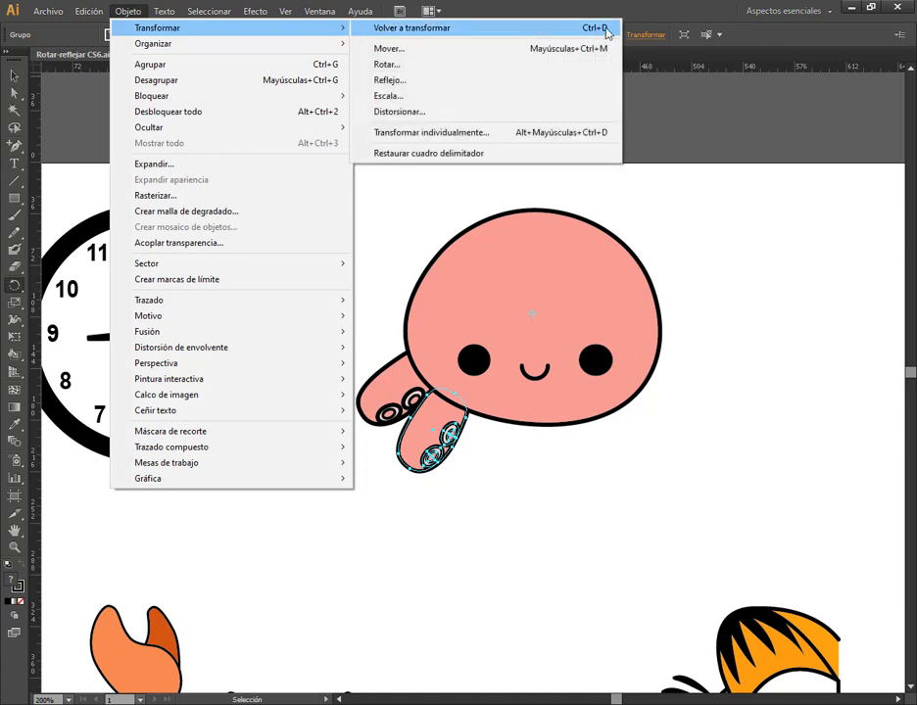
left_click(483, 36)
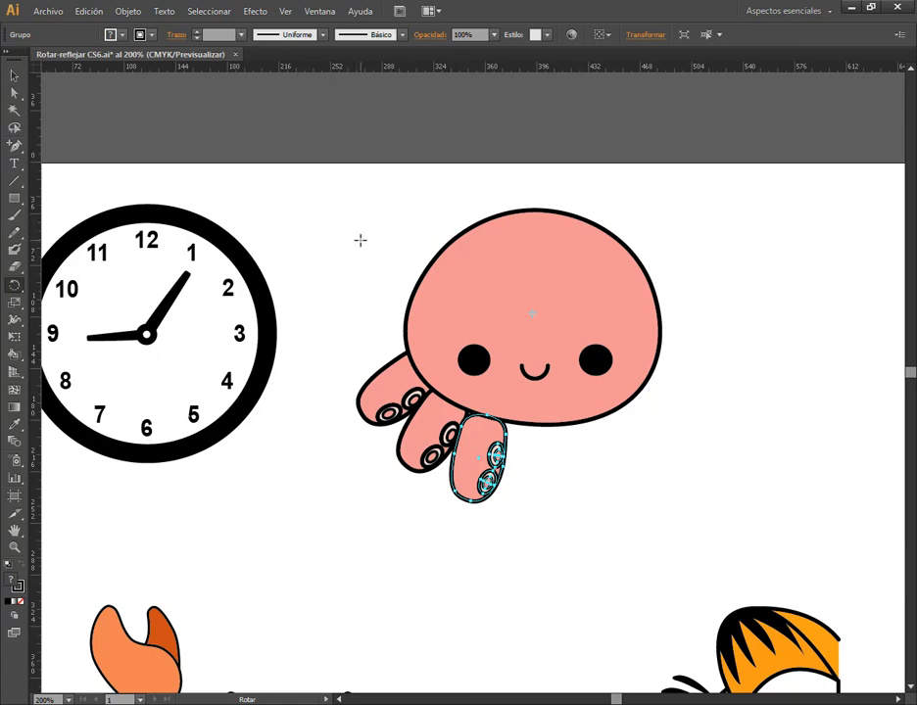
Keep repeating the rotated-copy transformation to add more evenly spaced tentacles along the head's lower edge
key("v")
key("ctrl+d")
key("r")
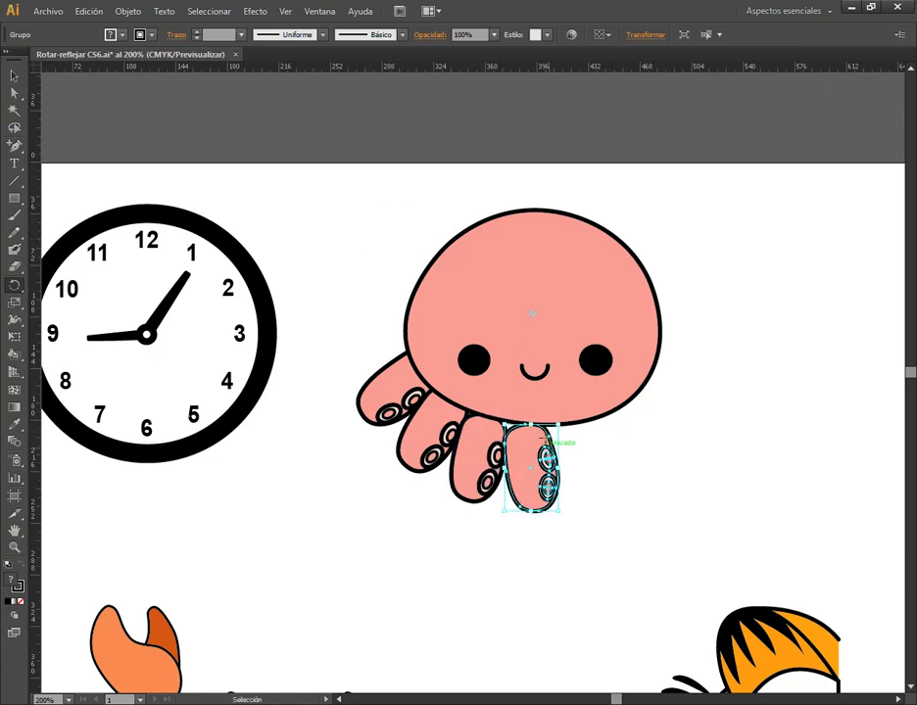
key("ctrl+d")
key("ctrl+d")
key("ctrl+d")
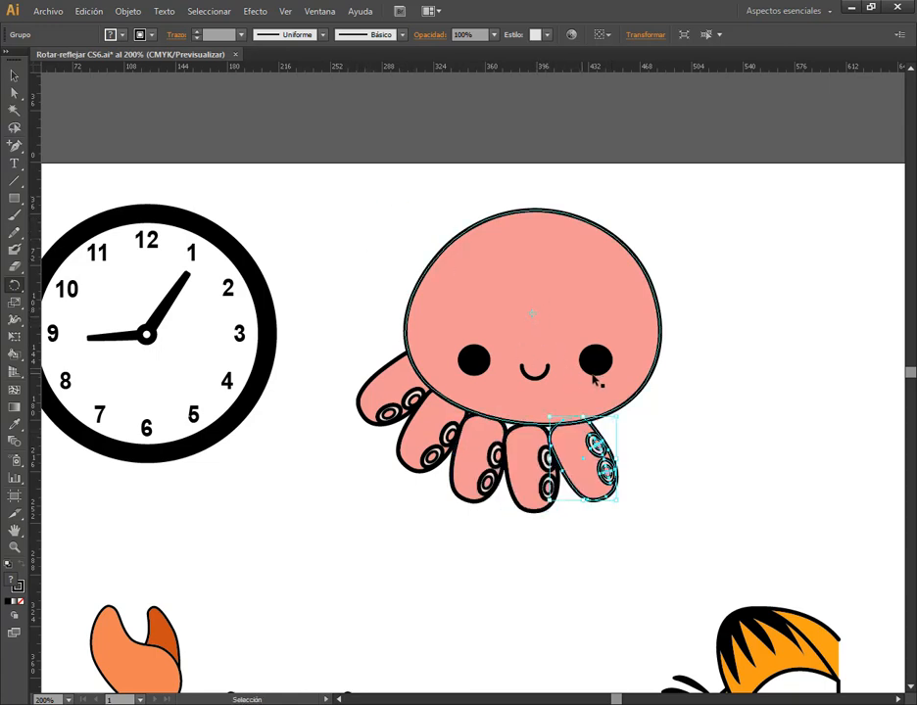
Repeat the rotated tentacle copy with Transform Again until tentacles ring the entire octopus head
key("ctrl+d")
key("ctrl+d")
key("ctrl+d")
key("ctrl+d")
key("ctrl+d")
key("ctrl+d")
key("ctrl+d")
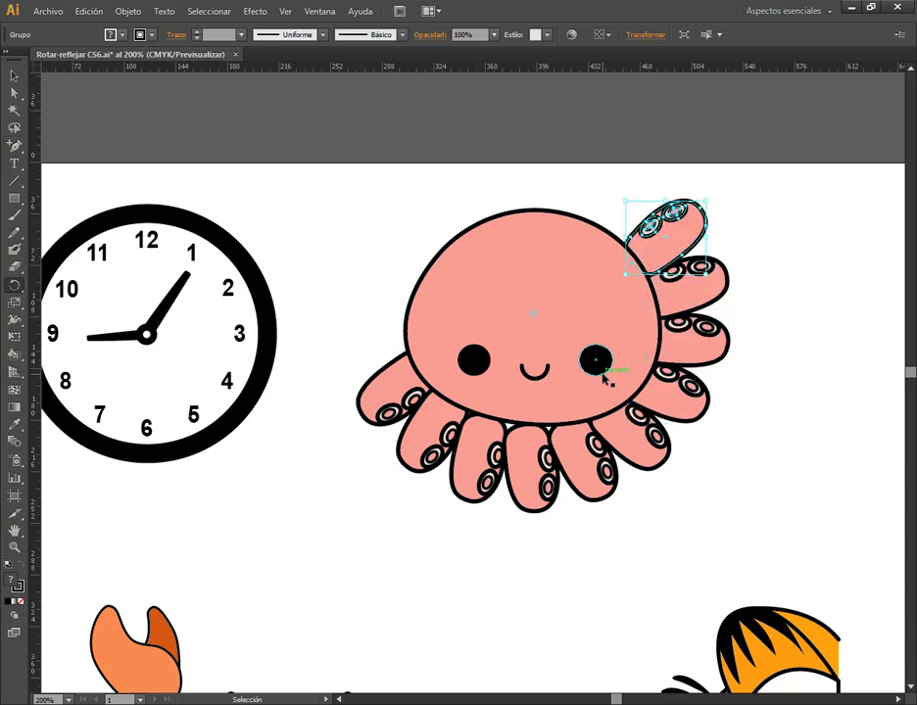
key("ctrl+d")
key("ctrl+d")
key("ctrl+d")
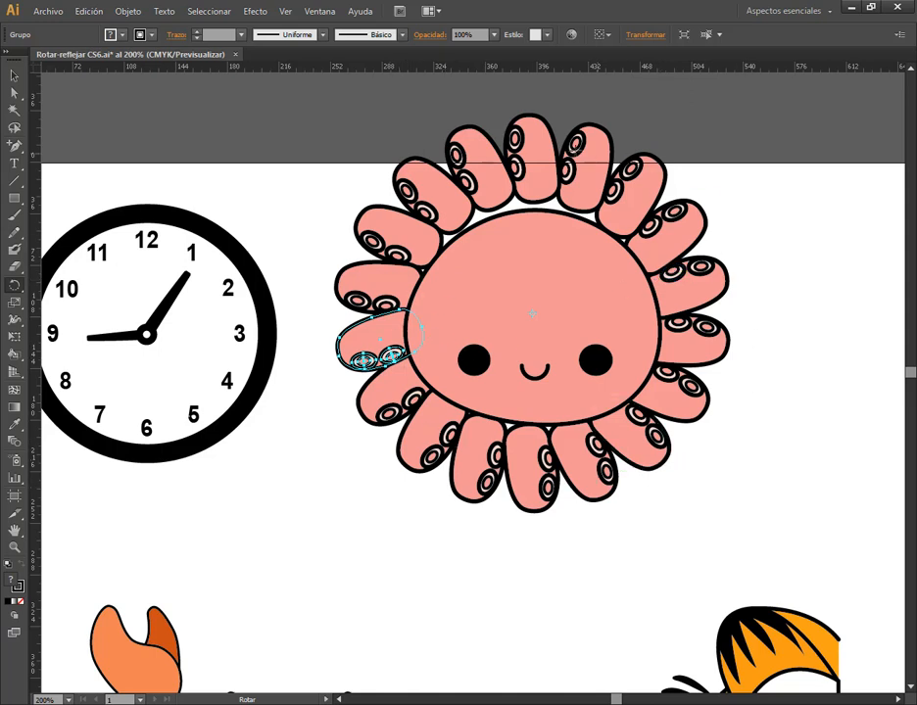
key("v")
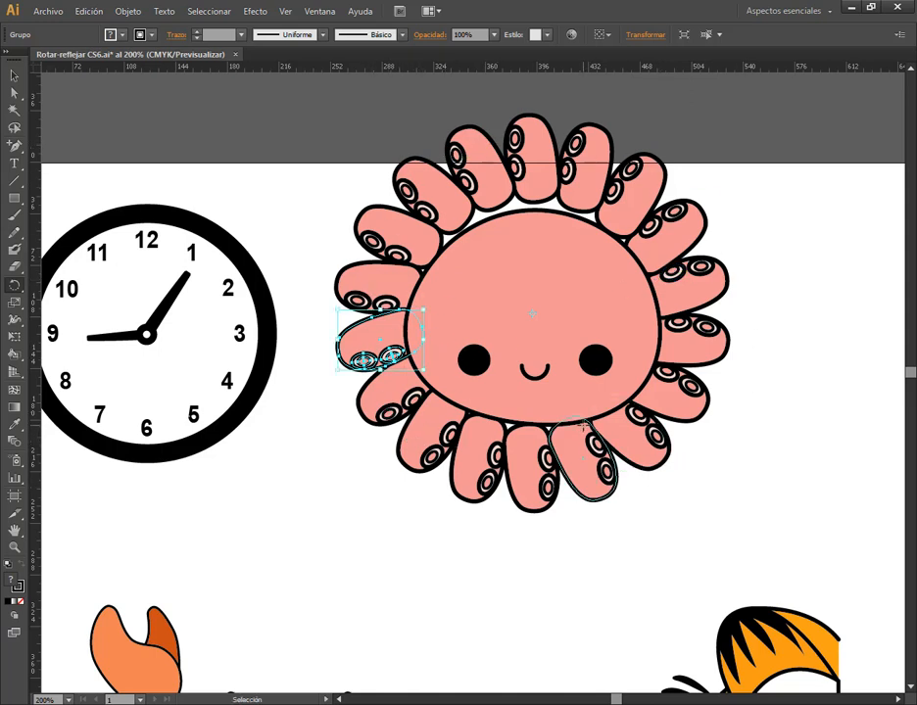
Undo the extra tentacle copies back to the horizontal one at the head's right side, and deselect everything
key("ctrl+z")
key("ctrl+z")
key("ctrl+z")
key("ctrl+z")
key("ctrl+z")
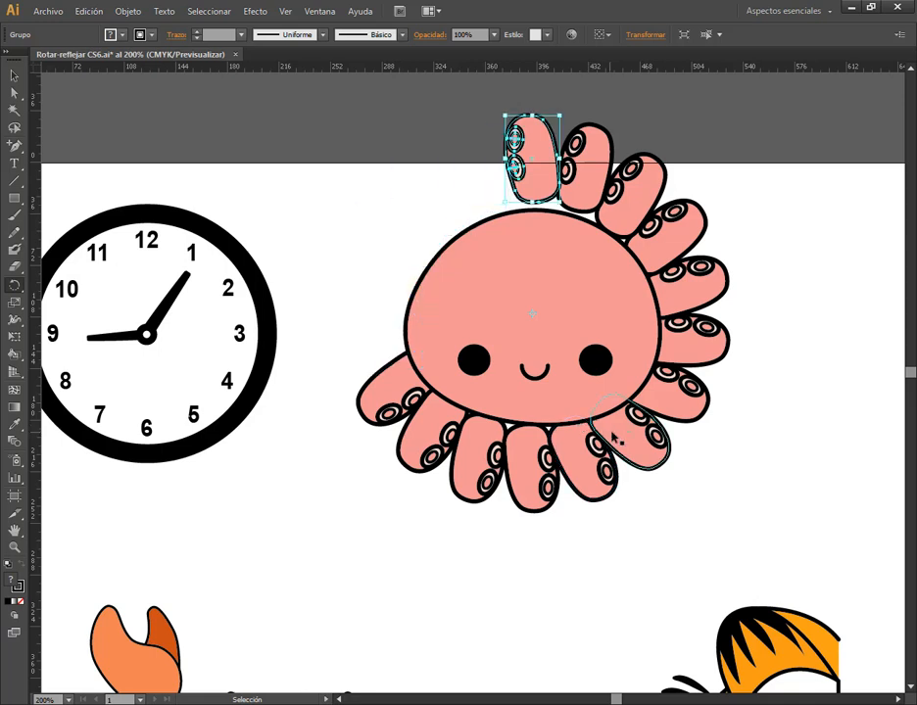
key("r")
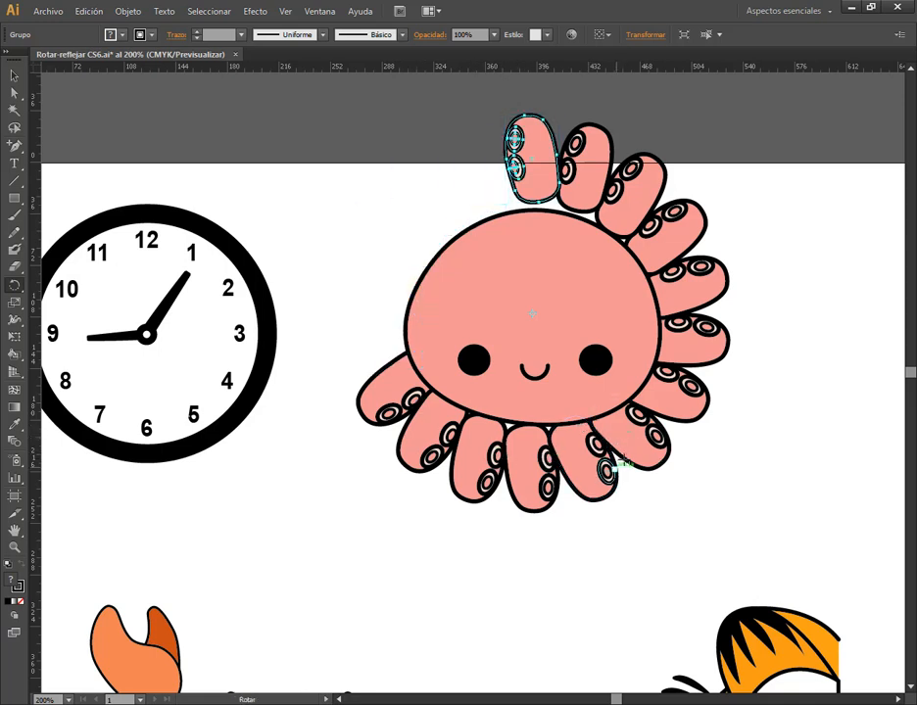
key("v")
key("ctrl+z")
key("ctrl+z")
key("ctrl+z")
key("ctrl+z")
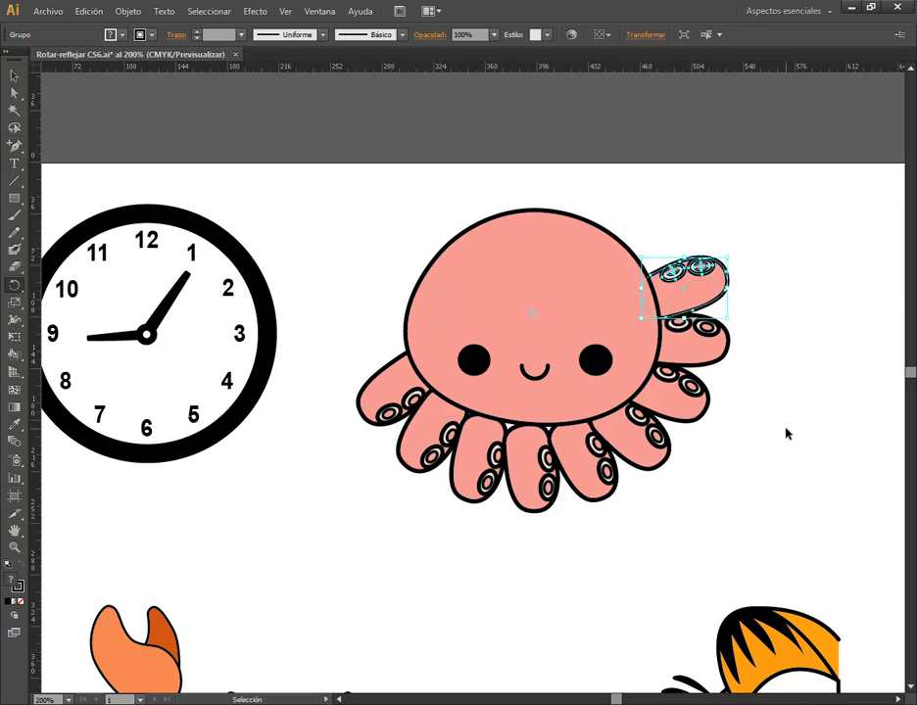
key("ctrl+z")
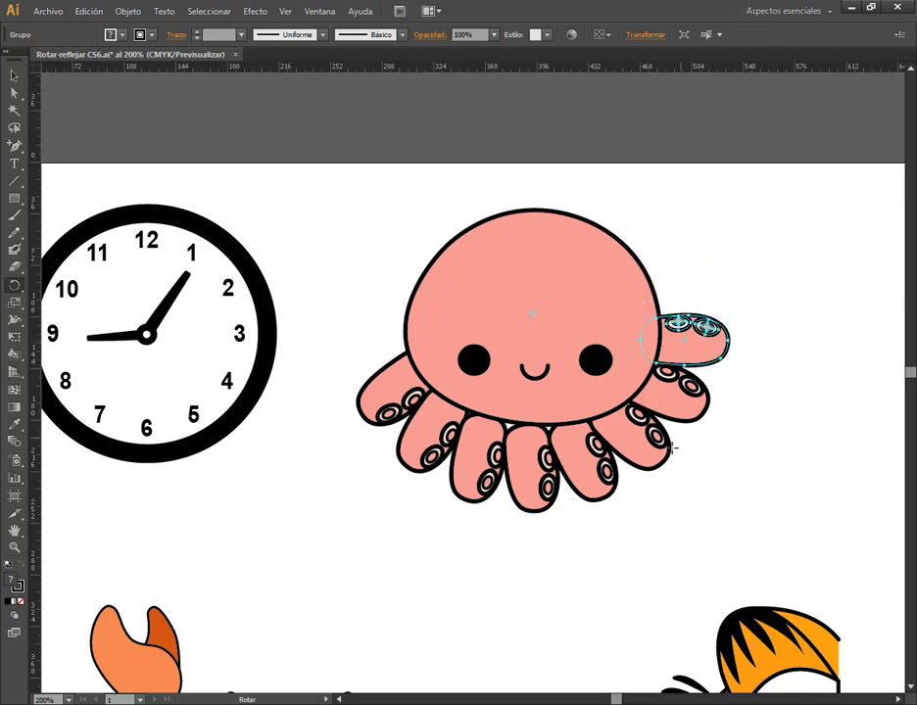
key("v")
left_click(274, 180)
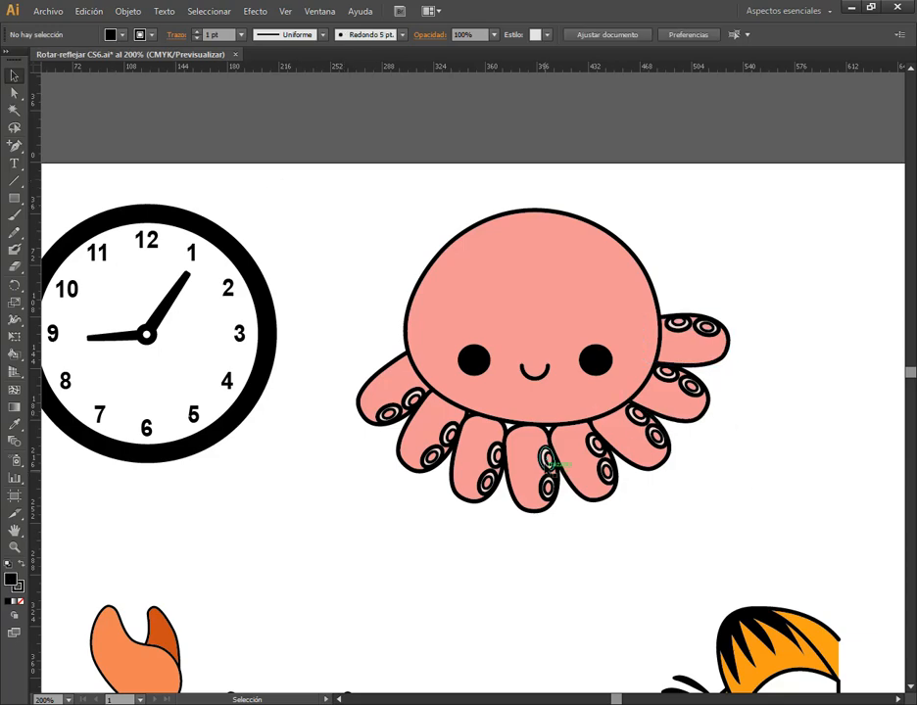
Examine the tentacles along the head's lower edge by selecting them one after another, comparing their tilt and sucker placement on both sides
scroll(542, 456, "up", 2)
left_click(528, 441)
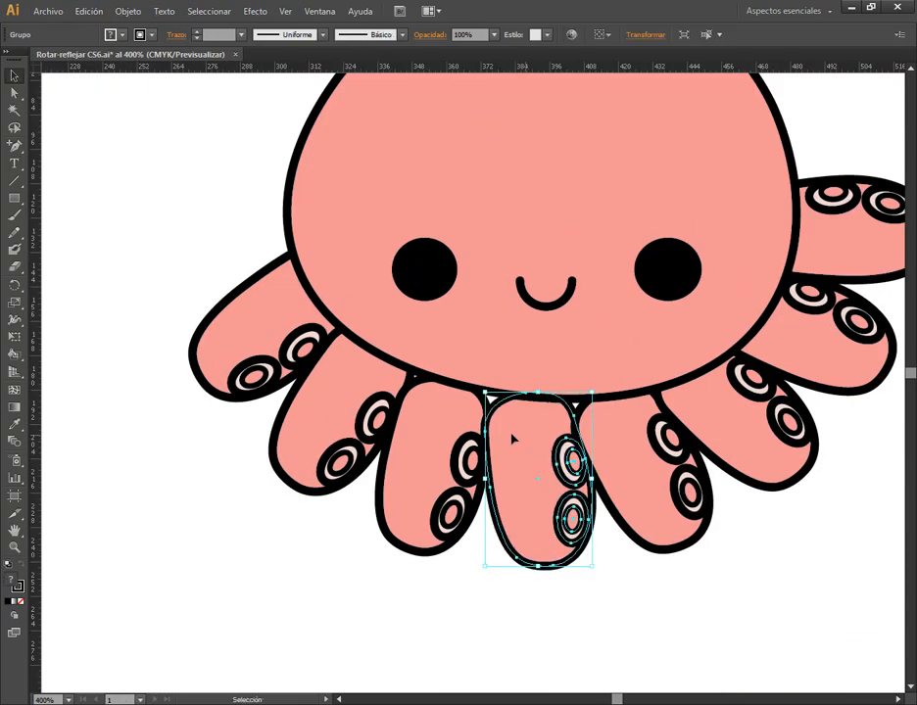
left_click(460, 452)
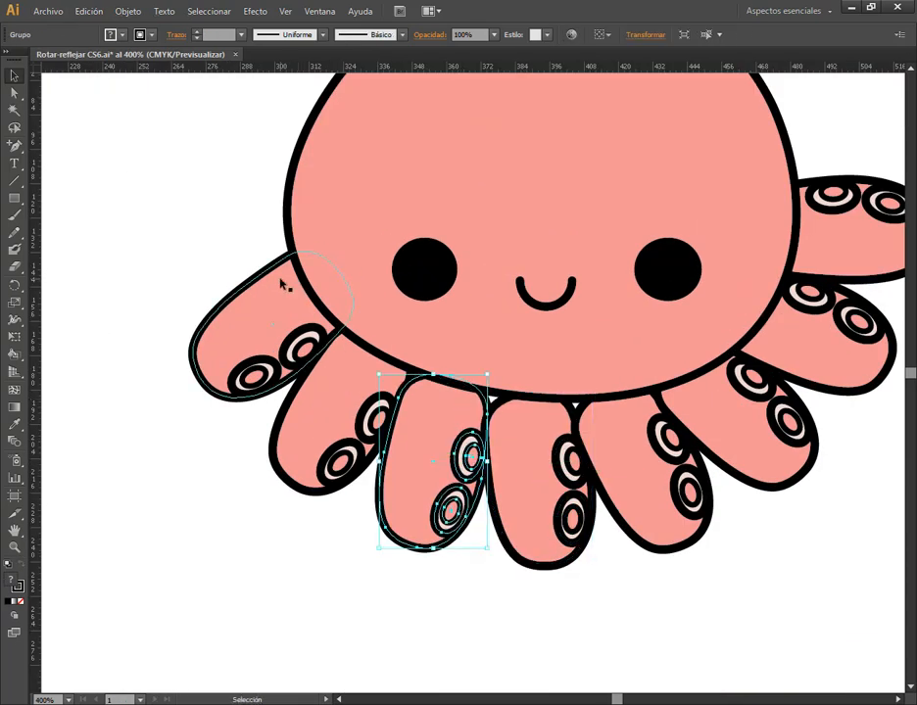
scroll(354, 353, "down", 1)
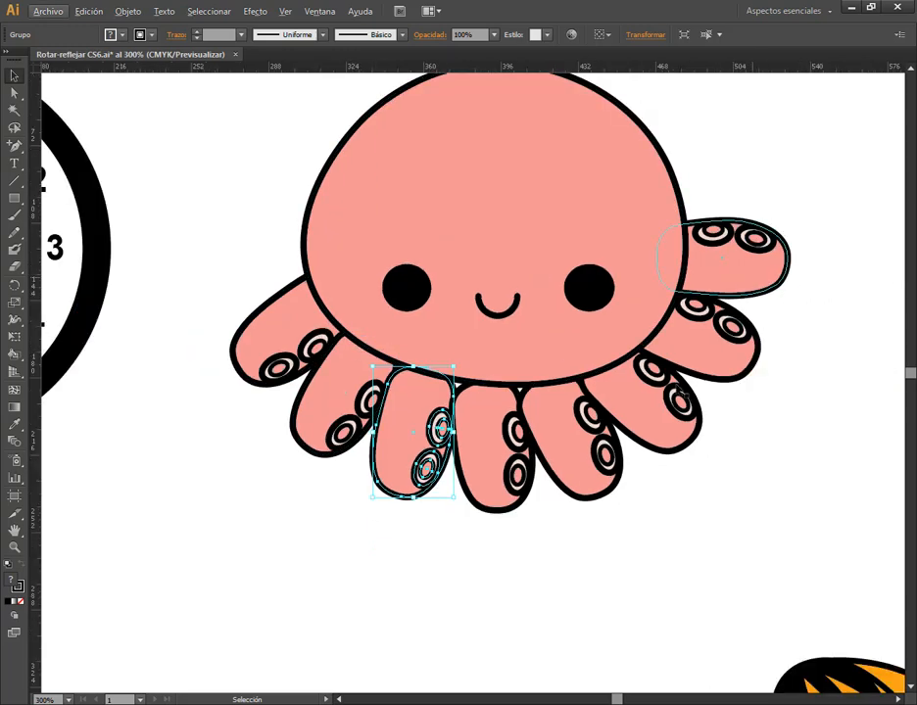
left_click(517, 475)
left_click(667, 543)
left_click(605, 456)
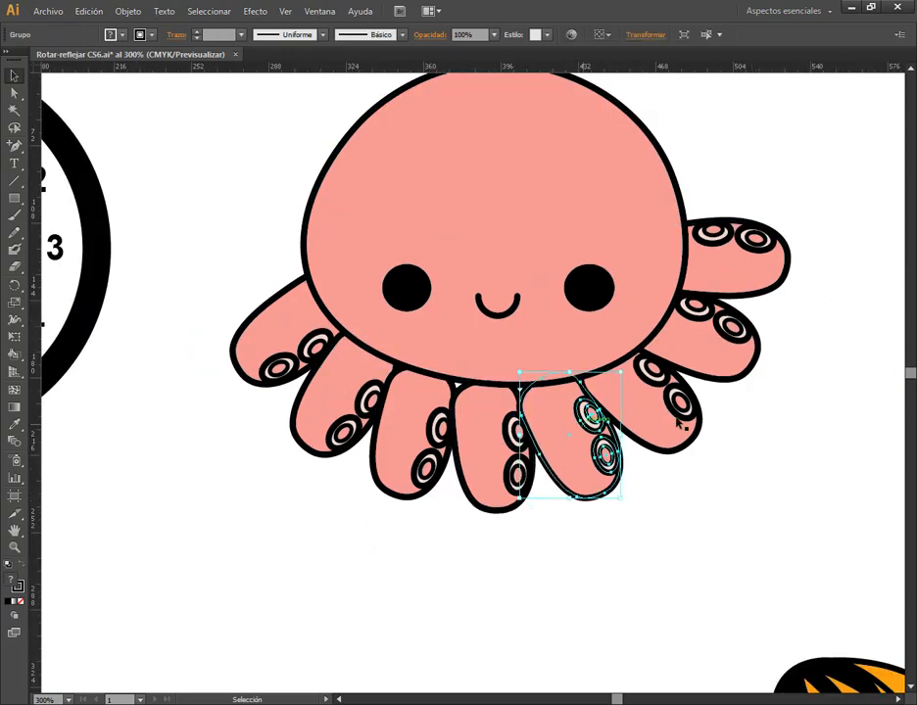
left_click(682, 418)
left_click(739, 258)
left_click(695, 480)
scroll(485, 420, "down", 2)
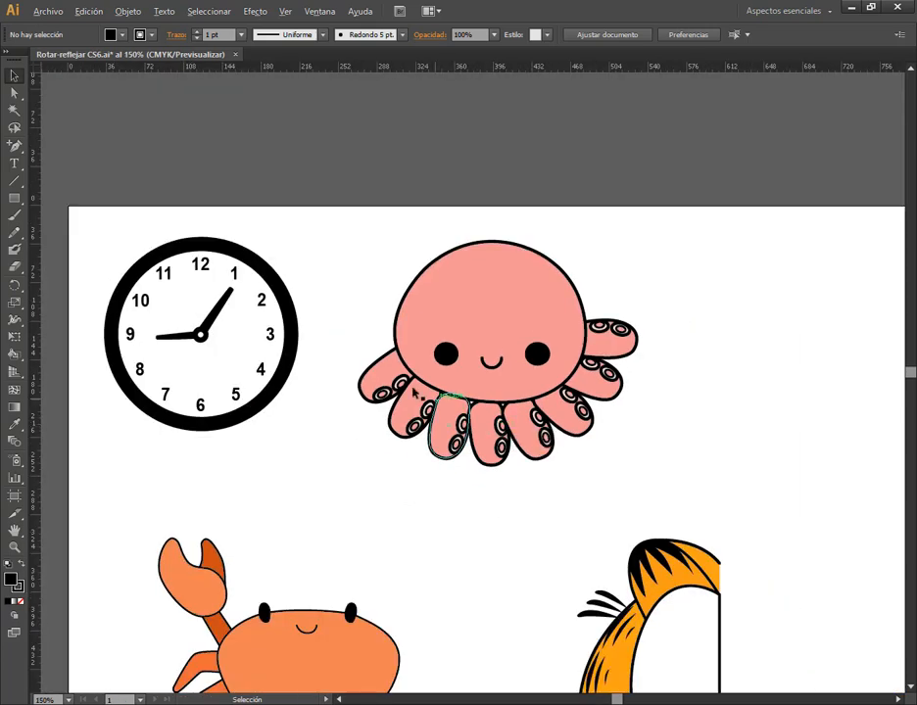
scroll(526, 386, "up", 2)
left_click(266, 329)
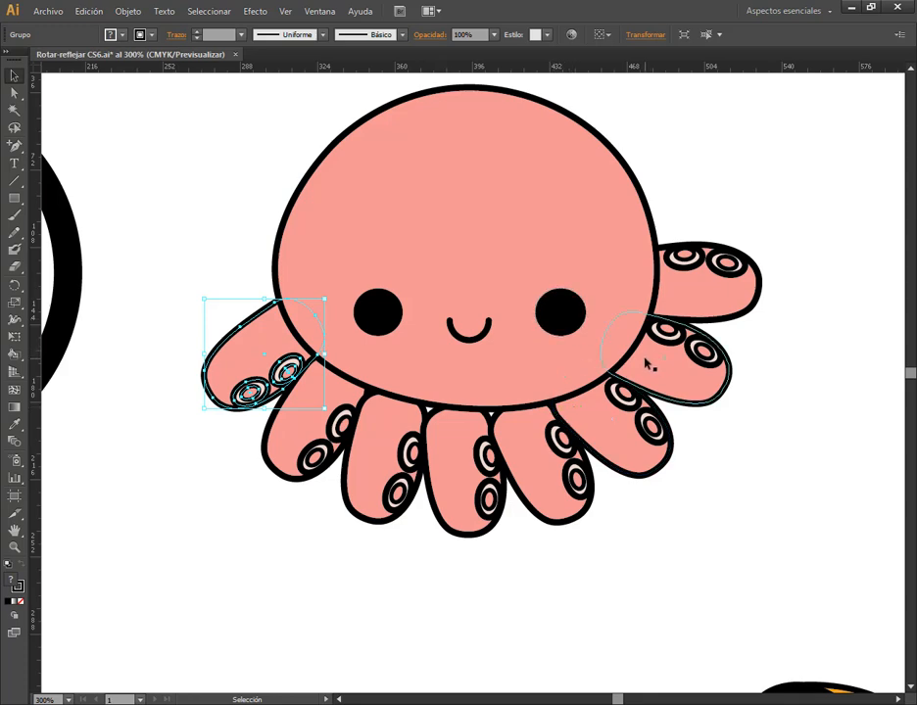
scroll(633, 259, "down", 2)
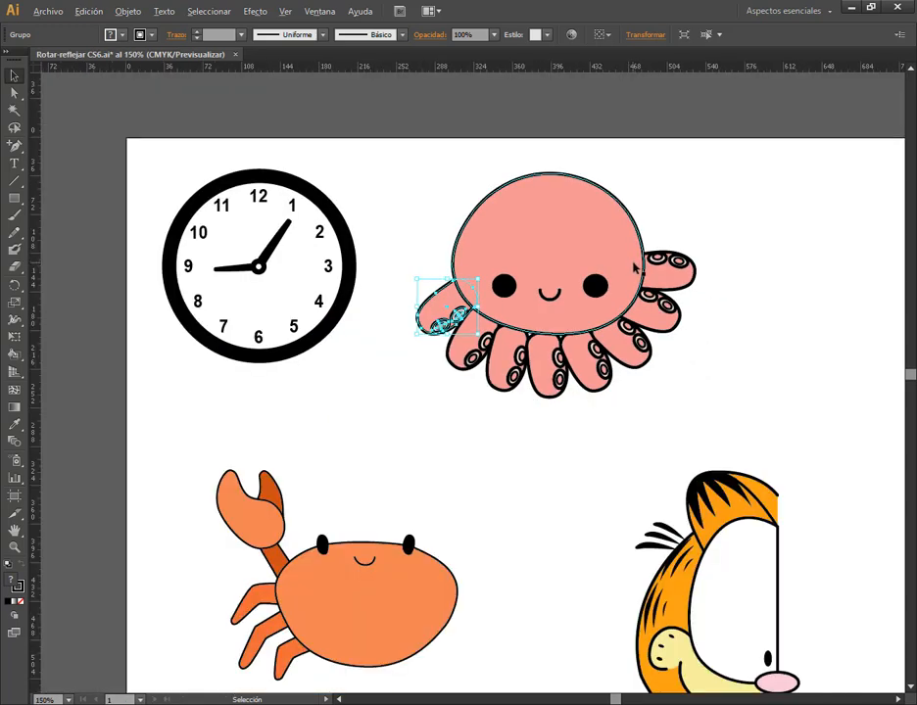
Draw a tall, narrow ellipse in the empty area right of the octopus and remove its fill
left_click_drag(759, 270, 481, 317)
left_click(611, 384)
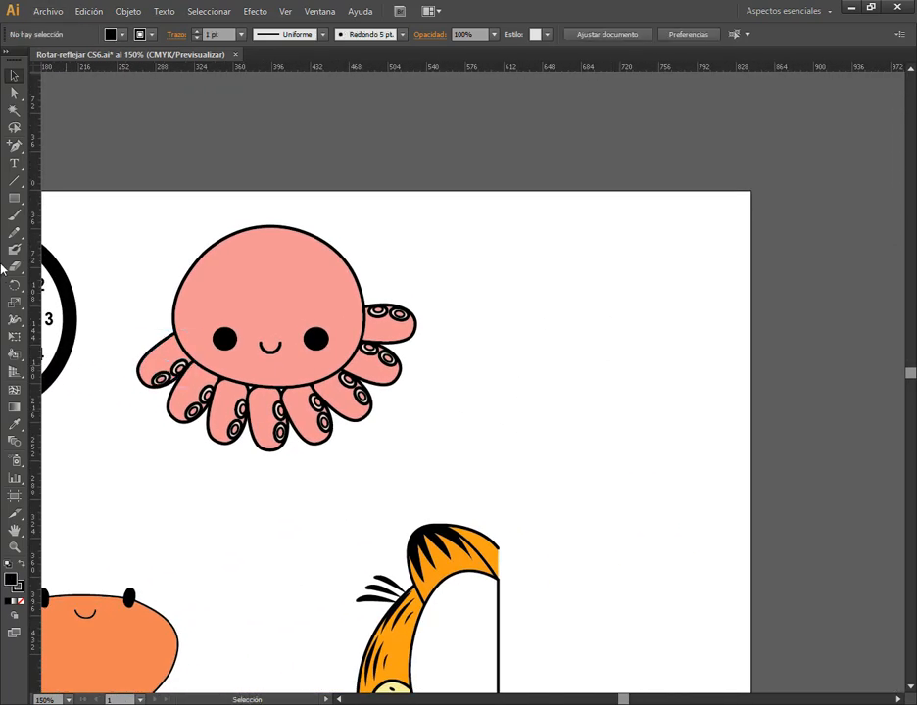
left_click(15, 201)
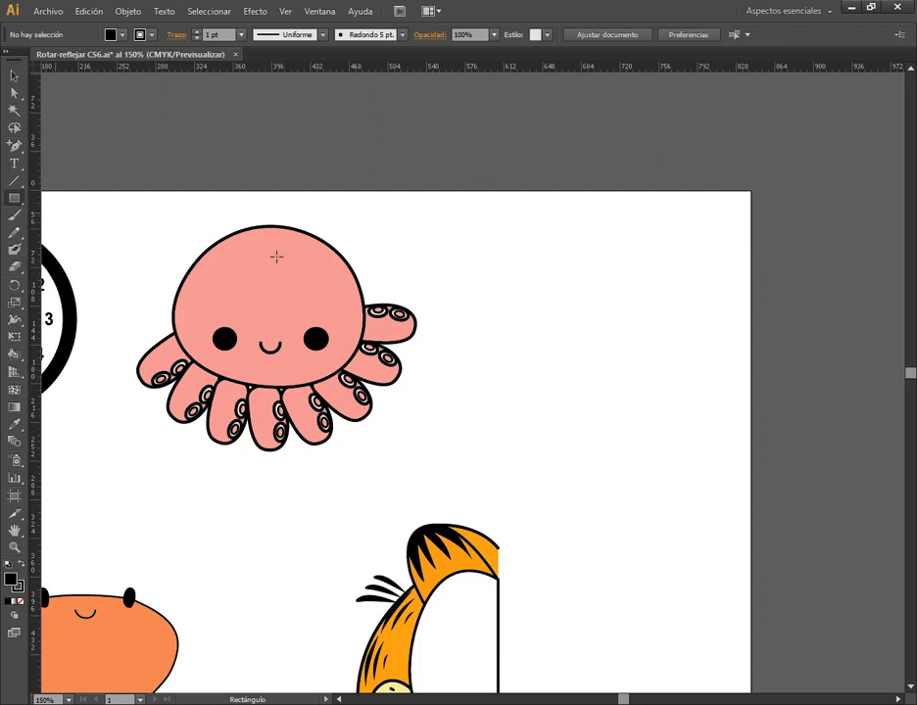
left_click_drag(15, 200, 45, 231)
left_click_drag(590, 250, 636, 396)
left_click(14, 76)
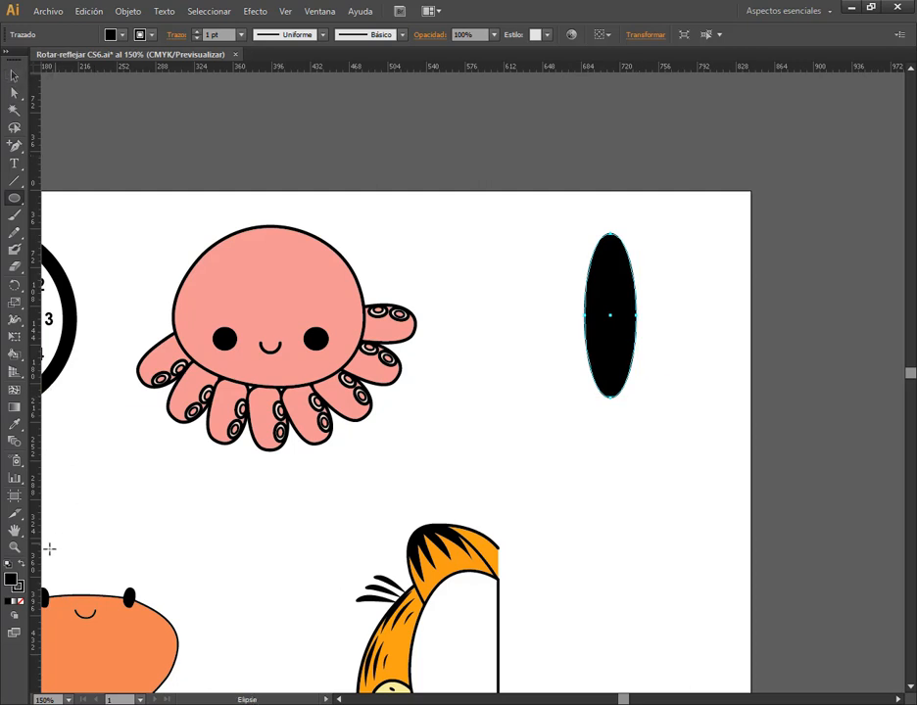
left_click(20, 602)
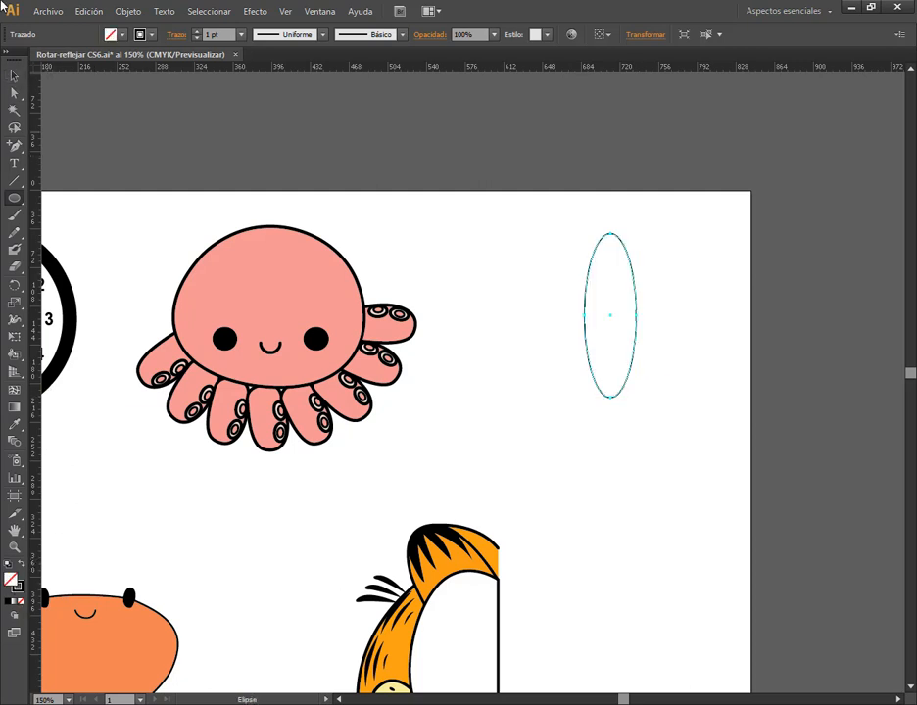
left_click(14, 75)
Make a counterclockwise rotated copy of the ellipse around its own center
scroll(644, 300, "up", 1)
scroll(640, 300, "up", 1)
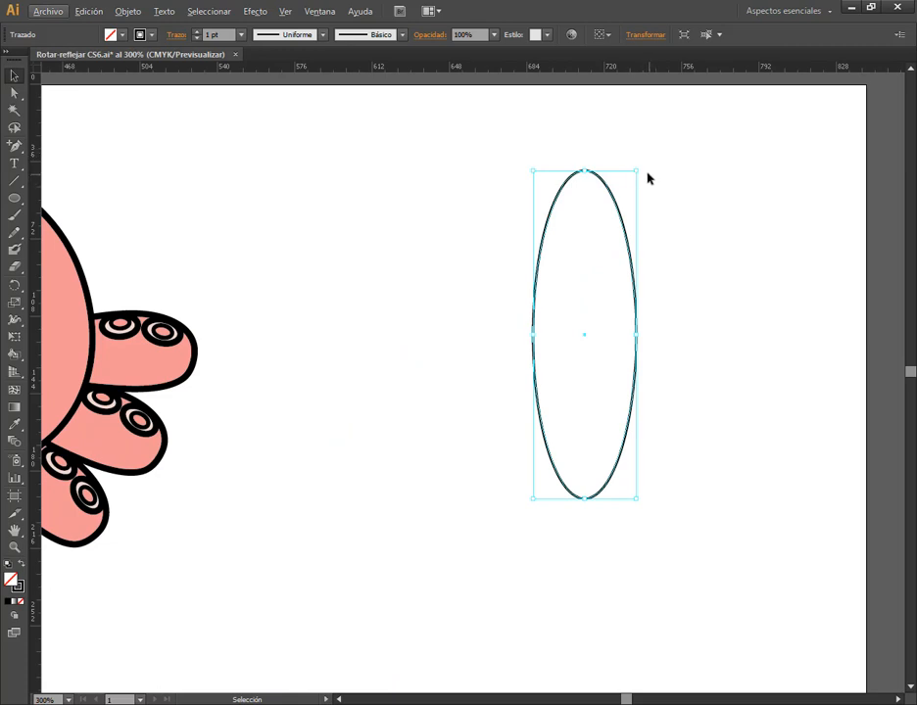
left_click(13, 285)
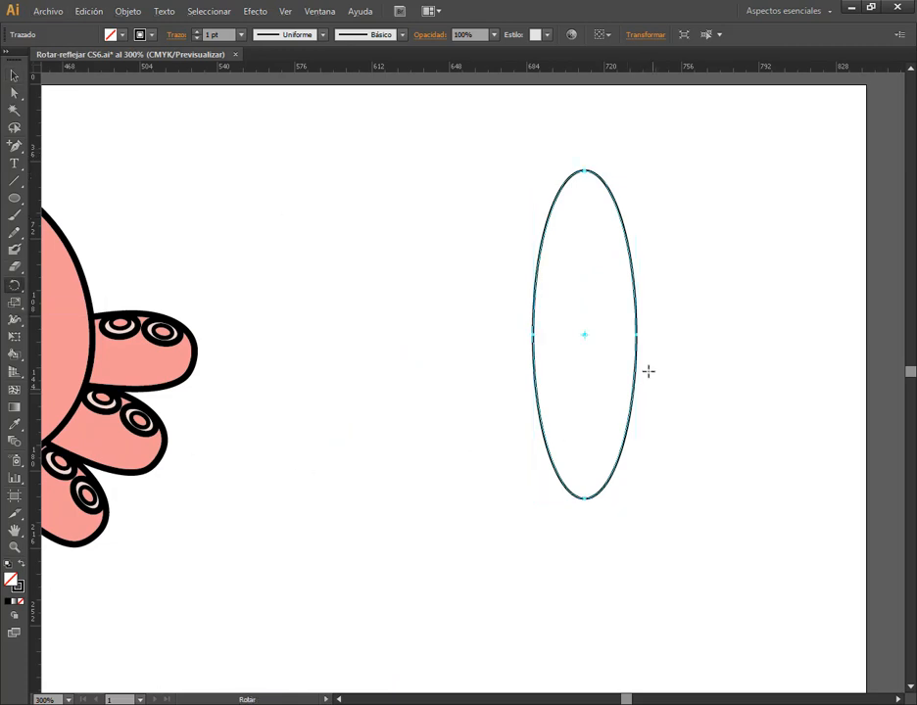
left_click(585, 334)
left_click_drag(590, 220, 545, 236)
key("alt")
key("v")
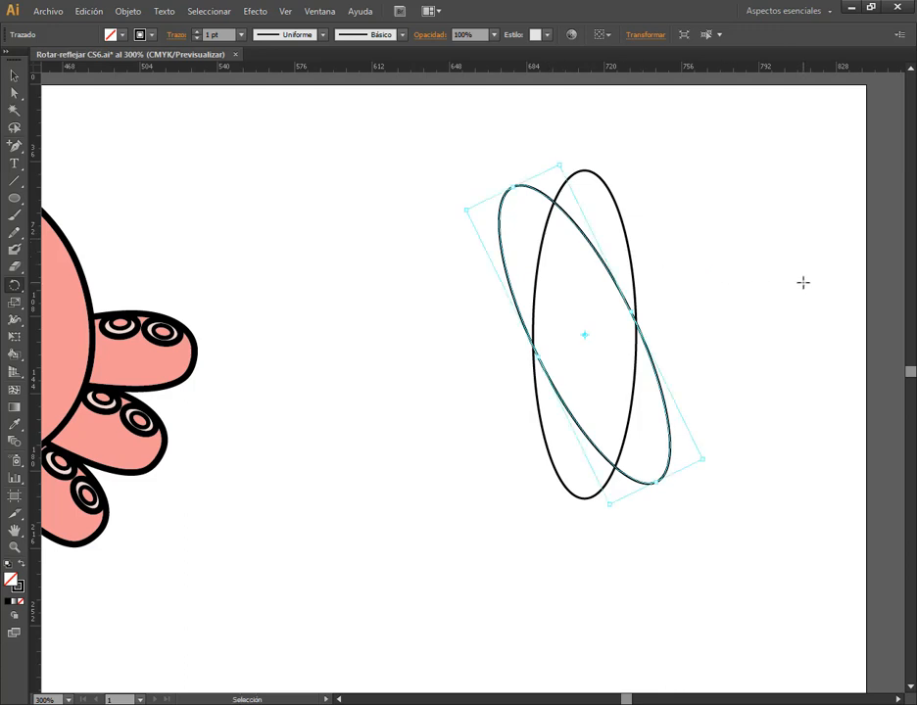
Repeat the rotated ellipse copy five more times to close a full rosette, and deselect it
key("ctrl+d")
key("ctrl+d")
key("ctrl+d")
key("ctrl+d")
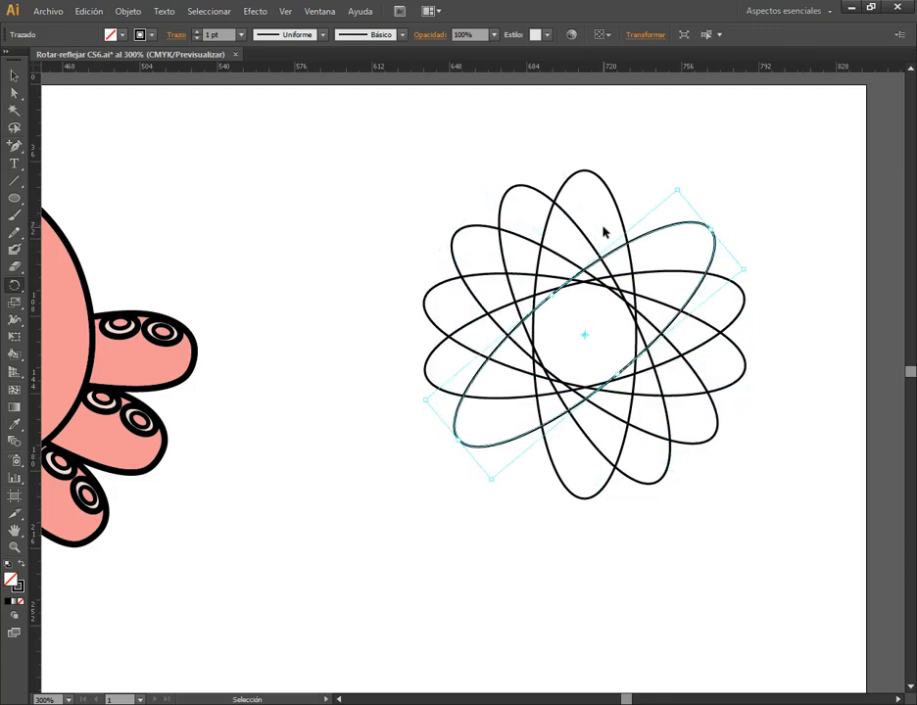
key("ctrl+d")
key("r")
left_click(15, 77)
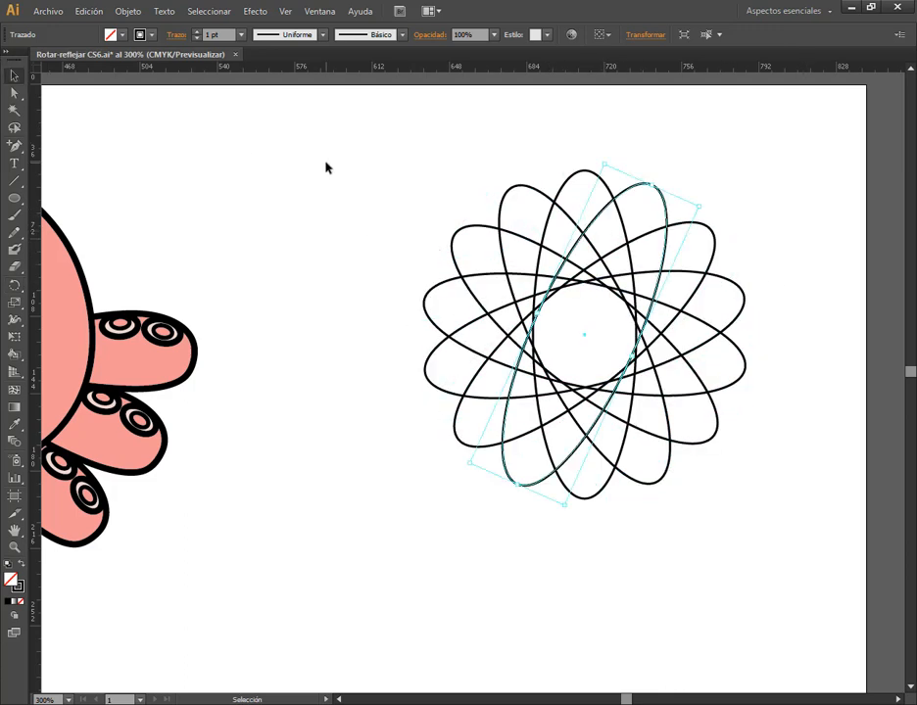
left_click(695, 382)
scroll(683, 379, "down", 2, "alt")
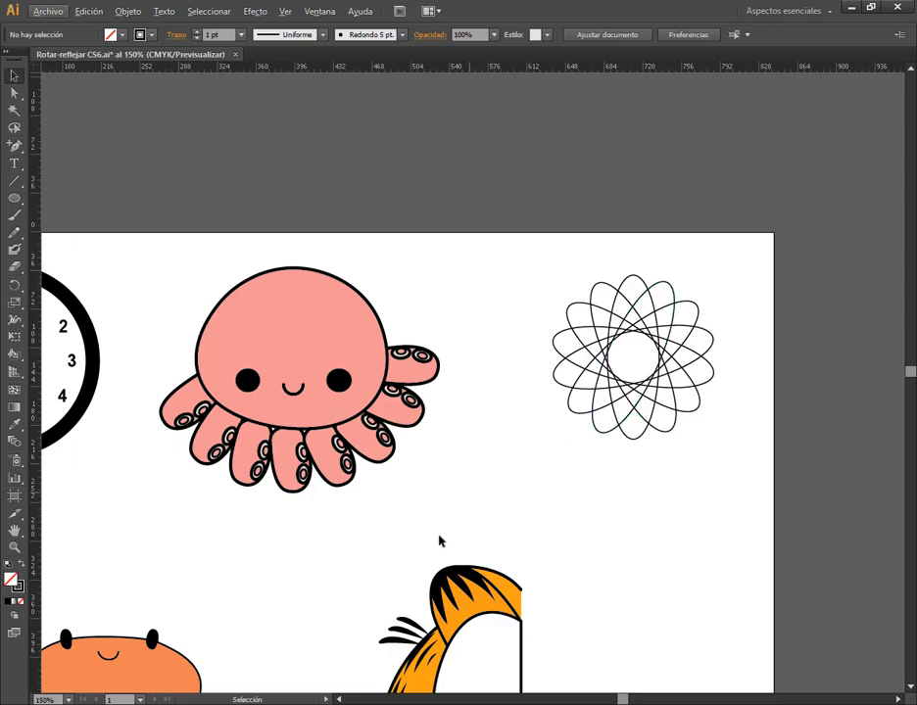
Examine the crab's claw pieces and the Reflect tool (Herramienta Reflejo) grouped with the Rotate tool
left_click_drag(440, 543, 587, 422)
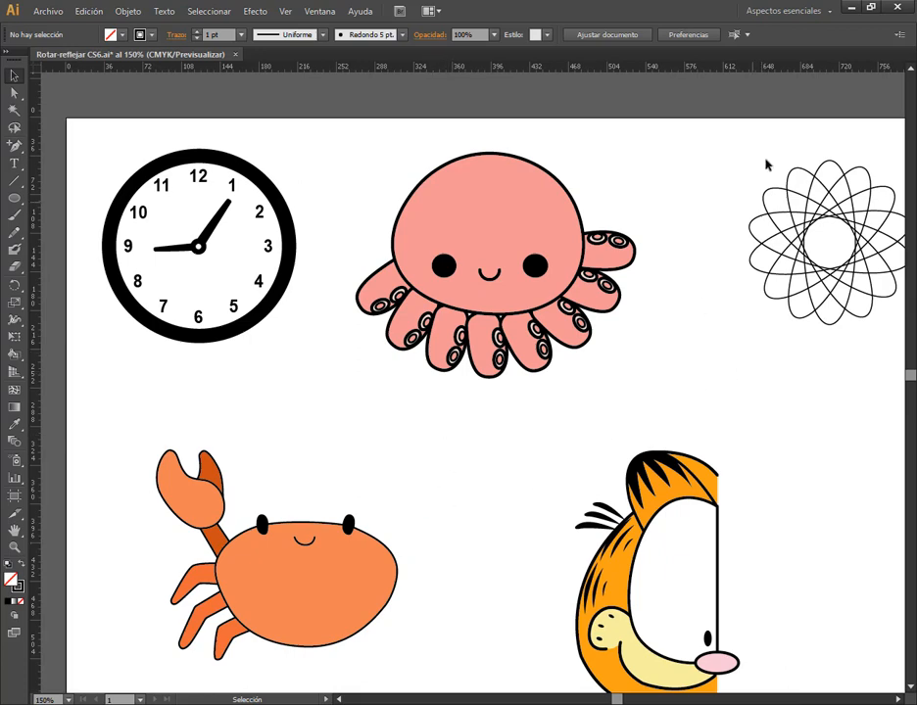
left_click_drag(418, 575, 520, 368)
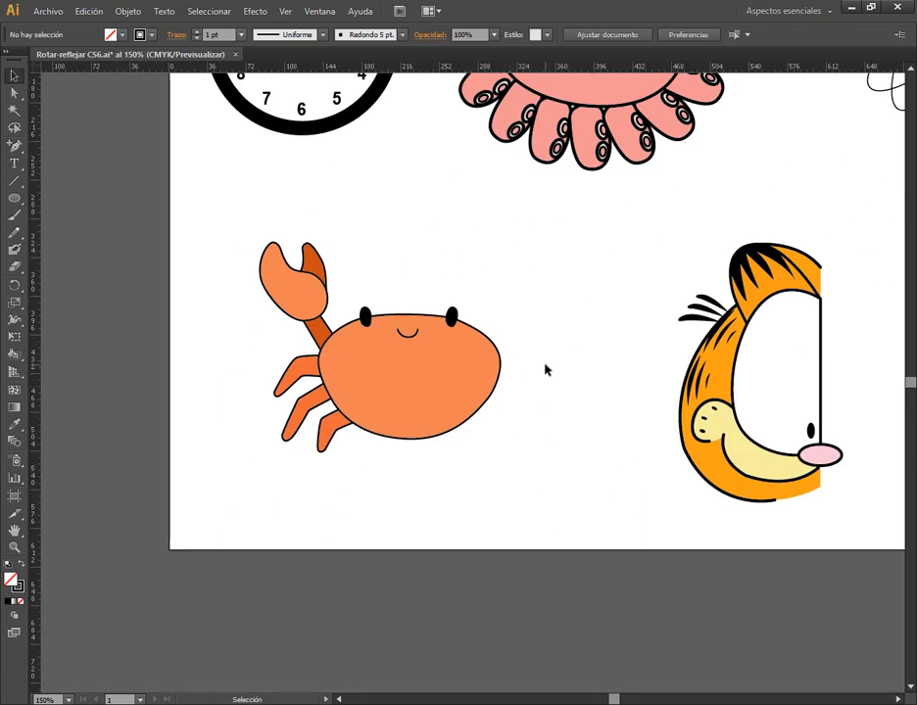
left_click(14, 285)
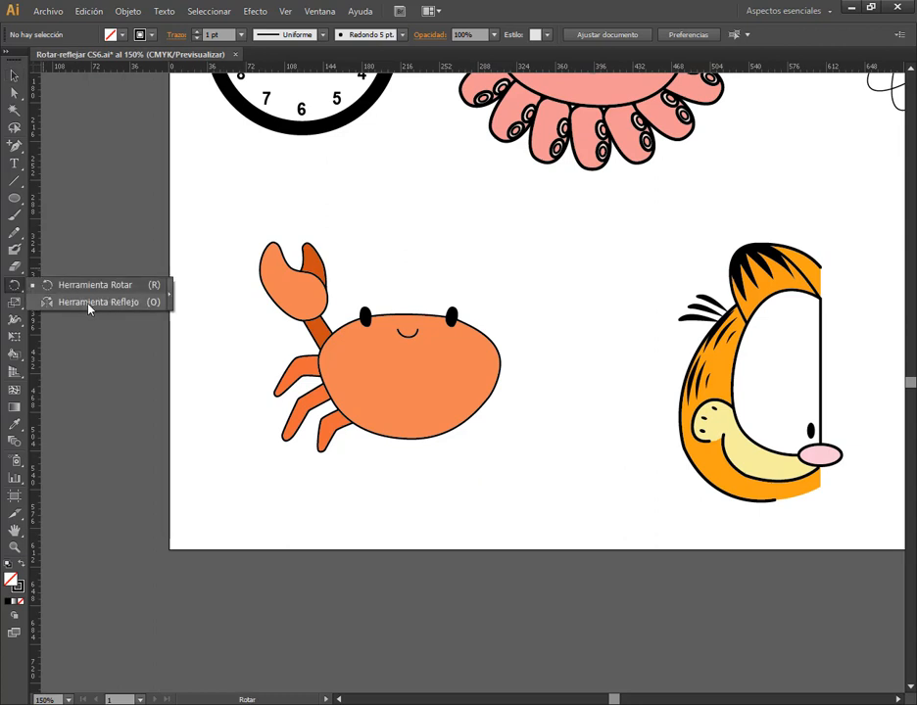
left_click(15, 75)
left_click(296, 290)
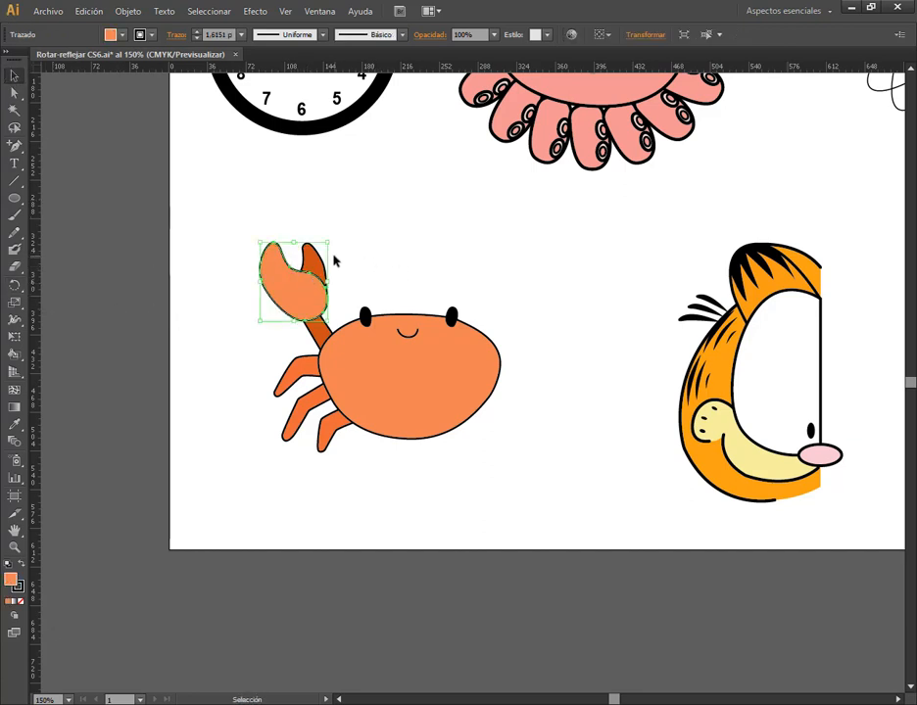
left_click(317, 264)
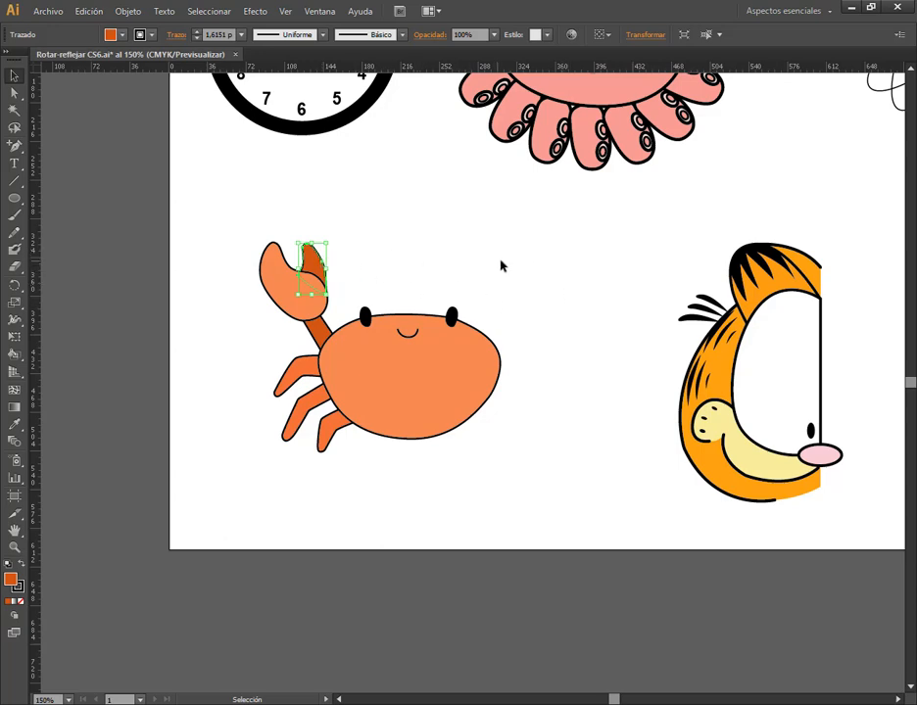
left_click(572, 269)
left_click_drag(526, 361, 436, 571)
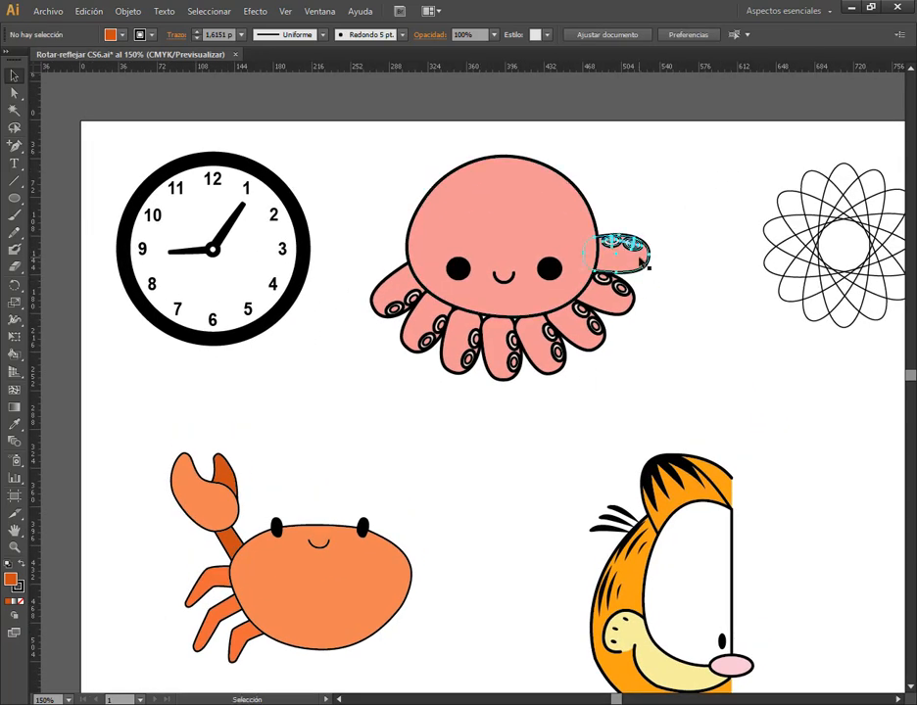
left_click(643, 261)
scroll(682, 281, "up", 1)
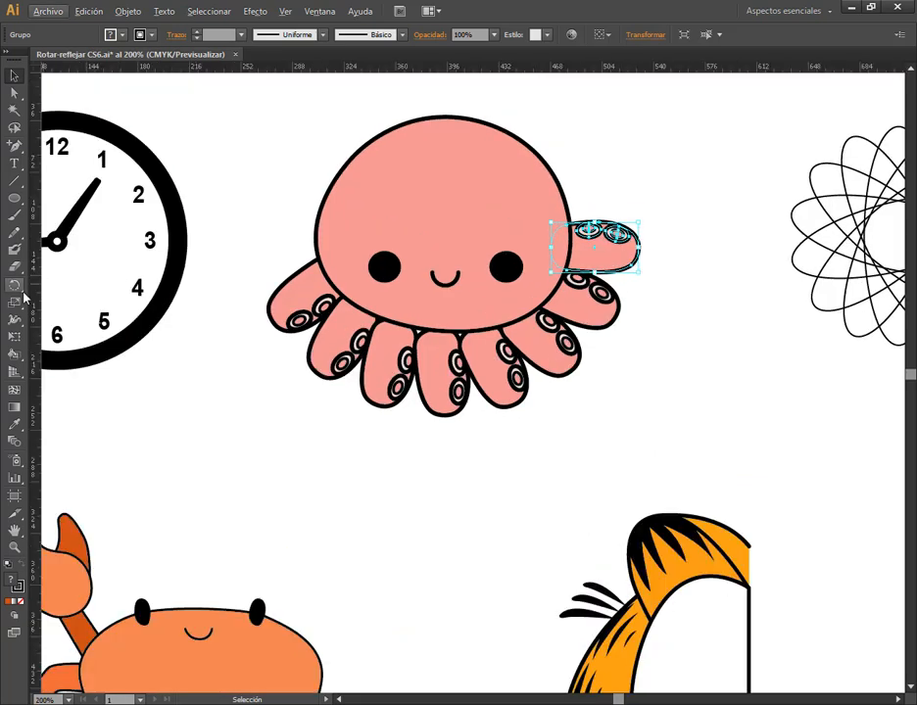
left_click_drag(19, 292, 24, 301)
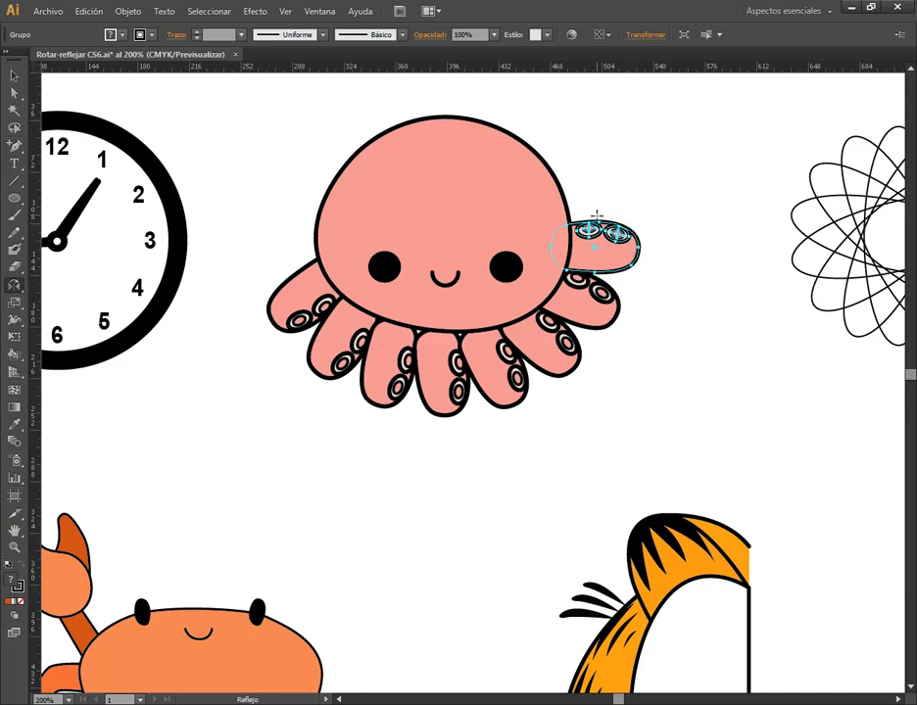
left_click(14, 75)
left_click(612, 210)
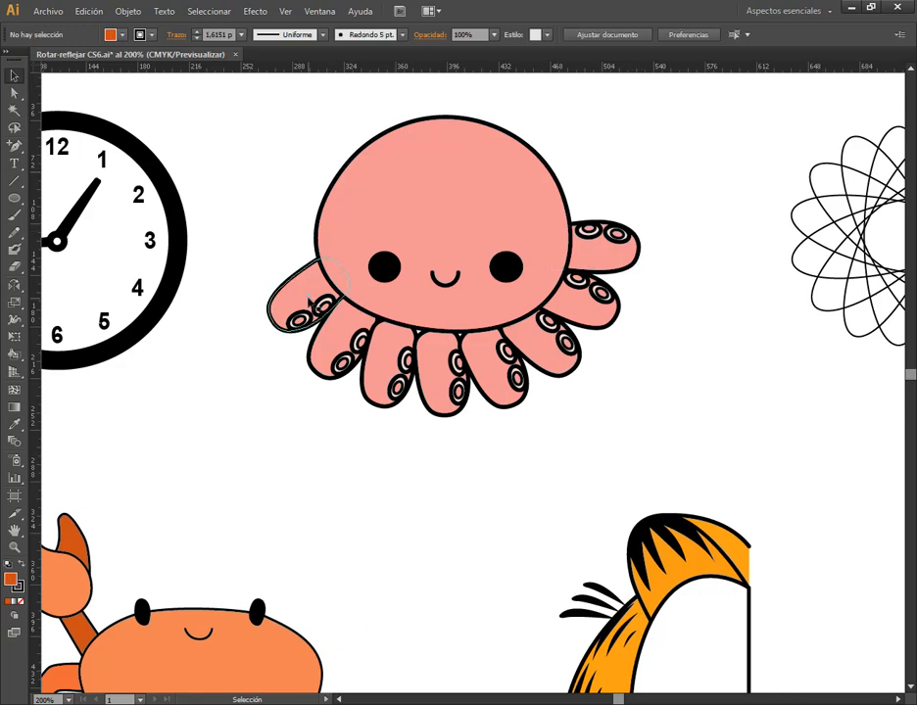
Move the octopus's leftmost tentacle out to the empty area between the octopus and the ellipse rosette
left_click_drag(310, 302, 561, 396)
scroll(554, 319, "up", 2)
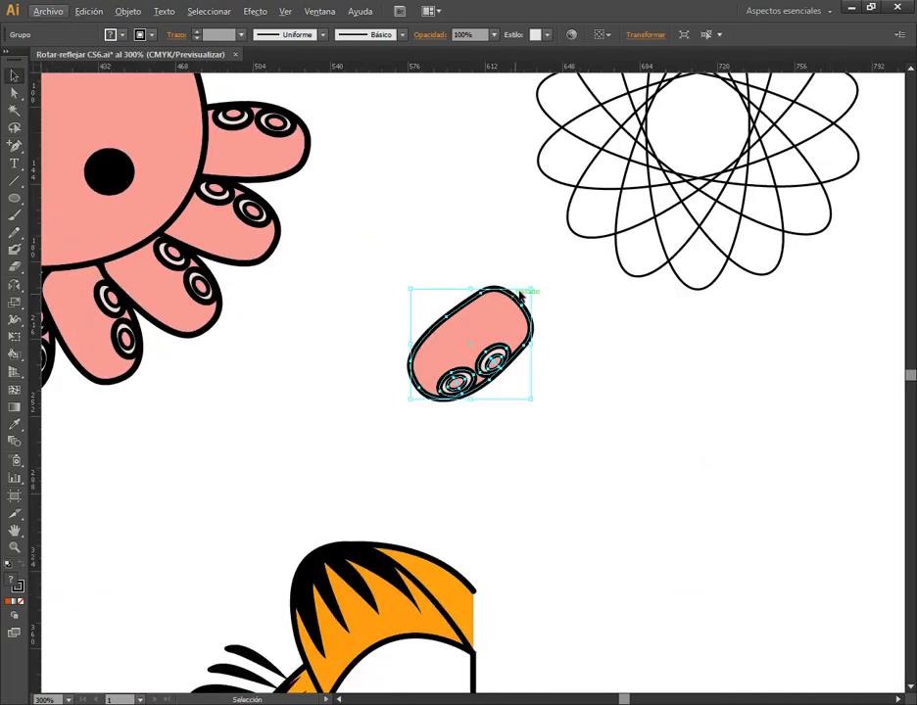
Rotate the loose octopus tentacle upright and place it in the empty area between the octopus and the rosette
left_click_drag(537, 285, 474, 250)
left_click_drag(511, 317, 449, 334)
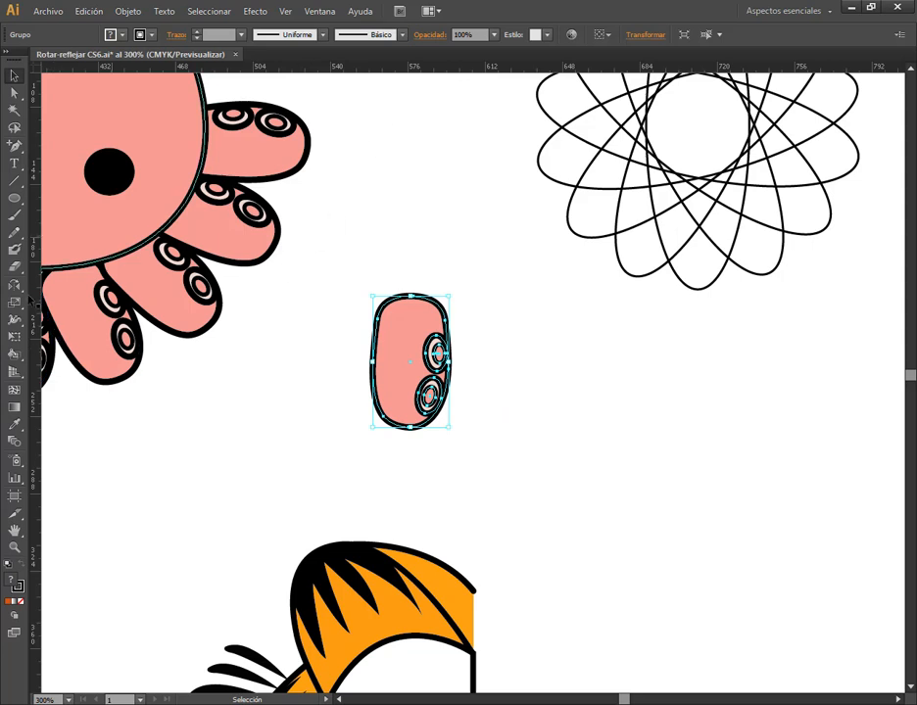
Try reflecting the upright tentacle freehand around a pivot just outside its right edge with the Reflect tool
key("o")
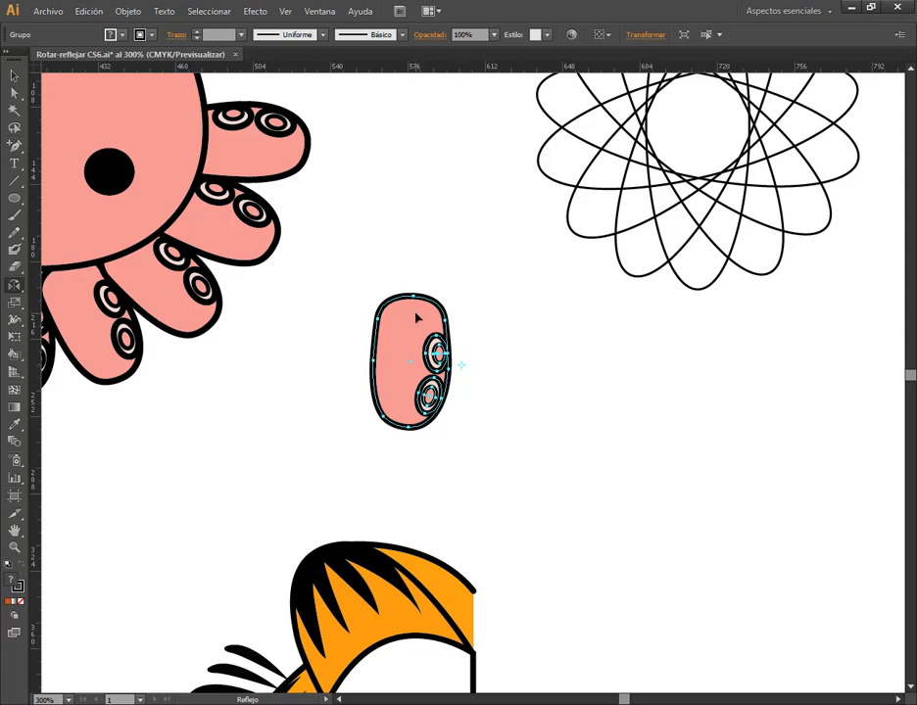
left_click_drag(416, 319, 509, 322)
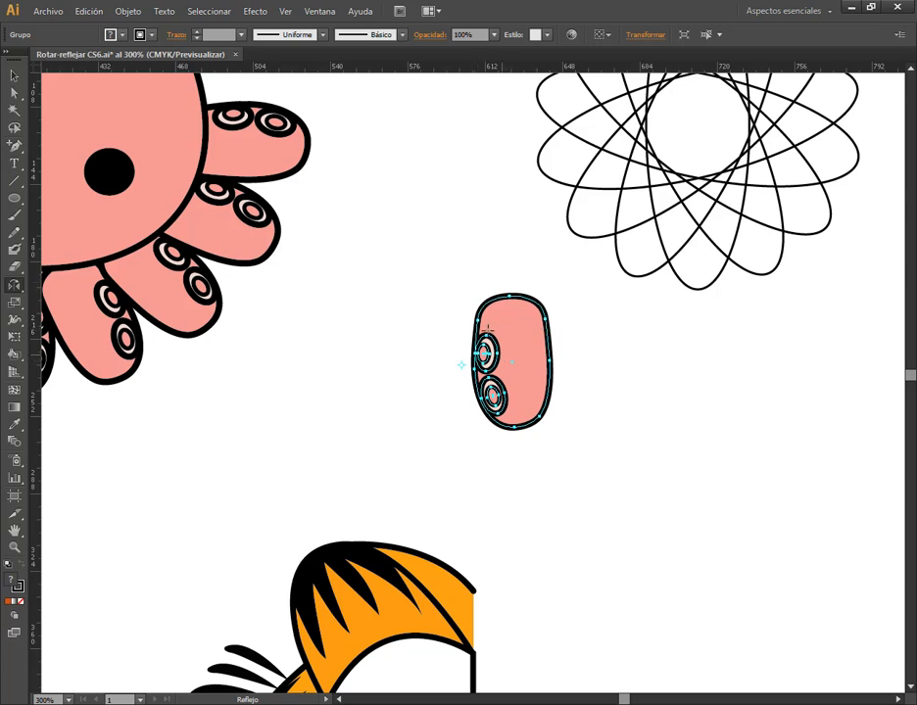
left_click_drag(499, 365, 487, 365)
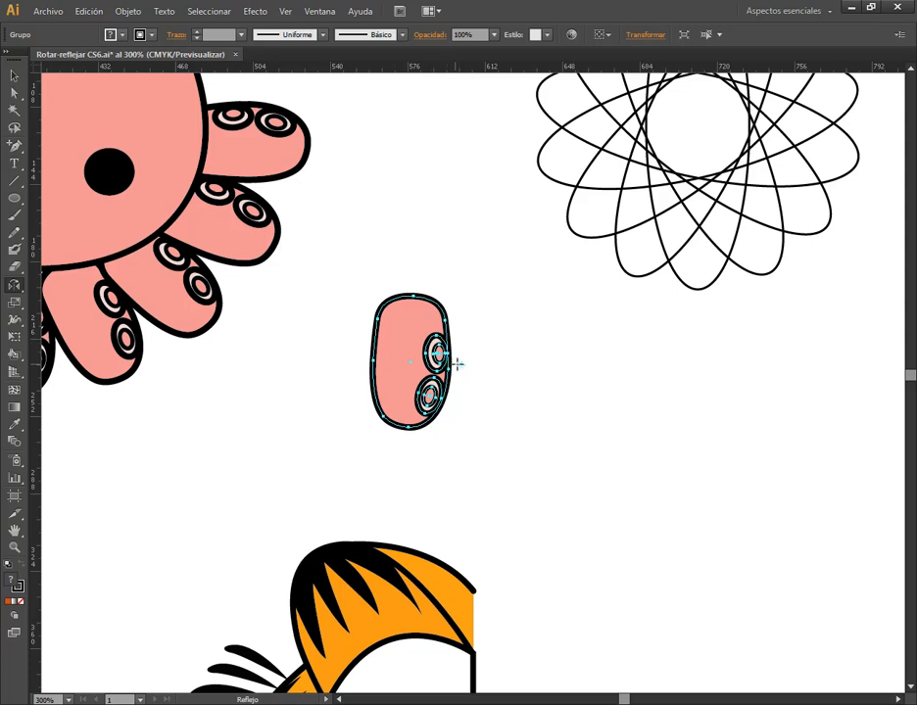
Make a freehand mirrored copy of the tentacle around a pivot just outside its right edge, and deselect it
left_click(461, 363)
left_click_drag(418, 326, 501, 335)
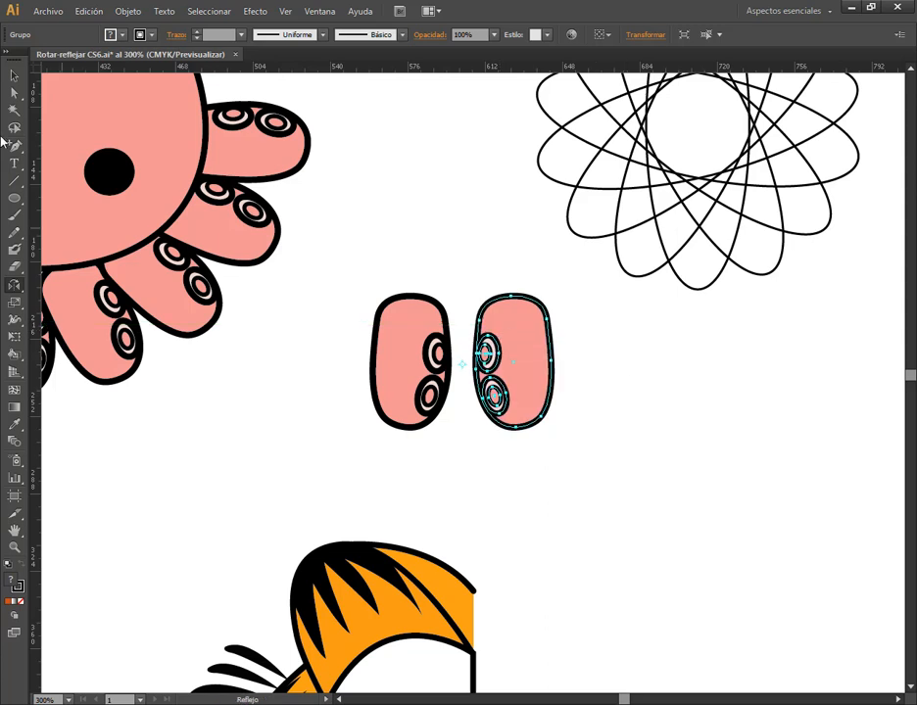
left_click(14, 75)
left_click(564, 263)
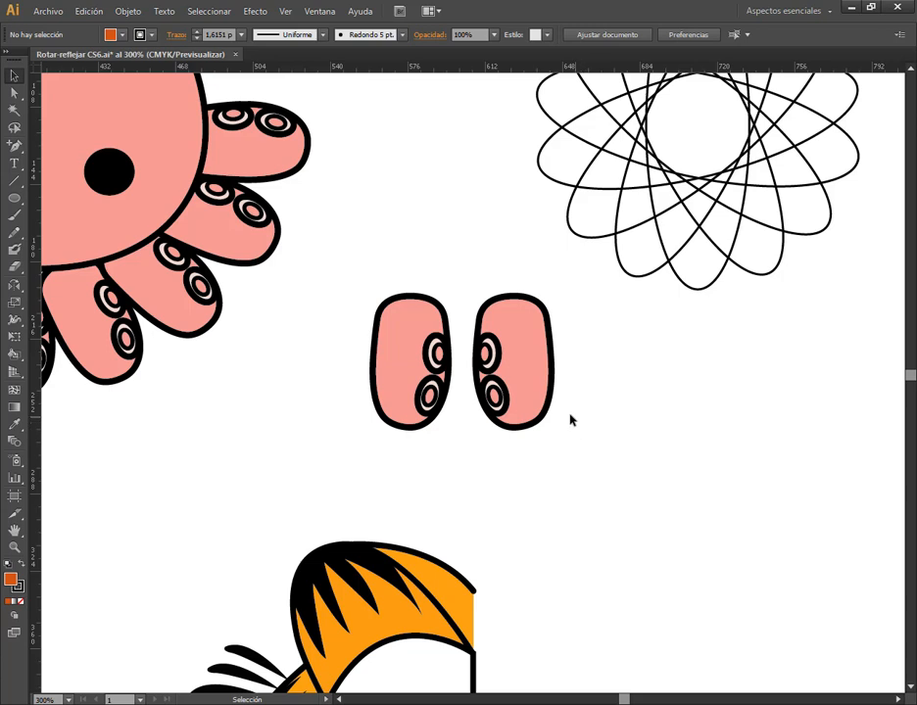
Delete the mirrored tentacle copy and shift the remaining tentacle slightly down and to the left
left_click(536, 389)
key("Delete")
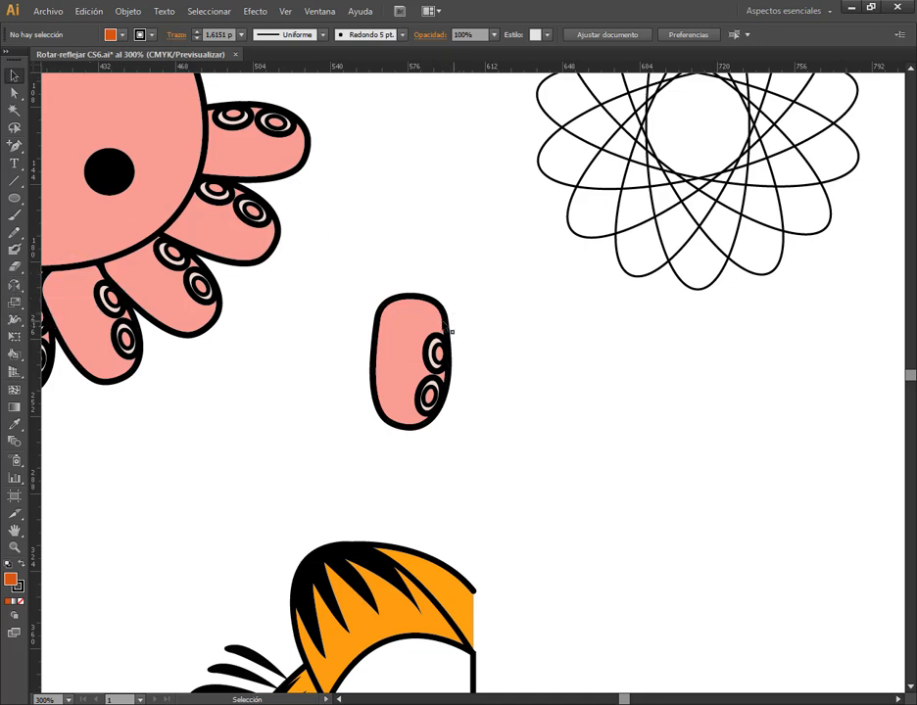
left_click_drag(449, 331, 426, 371)
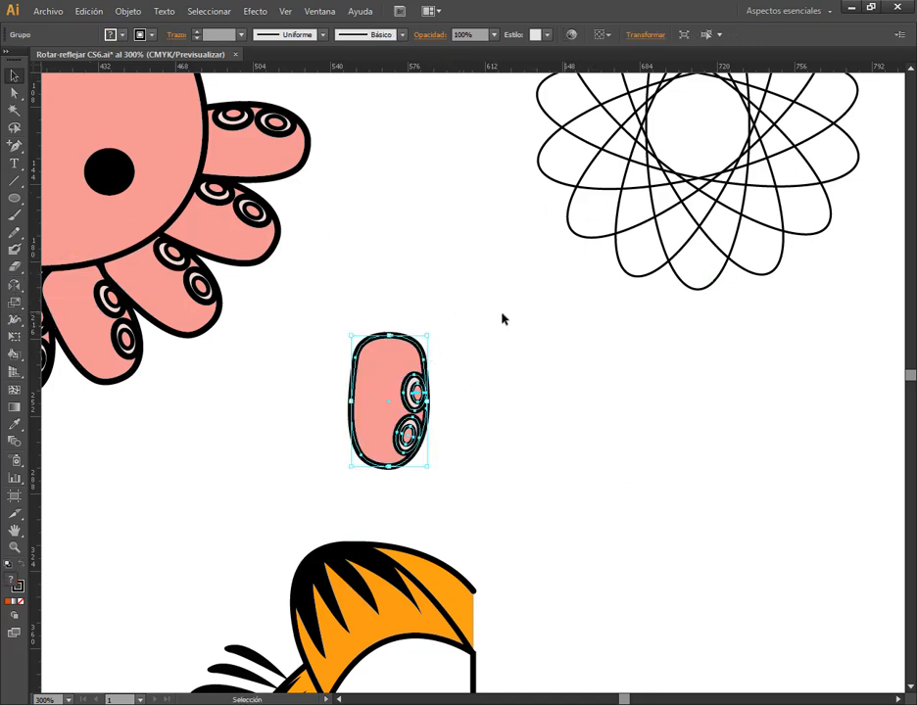
left_click(15, 287)
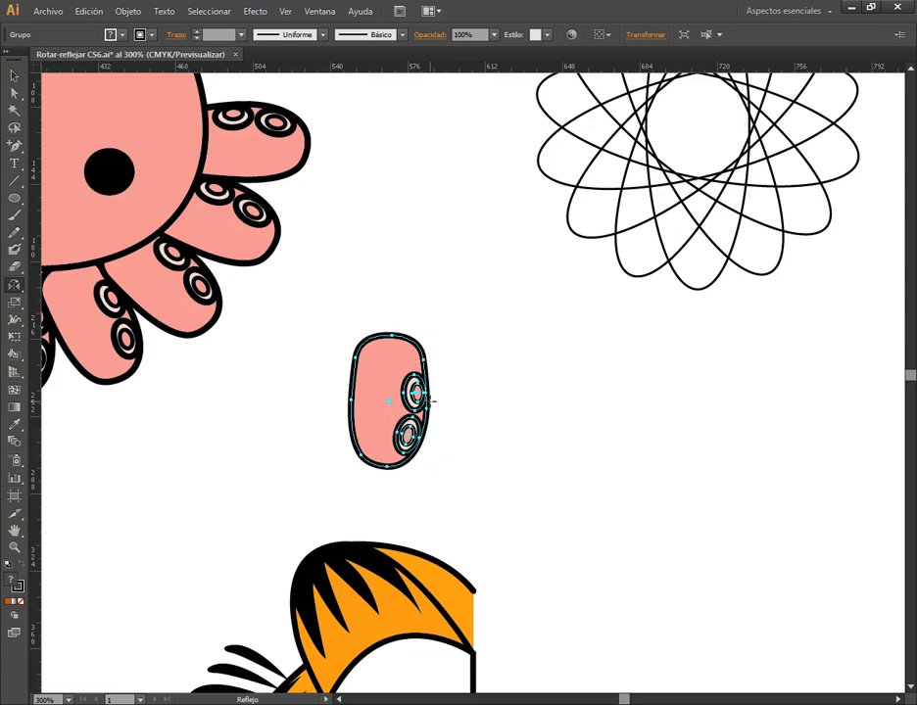
left_click_drag(432, 409, 433, 378)
left_click(14, 75)
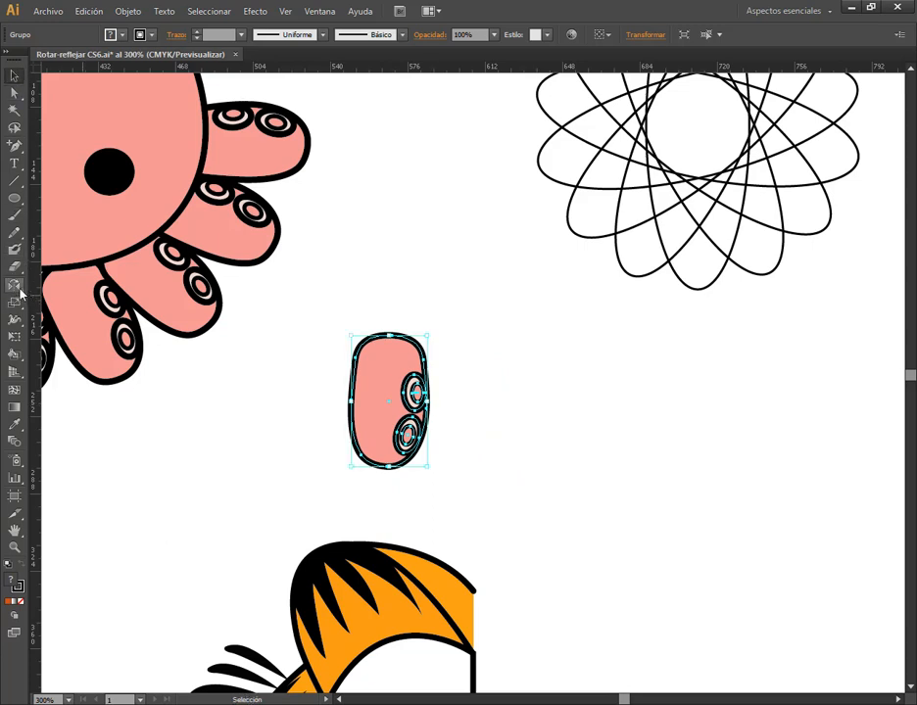
Set the reflection pivot beside the tentacle's right edge and preview the horizontal and vertical axes, settling on Vertical
left_click(18, 288)
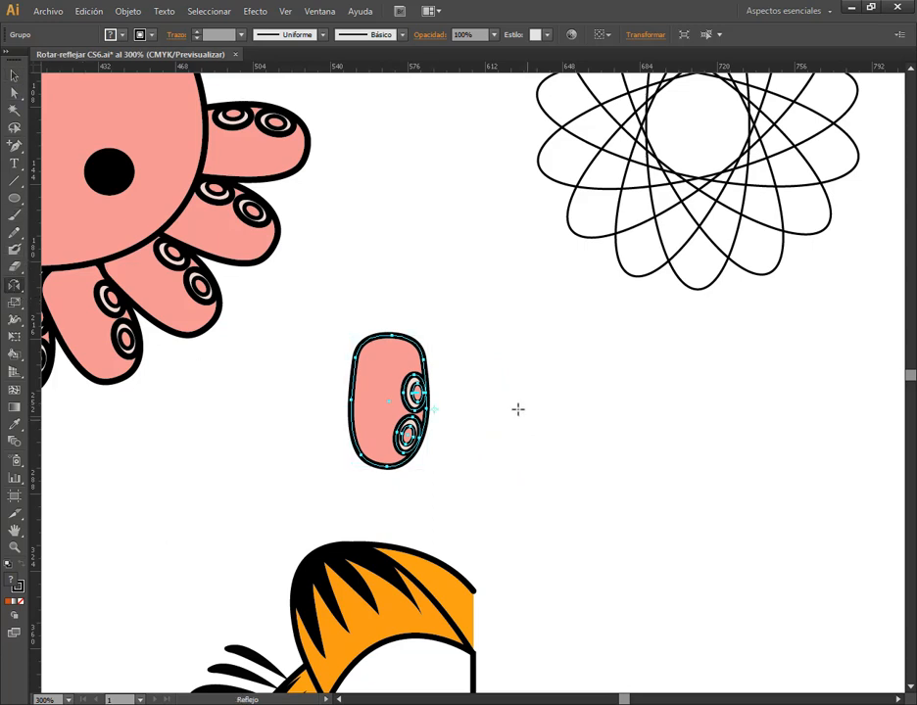
left_click(430, 403, "alt")
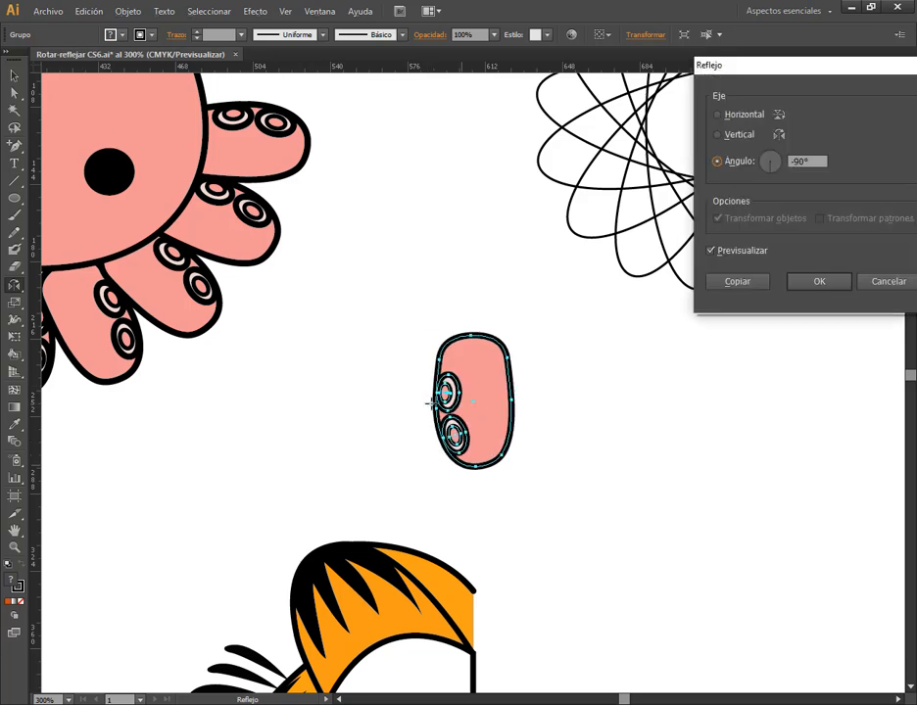
left_click_drag(837, 67, 764, 70)
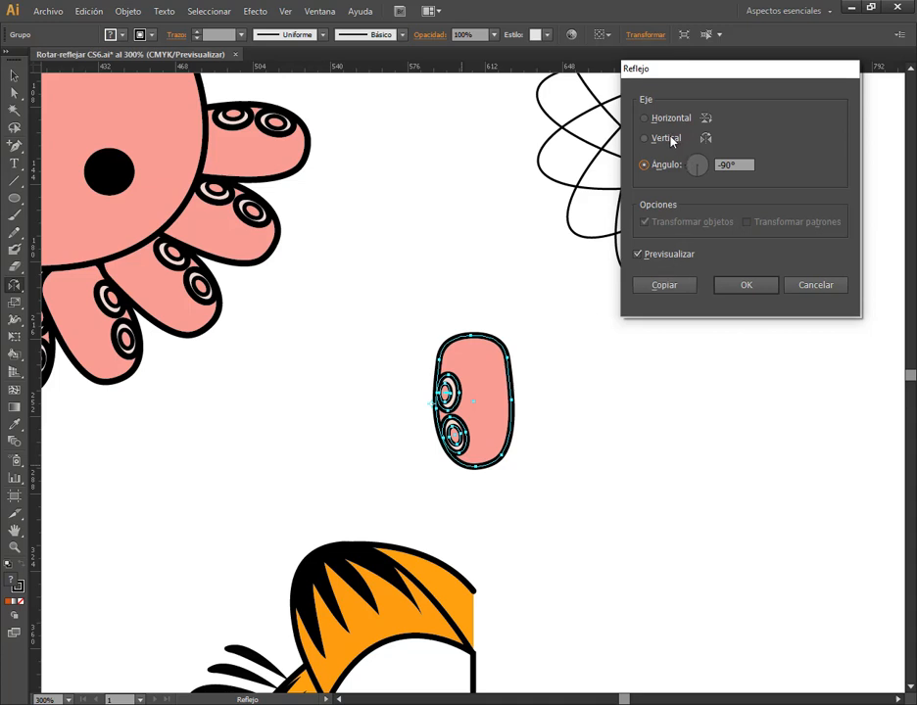
left_click(645, 138)
left_click(644, 119)
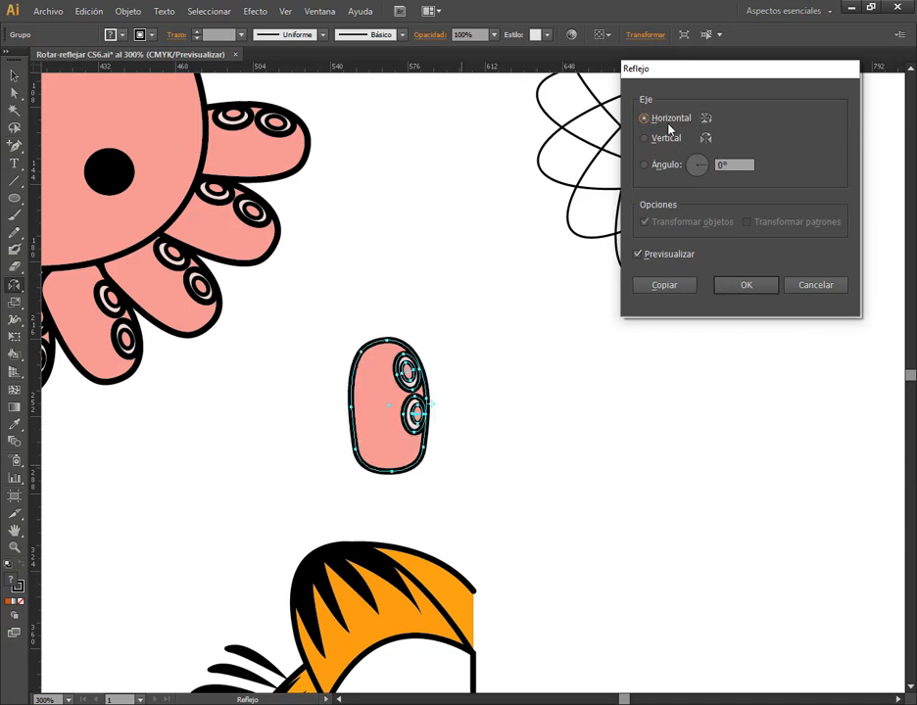
left_click(667, 143)
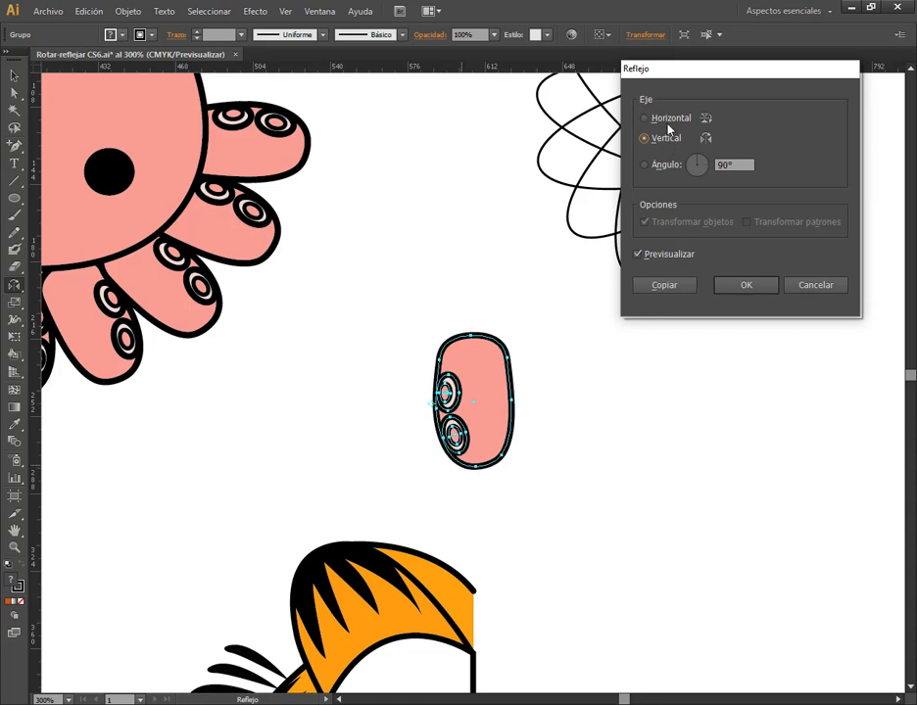
left_click(675, 119)
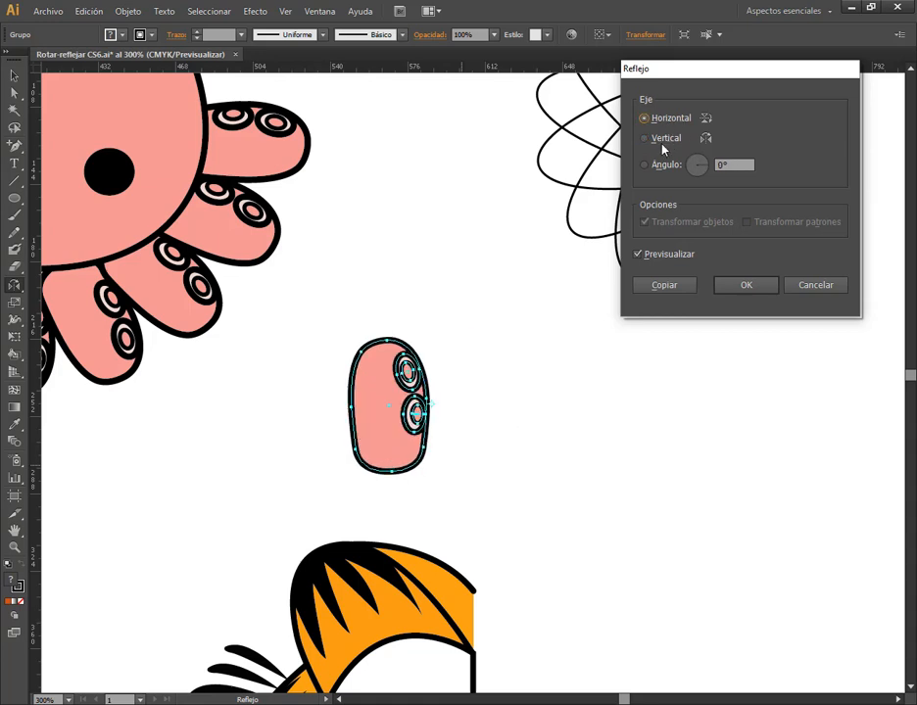
left_click(646, 139)
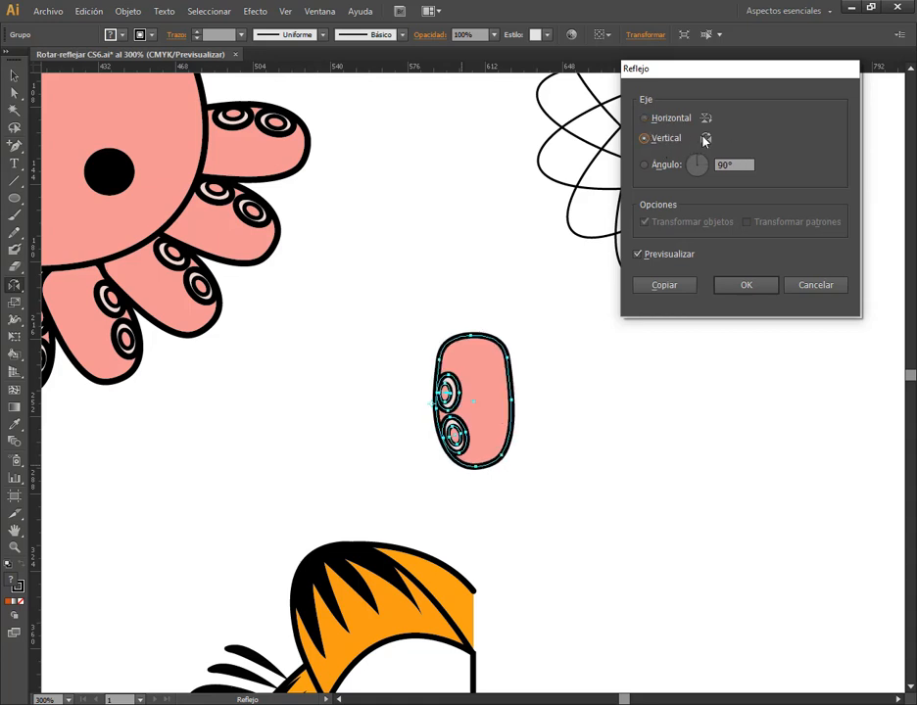
Create the tentacle's reflection across the vertical axis as a copy, and deselect it
left_click(674, 286)
left_click(14, 76)
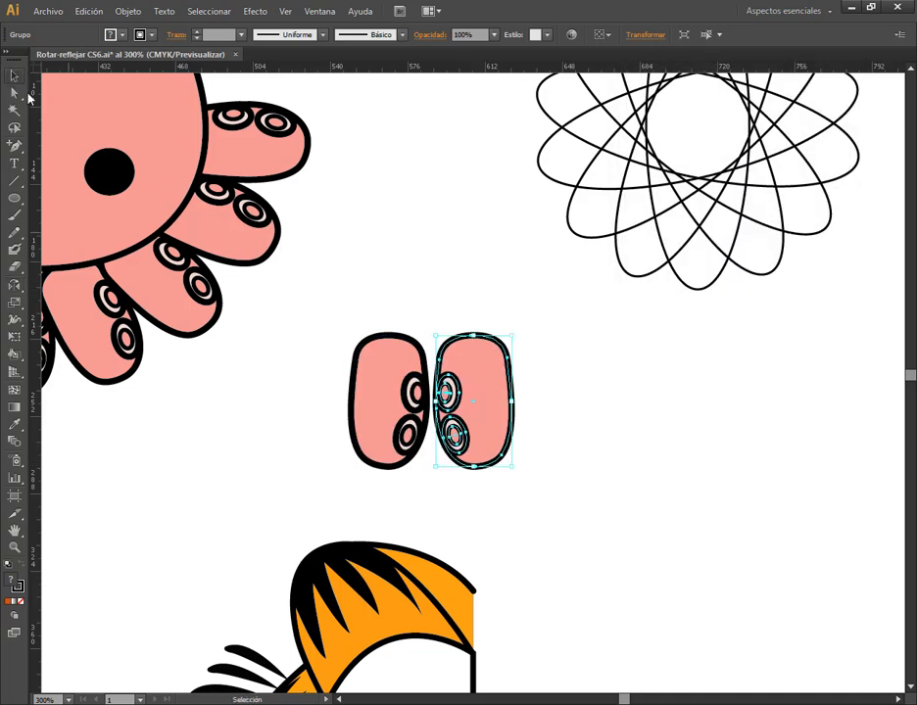
left_click(464, 292)
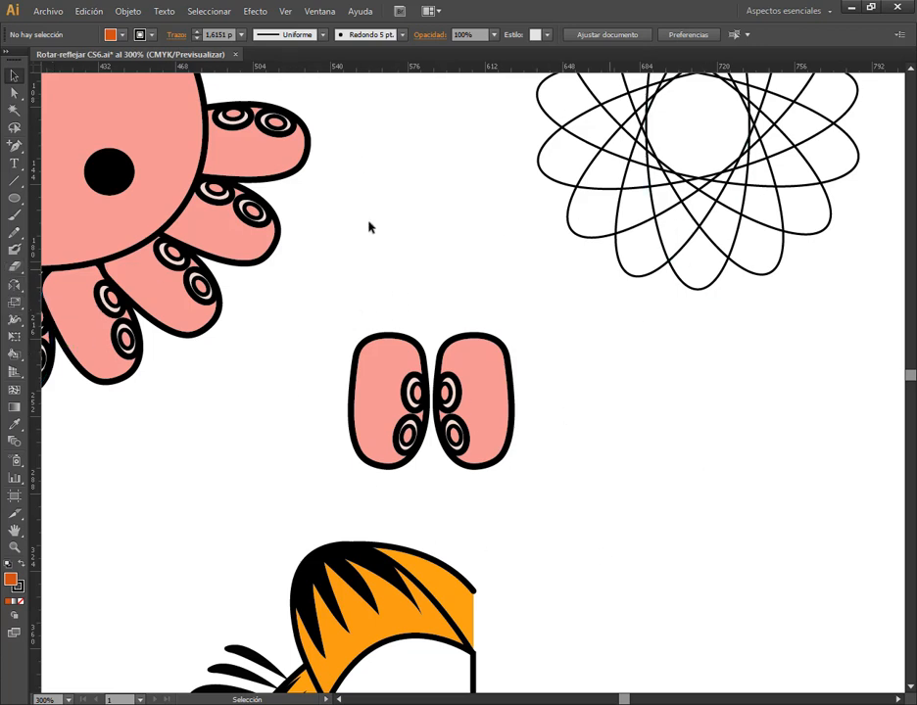
double_click(15, 287)
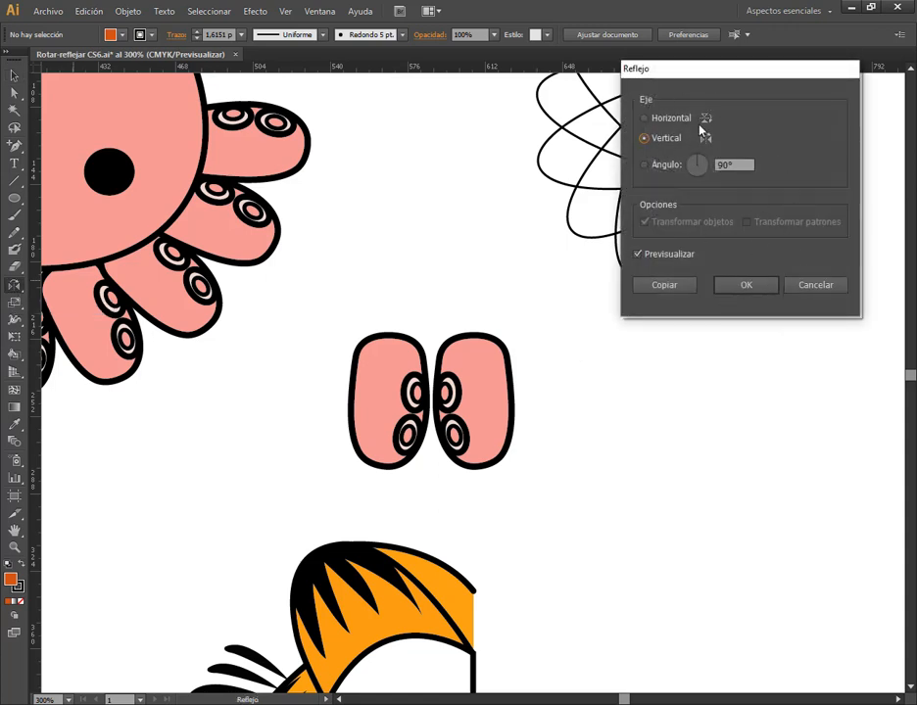
left_click_drag(757, 67, 733, 220)
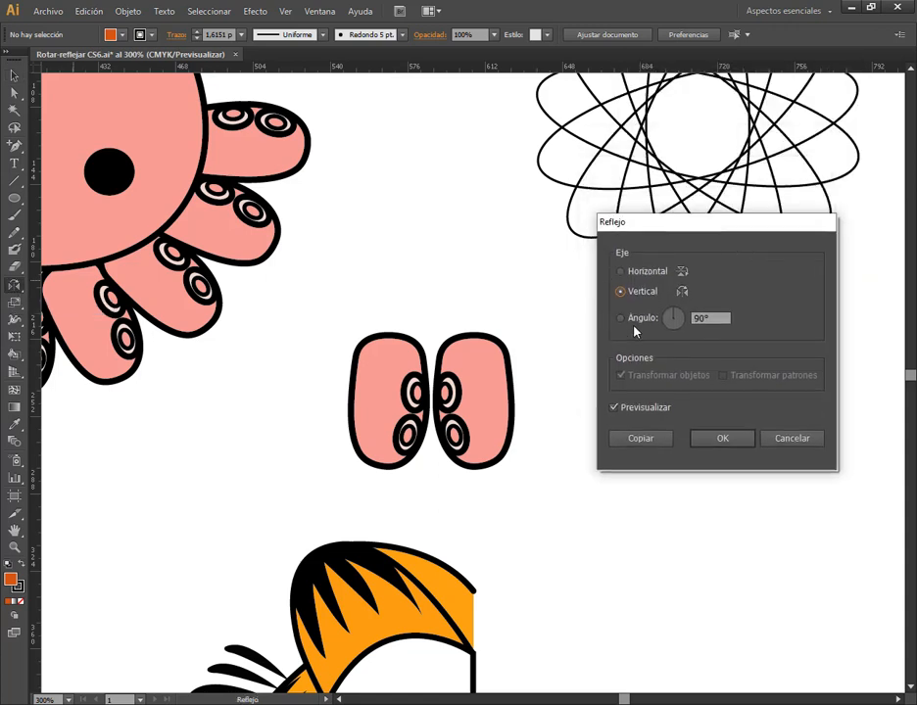
left_click(792, 438)
double_click(14, 286)
left_click(791, 439)
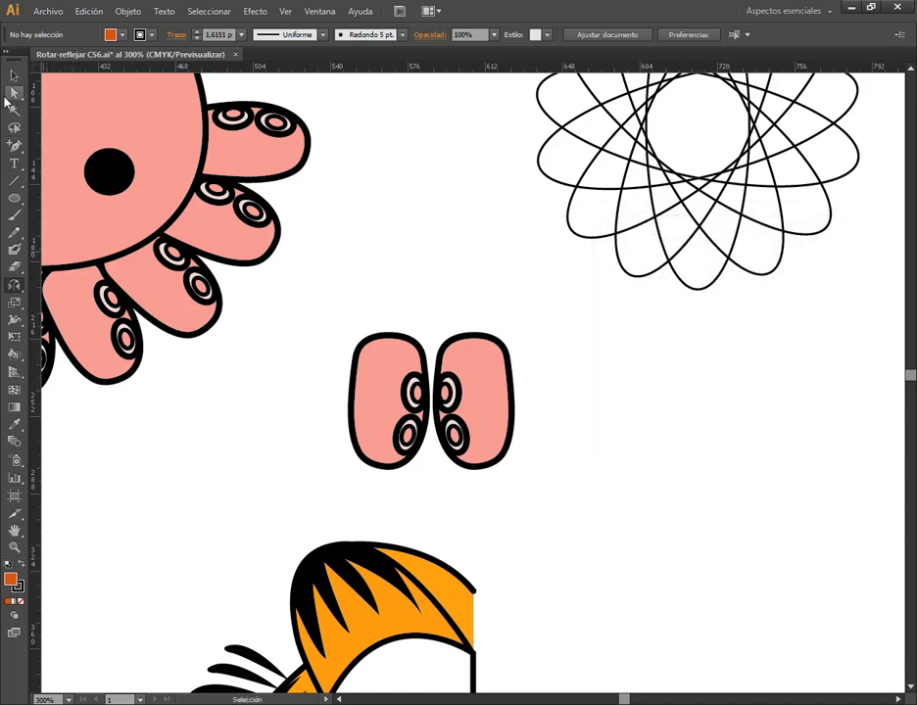
Delete both loose tentacles from the area between the octopus and the rosette
left_click(13, 75)
left_click_drag(607, 341, 367, 453)
key("Delete")
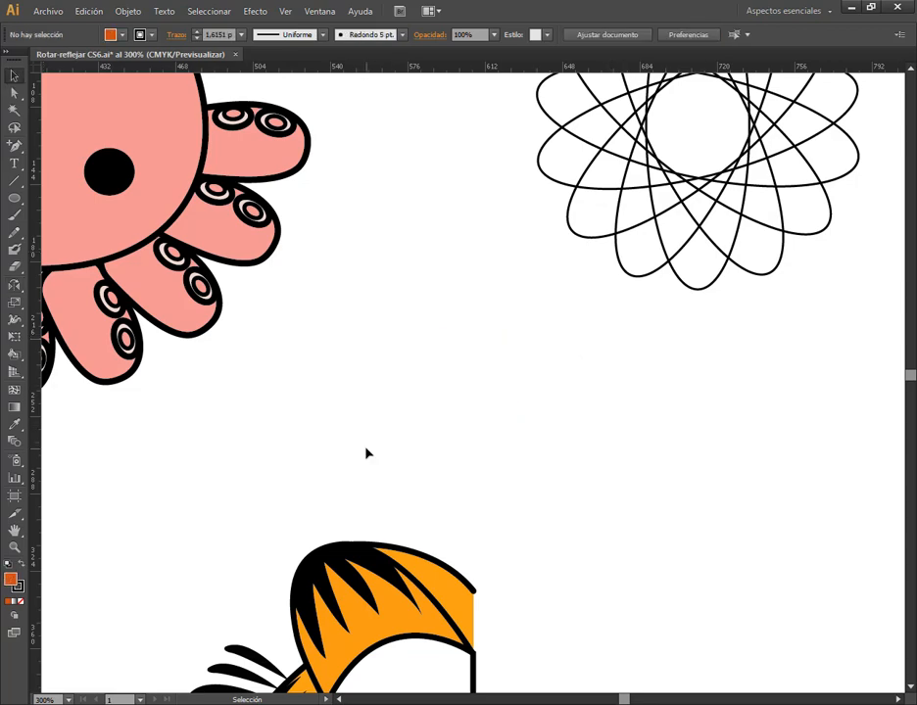
Make a mirrored copy of the crab's lowest leg across a vertical axis through the leg's inner end
scroll(461, 416, "down", 2)
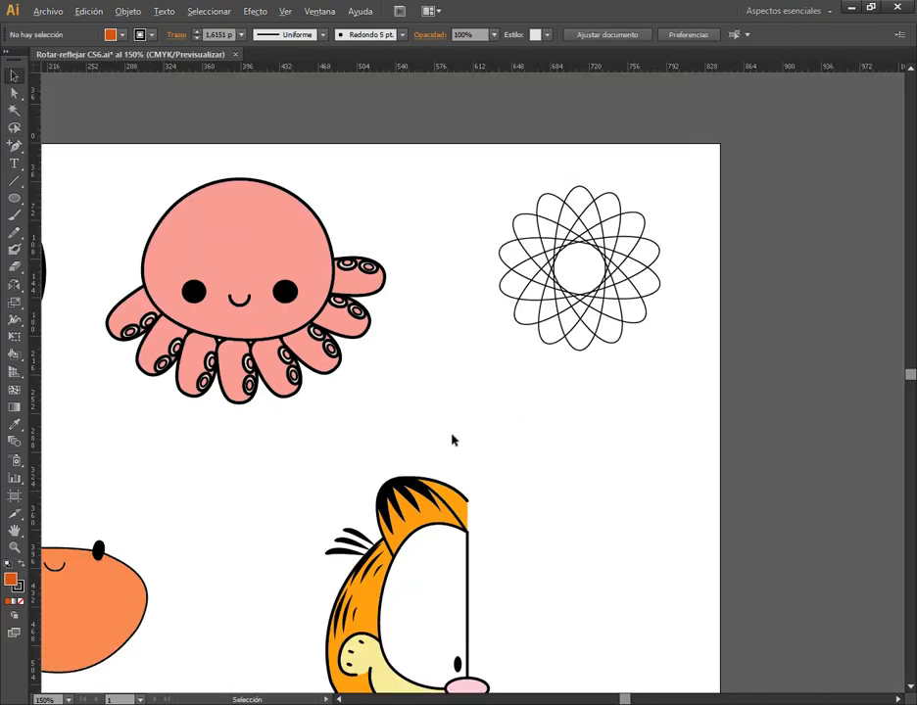
left_click_drag(366, 453, 509, 391)
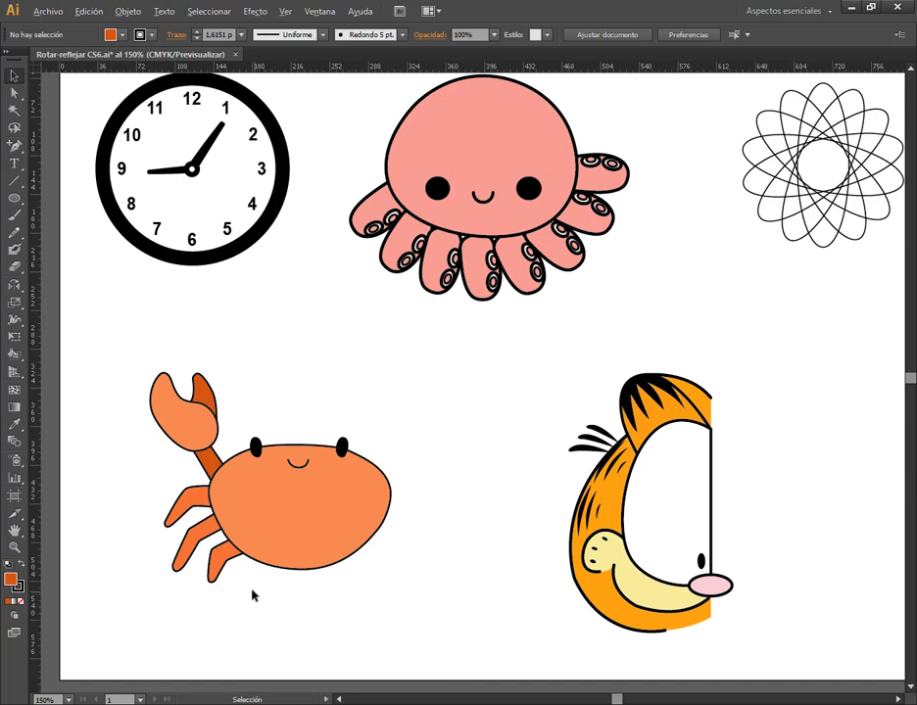
scroll(253, 596, "up", 2)
scroll(334, 375, "down", 1)
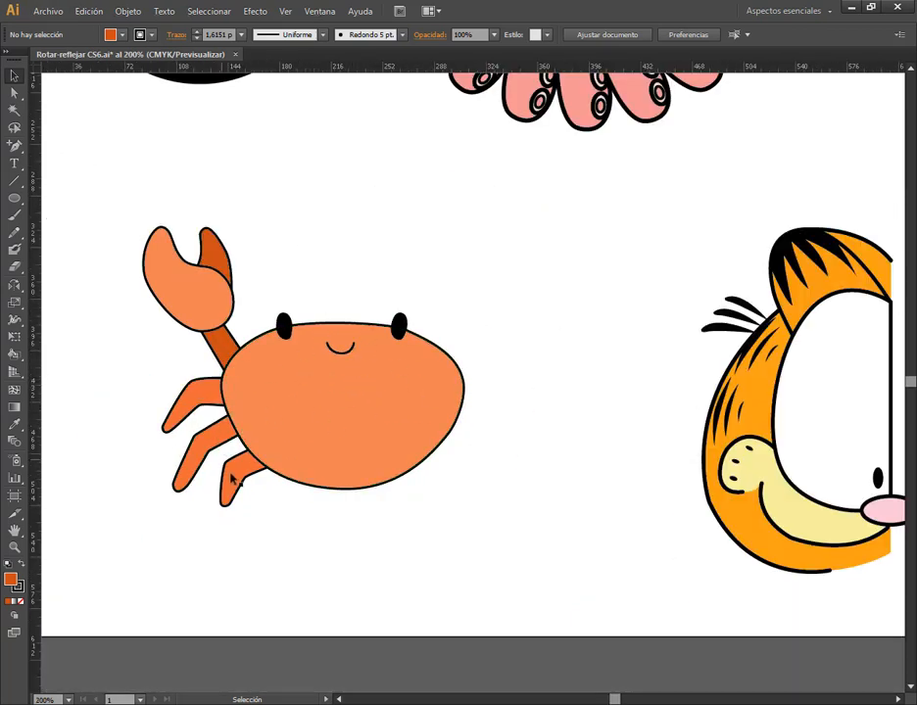
scroll(280, 489, "up", 1)
left_click(199, 492)
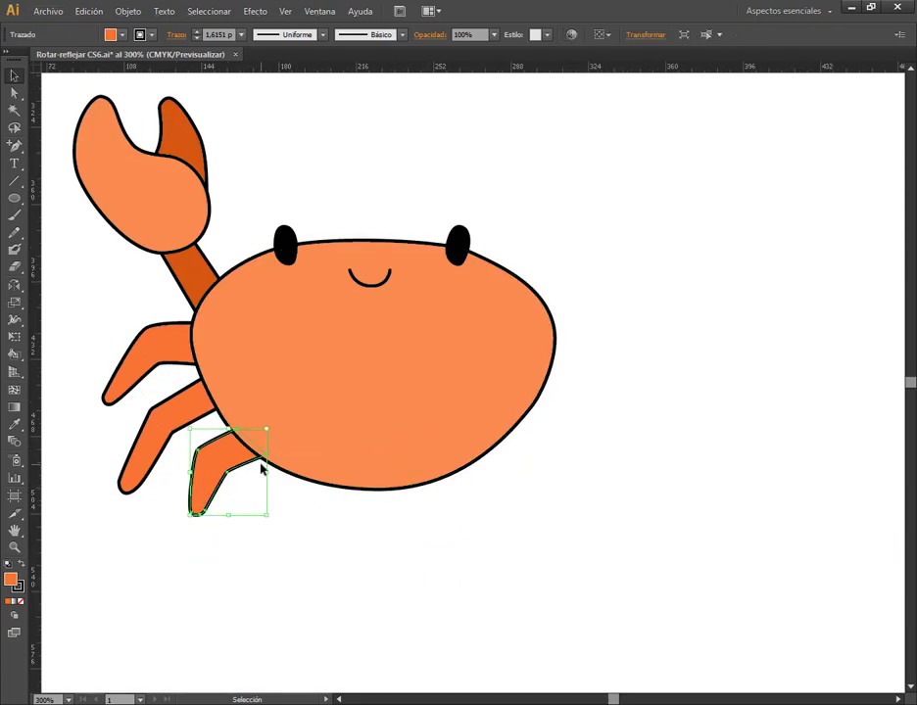
left_click(14, 284)
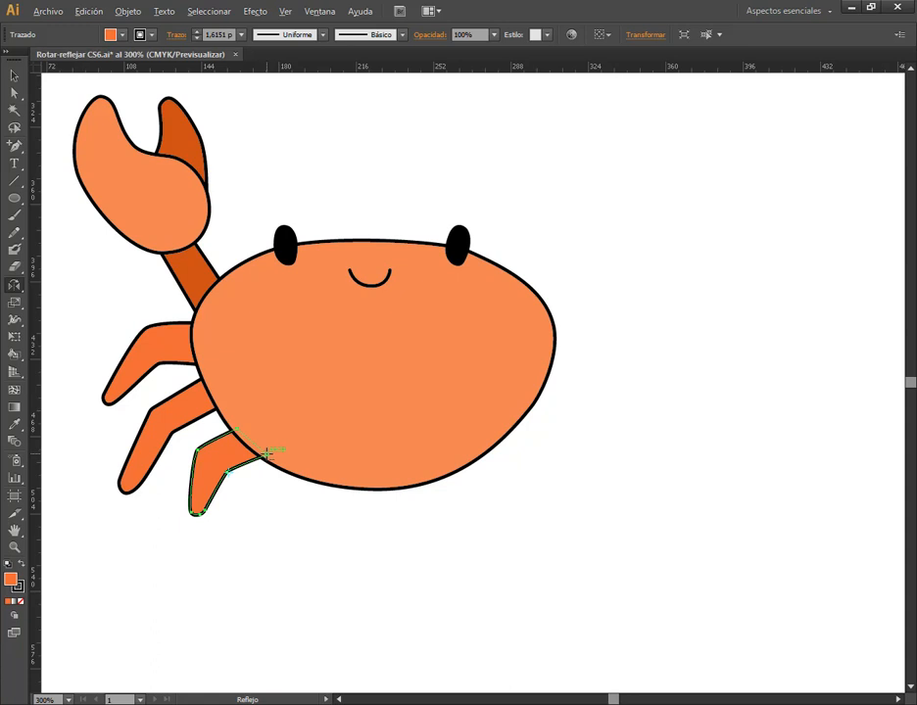
left_click(269, 452, "alt")
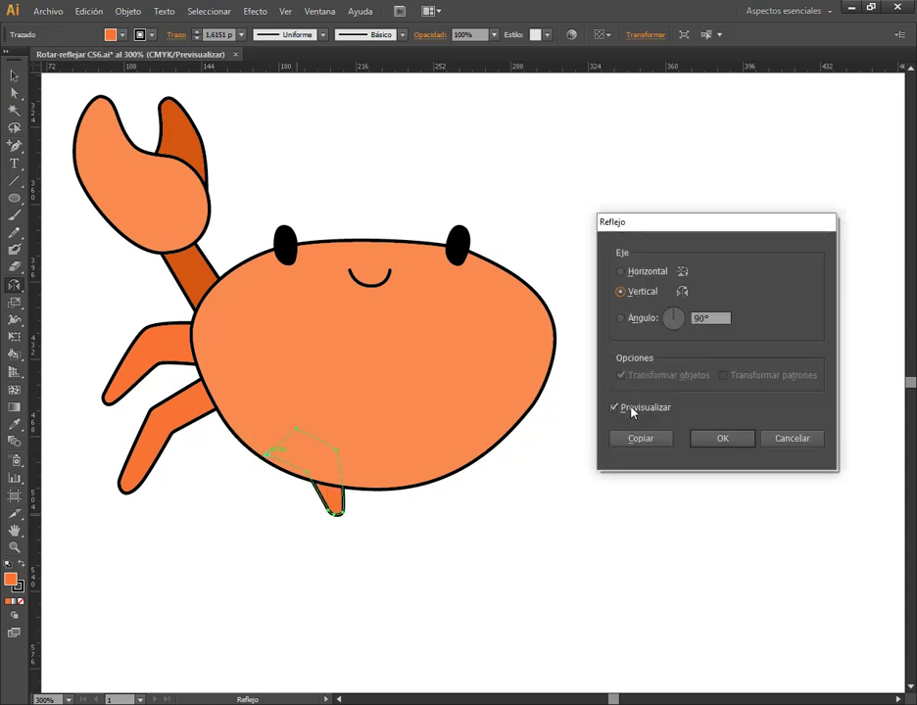
left_click(634, 409)
left_click(614, 407)
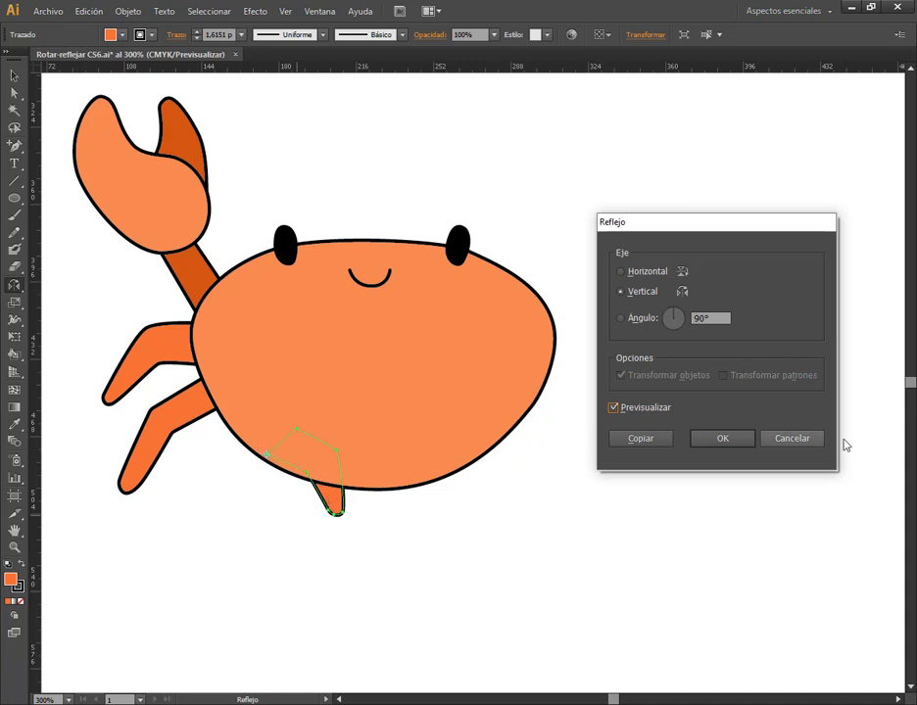
left_click(722, 439)
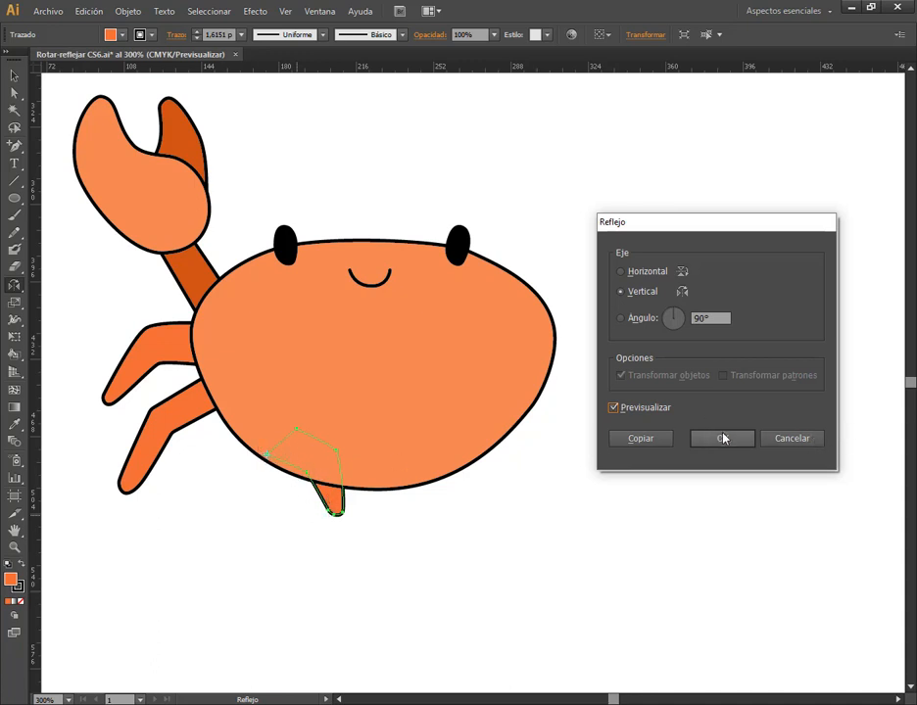
left_click(659, 441)
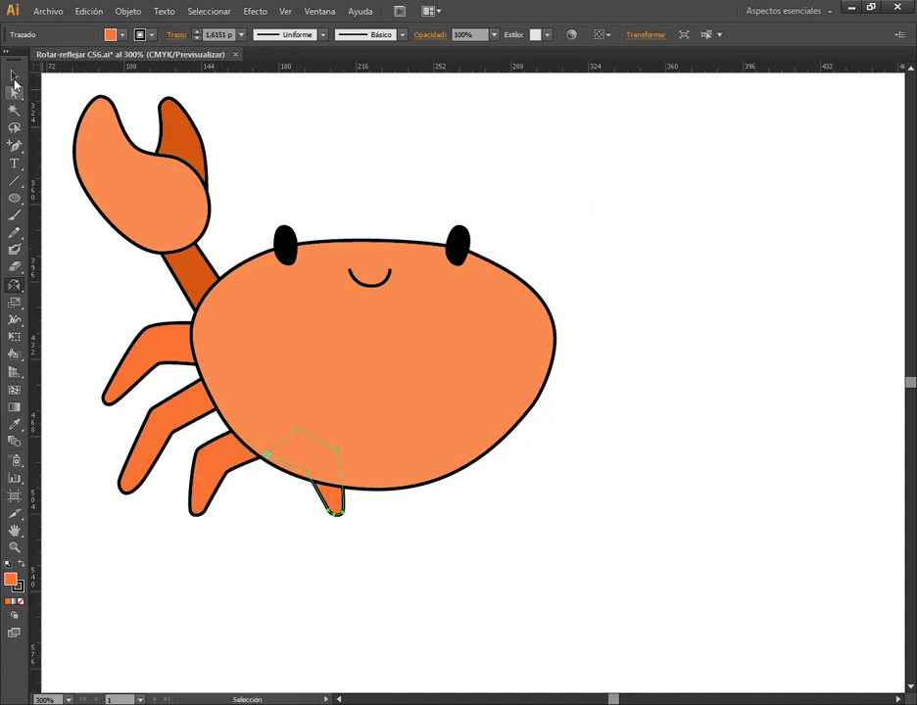
Move the mirrored leg to the lower right edge of the crab's body, deselect it, and delete that copy
left_click(13, 76)
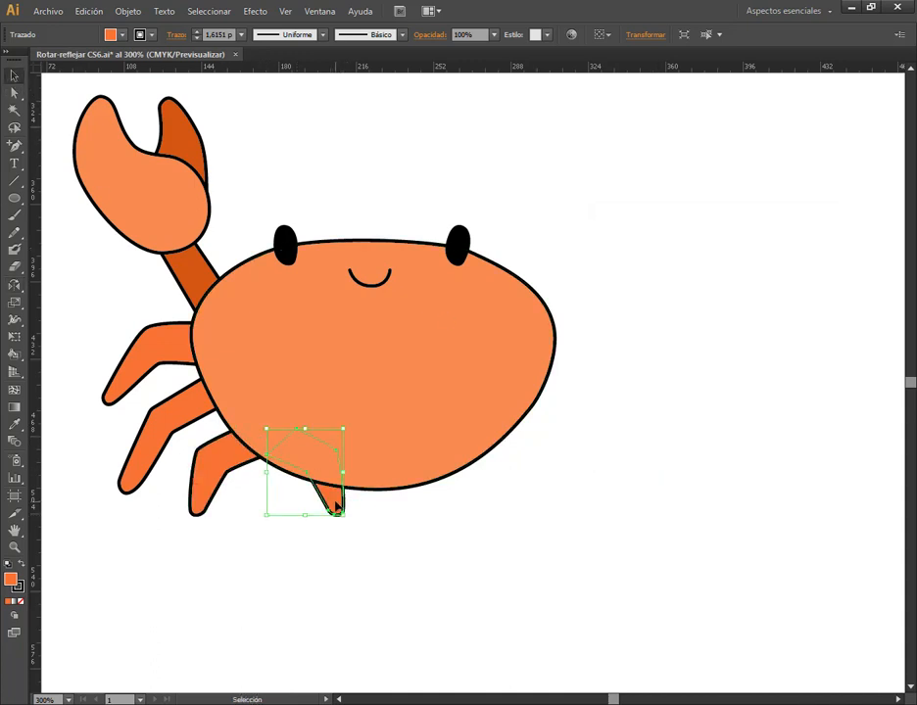
left_click_drag(340, 505, 529, 504)
left_click(573, 509)
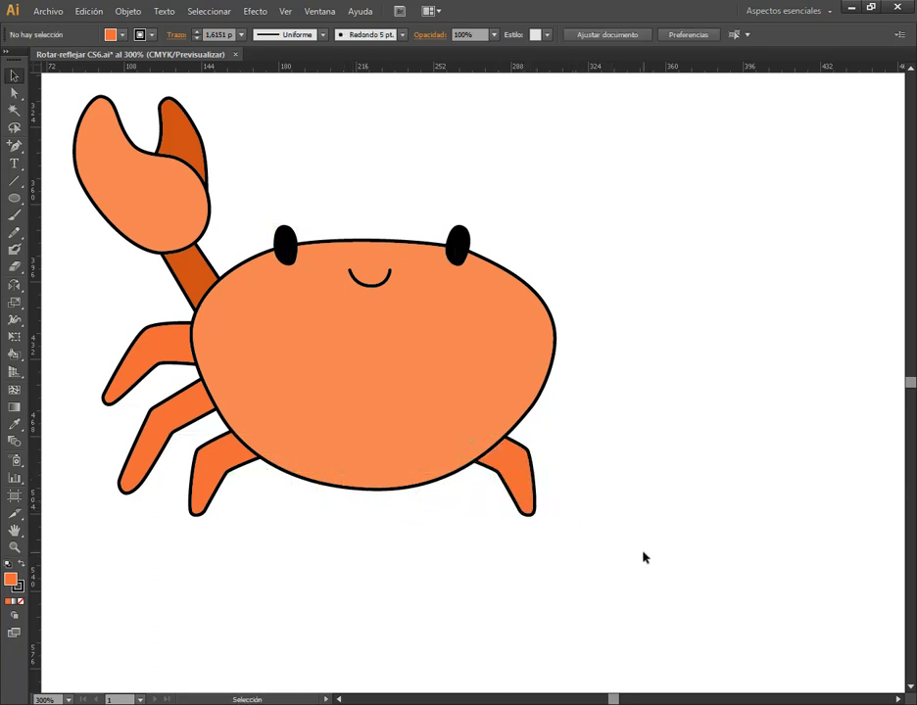
left_click(522, 495)
key("Delete")
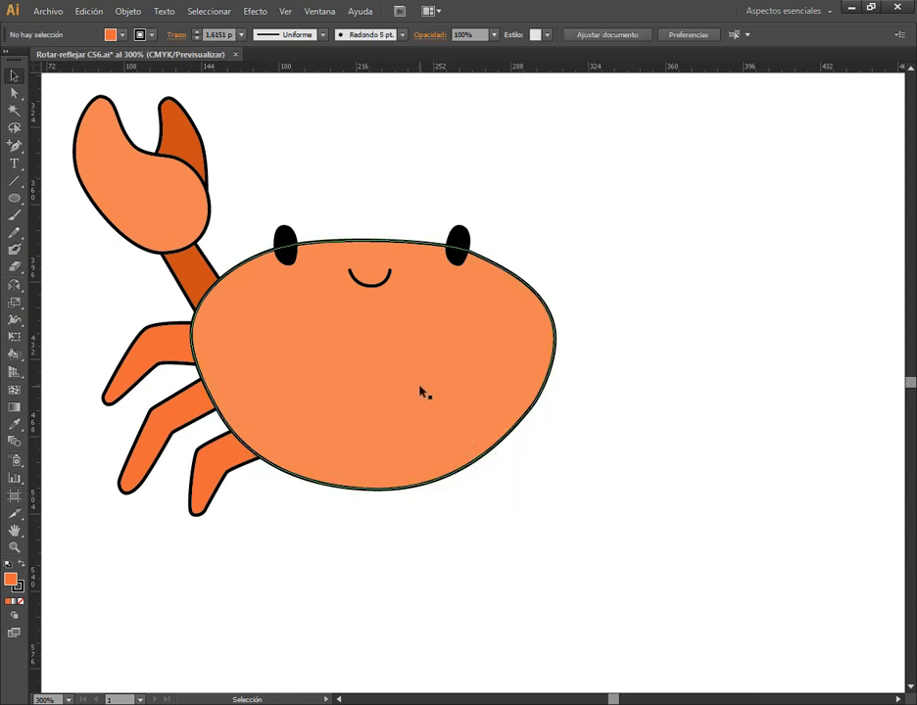
Hide the document rulers and show them again
left_click(287, 15)
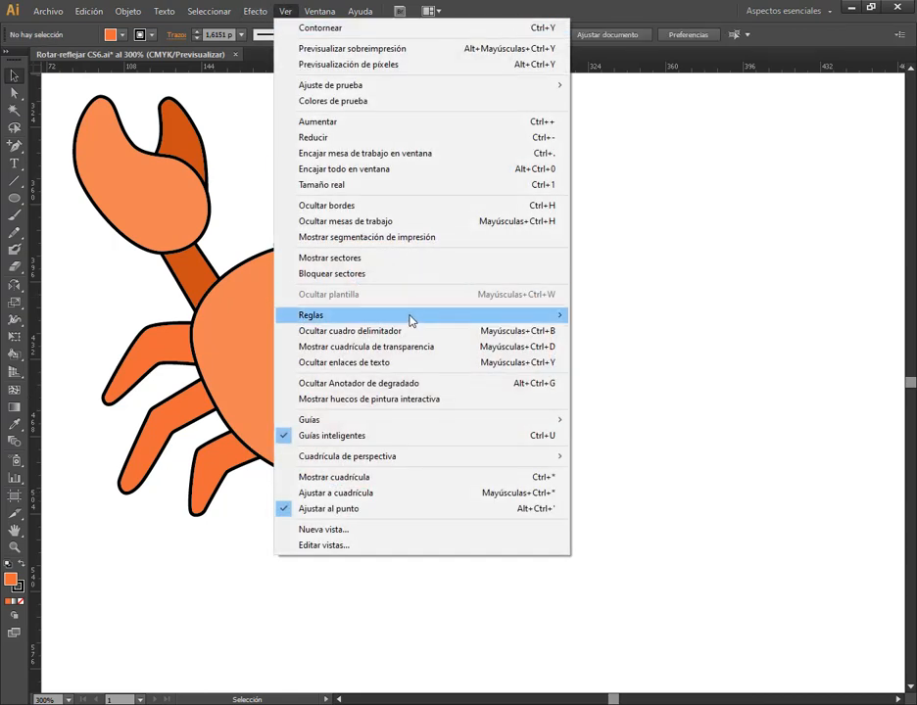
mouse_move(411, 321)
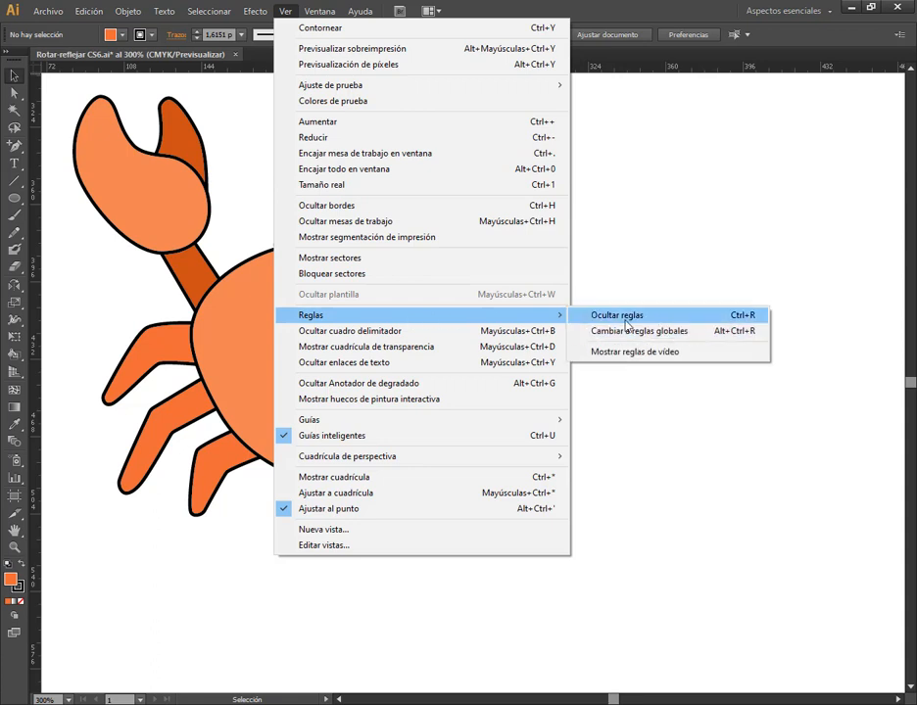
left_click(594, 321)
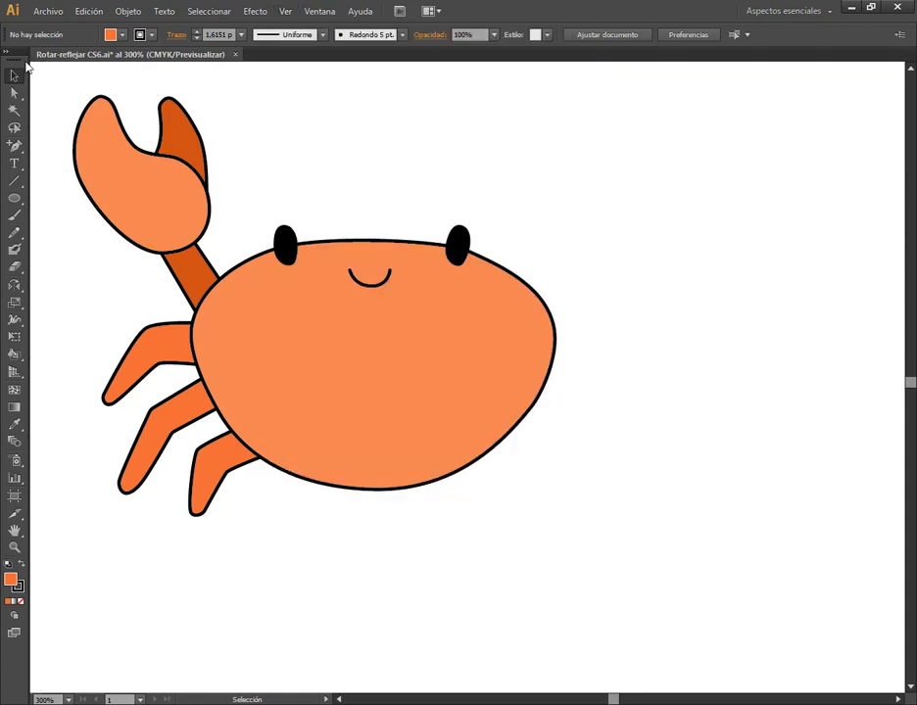
left_click(284, 12)
mouse_move(319, 11)
mouse_move(280, 11)
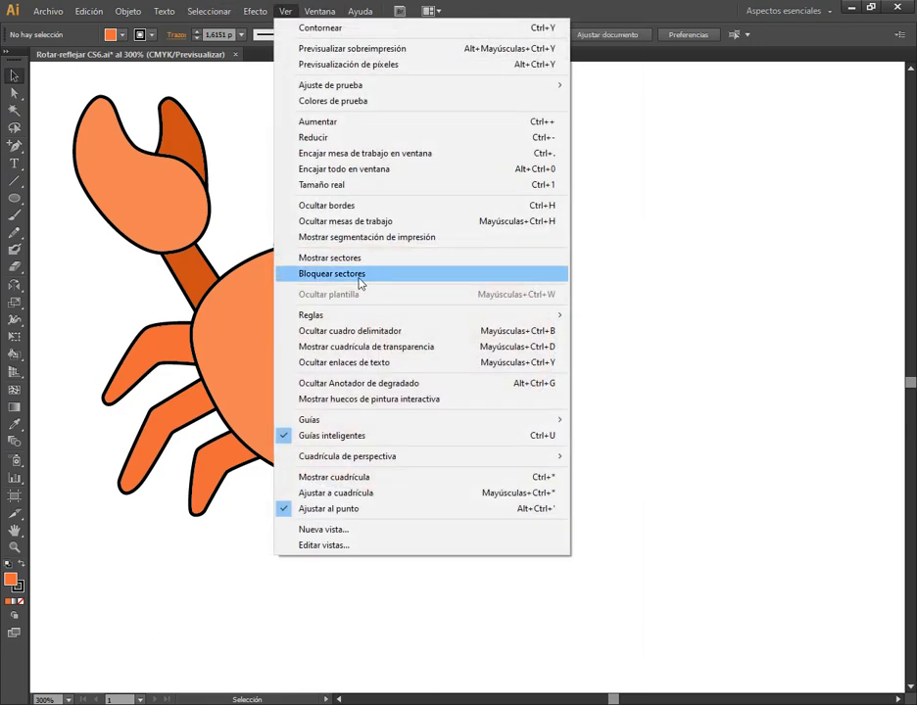
mouse_move(361, 315)
left_click(663, 323)
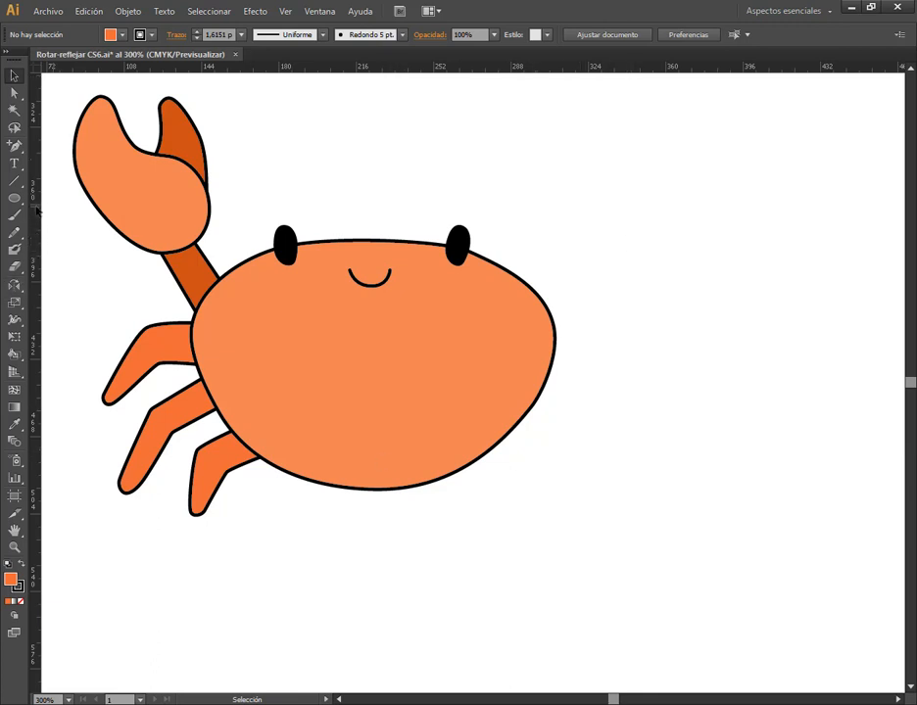
Add a vertical ruler guide and align it with the horizontal centre of the crab's body
left_click_drag(33, 233, 369, 314)
left_click(395, 351)
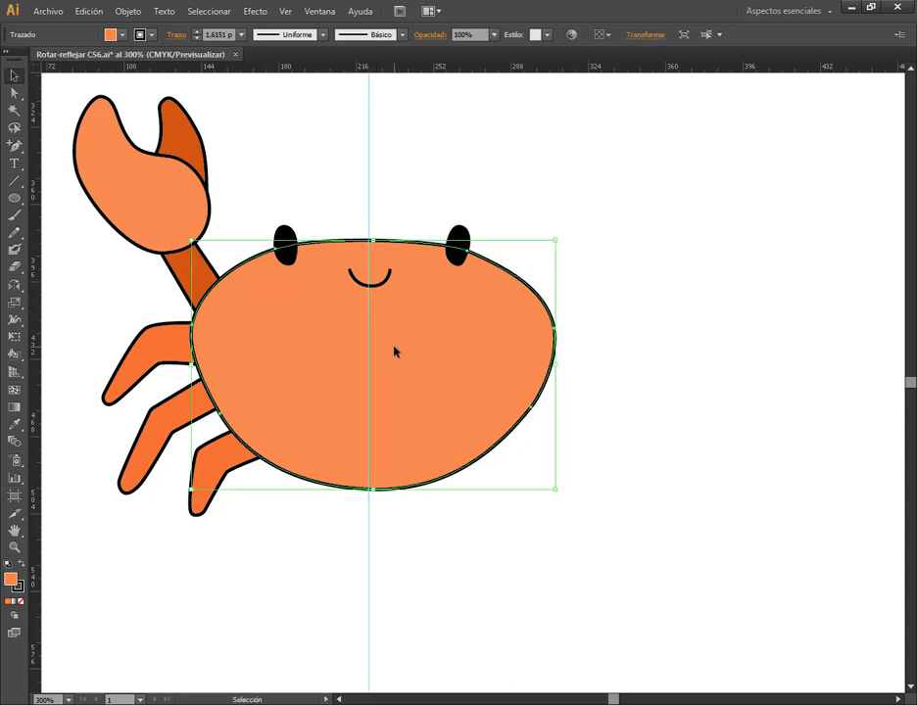
left_click_drag(370, 208, 373, 232)
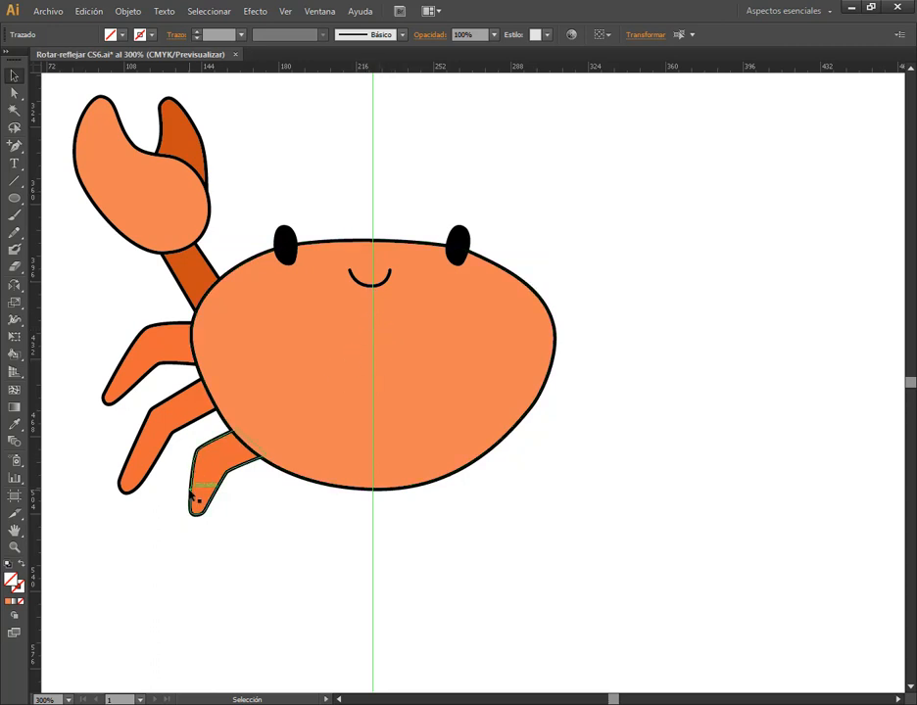
Make a mirrored copy of the crab's lowest leg across the vertical centre guide, and deselect it
left_click(192, 493)
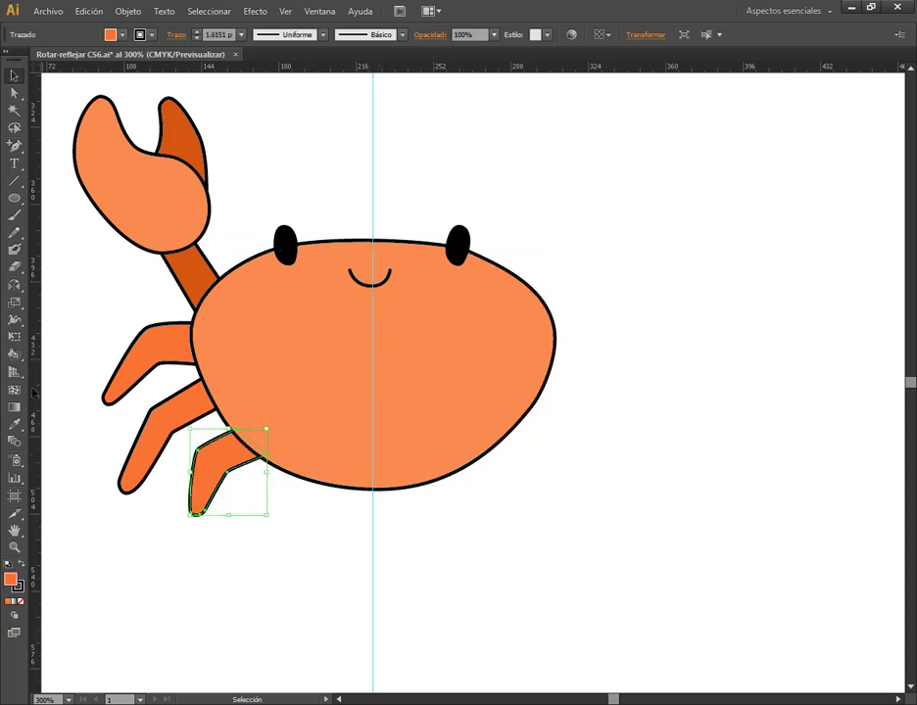
left_click(15, 286)
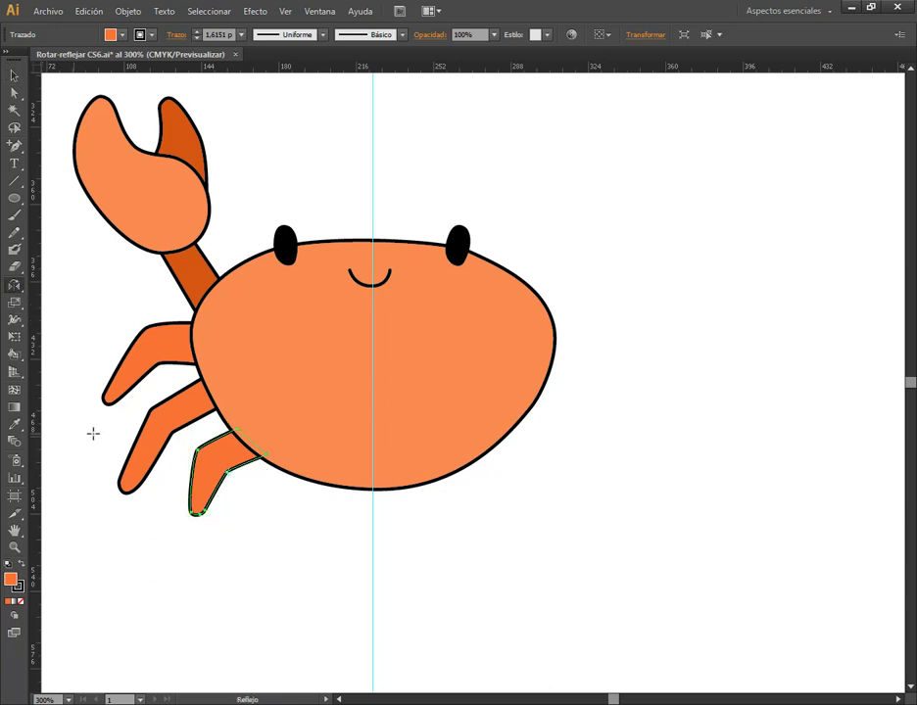
left_click(372, 434, "alt")
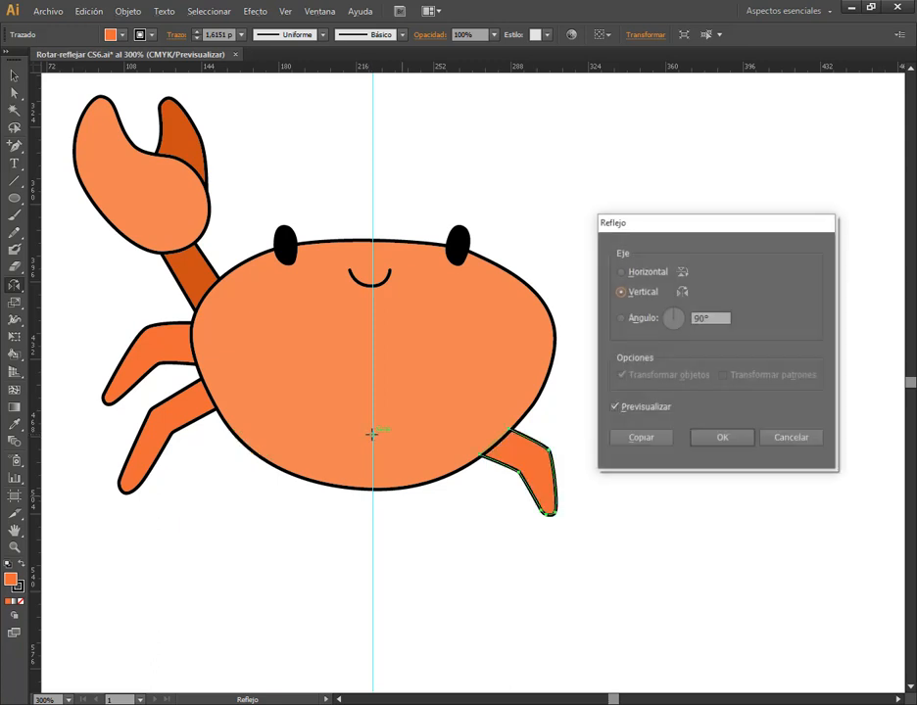
left_click(641, 437)
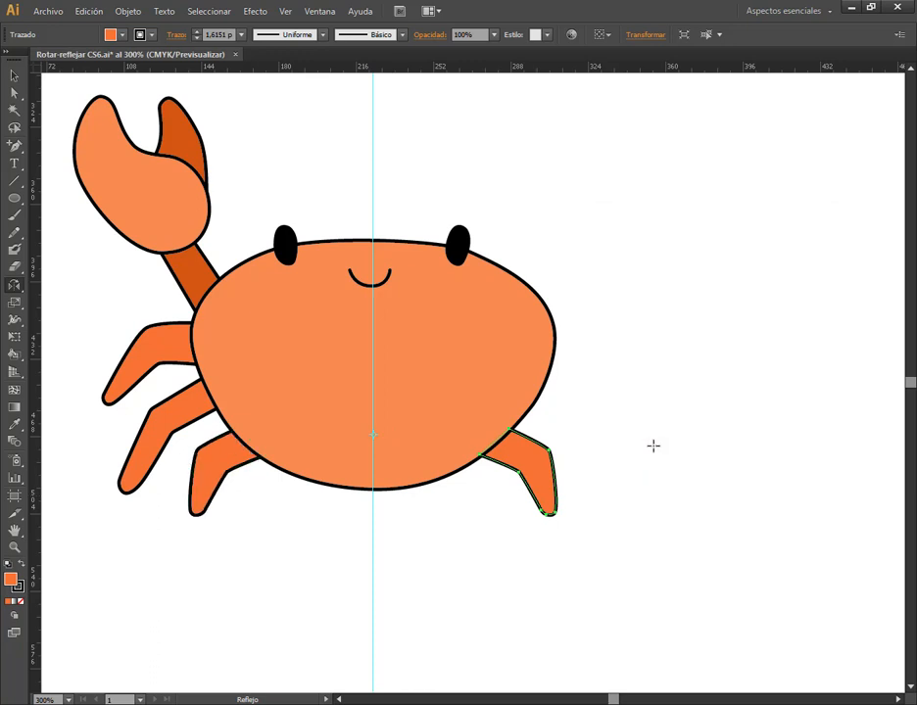
left_click(12, 76)
left_click(348, 179)
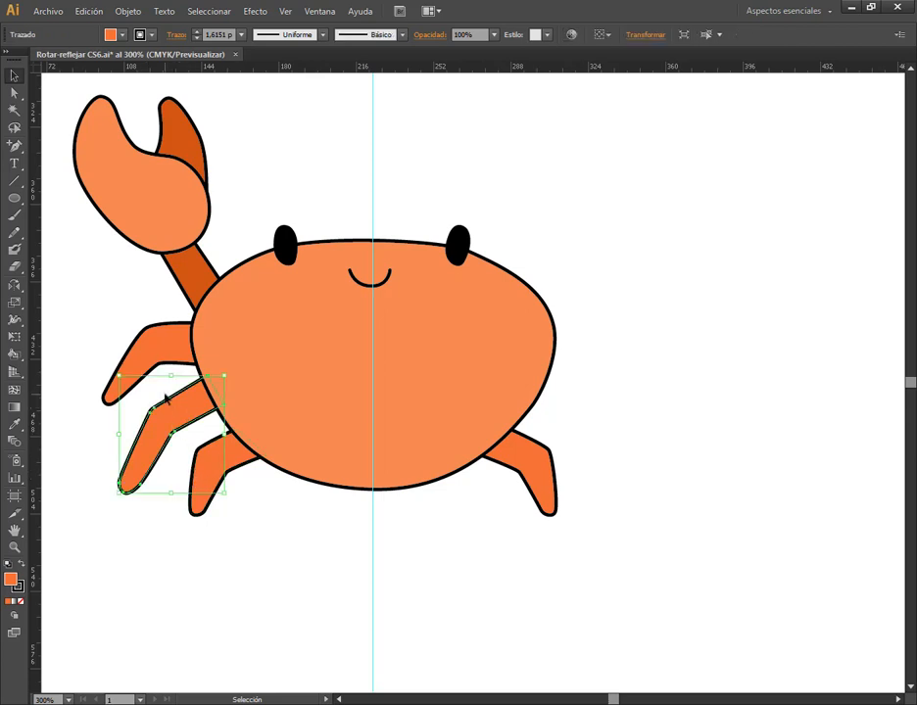
Reflect the crab's upper and middle legs together as copies across the vertical centre guide
left_click(110, 401, "shift")
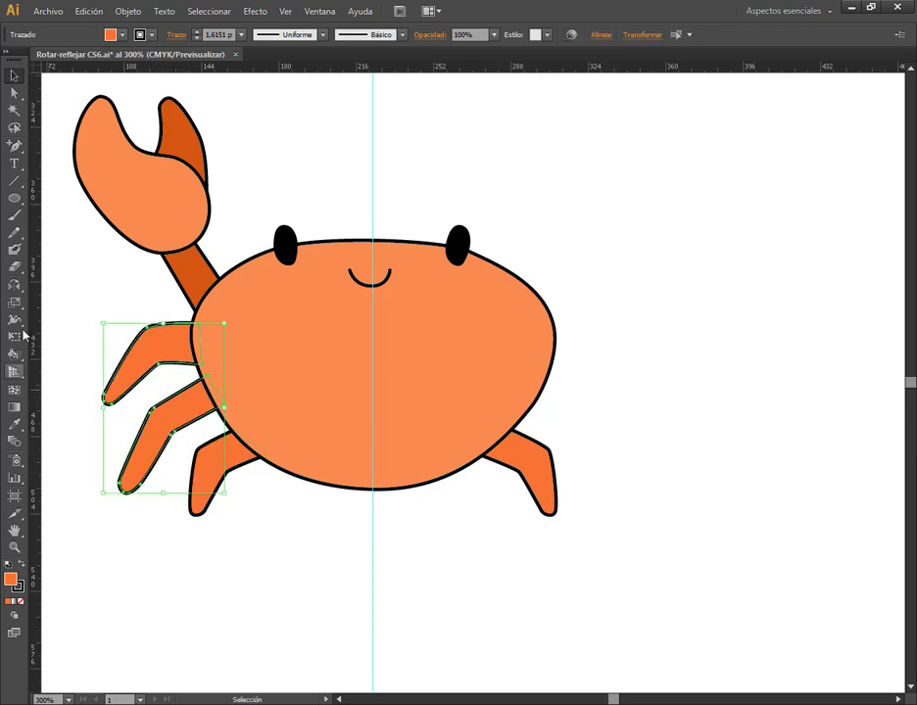
left_click(13, 286)
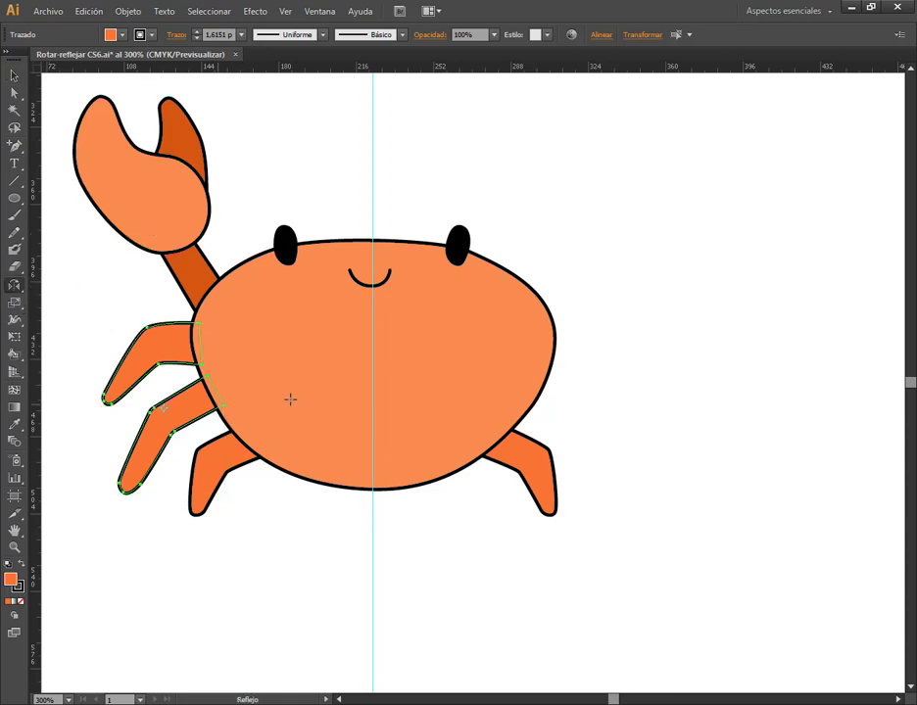
left_click(373, 366, "alt")
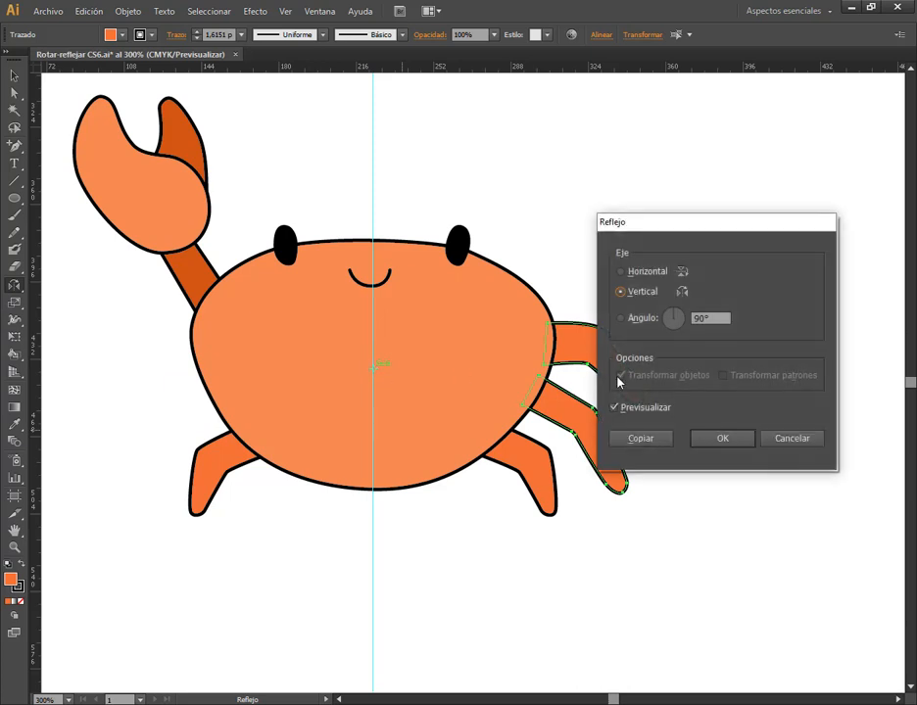
left_click(638, 440)
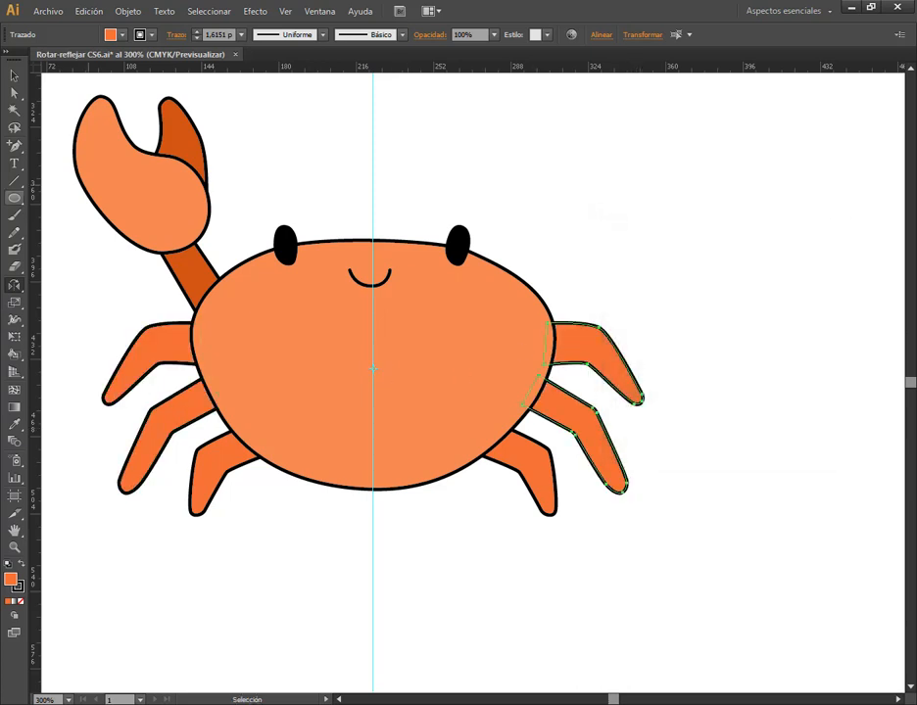
key("v")
Make a mirrored copy of the whole claw, including its arm, across the vertical centre guide, and deselect it
left_click_drag(69, 88, 219, 288)
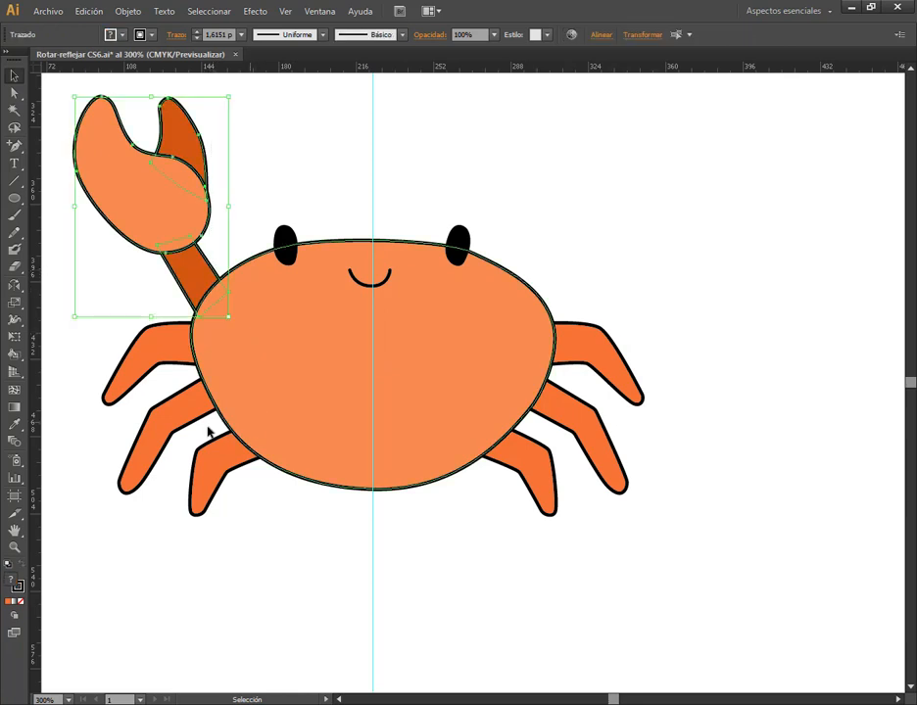
left_click(12, 286)
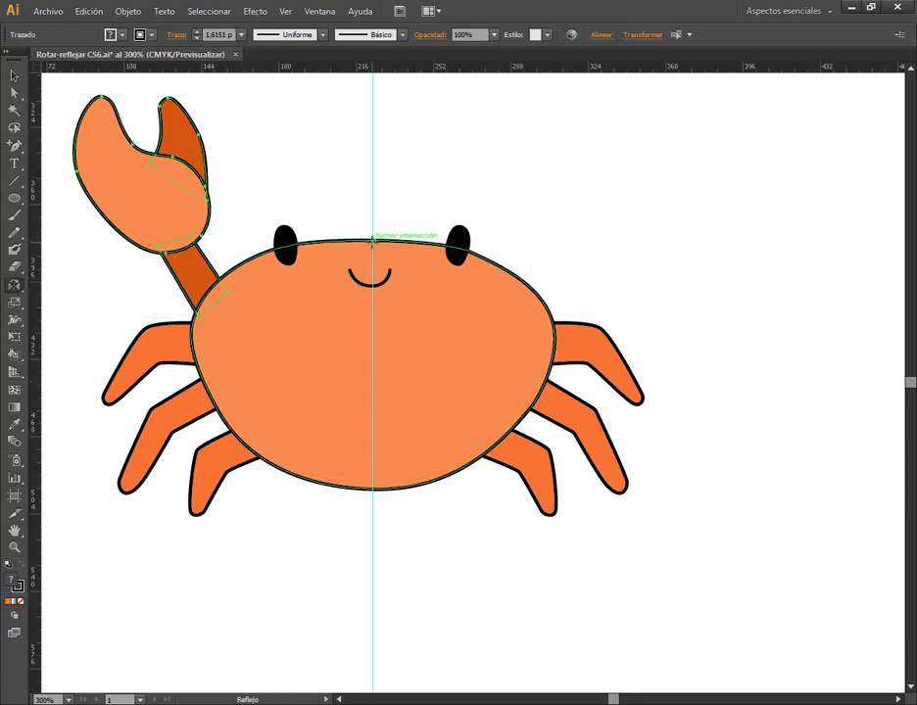
left_click(372, 239, "alt")
left_click(661, 436)
left_click(15, 75)
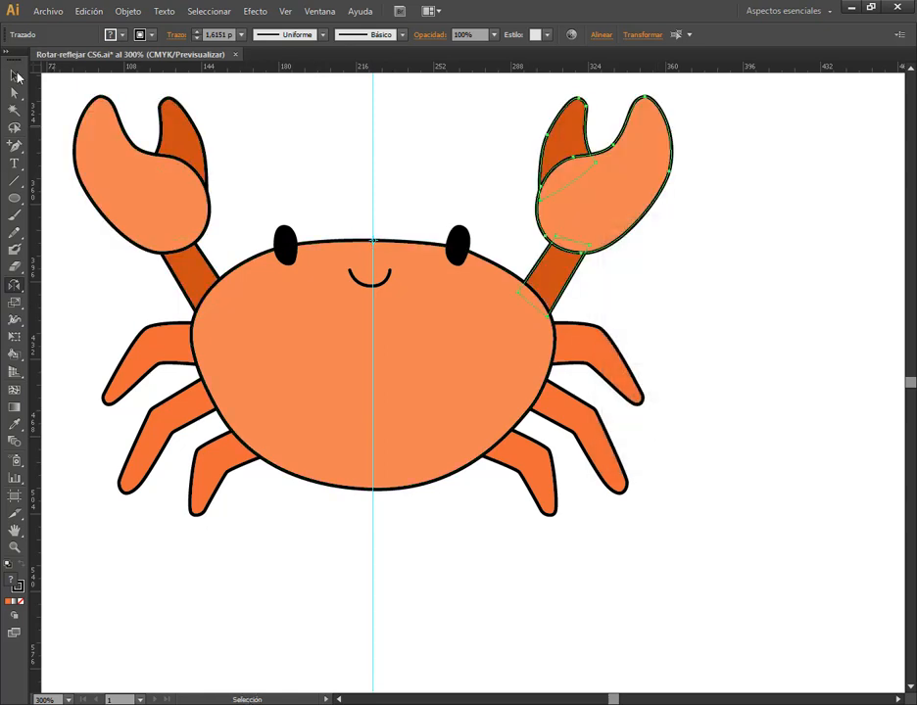
left_click(293, 181)
Delete the vertical guide running through the crab's centre
scroll(416, 300, "down", 1)
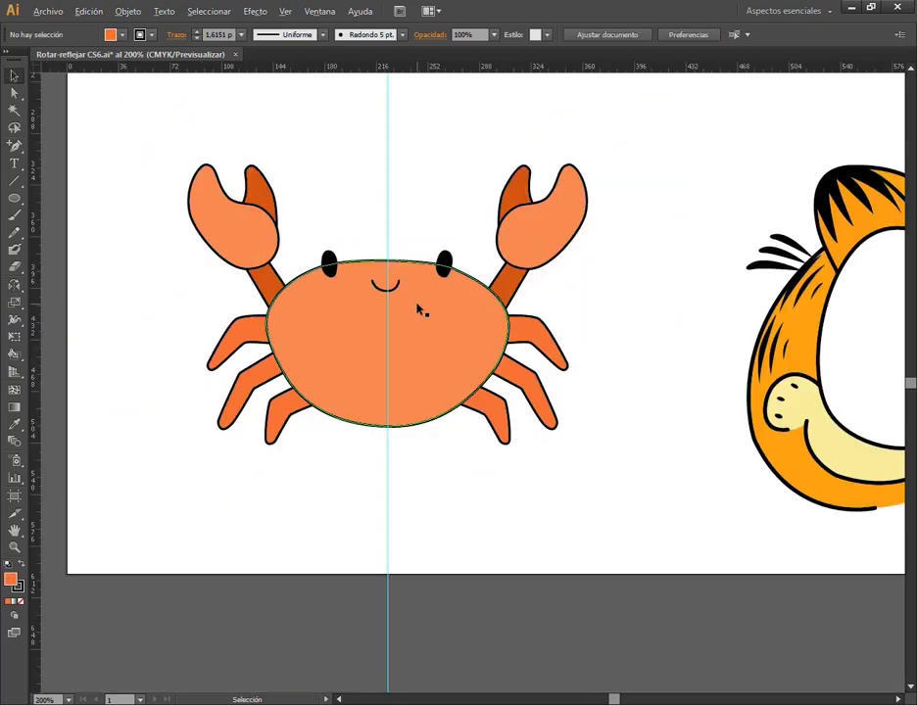
left_click(388, 249)
key("Delete")
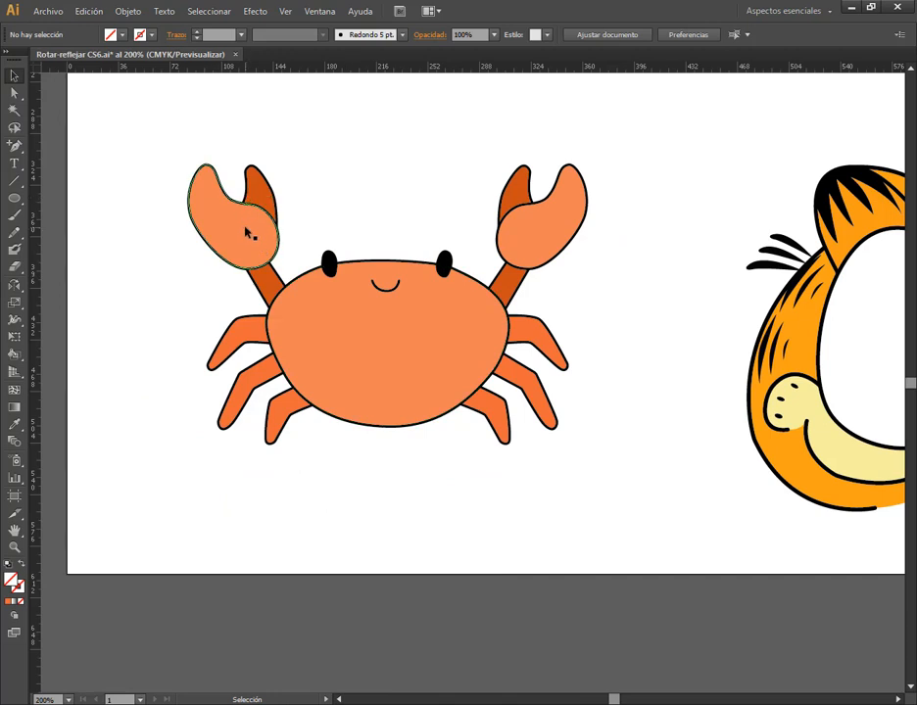
left_click(245, 232)
left_click_drag(287, 173, 230, 270)
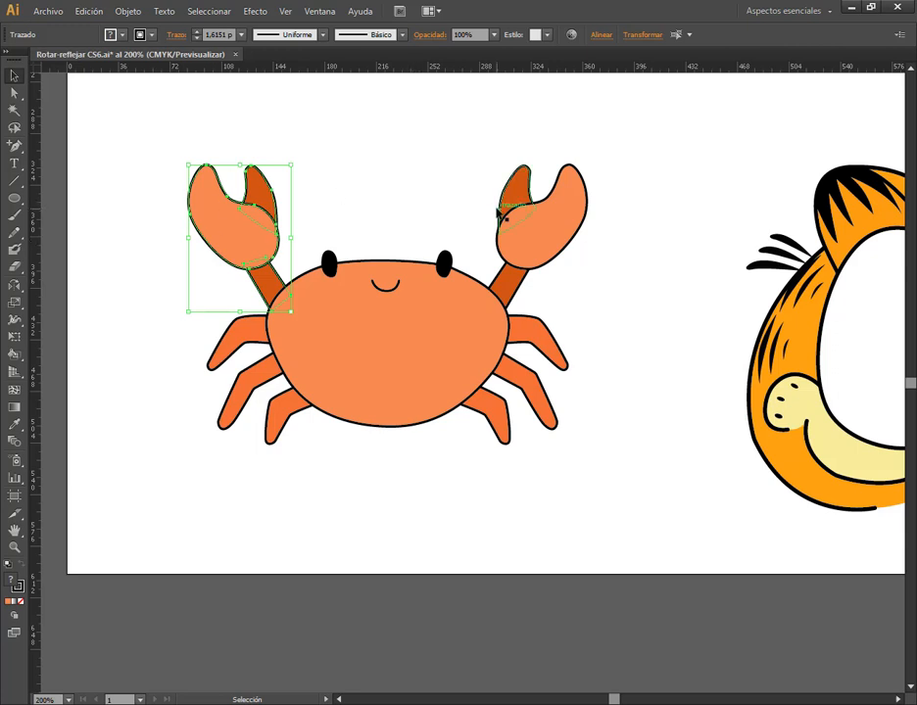
left_click(671, 372)
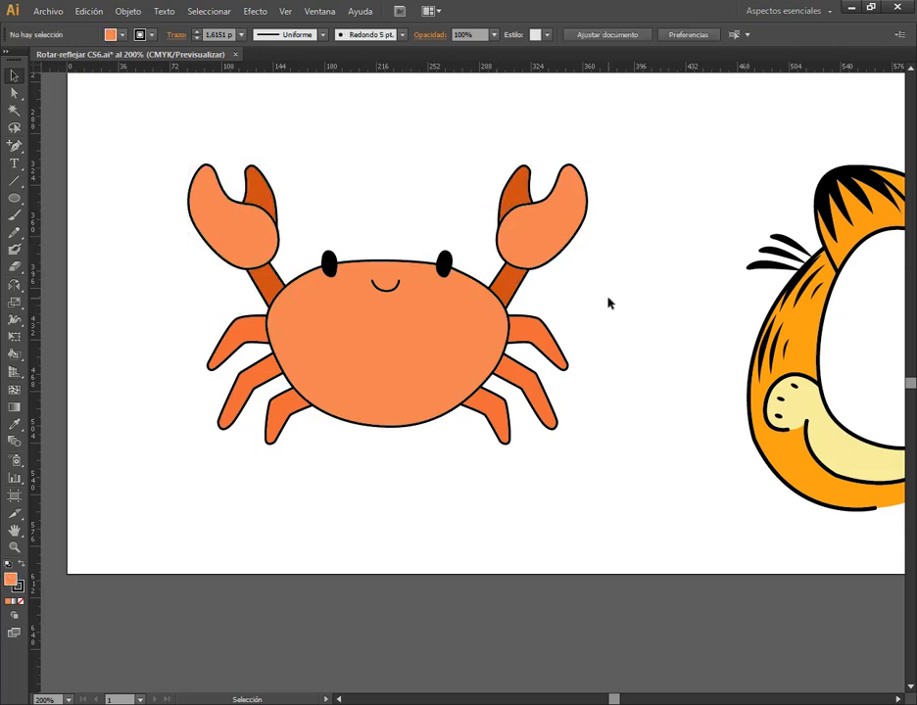
Reflect every piece of the orange cat's half face except the nose as a copy across its vertical centre line, and deselect the result
key("space")
left_click_drag(702, 237, 298, 233)
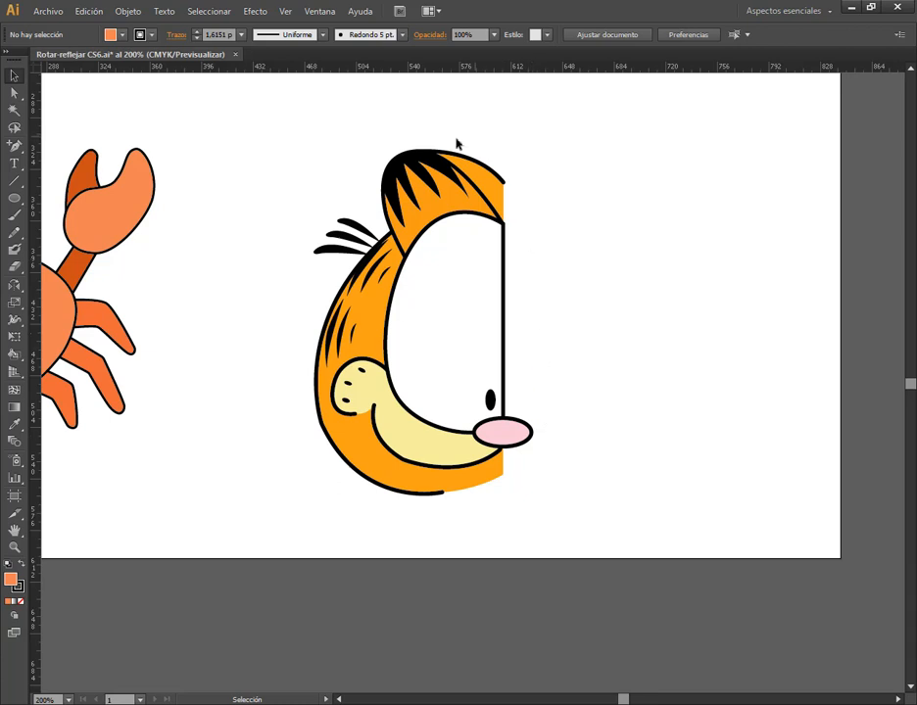
left_click_drag(277, 174, 471, 528)
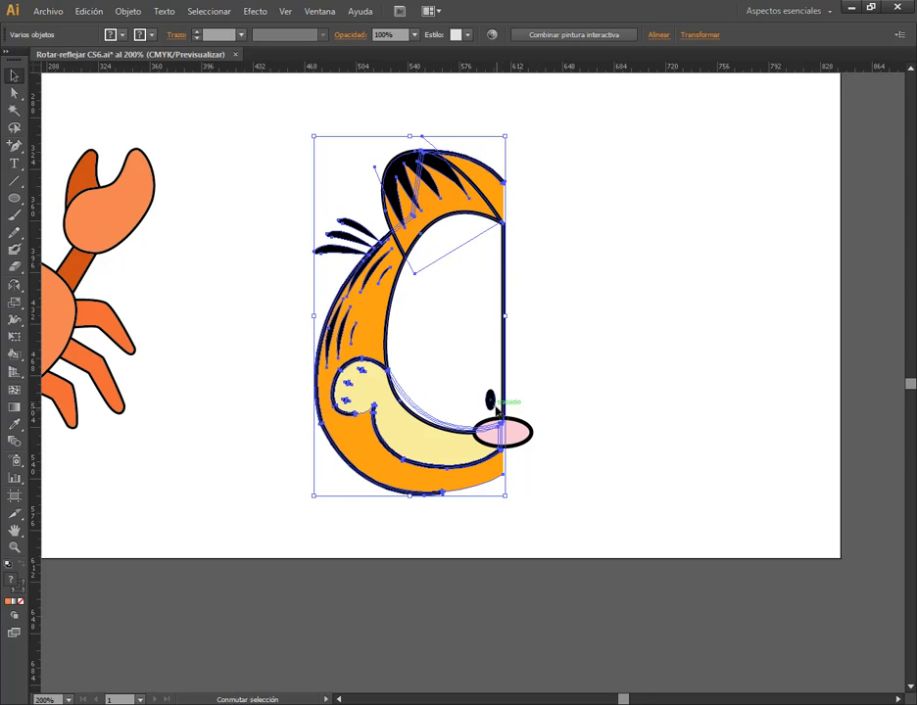
left_click(544, 417)
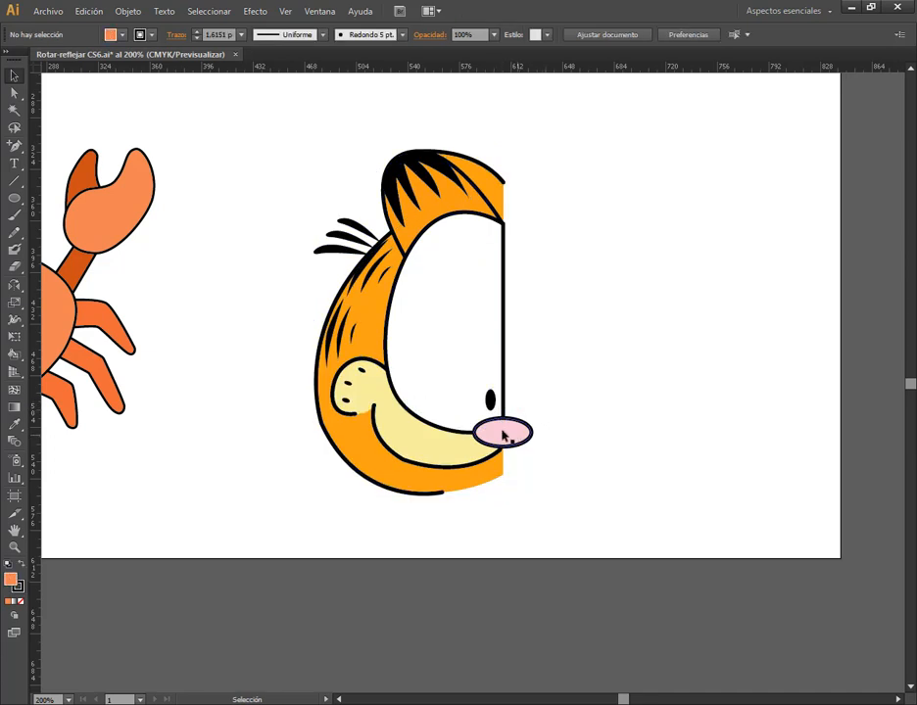
left_click_drag(536, 236, 298, 231)
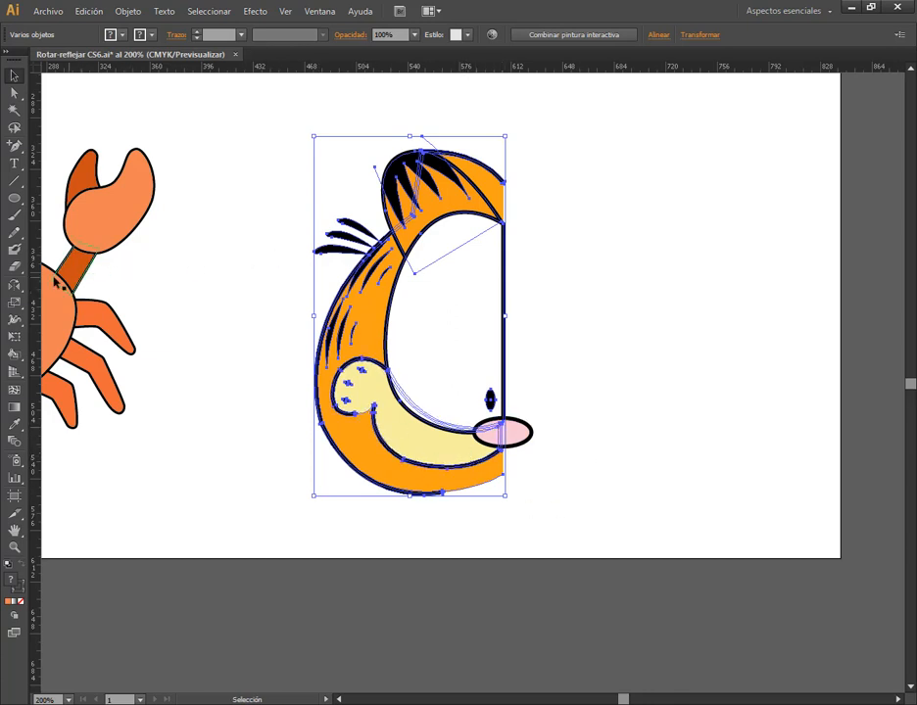
left_click(13, 285)
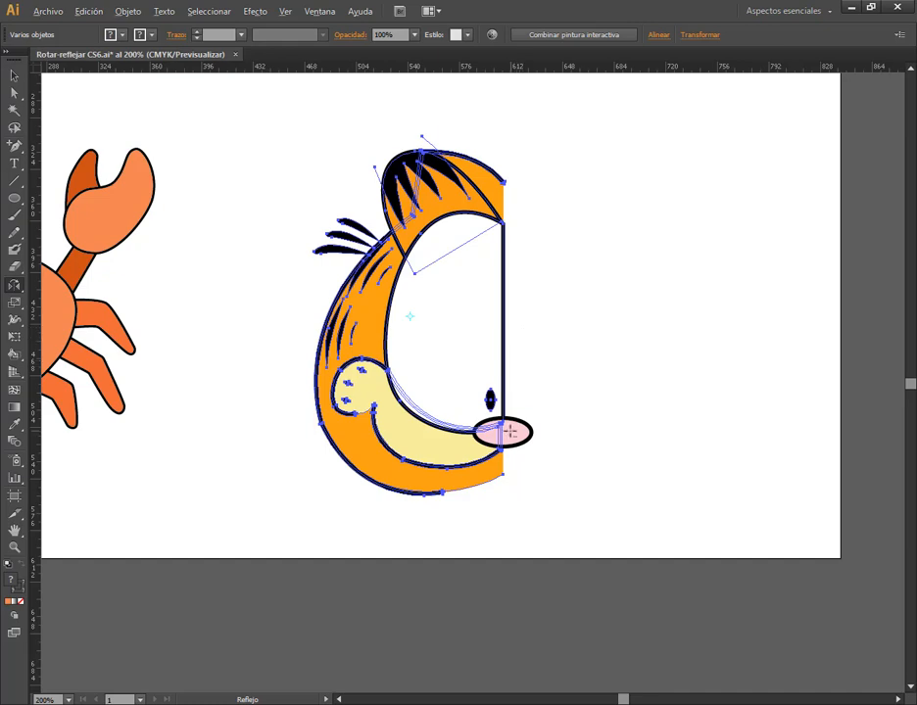
scroll(516, 329, "up", 2)
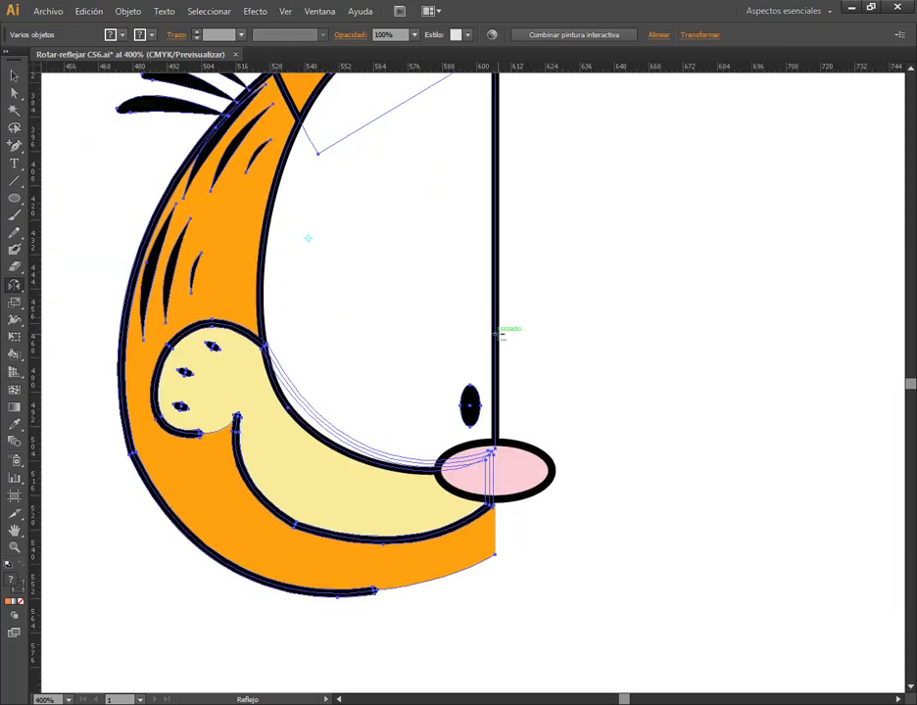
left_click(495, 334, "alt")
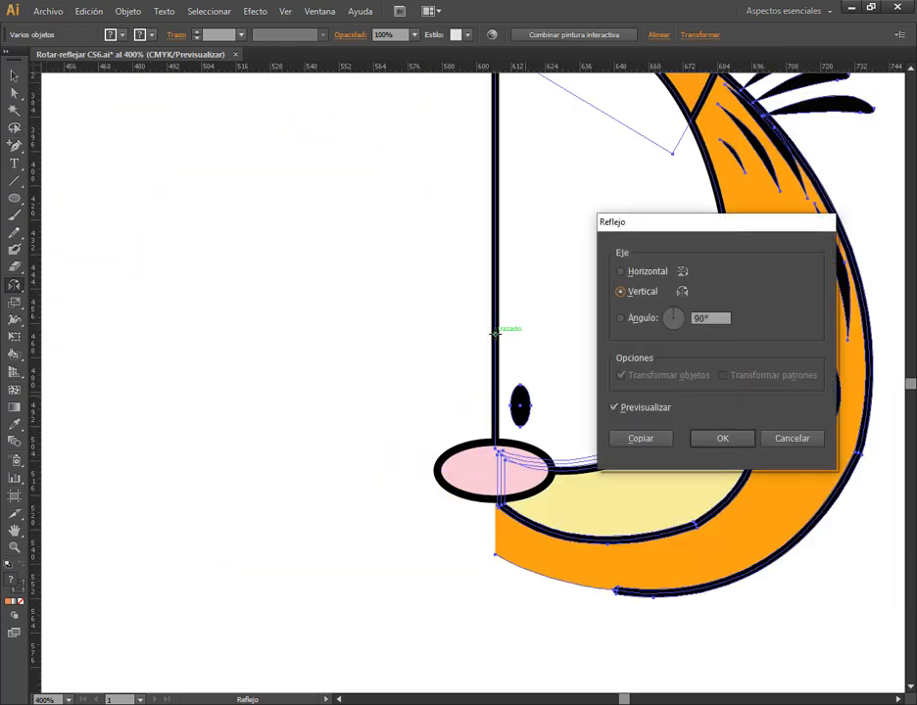
left_click(638, 438)
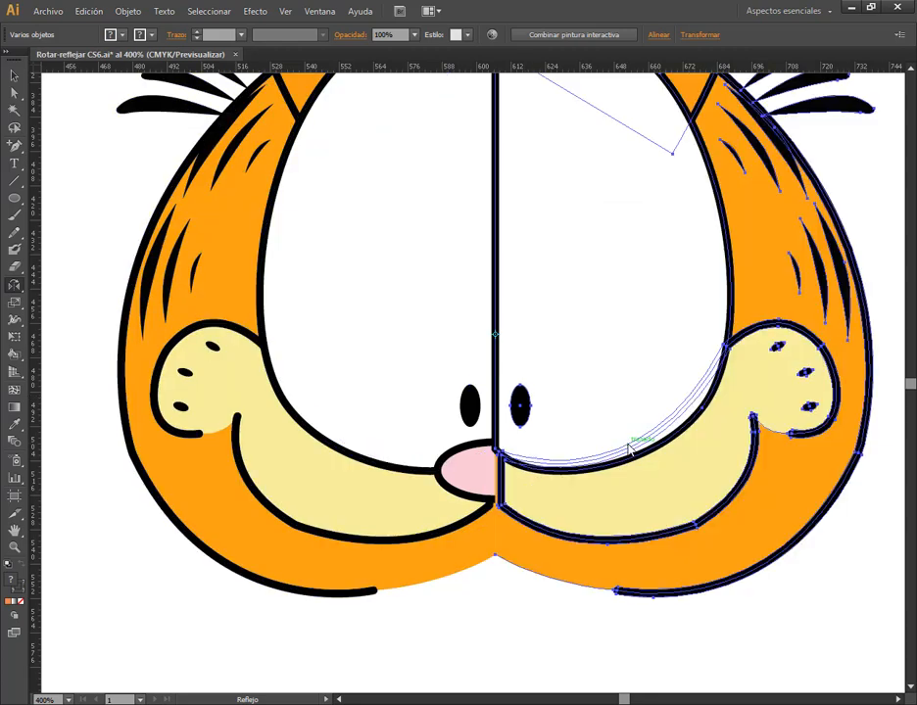
left_click(14, 74)
left_click(68, 143)
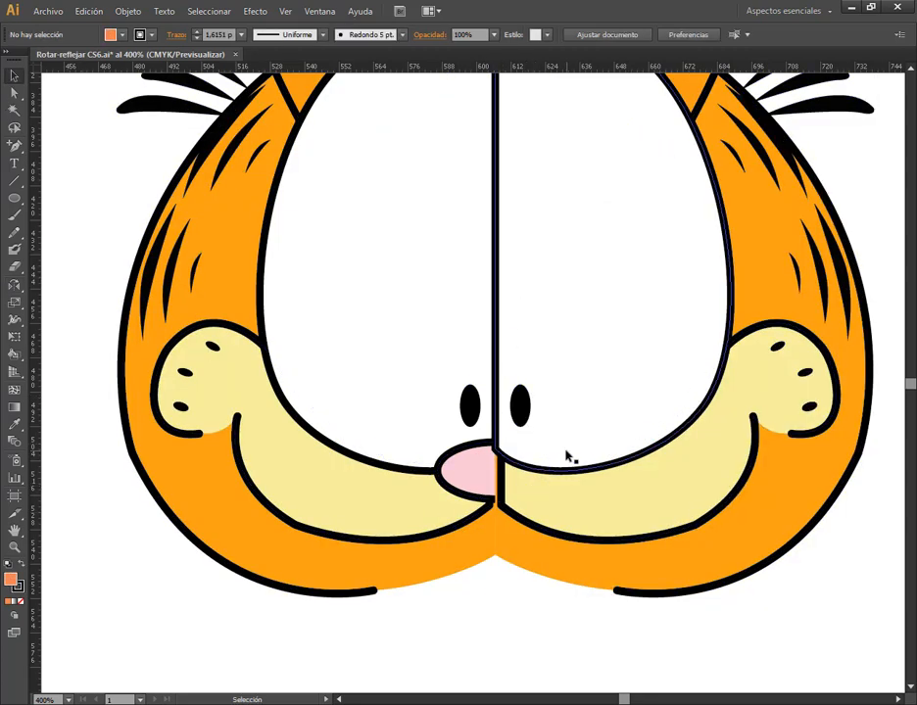
Select the cat's pink nose and display the document's layer list clear of the nose
scroll(566, 456, "down", 1)
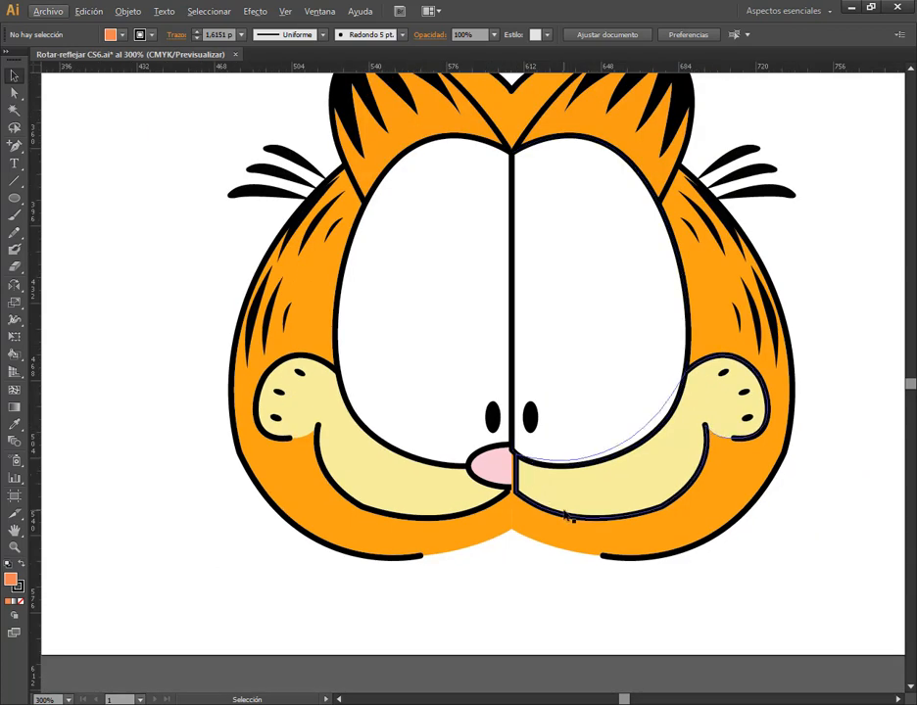
left_click(501, 478)
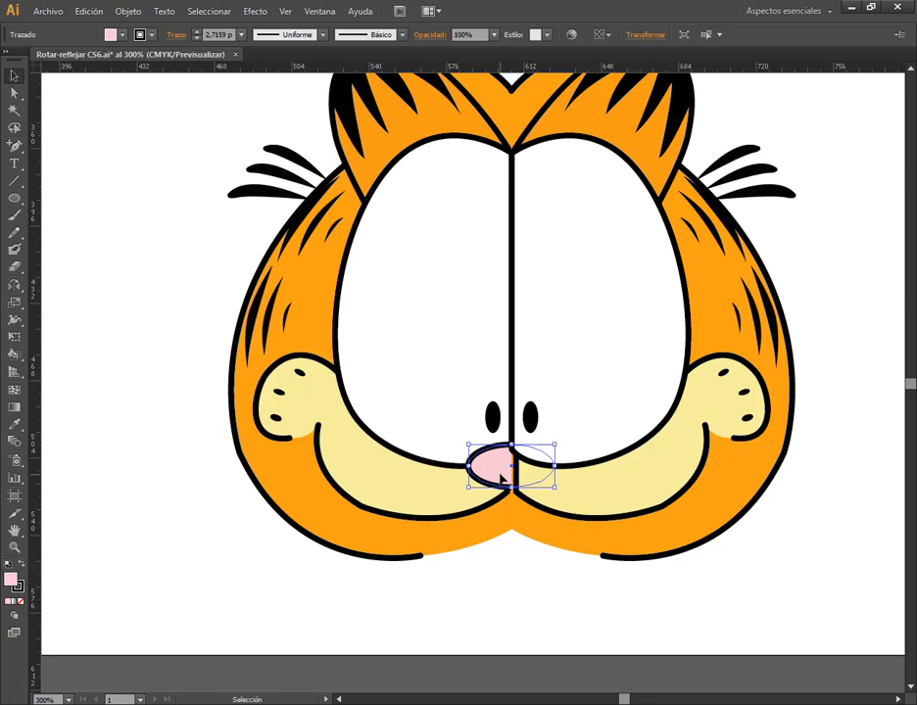
left_click(323, 11)
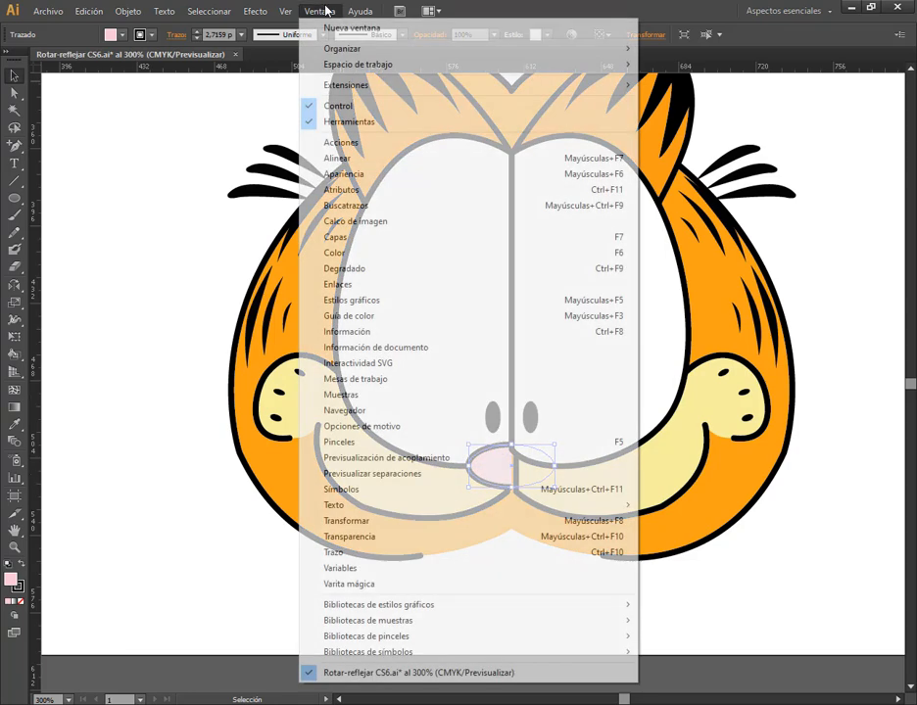
left_click(378, 239)
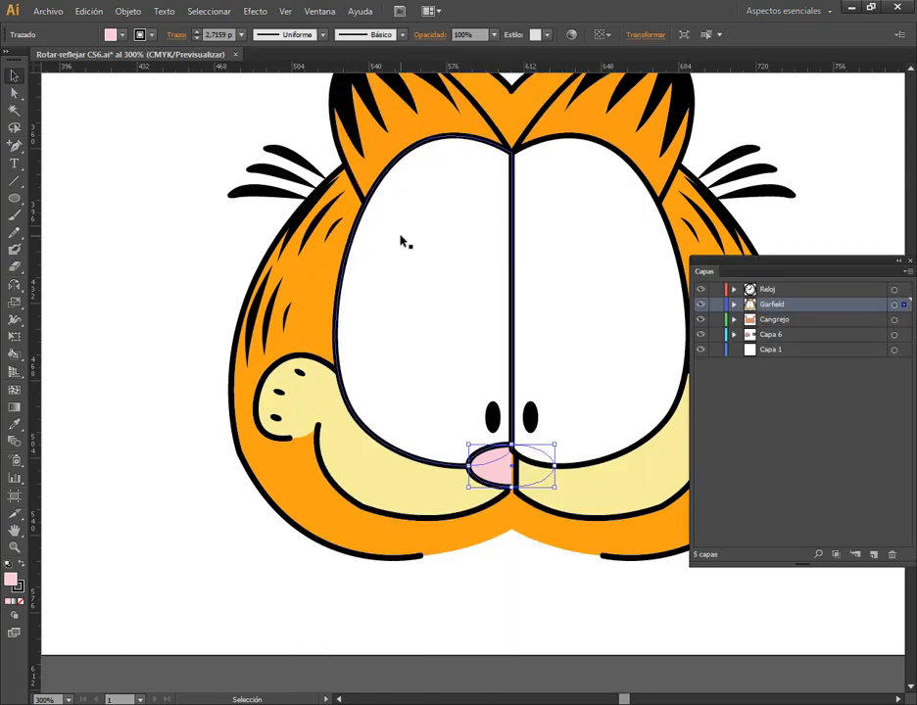
left_click_drag(842, 264, 821, 118)
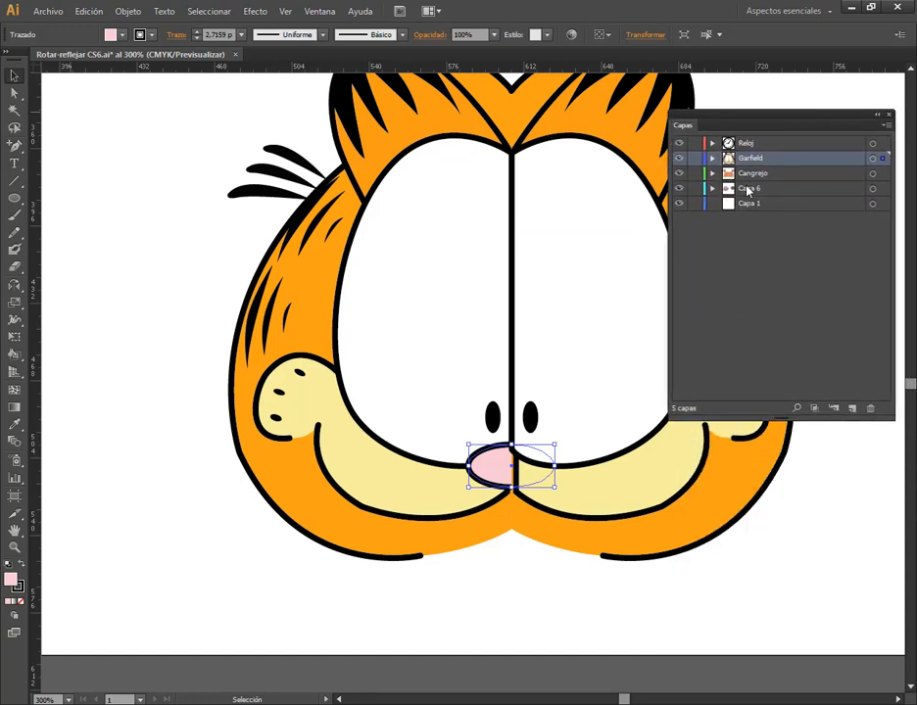
Go through the Reloj, Garfield, Cangrejo and Capa 6 layers one after another
left_click(751, 145)
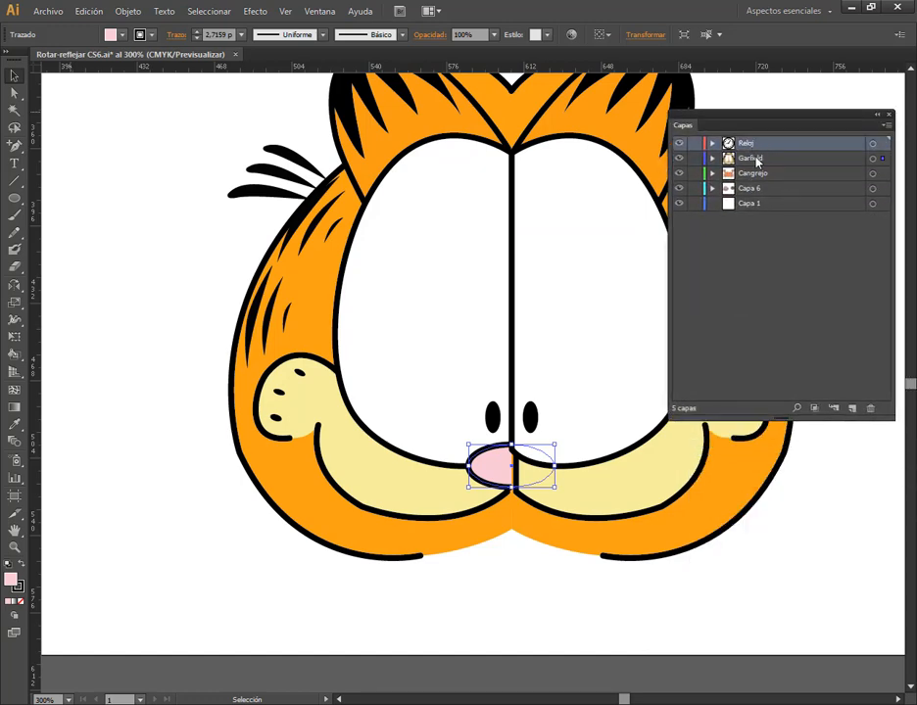
left_click(756, 158)
left_click(760, 176)
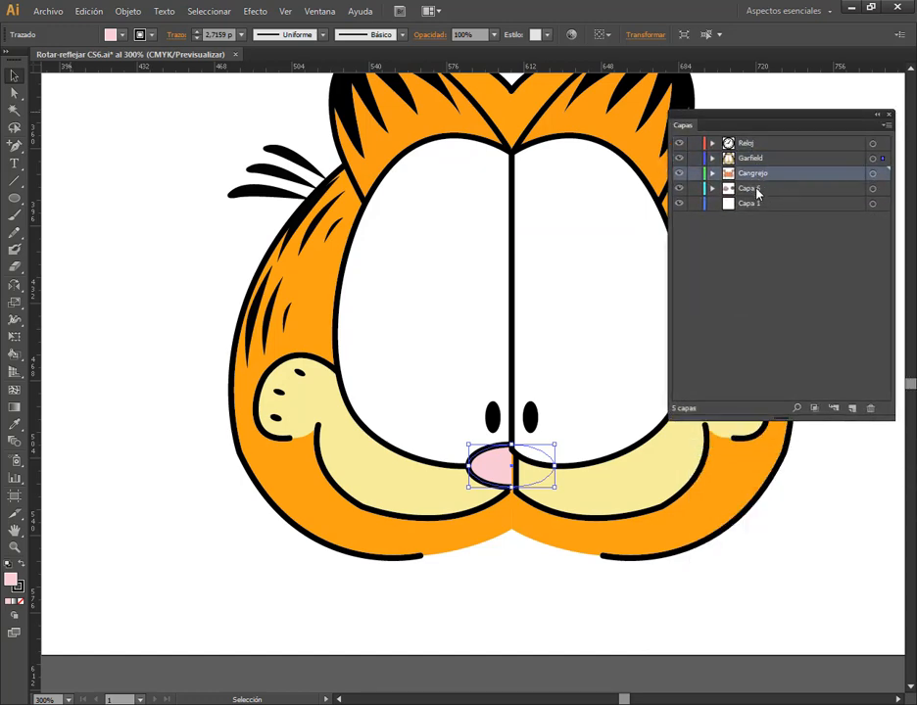
left_click(757, 191)
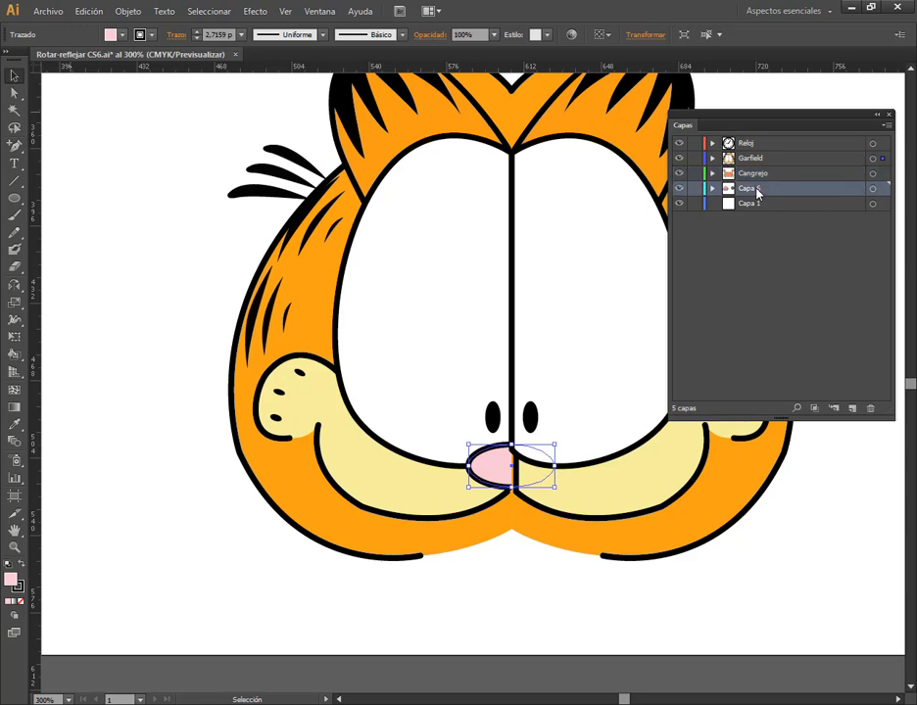
Expand the Garfield layer and enlarge the layer list to show all of its objects
left_click(712, 159)
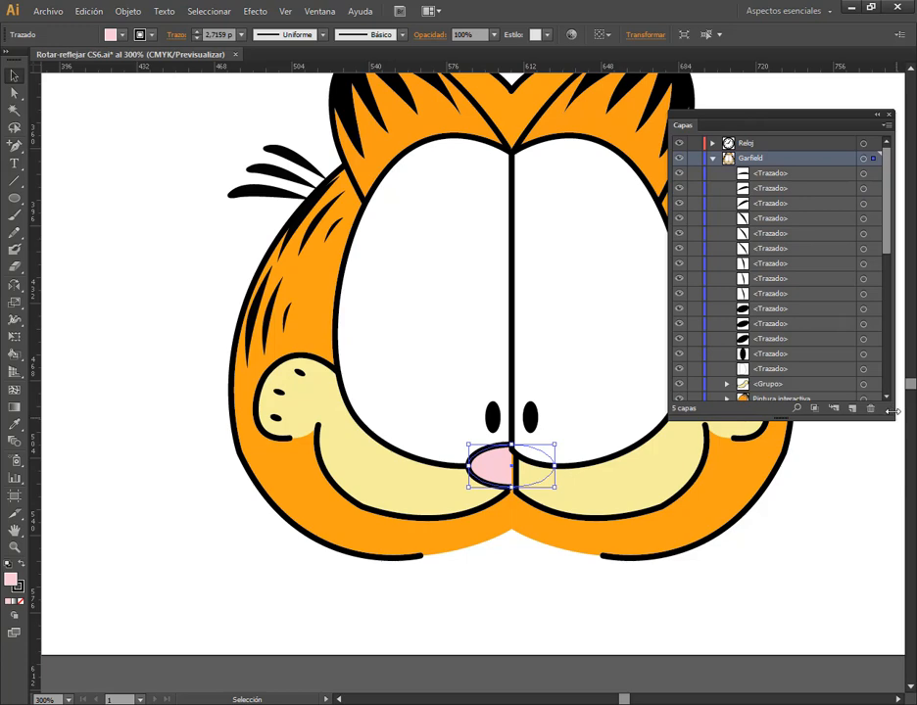
left_click_drag(889, 417, 900, 695)
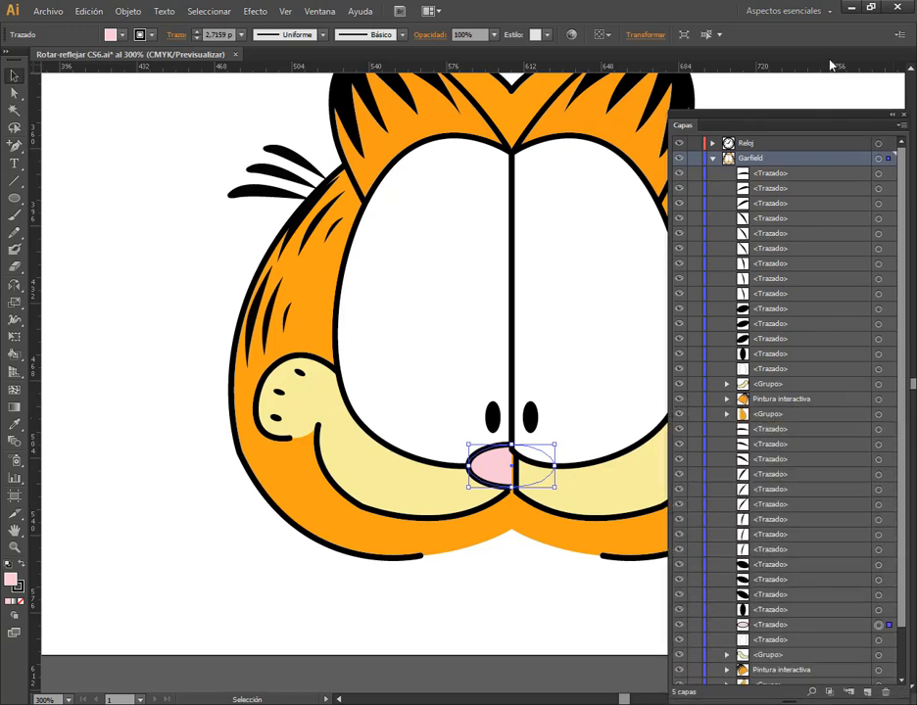
left_click_drag(822, 119, 815, 44)
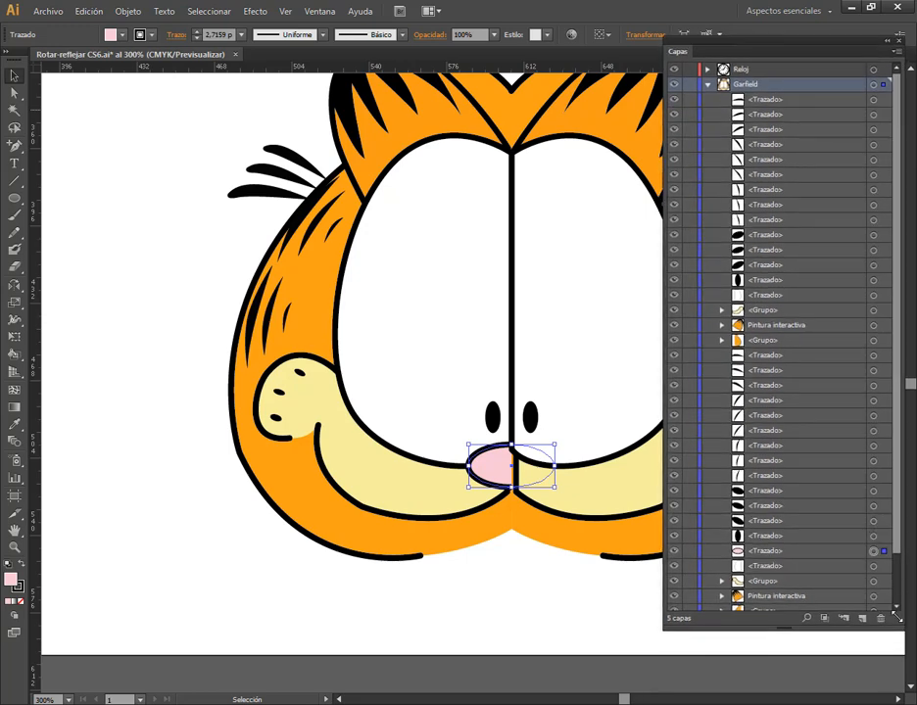
left_click_drag(896, 617, 898, 653)
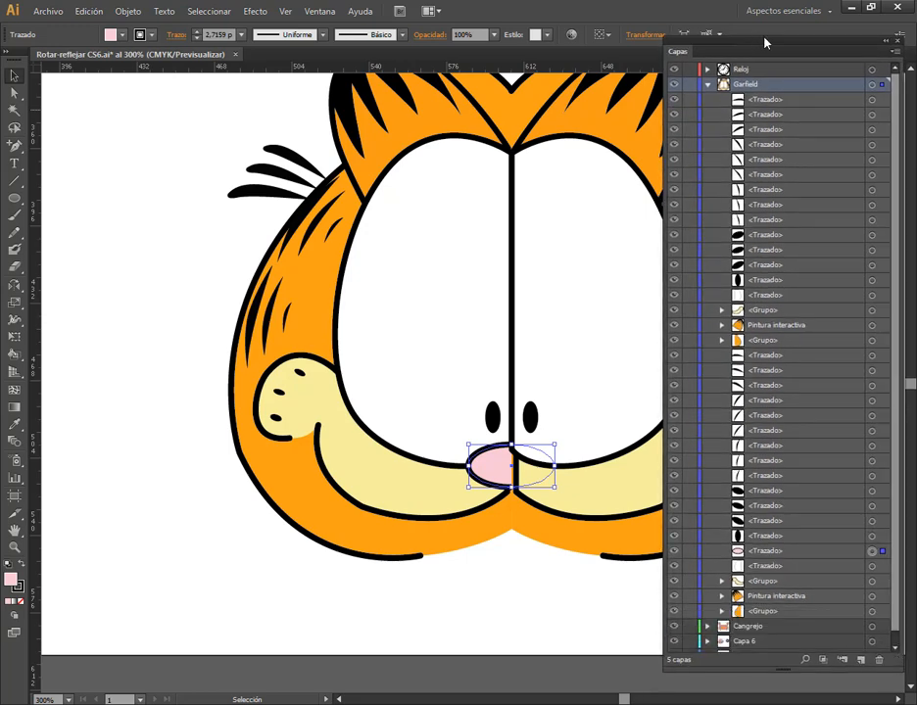
left_click_drag(781, 59, 786, 57)
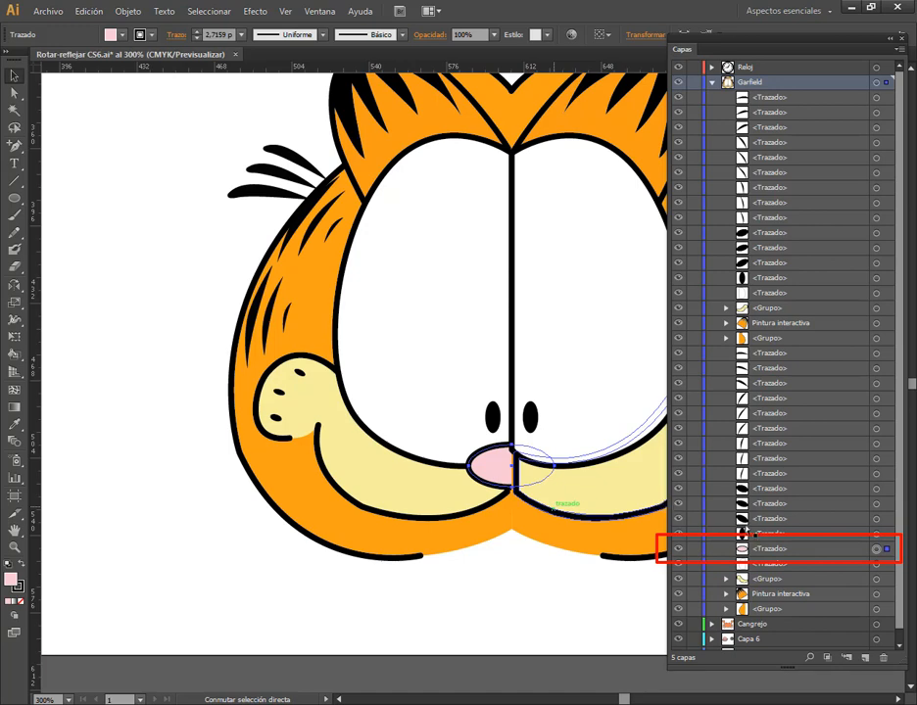
Bring the selected nose forward four levels in the Garfield layer's stacking order
left_click(128, 10)
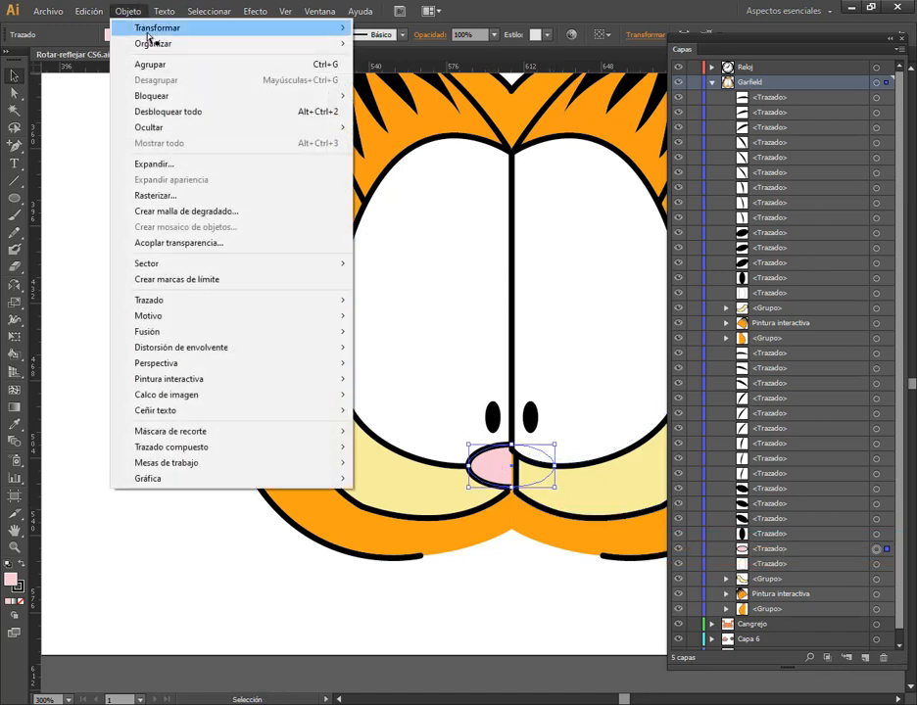
mouse_move(171, 43)
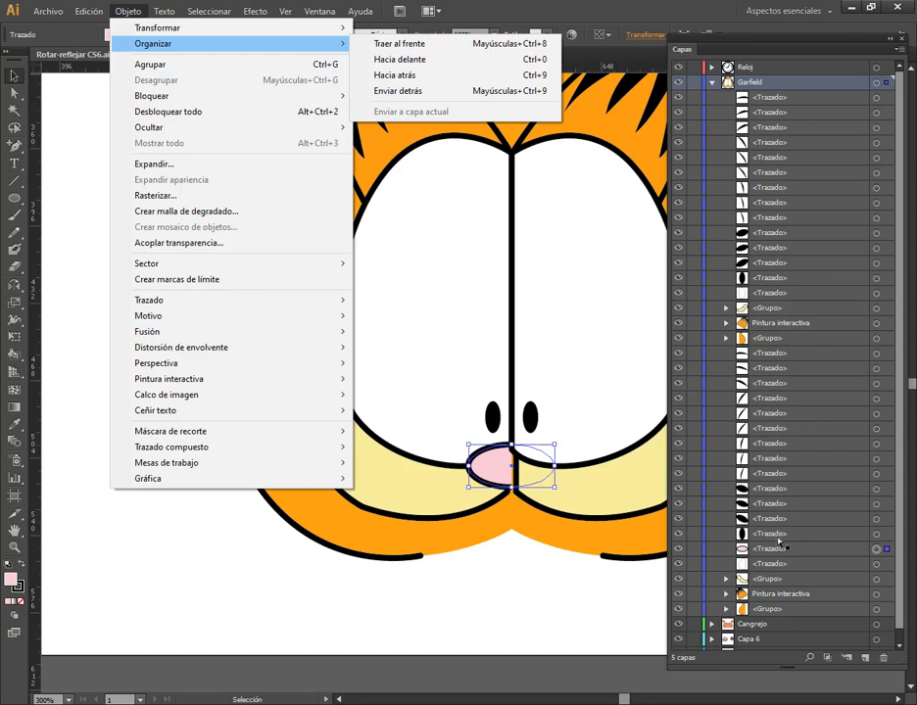
left_click(450, 61)
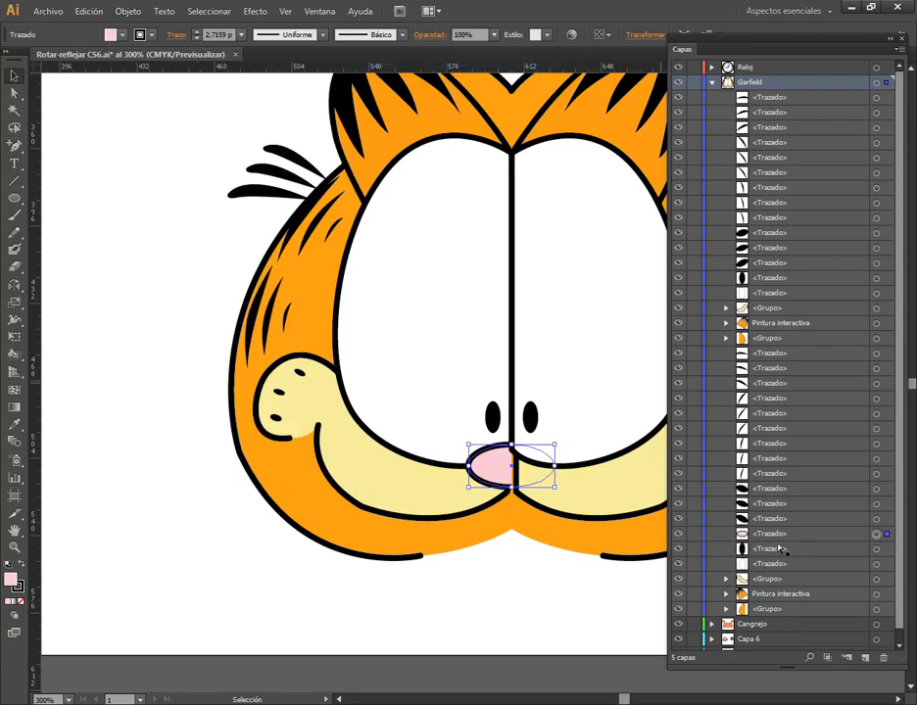
left_click(127, 11)
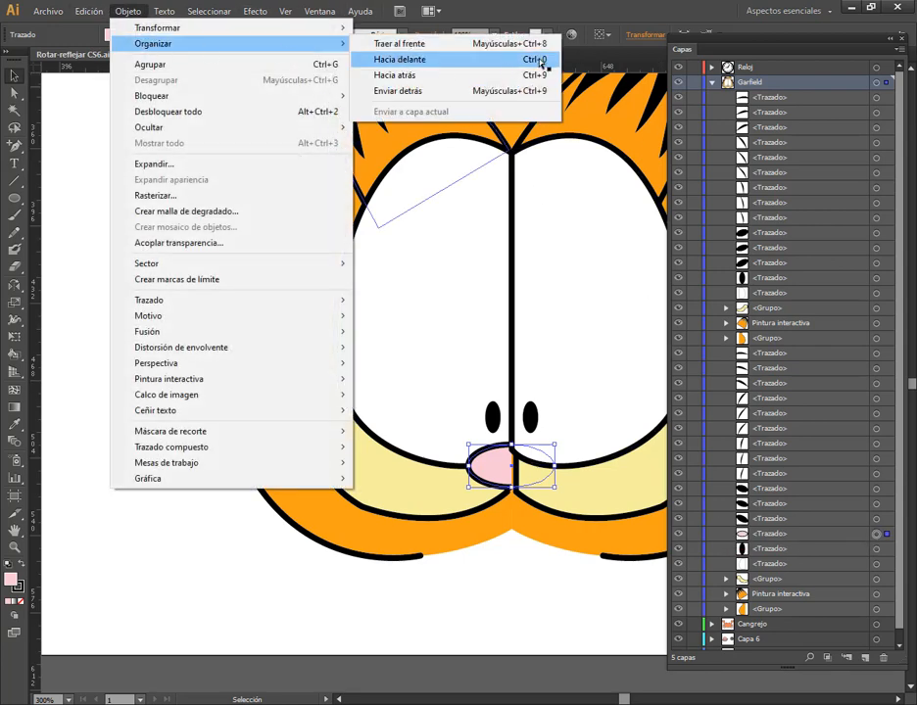
left_click(540, 62)
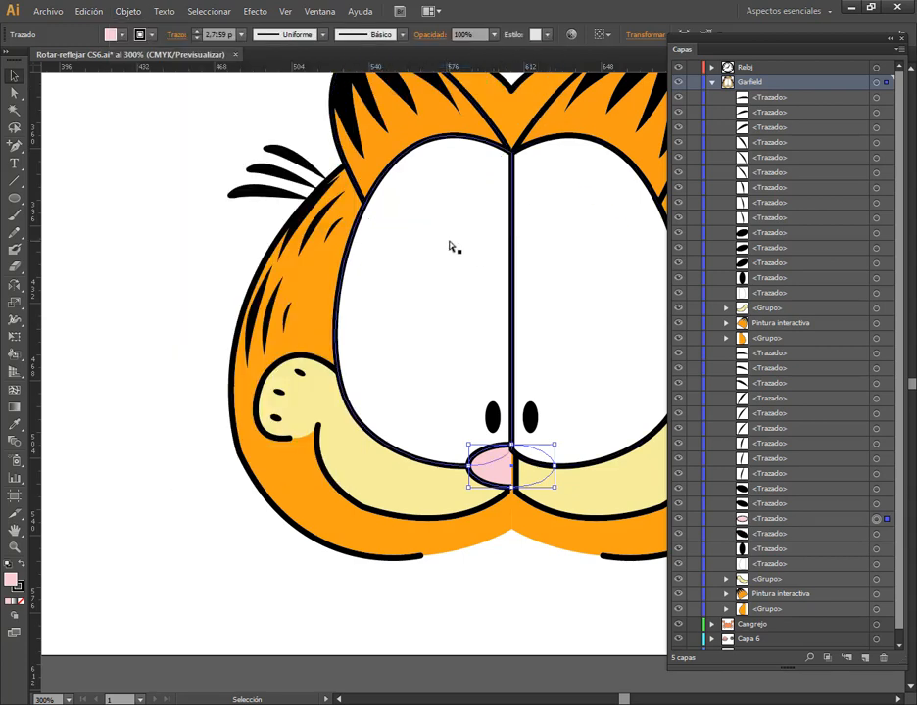
key("a")
key("ctrl+bracketright")
key("ctrl+bracketright")
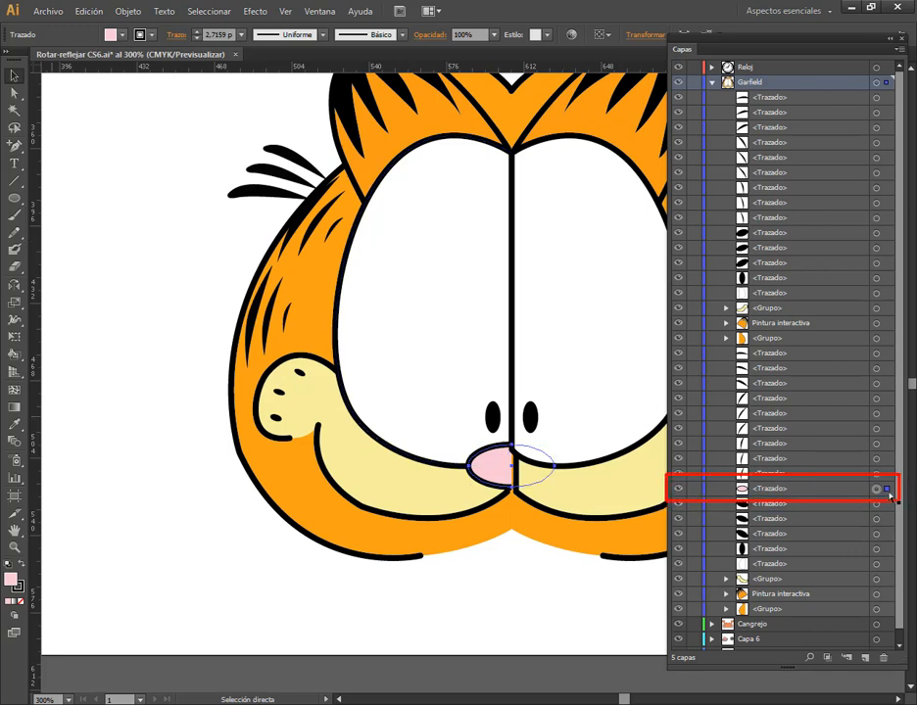
key("v")
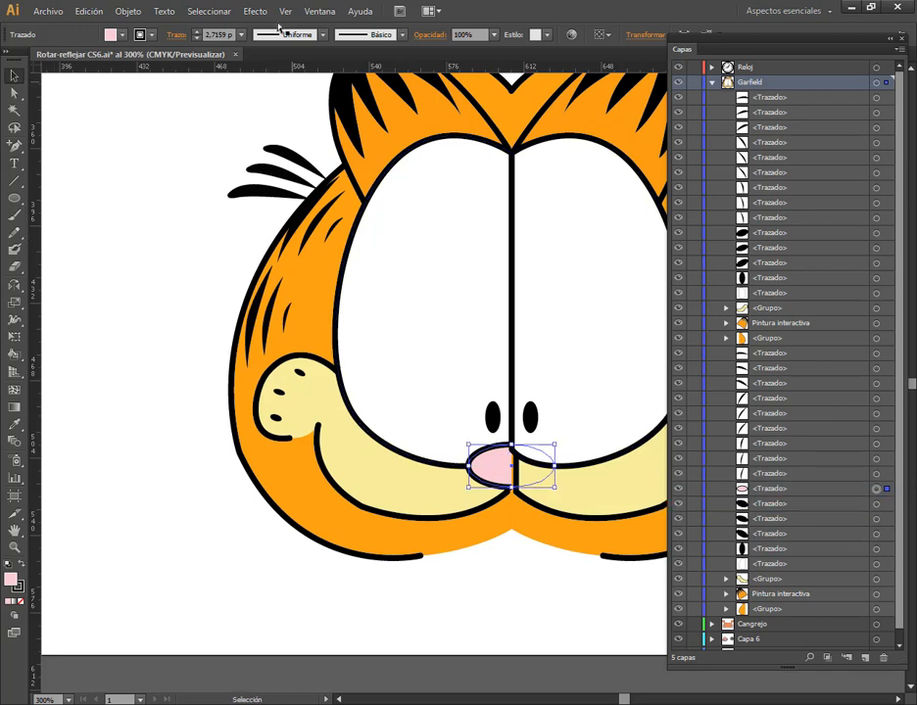
Send the nose backward two levels in the Garfield layer's stacking order
left_click(137, 16)
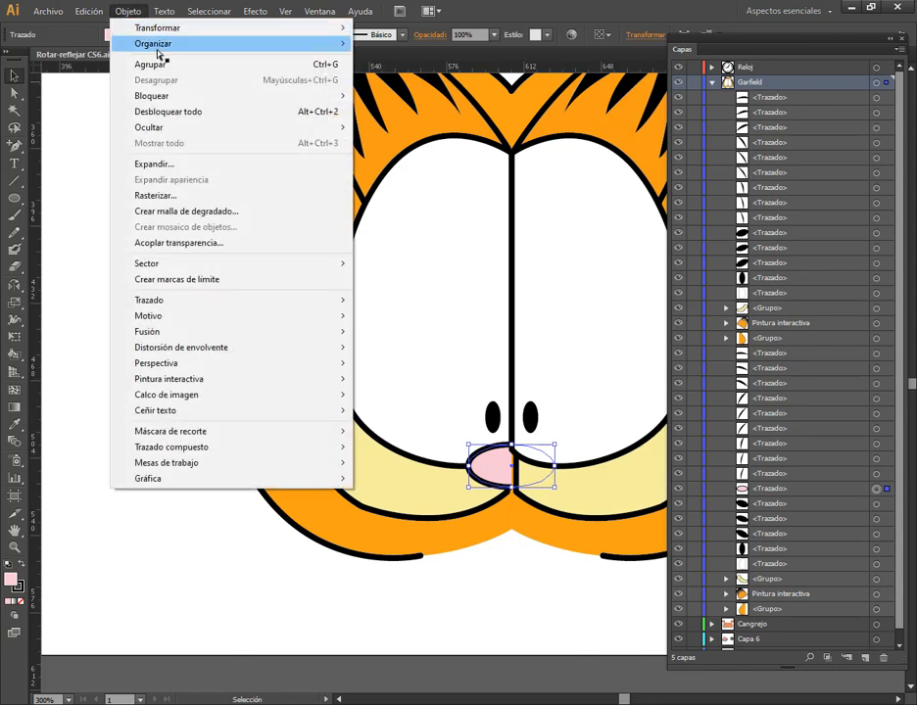
mouse_move(120, 42)
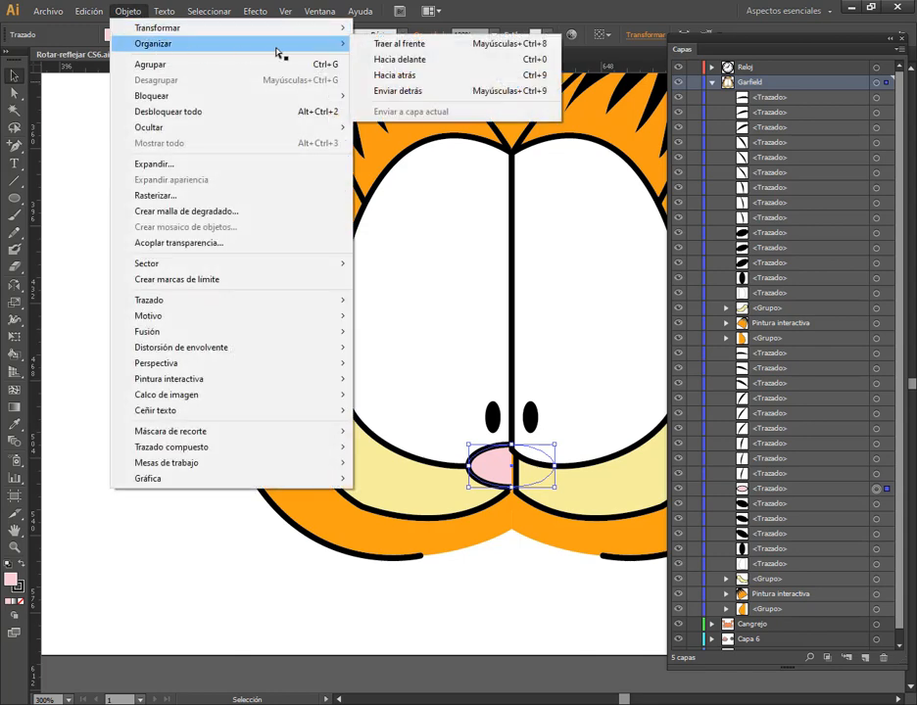
left_click(429, 78)
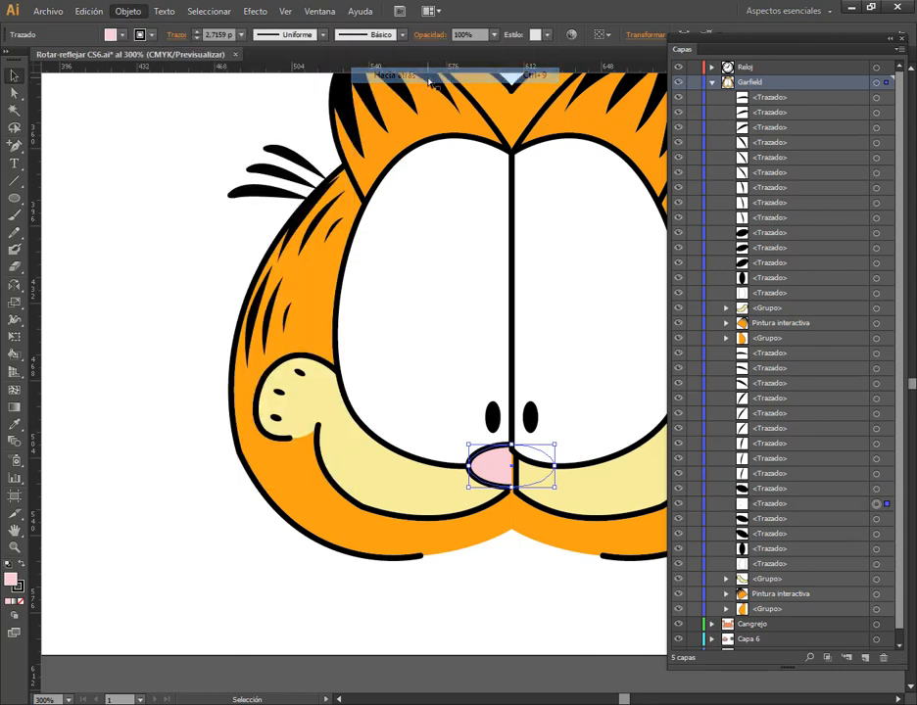
left_click(144, 13)
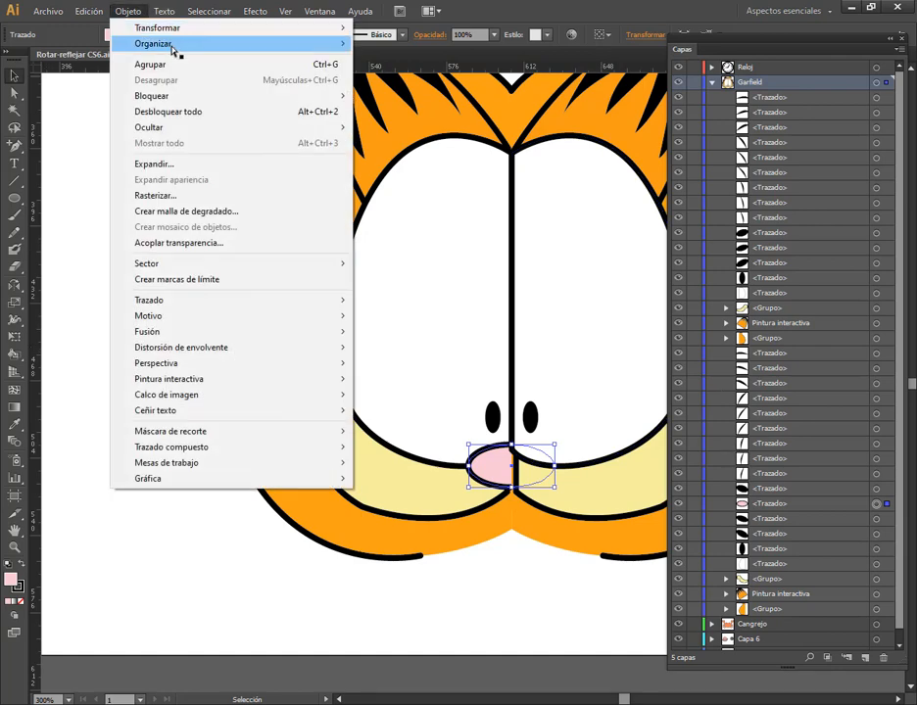
mouse_move(245, 44)
left_click(419, 75)
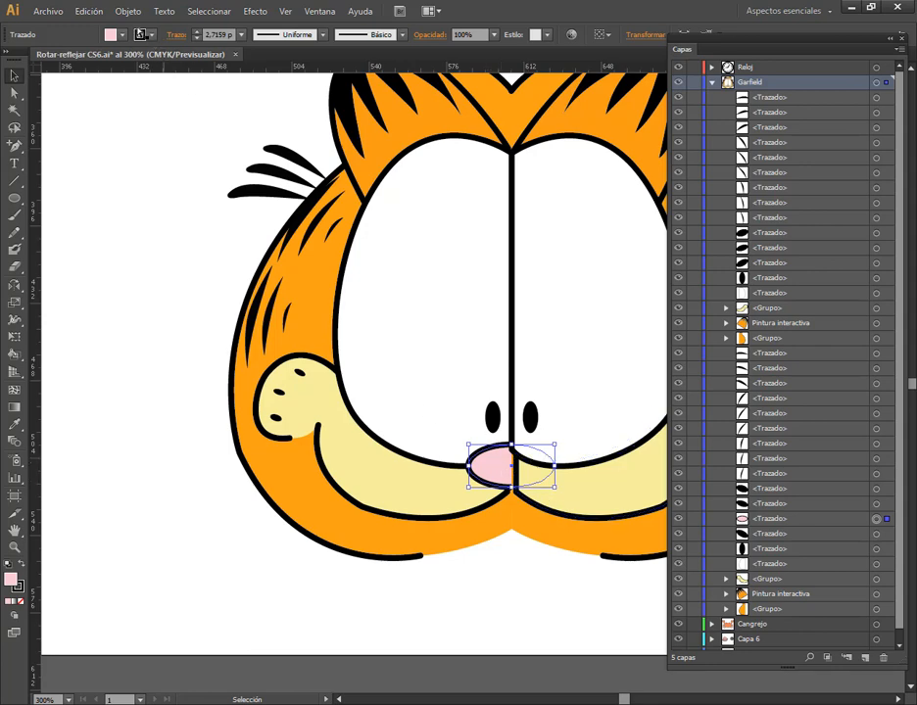
Bring the pink nose to the front of all the other objects in the Garfield layer
left_click(128, 12)
mouse_move(137, 45)
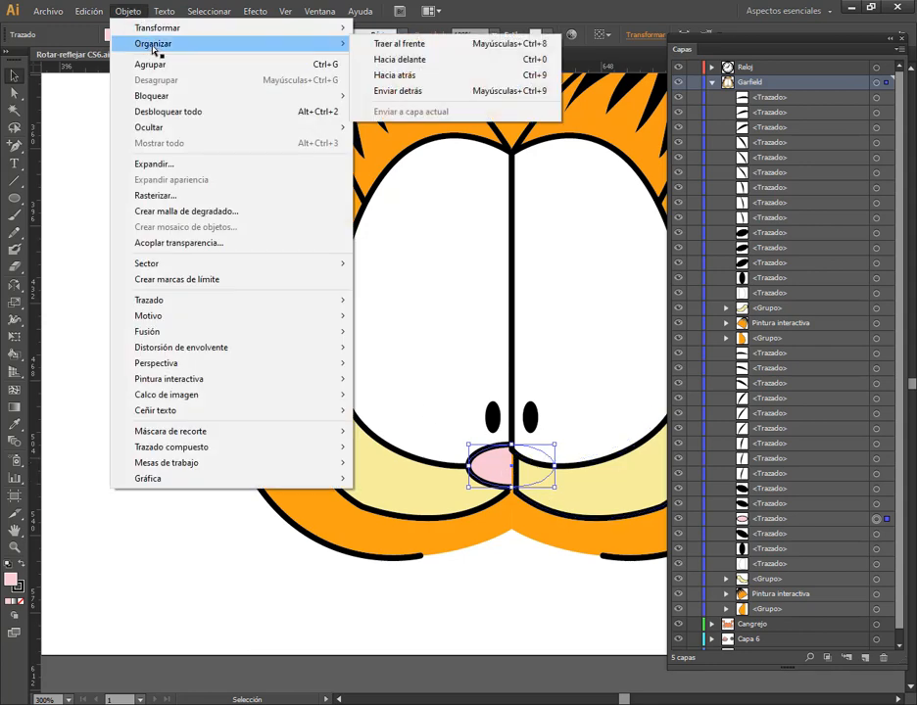
left_click(447, 49)
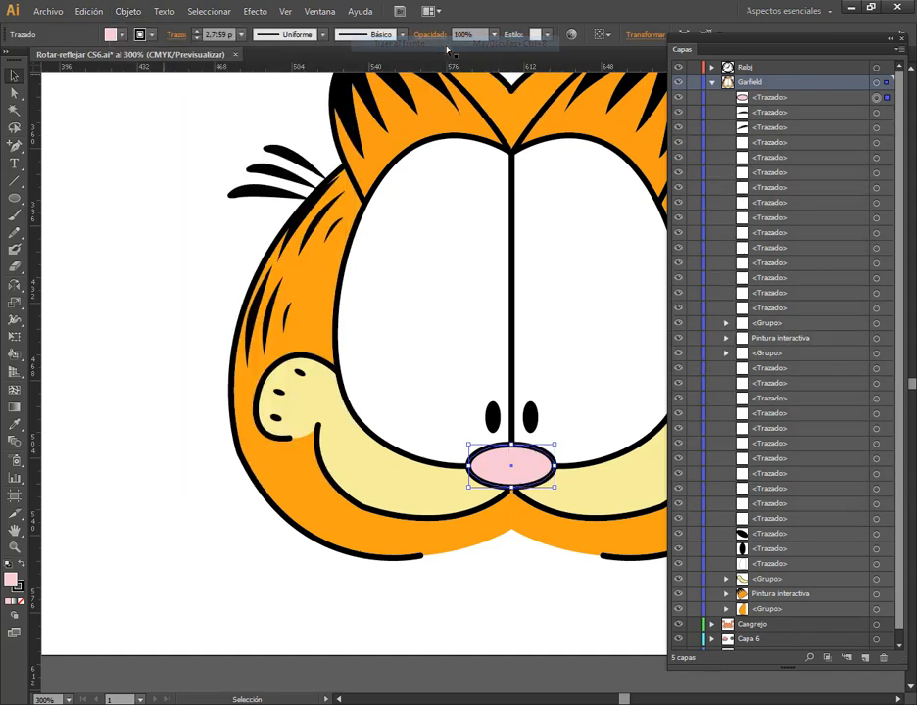
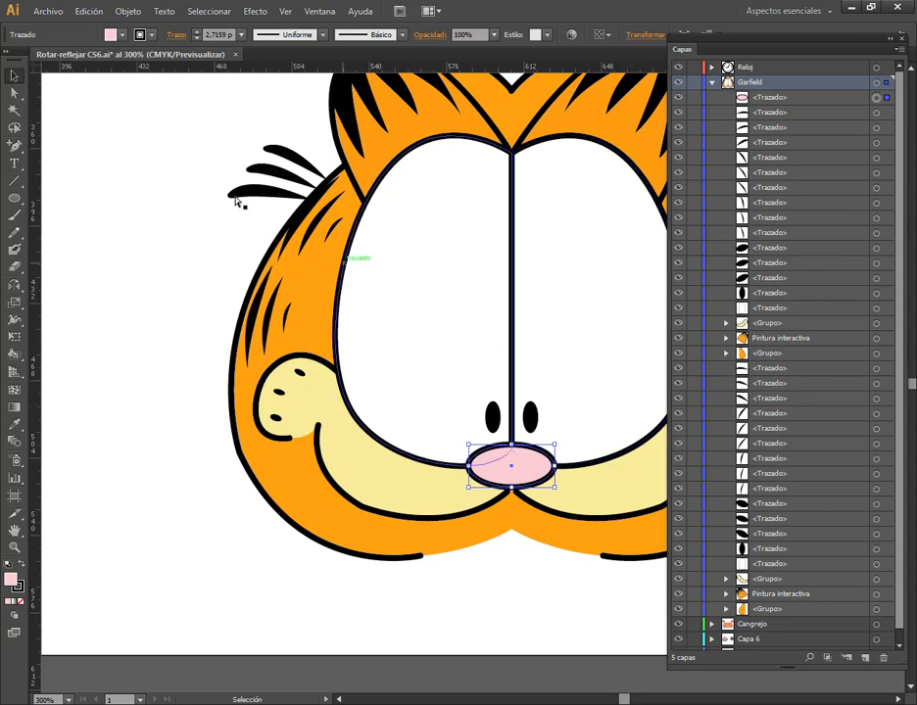
Send the selected pink nose behind all the other objects in the Garfield layer
left_click(127, 11)
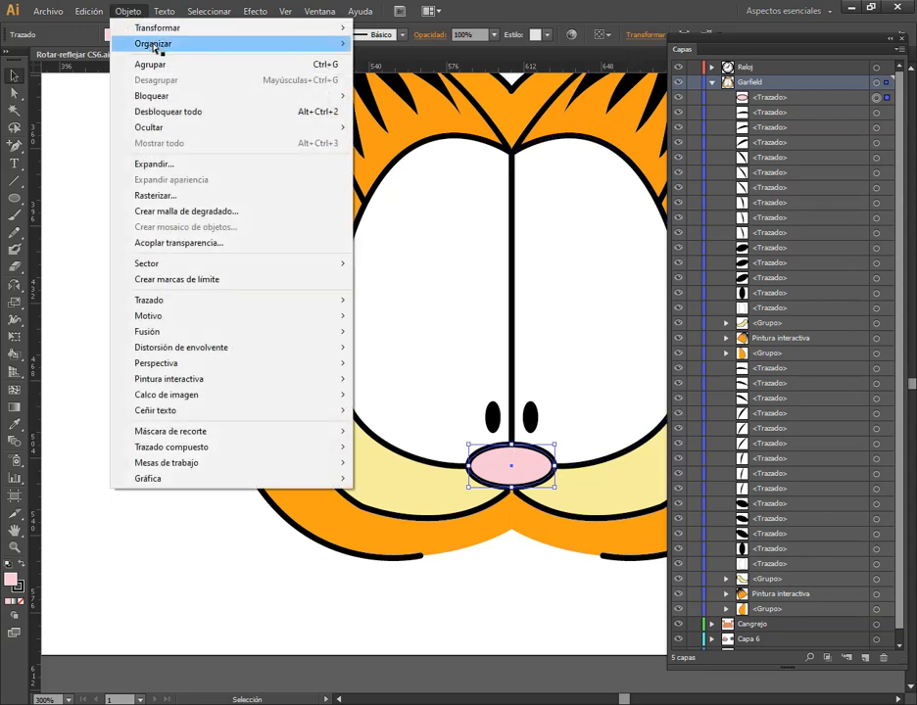
mouse_move(155, 46)
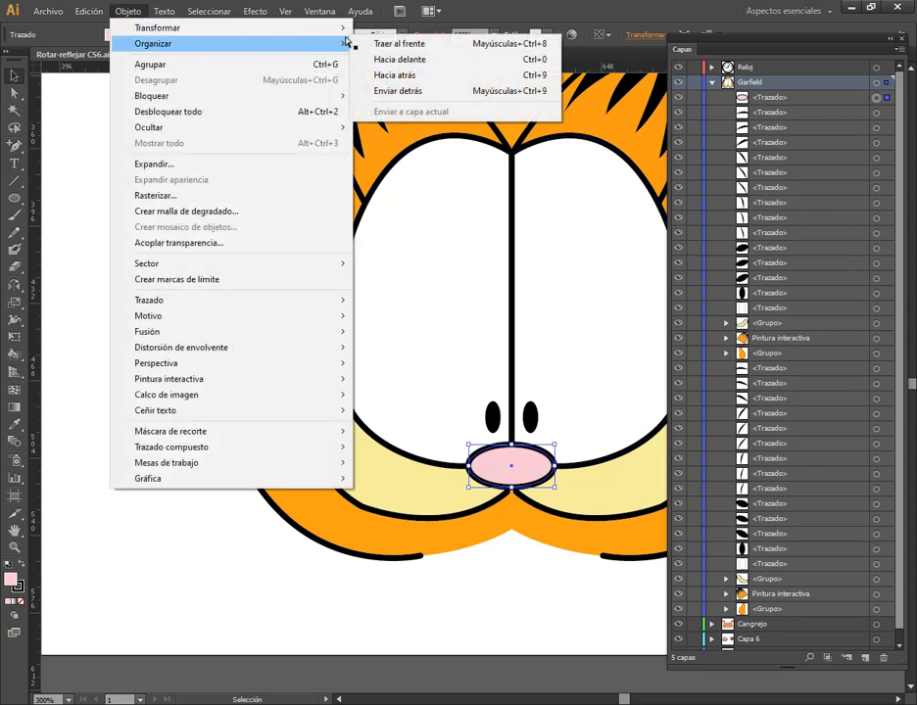
left_click(428, 95)
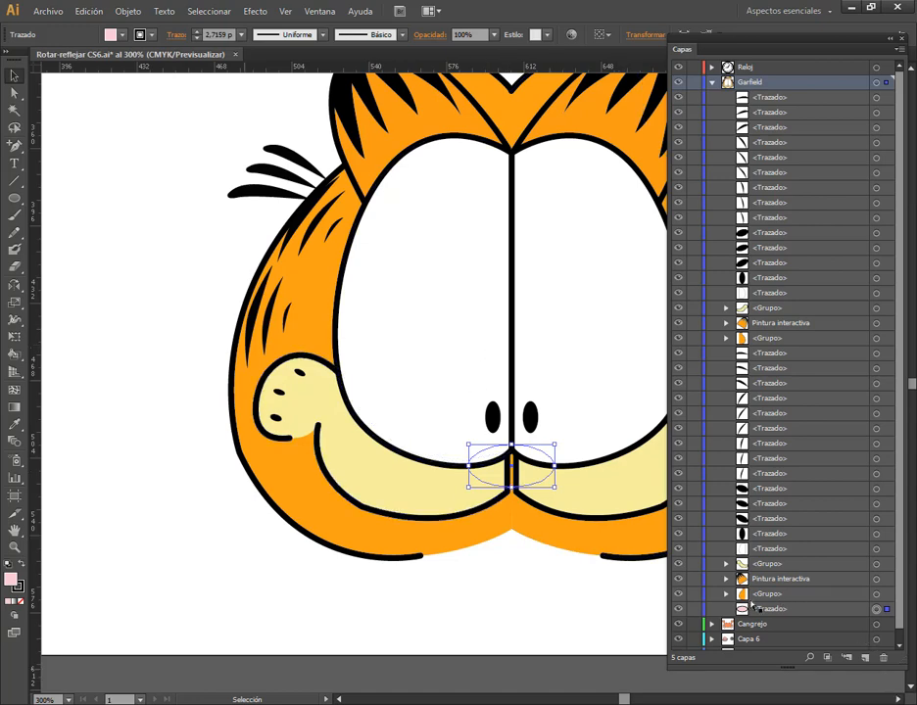
Move the nose path to the top of the Garfield layer's object list
left_click(801, 611)
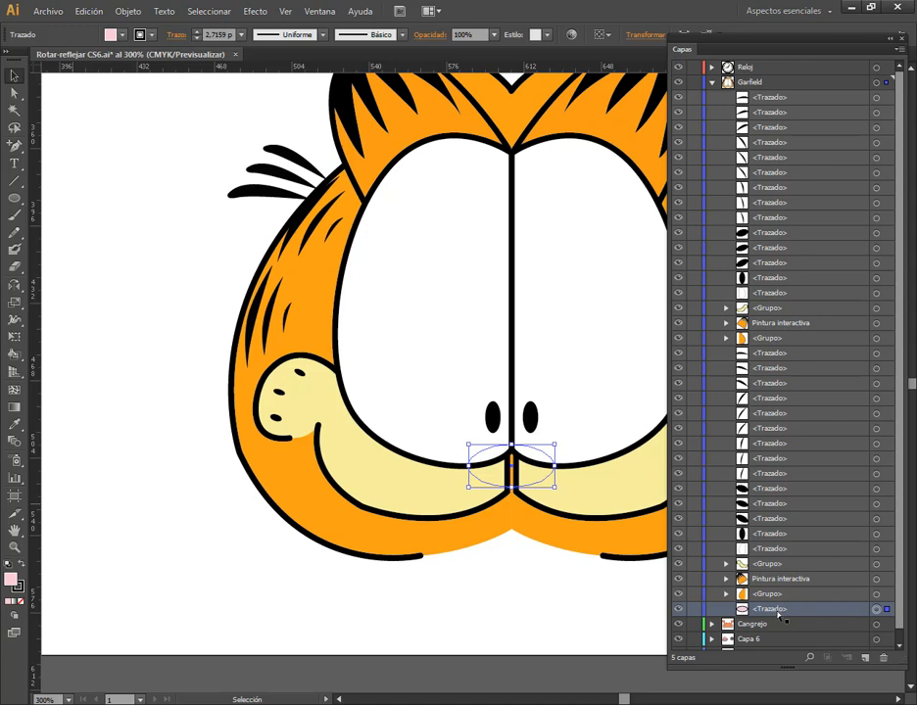
left_click_drag(780, 614, 774, 100)
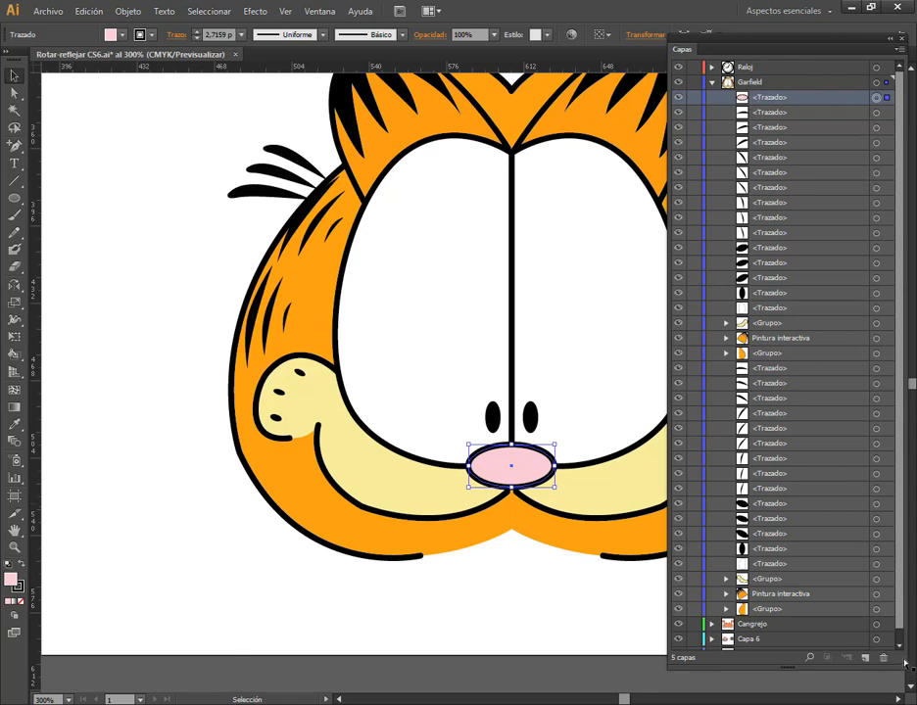
Shrink and reposition the layer list, and switch the active layer between Garfield and Reloj
left_click_drag(905, 663, 892, 368)
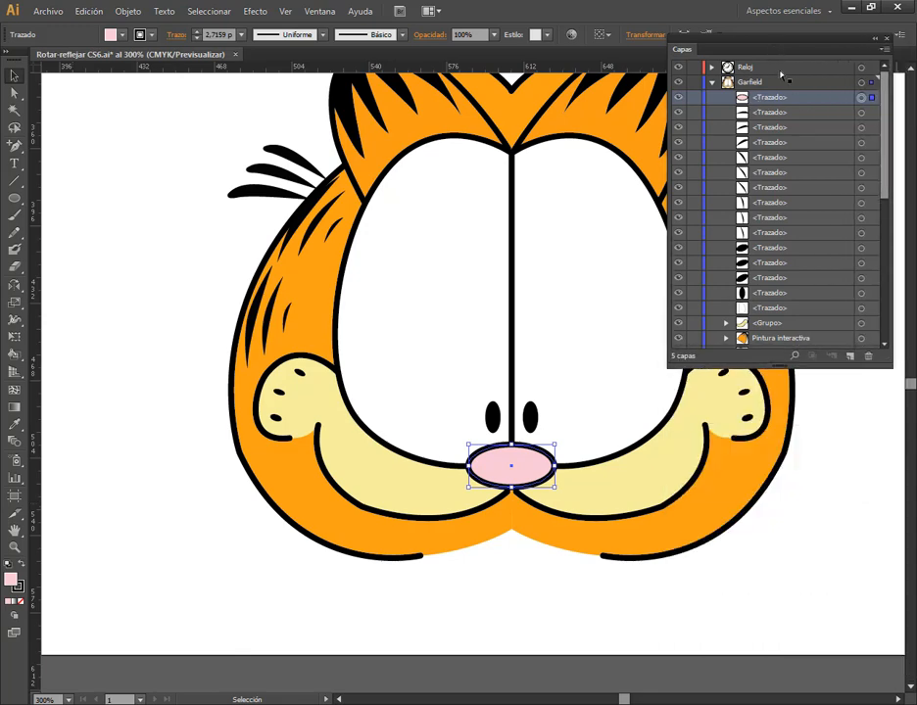
left_click_drag(775, 52, 782, 130)
left_click(754, 160)
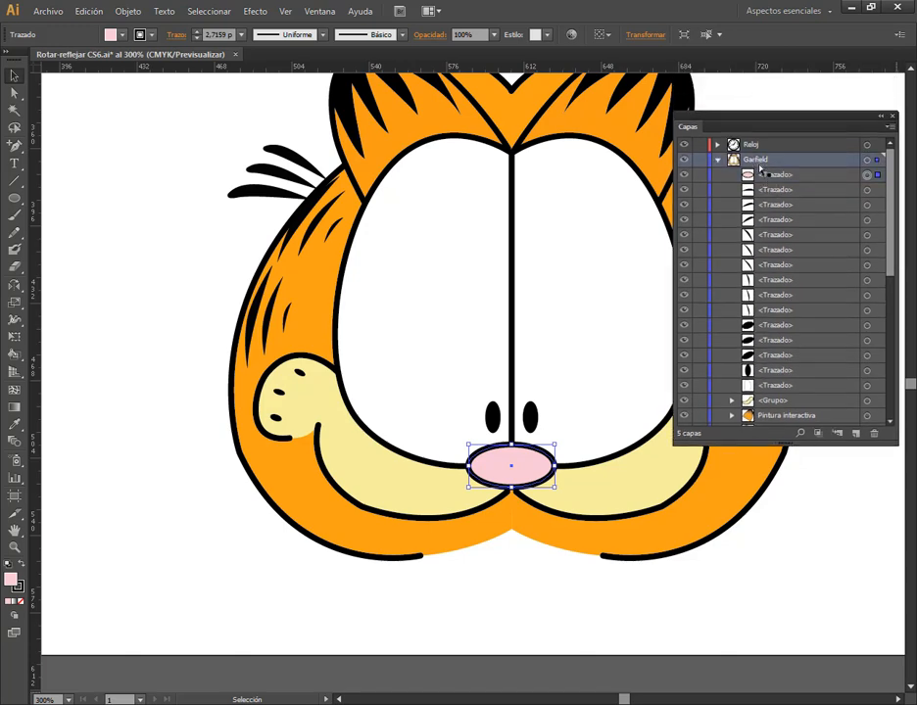
left_click(752, 148)
left_click(760, 163)
left_click(747, 146)
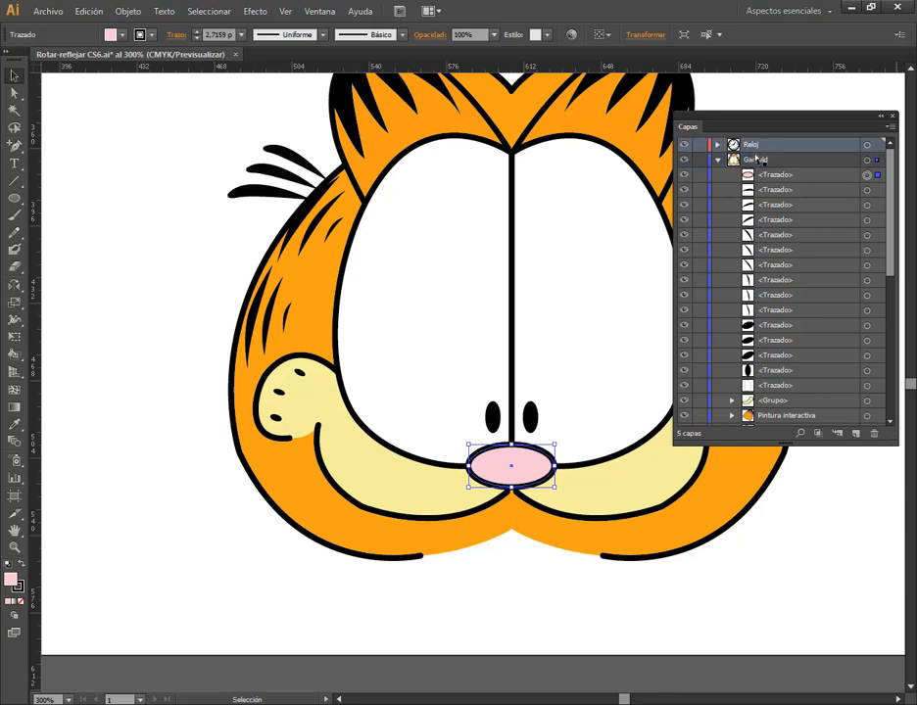
Deselect the nose, make Garfield the active layer and collapse its object list
left_click(166, 220)
scroll(355, 333, "down", 2)
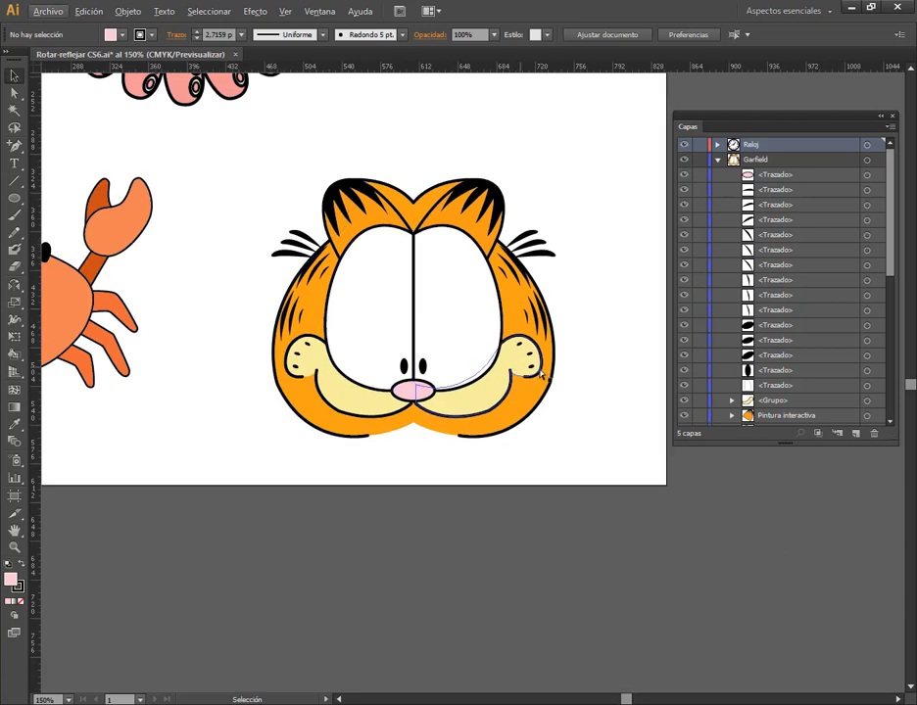
left_click(761, 162)
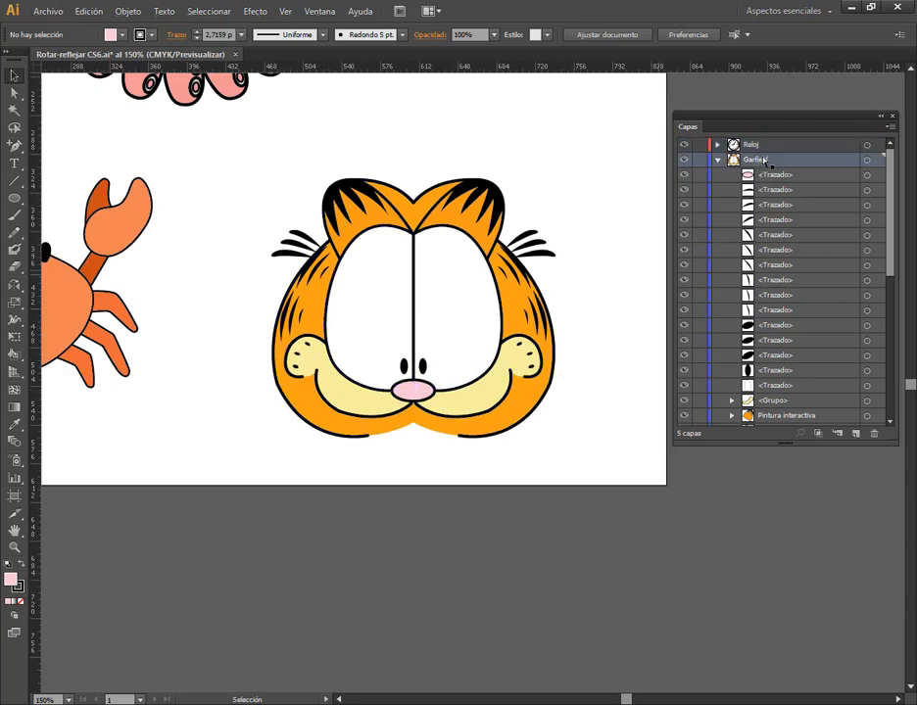
left_click_drag(213, 422, 365, 512)
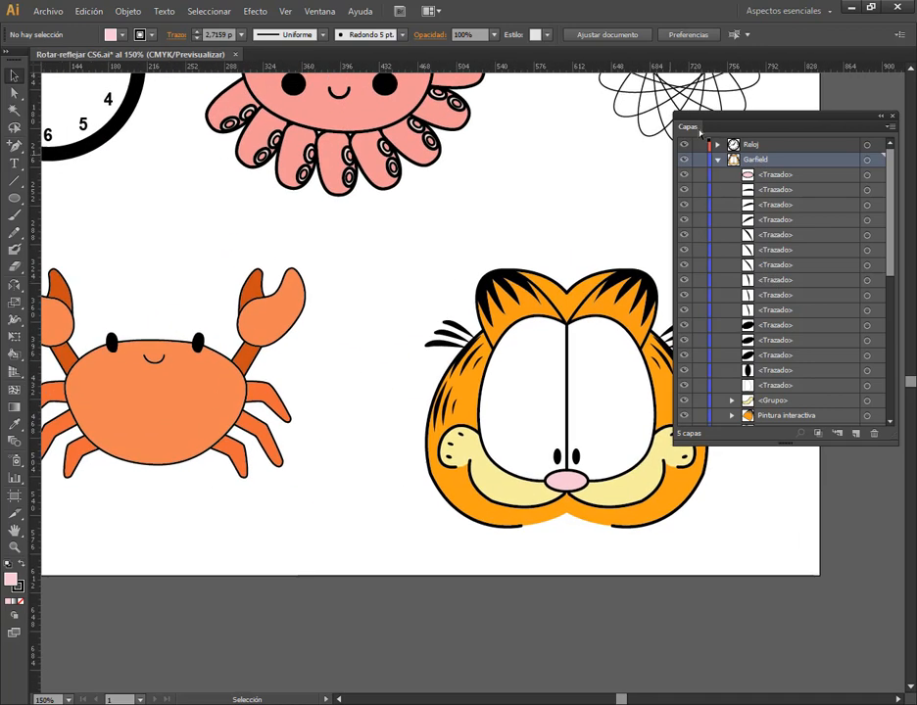
left_click(718, 159)
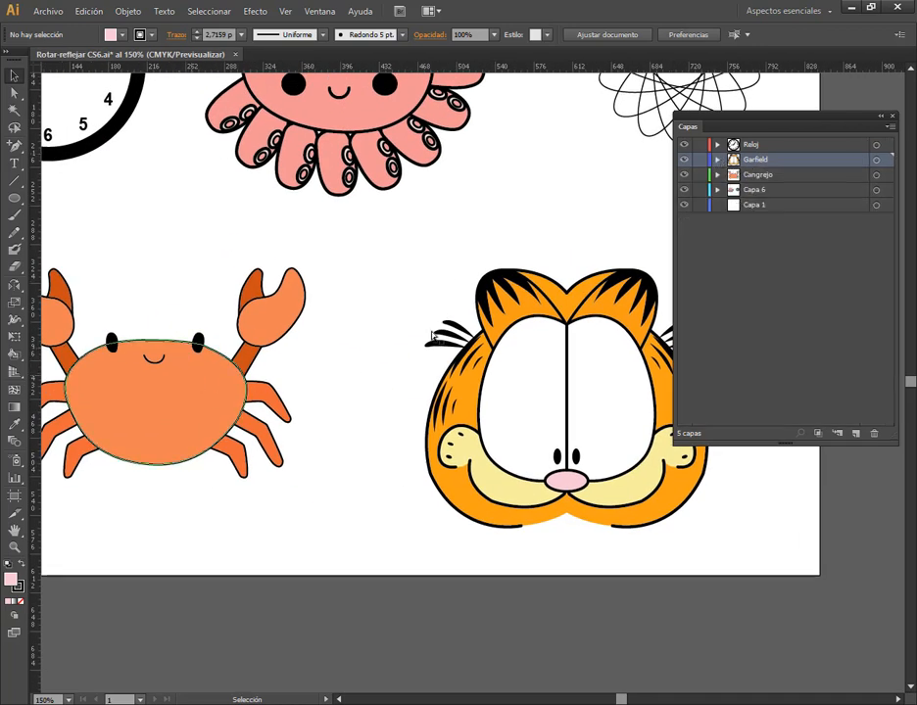
Select the crab's body to examine the objects in the Cangrejo layer, and collapse the layer and deselect the body
left_click(152, 404)
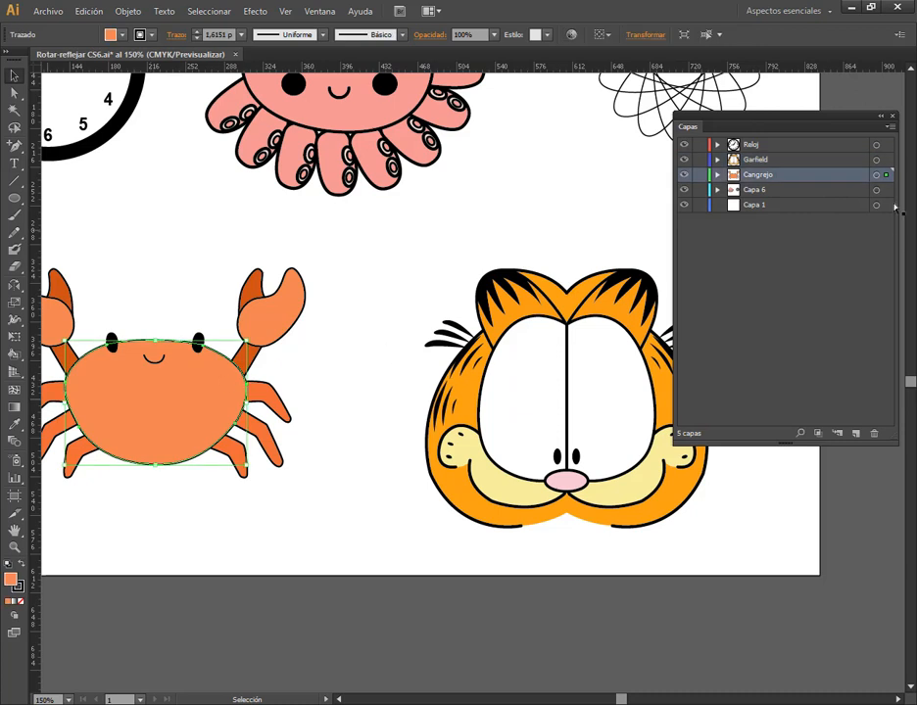
left_click(719, 174)
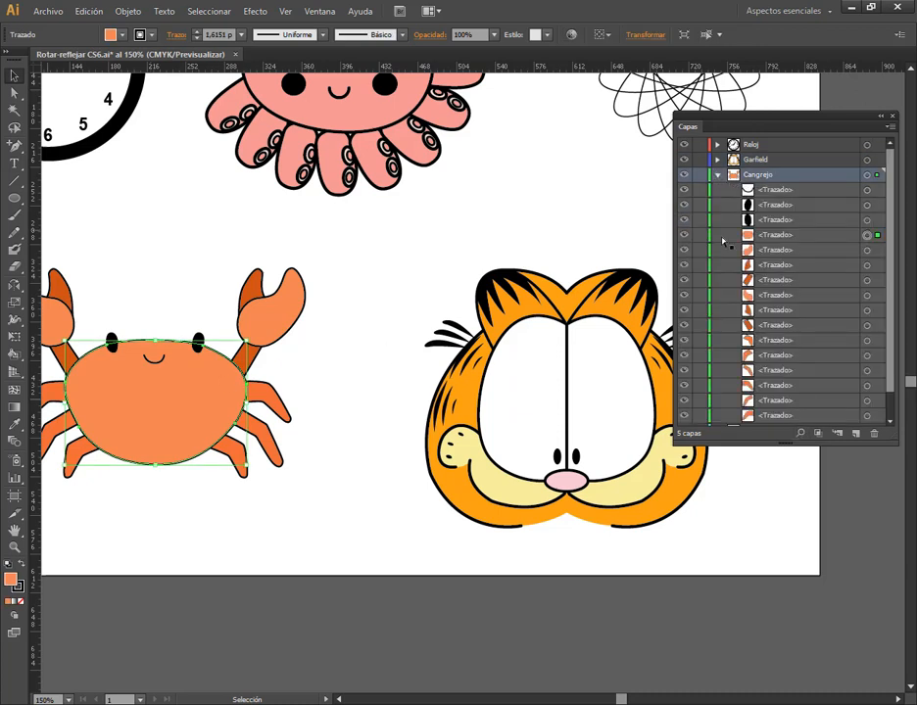
left_click(717, 175)
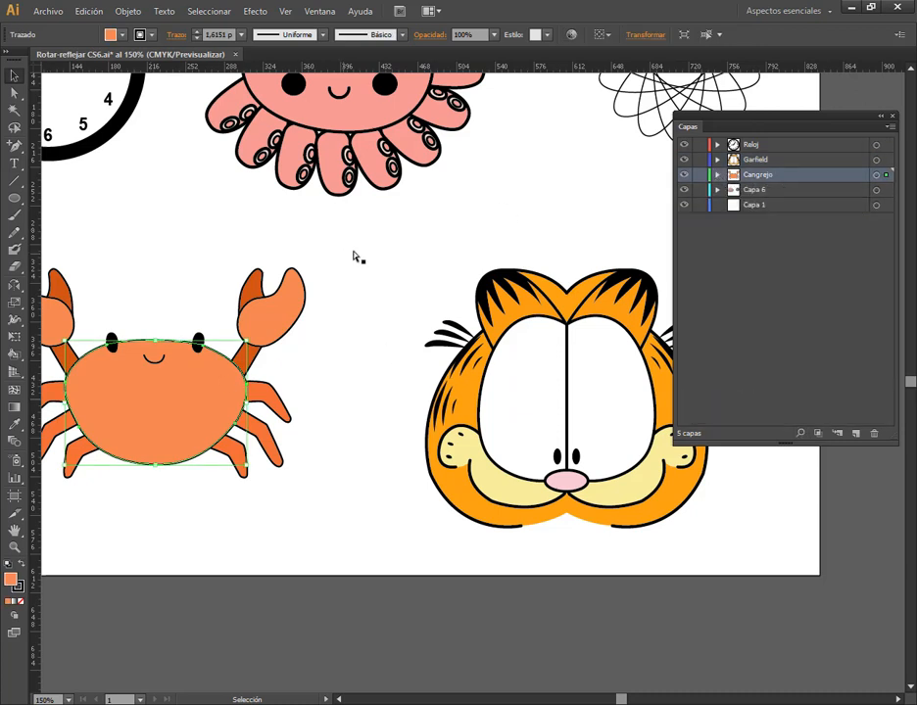
left_click(360, 336)
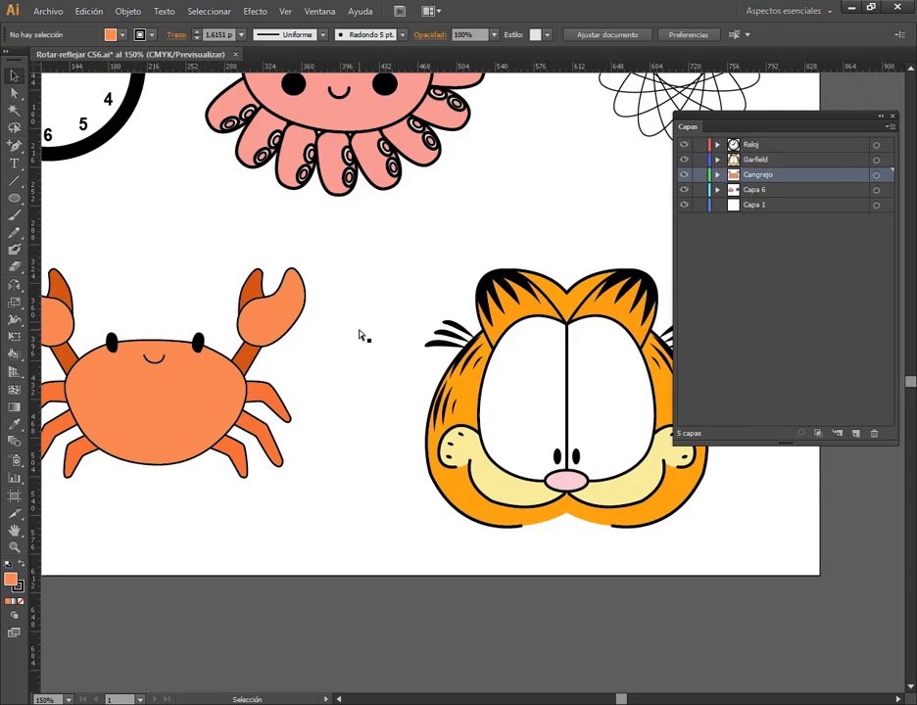
scroll(378, 367, "down", 2)
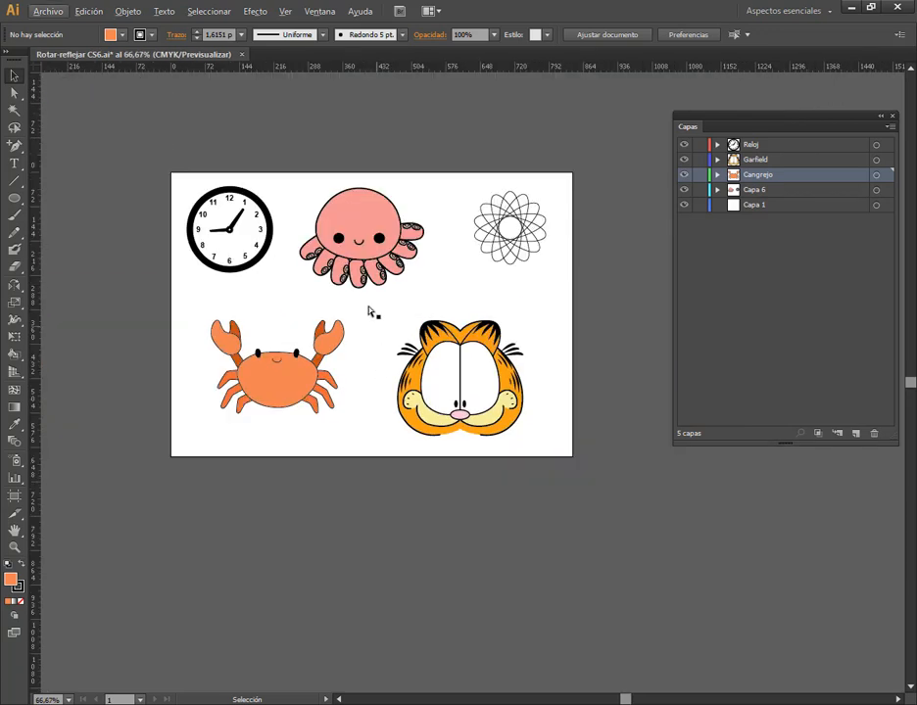
left_click_drag(370, 310, 399, 378)
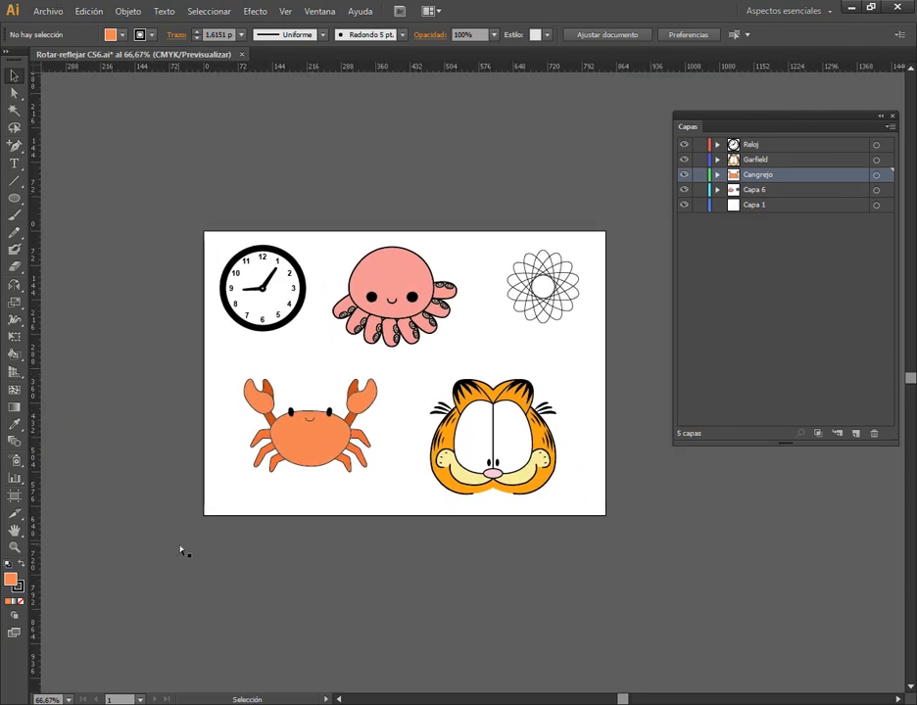
Switch to the Google Meet call to check its chat messages and return to Illustrator
left_click(139, 650)
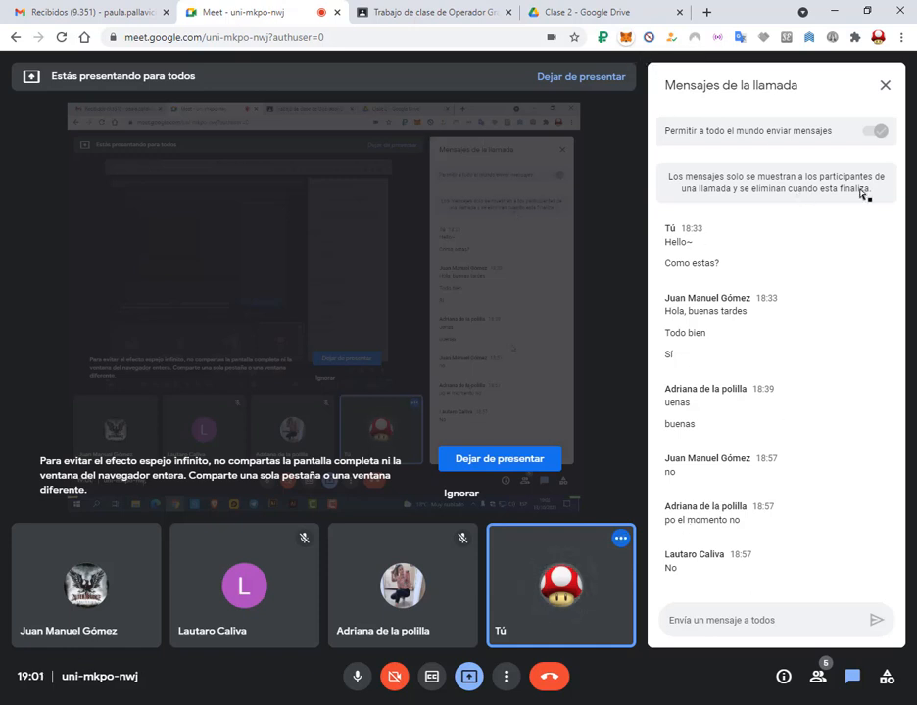
left_click(833, 10)
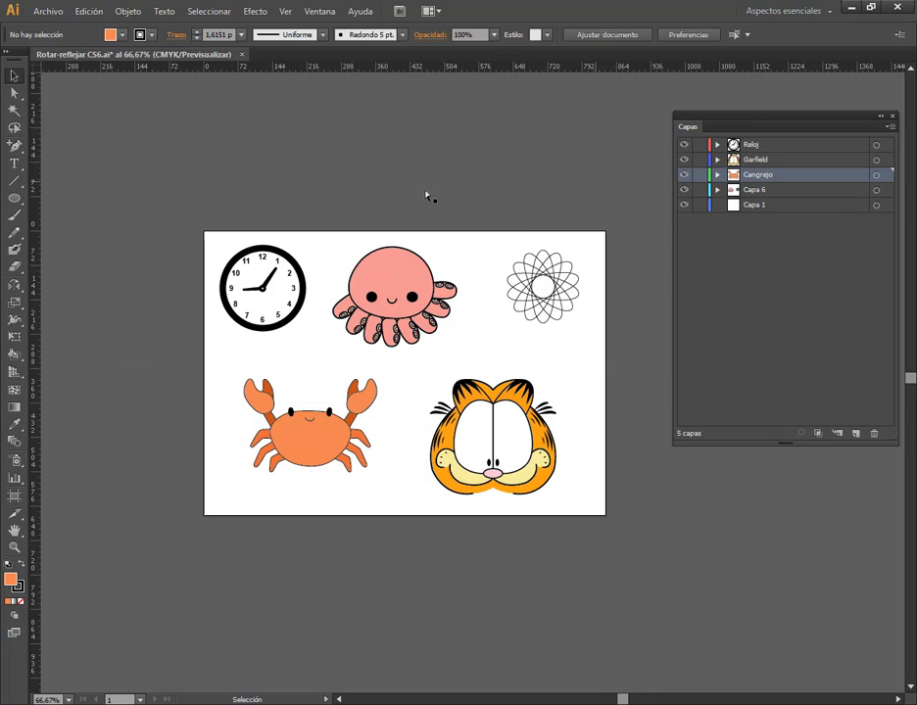
Close Rotar-reflejar CS6.ai without saving and open the recent file Rotar-reflejar2021.ai in the newer Illustrator version
left_click(242, 55)
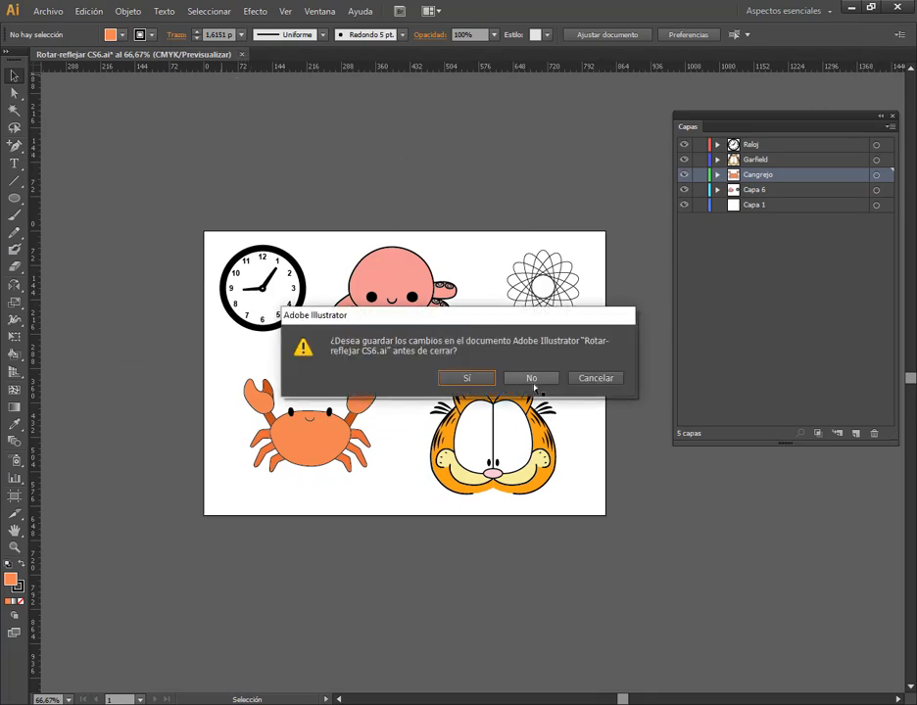
left_click(535, 381)
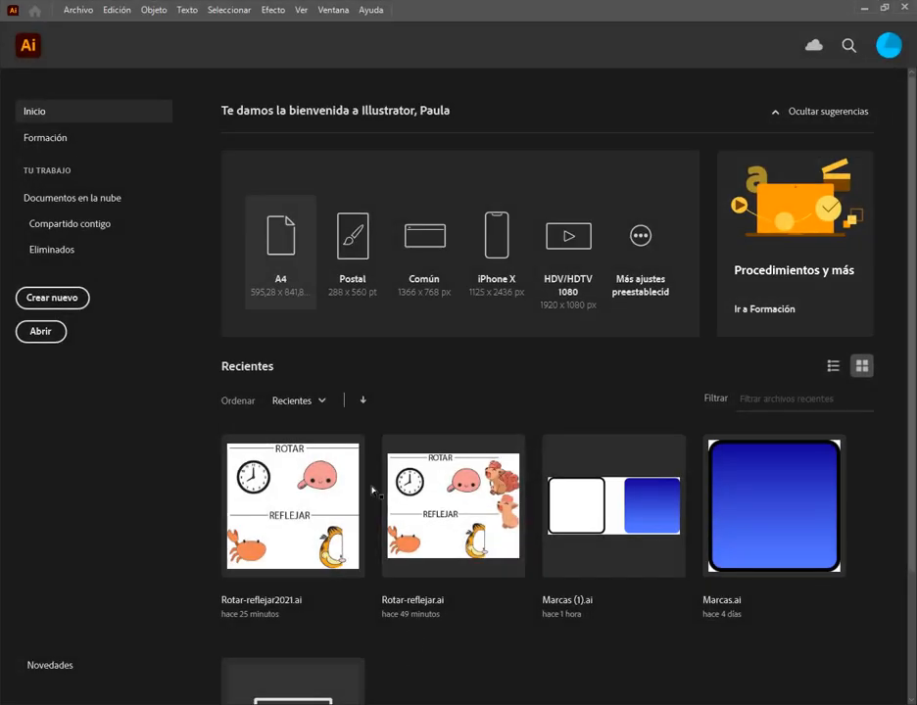
left_click(326, 521)
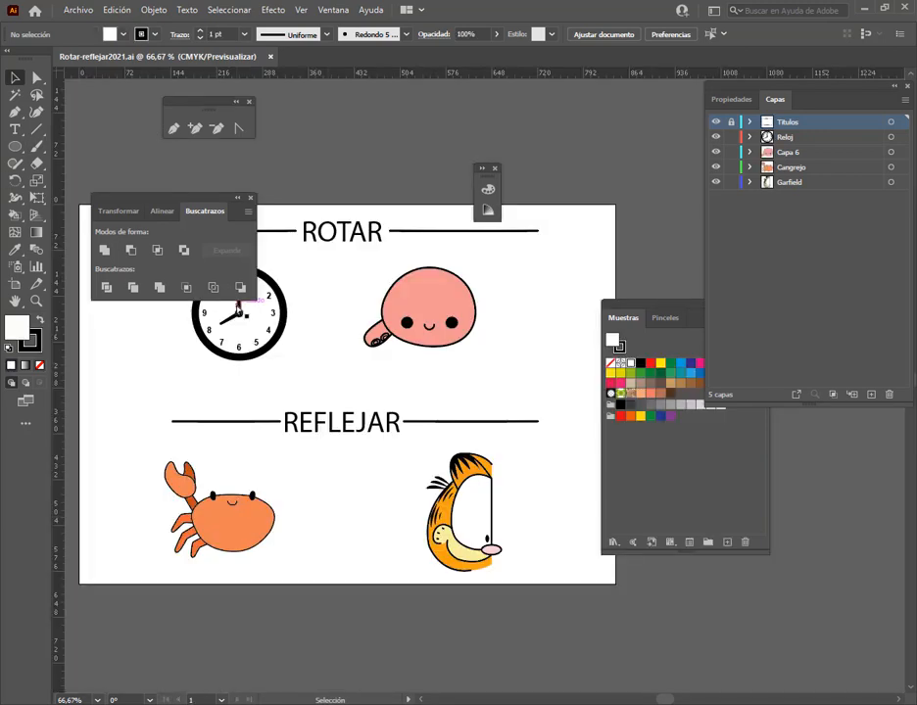
Close the floating Pathfinder, Swatches, colour and pen tool panels, and set the toolbar to a single column
left_click(250, 200)
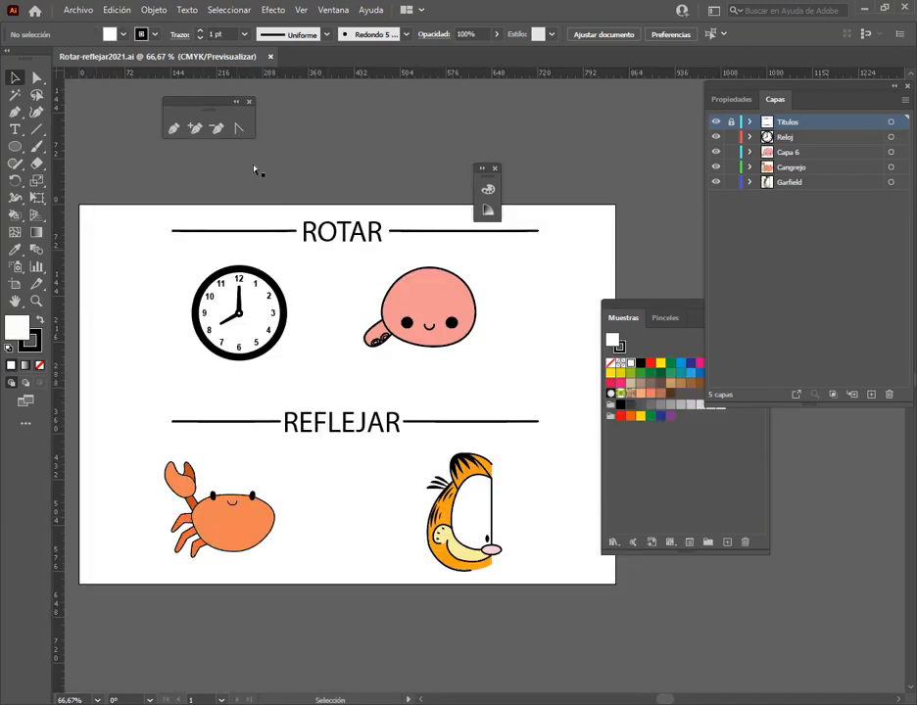
left_click_drag(684, 310, 567, 282)
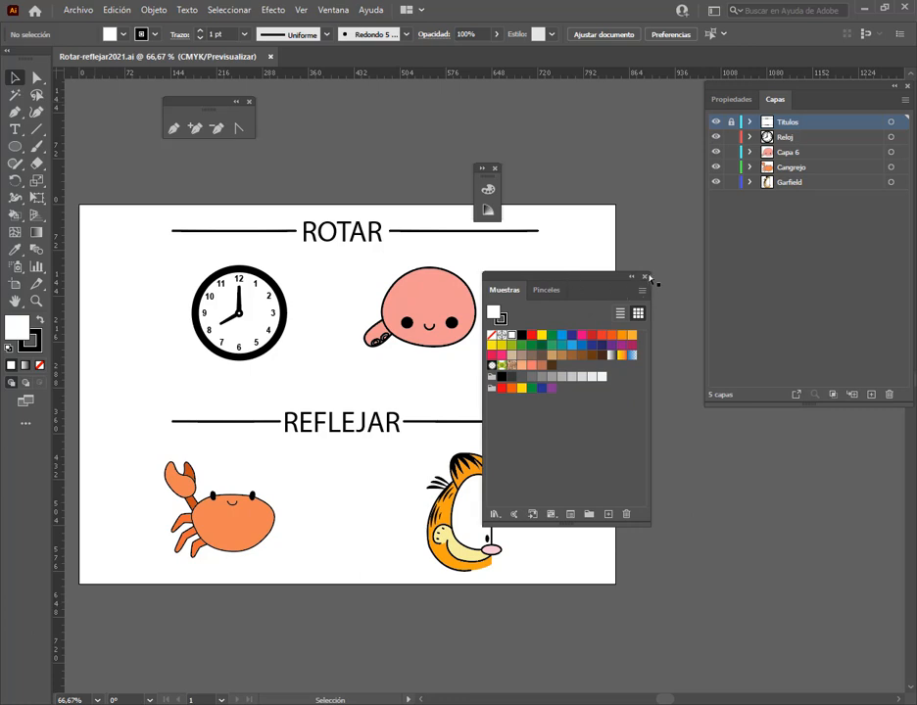
left_click(644, 276)
left_click(495, 168)
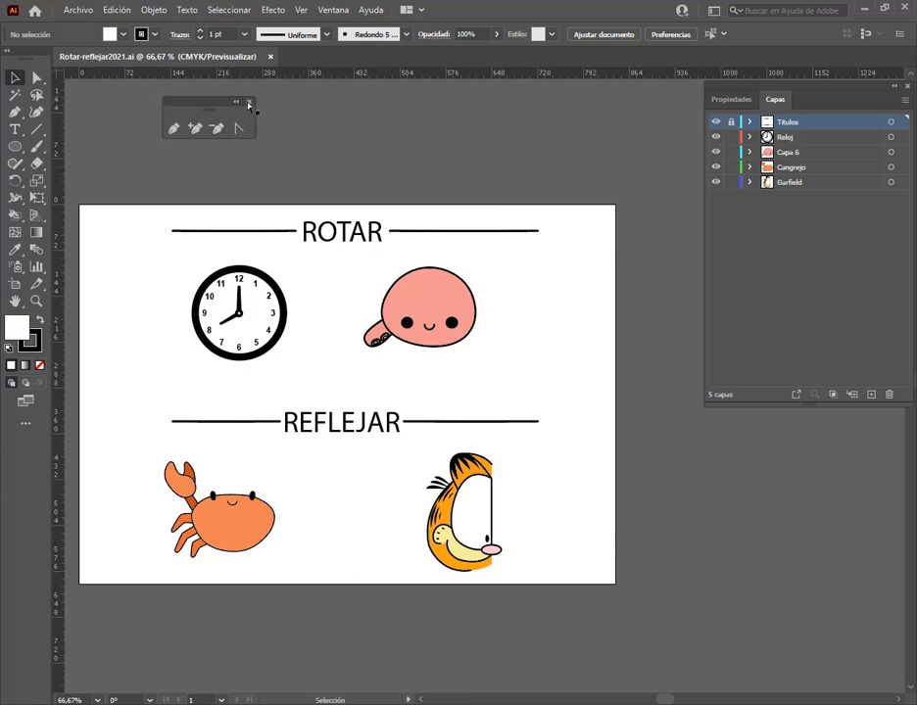
left_click(250, 103)
left_click(7, 53)
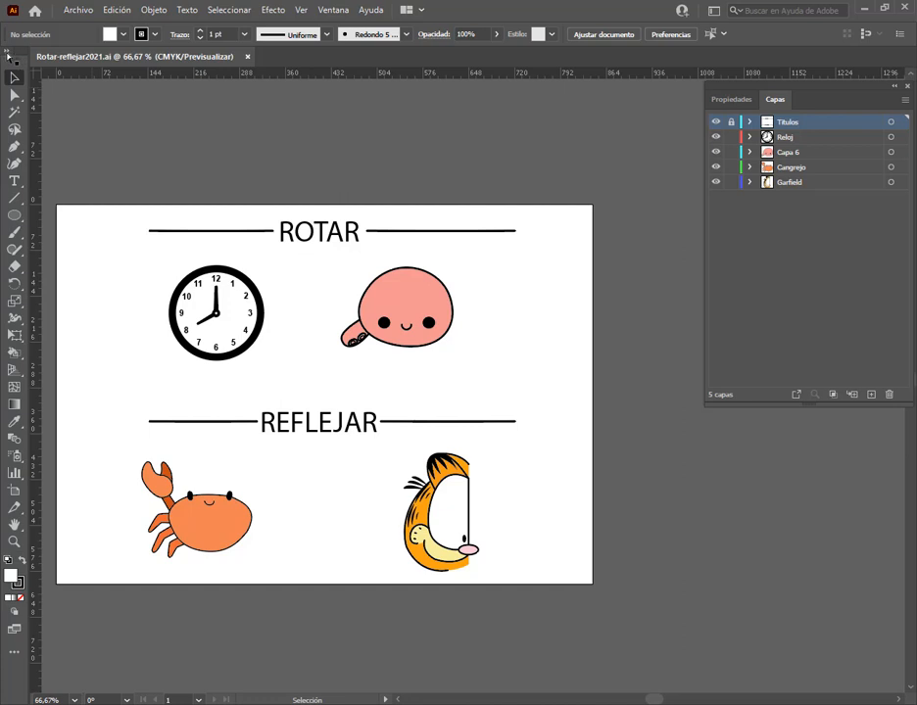
left_click(8, 54)
left_click(8, 55)
Make Reloj the active layer and select the clock's minute hand
left_click(786, 137)
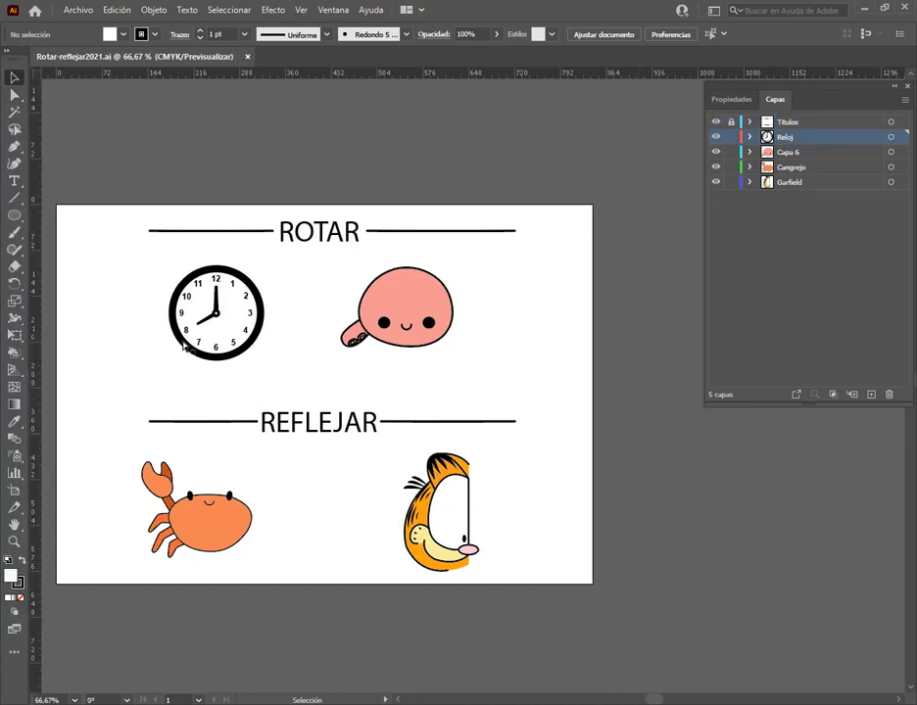
scroll(171, 321, "up", 3)
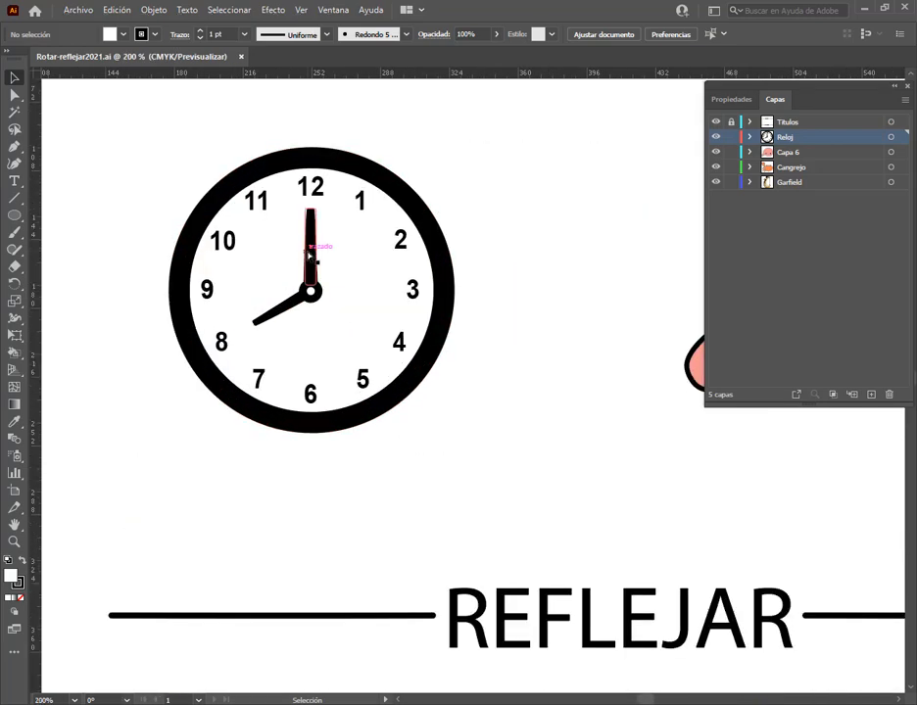
left_click(311, 245)
scroll(310, 245, "up", 2)
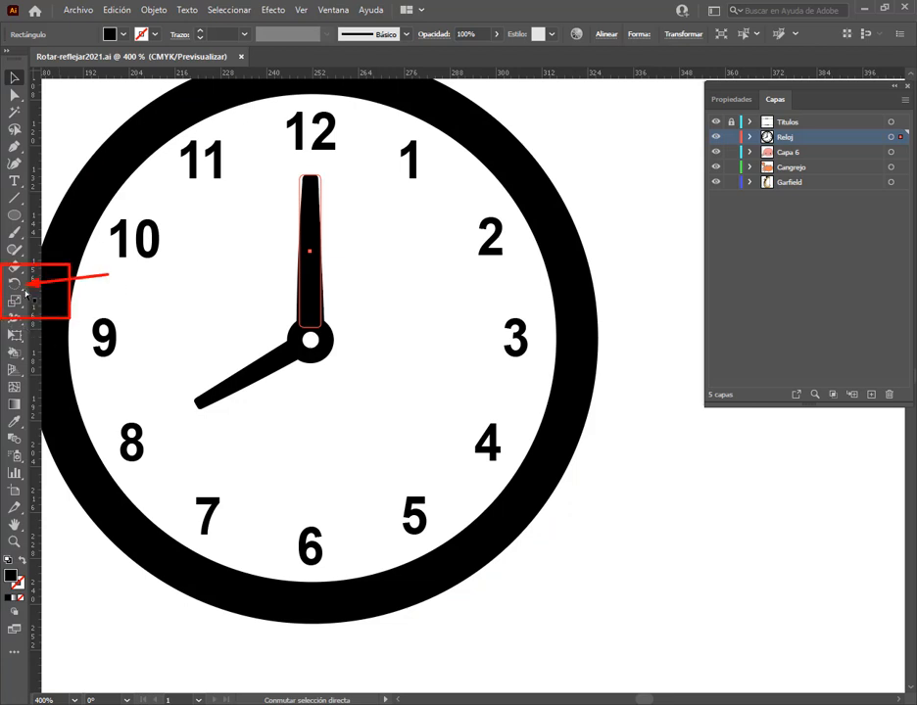
Try rotating the minute hand clockwise around the clock's centre with the Rotate tool, and undo the rotation
left_click(21, 290)
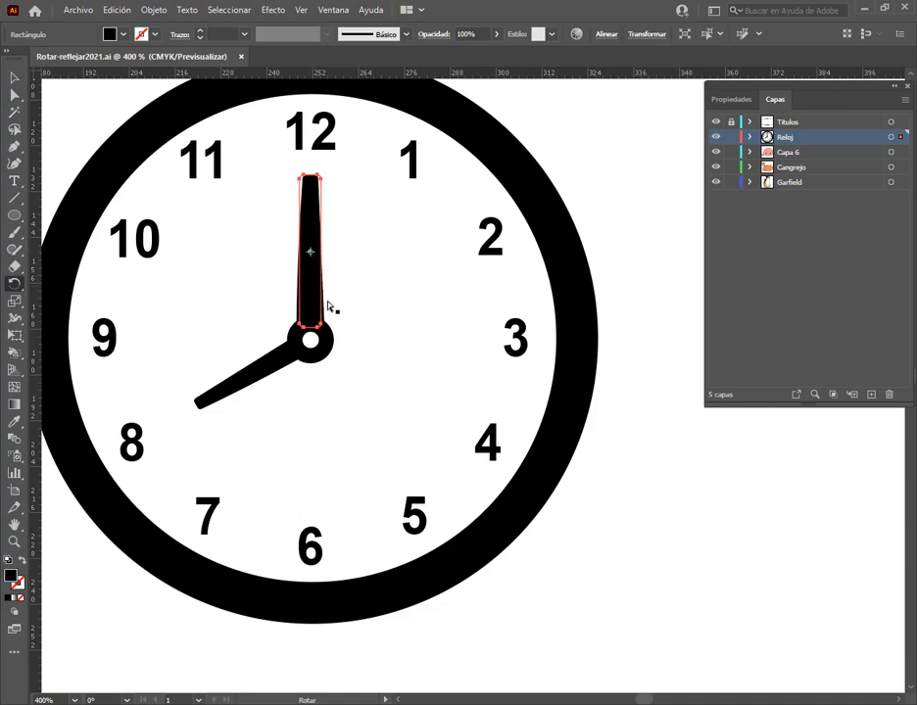
left_click(15, 79)
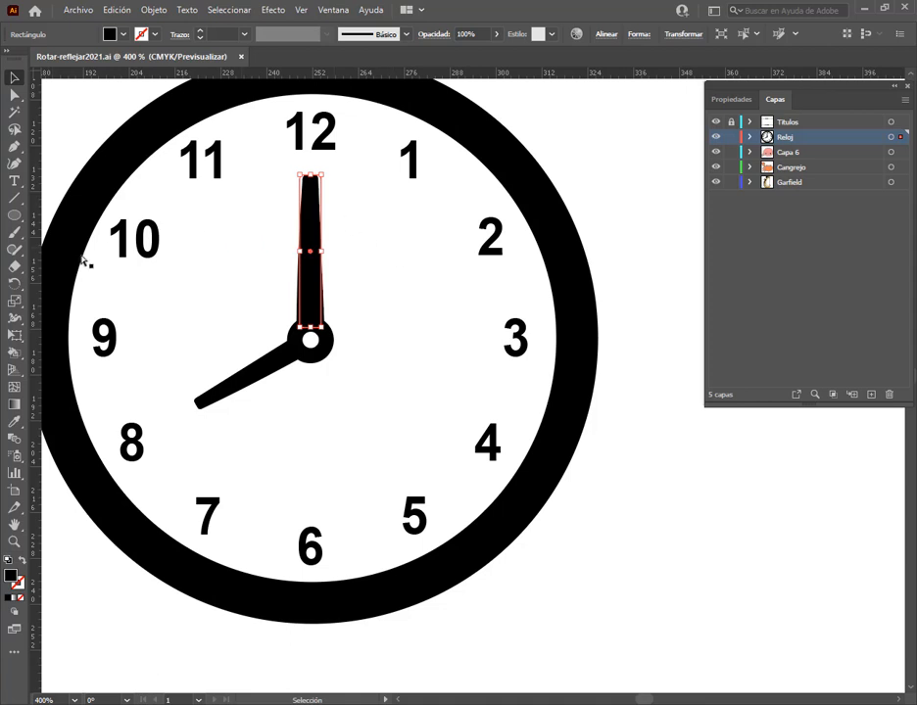
left_click(15, 283)
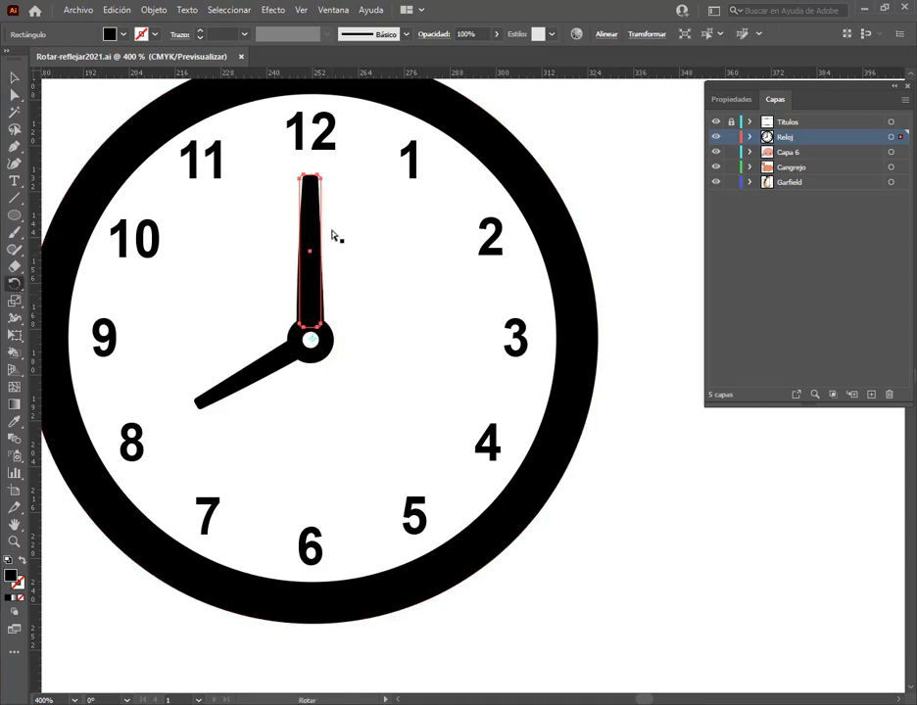
left_click_drag(331, 196, 429, 286)
key("ctrl+z")
left_click(12, 76)
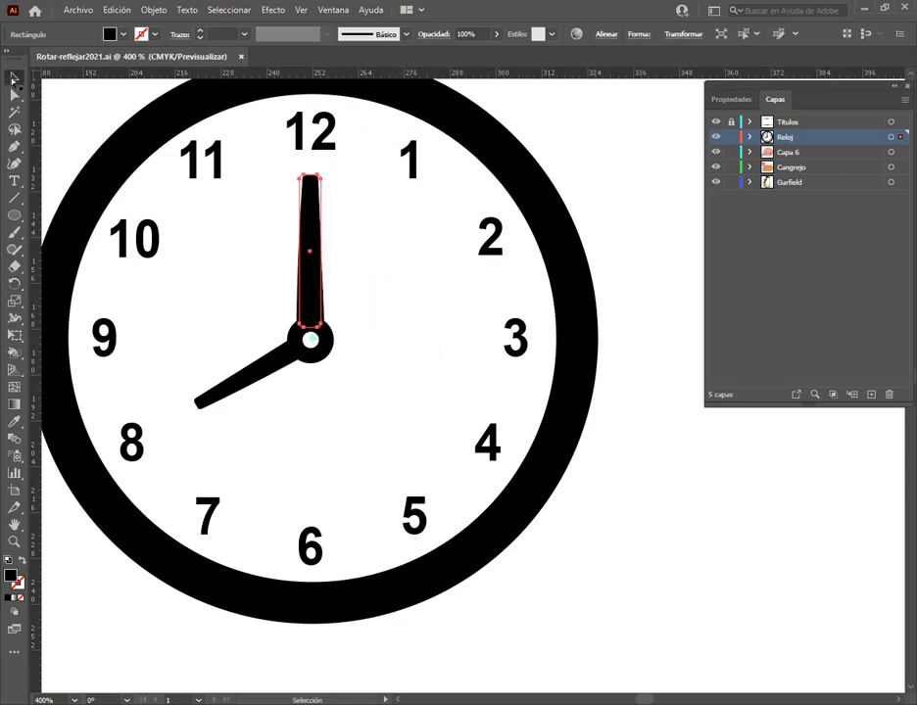
Expand the appearance of the clock's minute hand
left_click(153, 10)
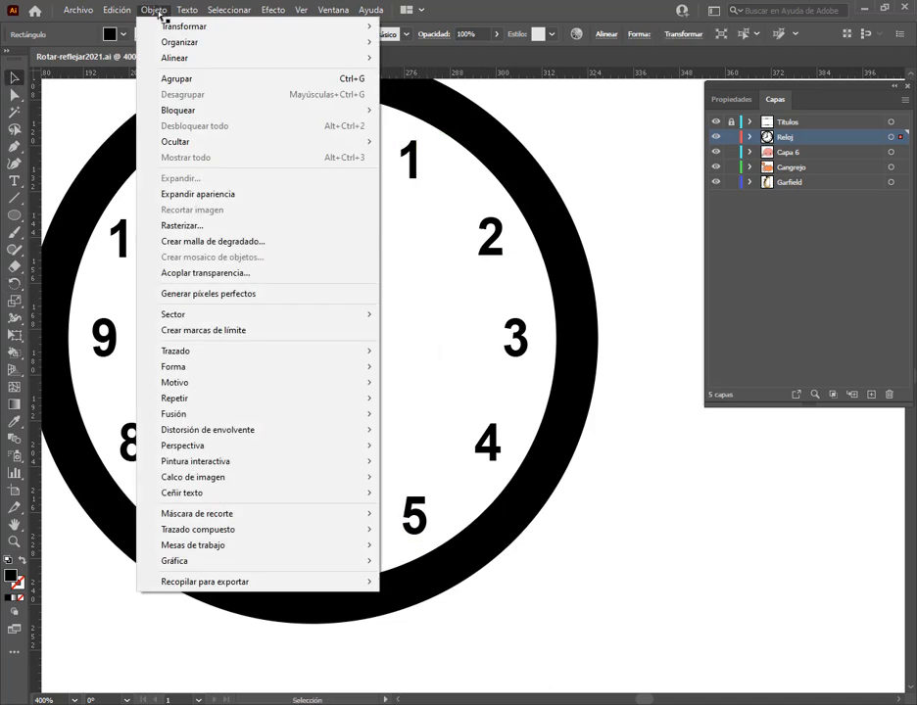
left_click(188, 195)
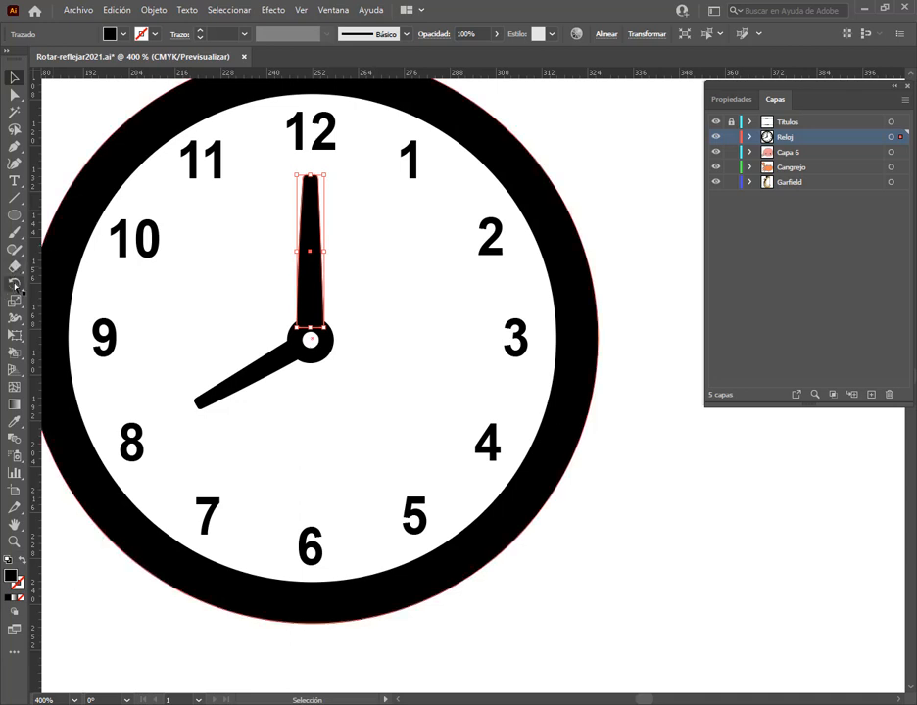
Try rotating the minute hand clockwise around the clock's centre, freehand and through the Rotate options, discarding both rotations
key("r")
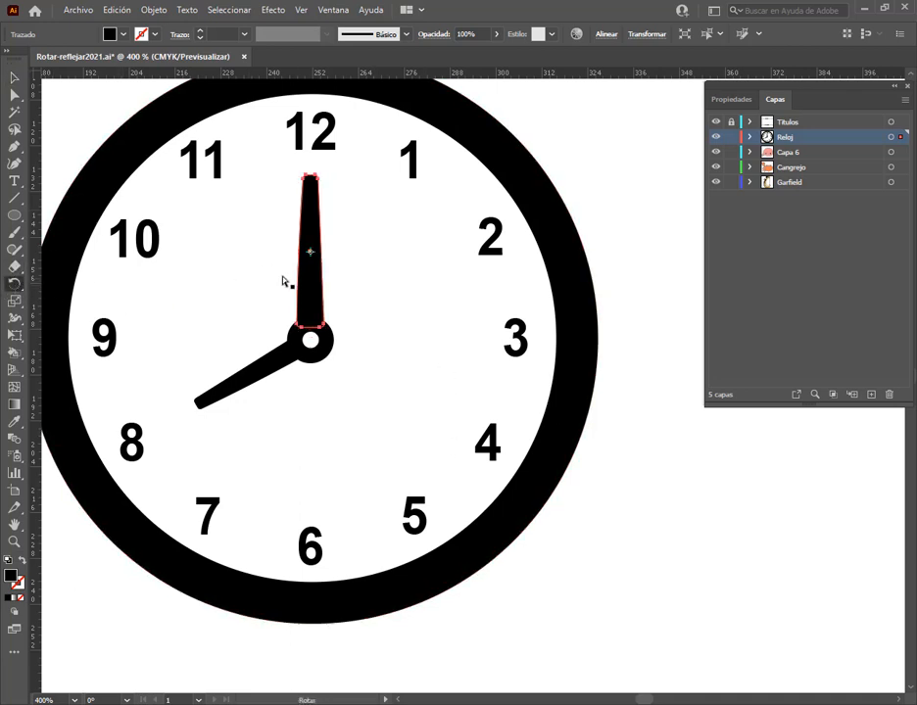
left_click(310, 340)
left_click_drag(310, 215, 385, 237)
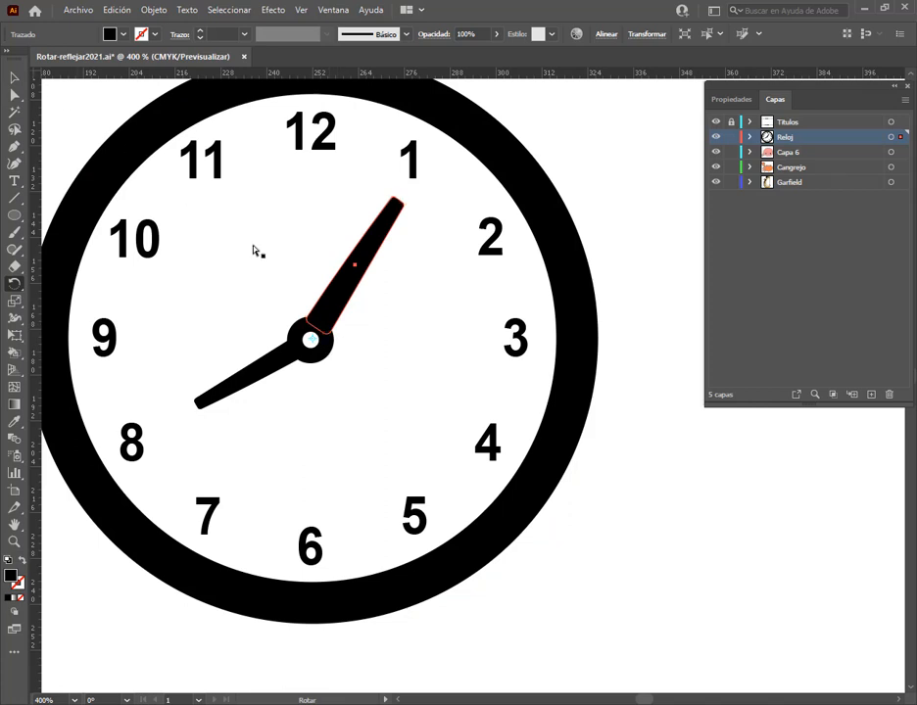
key("ctrl+z")
left_click(311, 340, "alt")
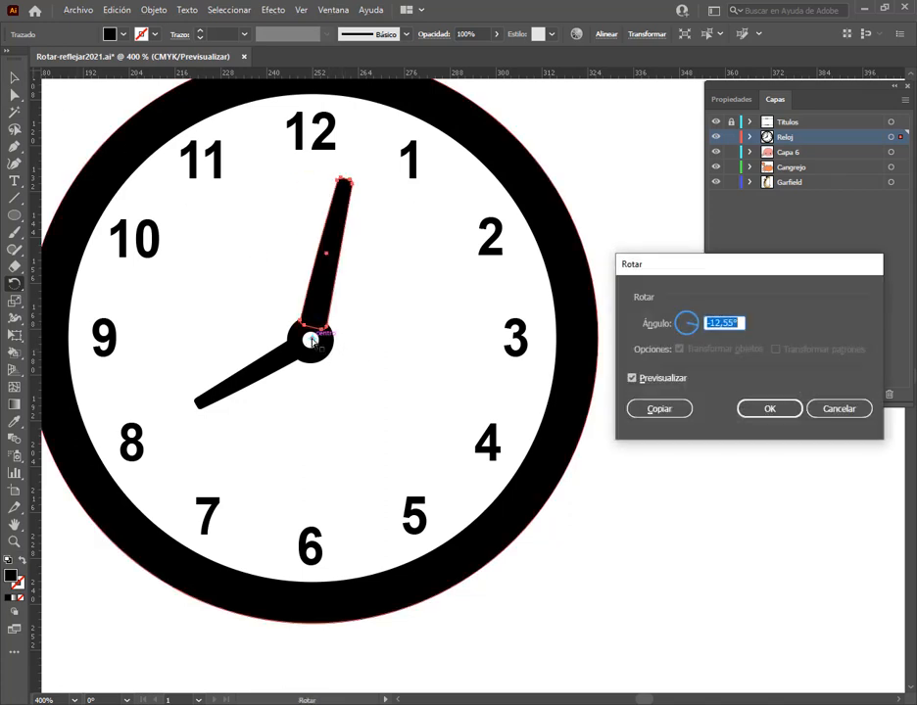
left_click_drag(722, 273, 619, 148)
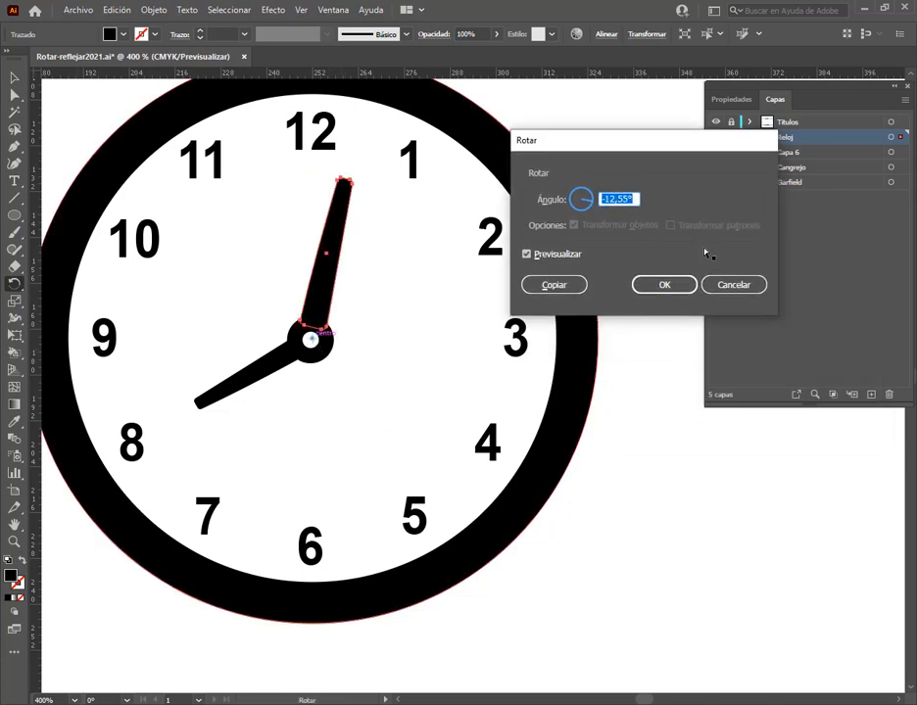
left_click(759, 285)
left_click(13, 77)
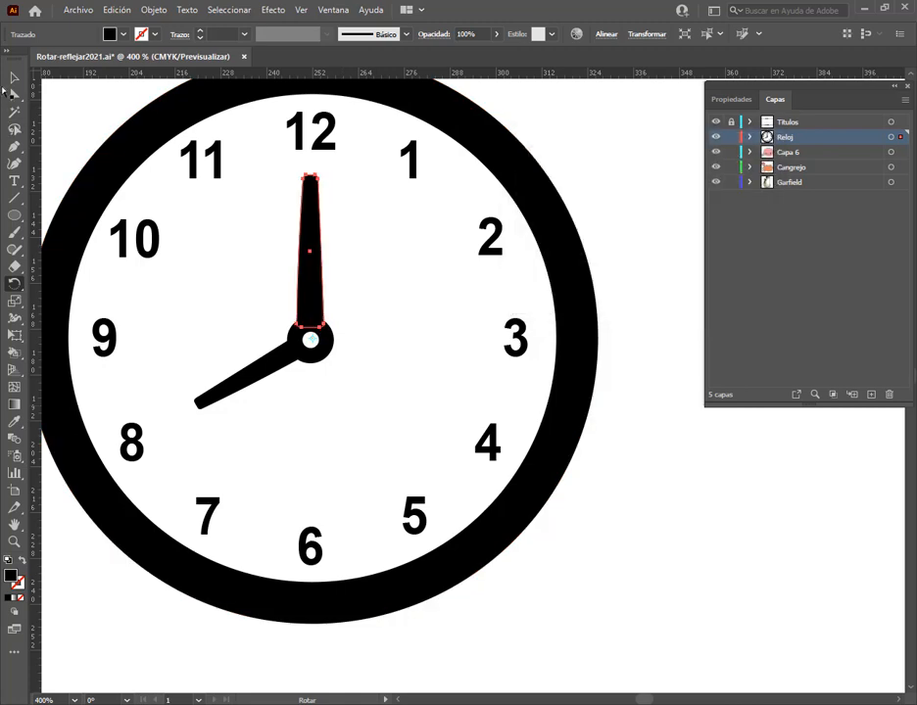
Deselect the minute hand and close Rotar-reflejar2021.ai without saving
left_click(629, 177)
scroll(608, 381, "down", 3)
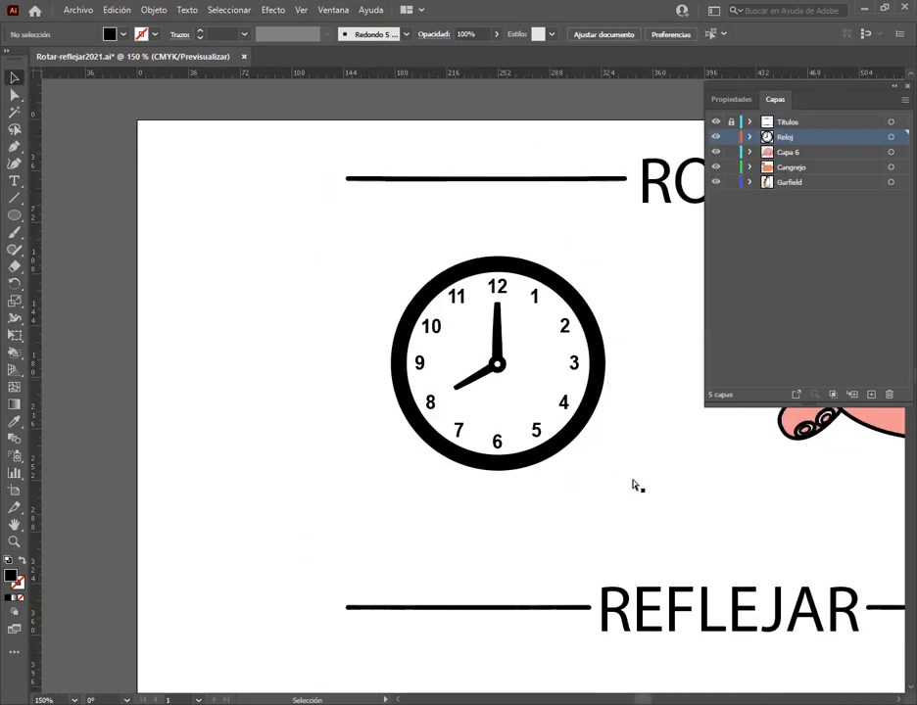
left_click_drag(722, 495, 454, 395)
scroll(446, 385, "down", 2)
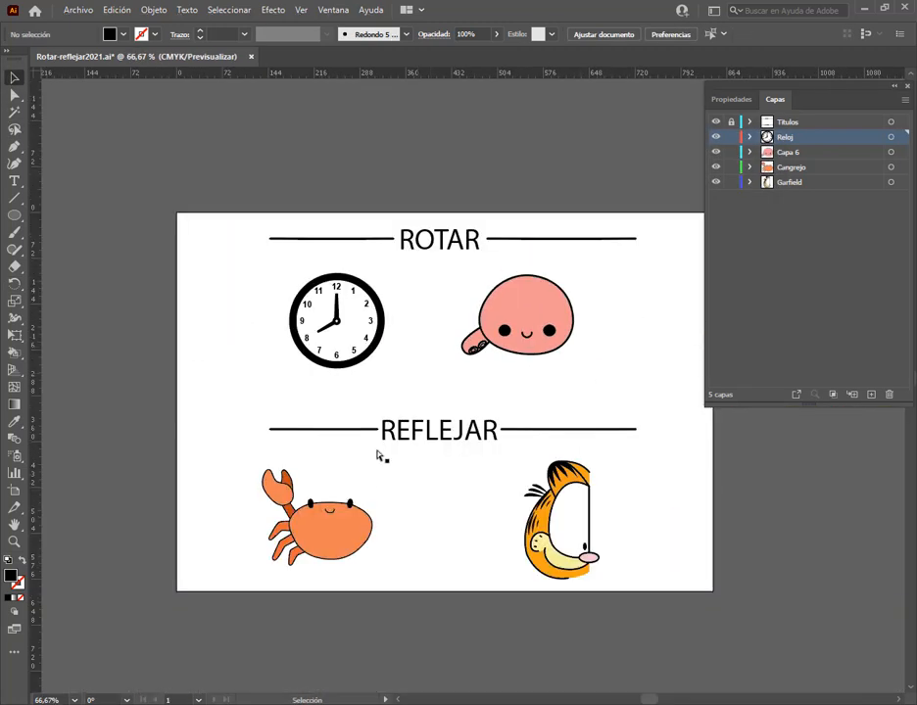
left_click(250, 57)
left_click(531, 379)
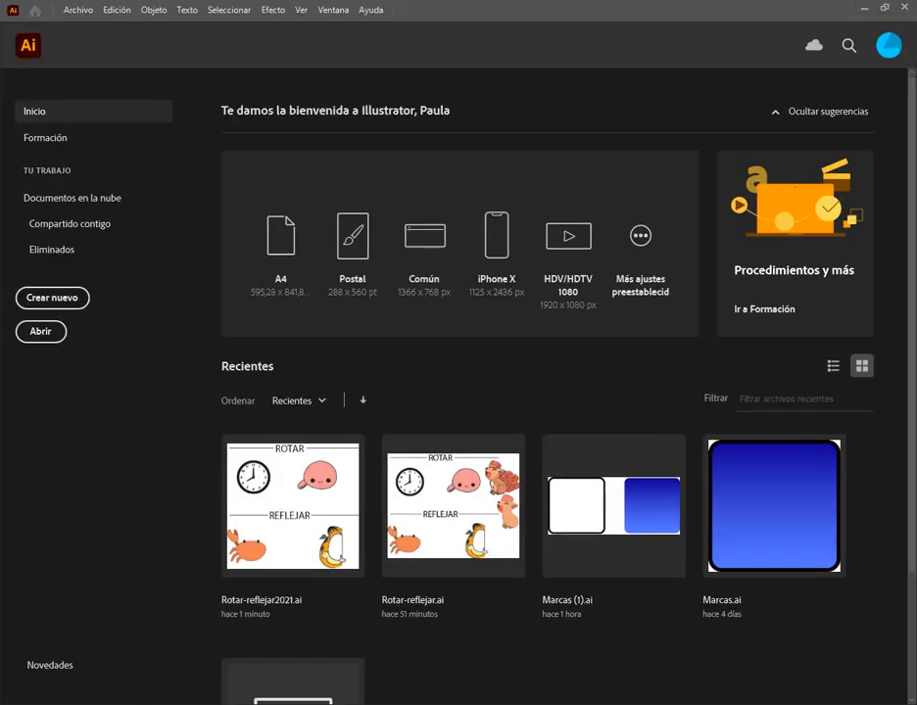
Switch to Chrome and examine the Ejercicios con pluma folder inside Clase 2 on Google Drive, highlighting Flash.png
mouse_move(179, 703)
left_click(88, 655)
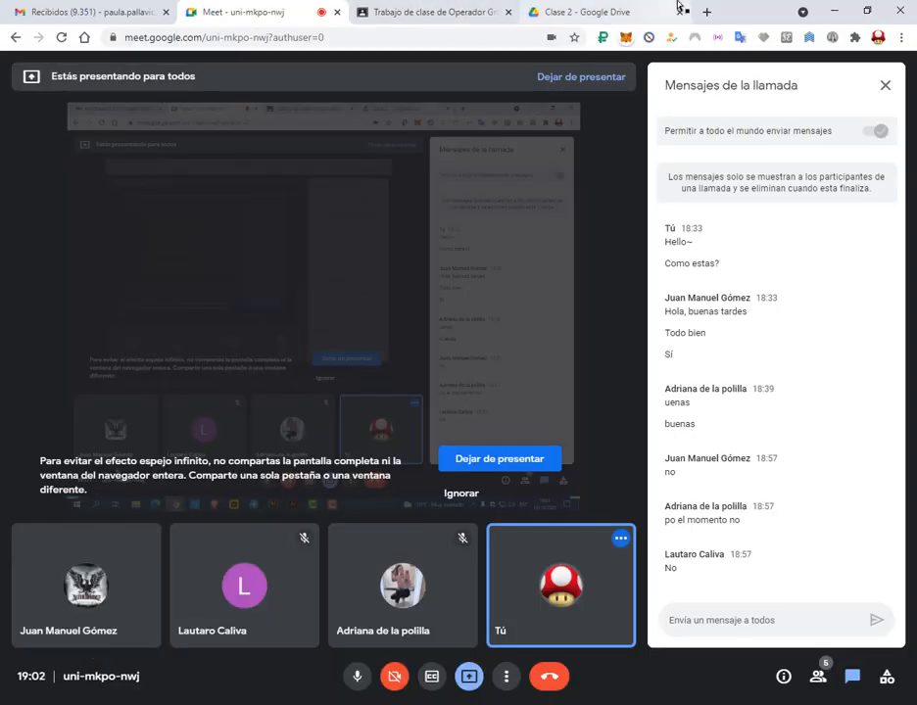
left_click(646, 9)
left_click(889, 523)
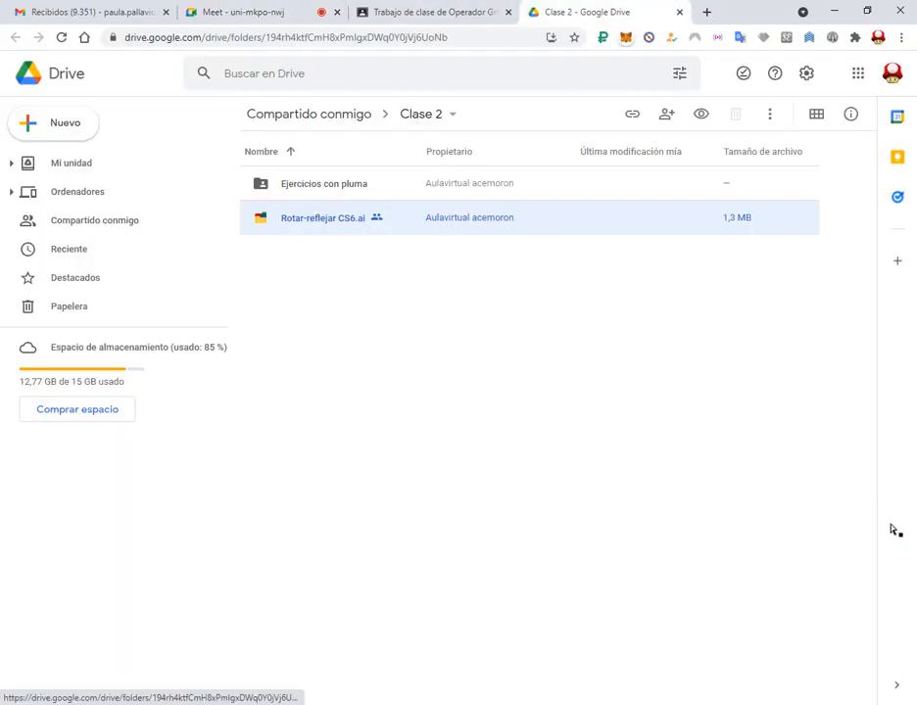
left_click(422, 316)
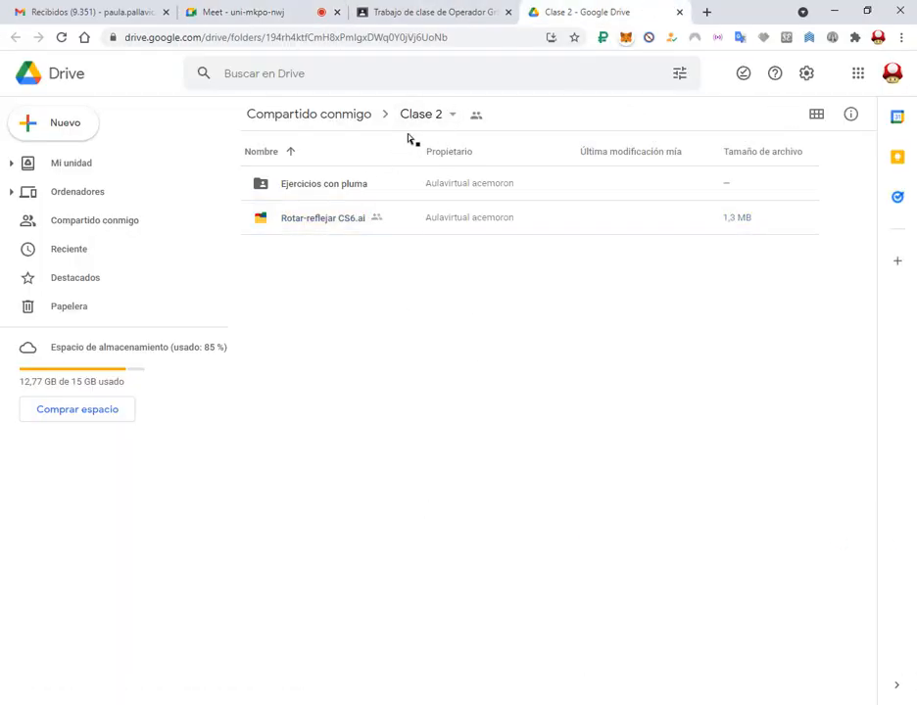
double_click(318, 186)
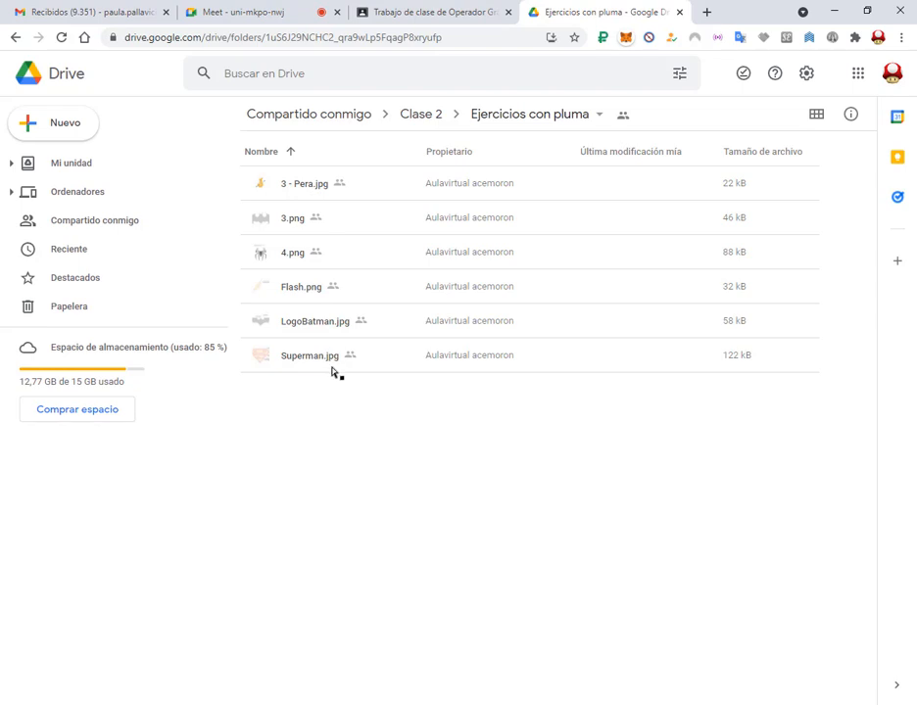
left_click(300, 290)
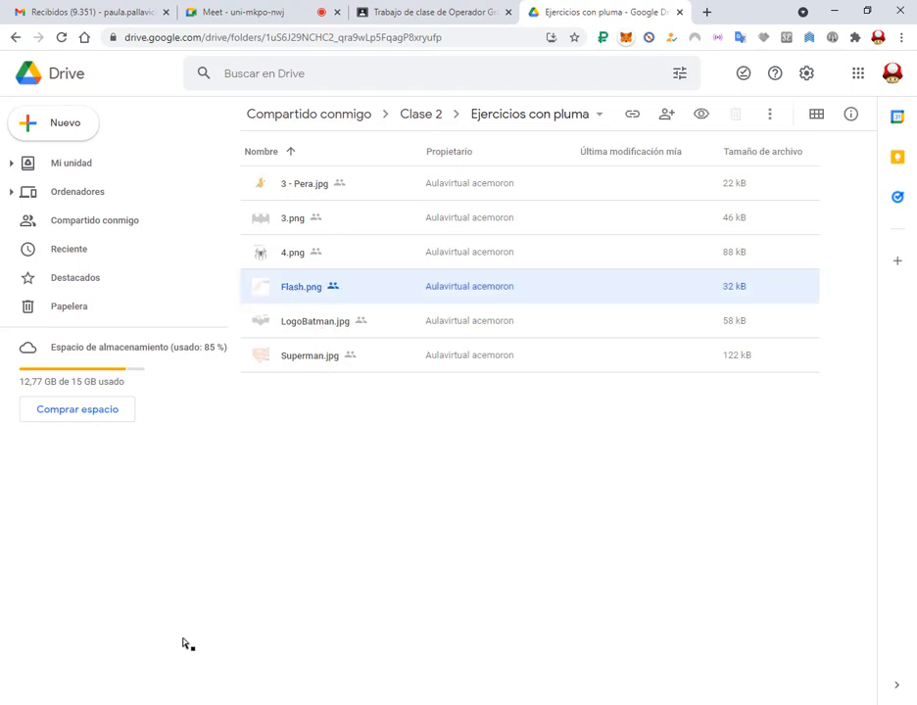
Move 3 - Pera.jpg from the desktop into the Ejercicios con pluma folder and open that folder in File Explorer
key("super+d")
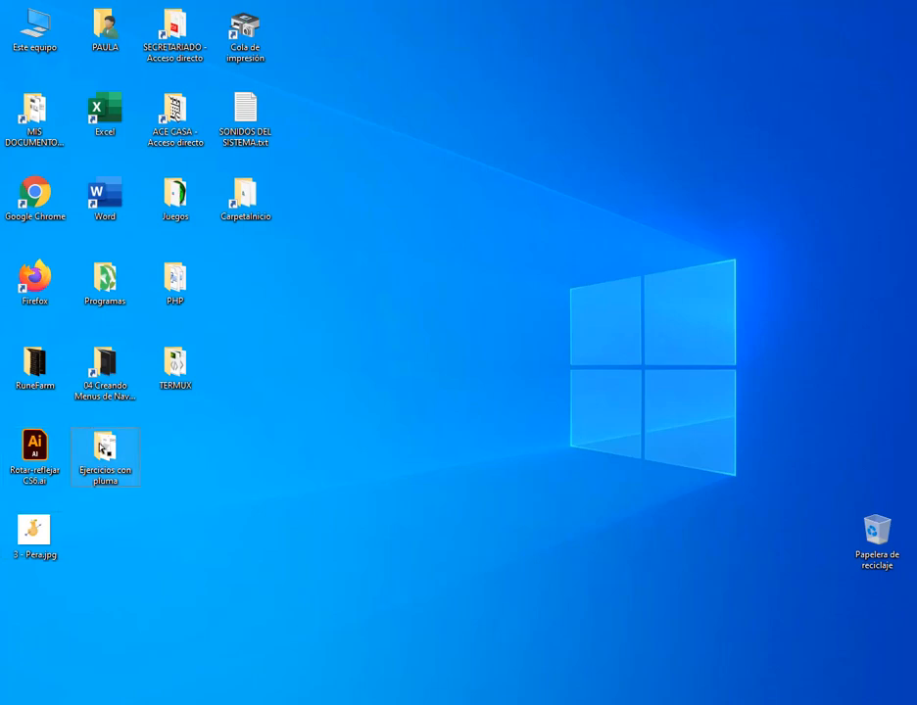
left_click_drag(45, 542, 113, 467)
key("super+d")
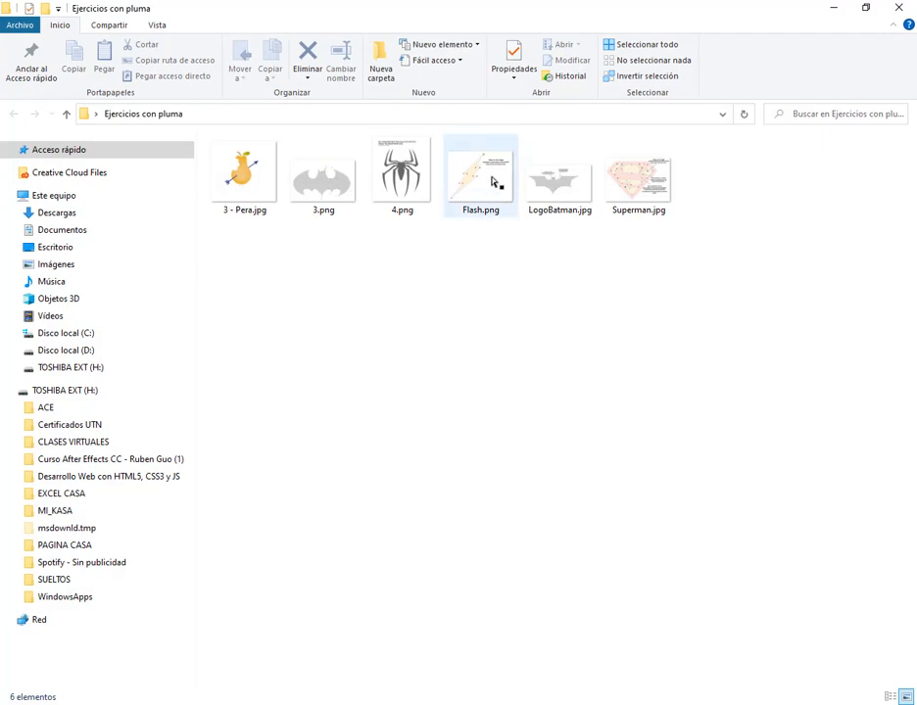
Switch to Illustrator CS6 and create a new portrait A4 document with the Imprimir profile, in millimetres
left_click_drag(490, 188, 378, 704)
left_click(497, 76)
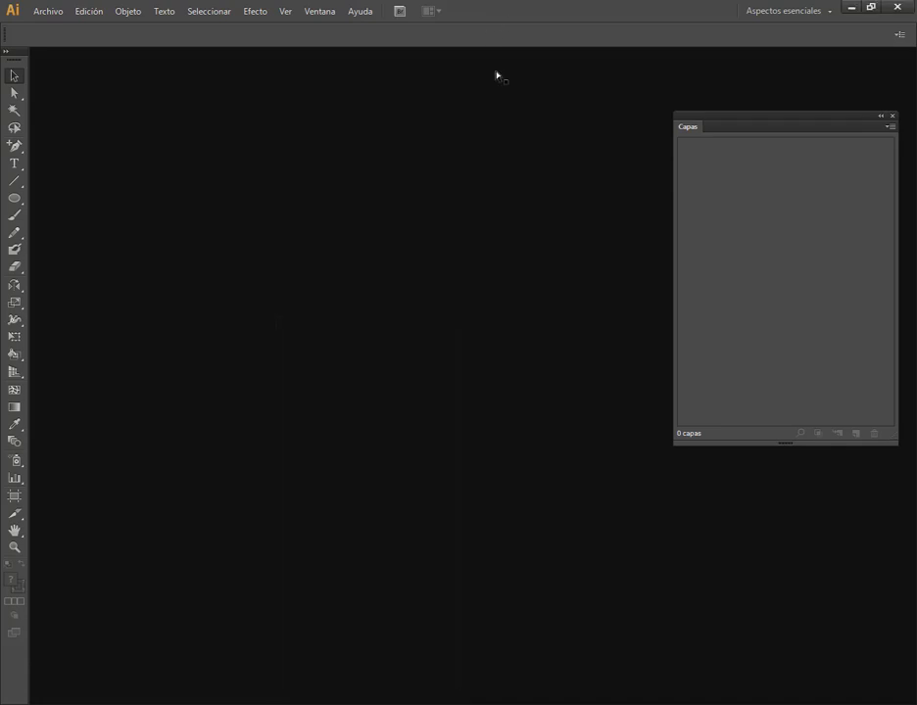
left_click(65, 11)
left_click(45, 27)
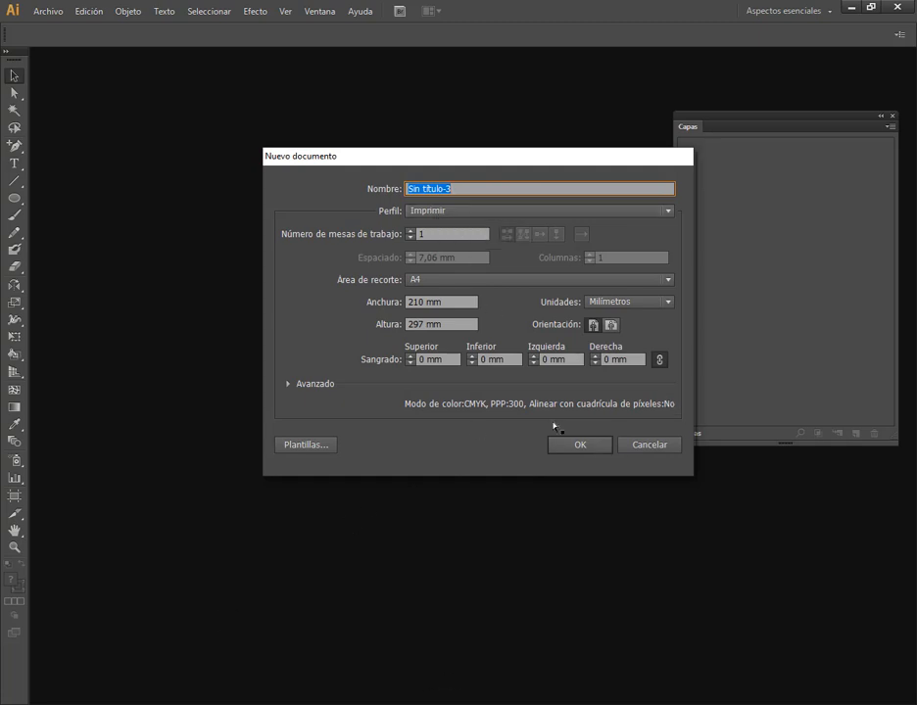
left_click(585, 446)
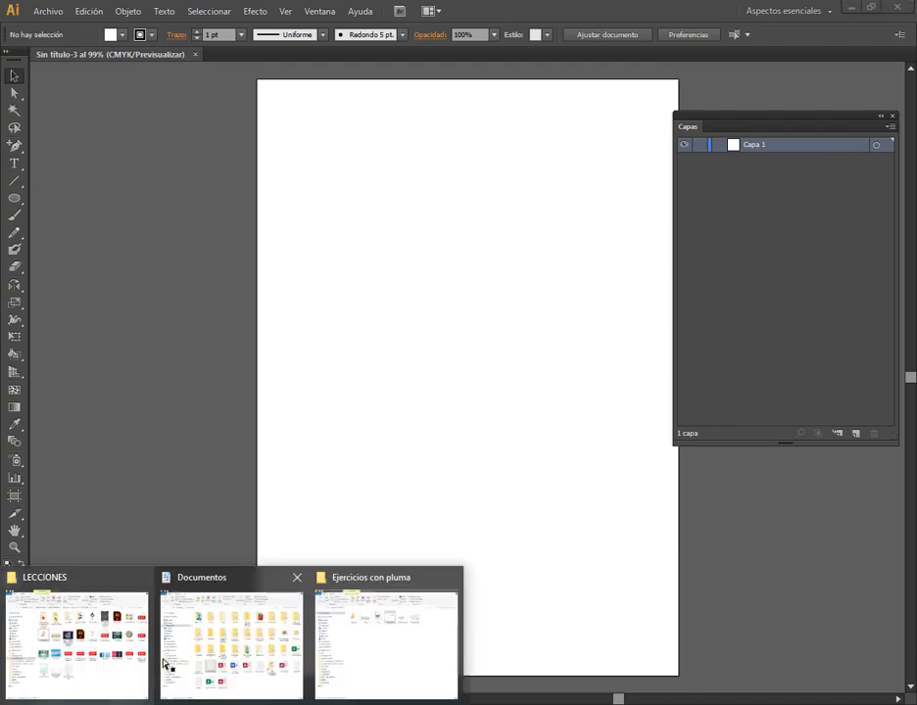
Close the Documentos and LECCIONES folder windows, and place Flash.png from Ejercicios con pluma on the artboard
left_click(297, 579)
left_click(143, 577)
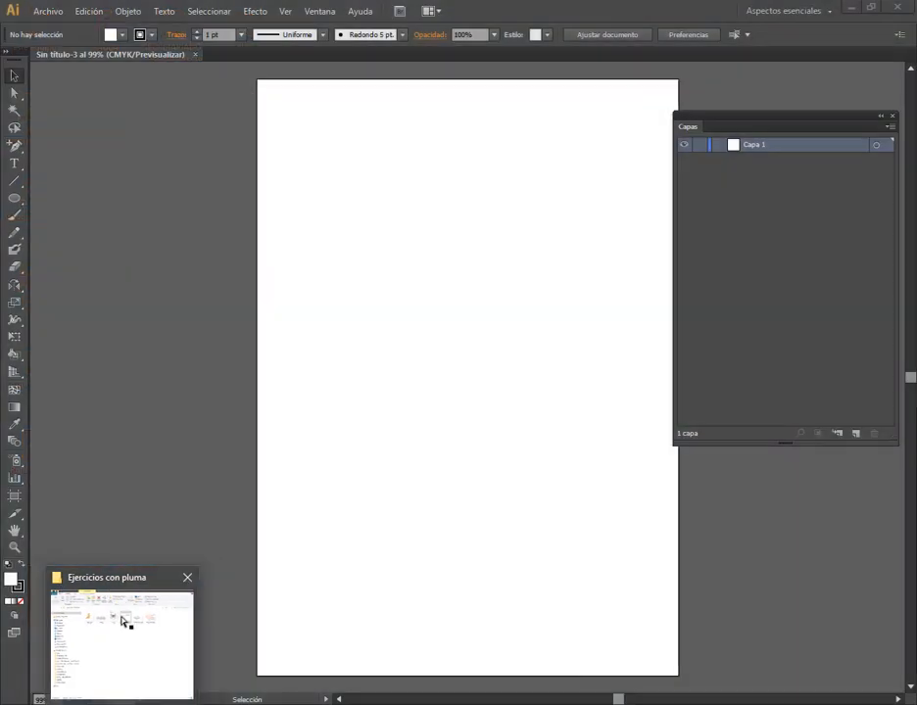
left_click(122, 642)
left_click_drag(479, 176, 443, 398)
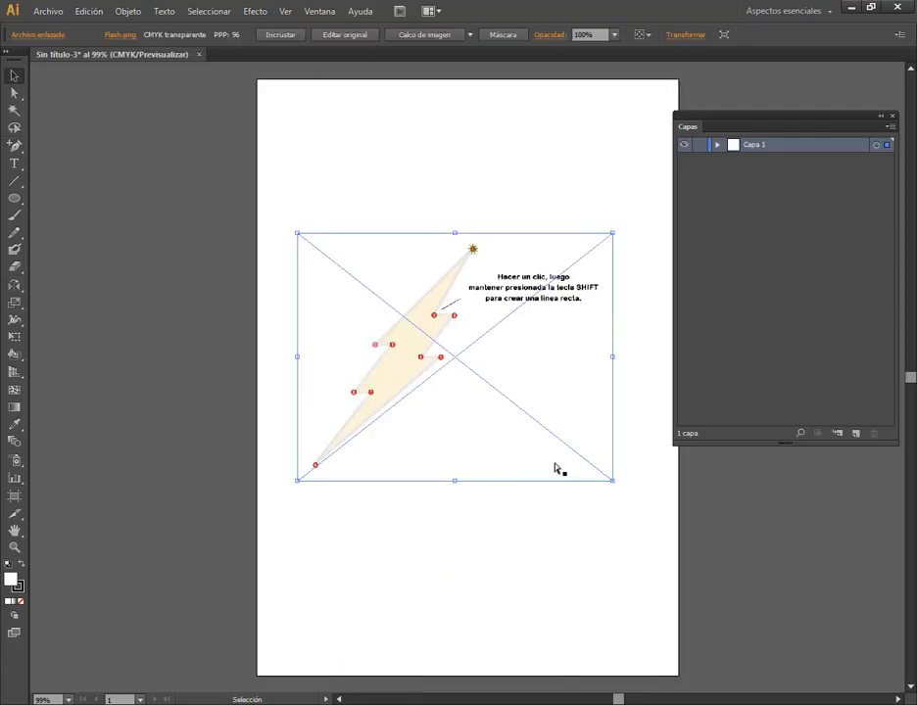
Reposition the Flash lightning bolt image higher on the artboard, centred between its side edges
left_click_drag(520, 407, 536, 407)
left_click(550, 628)
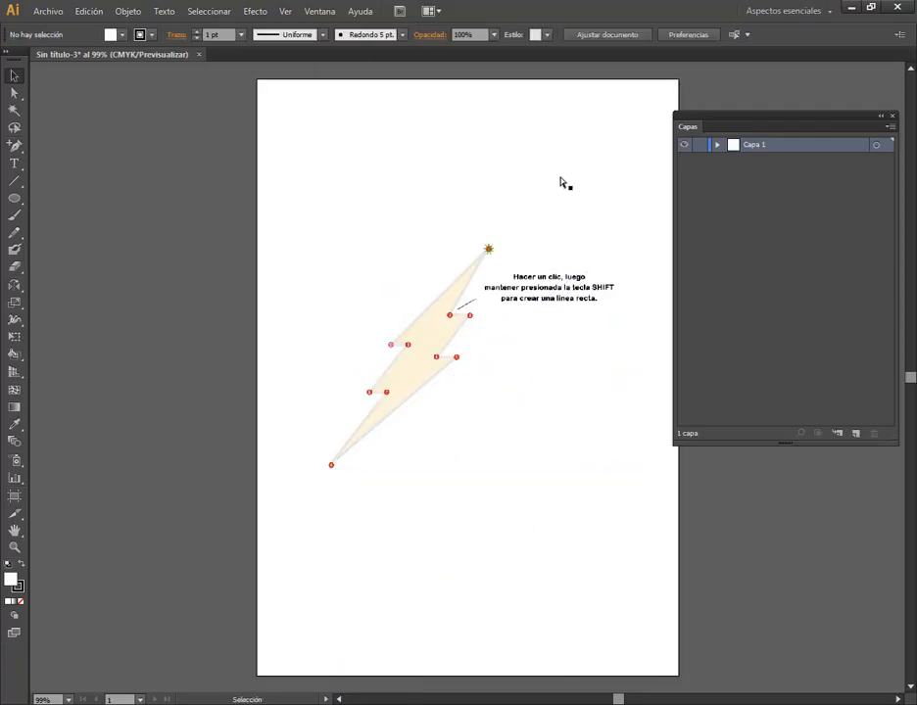
left_click_drag(473, 333, 462, 289)
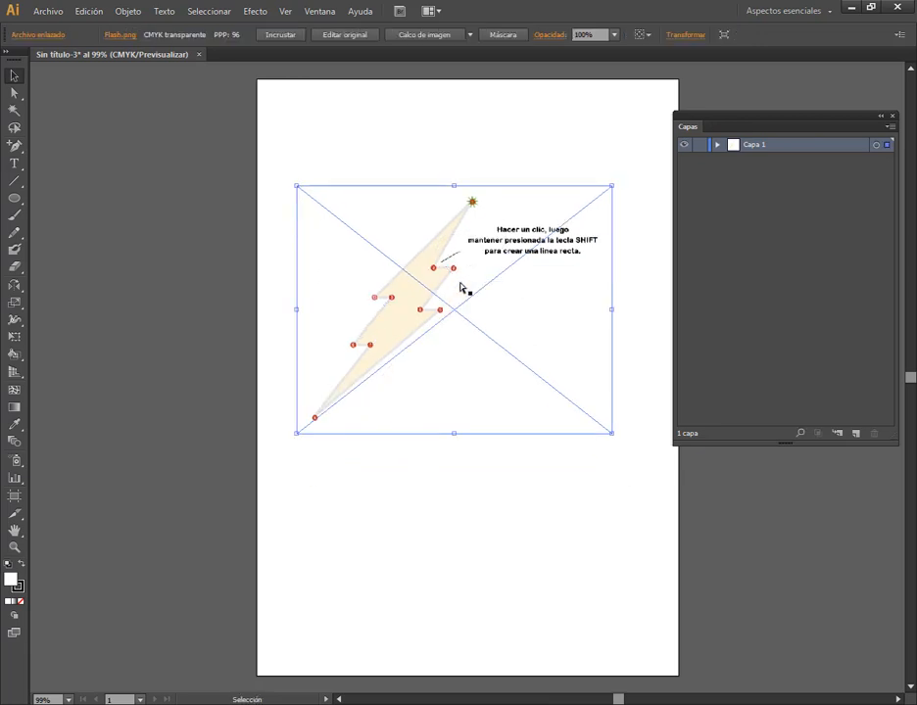
Lock the image's layer Capa 1 and add a new layer above it
left_click(699, 145)
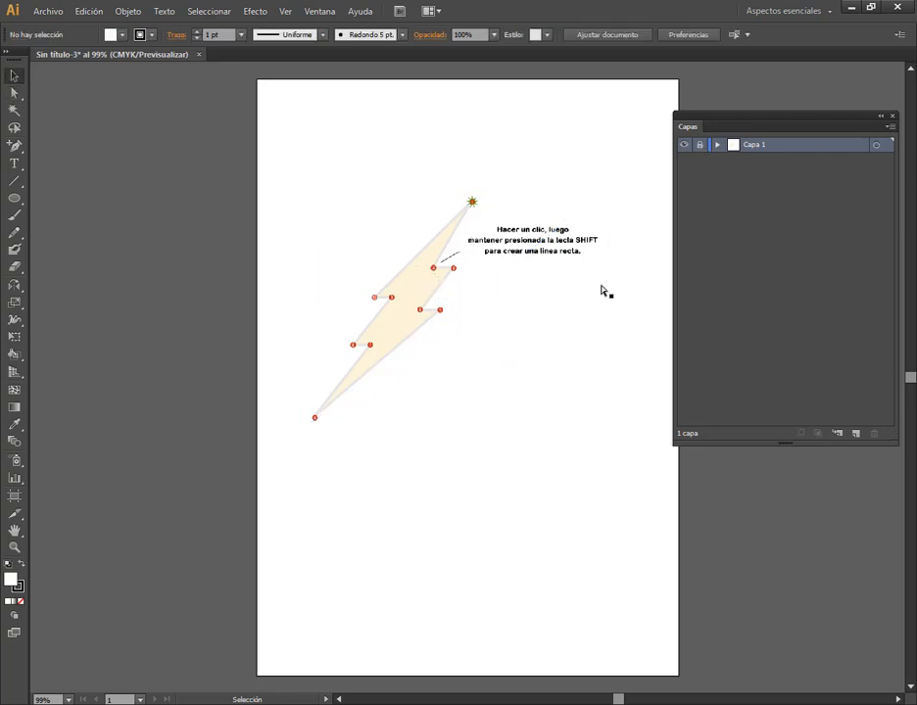
left_click(855, 433)
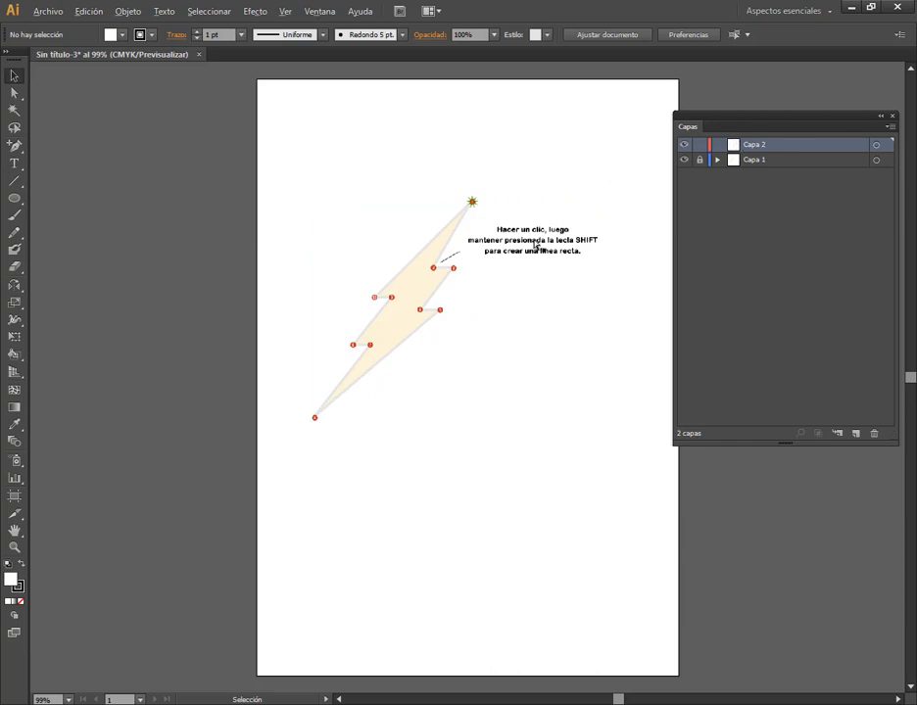
Collapse the Layers panel to an icon and choose the Pen tool for tracing the lightning bolt
scroll(481, 243, "up", 3)
key("alt")
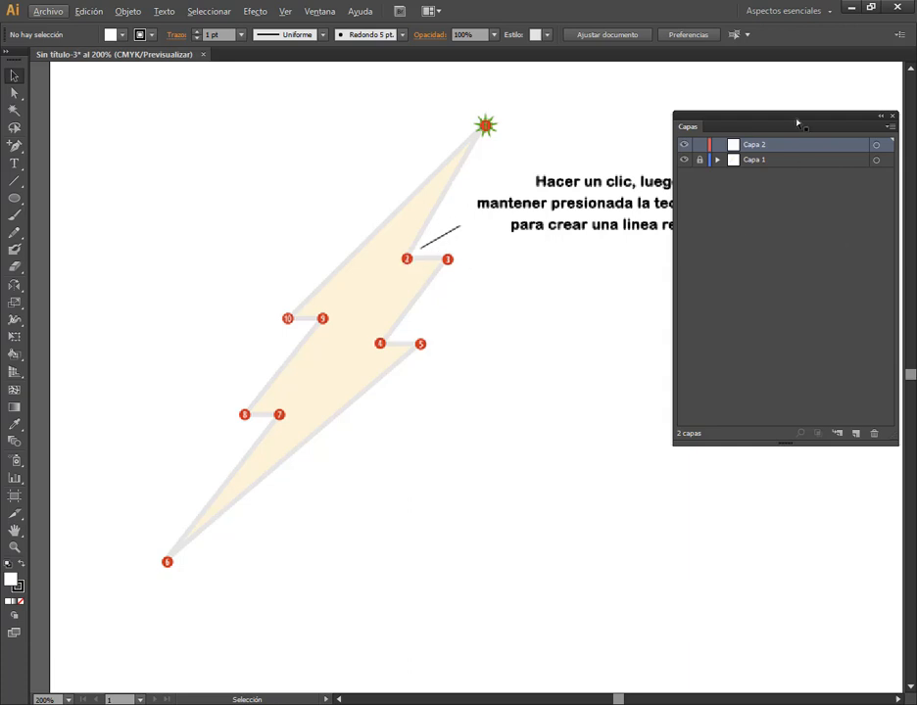
left_click(880, 117)
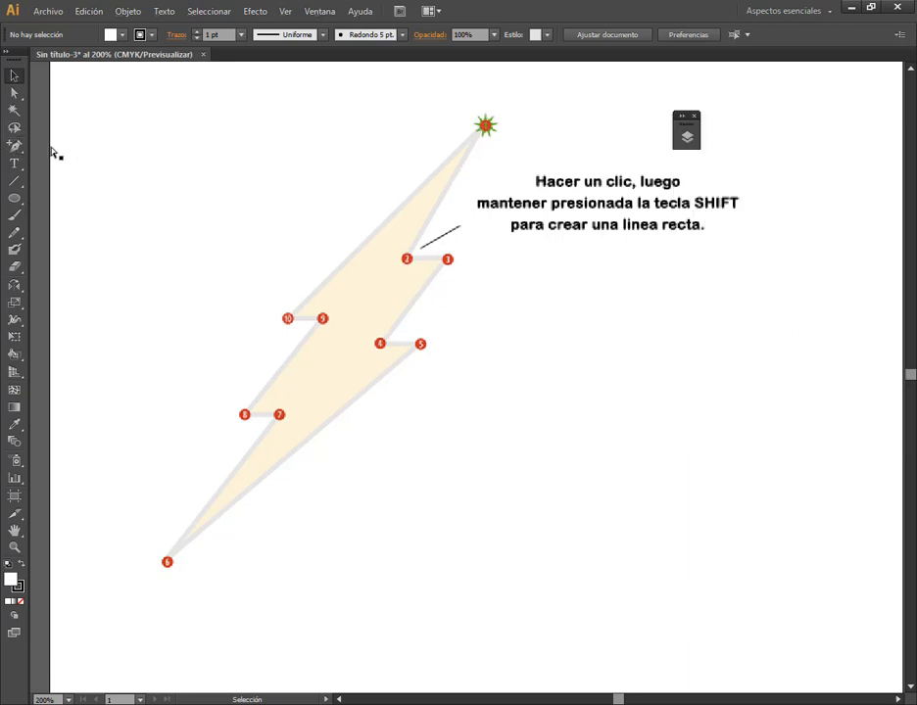
left_click(15, 146)
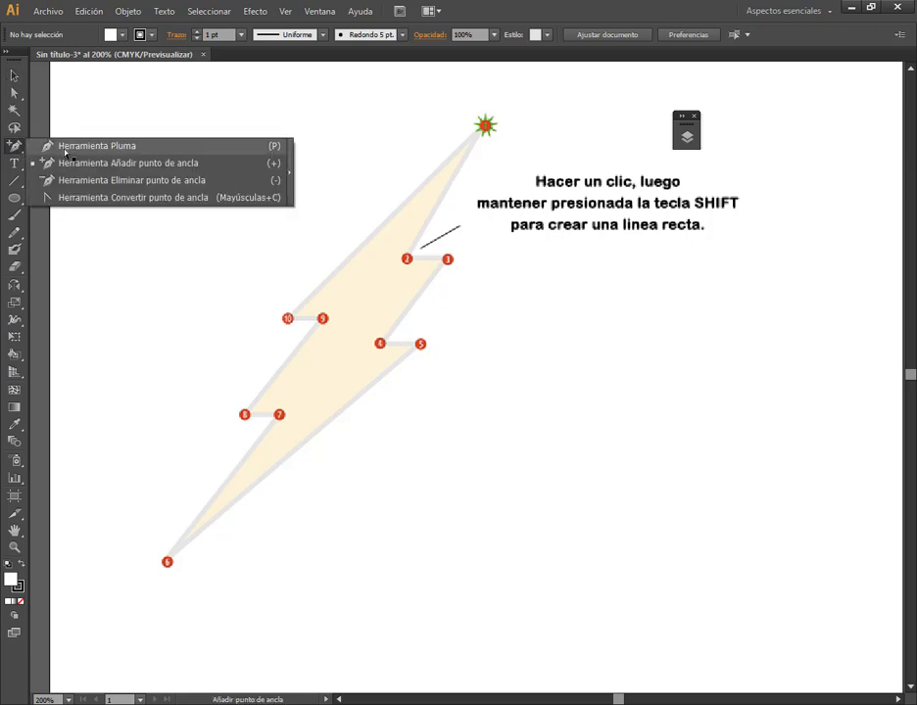
left_click(44, 146)
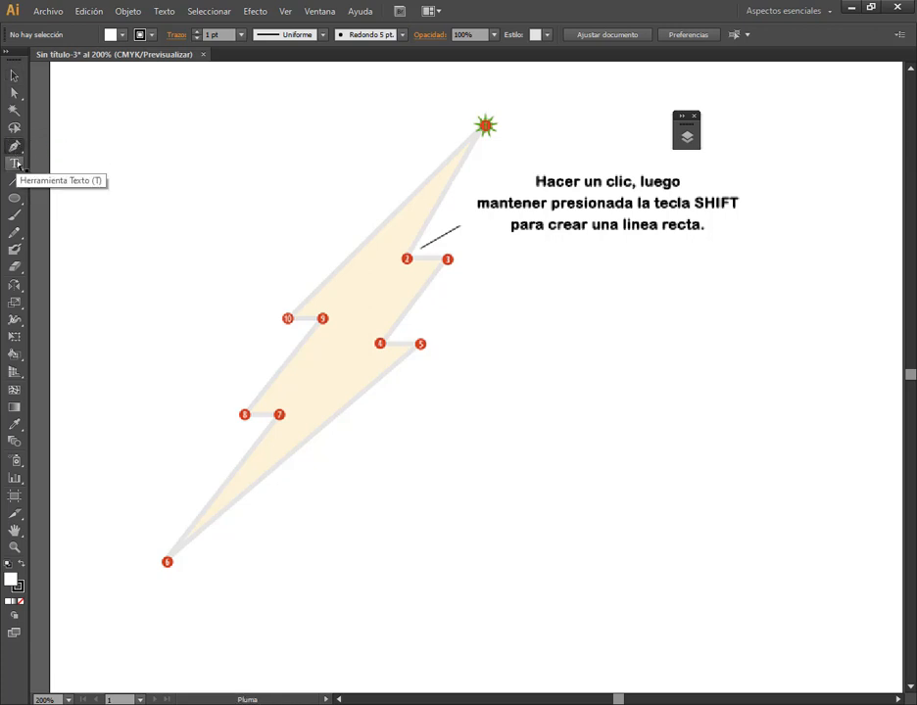
Detach the Pen tool group as a floating panel and place it beside the upper part of the lightning bolt
left_click(16, 145)
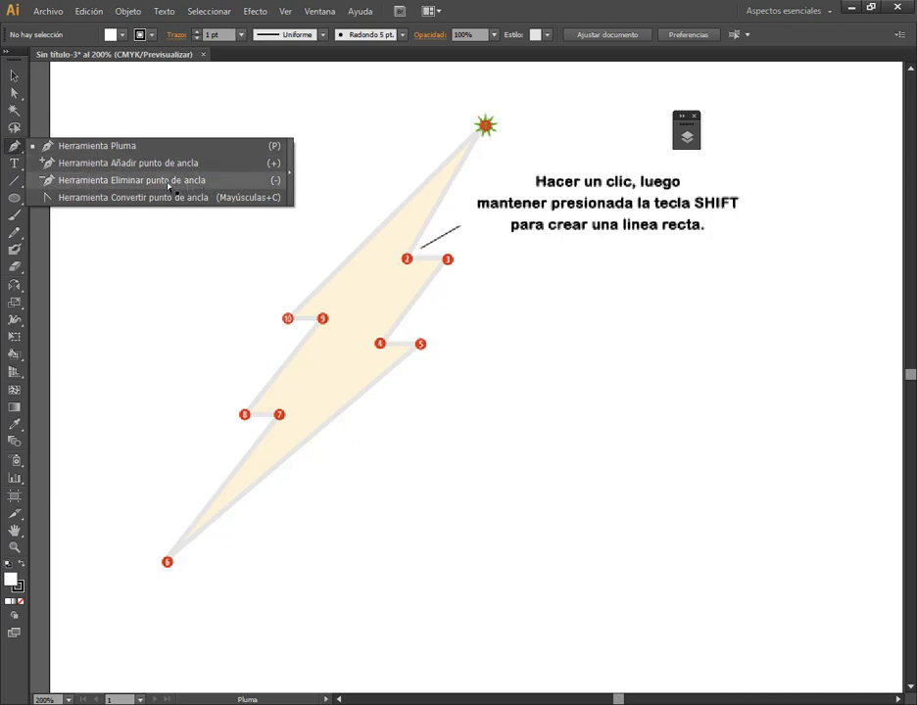
left_click(293, 180)
left_click(20, 146)
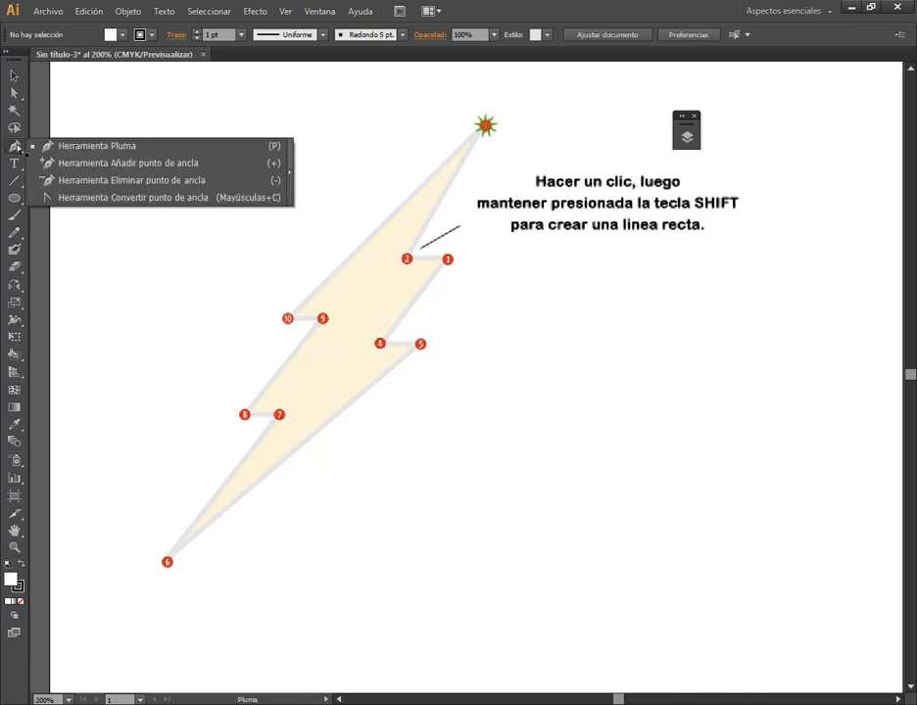
left_click(293, 166)
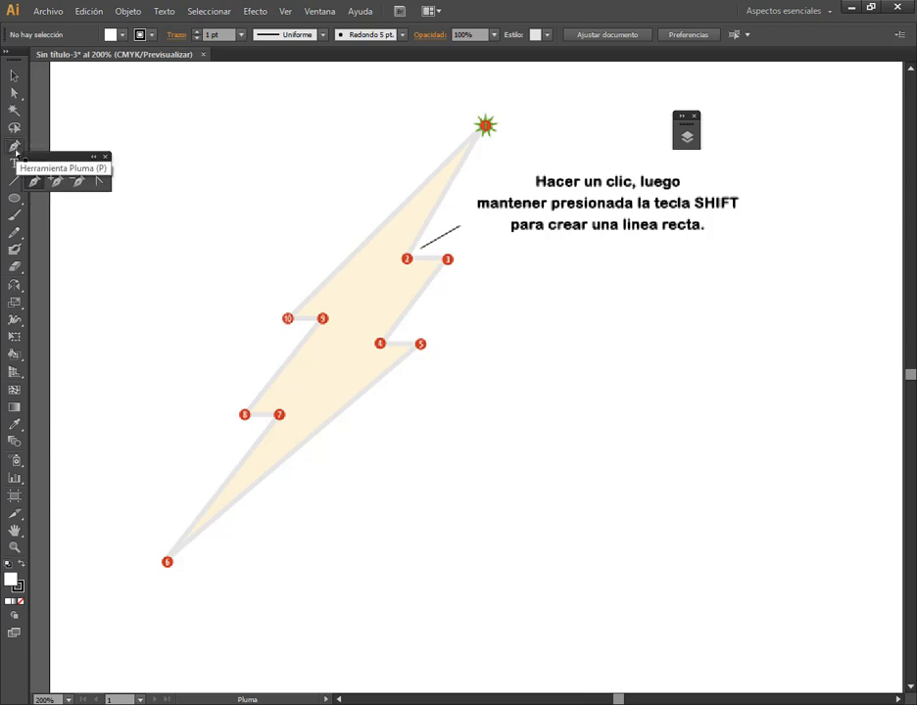
left_click_drag(48, 158, 165, 110)
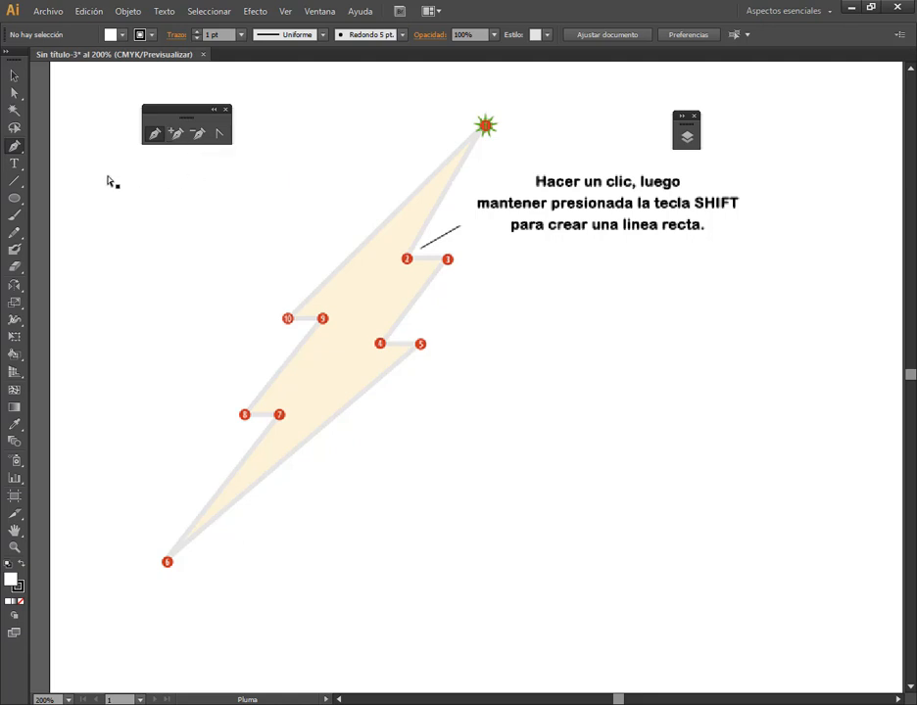
Switch to the Add Anchor Point tool from the Pen tool group and return to the Pen tool
left_click(13, 147)
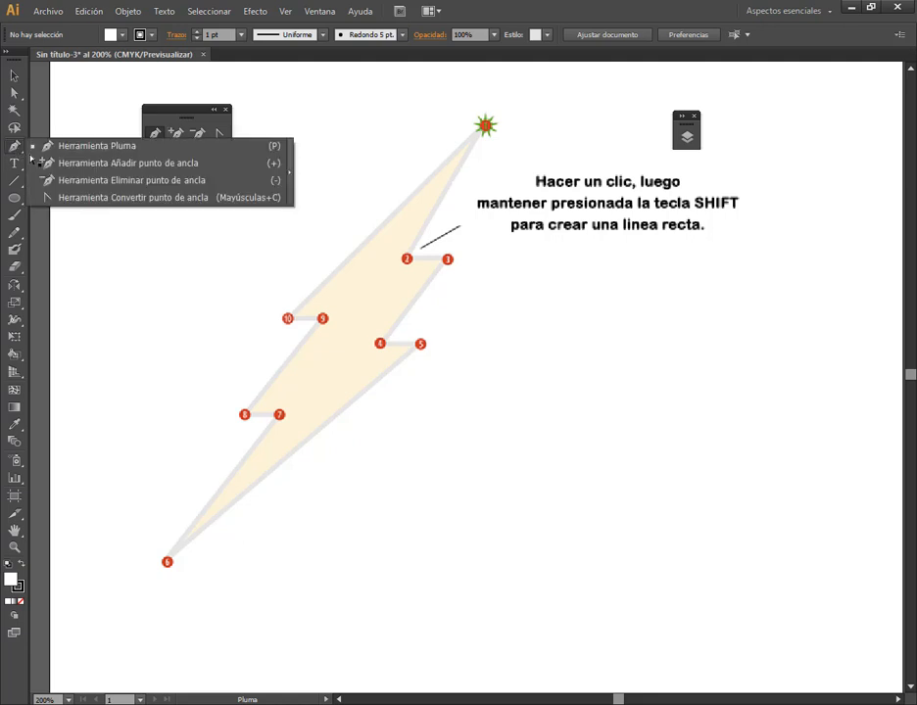
left_click(90, 164)
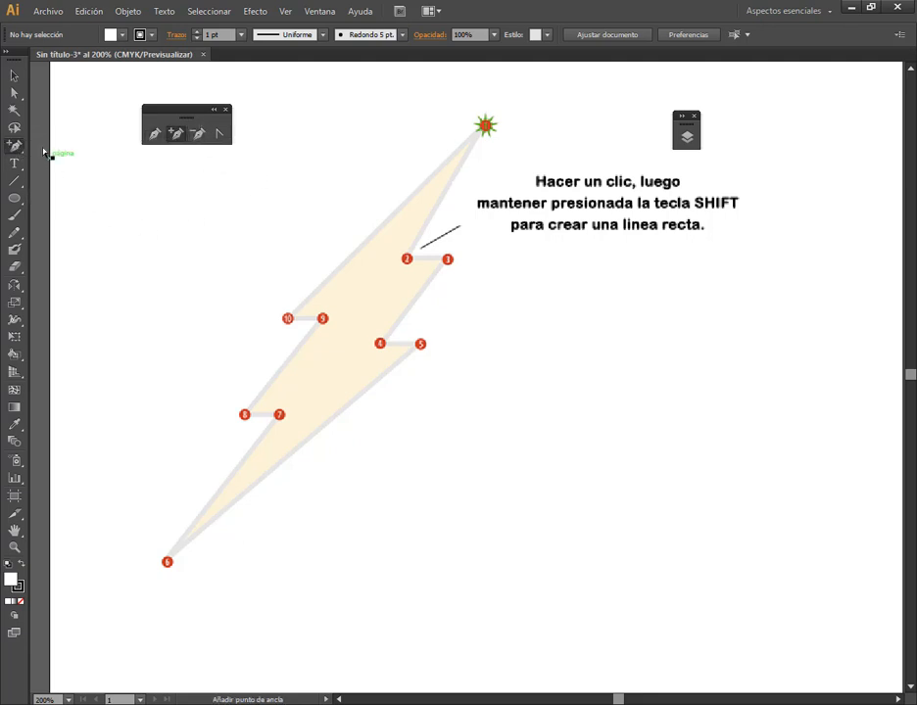
left_click(14, 146)
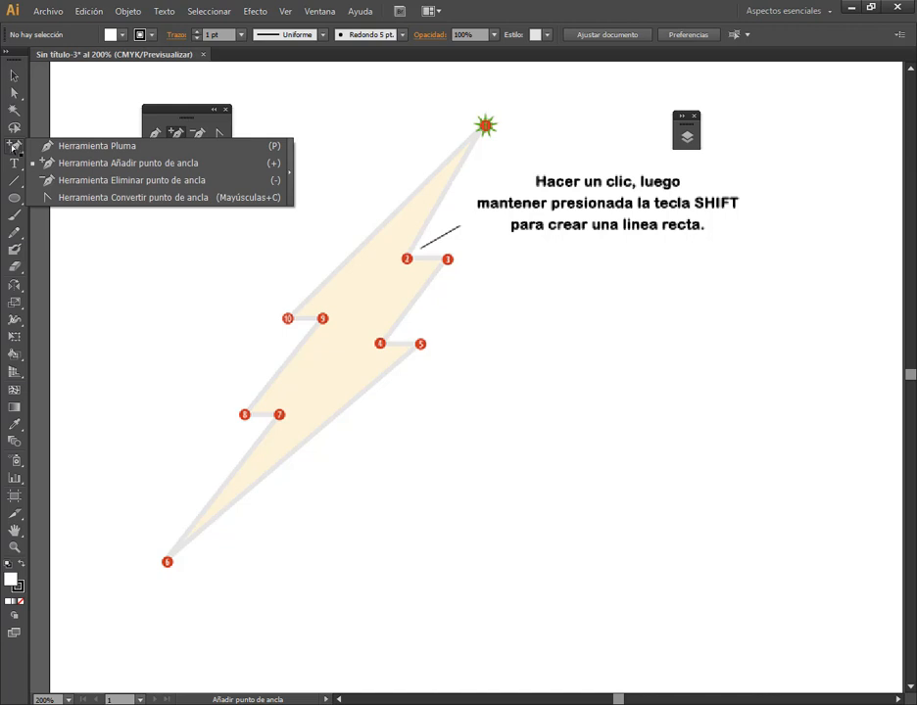
left_click(78, 147)
Detach the Ellipse tool group as a floating panel beside the Pen tool panel and close it again
left_click_drag(177, 110, 278, 84)
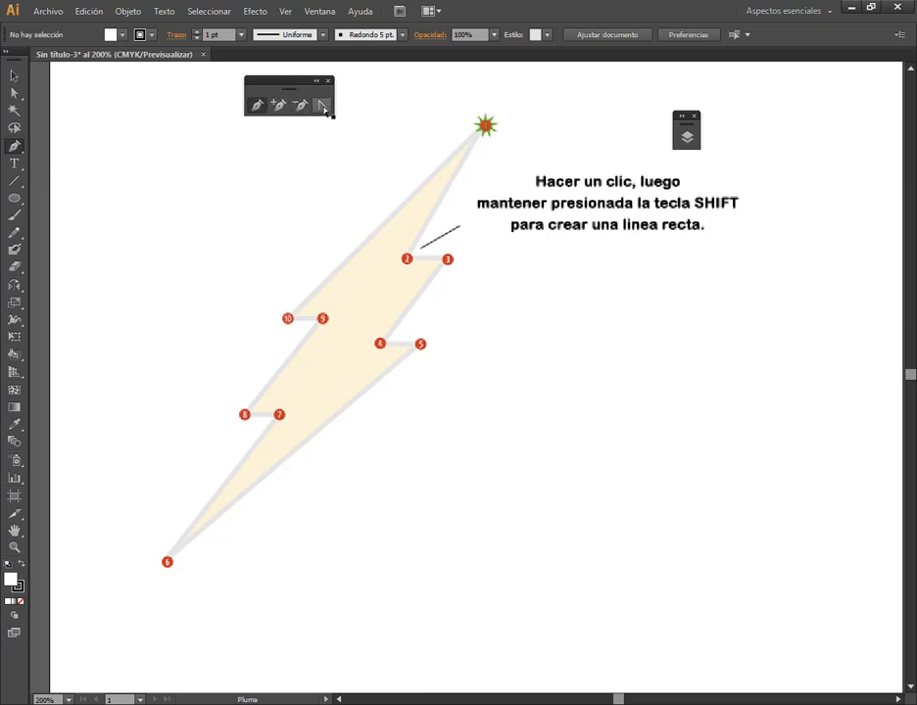
left_click(16, 197)
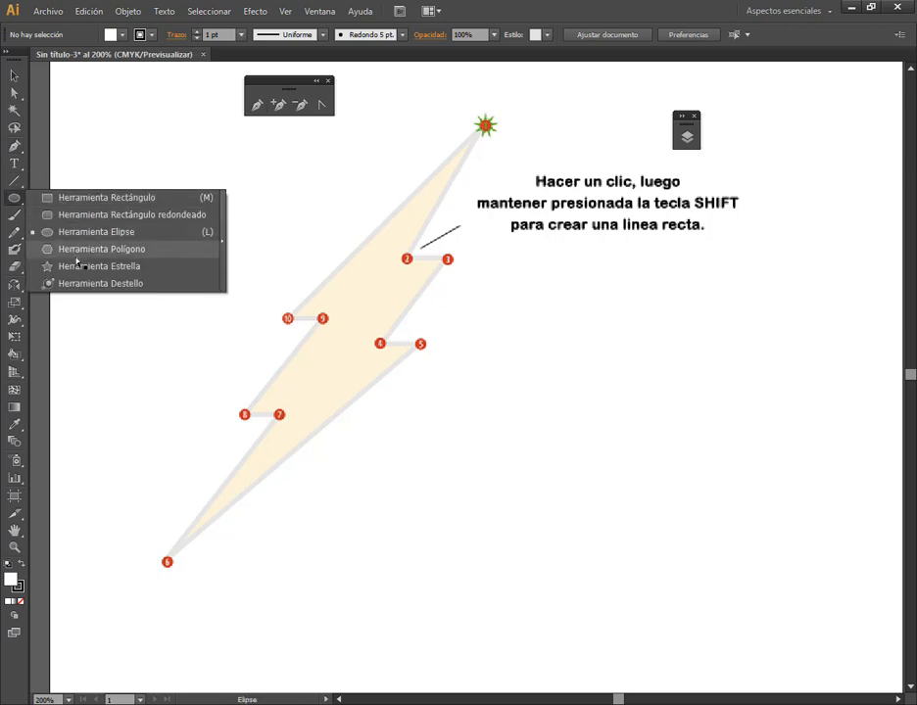
left_click(223, 244)
left_click_drag(97, 217, 145, 87)
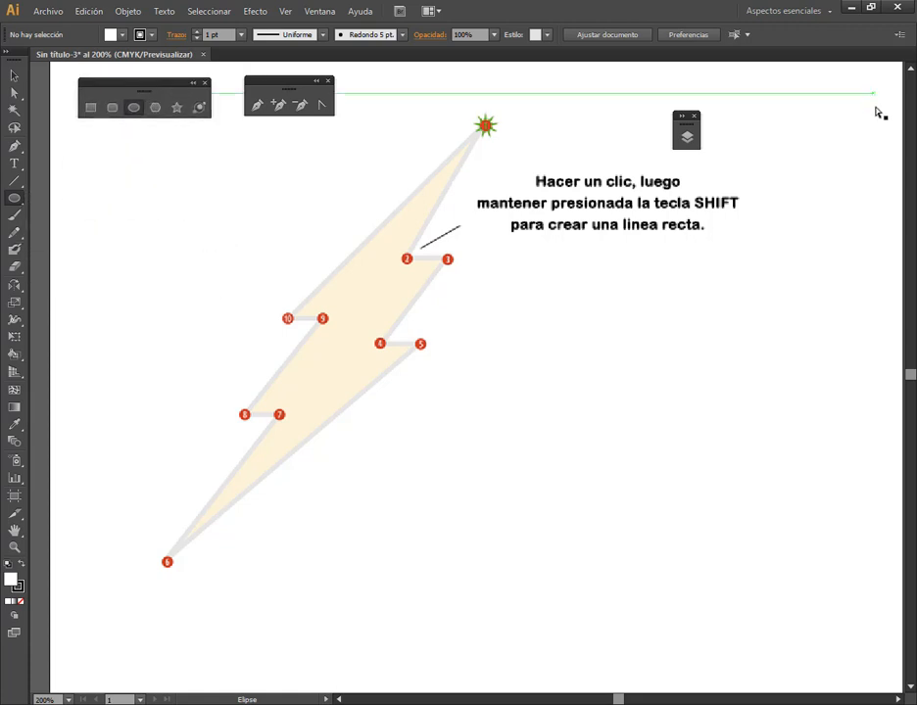
left_click(204, 83)
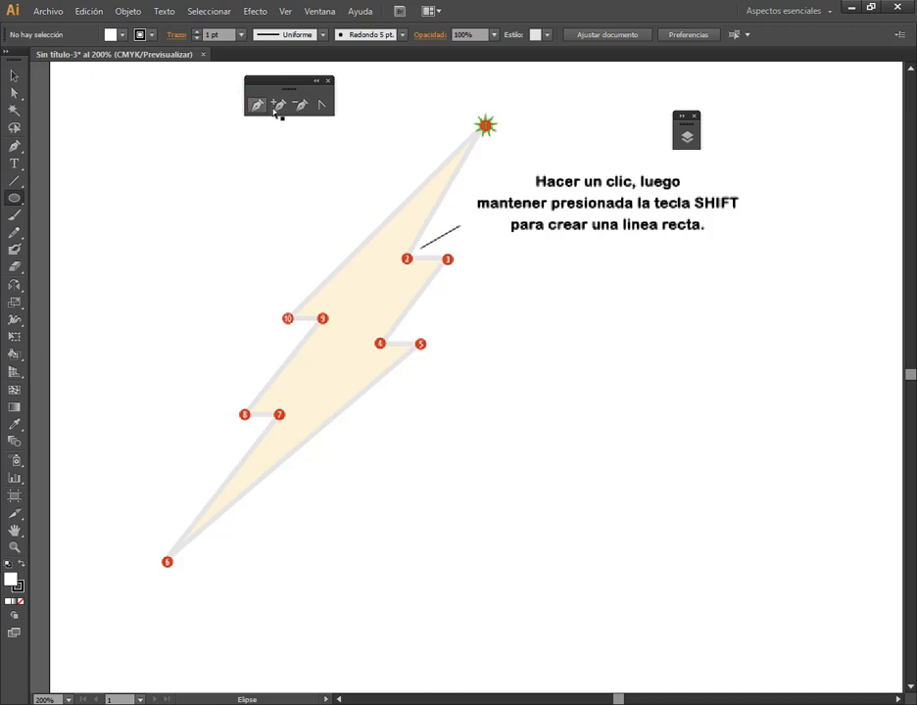
Reposition the floating Pen tool panel above the lightning bolt and activate the Pen tool
left_click_drag(267, 90, 231, 85)
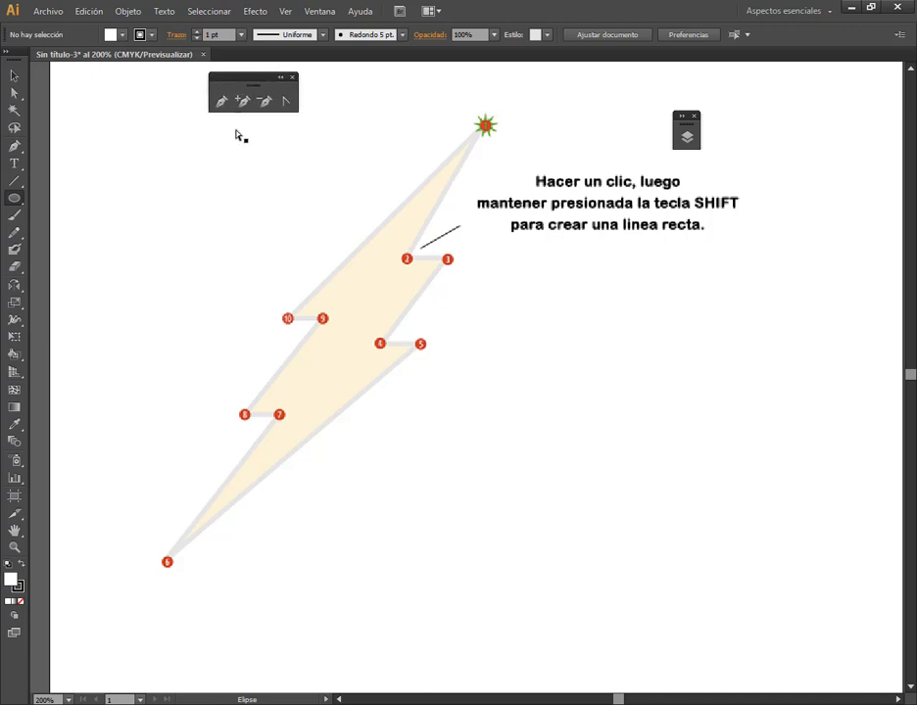
left_click(222, 102)
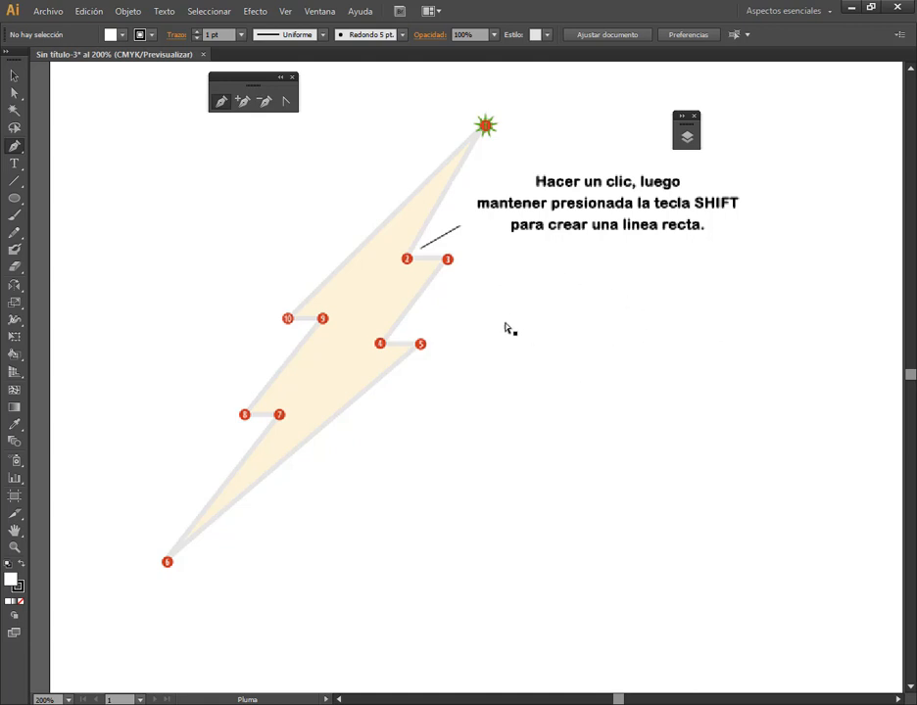
left_click_drag(14, 198, 105, 268)
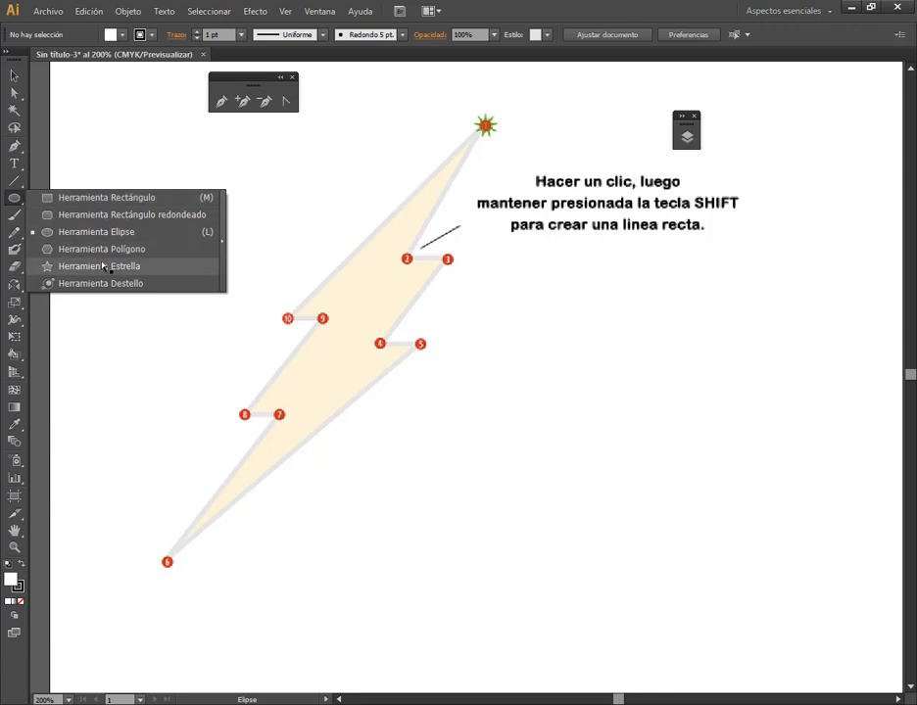
left_click(15, 77)
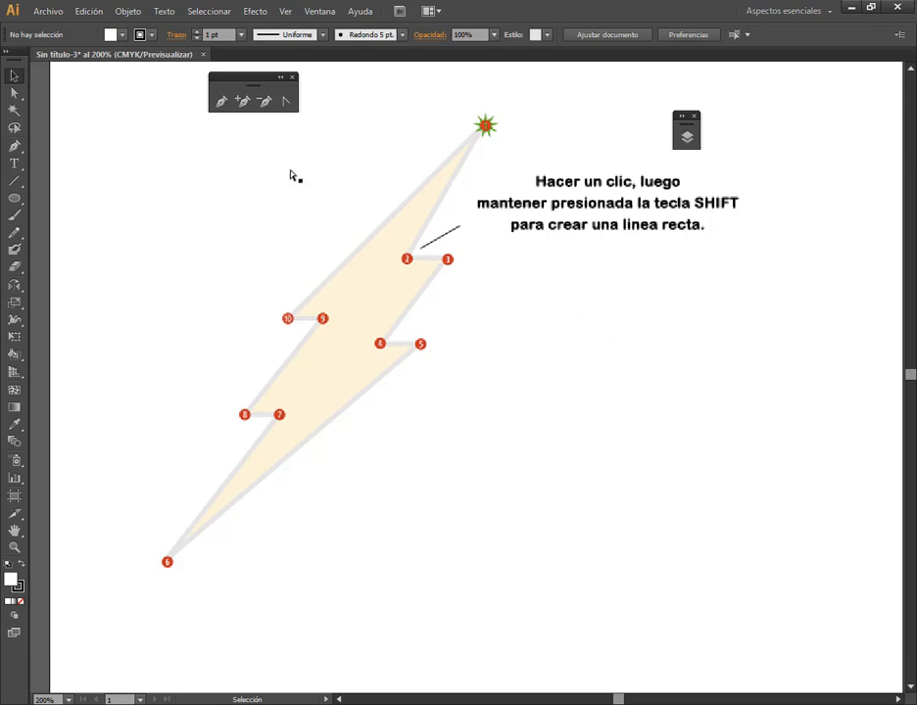
left_click(221, 104)
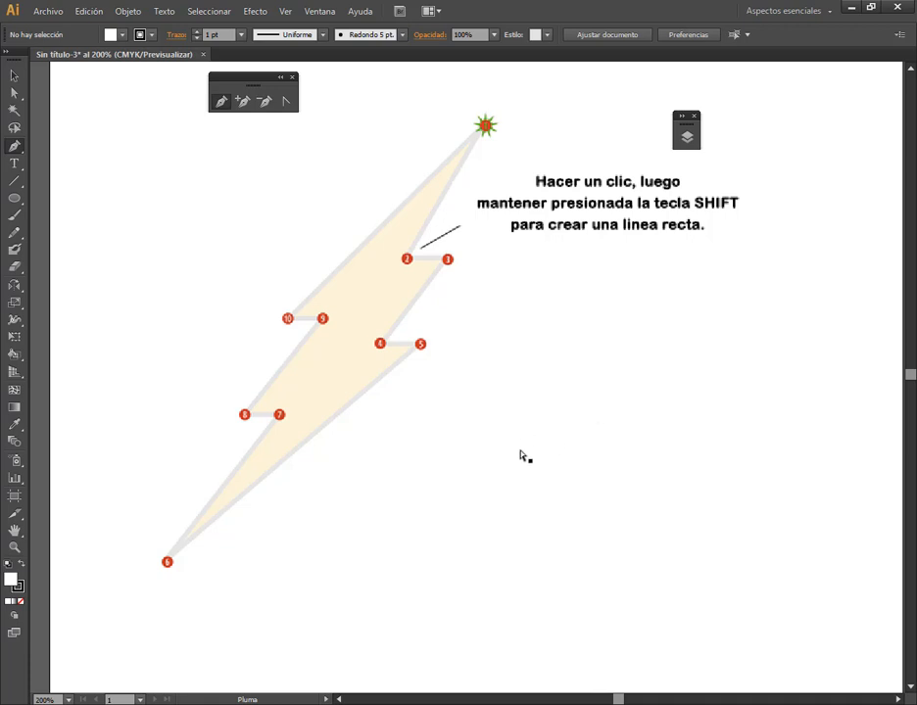
Draw an open path of seven straight-line anchor points with the Pen tool in the empty area beside the bolt
left_click(604, 445)
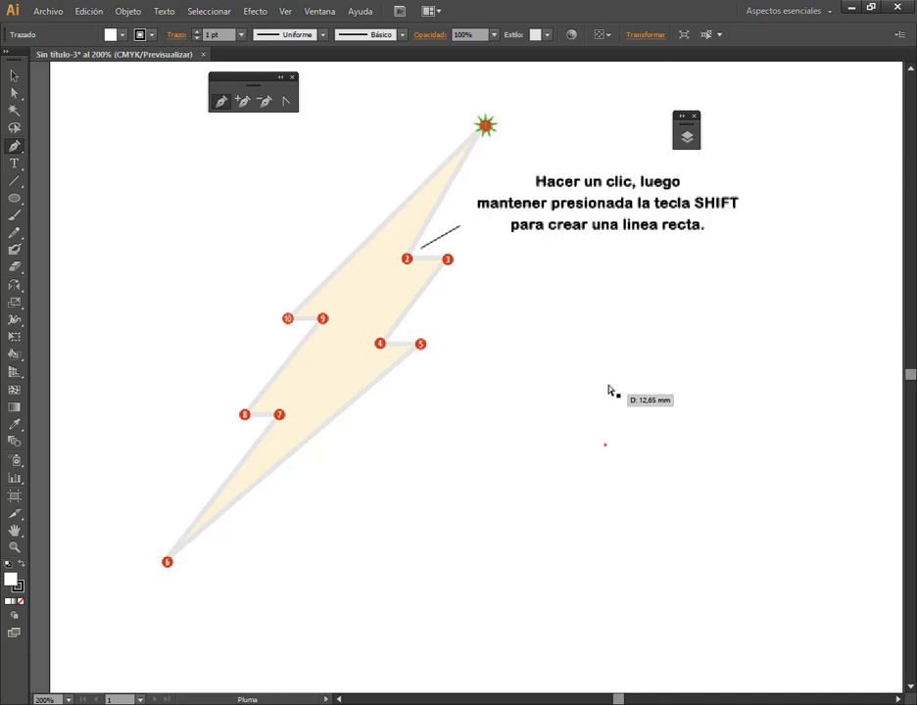
left_click(659, 299)
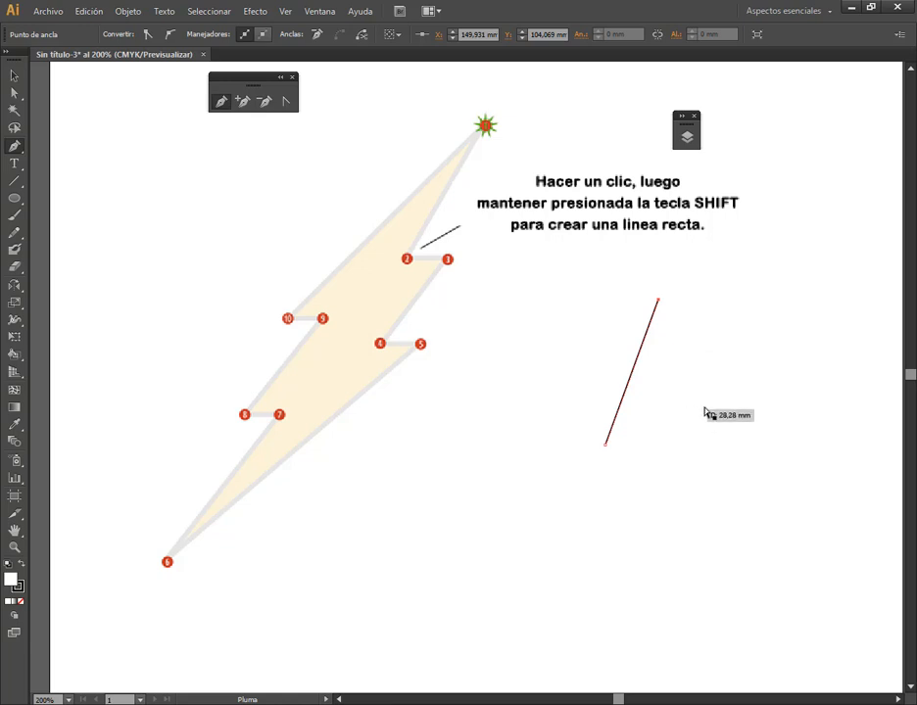
left_click(759, 416)
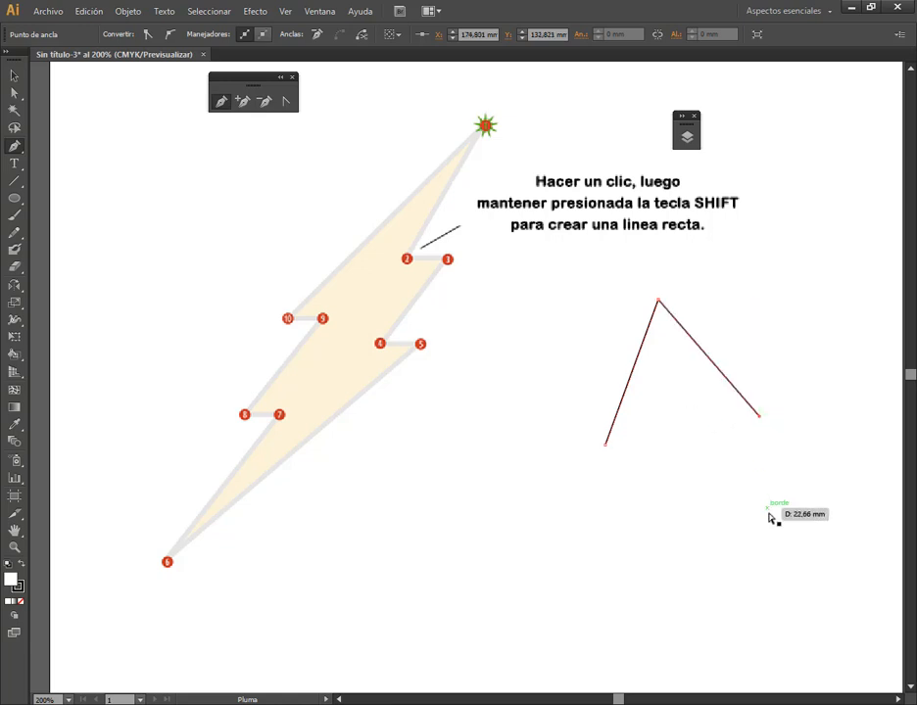
left_click(767, 526)
left_click(605, 567)
left_click(436, 506)
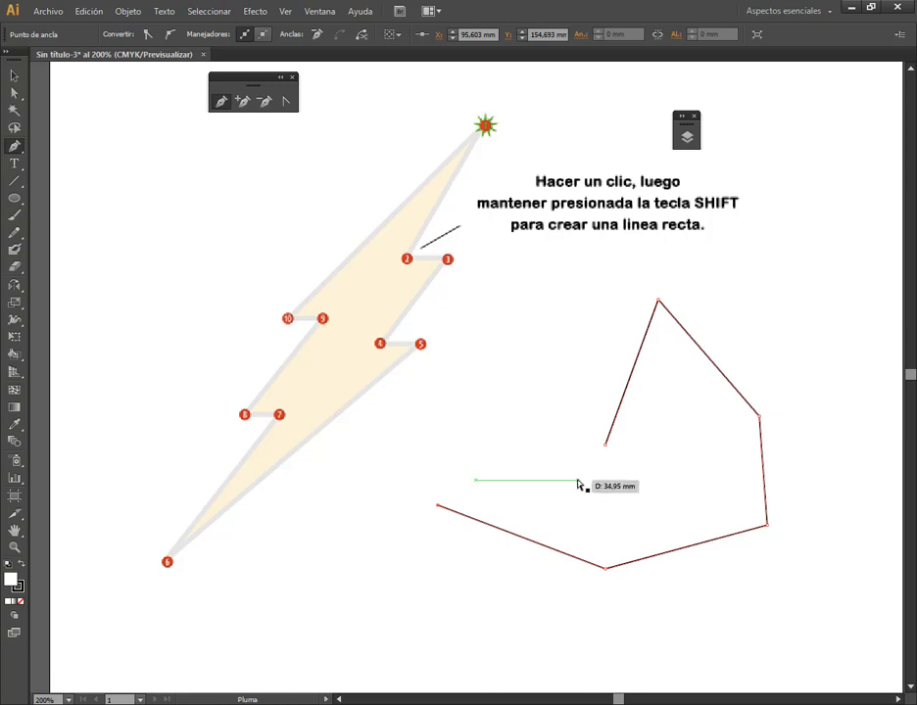
left_click(576, 481)
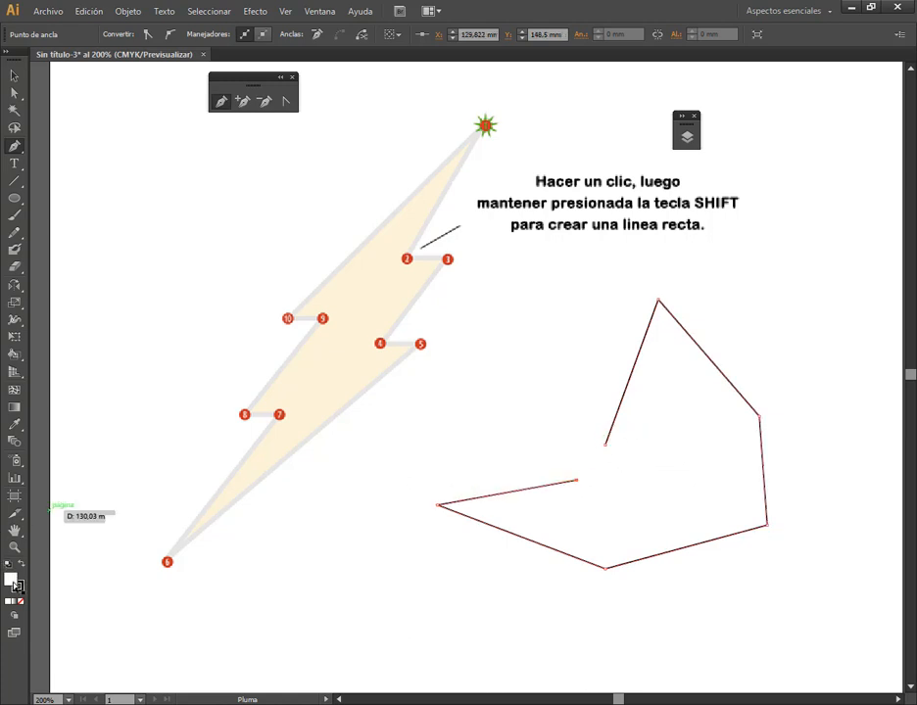
Set the fill colour to blue and close the straight-sided path at its starting anchor
double_click(15, 583)
left_click(258, 384)
left_click(445, 372)
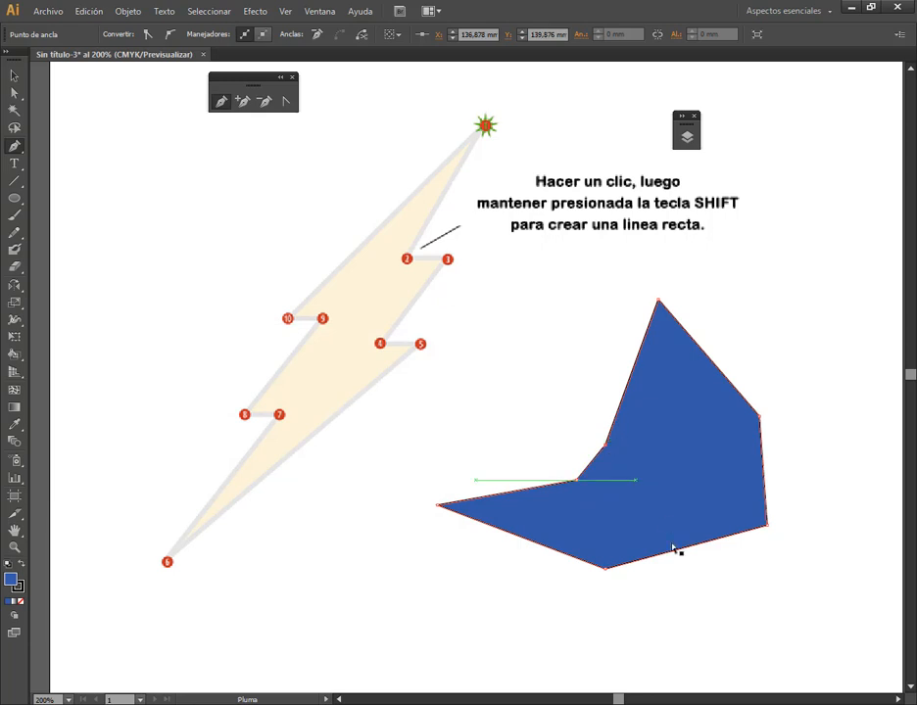
Move the blue straight-sided shape around the artboard with the Selection tool and delete it
left_click(14, 74)
left_click(666, 453)
left_click_drag(666, 454, 729, 318)
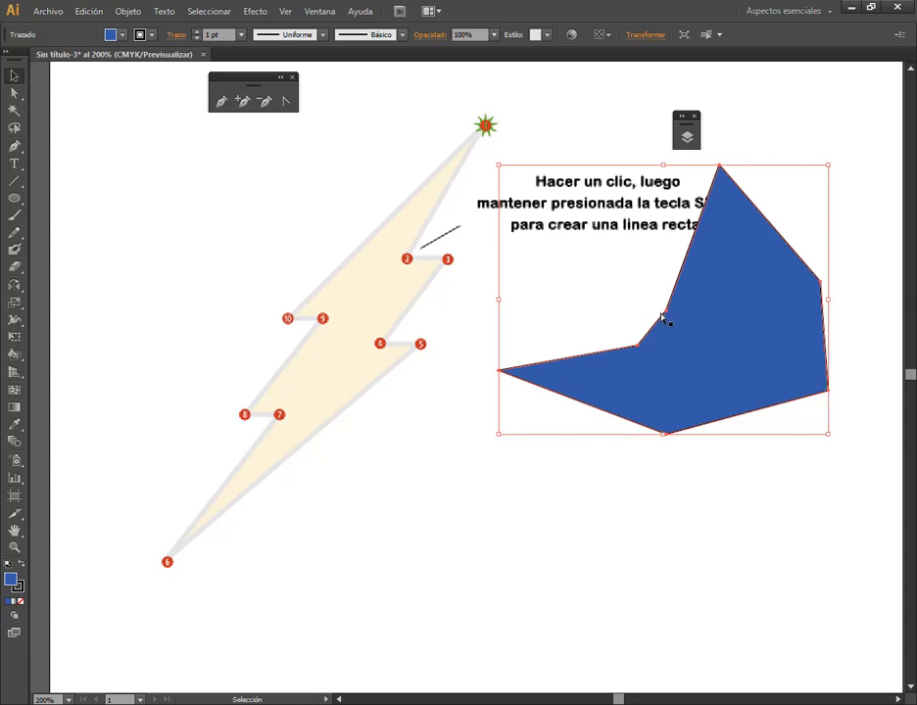
left_click_drag(741, 322, 804, 383)
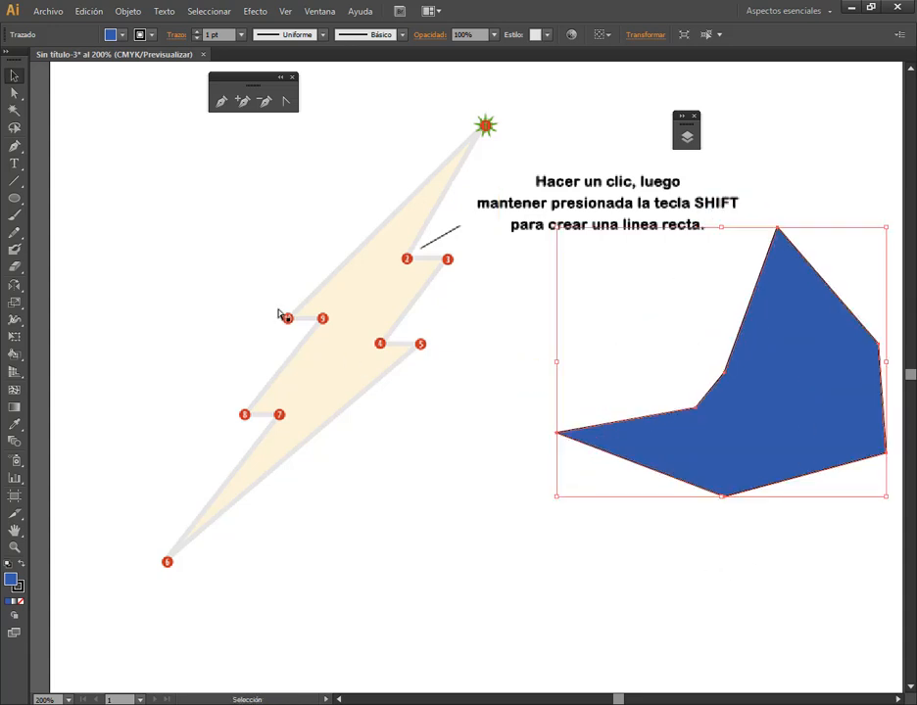
key("Delete")
Draw an open four-anchor path with the Pen tool beside the bolt, making the second anchor a smooth curve
left_click(15, 146)
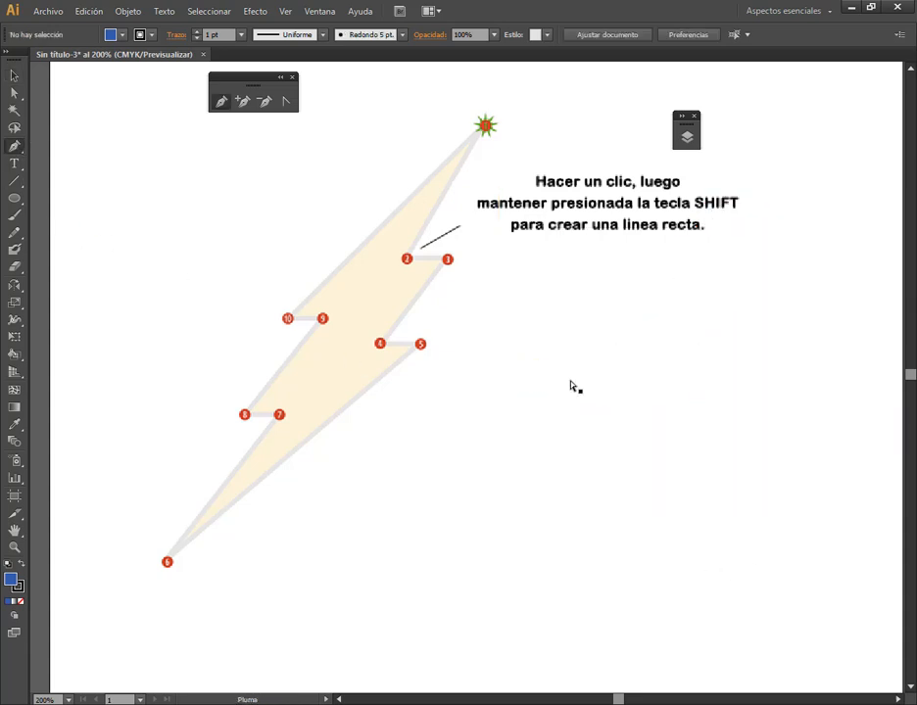
left_click(568, 358)
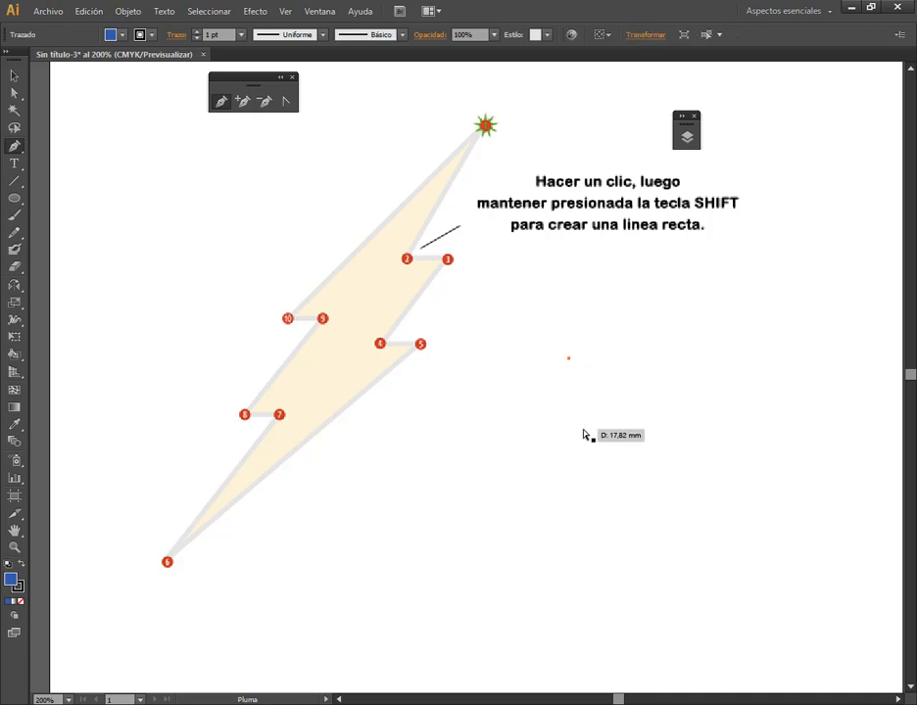
left_click(706, 332)
left_click_drag(728, 347, 780, 352)
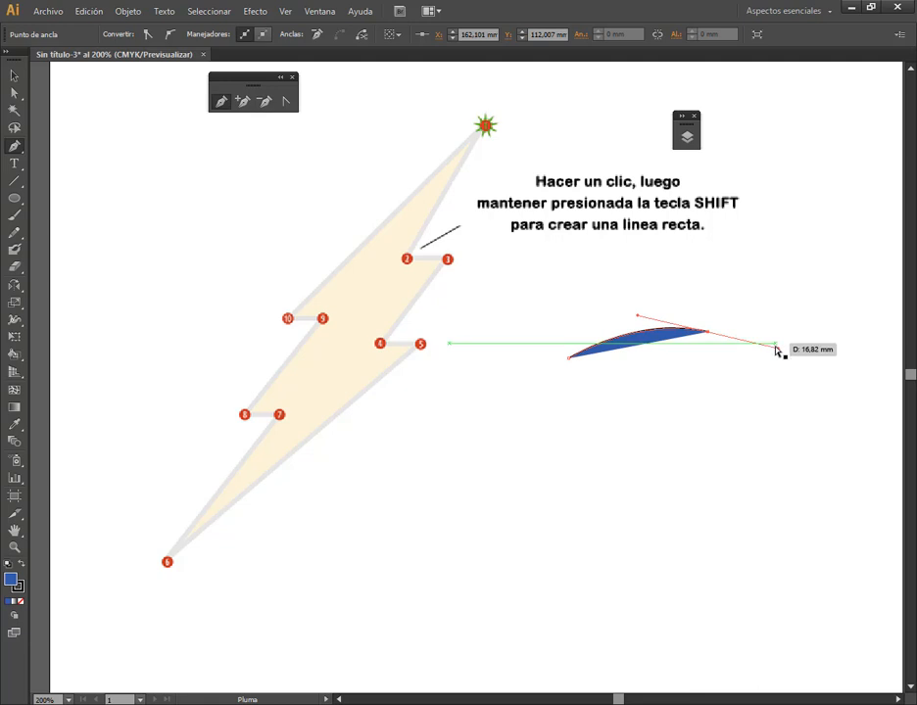
left_click(787, 427)
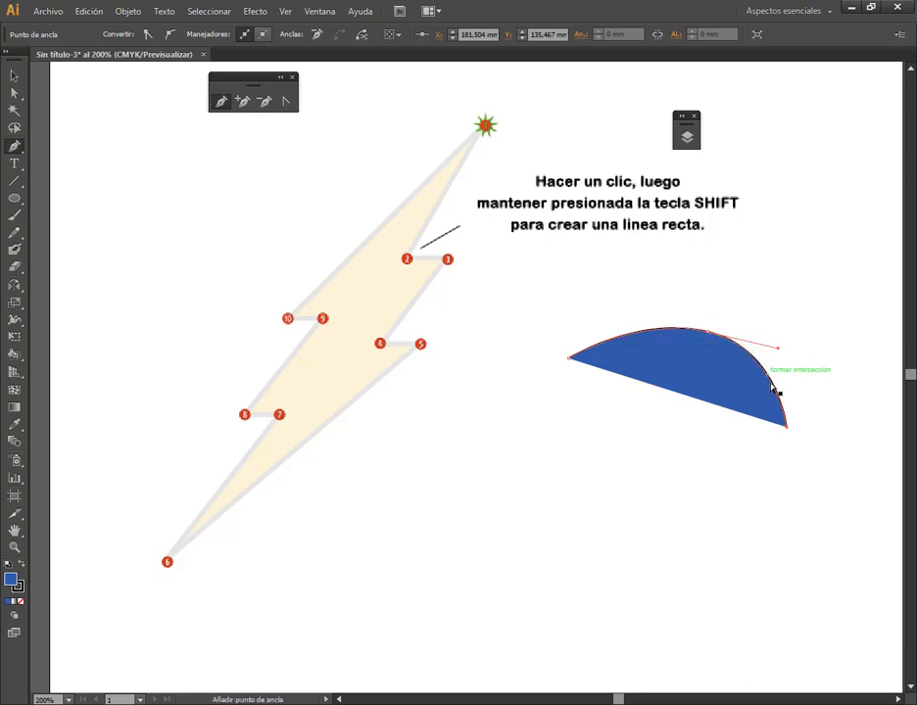
left_click(724, 538)
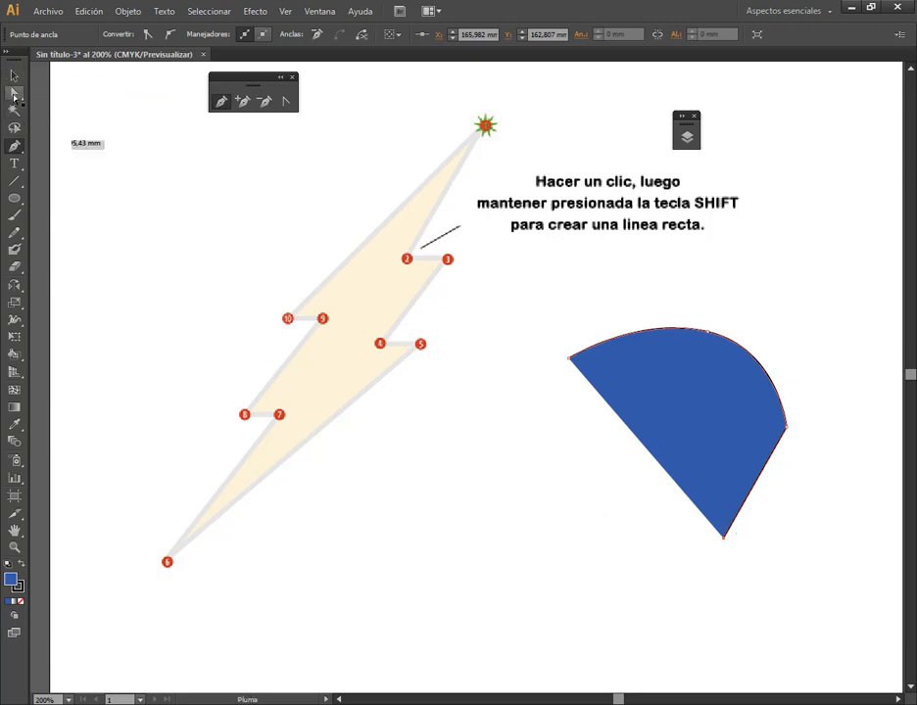
Detach the Direct Selection tool group as a floating panel beside the Pen tool panel
left_click_drag(13, 94, 83, 98)
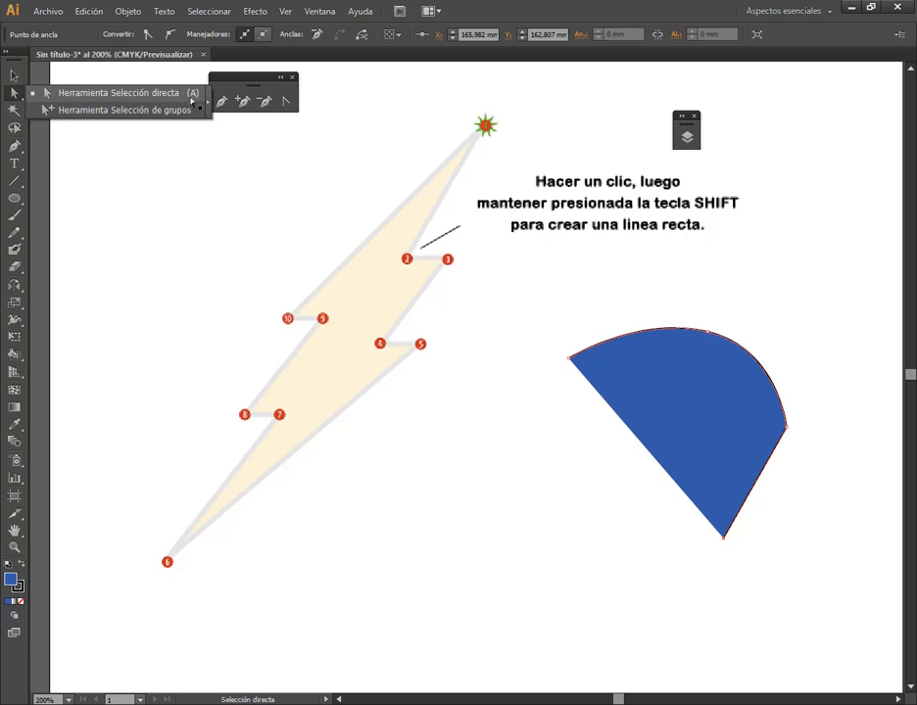
left_click_drag(192, 101, 194, 102)
left_click_drag(31, 76, 332, 86)
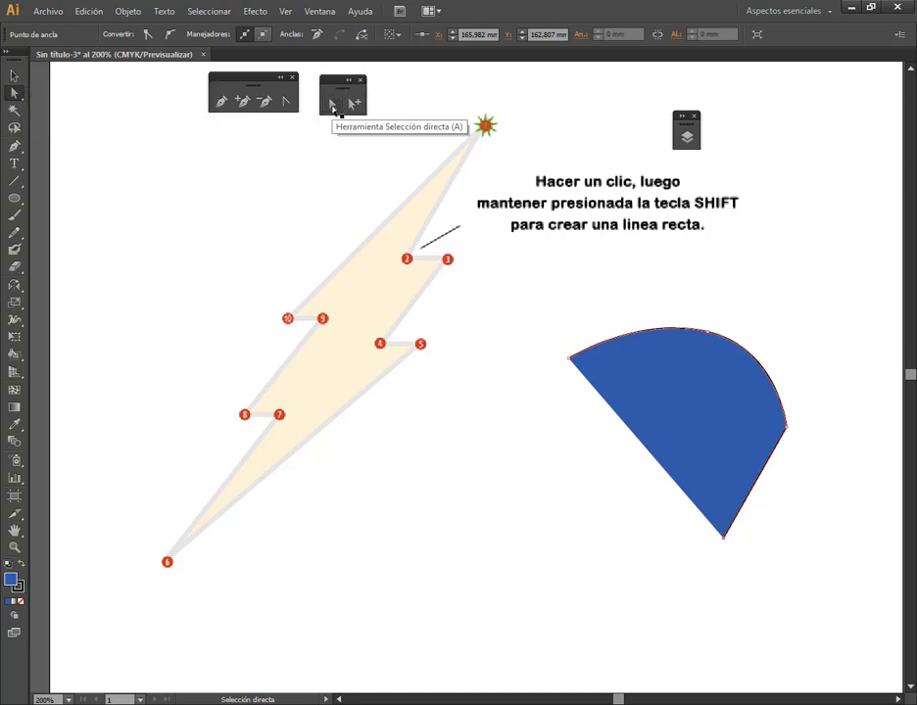
Select the blue path's curved anchor, starting anchor and third anchor one at a time with Direct Selection
left_click(707, 335)
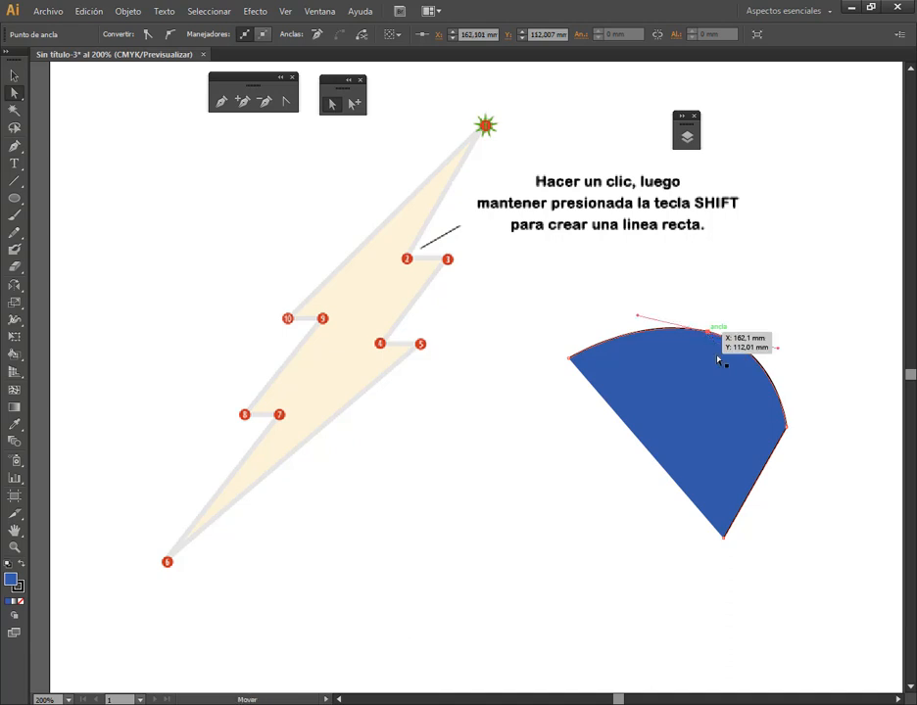
left_click(570, 359)
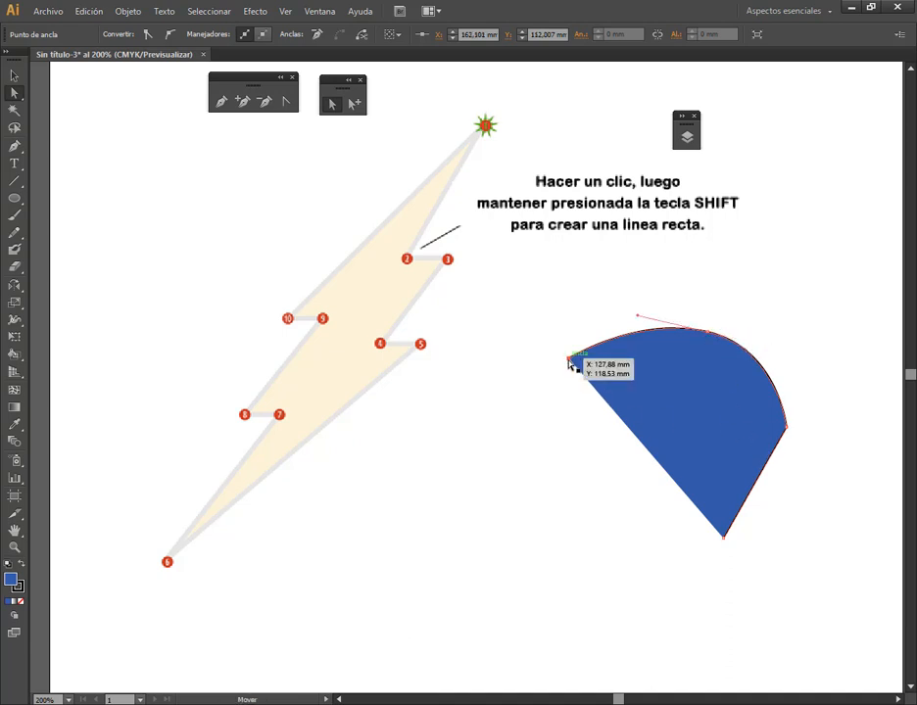
left_click(784, 428)
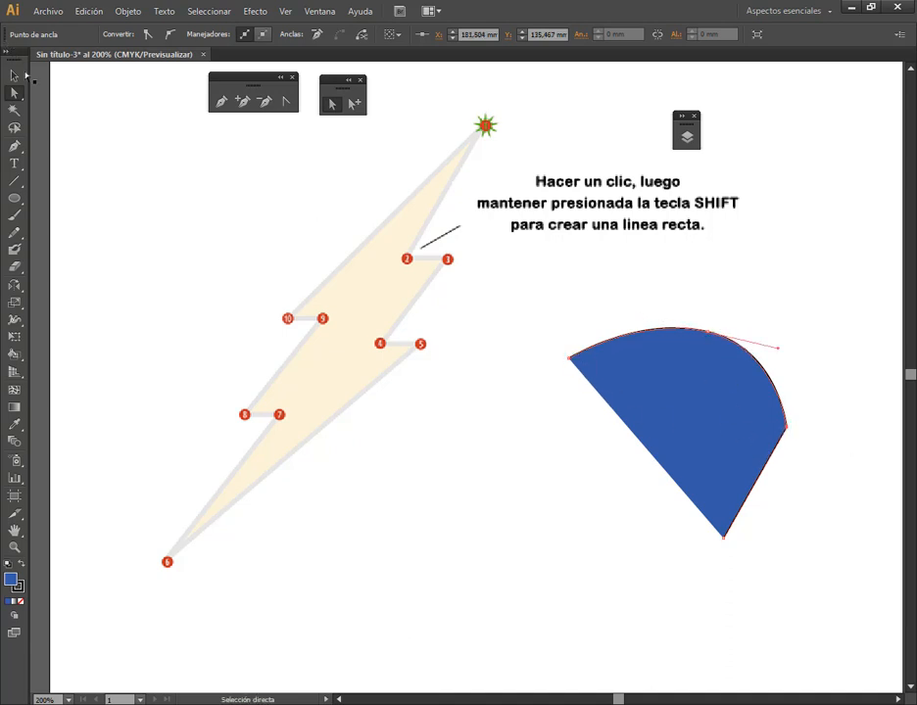
Move the whole blue shape closer to the lightning bolt and stretch it wider with the Selection tool
left_click(17, 76)
left_click(605, 300)
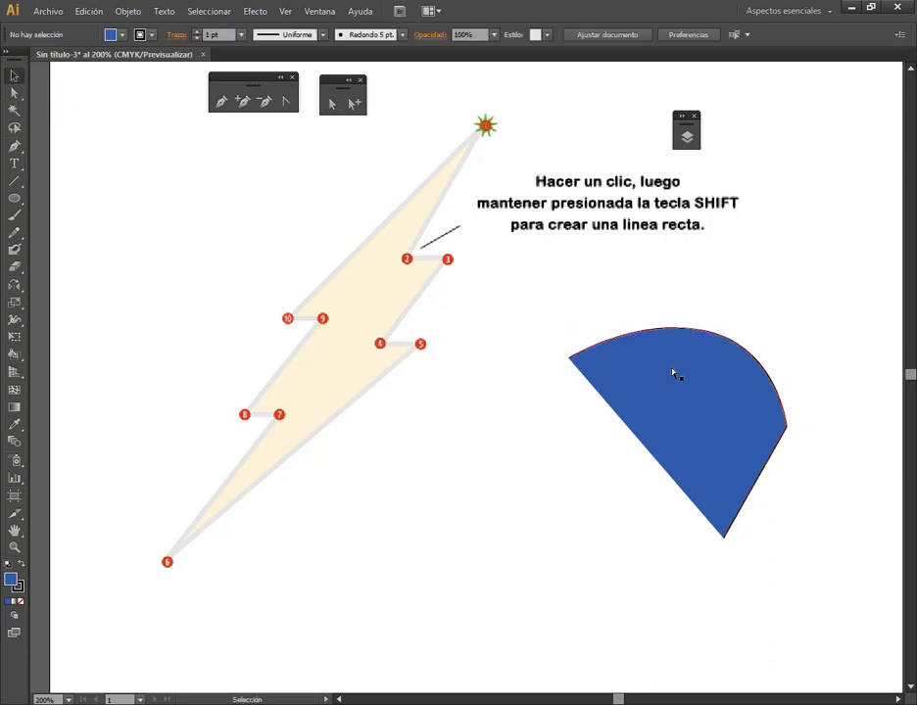
left_click_drag(675, 374, 632, 378)
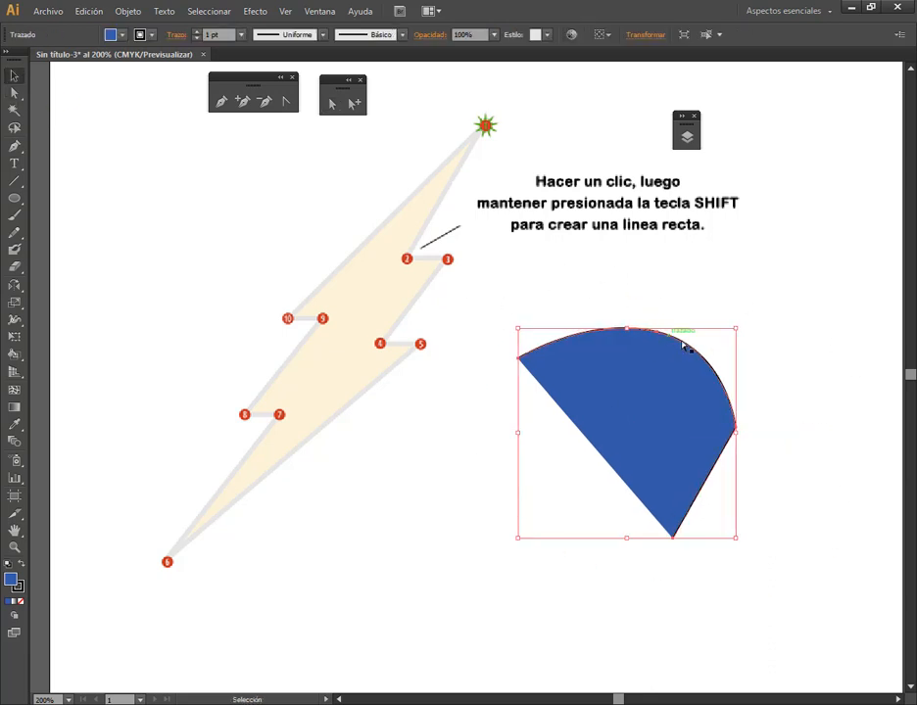
mouse_move(737, 329)
left_mouse_down()
mouse_move(669, 400)
mouse_move(750, 330)
left_mouse_up()
left_click_drag(698, 459, 672, 419)
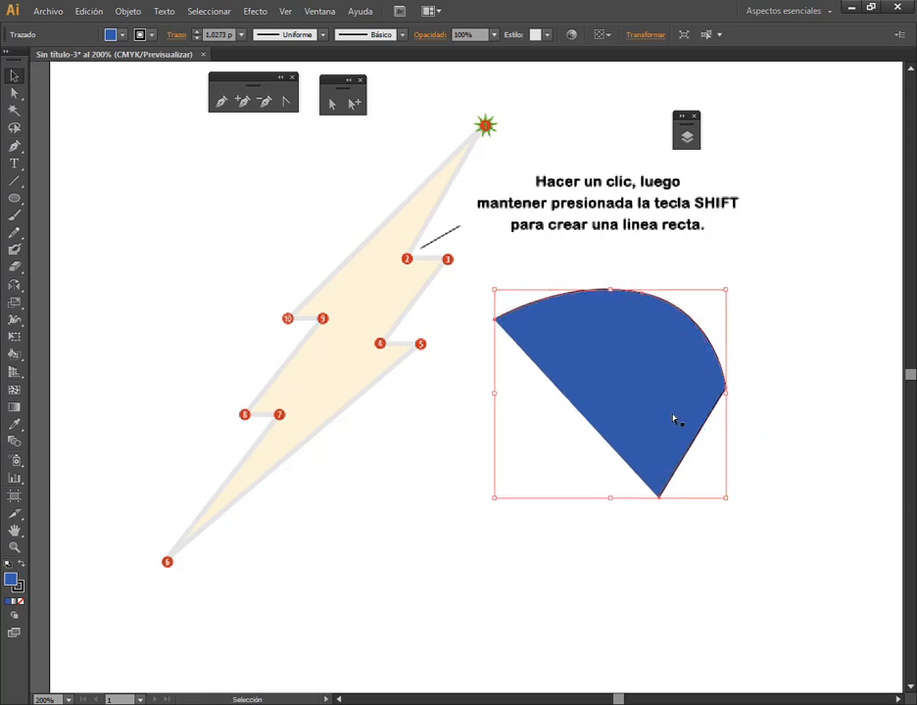
left_click_drag(495, 398, 450, 392)
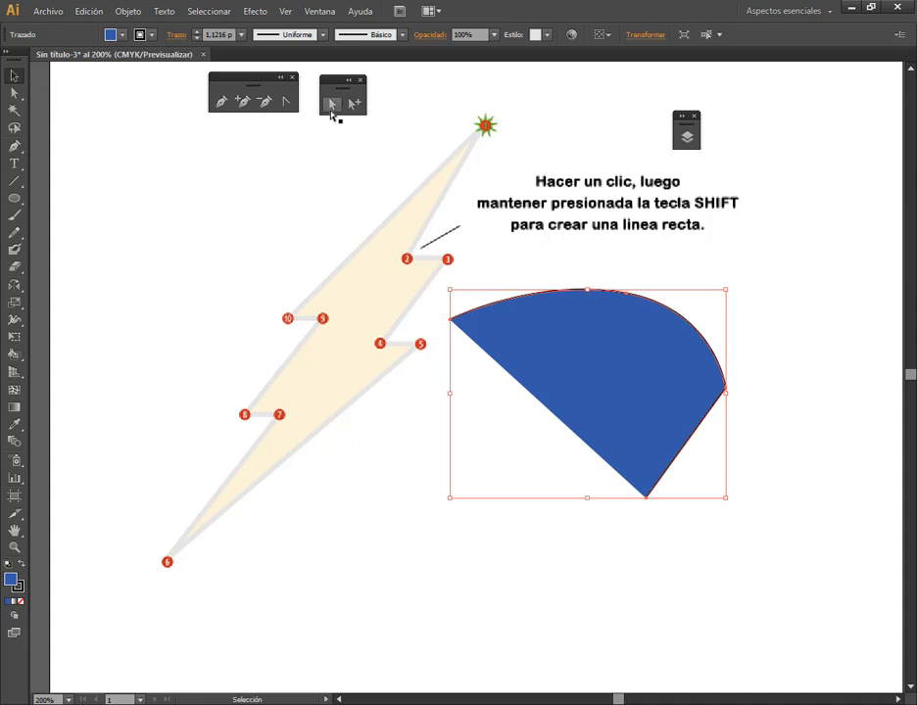
With Direct Selection, select the blue shape's curved anchor and right-hand anchor, and move its lowest anchor down and outward to about X 157.69, Y 160.16 mm
left_click(332, 105)
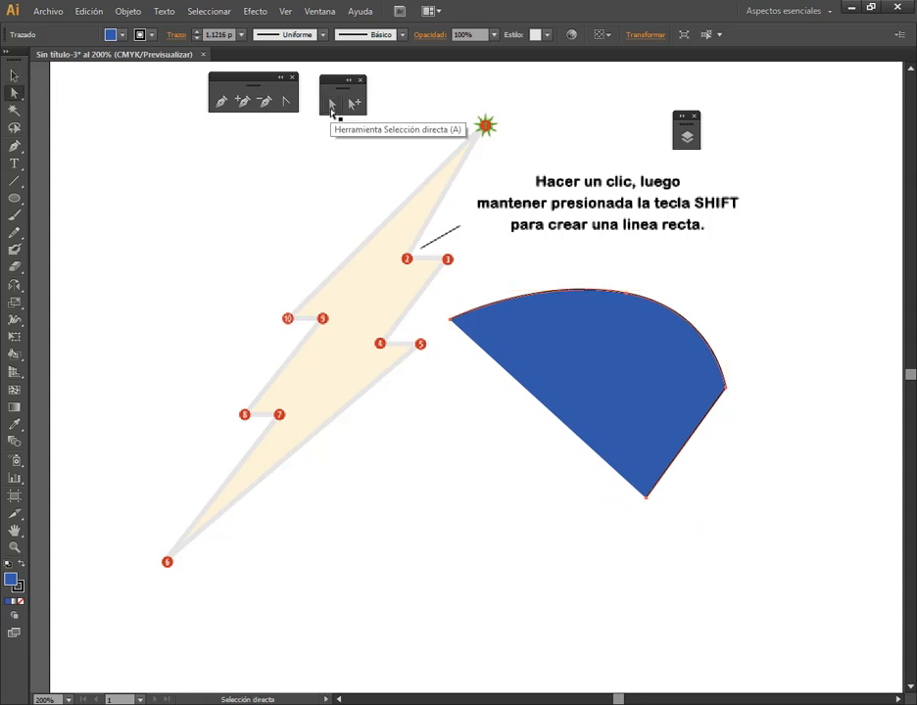
left_click(626, 296)
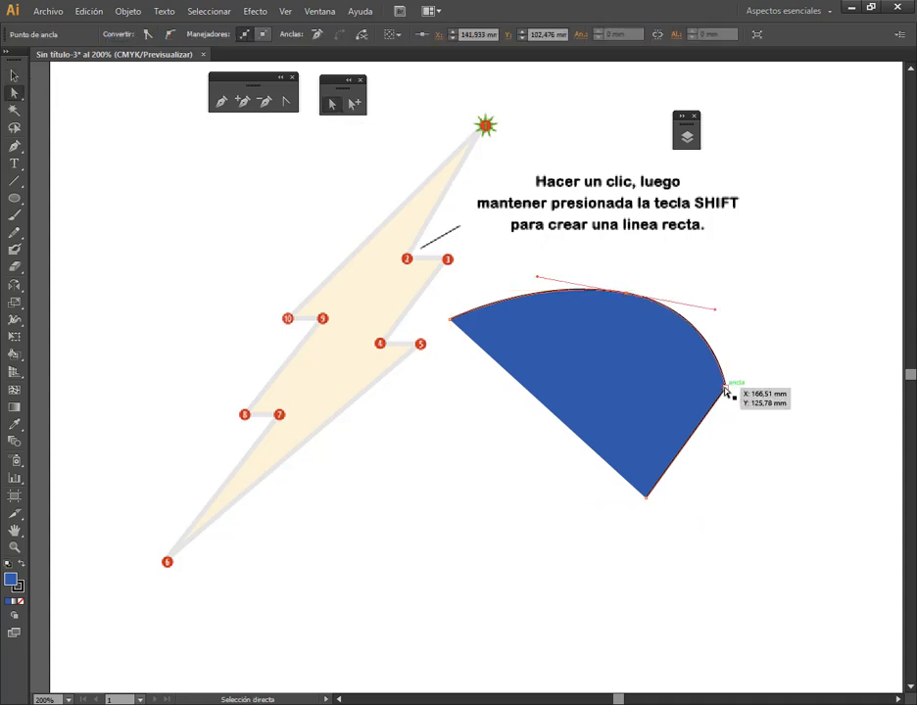
left_click(725, 390)
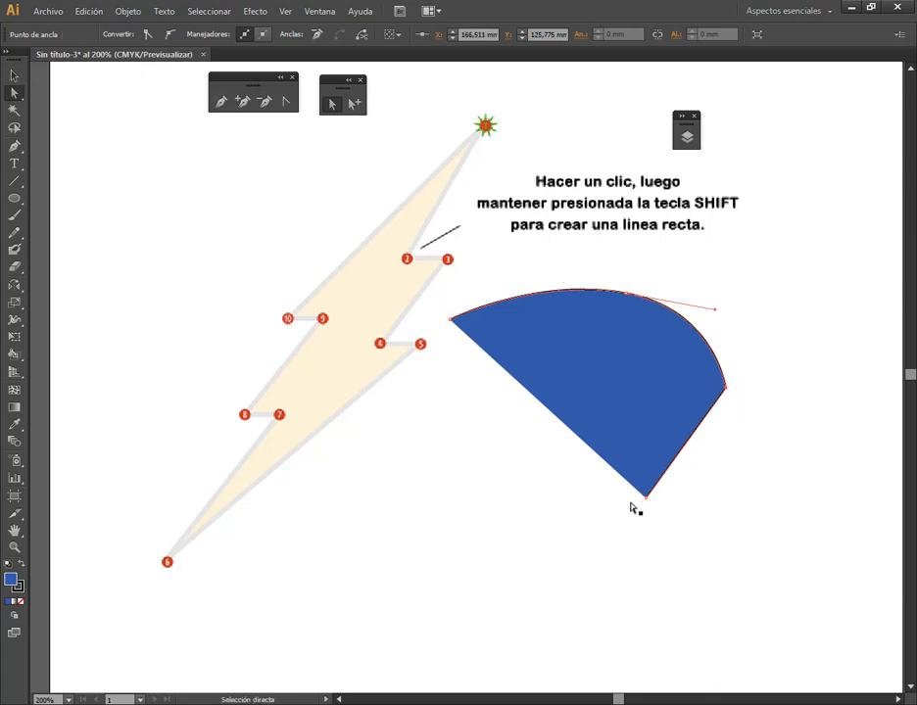
left_click_drag(645, 497, 689, 525)
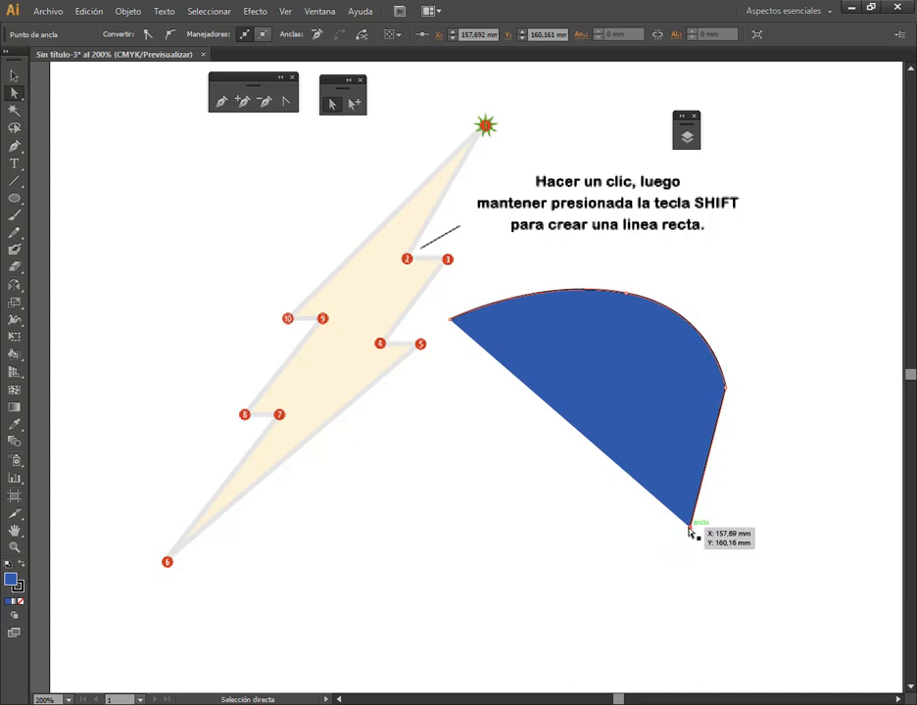
Continue the blue path from its lowest anchor with the Pen tool, adding one corner and three curved anchors, and close it at the starting anchor
left_click(219, 102)
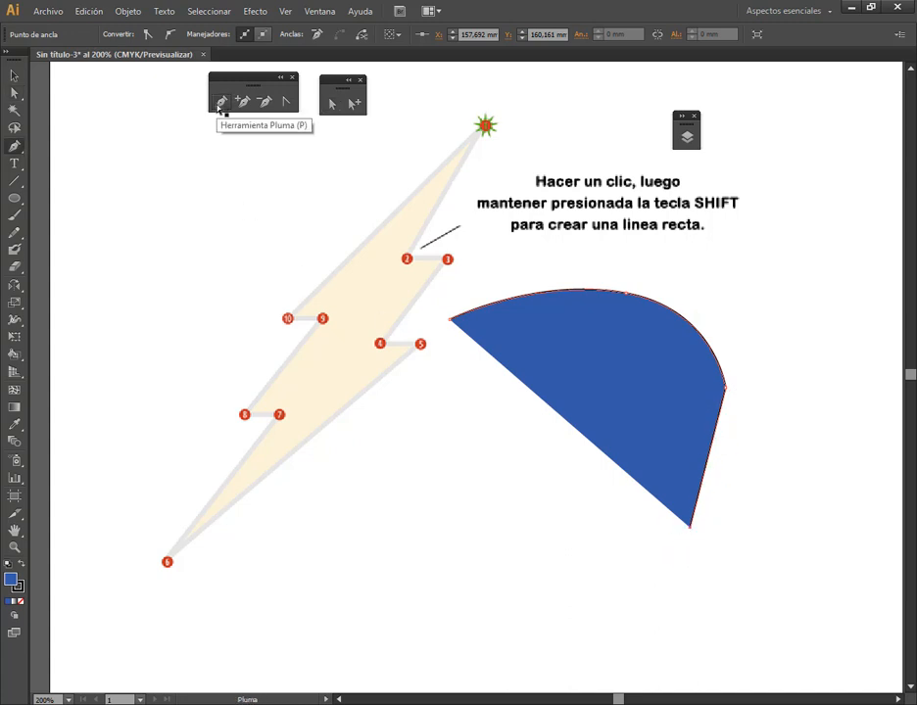
left_click(689, 526)
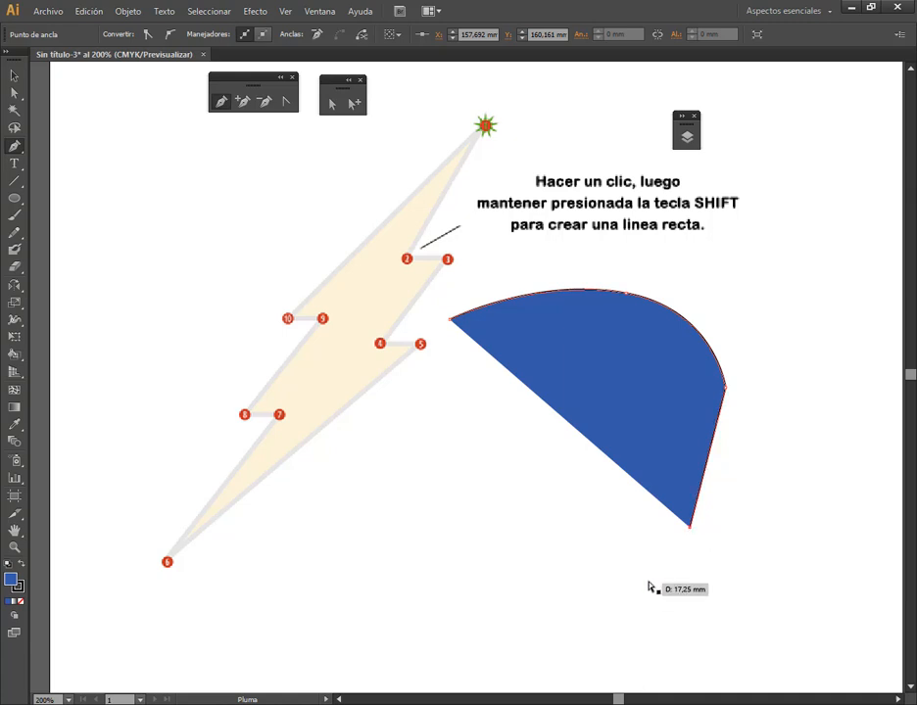
left_click(495, 555)
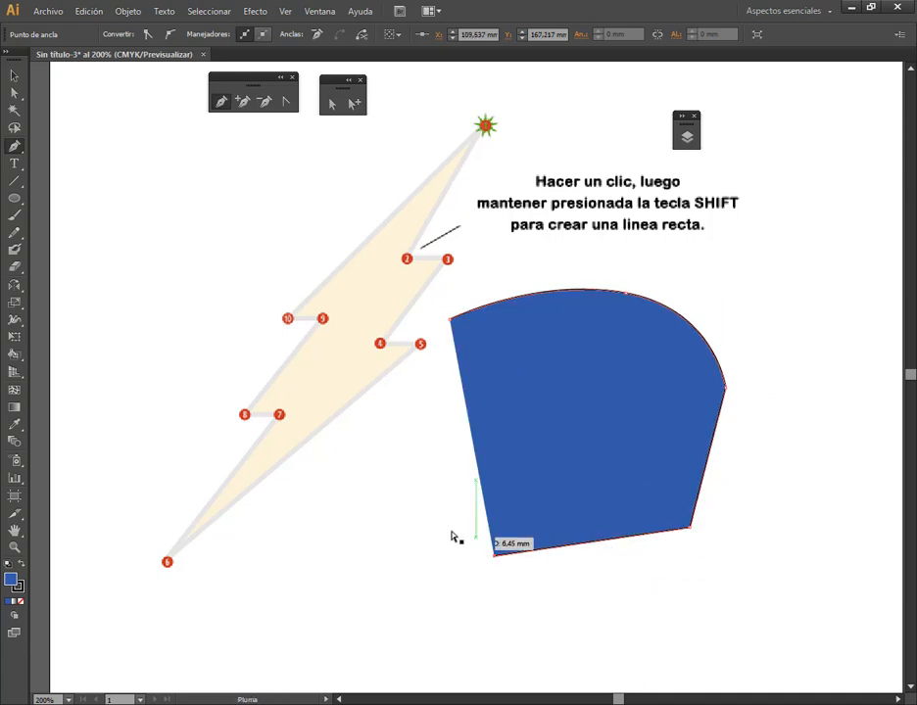
left_click_drag(397, 457, 386, 398)
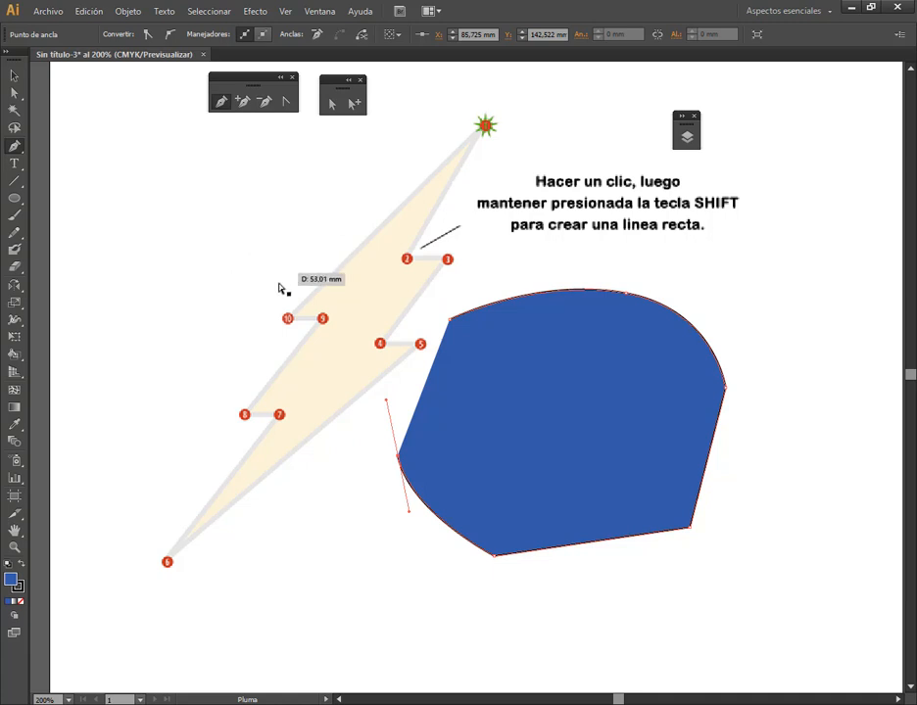
left_click_drag(194, 387, 130, 443)
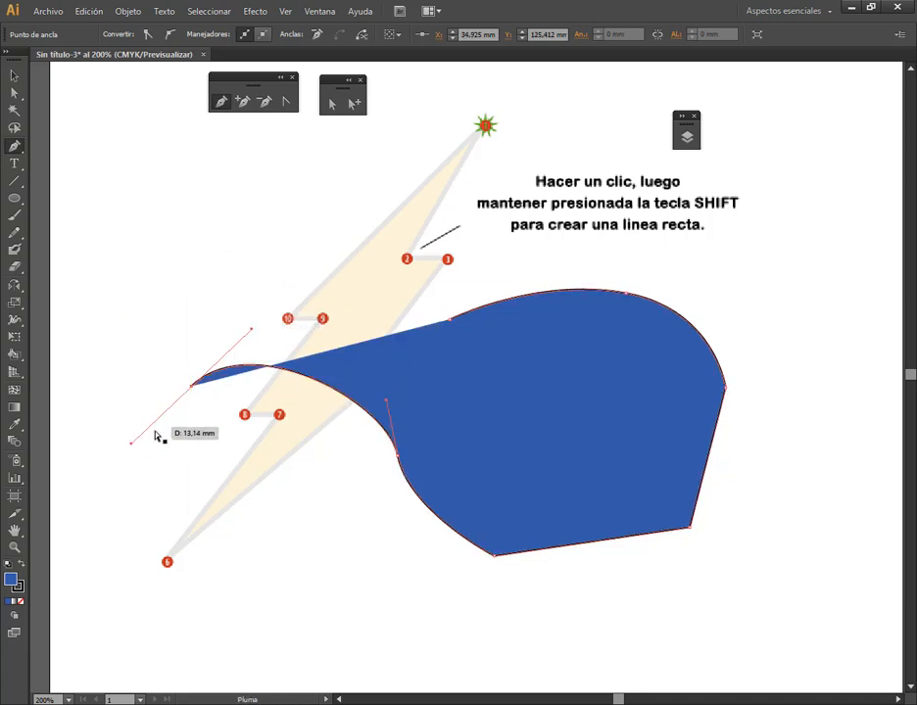
left_click_drag(304, 195, 392, 289)
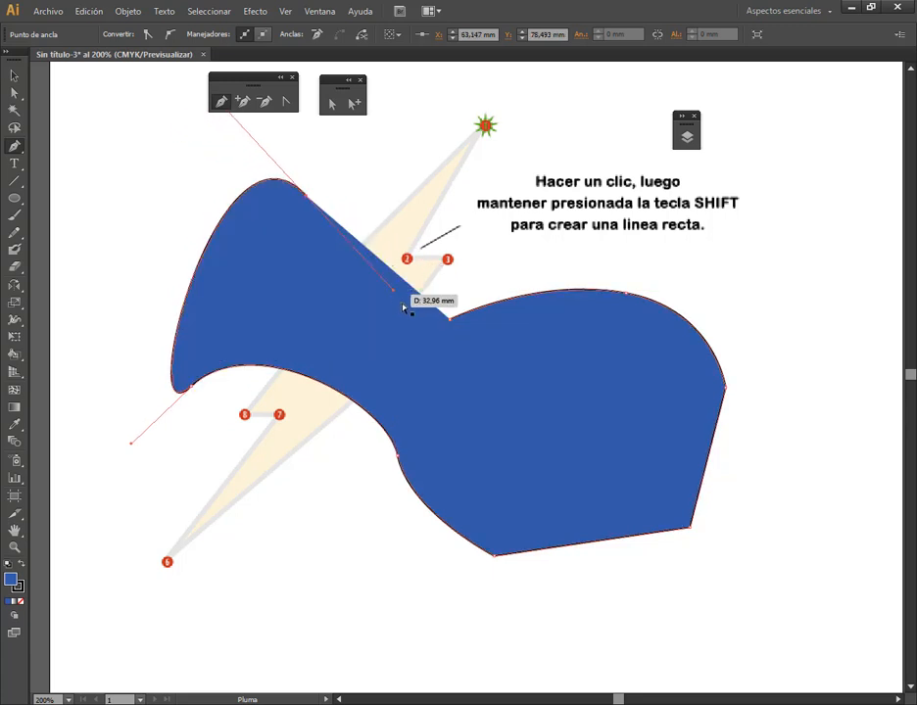
left_click(451, 321)
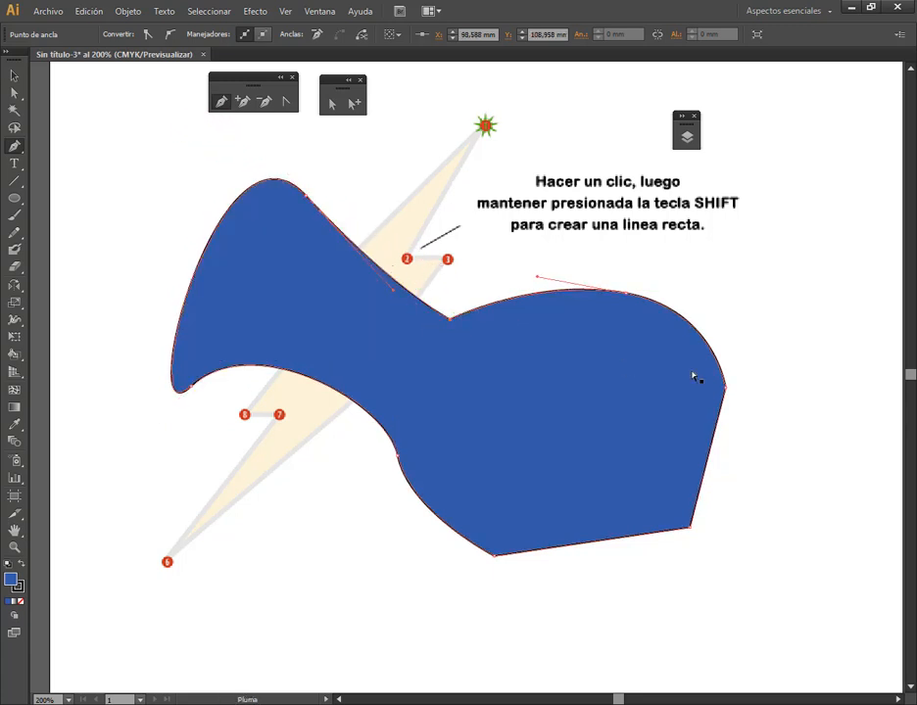
Delete the whole closed blue shape covering the lightning bolt
left_click(15, 75)
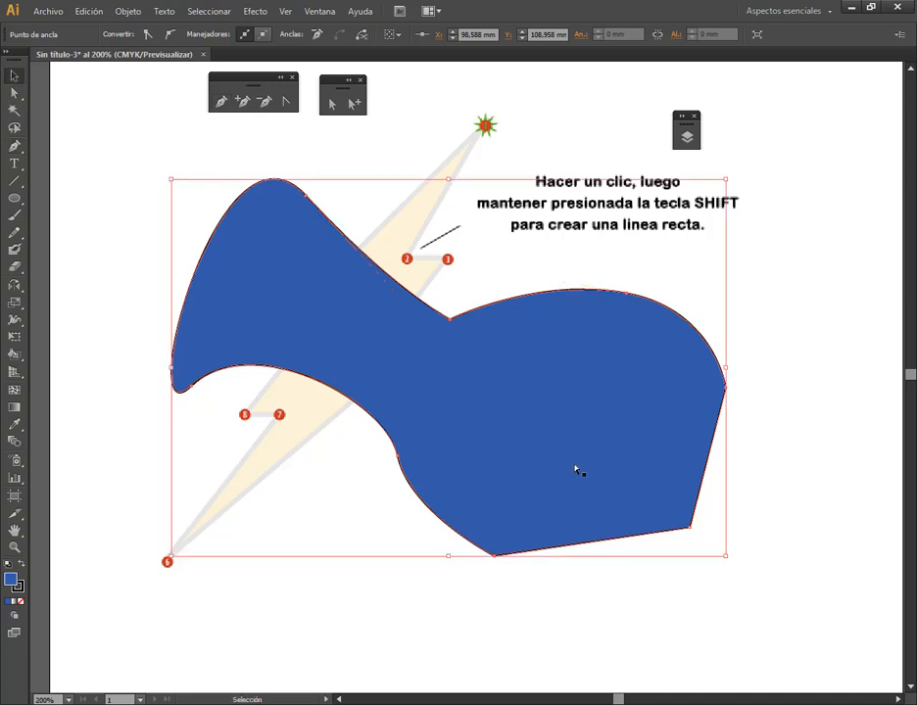
left_click_drag(576, 470, 674, 422)
key("Delete")
Draw a curved two-anchor Pen path beside the bolt, try a third curved anchor on the handle's end and undo it
left_click(221, 101)
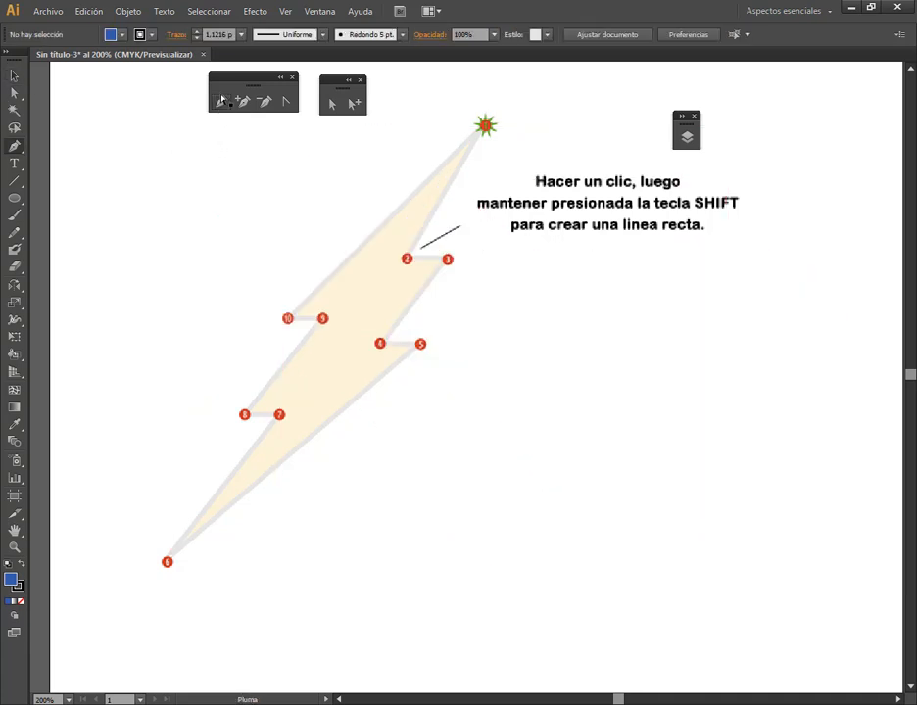
left_click(511, 343)
left_click_drag(720, 371, 796, 437)
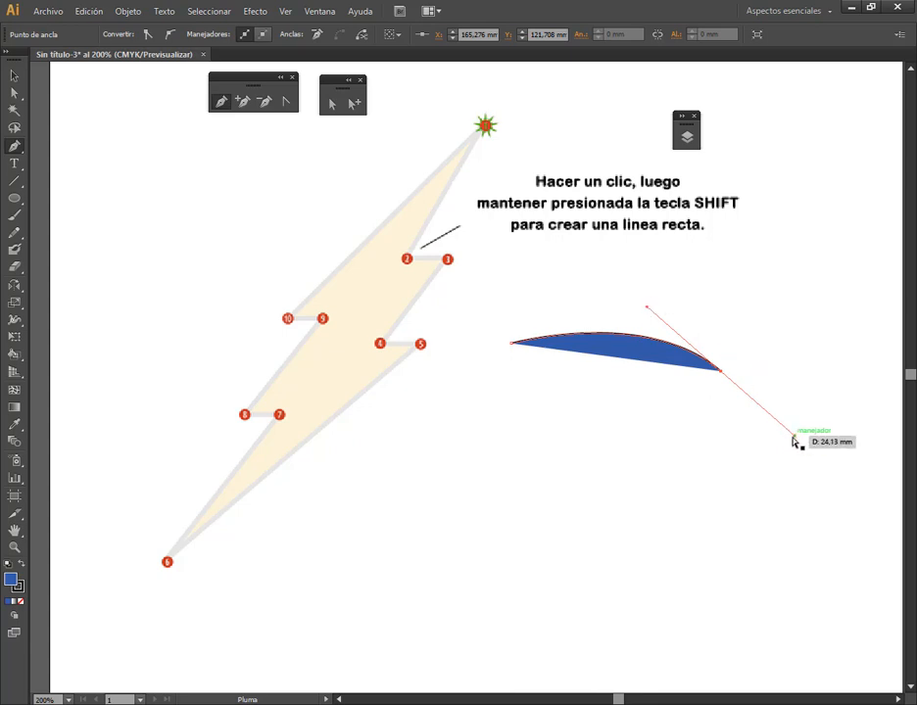
left_click_drag(794, 437, 781, 542)
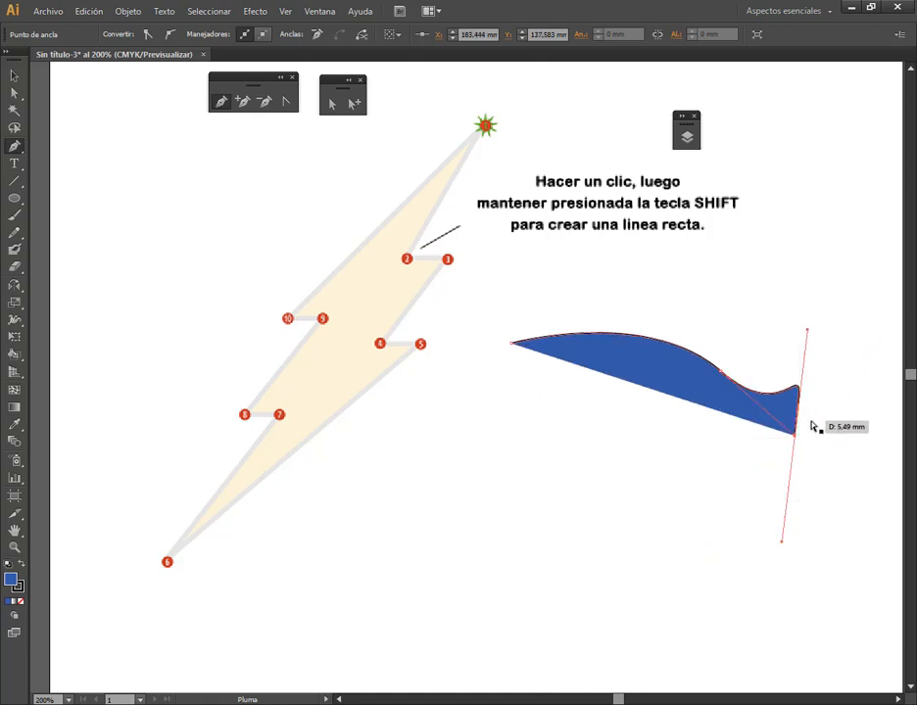
key("ctrl+z")
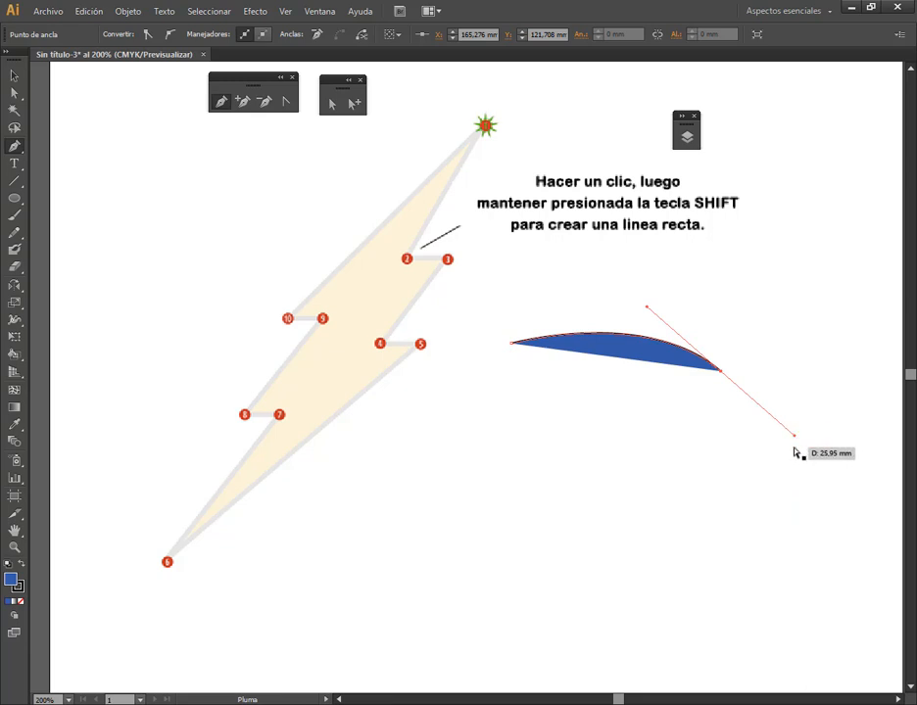
Break the second anchor's outgoing handle so it points upward, and extend the path to a third anchor beside the instruction text
key("alt")
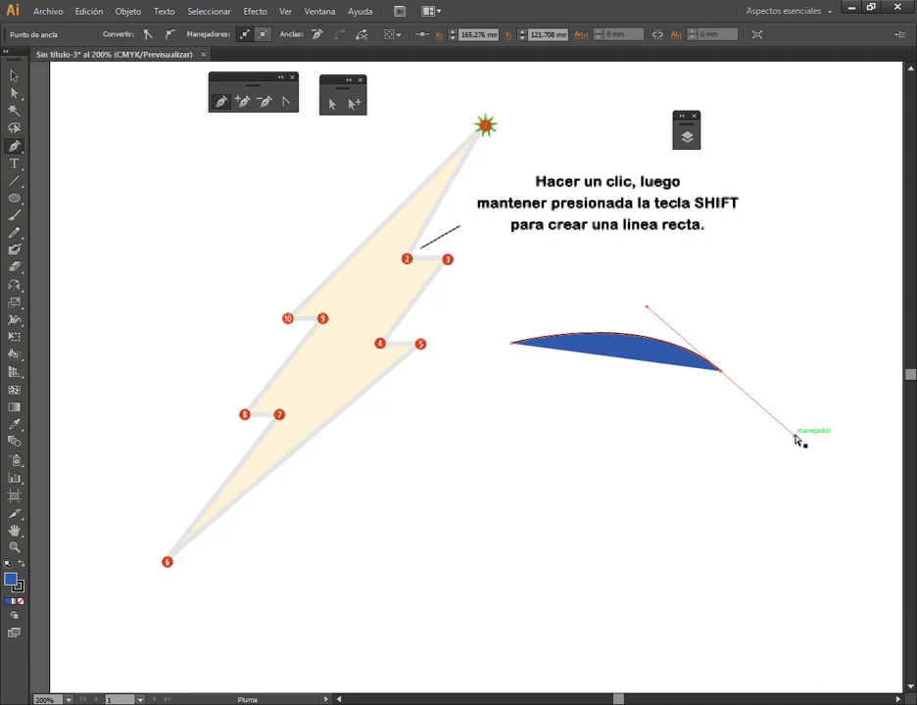
left_click_drag(796, 437, 718, 252)
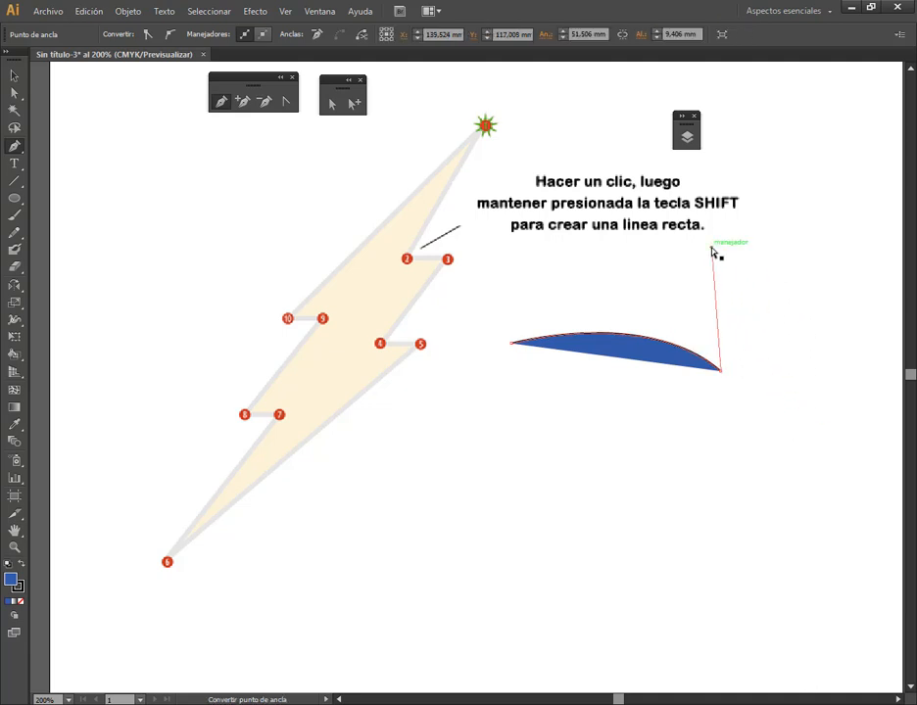
left_click(721, 372)
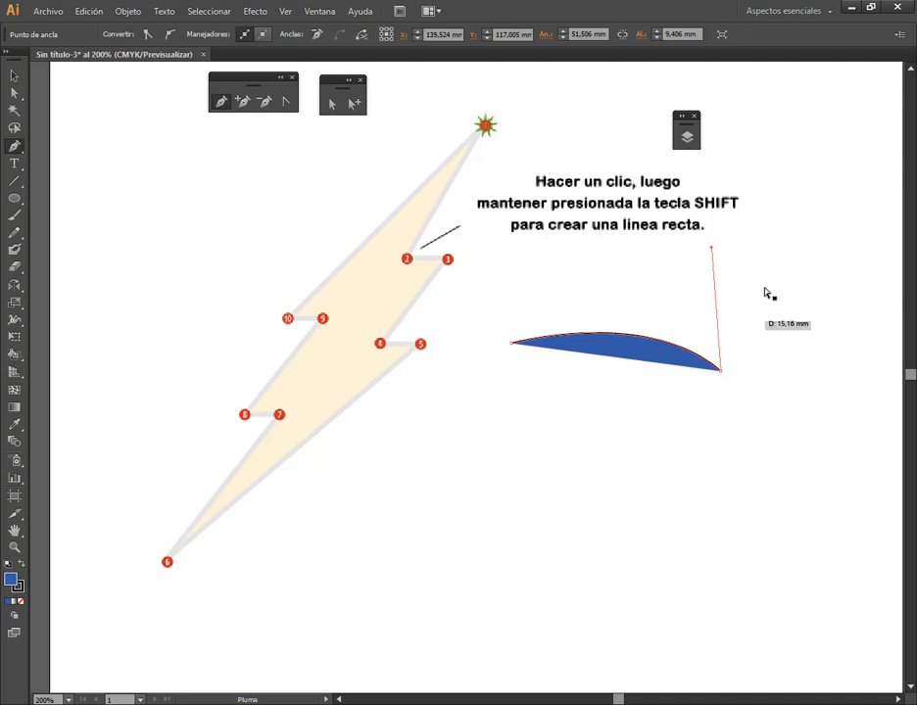
left_click(744, 209)
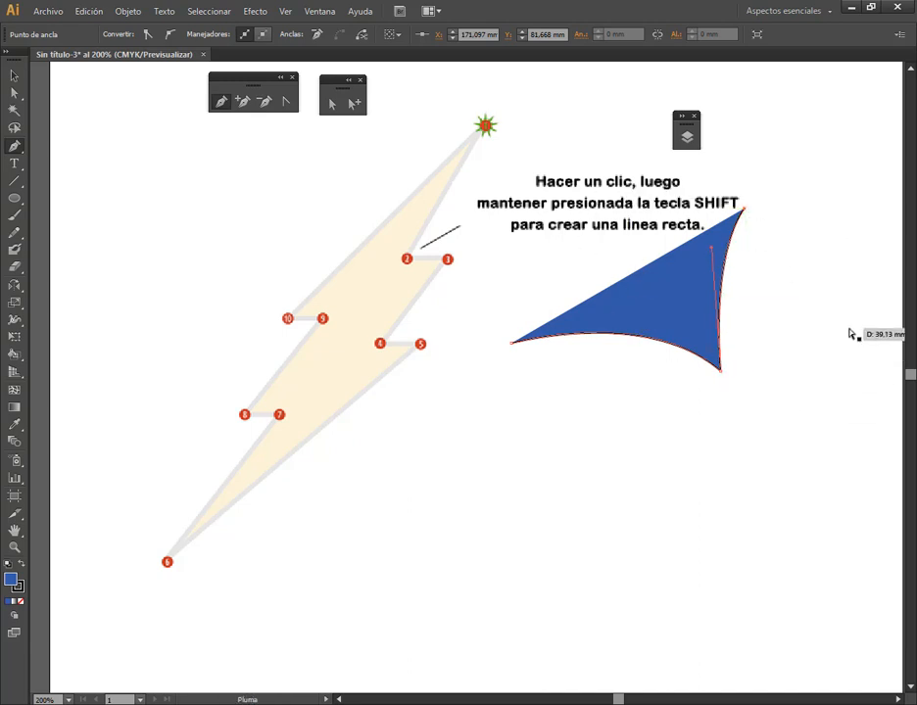
Add a curved anchor, a lower corner anchor and another curved anchor, and close the path at its starting anchor to form a heart-like shape
left_click_drag(852, 335, 819, 475)
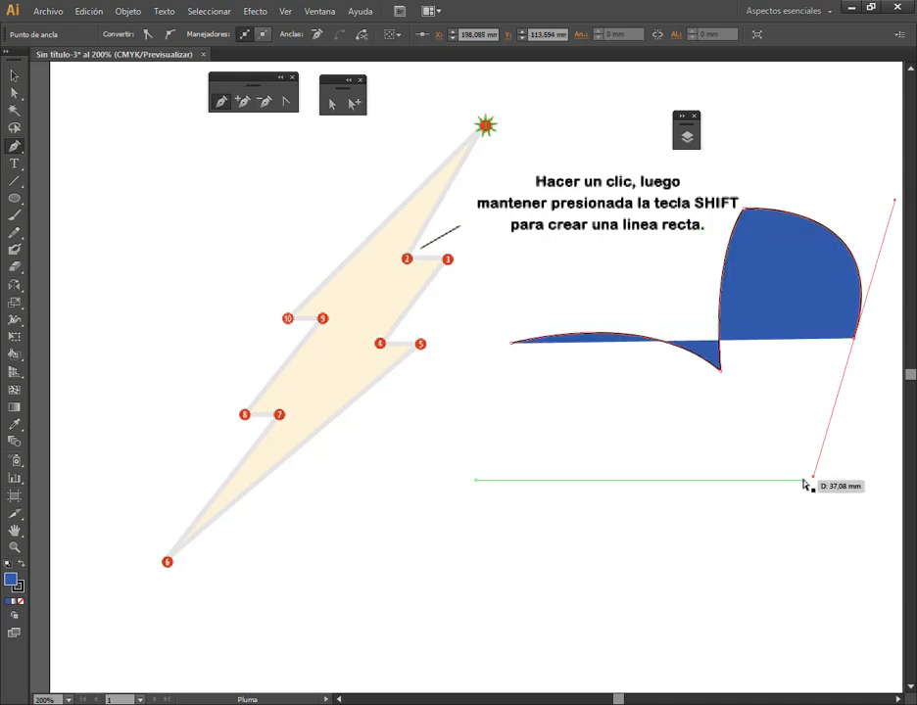
left_click(728, 565)
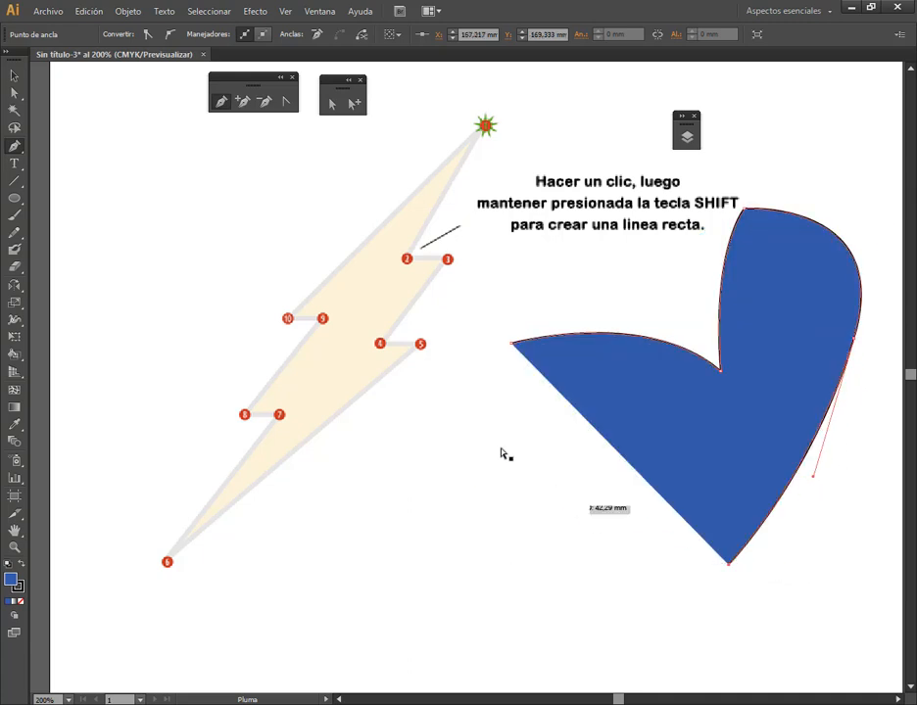
left_click_drag(549, 524, 509, 492)
left_click(513, 347)
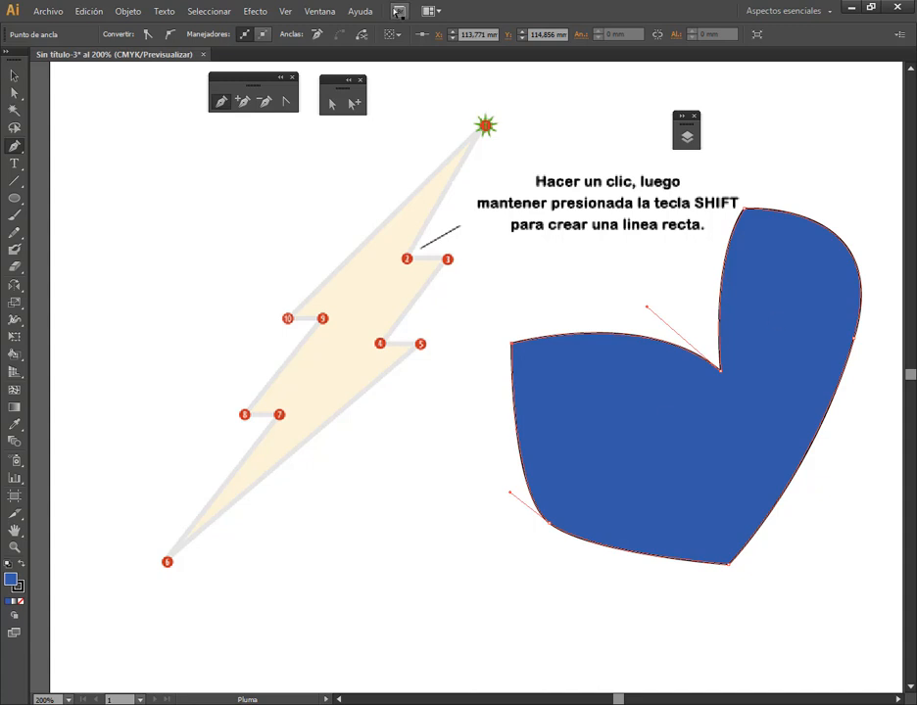
Move the heart-like shape's upper-left anchor outward to about X 107.11, Y 110.9 mm with Direct Selection
left_click(334, 102)
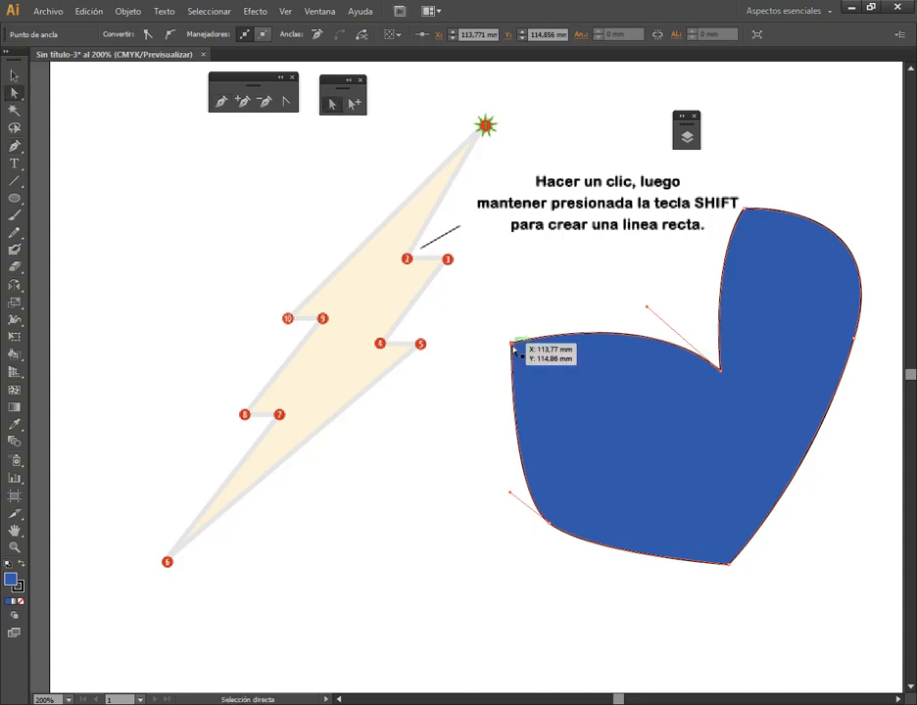
left_click_drag(513, 347, 478, 333)
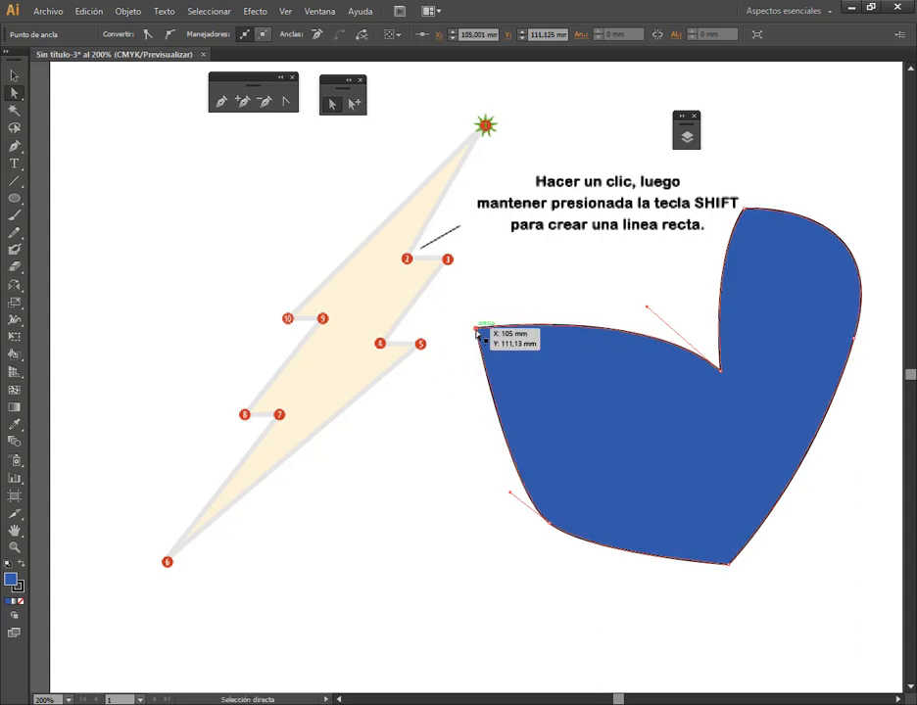
left_click_drag(479, 330, 483, 328)
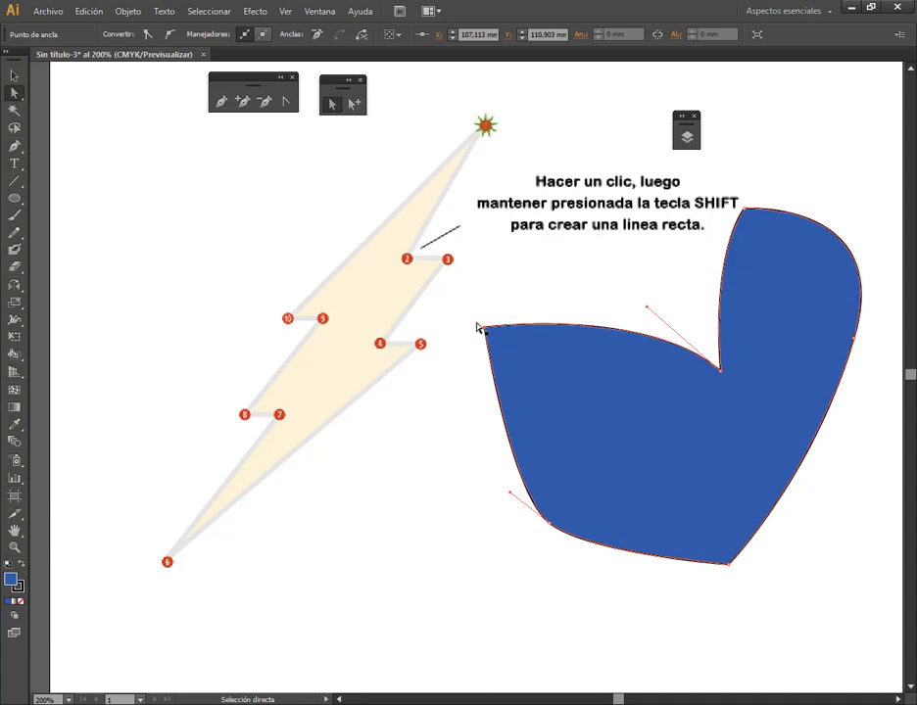
Convert the shape's upper-left anchor to smooth, back to a corner, and to smooth again
key("ctrl")
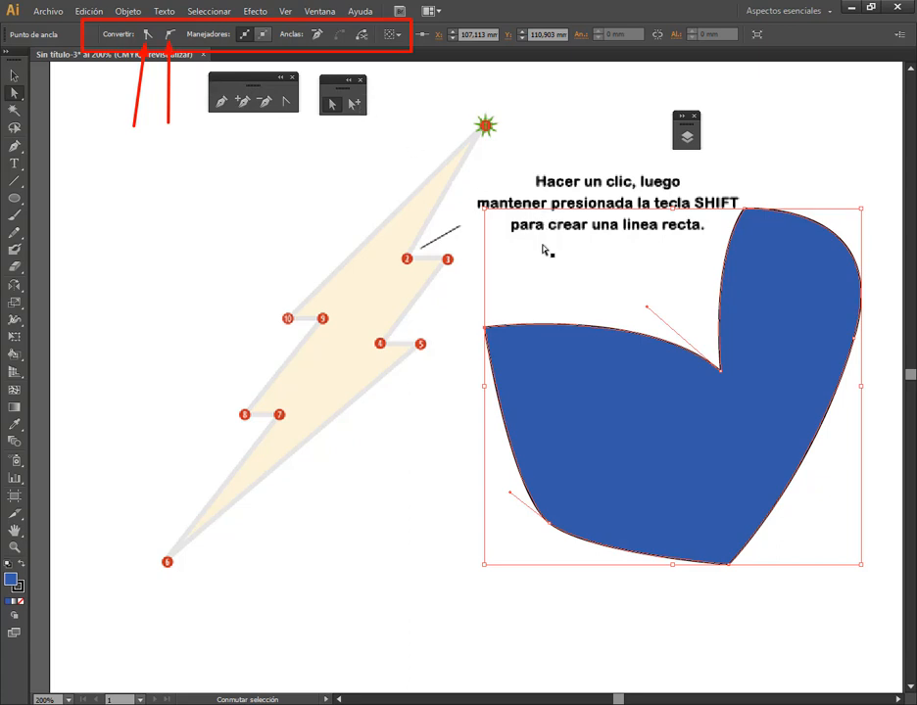
left_click(571, 364)
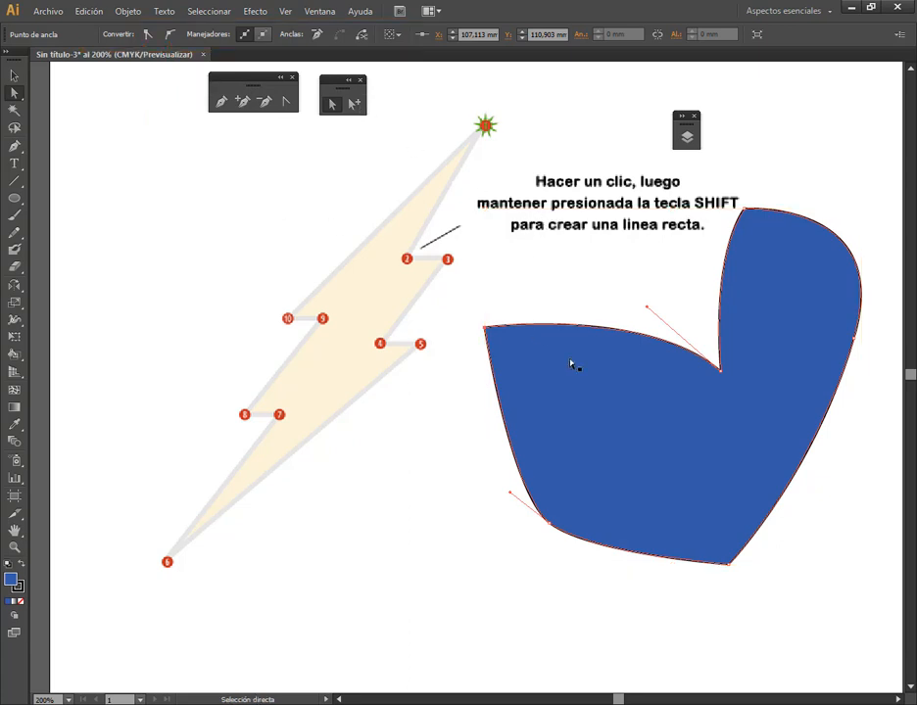
left_click(487, 331)
left_click(171, 35)
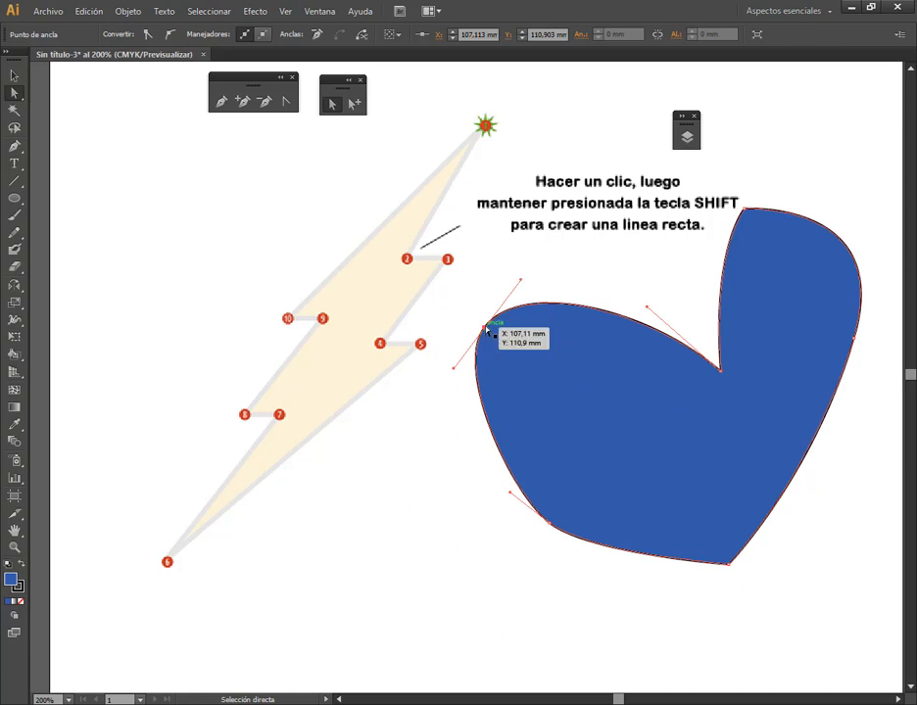
left_click(147, 35)
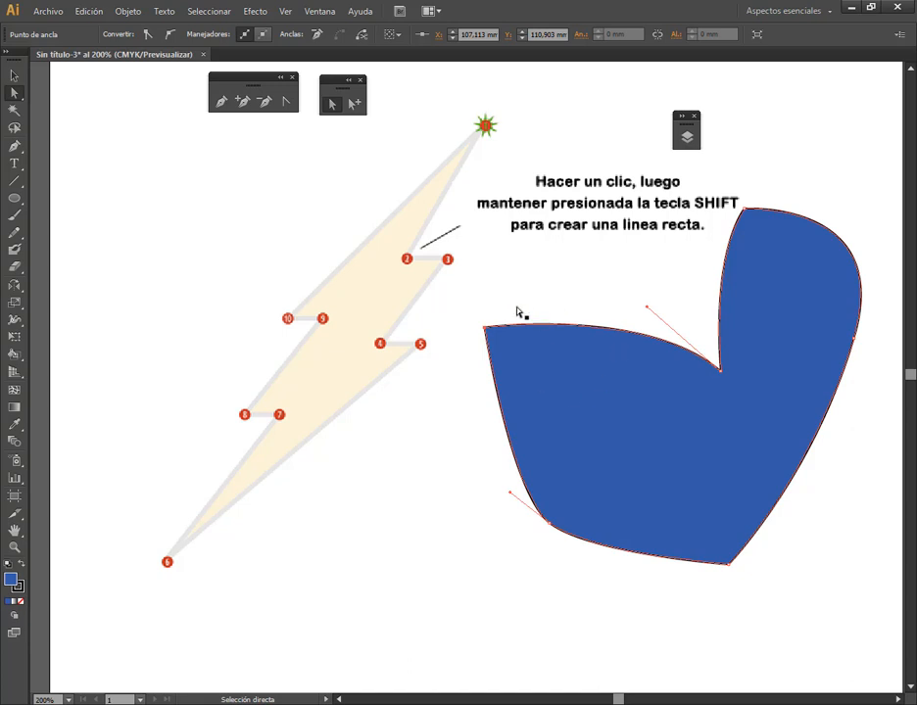
left_click(169, 37)
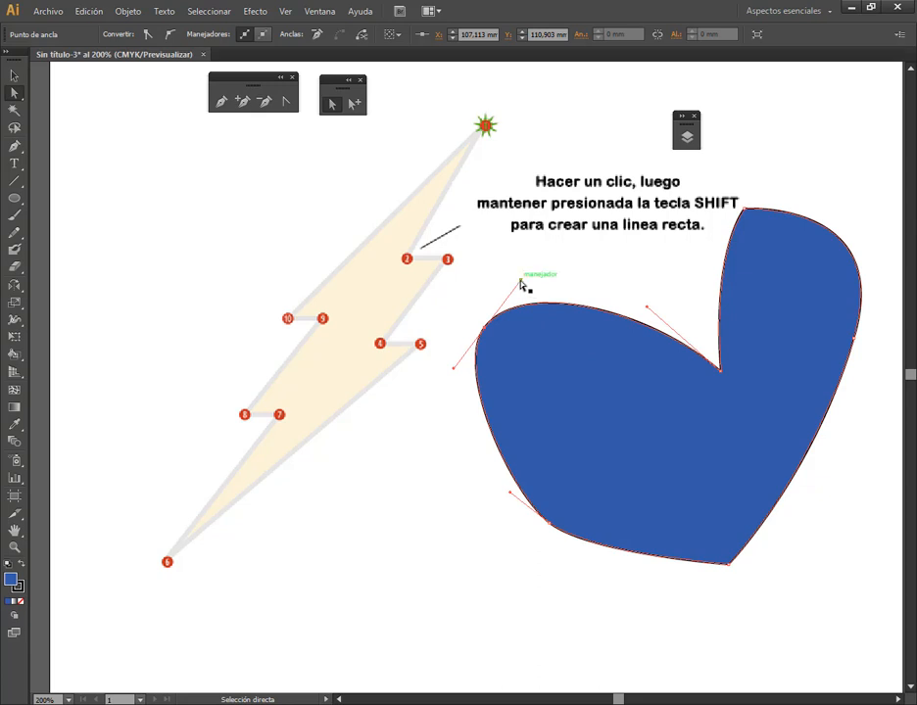
Reshape both lobes by pulling the upper-left anchor's handle steeply upward and tilting the notch anchor's upper handle left, and reselect the upper-left anchor
left_click_drag(520, 283, 492, 254)
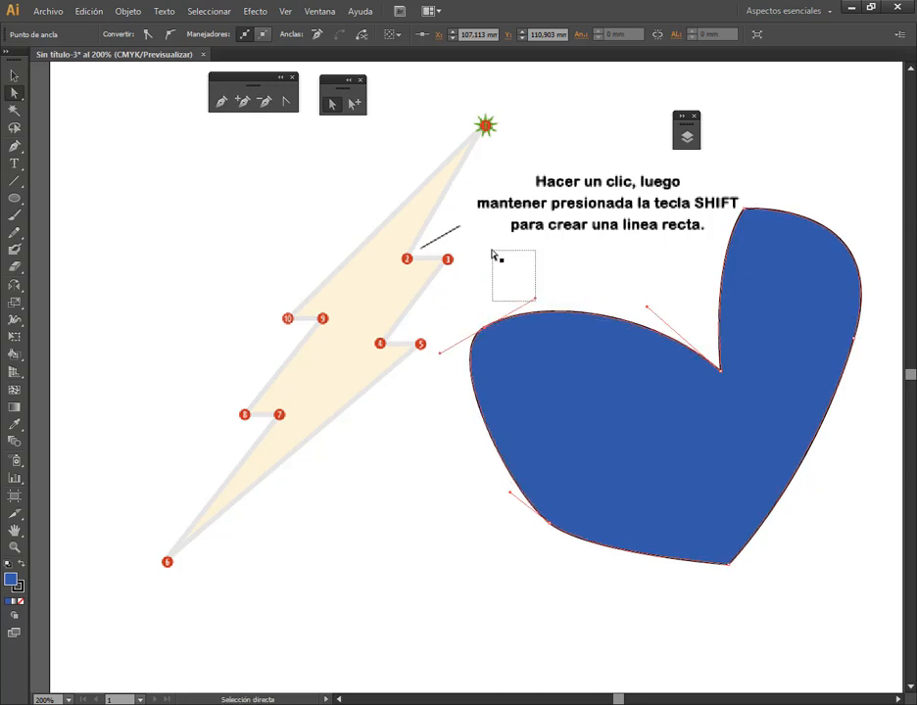
left_click(491, 337)
left_click(488, 335)
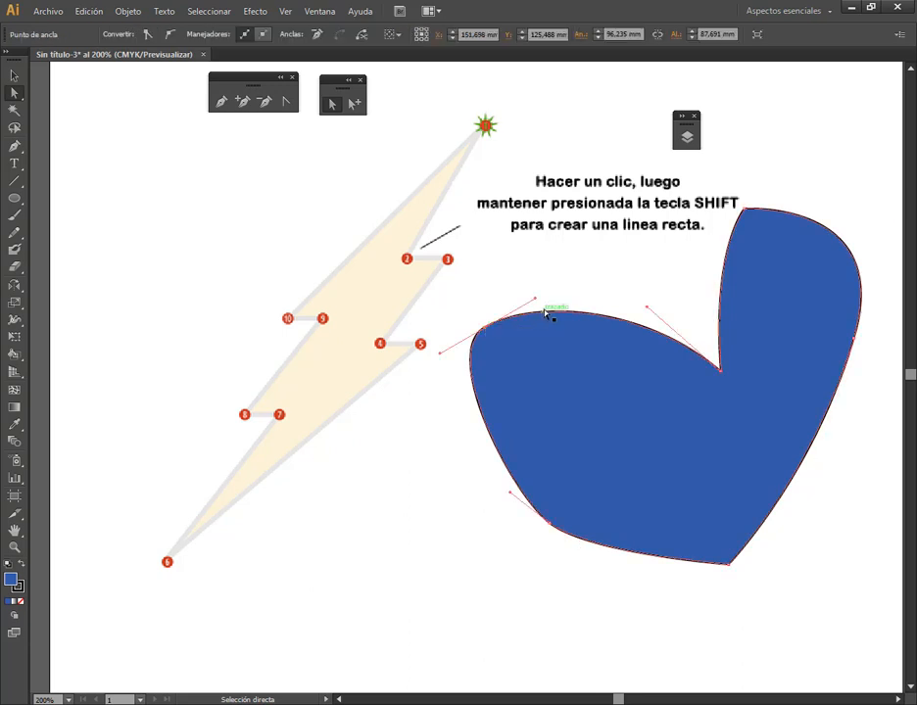
left_click_drag(537, 301, 525, 249)
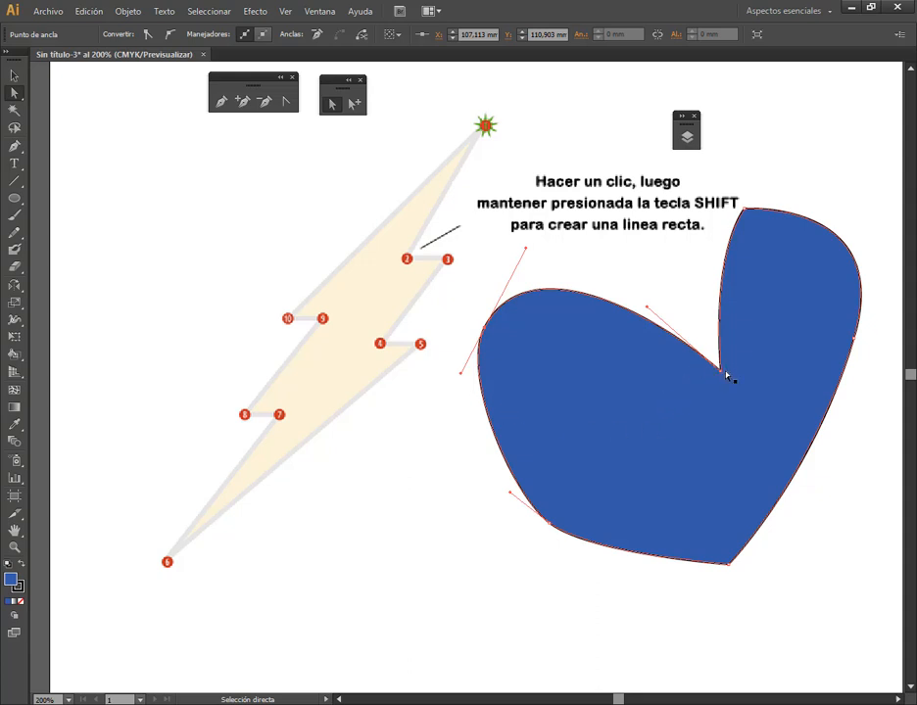
left_click_drag(722, 372, 648, 254)
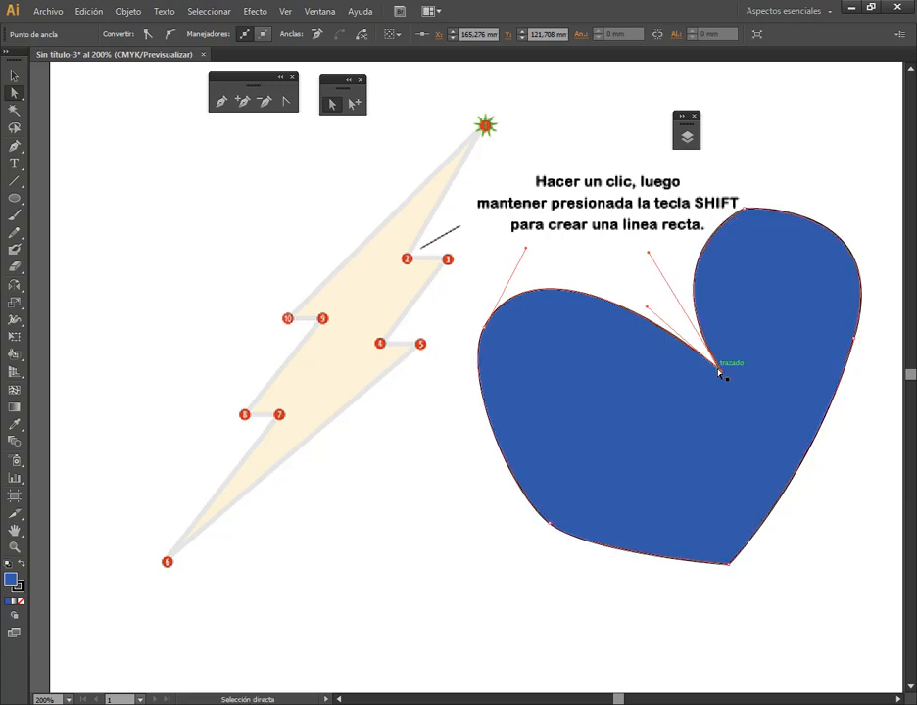
left_click(487, 331)
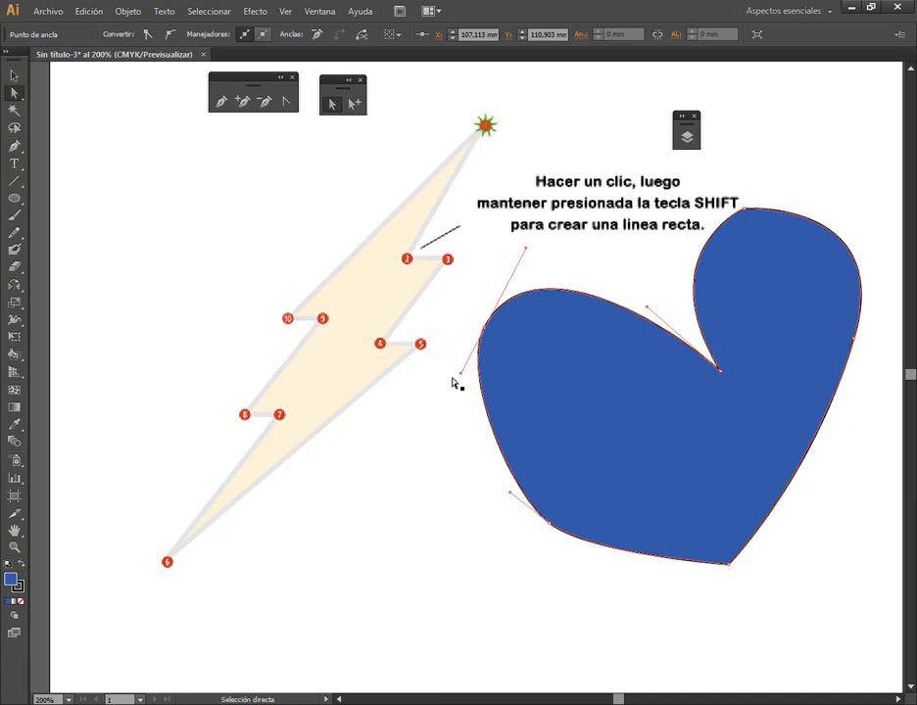
Lengthen the upper-left anchor's lower handle, and break it by swinging it right into the shape with the Convert Anchor Point tool
mouse_move(460, 372)
left_mouse_down()
mouse_move(430, 368)
mouse_move(448, 389)
left_mouse_up()
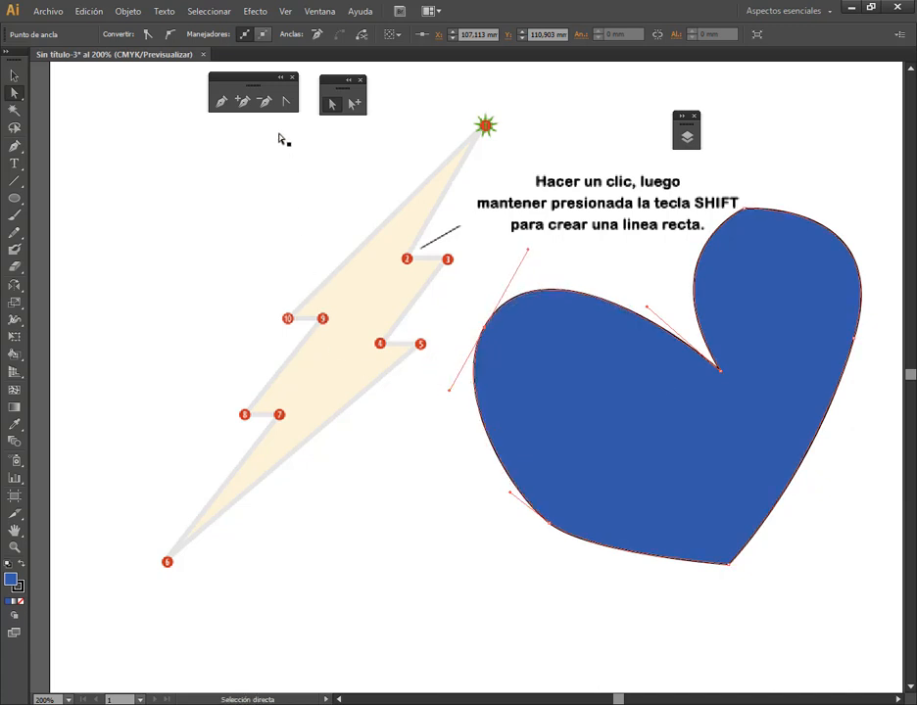
left_click(285, 102)
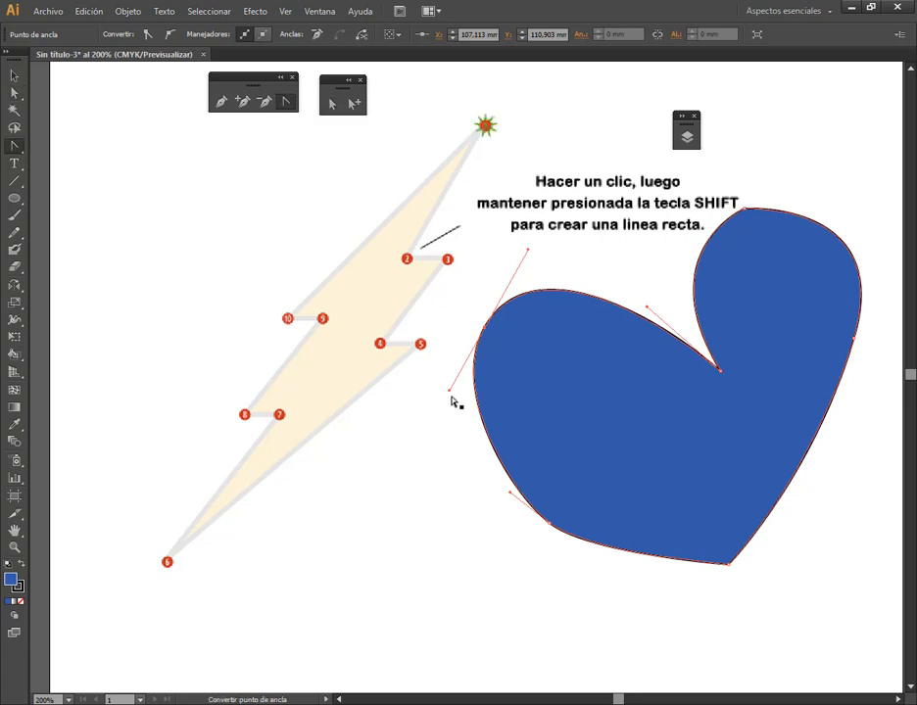
left_click_drag(451, 392, 562, 350)
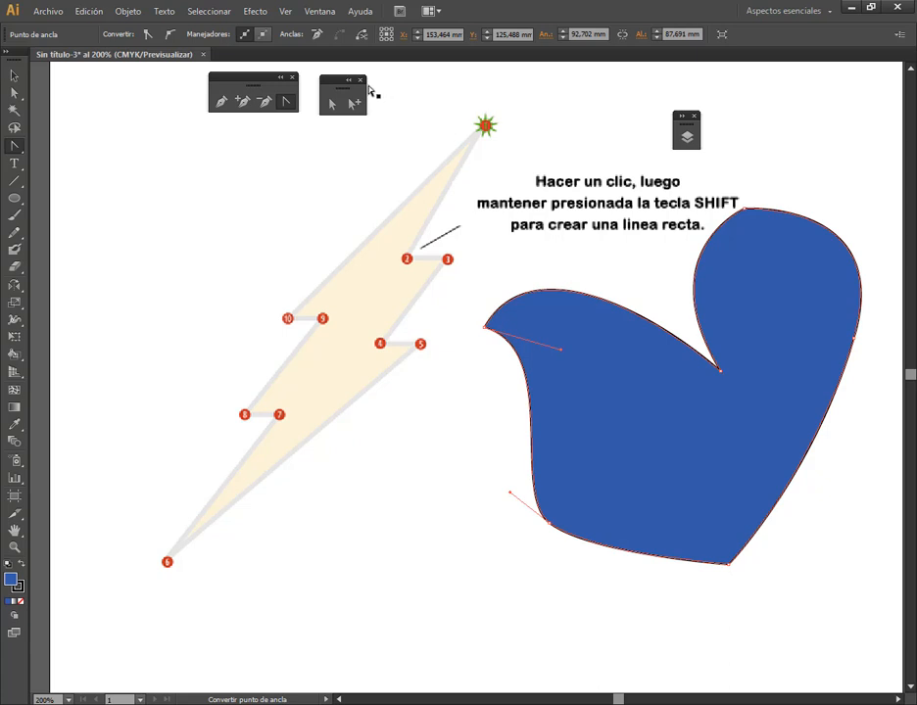
Convert the right lobe's top anchor to smooth and move it up to about X 169.16, Y 72.67 mm
left_click(331, 104)
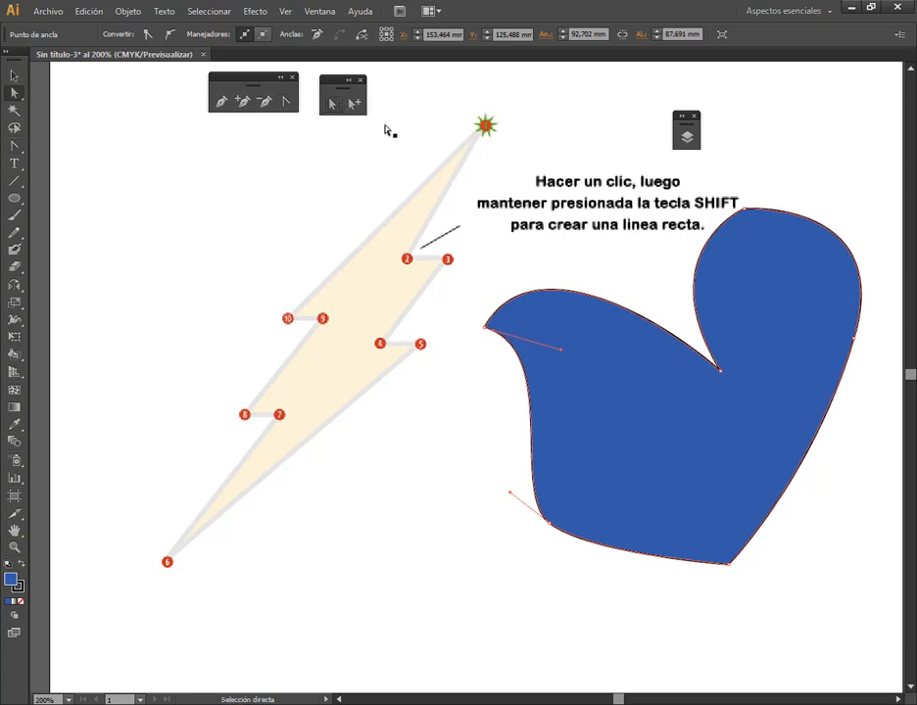
left_click(744, 209)
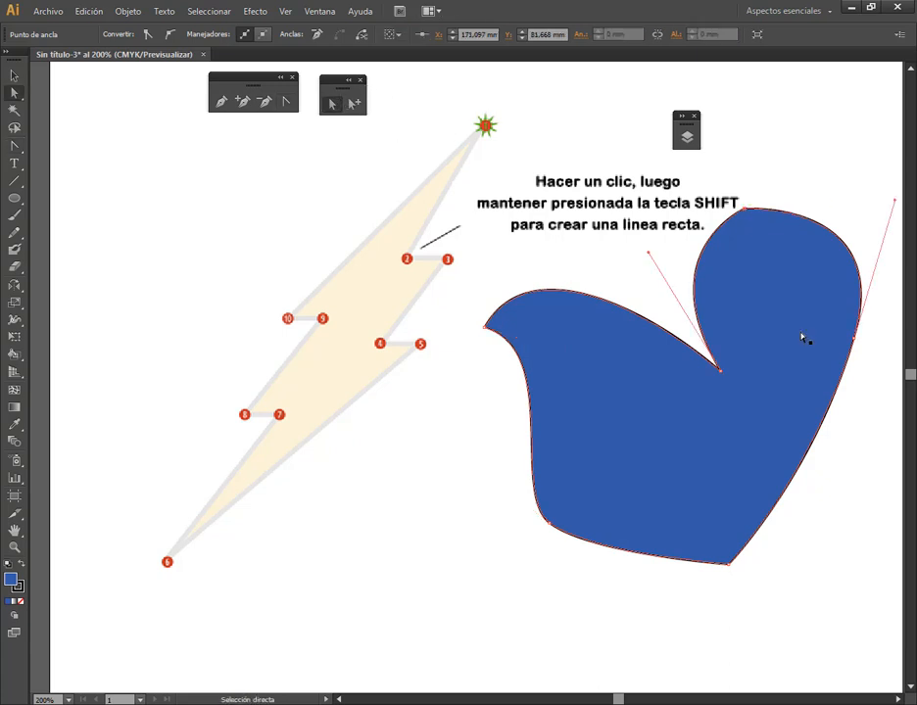
left_click(170, 34)
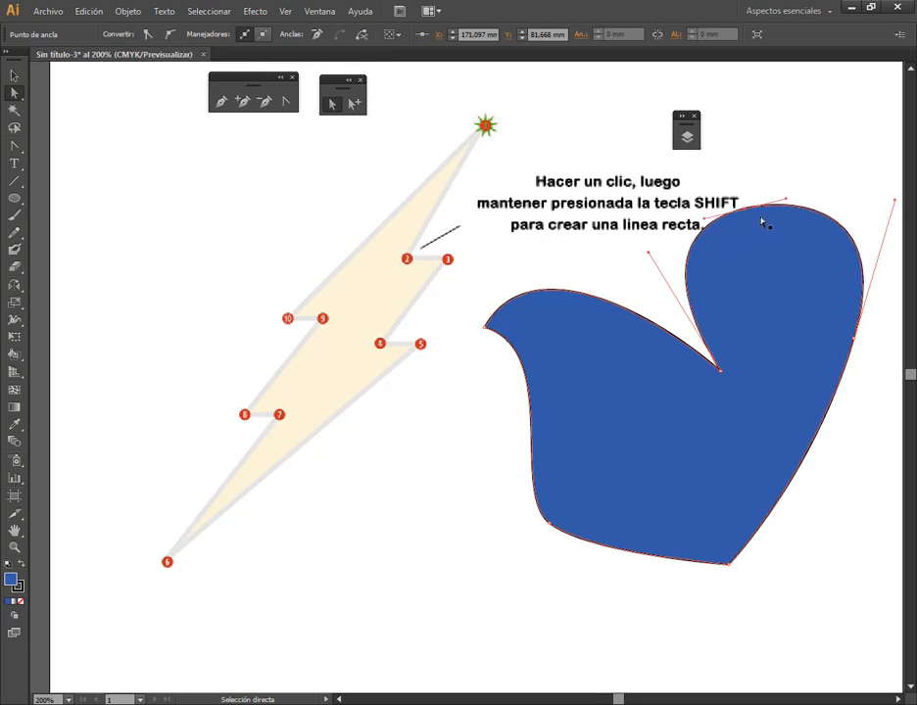
left_click_drag(750, 218, 743, 182)
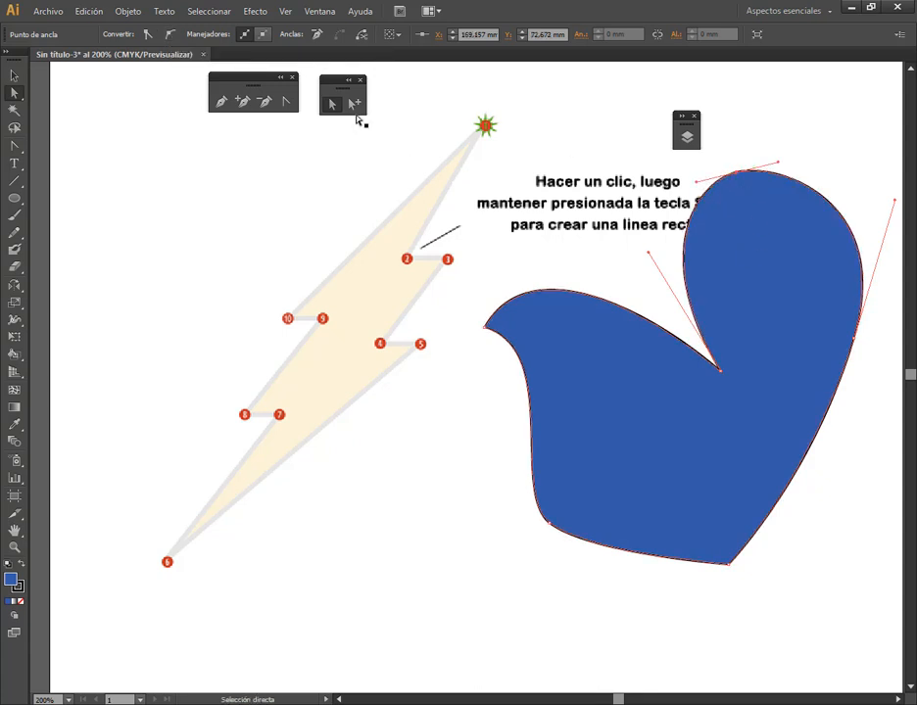
Break the top anchor's right handle downward into the shape, and move the bottom corner anchor to about X 178.68, Y 173.74 mm
left_click(286, 102)
left_click_drag(781, 164, 726, 312)
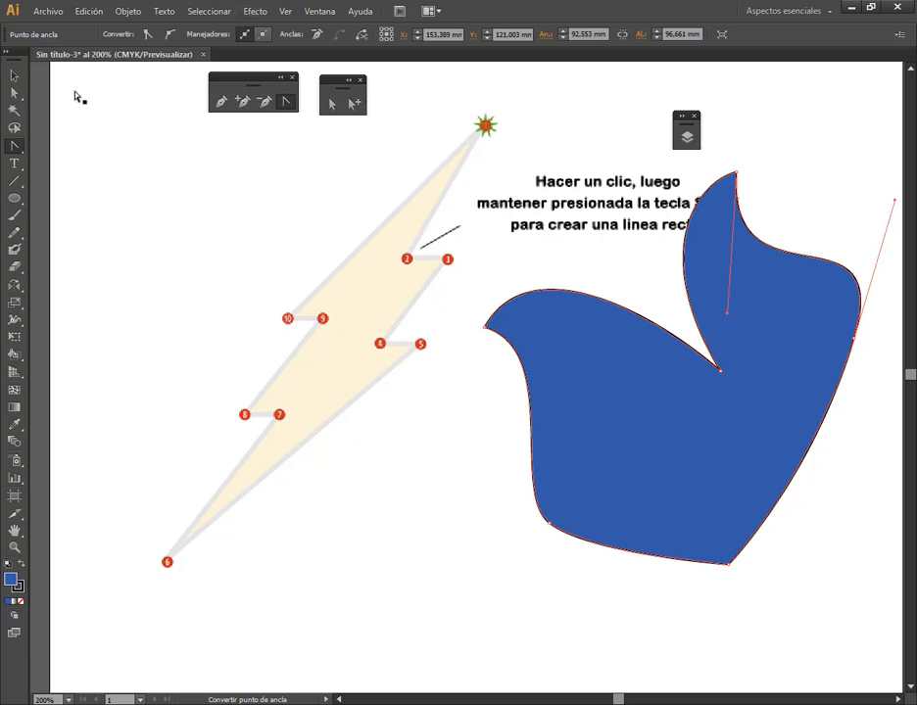
left_click(332, 103)
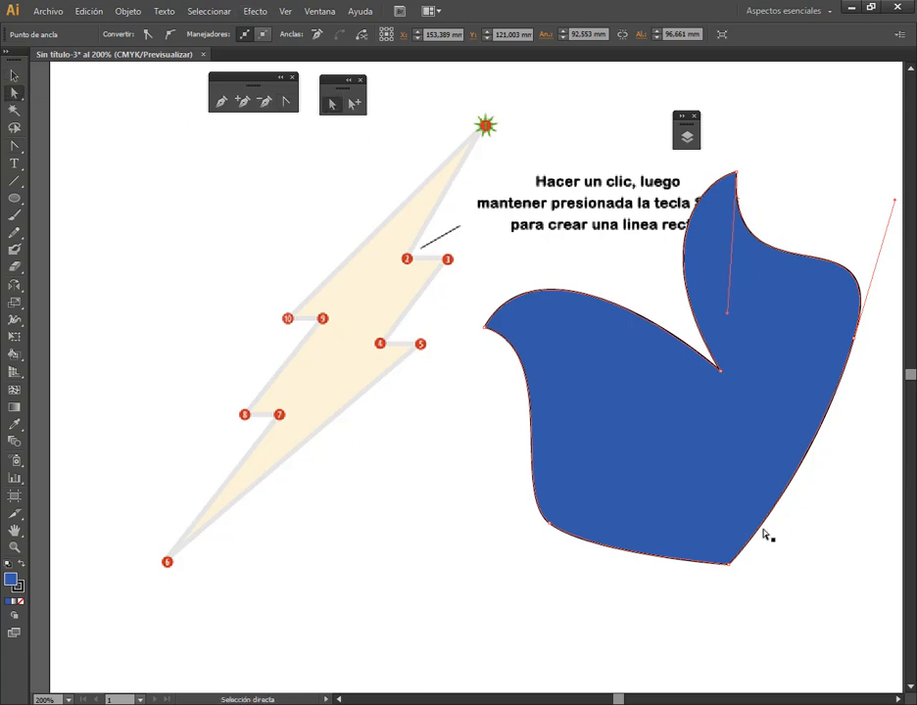
left_click_drag(730, 566, 773, 582)
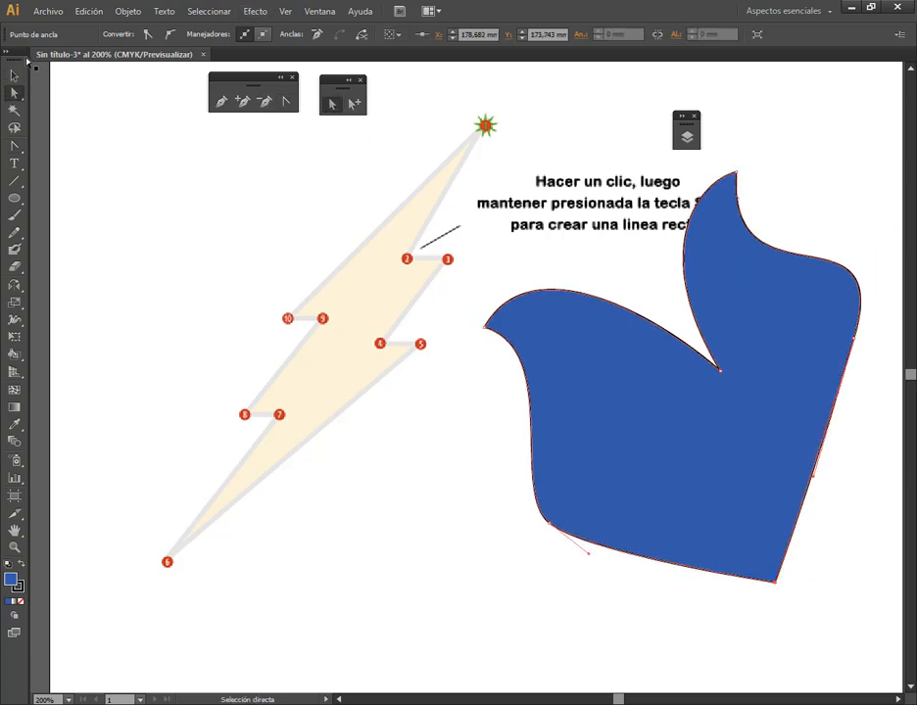
Shift the whole blue shape slightly left and down with the Selection tool, and delete it
left_click(15, 77)
left_click_drag(783, 368, 746, 381)
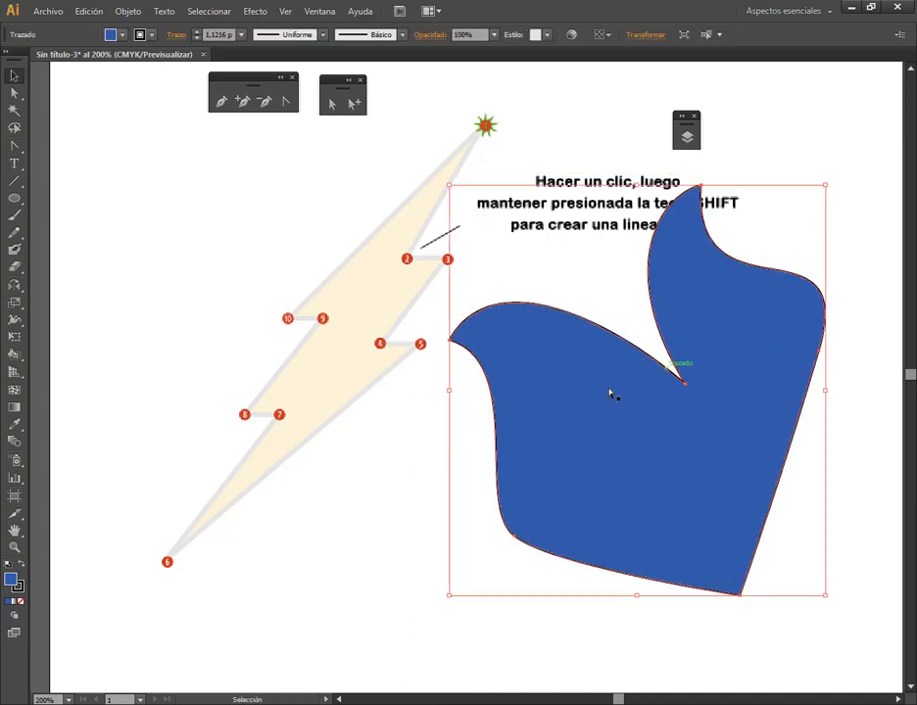
key("Delete")
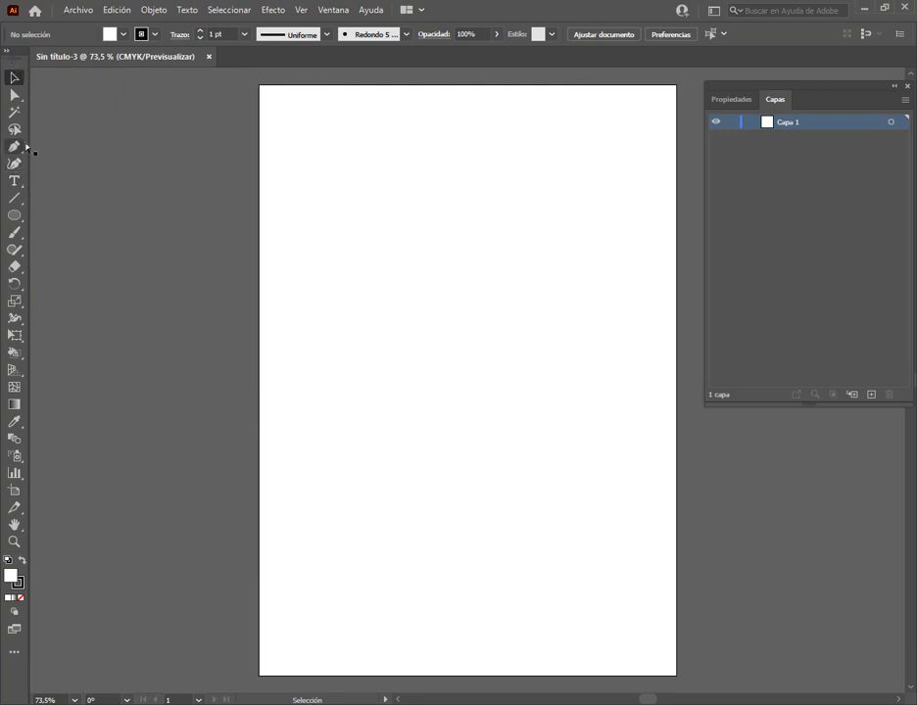
Detach the Pen and Direct Selection tool groups as floating palettes over the upper part of the artboard, and activate the Pen tool
left_click(16, 147)
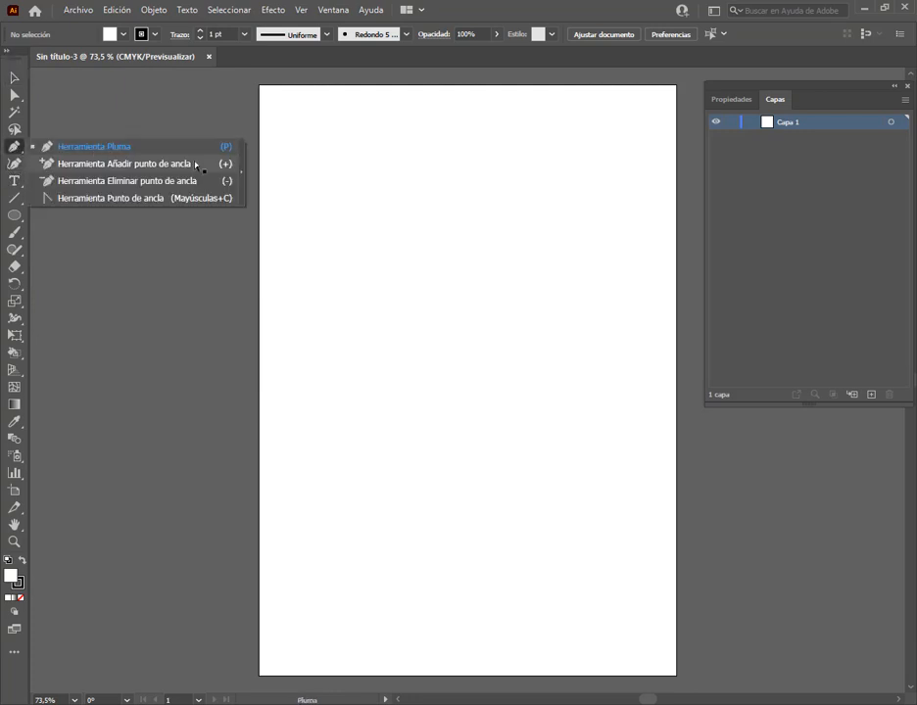
left_click(243, 176)
left_click_drag(70, 158, 354, 105)
left_click_drag(14, 96, 201, 112)
left_click_drag(39, 109, 449, 115)
left_click(306, 137)
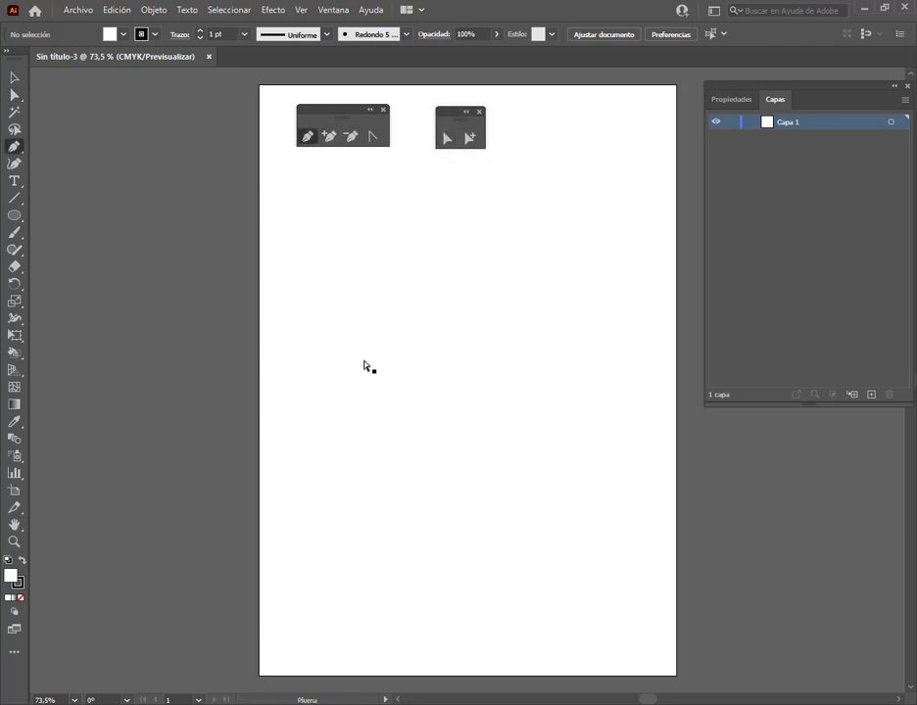
Draw a closed, irregular five-sided polygon with straight Pen segments in the upper middle of the artboard
left_click(344, 278)
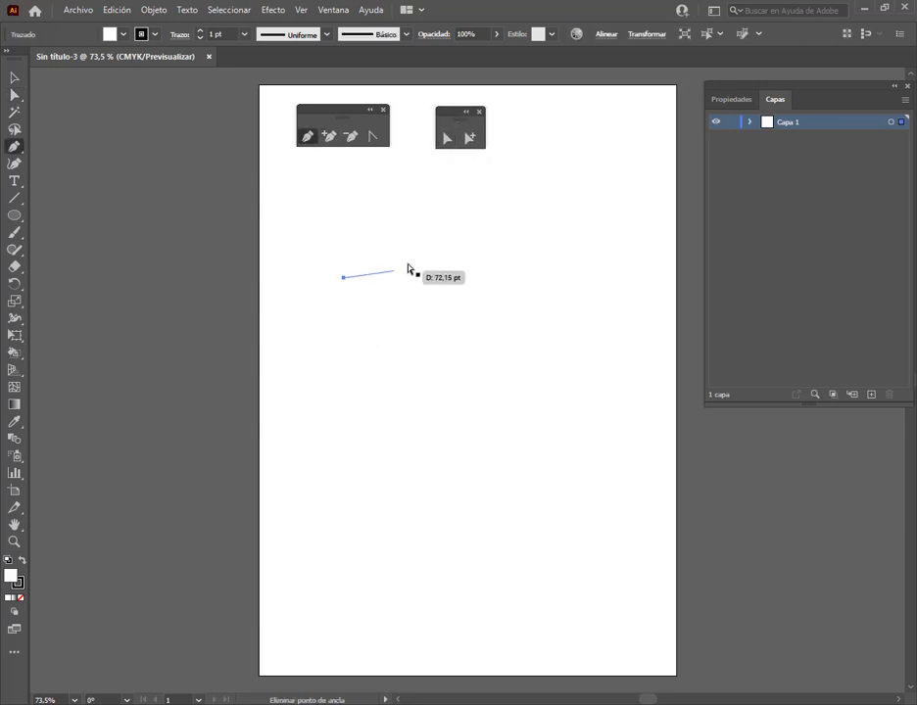
left_click(449, 230)
left_click(514, 315)
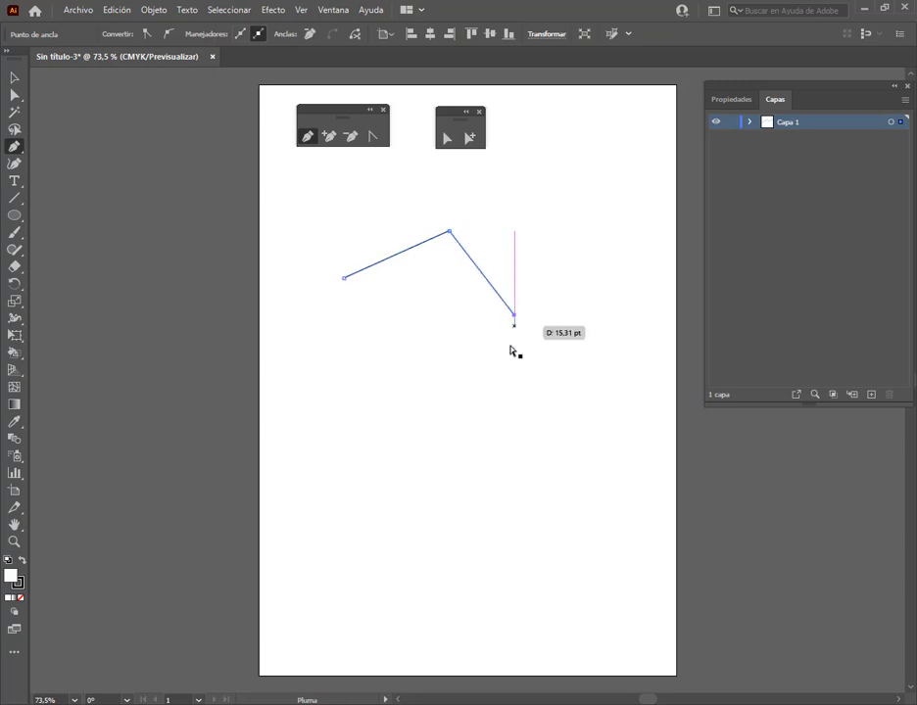
left_click(502, 420)
left_click(337, 339)
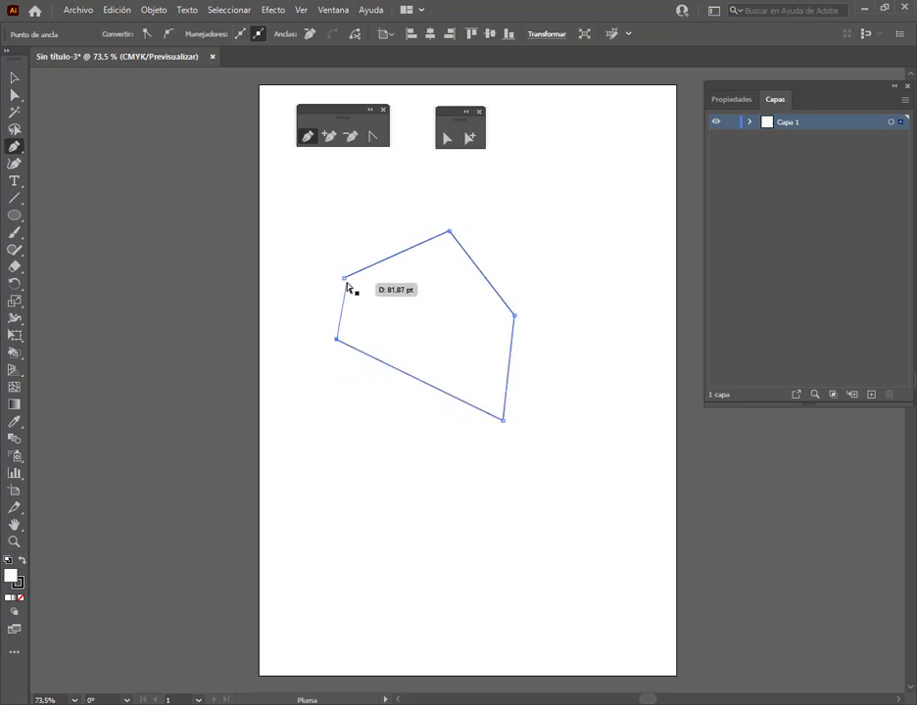
left_click(345, 280)
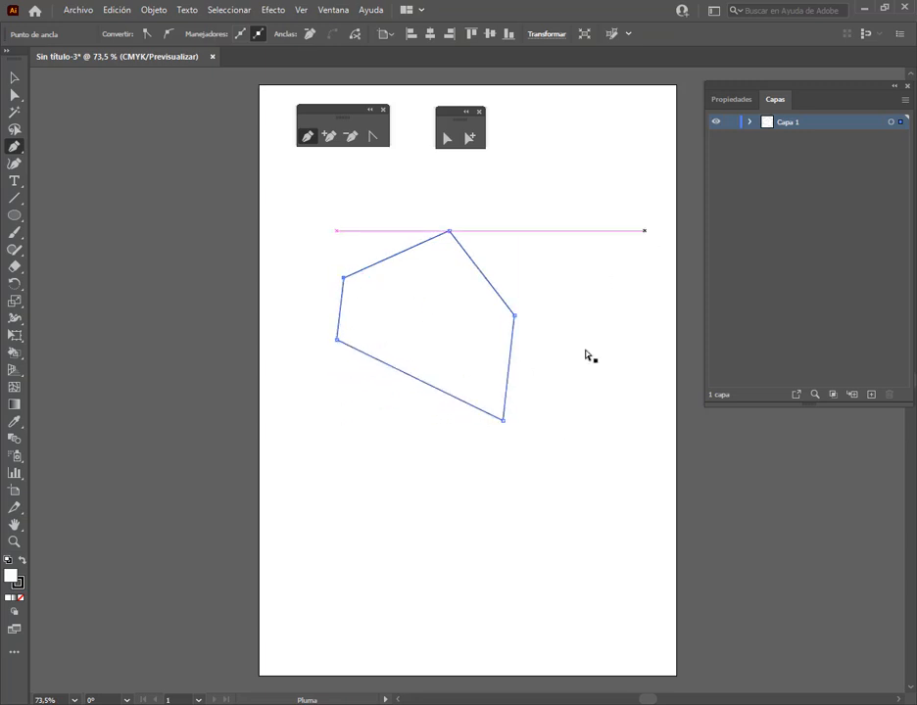
Draw a closed five-anchor curved path below the polygon, with corner anchors at upper left and lower right and curved anchors between them
left_click(371, 451)
left_click_drag(515, 477, 563, 521)
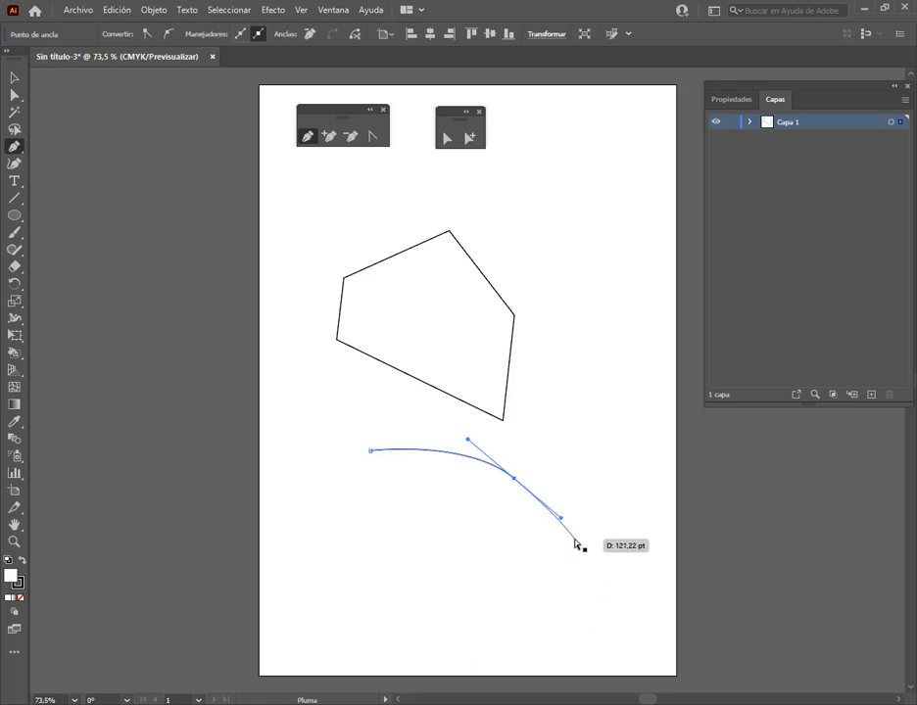
left_click(534, 607)
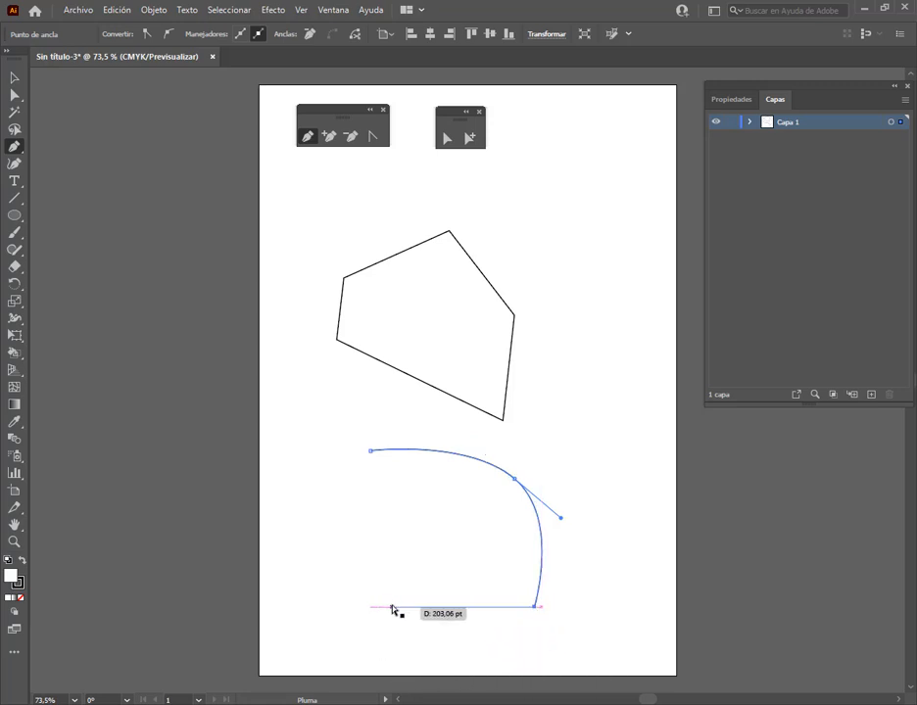
left_click_drag(384, 607, 341, 593)
left_click_drag(315, 504, 317, 468)
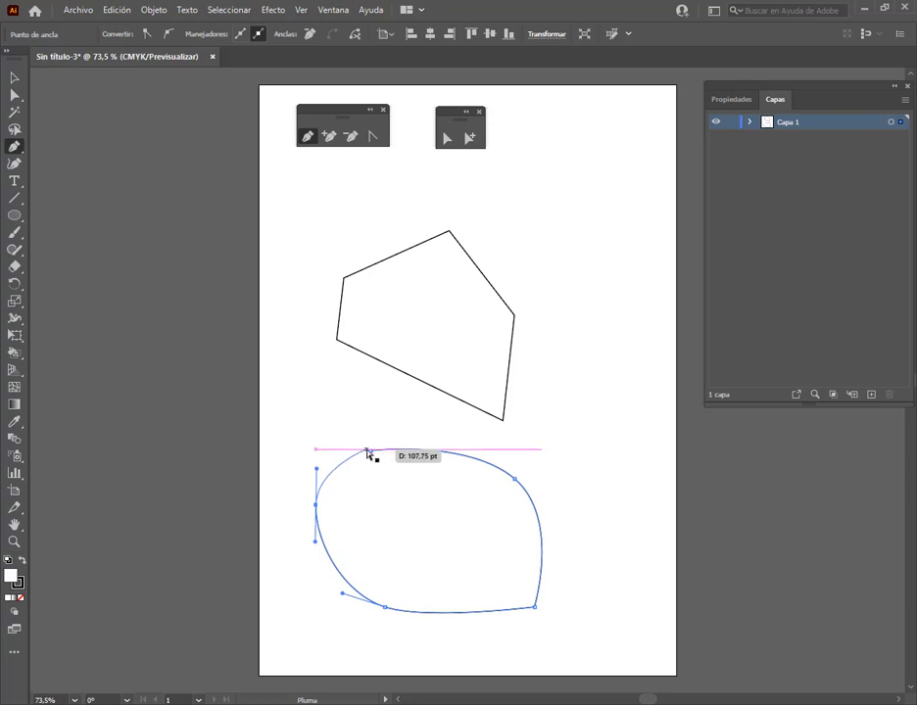
left_click(369, 451)
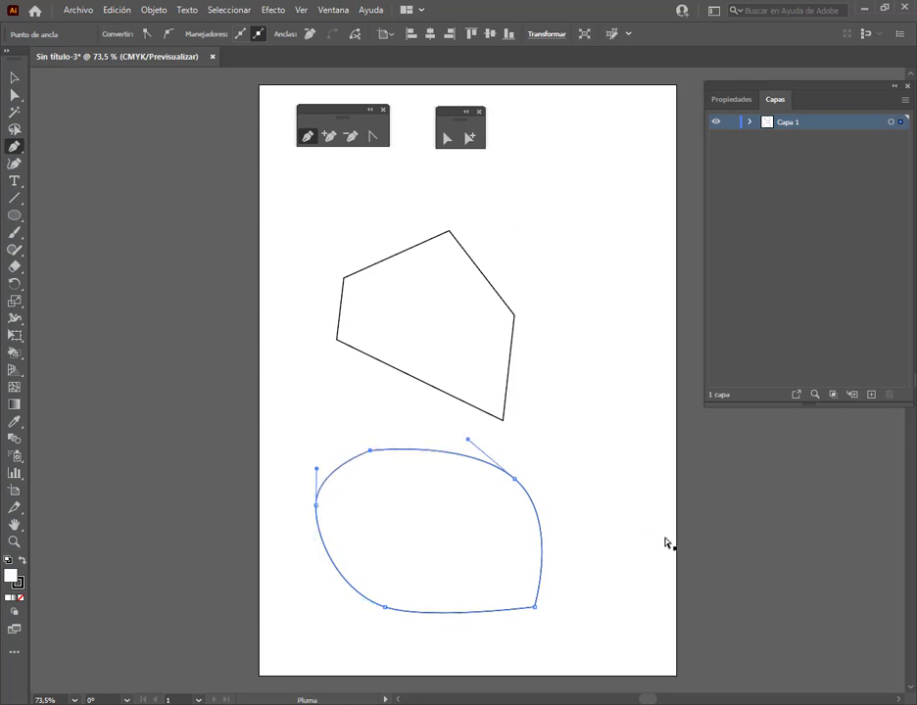
Move the curved shape up and left toward the polygon, and pull four of its anchors outward with Direct Selection, leaving the lower-left one
left_click(14, 77)
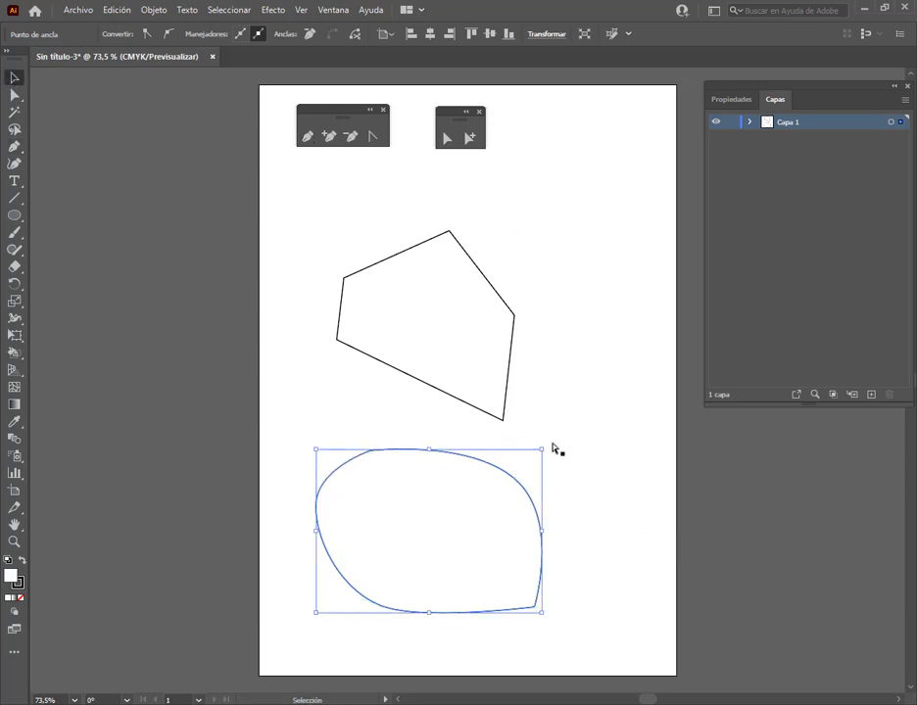
left_click_drag(518, 487, 499, 445)
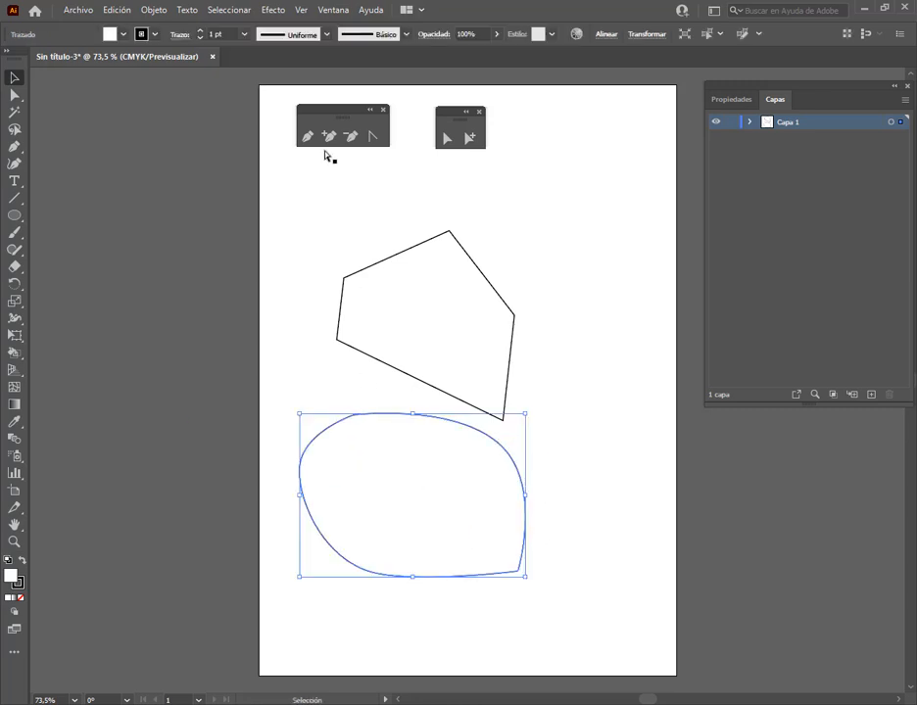
left_click(448, 138)
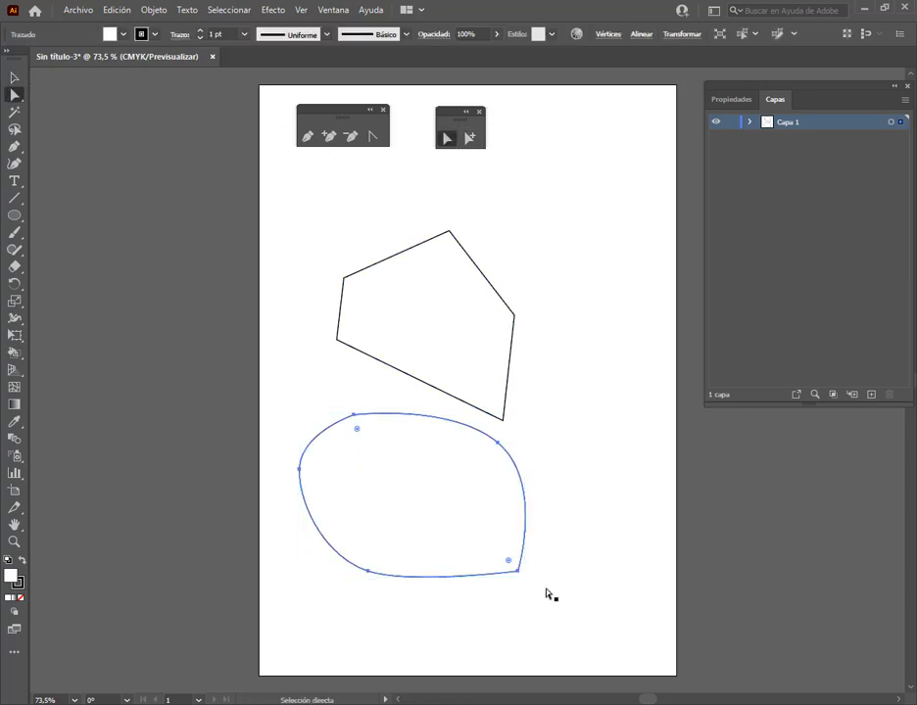
left_click(519, 575)
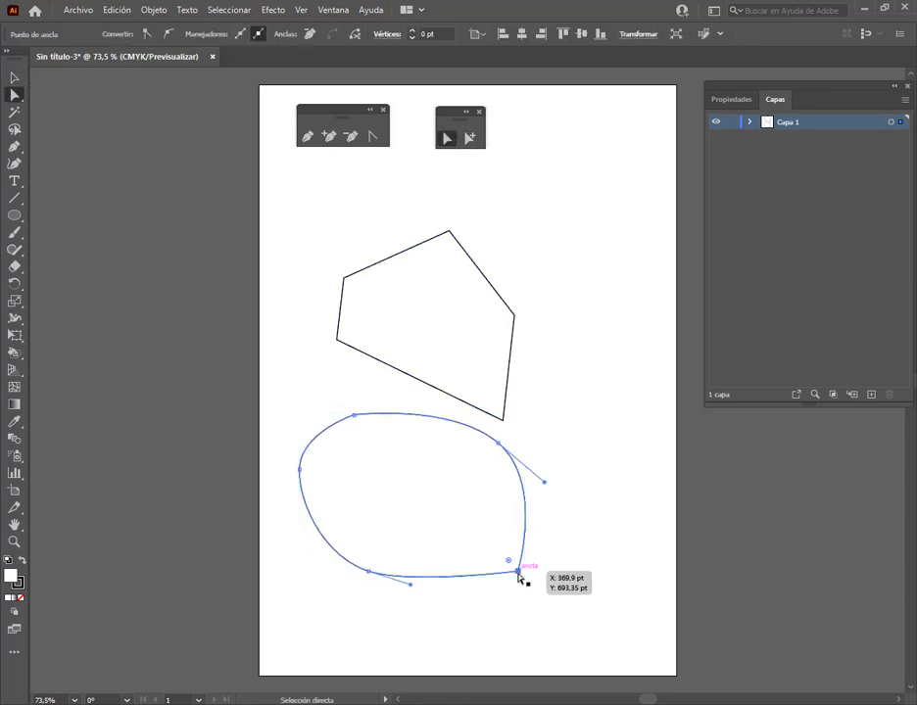
left_click_drag(520, 577, 549, 595)
left_click_drag(500, 446, 521, 430)
left_click_drag(355, 419, 352, 386)
mouse_move(301, 472)
left_mouse_down()
mouse_move(322, 477)
mouse_move(304, 483)
left_mouse_up()
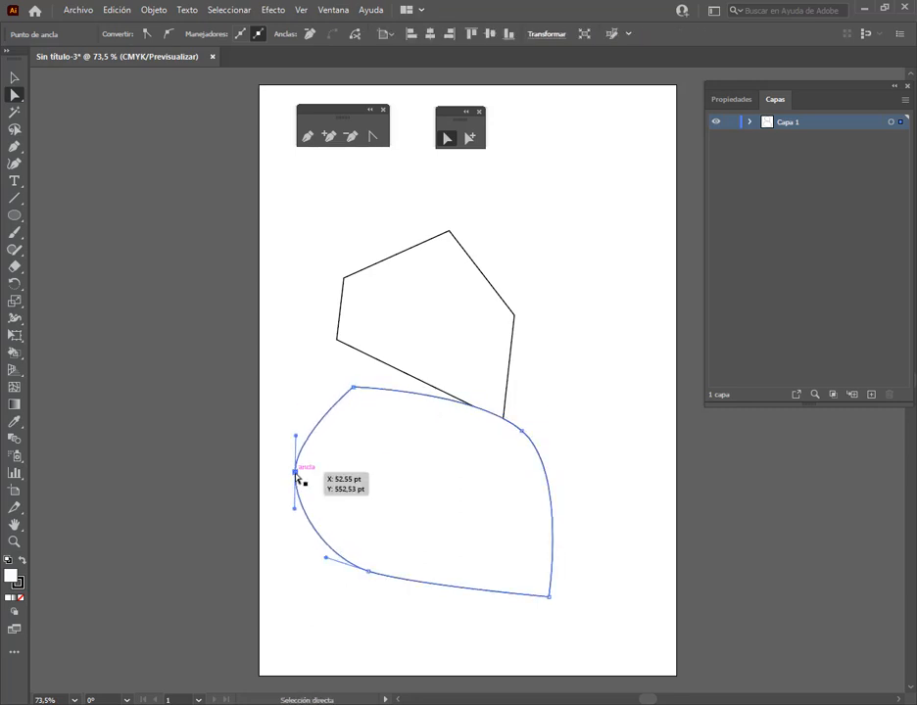
Select the curved shape's anchors one after another to compare smooth-anchor handles with the corner anchors' live corner widgets
left_click(368, 572)
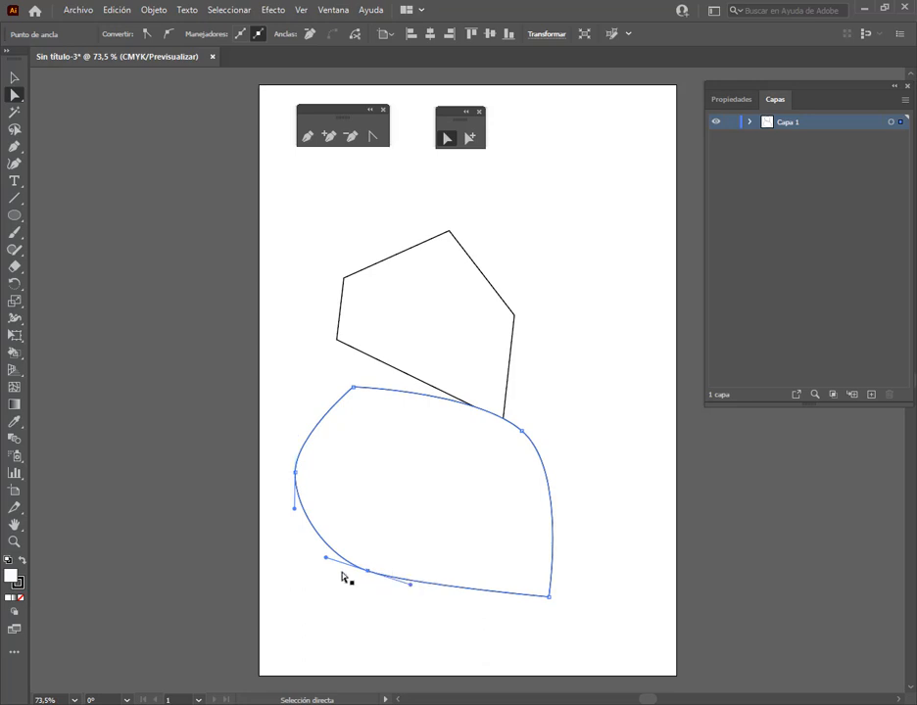
left_click(296, 474)
left_click(354, 389)
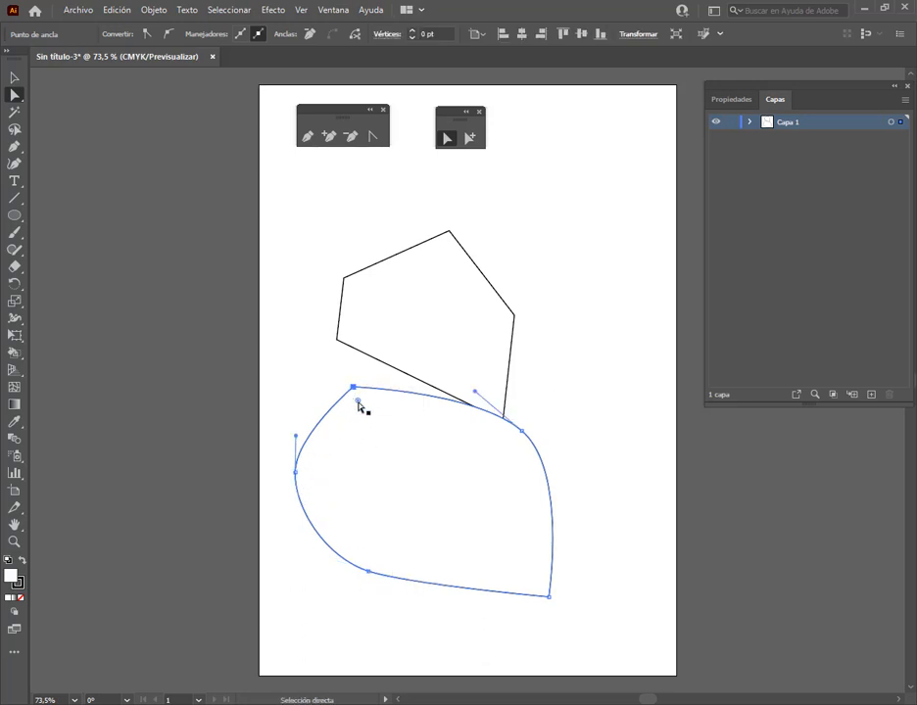
left_click(522, 431)
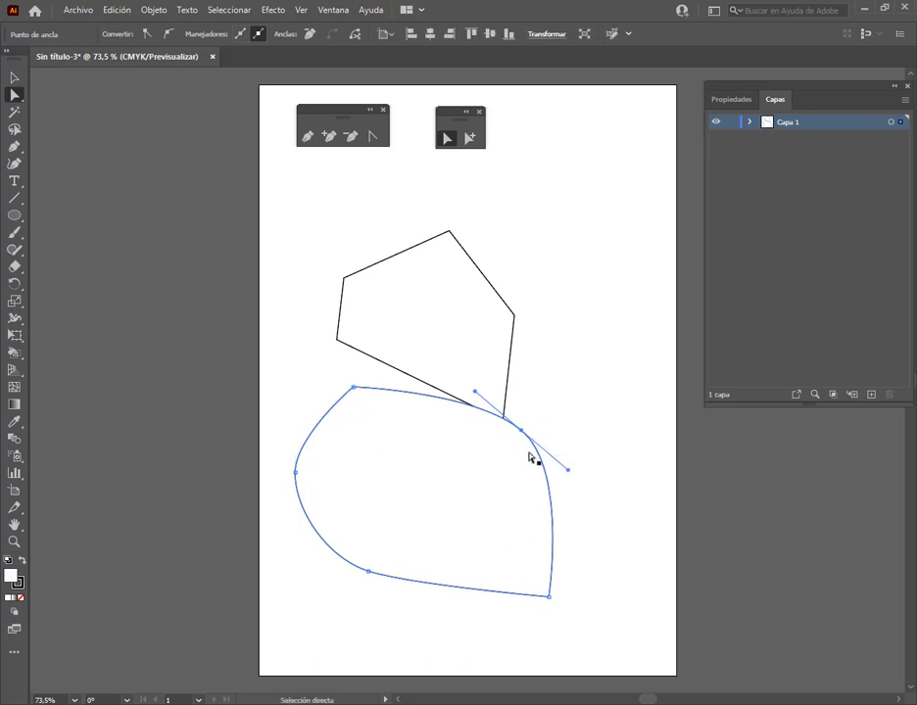
left_click(549, 596)
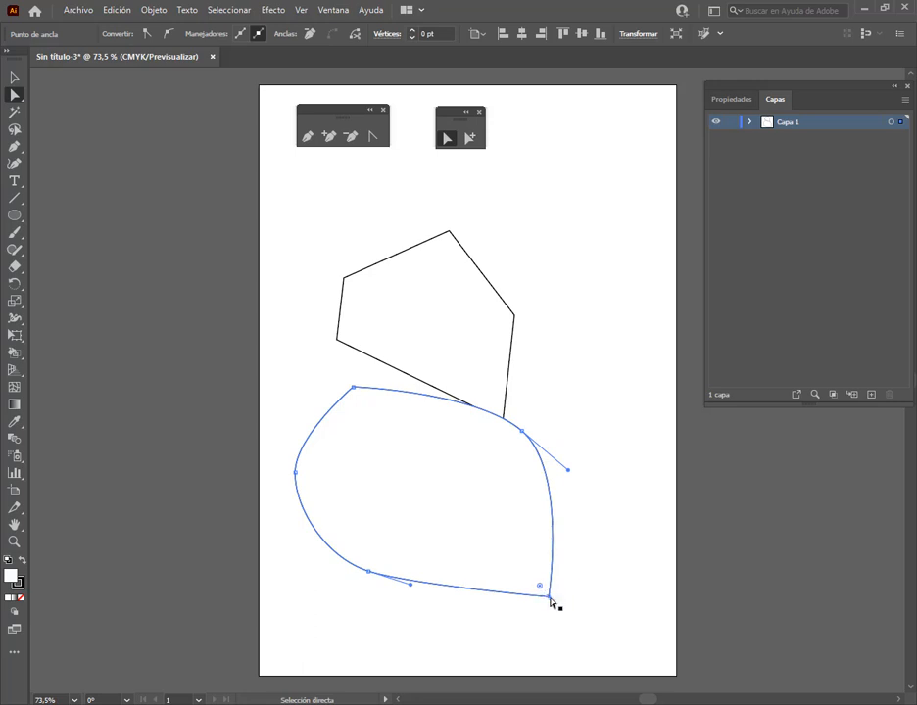
Round the curved shape's upper-left corner to about 69.97 pt and its lower-right corner to about 42.55 pt with the live corner widgets
left_click(354, 390)
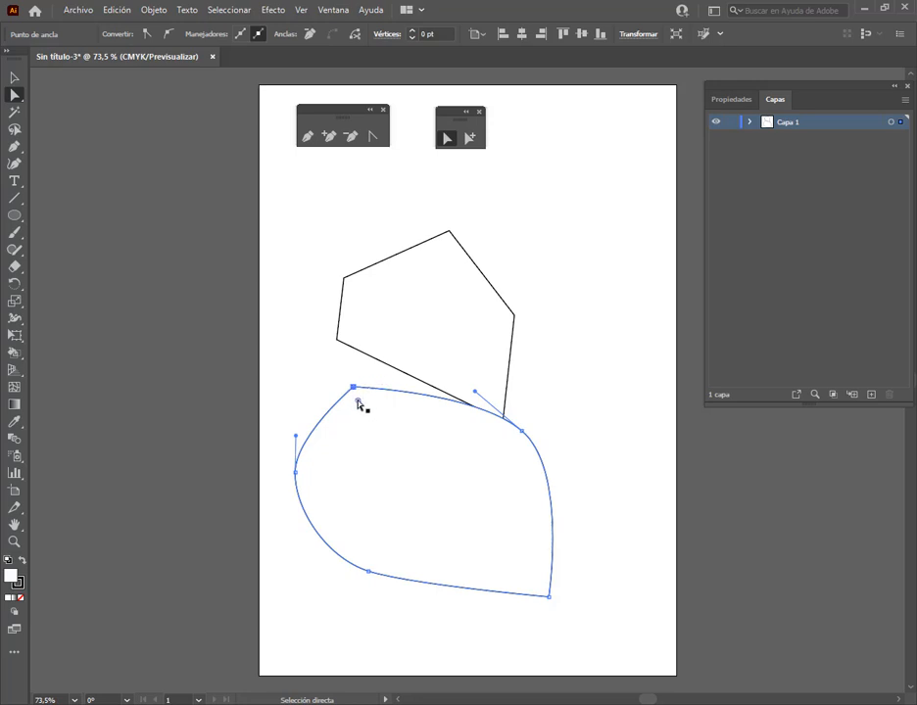
left_click_drag(359, 404, 382, 439)
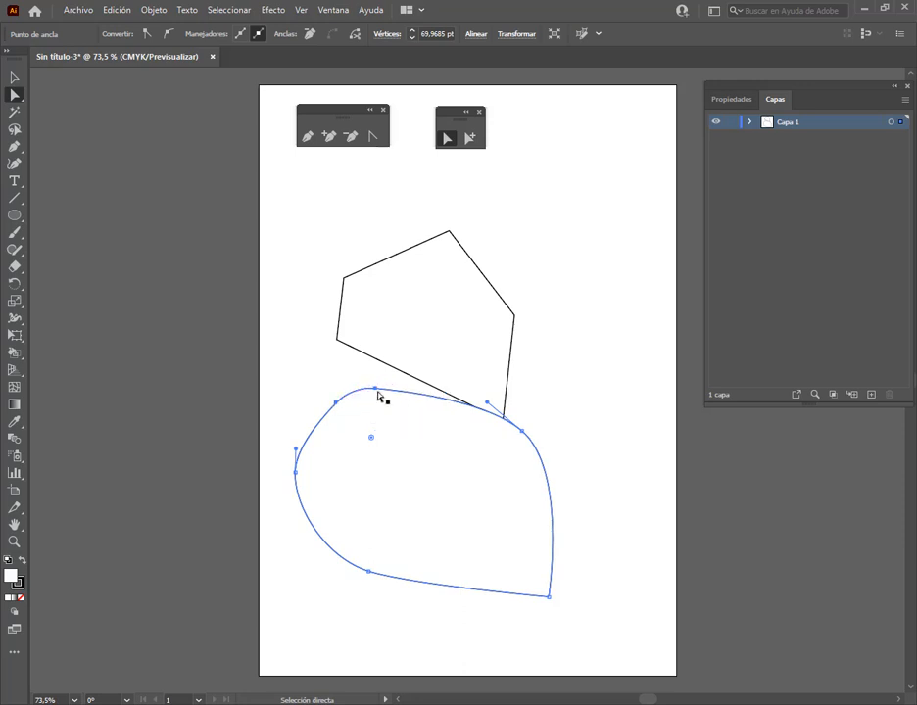
left_click(550, 596)
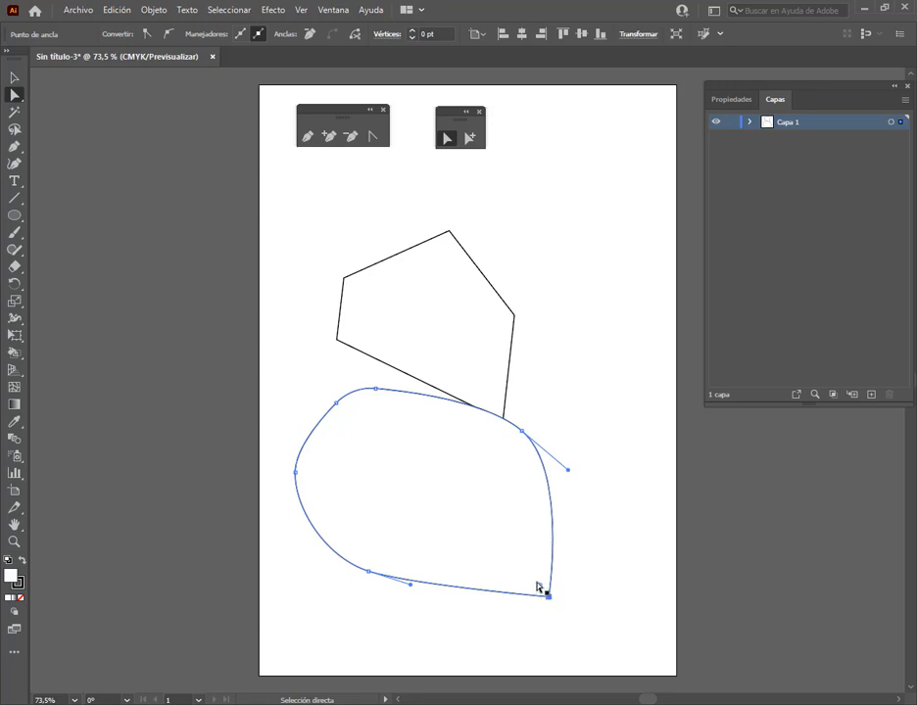
left_click_drag(540, 588, 526, 567)
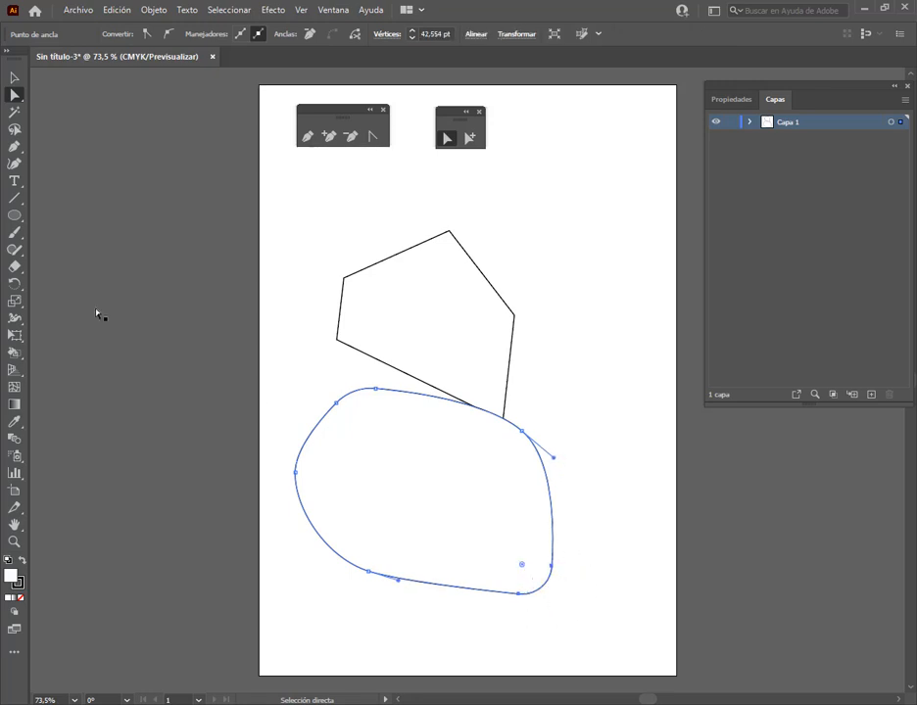
Separate the two shapes by moving the curved shape slightly down and the polygon up and right
left_click(15, 77)
left_click_drag(441, 466, 446, 483)
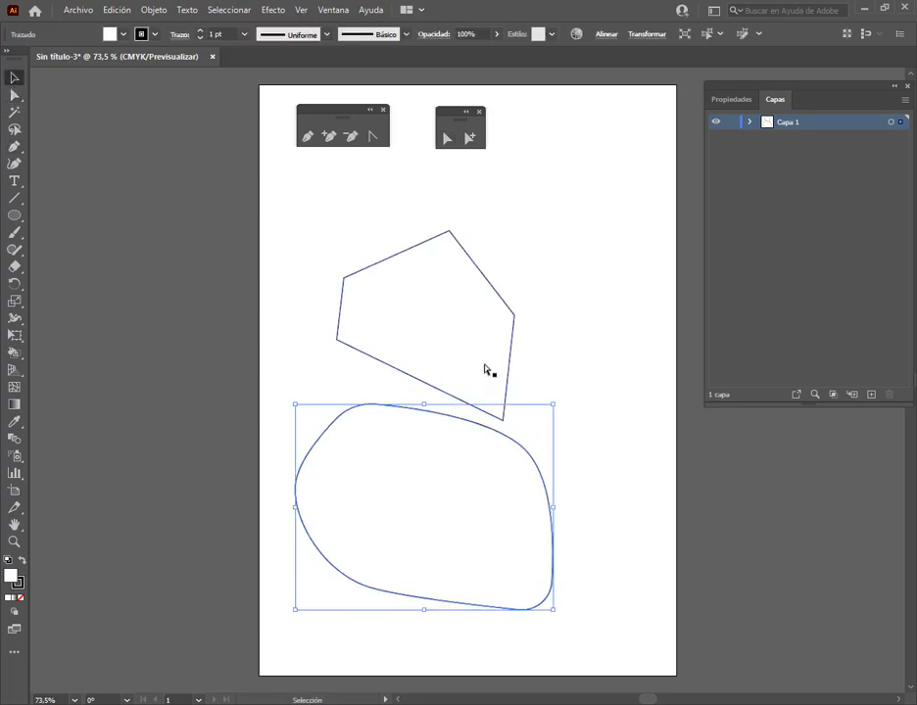
left_click_drag(506, 365, 541, 336)
left_click(502, 487)
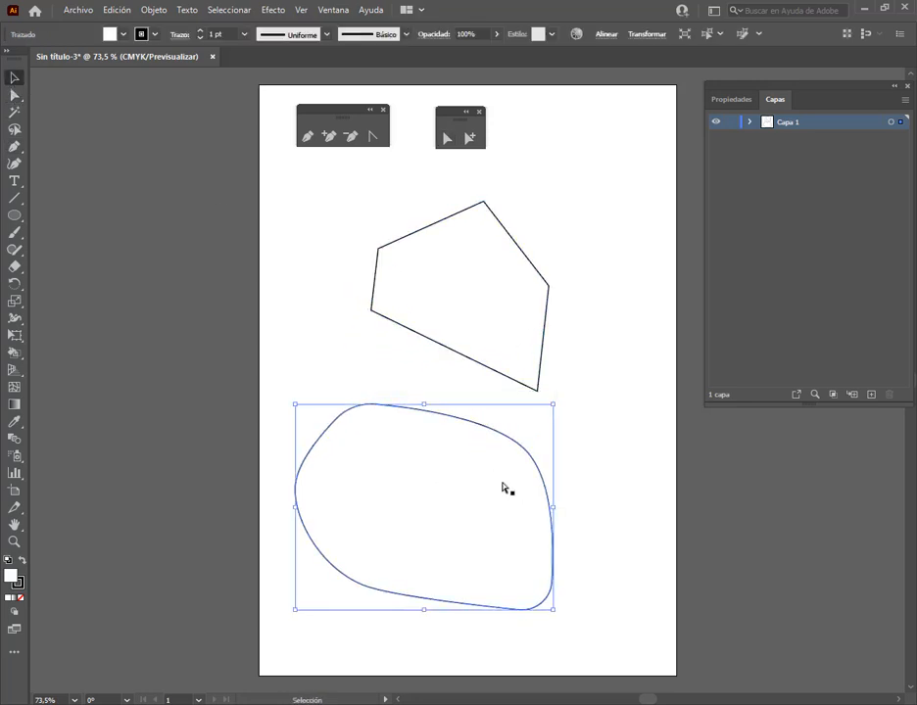
Round the polygon's top corner to about 36.33 pt with its live corner widget
left_click(453, 215)
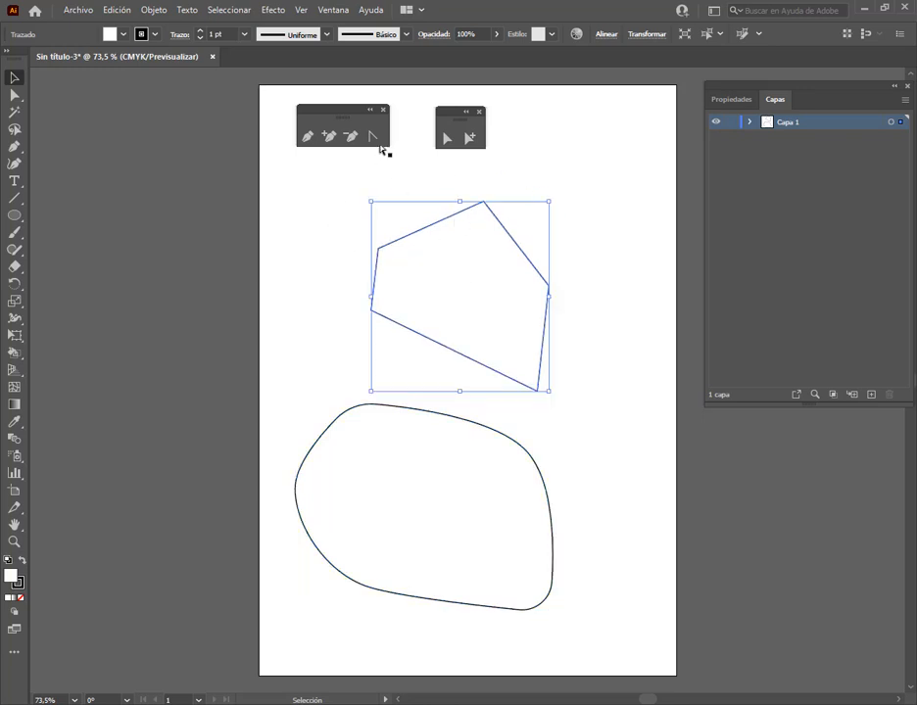
left_click(444, 138)
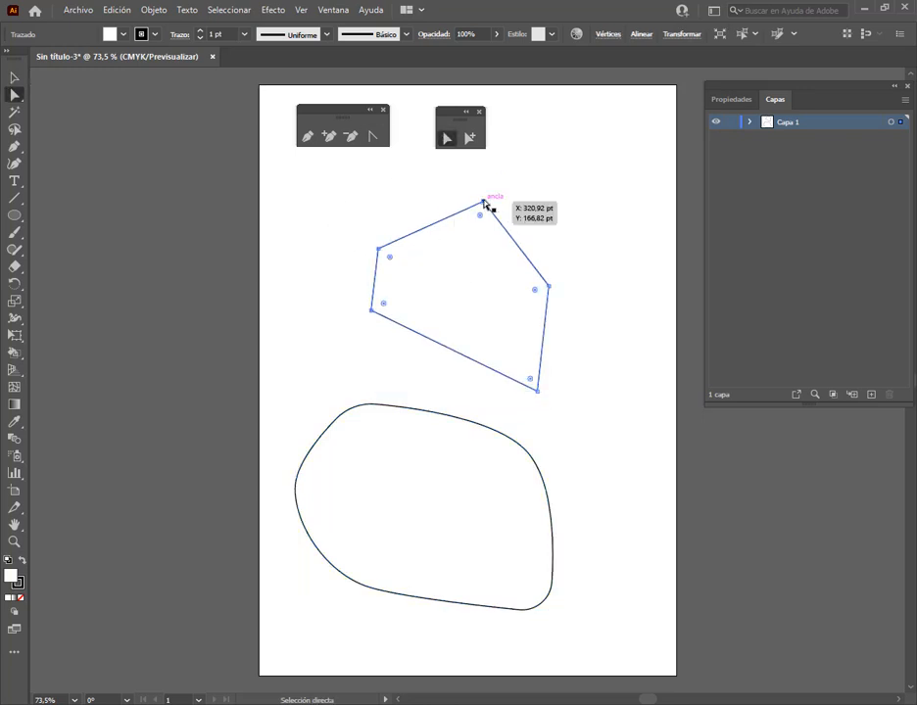
left_click(484, 203)
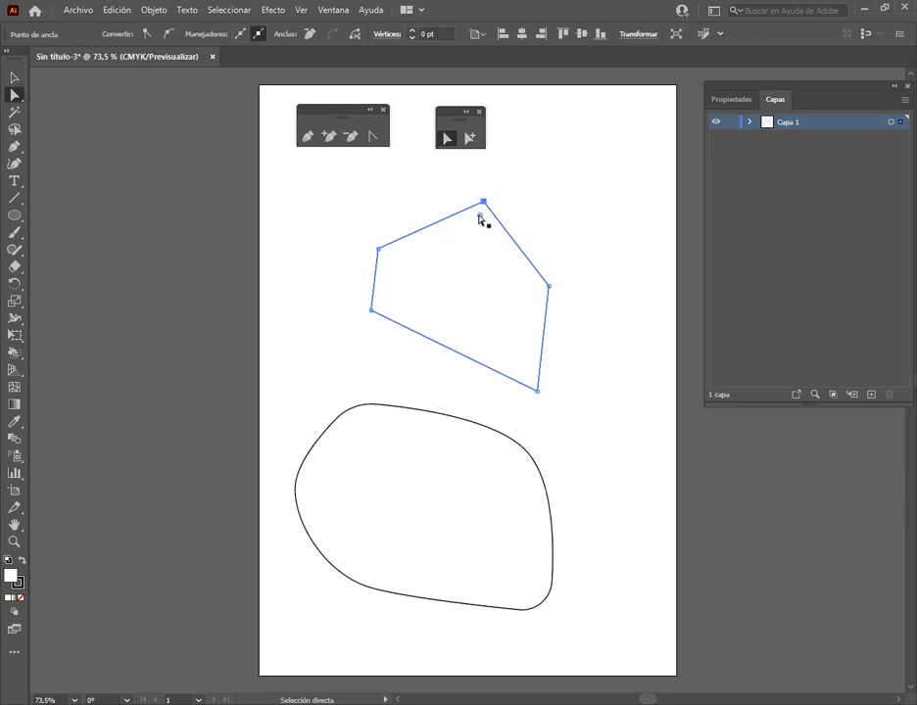
left_click_drag(479, 214, 482, 237)
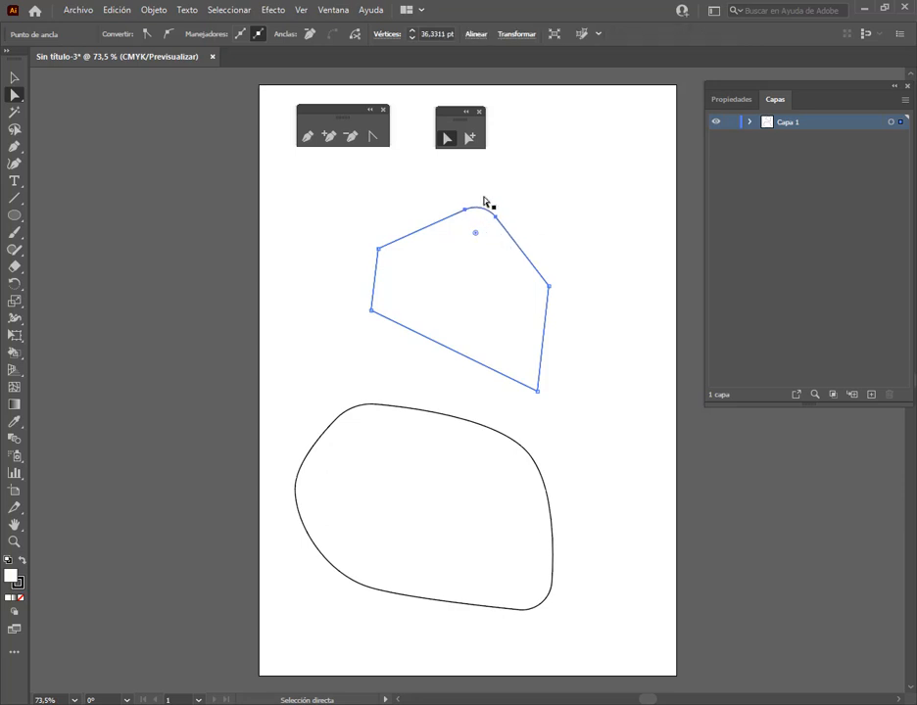
Convert the polygon's upper-left anchor to smooth, and pull its upper handle inward independently with the Anchor Point tool so the edge curves in
left_click(380, 250)
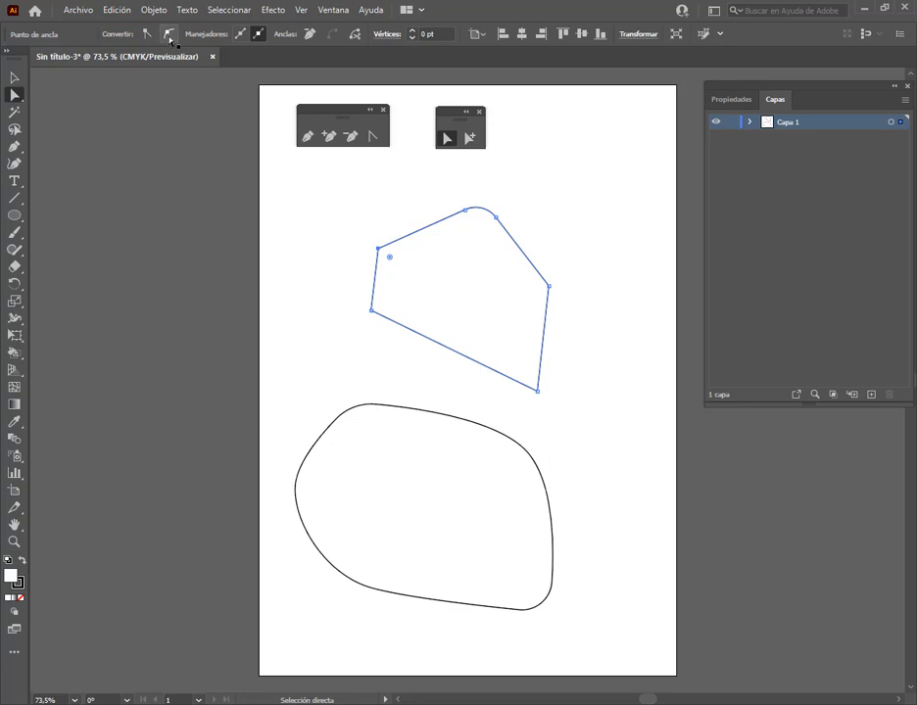
left_click(170, 35)
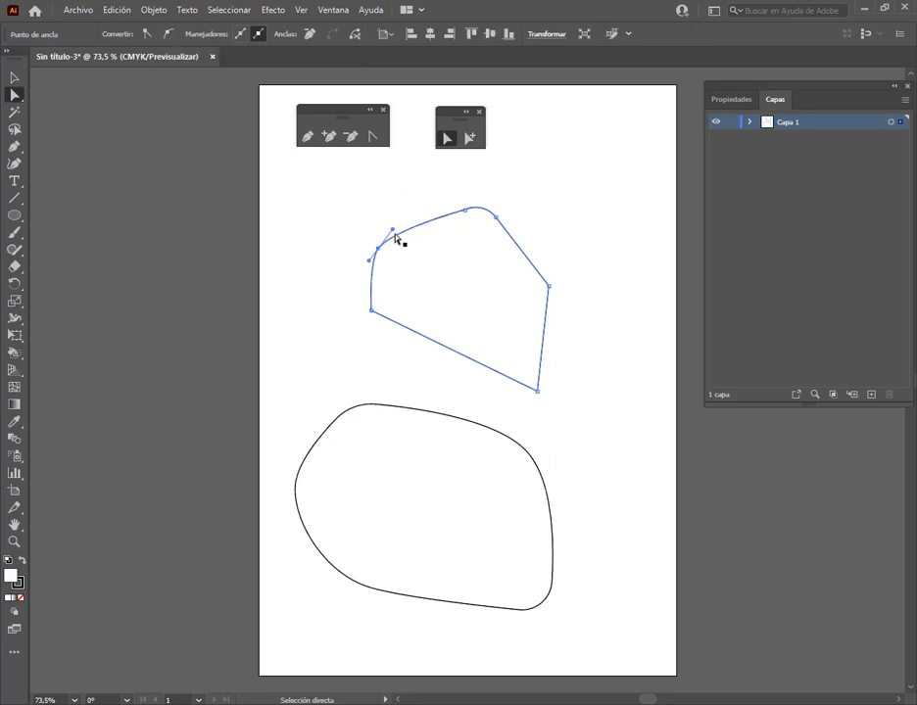
mouse_move(395, 233)
left_mouse_down()
mouse_move(388, 222)
mouse_move(406, 229)
mouse_move(358, 214)
mouse_move(387, 241)
mouse_move(390, 228)
left_mouse_up()
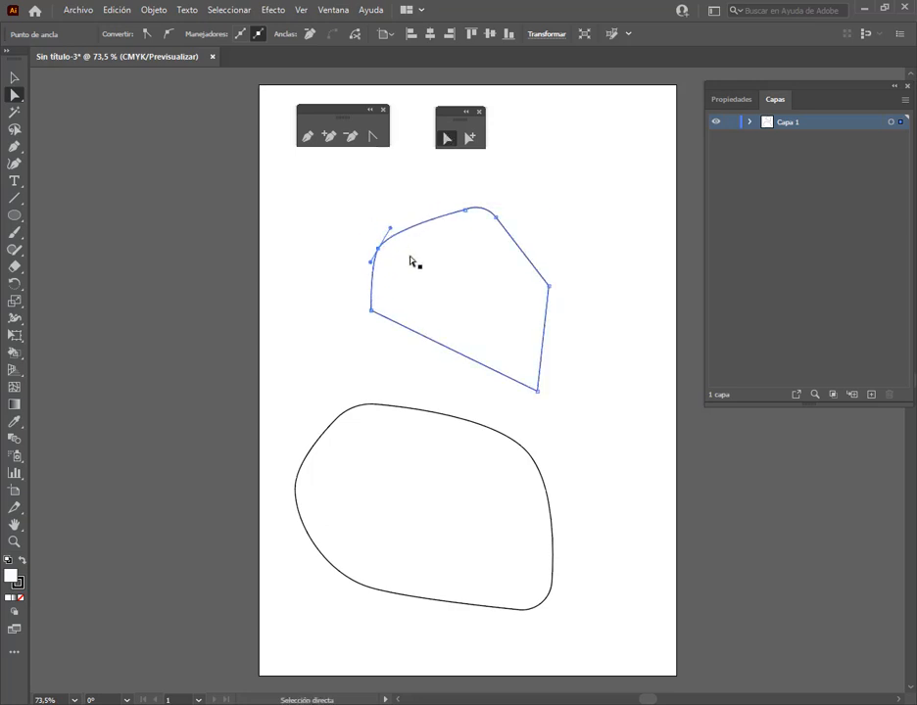
left_click(376, 137)
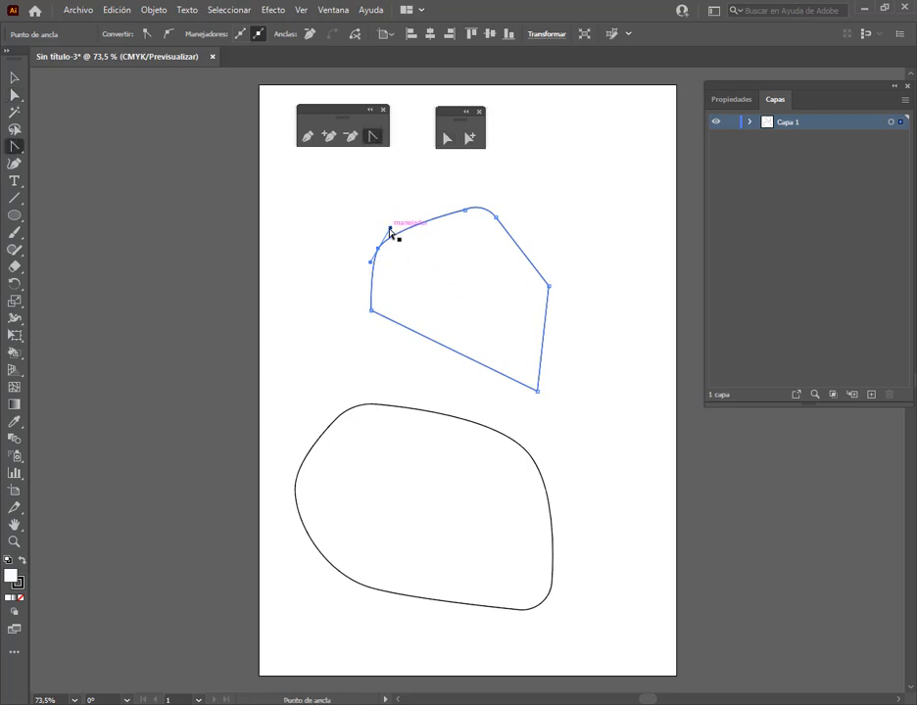
left_click_drag(390, 229, 443, 268)
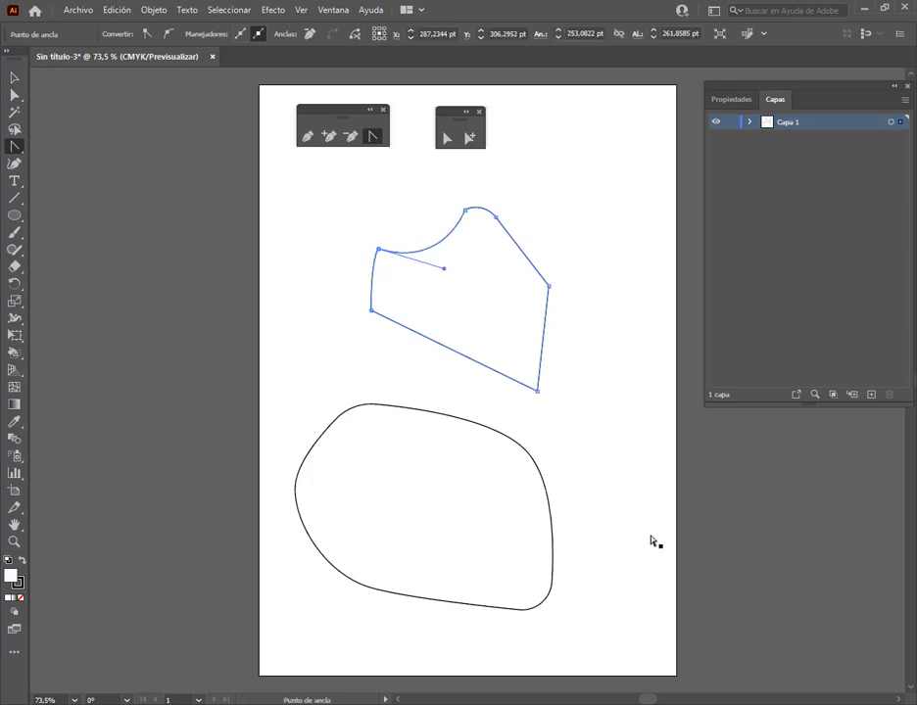
Move the edited polygon up and right, and shift the floating direct selection tools upward to clear space
left_click(15, 77)
left_click(468, 358)
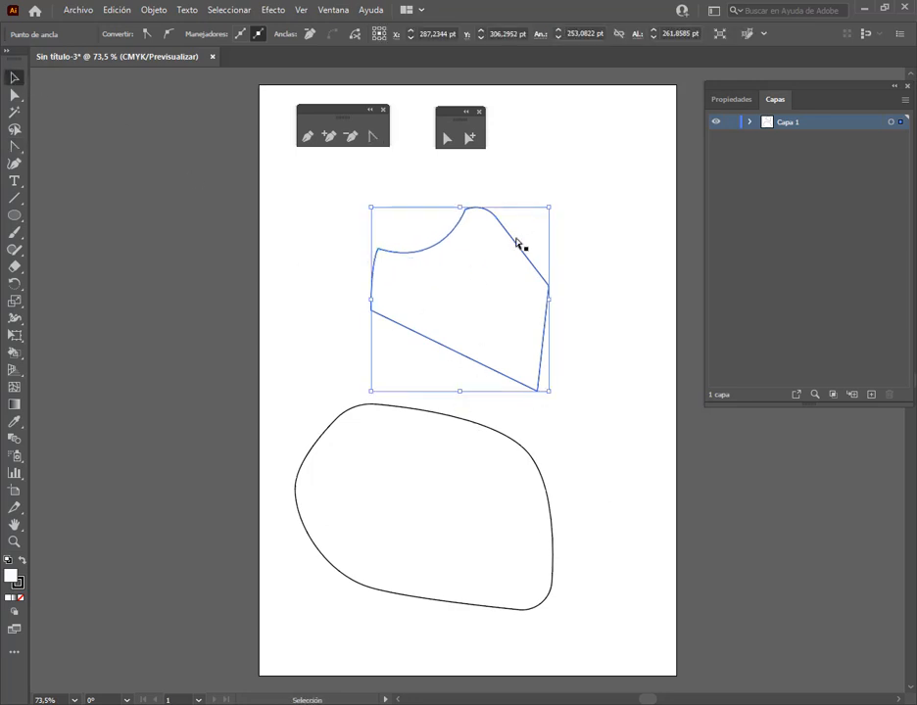
left_click_drag(524, 248, 550, 211)
left_click_drag(450, 115, 447, 96)
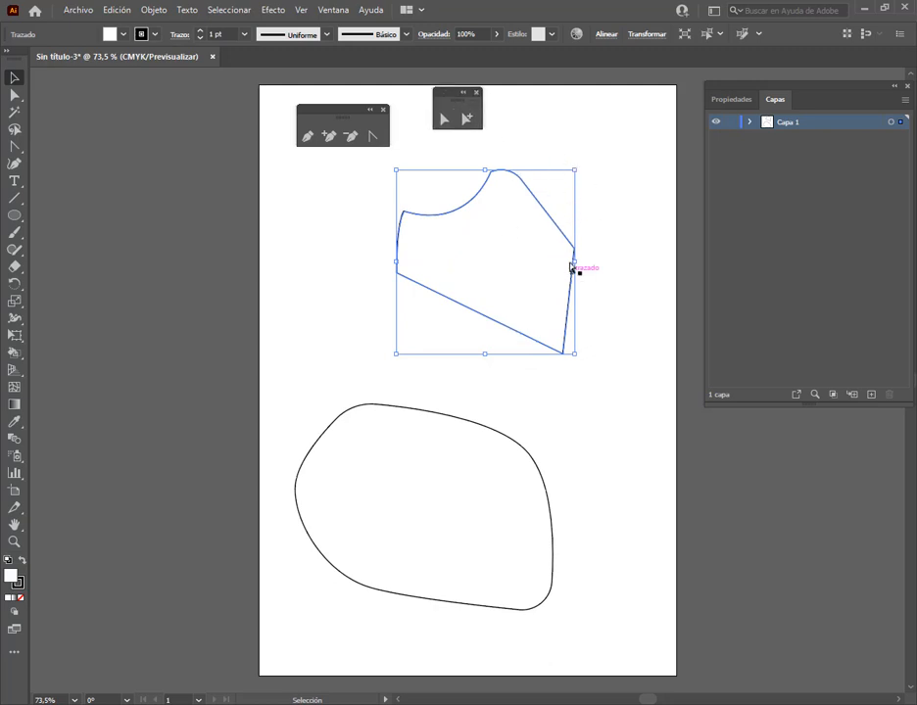
Bend the polygon's lower edge outward and its right edge inward with the Curvature tool
key("ctrl")
left_click(20, 148)
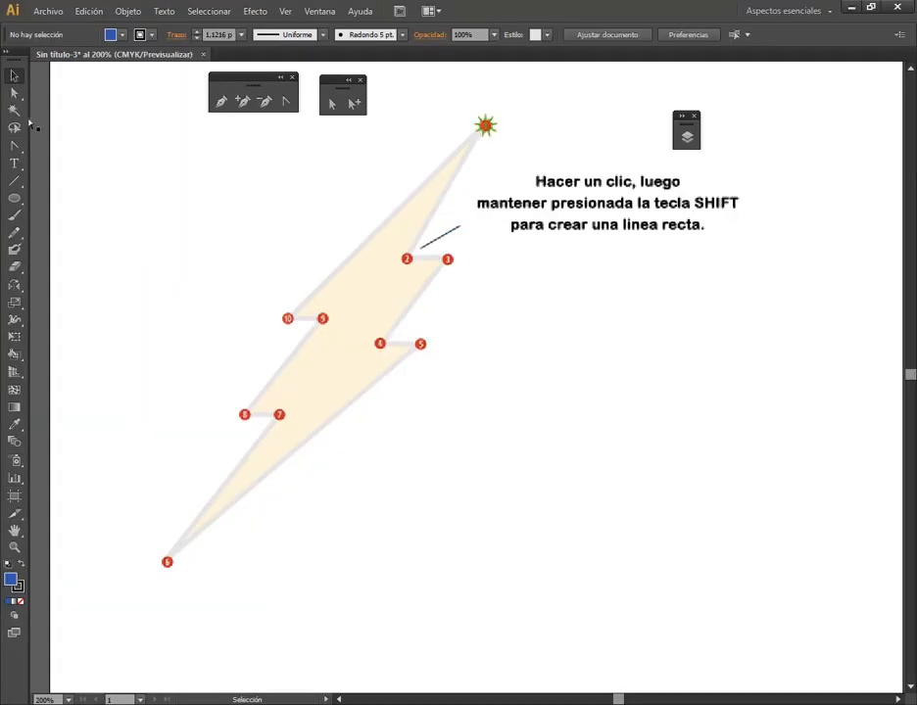
left_click(15, 145)
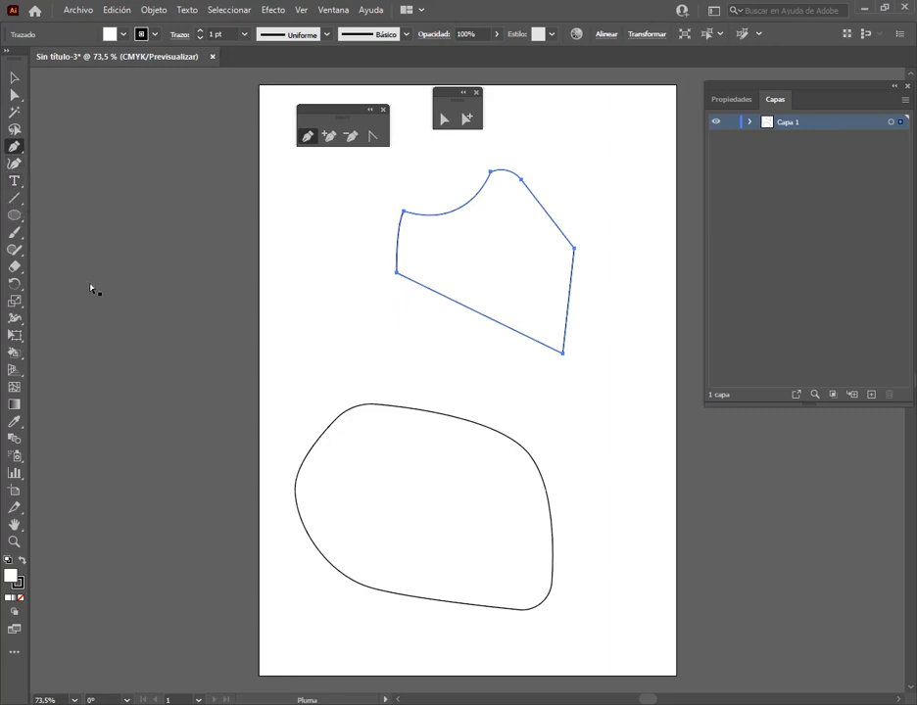
key("shift+asciitilde")
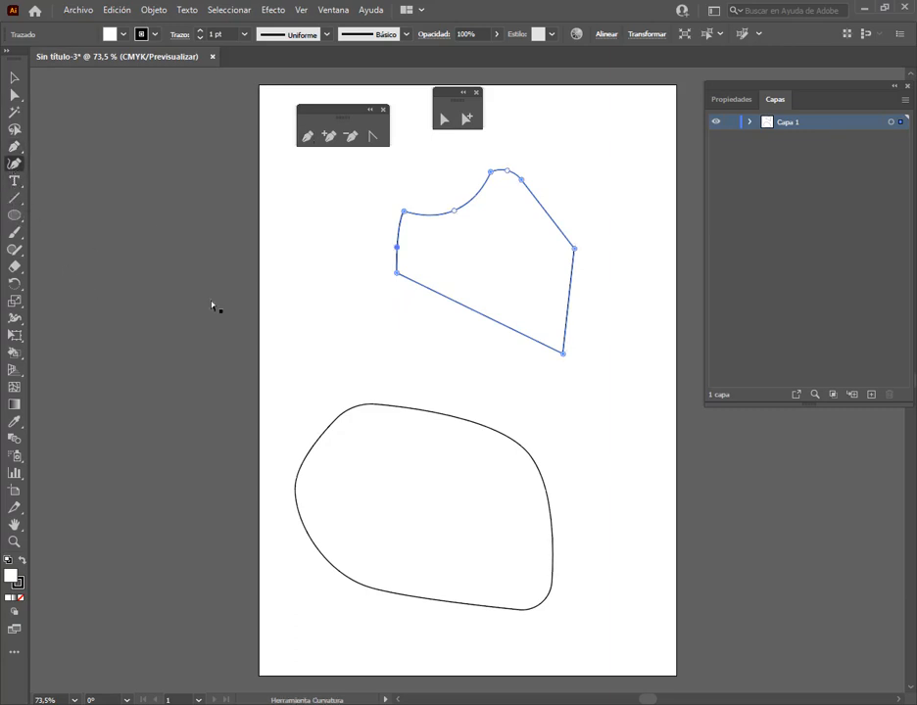
left_click(471, 312)
left_click_drag(469, 317, 456, 346)
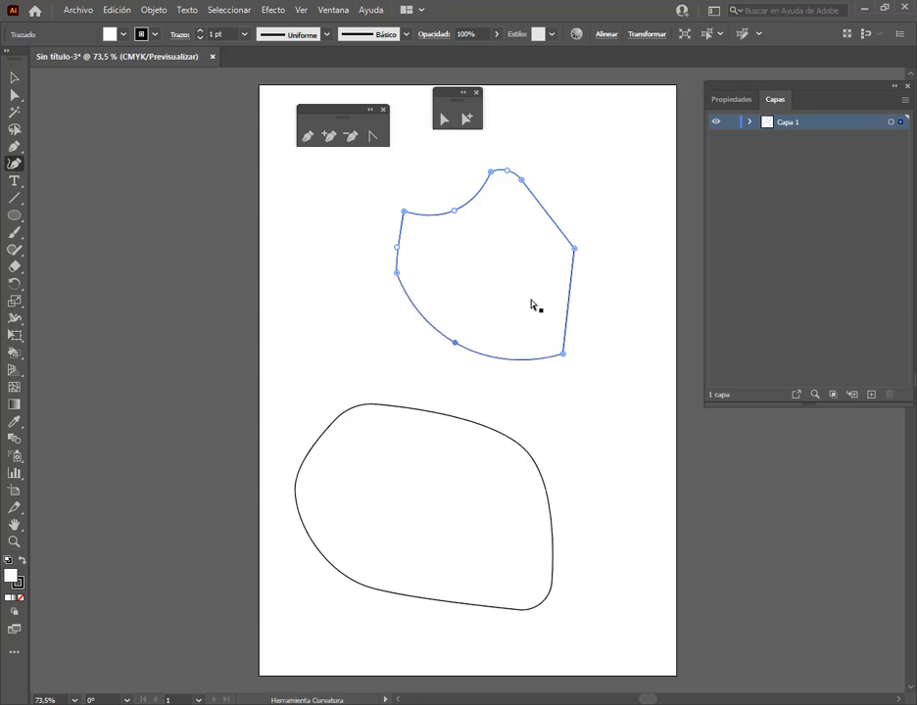
left_click_drag(569, 298, 545, 294)
Delete the added midpoint anchors on the polygon's right and lower edges with the Delete Anchor Point tool
left_click(13, 80)
left_click_drag(339, 439, 336, 418)
left_click(470, 253)
left_click(444, 118)
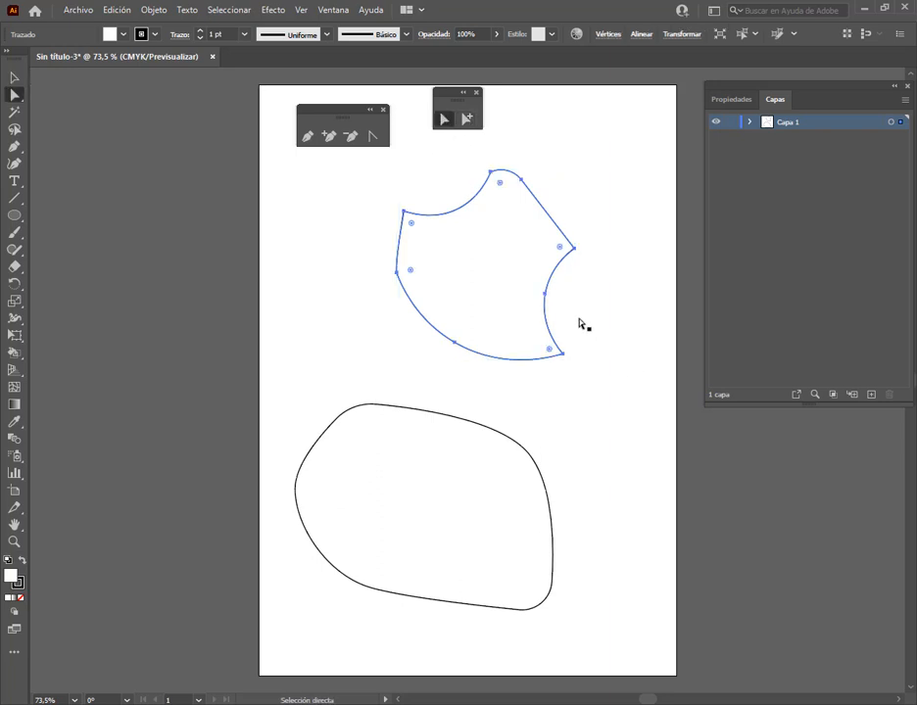
left_click(546, 293)
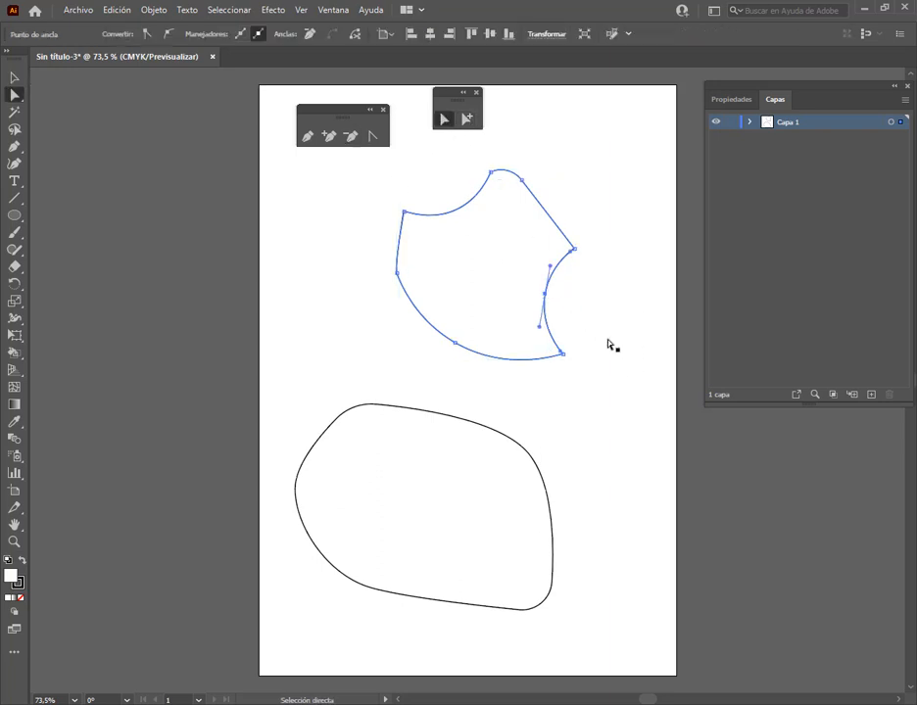
left_click(351, 137)
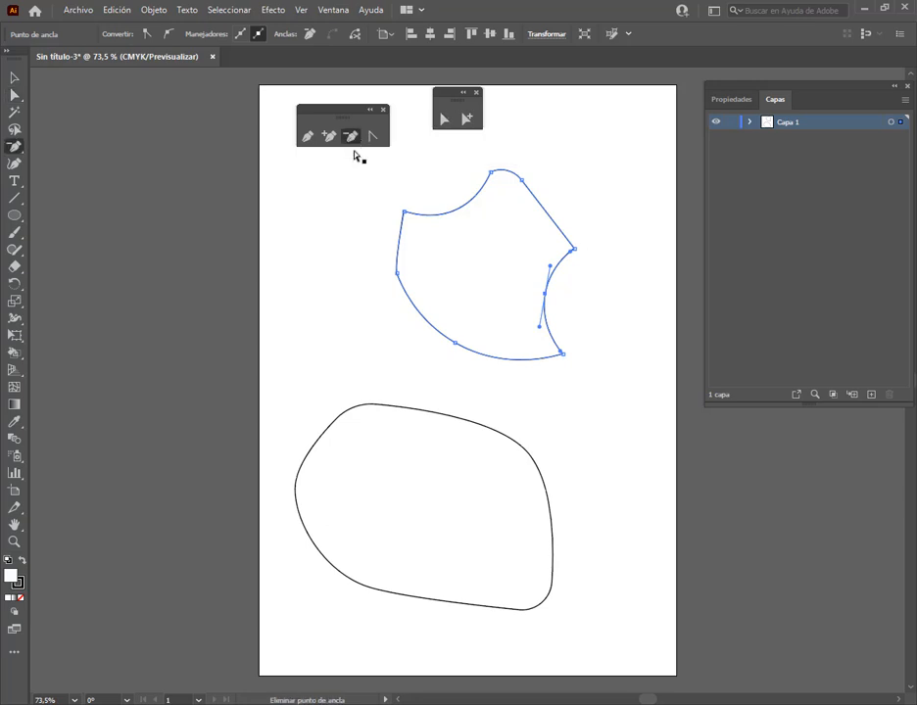
left_click(544, 294)
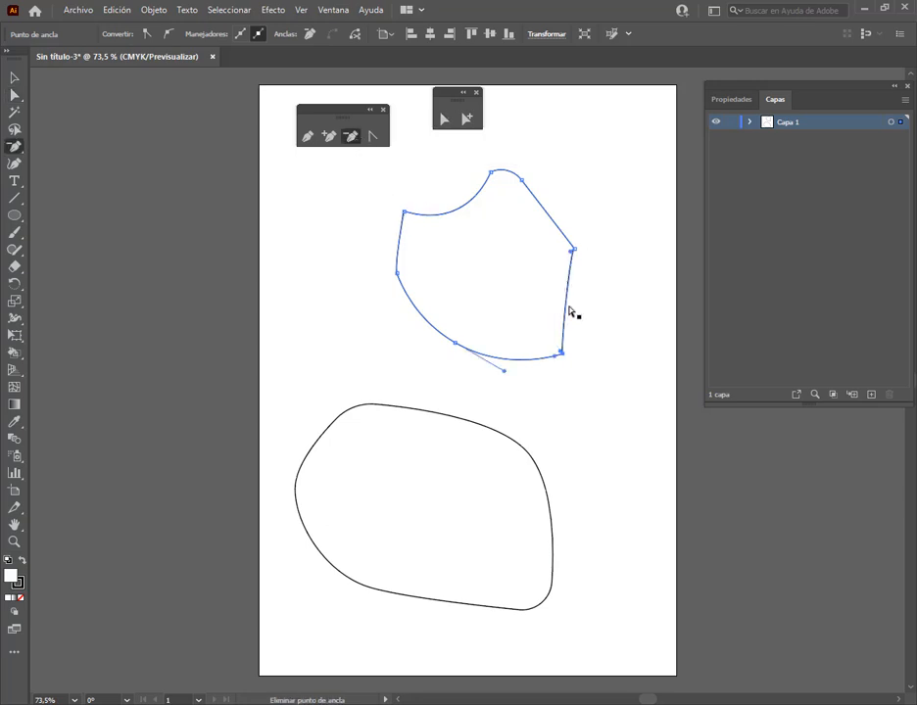
left_click(456, 344)
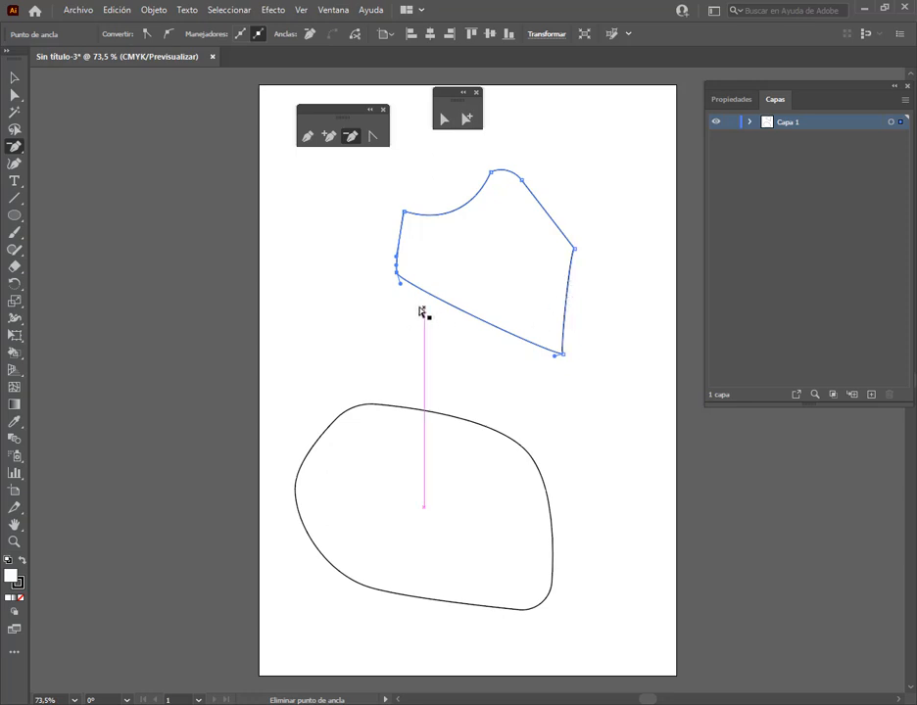
left_click(13, 78)
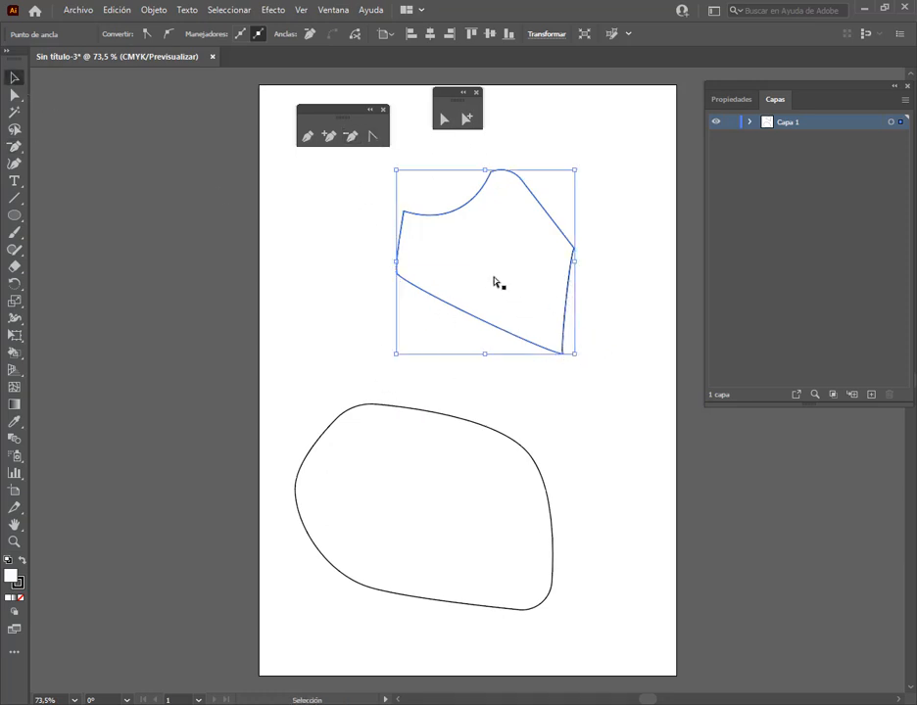
Reshape the polygon's lower segment outward and its right segment inward with the Anchor Point tool, without adding anchors
left_click(372, 137)
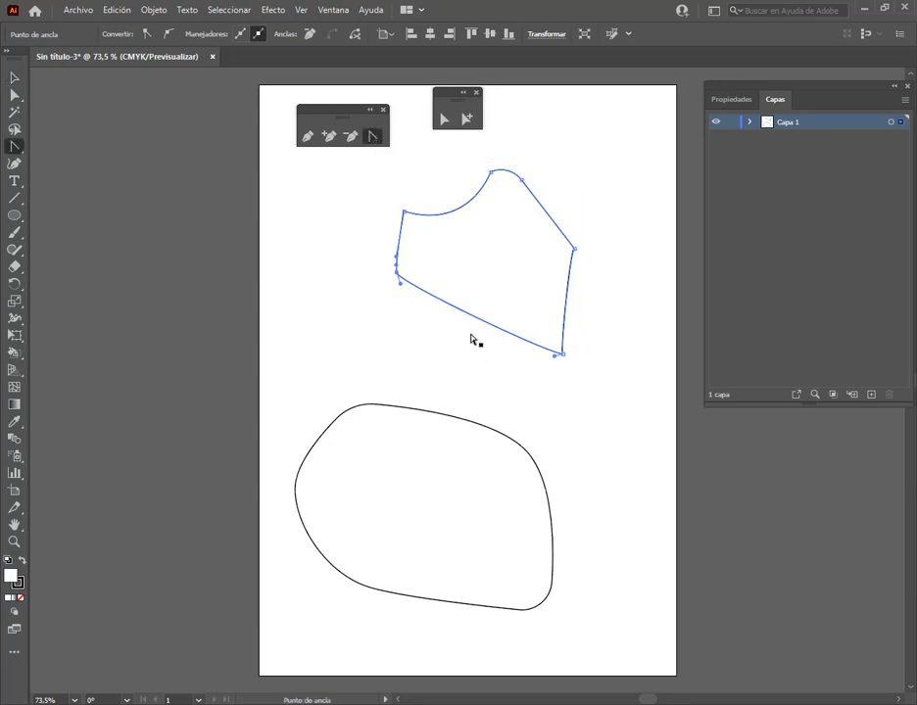
left_click_drag(462, 316, 459, 360)
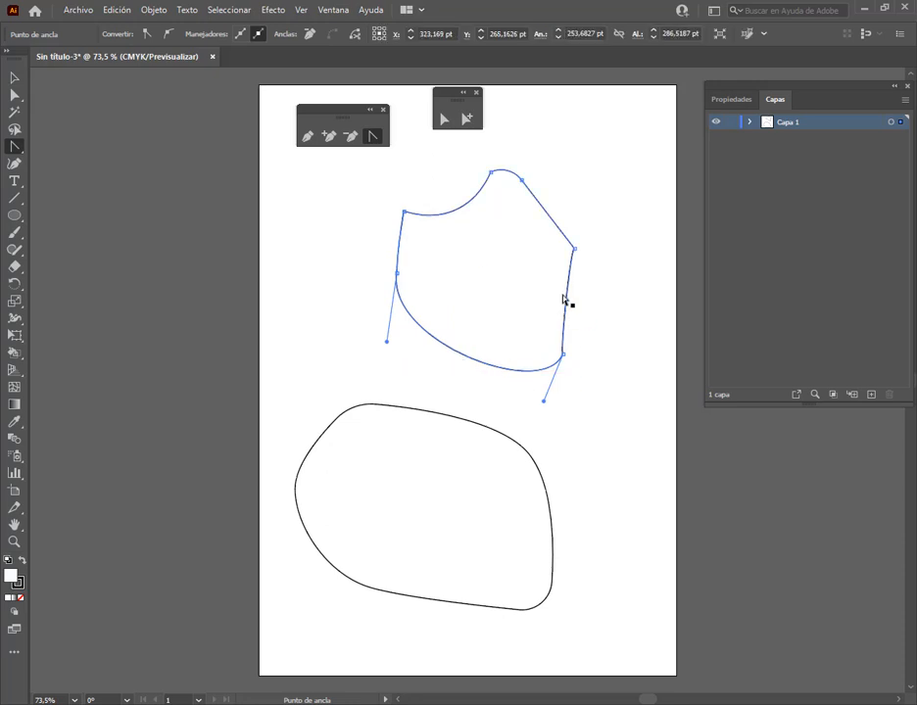
left_click_drag(568, 297, 534, 299)
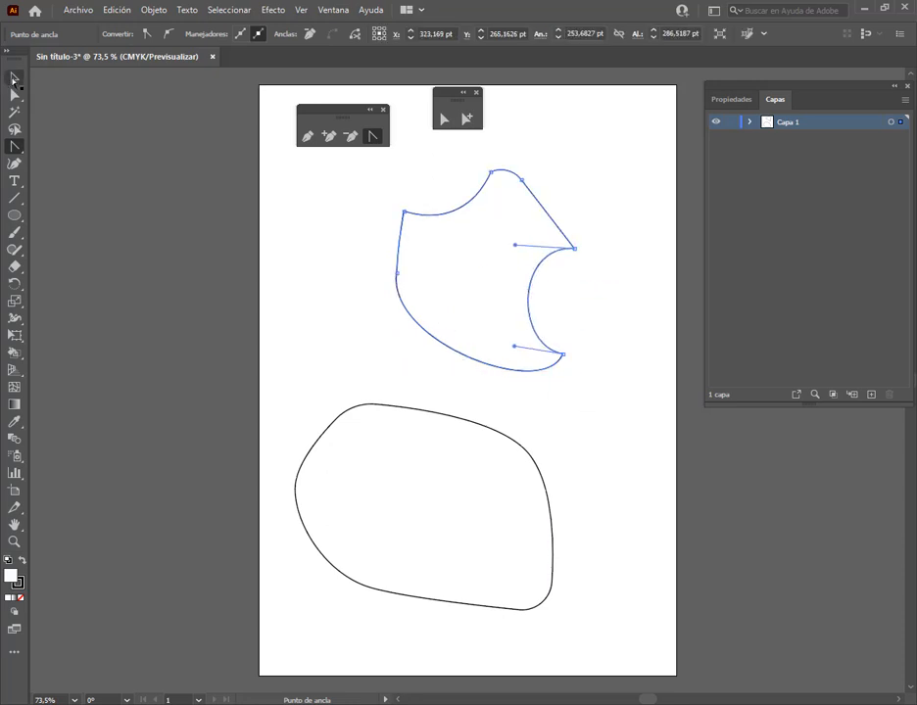
Delete both shapes from the artboard
key("v")
left_click_drag(609, 199, 238, 661)
key("Delete")
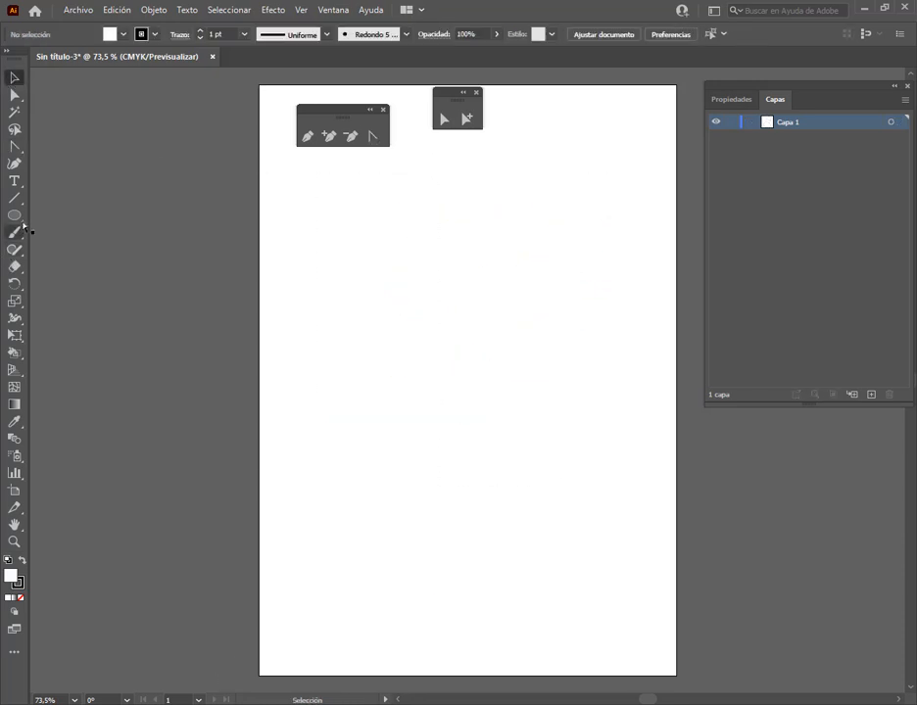
Draw a rectangle about 411 by 228 pt mid-artboard, and bend its top edge downward into a curve with the Anchor Point tool
left_click(14, 215)
left_click_drag(14, 217, 78, 213)
left_click_drag(330, 263, 619, 423)
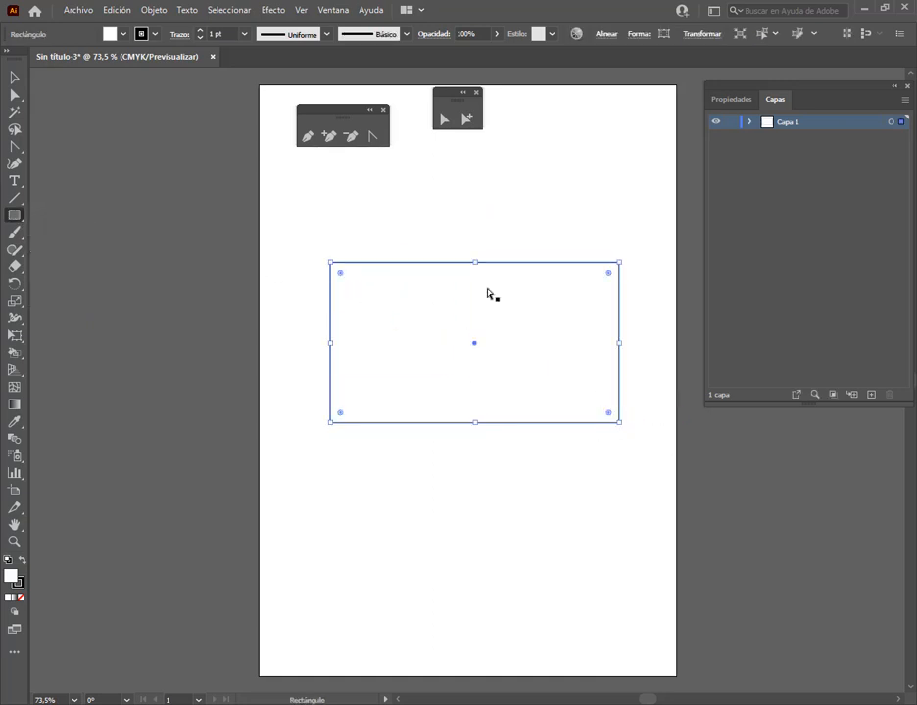
left_click(376, 139)
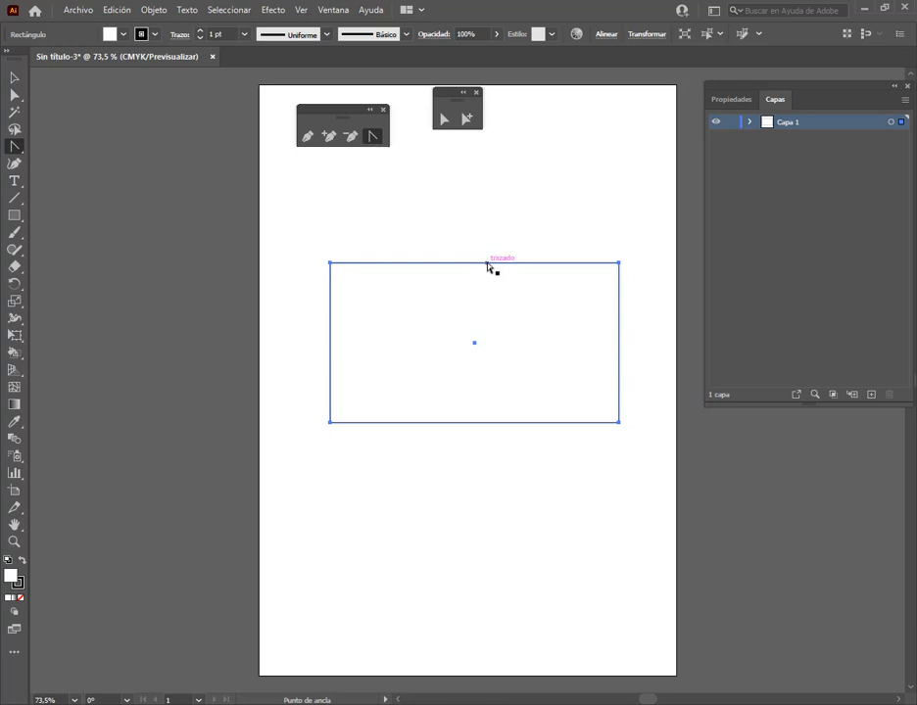
left_click_drag(488, 264, 483, 324)
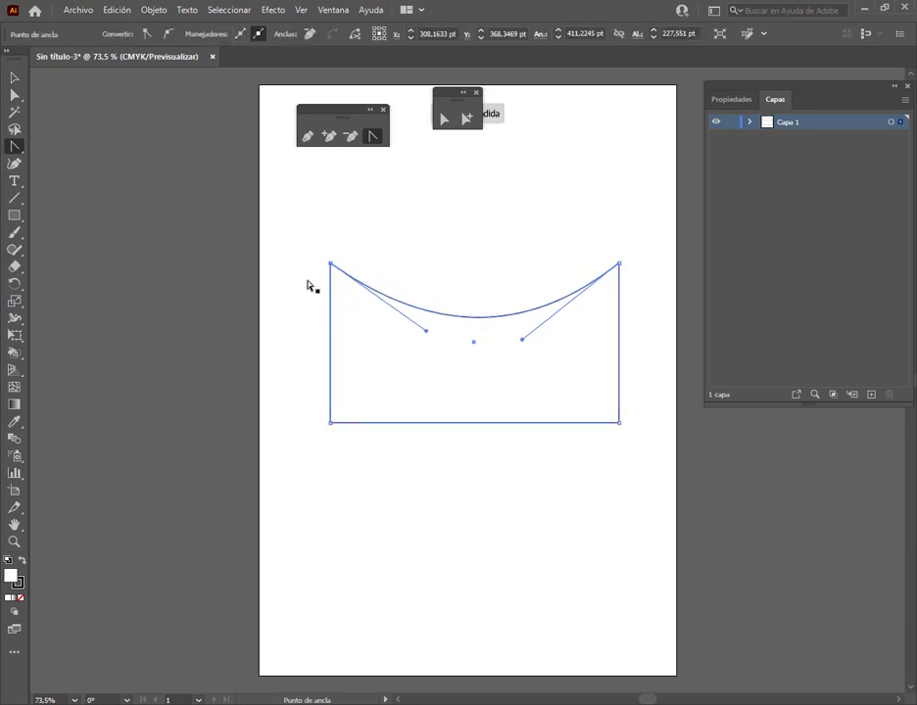
left_click(15, 81)
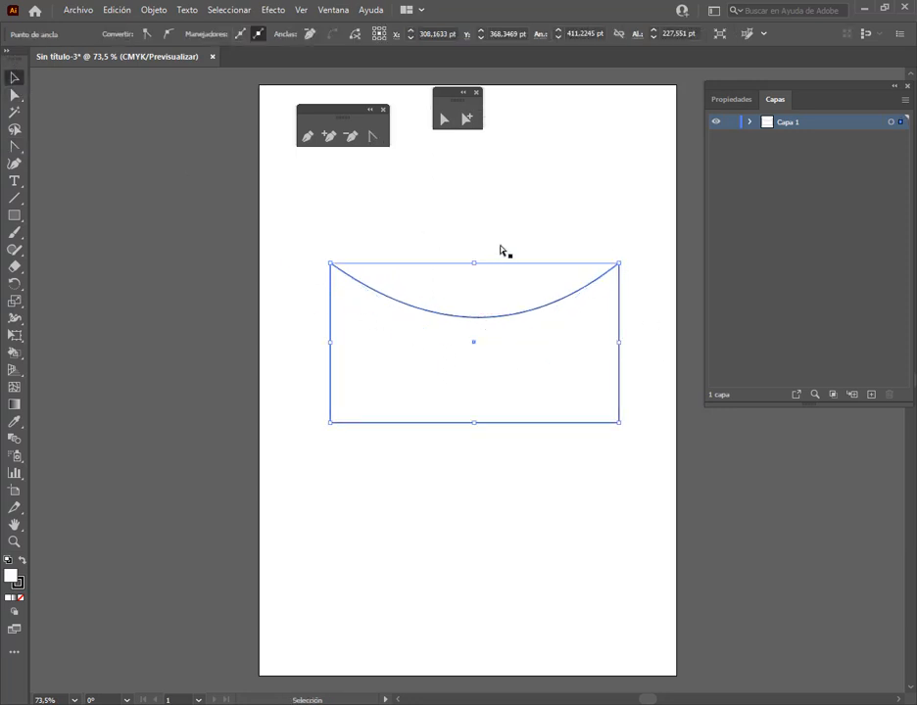
left_click(399, 225)
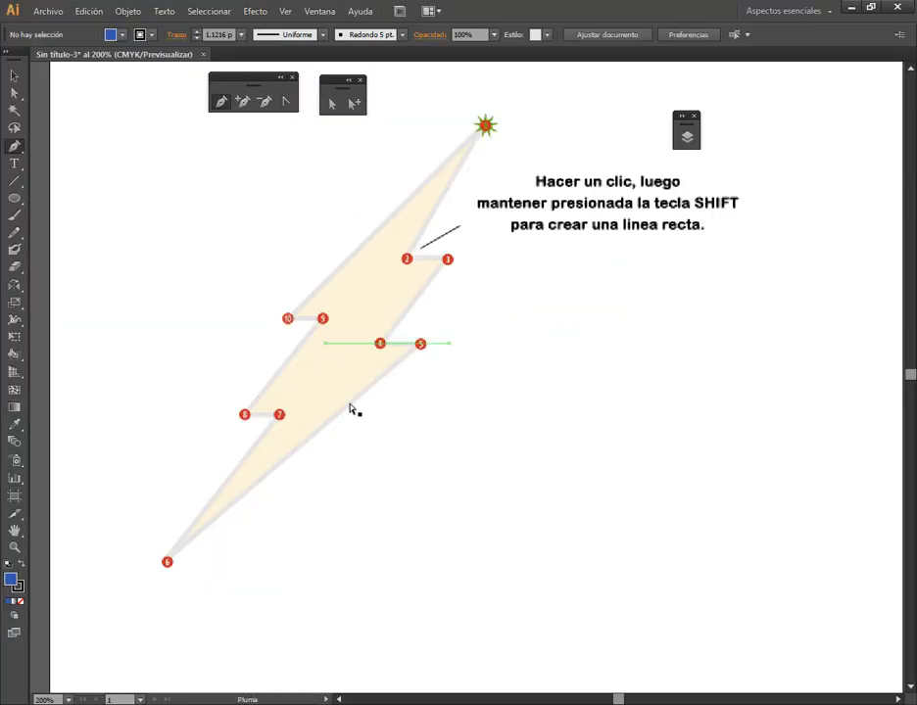
In the older Illustrator version's lightning bolt document, draw a wide rectangle beside the bolt's lower half and apply the default fill and stroke
left_click_drag(15, 198, 69, 196)
left_click_drag(484, 332, 835, 530)
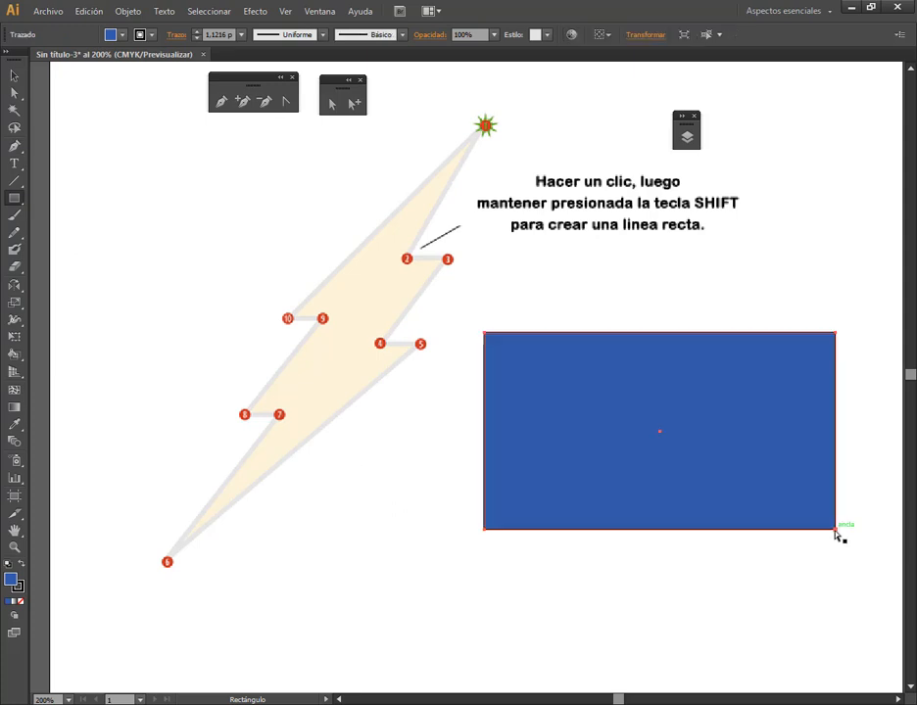
left_click(8, 564)
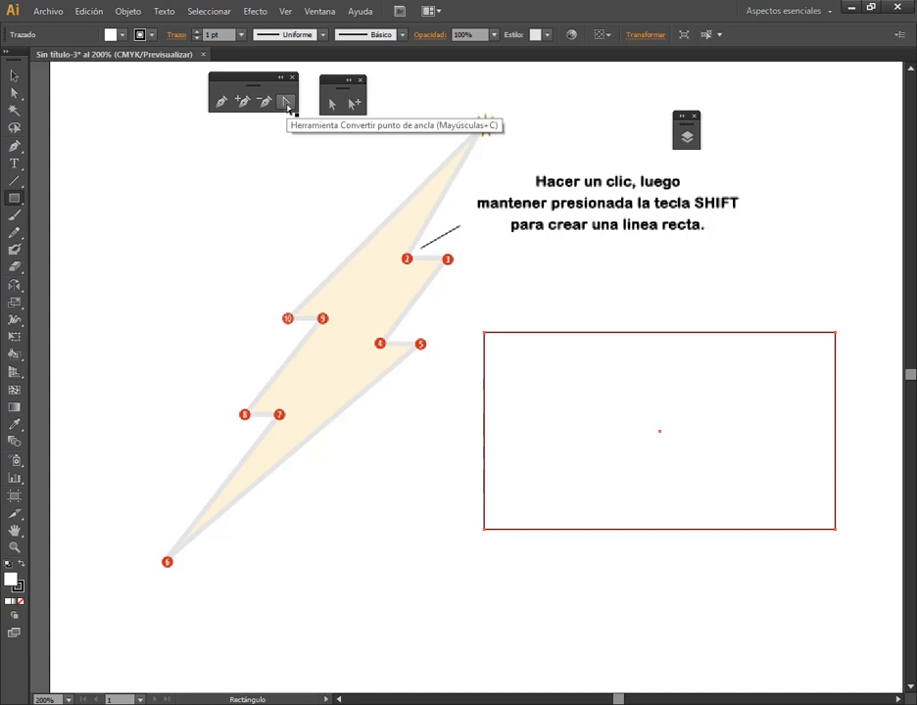
Try to bend the rectangle's top edge at two spots with the Convert Anchor Point tool, dismissing each alert
left_click(286, 102)
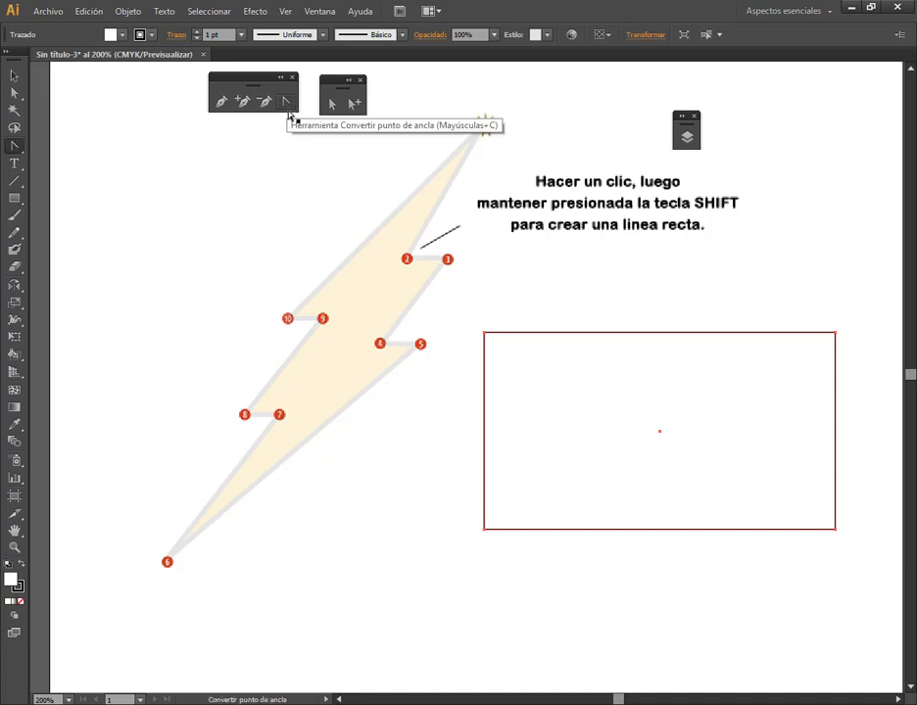
left_click(644, 337)
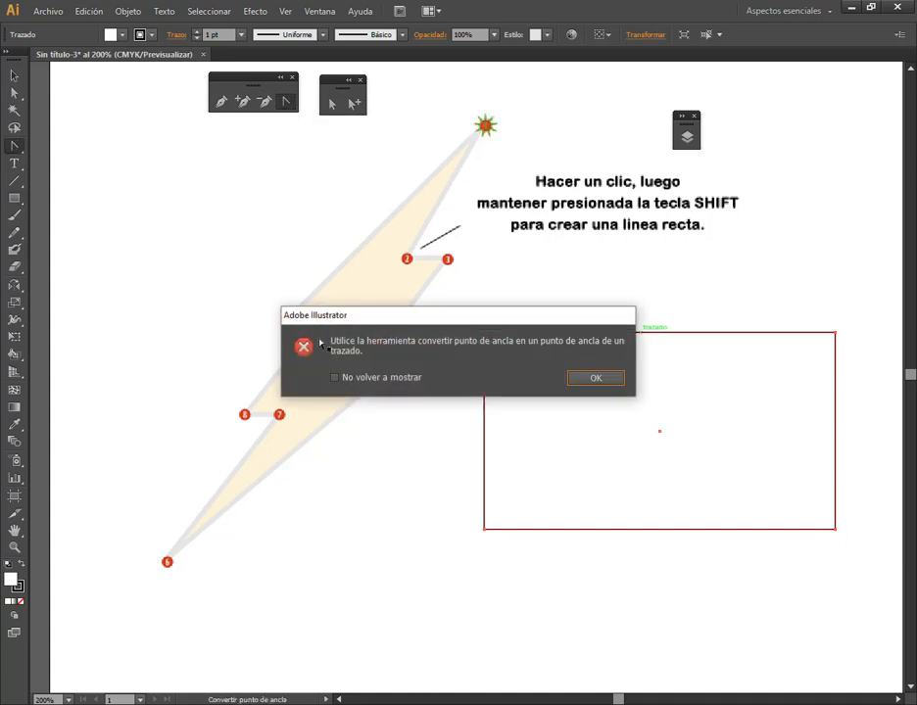
left_click(601, 379)
left_click(682, 334)
left_click(606, 378)
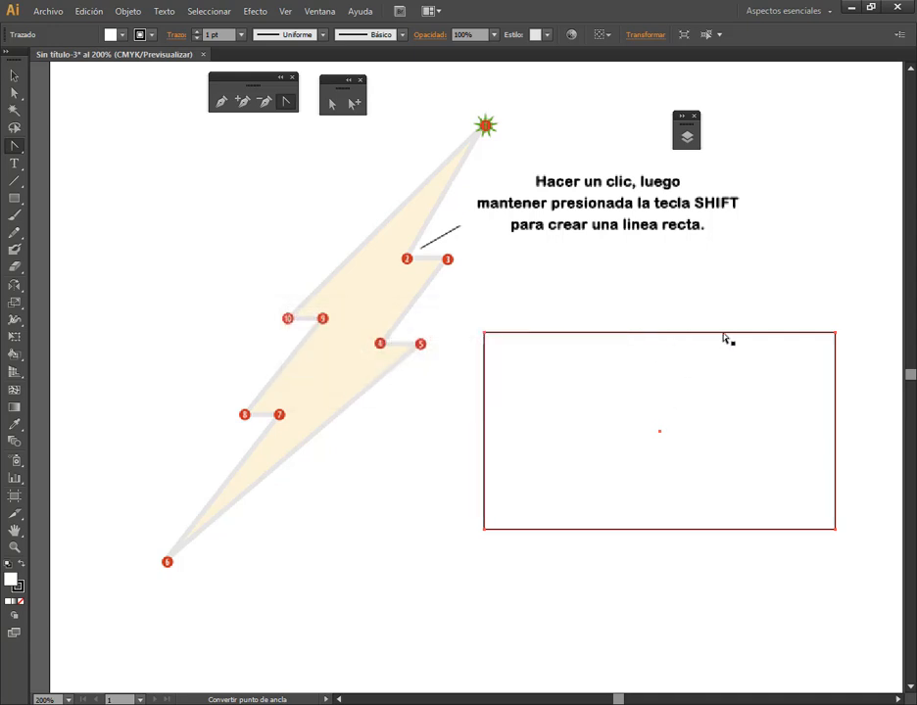
Delete the practice rectangle in the older Illustrator version and the curved-top shape in the newer one
left_click(15, 76)
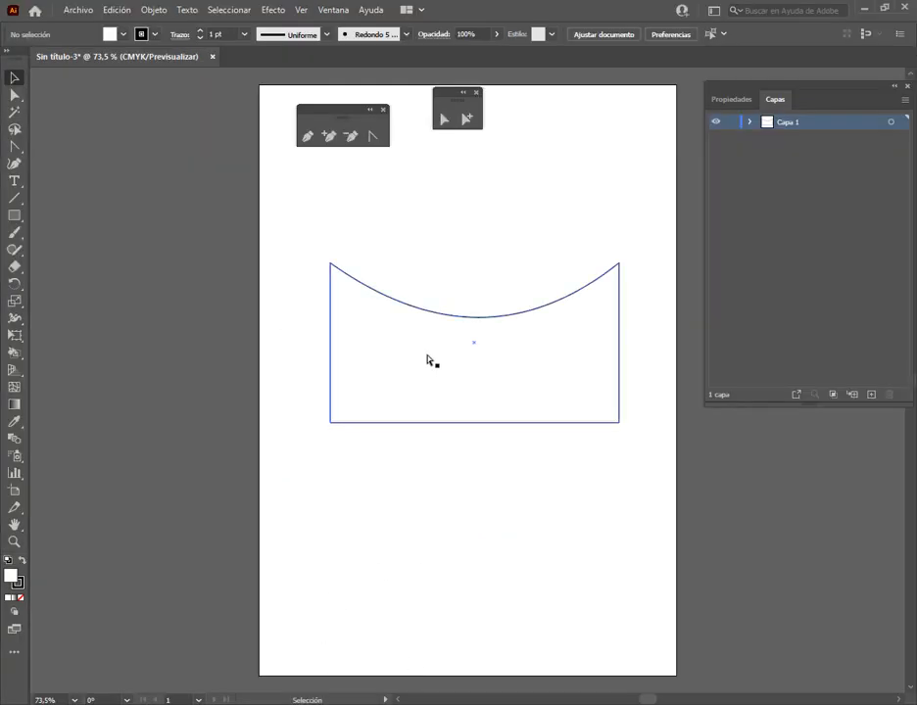
left_click(432, 377)
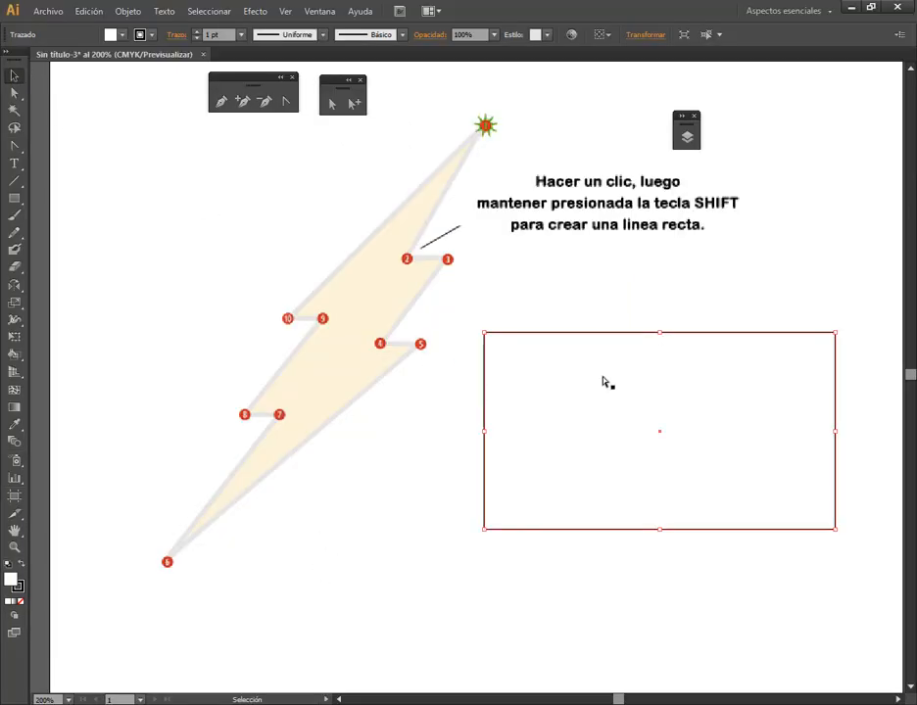
left_click_drag(604, 382, 621, 307)
key("Delete")
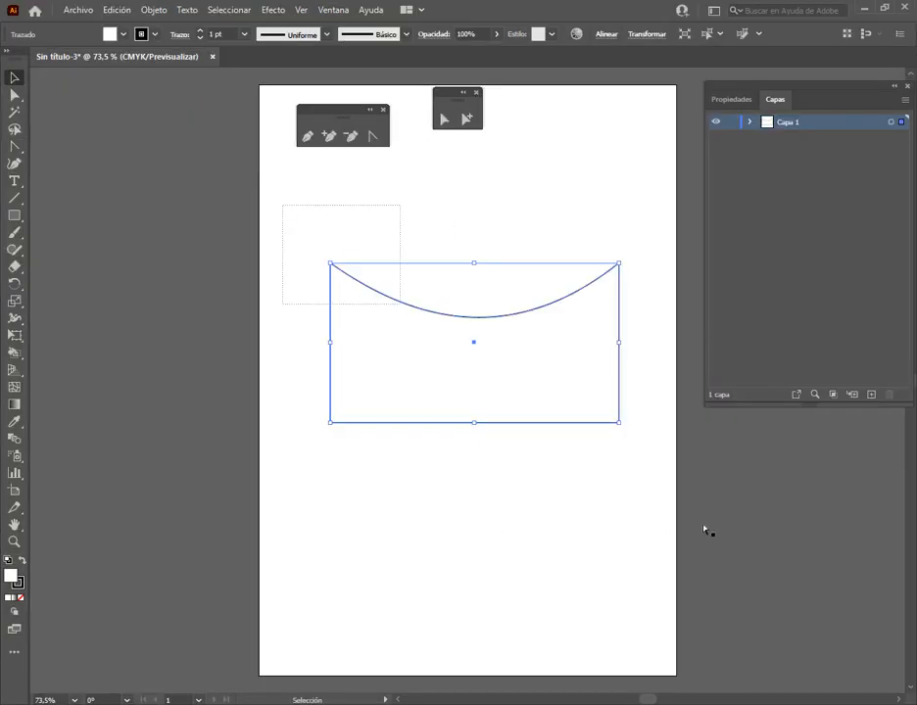
key("Delete")
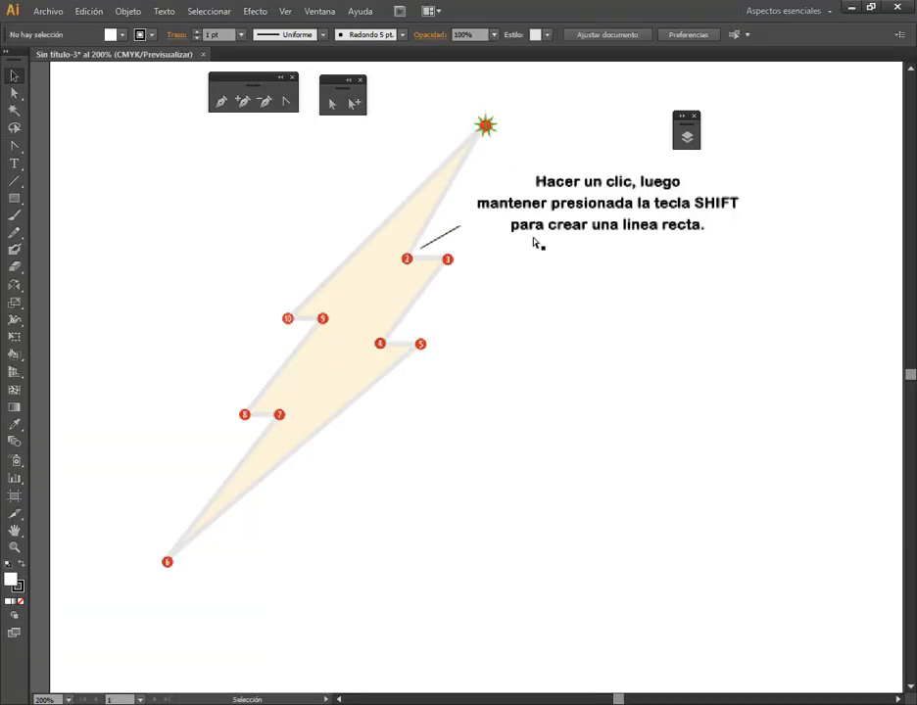
Trace the bolt with the Pen tool from point 1 through point 2 horizontally to point 3, and set the fill to None
left_click(222, 102)
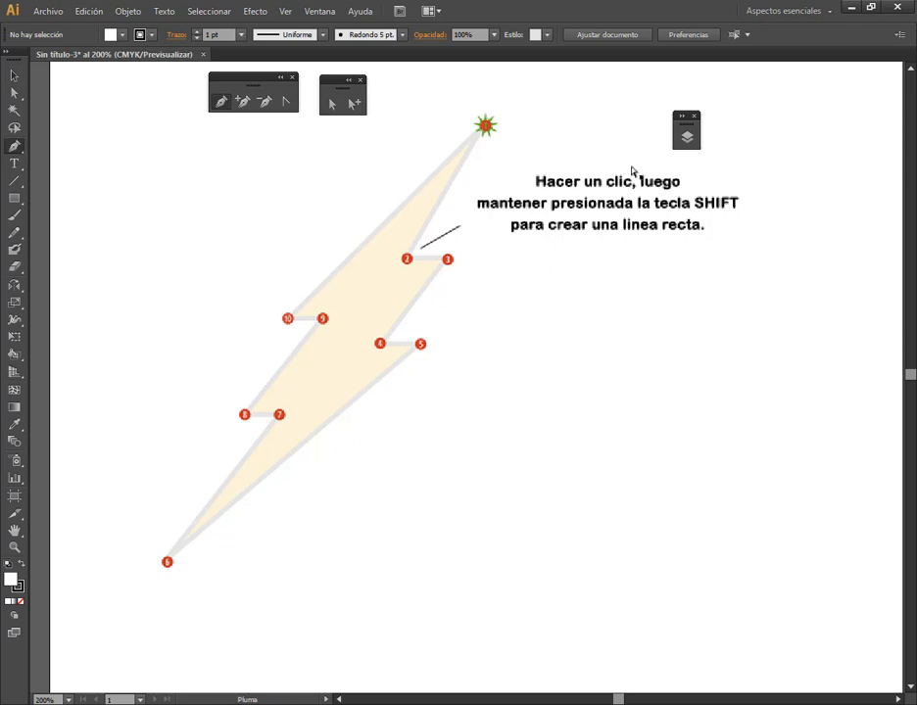
left_click(486, 126)
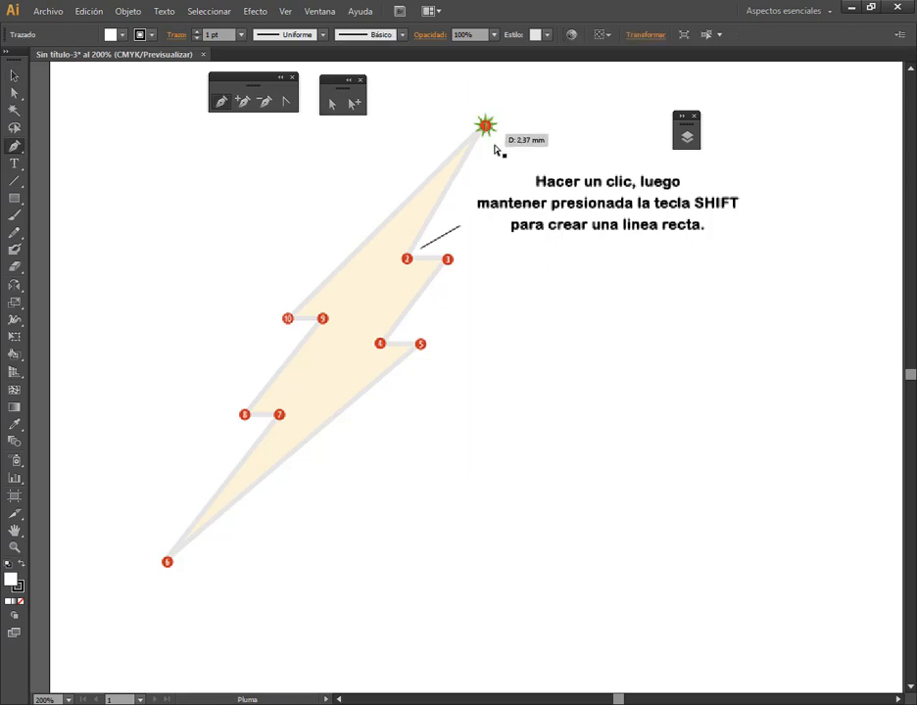
left_click(407, 261)
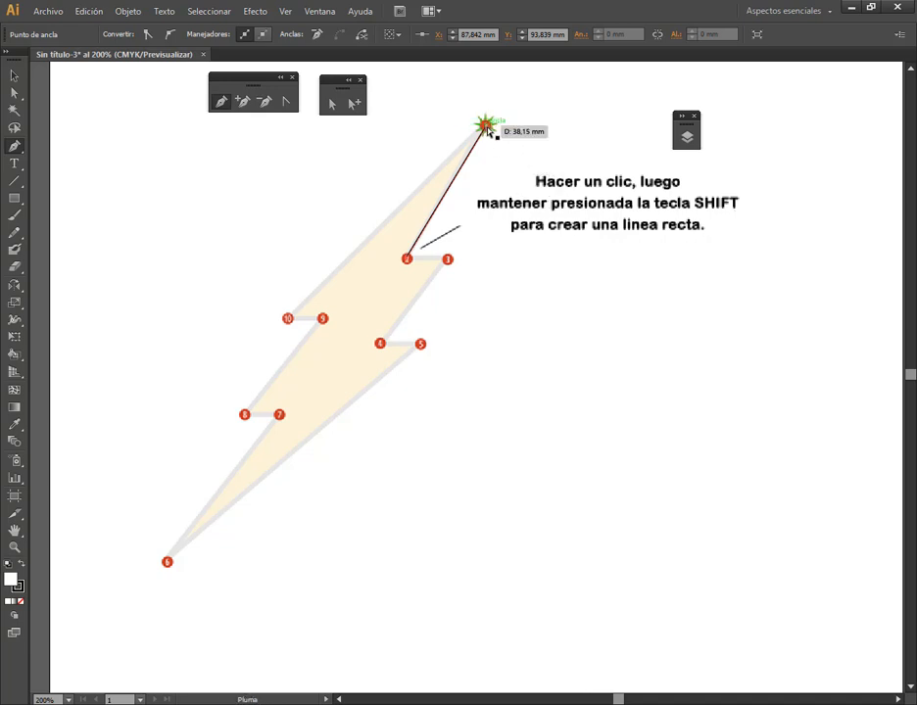
left_click(408, 260)
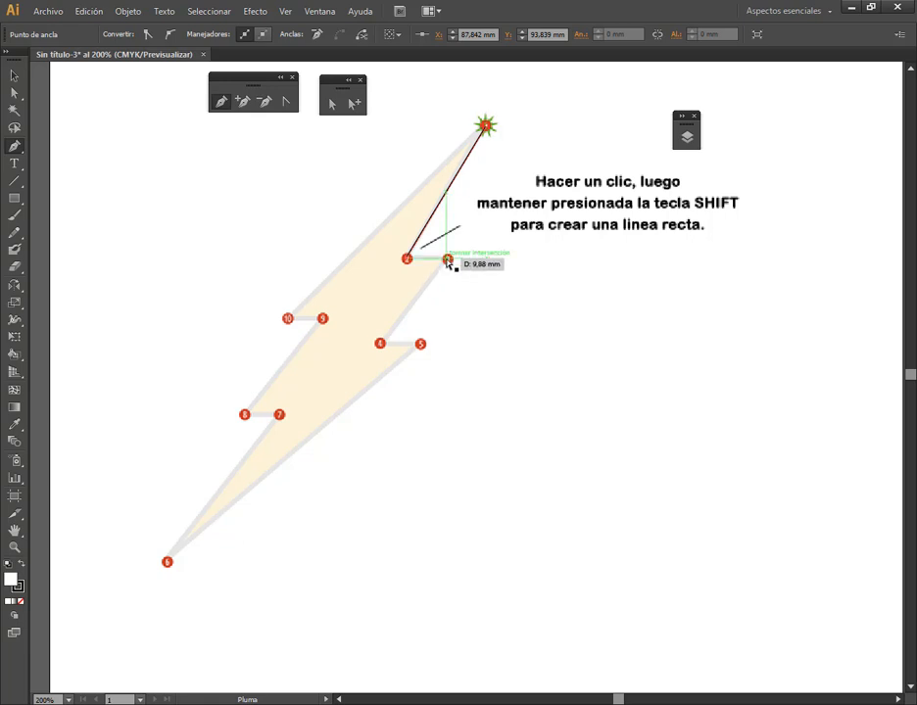
left_click(449, 259)
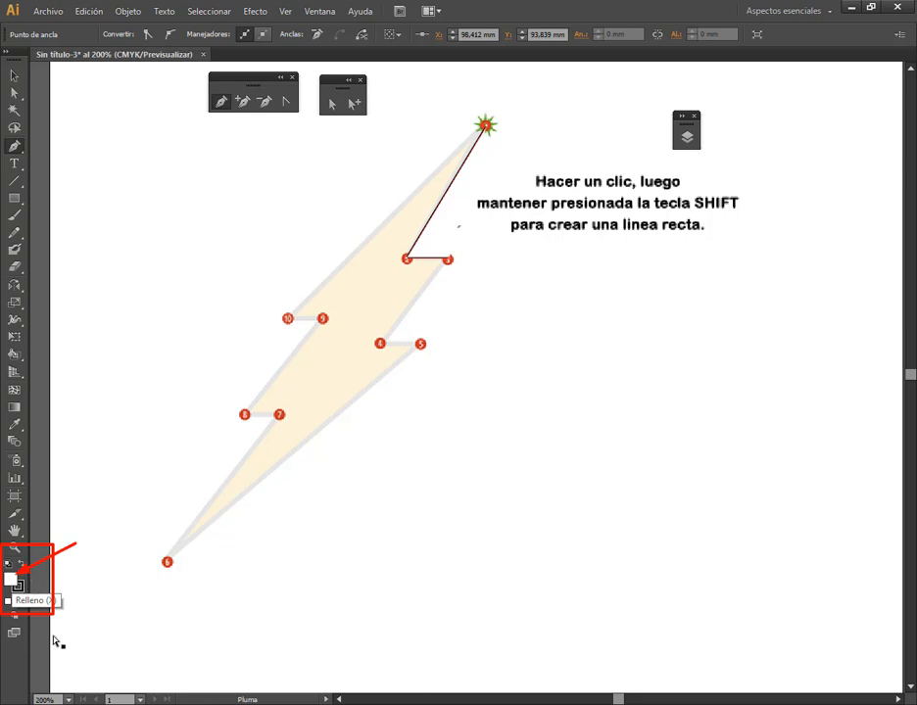
key("ctrl")
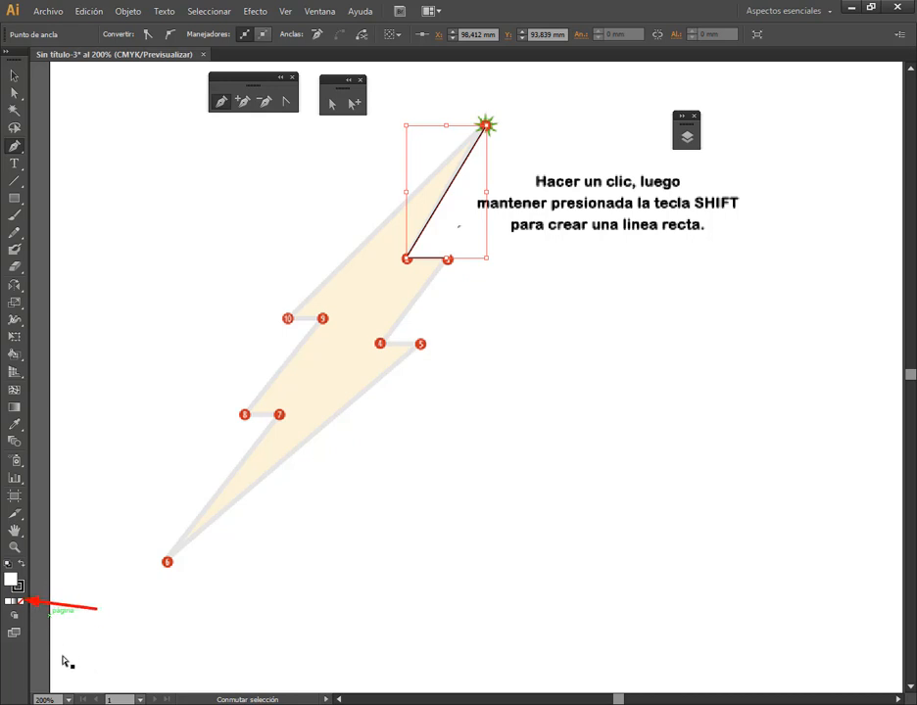
left_click(20, 600)
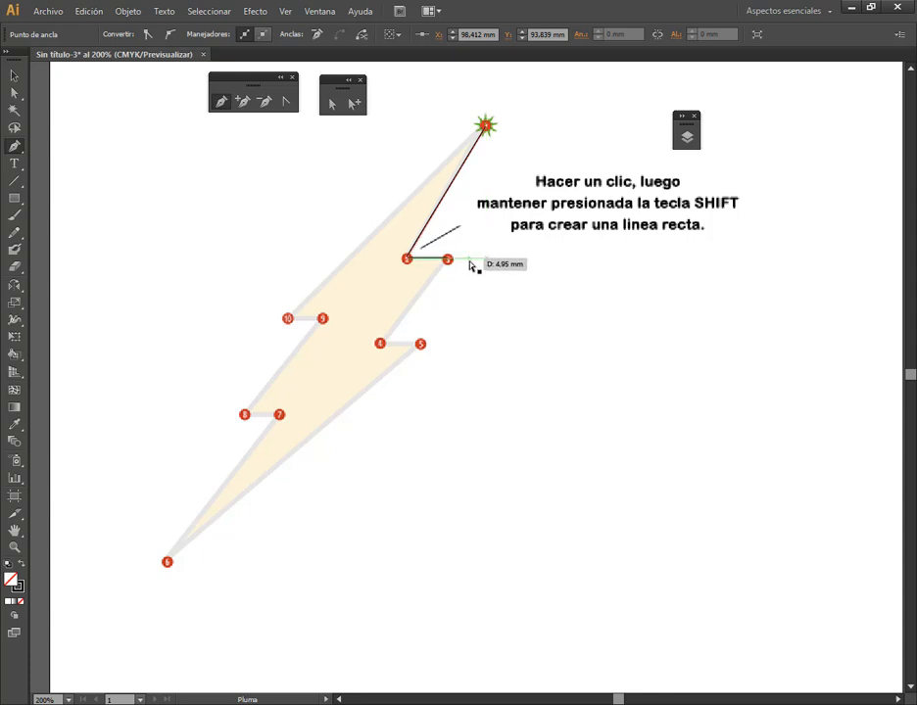
Check the Smart Guides setting among the view options
left_click(284, 11)
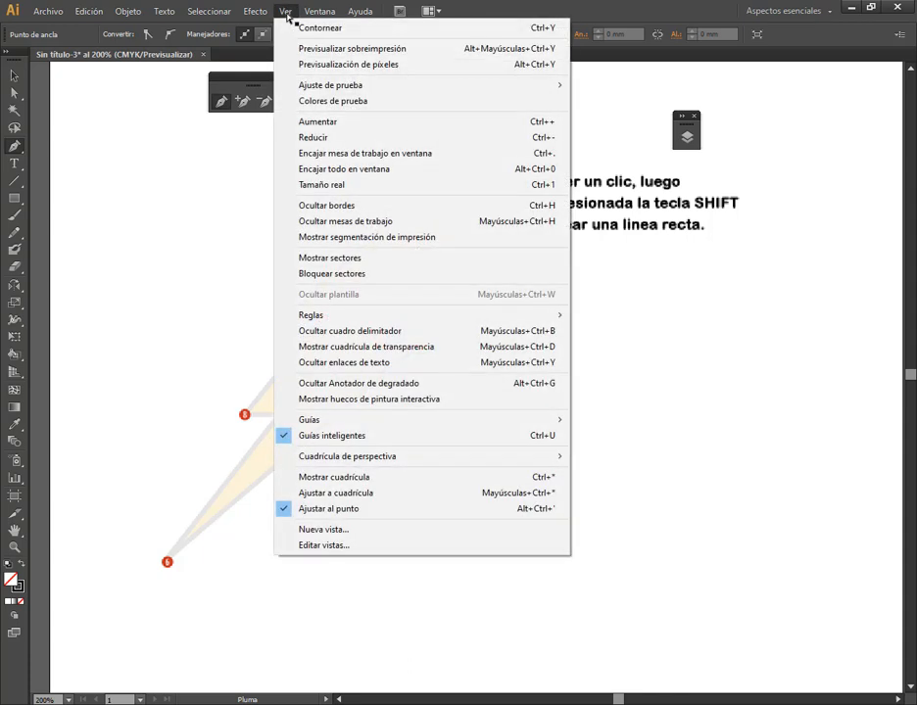
mouse_move(348, 422)
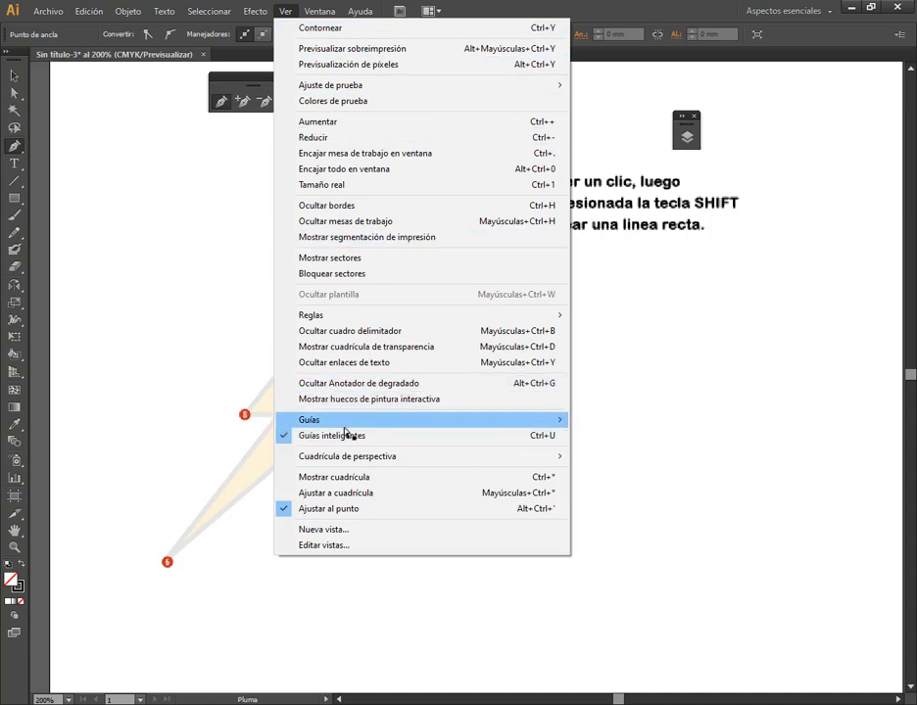
left_click(563, 6)
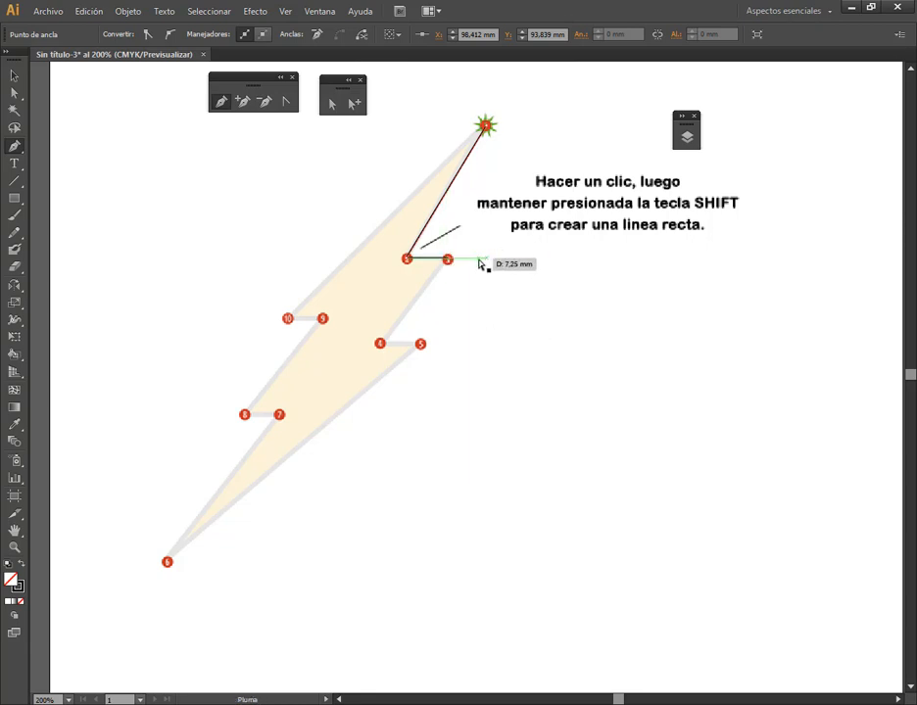
Try an unconstrained, slightly slanted segment extending the path beyond point 3, and undo it
left_click(495, 256)
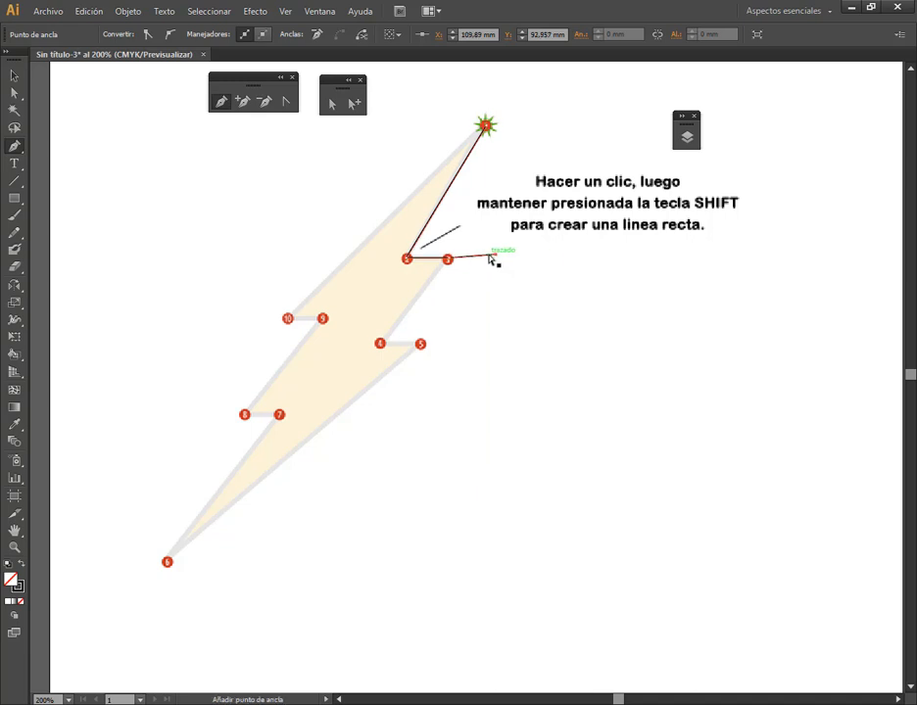
scroll(483, 263, "up", 4)
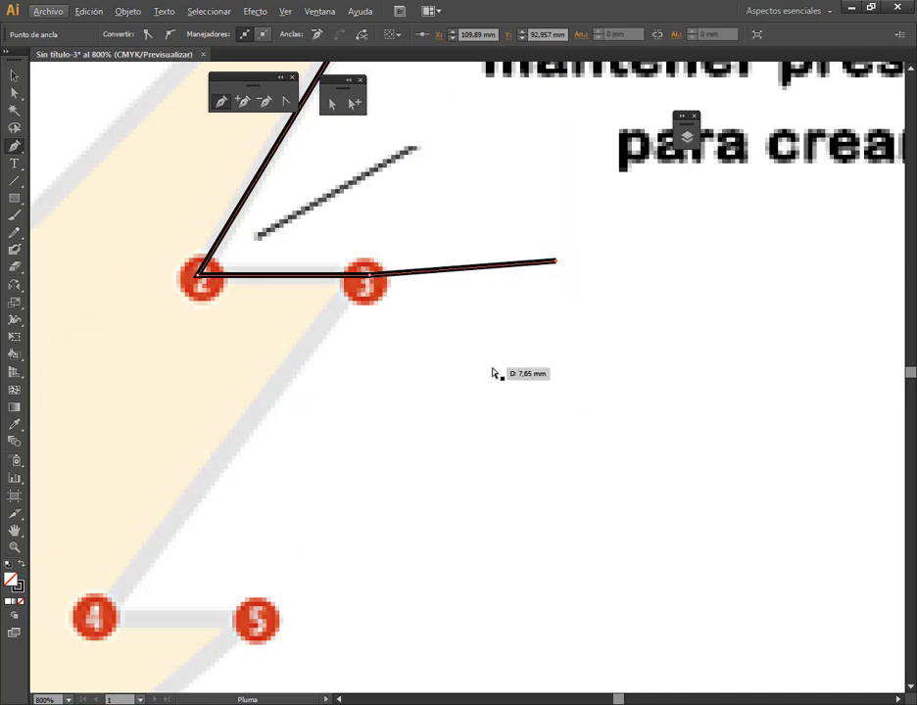
key("ctrl")
key("ctrl+z")
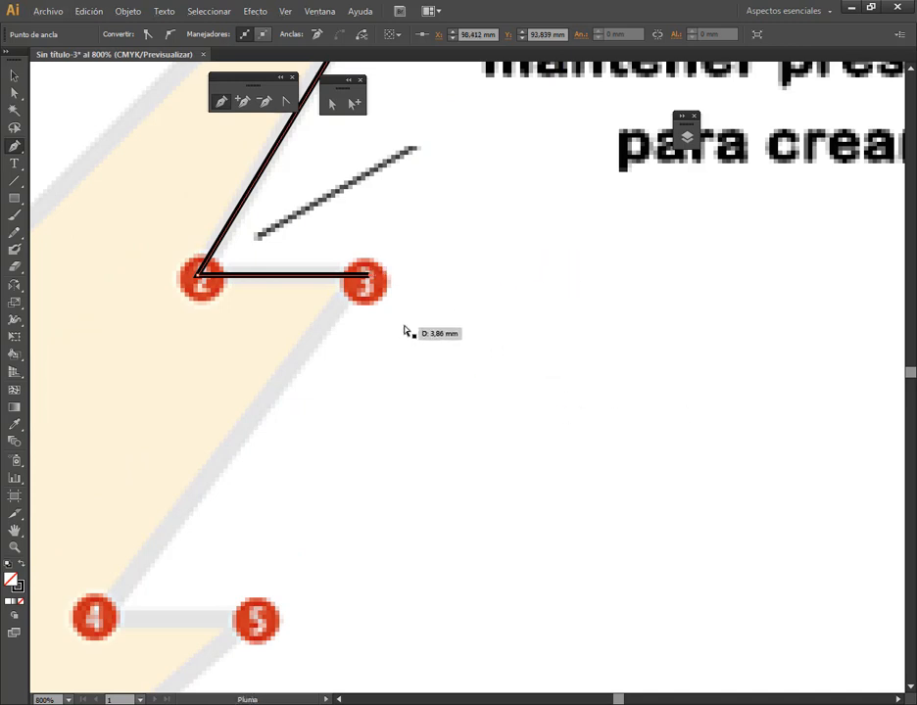
Try a spiral of constrained horizontal and 45-degree segments beyond point 3, and undo them all back to point 3
key("shift")
left_click(556, 278, "shift")
left_click(646, 434, "shift")
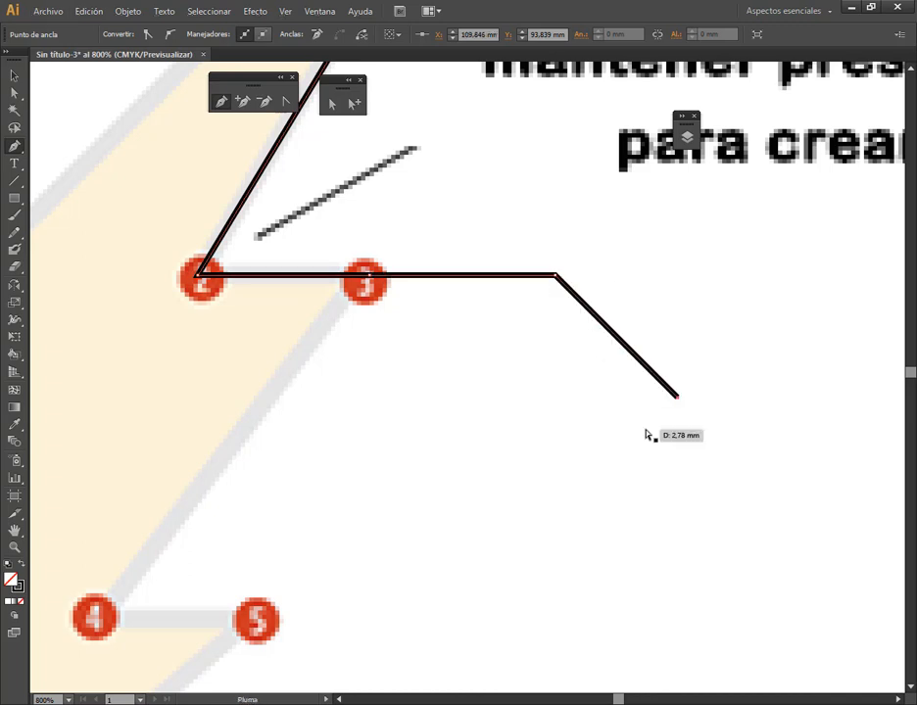
left_click(492, 533, "shift")
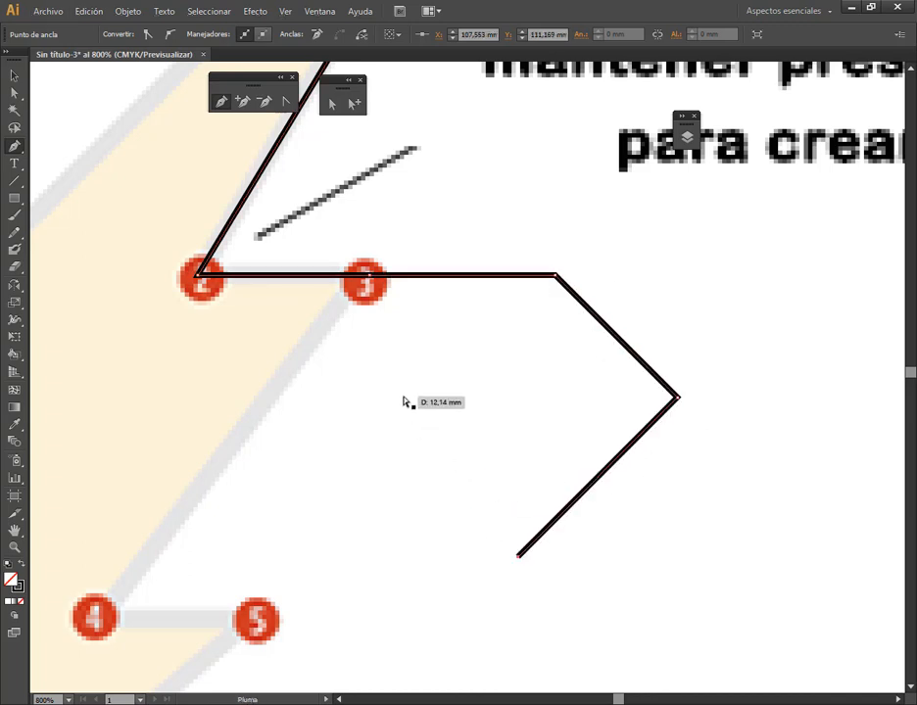
left_click(404, 401, "shift")
left_click(499, 360, "shift")
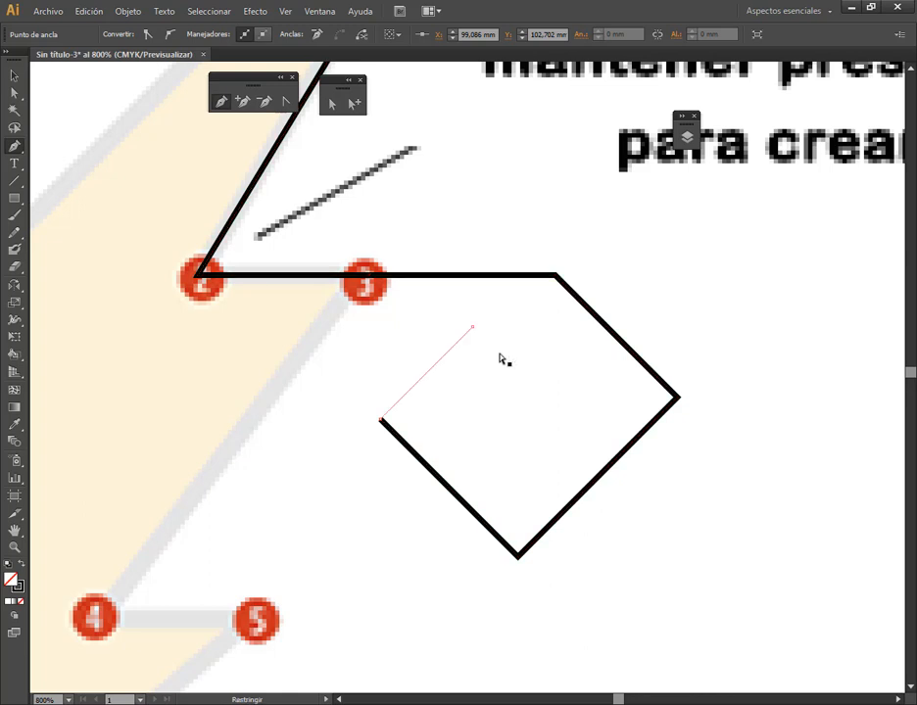
left_click(567, 407, "shift")
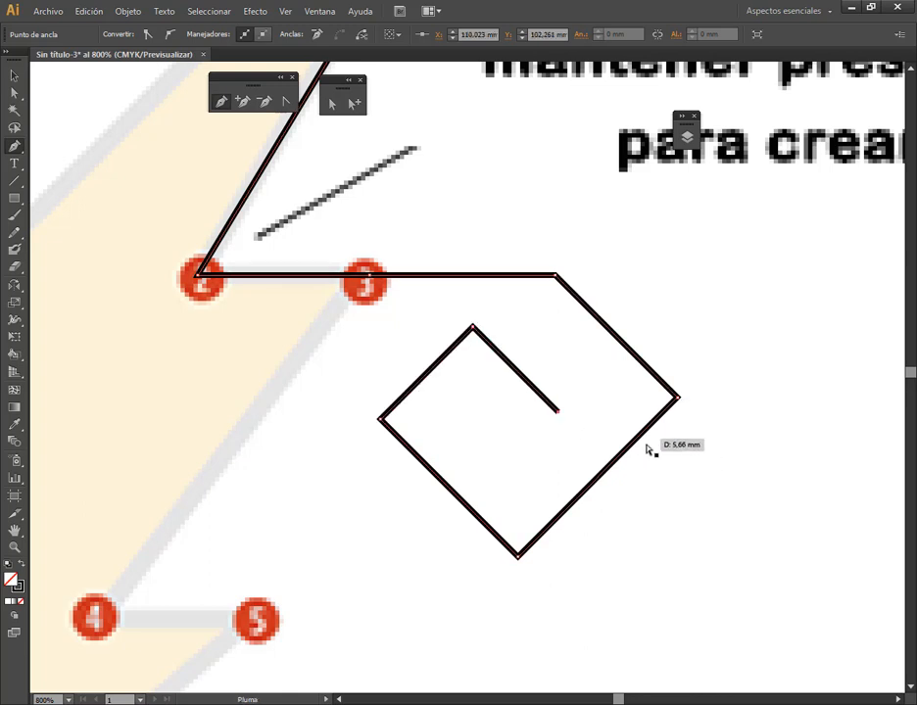
key("ctrl+z")
key("ctrl+z")
key("ctrl+z")
key("ctrl+z")
key("ctrl+z")
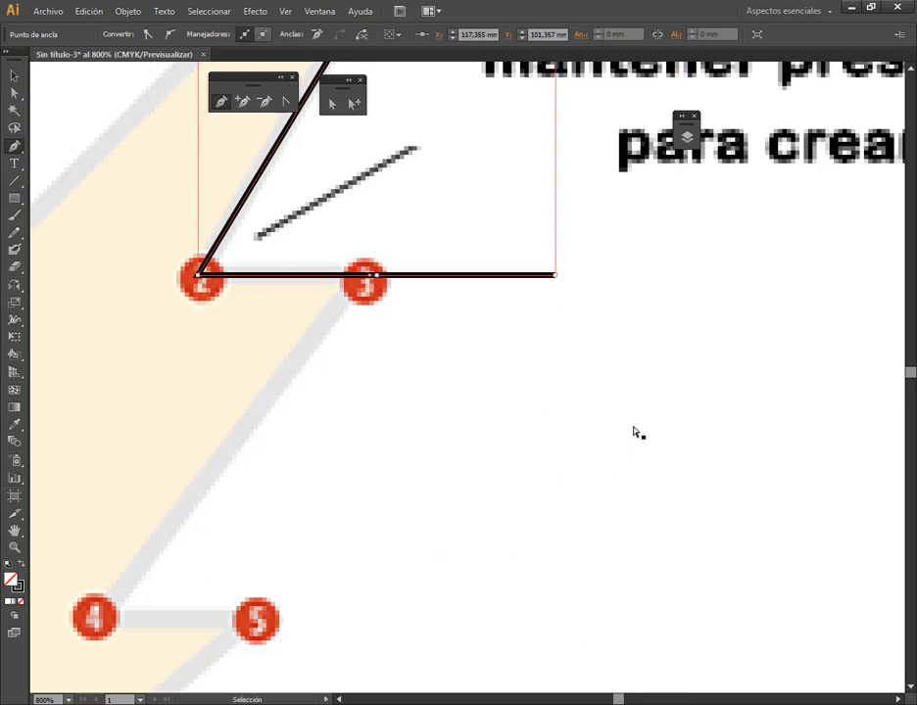
key("ctrl+z")
Continue tracing the bolt from point 3 to point 4, horizontally to point 5, and down to the tip at point 6
scroll(397, 344, "down", 2)
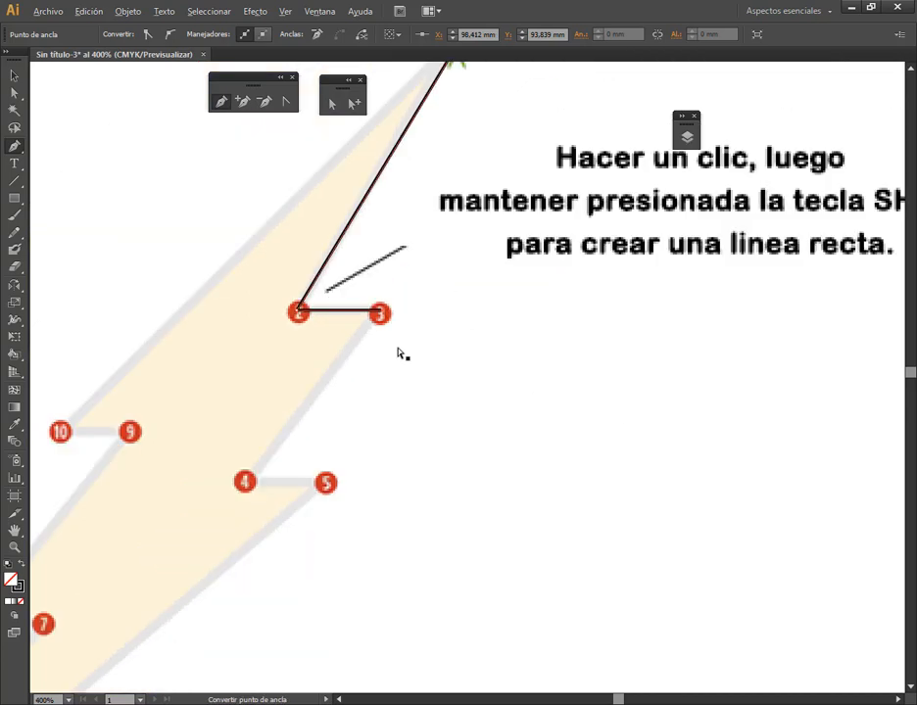
left_click(248, 487, "shift")
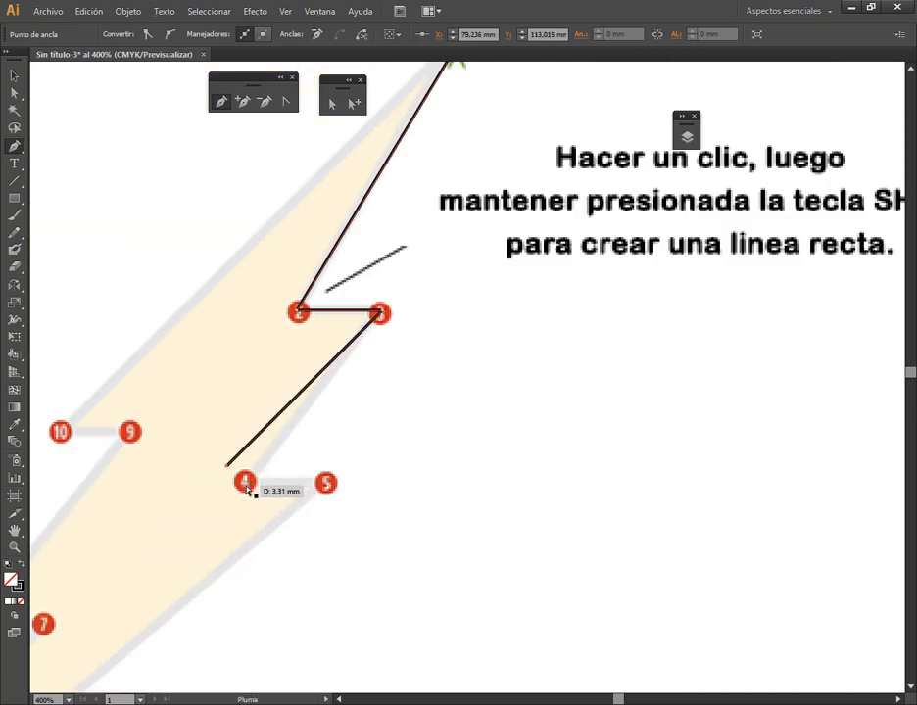
key("ctrl+z")
left_click(247, 484)
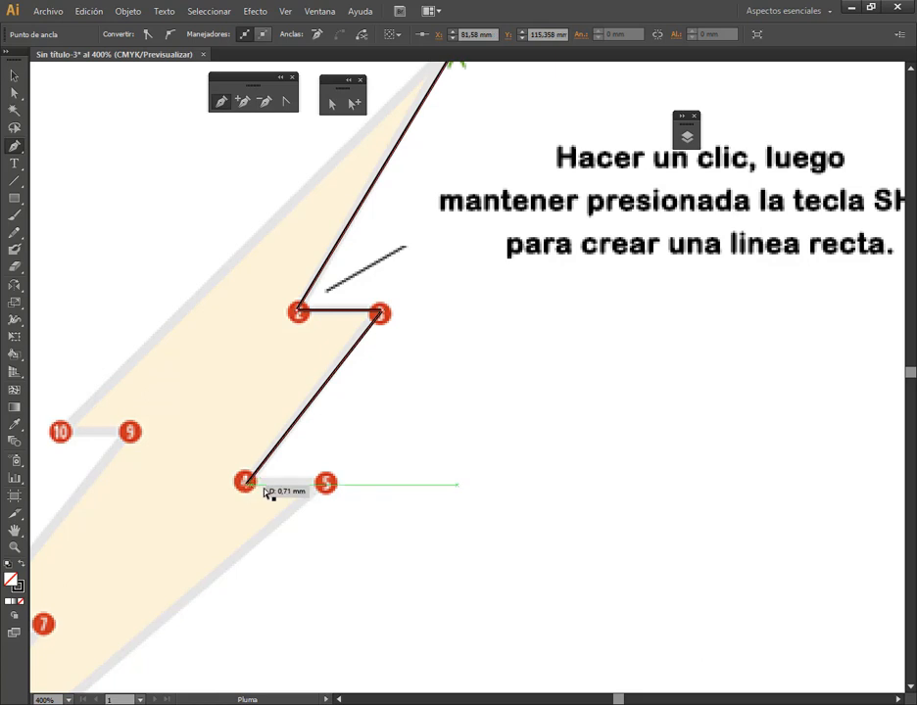
left_click(326, 484)
left_click_drag(334, 548, 671, 210)
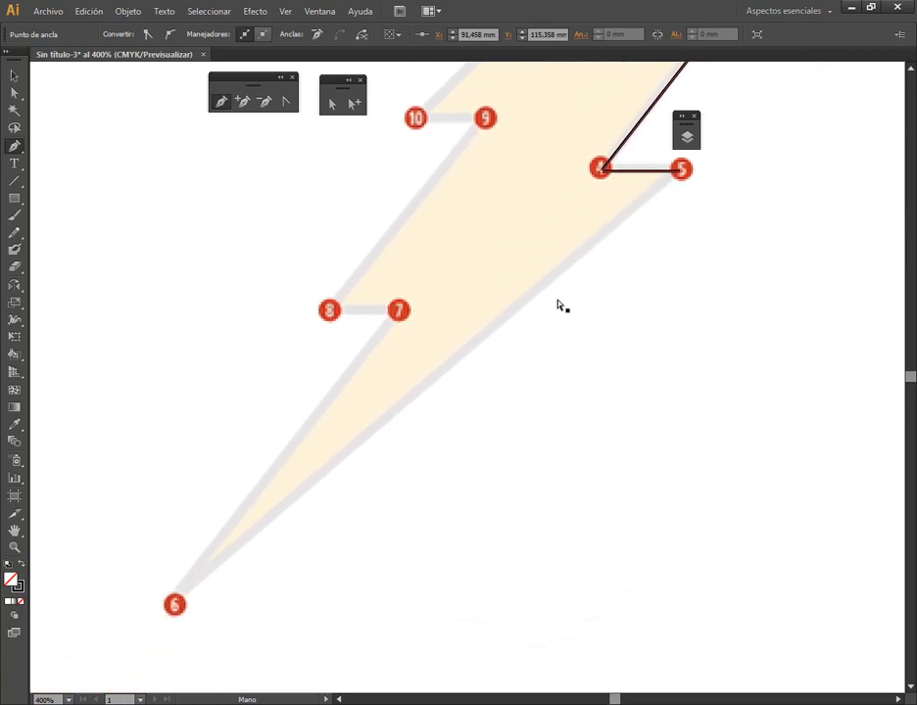
left_click(175, 604)
Trace the bolt's remaining side through points 7, 8, 9 and 10 with horizontal notches, and close the path at point 1
left_click(398, 311)
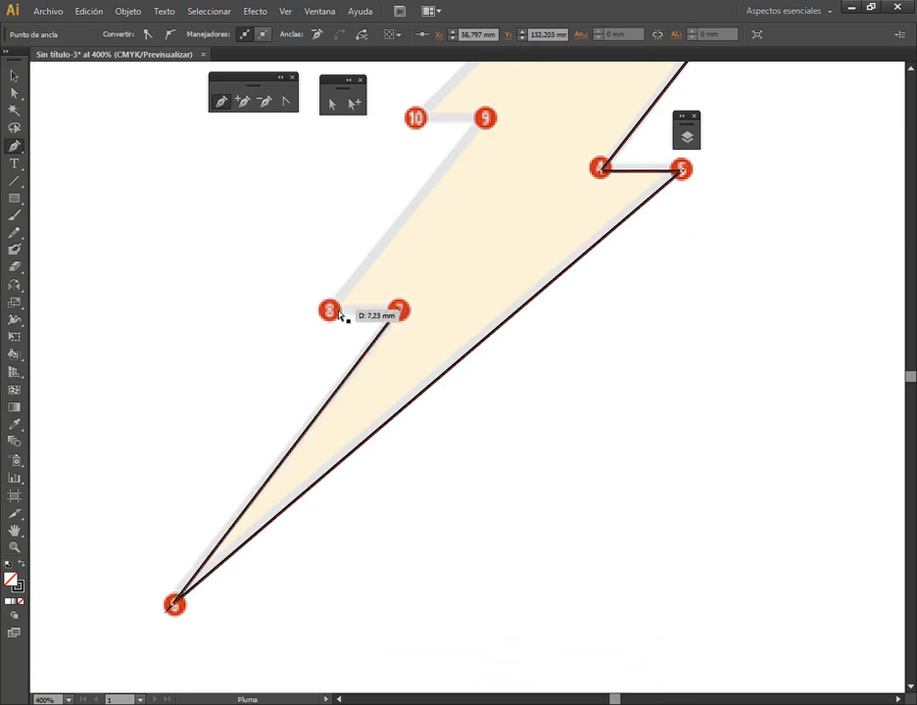
left_click(332, 312)
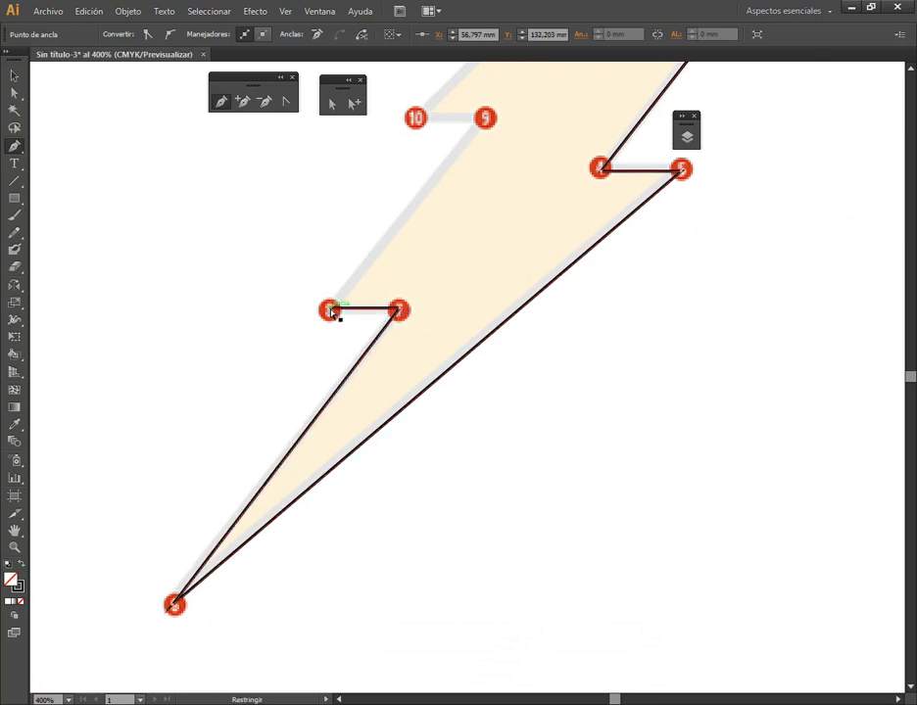
left_click(484, 119)
left_click(415, 118)
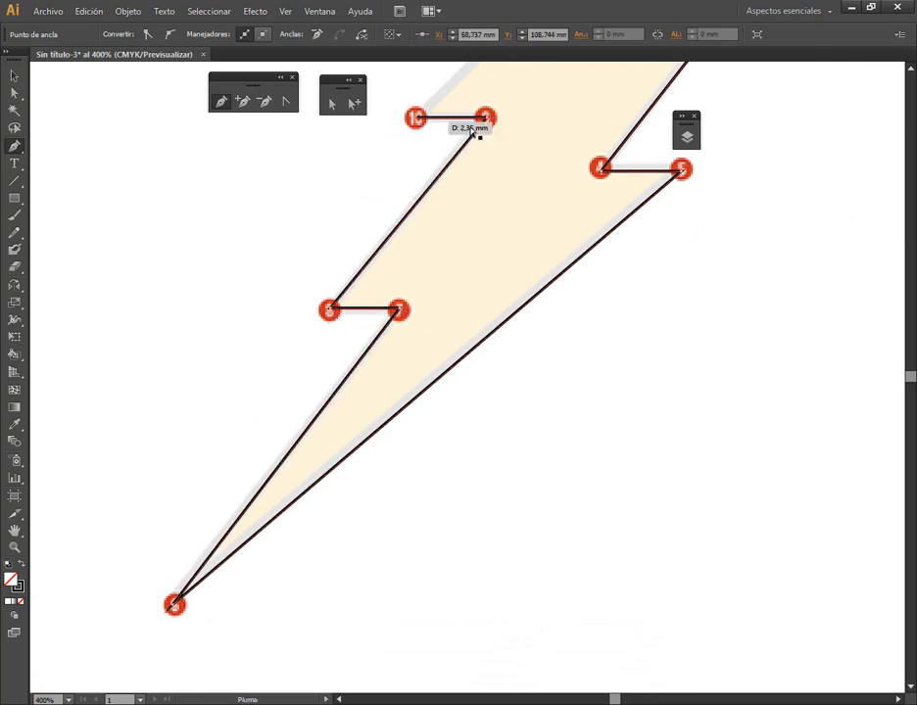
left_click_drag(521, 176, 344, 522)
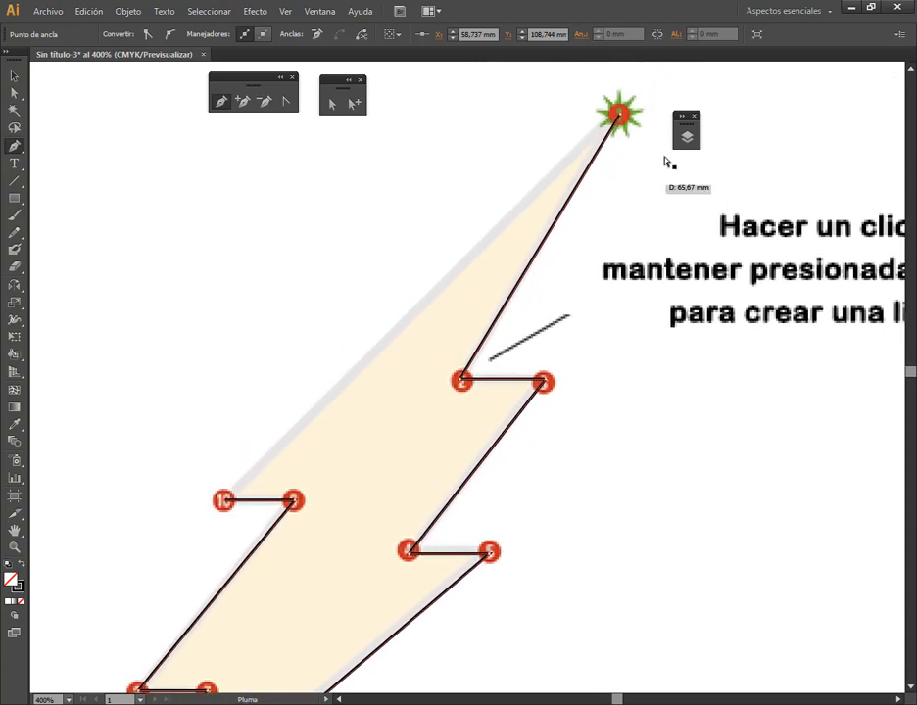
left_click(620, 118)
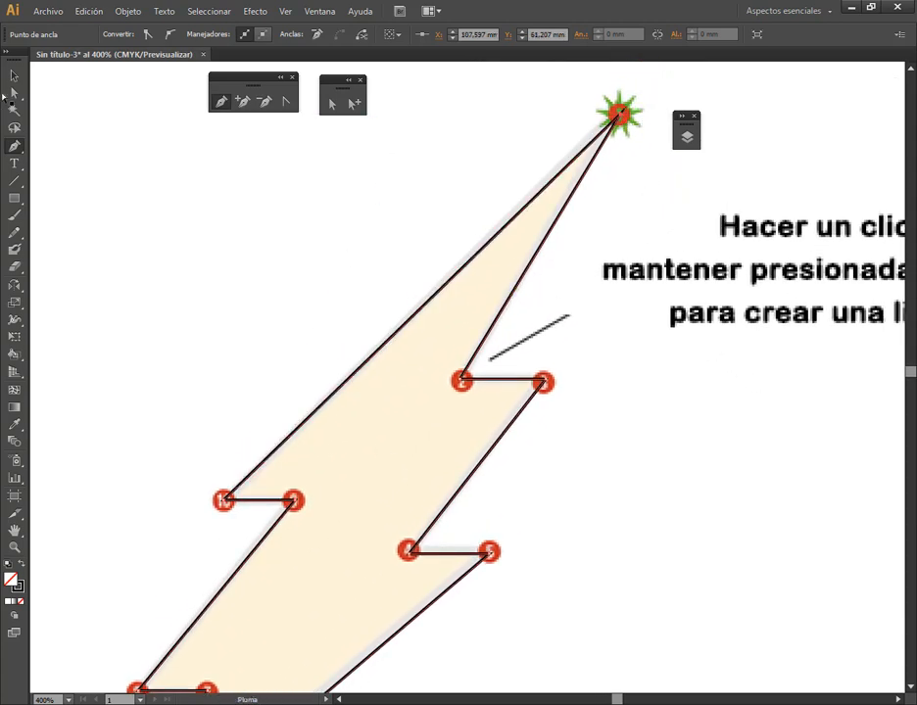
Select the closed lightning bolt path and give it a bright yellow fill
key("v")
left_click(470, 424)
scroll(470, 424, "down", 2)
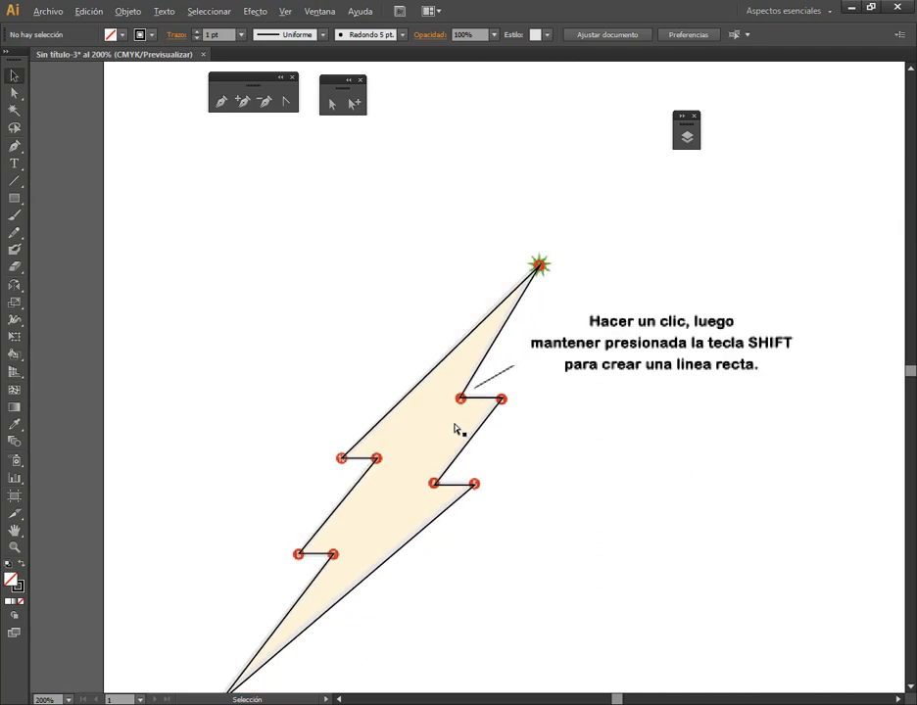
left_click_drag(456, 425, 359, 269)
left_click(348, 229)
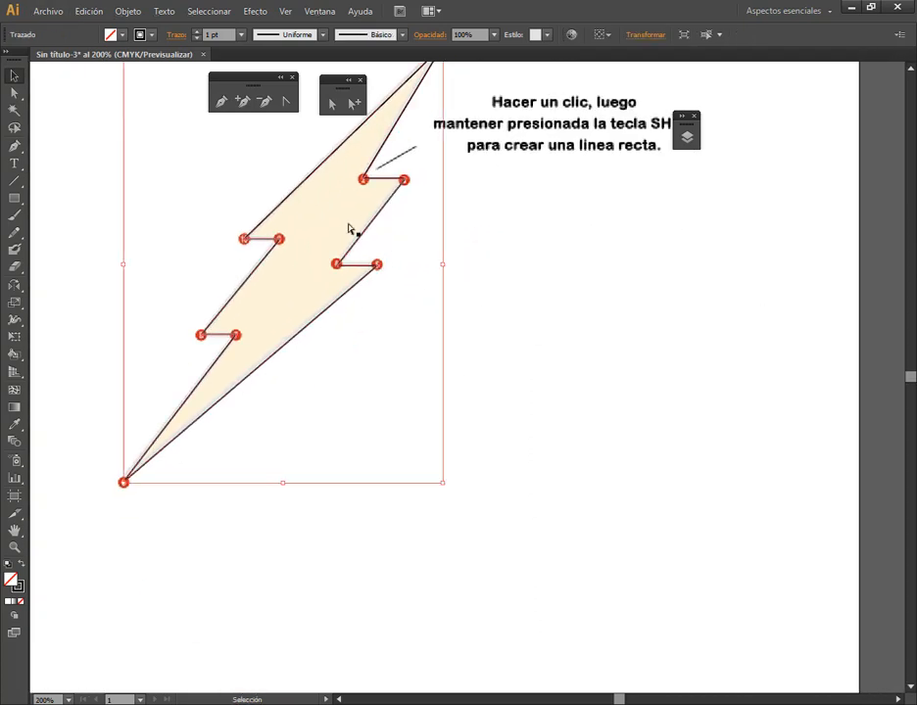
double_click(13, 582)
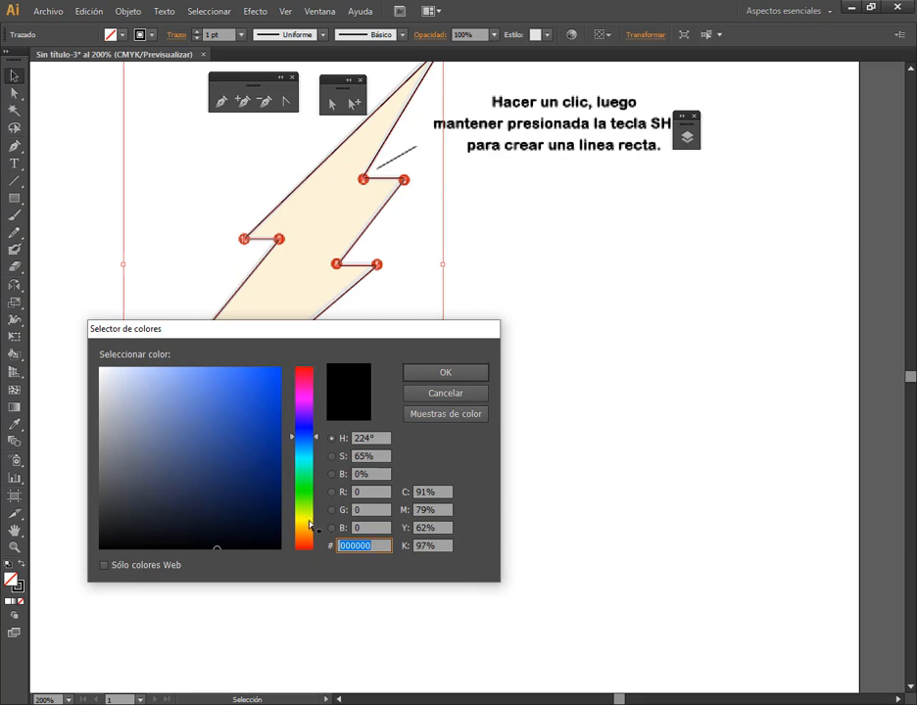
left_click(309, 525)
left_click(276, 369)
left_click(456, 377)
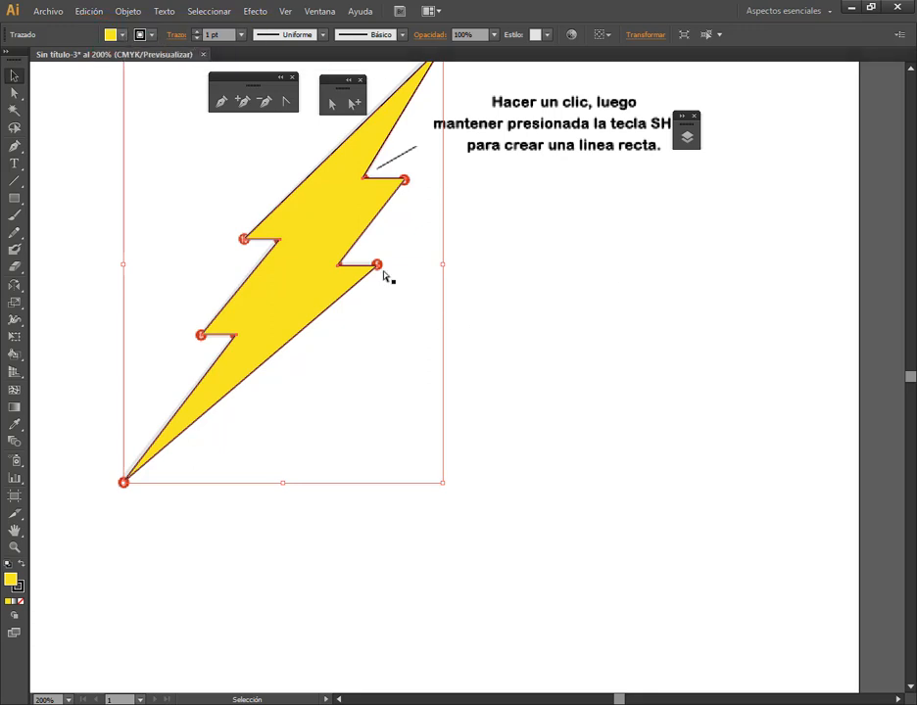
With the whole yellow bolt in view, bring up the list of available panels
key("space")
left_click_drag(524, 295, 594, 362)
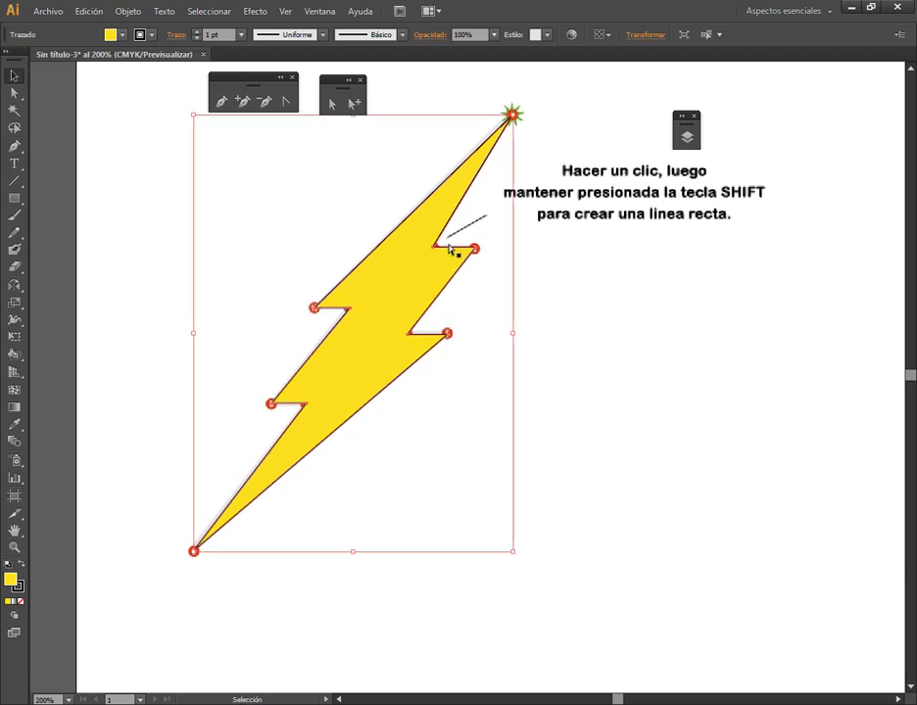
left_click(318, 11)
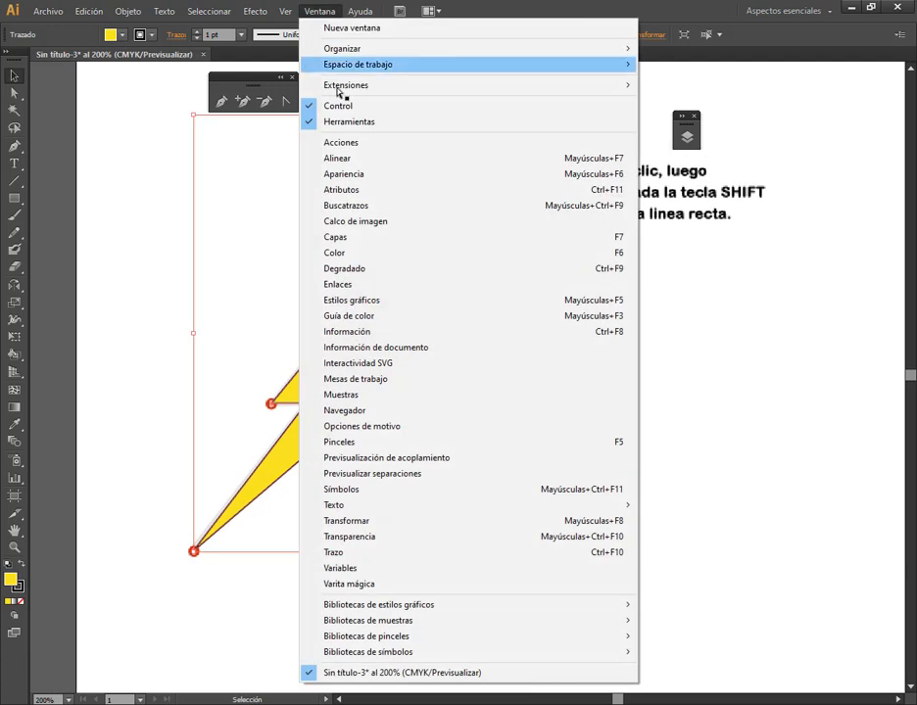
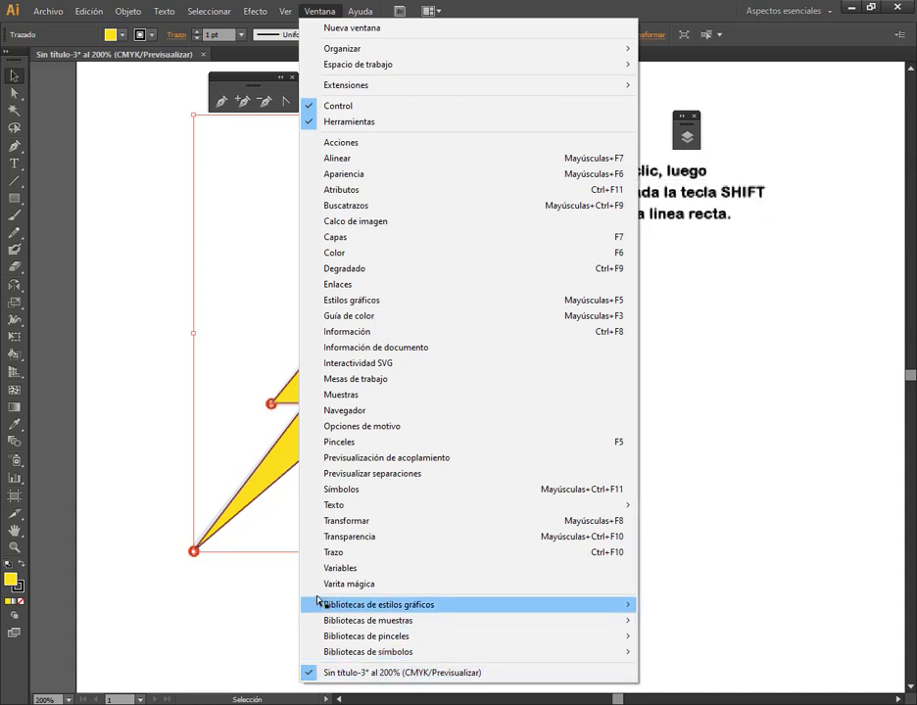
Set the lightning bolt's outline weight to 4 pt using the Stroke (Trazo) settings
left_click(353, 552)
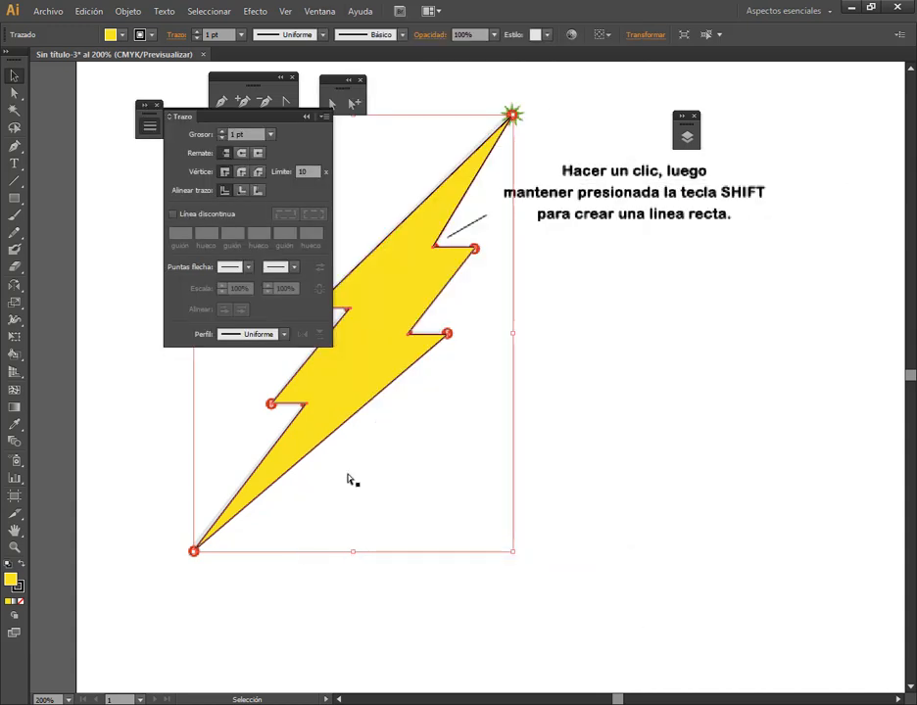
left_click_drag(278, 119, 684, 241)
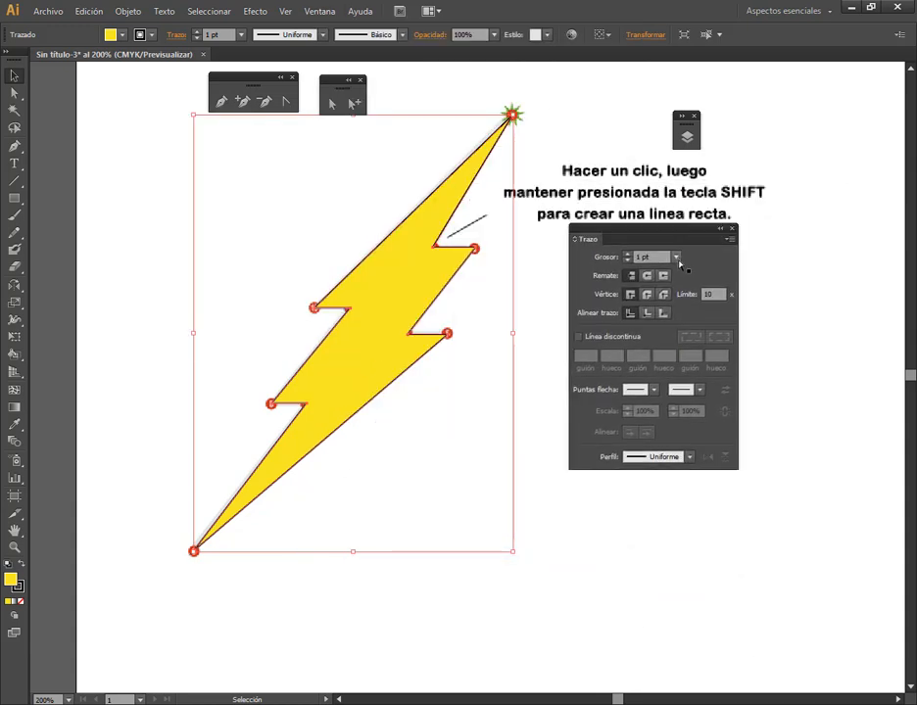
left_click(678, 260)
left_click(700, 358)
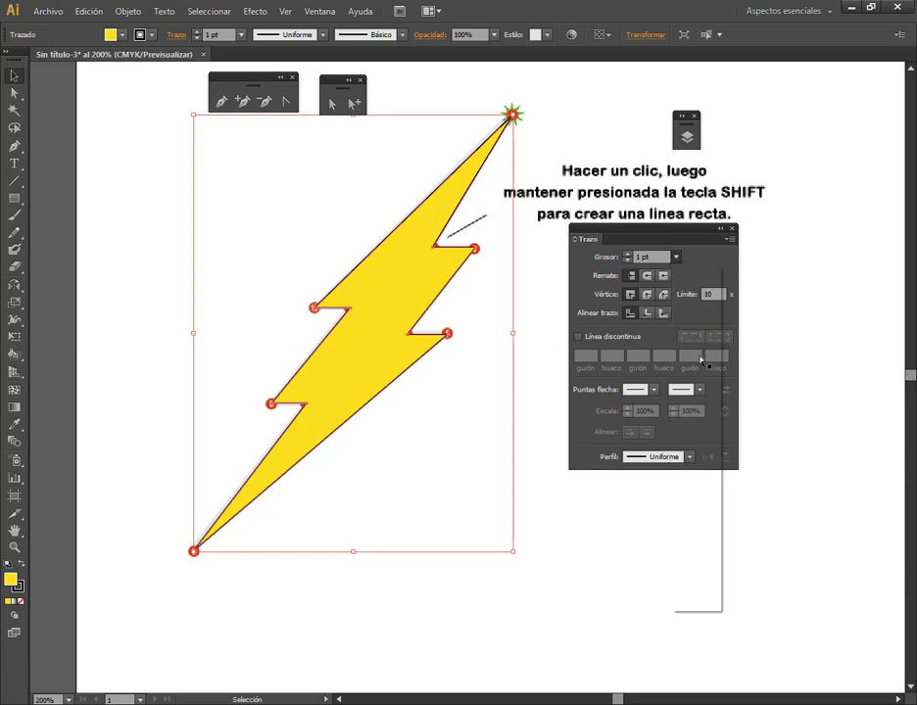
left_click(675, 257)
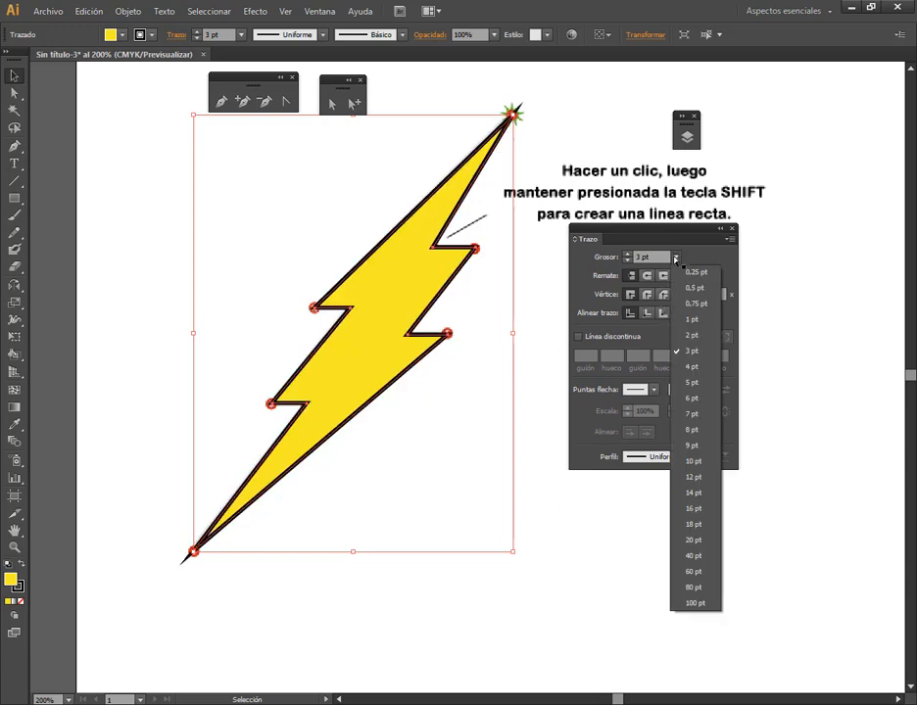
left_click(696, 372)
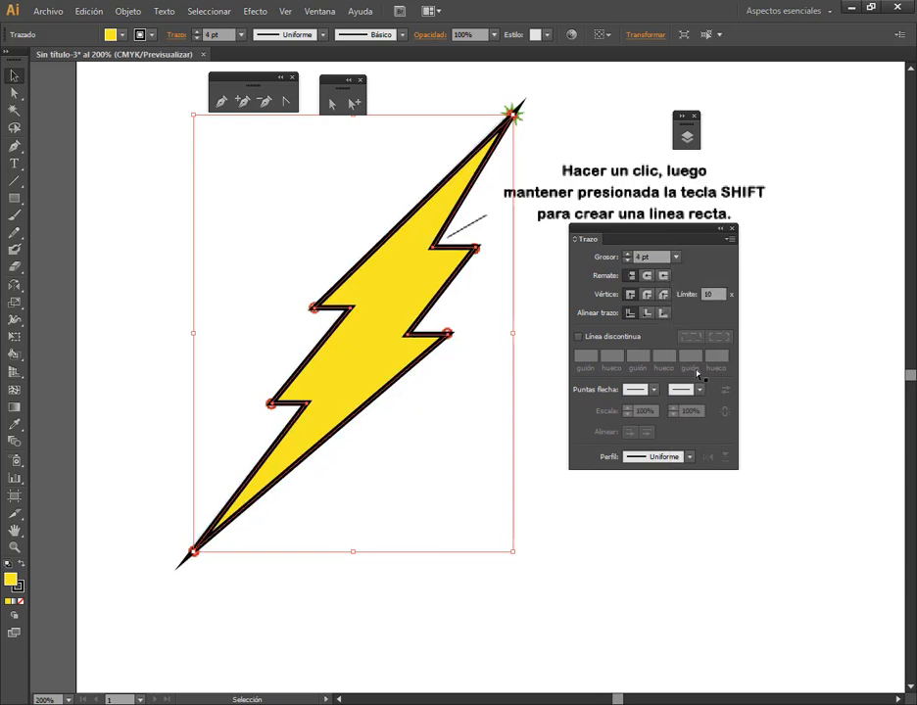
left_click(732, 229)
left_click(780, 314)
left_click(432, 280)
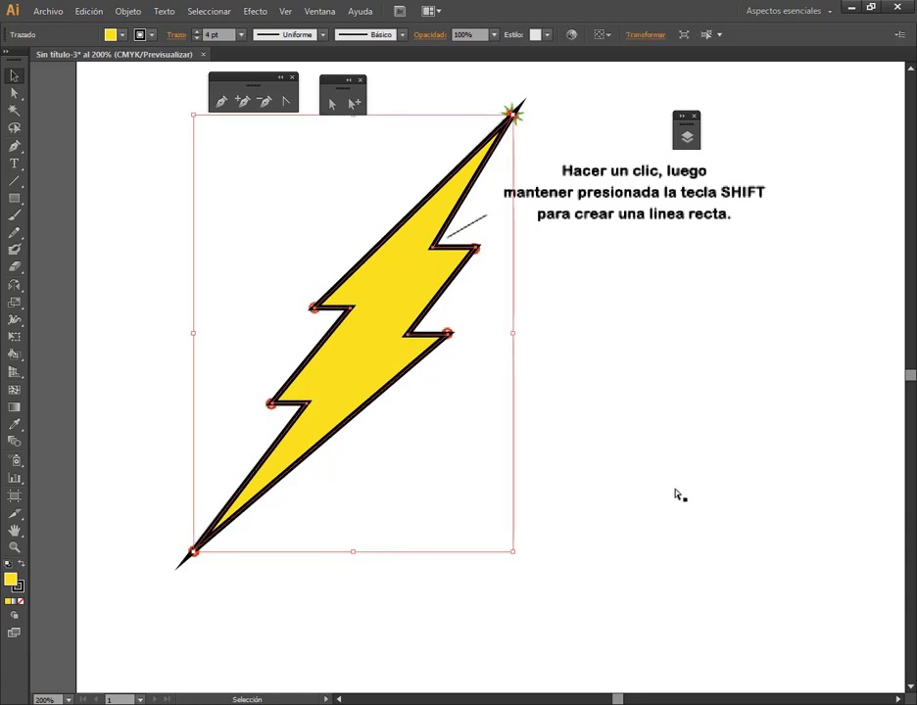
Delete the Capa 1 layer that holds the numbered template image, keeping only the traced bolt's layer
scroll(658, 429, "down", 2)
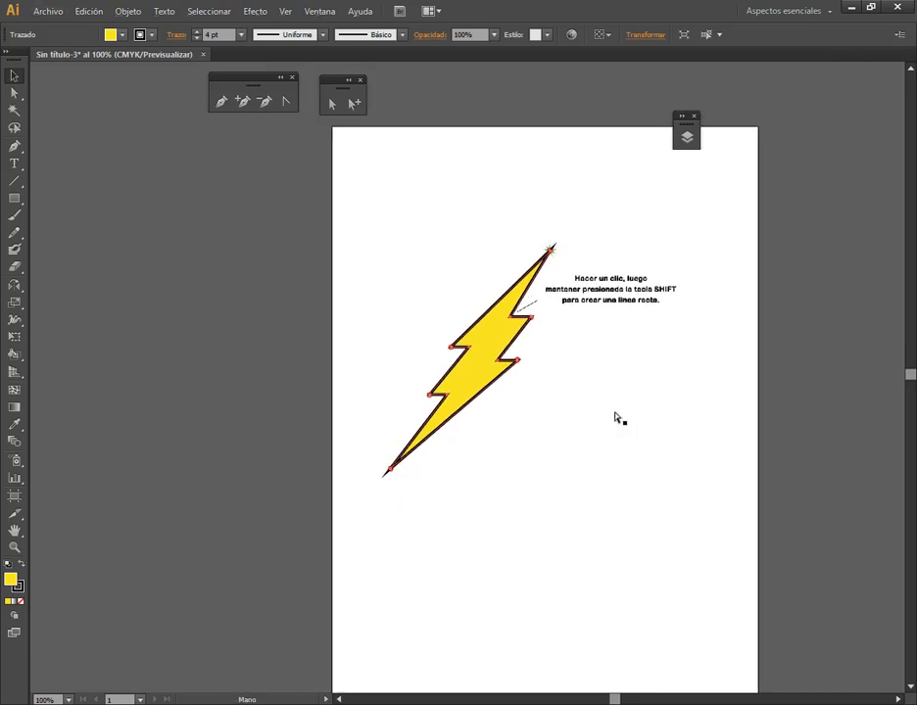
left_click(687, 130)
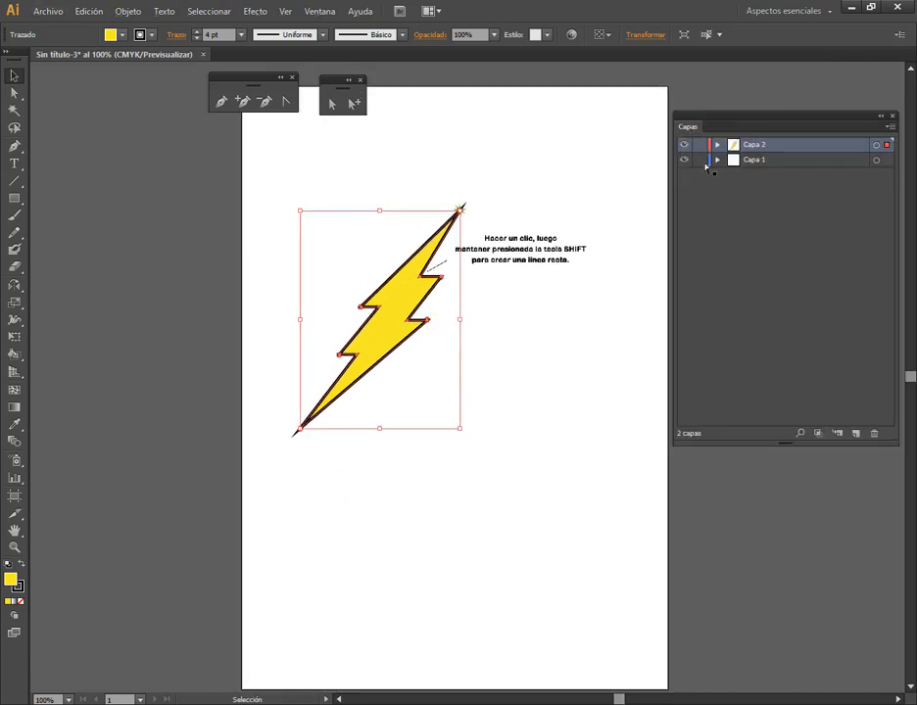
left_click(809, 163)
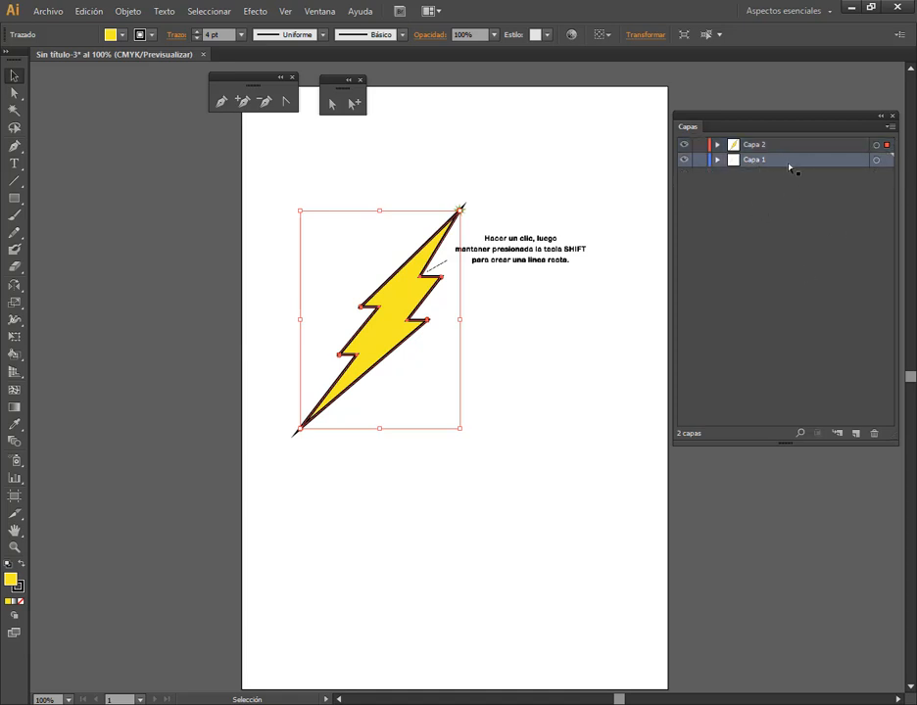
left_click(878, 436)
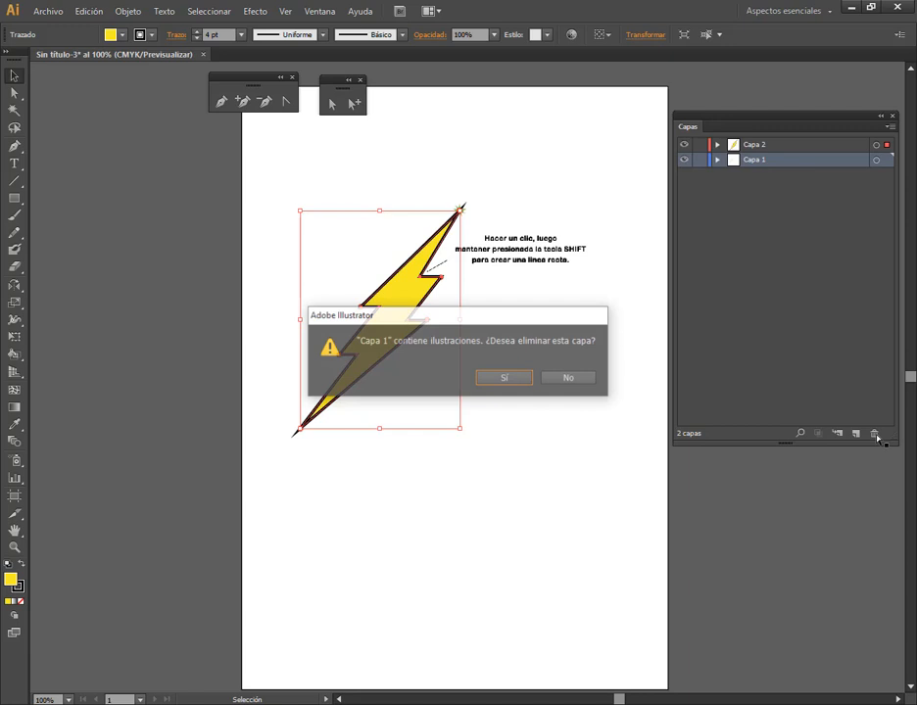
left_click(521, 381)
left_click(665, 329)
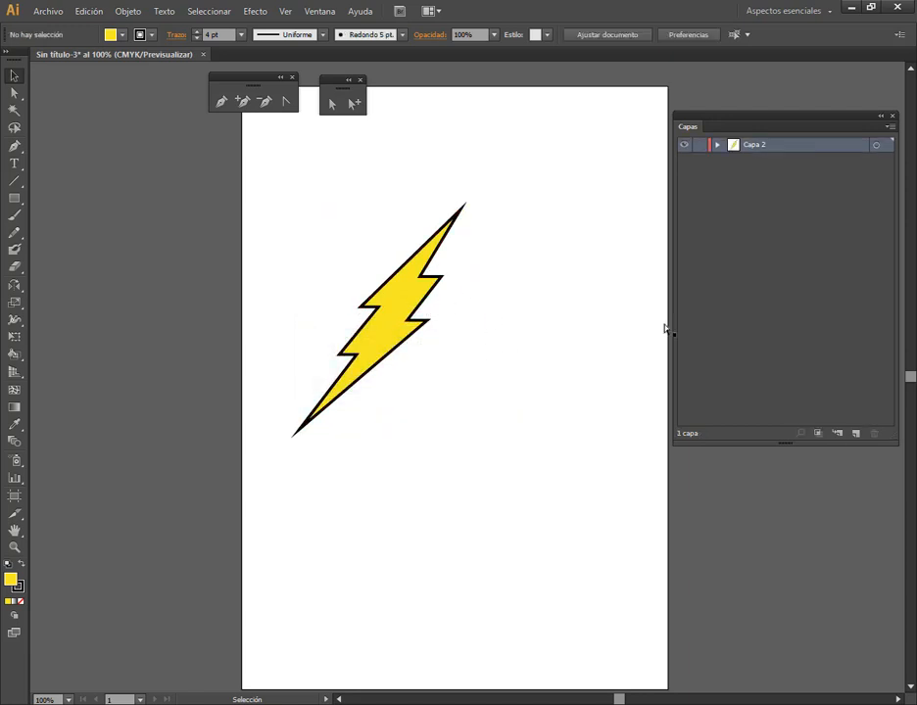
left_click(882, 116)
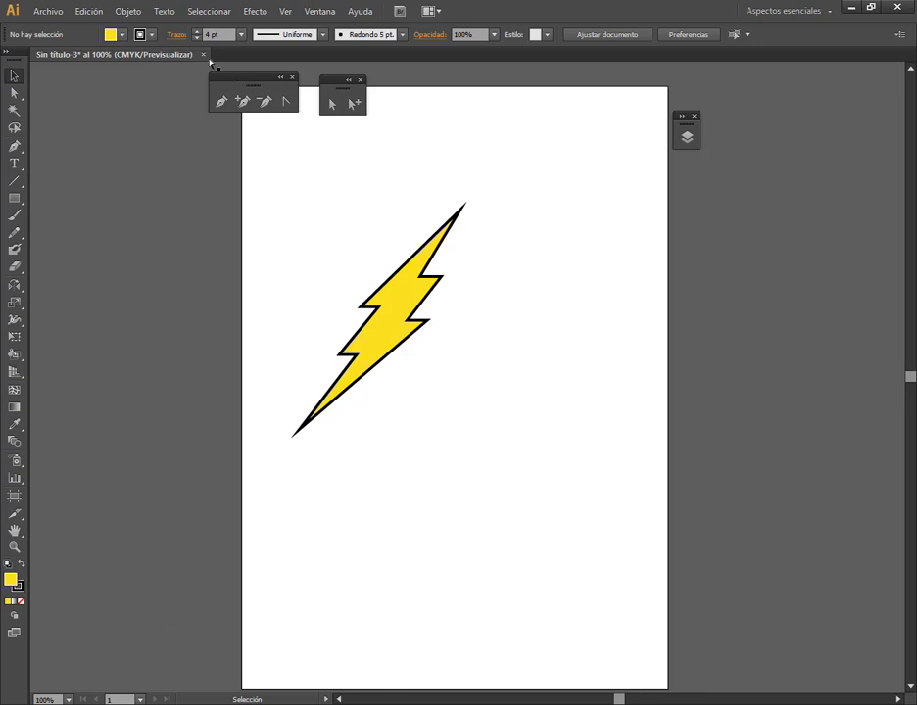
Select the finished yellow lightning bolt and delete it from the artboard
left_click_drag(309, 255, 464, 419)
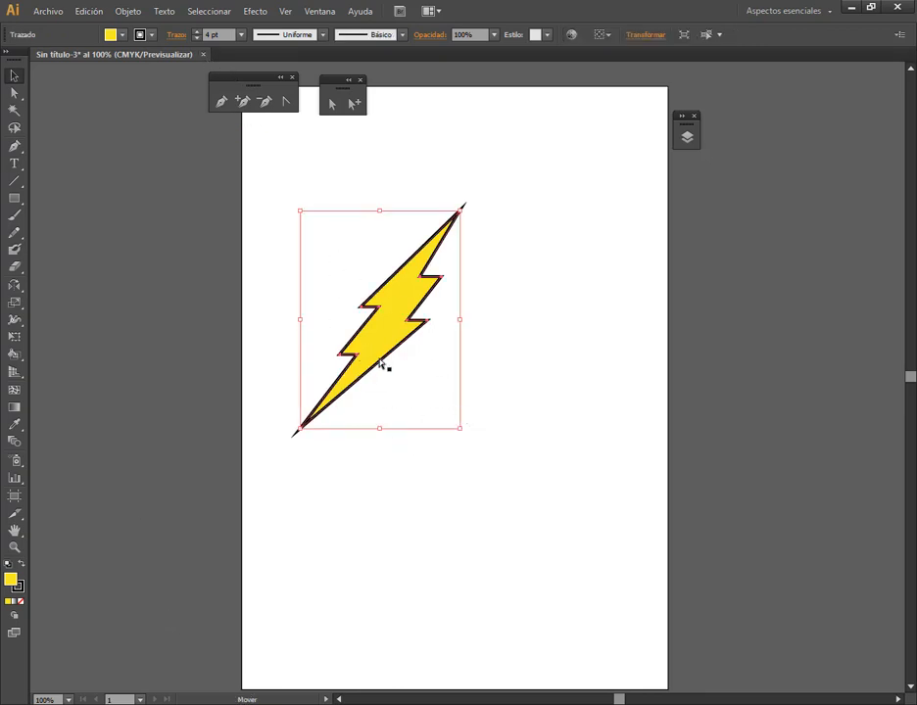
left_click_drag(374, 358, 527, 545)
key("Delete")
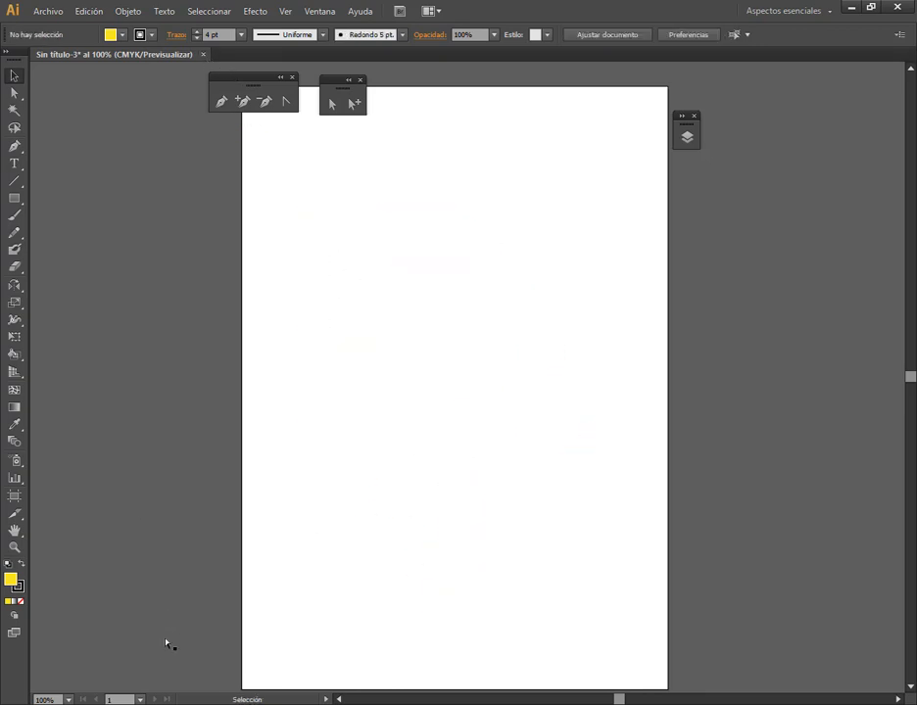
Switch to File Explorer's Ejercicios con pluma folder and place LogoBatman.jpg into the blank Illustrator document
left_click(116, 703)
left_click(436, 504)
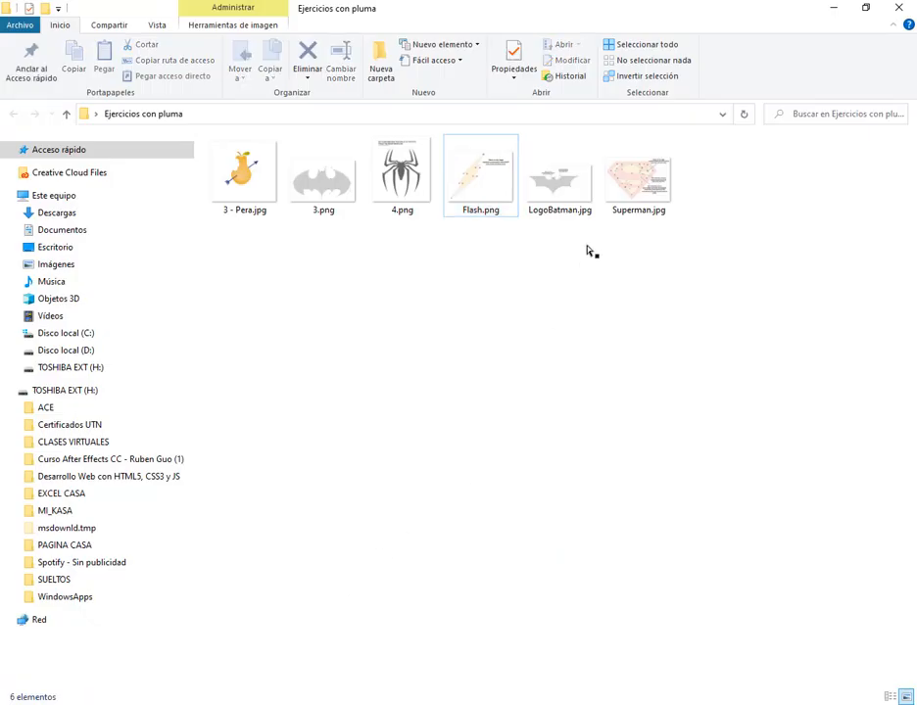
key("Right")
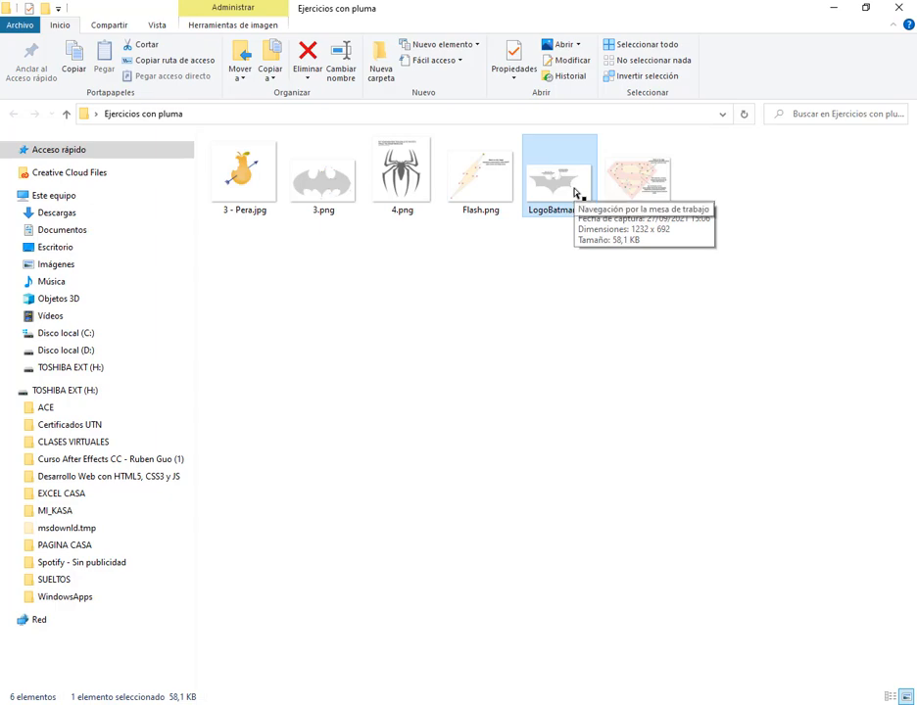
left_click_drag(576, 192, 432, 337)
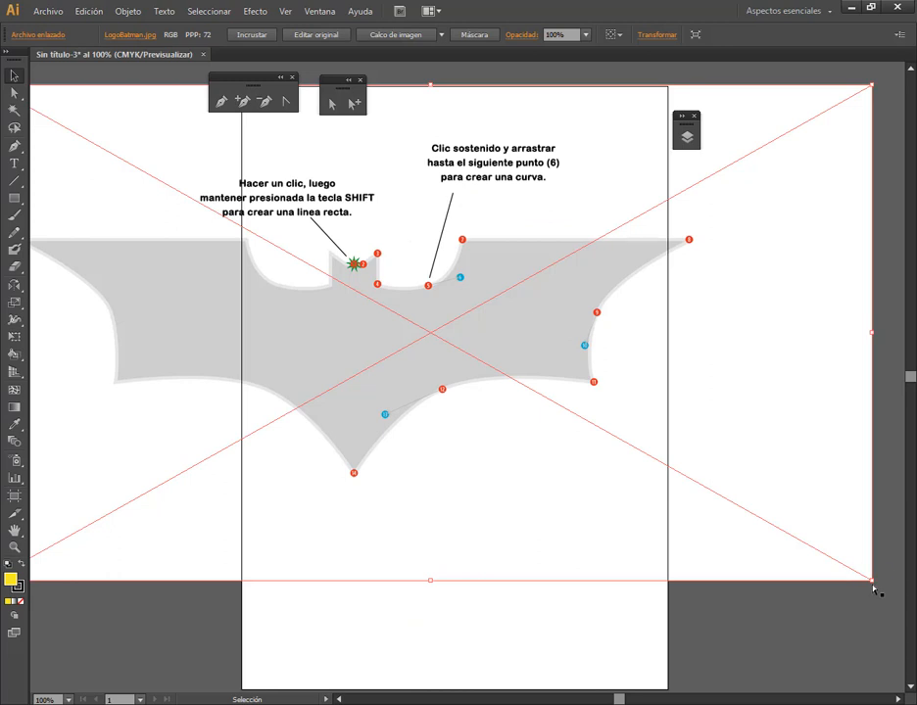
Scale the placed Batman logo image down proportionally and centre it over the artboard
left_click_drag(875, 587, 616, 436)
left_click_drag(338, 333, 489, 432)
left_click(501, 607)
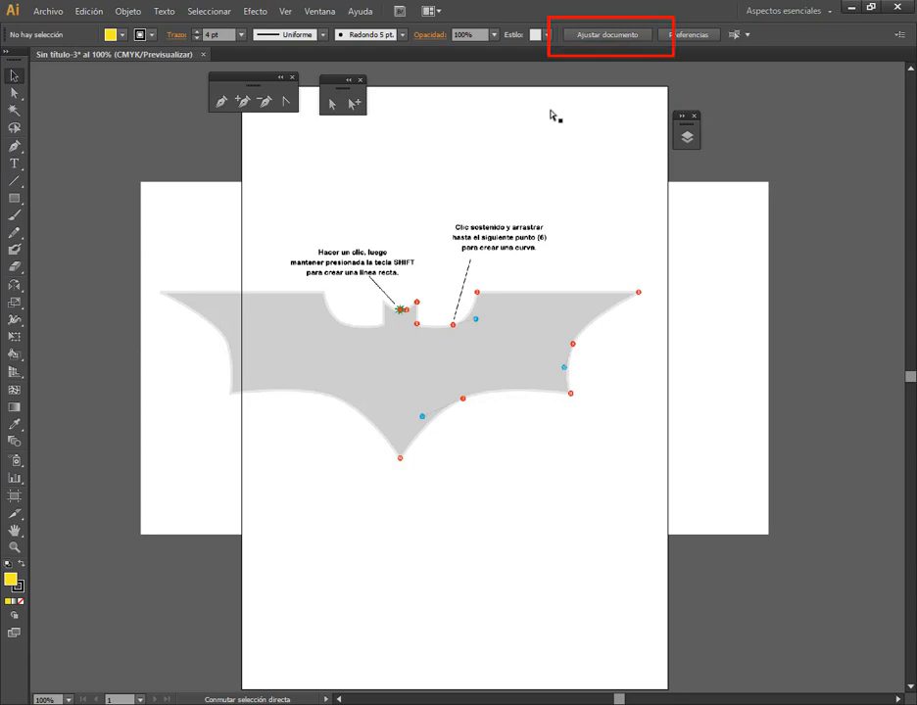
Change the A4 artboard to landscape orientation and shrink the Batman image so it fits entirely inside the page
left_click(606, 35)
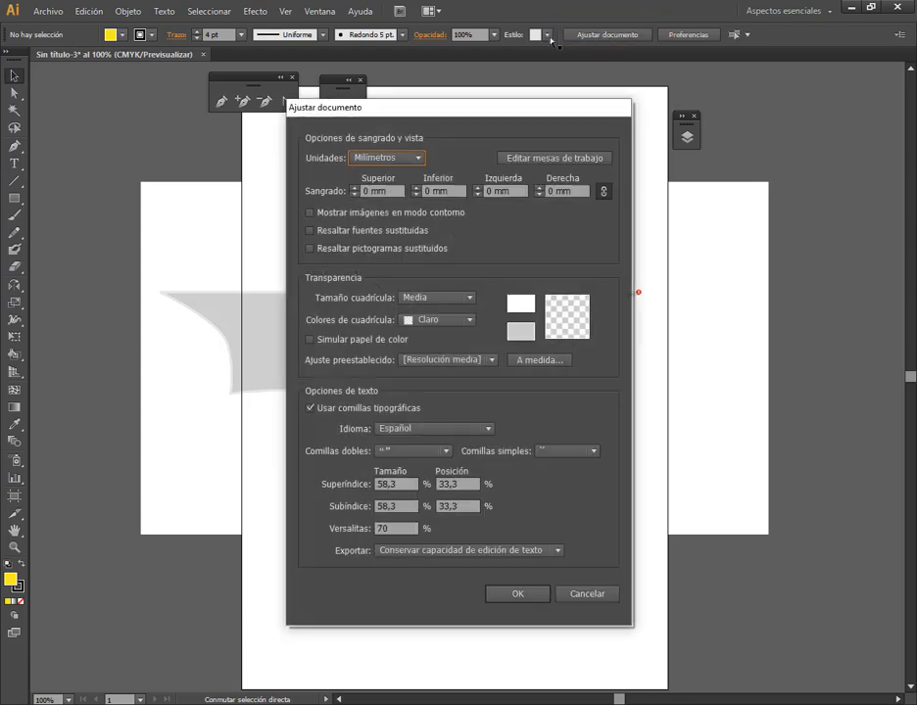
left_click(545, 157)
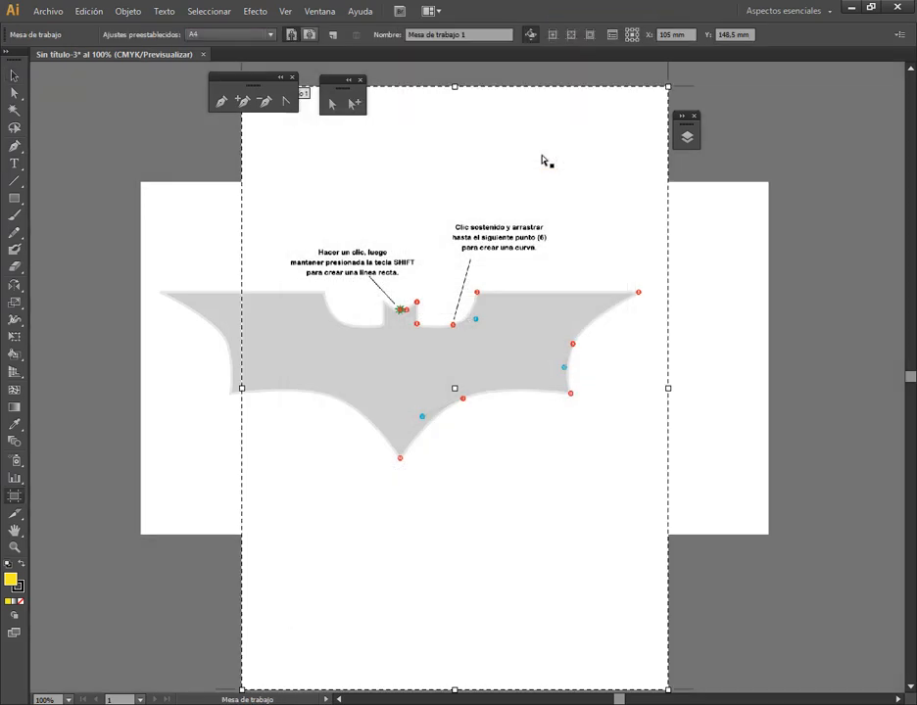
left_click(310, 35)
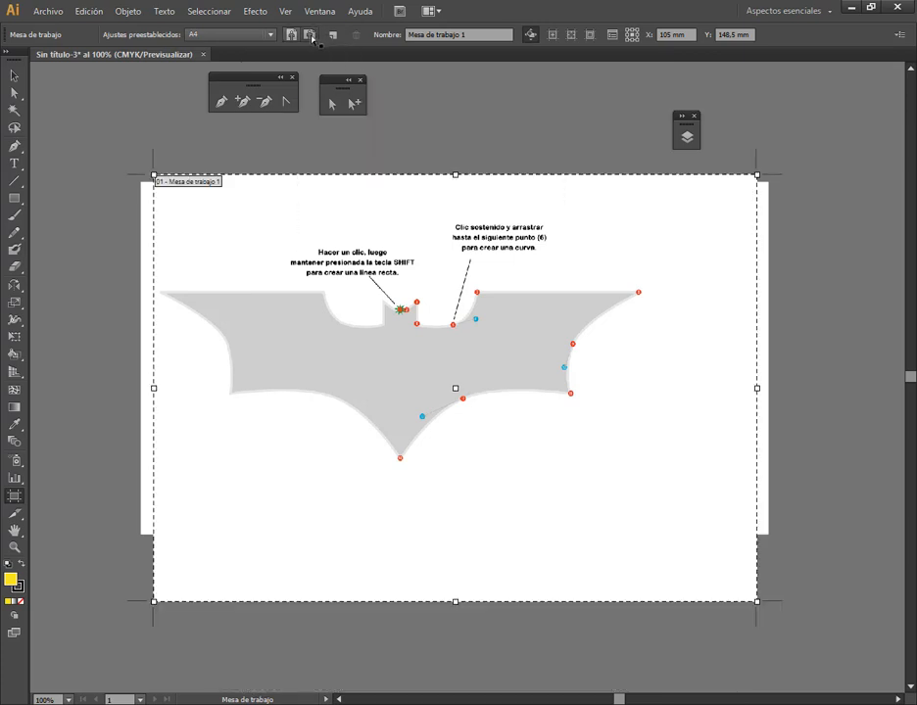
left_click(14, 76)
left_click(679, 364)
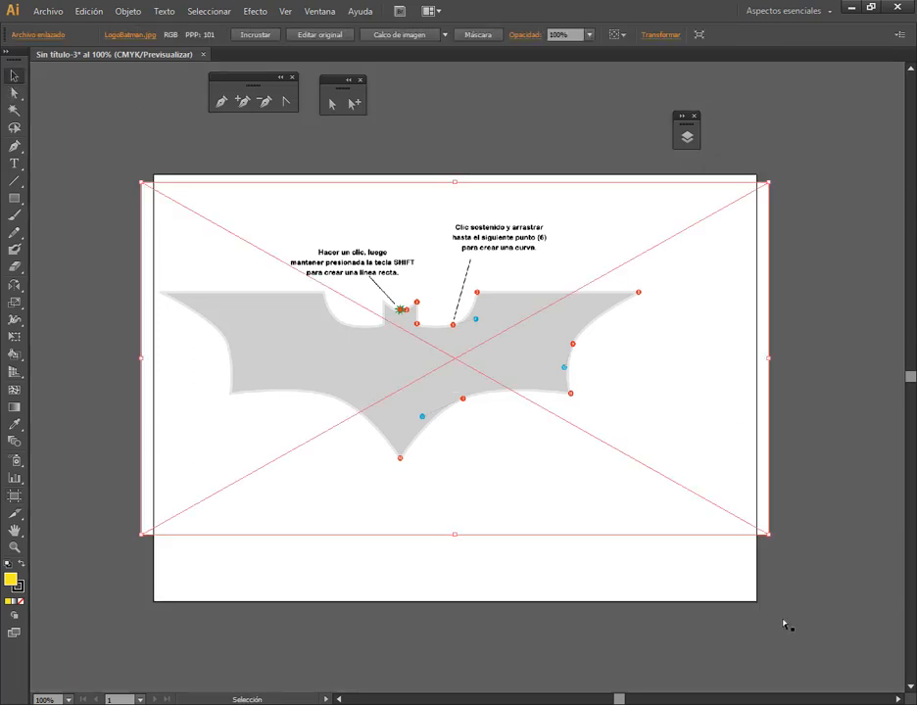
left_click_drag(674, 486, 646, 468)
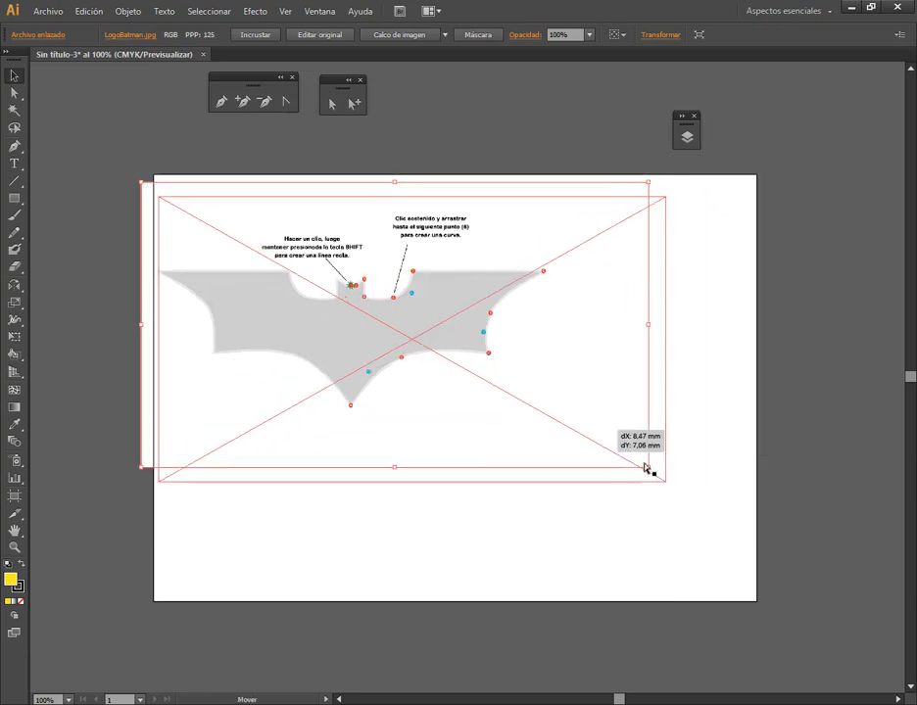
Lock the Capa 2 layer containing the Batman image and add a new layer for the tracing
left_click(682, 119)
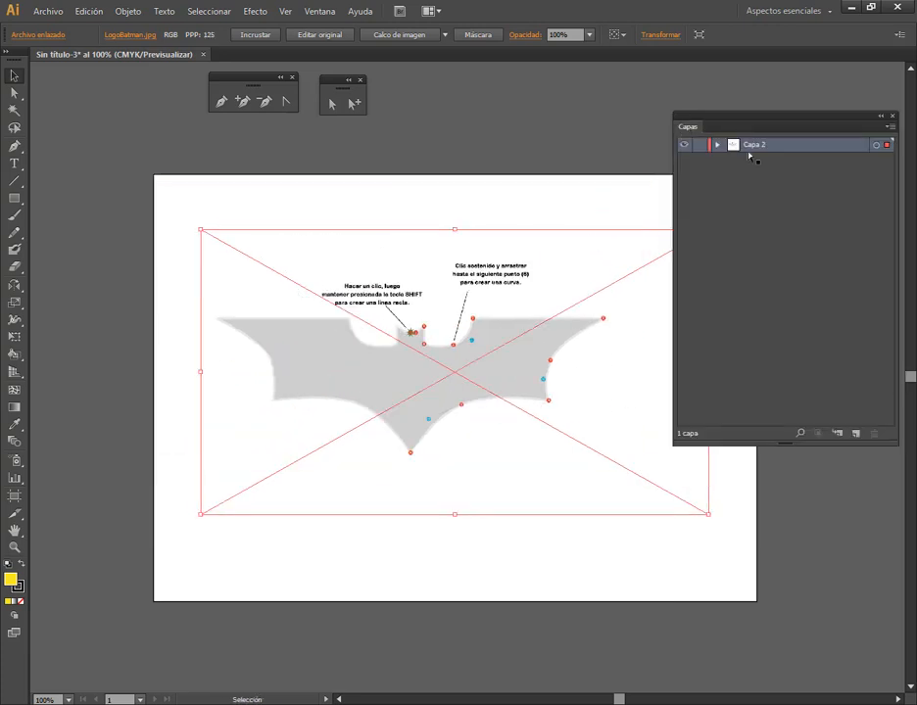
left_click(699, 145)
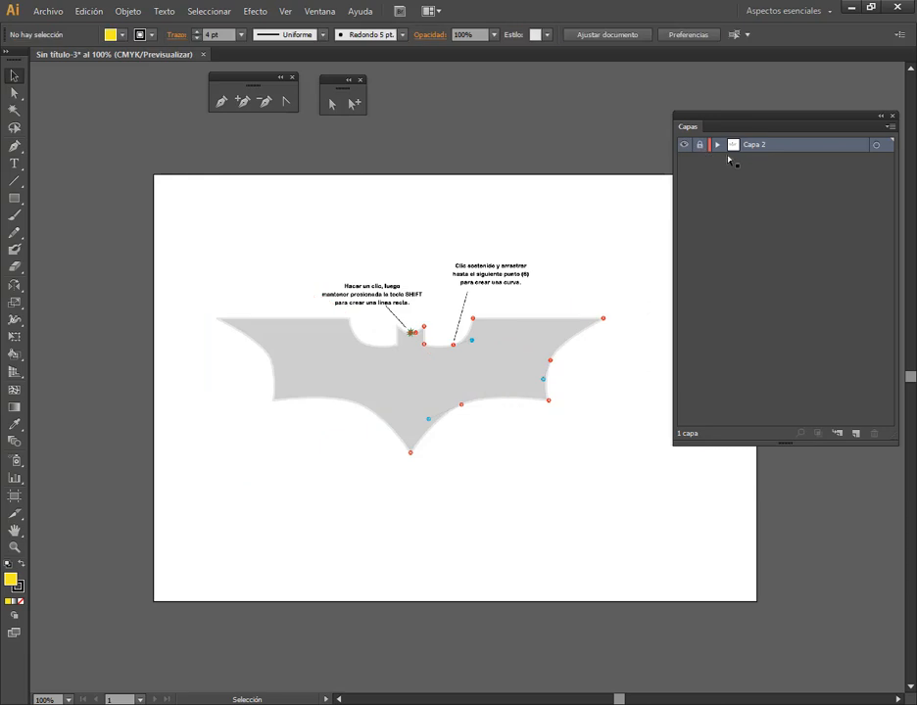
left_click(855, 433)
left_click(880, 116)
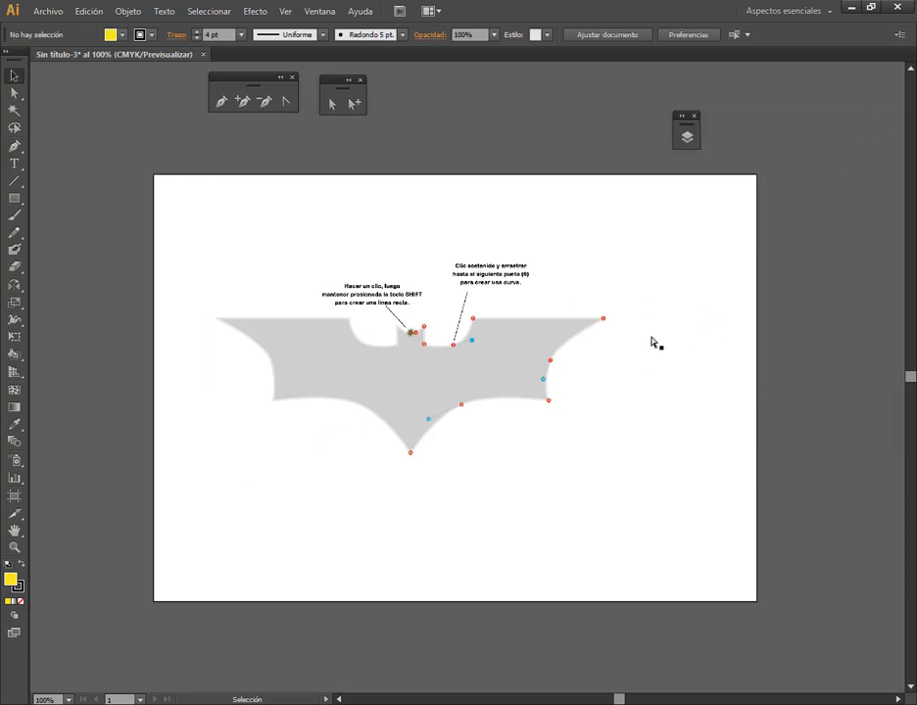
Start a Pen tool path at the Batman logo's point 1 with a horizontal segment to point 2, and remove its fill
scroll(451, 430, "up", 2)
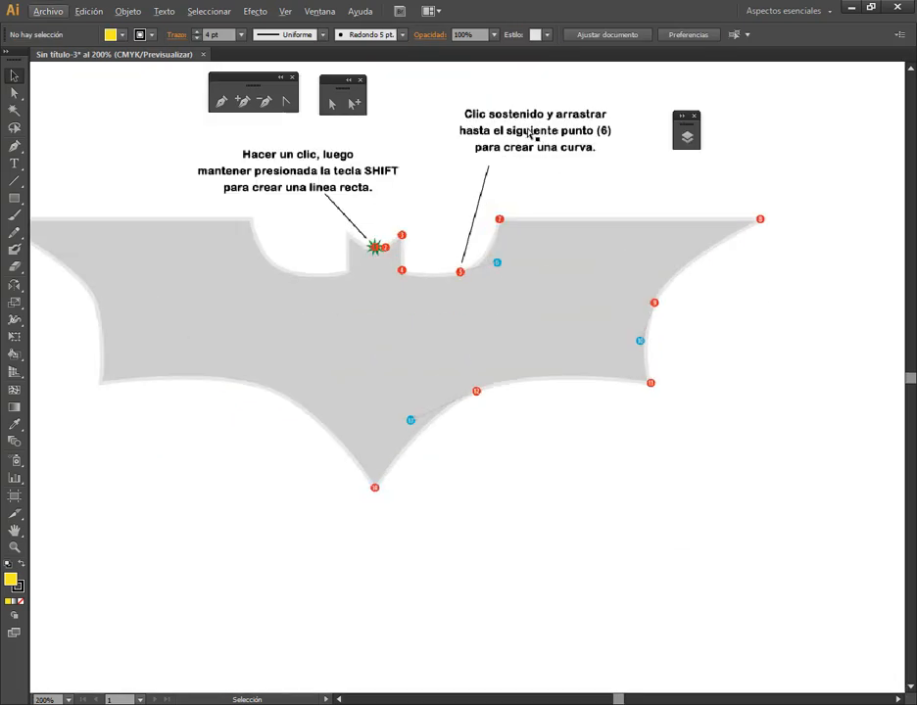
left_click(221, 101)
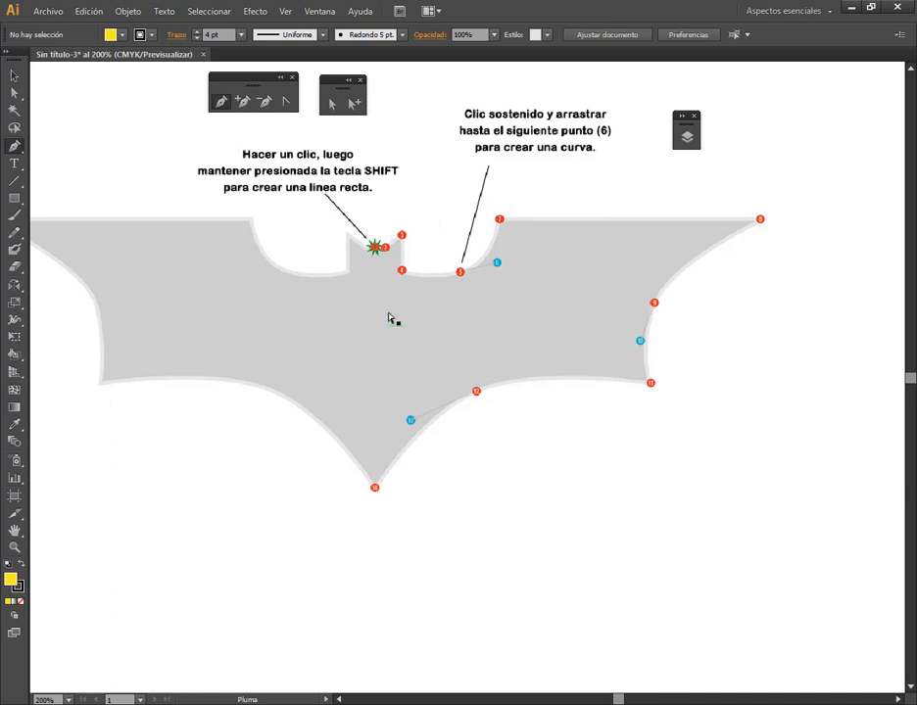
left_click_drag(372, 187, 780, 523)
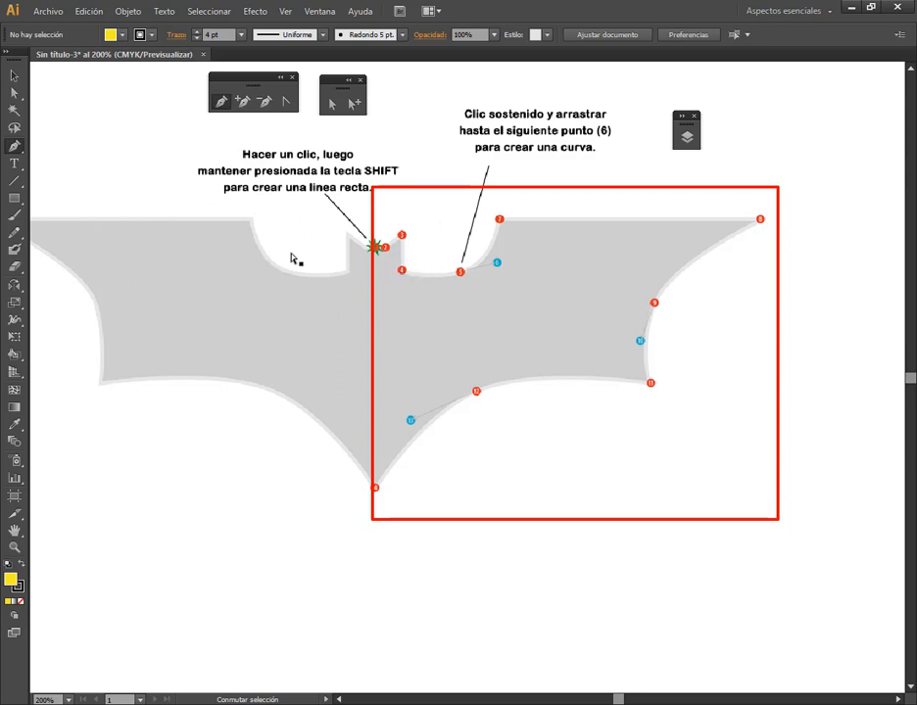
key("Escape")
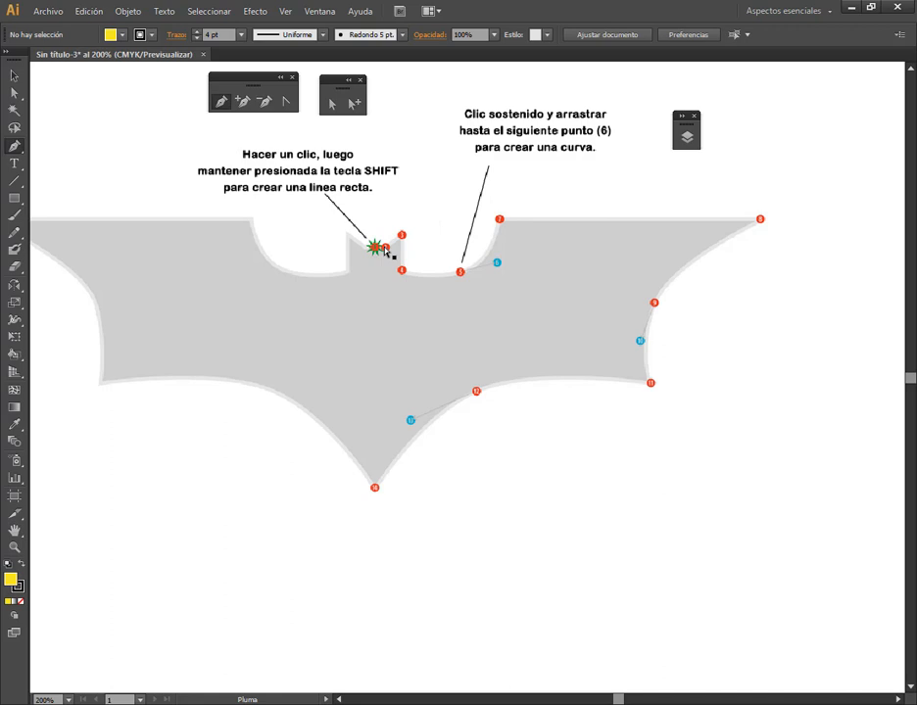
scroll(522, 221, "up", 1)
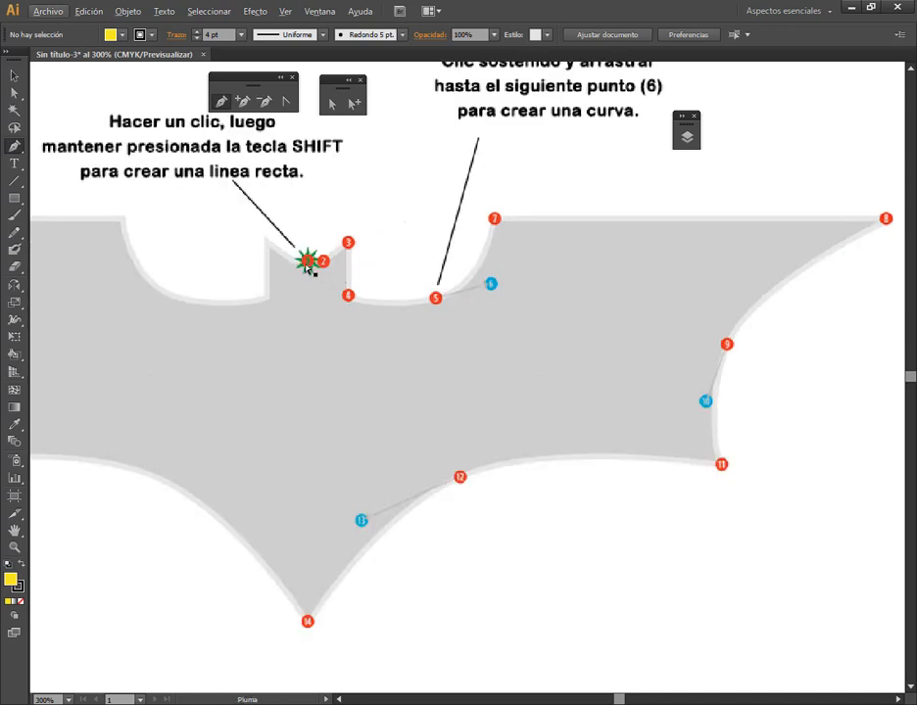
left_click_drag(306, 263, 329, 266)
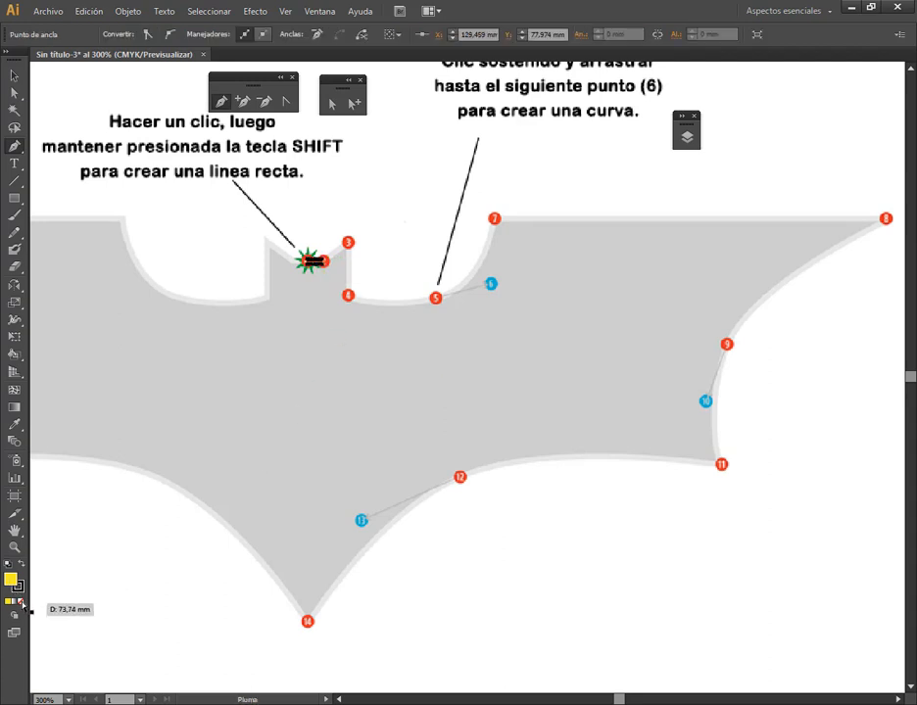
left_click(21, 602)
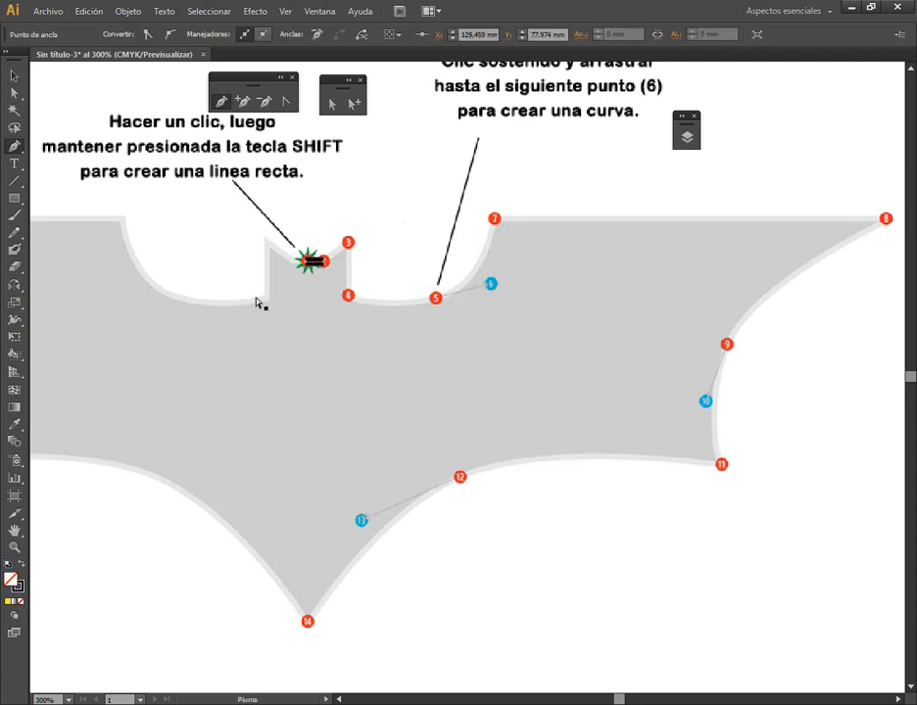
Continue the ear outline with a straight segment to point 3 and a vertical one down to point 4
left_click(350, 244)
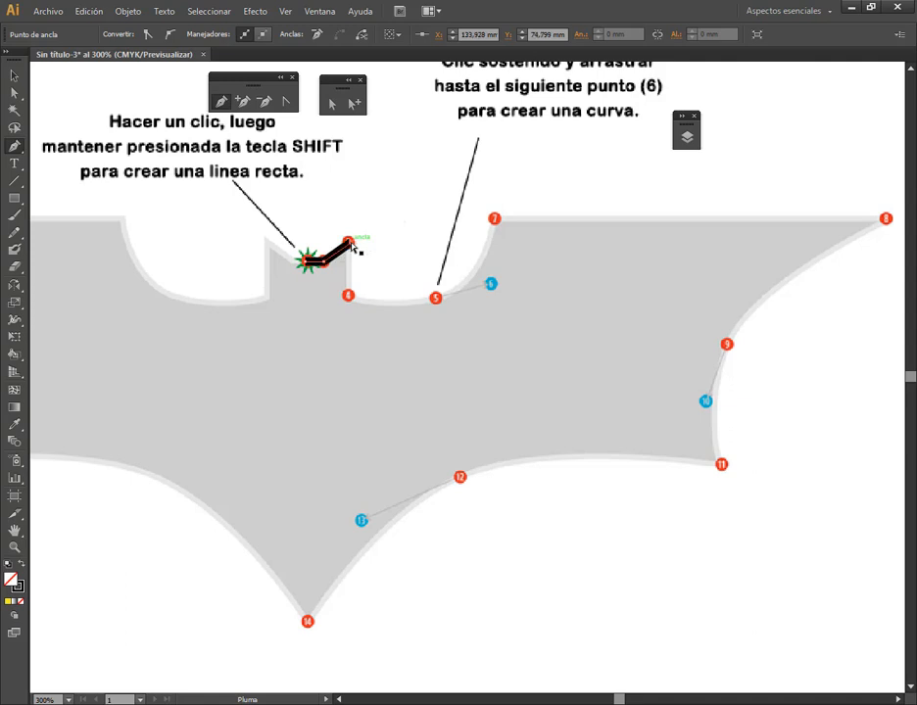
left_click(351, 296)
left_click_drag(429, 295, 390, 340)
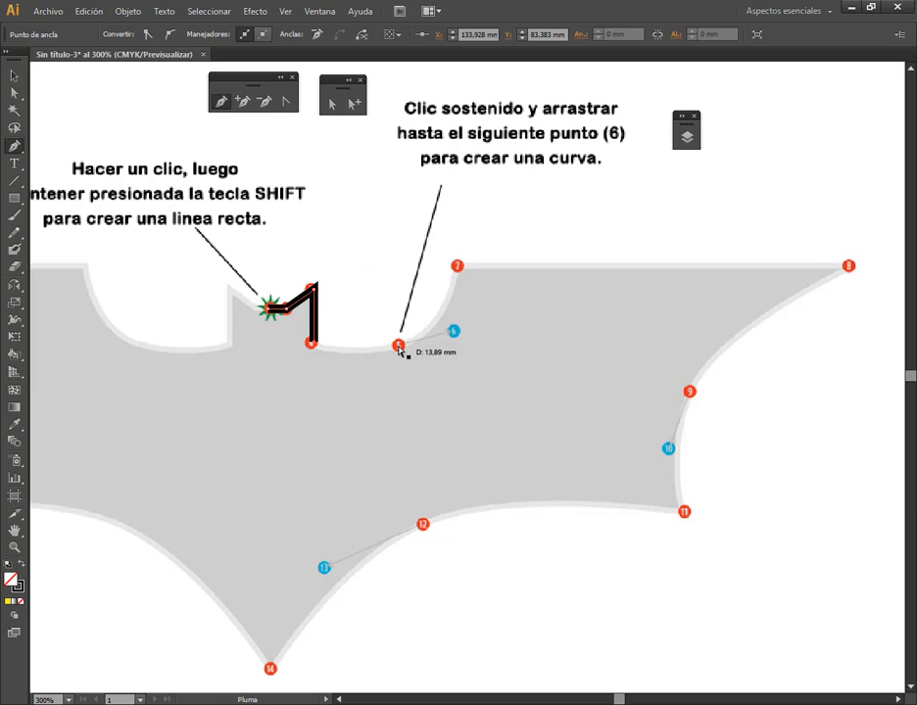
Continue the path with a curve through point 5 using handle 6, up to point 7, and a straight segment to point 8
mouse_move(400, 349)
left_mouse_down()
mouse_move(408, 356)
mouse_move(456, 335)
left_mouse_up()
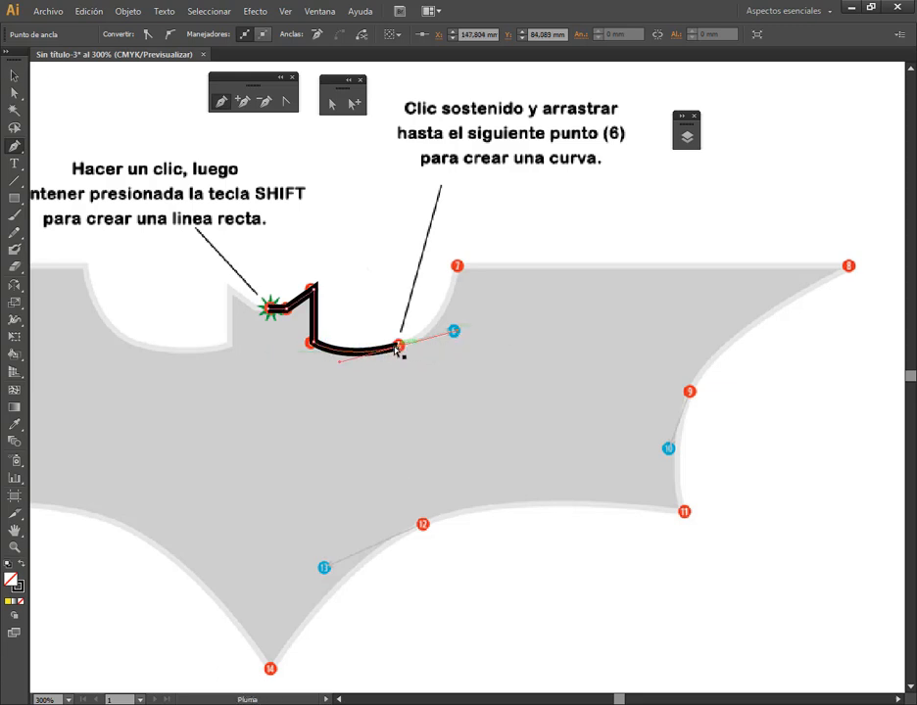
left_click(458, 266)
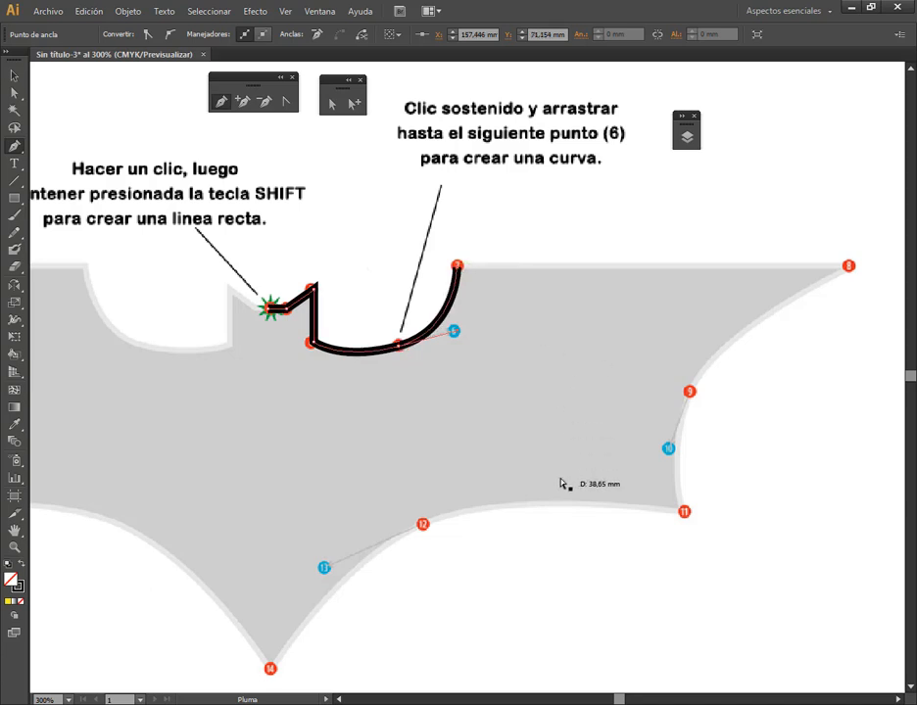
left_click(849, 267)
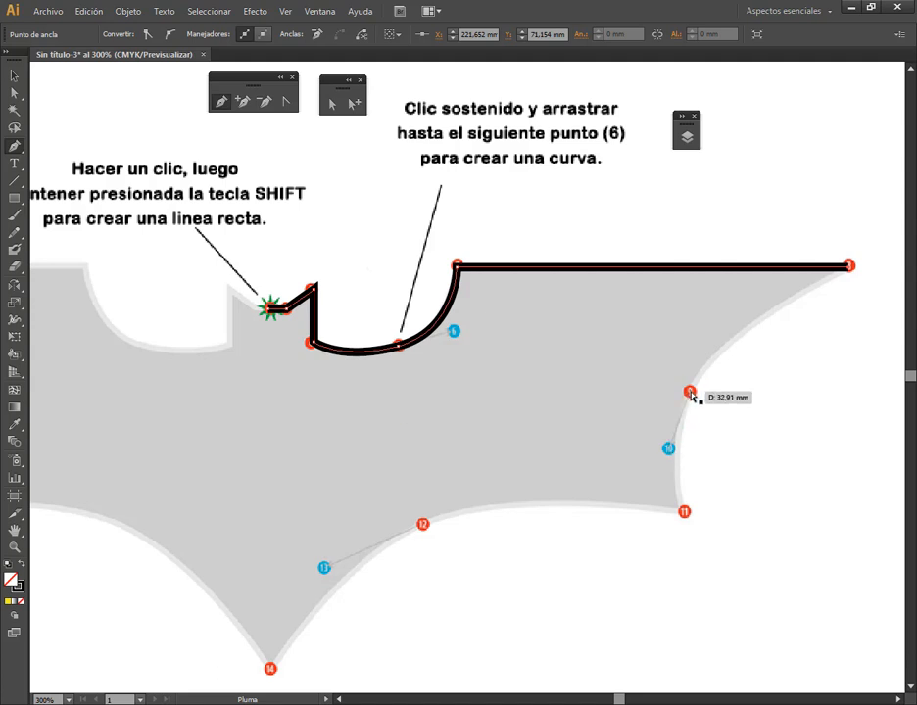
Trace the wing's remaining edge with curves through points 9, 11 and 12 using handles 10 and 13, ending the path at point 14
mouse_move(690, 393)
left_mouse_down()
mouse_move(690, 421)
mouse_move(669, 451)
left_mouse_up()
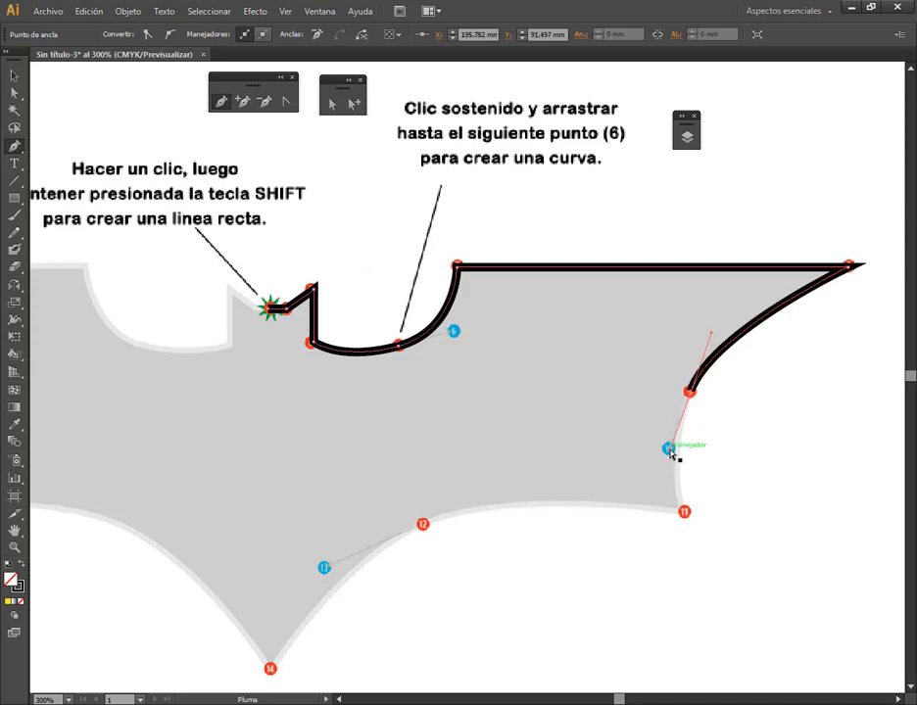
left_click(684, 512)
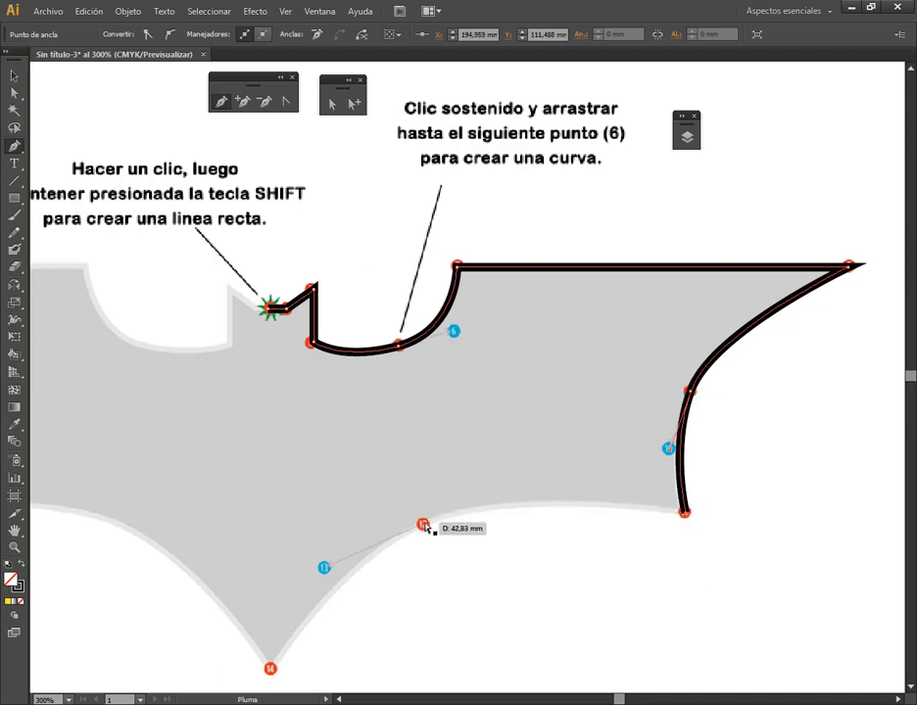
left_click_drag(423, 526, 326, 570)
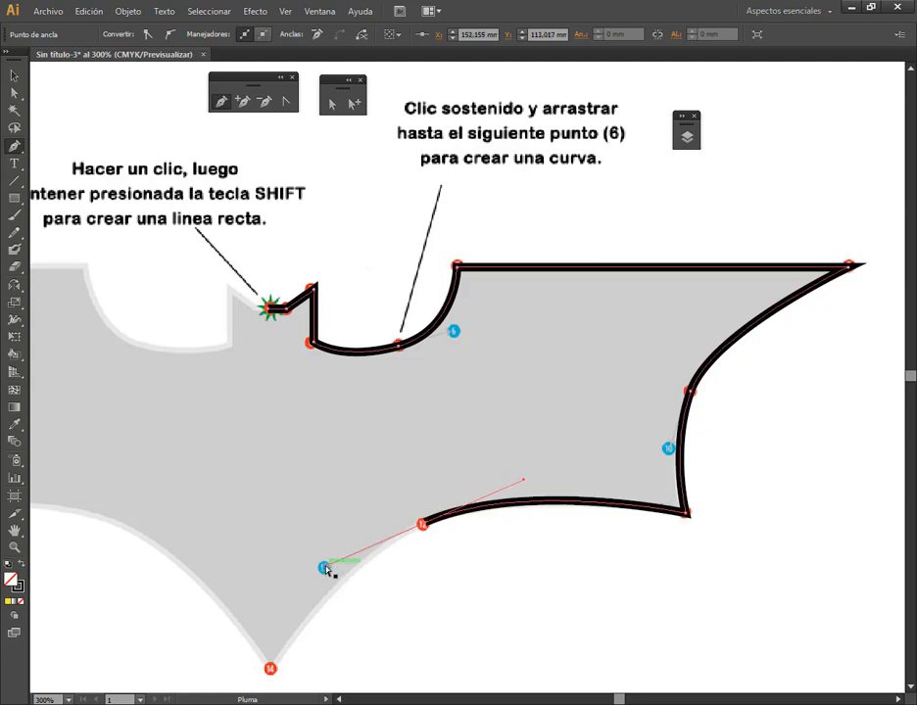
left_click(271, 670)
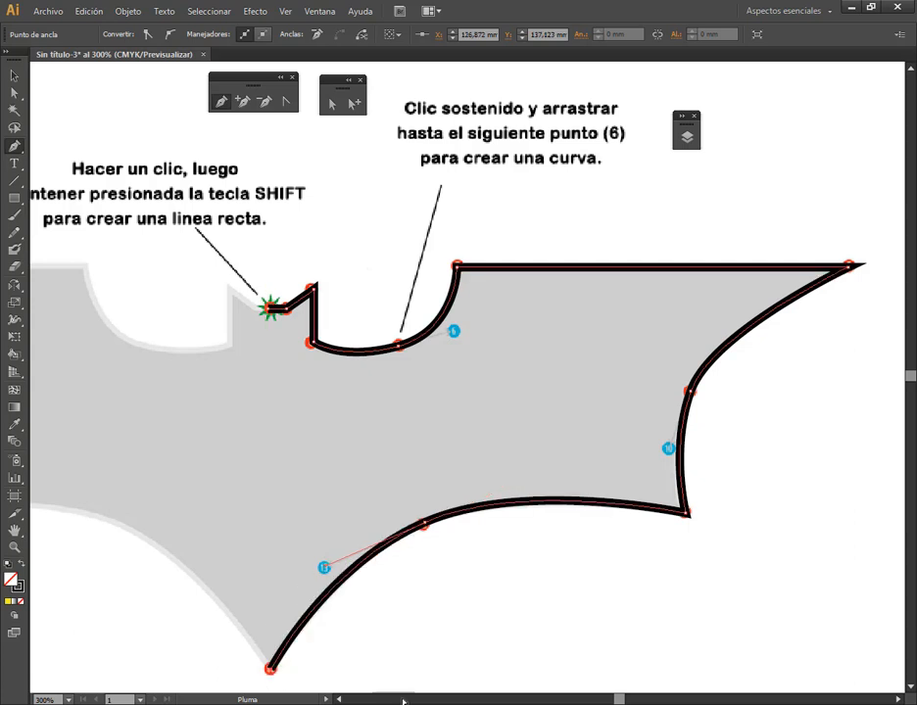
left_click(14, 74)
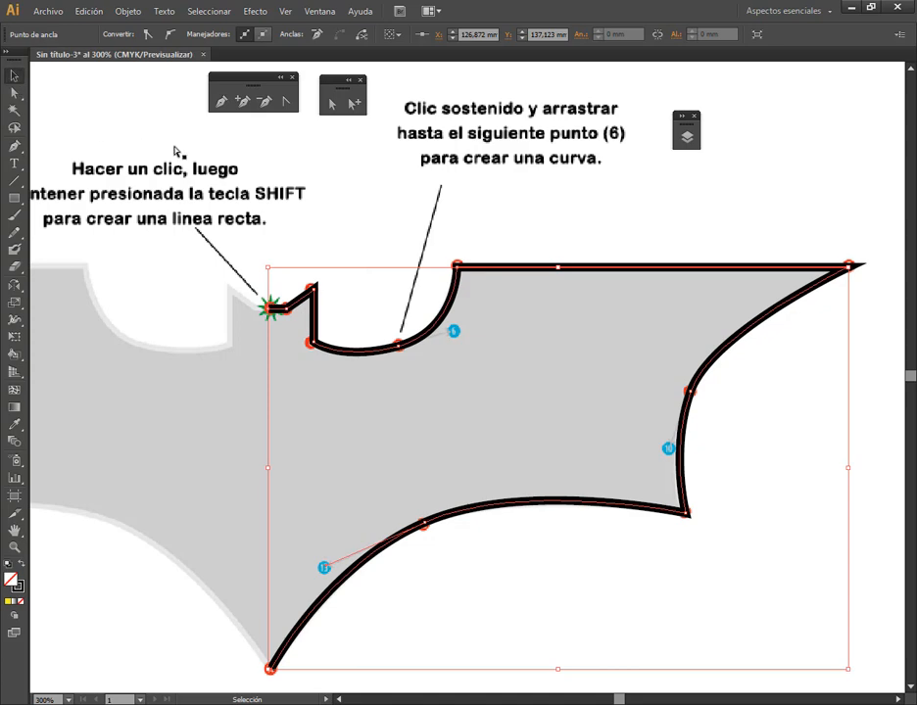
left_click(284, 435)
Show the rulers and place a vertical guide through point 1 at the logo's centre
key("space")
left_click_drag(391, 420, 572, 353)
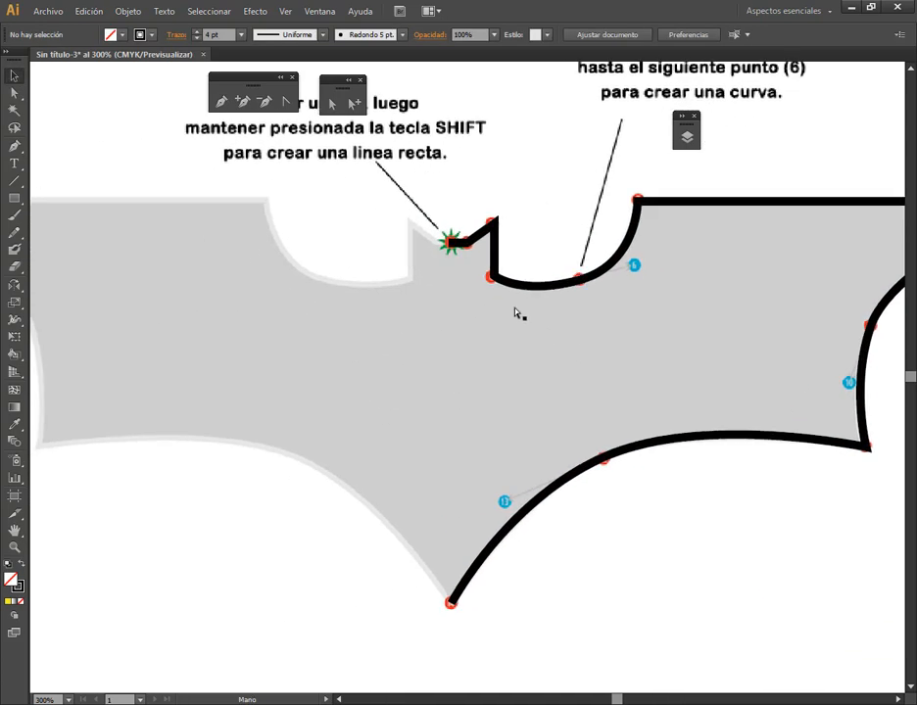
left_click(469, 241)
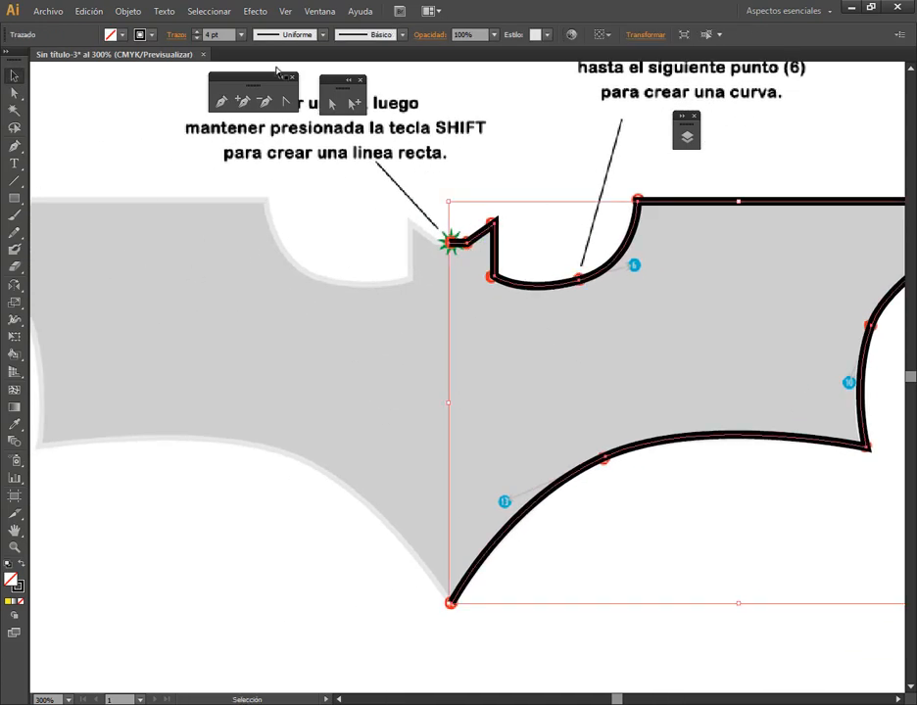
left_click(285, 11)
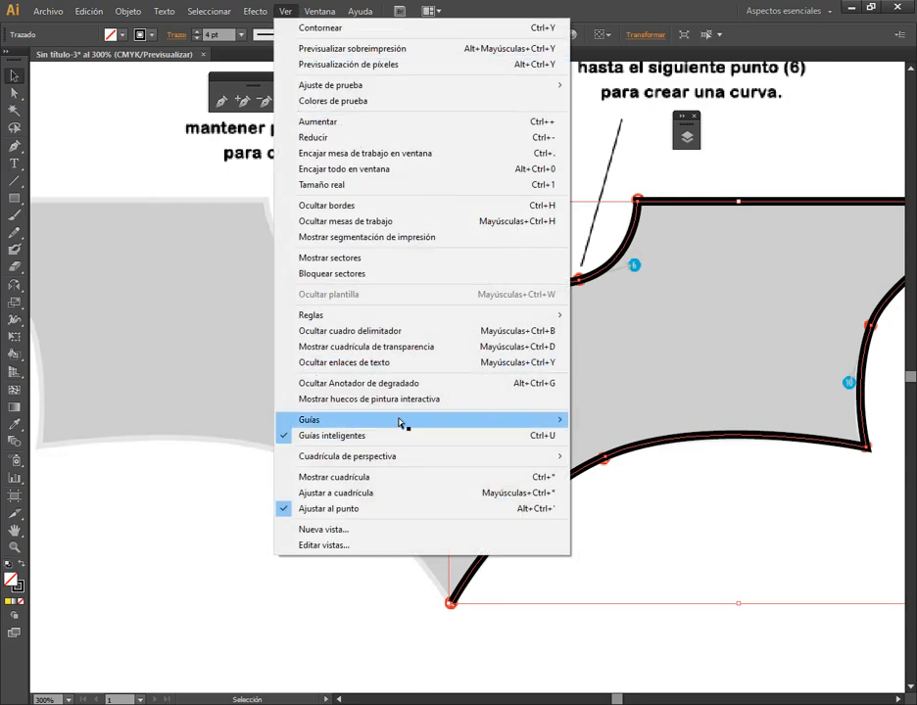
mouse_move(462, 423)
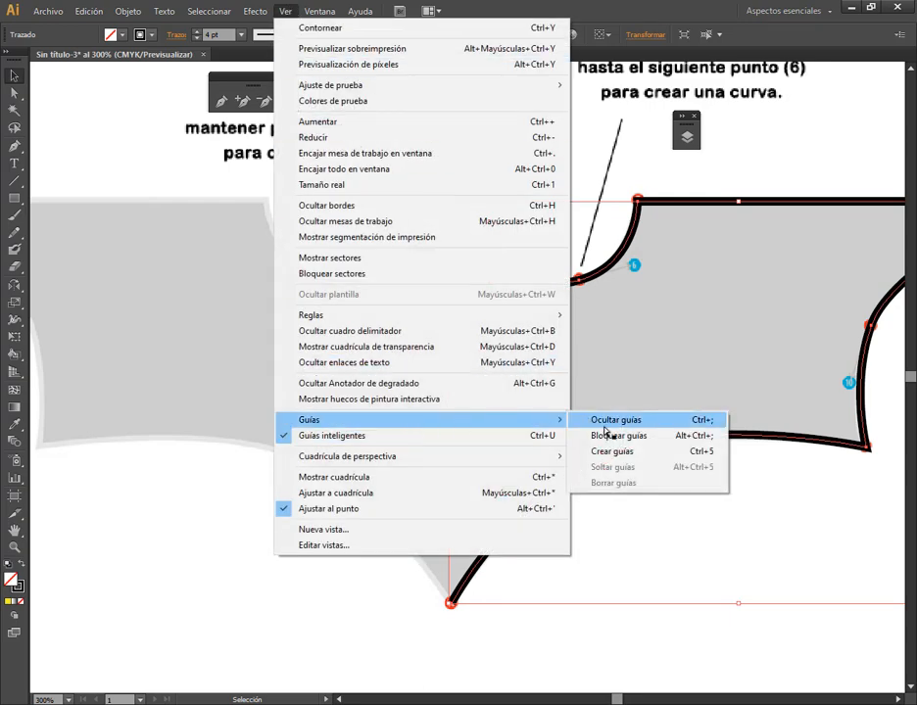
mouse_move(323, 315)
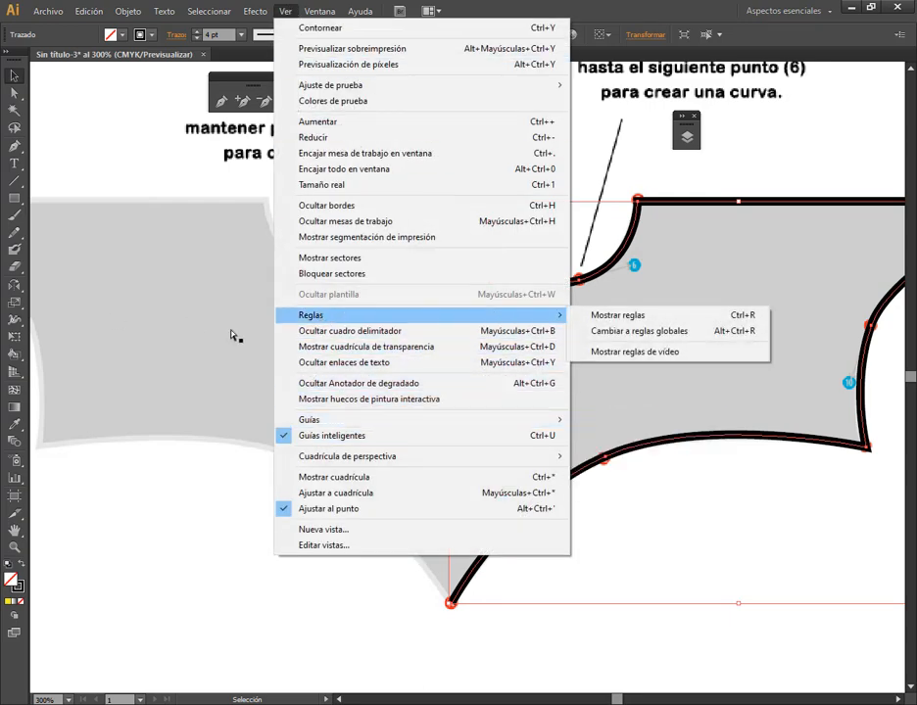
left_click(620, 316)
left_click_drag(41, 337, 449, 242)
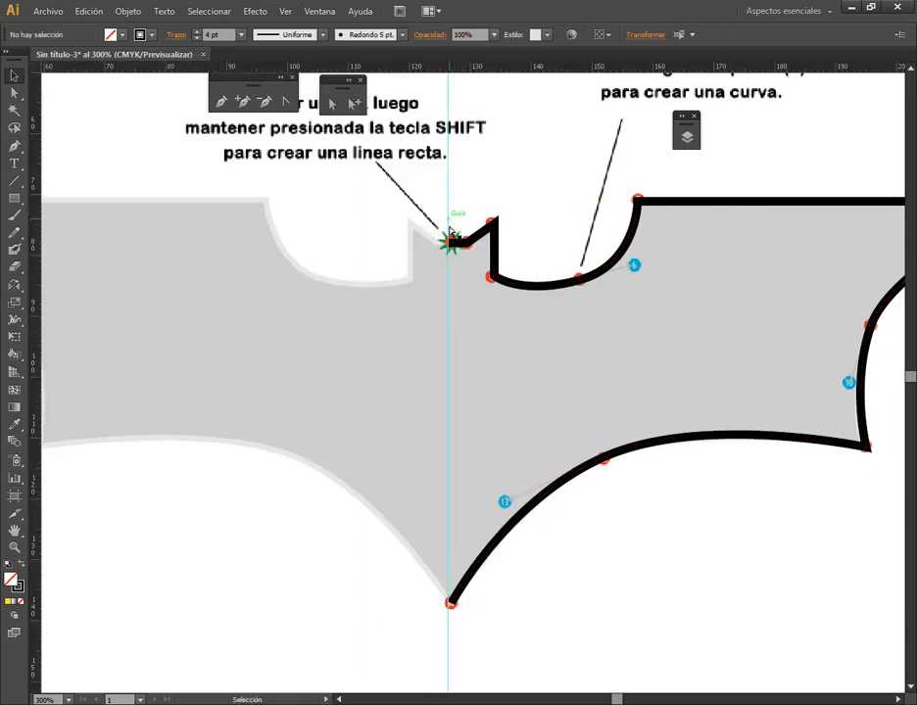
left_click(519, 359)
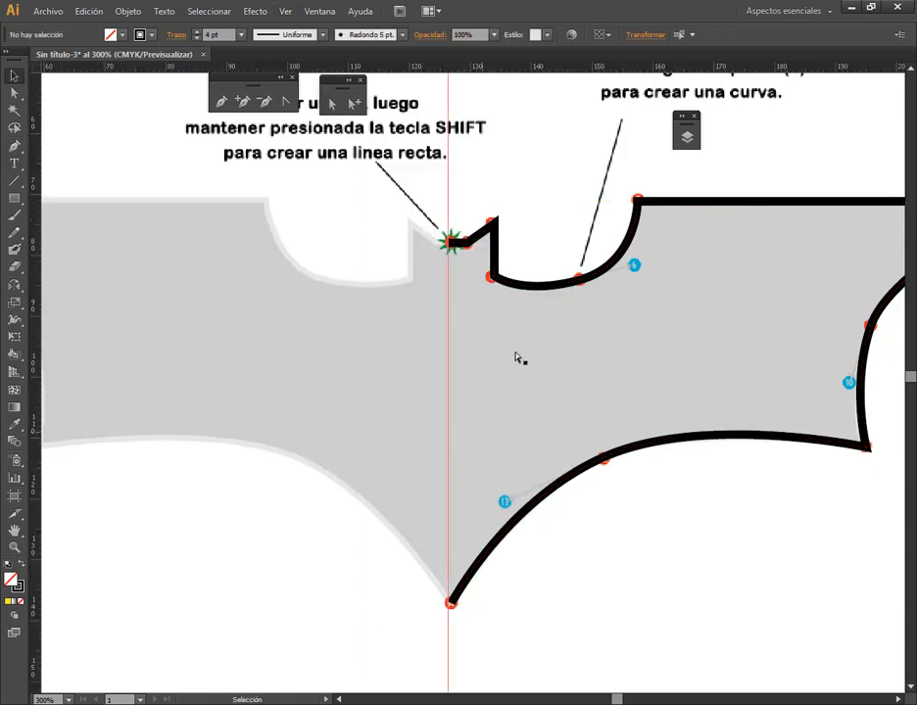
Reflect a copy of the traced right half across the vertical axis at the centre guide
left_click(534, 288)
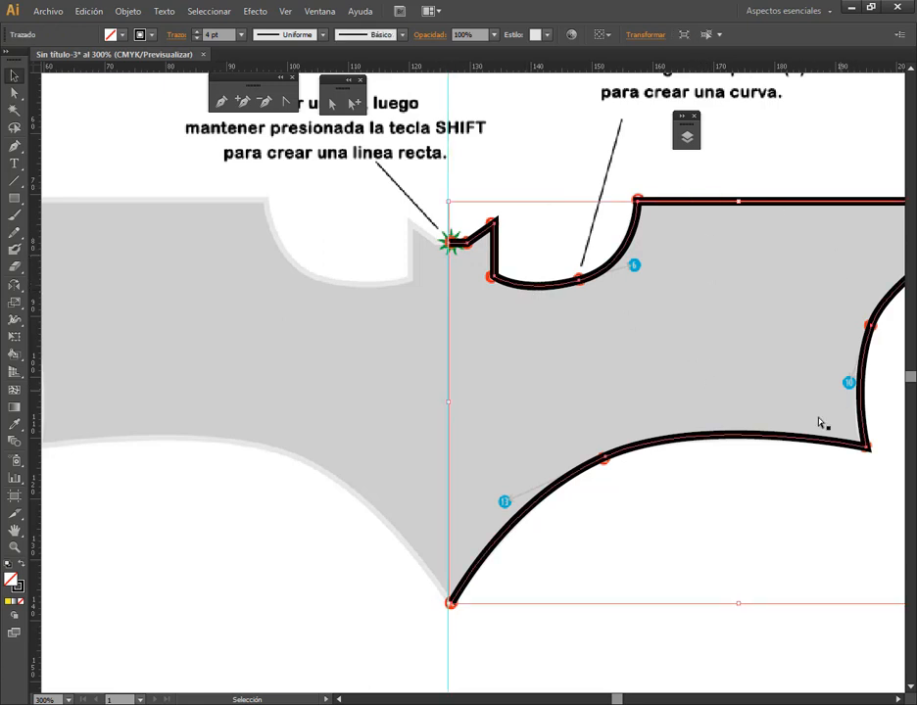
left_click(14, 284)
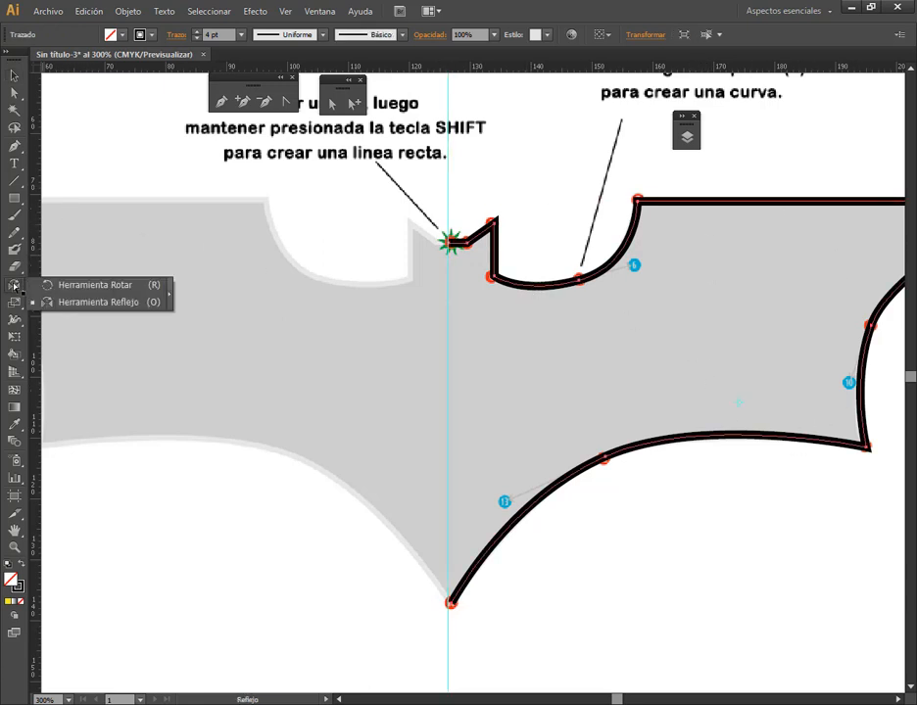
left_click(122, 286)
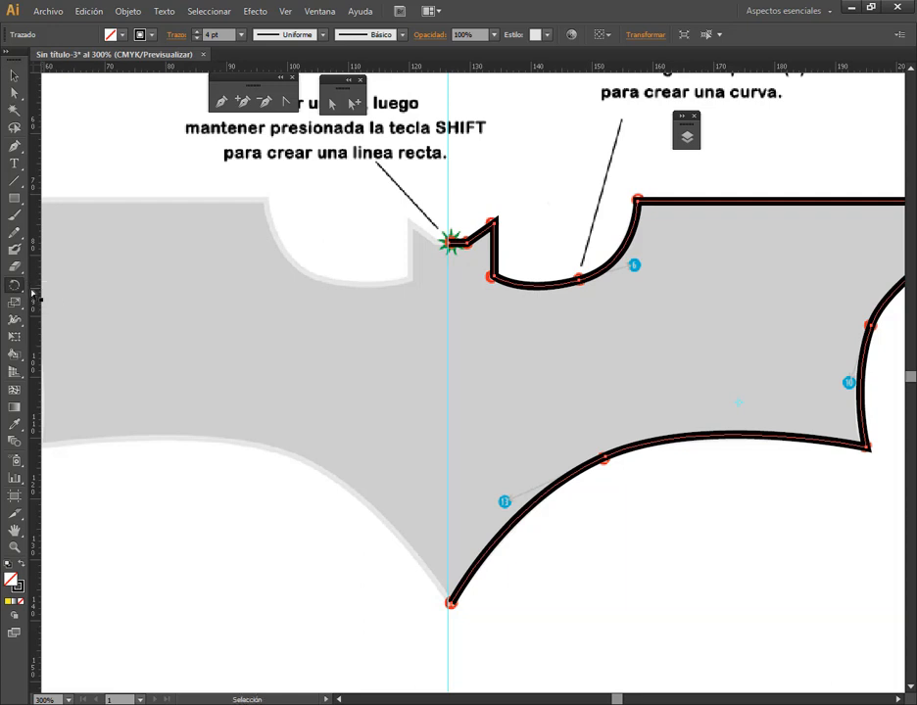
left_click(16, 286)
left_click(77, 302)
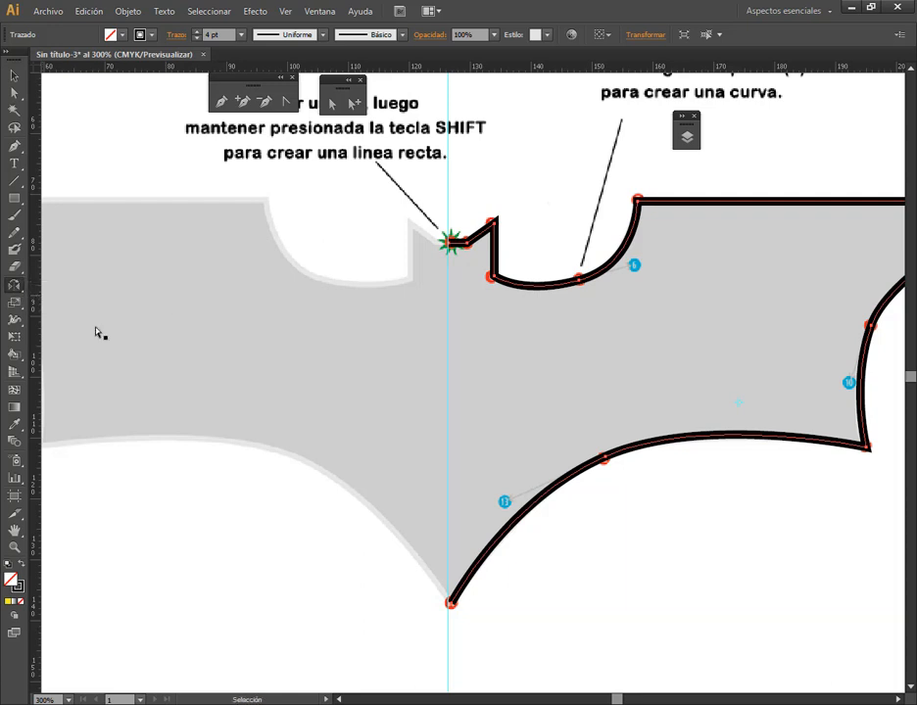
left_click(453, 372, "alt")
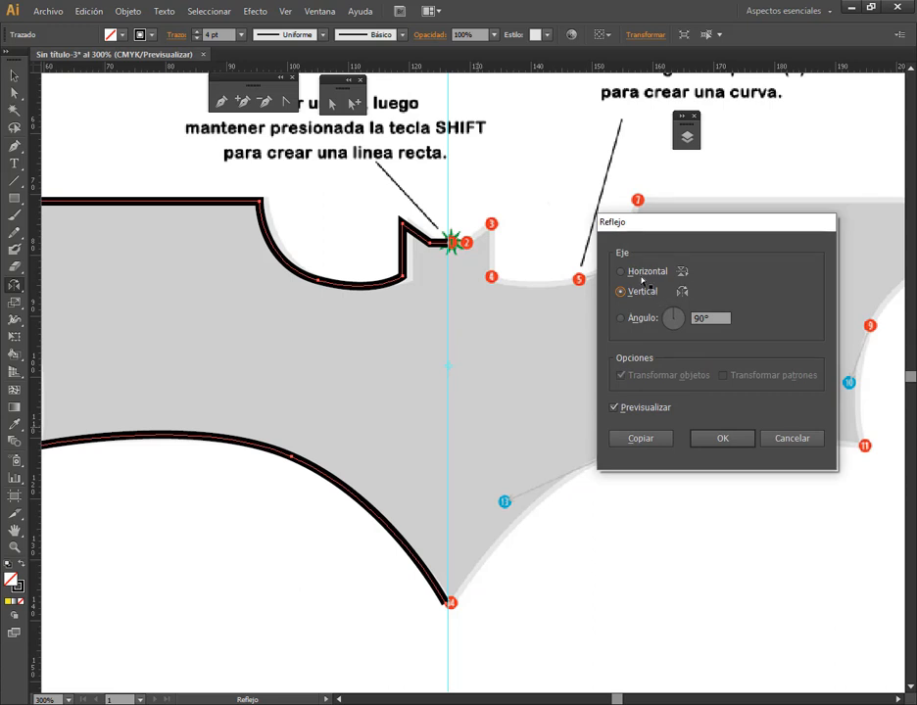
left_click(620, 272)
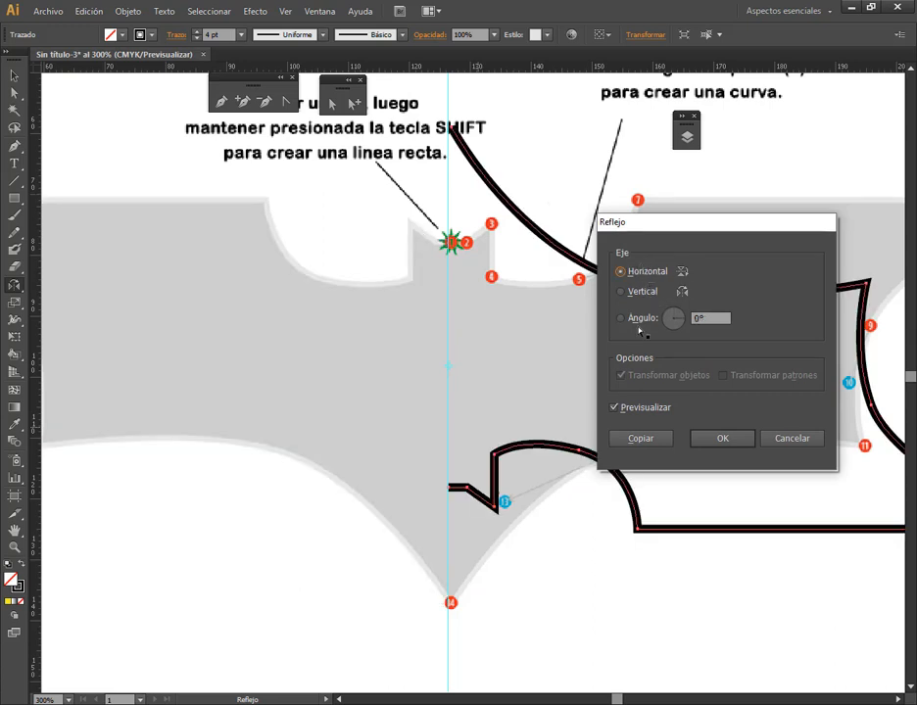
left_click(620, 292)
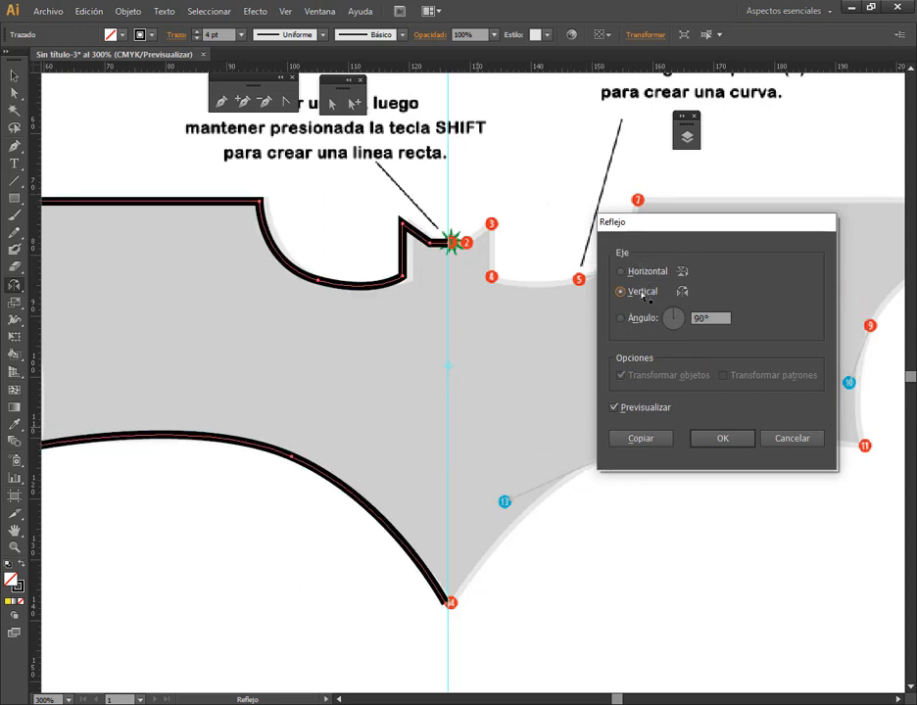
left_click(640, 439)
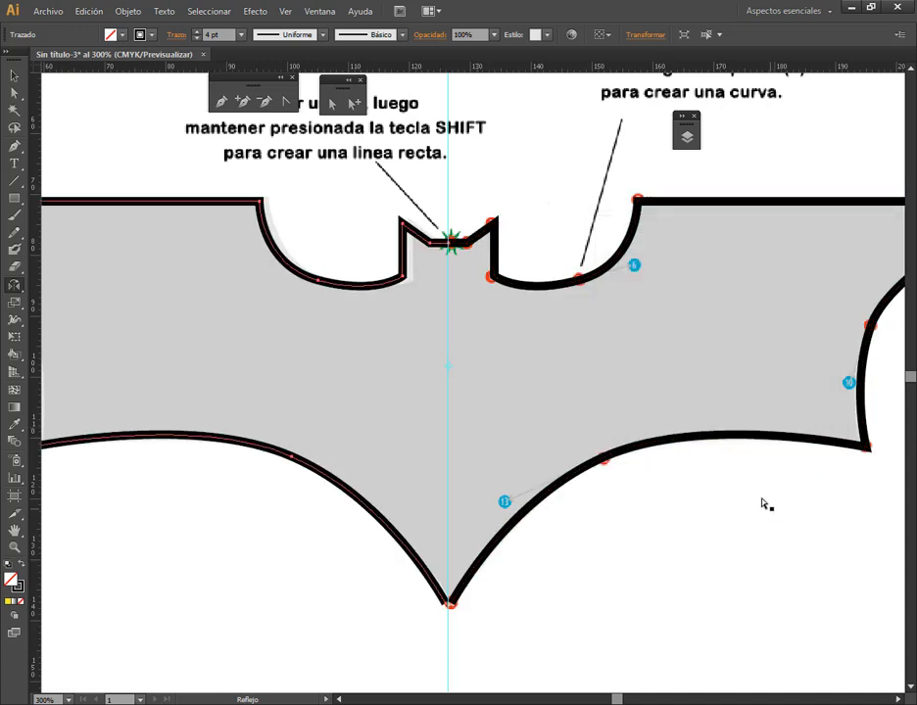
left_click(333, 103)
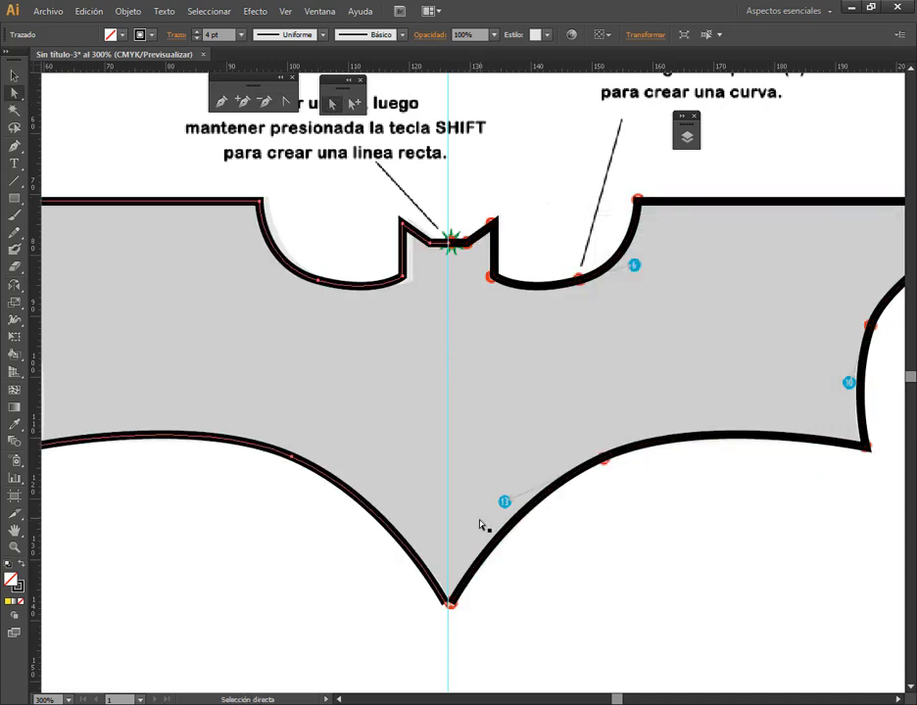
left_click(509, 601)
left_click(451, 603)
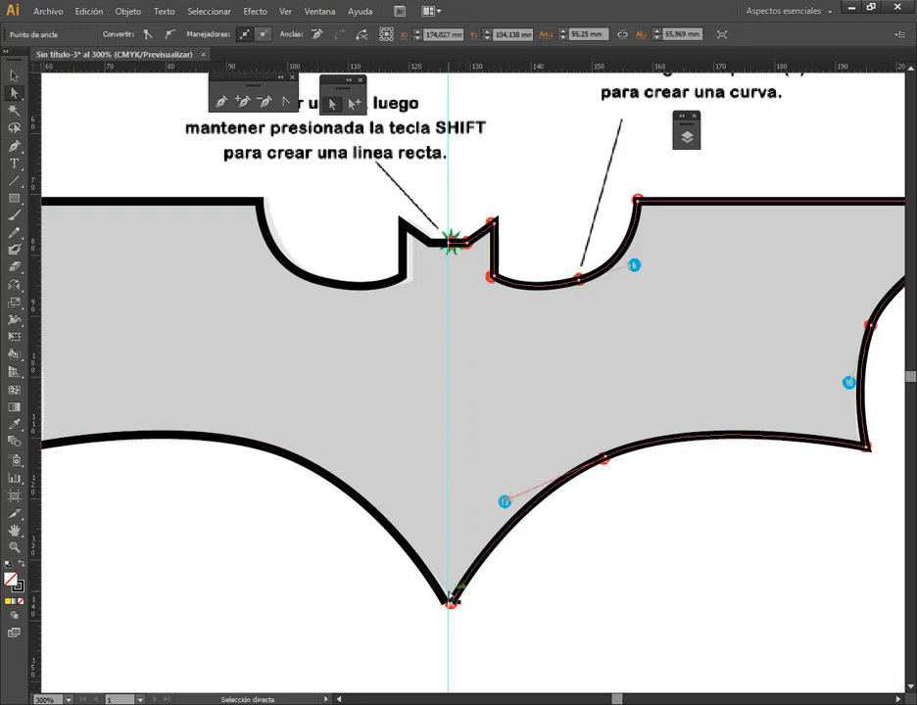
left_click(446, 602, "shift")
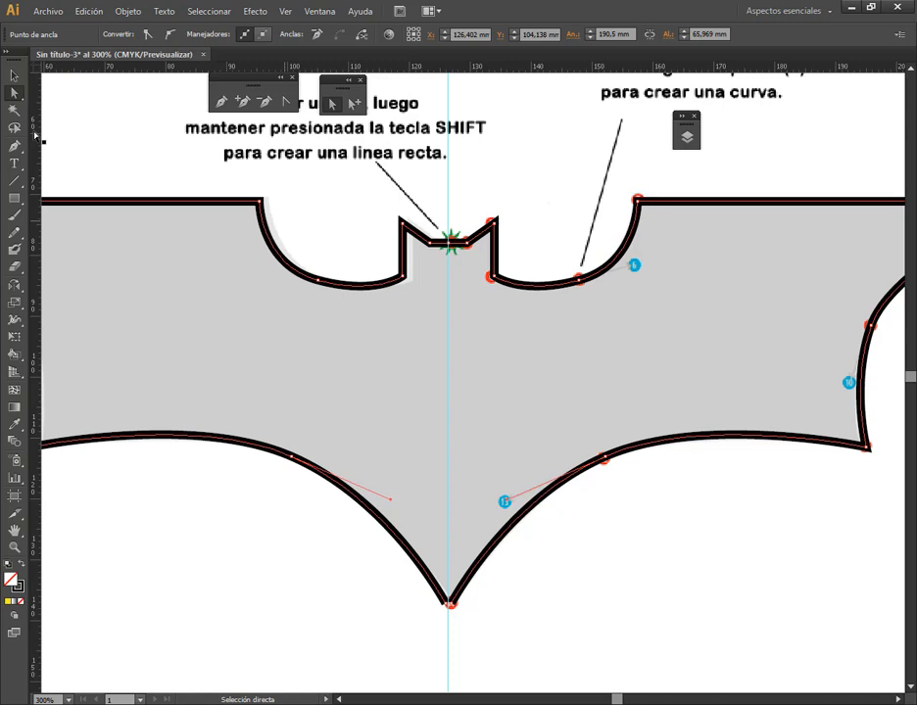
left_click(14, 75)
left_click(521, 236)
Delete the vertical guide at the logo's centre
scroll(519, 235, "down", 1)
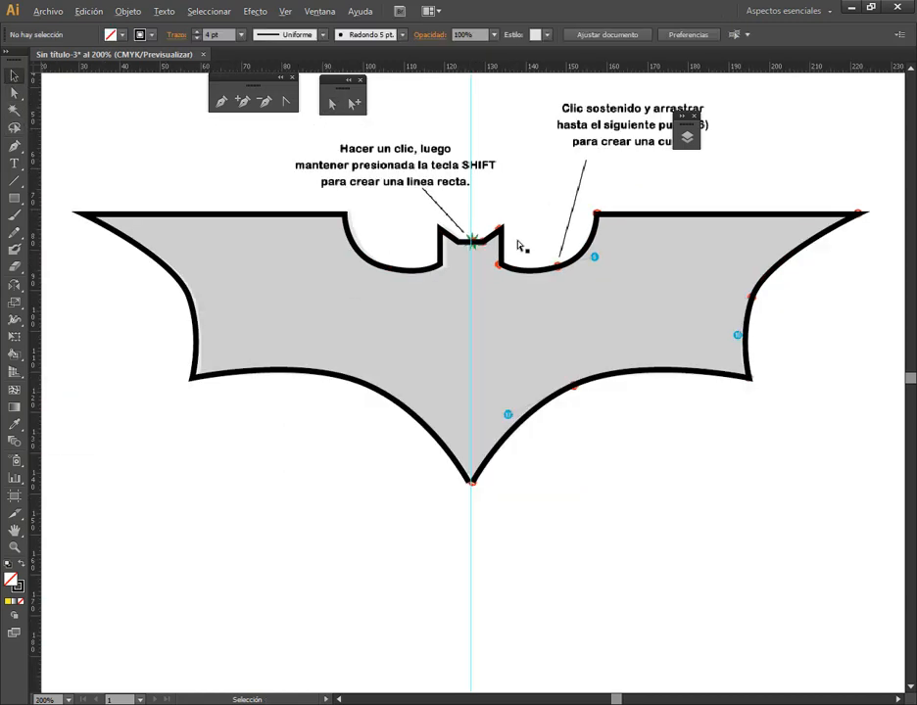
left_click(471, 193)
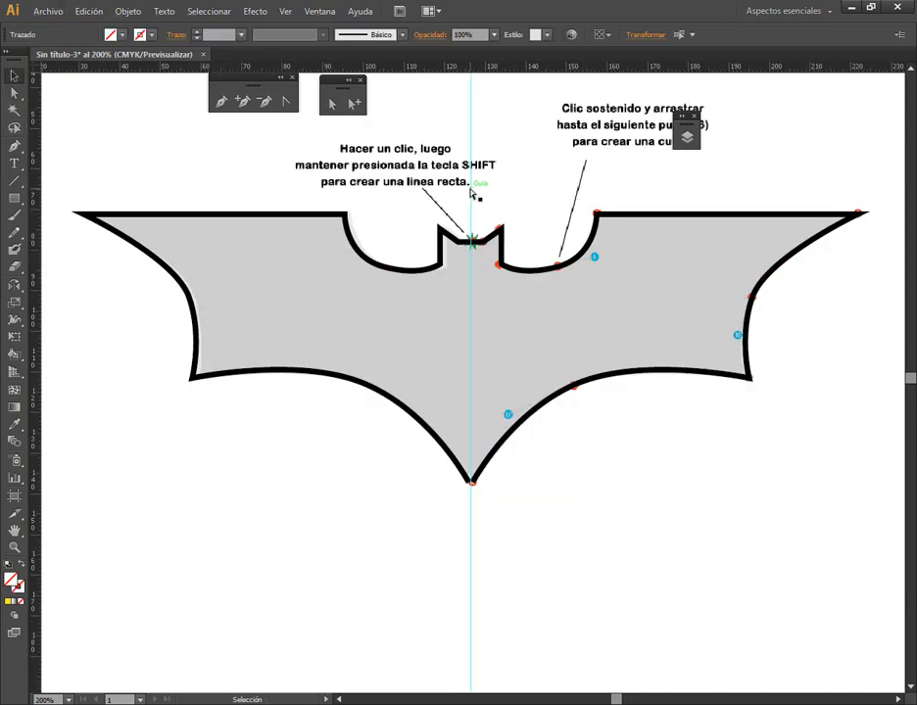
key("Delete")
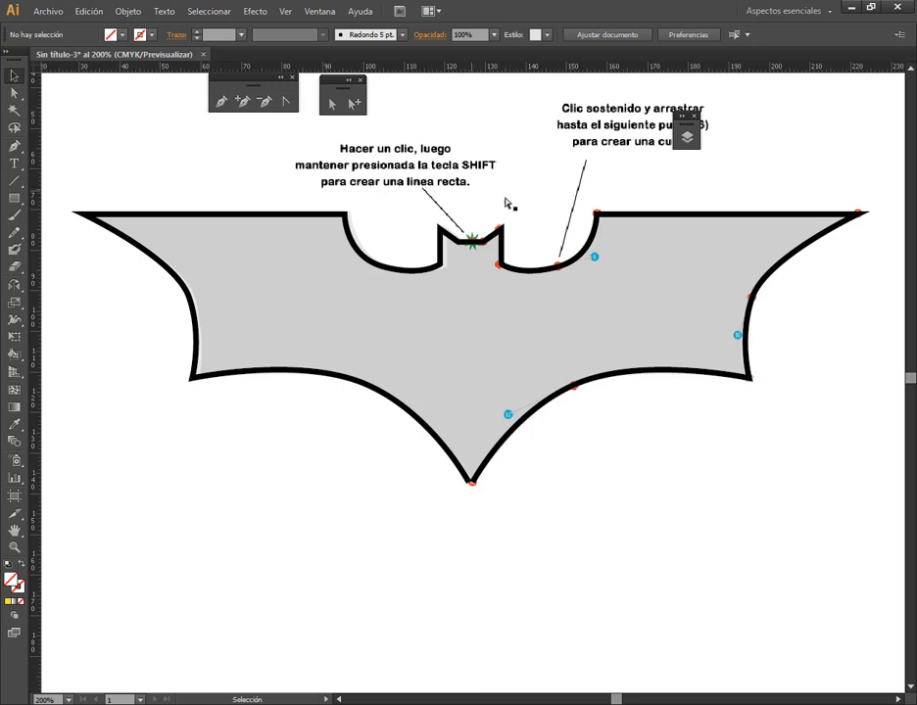
Delete the Capa 2 layer containing the reference image, including its artwork
left_click(691, 142)
left_click(643, 163)
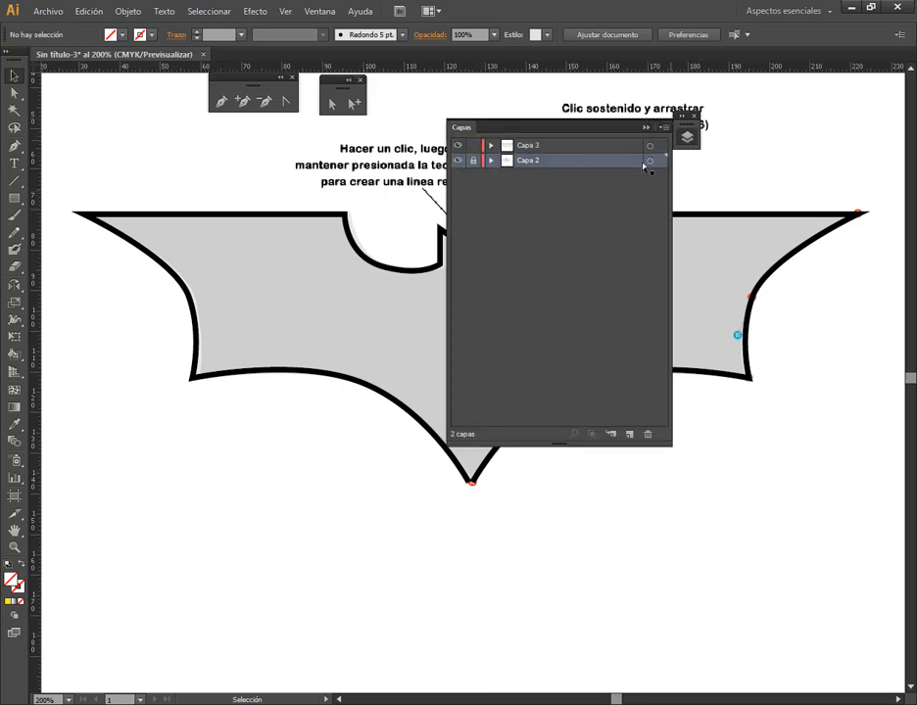
key("Delete")
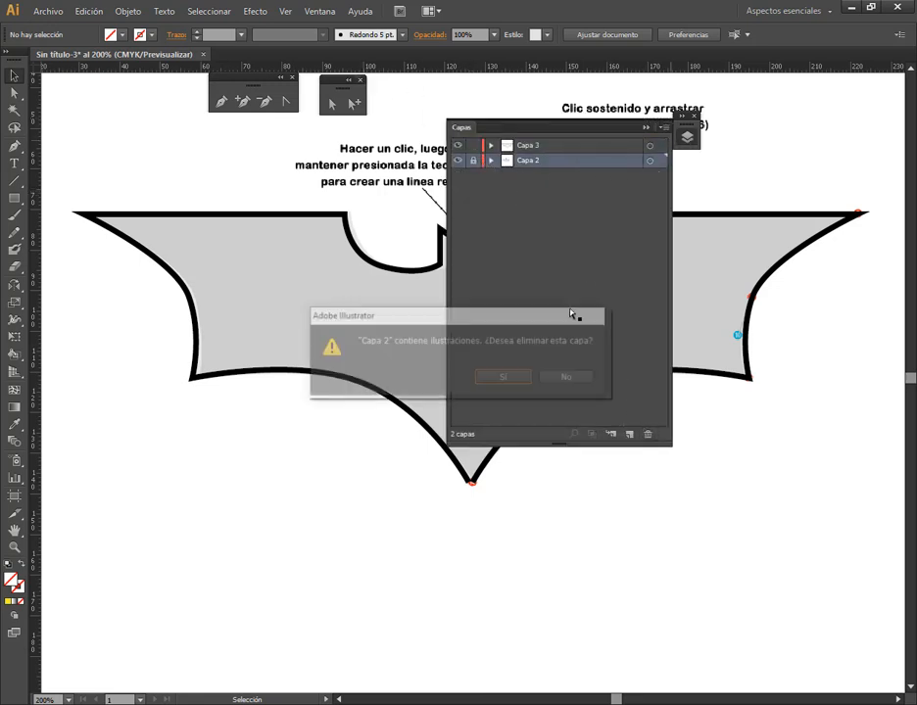
left_click(506, 378)
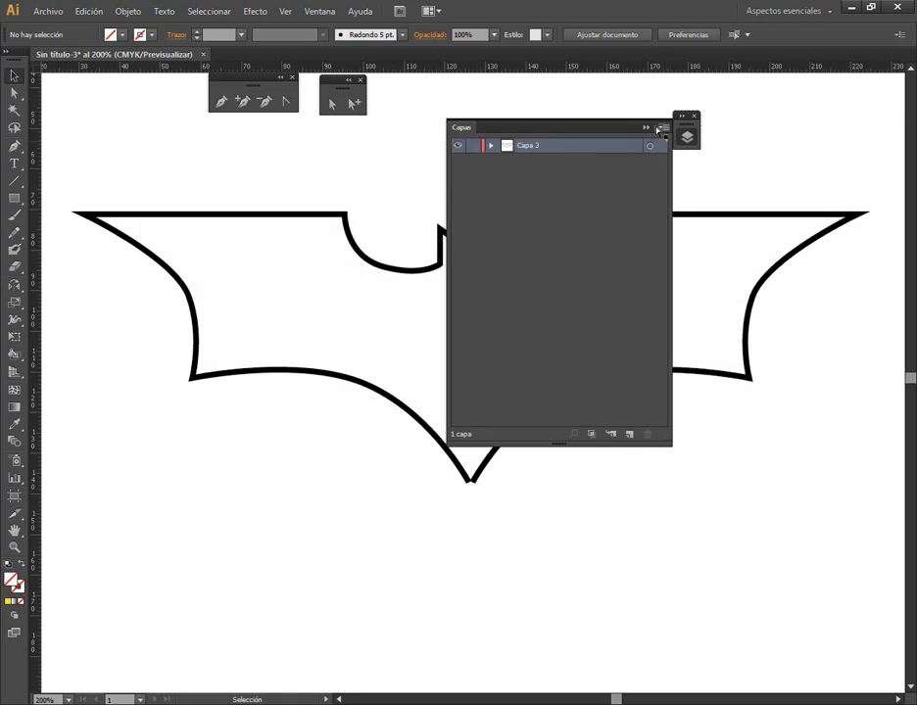
left_click(646, 128)
Examine up close how the two mirrored halves meet at the head and at the lower tip
left_click(480, 243)
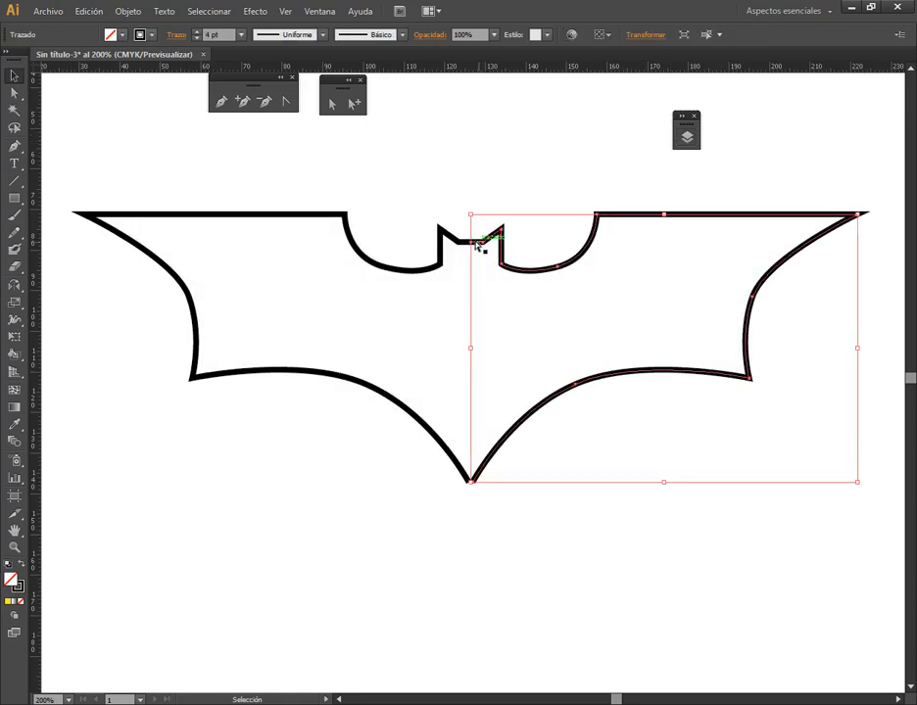
scroll(468, 241, "up", 5)
left_click(507, 221)
scroll(535, 334, "down", 5)
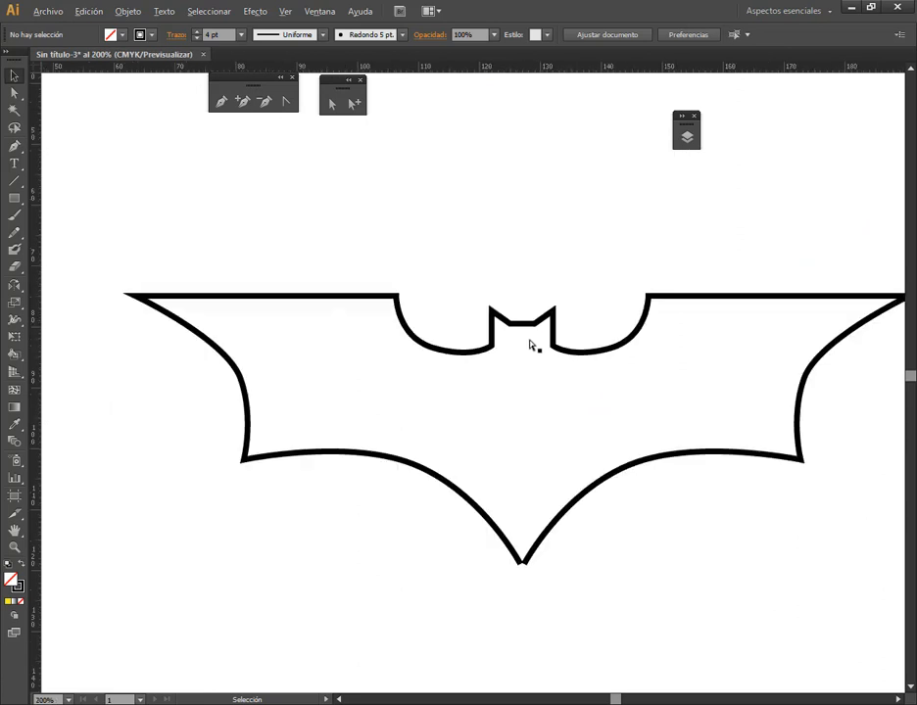
scroll(548, 545, "up", 5)
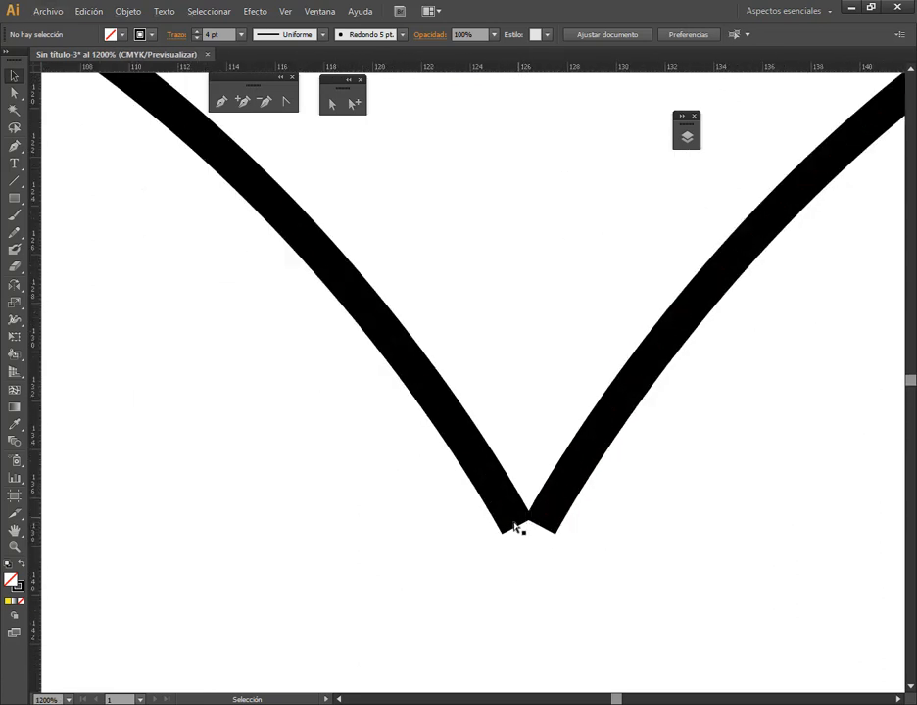
scroll(594, 487, "down", 3)
scroll(594, 484, "down", 2)
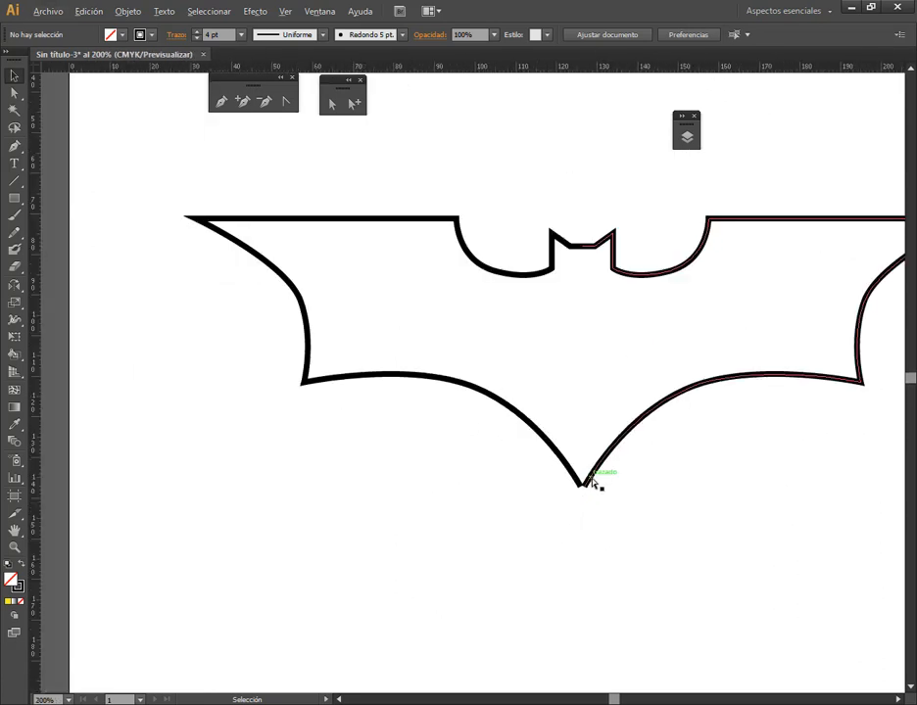
Join the left and right halves of the Batman outline into one path
left_click(600, 485)
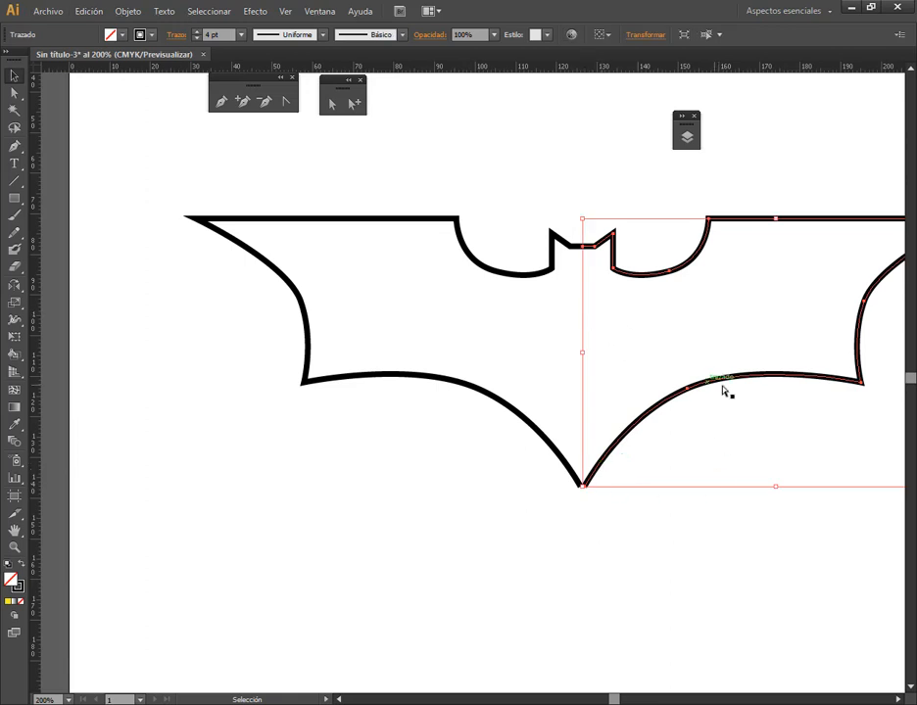
left_click_drag(703, 470, 642, 436)
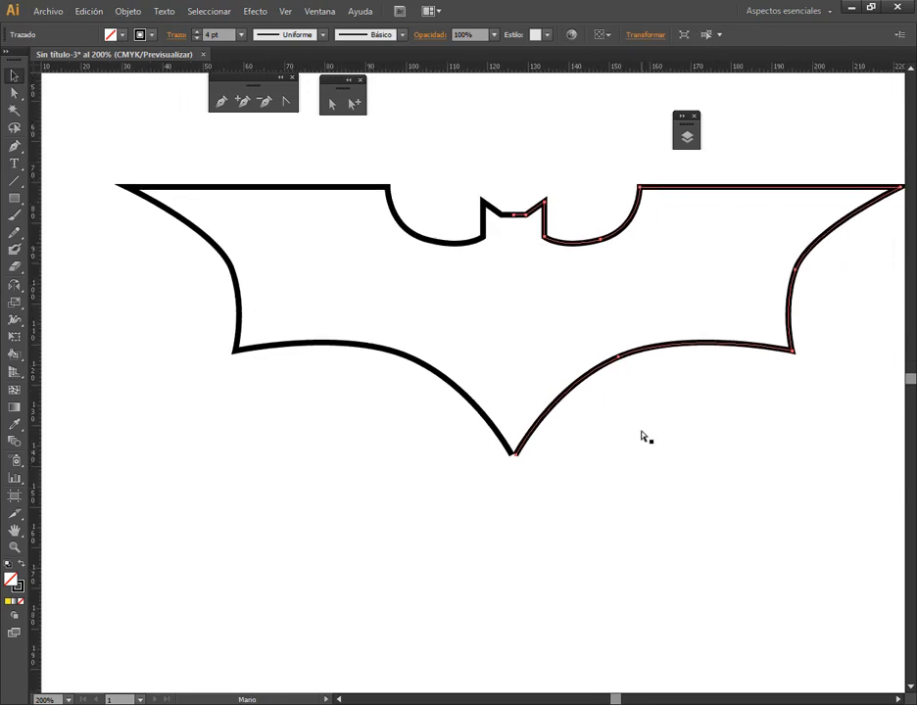
left_click(453, 244, "shift")
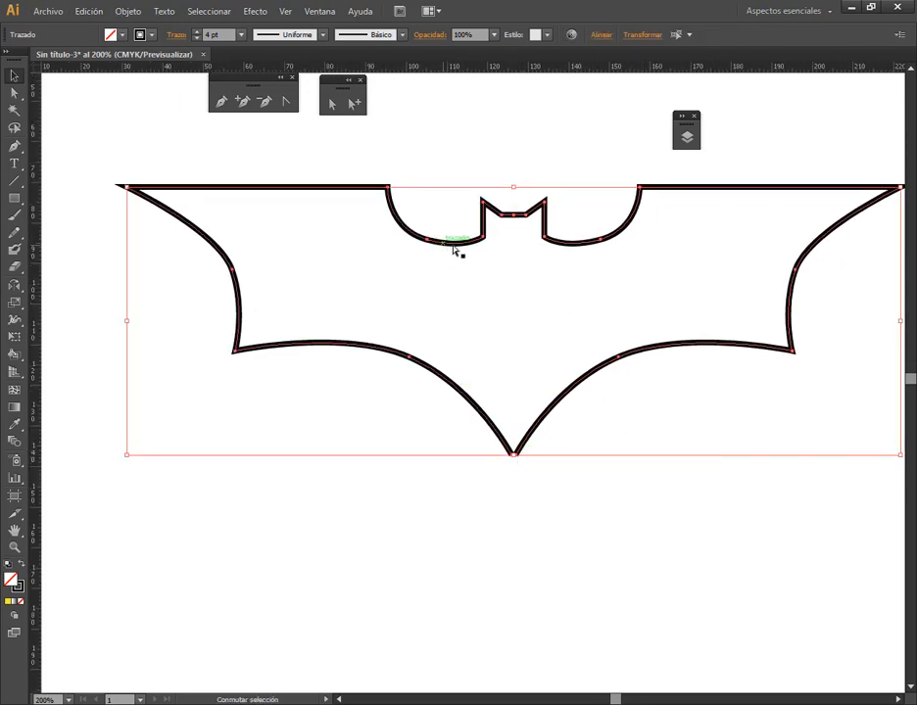
left_click(129, 11)
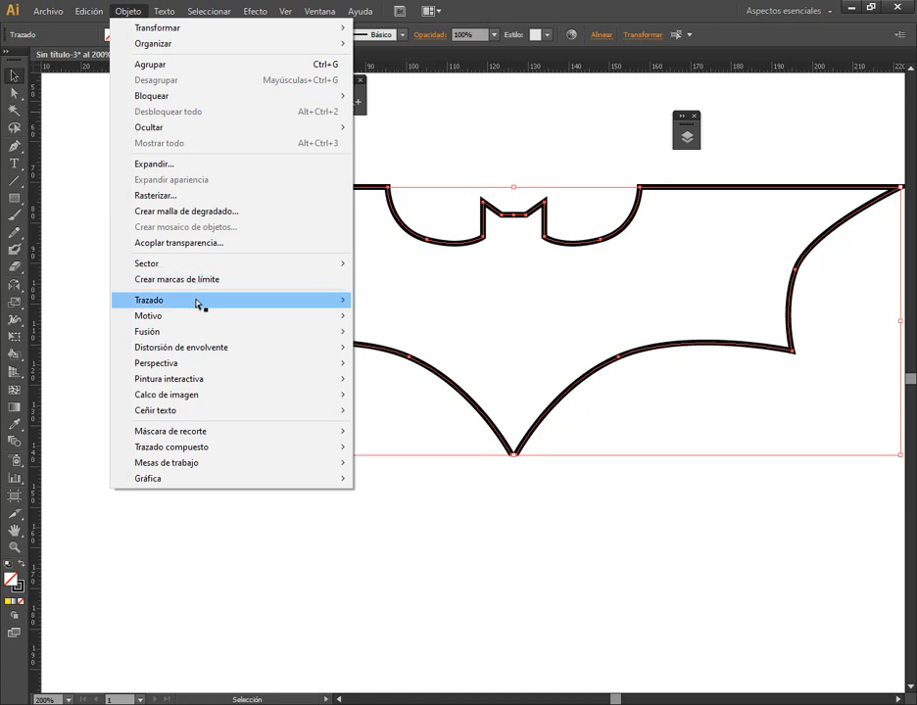
mouse_move(342, 304)
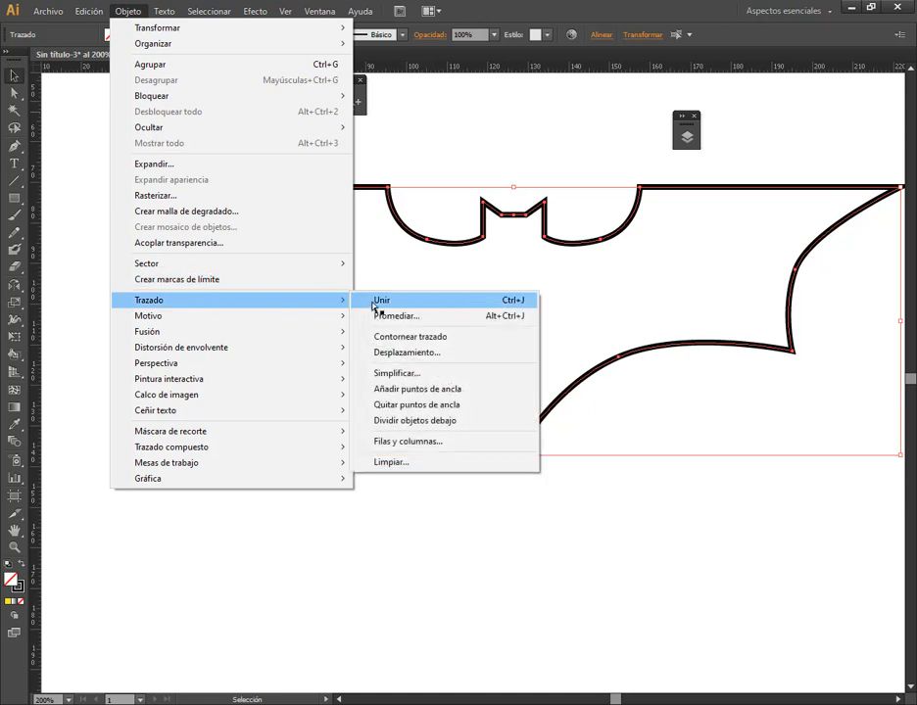
left_click(373, 300)
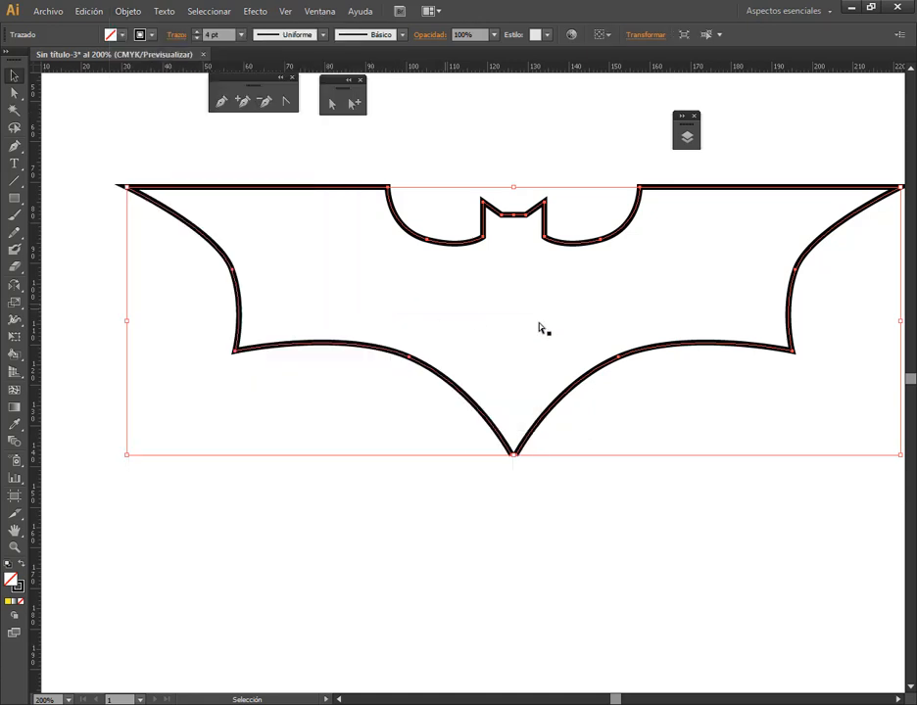
left_click(477, 132)
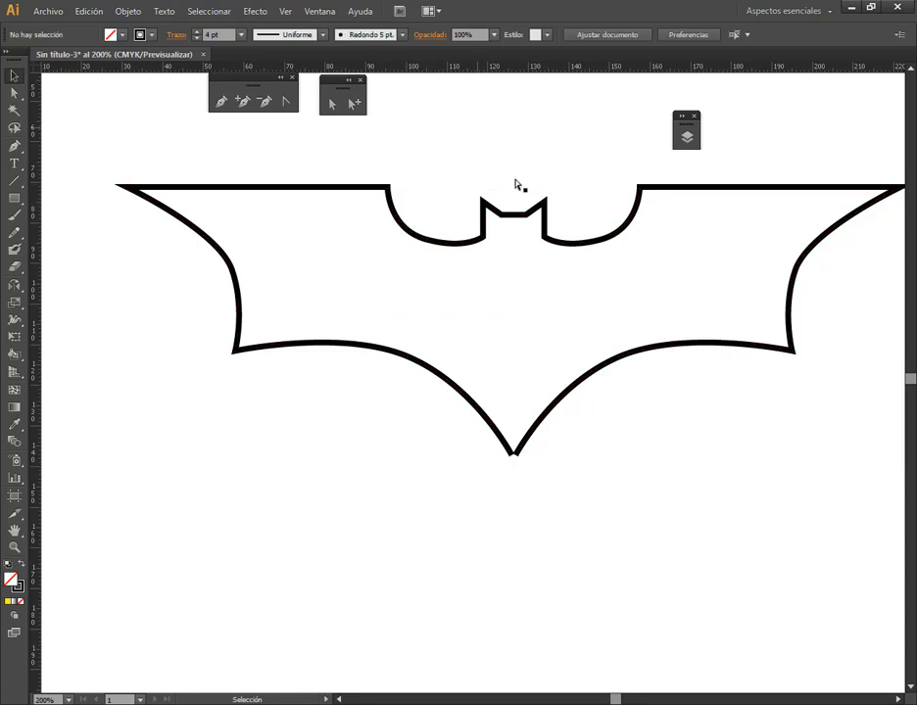
Join the two open end anchor points at the outline's lower tip to close the path
left_click(527, 446)
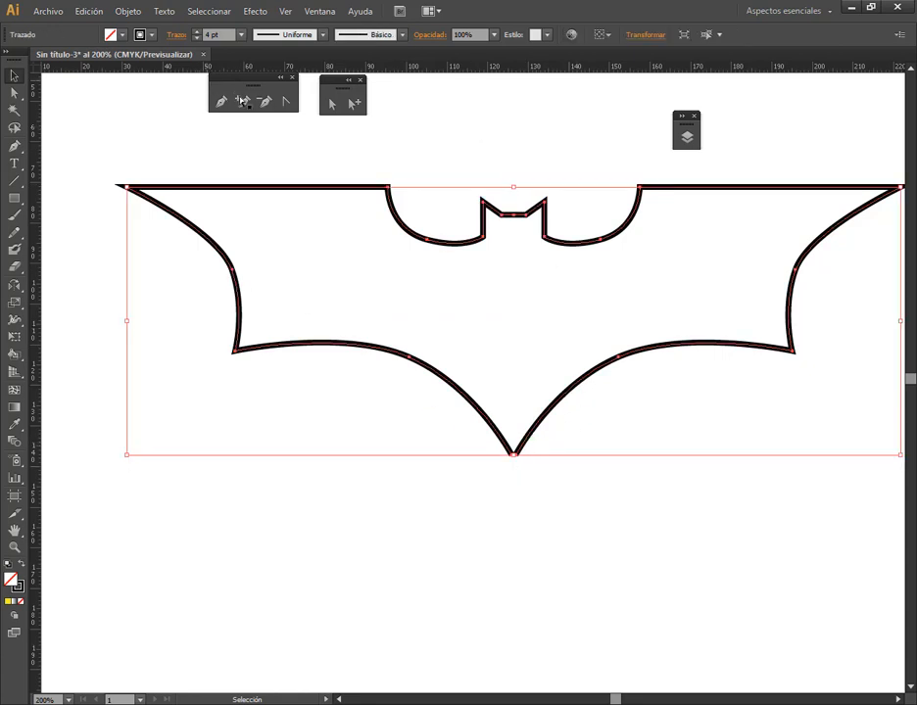
left_click(331, 102)
scroll(519, 480, "up", 6)
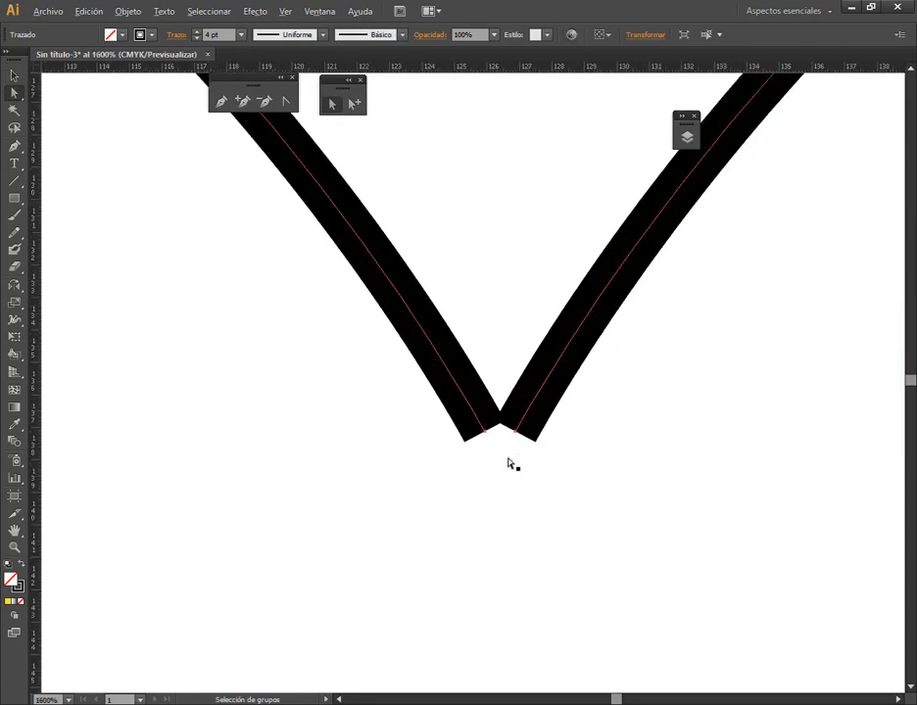
left_click_drag(448, 478, 586, 406)
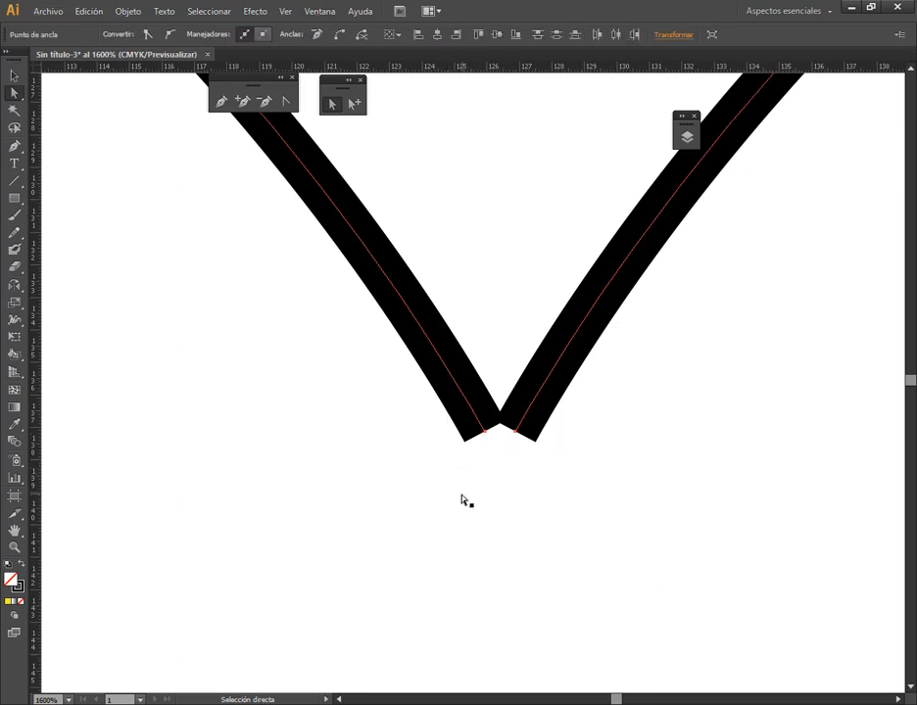
left_click_drag(462, 500, 551, 409)
scroll(527, 416, "down", 5, "alt")
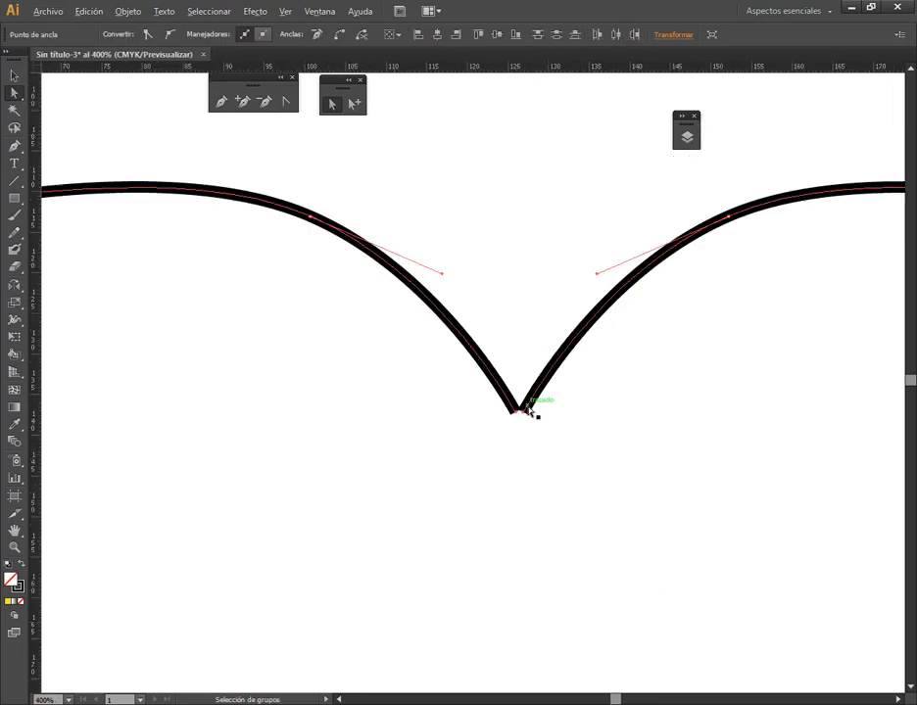
left_click_drag(337, 227, 859, 490)
left_click_drag(501, 460, 554, 392)
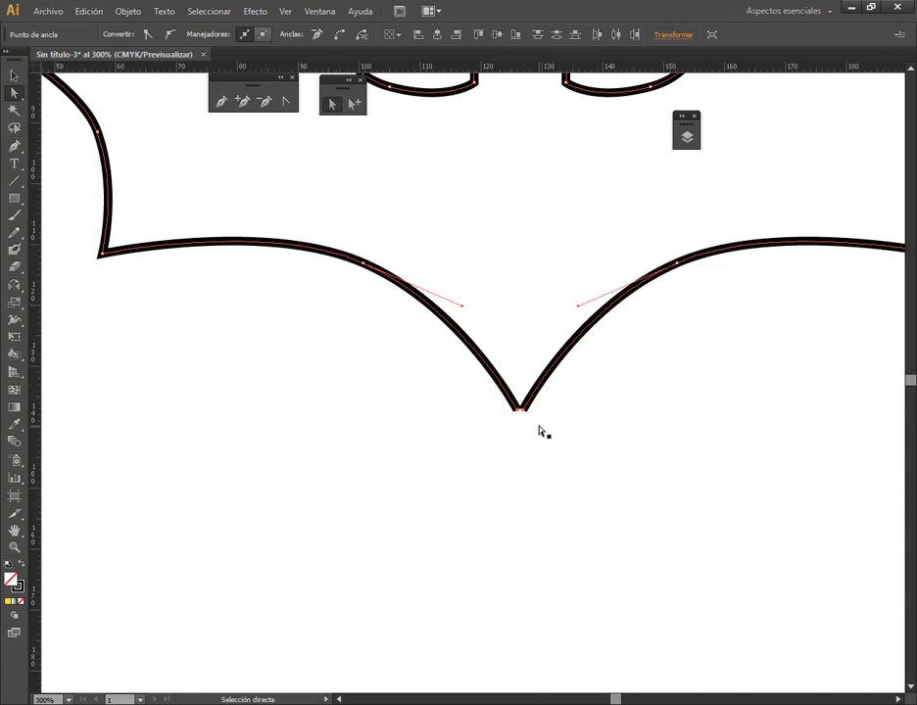
key("ctrl")
Add an anchor point midway along the short segment at the lower tip and move it straight down to form a sharp point
scroll(522, 411, "up", 6)
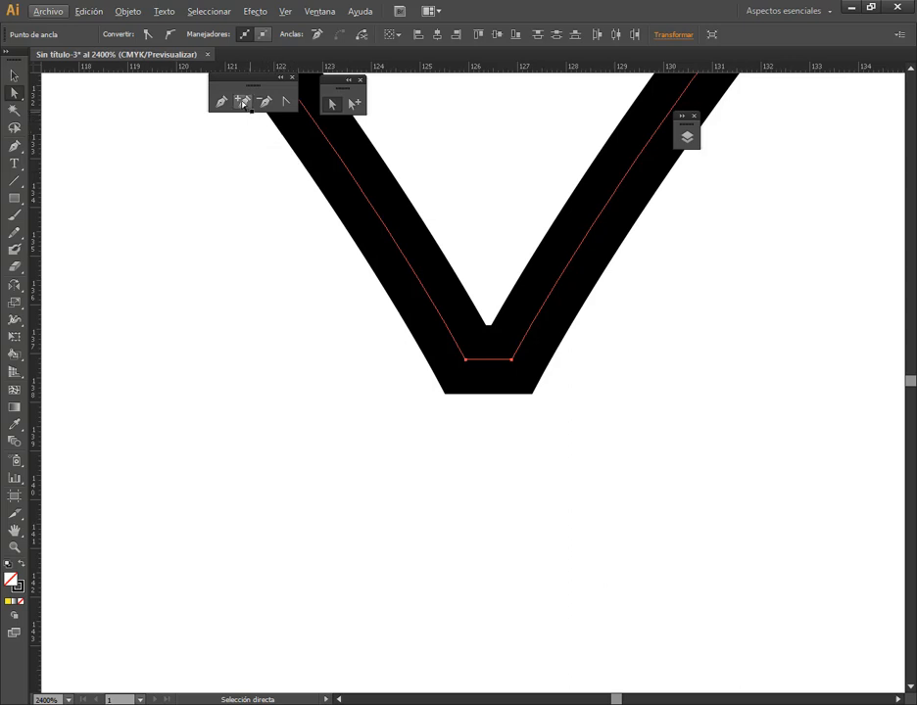
left_click(244, 103)
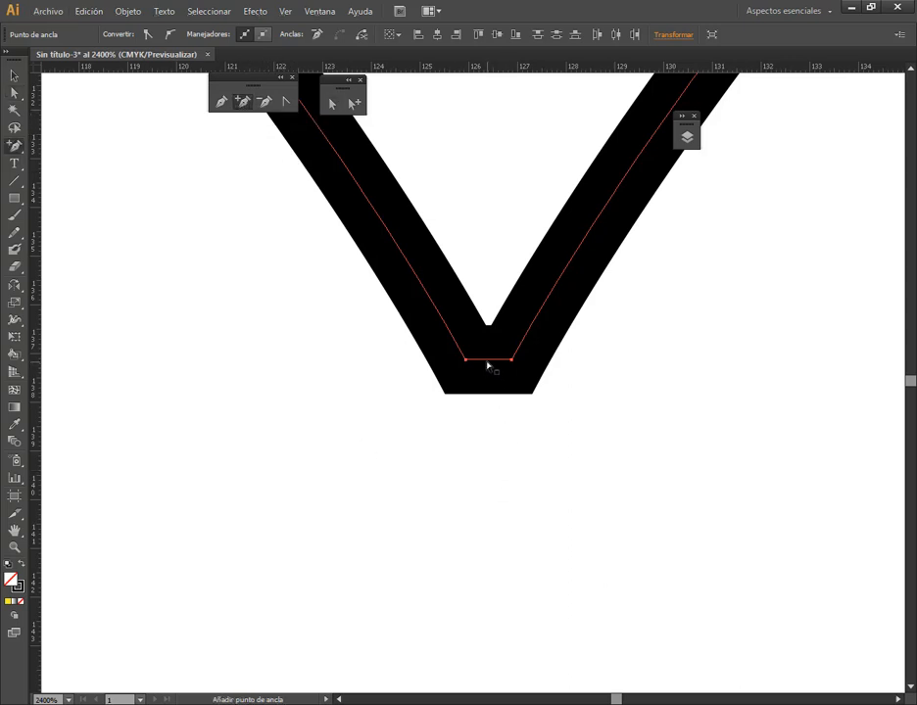
left_click(487, 361)
left_click(331, 103)
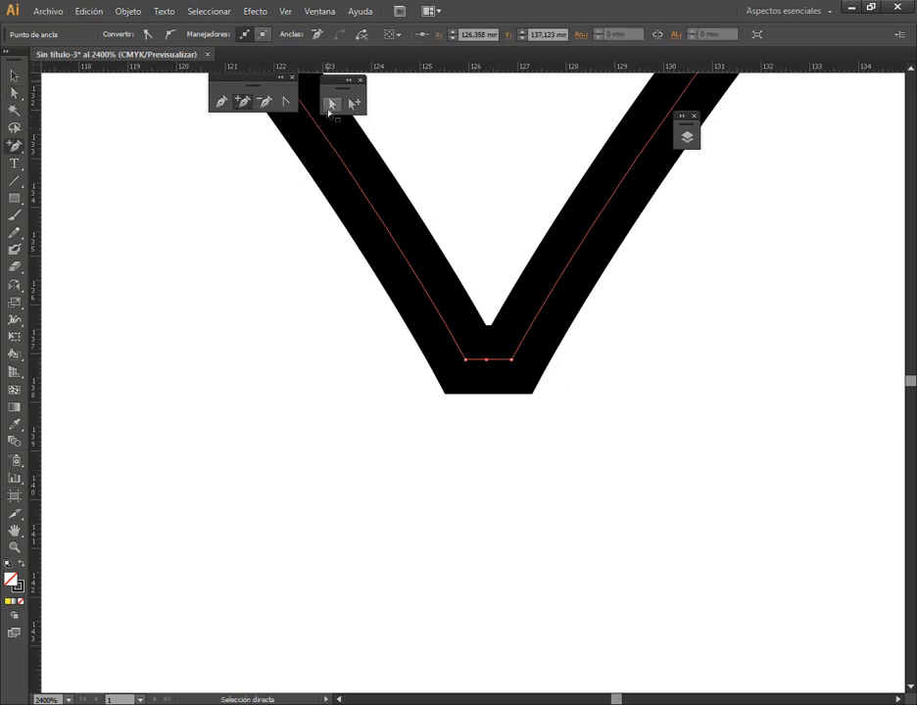
left_click_drag(489, 368, 490, 400)
left_click(564, 458)
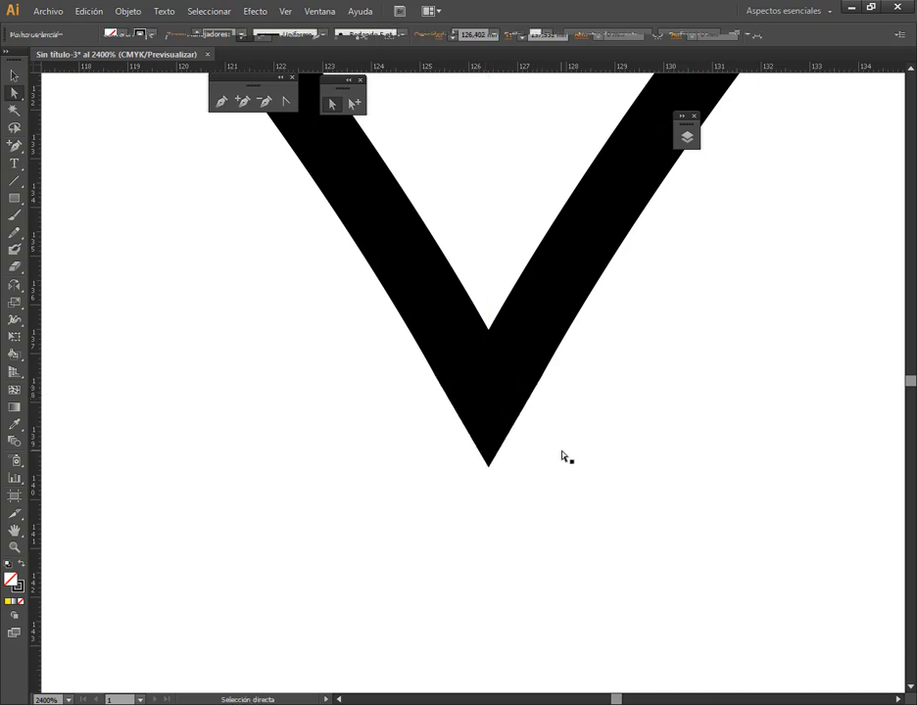
Move the whole Batman outline up and to the right, closer to the artboard's centre
scroll(499, 408, "down", 8)
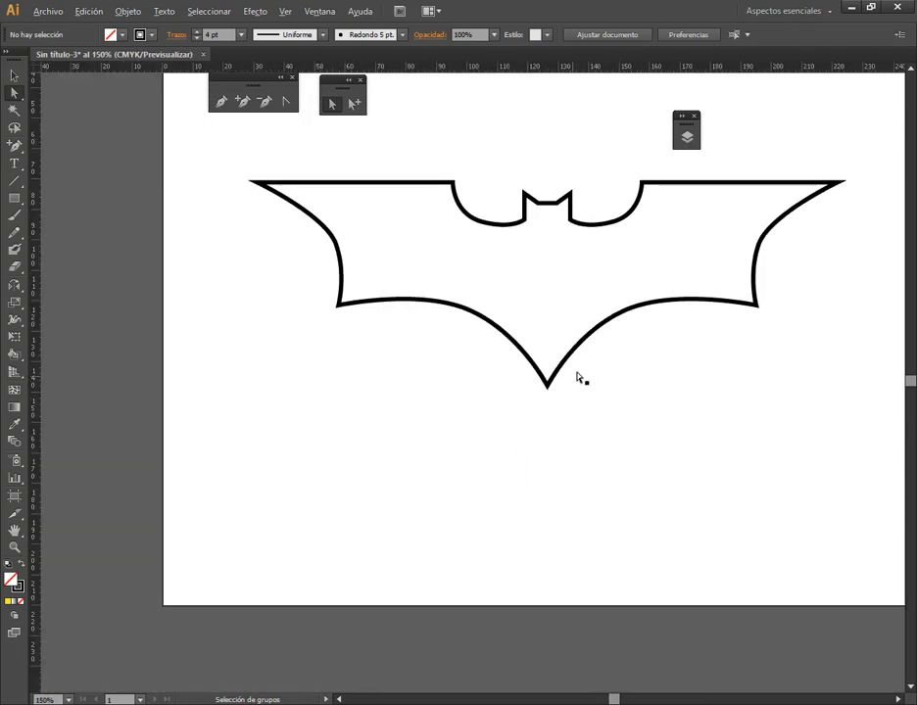
scroll(577, 376, "down", 1)
key("v")
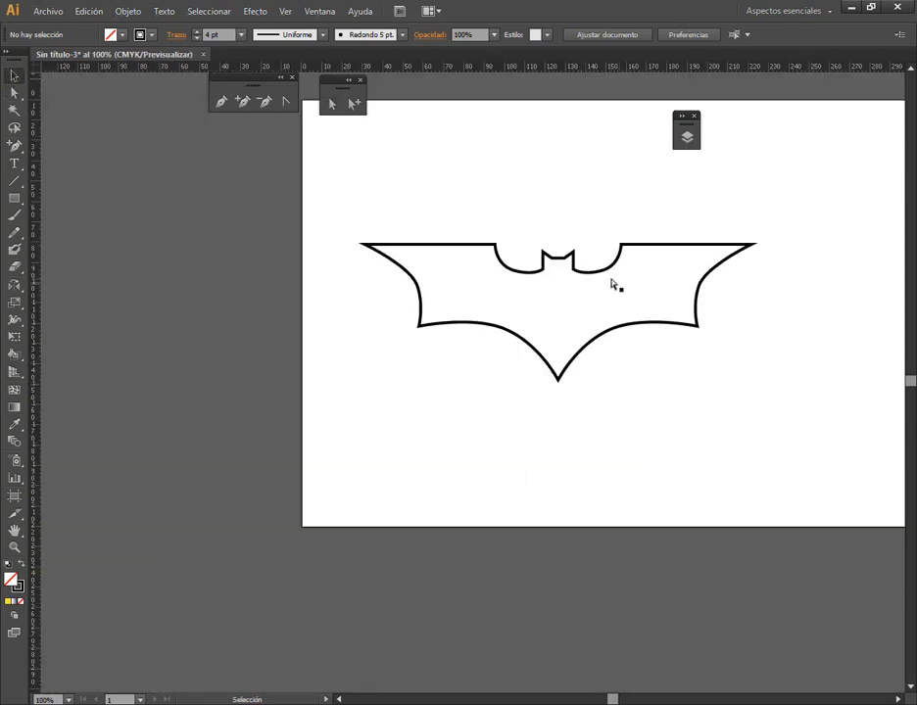
left_click_drag(605, 276, 668, 243)
left_click_drag(736, 385, 656, 443)
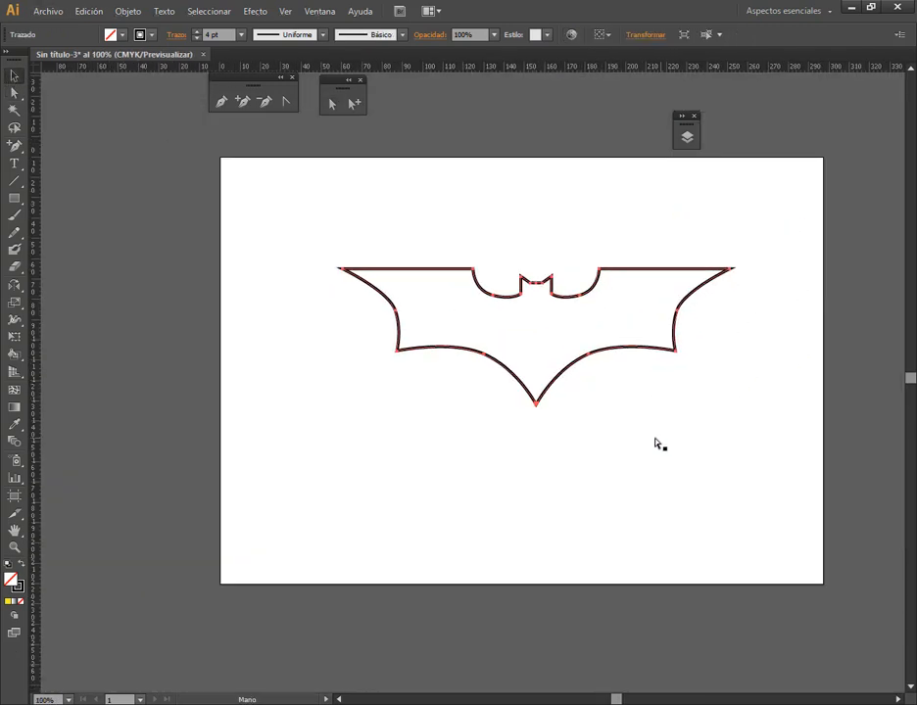
Swap the Batman outline's fill and stroke so it has a black fill and no stroke
double_click(16, 584)
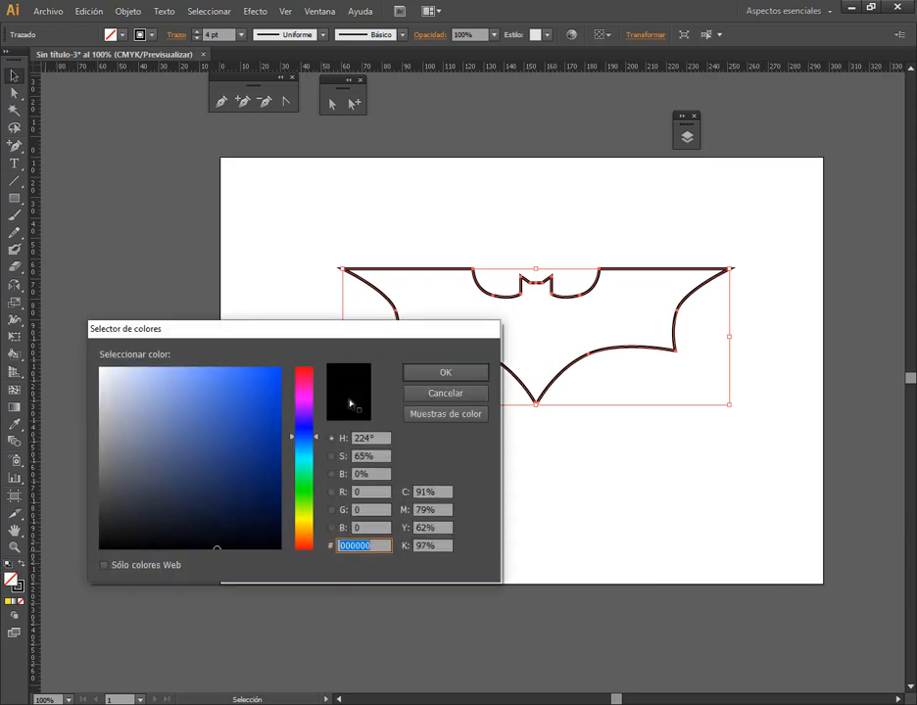
left_click(448, 392)
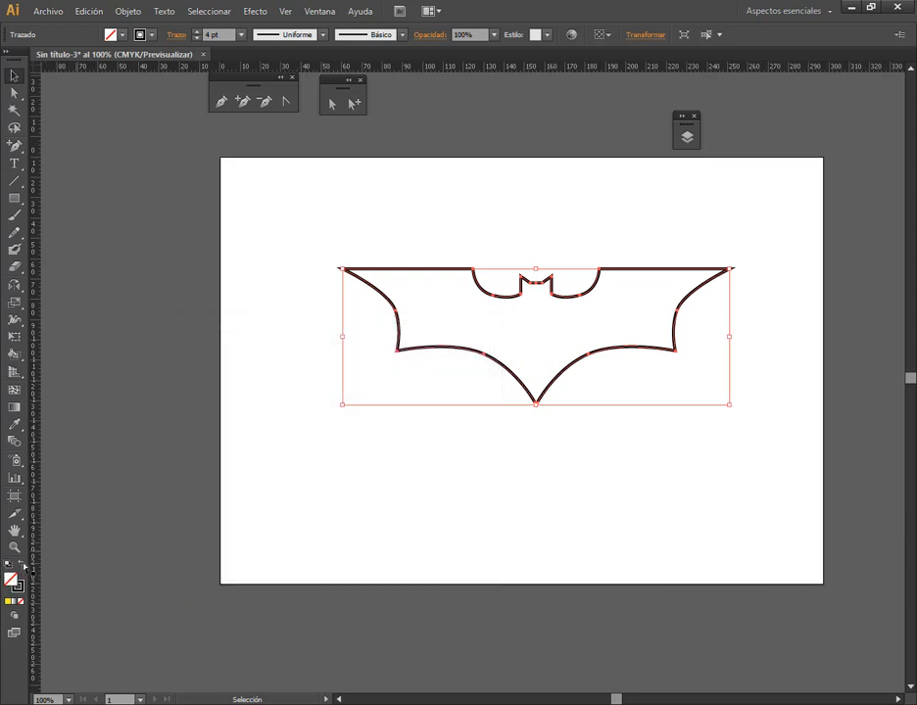
left_click(22, 565)
left_click(706, 364)
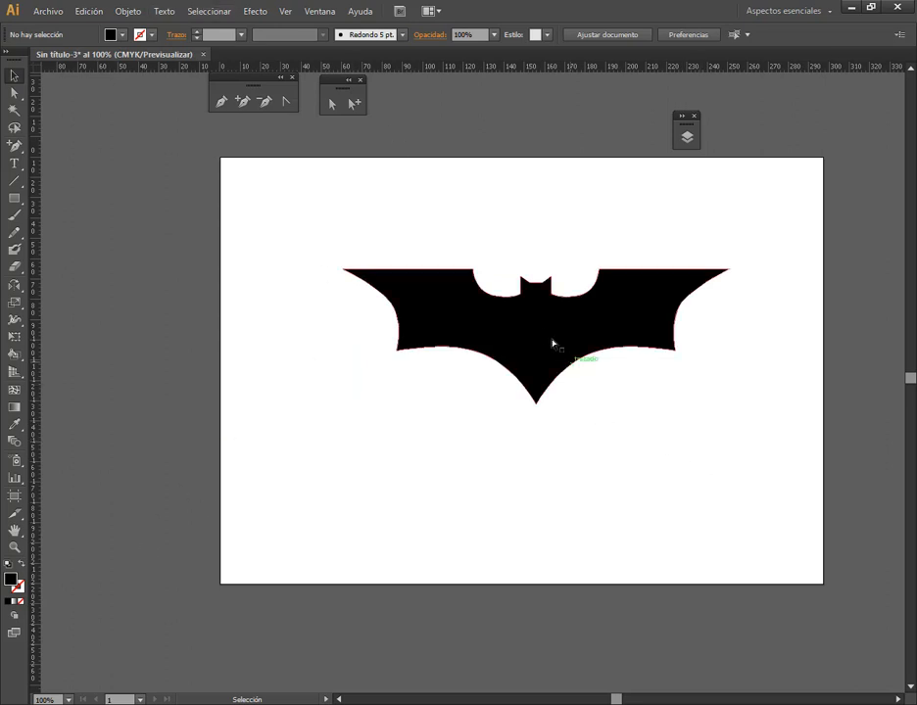
Delete the filled Batman logo from the artboard
left_click_drag(507, 355, 421, 309)
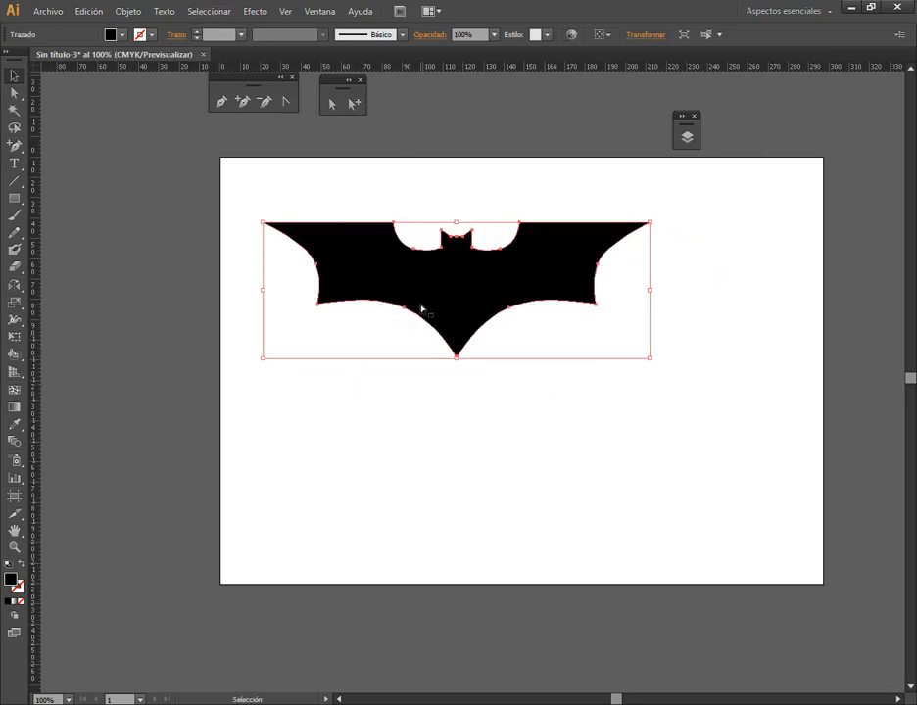
key("Delete")
Switch to File Explorer, preview Superman.jpg in the Ejercicios con pluma folder, and place it on the Illustrator artboard
key("alt+Tab")
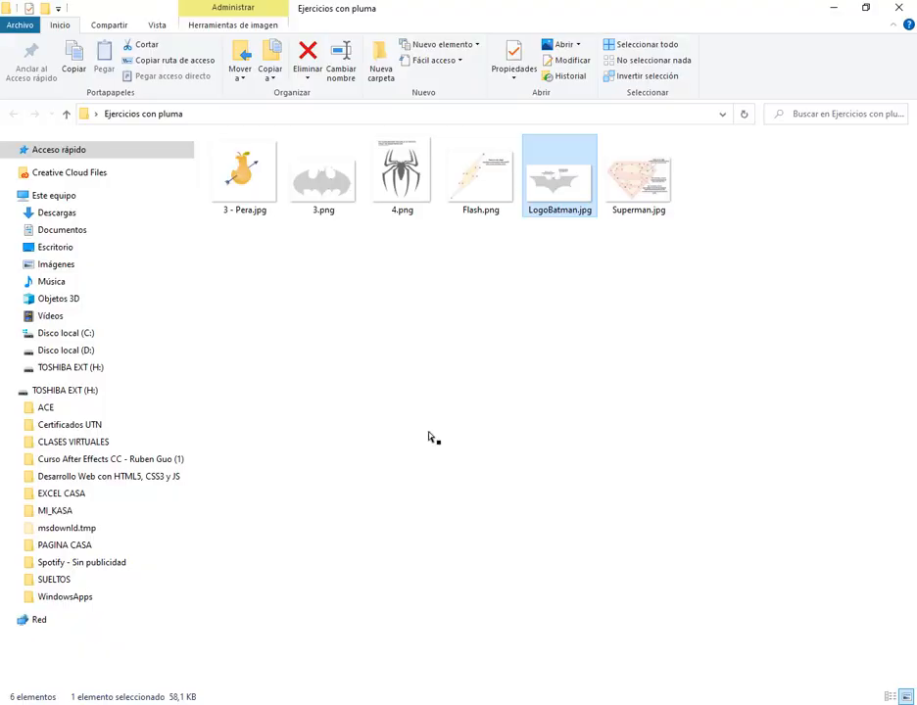
left_click(487, 238)
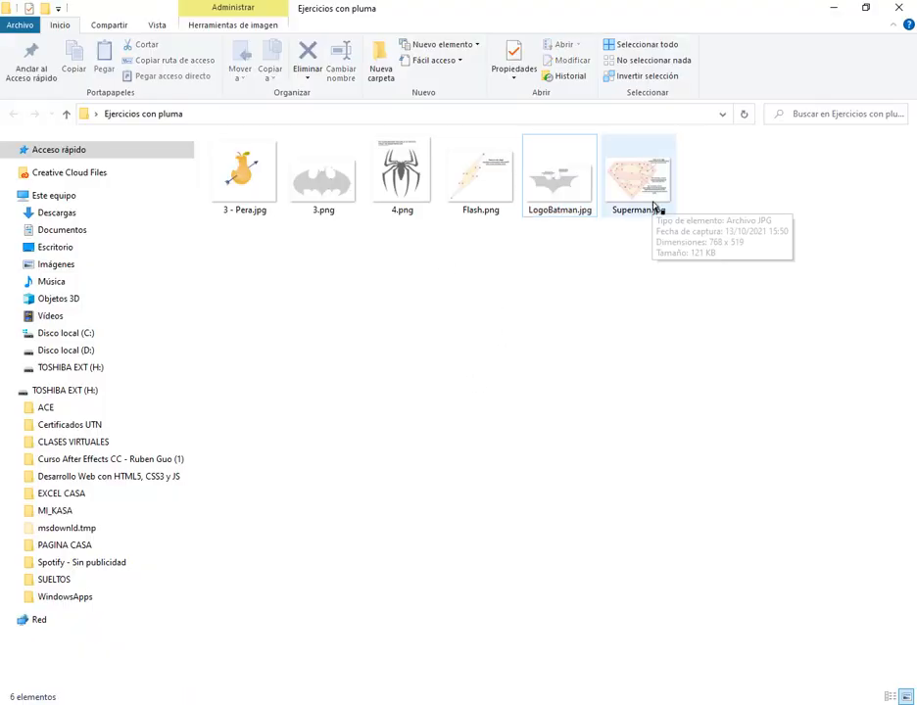
double_click(638, 182)
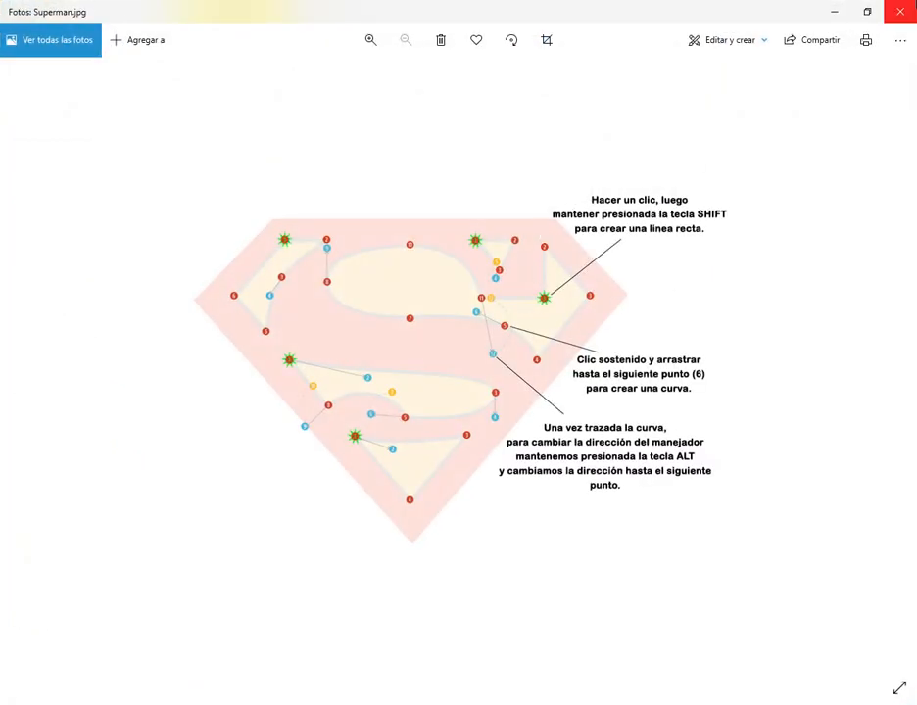
left_click(899, 11)
left_click_drag(628, 191, 526, 374)
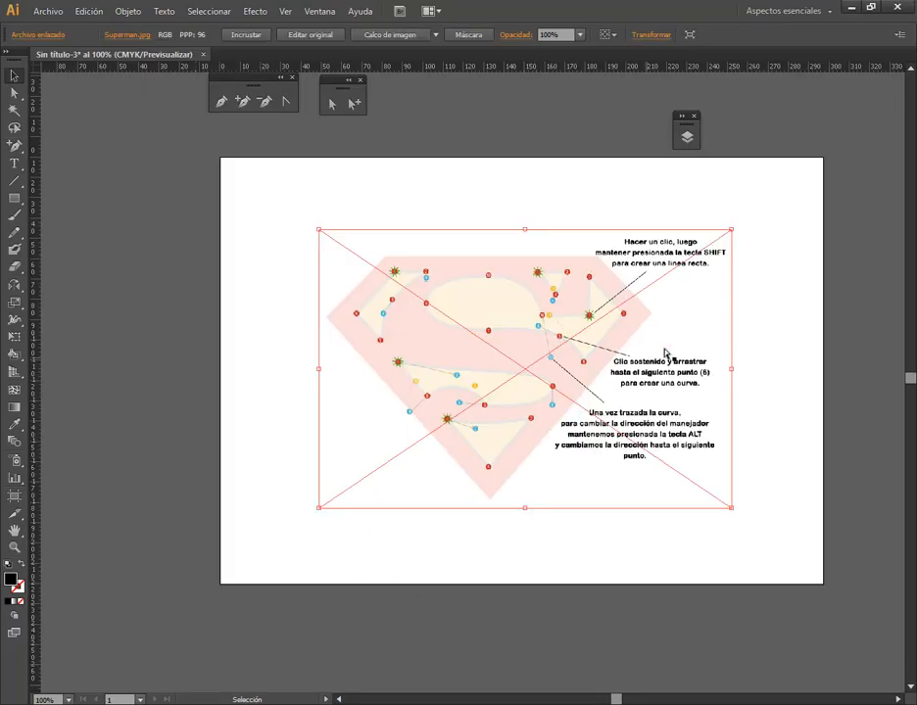
Lock the layer holding the Superman image and create a new layer above it for tracing
left_click(687, 137)
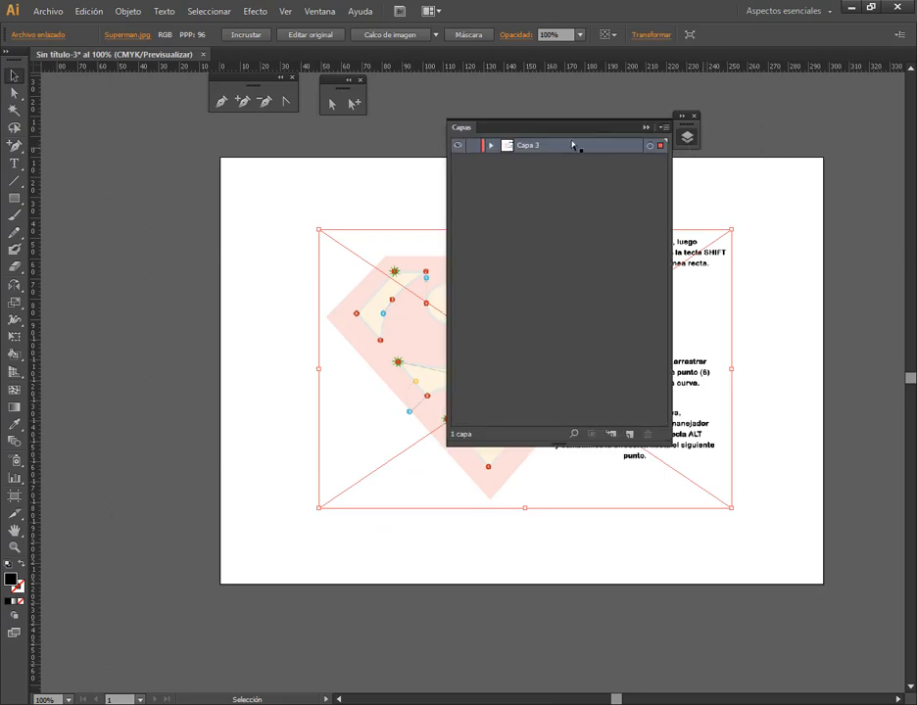
left_click(474, 145)
left_click(630, 434)
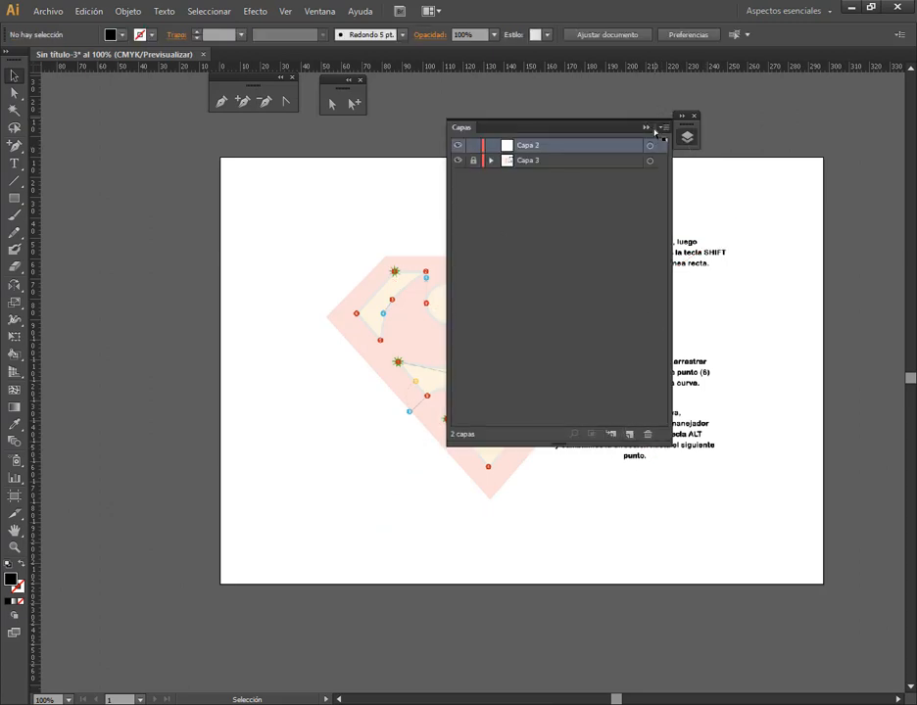
left_click(687, 136)
scroll(735, 277, "up", 2)
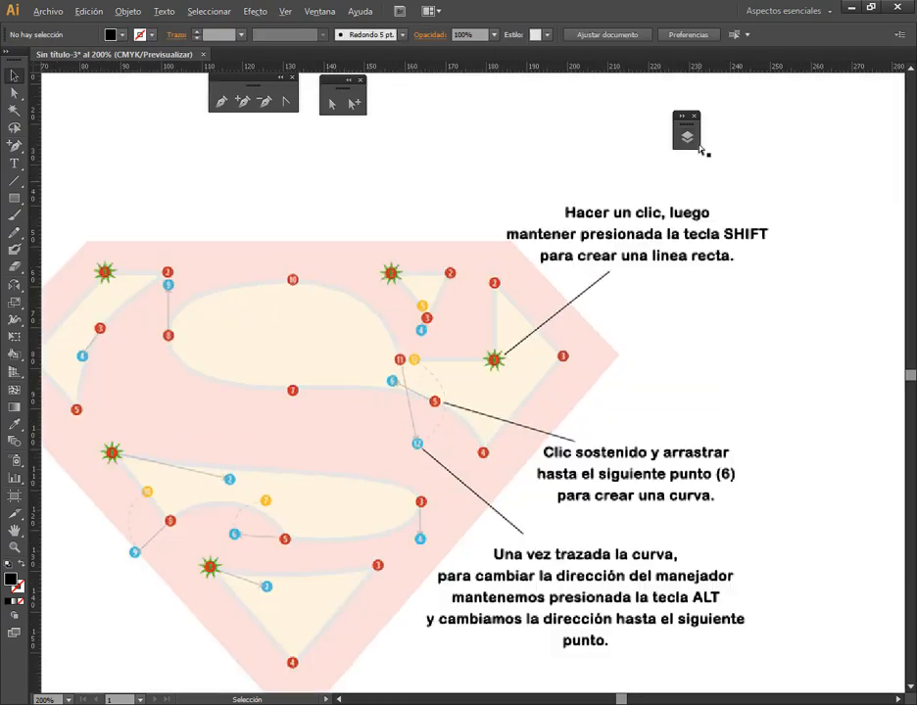
left_click(688, 135)
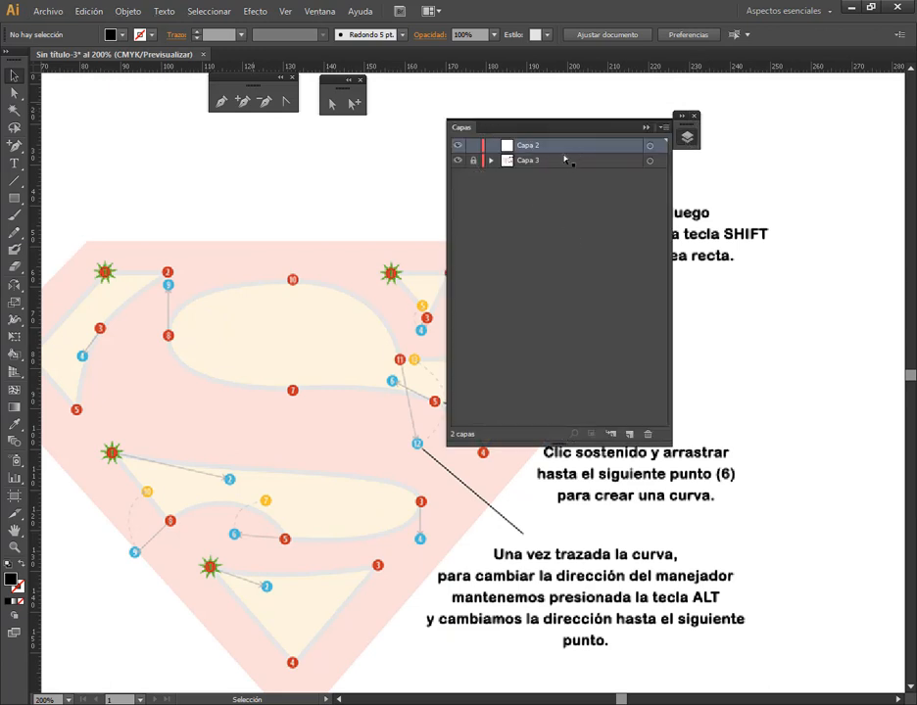
left_click(645, 129)
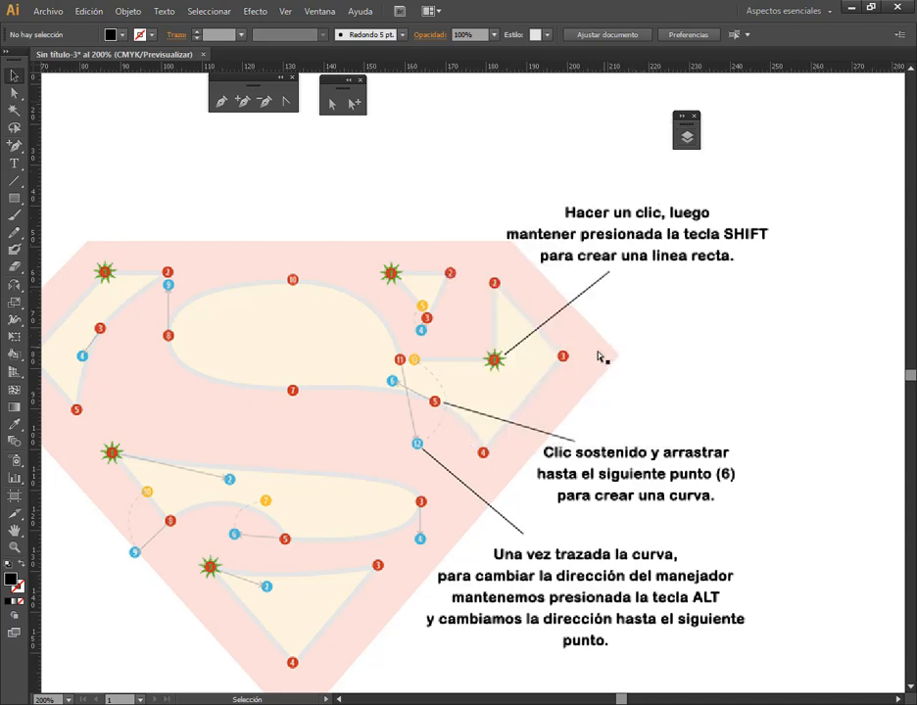
Start the large upper S path with the Pen tool, joining points 1 to 4 with straight segments using no fill and a black stroke
left_click_drag(578, 417, 634, 368)
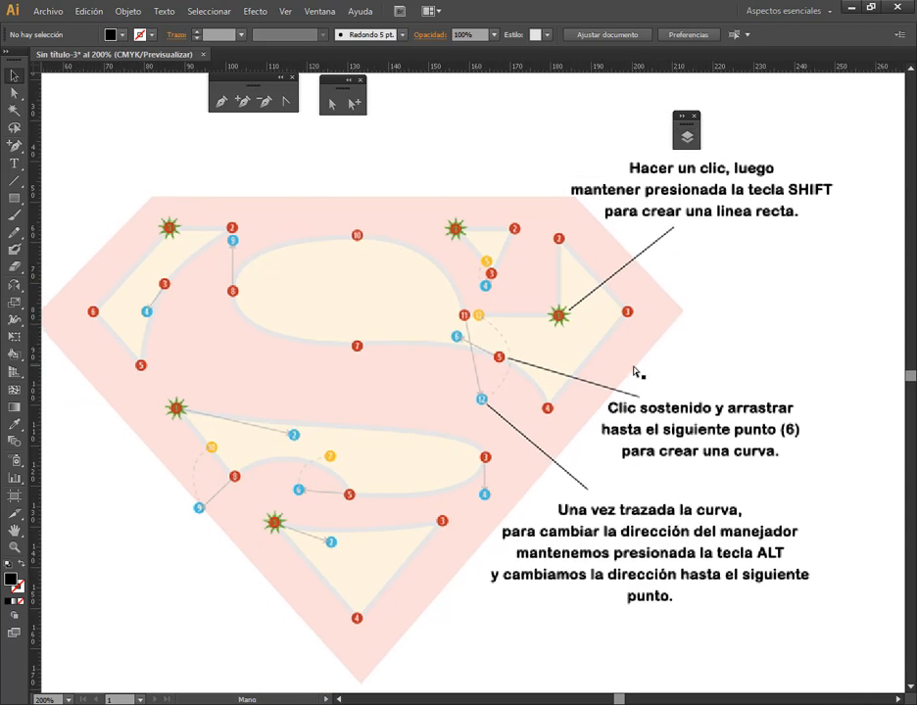
left_click(221, 101)
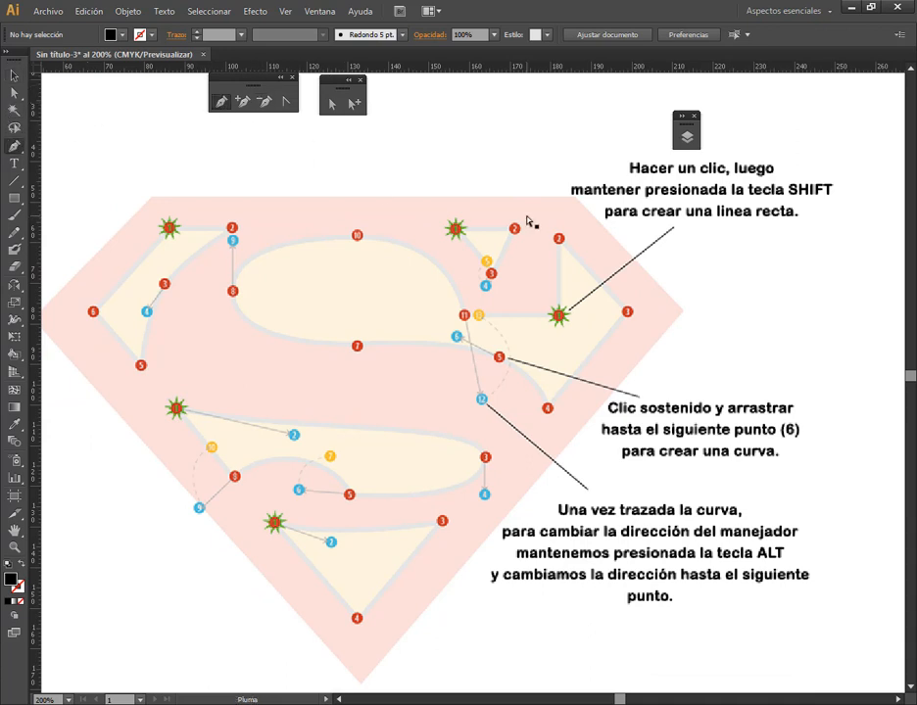
left_click(558, 316)
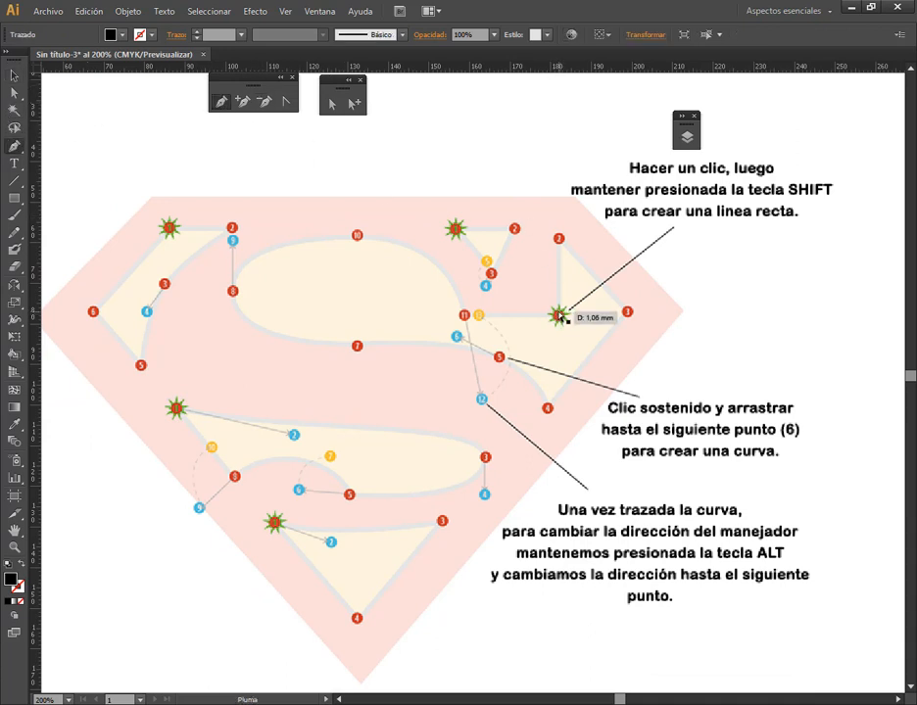
left_click(560, 240, "shift")
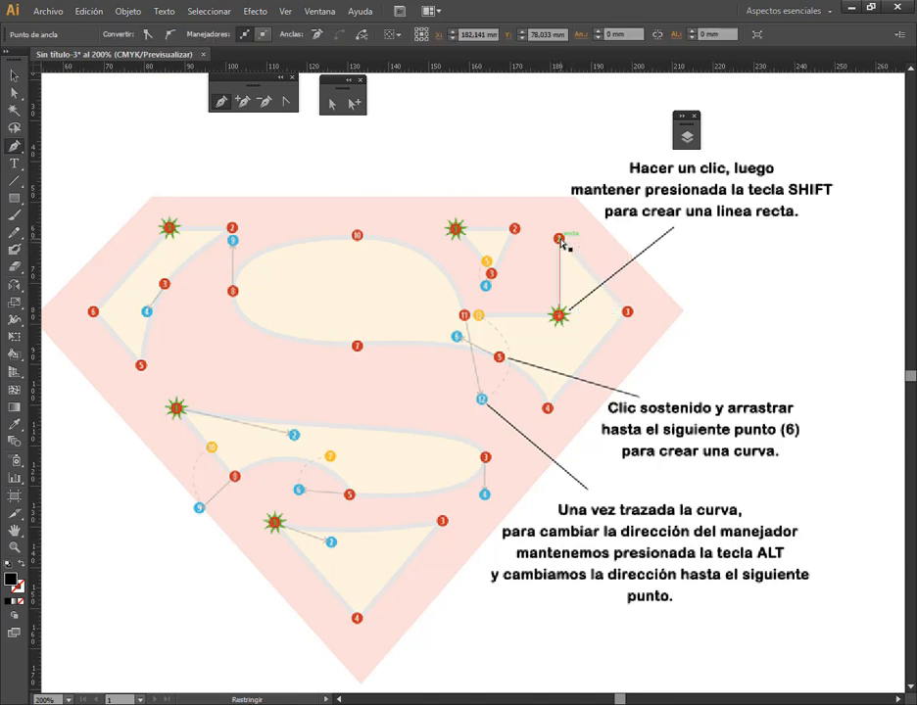
left_click(22, 565)
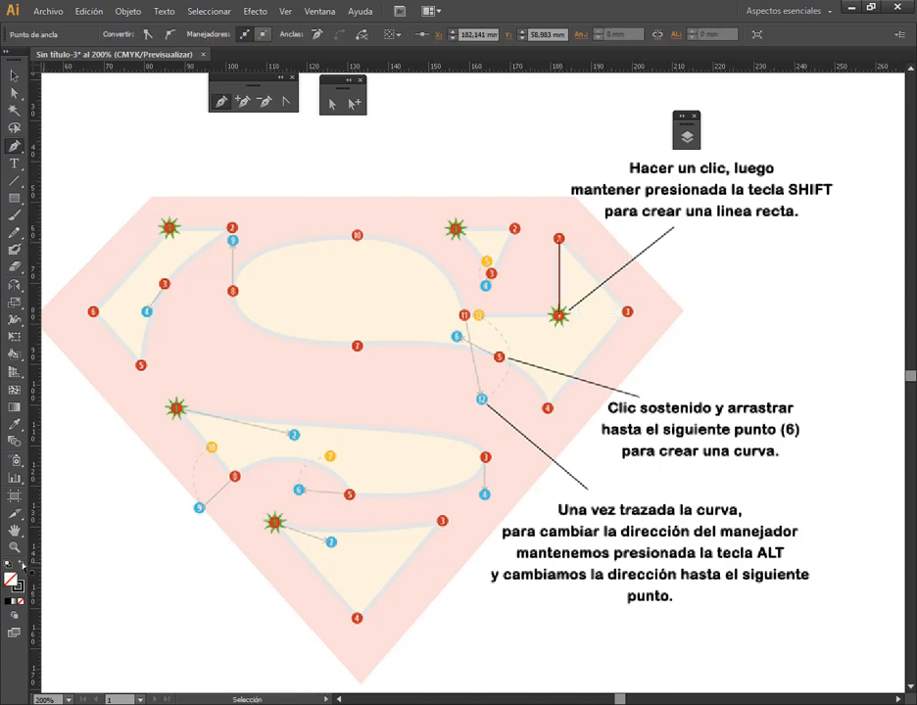
left_click(628, 312)
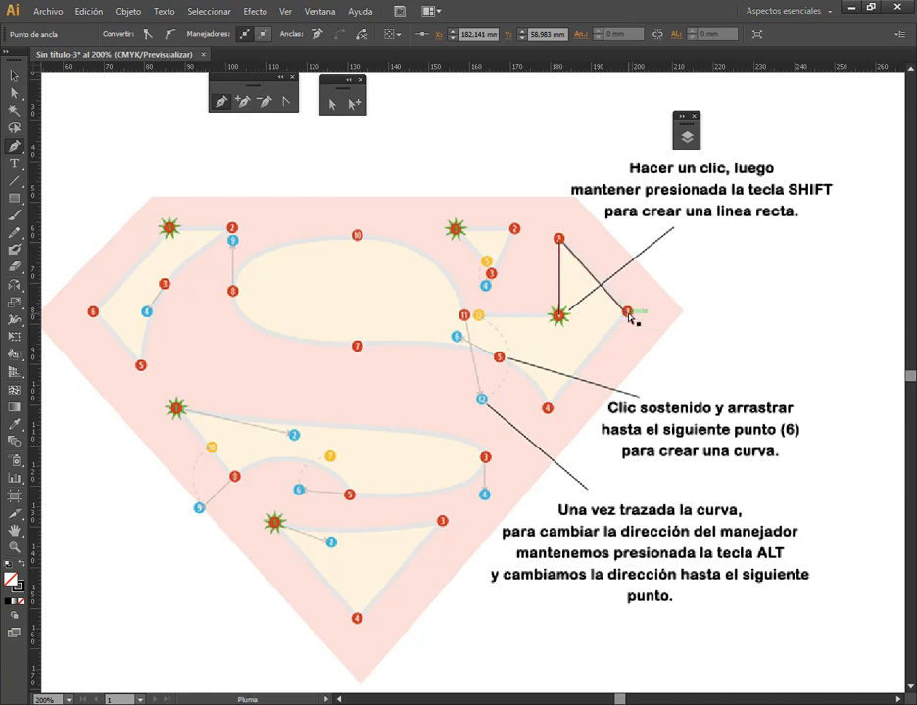
left_click(547, 409)
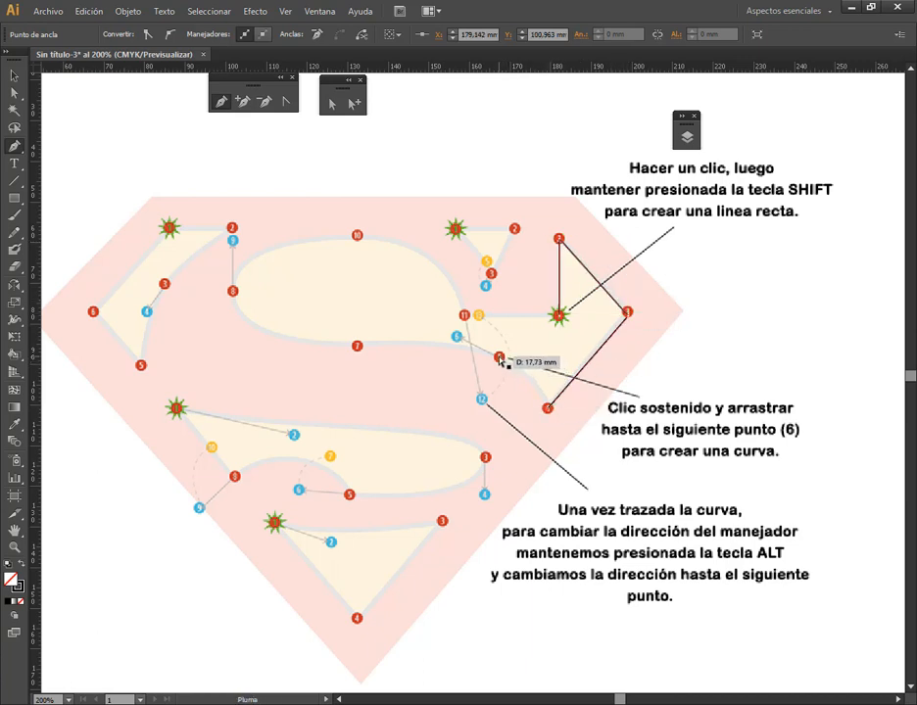
Continue the large S path through points 5 to 11 with curved segments, redirect point 11's handle to the yellow guide, and close it at point 1
left_click_drag(500, 359, 457, 338)
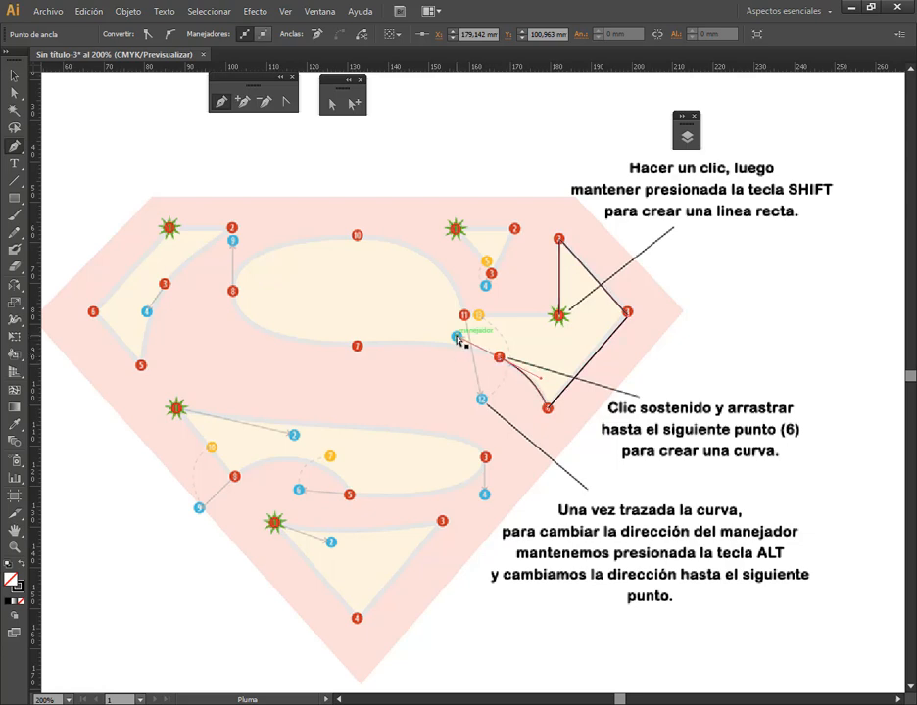
left_click(356, 347)
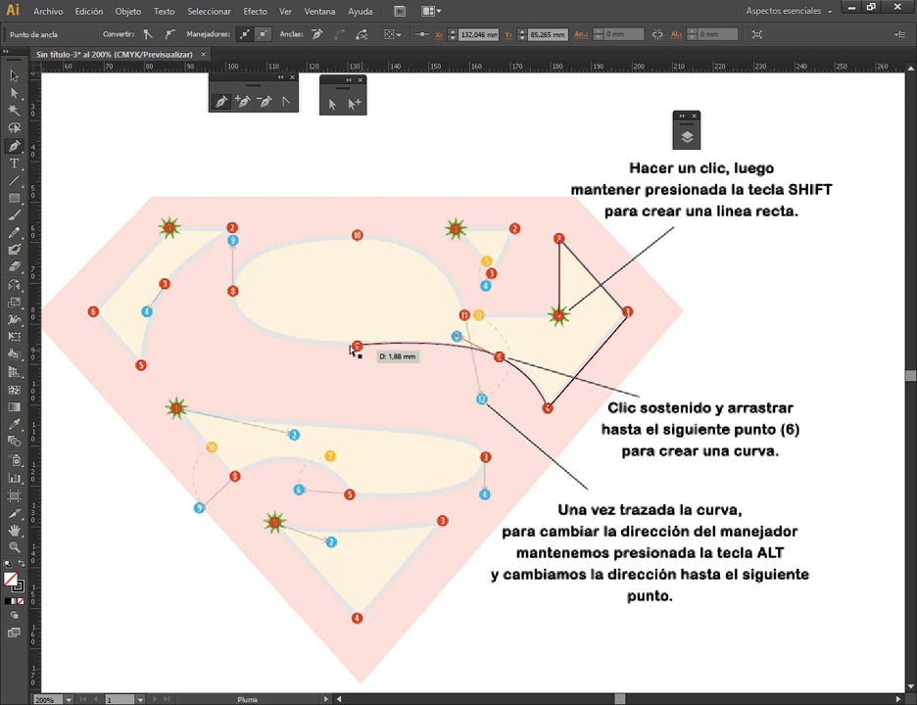
left_click_drag(232, 291, 233, 240)
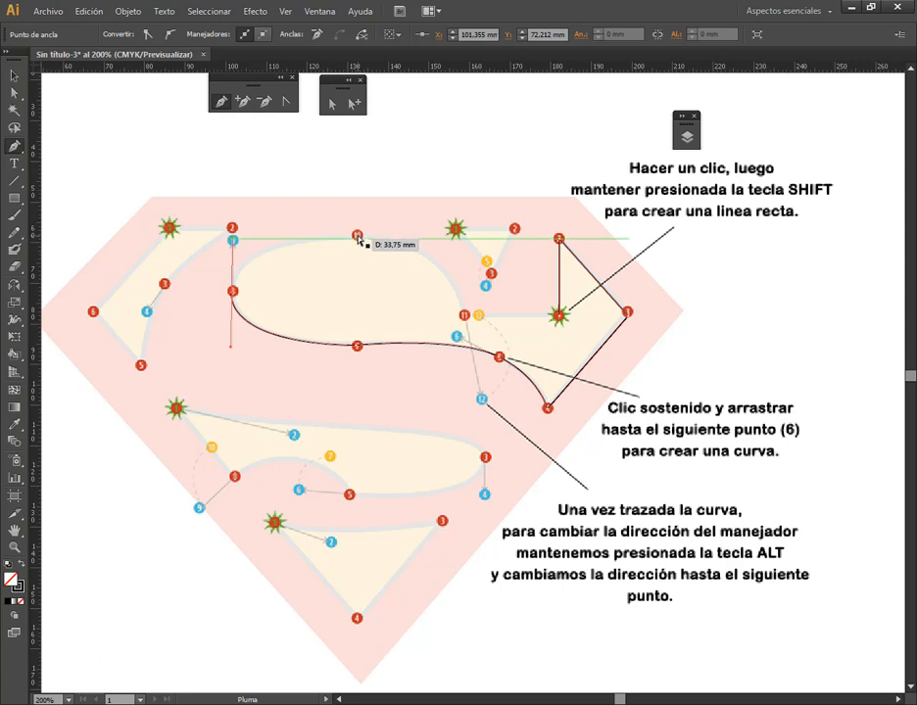
left_click(357, 235)
left_click_drag(466, 315, 483, 401)
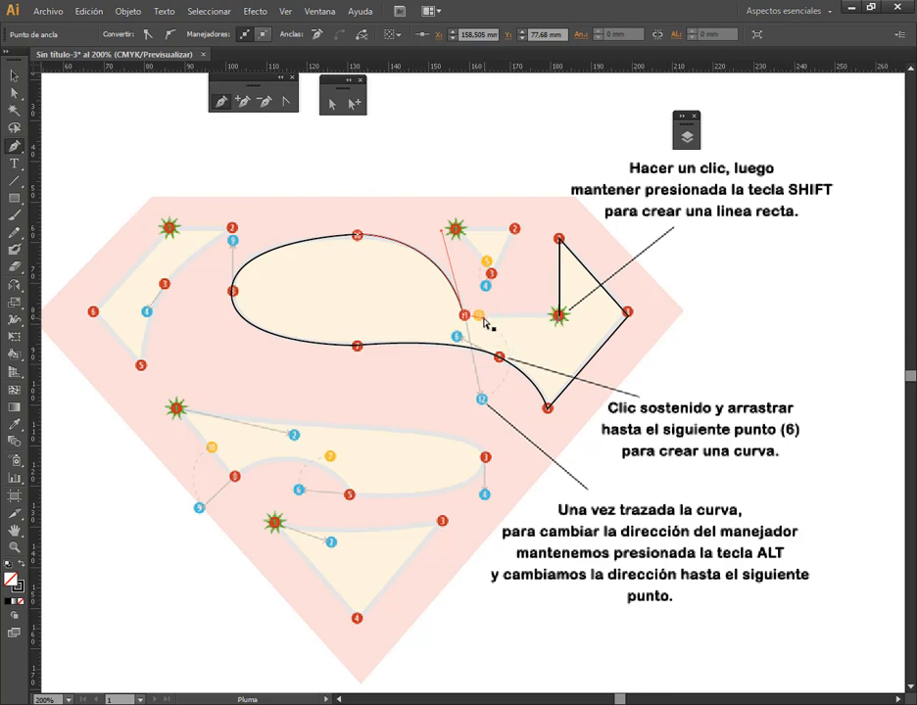
left_click_drag(482, 316, 481, 317)
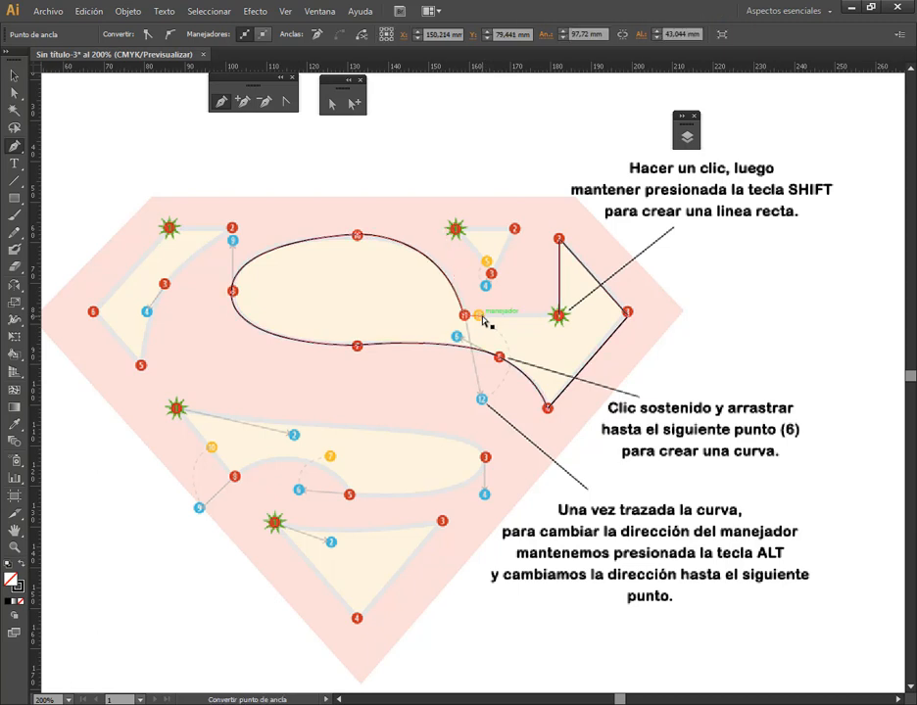
left_click(559, 315)
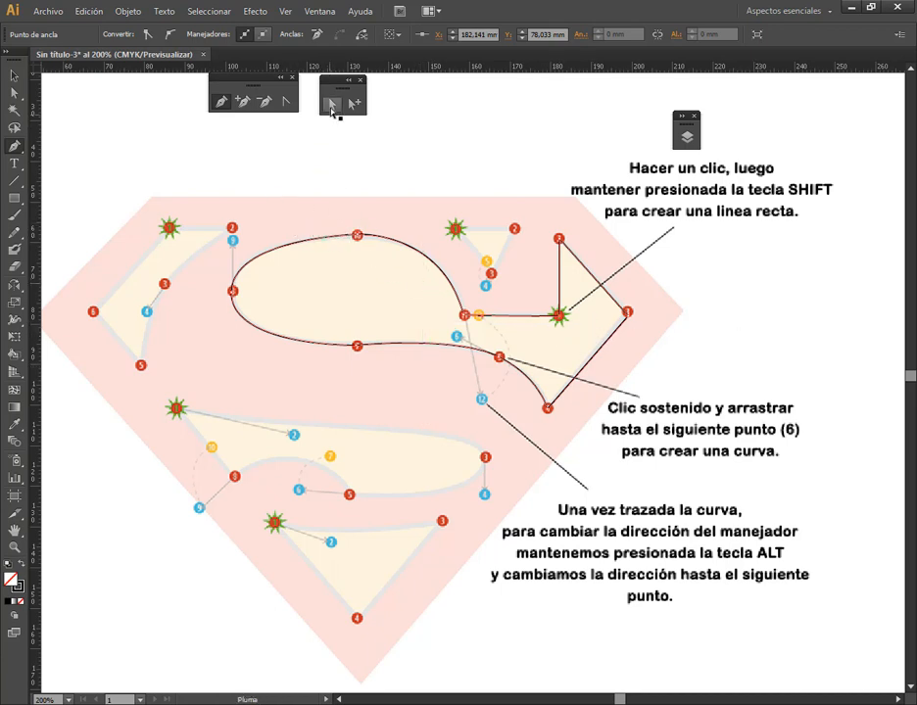
Refine the large S outline with Direct Selection by nudging anchors 10 and 8 and adjusting the curve handles between points 10 and 11
left_click(332, 105)
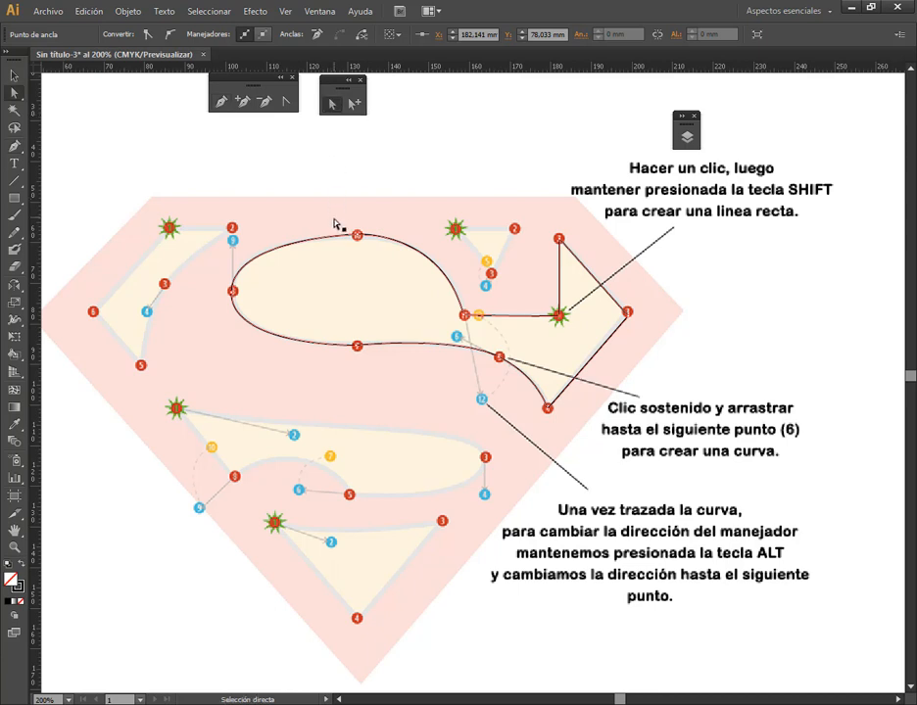
mouse_move(358, 238)
left_mouse_down()
mouse_move(369, 254)
mouse_move(360, 242)
left_mouse_up()
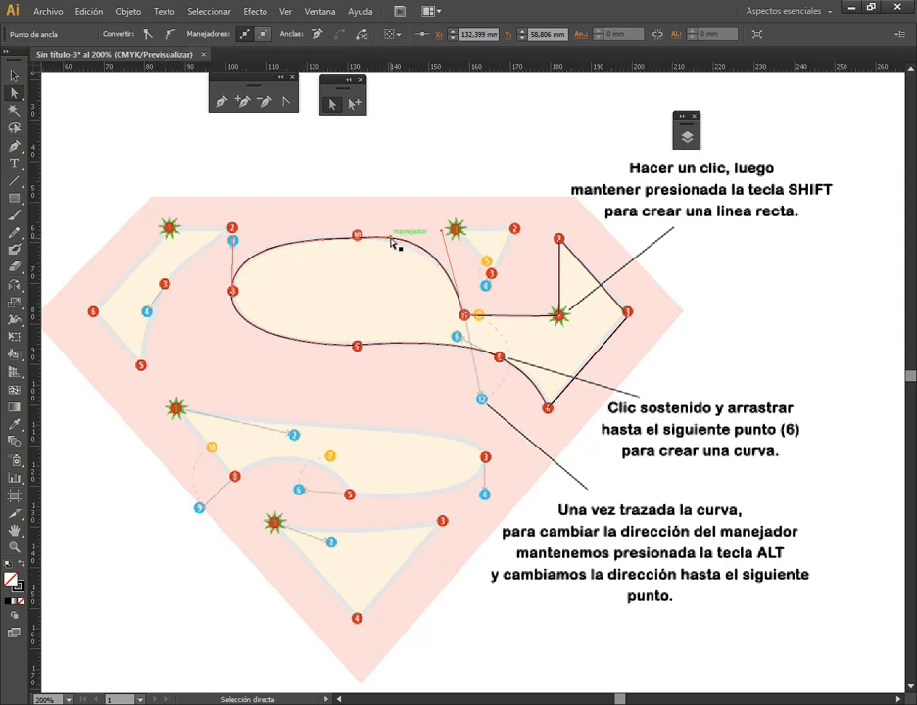
left_click_drag(393, 246, 441, 245)
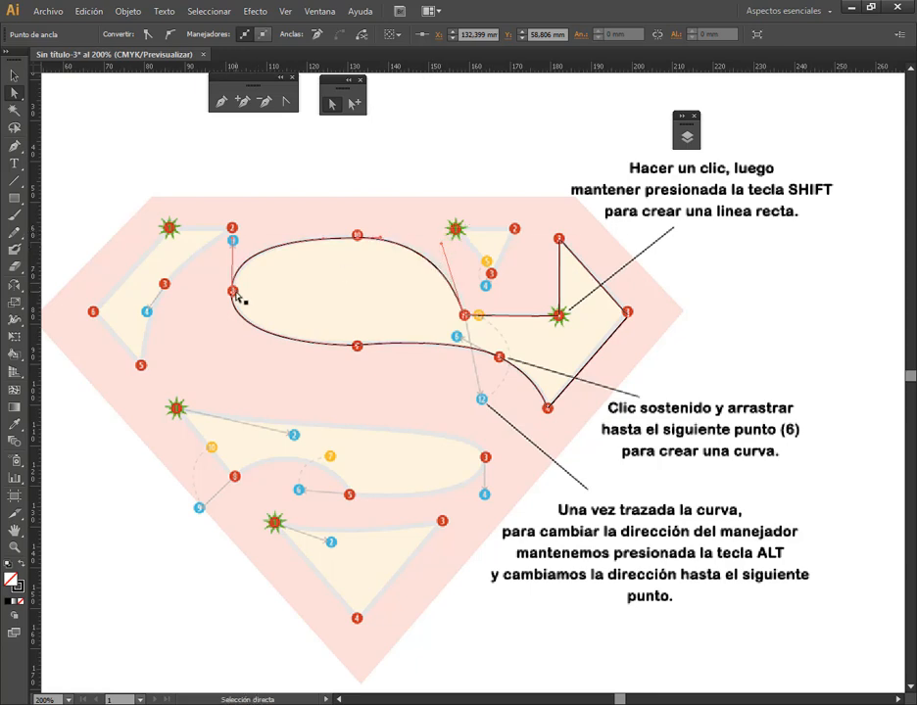
scroll(236, 299, "up", 4)
left_click_drag(240, 294, 246, 286)
scroll(450, 317, "down", 4)
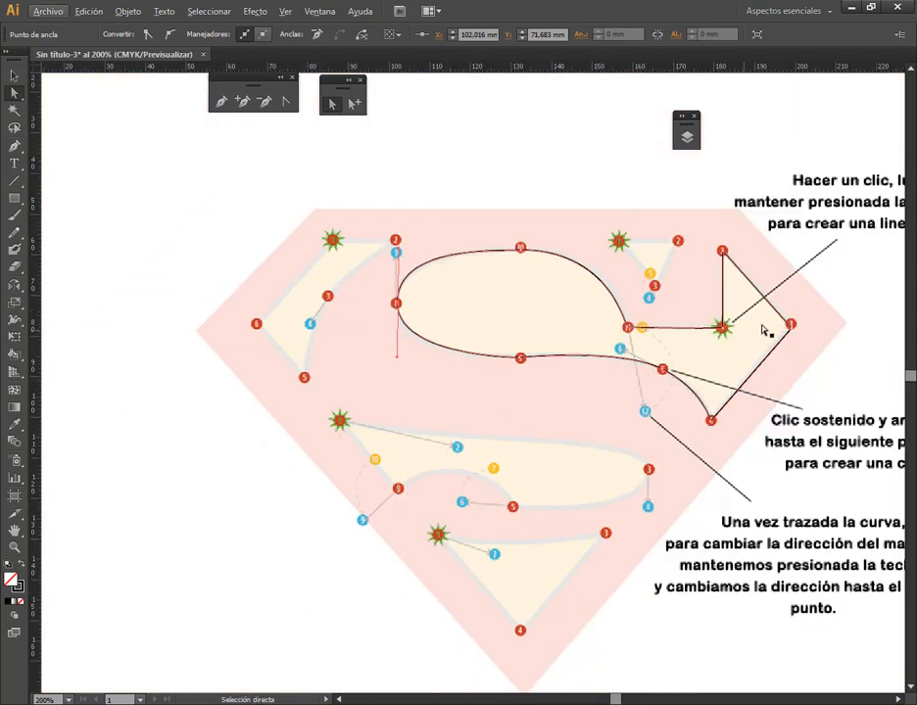
Trace the small upper triangle with the Pen tool through points 1, 2 and 3, and close it at the starting point
scroll(732, 253, "up", 2)
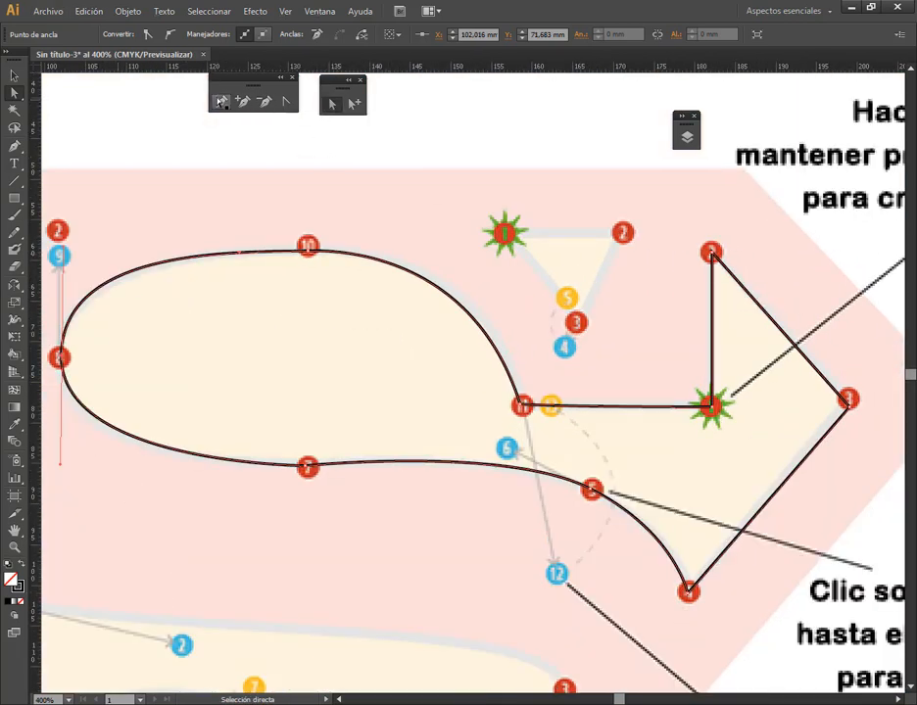
left_click(221, 101)
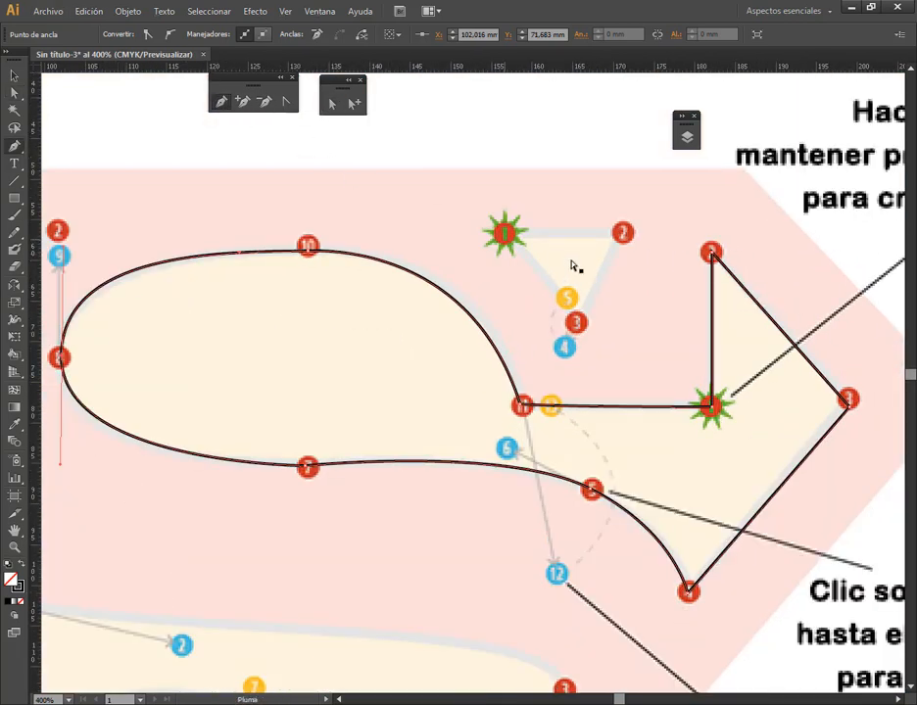
left_click(503, 235)
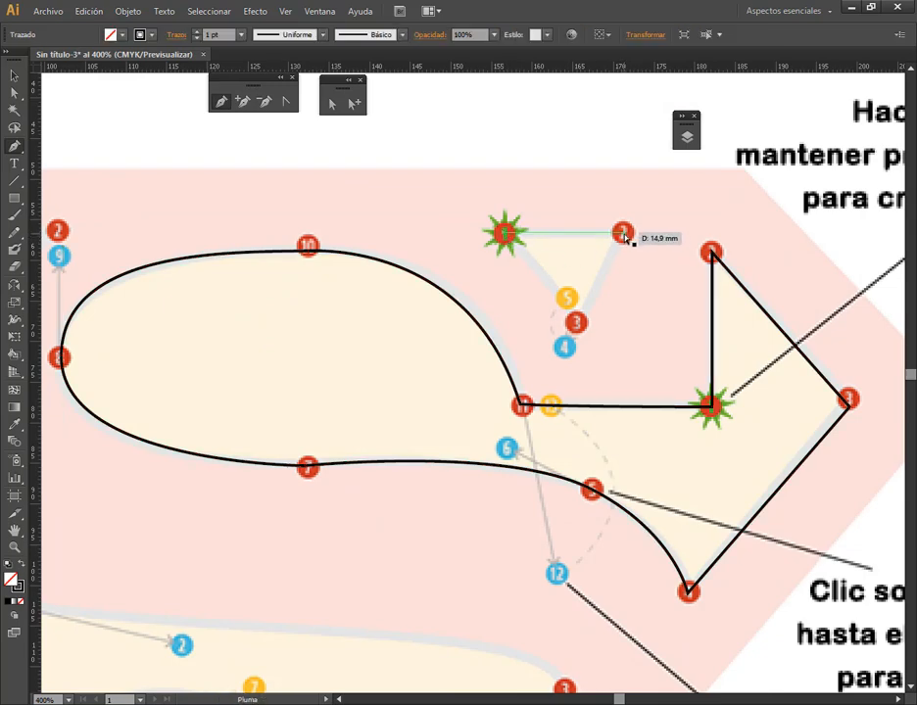
left_click(623, 236)
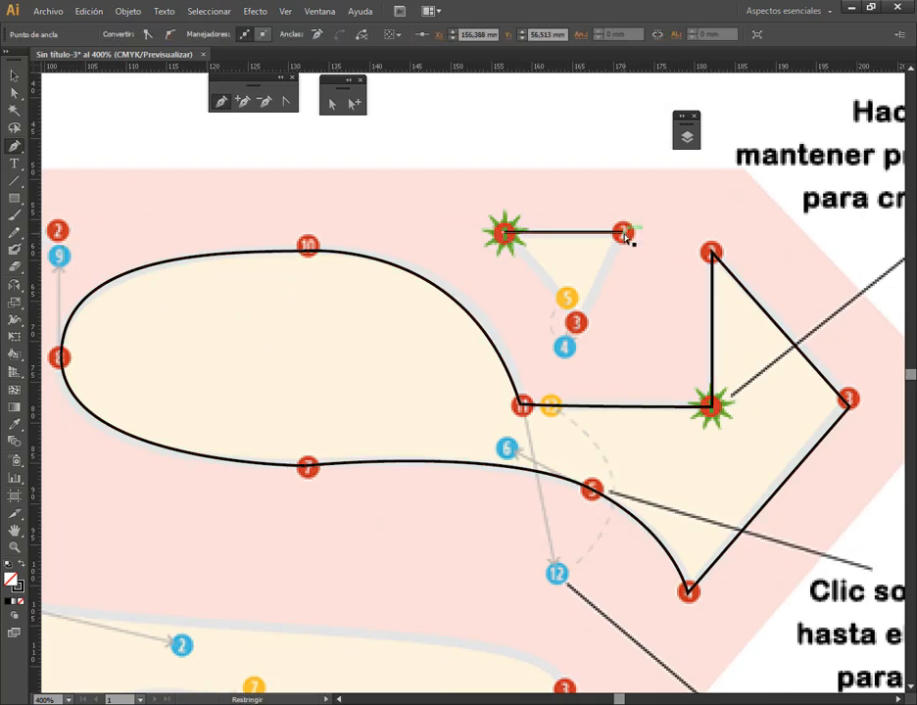
left_click(579, 326)
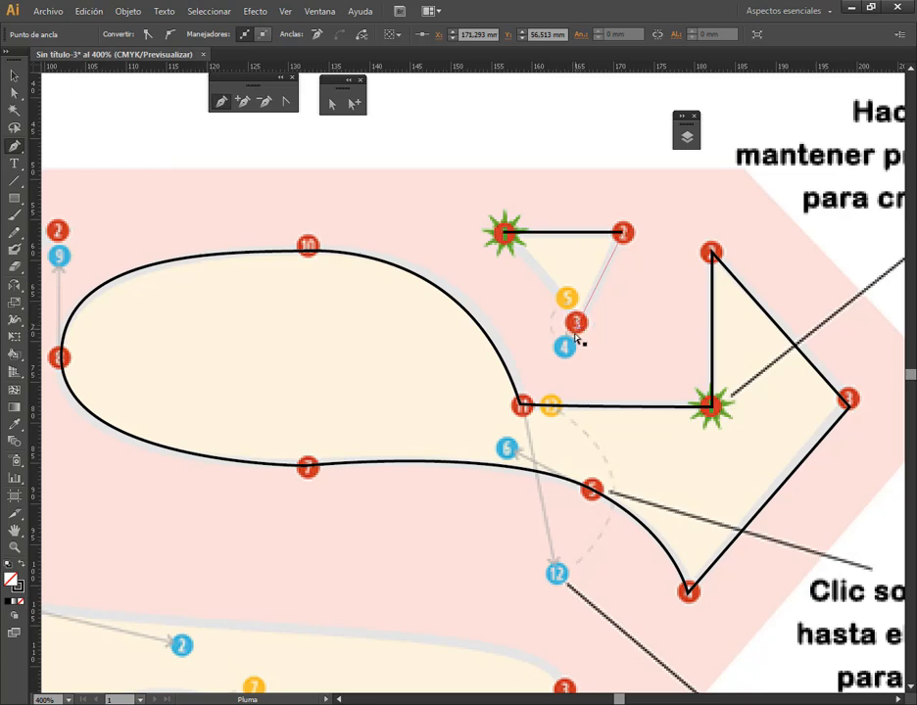
left_click_drag(564, 351, 569, 299)
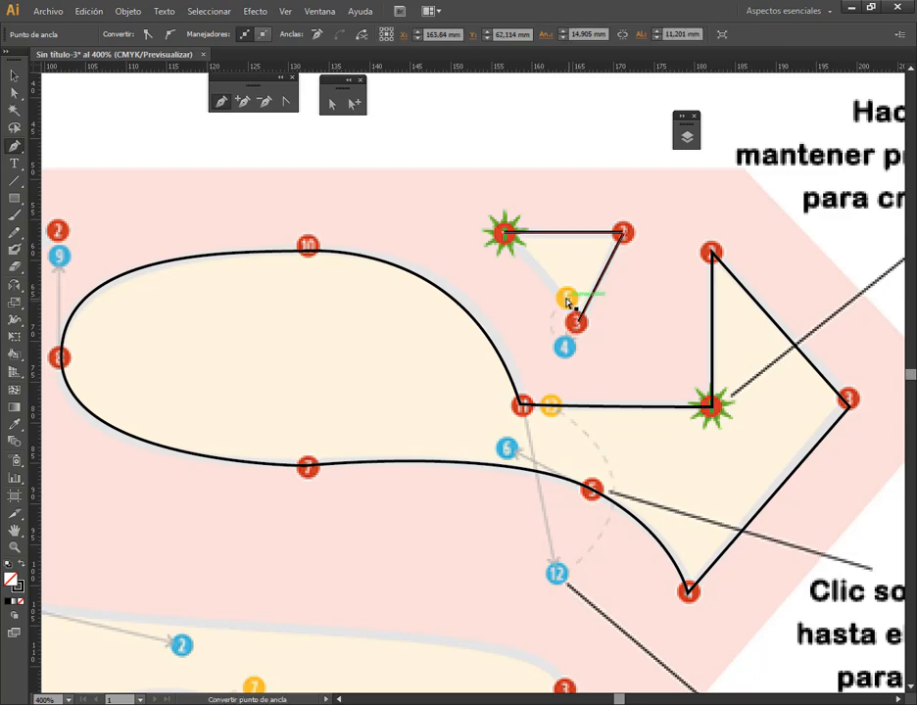
left_click(504, 238)
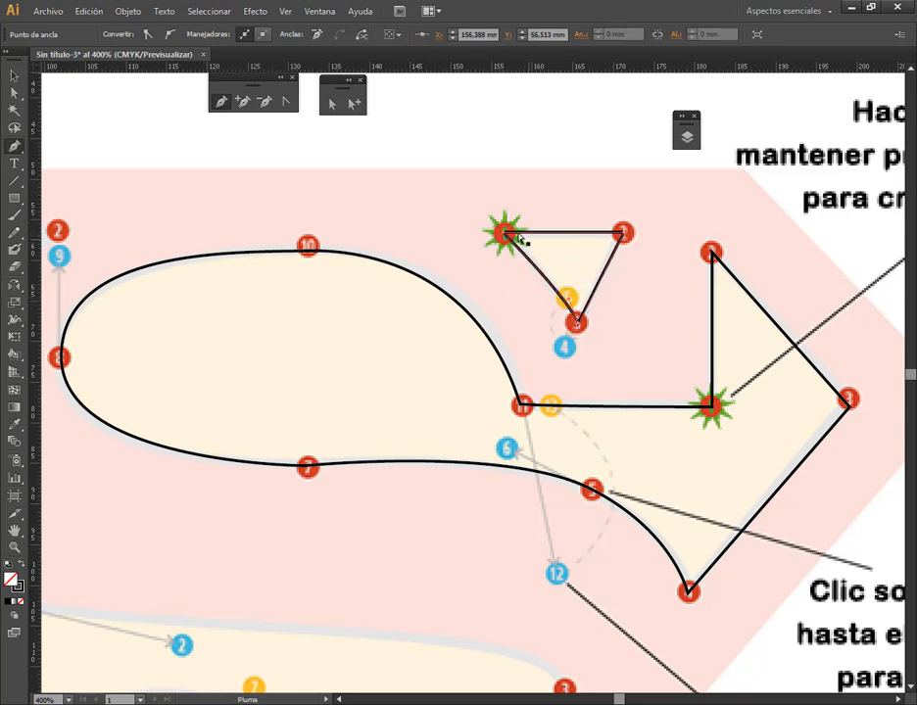
Trace the lowest triangle with a curved top edge from point 1, its handle pulled to point 2, then straight edges through points 3 and 4
scroll(608, 423, "down", 3)
key("ctrl+plus")
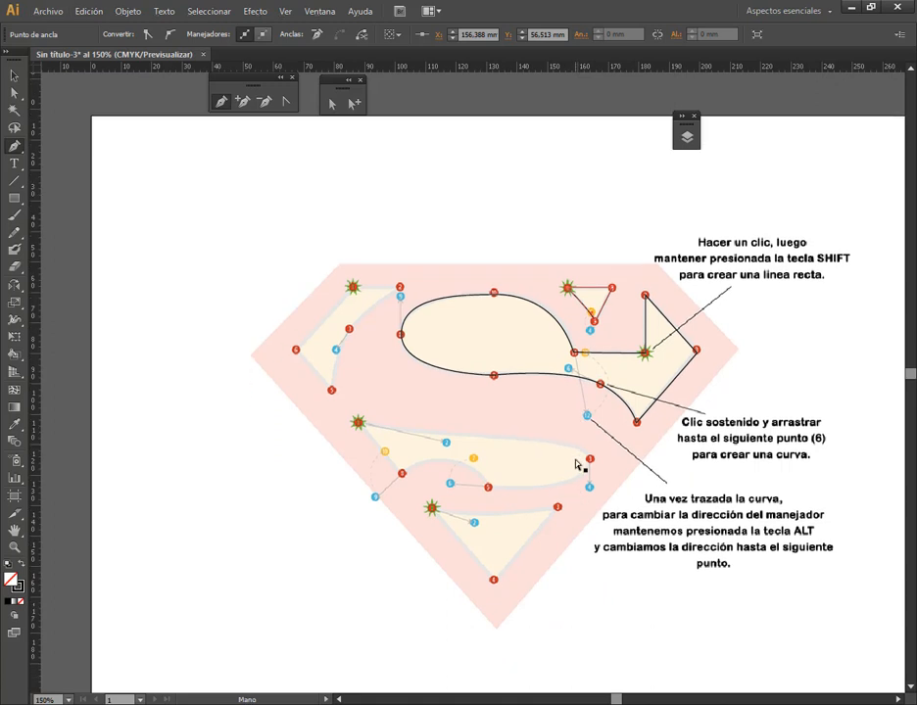
key("alt")
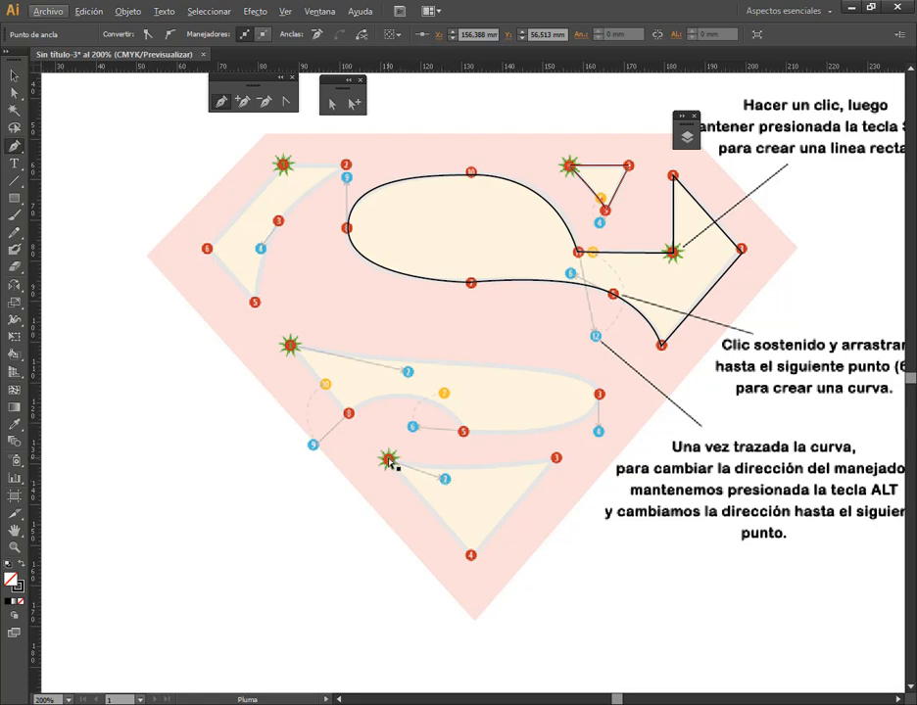
left_click_drag(389, 460, 448, 482)
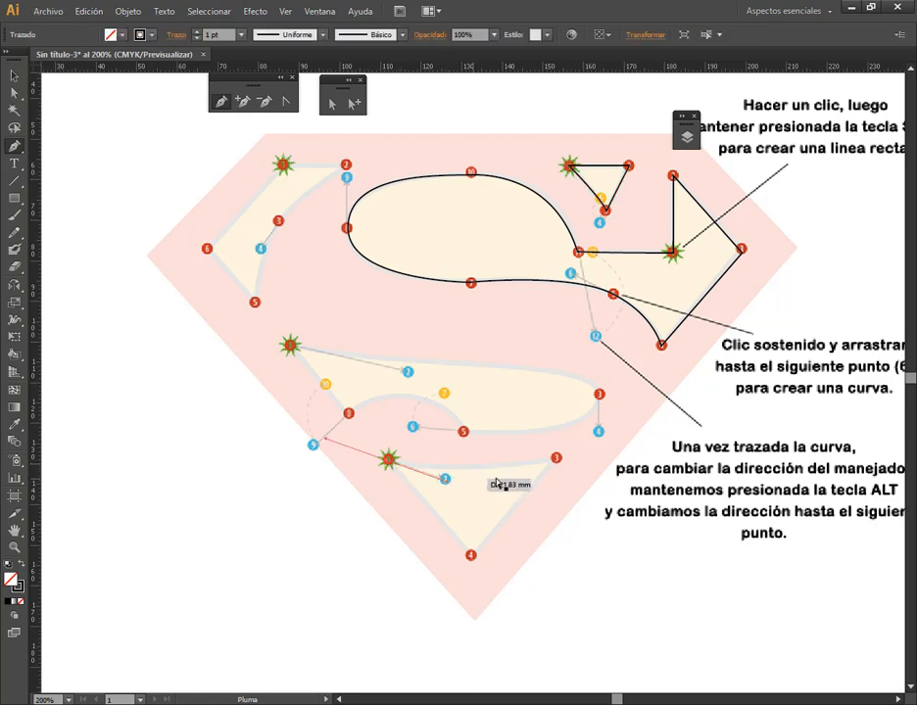
left_click(558, 461)
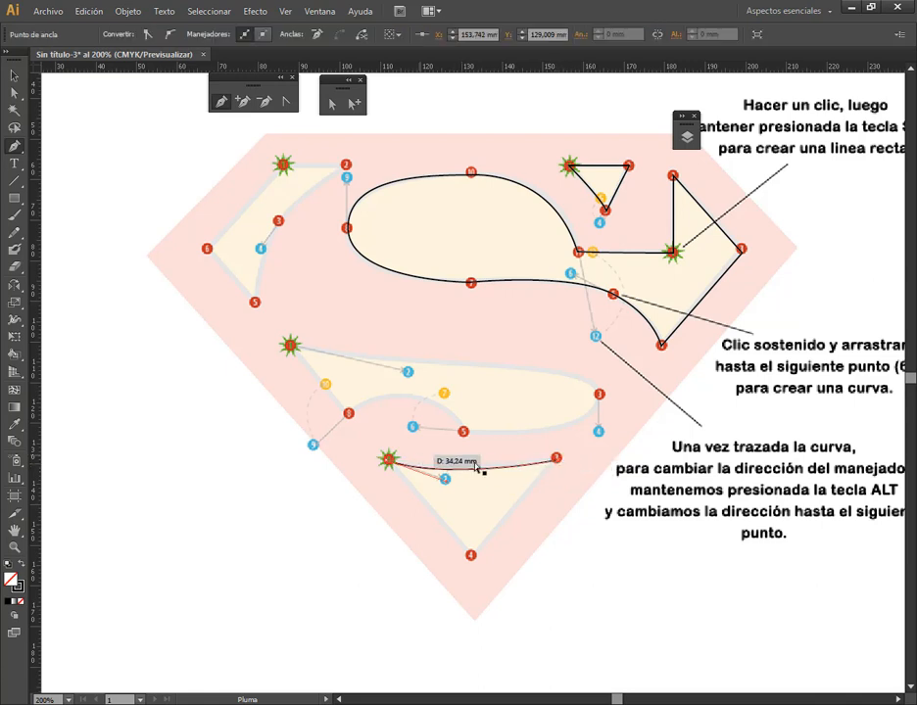
left_click(471, 557)
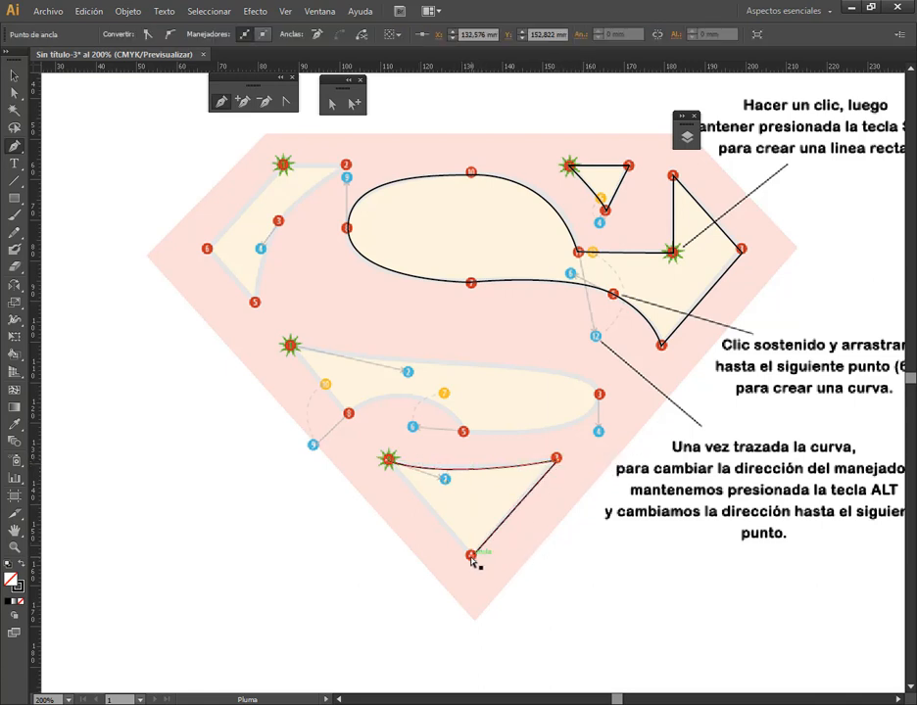
left_click(389, 461)
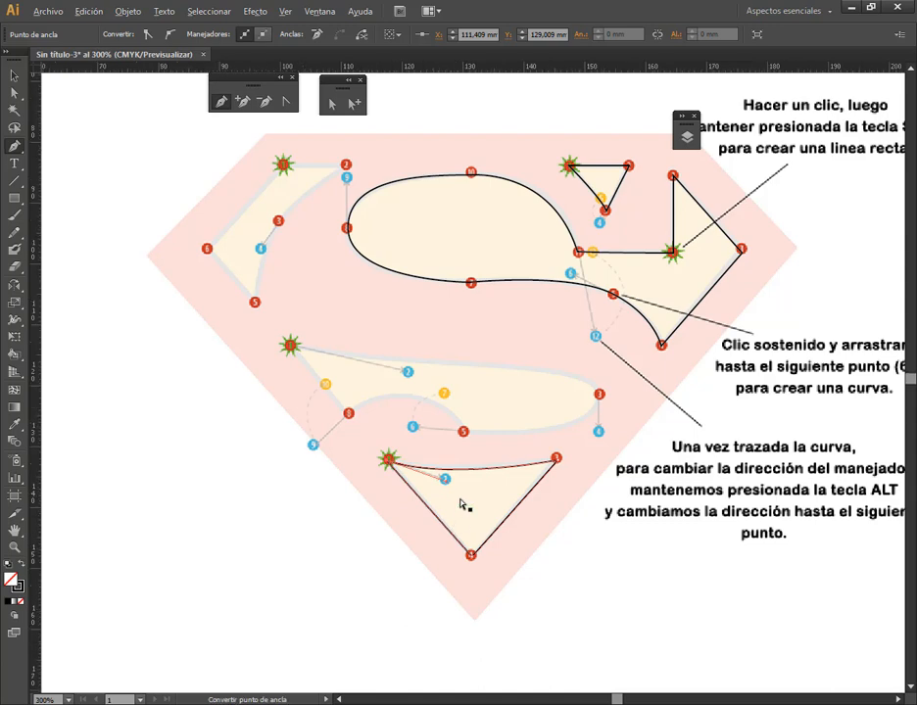
Nudge the lowest triangle's starting anchor onto the centre of the template's point 1 with Direct Selection
scroll(464, 504, "up", 3)
left_click(332, 103)
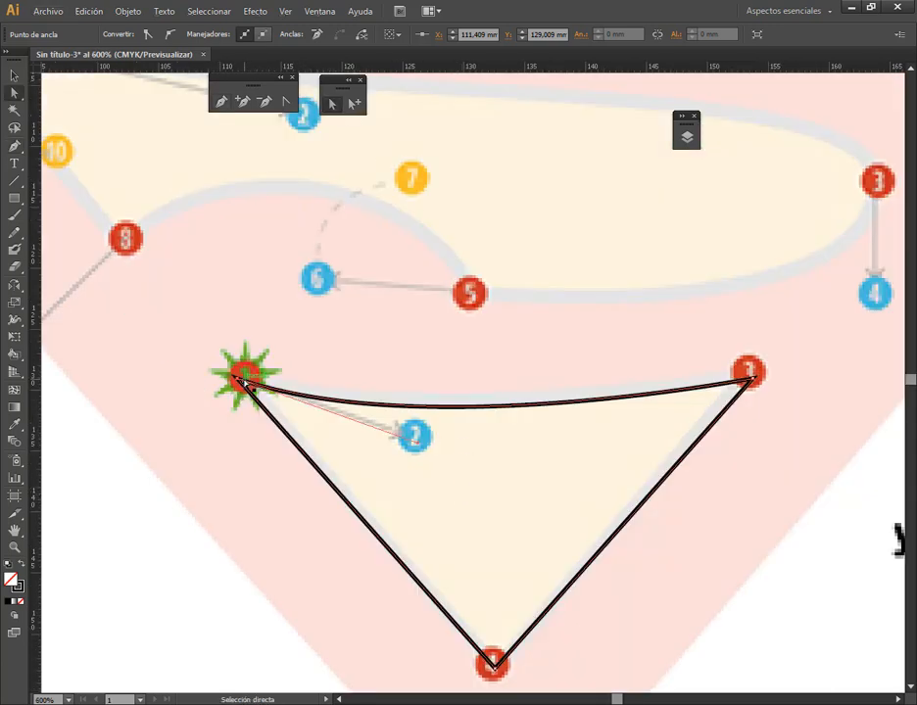
left_click_drag(241, 378, 248, 375)
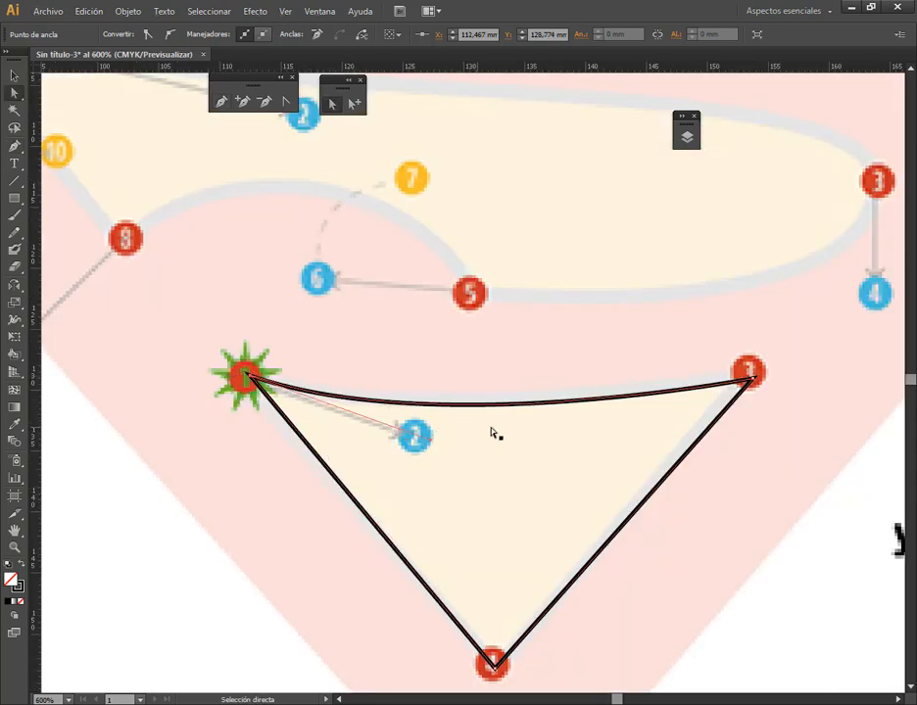
scroll(353, 410, "down", 1)
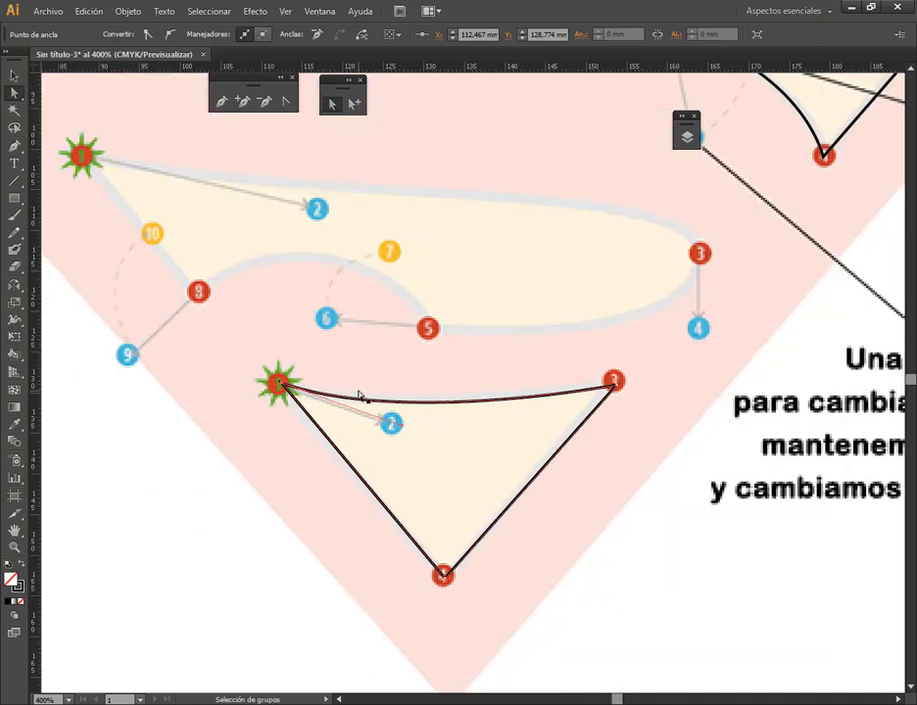
Trace the long lower S shape through anchors 1, 3, 5 and 8, with curve handles redirected to points 7 and 10, and close it
scroll(360, 392, "down", 1)
left_click(221, 101)
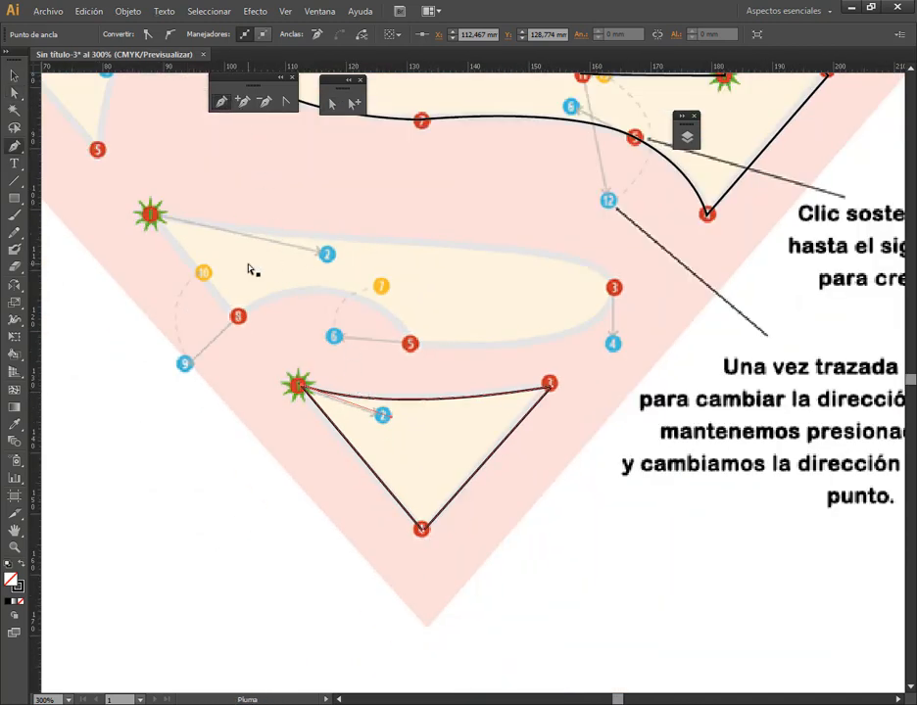
left_click_drag(152, 228, 328, 257)
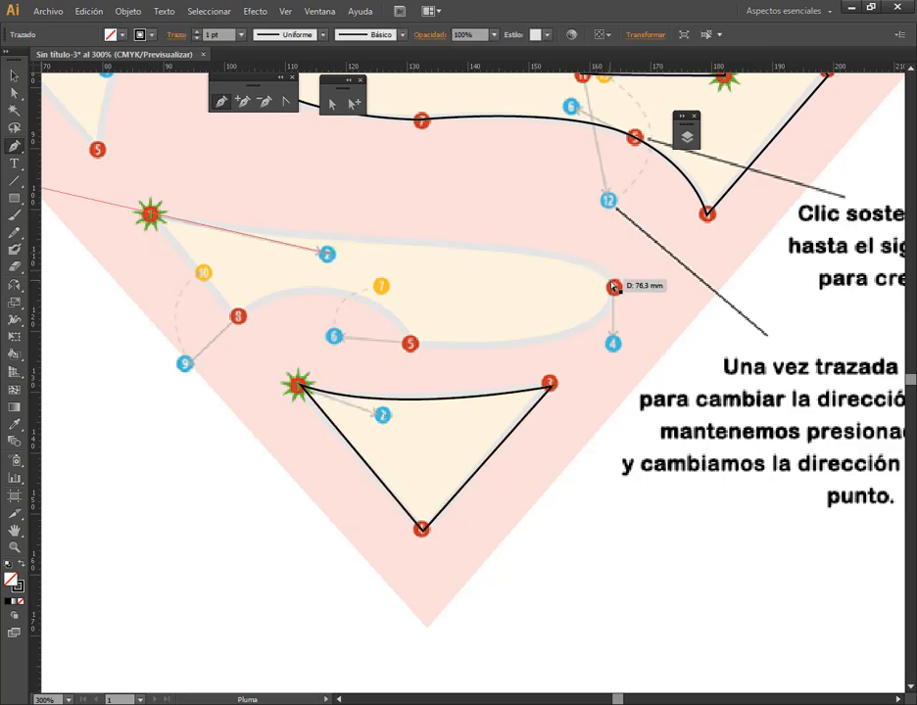
left_click_drag(615, 289, 614, 349)
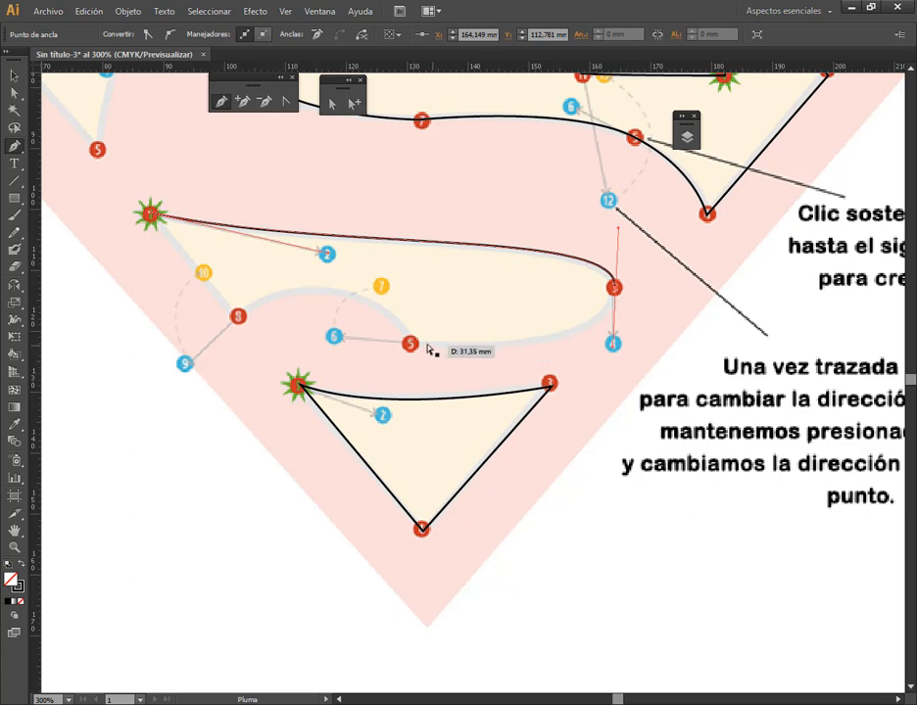
left_click_drag(410, 344, 338, 341)
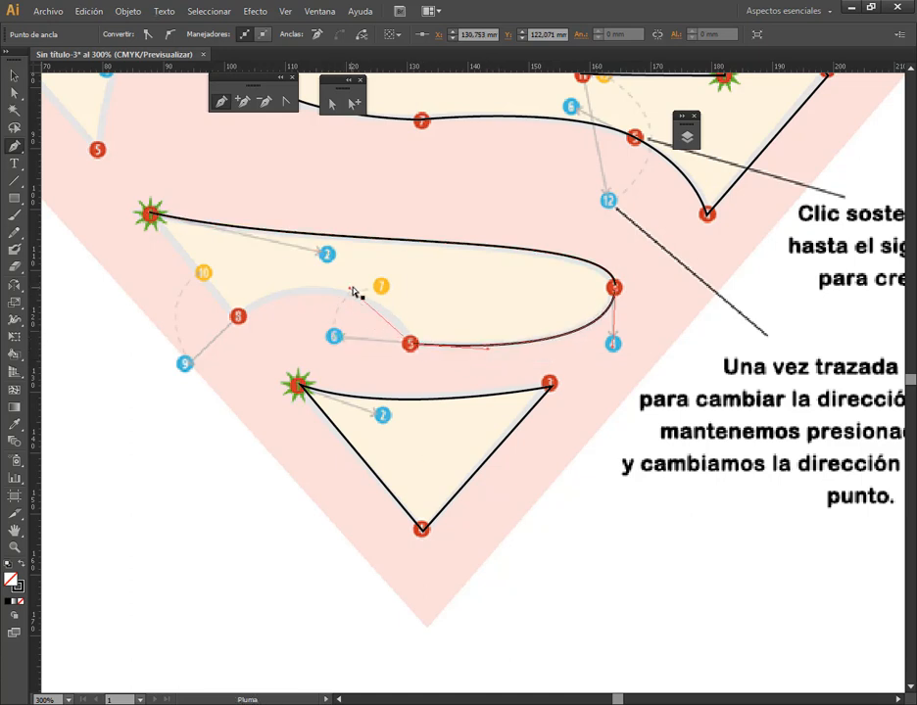
left_click_drag(381, 286, 382, 286)
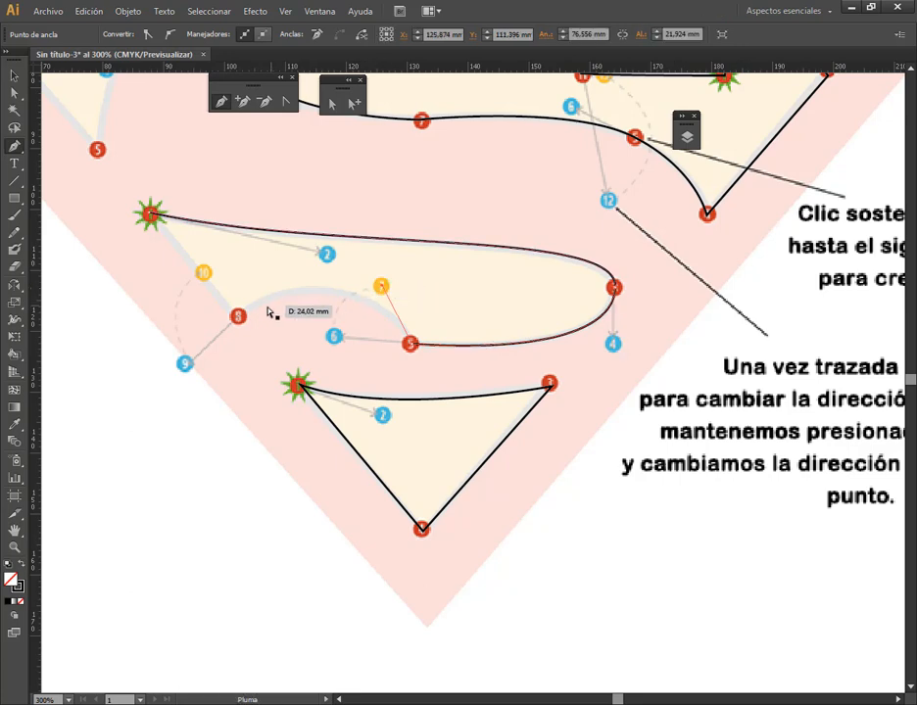
left_click_drag(237, 319, 204, 276)
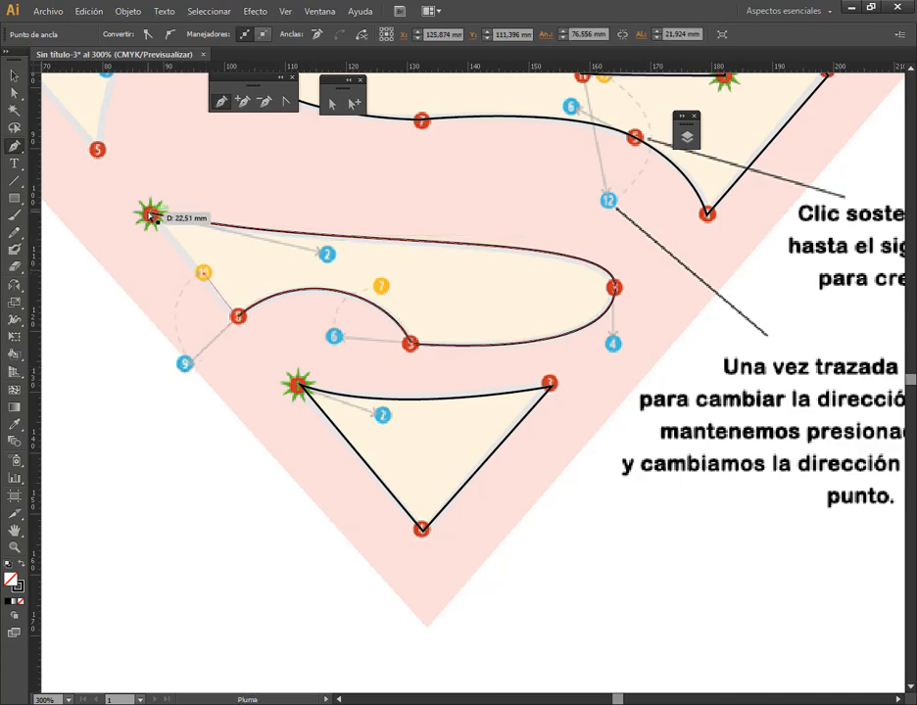
left_click(150, 213)
Trace the upper-left shape with the Pen tool through anchors 1, 2, 3, 5 and 6, pulling point 3's handle to 4, and close it
left_click_drag(435, 360, 633, 492)
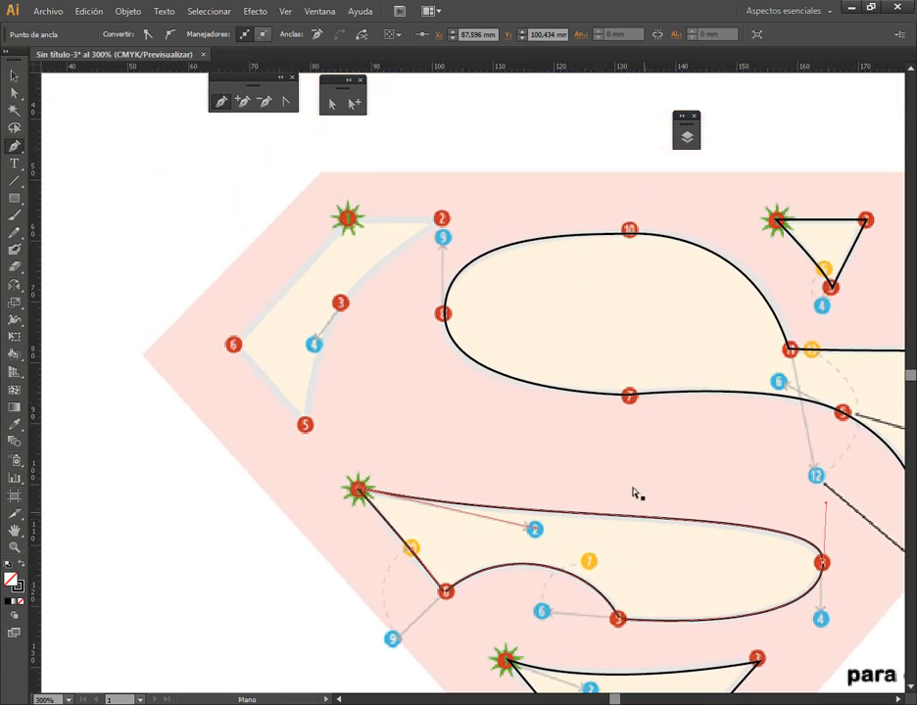
left_click(351, 223)
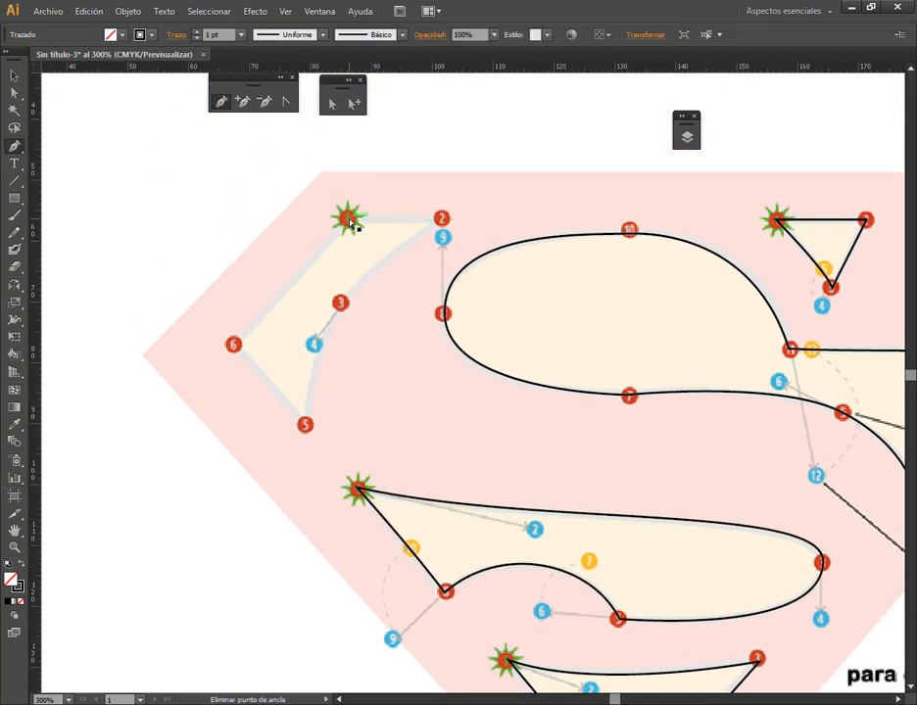
left_click(443, 222)
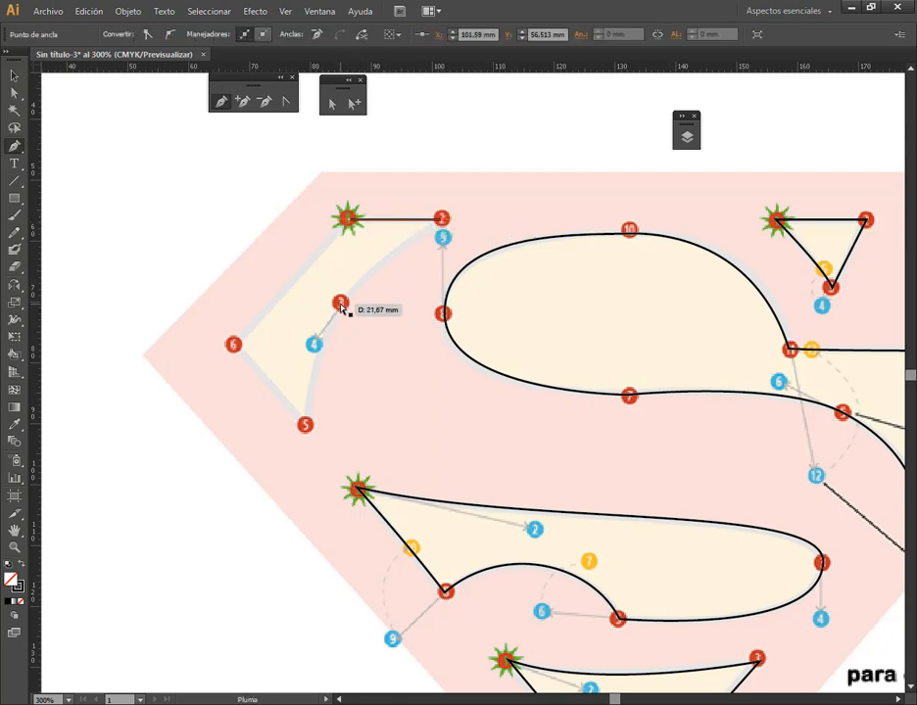
left_click_drag(340, 303, 314, 348)
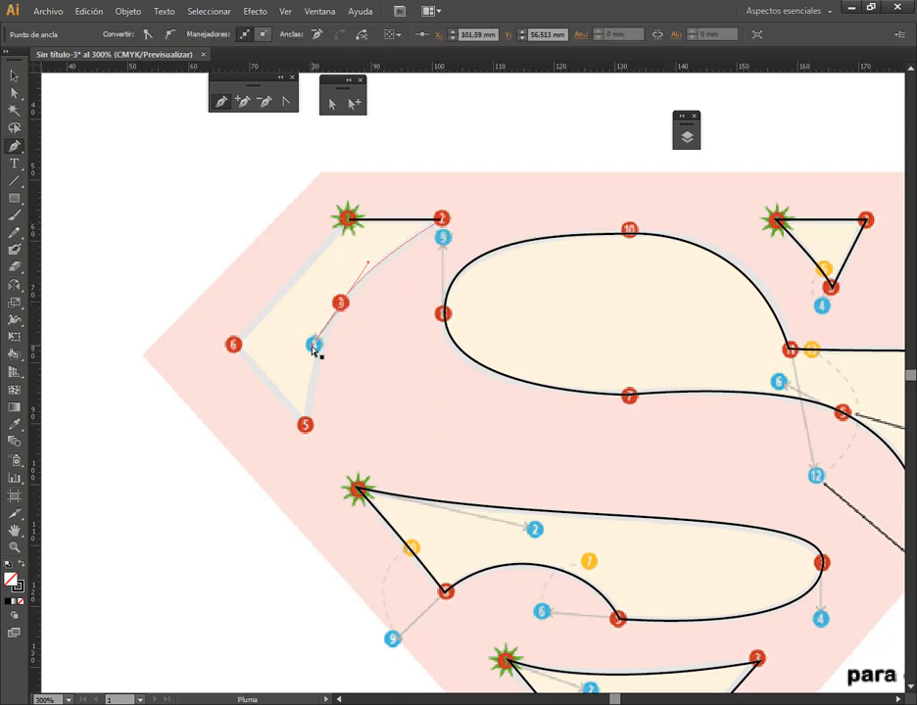
left_click(304, 424)
left_click(233, 345)
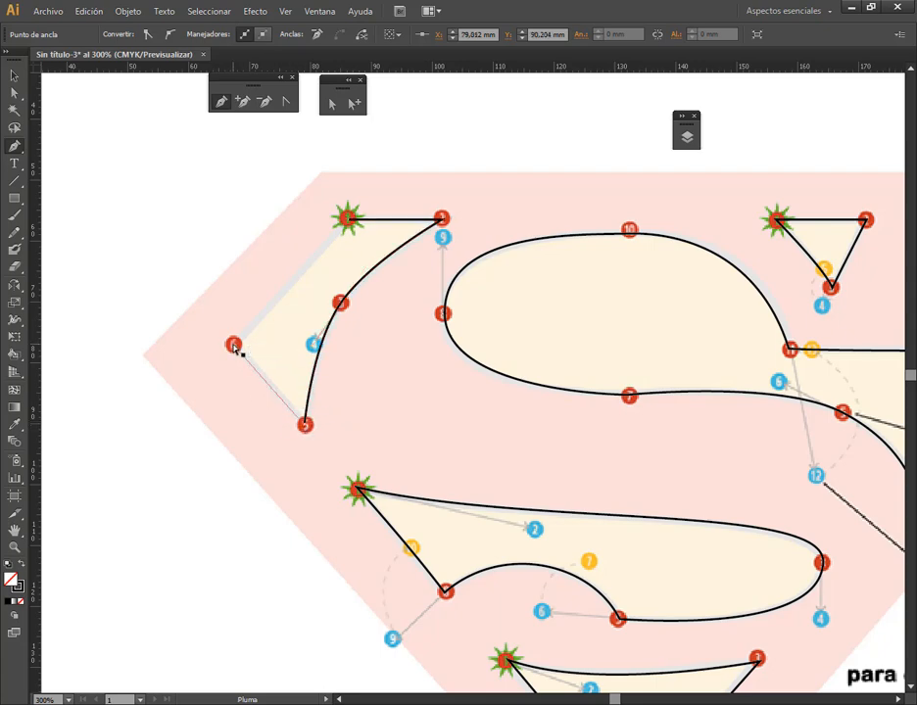
left_click(350, 221)
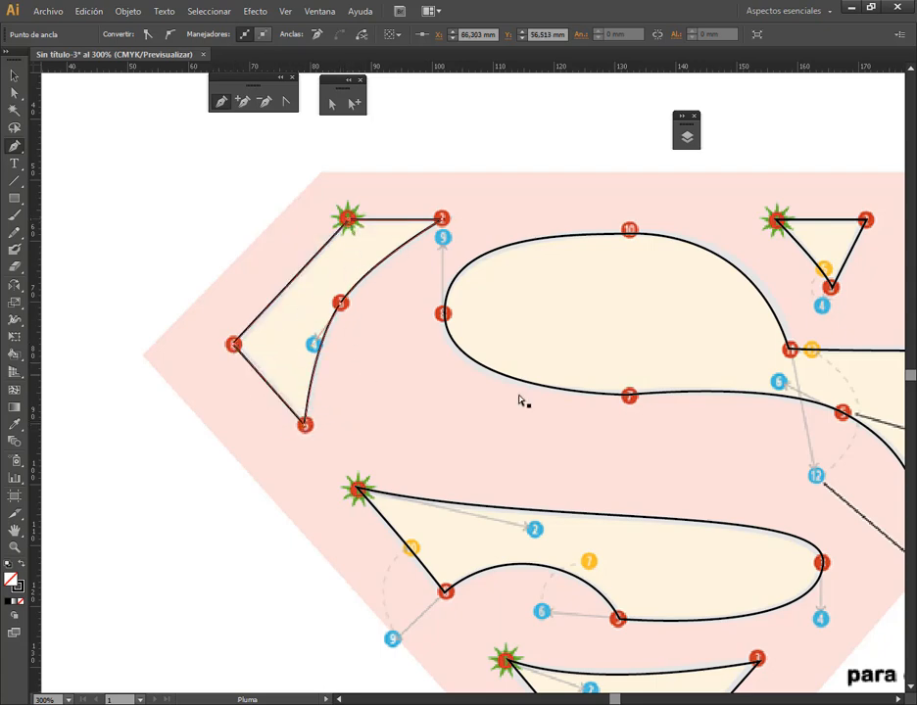
Trace the five-cornered outer shield with straight Pen segments along the pink background's edges, and close it at the starting corner
left_click_drag(751, 396, 479, 245)
scroll(482, 281, "down", 1)
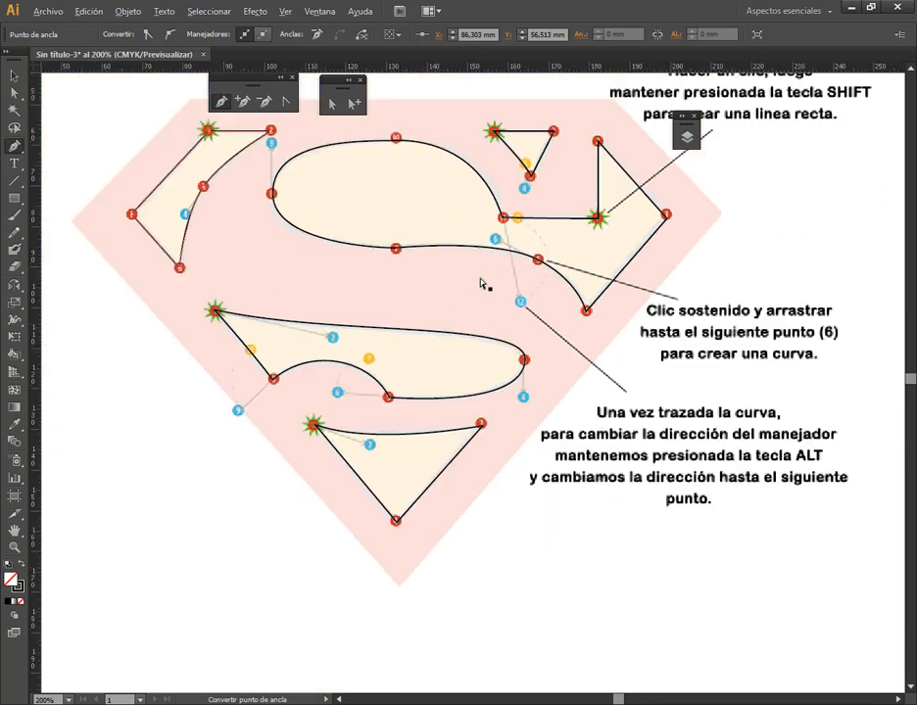
scroll(482, 285, "down", 1)
scroll(485, 281, "up", 1)
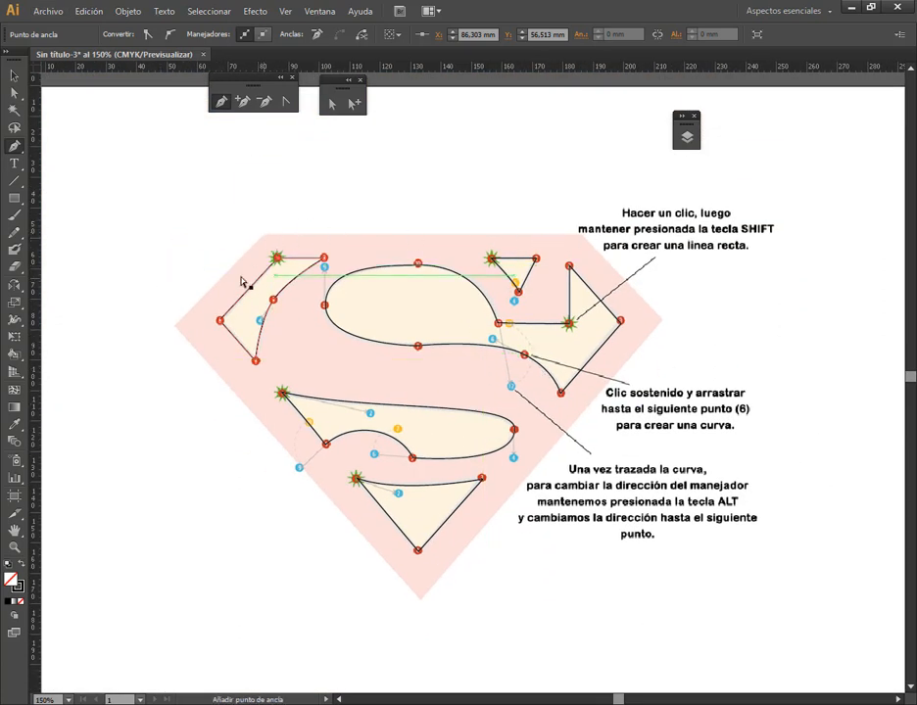
left_click(264, 237)
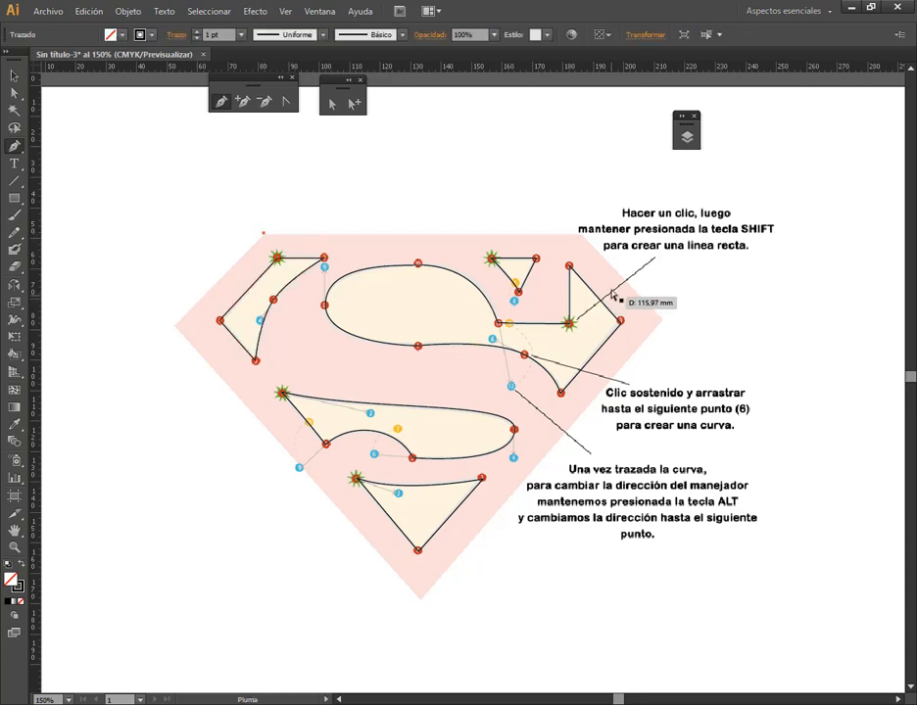
left_click(578, 242, "shift")
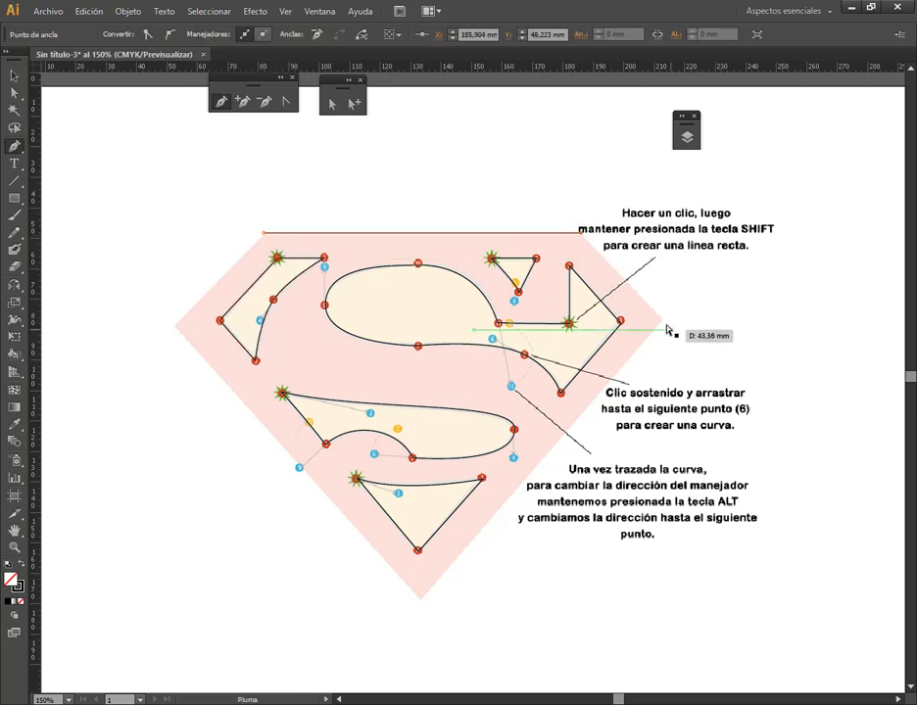
left_click(662, 317, "shift")
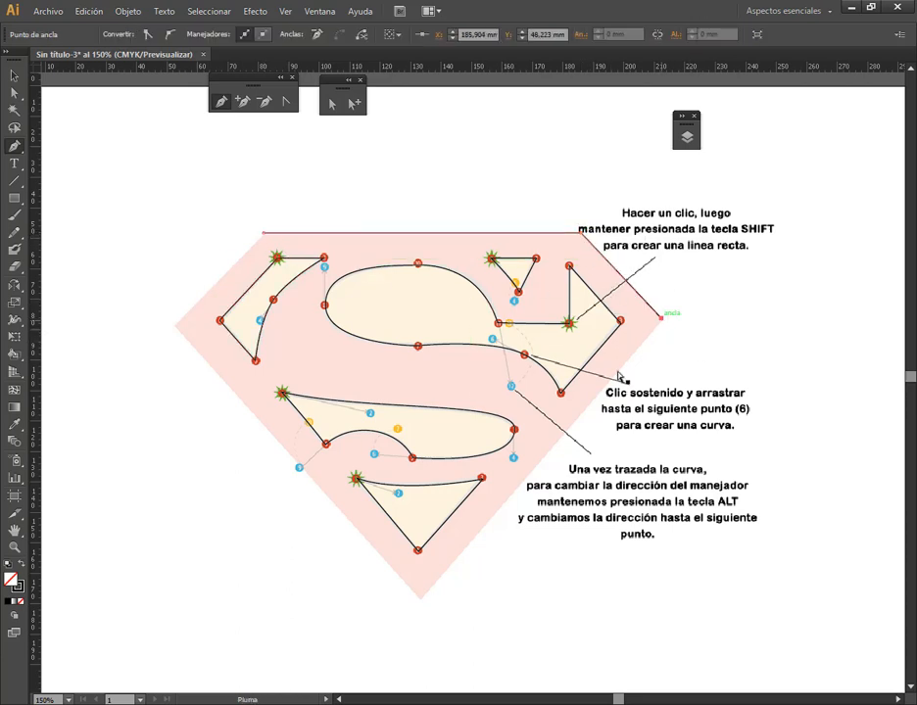
left_click(421, 598)
left_click(175, 326)
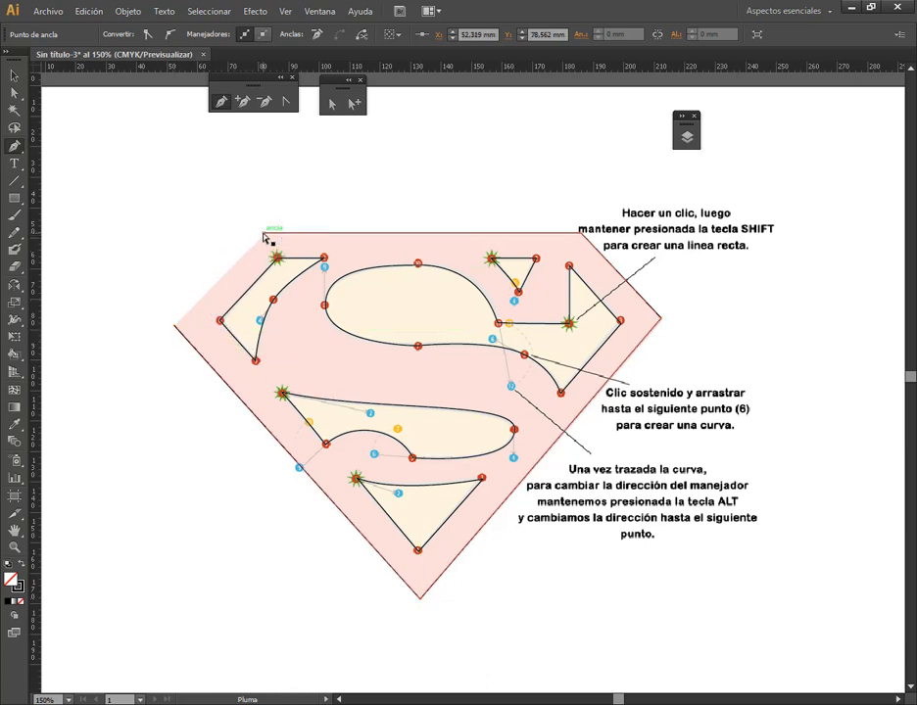
left_click(264, 234)
Delete the locked template layer Capa 3 with its artwork
left_click(14, 75)
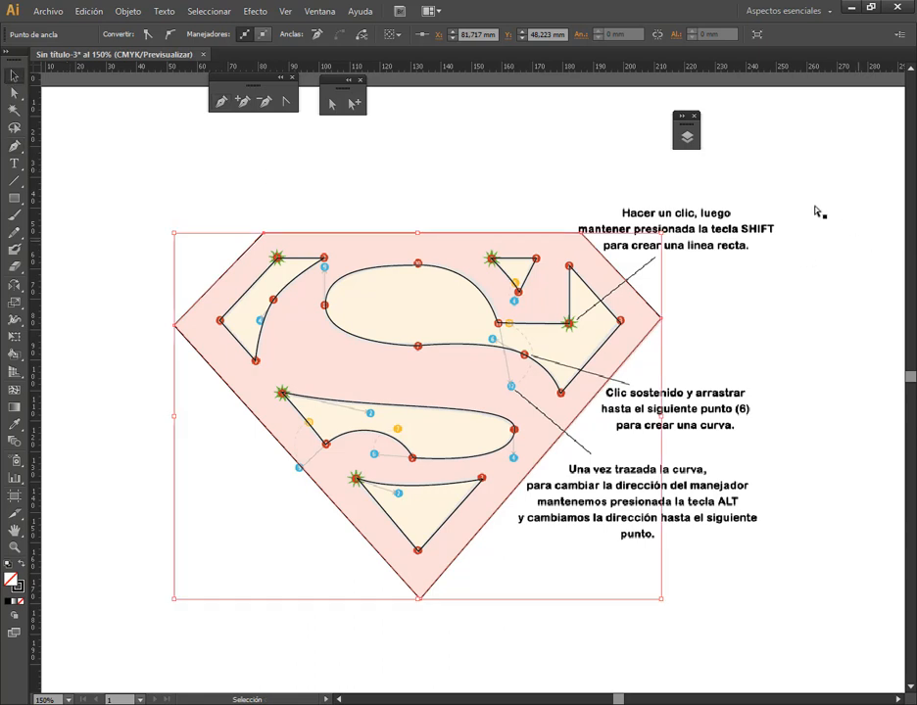
left_click(688, 137)
left_click_drag(546, 130, 751, 168)
left_click(794, 203)
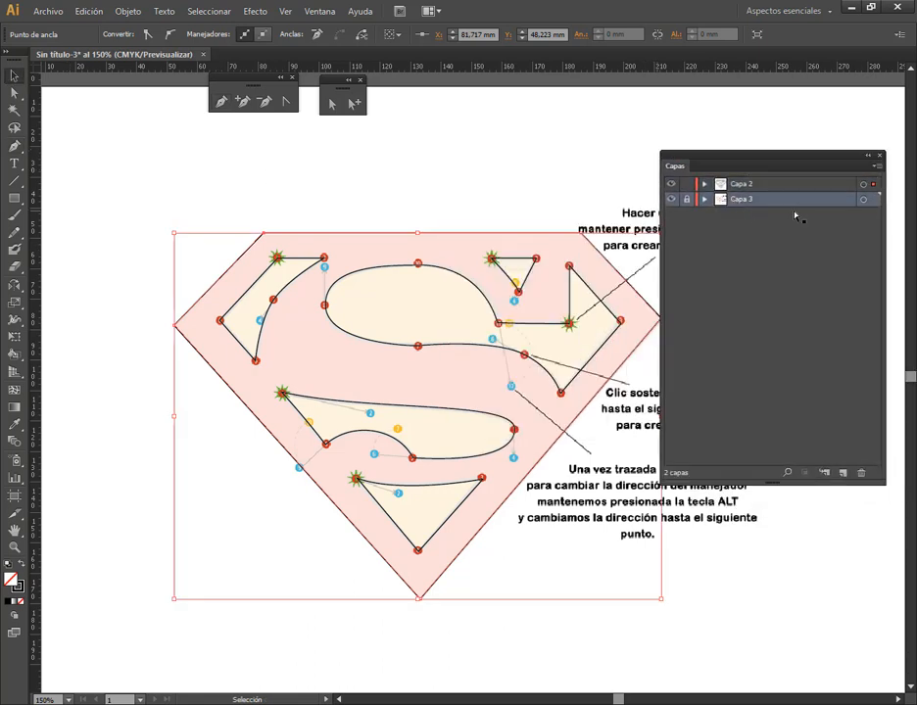
left_click(861, 474)
left_click(519, 381)
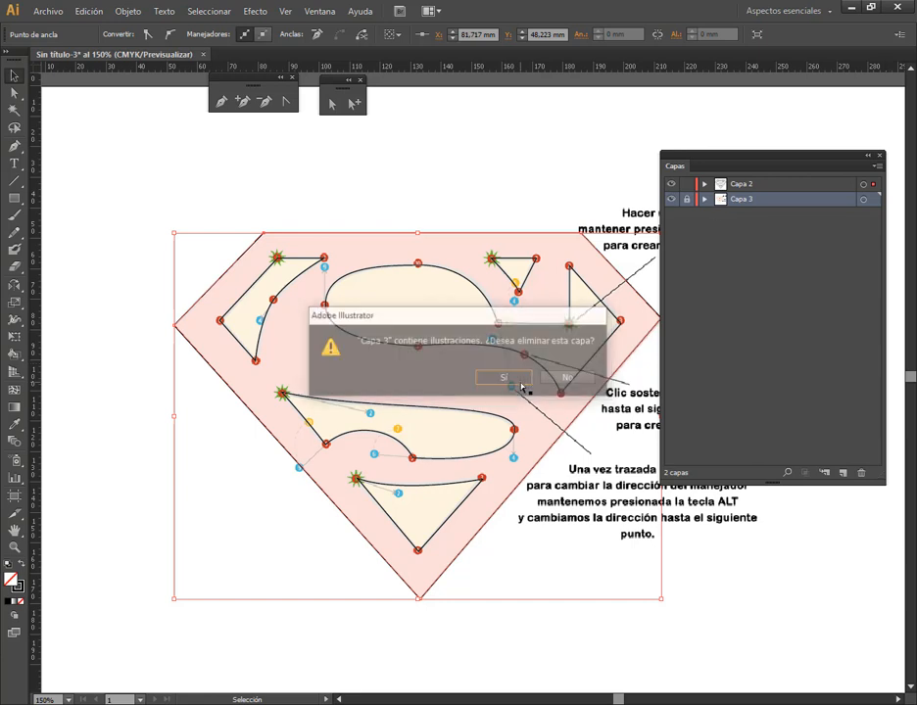
Send the outer shield path to the back of Capa 2, behind all inner shapes, and deselect it
left_click(705, 184)
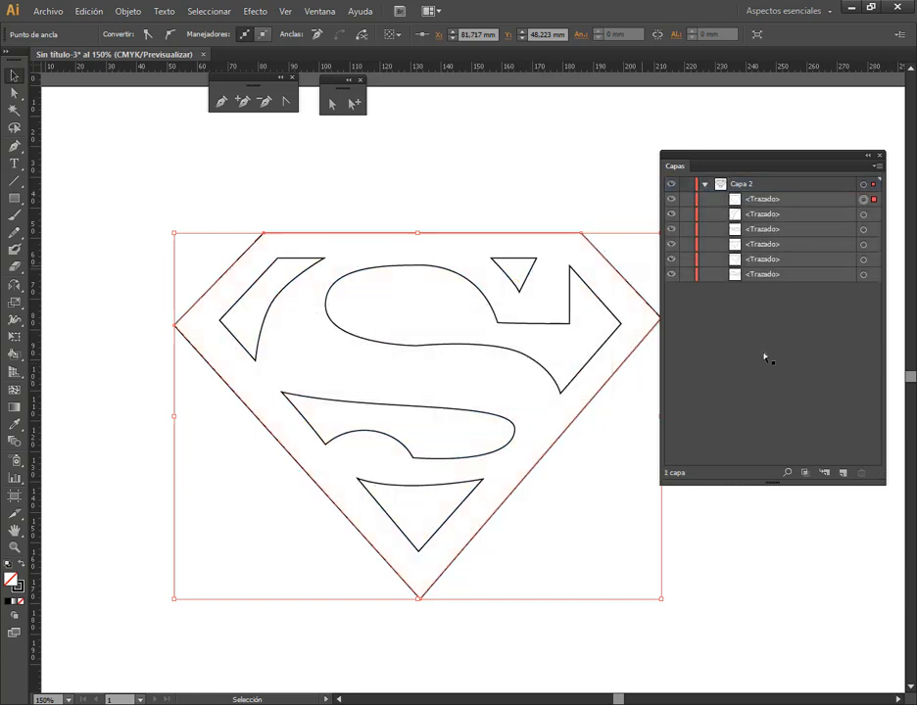
left_click(762, 200)
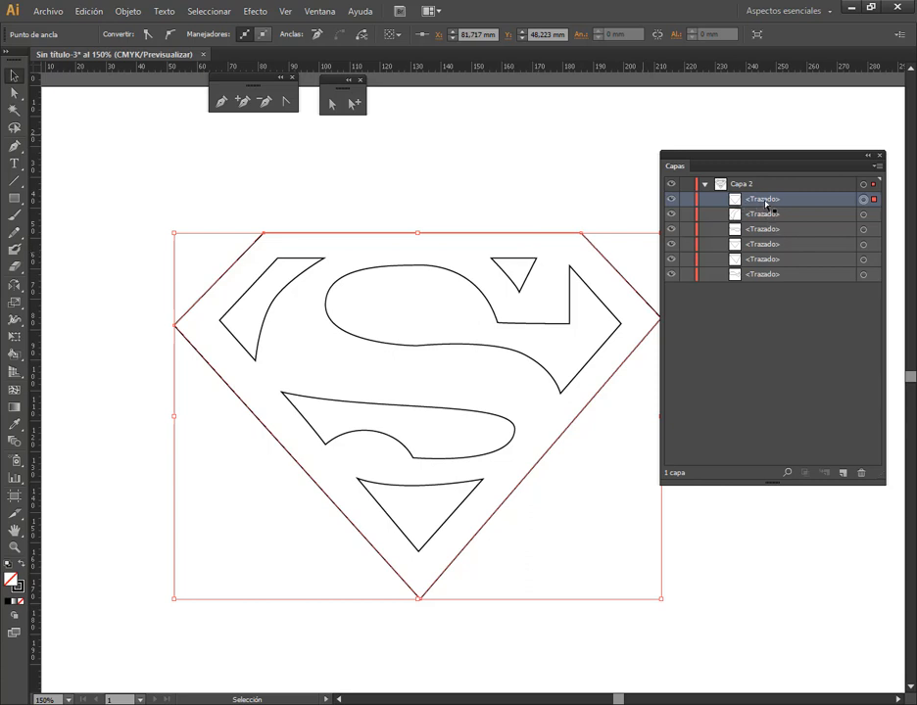
left_click(129, 12)
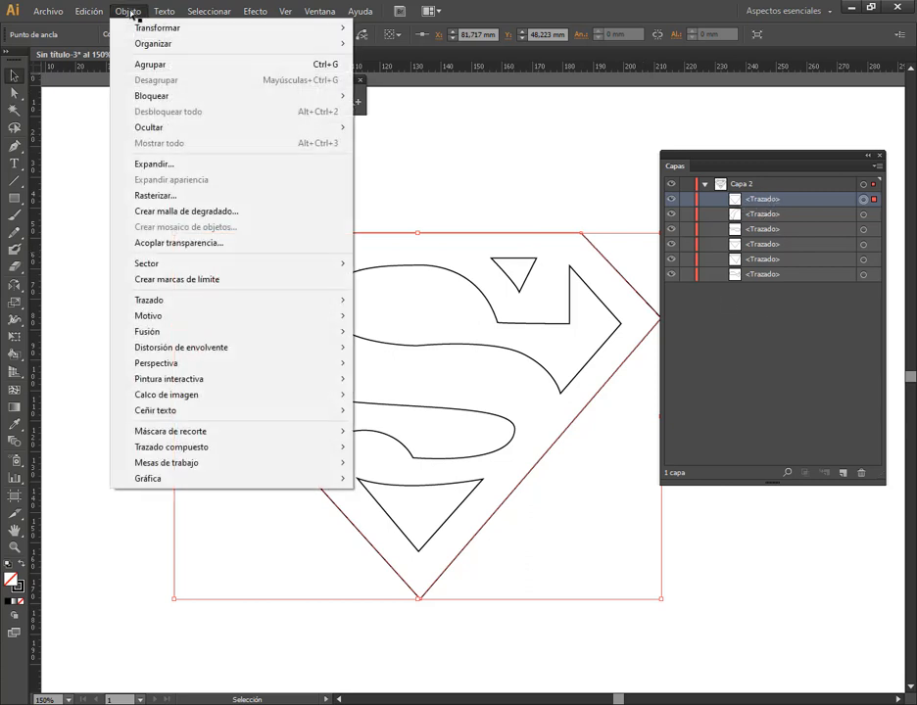
mouse_move(152, 43)
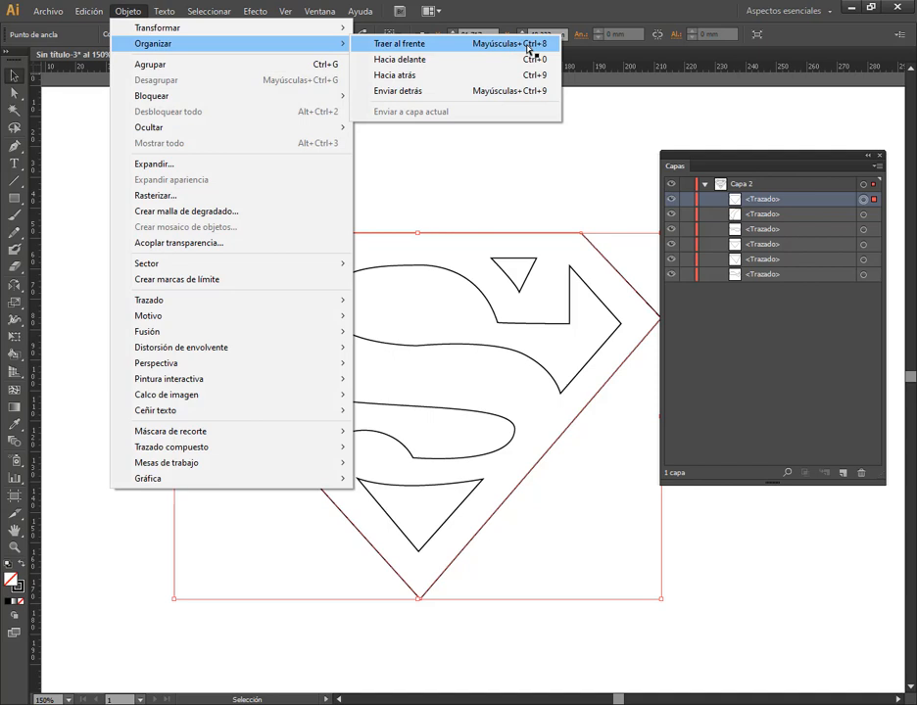
left_click(437, 91)
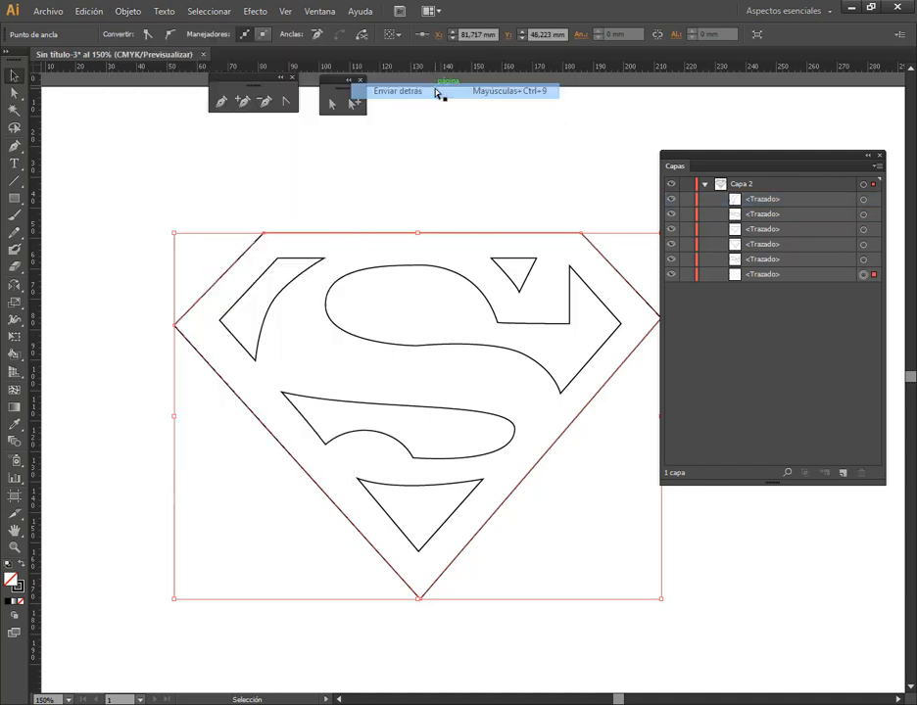
left_click(573, 177)
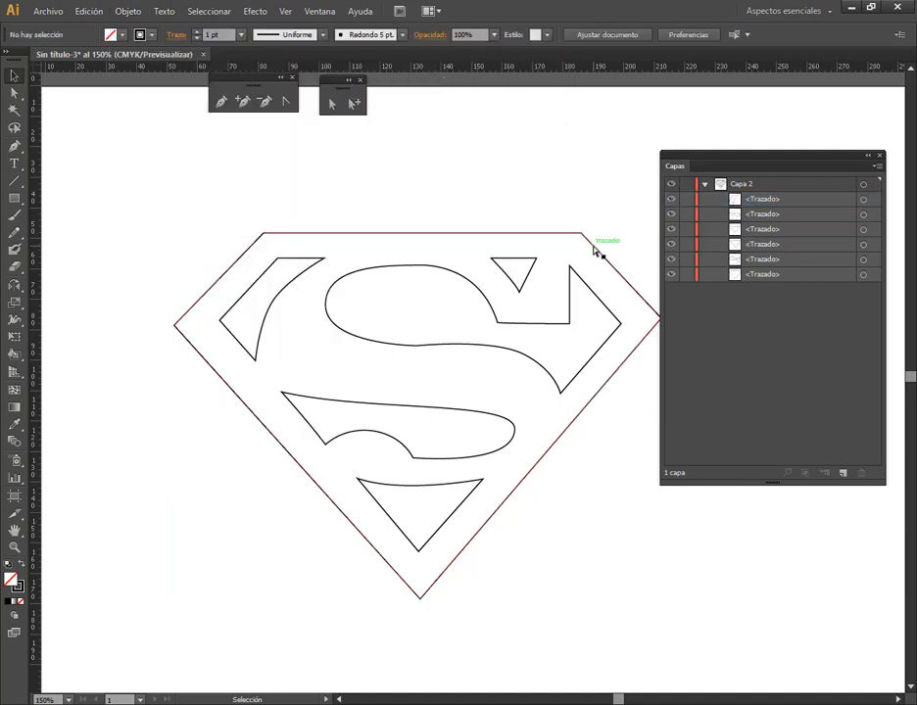
left_click(595, 251)
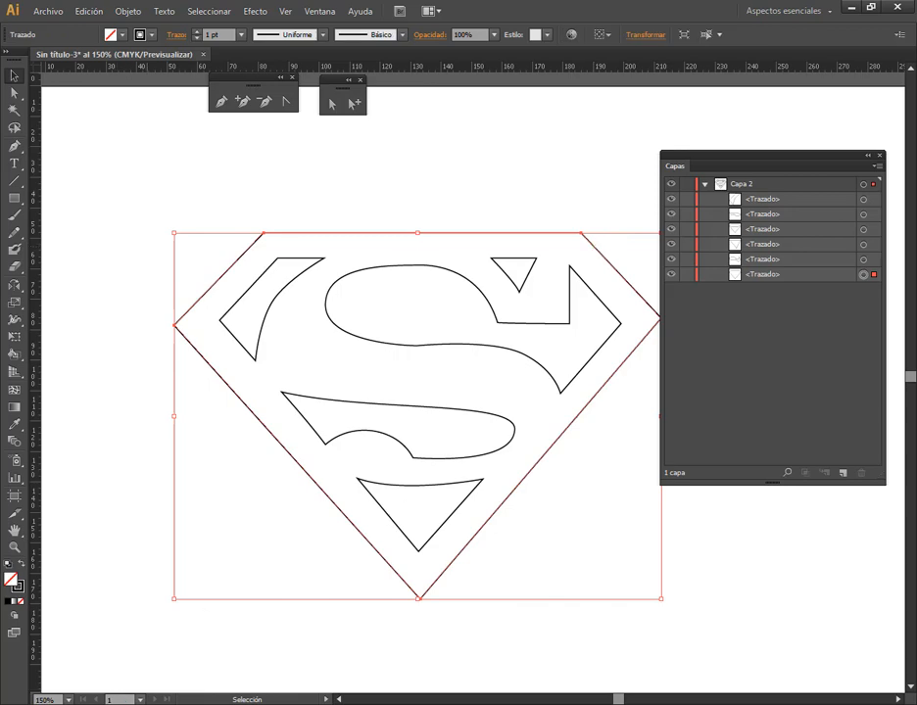
left_click(138, 704)
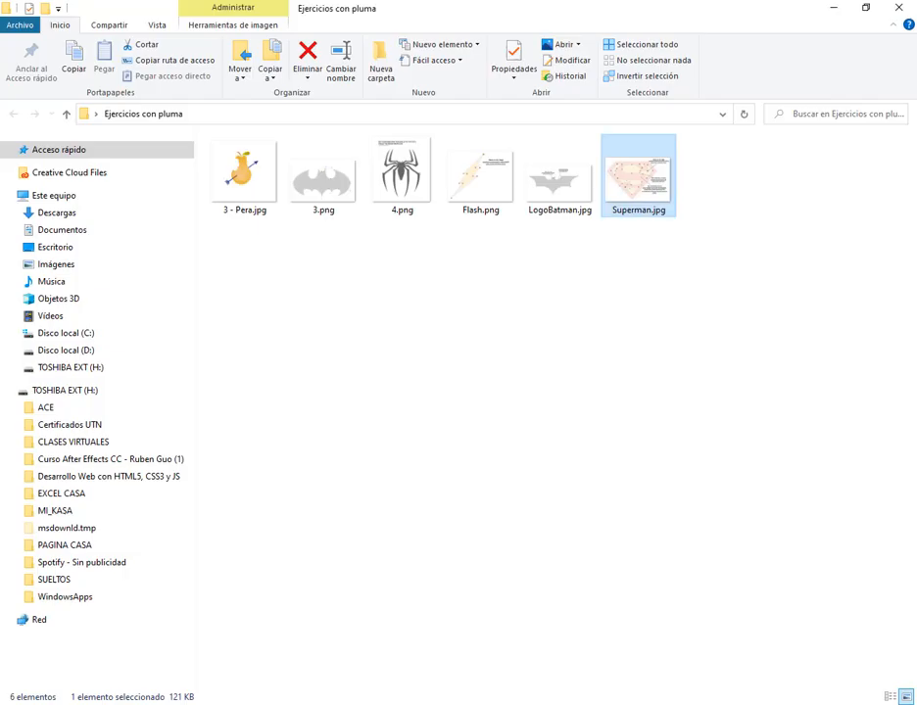
left_click(138, 703)
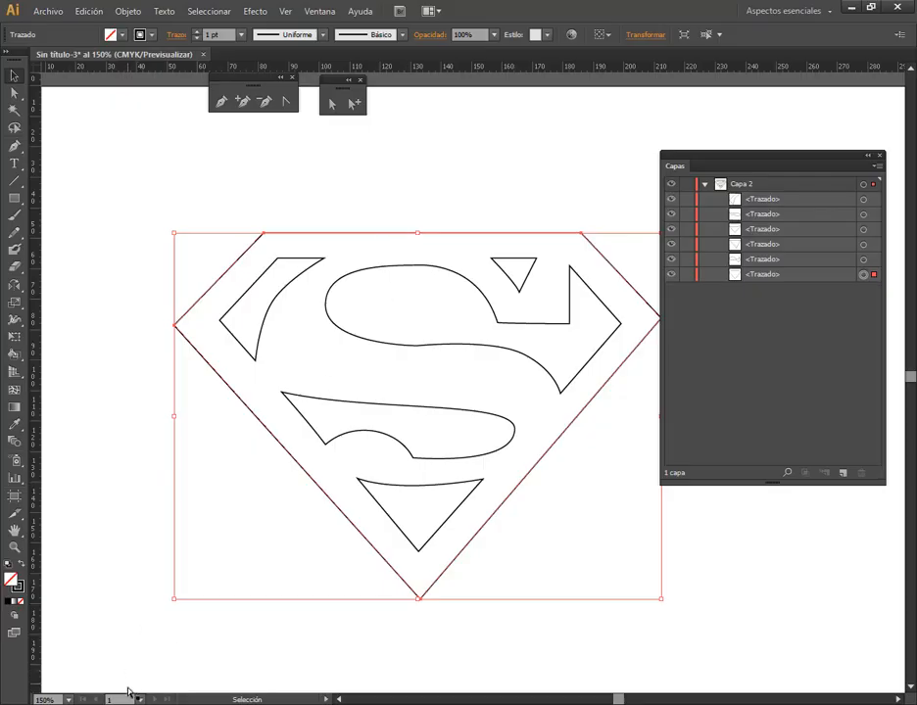
left_click(303, 277)
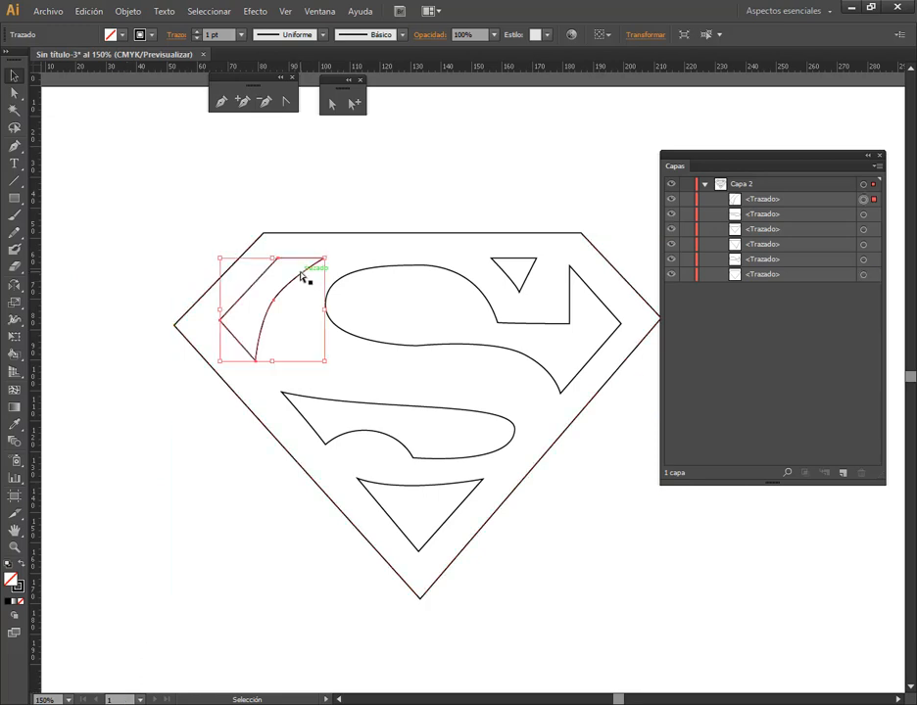
key("alt+Tab")
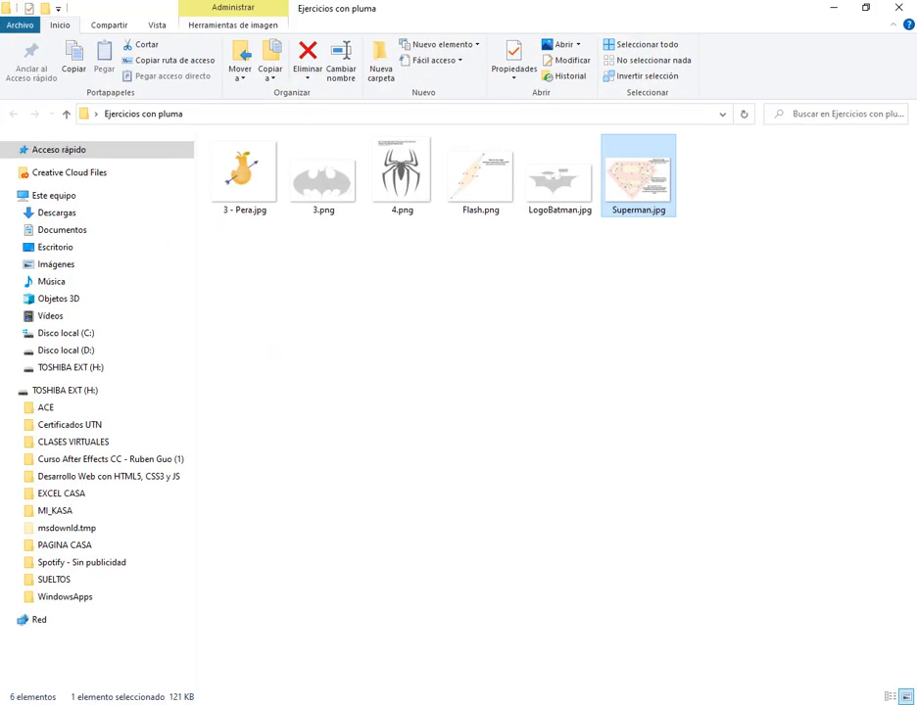
key("alt+Tab")
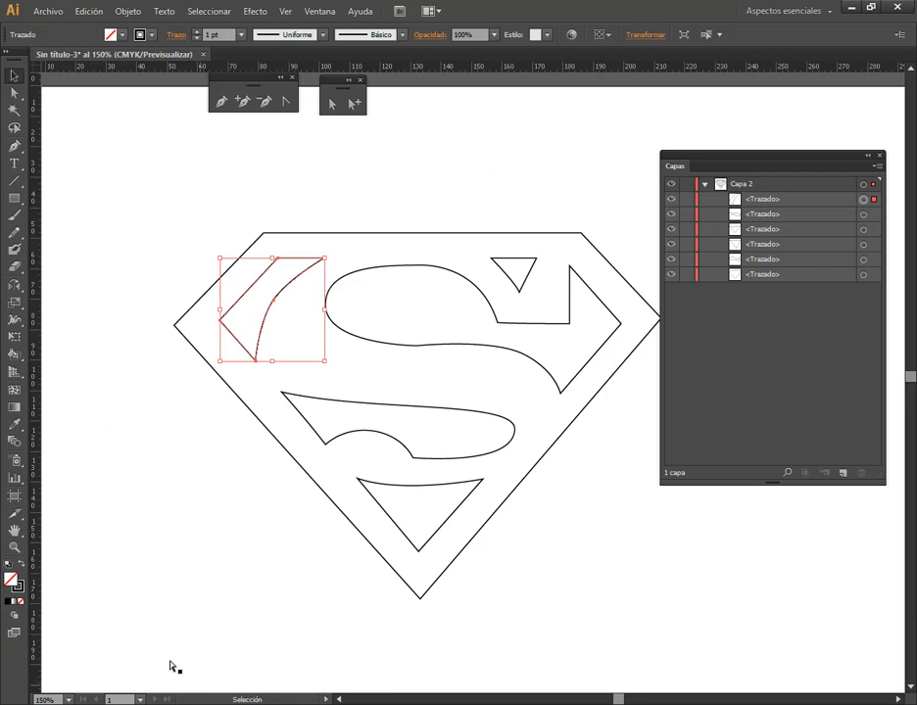
Fill the outer shield path with bright red
left_click(347, 237)
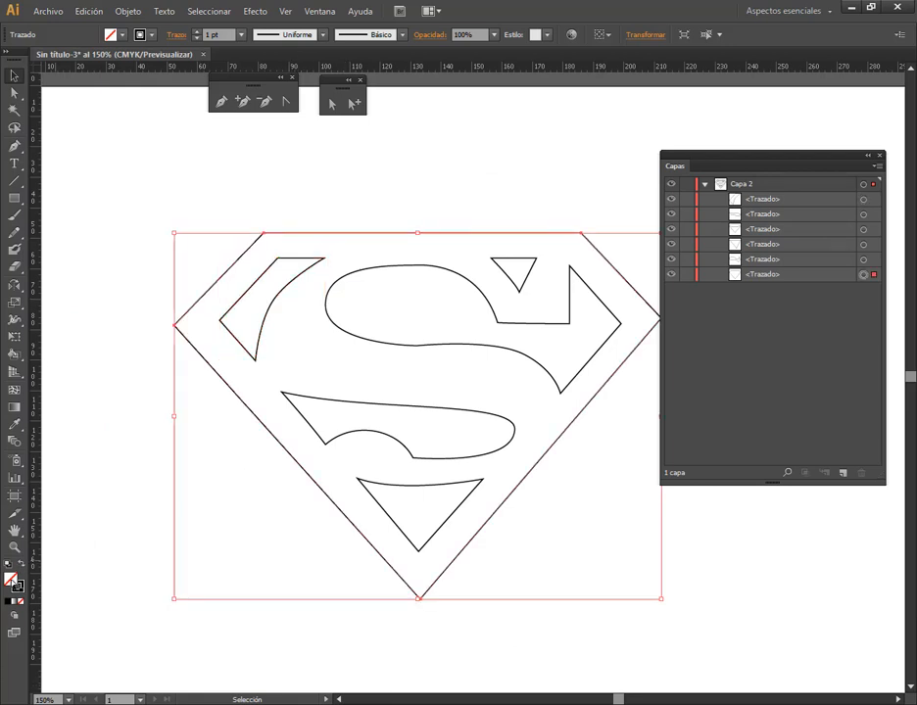
double_click(17, 585)
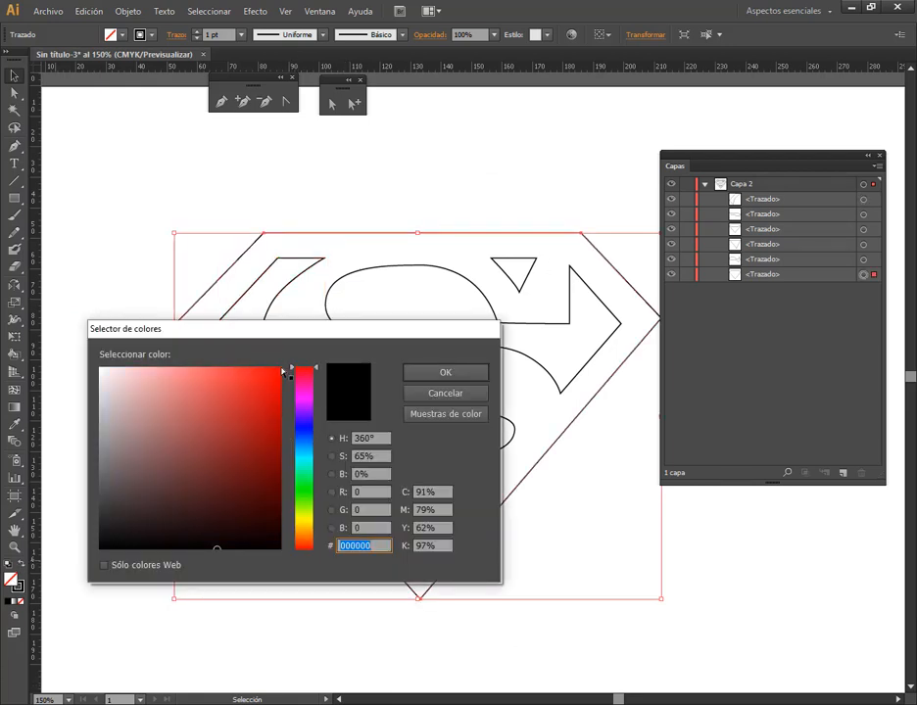
left_click(283, 372)
left_click(443, 372)
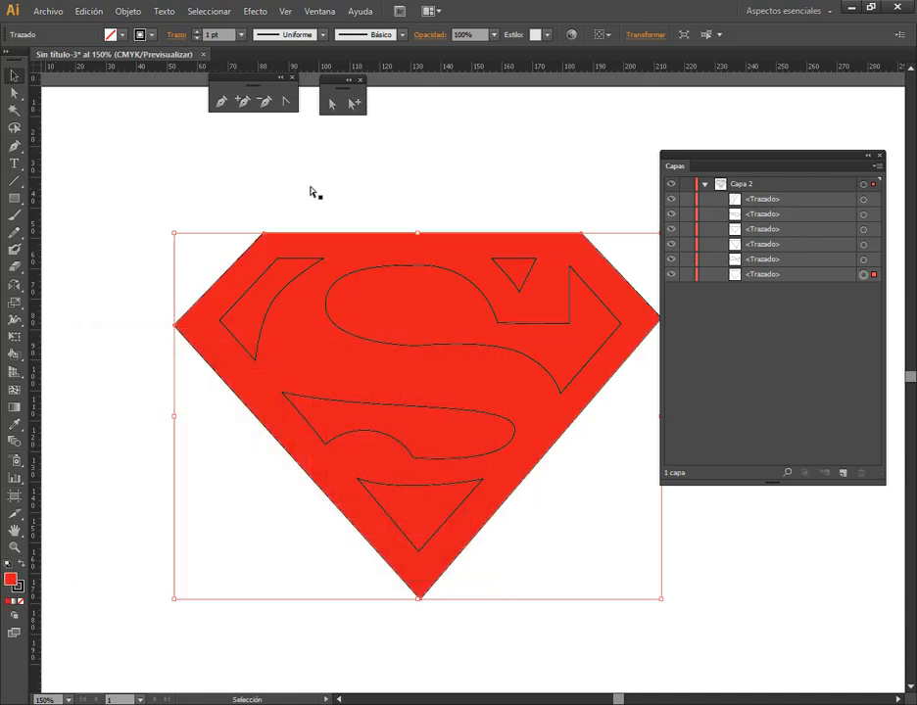
Select the five inner shapes together, fill them with yellow, and deselect them
left_click(303, 278, "shift")
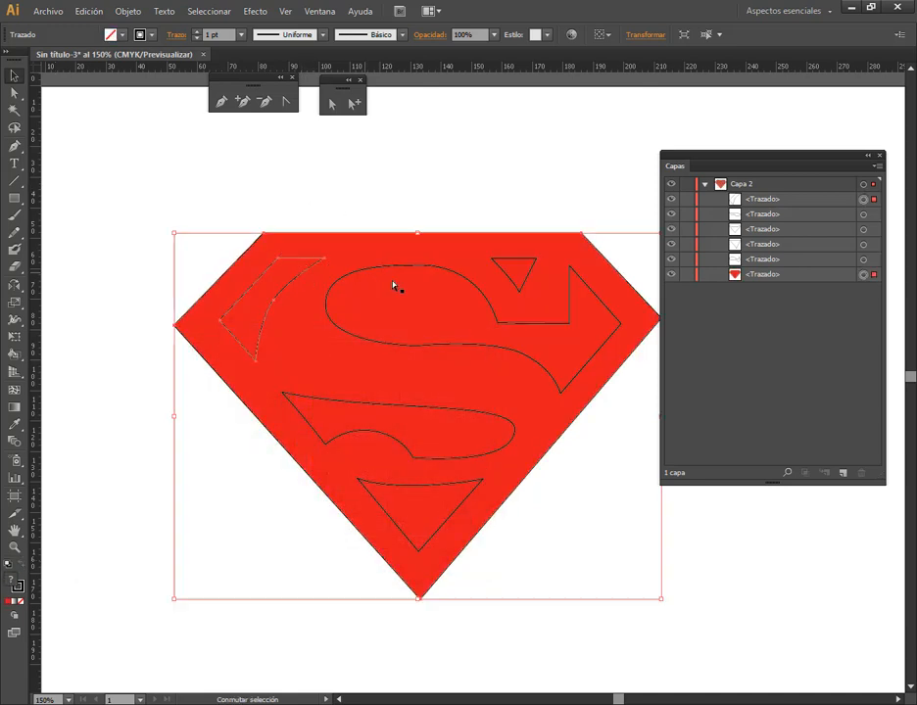
left_click(510, 284)
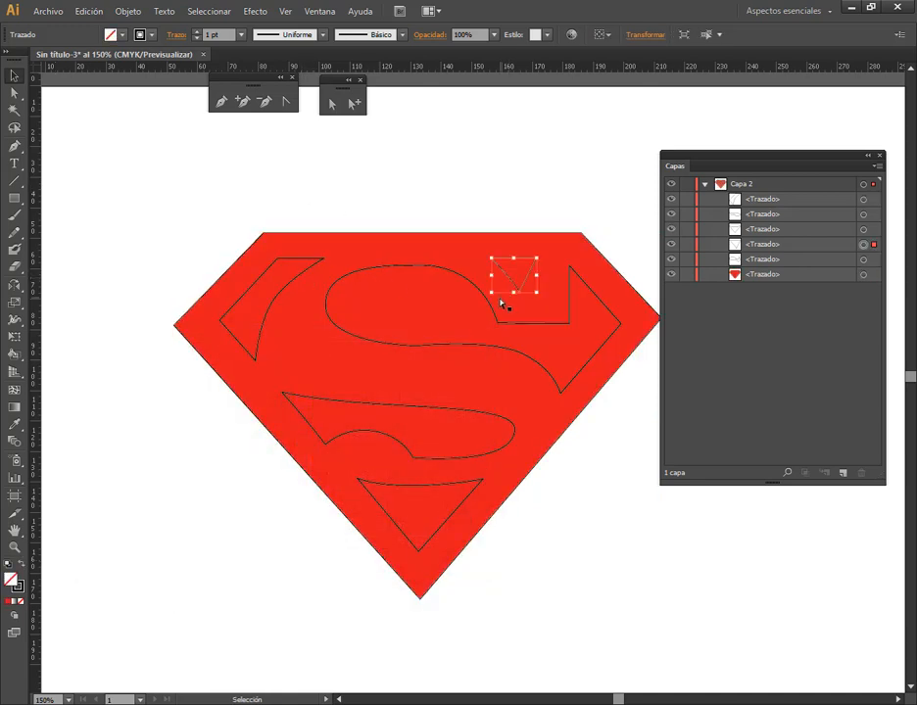
left_click(364, 310, "shift")
left_click(293, 295, "shift")
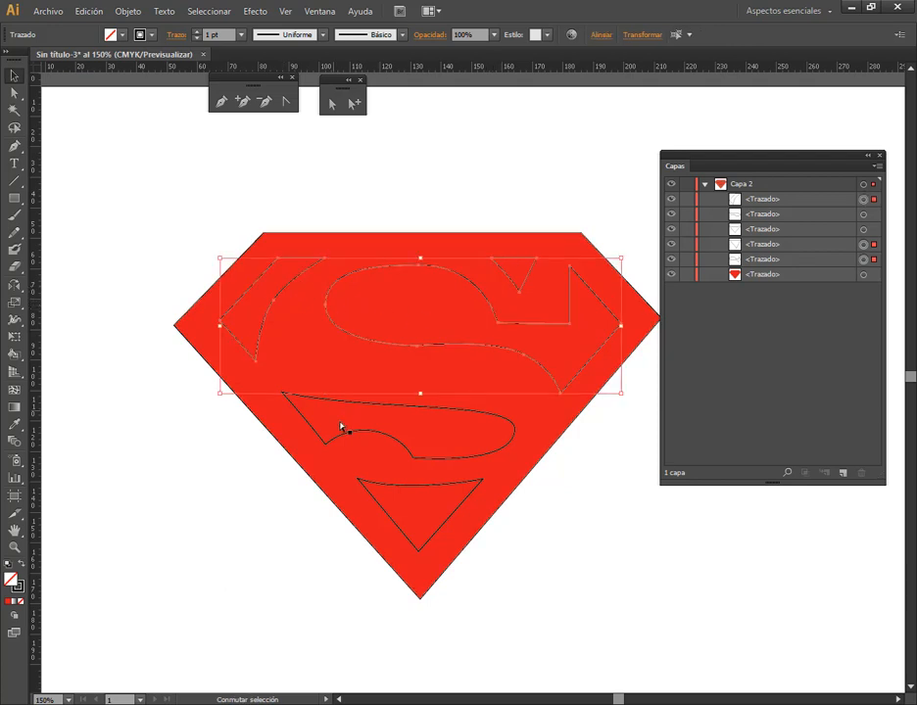
left_click(346, 436, "shift")
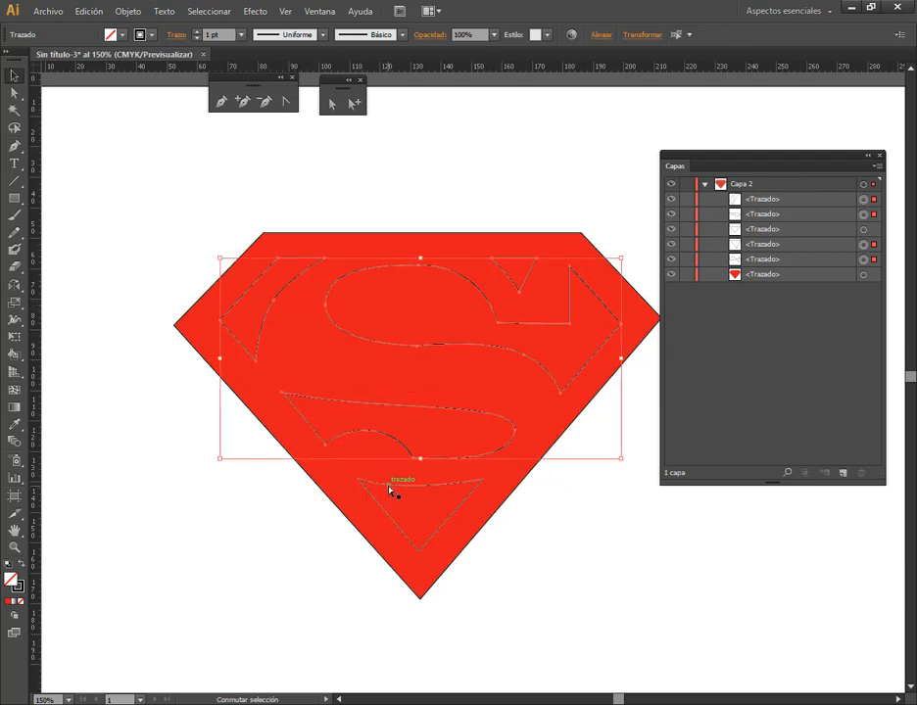
left_click(389, 488, "shift")
double_click(13, 577)
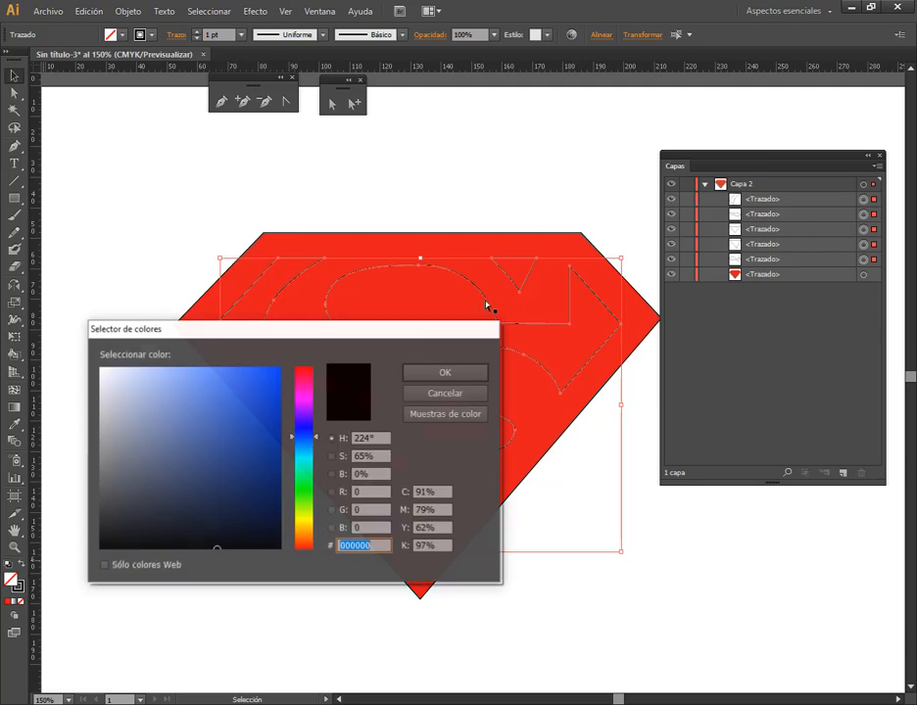
left_click(309, 522)
left_click_drag(270, 394, 279, 377)
left_click(446, 373)
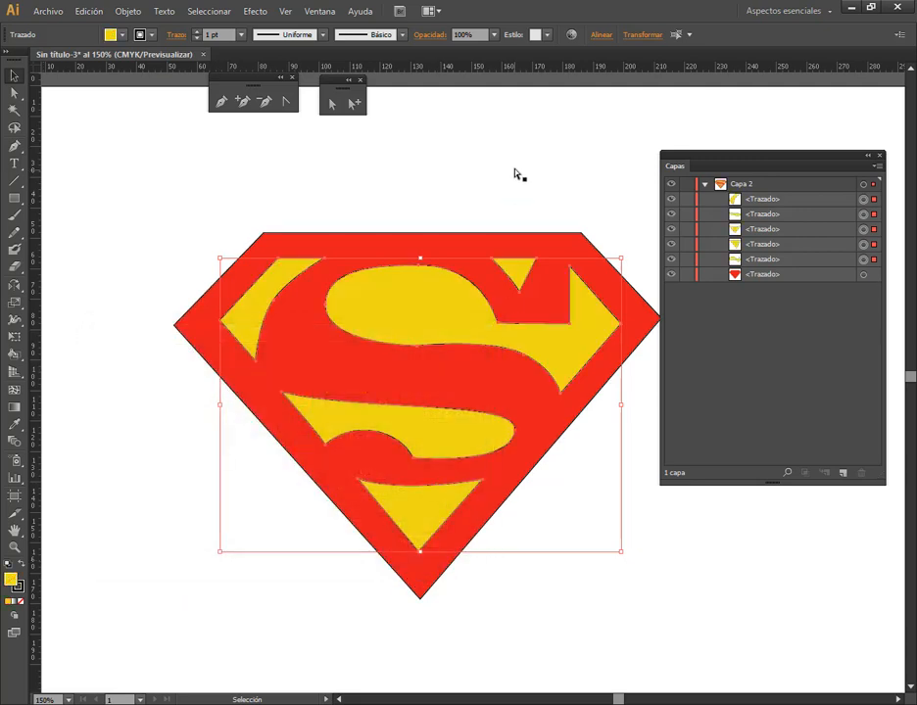
left_click(515, 175)
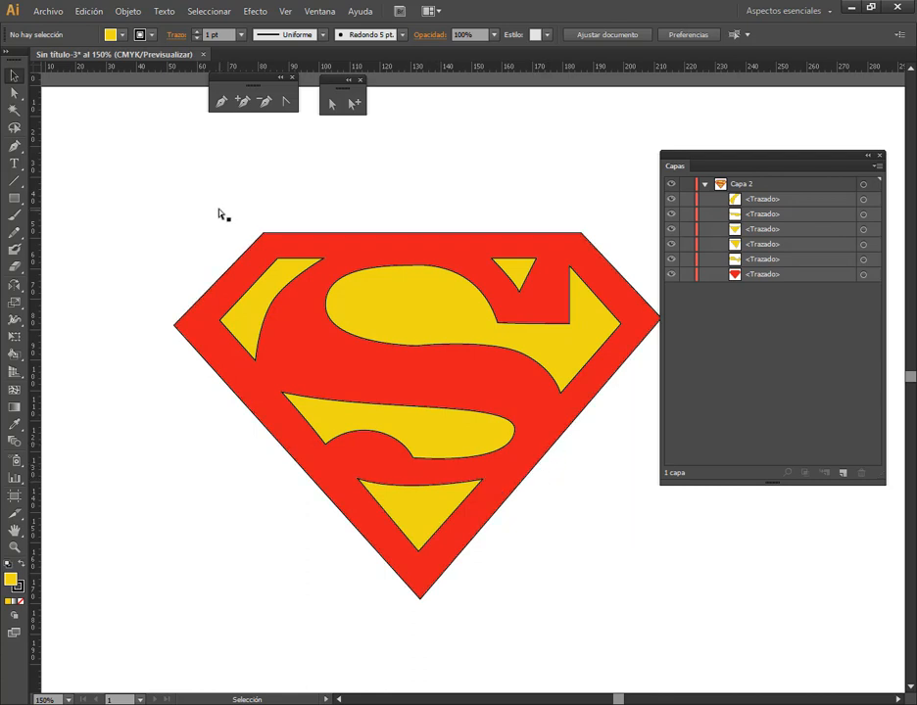
Remove the stroke from all the logo's paths and deselect them
left_click_drag(217, 214, 648, 452)
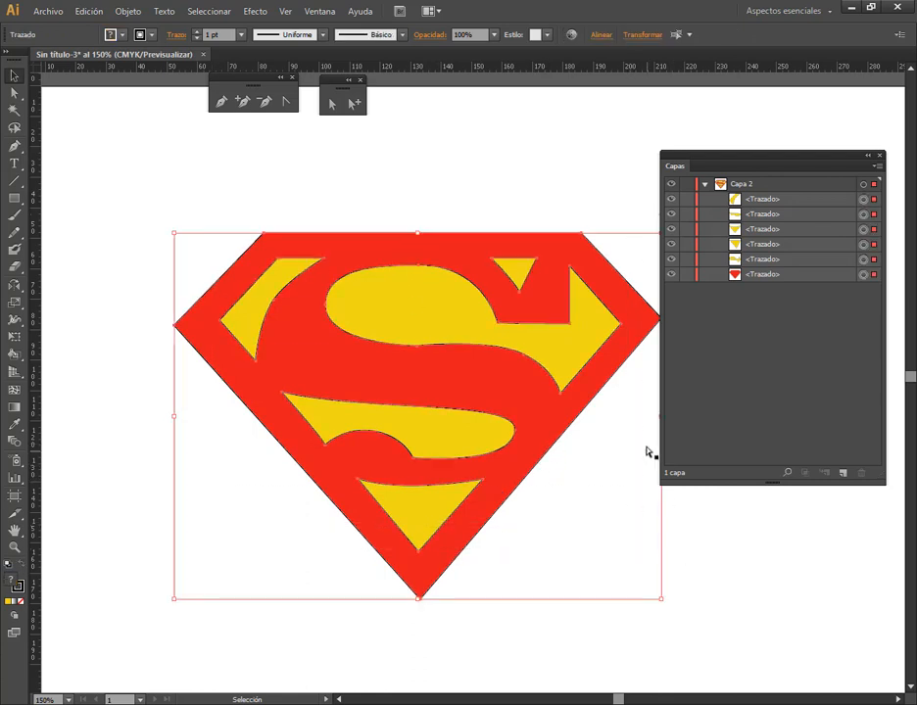
left_click(22, 587)
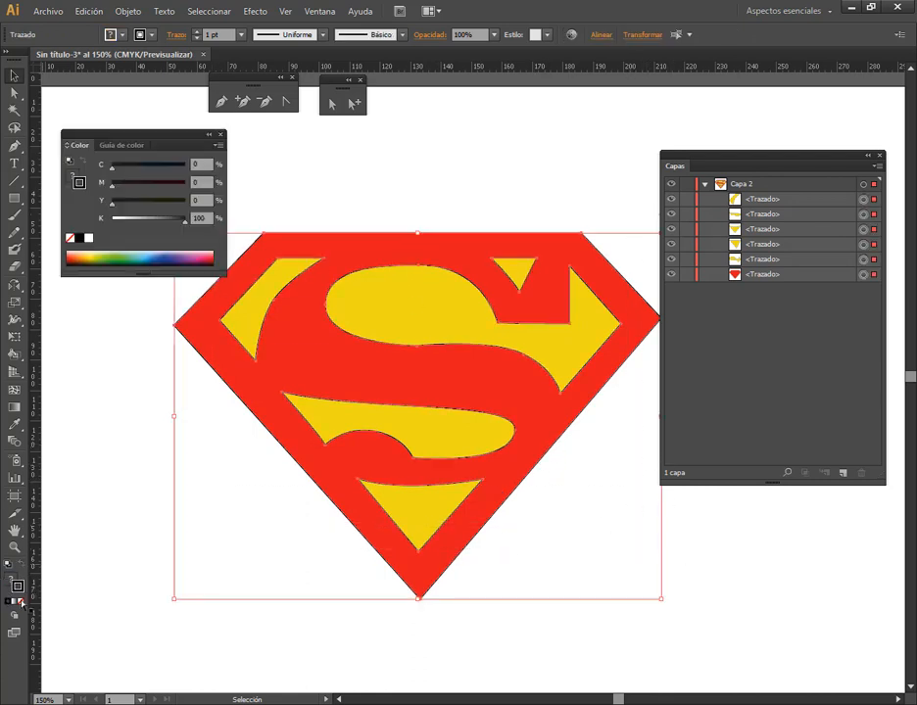
left_click(20, 601)
left_click(238, 580)
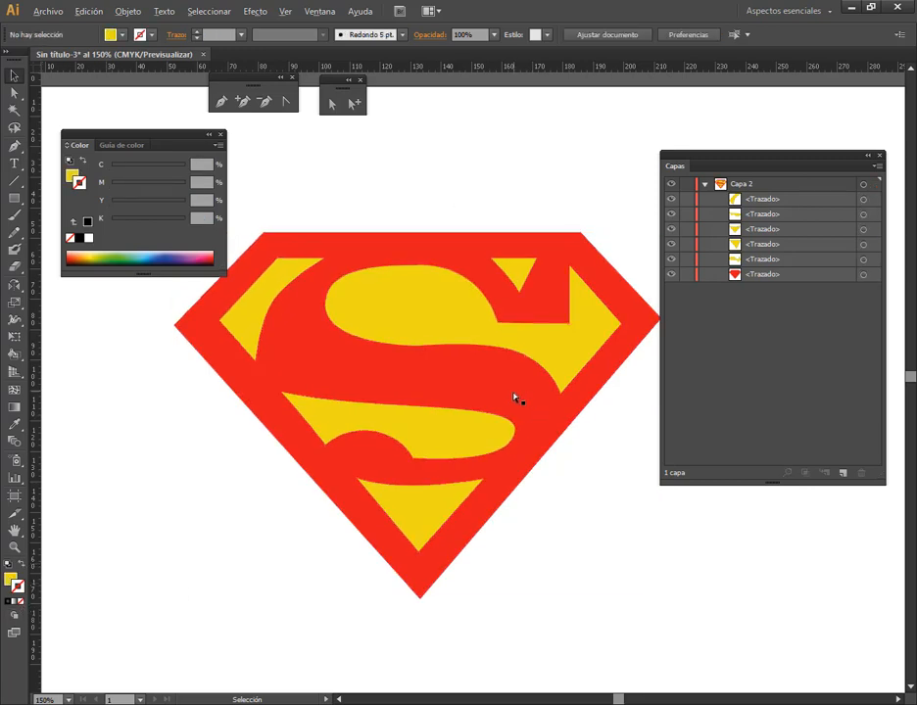
Examine the direction handles of the upper-left yellow shape's inner curve with Direct Selection, and close the Color panel
scroll(516, 399, "down", 1)
scroll(432, 378, "up", 1)
left_click(432, 378)
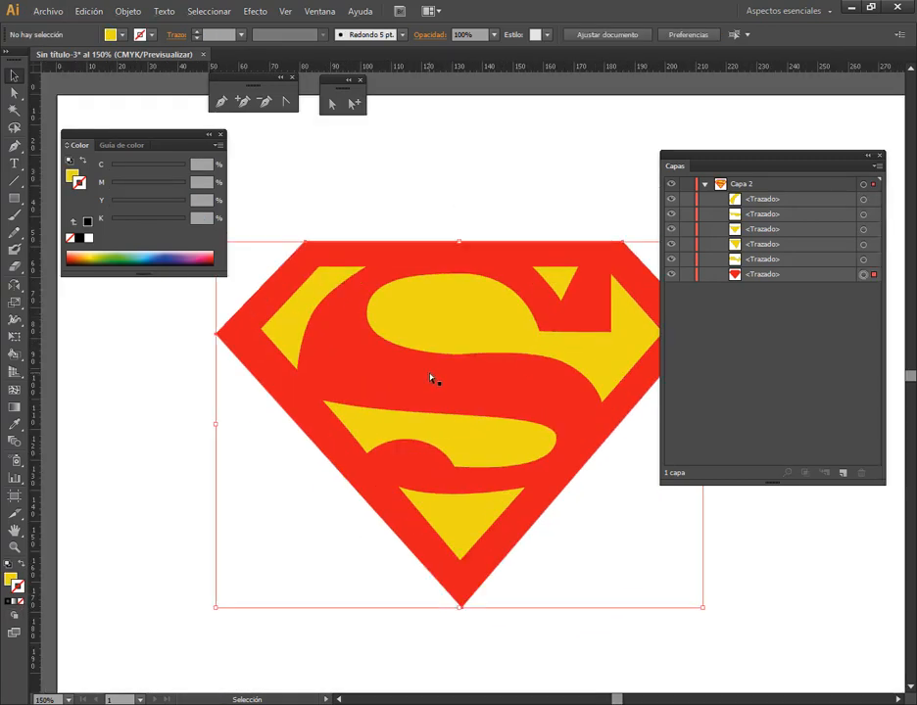
left_click(331, 102)
left_click(329, 304)
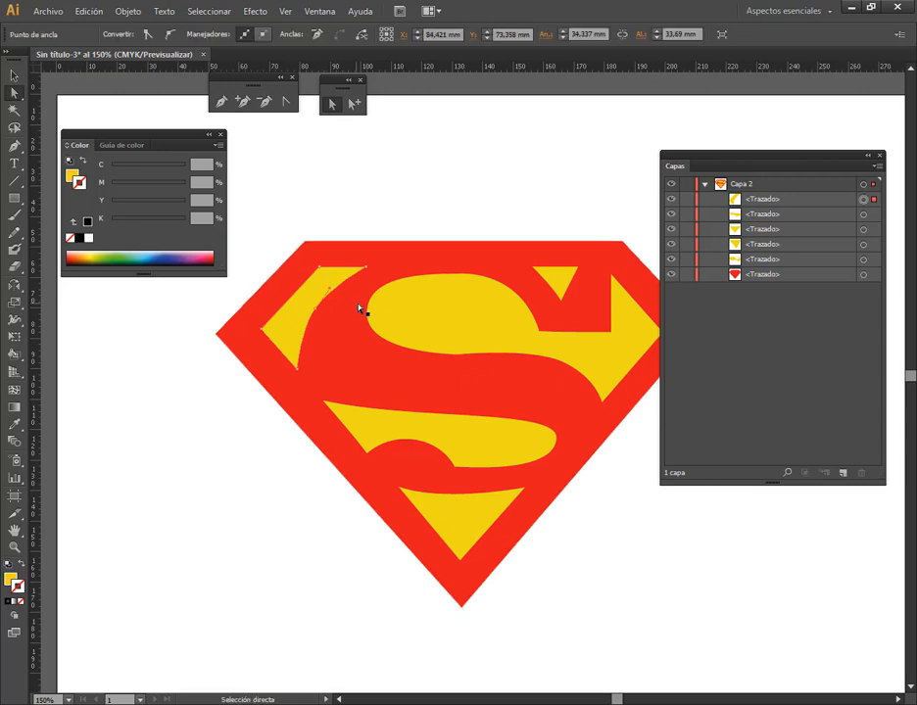
scroll(331, 307, "up", 1)
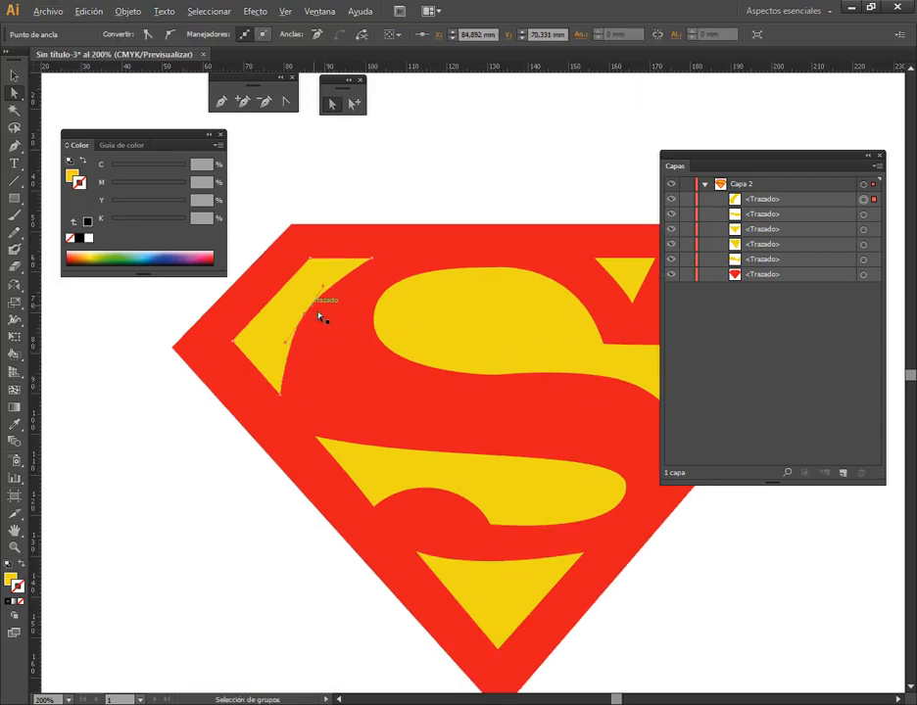
scroll(322, 318, "up", 1)
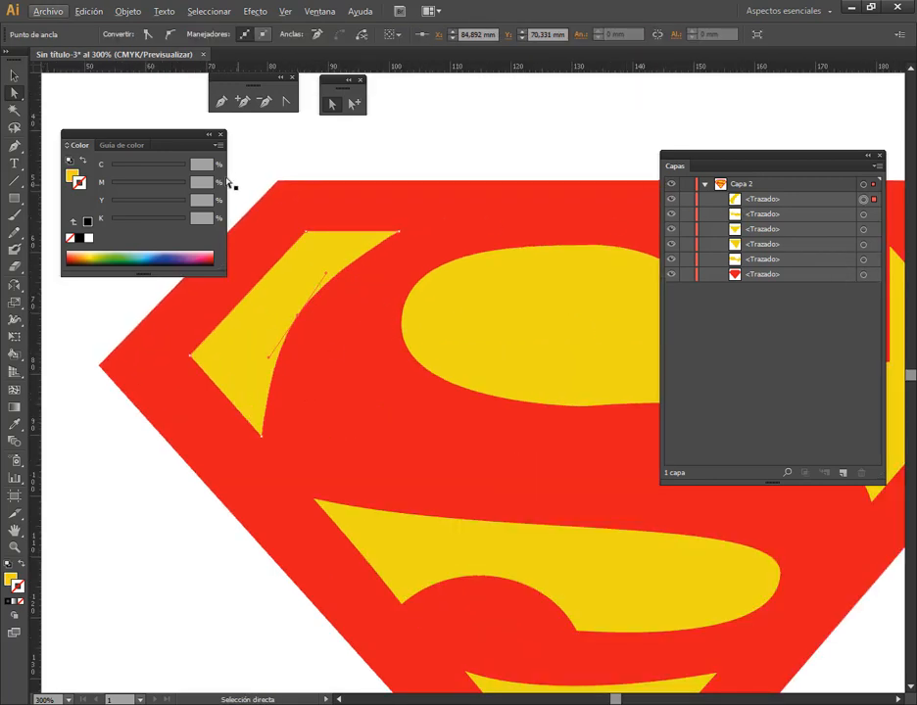
left_click(220, 135)
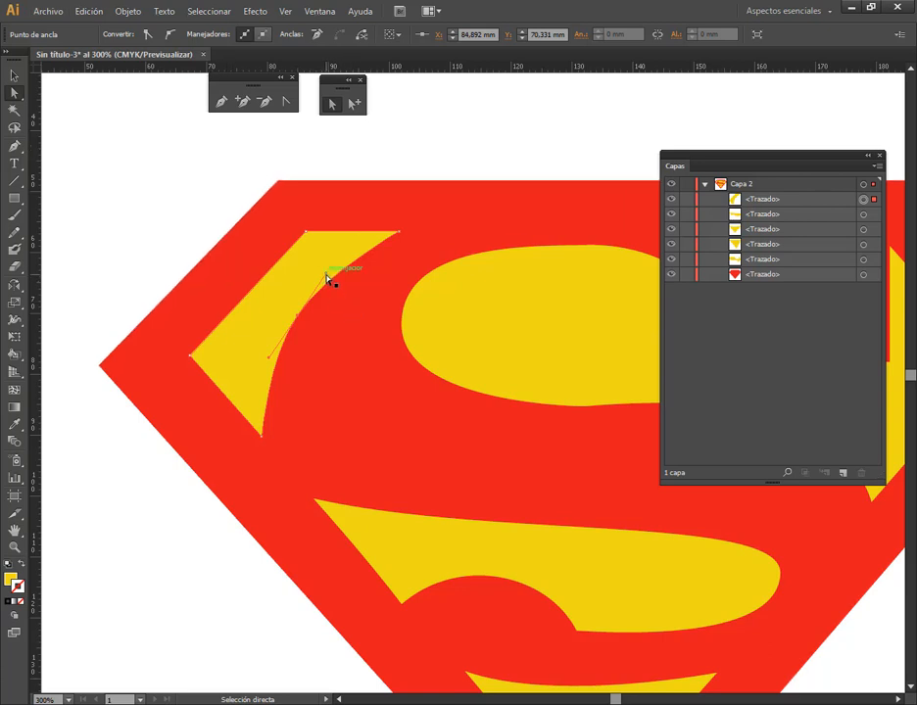
left_click(333, 312)
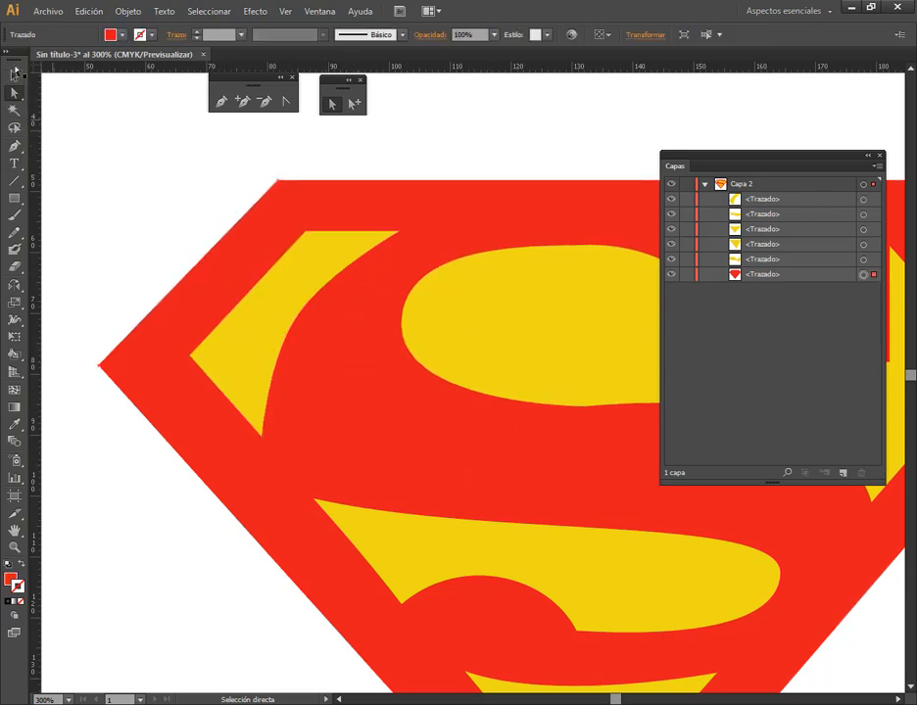
Set the layer colour of Capa 2 to Azul eléctrico
scroll(441, 452, "down", 2)
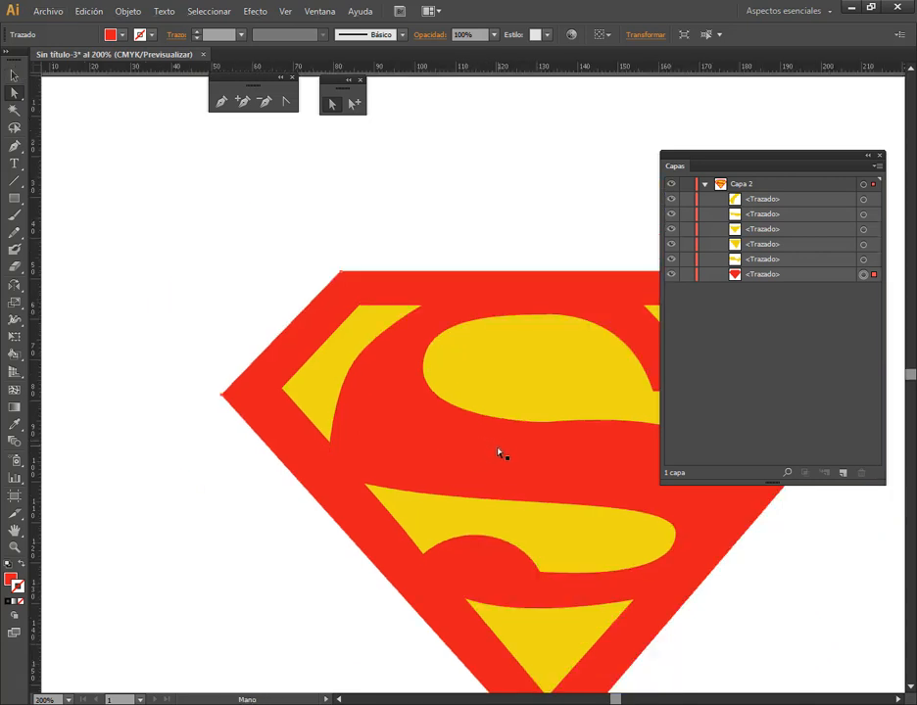
scroll(499, 452, "up", 1)
left_click(752, 185)
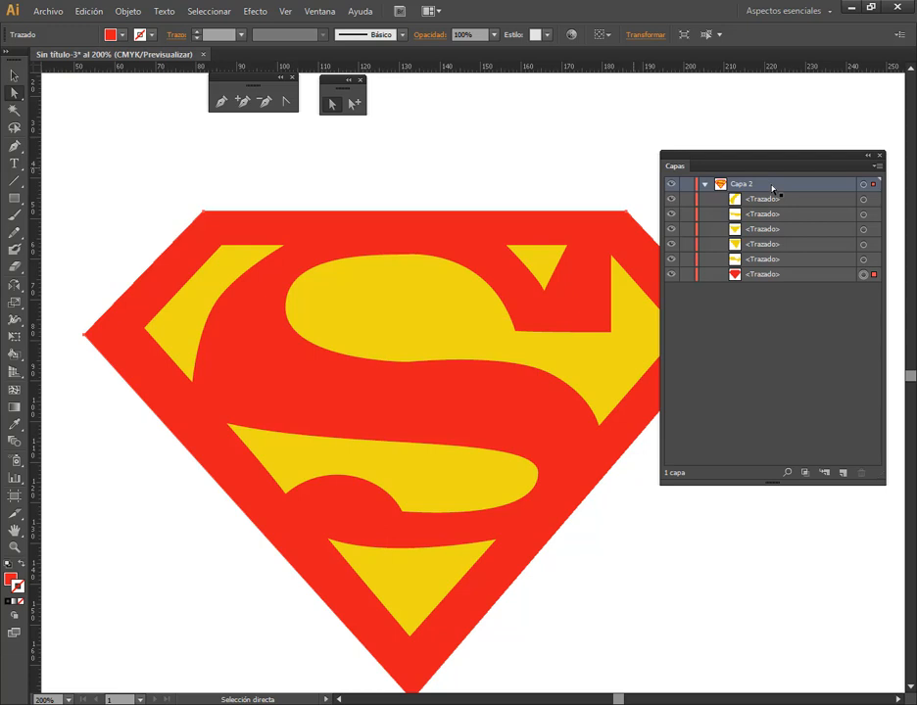
double_click(773, 189)
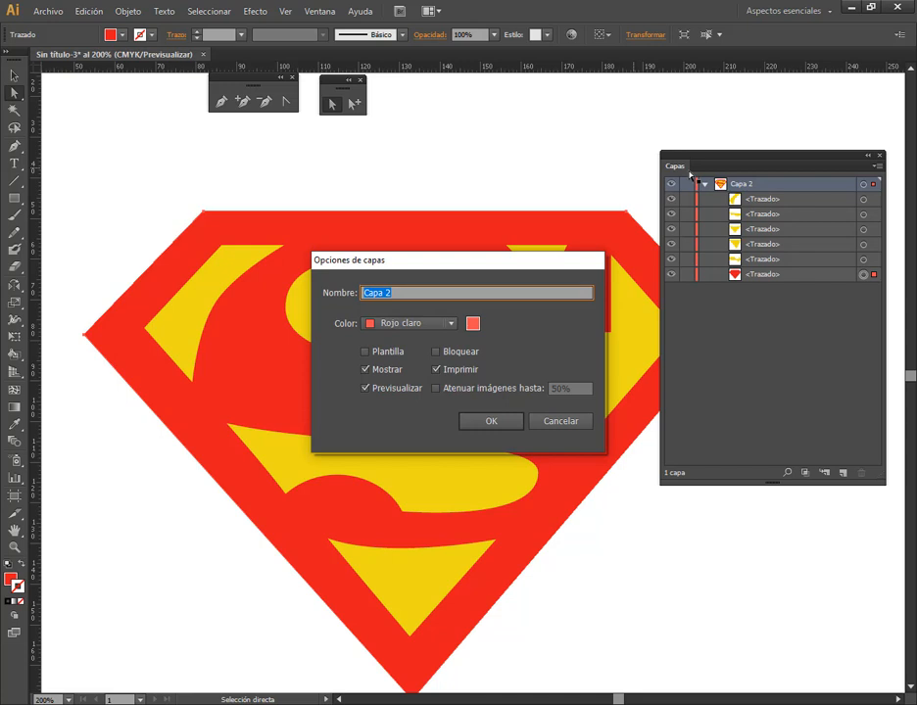
left_click_drag(689, 174, 707, 293)
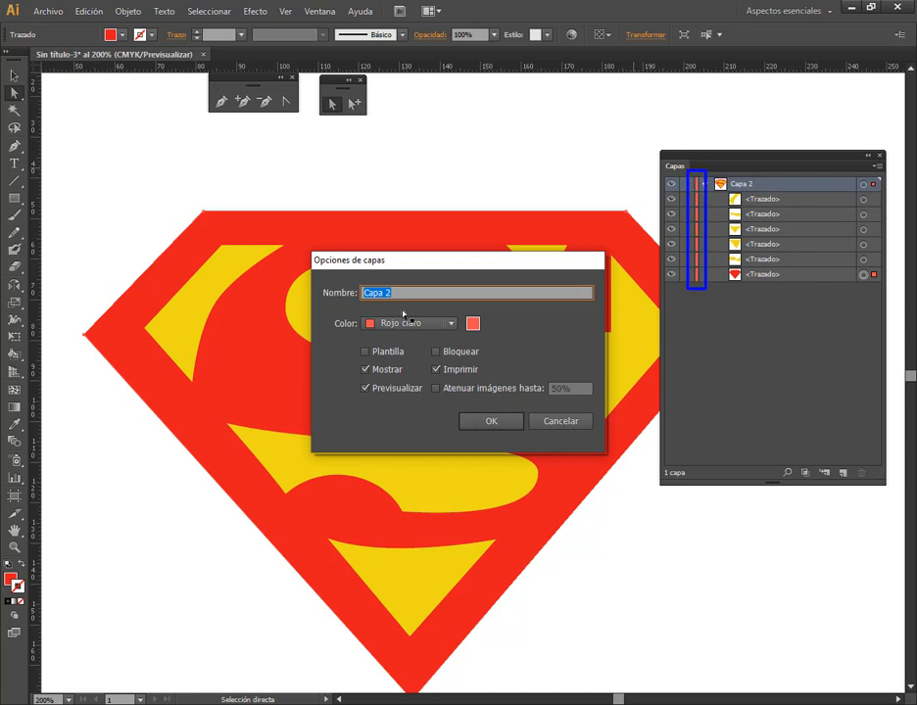
left_click_drag(327, 308, 493, 336)
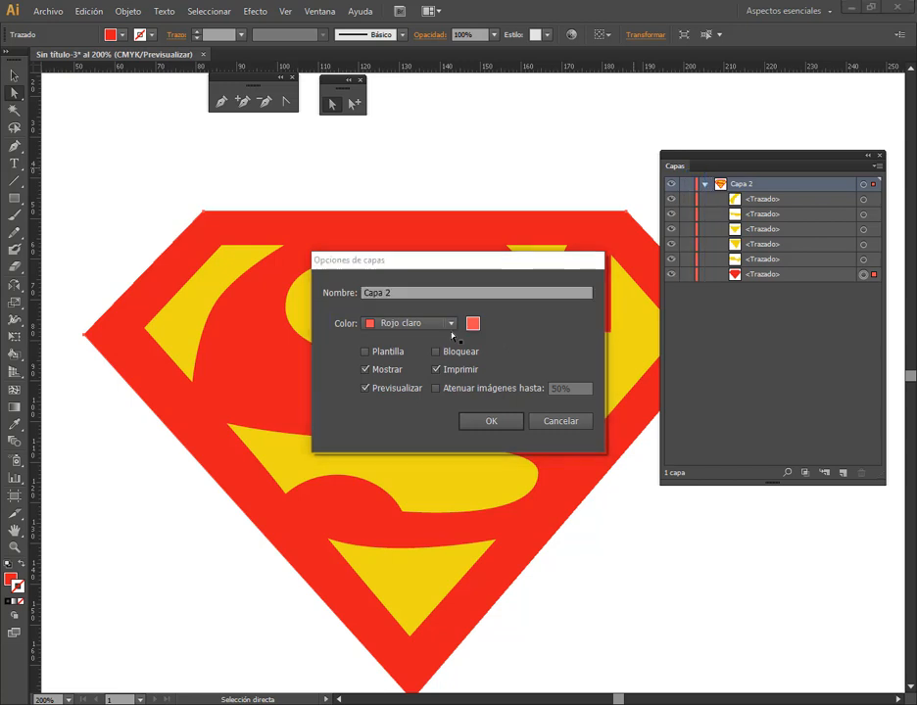
left_click(451, 324)
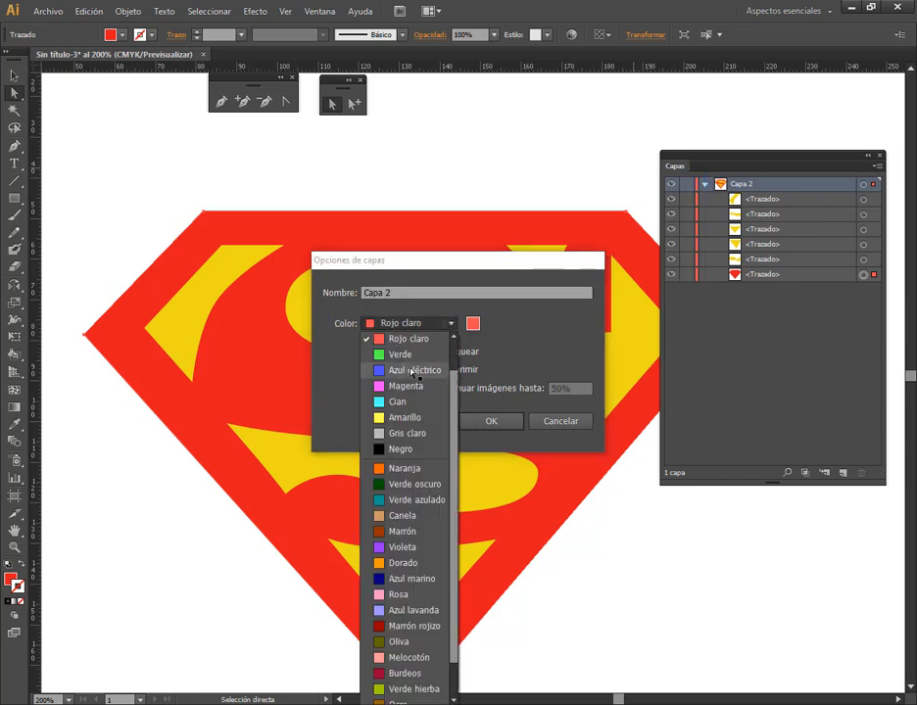
left_click(412, 371)
left_click(489, 421)
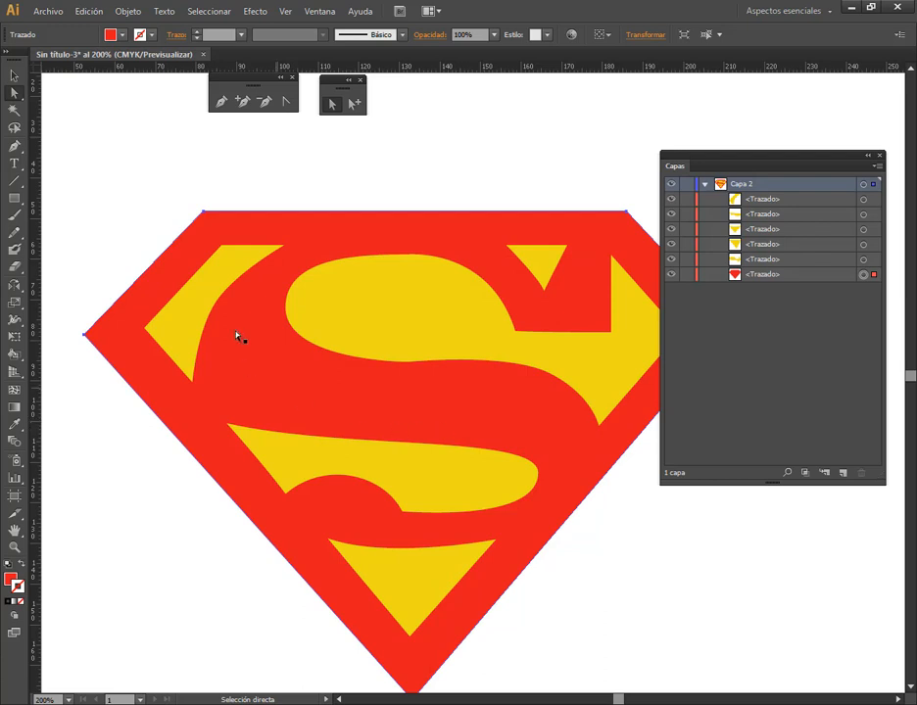
Adjust the upper-left yellow shape's inner curve by extending the lower handle of its middle anchor slightly outward
left_click(258, 239)
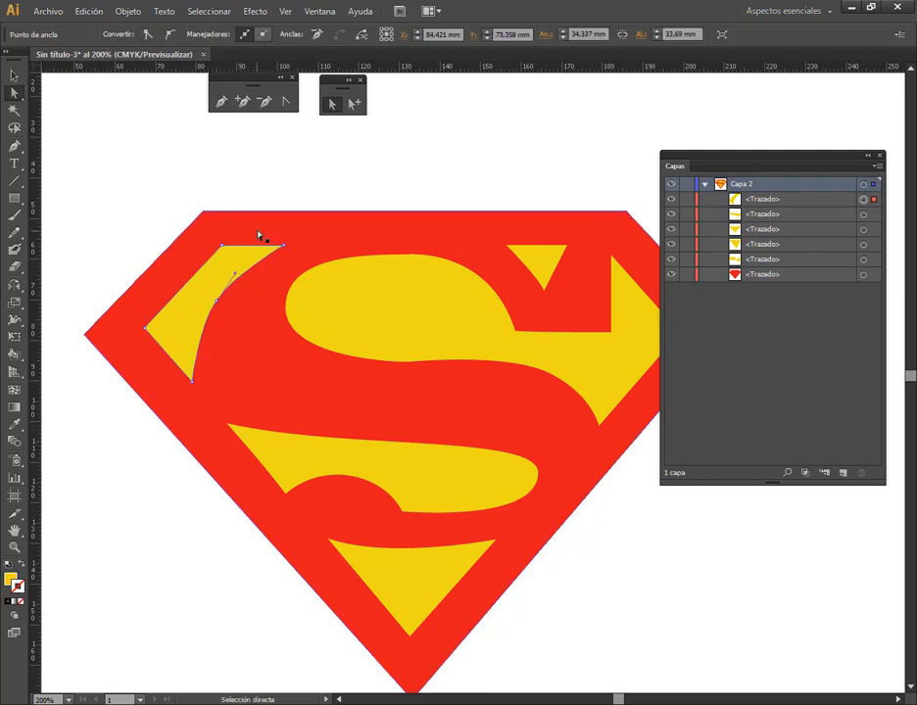
scroll(208, 333, "up", 1)
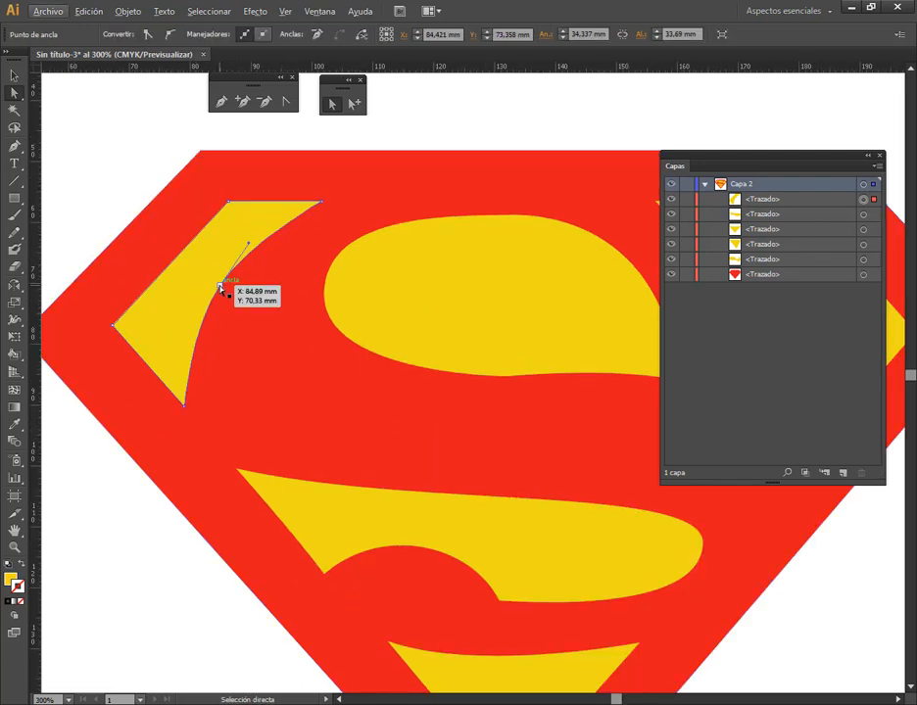
left_click(220, 286)
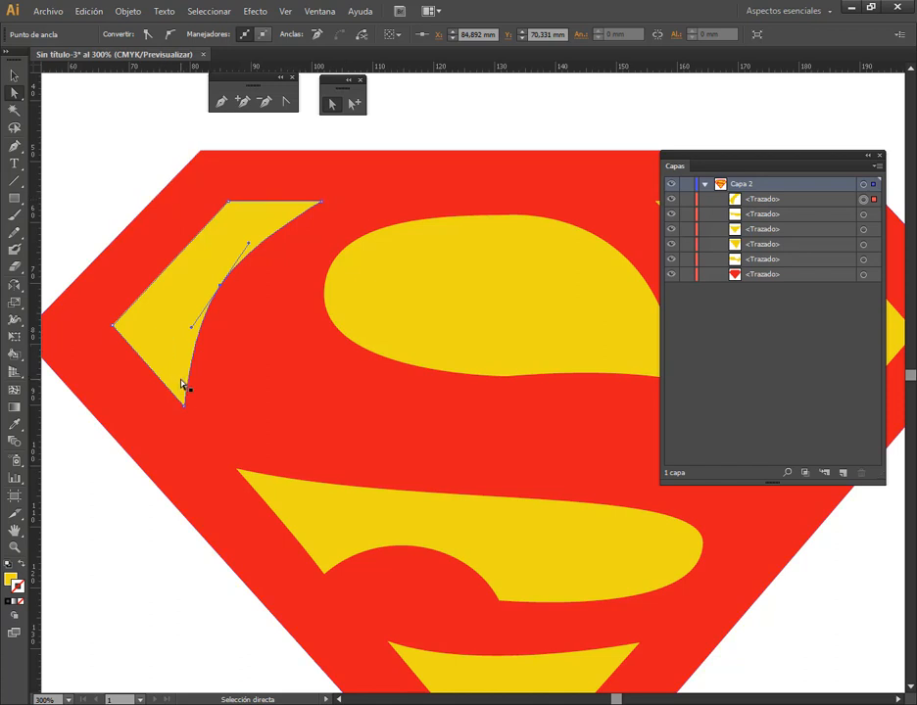
left_click_drag(193, 333, 184, 331)
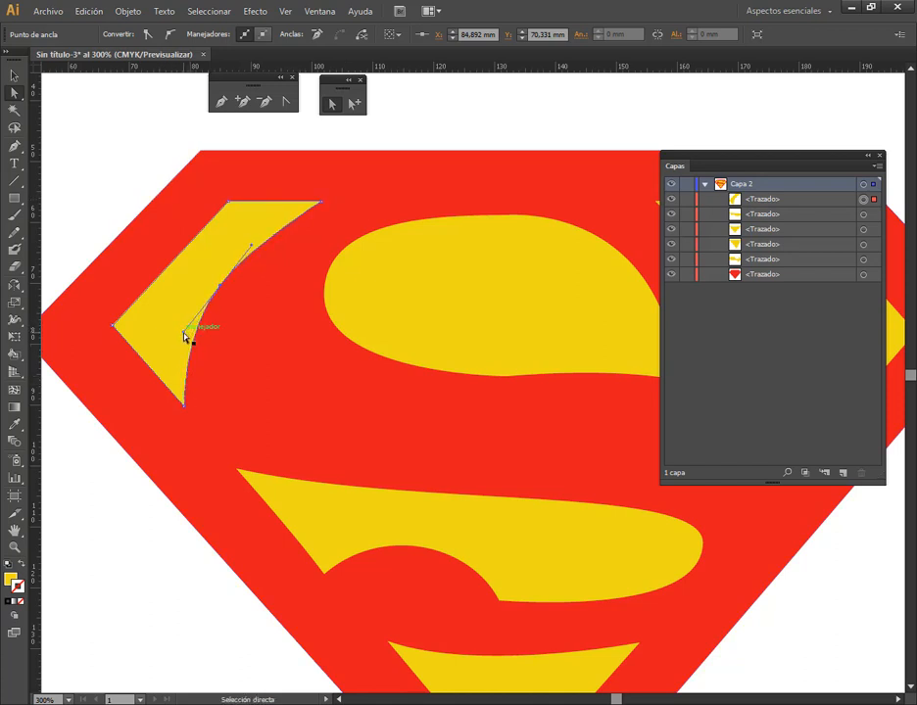
Move the upper-left shape's lower corner anchor to about X 81.6 mm, Y 93.1 mm, lengthen the curve's lower handle, and deselect
left_click(240, 473)
left_click(185, 411)
left_click_drag(184, 411, 201, 427)
left_click_drag(182, 336, 166, 347)
scroll(389, 378, "down", 2)
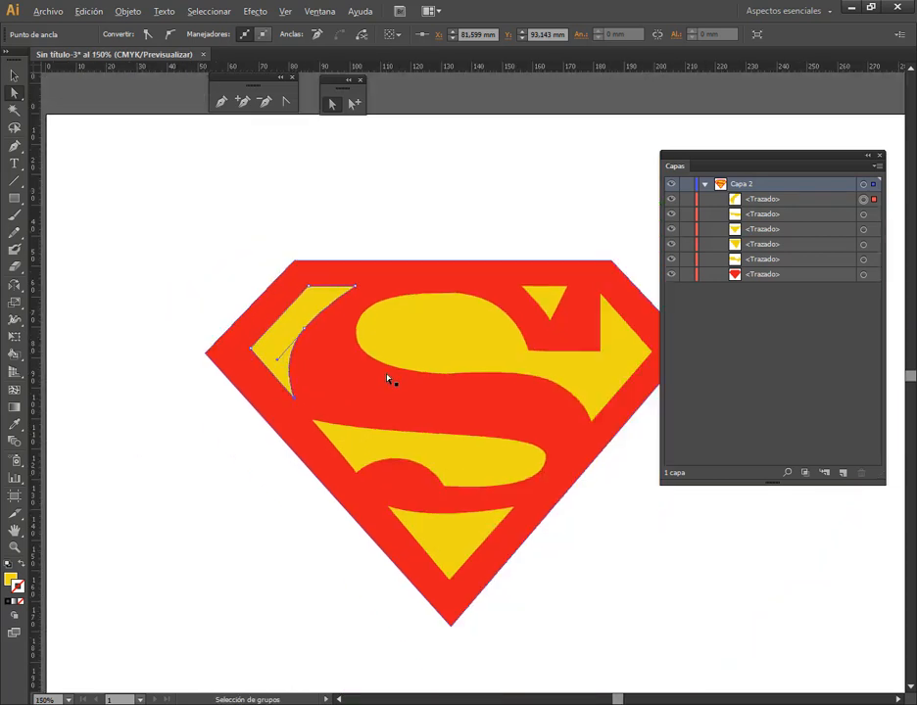
left_click(635, 517)
left_click(14, 75)
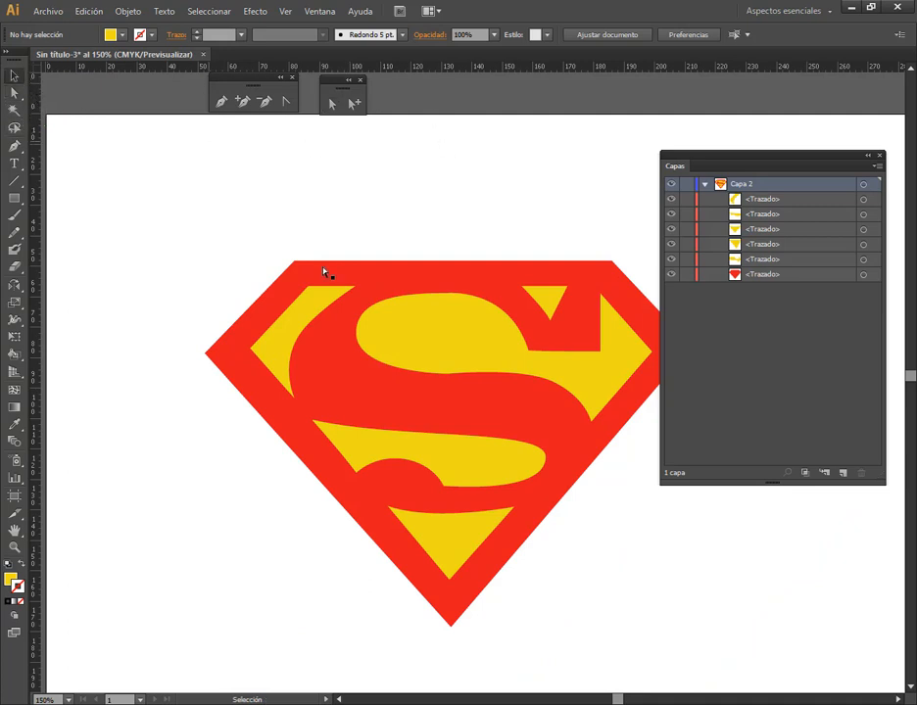
Collapse layer Capa 2 and delete the entire Superman logo from the artboard
scroll(509, 373, "down", 3)
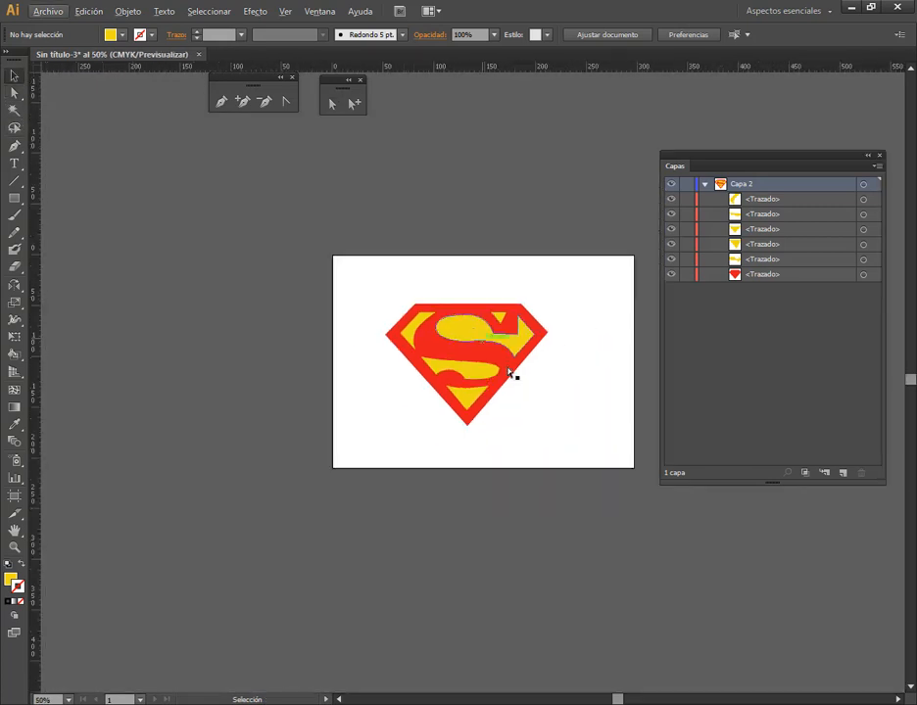
left_click(704, 185)
left_click_drag(294, 280, 548, 505)
key("Delete")
Place the Batman tracing image 3.png from File Explorer's Ejercicios con pluma folder onto the artboard and deselect it
left_click(235, 704)
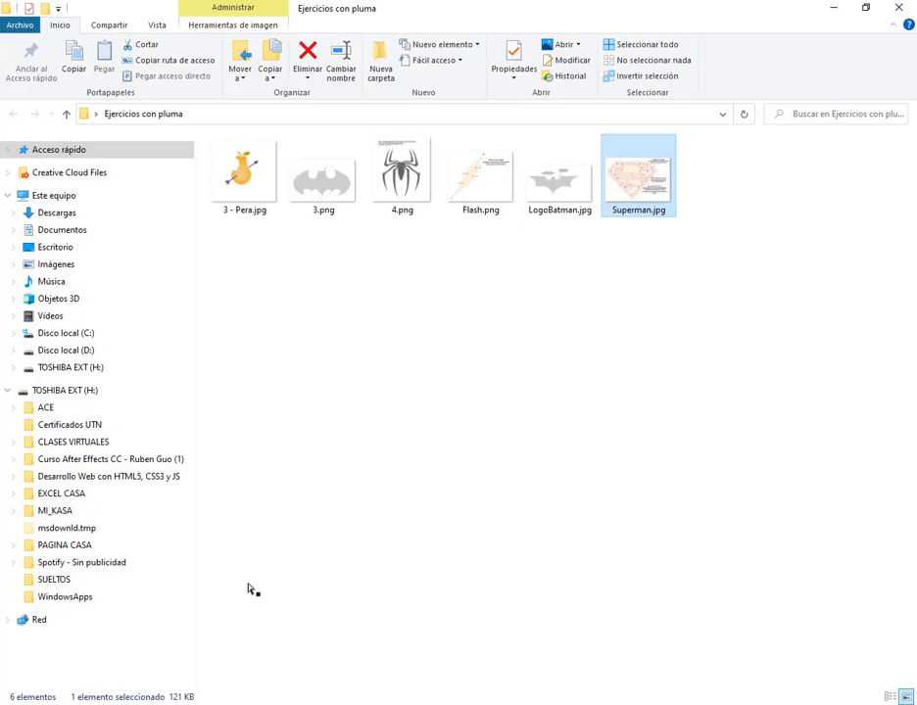
left_click(576, 358)
left_click(334, 194)
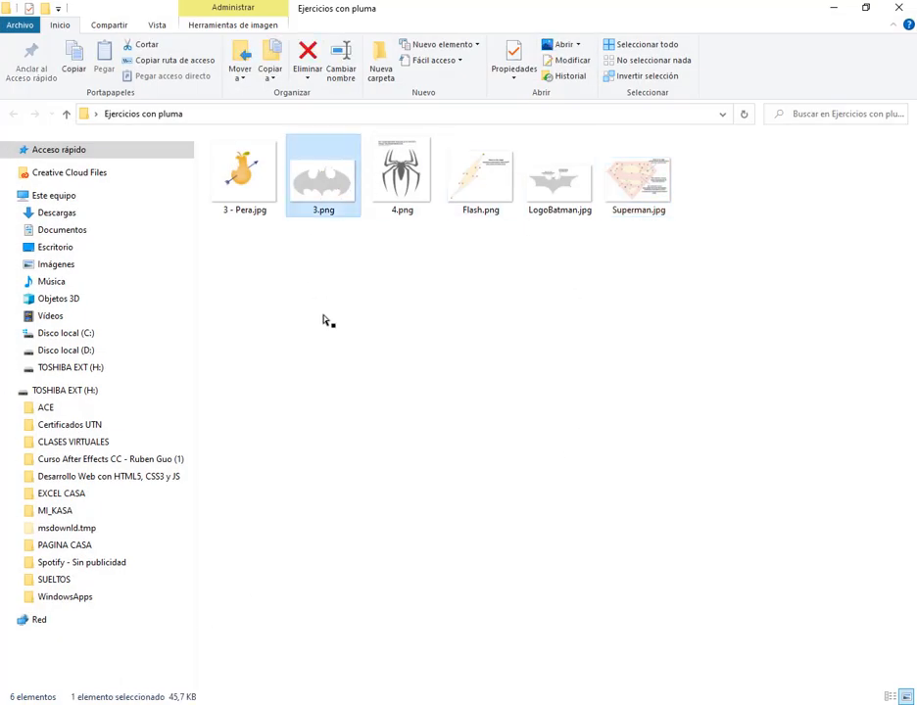
left_click_drag(482, 263, 702, 156)
left_click(347, 231)
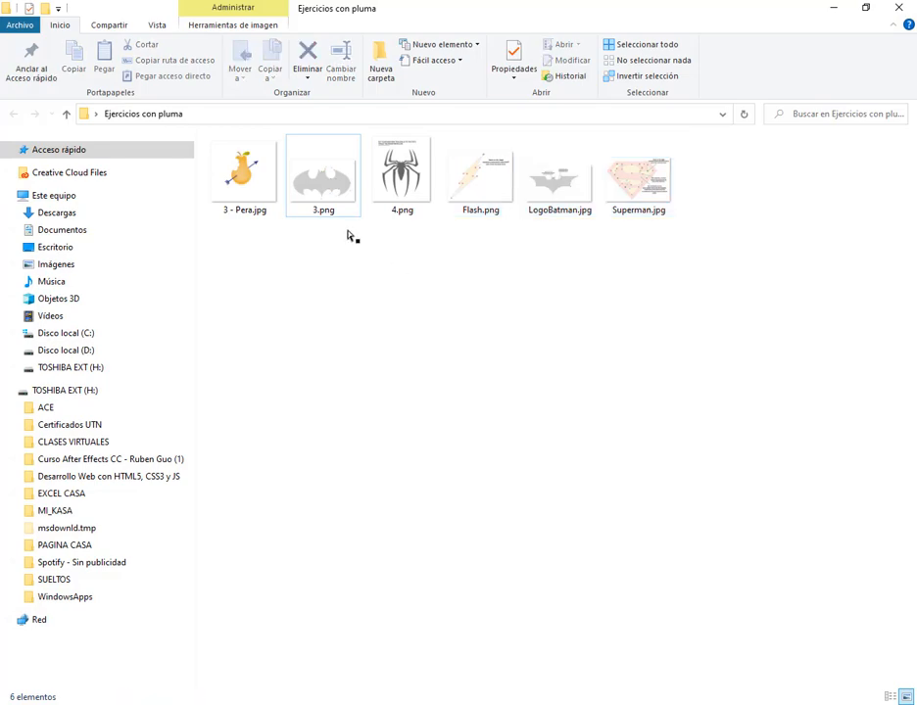
left_click_drag(322, 199, 470, 369)
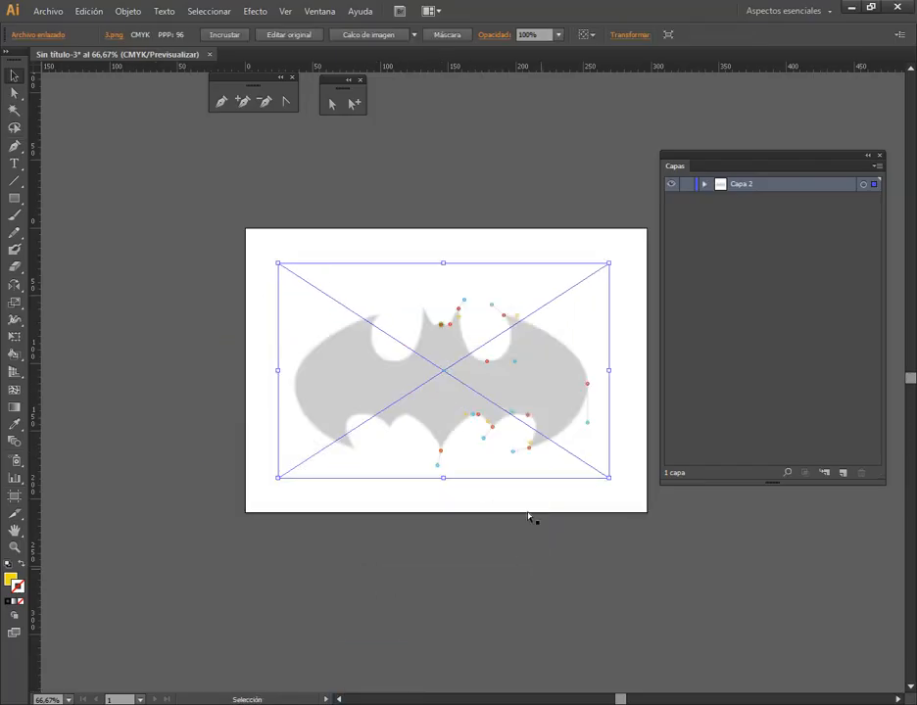
left_click(528, 515)
Lock the image layer Capa 2, add a new layer above it, and collapse the layer list
scroll(545, 348, "up", 2)
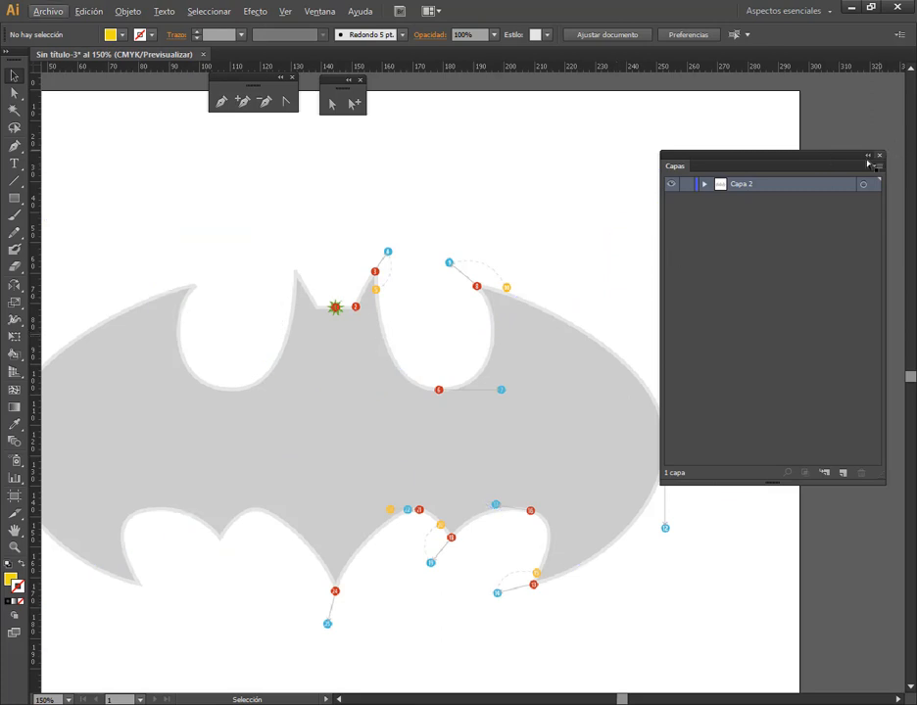
left_click(686, 184)
left_click(841, 473)
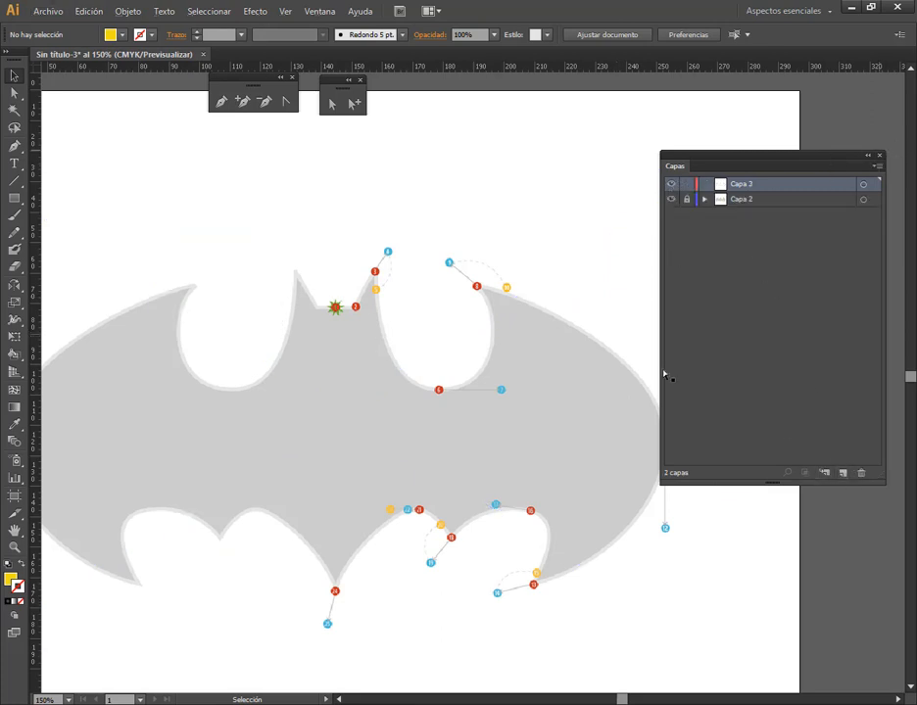
left_click(868, 157)
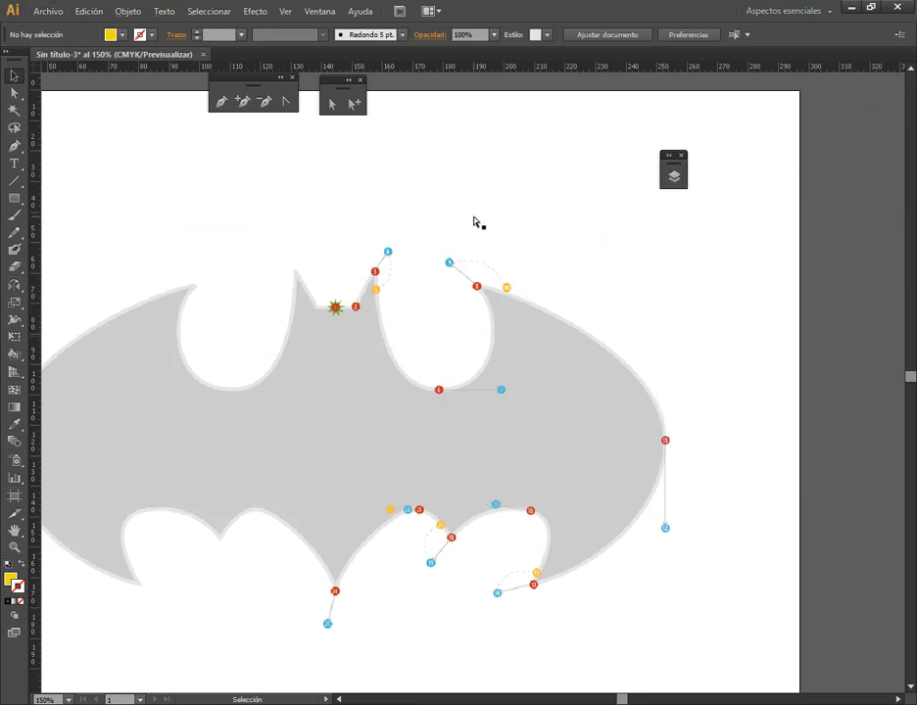
Start a Pen path at point 1 through points 2 and 3, pulling point 3's handle to 4 and breaking it to 5
left_click(222, 102)
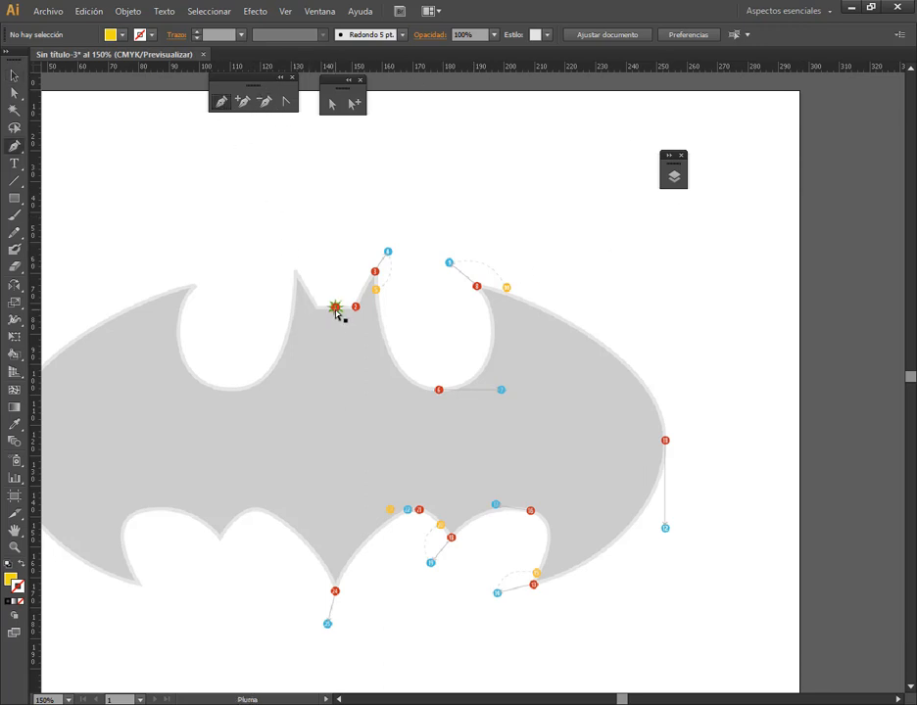
mouse_move(336, 310)
left_mouse_down()
mouse_move(361, 315)
mouse_move(366, 289)
mouse_move(353, 313)
left_mouse_up()
scroll(361, 312, "up", 1)
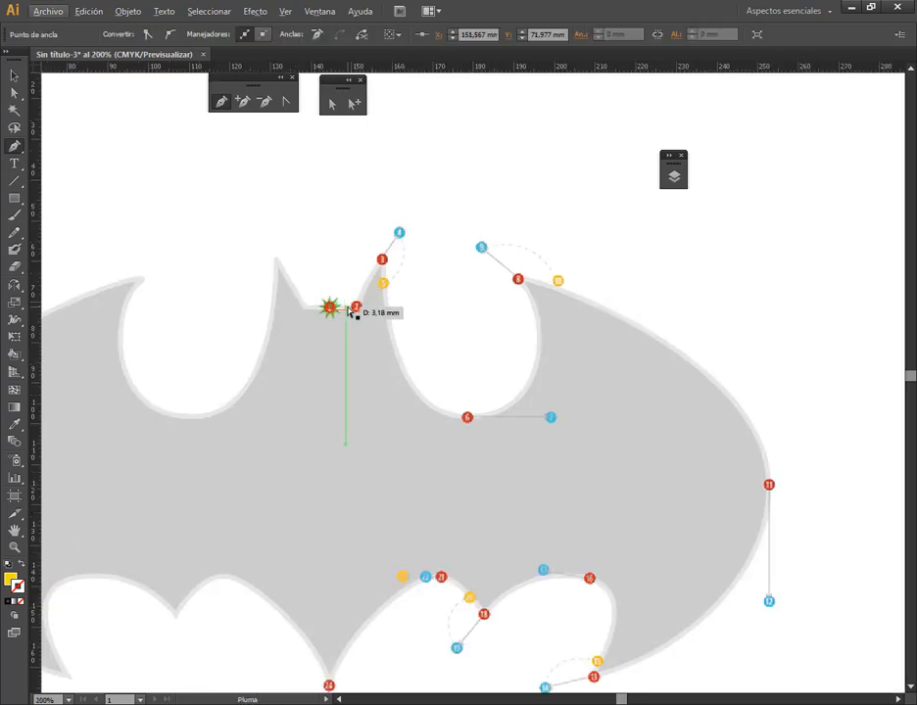
left_click(356, 307)
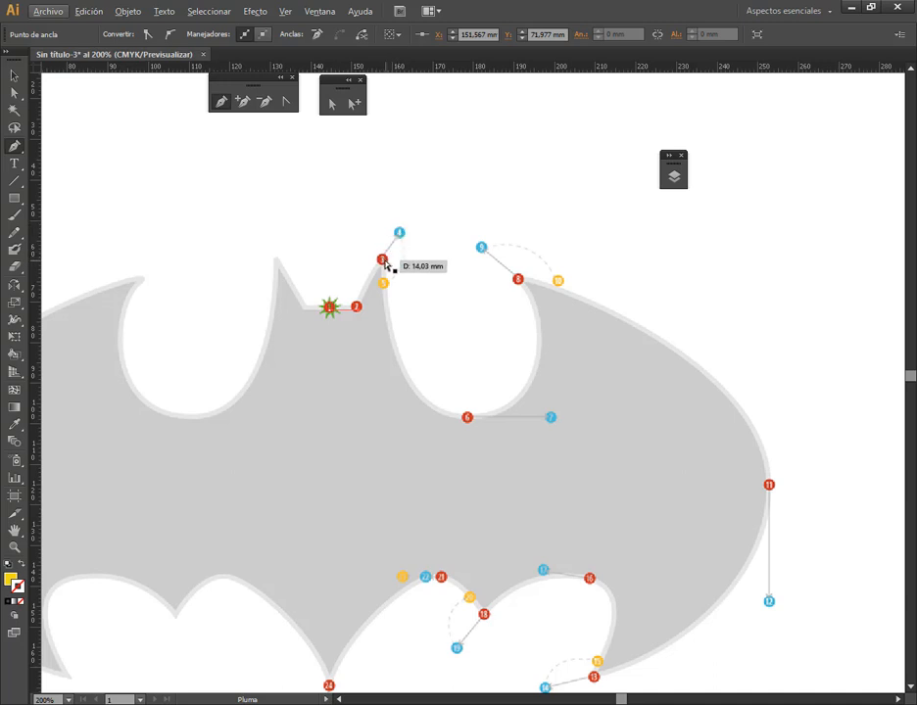
mouse_move(383, 259)
left_mouse_down()
mouse_move(398, 240)
mouse_move(411, 247)
mouse_move(400, 233)
left_mouse_up()
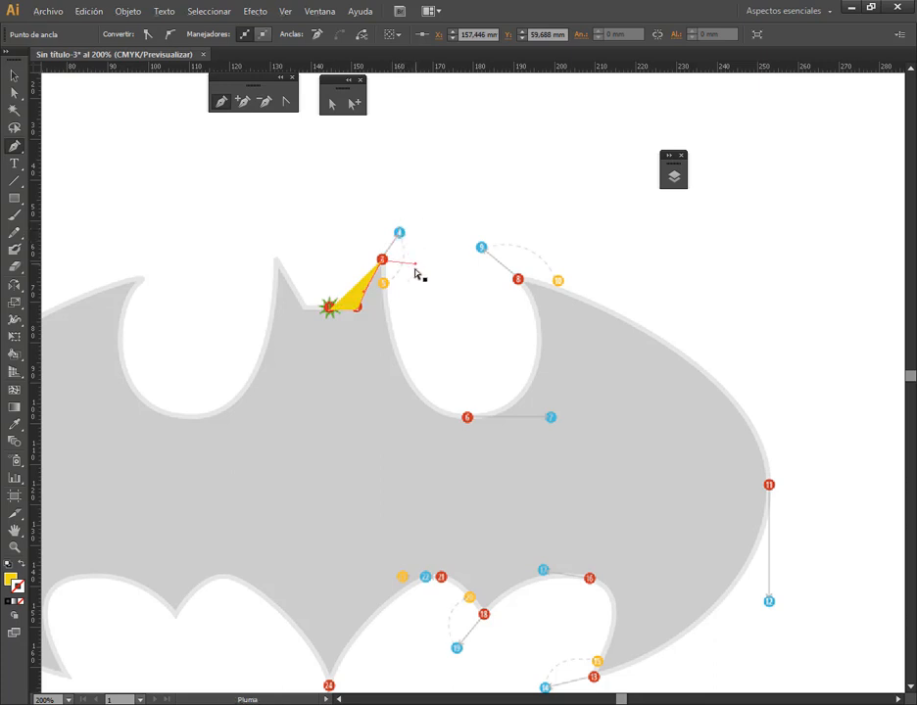
left_click_drag(381, 285, 383, 284)
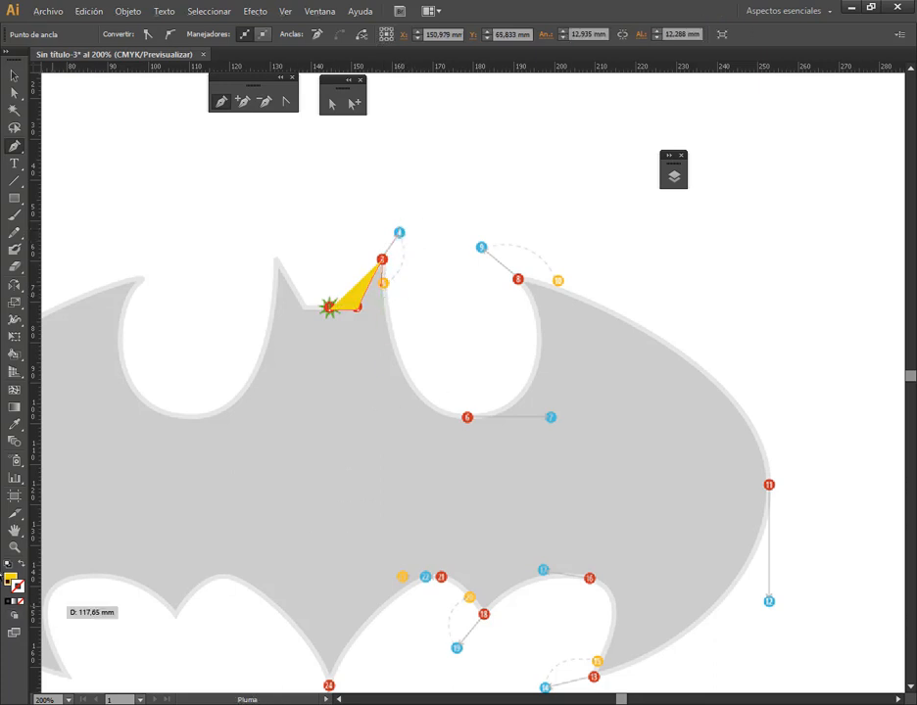
Swap the path's fill and stroke so it has no fill, and set the stroke color to near-black 070707
left_click(11, 580)
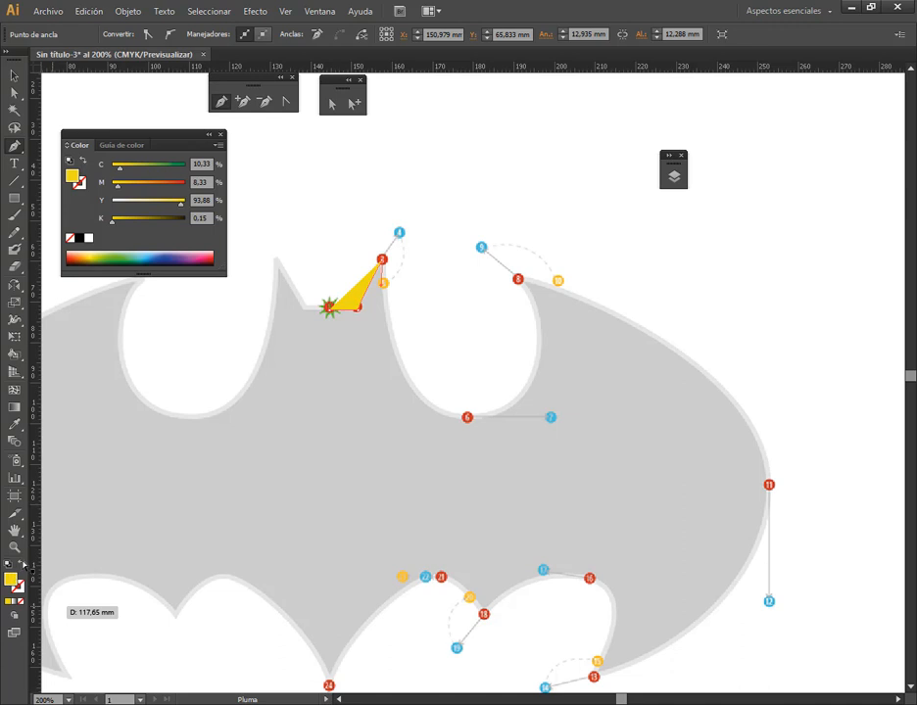
double_click(19, 587)
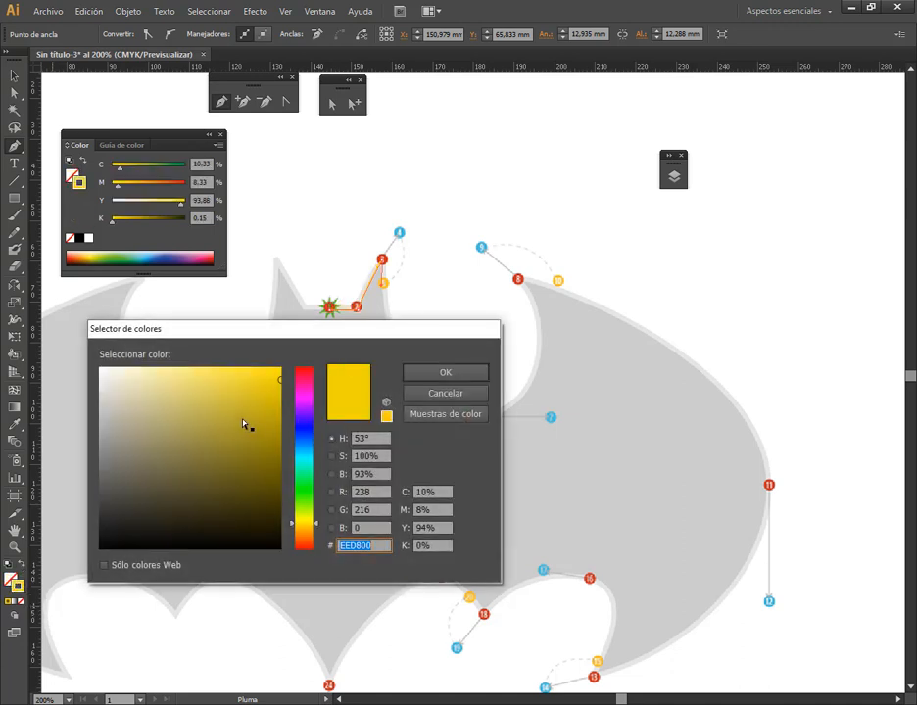
mouse_move(243, 424)
left_mouse_down()
mouse_move(68, 574)
mouse_move(372, 383)
mouse_move(104, 545)
left_mouse_up()
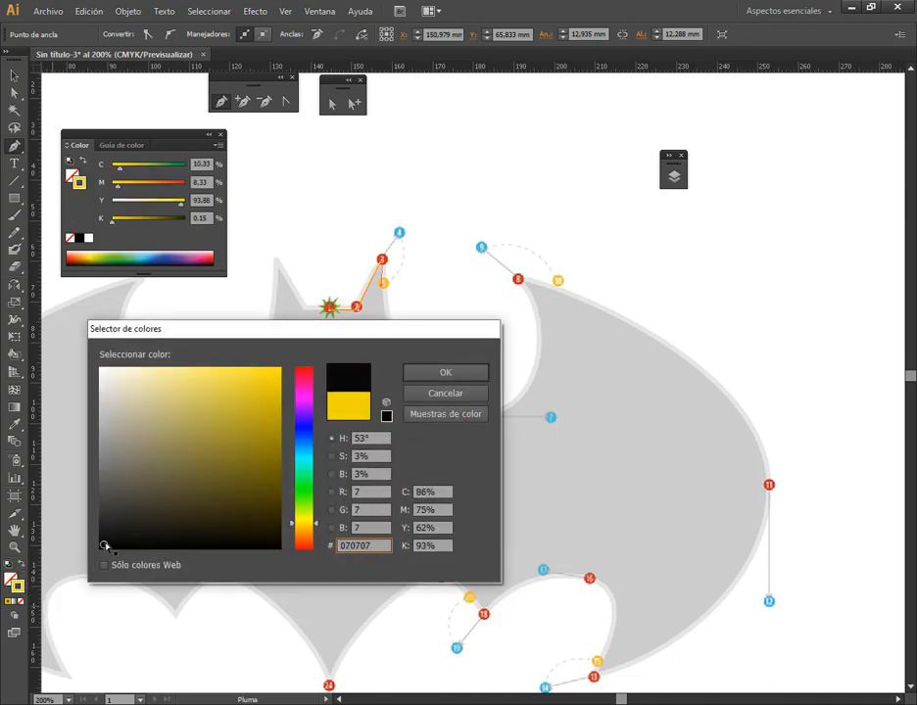
left_click(445, 372)
left_click(220, 135)
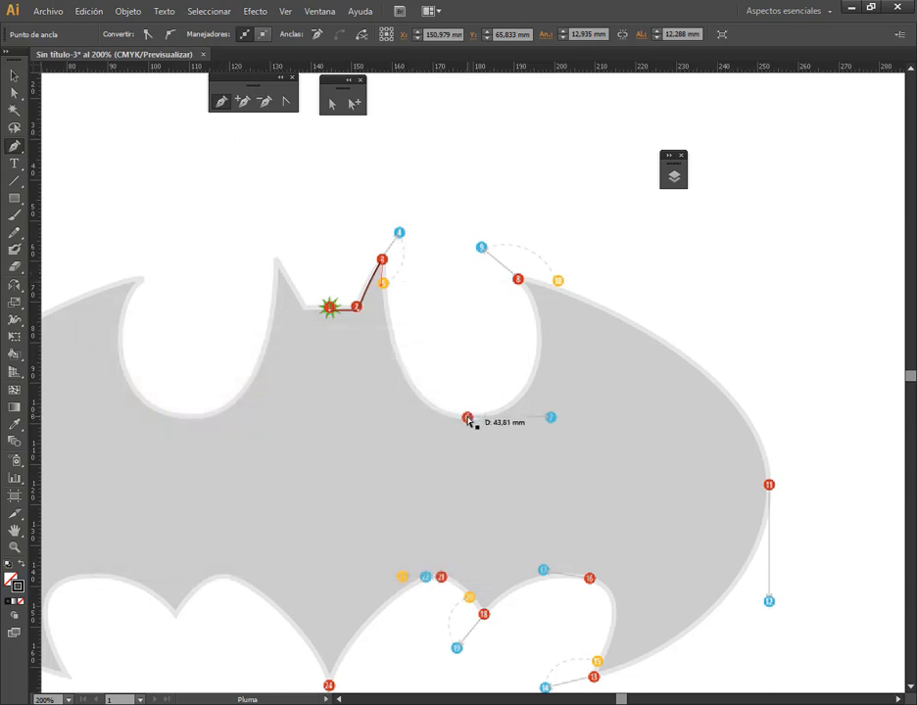
Continue the Pen path through points 6, 8 and 11, pulling the handles to 7, 9 and 12 and breaking point 8's handle to 10
left_click_drag(467, 418, 550, 418)
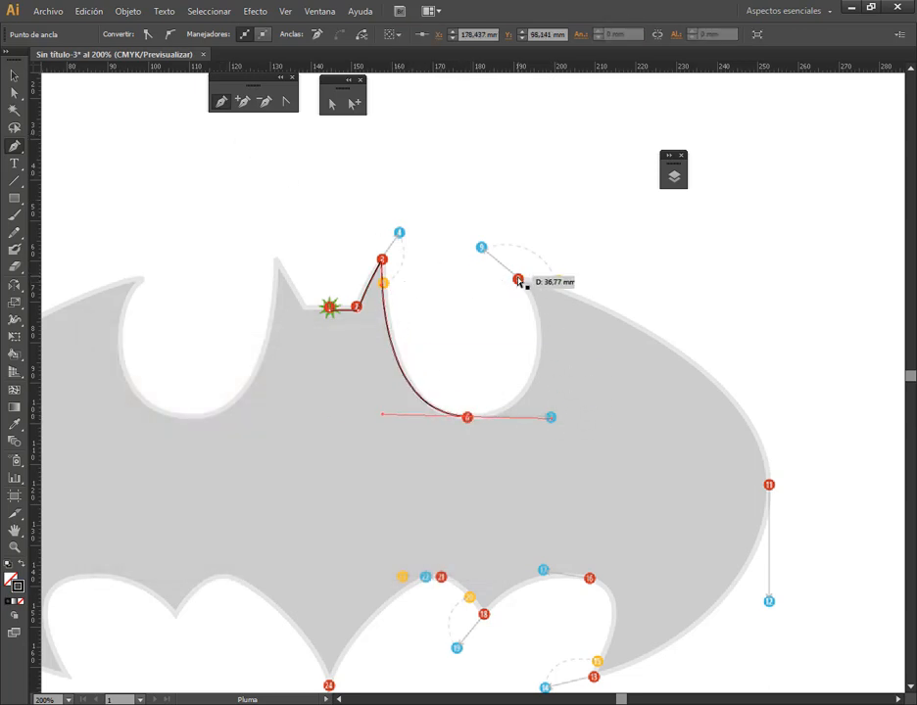
left_click_drag(518, 281, 481, 247)
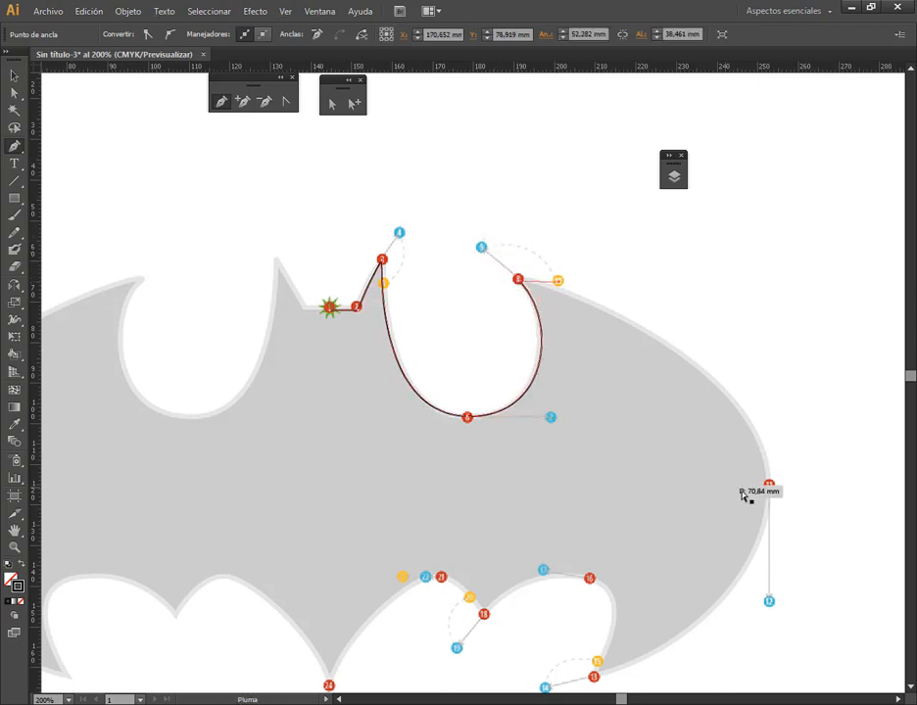
left_click_drag(768, 485, 769, 602)
left_click_drag(769, 604, 803, 459)
Trace the bat's lower right edge with the Pen from point 13 through points 16, 18 and 21 to point 24, following the marked handles
left_click_drag(629, 533, 580, 544)
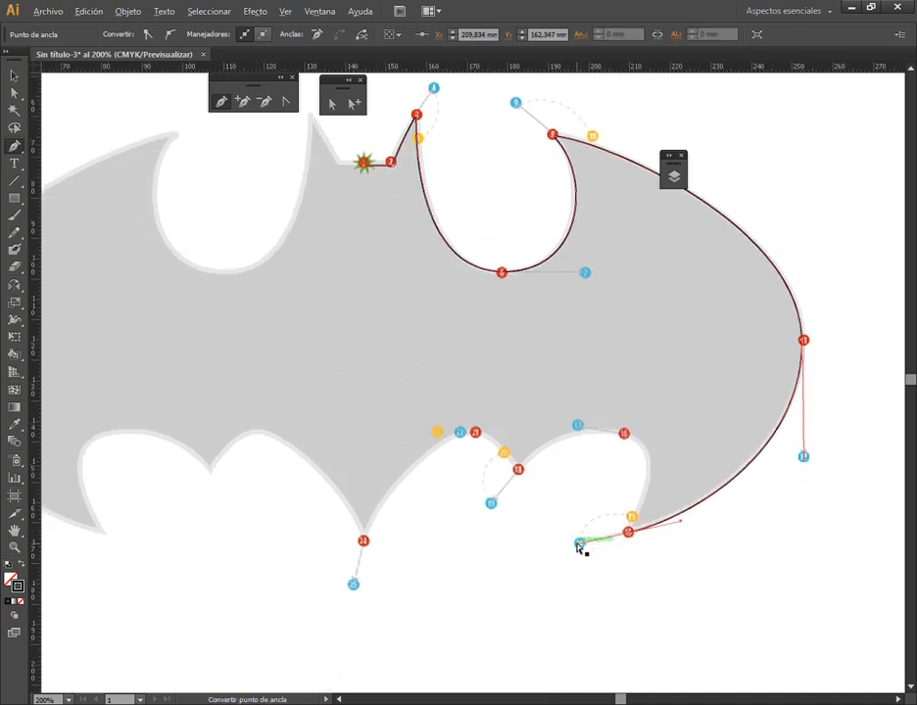
left_click(629, 532, "alt")
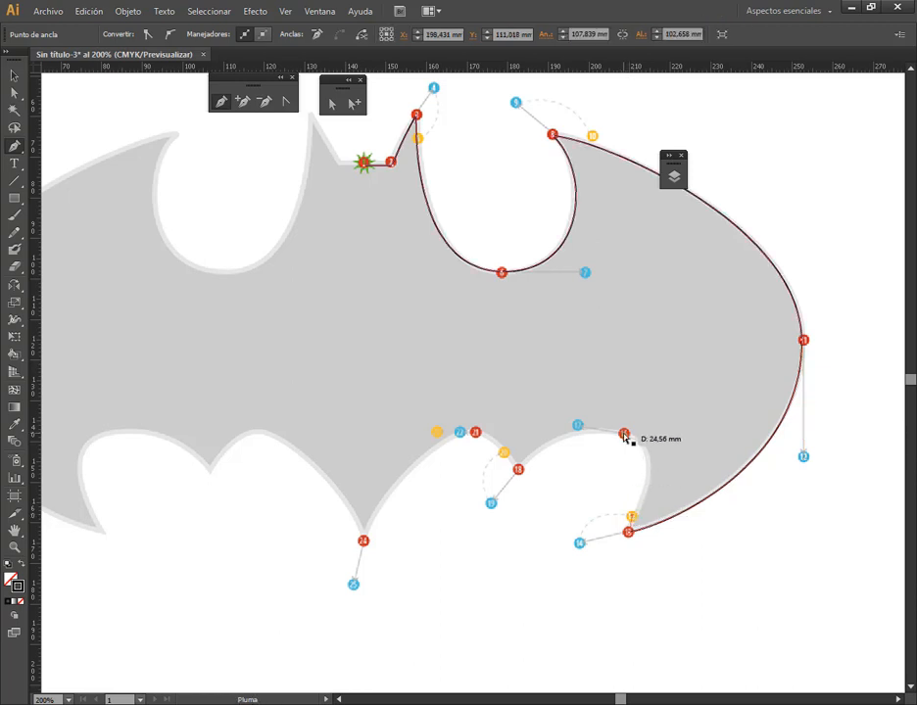
left_click_drag(627, 434, 584, 434)
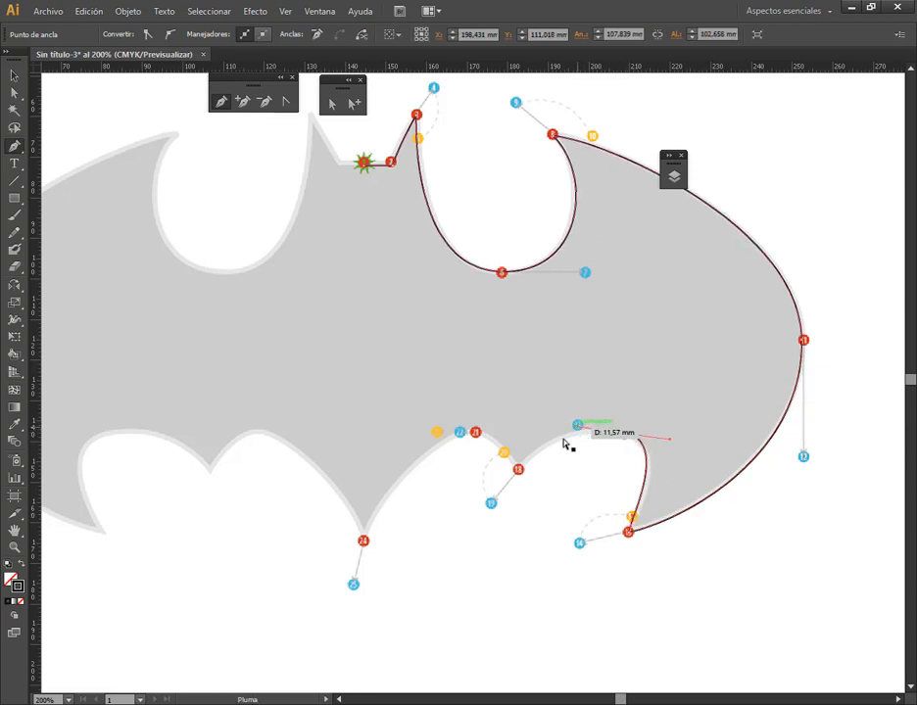
left_click_drag(518, 471, 437, 432)
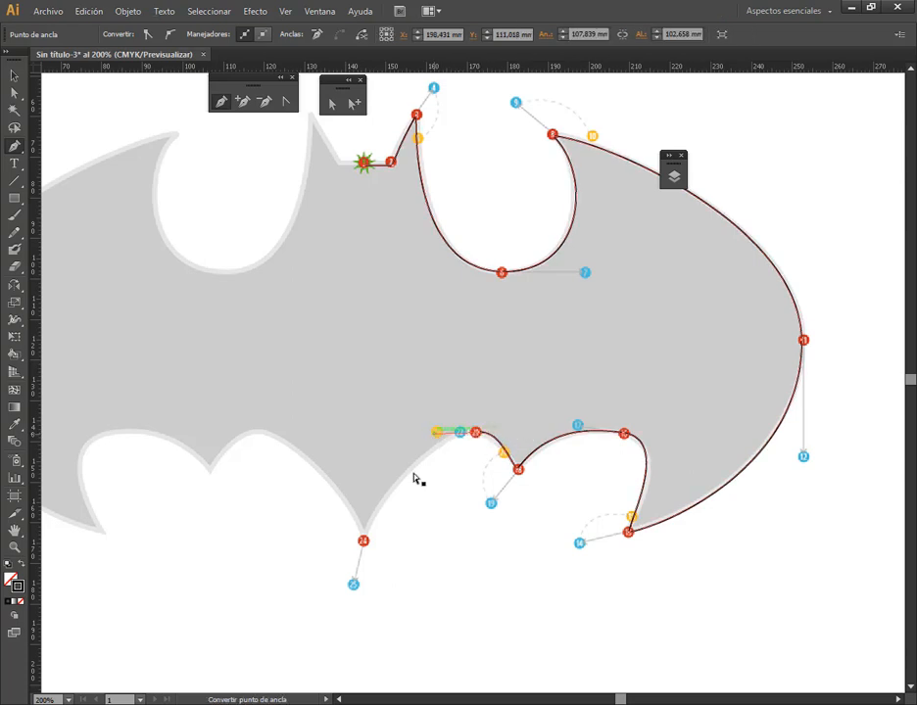
left_click_drag(364, 541, 349, 595)
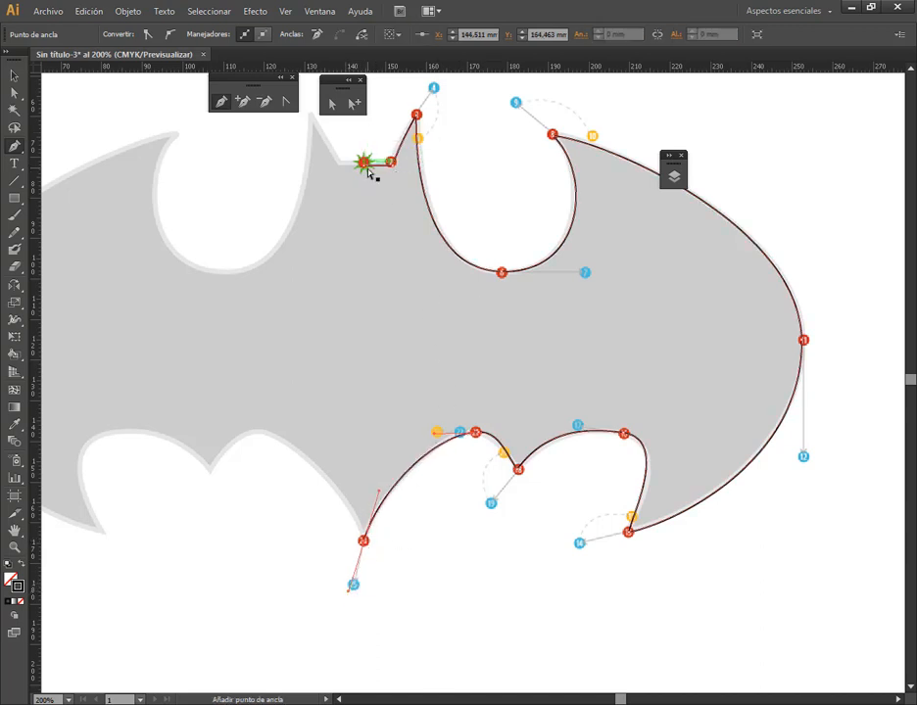
Add a vertical ruler guide through the traced half's end anchors at about X 144.5 mm and deselect the path
left_click(14, 75)
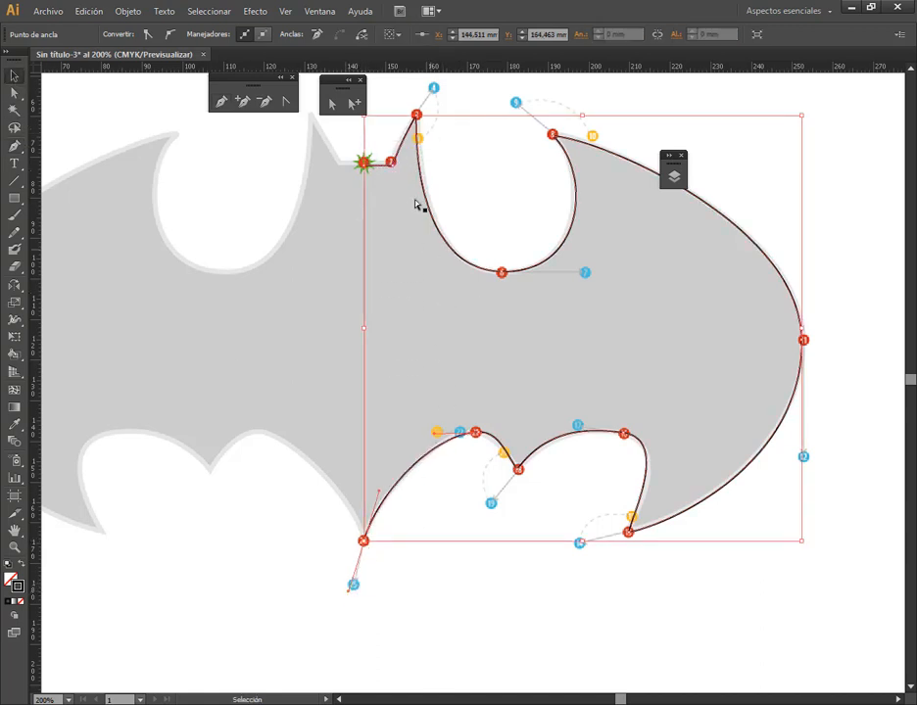
left_click_drag(41, 314, 364, 248)
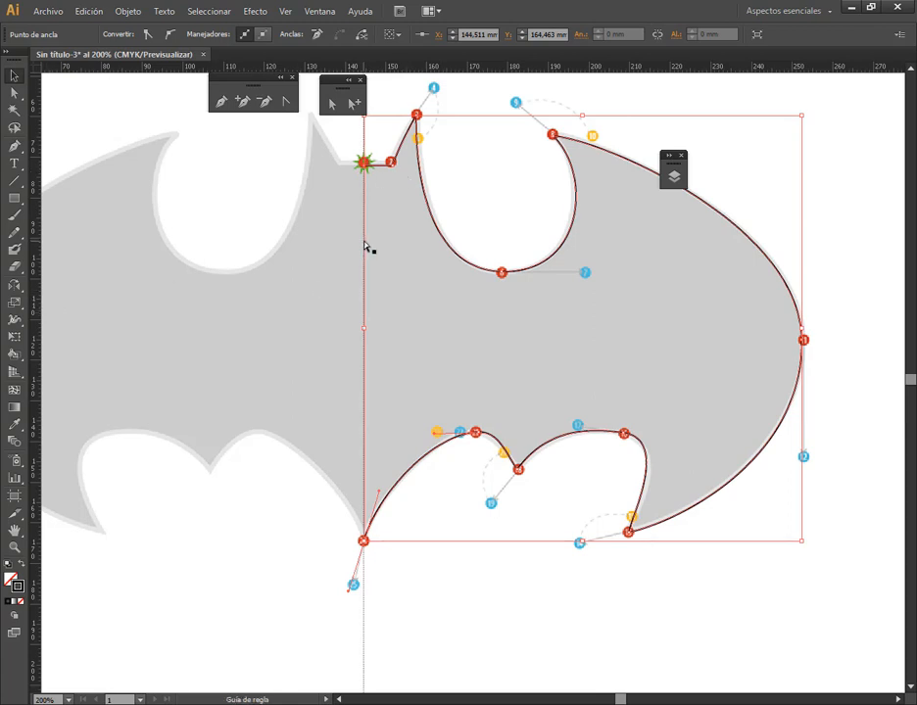
left_click(368, 247)
Reflect a copy of the traced half across the central guide using the Vertical axis
left_click_drag(415, 273, 436, 316)
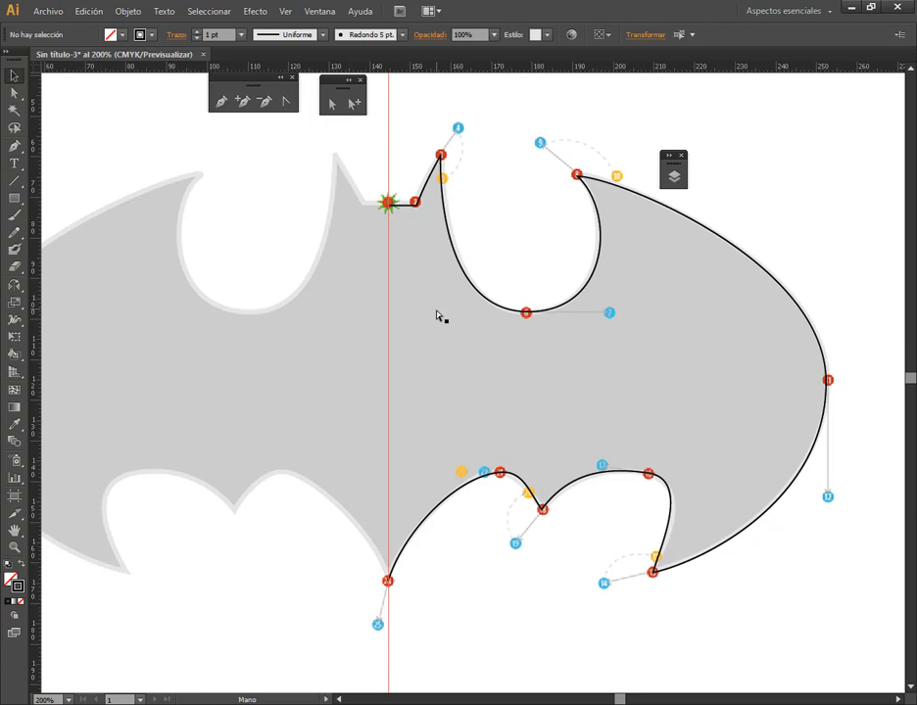
left_click(454, 251)
left_click(14, 285)
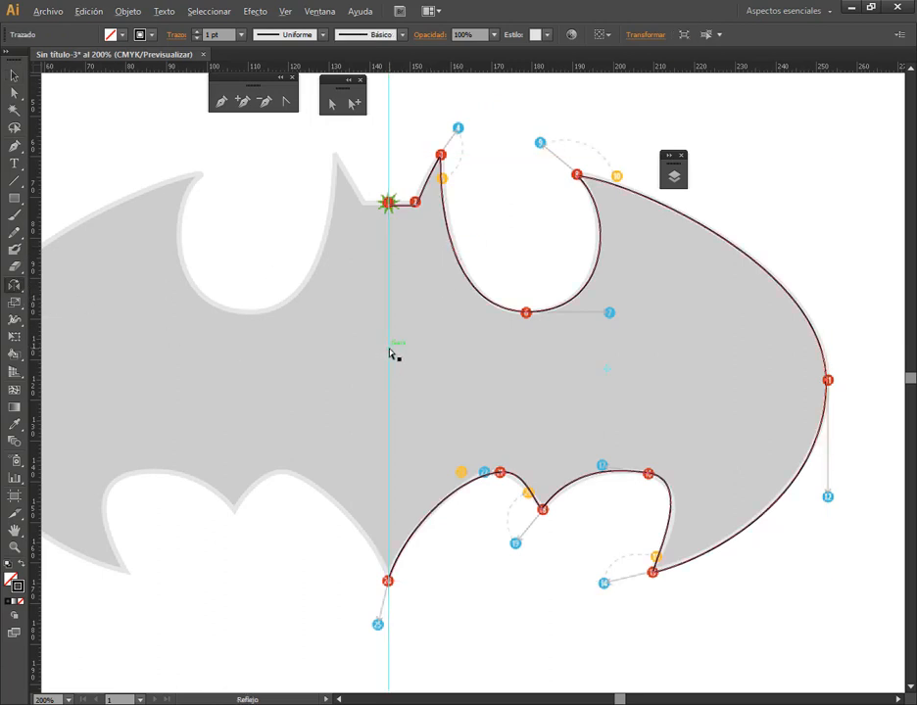
left_click(388, 351, "alt")
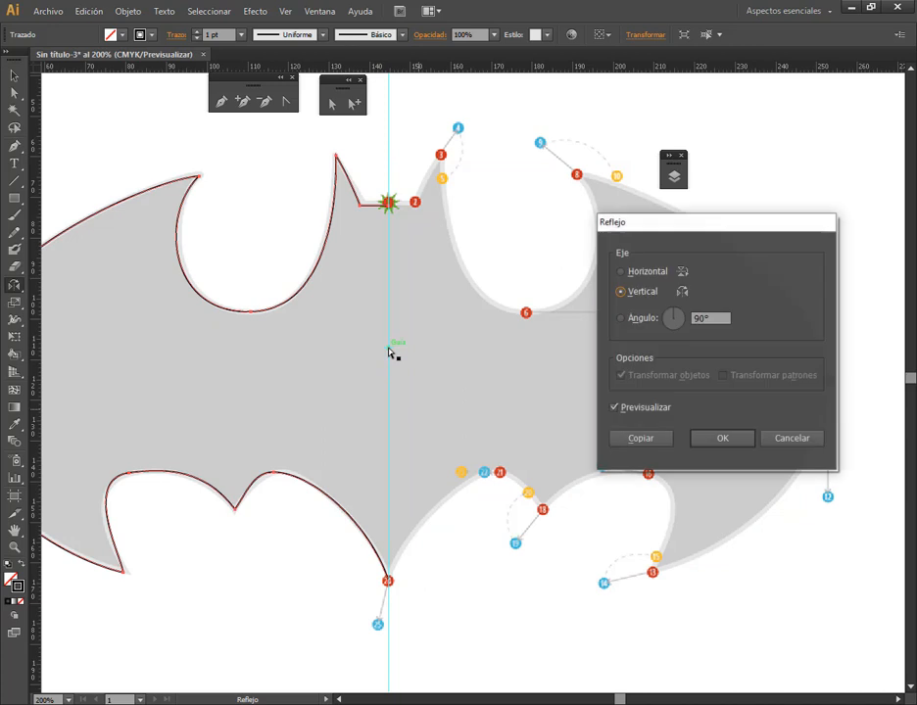
left_click(656, 438)
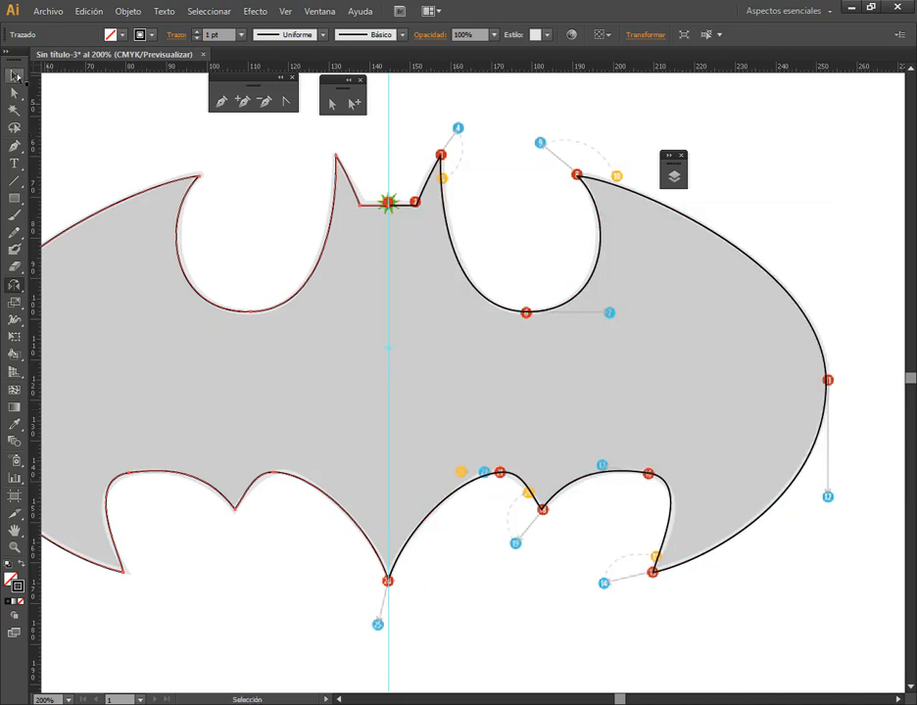
Delete layer Capa 2 together with its tracing image and collapse the layer list
left_click(14, 76)
left_click(674, 176)
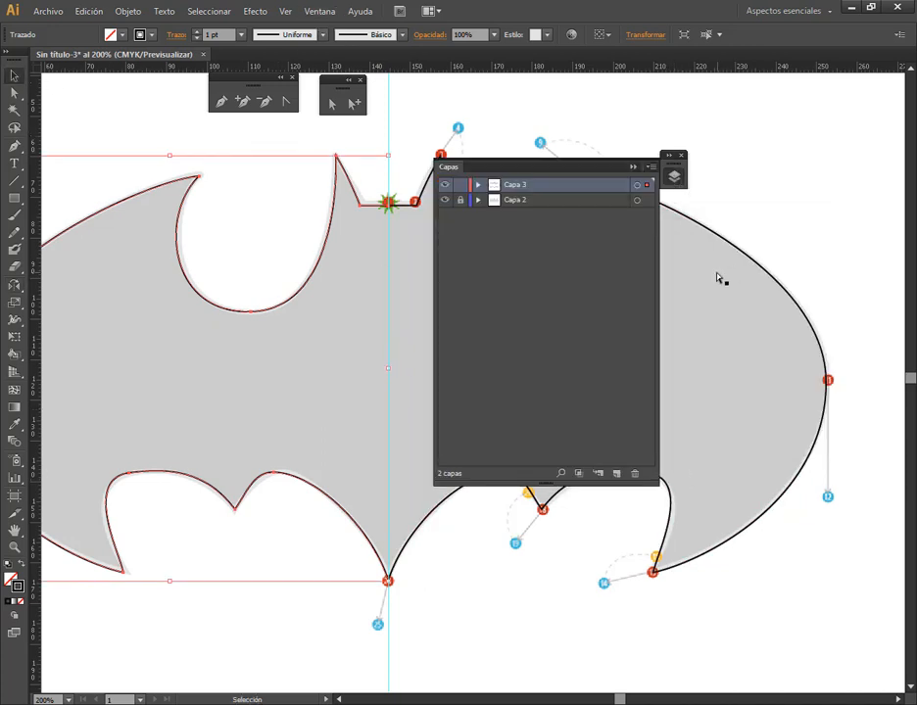
left_click(547, 202)
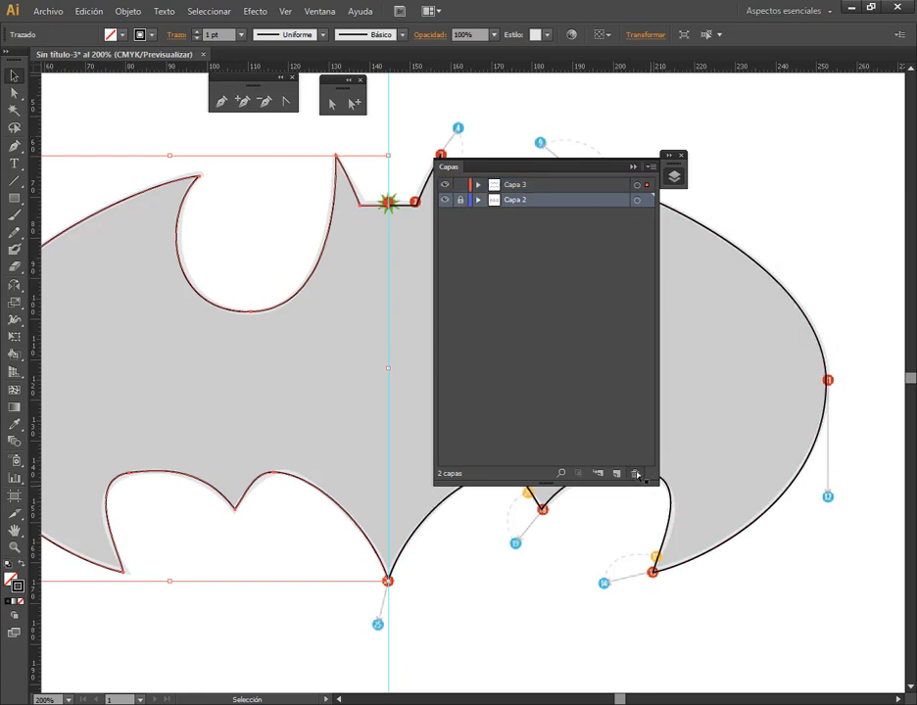
left_click(636, 474)
left_click(521, 376)
left_click(632, 166)
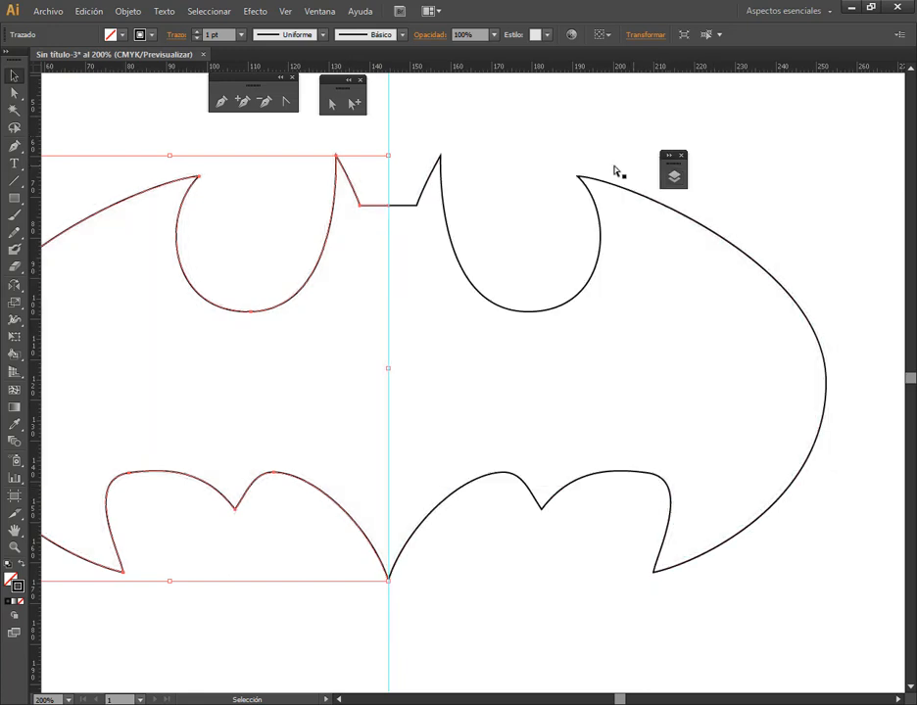
Delete the central vertical guide and select both halves of the bat outline
left_click(390, 125)
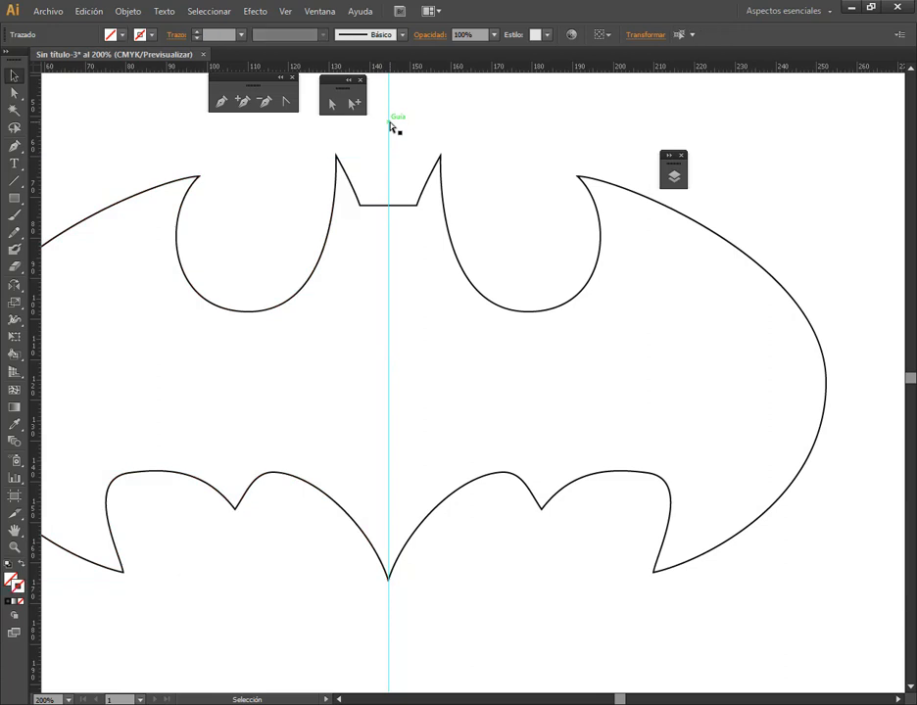
key("Delete")
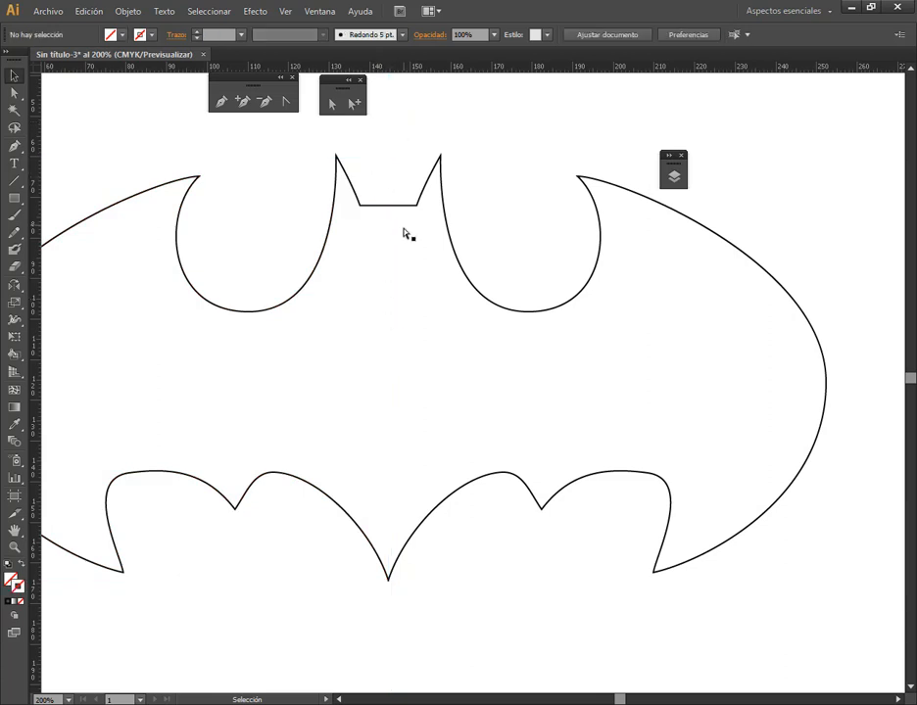
scroll(405, 233, "down", 2, "alt")
left_click_drag(369, 171, 431, 254)
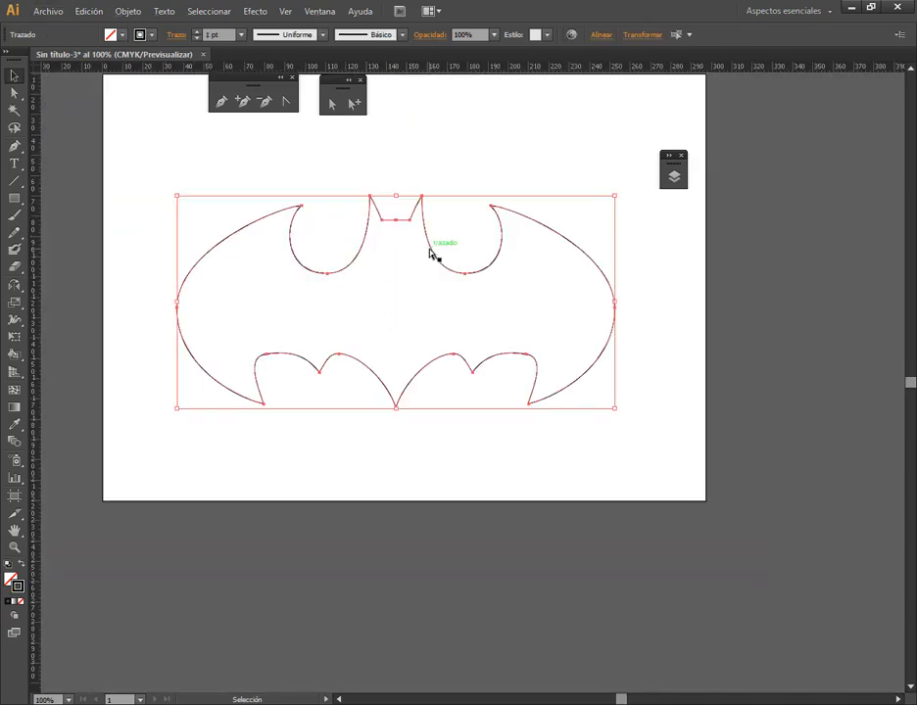
Join the two selected halves of the bat outline into a single closed path
left_click(128, 11)
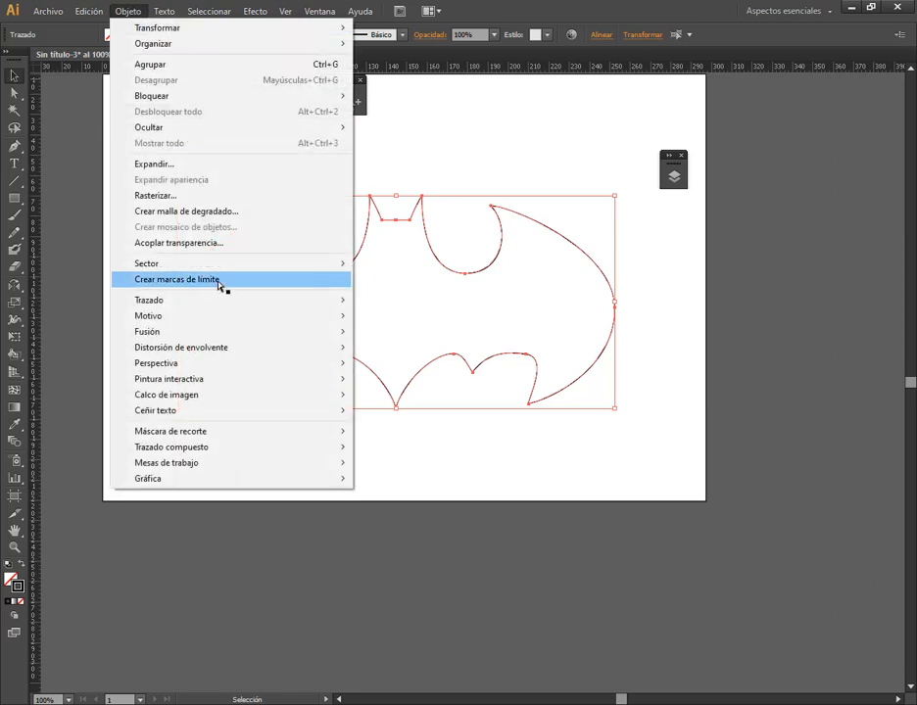
mouse_move(224, 299)
left_click(372, 303)
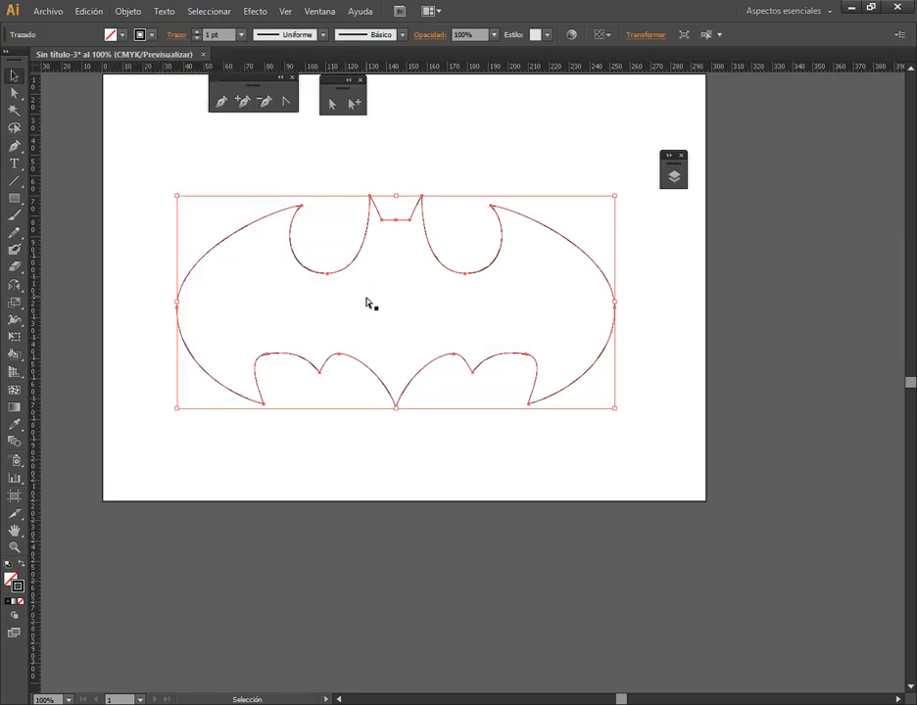
Swap the bat's fill and stroke to give it a solid black fill, and move it slightly right and down on the artboard
left_click(402, 272)
left_click(397, 221)
left_click(21, 565)
left_click(475, 490)
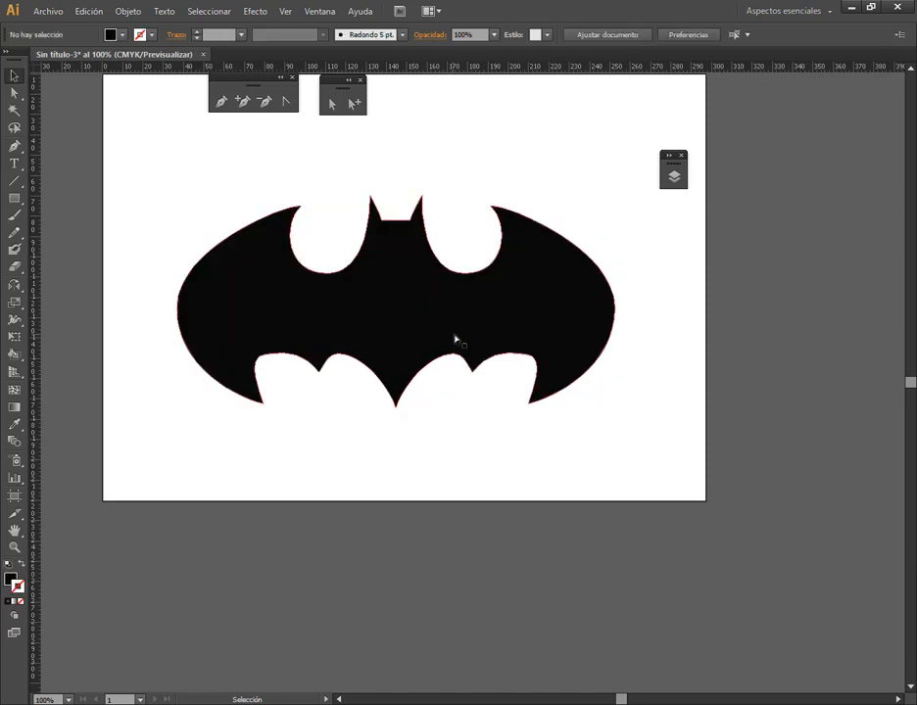
left_click_drag(454, 337, 474, 351)
left_click(509, 510)
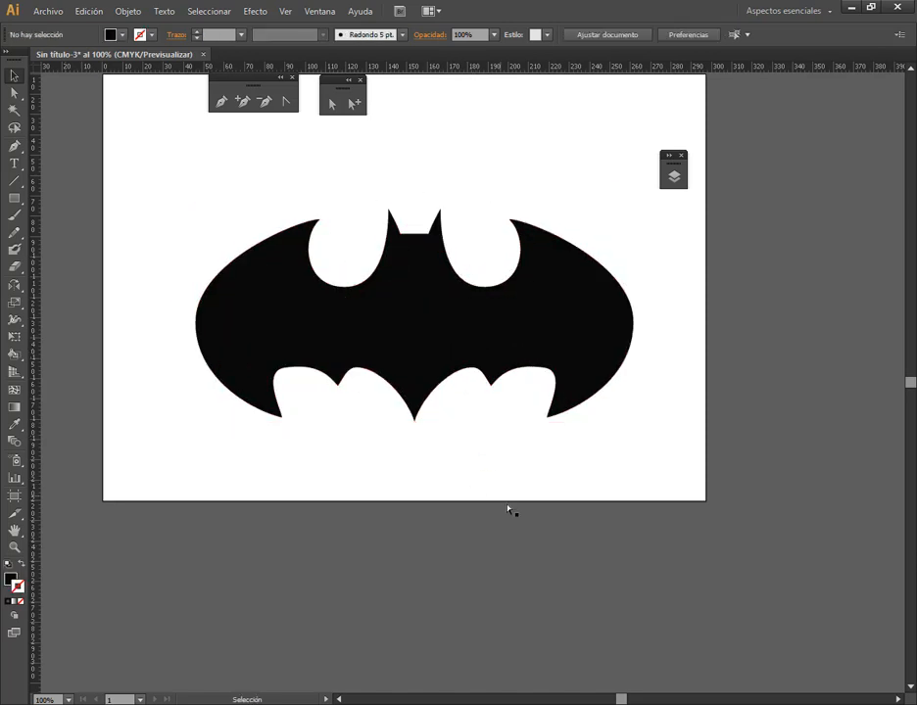
Bring the two overlapping end anchors at the bat's bottom tip to the same point, connect them, and deselect
left_click(445, 381)
left_click(332, 104)
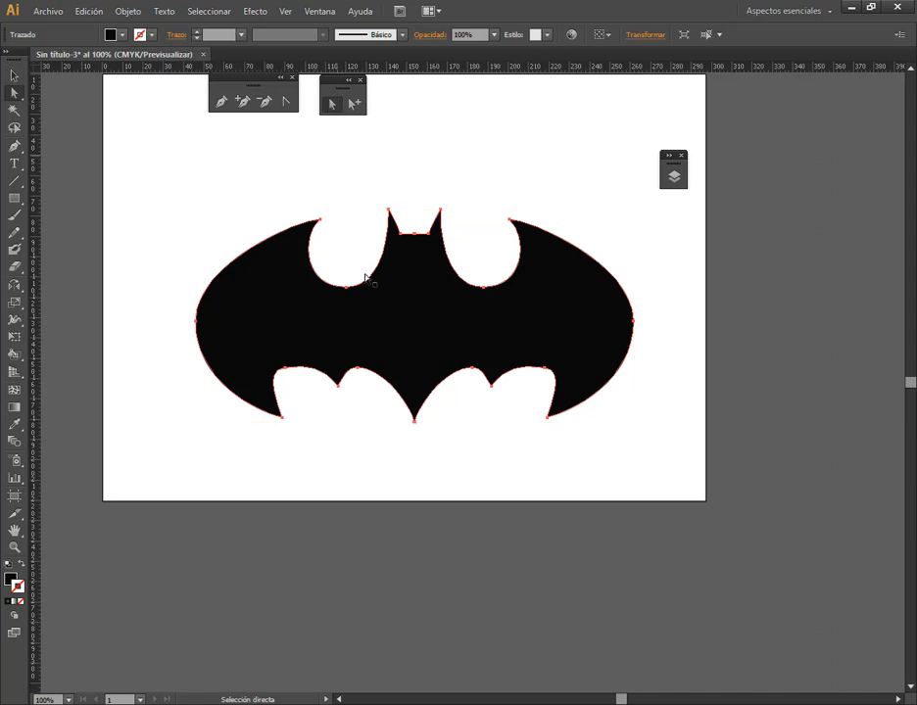
left_click(431, 474)
left_click(415, 421)
scroll(414, 419, "up", 6)
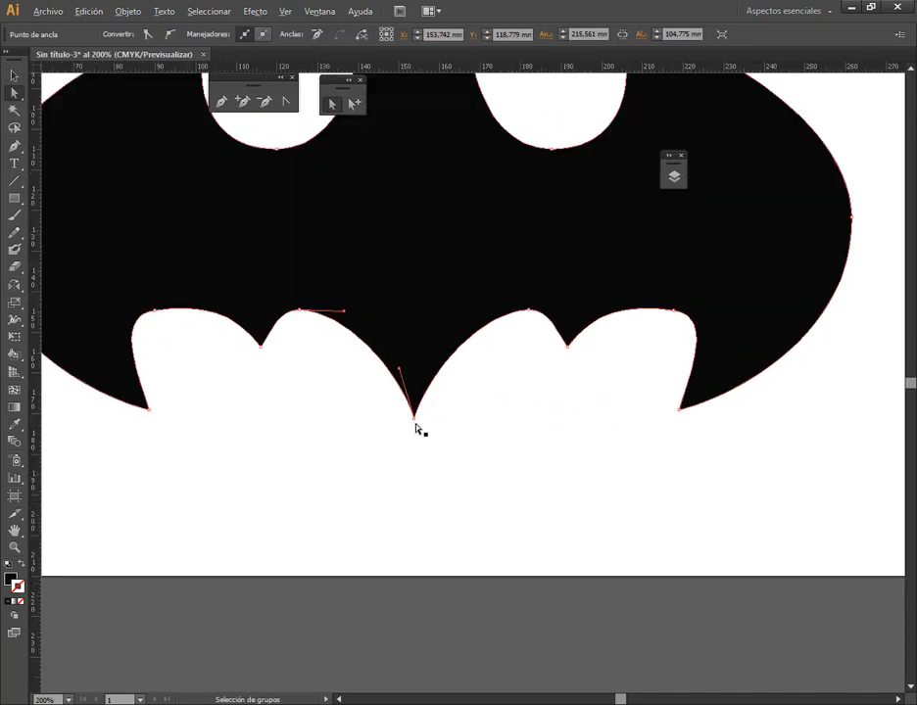
scroll(412, 414, "up", 3)
scroll(375, 405, "up", 3)
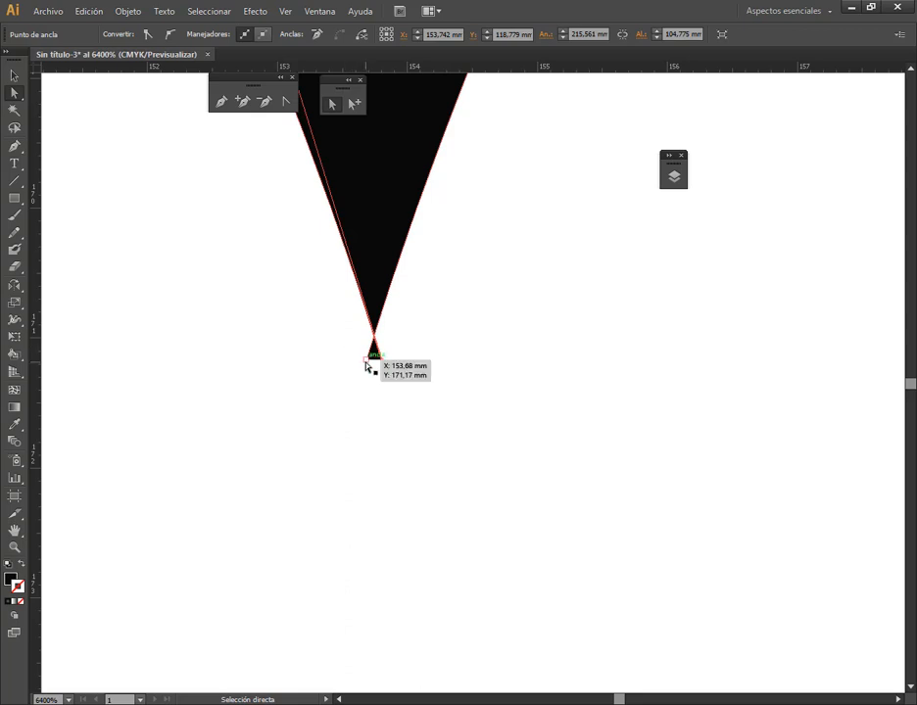
left_click_drag(382, 360, 341, 389)
left_click(410, 374)
left_click(379, 368)
key("ctrl+z")
left_click(392, 368)
key("ctrl+z")
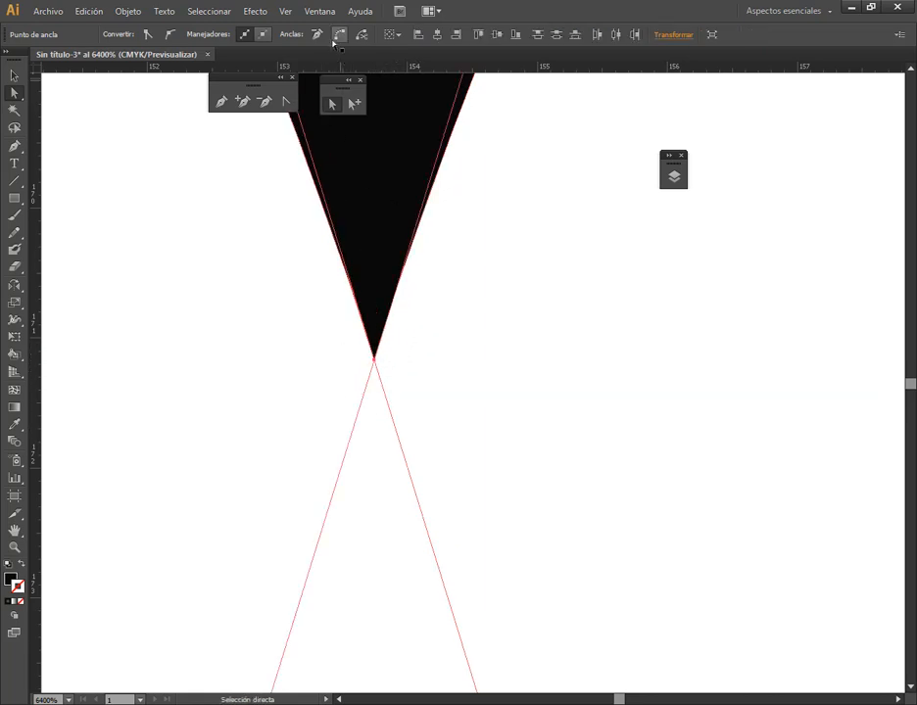
left_click(339, 35)
left_click(466, 366)
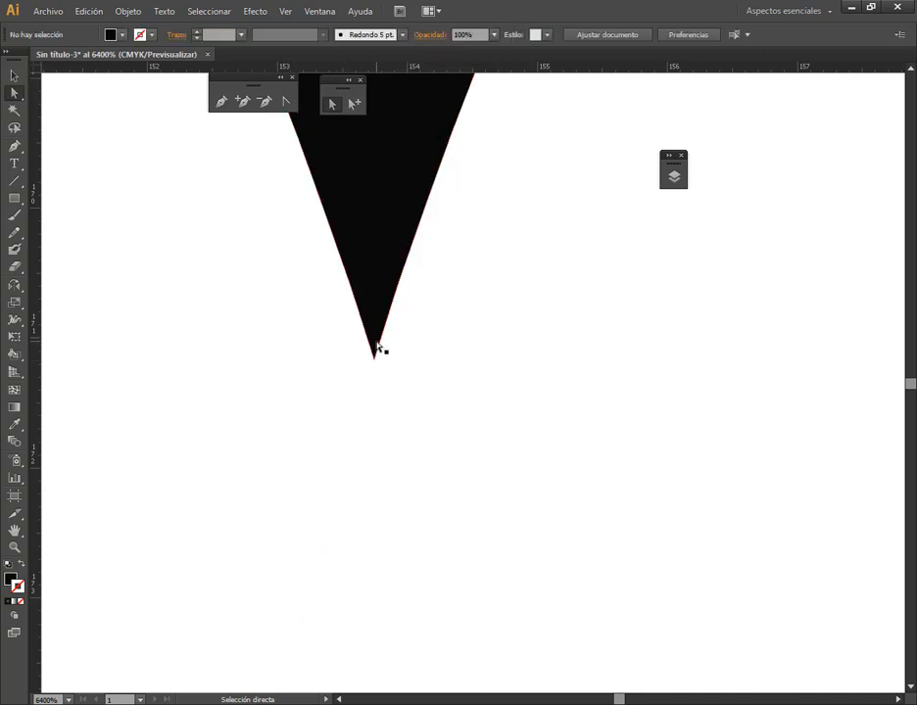
Test the connected anchor at the bat's bottom tip by moving it sideways and upward, undoing each move
left_click(376, 364)
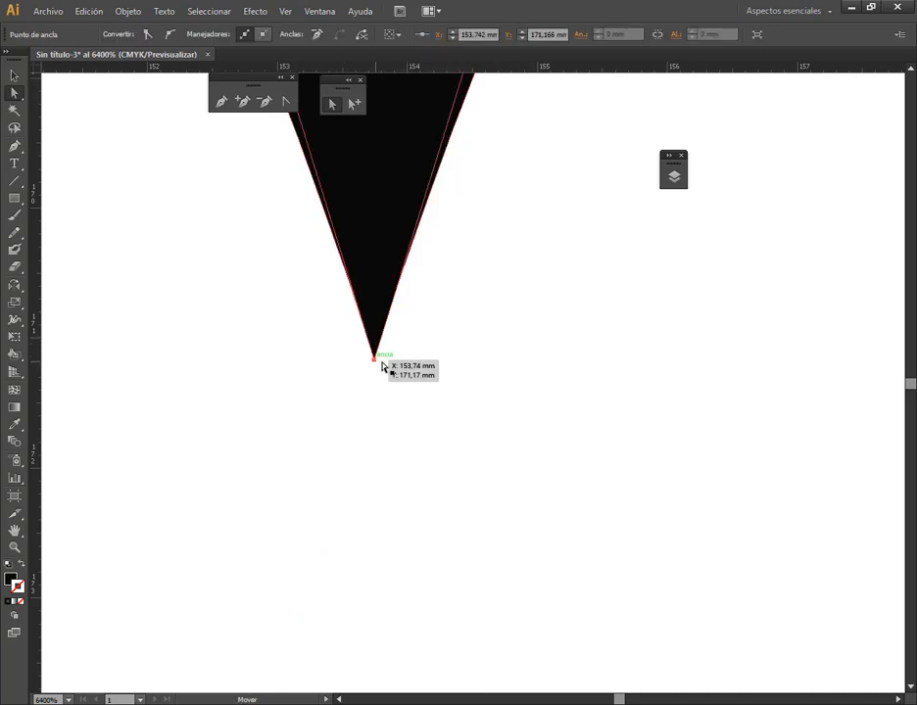
left_click_drag(383, 367, 428, 370)
key("ctrl+z")
left_click(389, 373)
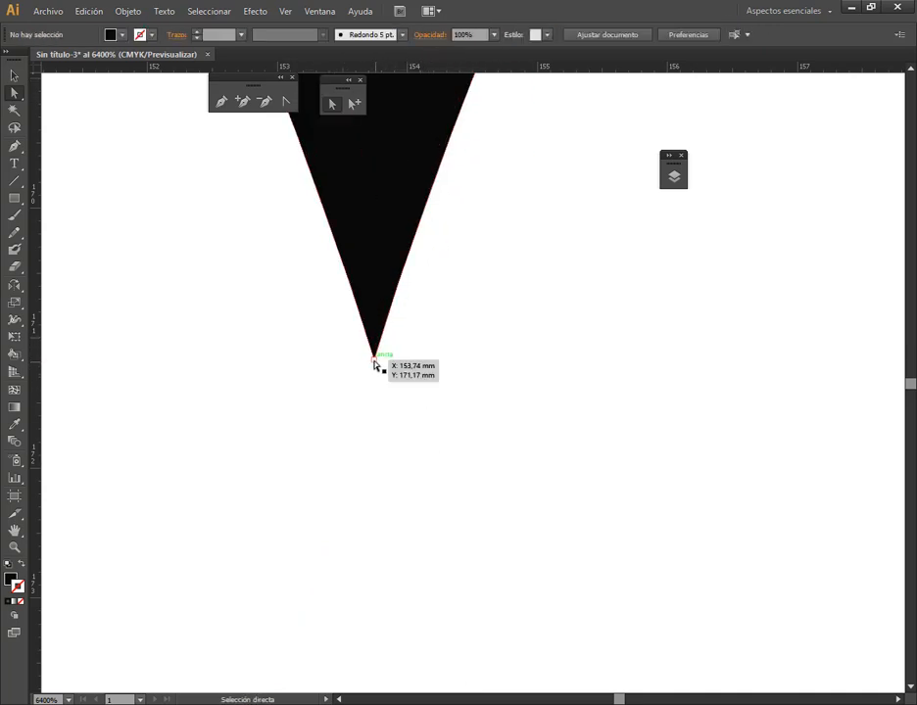
left_click(376, 364)
scroll(392, 377, "down", 5)
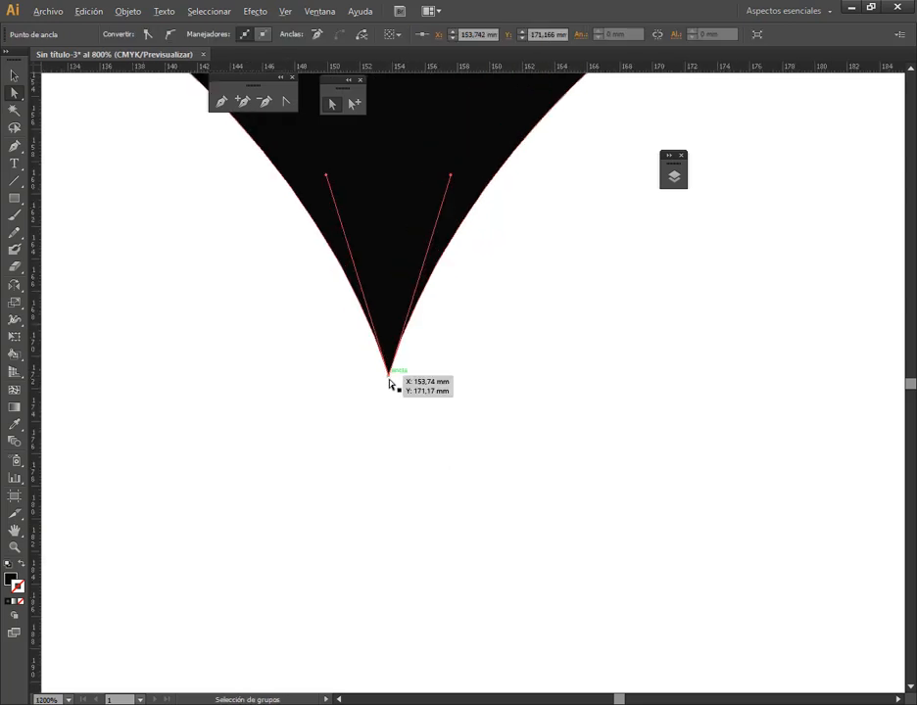
scroll(389, 382, "down", 1)
left_click_drag(389, 377, 398, 293)
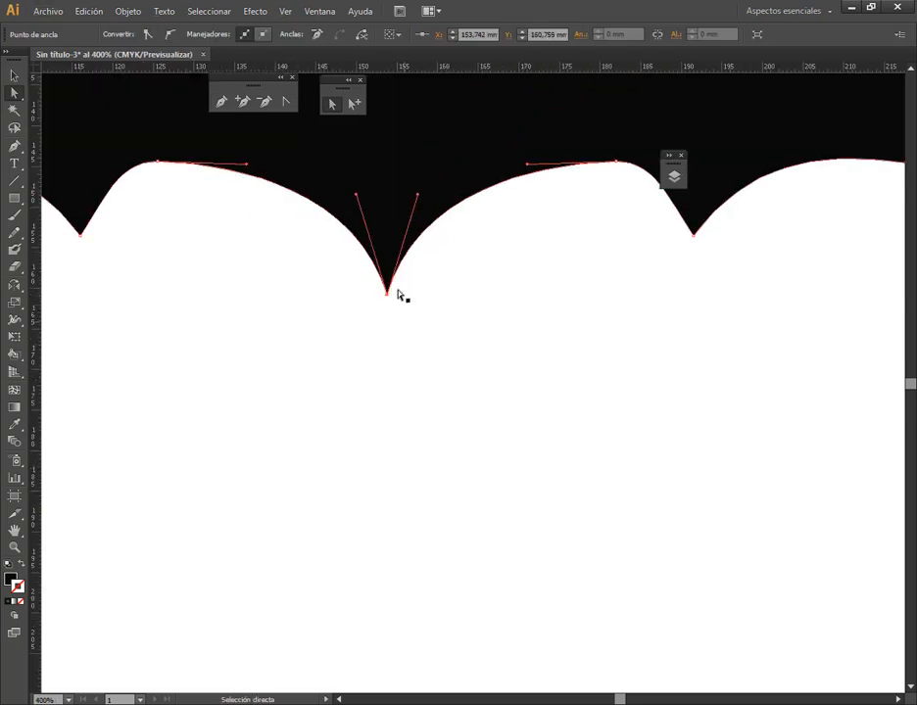
key("ctrl+z")
Try moving the neighbouring anchors at the centre of the flat edge between the bat's ears, and undo the last move
scroll(431, 396, "down", 4)
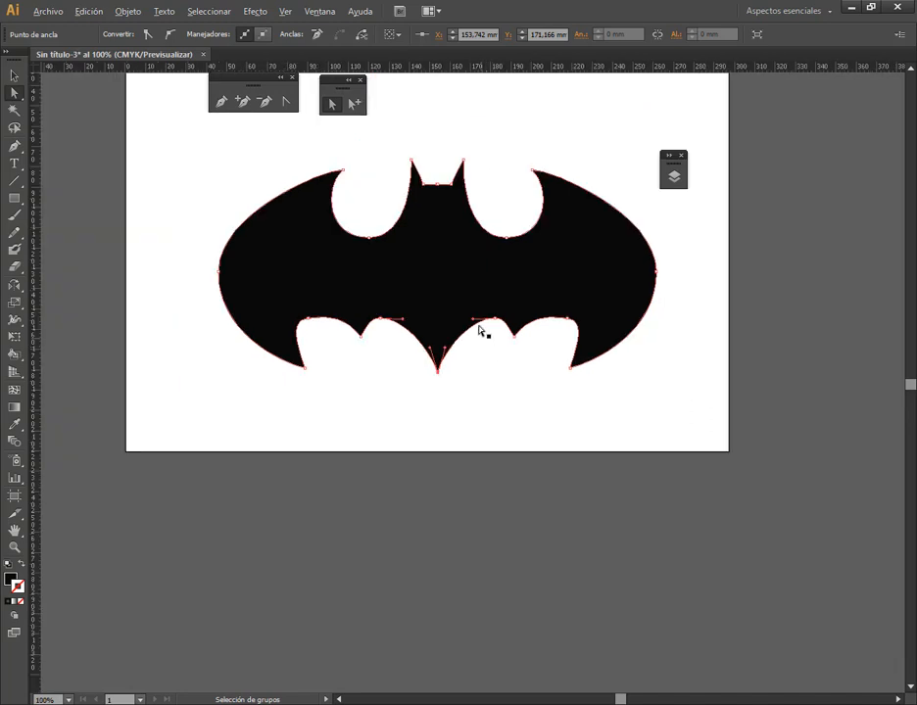
scroll(441, 171, "up", 11)
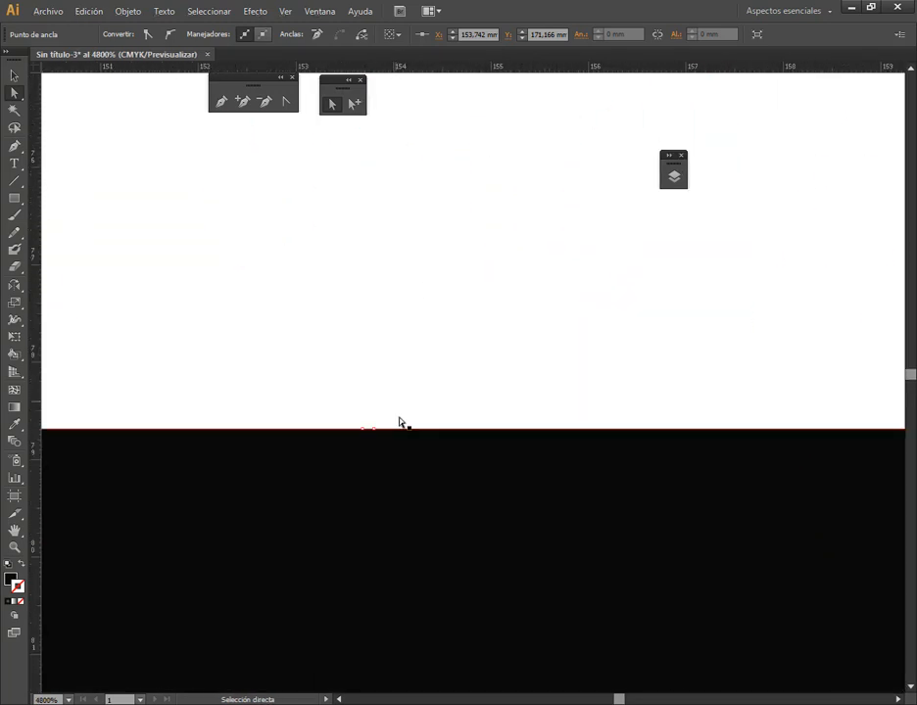
left_click_drag(368, 431, 329, 369)
key("ctrl+z")
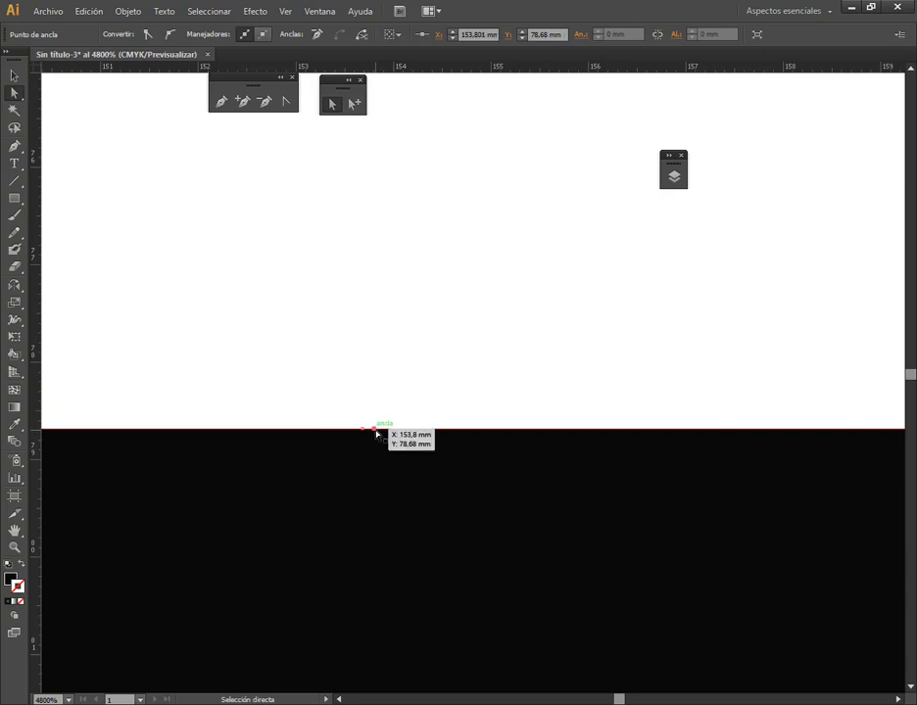
left_click_drag(376, 430, 393, 380)
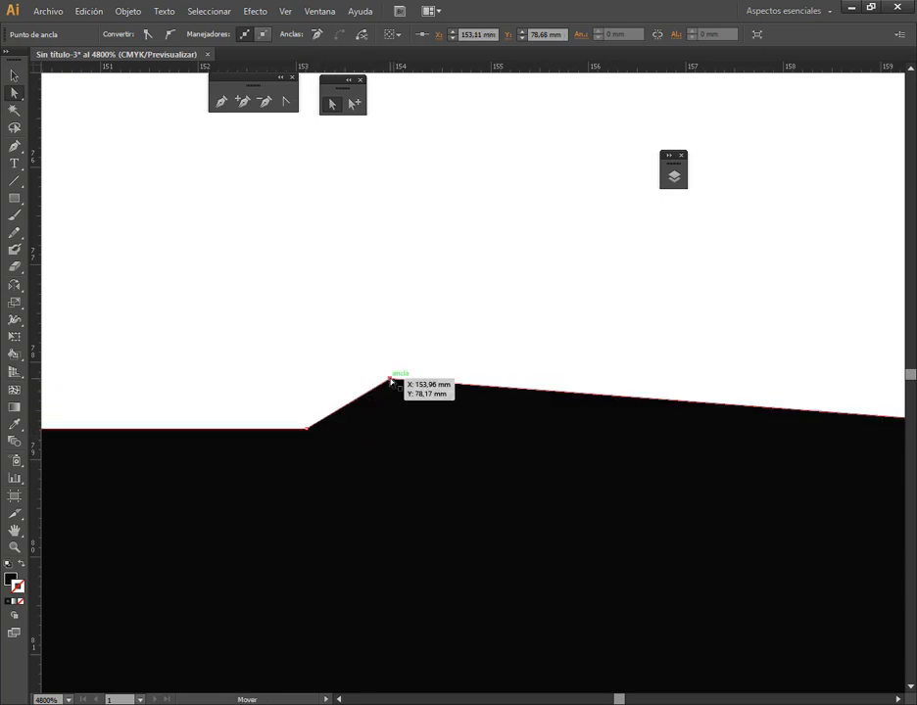
key("ctrl+z")
Remove the redundant anchor near the centre of the flat edge between the ears with Delete Anchor Point and deselect the bat
left_click(307, 427, "shift")
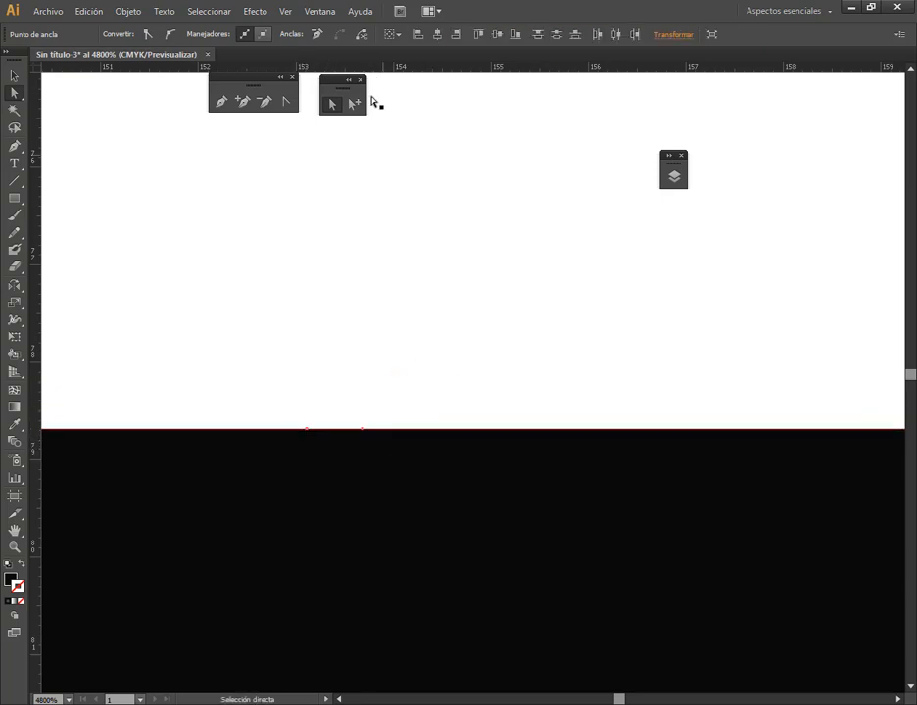
left_click(327, 440)
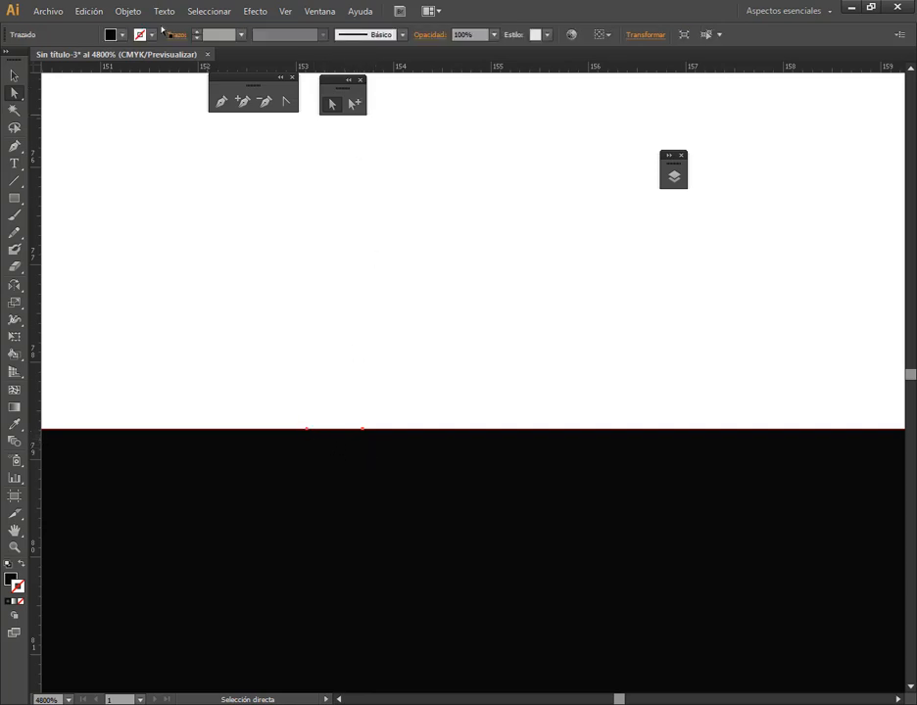
left_click(267, 101)
left_click(307, 429)
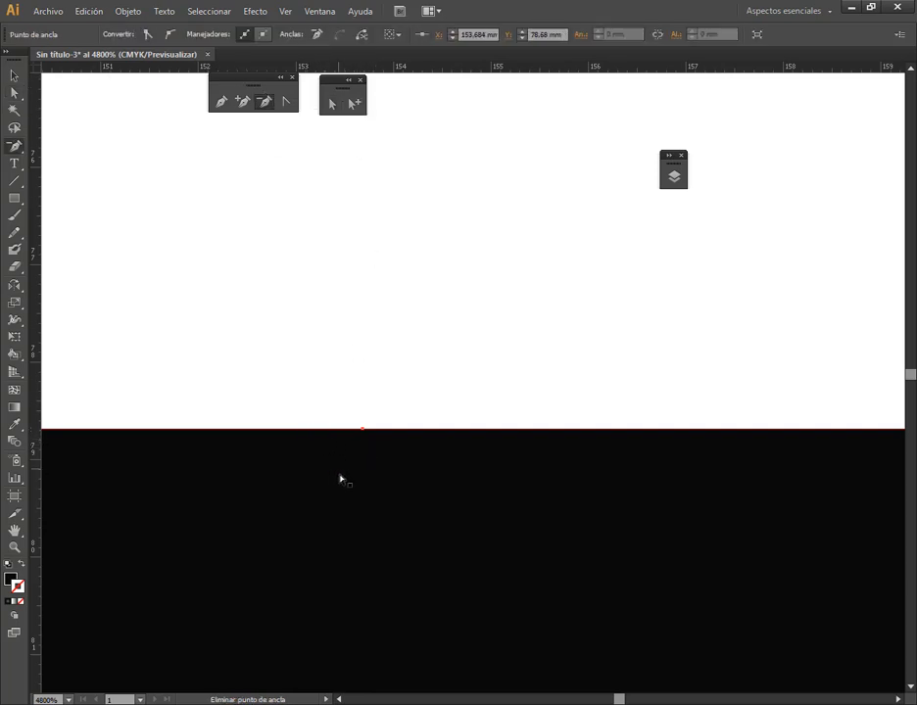
left_click(14, 77)
left_click(426, 425)
scroll(425, 427, "down", 6)
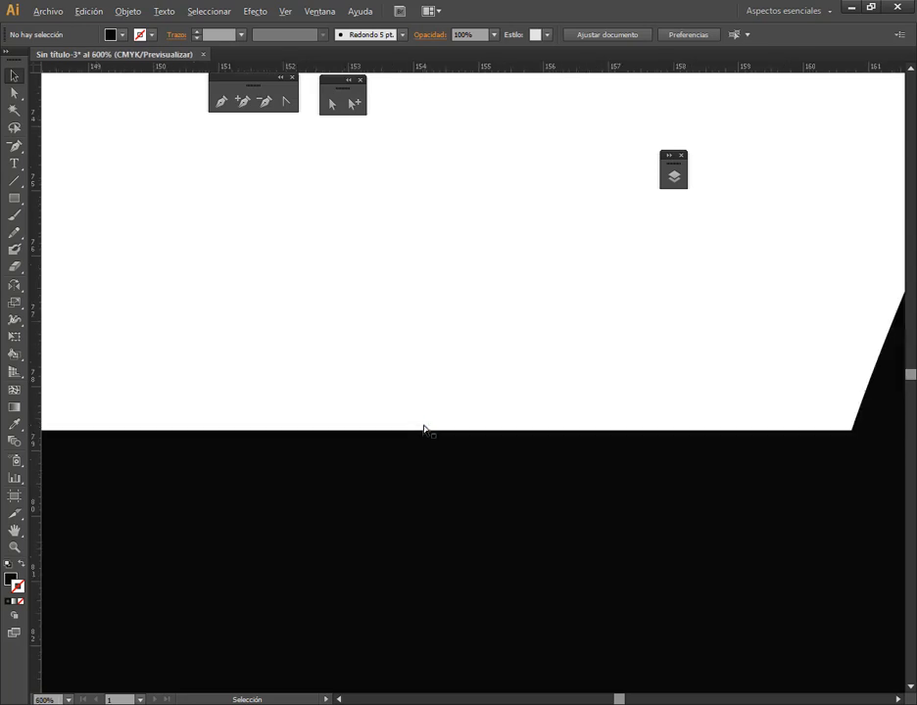
scroll(431, 490, "down", 6)
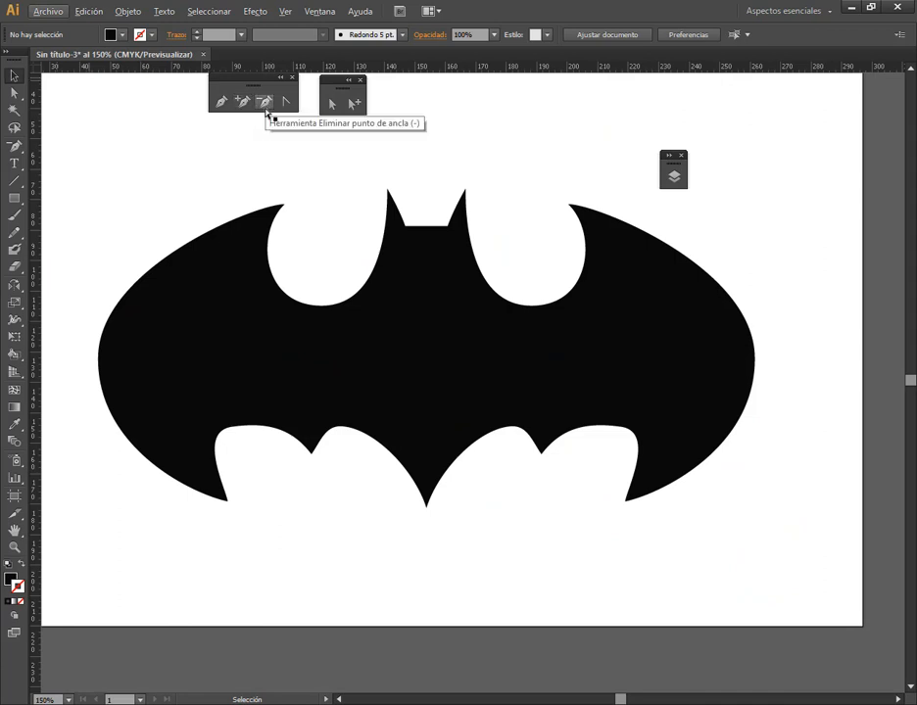
Try removing the bat's bottom tip anchor with the Delete Anchor Point tool, and undo the removal
left_click(479, 262)
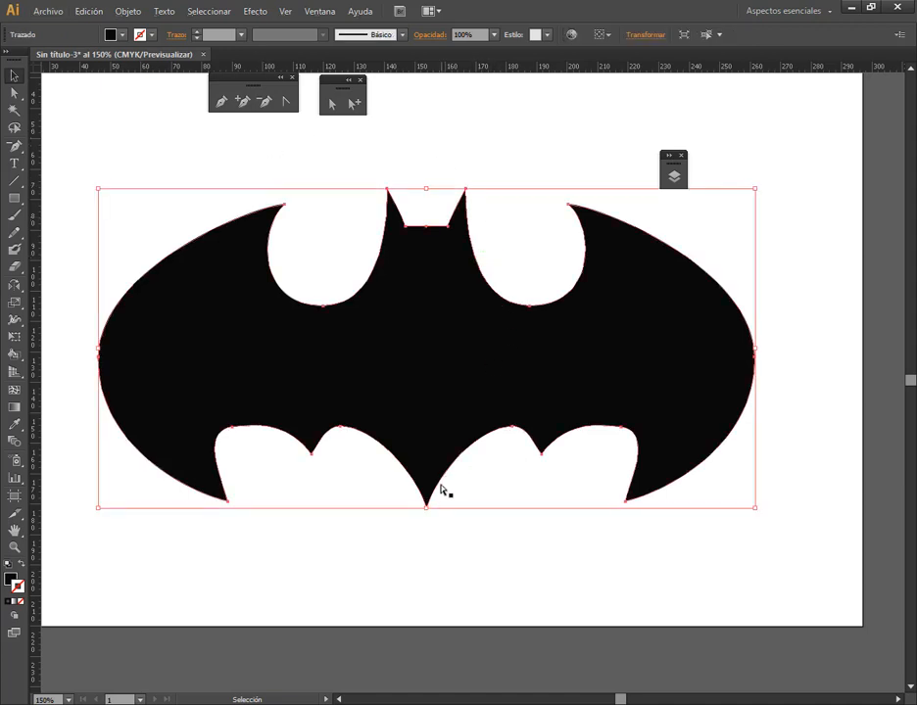
left_click(266, 102)
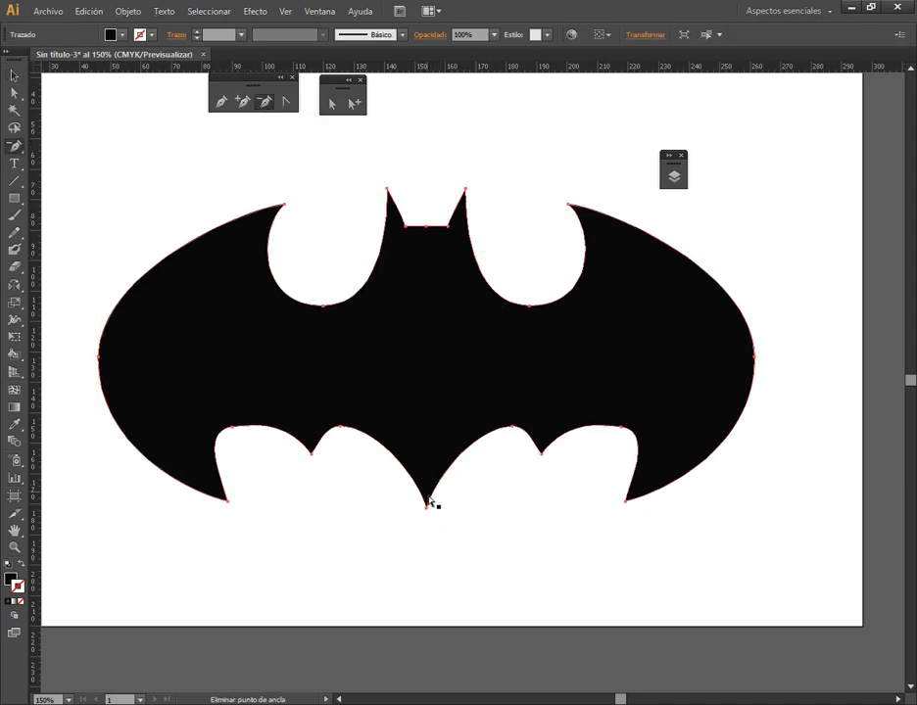
left_click(426, 508)
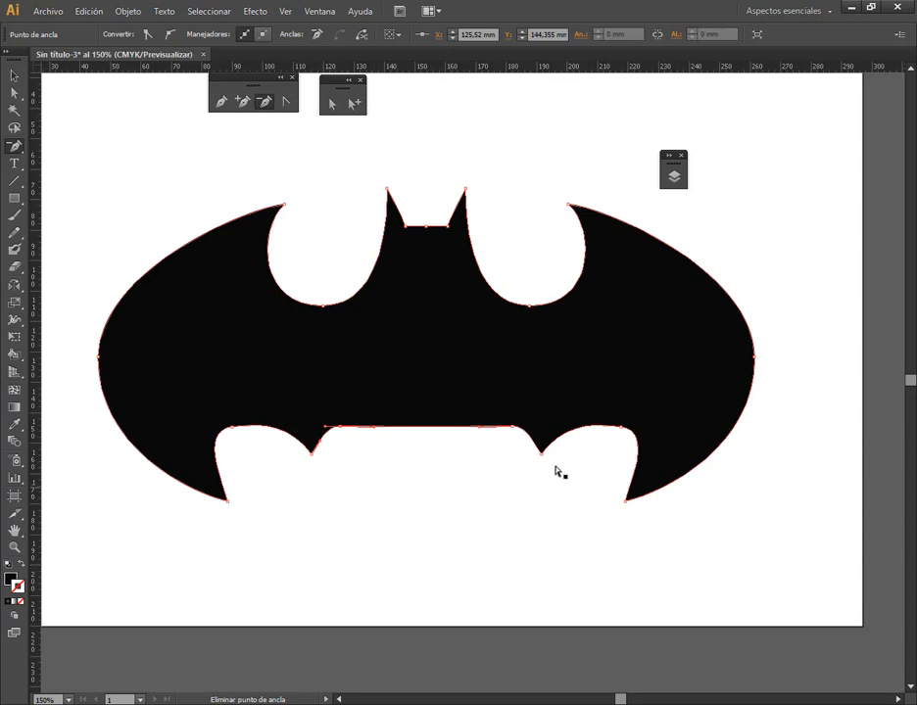
key("ctrl+z")
Delete the bat's bottom tip anchor after picking it with Direct Selection, and undo the deletion
left_click(332, 103)
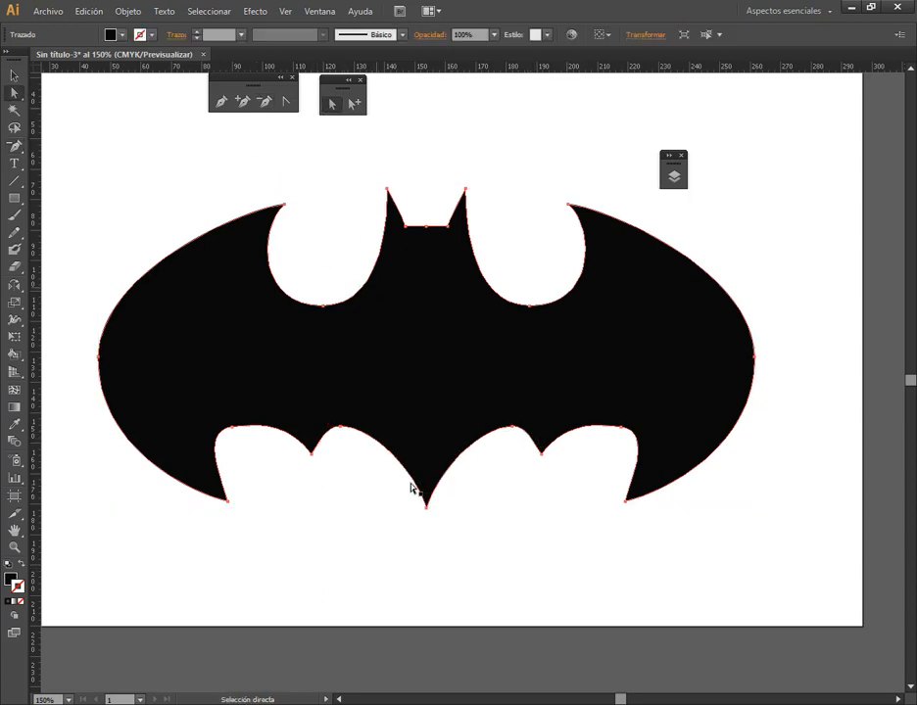
left_click(426, 508)
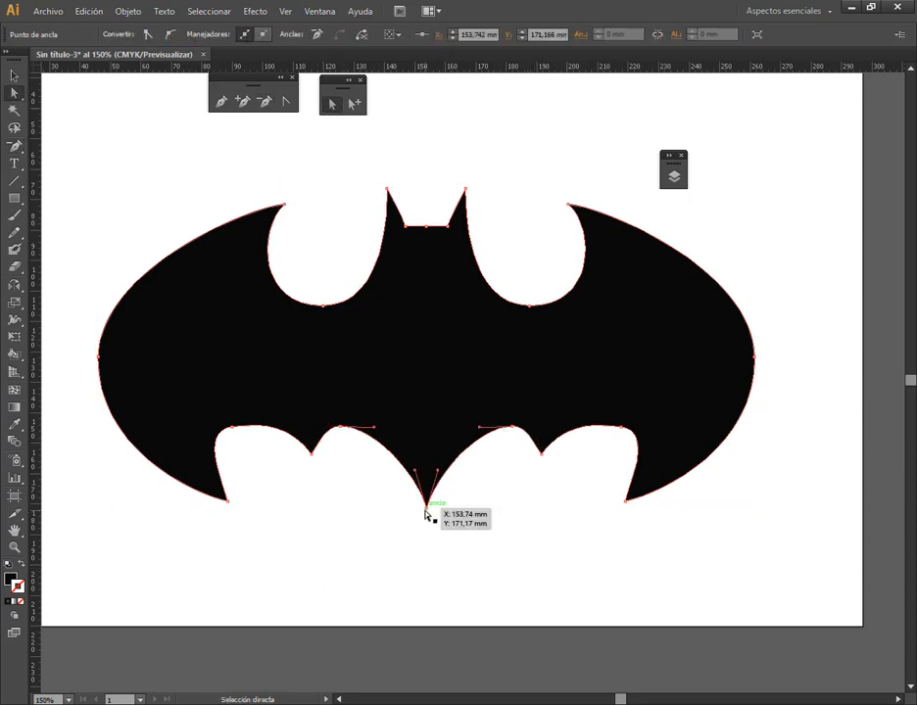
key("Delete")
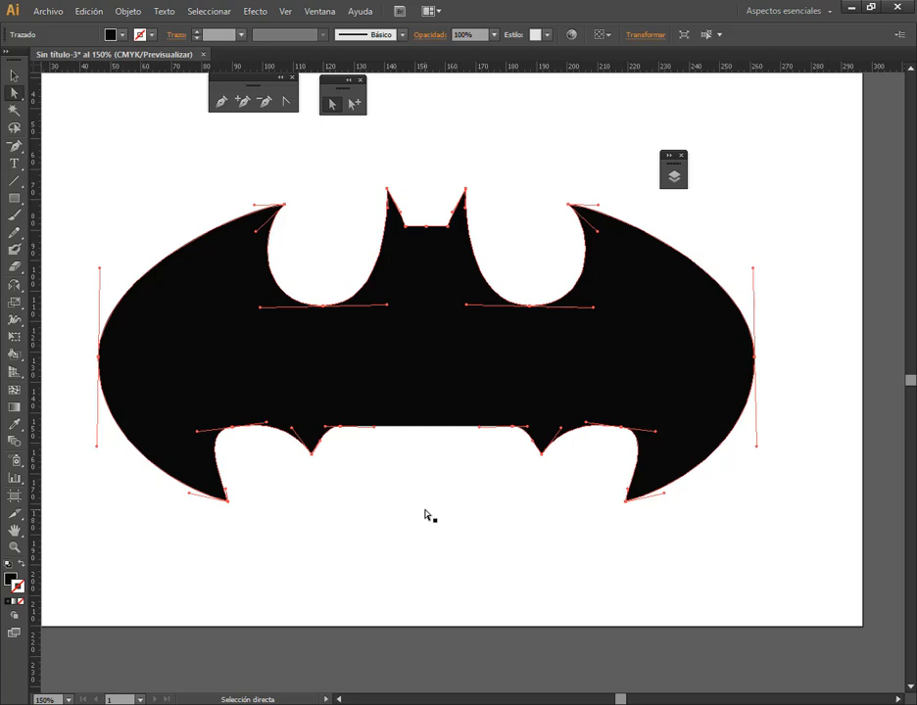
key("ctrl+z")
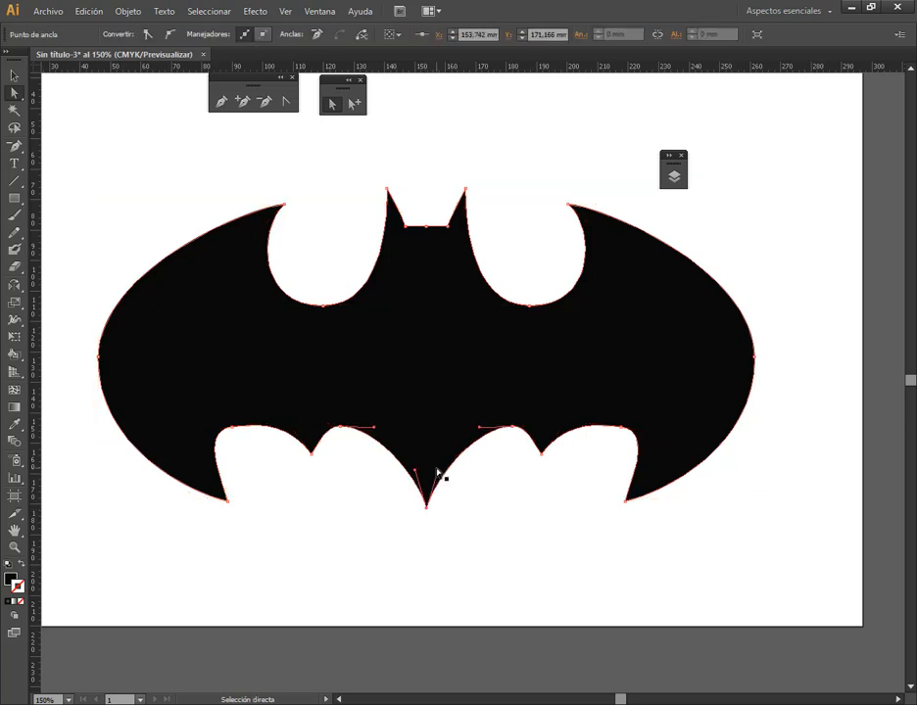
Draw a rectangle about 45 × 63 mm in the artboard's empty upper-left area and swap its fill and stroke to leave only a 1 pt outline
left_click(17, 199)
left_click_drag(485, 244, 632, 396)
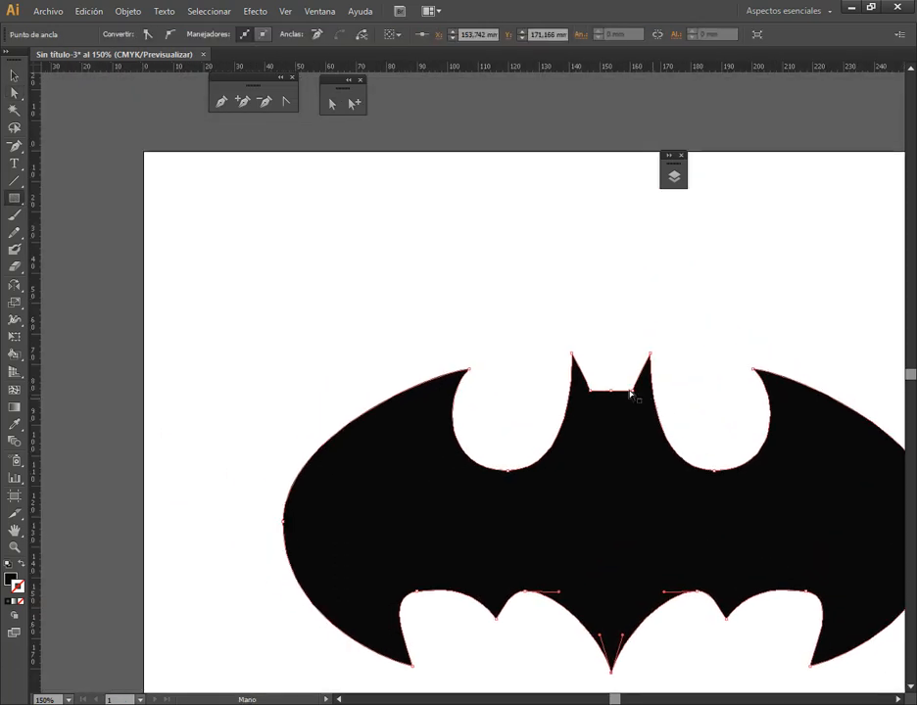
mouse_move(208, 190)
left_mouse_down()
mouse_move(359, 362)
mouse_move(343, 380)
left_mouse_up()
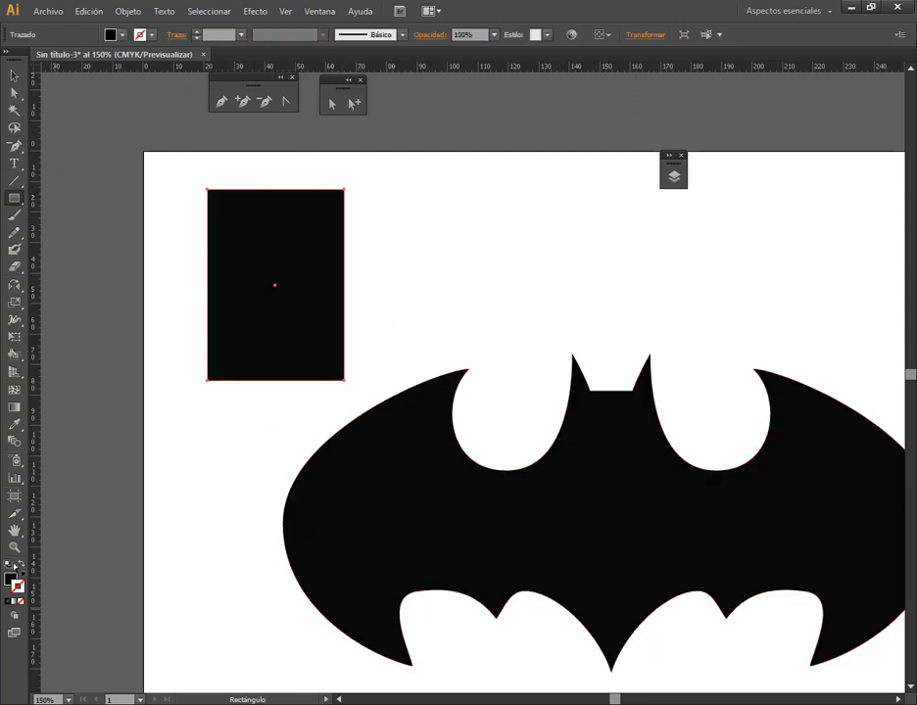
left_click(22, 565)
Add an anchor near the middle of the rectangle's top edge, raise it about 10 mm into a peak, and reselect the outline
left_click(14, 92)
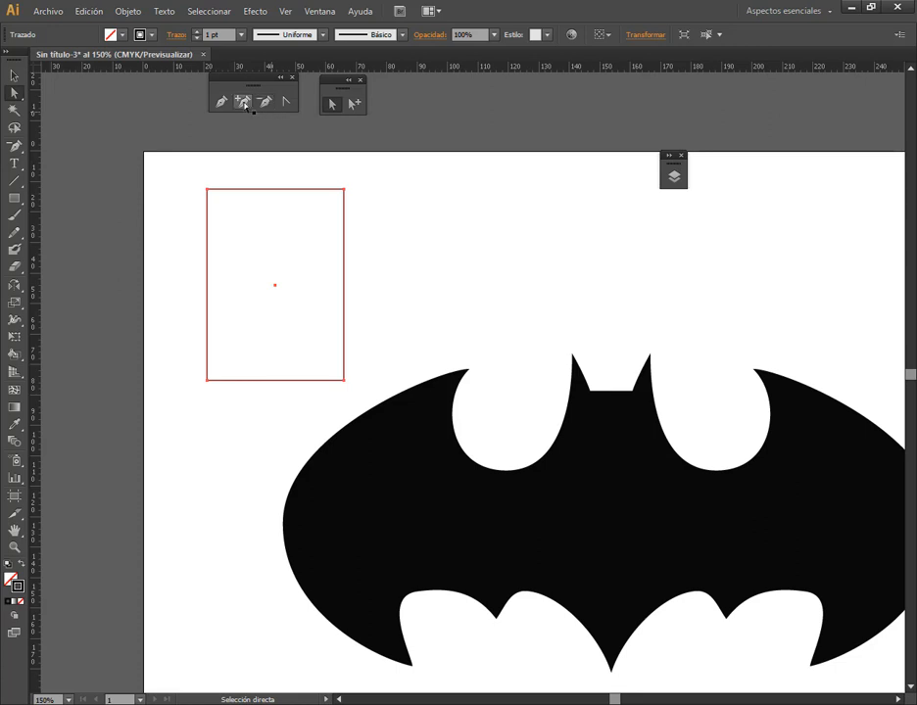
left_click(243, 100)
left_click(270, 189)
left_click(331, 103)
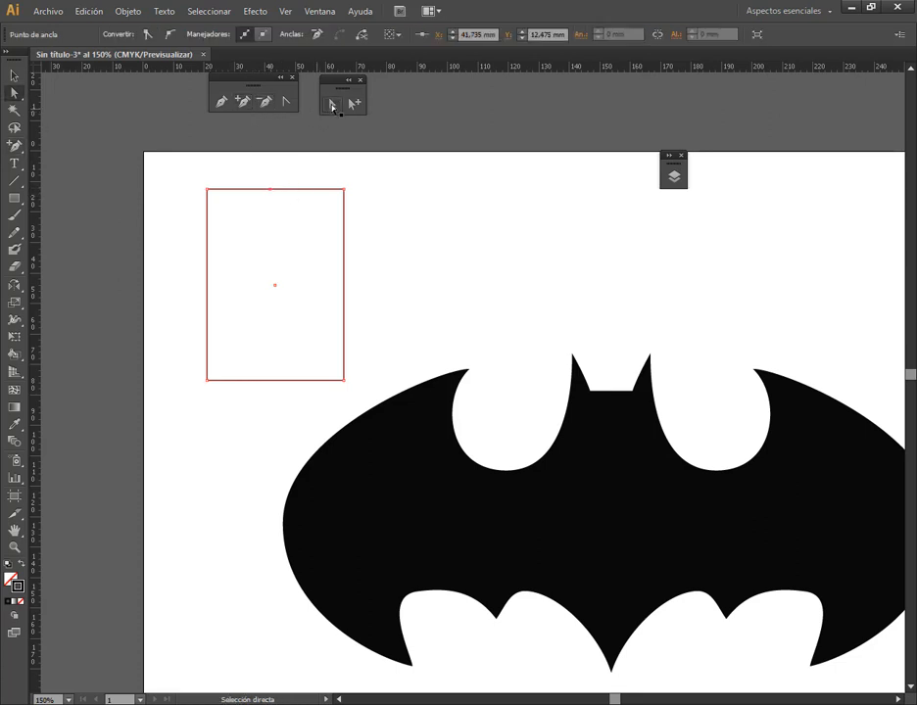
left_click_drag(270, 189, 270, 157)
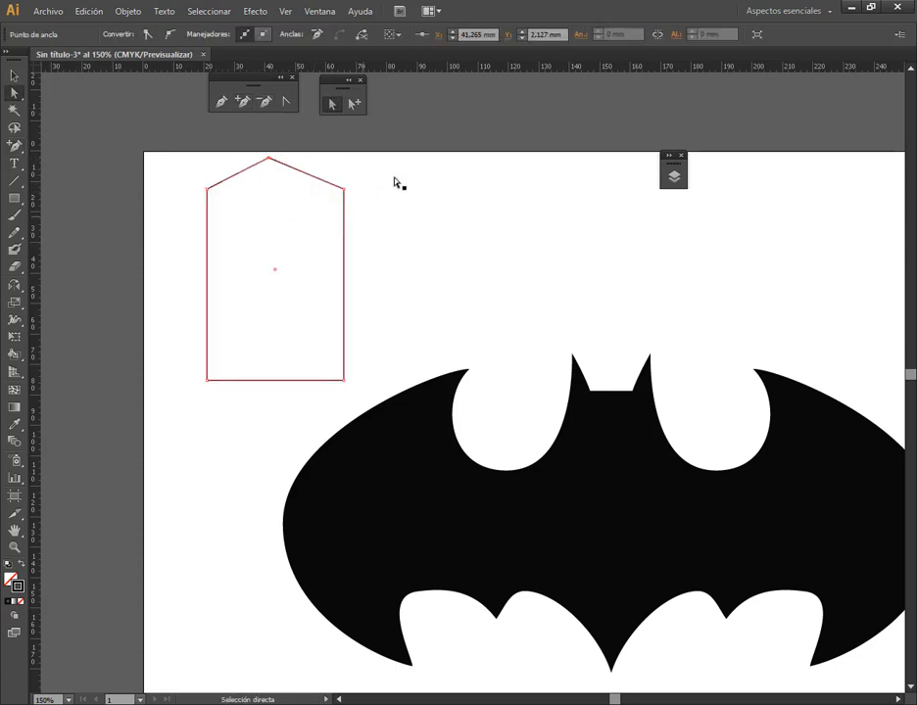
left_click(396, 182)
left_click(283, 169)
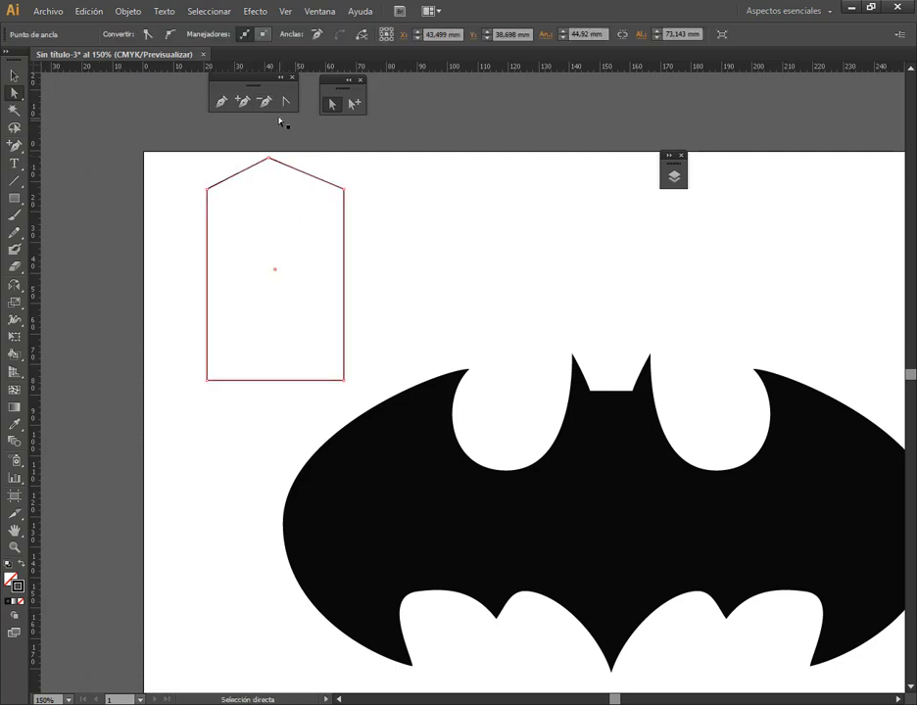
Try removing the peaked outline's top anchor with the Delete Anchor Point tool, and undo the removal
left_click(264, 101)
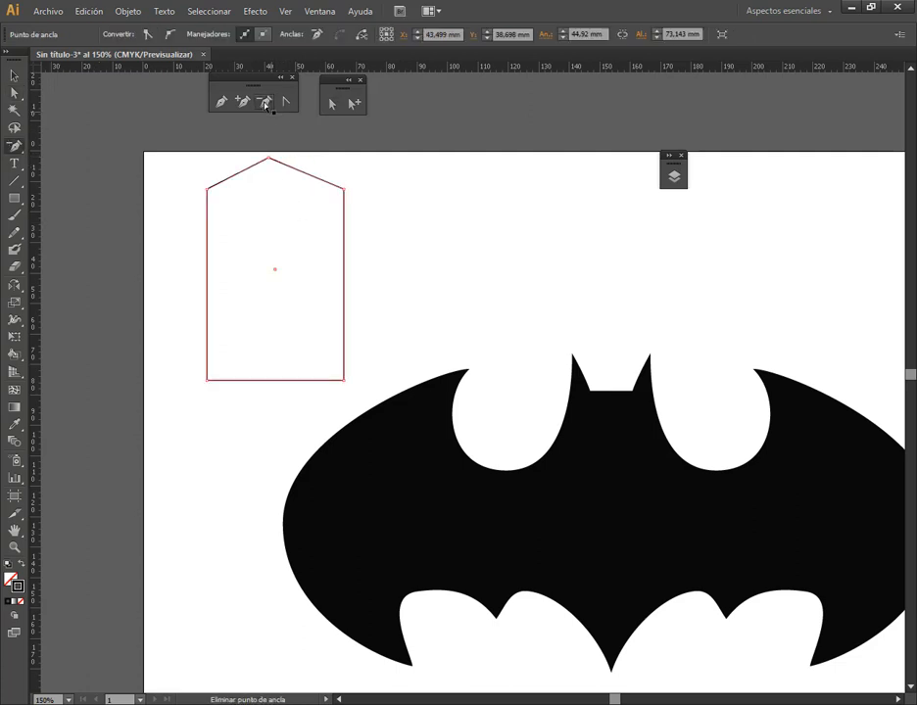
left_click(270, 158)
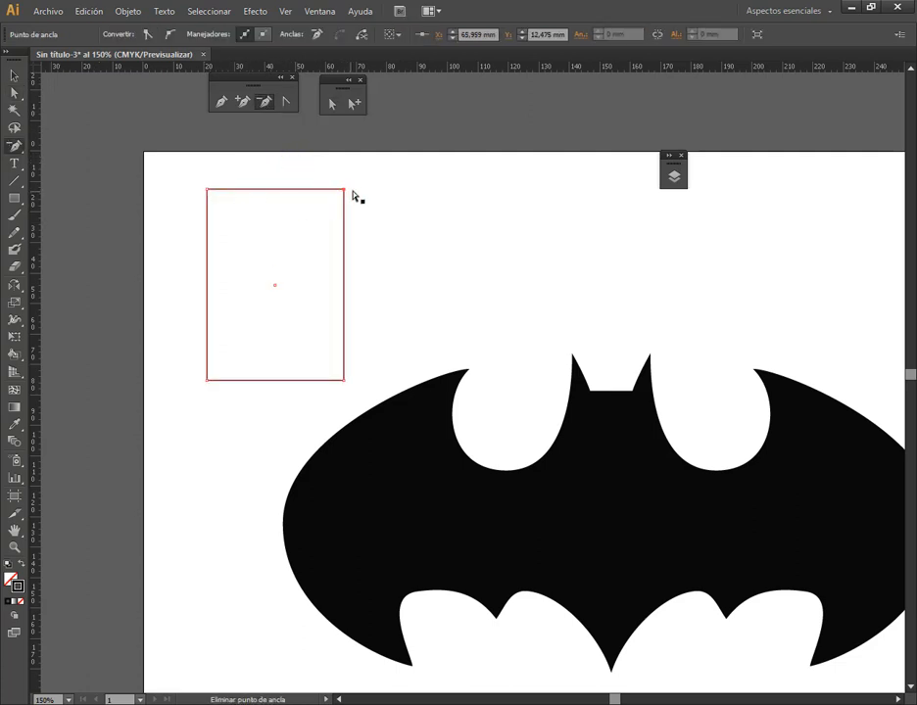
key("ctrl+z")
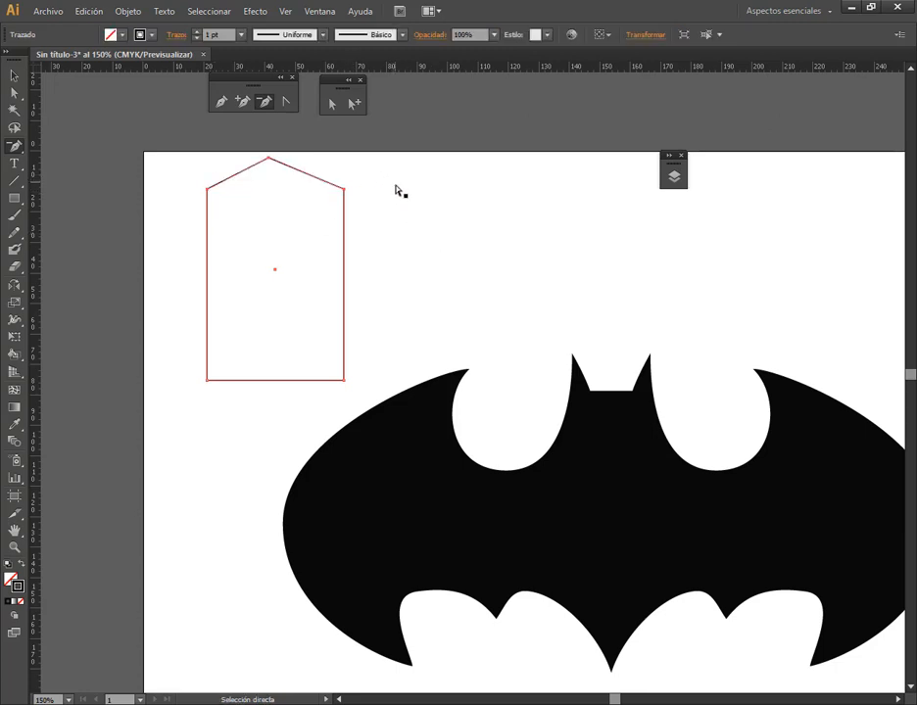
Pick only the outline's peak anchor with Direct Selection and delete it together with its two sloping segments
left_click(332, 104)
left_click(319, 152)
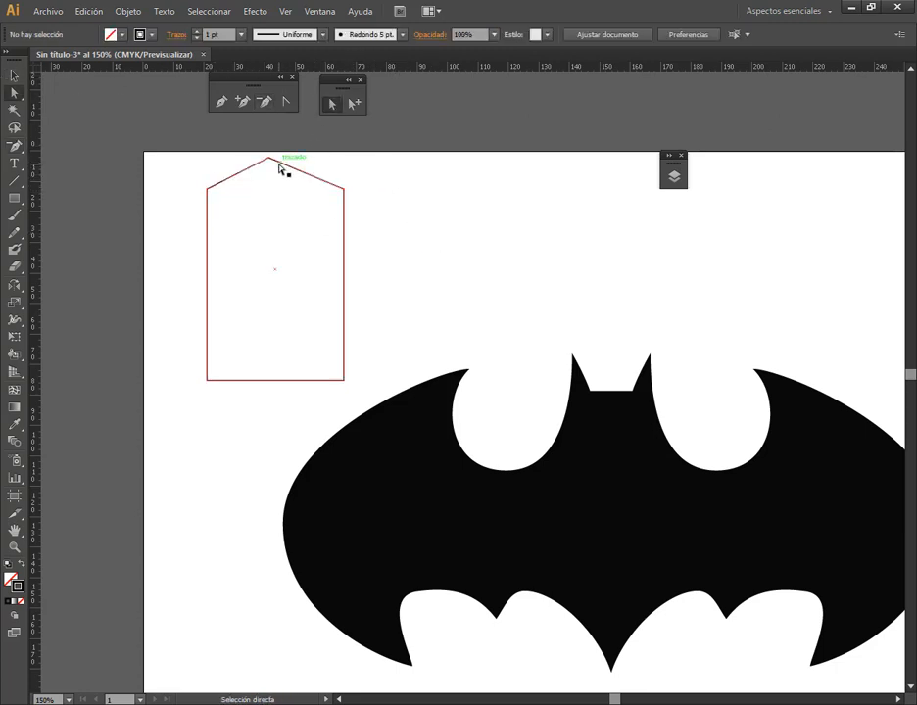
left_click(269, 160)
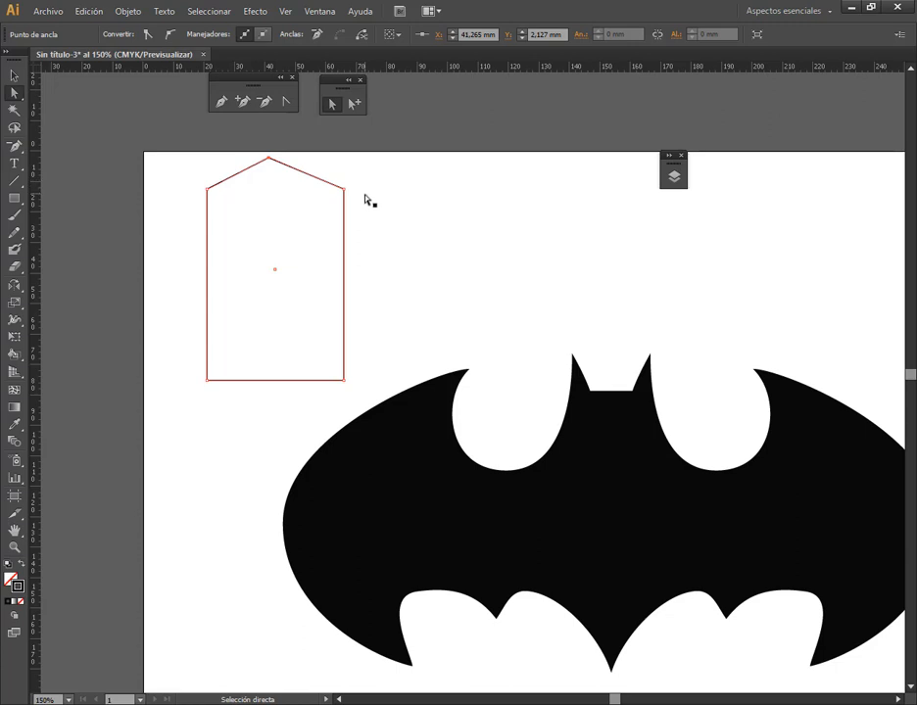
key("Delete")
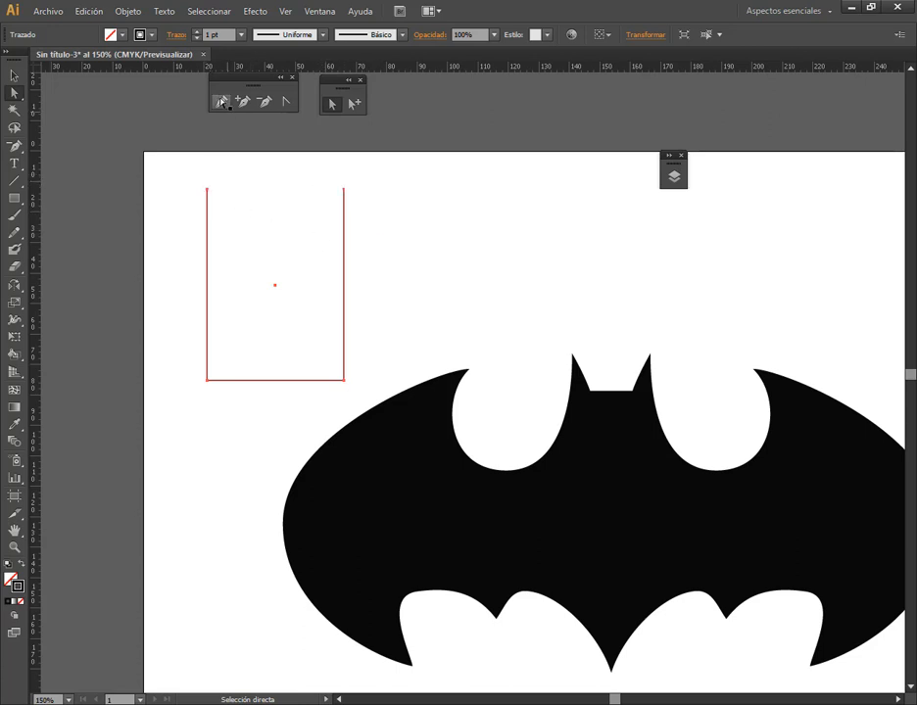
Close the outline's open top by linking its two end anchors with the Pen tool, and undo the closing segment
left_click(223, 102)
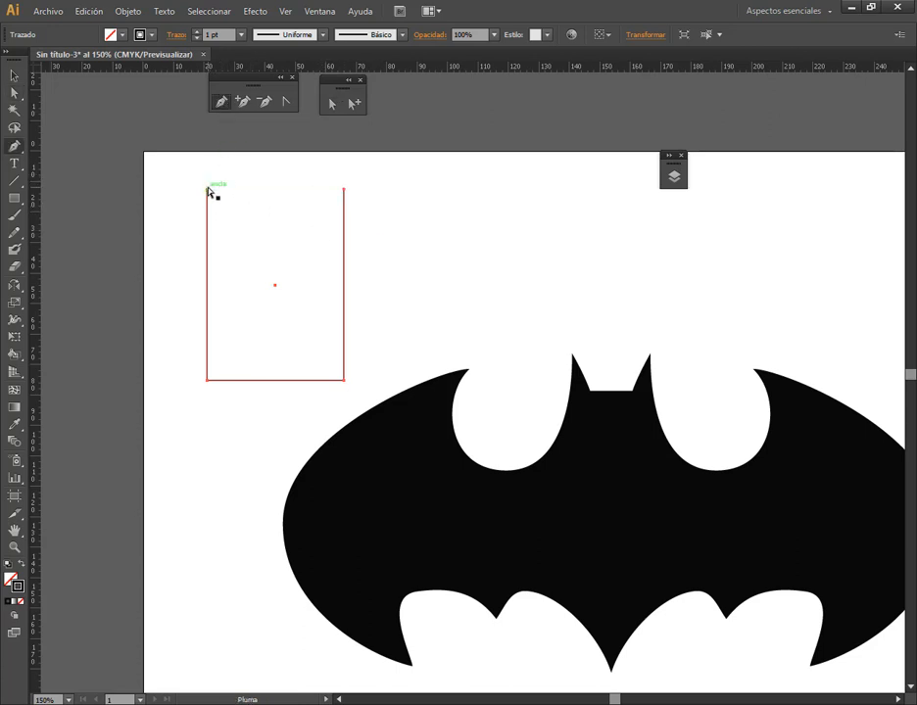
left_click(206, 190)
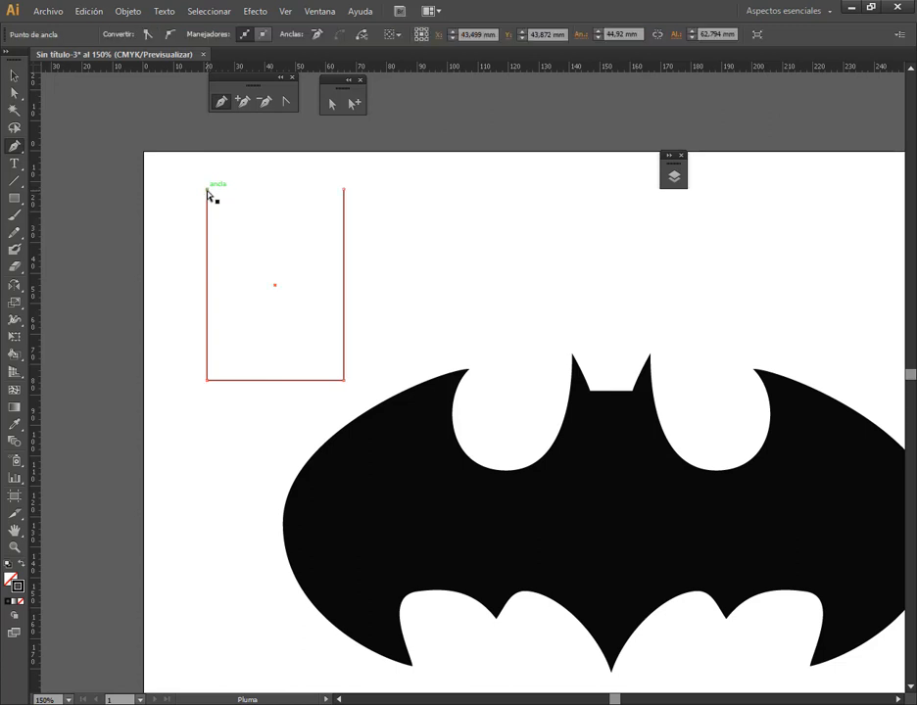
left_click(345, 191)
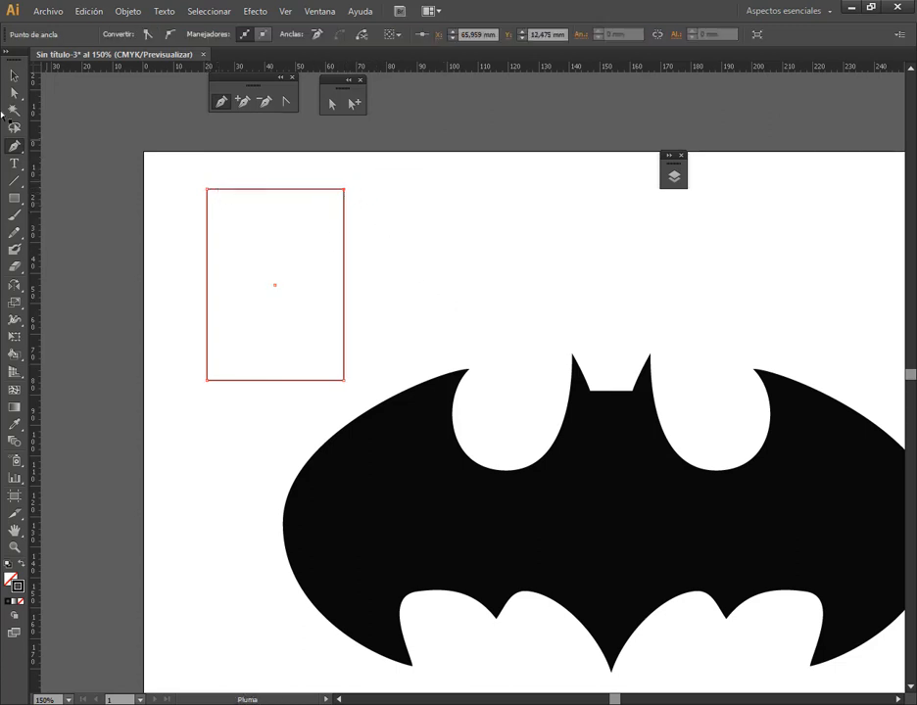
key("ctrl+z")
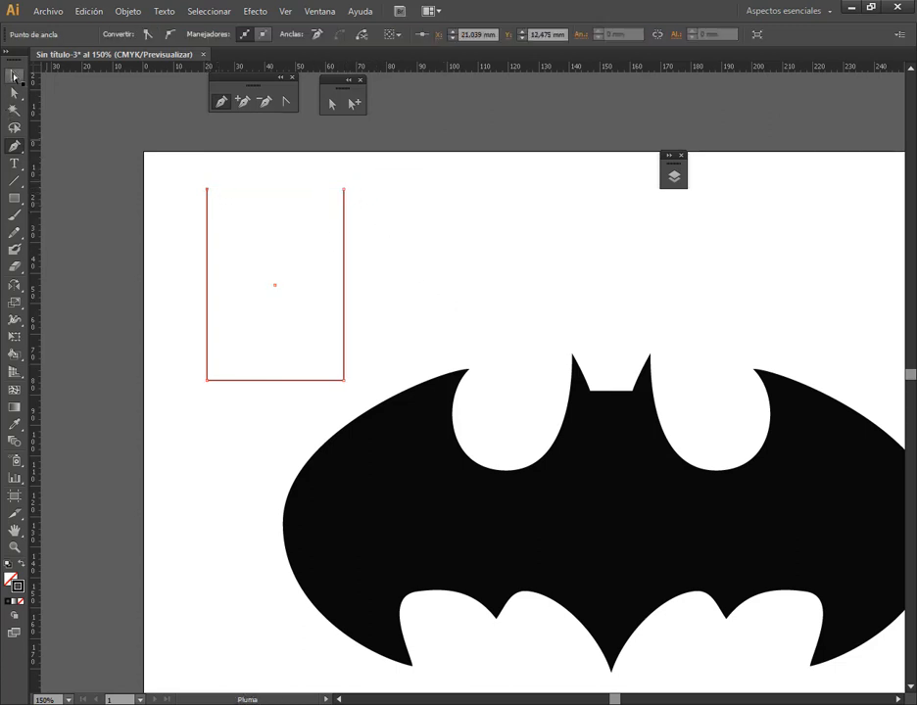
Select both open end anchors of the outline with Direct Selection, connect them with a straight top segment, and deselect the path
left_click(331, 102)
left_click_drag(369, 169, 168, 218)
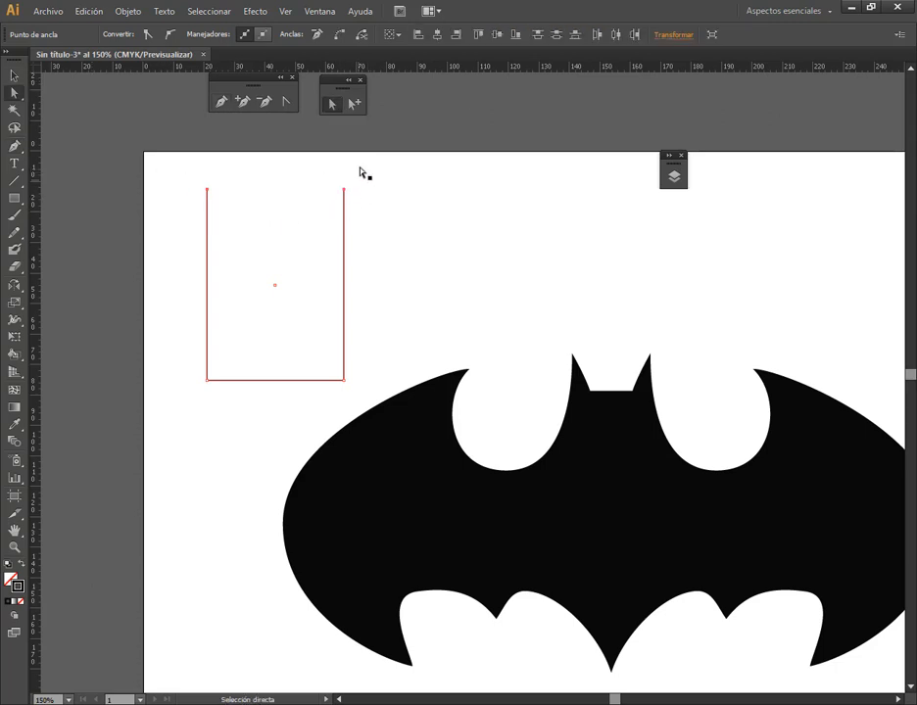
left_click(338, 35)
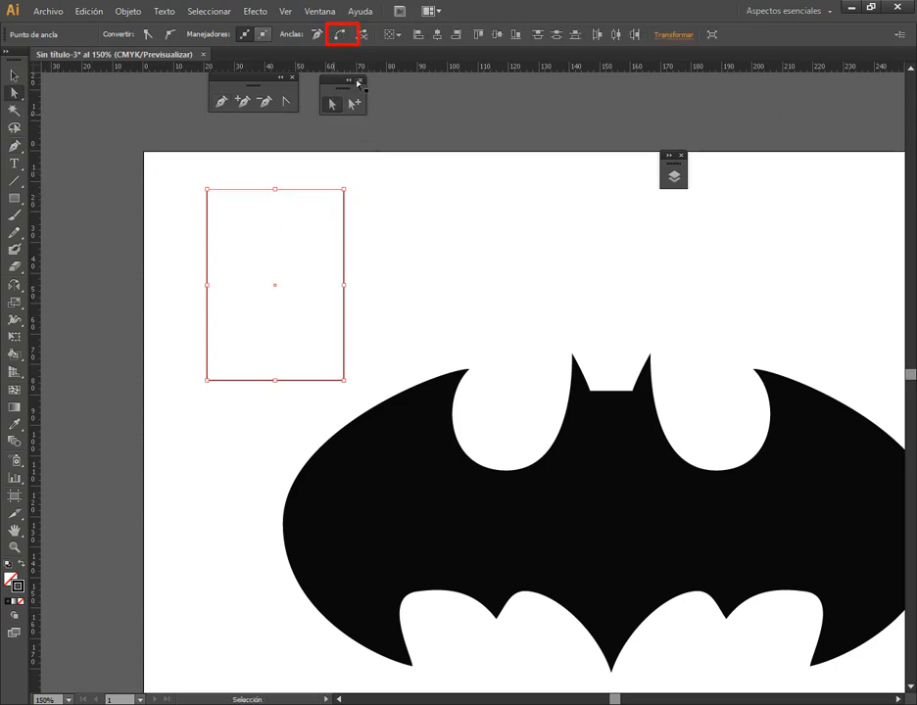
left_click(331, 103)
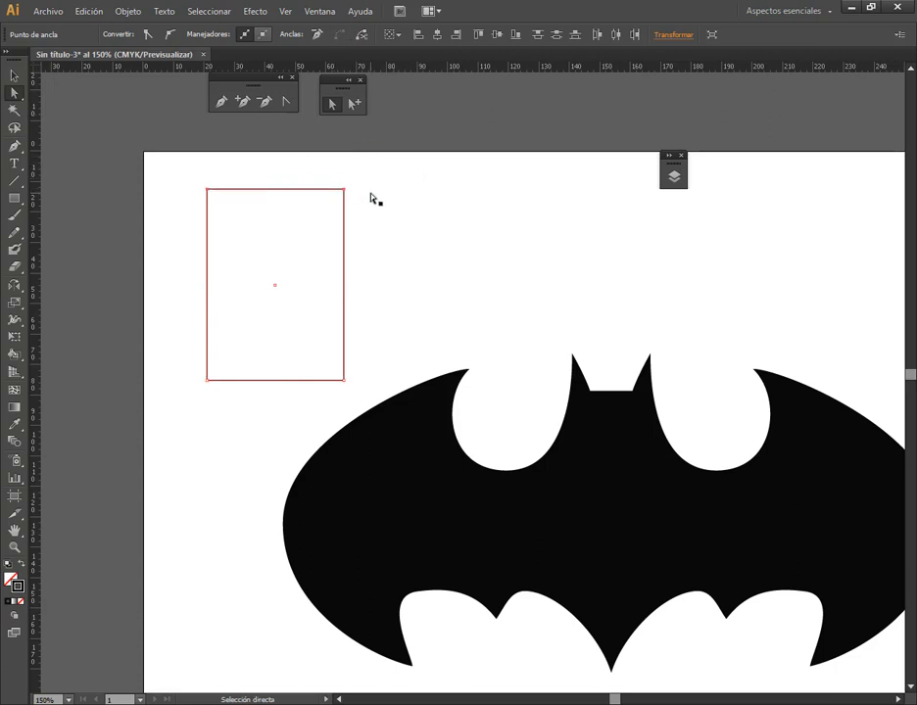
left_click(266, 260)
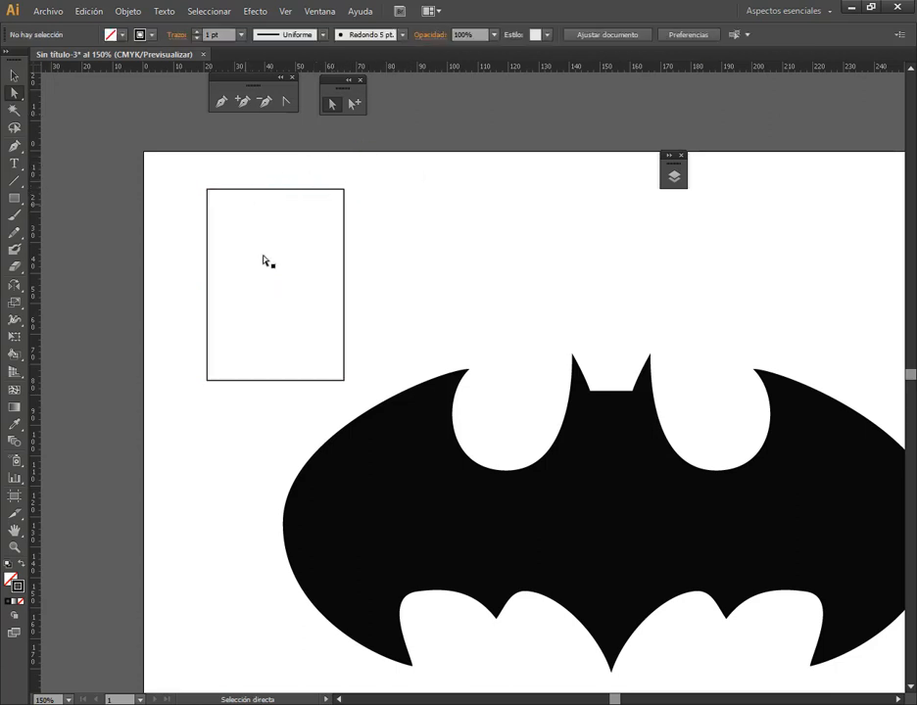
Clear the artboard by deleting the outlined rectangle and the black bat logo
left_click(14, 76)
left_click(299, 190)
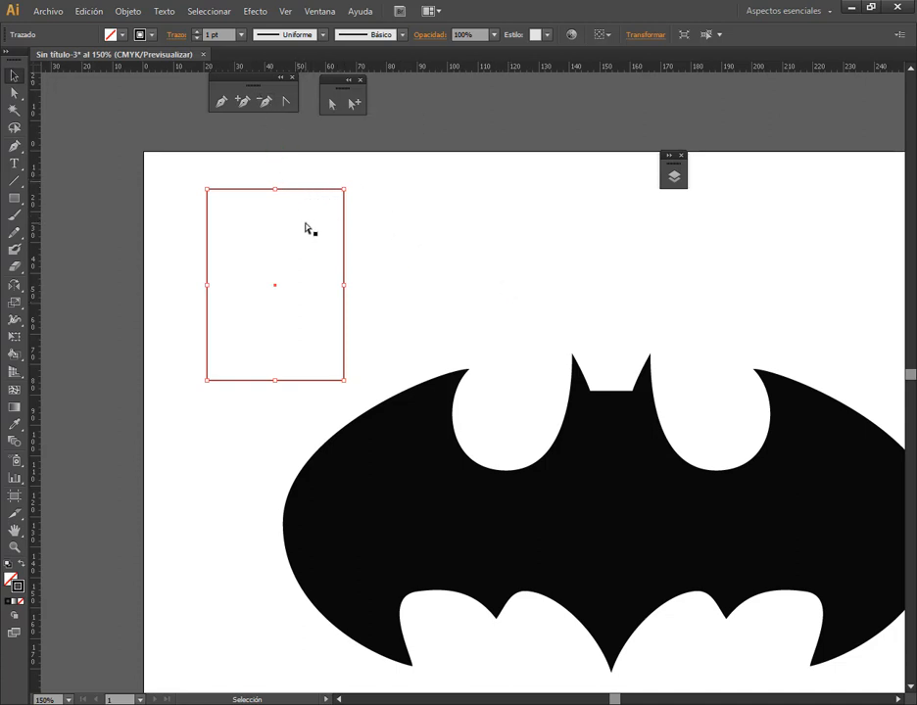
left_click(307, 267)
scroll(595, 469, "down", 2)
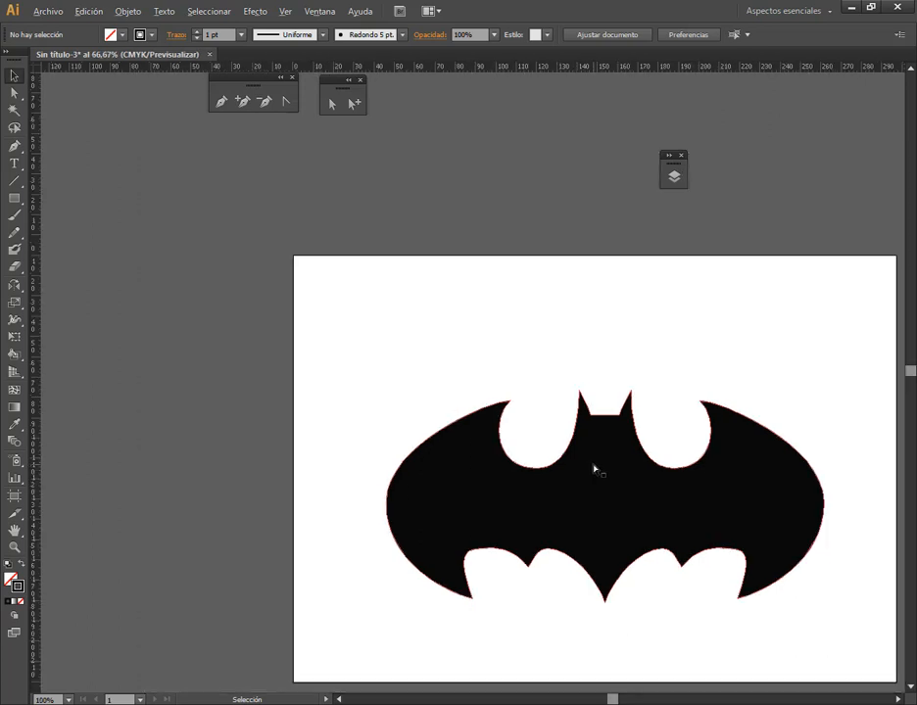
left_click_drag(706, 528, 551, 384)
left_click(550, 382)
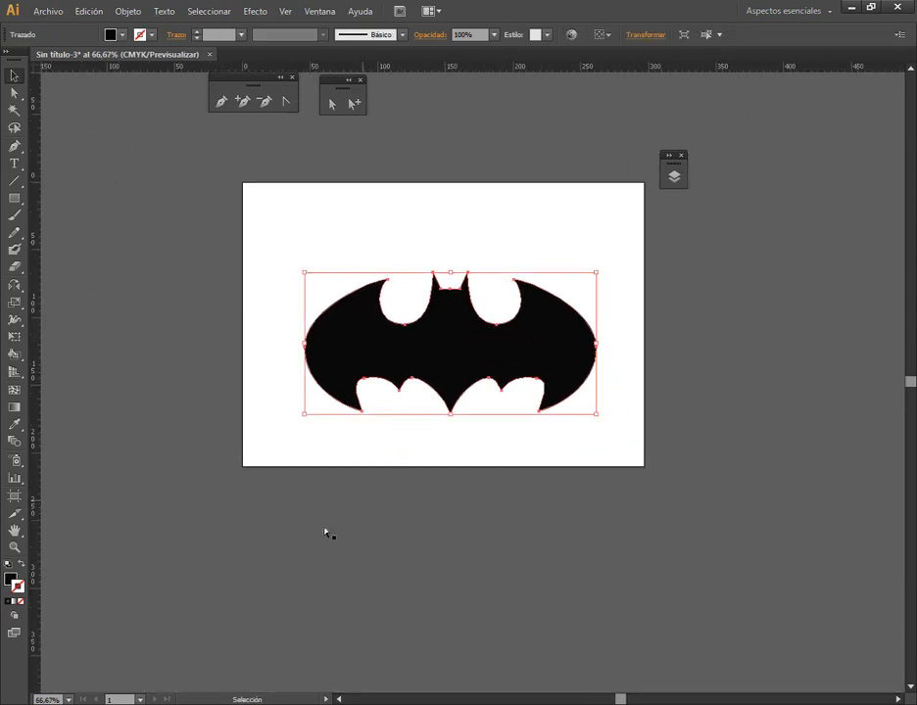
key("Delete")
Switch to the Ejercicios con pluma folder in File Explorer and open the spider image 4.png
key("alt+Tab")
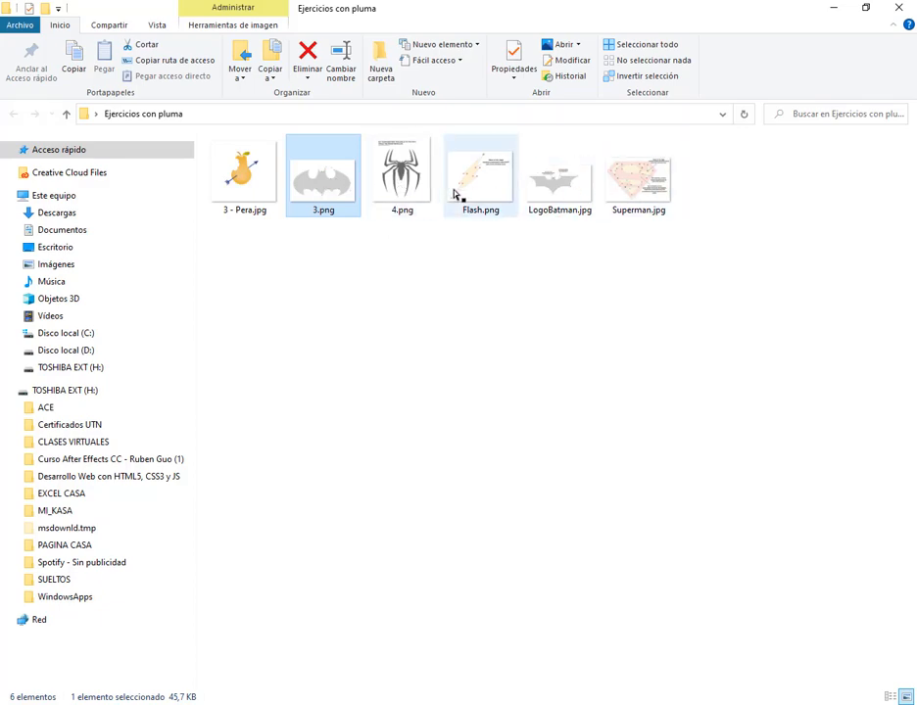
double_click(409, 194)
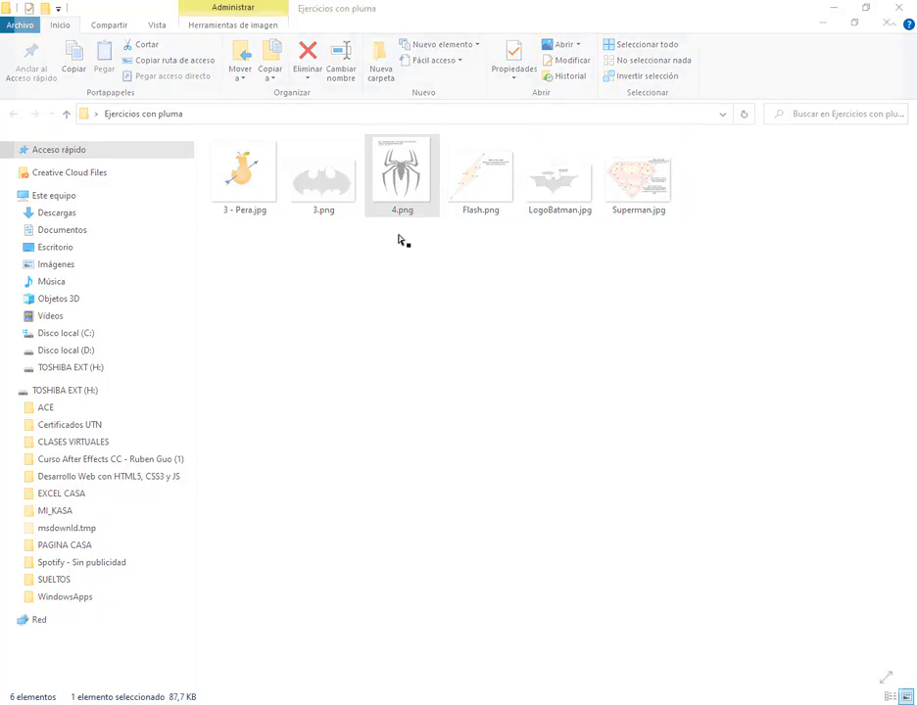
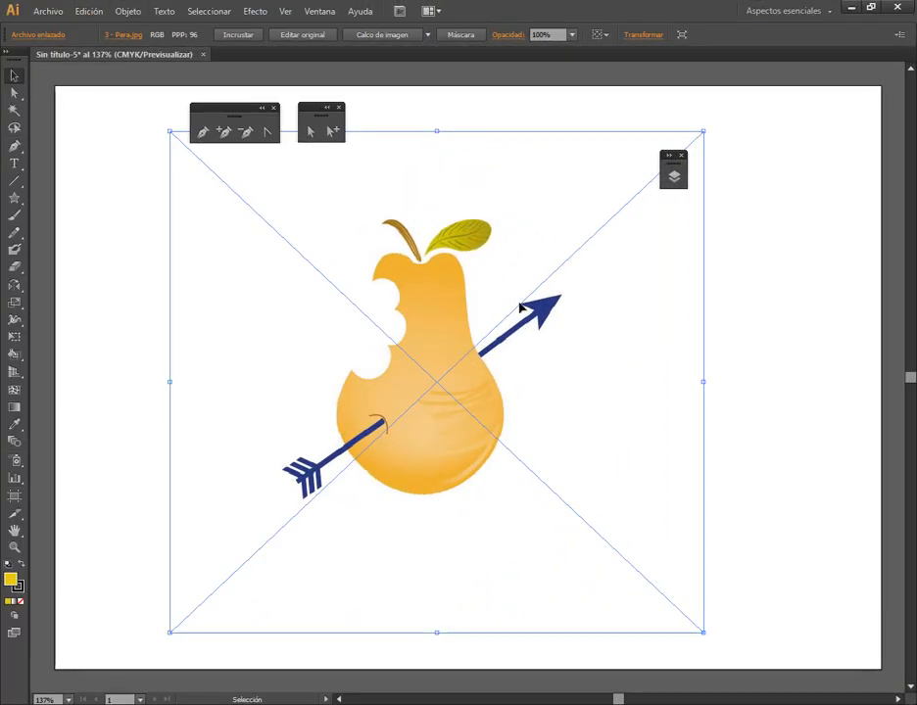
Position the linked pear image near the artboard's centre, and look over the exercise images in the Ejercicios con pluma folder
left_click_drag(466, 386, 448, 383)
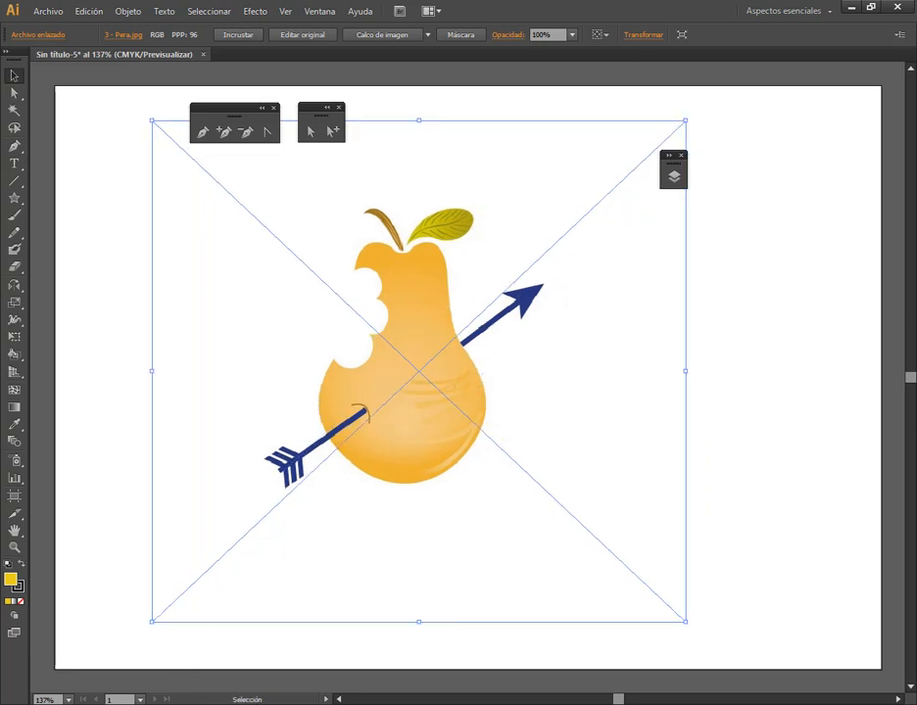
key("alt+Tab")
left_click_drag(331, 279, 669, 312)
left_click(668, 311)
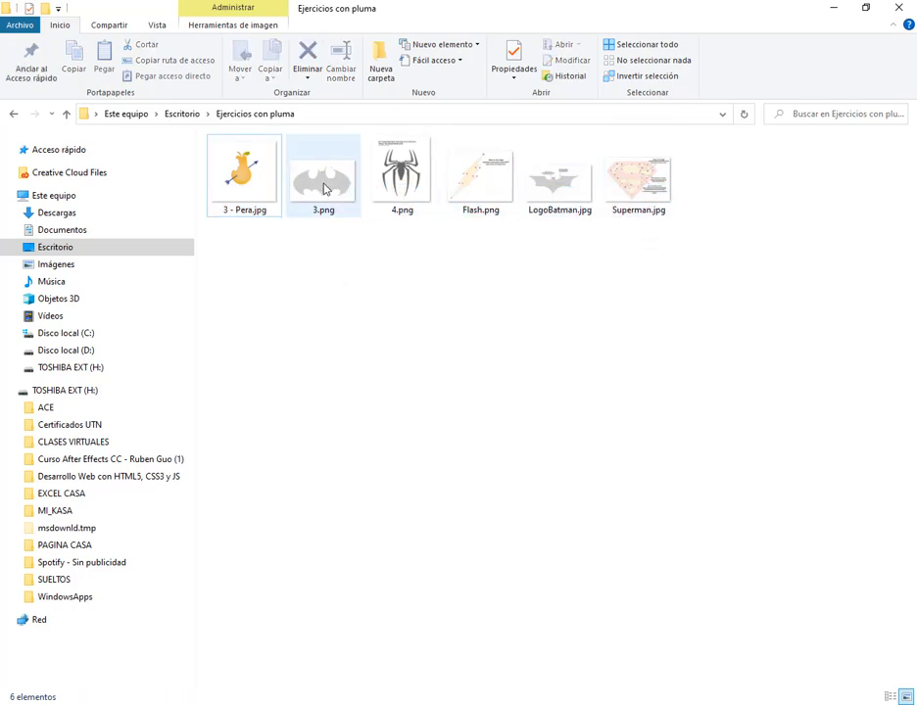
left_click(844, 12)
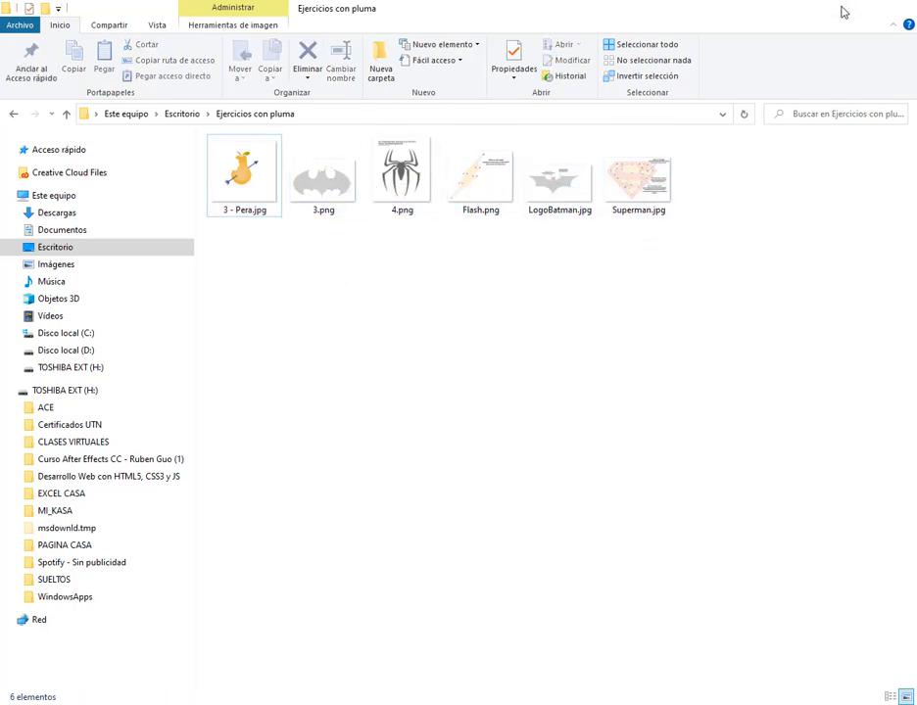
mouse_move(450, 385)
left_mouse_down()
mouse_move(483, 402)
mouse_move(448, 391)
left_mouse_up()
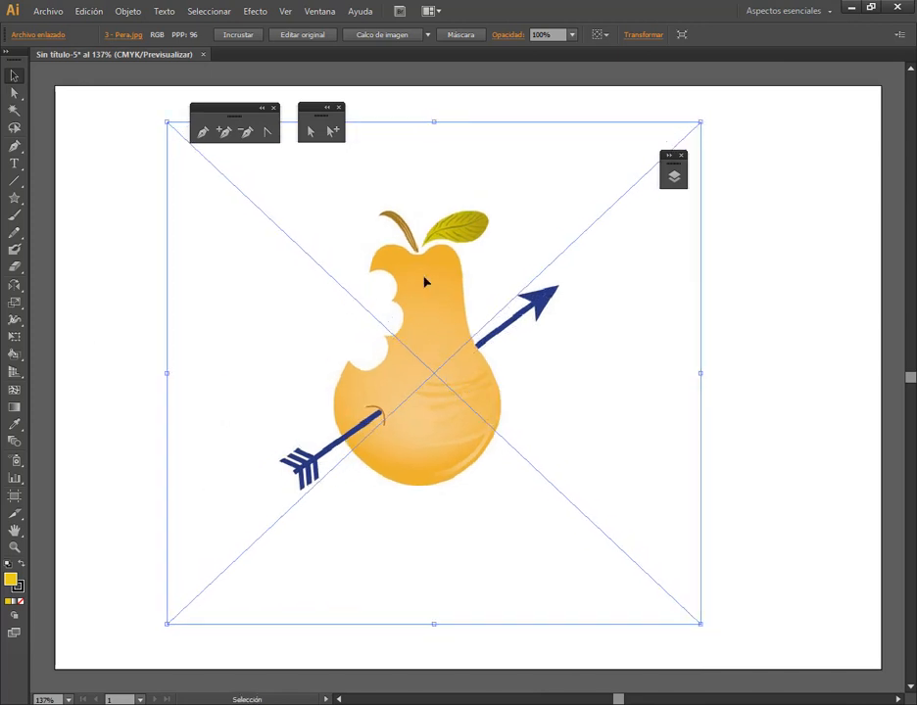
Expand the Layers panel, move it beside the pear, and lock Capa 1
left_click(672, 175)
left_click_drag(765, 158, 797, 112)
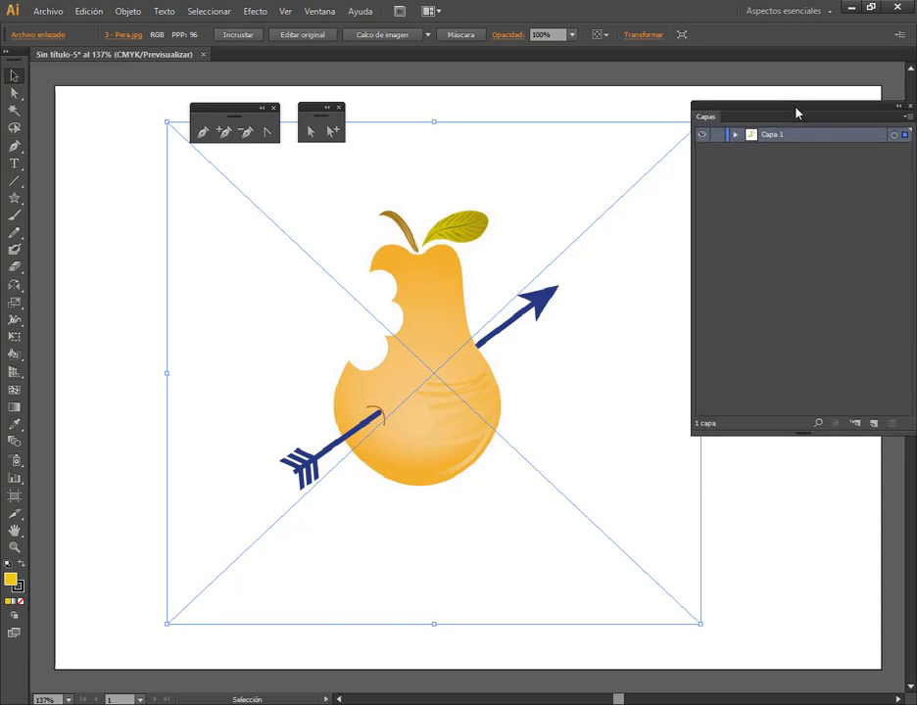
left_click(711, 136)
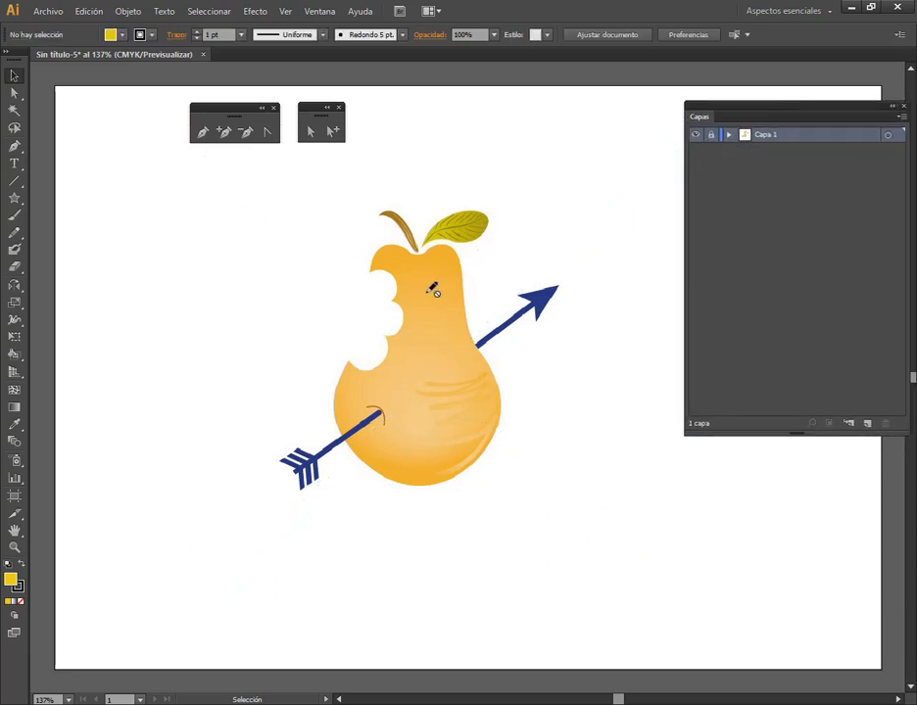
double_click(815, 137)
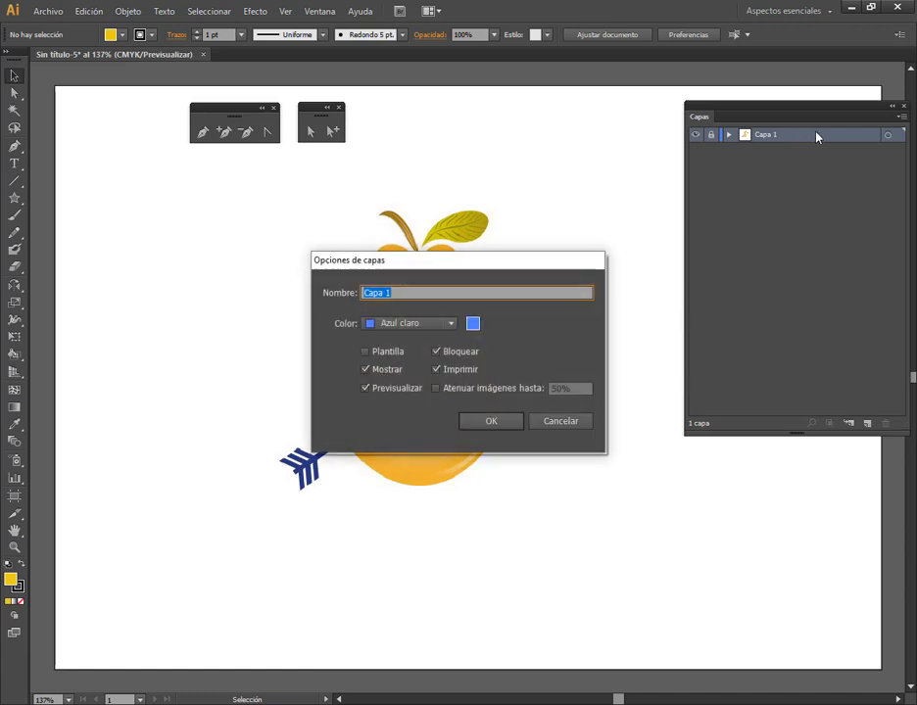
left_click(559, 422)
left_click_drag(782, 112, 705, 120)
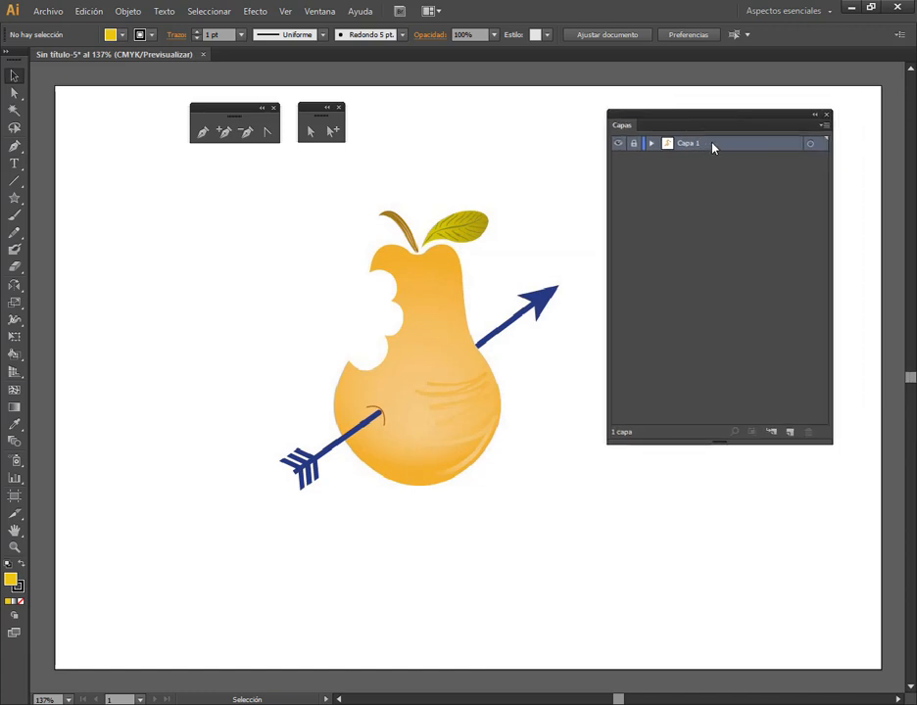
double_click(712, 147)
left_click(575, 427)
double_click(666, 145)
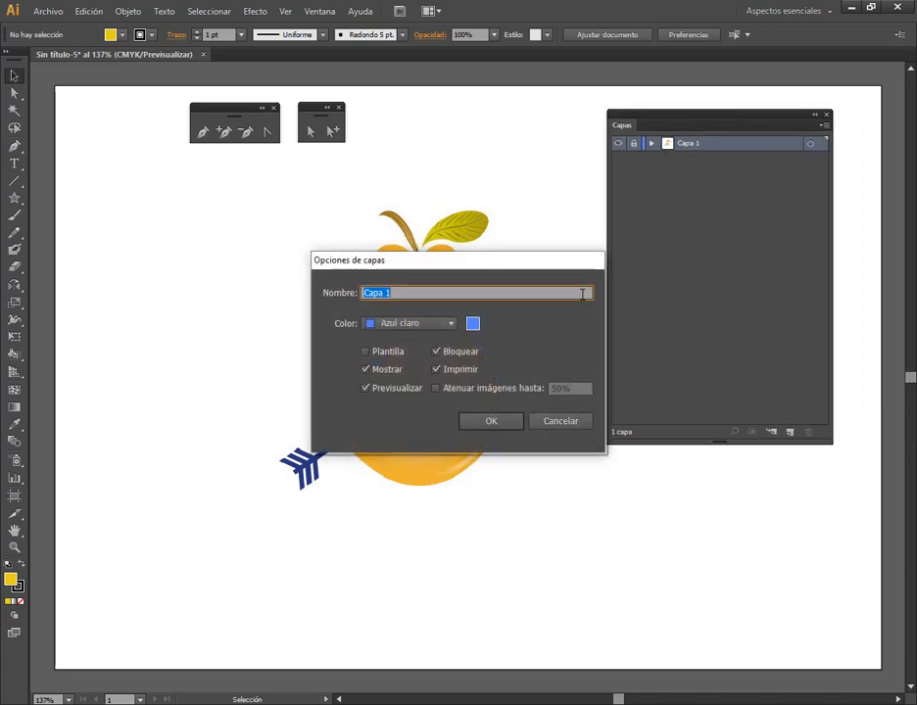
left_click(574, 426)
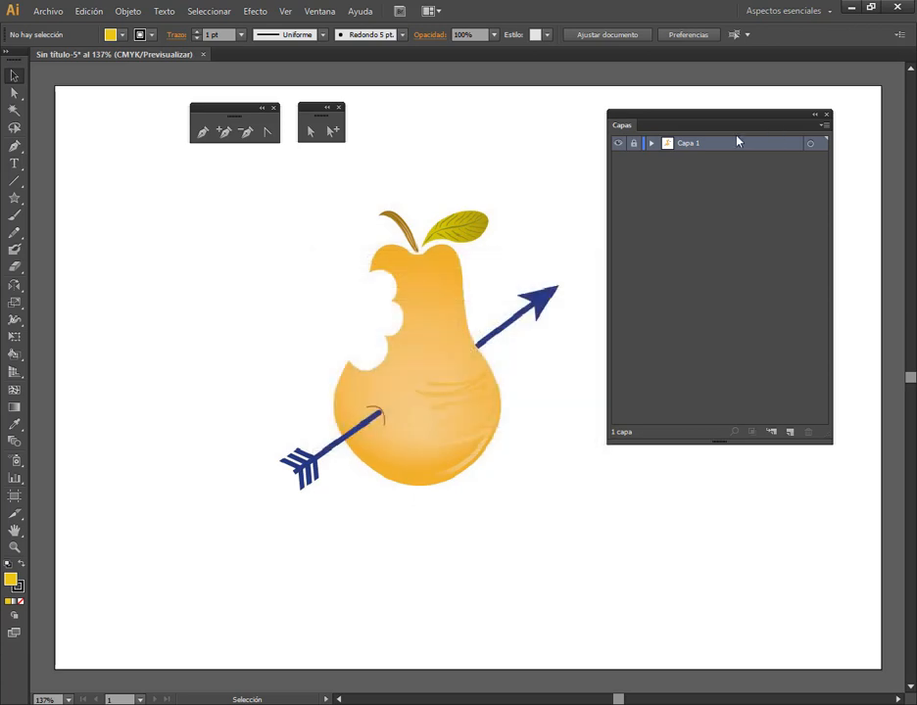
double_click(685, 145)
left_click(727, 159)
left_click(740, 147)
In Capa 1's layer options, enable dimming of images to 50%, and expand the layer's contents
left_click(824, 126)
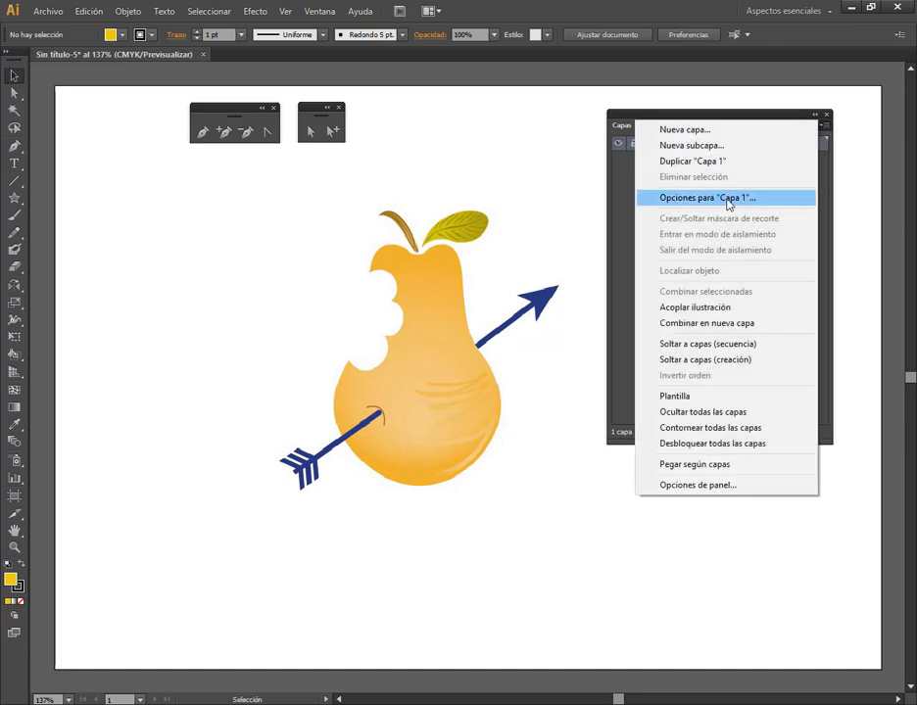
left_click(706, 199)
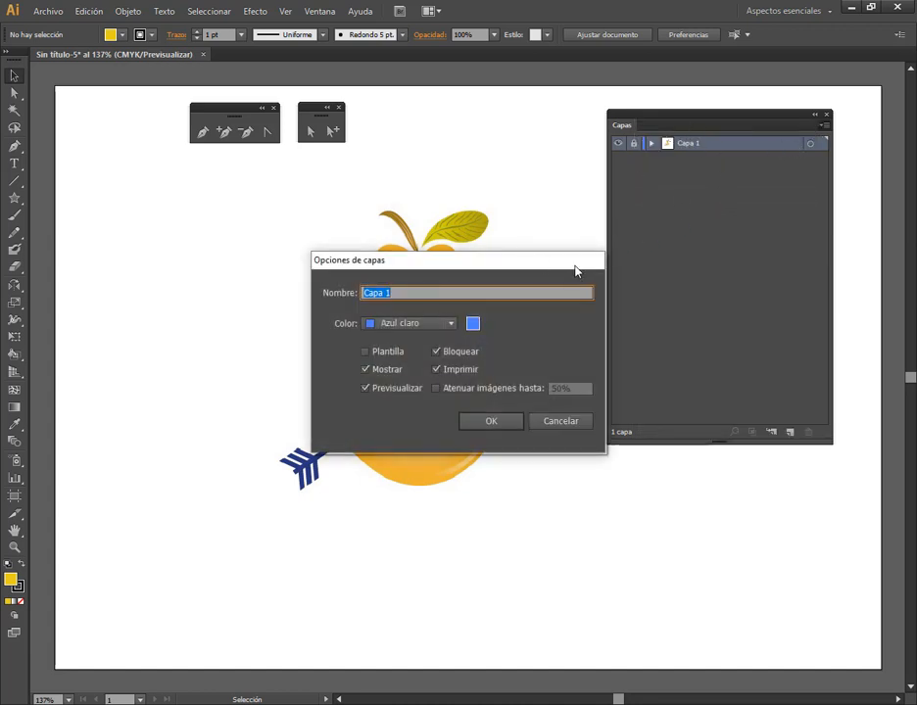
key("ctrl+alt+d")
mouse_move(297, 243)
left_mouse_down()
mouse_move(642, 451)
mouse_move(644, 463)
left_mouse_up()
left_click_drag(421, 377, 600, 401)
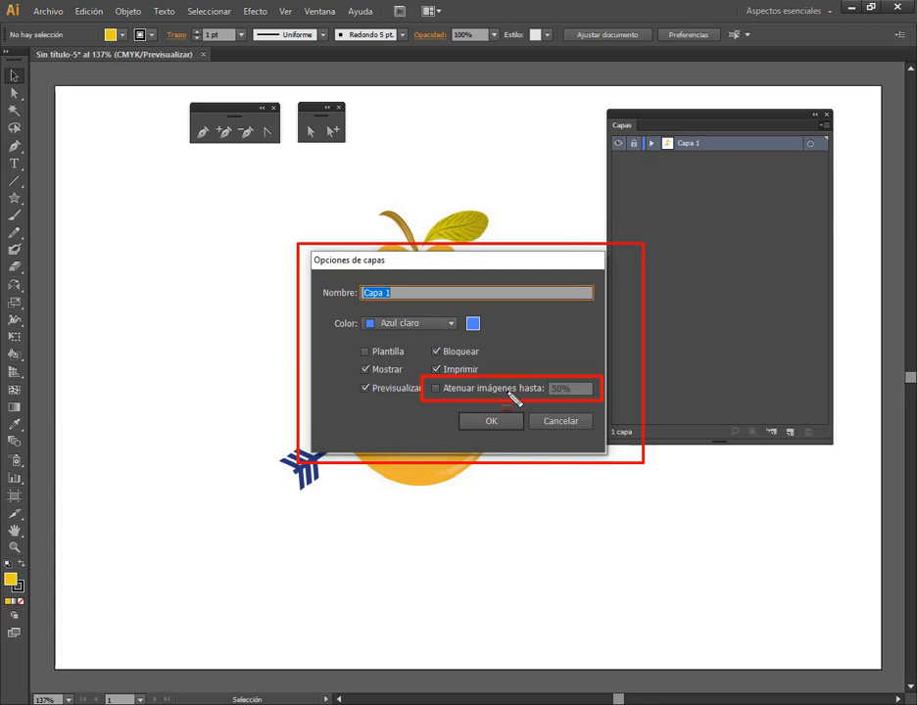
key("Escape")
left_click(480, 388)
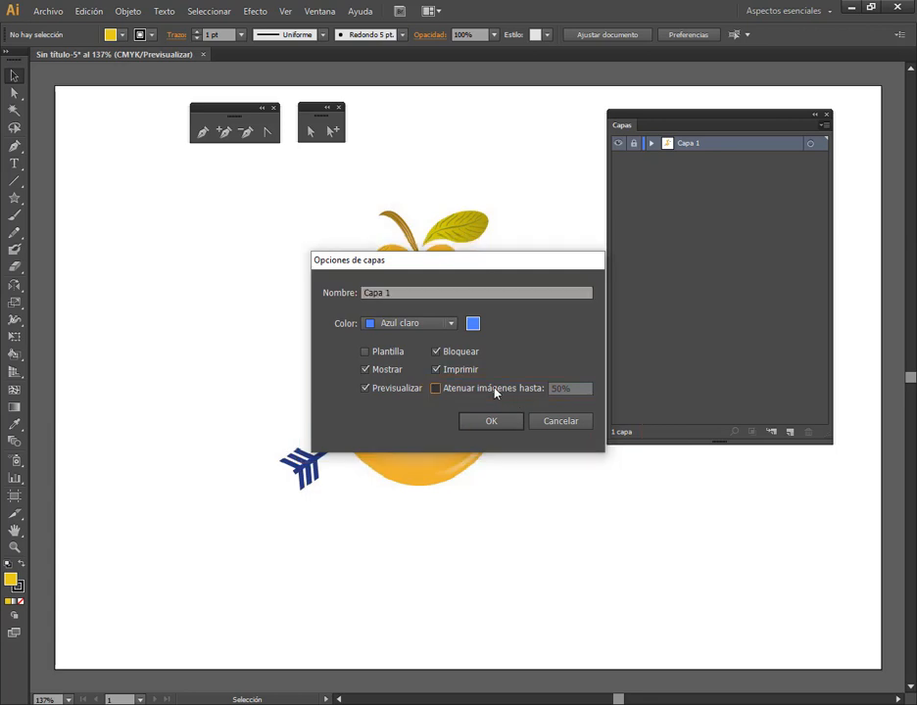
left_click(510, 422)
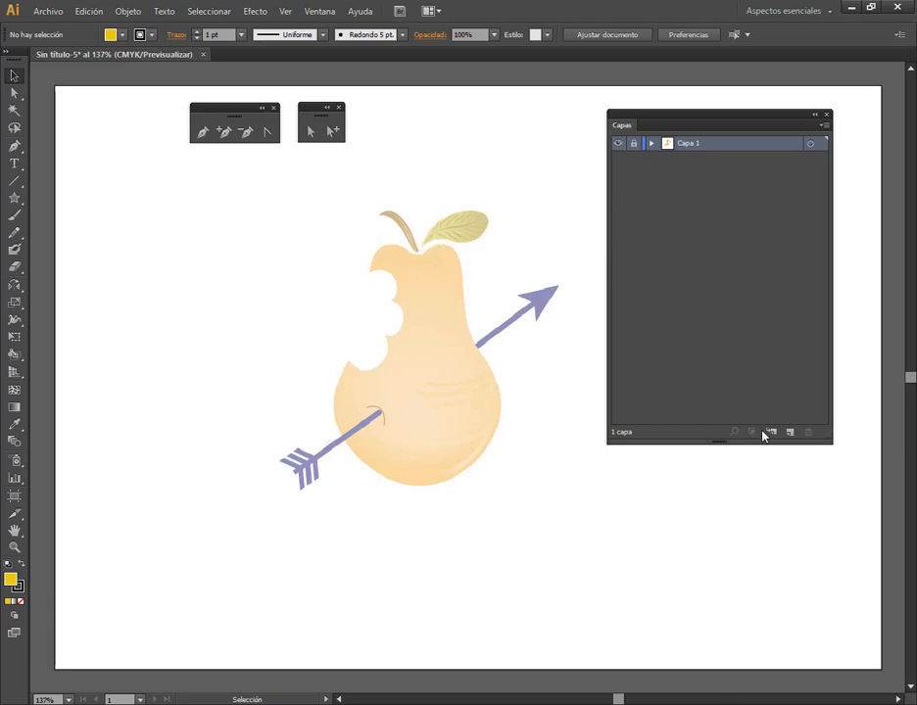
left_click(653, 144)
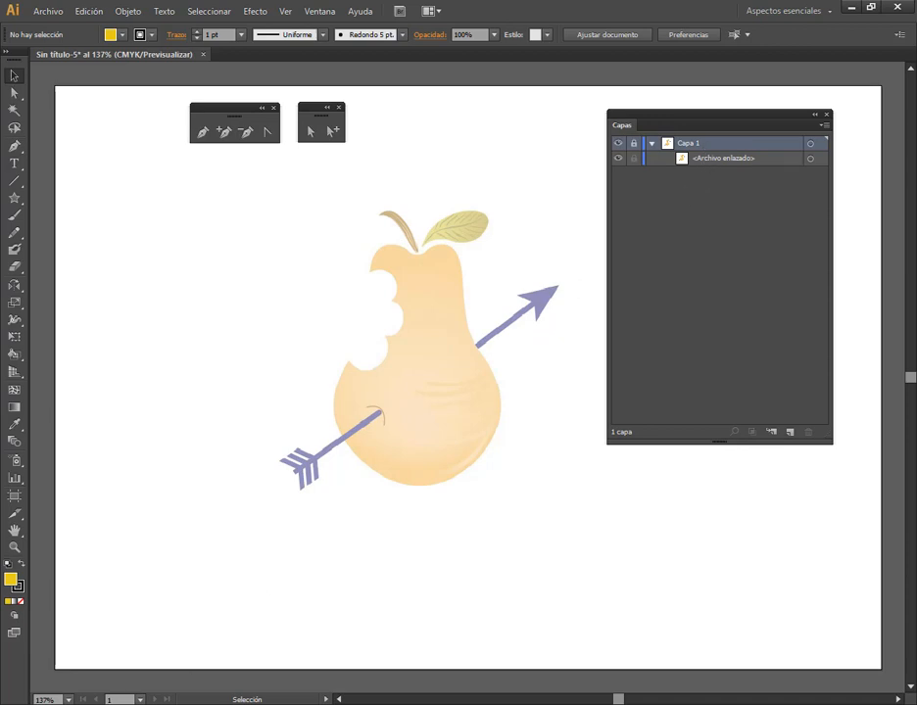
Switch to File Explorer, open CLASES VIRTUALES > OPERADOR GRAFICO > DIBUJOS, and open the Homer image in Illustrator
left_click(152, 703)
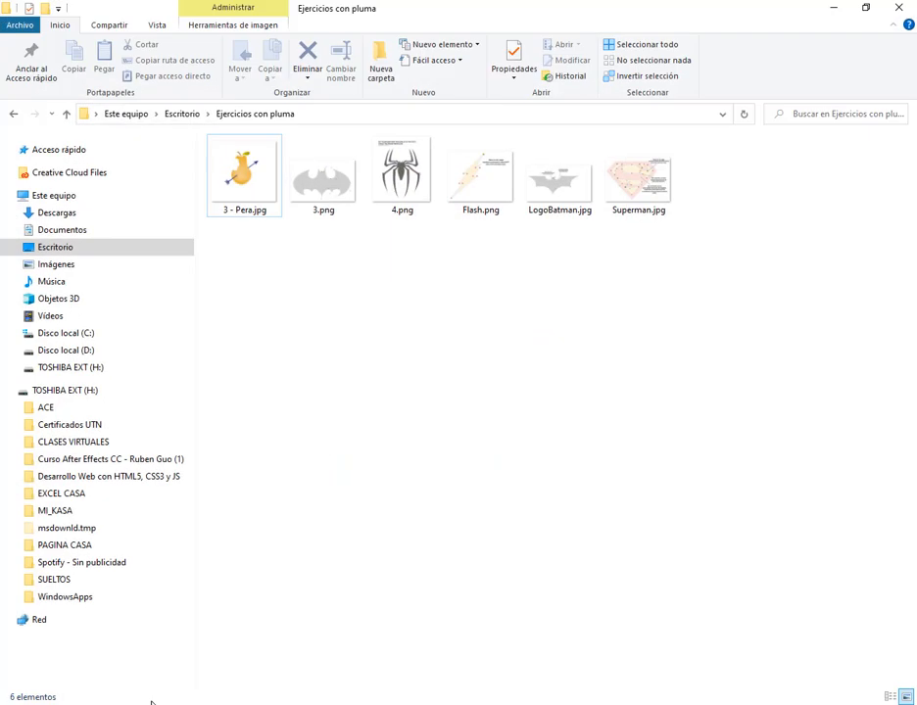
left_click(71, 442)
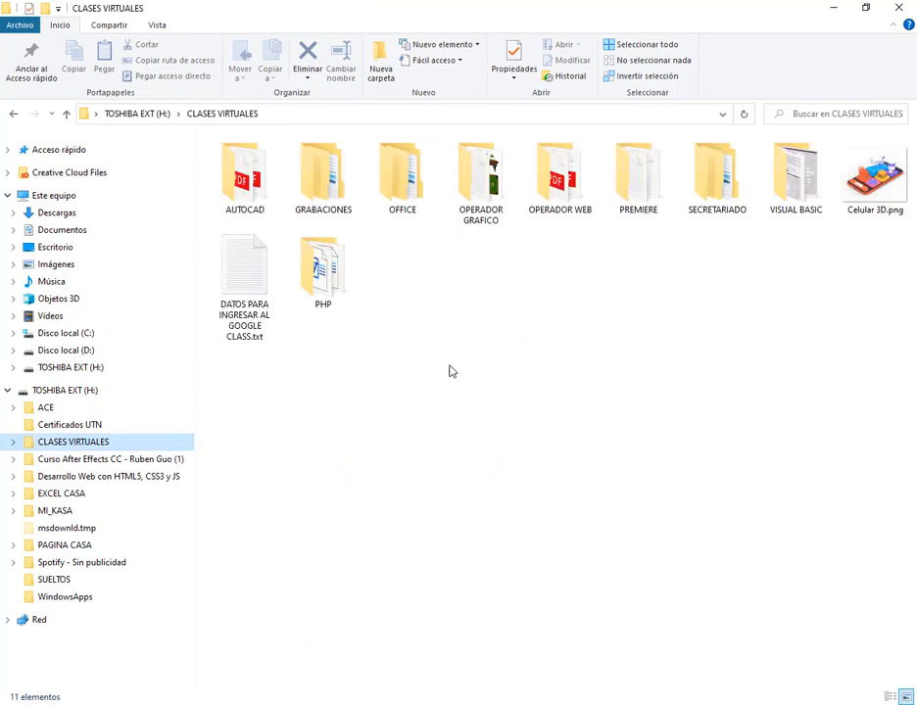
double_click(480, 179)
left_click(352, 184)
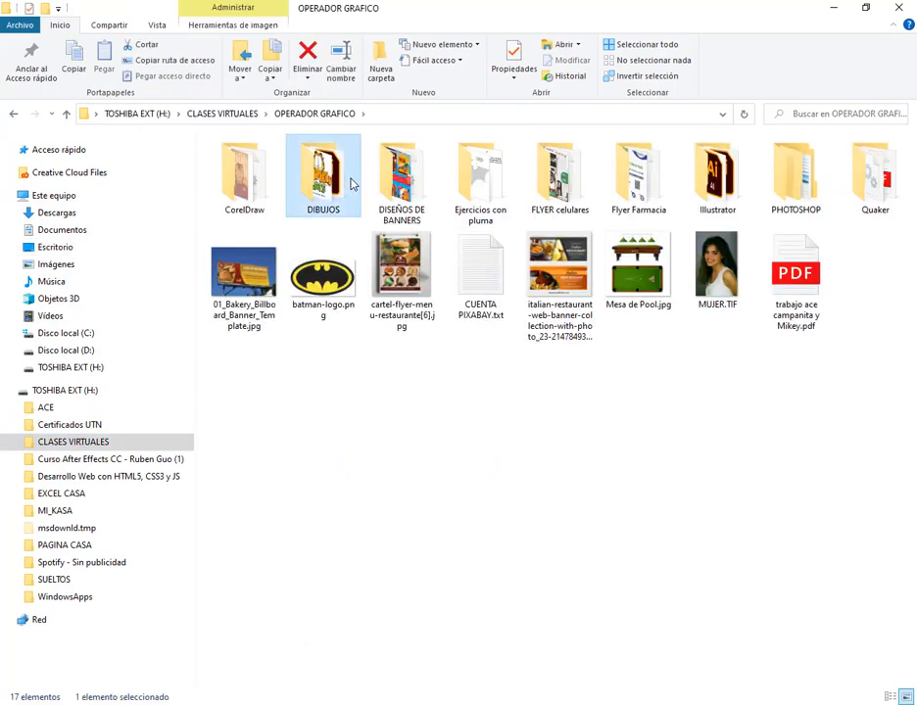
double_click(351, 183)
scroll(628, 419, "down", 1)
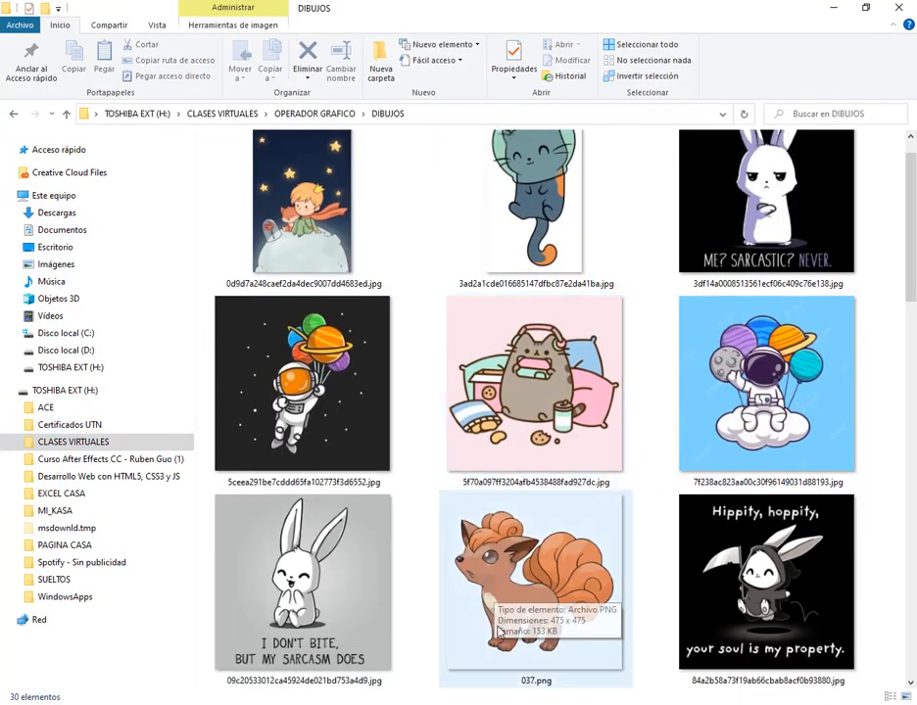
scroll(499, 632, "down", 10)
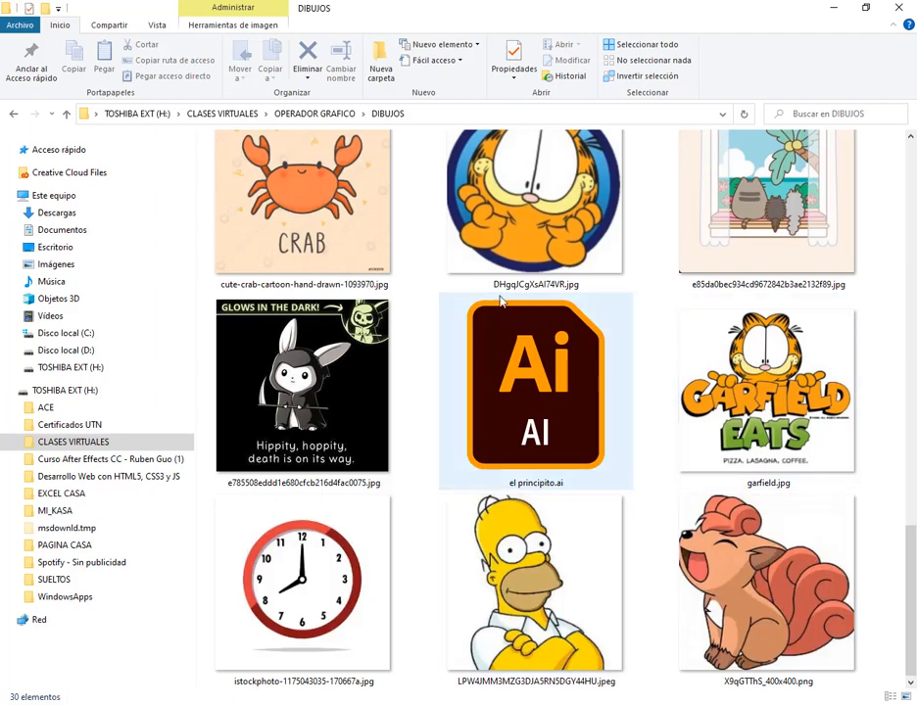
left_click_drag(533, 617, 656, 274)
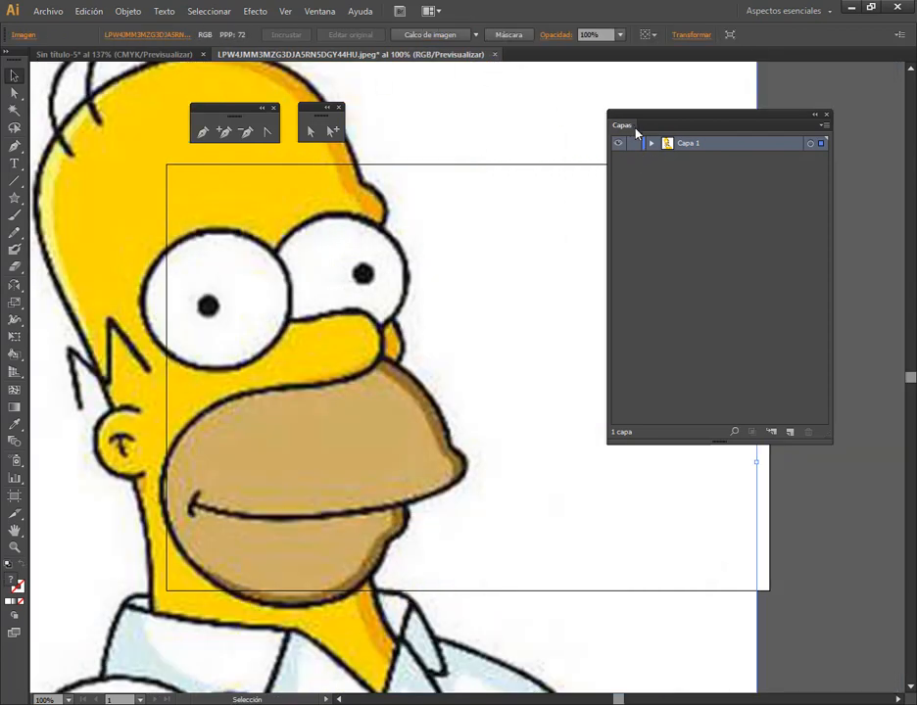
Unlock Capa 1 in the pear document and try again to bring in the Homer image from File Explorer
left_click(161, 55)
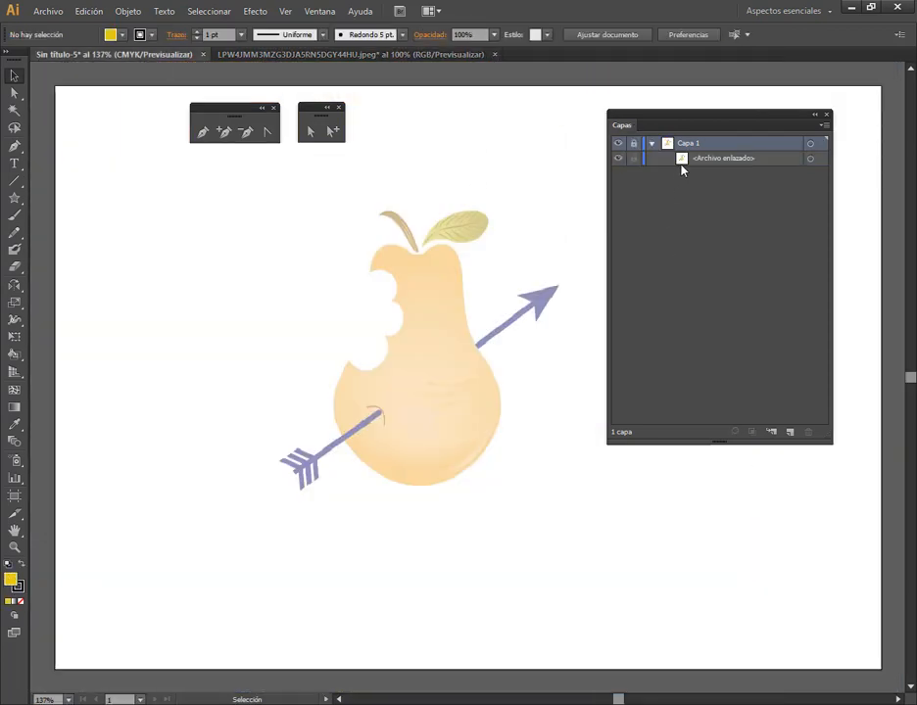
left_click(124, 703)
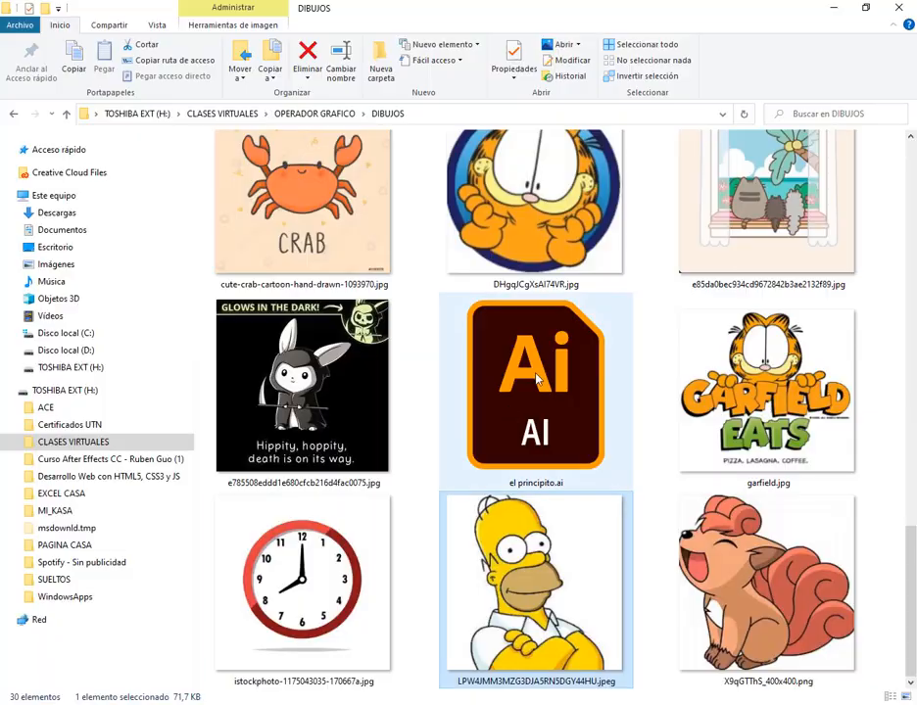
left_click_drag(537, 600, 408, 506)
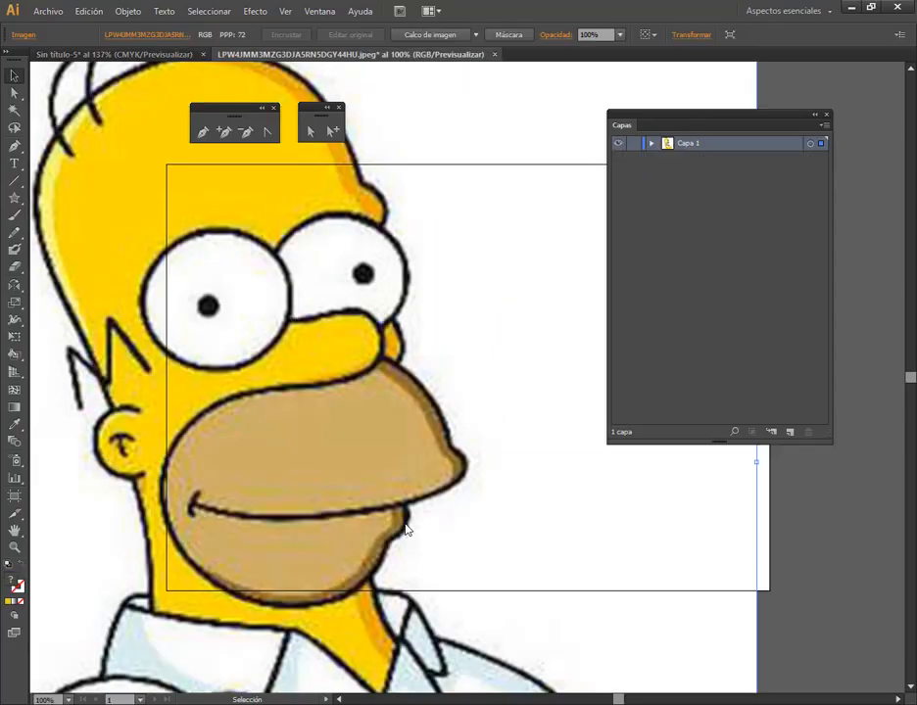
Delete the Homer image from its separate document and close that document without saving
left_click_drag(498, 218, 351, 418)
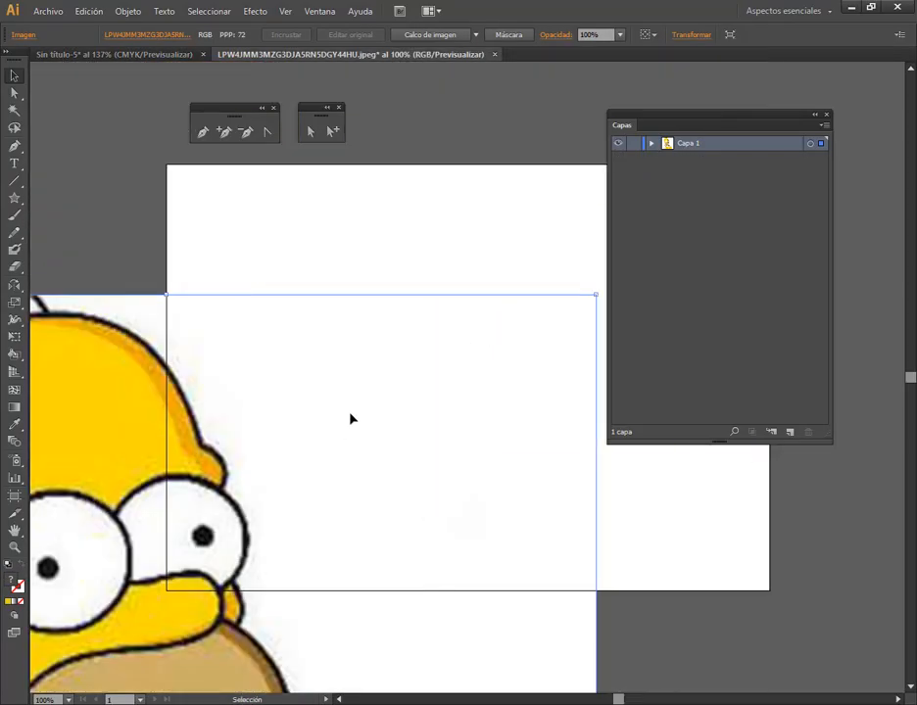
key("Delete")
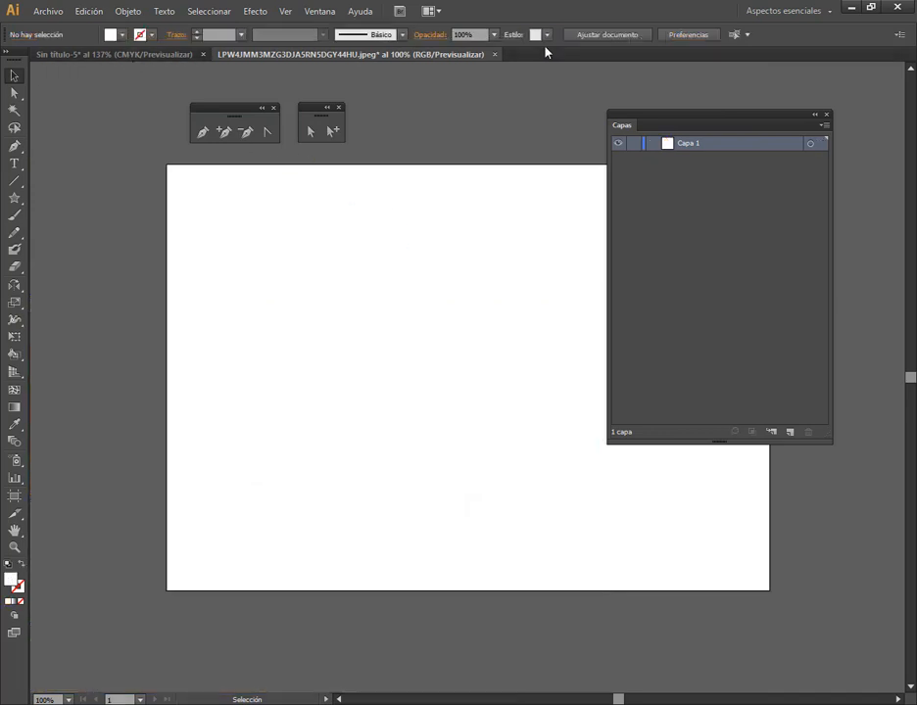
left_click(496, 55)
left_click(534, 379)
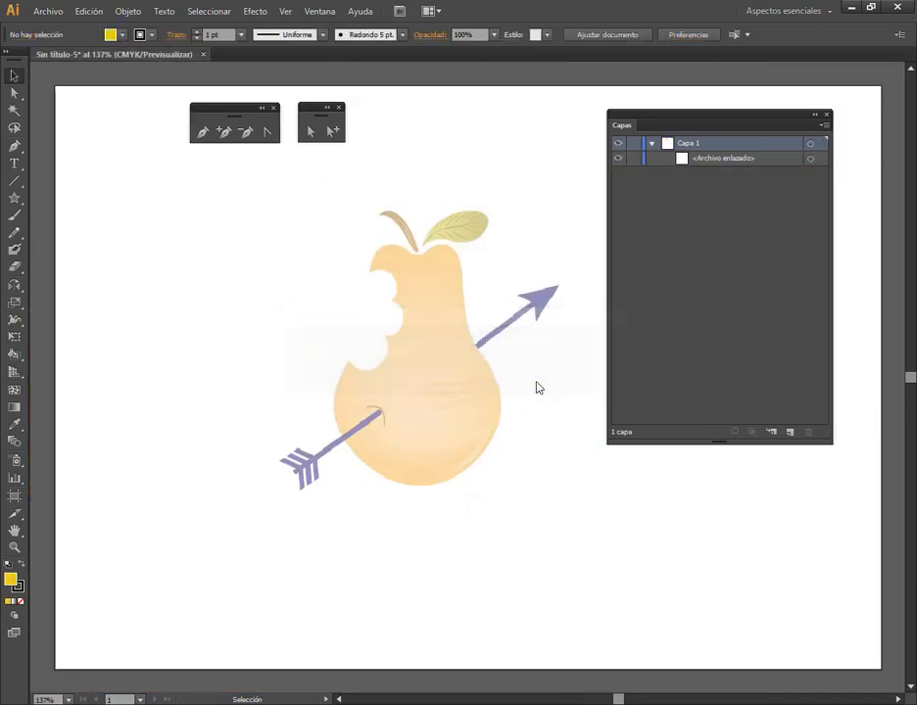
Place the fox image X9qGTThS_400x400.png from the DIBUJOS folder into the pear document's Capa 1
left_click(719, 159)
left_click(500, 134)
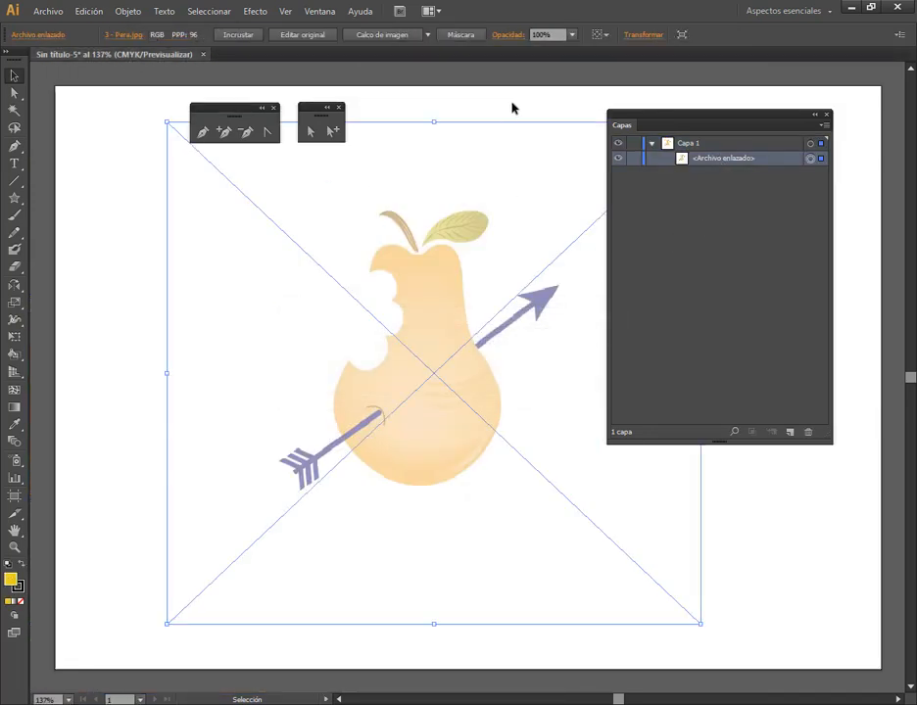
left_click(511, 105)
scroll(529, 318, "down", 3)
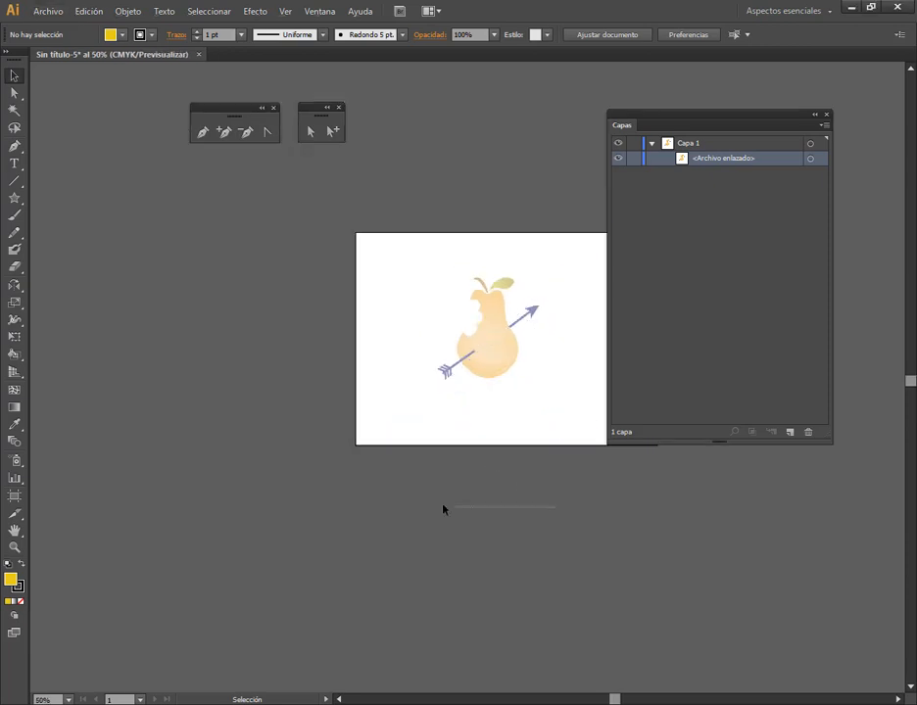
left_click(113, 703)
left_click_drag(751, 592, 559, 427)
scroll(334, 352, "up", 2)
Select Capa 1 and move the fox image around next to the pear
left_click(697, 145)
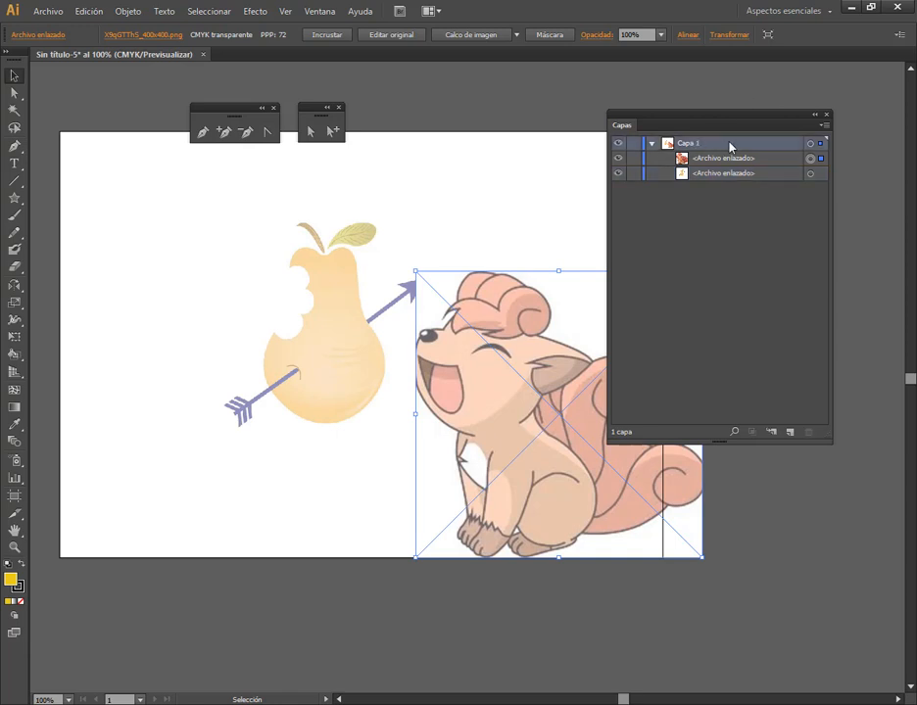
left_click_drag(481, 333, 498, 281)
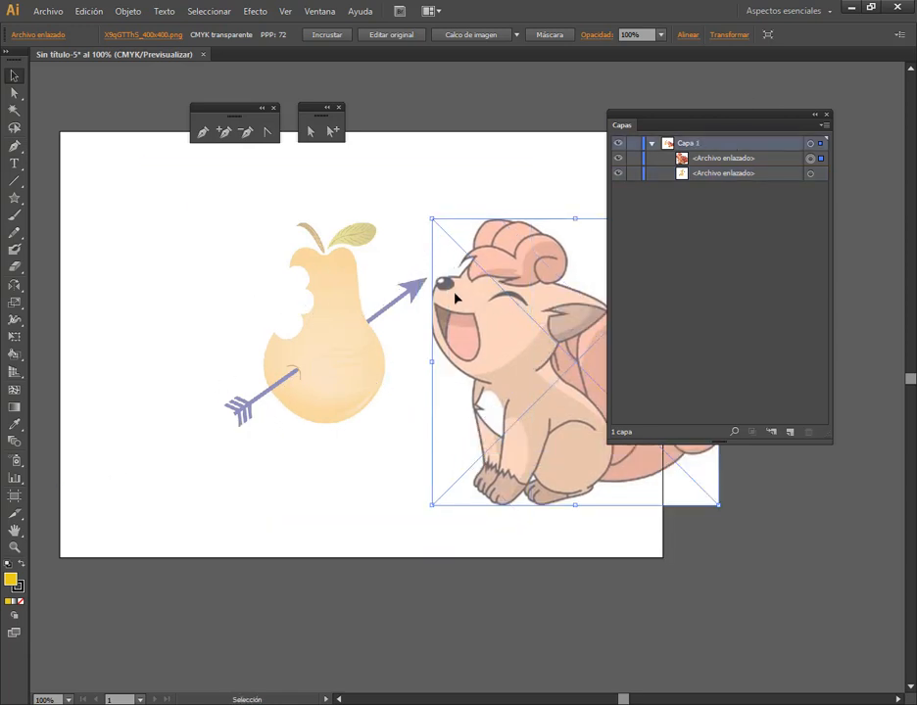
left_click_drag(538, 383, 374, 366)
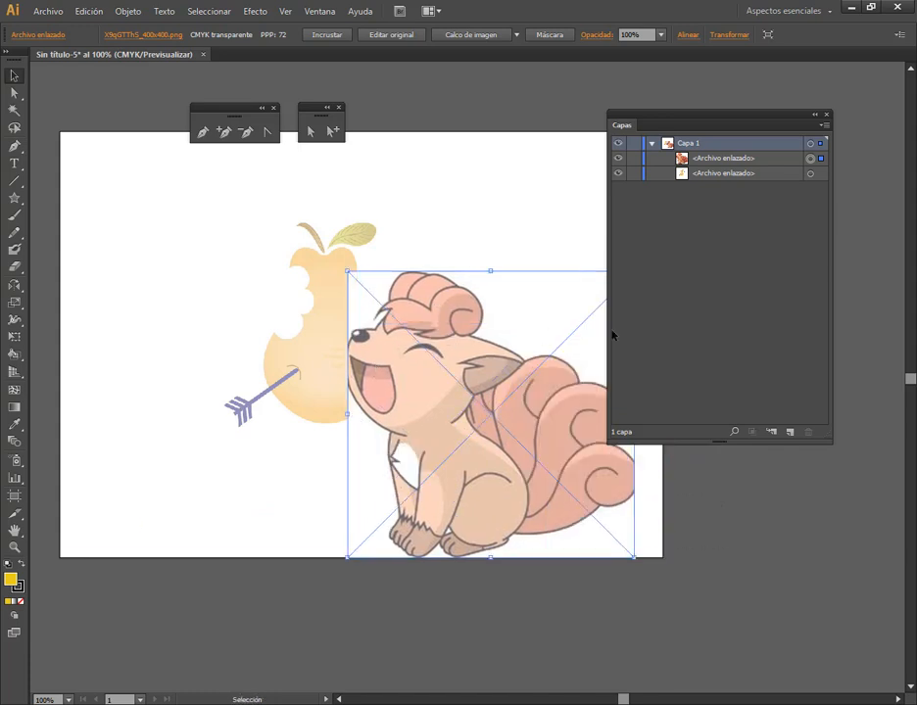
Delete the fox image, and collapse and lock Capa 1 with the dimmed pear
key("Delete")
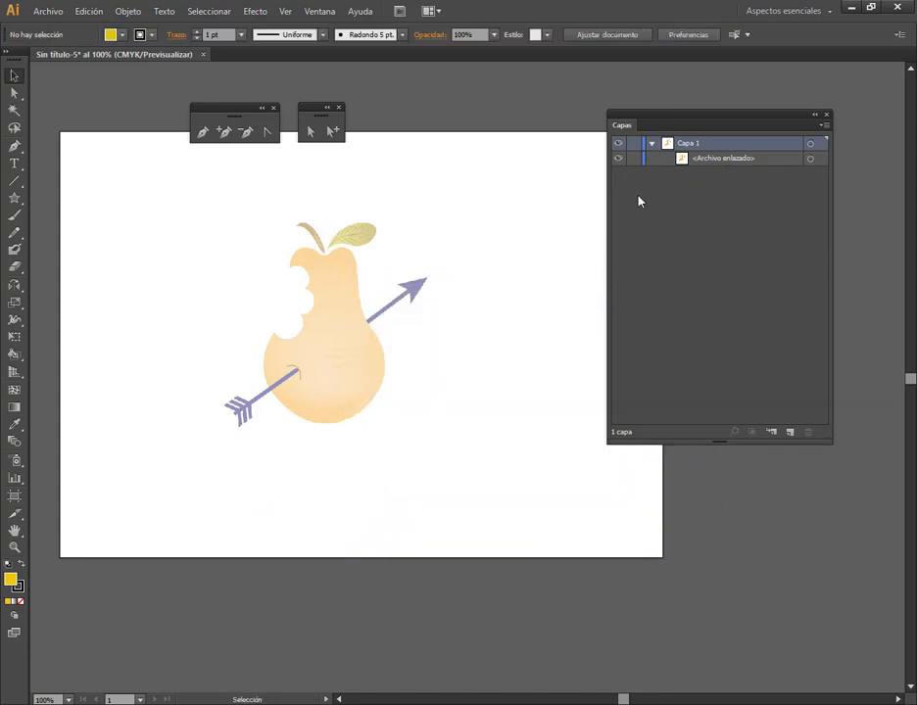
left_click(652, 144)
left_click(632, 144)
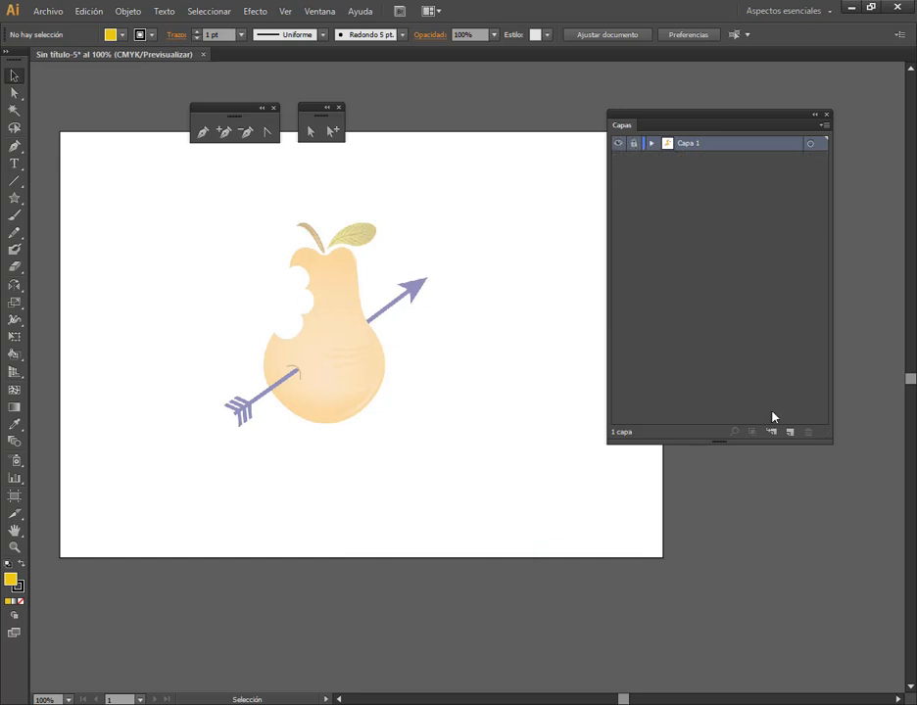
On a new layer above Capa 1, trace the pear's lower body with the Pen tool from the bite's lower corner around to the arrow
left_click(791, 433)
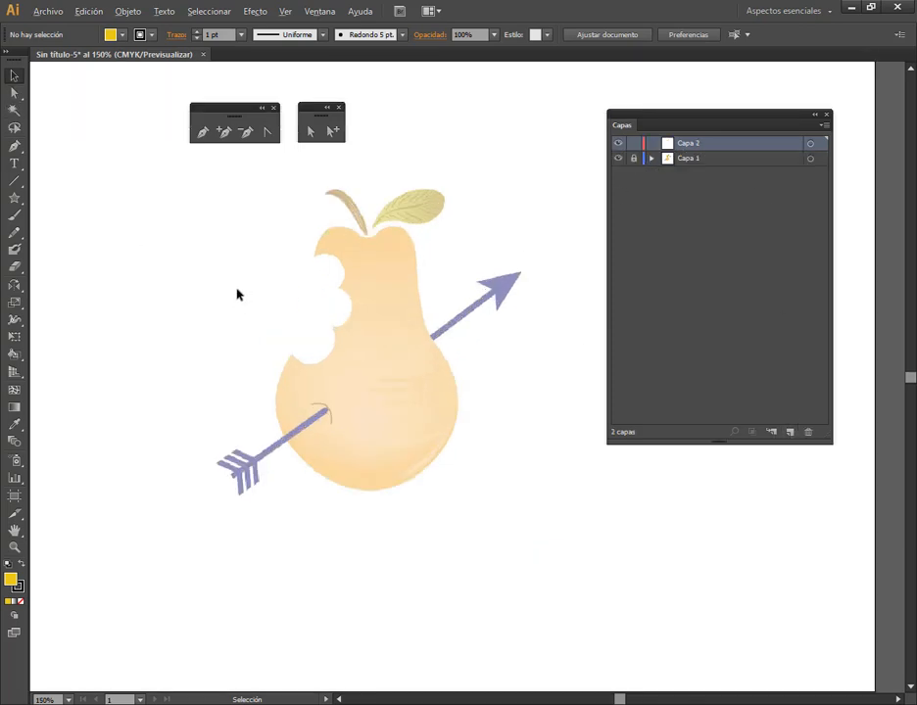
scroll(237, 291, "up", 1)
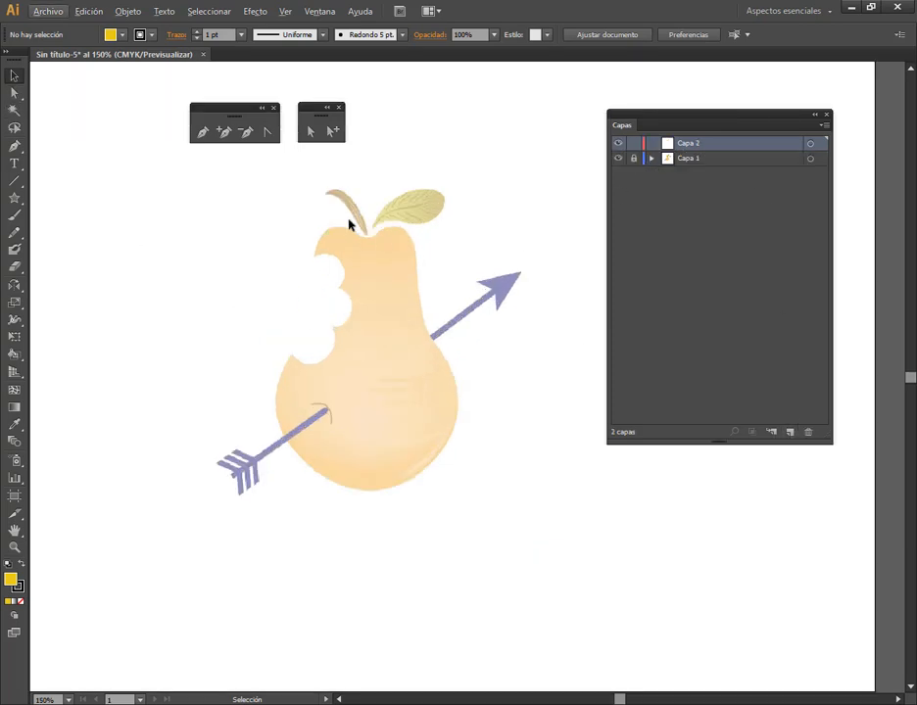
left_click(202, 131)
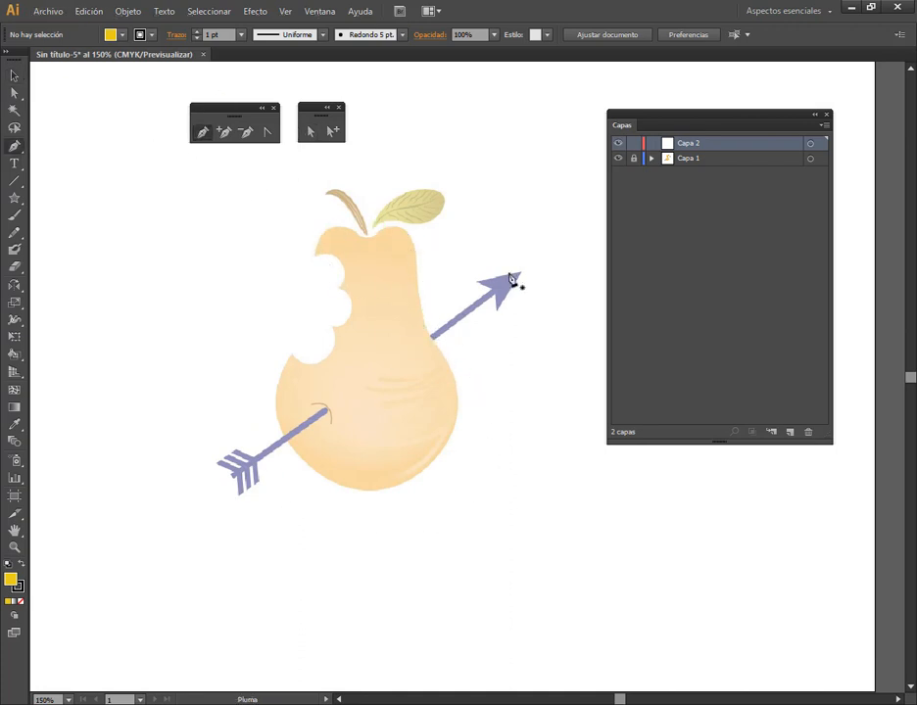
scroll(403, 331, "up", 1)
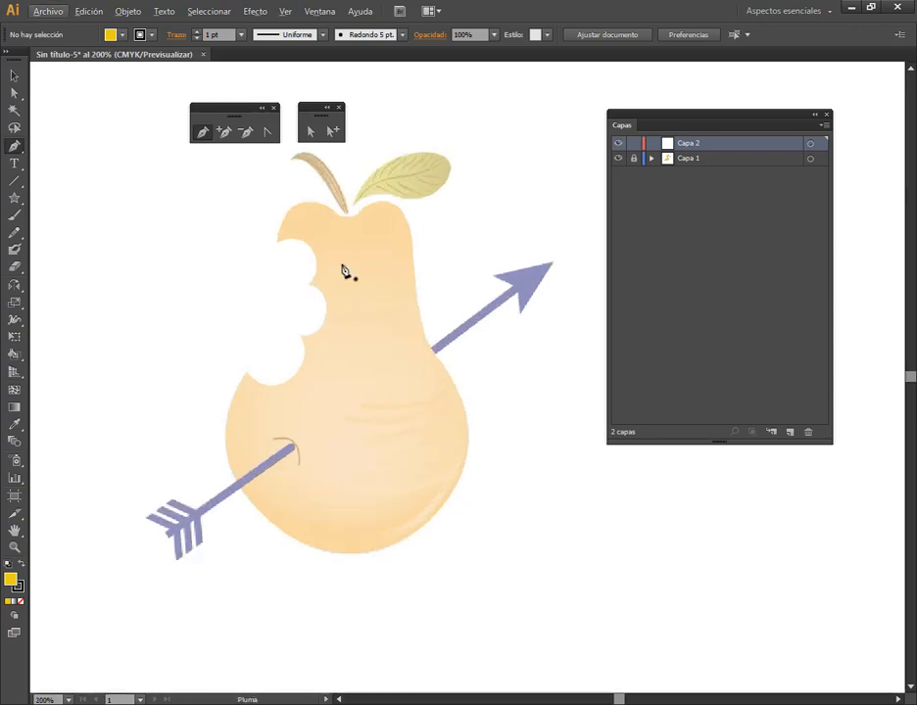
left_click(245, 372)
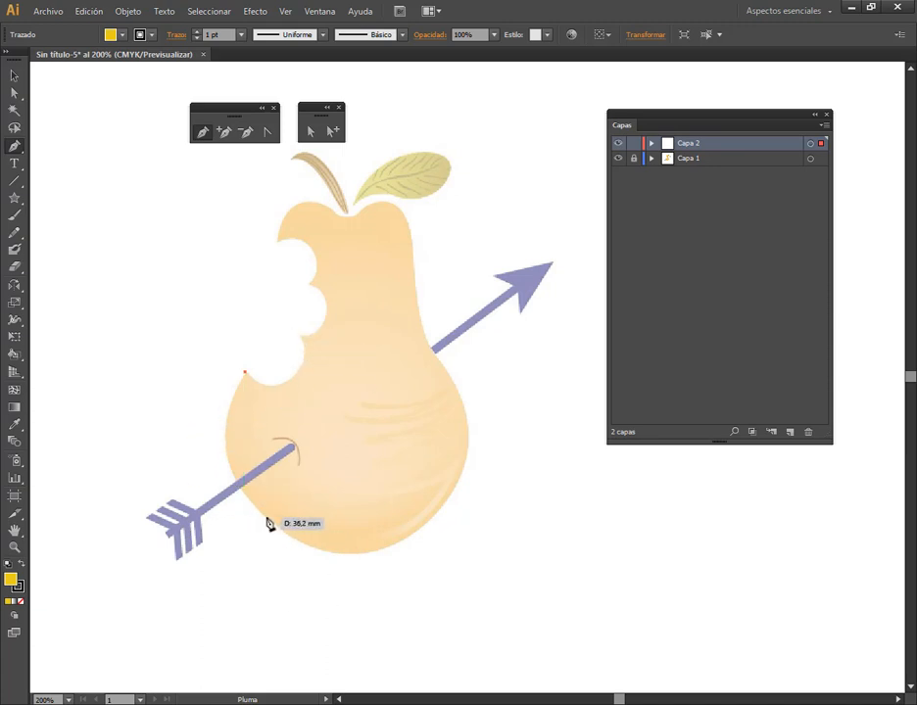
left_click_drag(266, 517, 328, 574)
left_click_drag(426, 531, 461, 489)
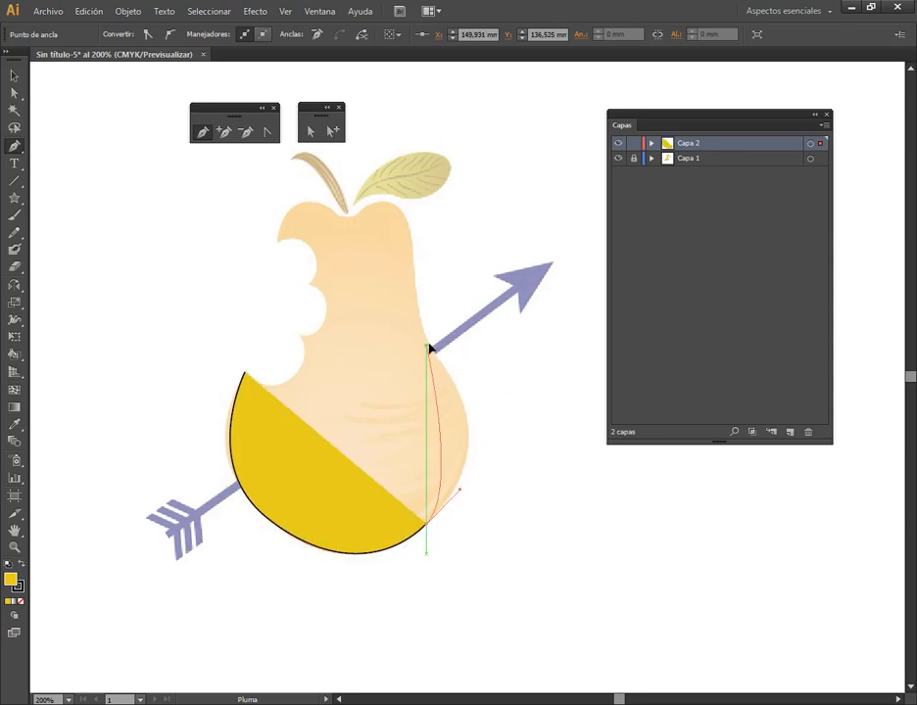
left_click_drag(427, 346, 357, 262)
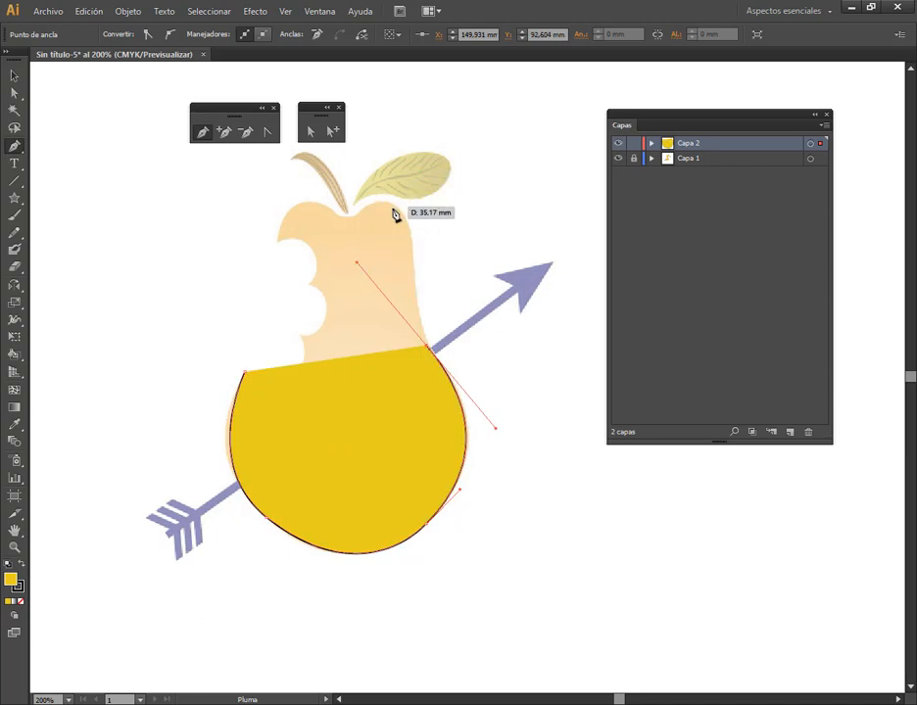
left_click_drag(395, 208, 363, 189)
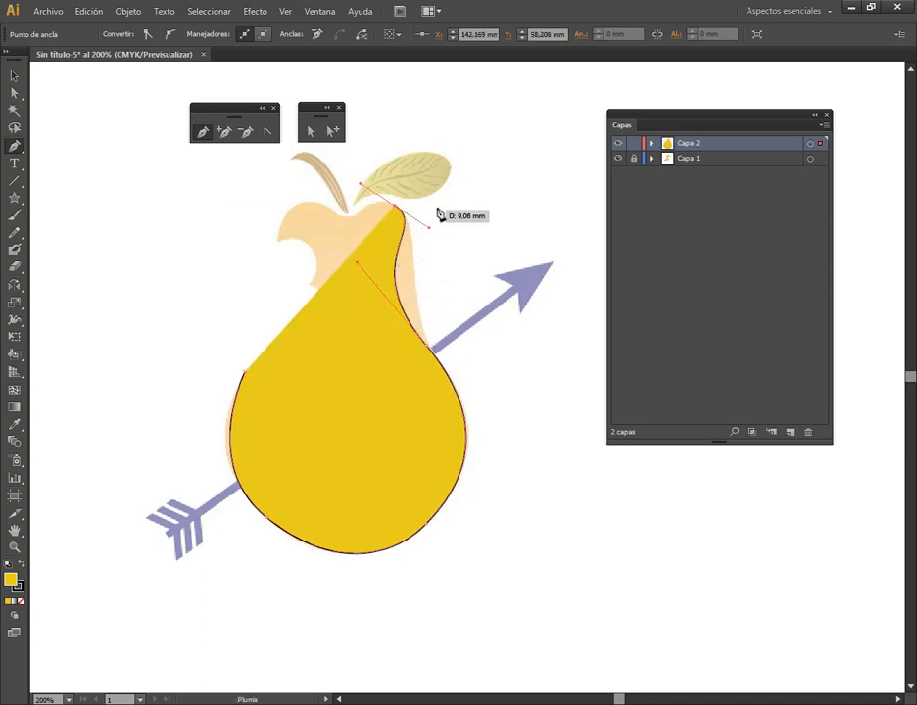
key("ctrl")
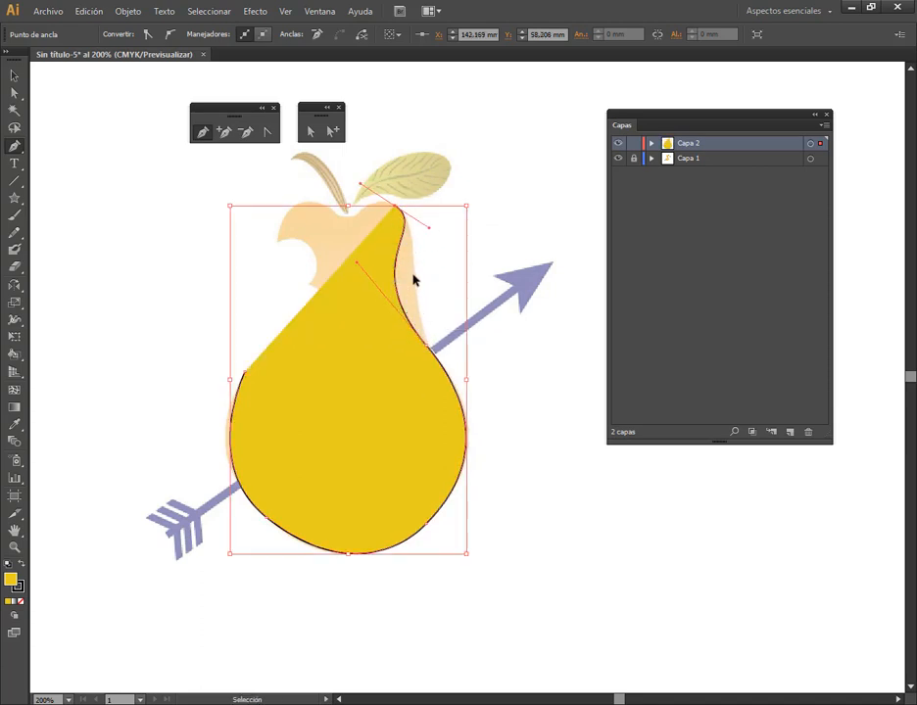
key("ctrl+z")
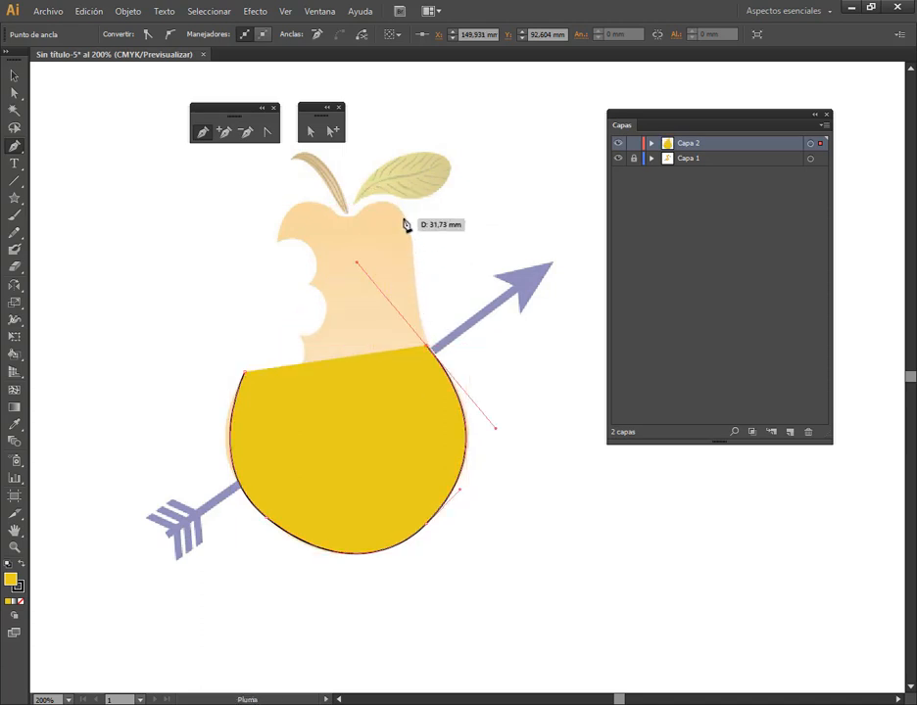
Remove the path's fill and continue the outline up the pear's right side and across its top toward the bite
left_click(20, 602)
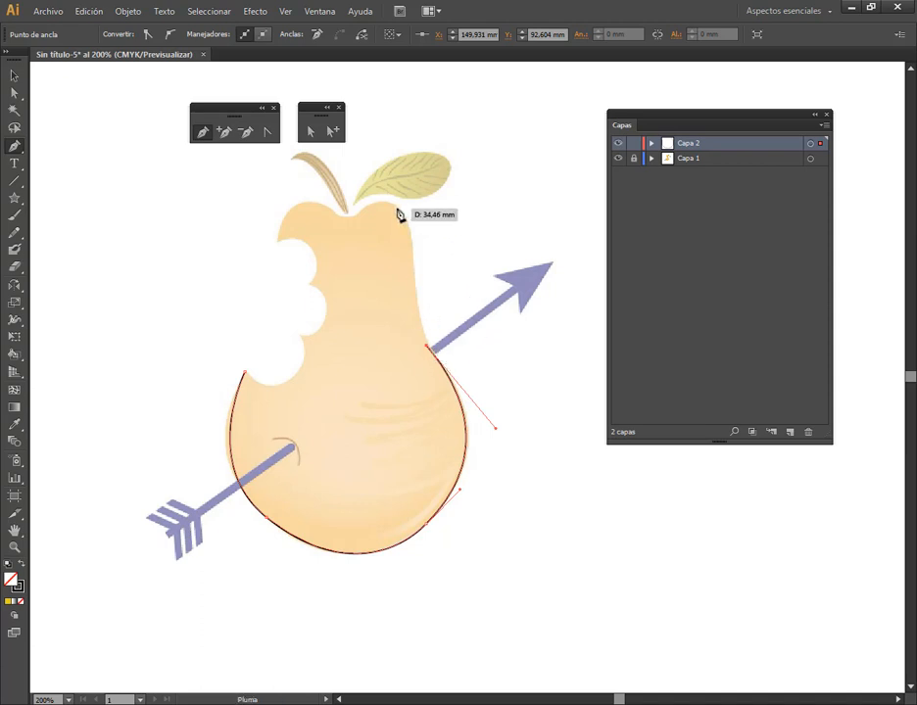
left_click_drag(401, 209, 366, 176)
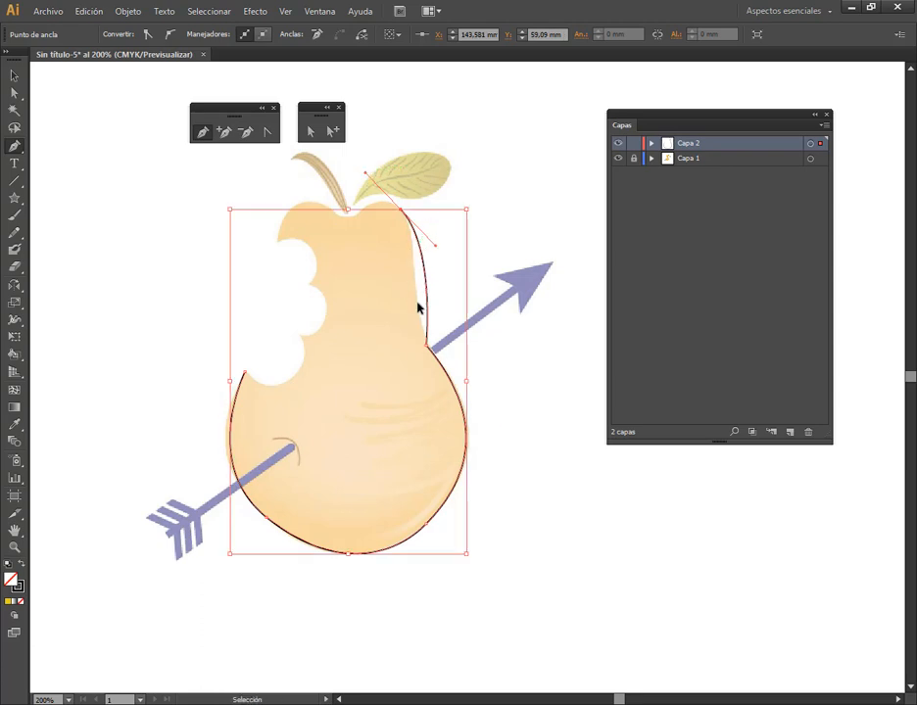
key("ctrl+z")
left_click_drag(419, 297, 409, 252)
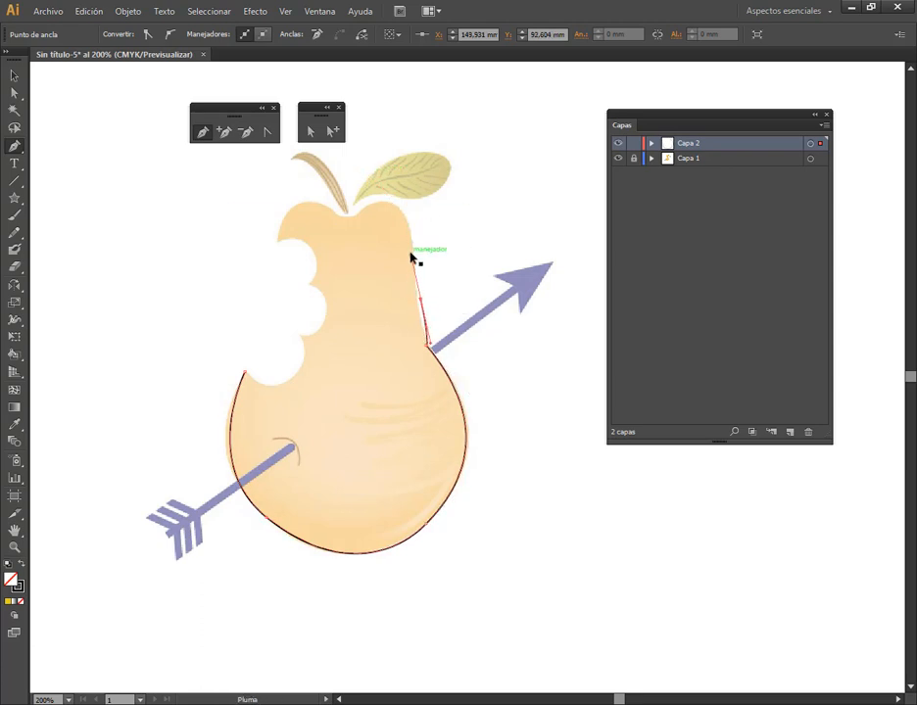
key("ctrl+z")
left_click(414, 296)
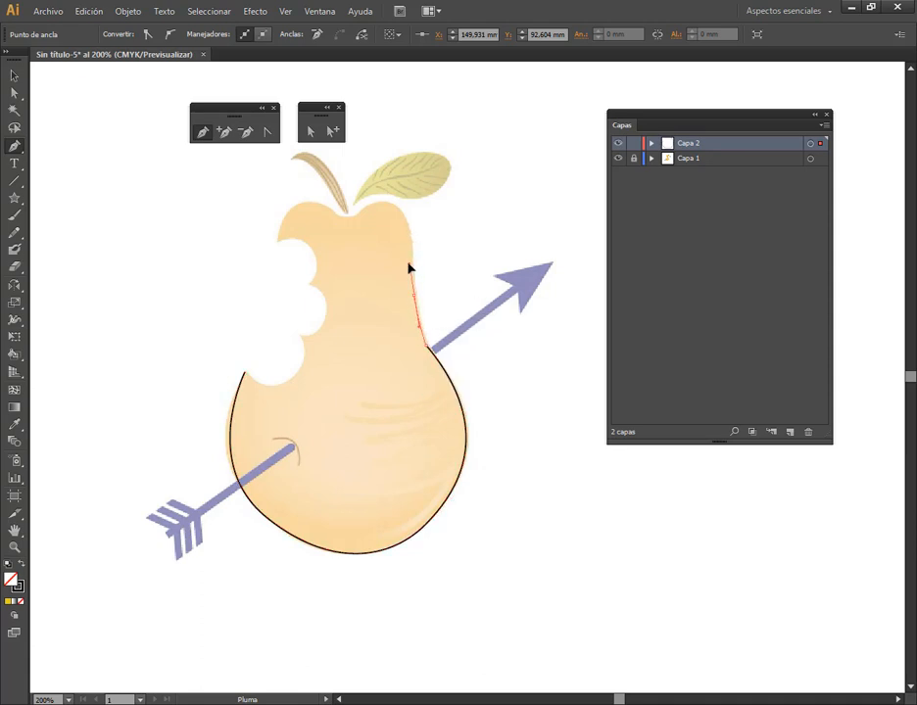
left_click(394, 207)
left_click_drag(374, 193, 317, 258)
left_click(360, 220)
left_click(354, 222, "ctrl")
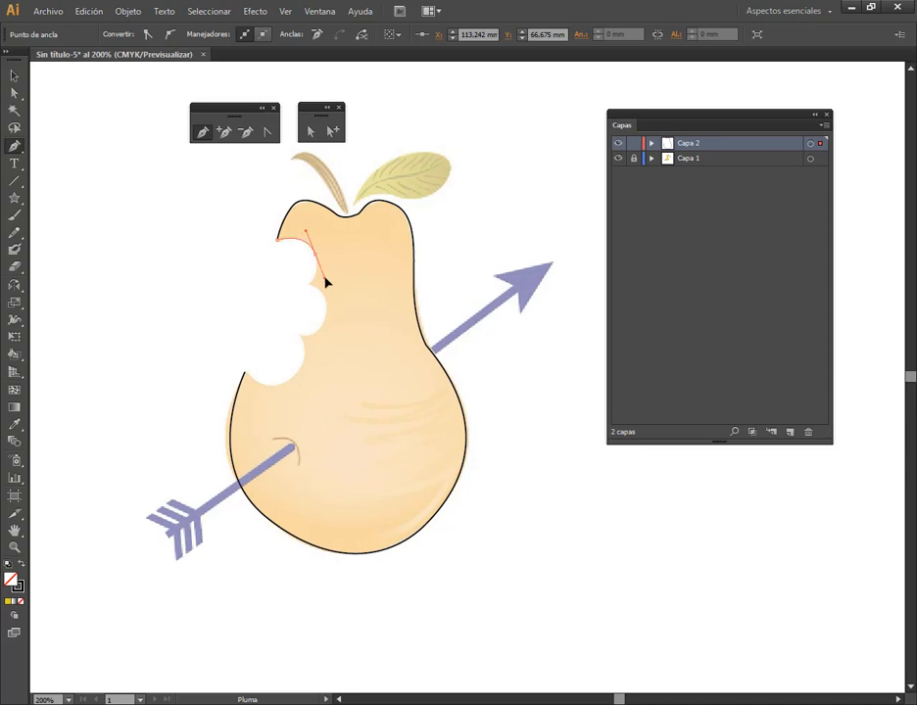
Trace the remaining scallops of the bite with corner points between them, and close the path at its starting anchor
left_click_drag(319, 280, 326, 317)
mouse_move(299, 335)
left_mouse_down()
mouse_move(299, 381)
mouse_move(296, 342)
left_mouse_up()
scroll(298, 363, "up", 3)
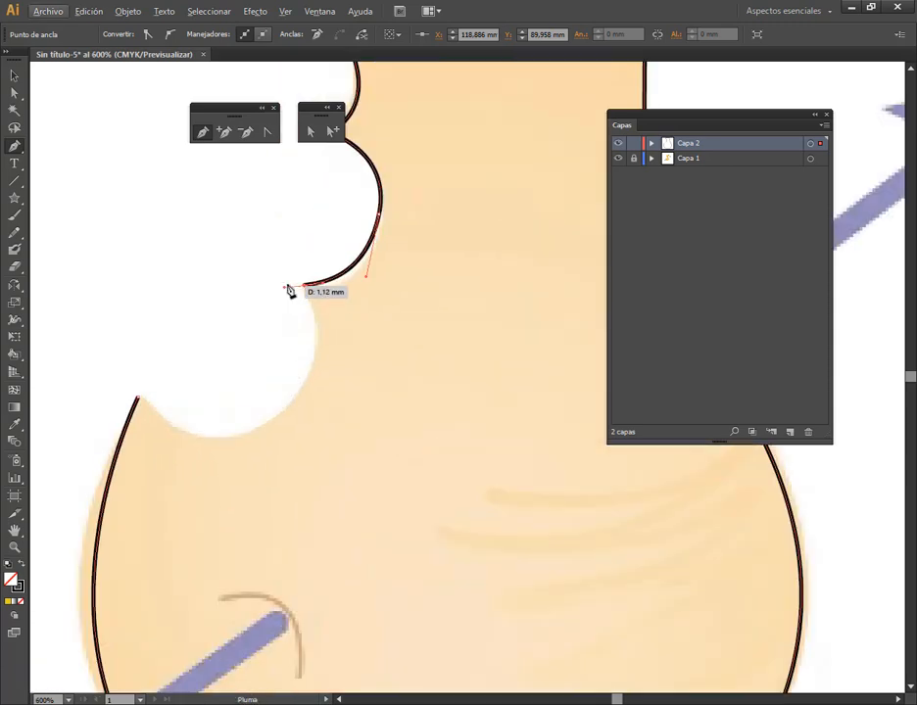
left_click_drag(284, 412, 236, 431)
key("ctrl+z")
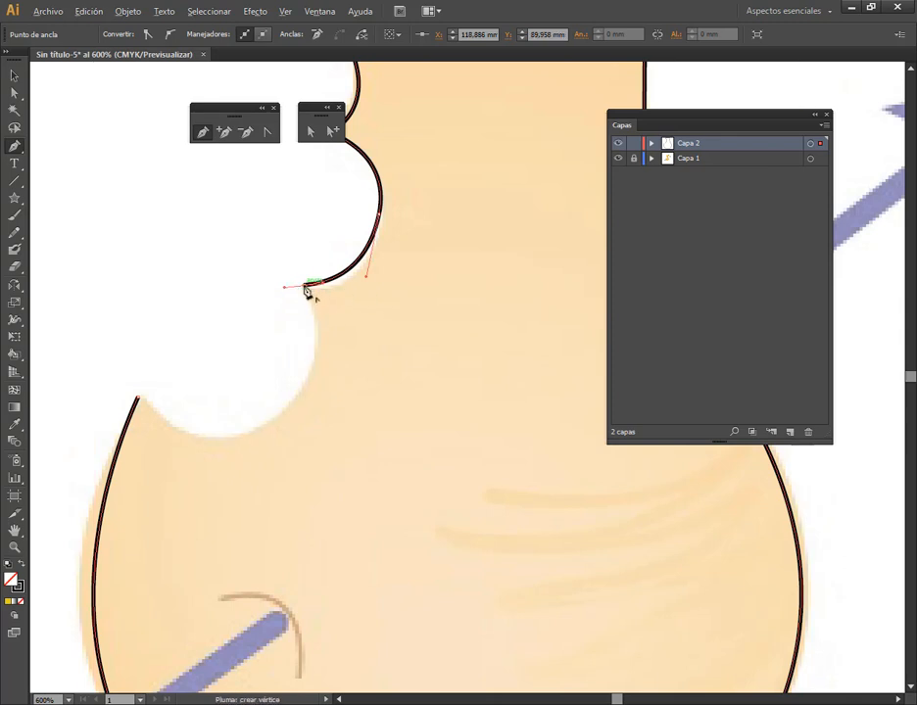
key("alt")
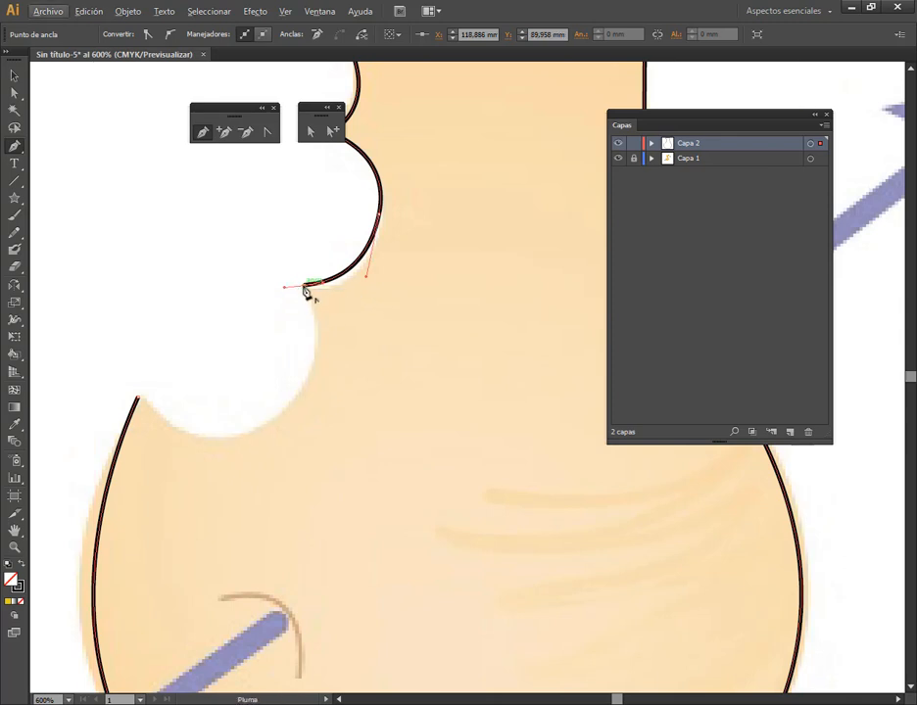
left_click(303, 288)
left_click_drag(285, 405, 232, 449)
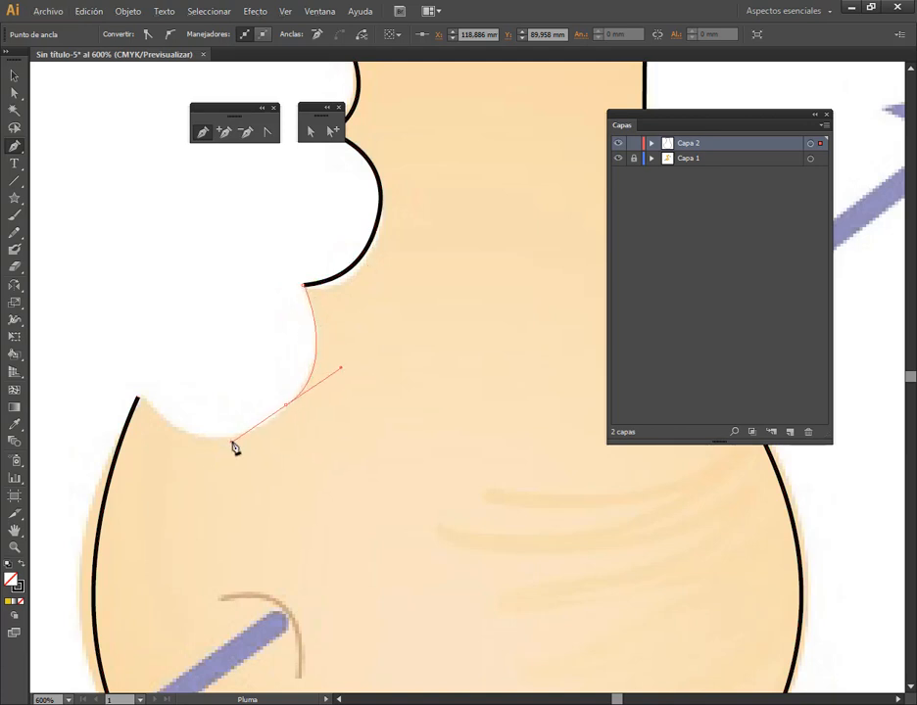
left_click(139, 399)
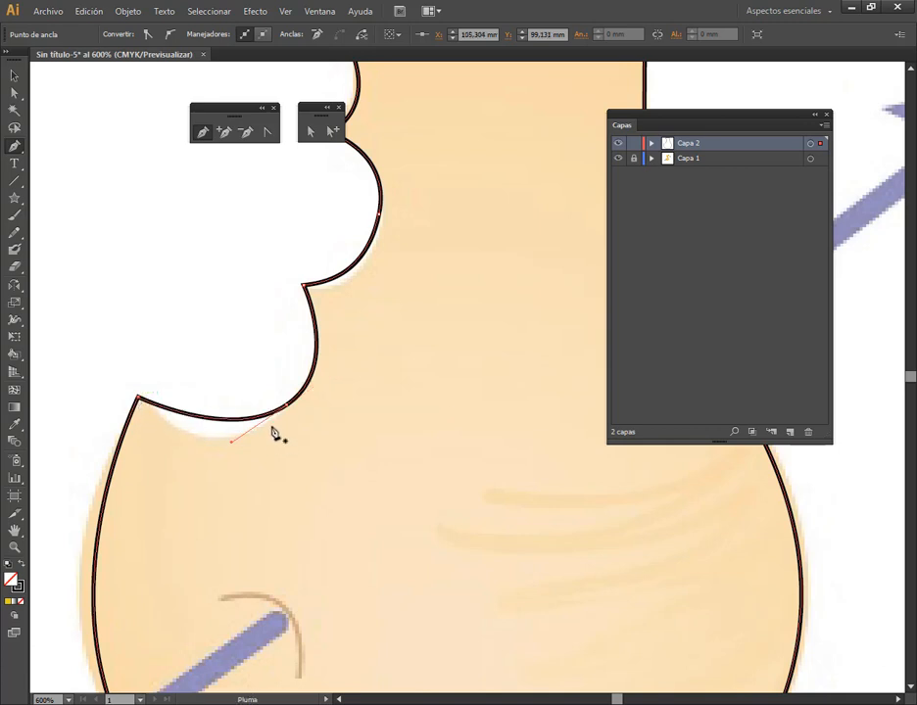
Use Direct Selection to move the lowest scallop's anchor and adjust both its handles to follow the template's bite
left_click(311, 130)
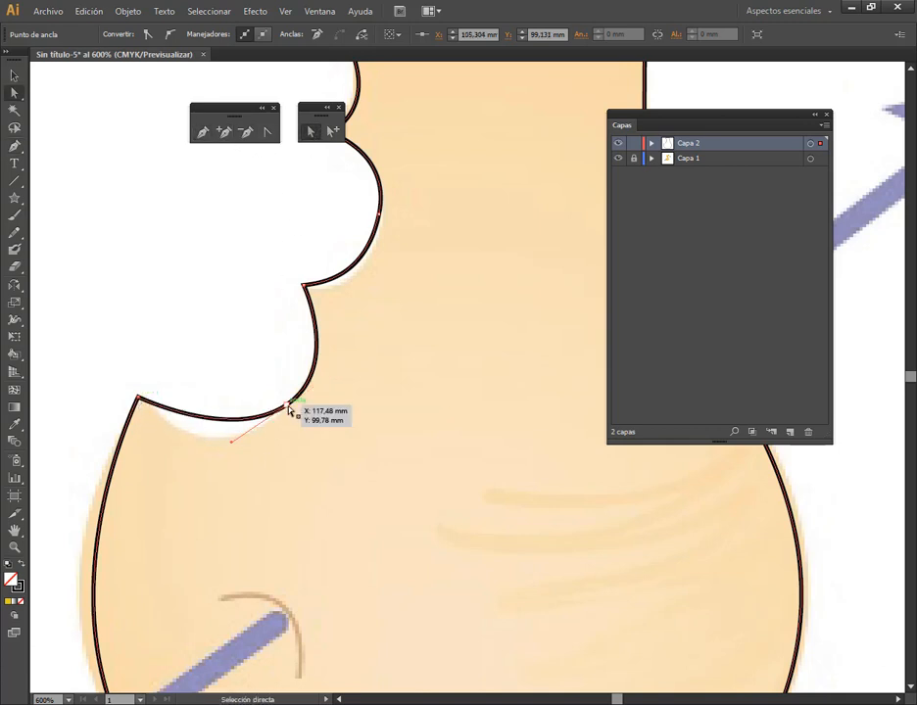
mouse_move(287, 405)
left_mouse_down()
mouse_move(271, 415)
mouse_move(276, 423)
left_mouse_up()
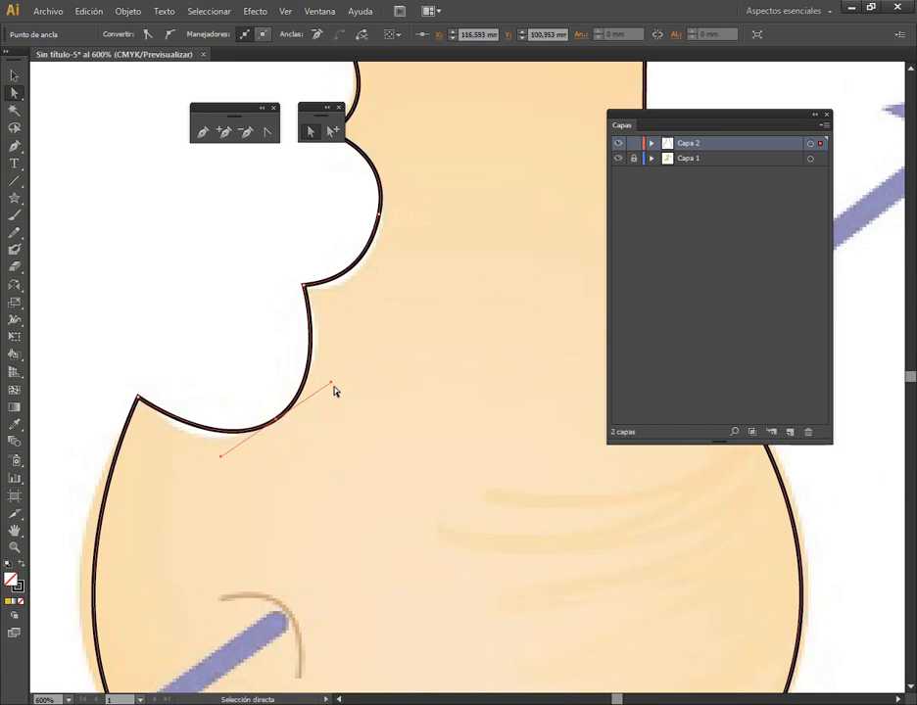
left_click_drag(332, 386, 343, 368)
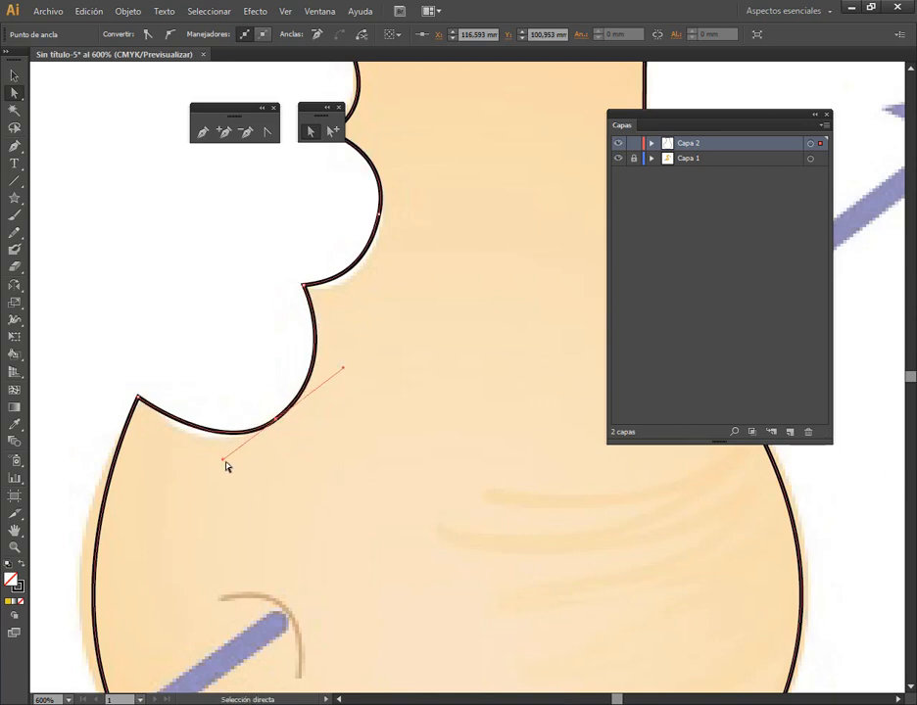
left_click_drag(224, 460, 209, 467)
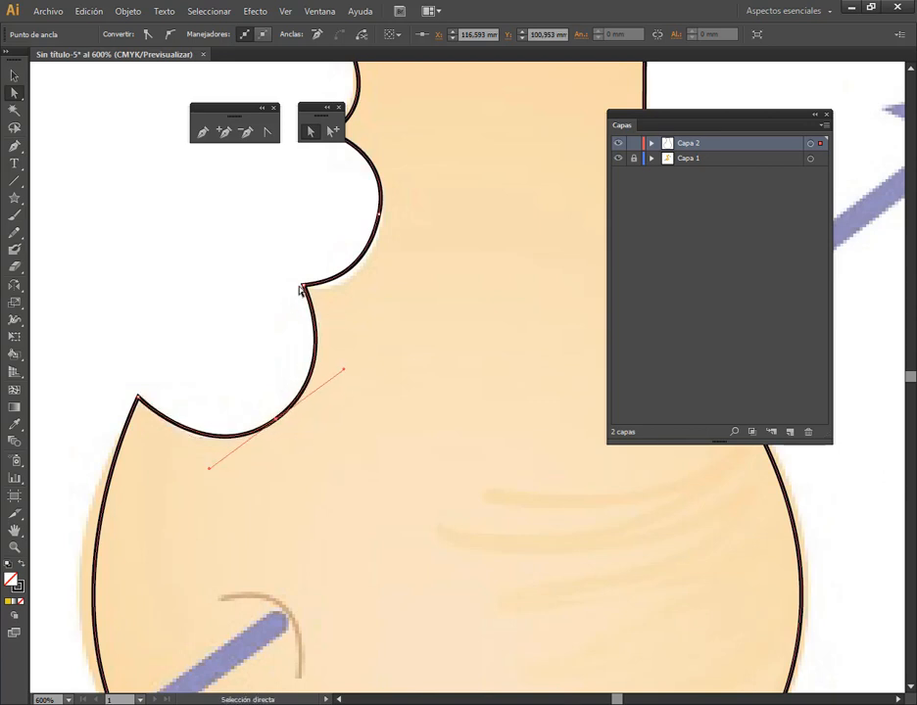
Lengthen the curve handle at the corner between the middle and lowest scallops, and shift the middle scallop's anchor slightly
left_click(304, 285)
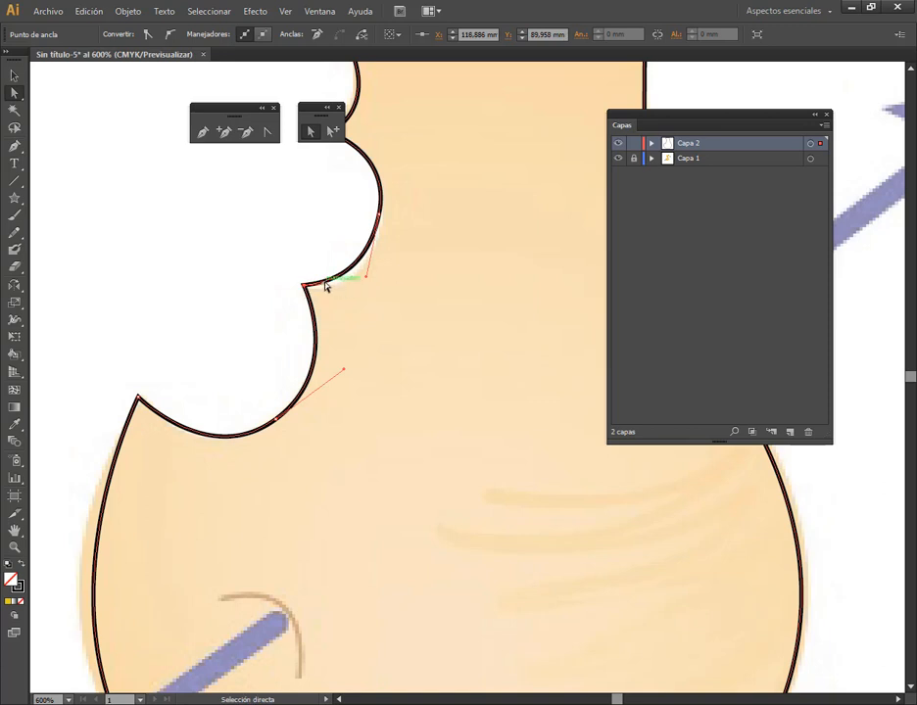
left_click_drag(327, 285, 344, 287)
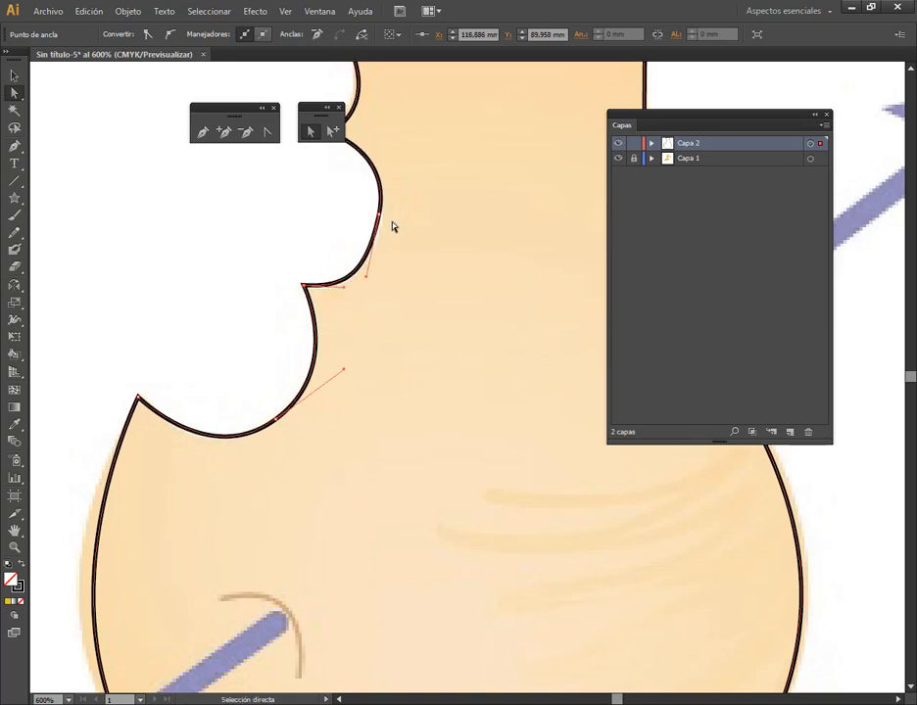
left_click_drag(381, 219, 393, 227)
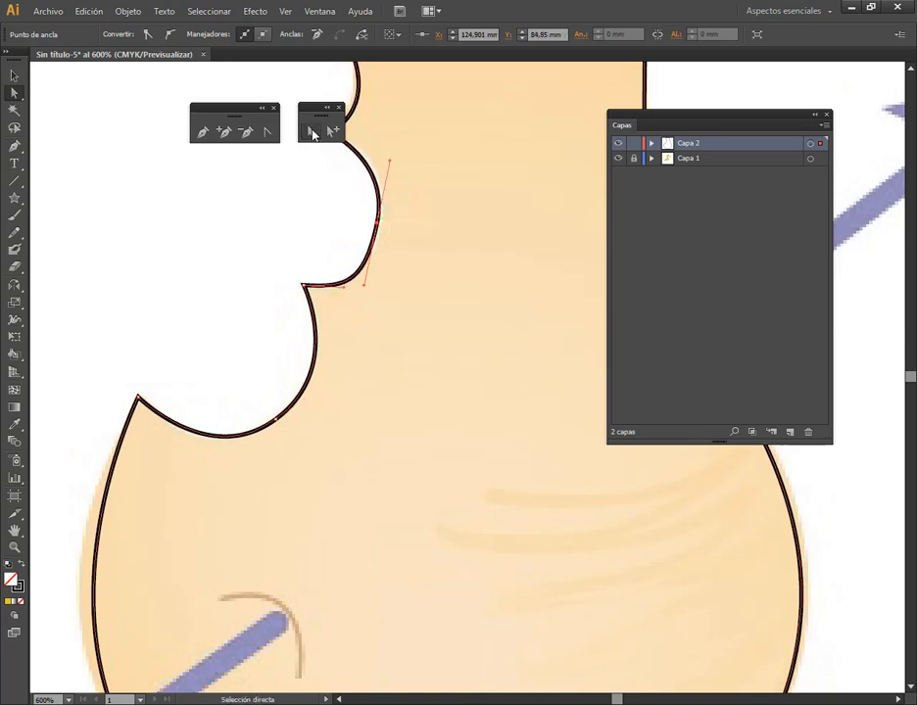
Move the floating selection tools out of the way and break the upper handle of the middle scallop's anchor with Convert Anchor Point
left_click_drag(316, 112, 138, 111)
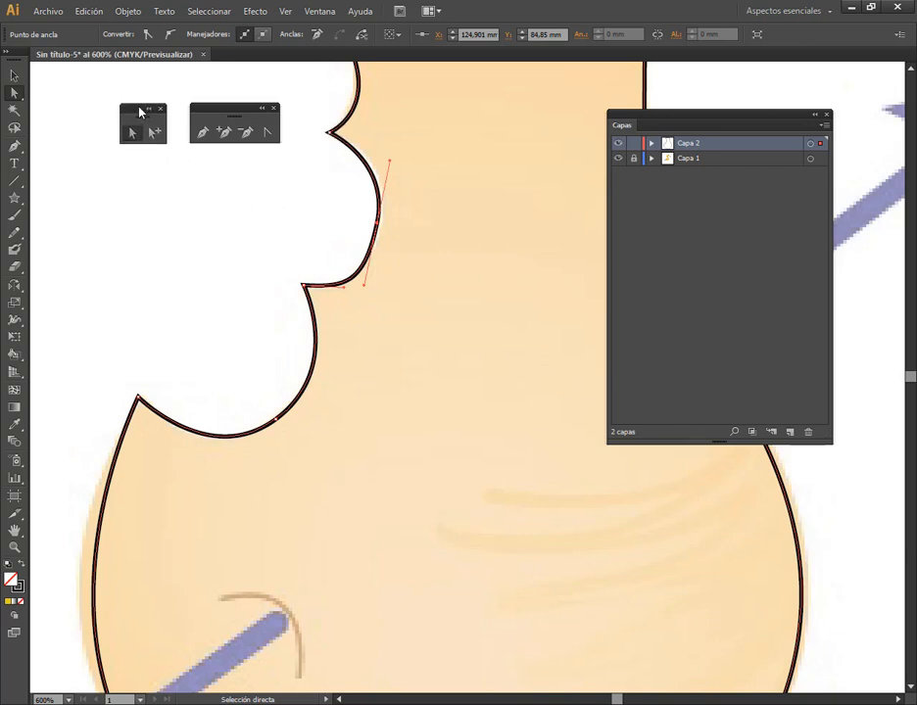
left_click(270, 133)
left_click_drag(391, 162, 353, 165)
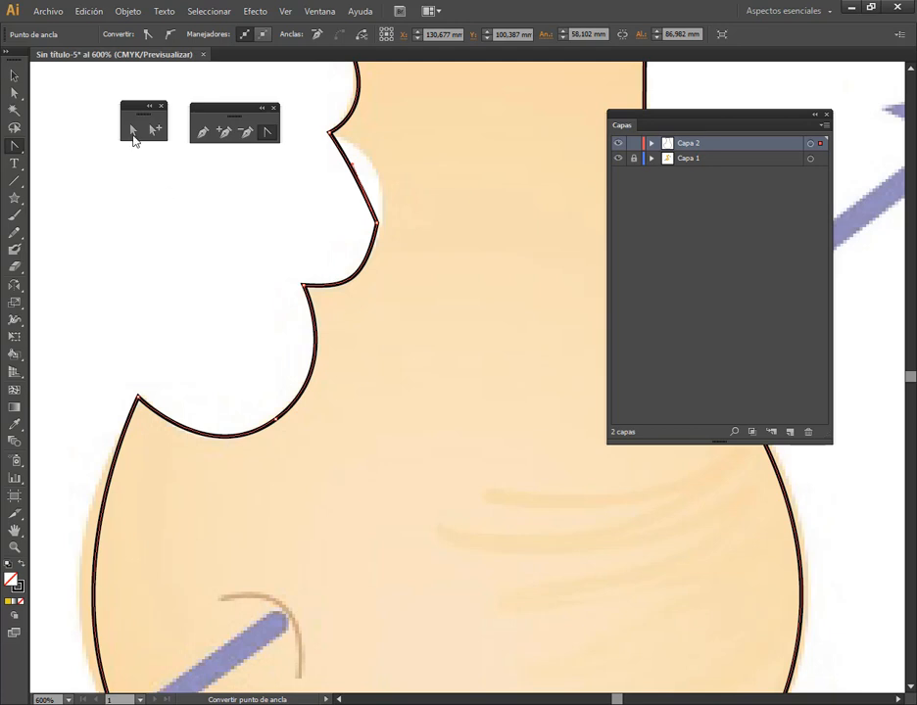
Convert the middle scallop's anchor to a smooth point, and adjust its position and handles to match the template's bite
left_click(133, 134)
left_click(377, 225)
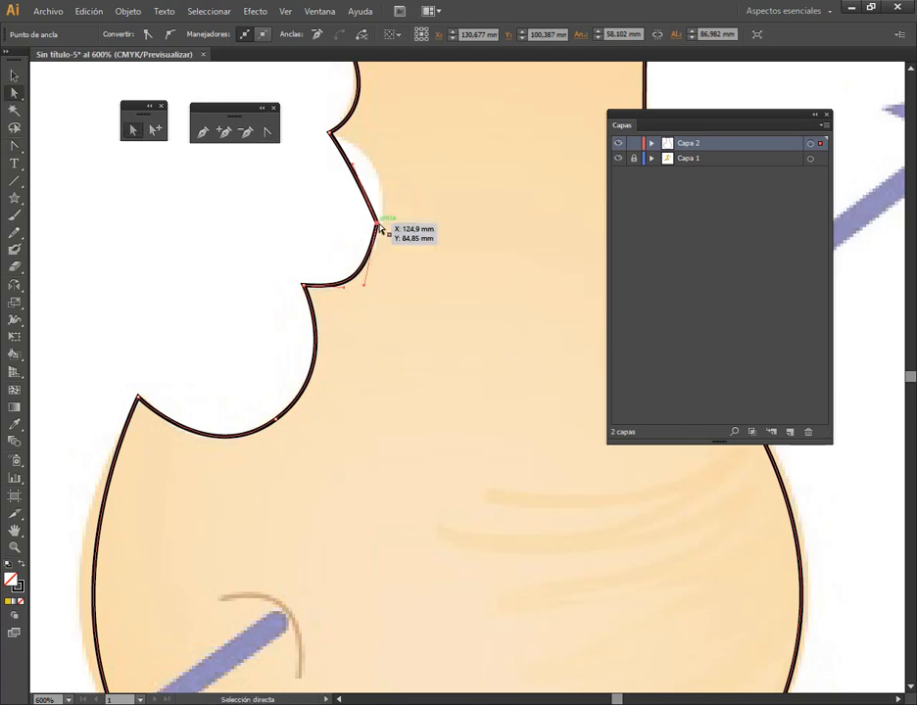
left_click(170, 36)
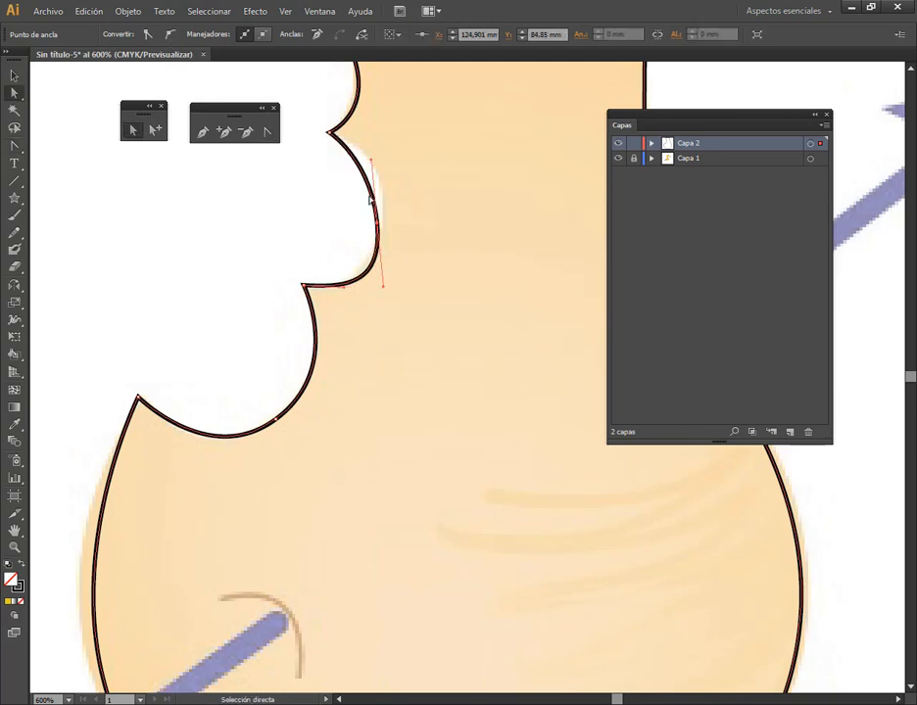
left_click_drag(382, 225, 386, 210)
left_click_drag(391, 276, 384, 268)
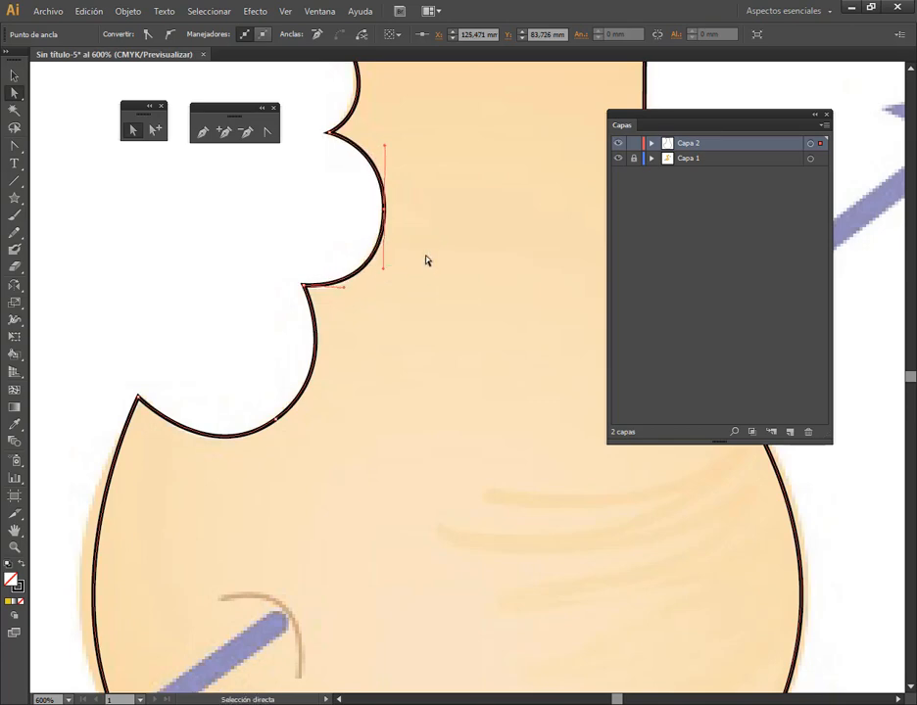
Convert the corner anchor at the bite's lowest outer tip to smooth and bend its bite-side handle with Convert Anchor Point
scroll(194, 459, "down", 1)
left_click(159, 423)
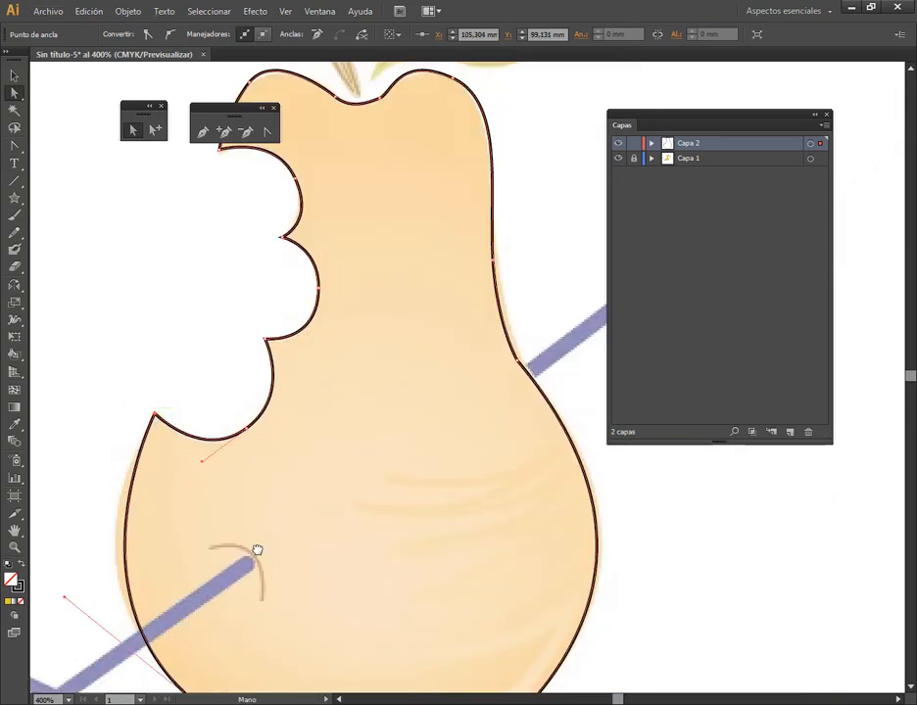
left_click_drag(244, 524, 291, 368)
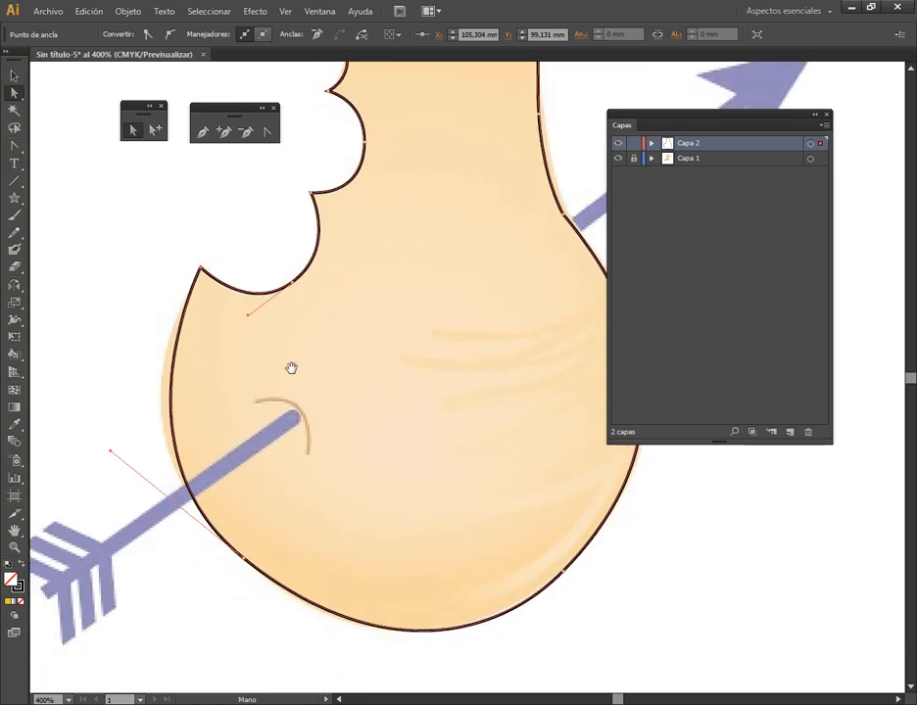
left_click(173, 34)
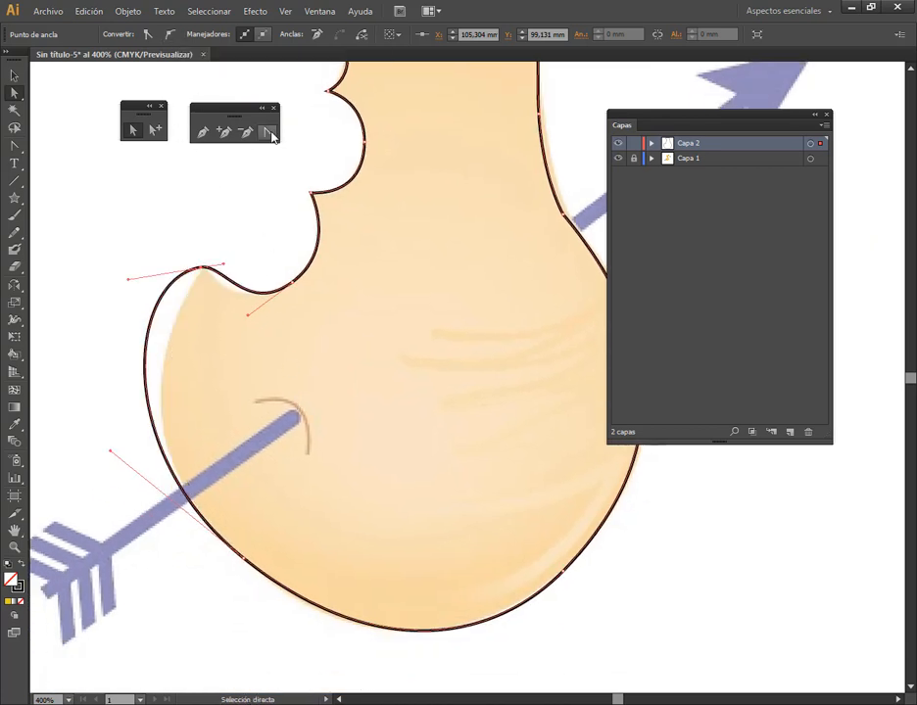
left_click(267, 132)
left_click_drag(225, 264, 222, 284)
Pull the outer handle of the bite's lowest tip anchor inward with Convert Anchor Point so the belly curve follows the template
left_click(130, 135)
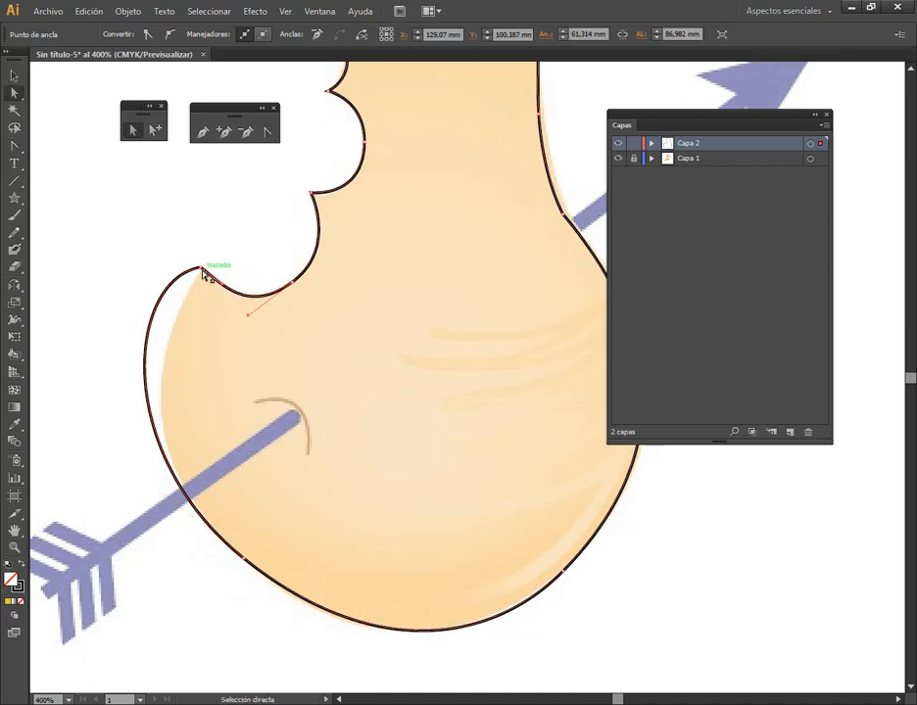
left_click(200, 267)
left_click(267, 131)
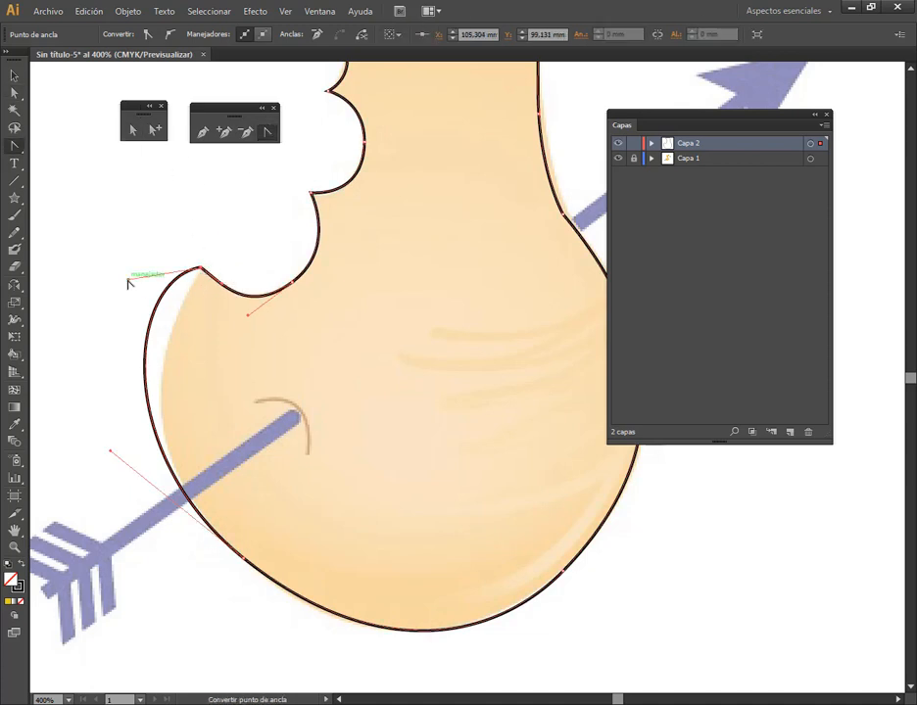
left_click_drag(128, 283, 174, 313)
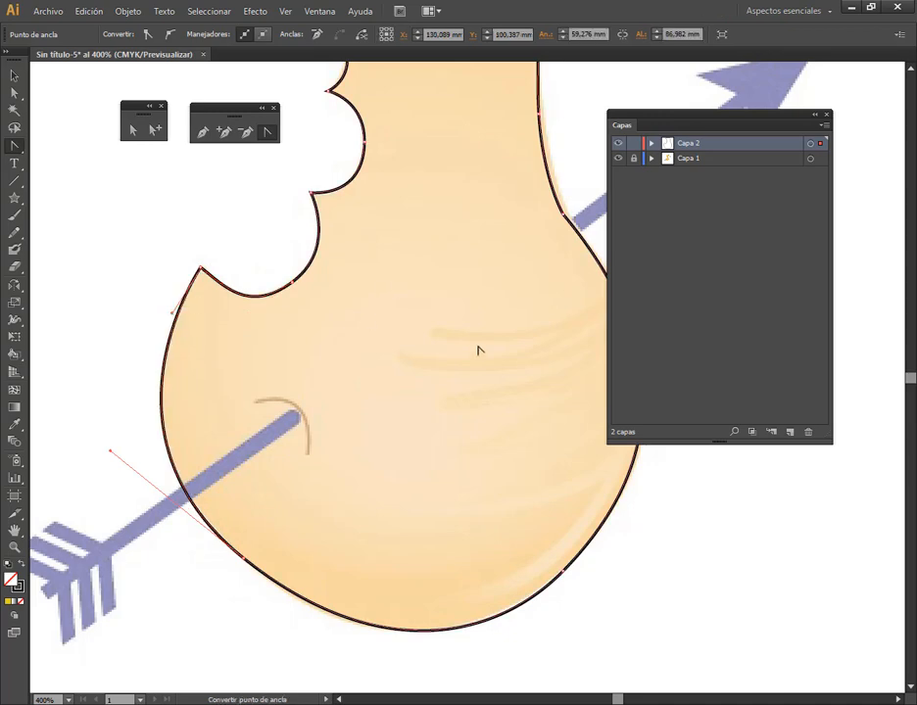
Use Direct Selection to shift the anchor on the unbitten side of the neck upward along the template's edge
left_click_drag(492, 378, 388, 524)
left_click_drag(467, 280, 405, 352)
left_click(129, 133)
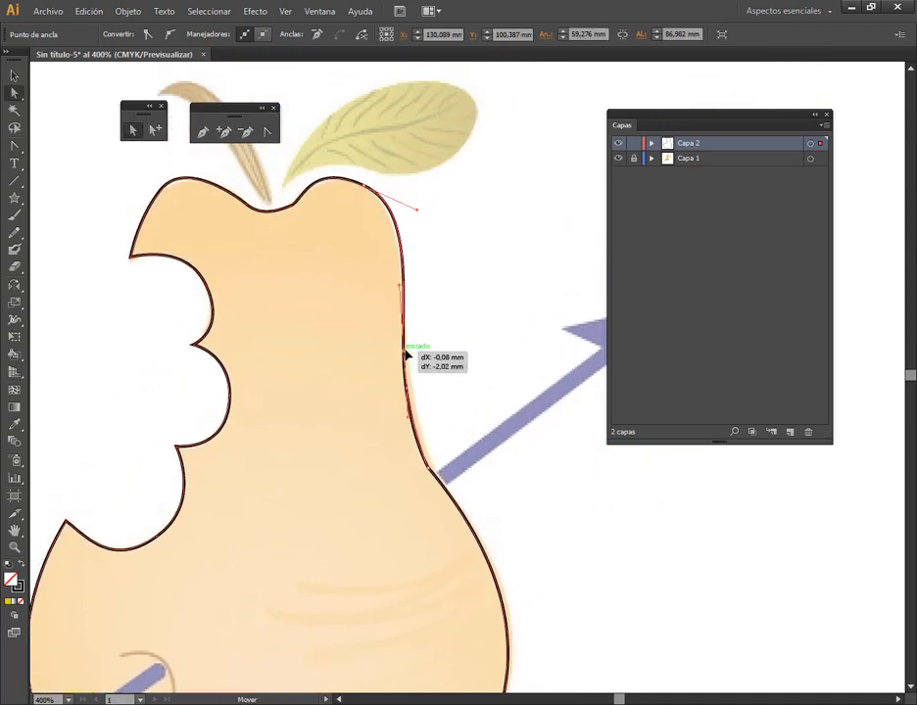
Convert the waist anchor beside the arrow shaft to smooth, move it onto the template's edge and swing its lower handle outward
left_click(432, 475)
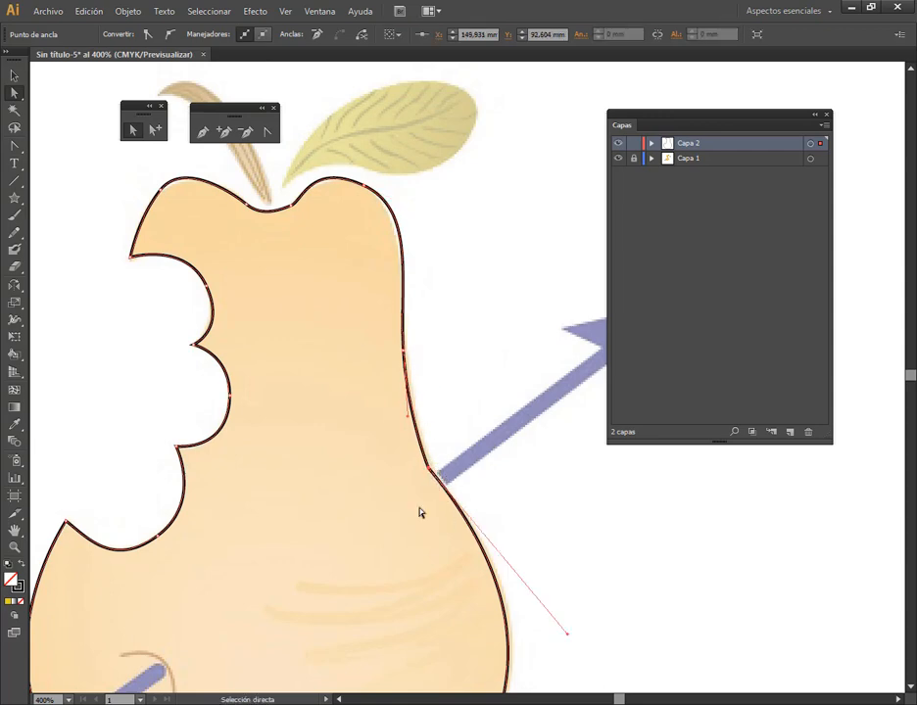
left_click(170, 34)
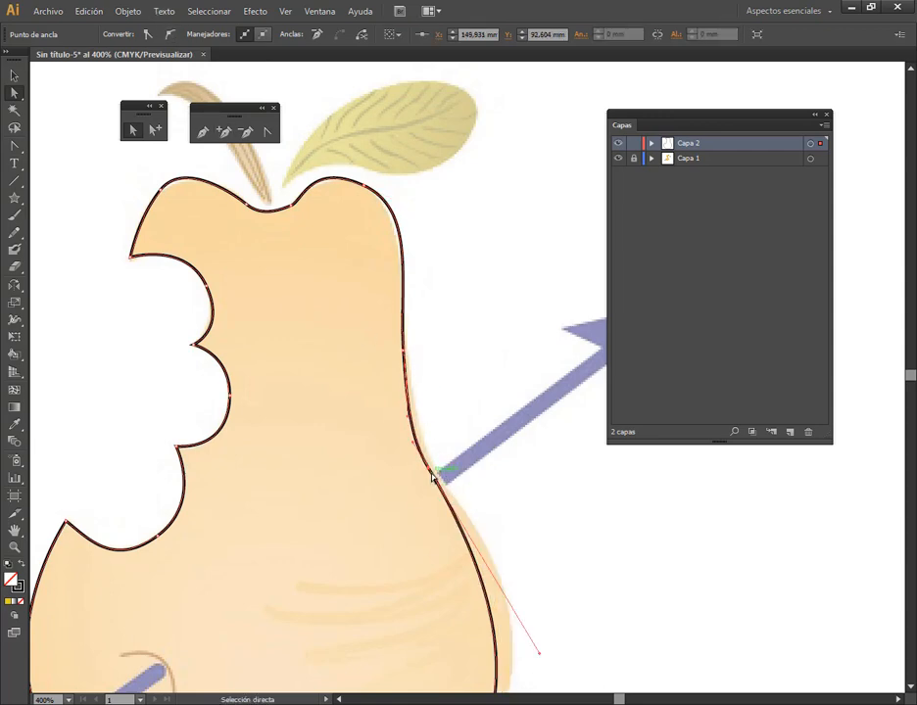
left_click_drag(431, 475, 442, 478)
key("space")
left_click_drag(487, 515, 402, 299)
left_click_drag(464, 447, 486, 449)
Adjust the shoulder anchor below the leaf and its upper handle to follow the template's edge
left_click_drag(429, 378, 506, 514)
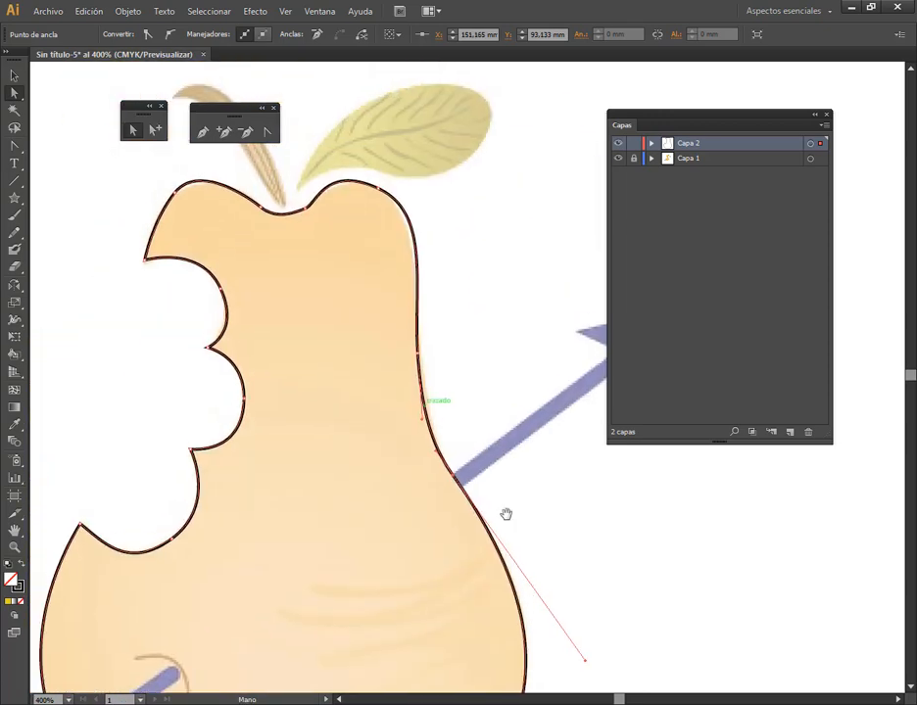
left_click_drag(383, 193, 388, 192)
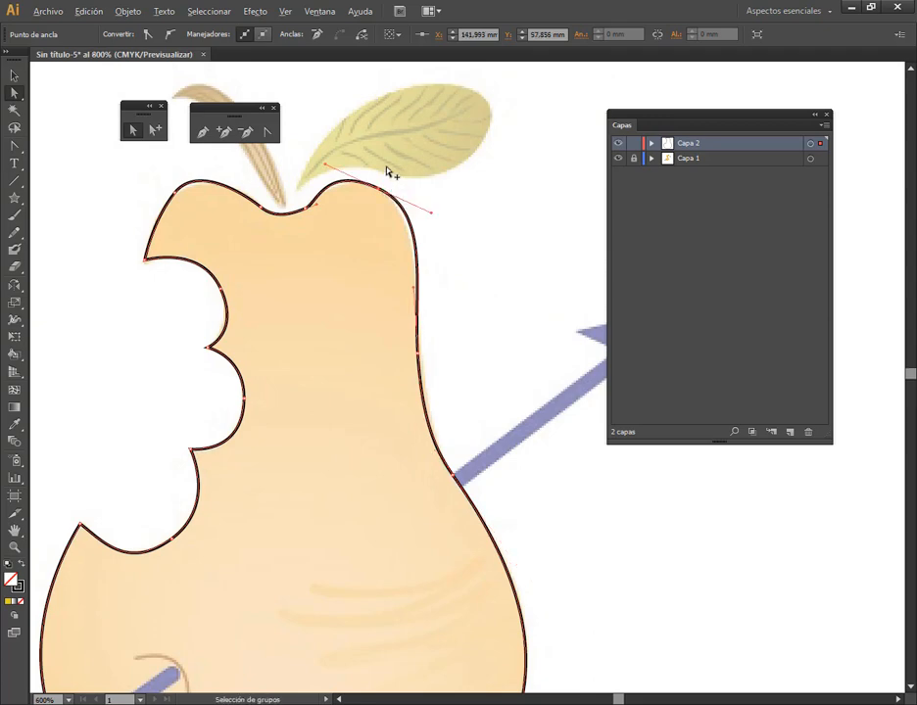
scroll(389, 173, "up", 2)
left_click_drag(288, 173, 287, 171)
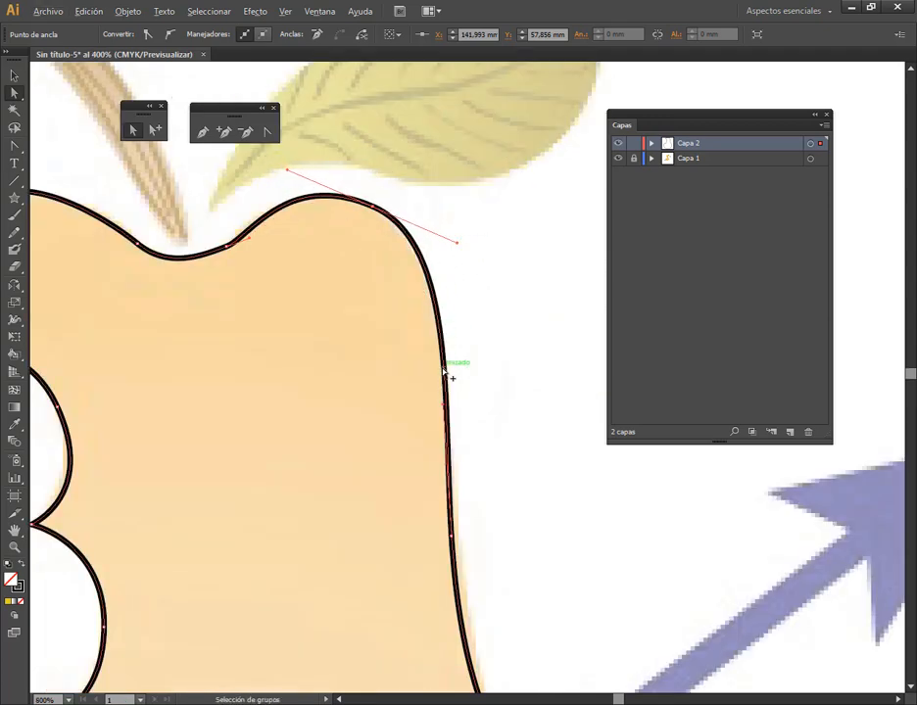
scroll(448, 373, "down", 4)
Move the anchor on the hump above the bite slightly down and outward onto the template's edge
scroll(308, 340, "up", 5)
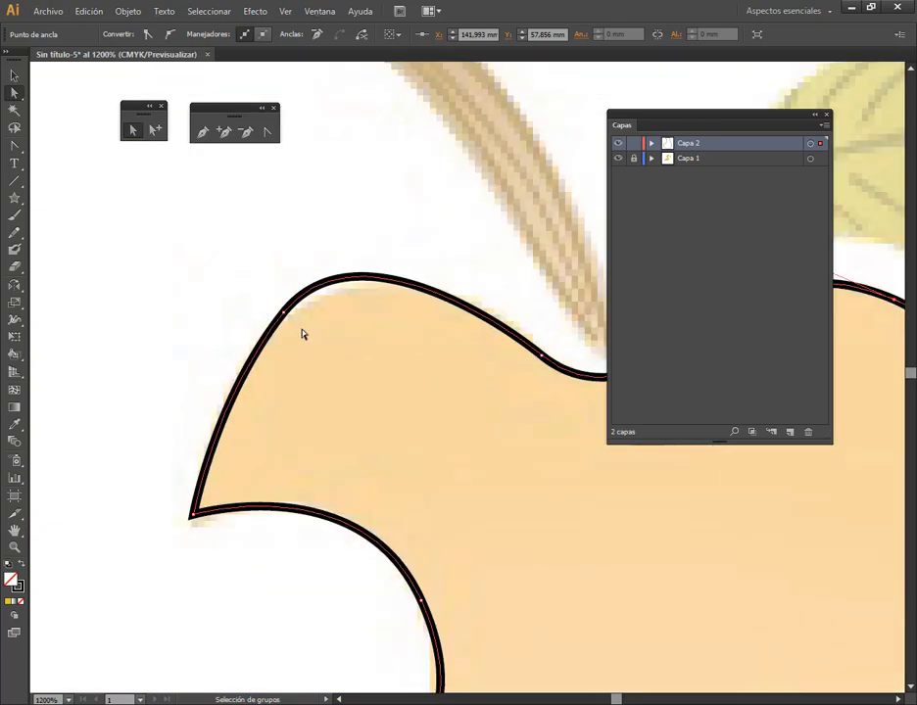
left_click_drag(288, 315, 282, 327)
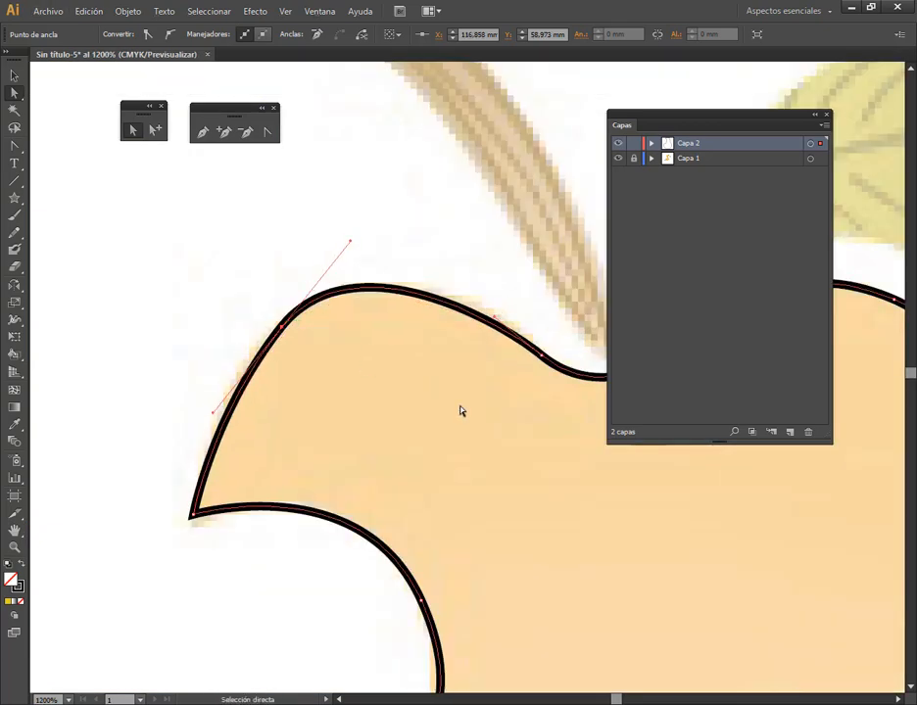
scroll(461, 409, "down", 3)
scroll(461, 409, "down", 3)
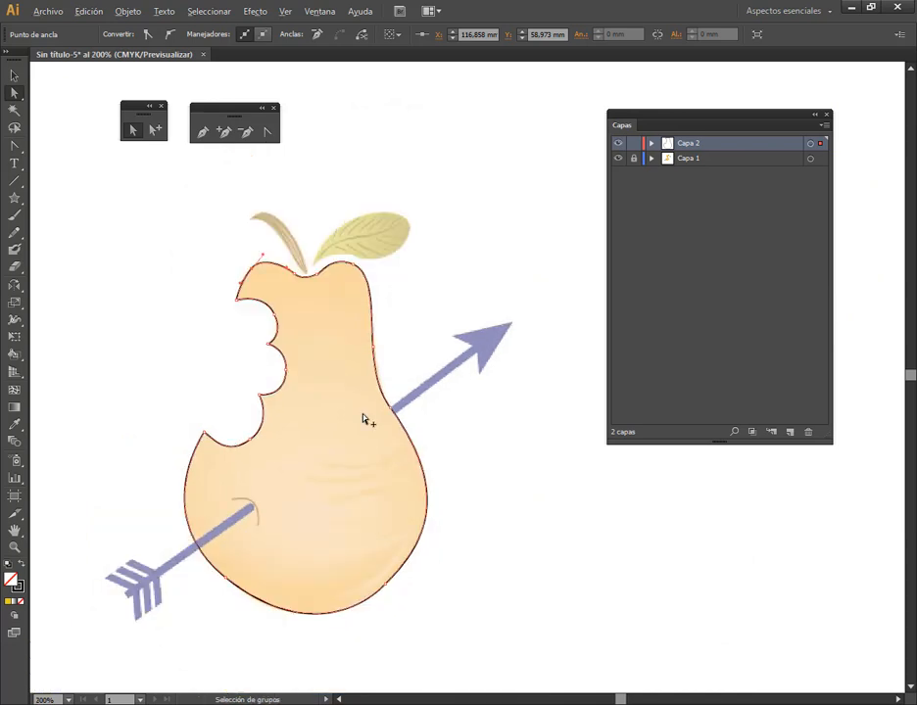
Unlock Capa 1 and turn off image dimming in its layer options
left_click(13, 76)
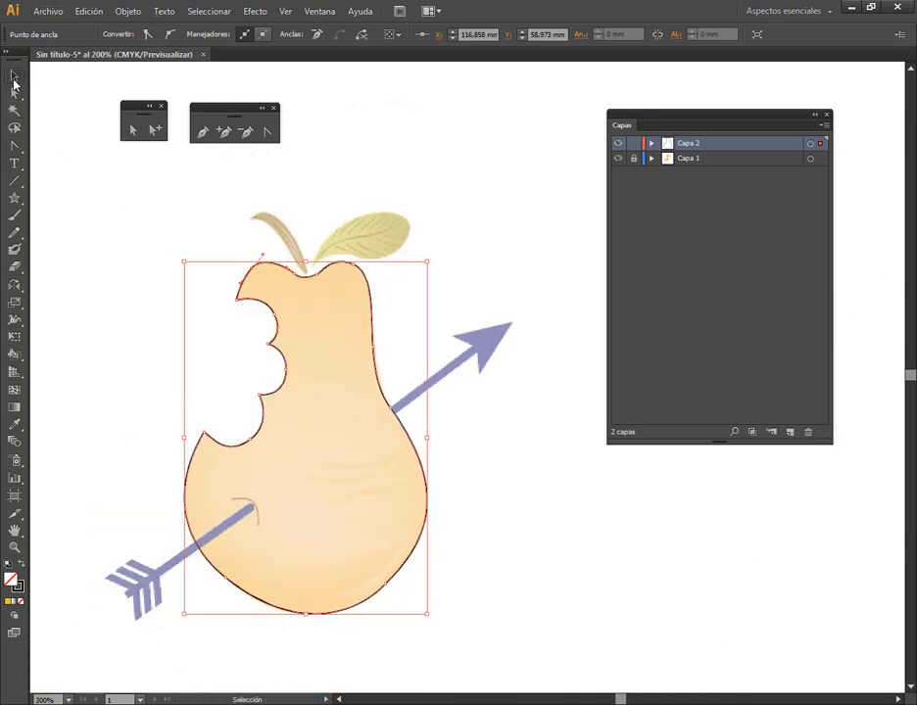
left_click(634, 162)
double_click(718, 162)
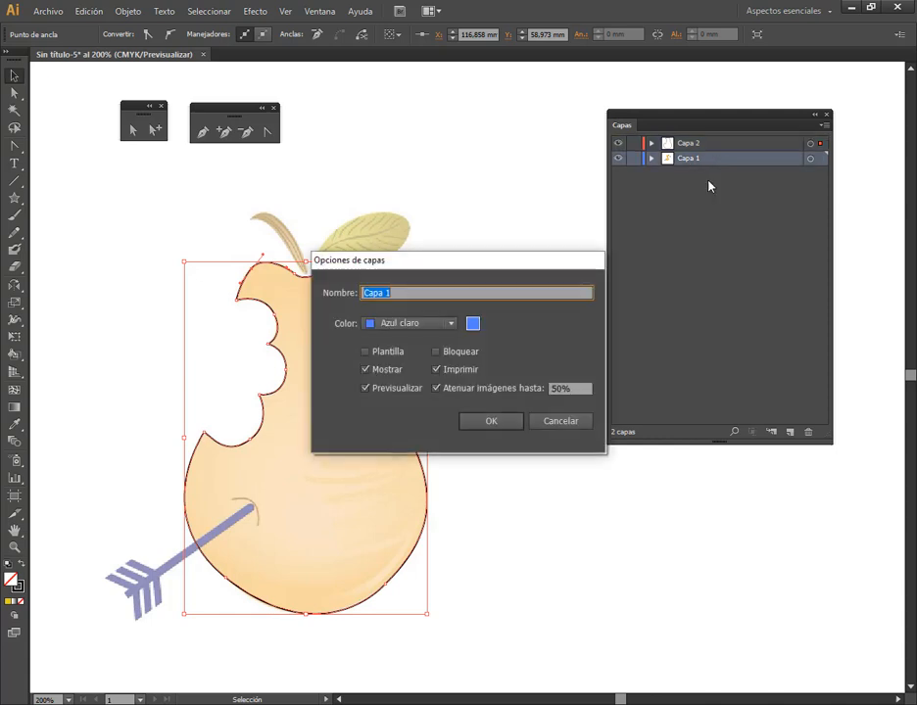
left_click(526, 386)
left_click(496, 423)
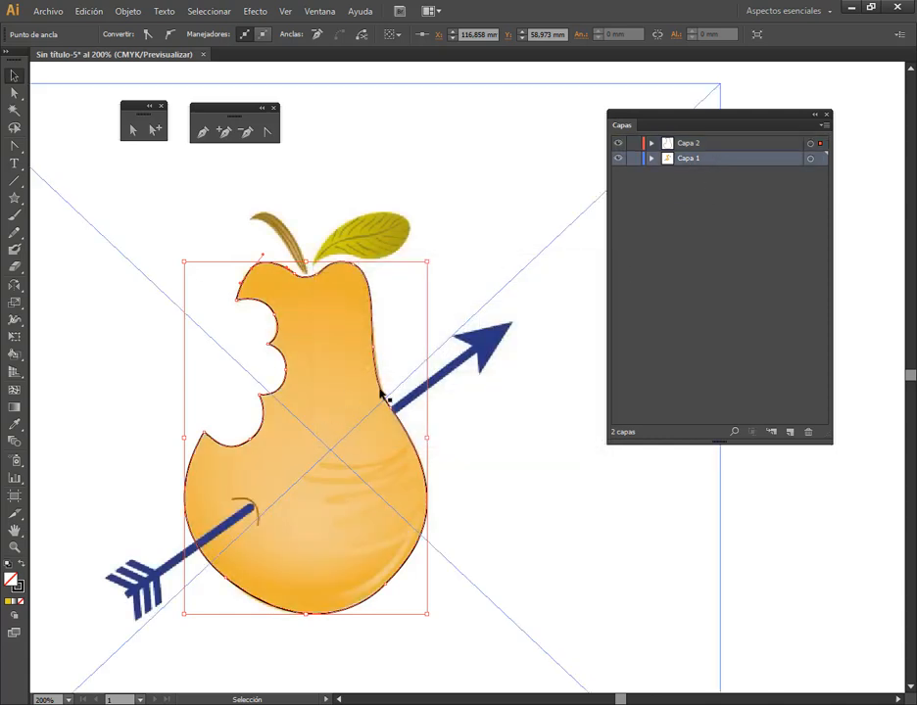
Lock Capa 1 again and make Capa 2 the active layer
left_click(632, 462)
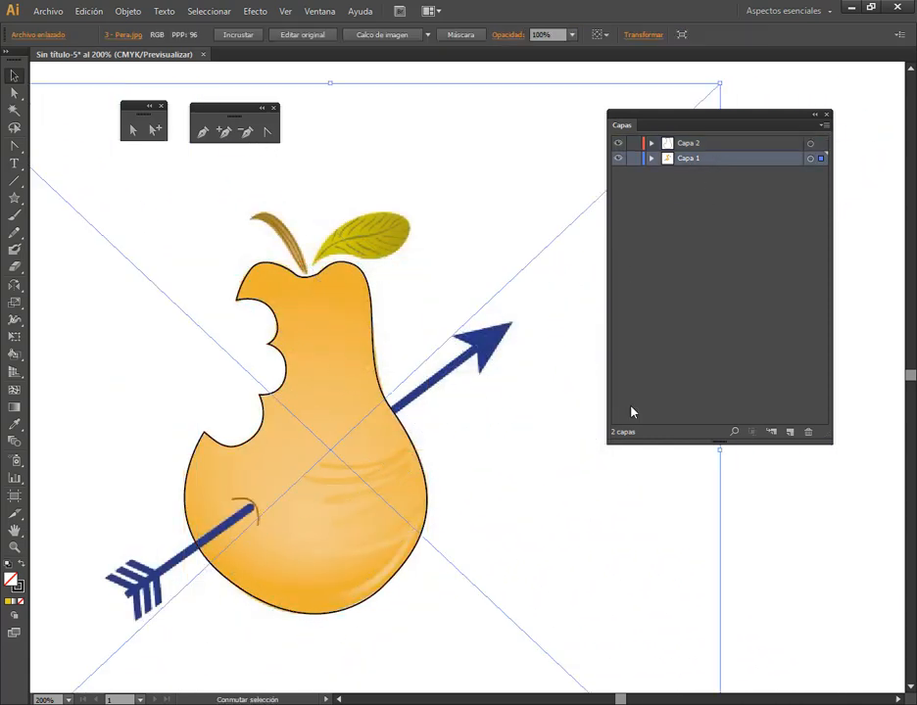
scroll(428, 429, "down", 1)
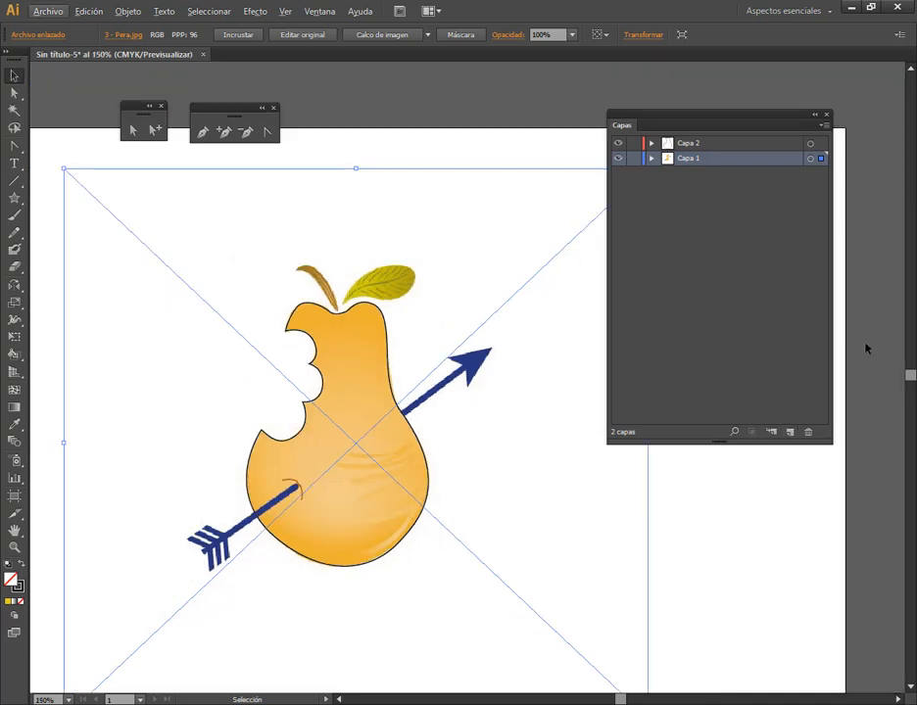
left_click(633, 158)
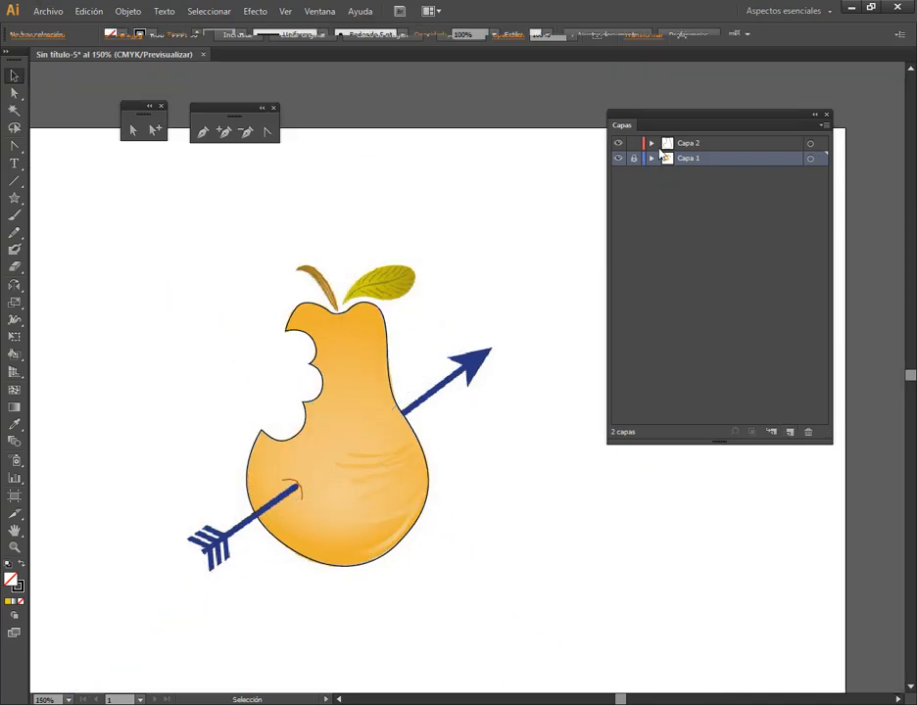
left_click(757, 144)
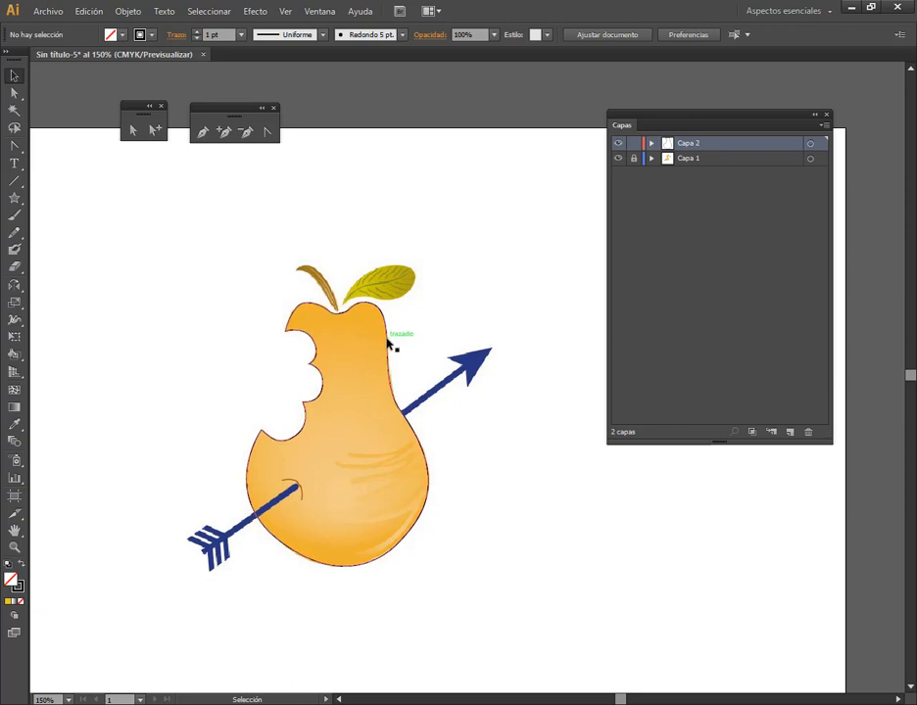
Place a copy of the traced pear outline in the empty area beside the original, collapse the Layers panel, and reposition the copy slightly
left_click(387, 343)
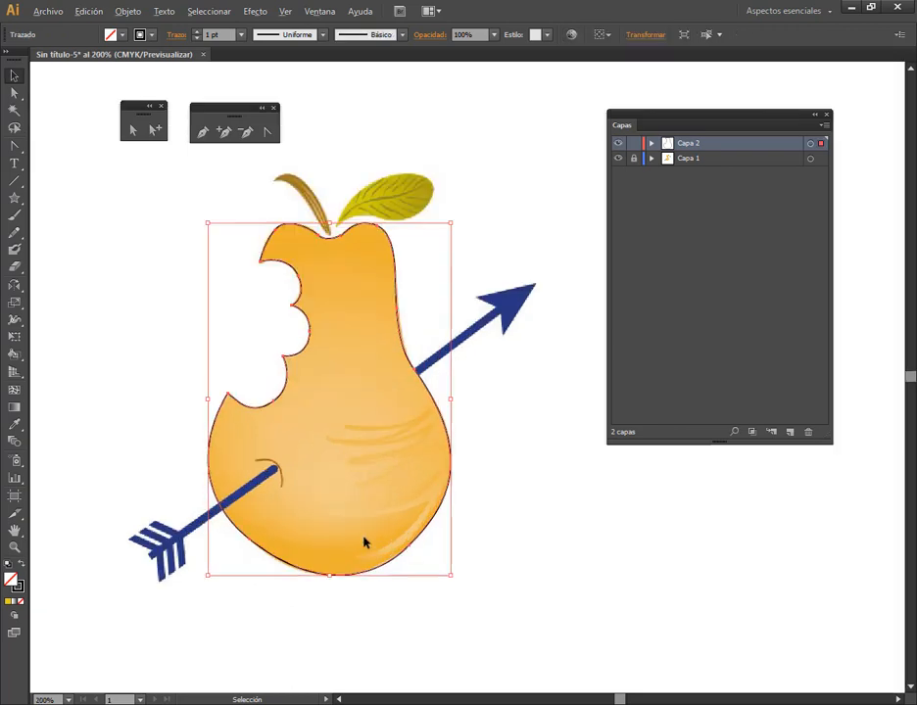
scroll(362, 536, "up", 1)
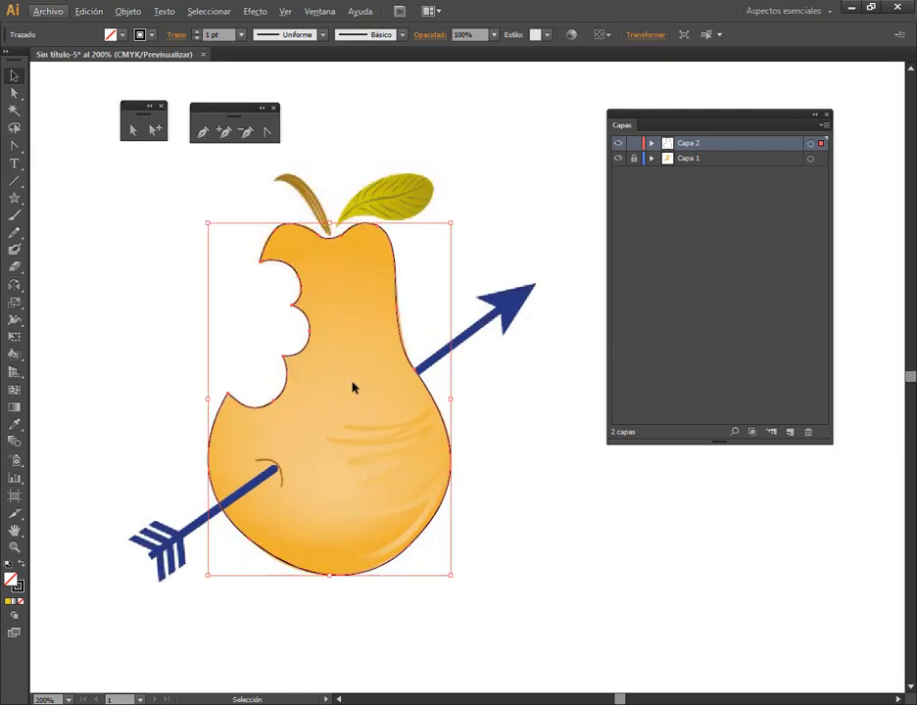
scroll(375, 476, "down", 1)
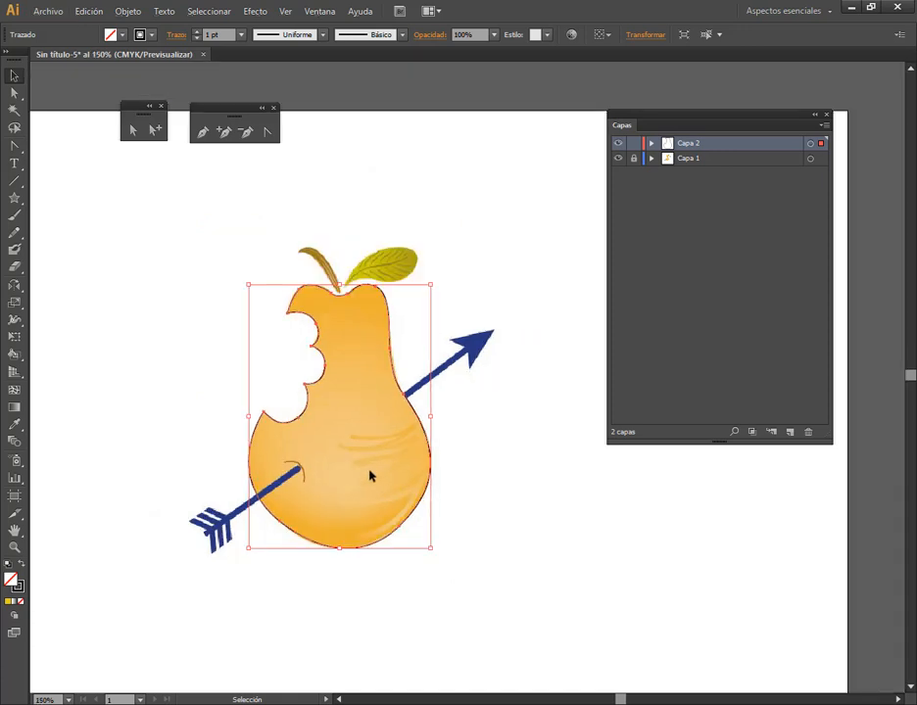
left_click_drag(577, 528, 415, 450)
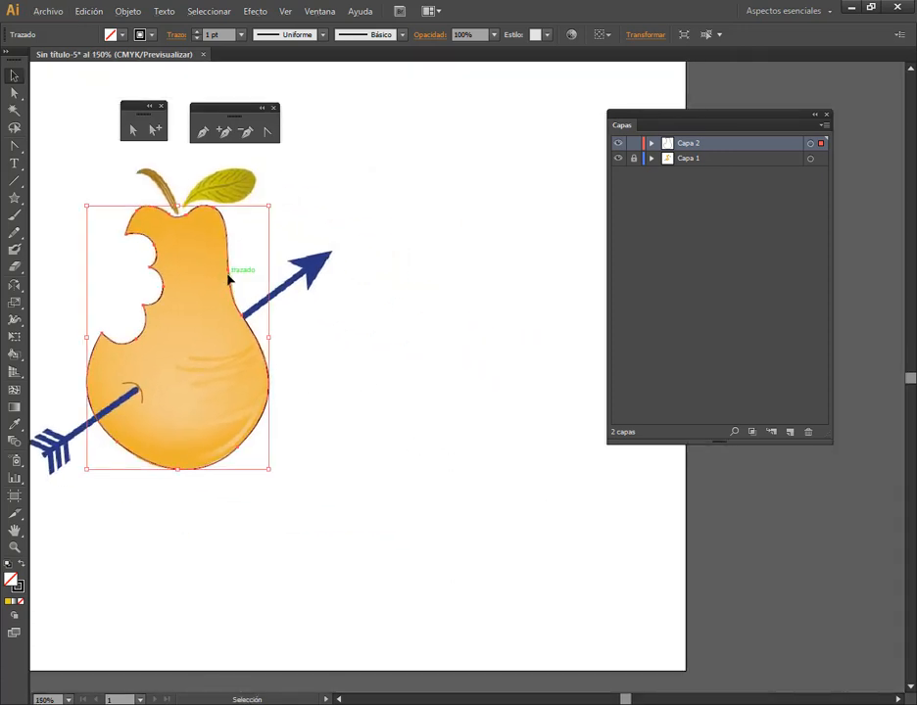
left_click_drag(225, 278, 536, 195)
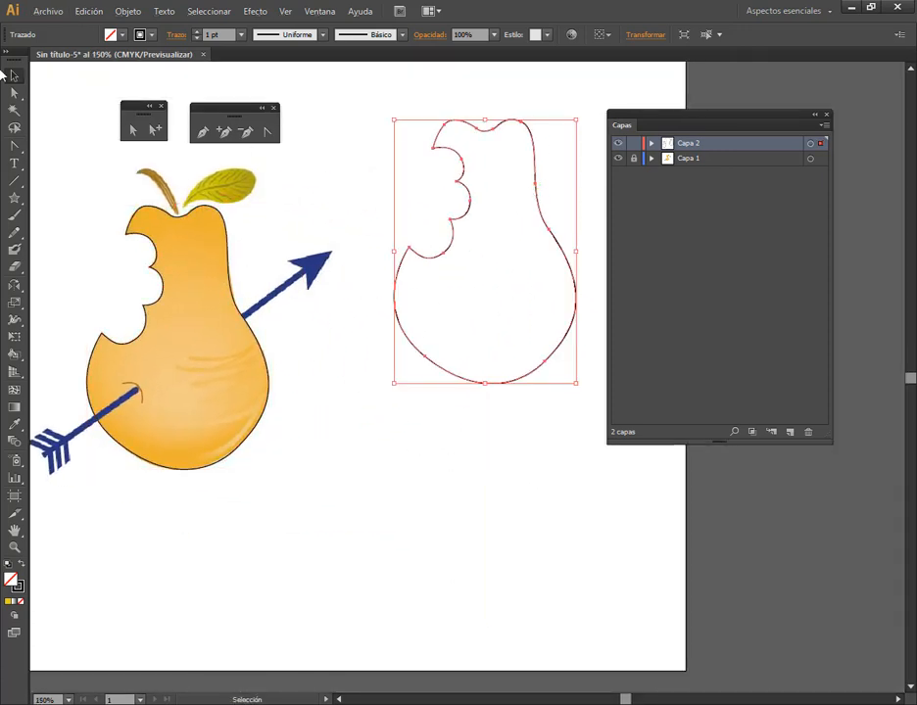
left_click(814, 116)
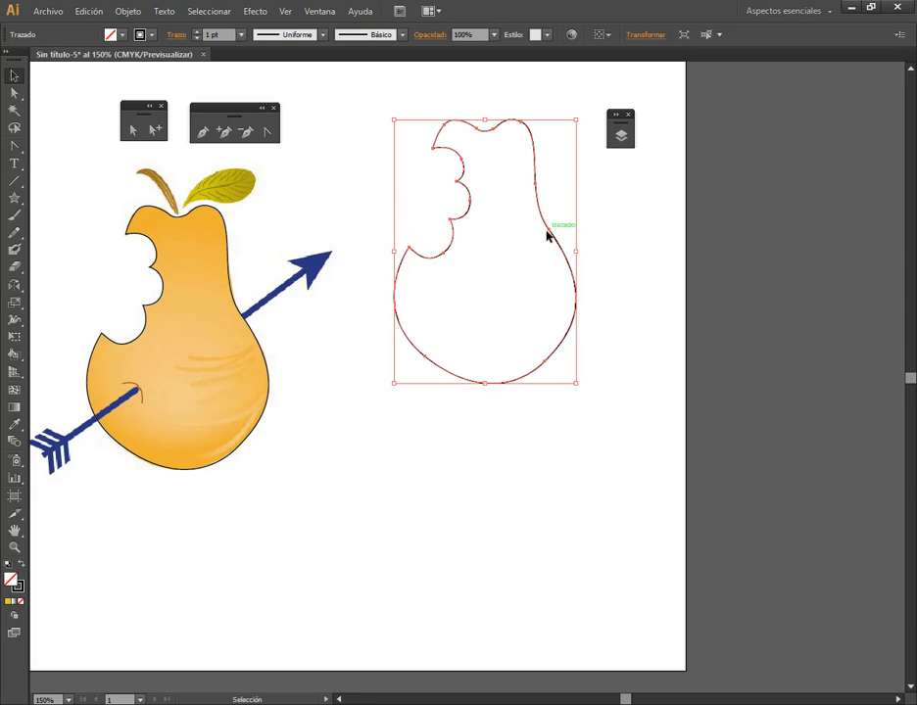
left_click_drag(544, 226, 530, 258)
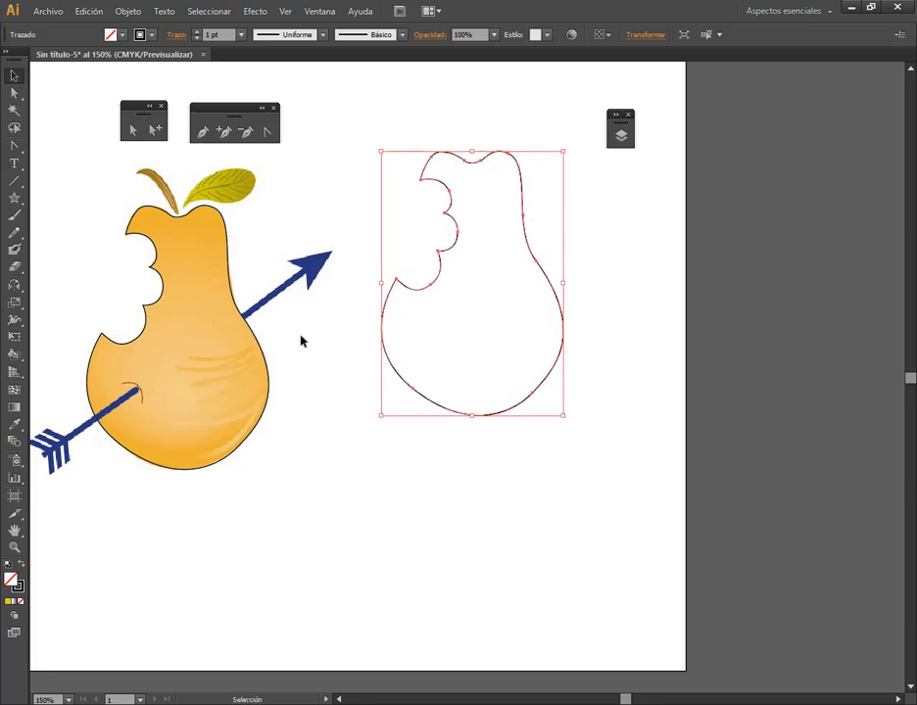
Fill the copied pear outline with the default white-to-black linear gradient
key("a")
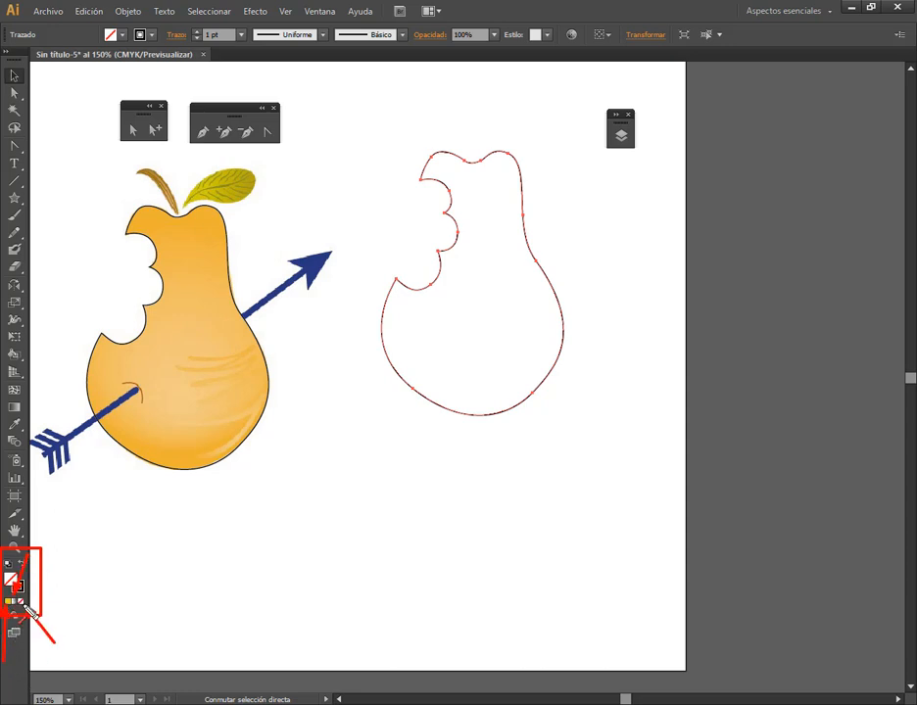
key("v")
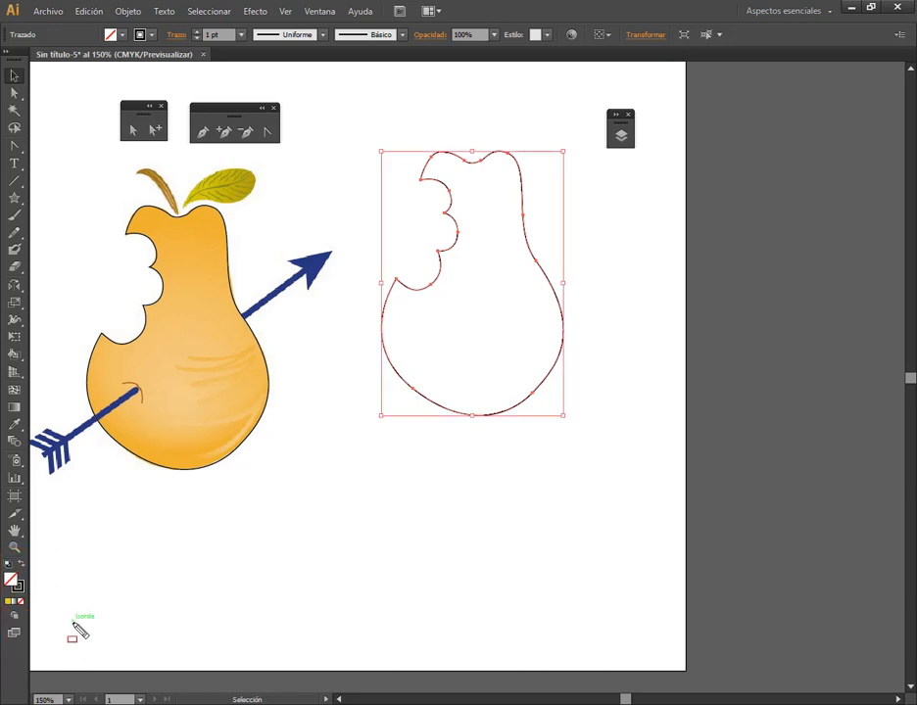
left_click(16, 604)
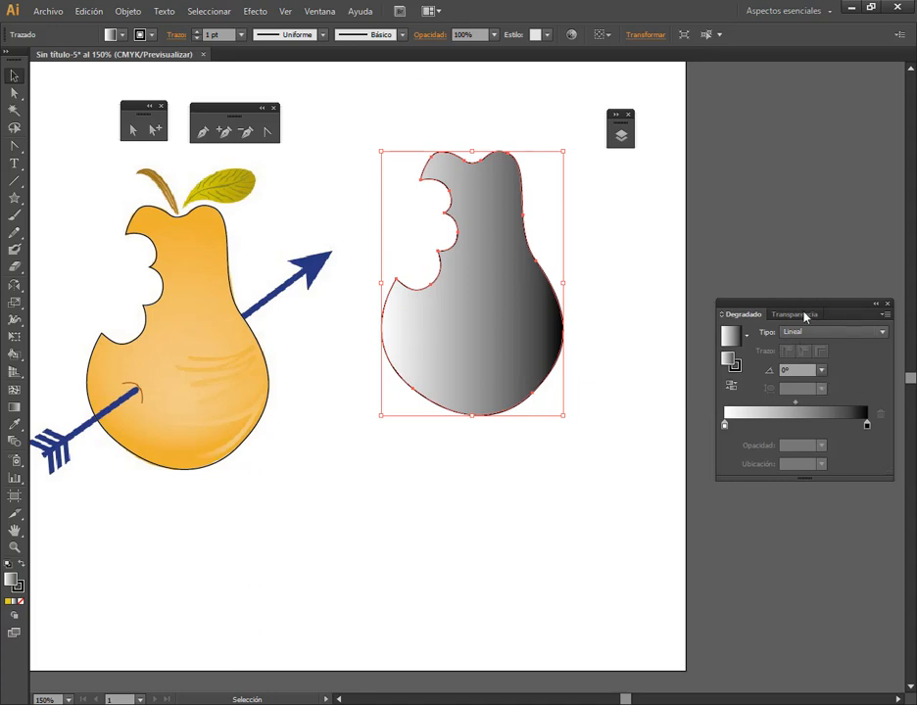
Move the Gradient panel closer to the copied pear, then close and reopen it
left_click_drag(816, 304, 741, 266)
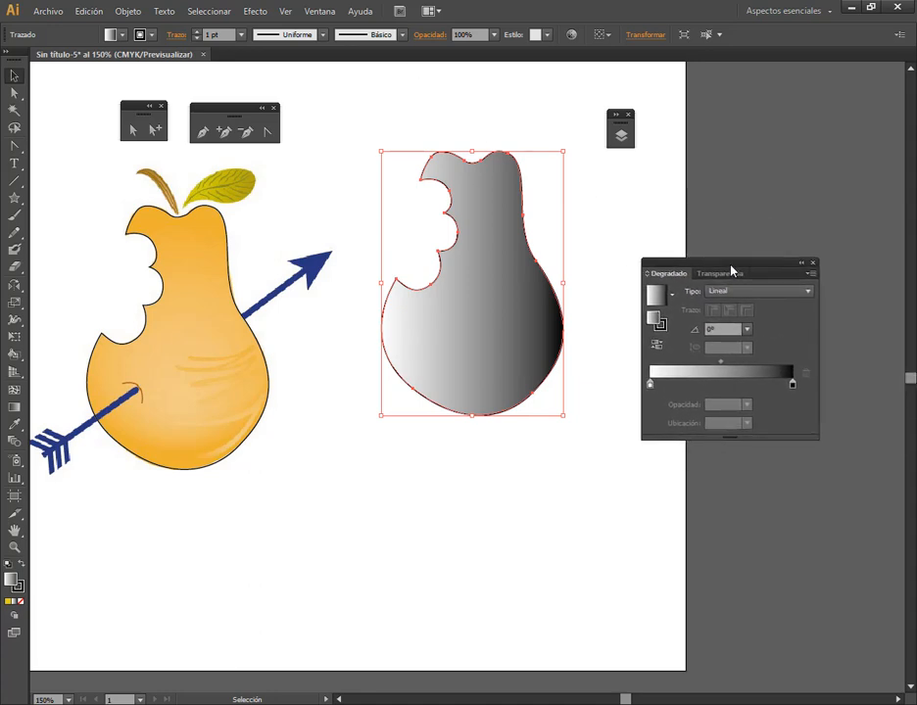
left_click(812, 267)
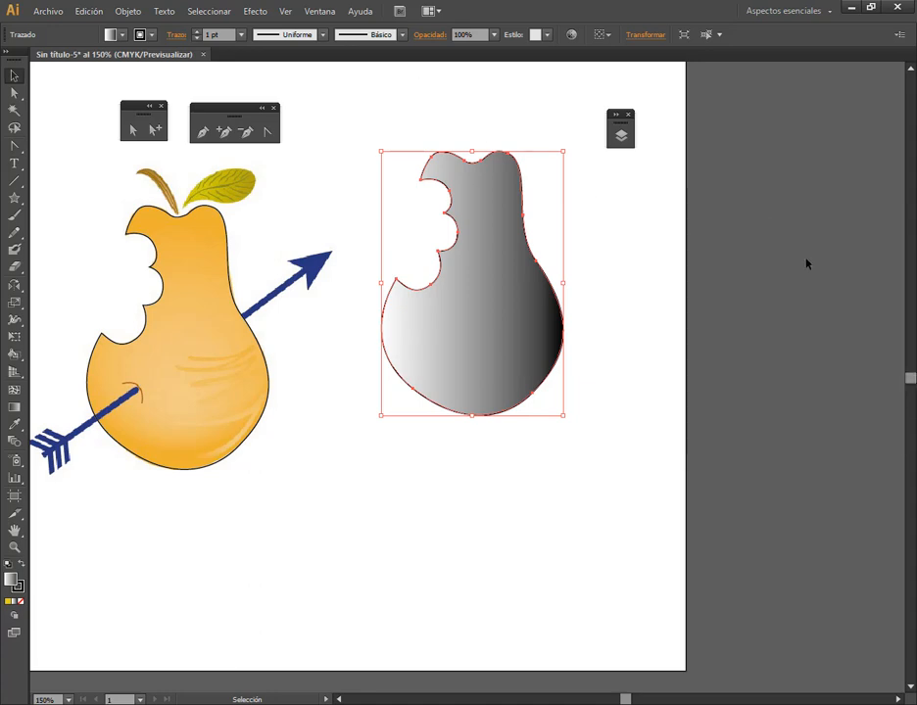
left_click(321, 10)
left_click(383, 269)
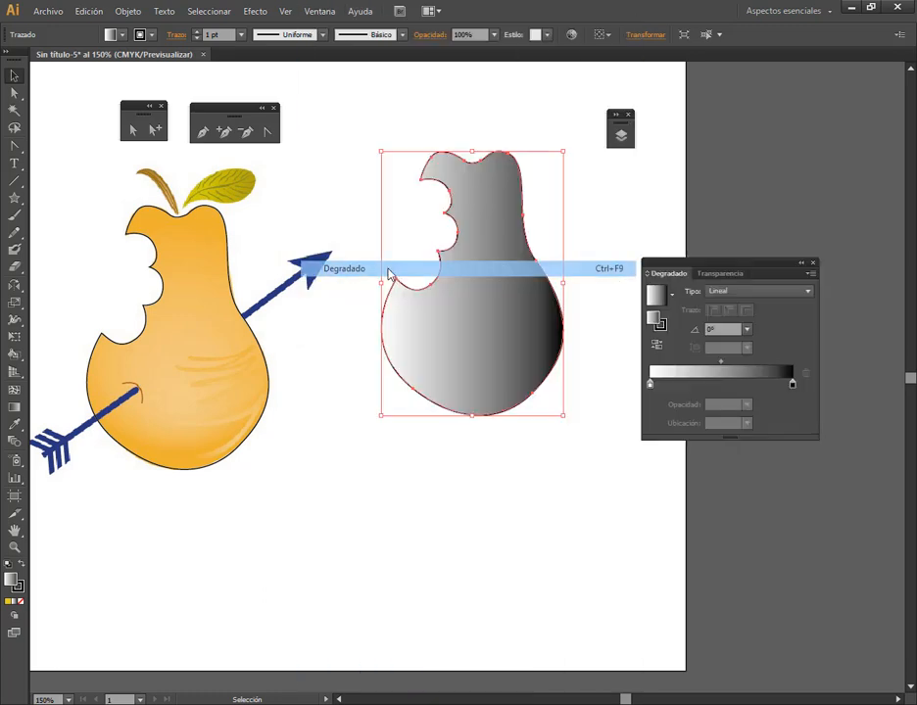
Move the Gradient panel up beside the copied pear and change its fill gradient to Radial
left_click_drag(749, 273, 689, 137)
left_click(629, 114)
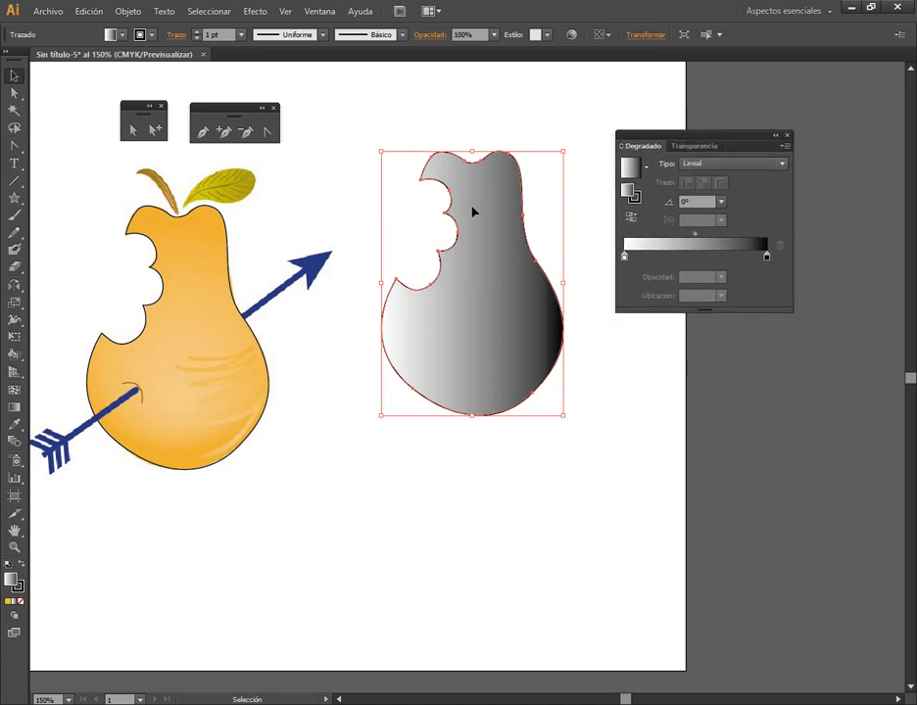
left_click(718, 164)
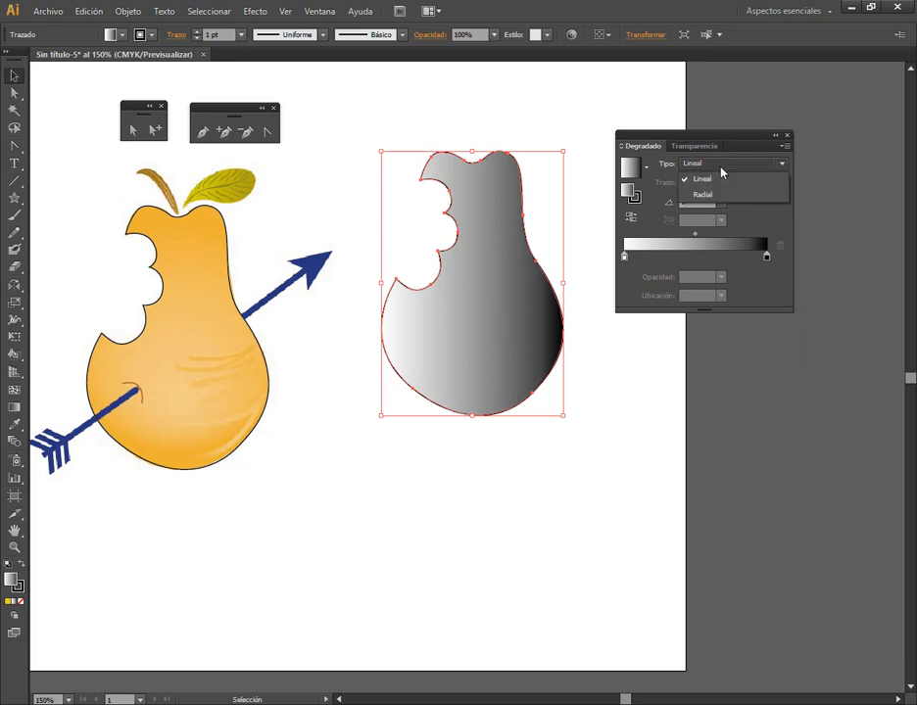
left_click(704, 195)
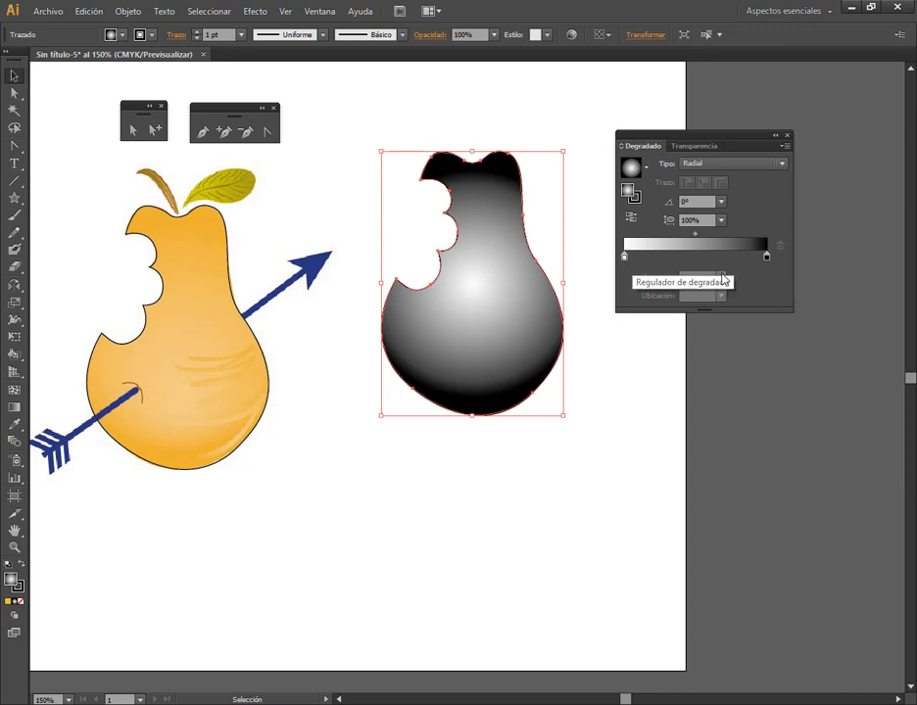
Change the starting colour stop of the pear's radial gradient to a teal swatch
double_click(624, 258)
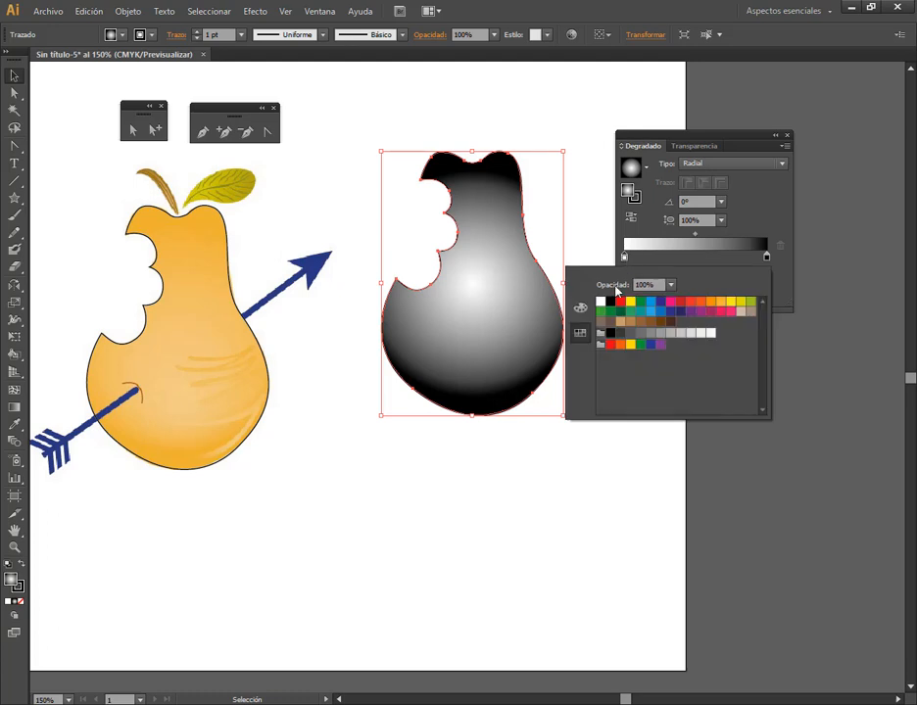
left_click(580, 307)
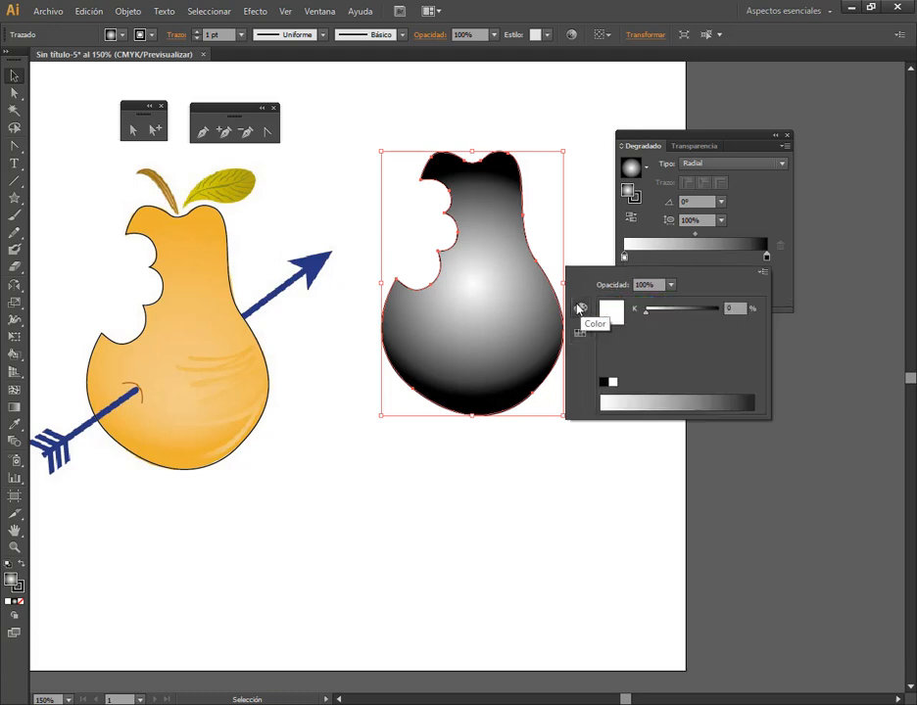
left_click(580, 333)
left_click(635, 316)
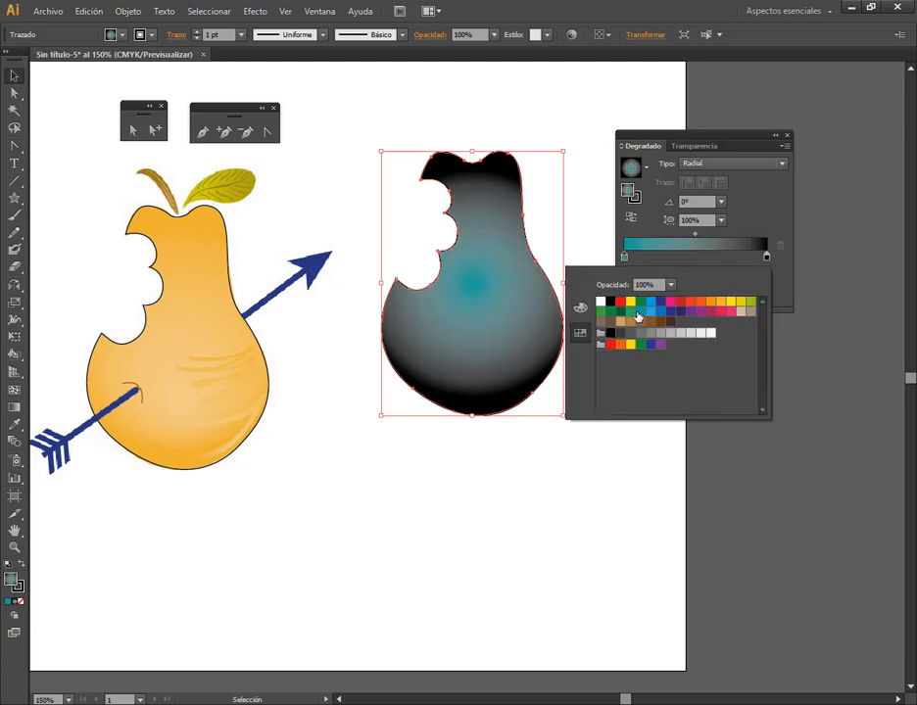
Change the ending colour stop of the pear's radial gradient to a bright orange swatch
left_click(767, 258)
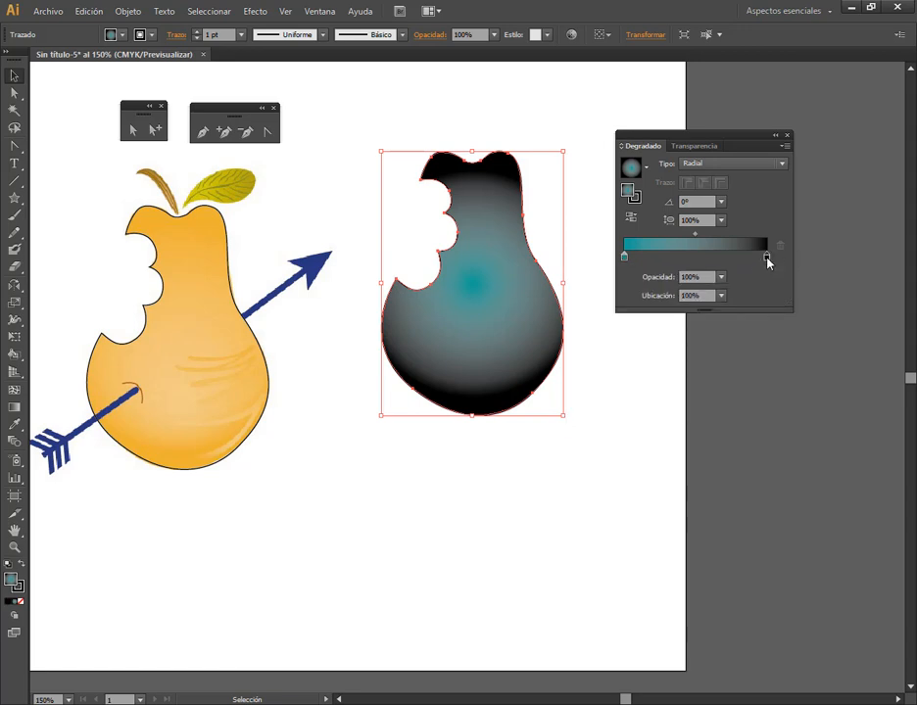
double_click(766, 258)
left_click(700, 303)
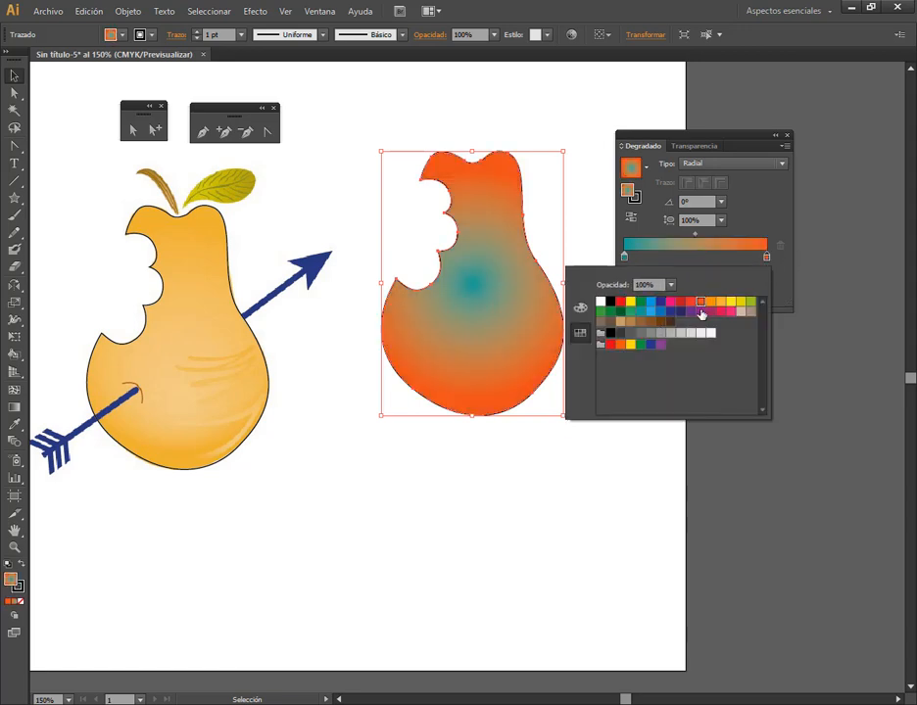
left_click(749, 218)
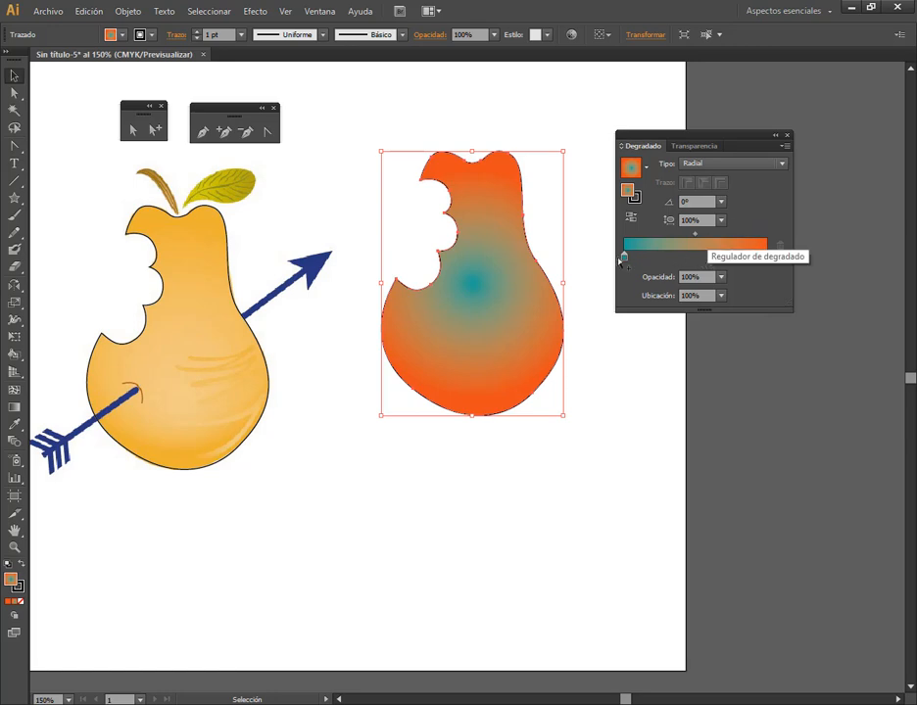
Add a middle gradient stop, try red on it, colour it yellow, and shift it to about 32.5%
left_click(698, 258)
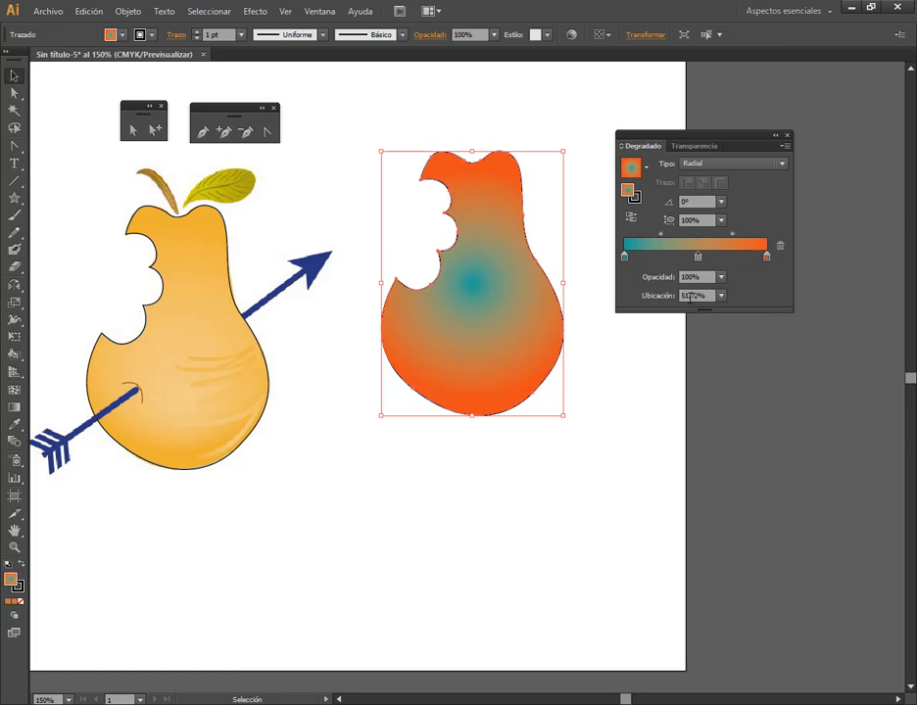
double_click(699, 259)
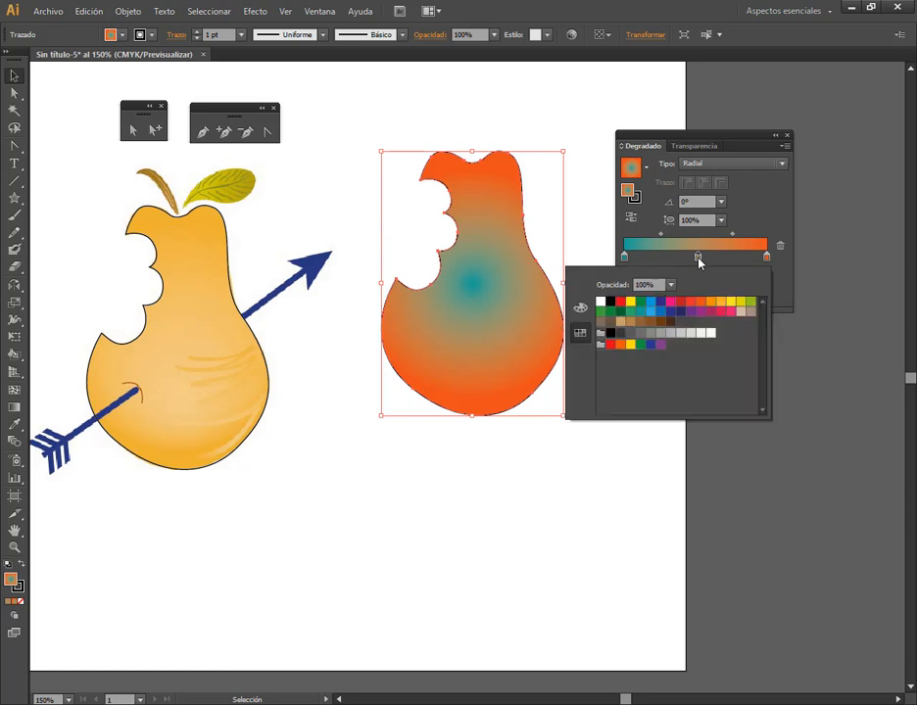
left_click(679, 303)
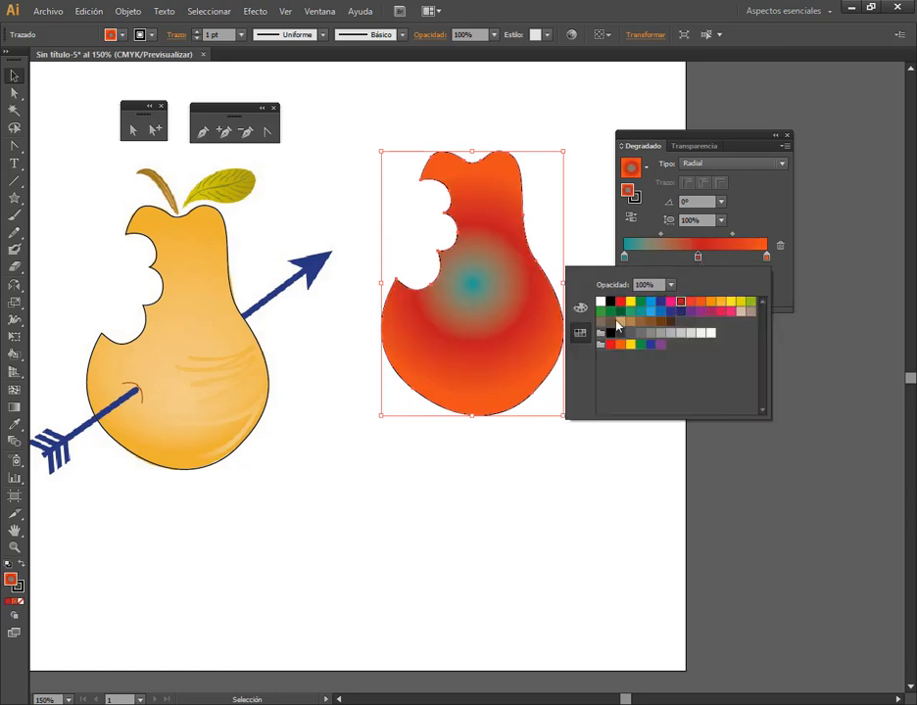
left_click(631, 300)
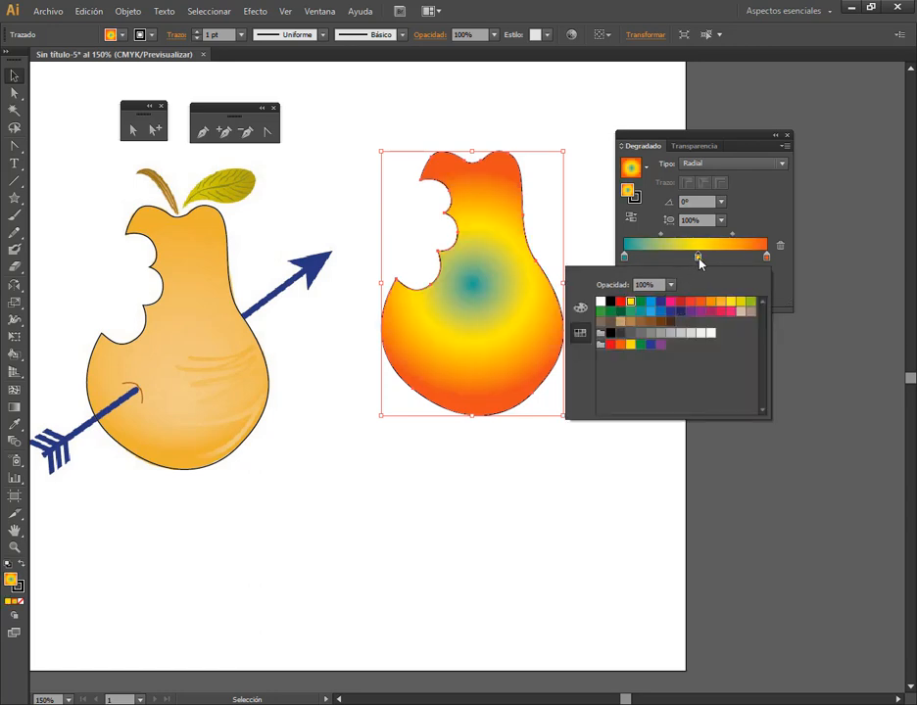
left_click(699, 259)
left_click_drag(697, 259, 670, 259)
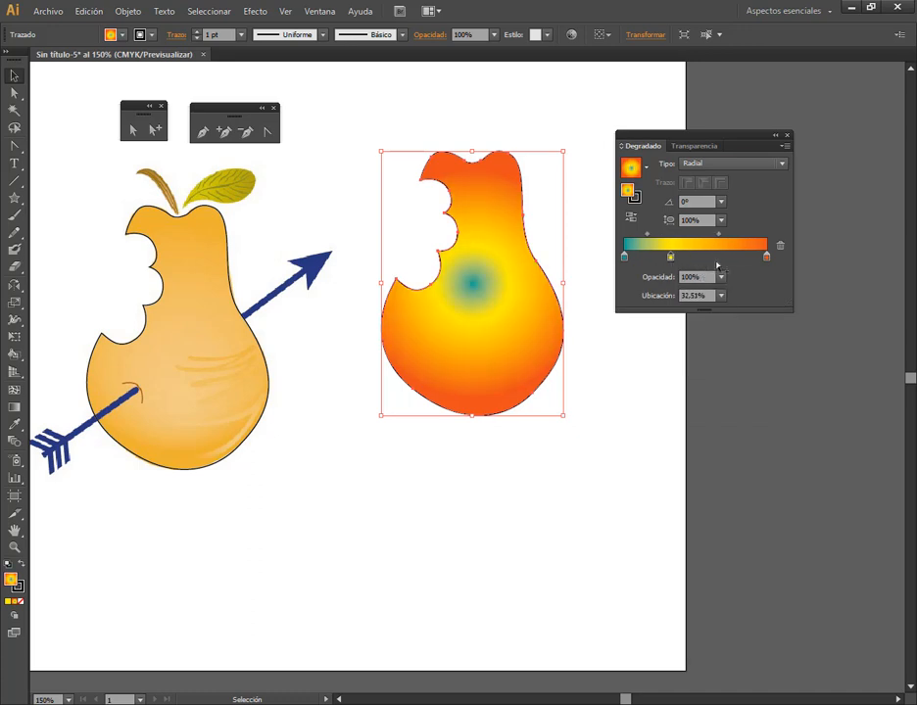
Add another gradient stop at about 71% and colour it yellow
left_click(726, 261)
double_click(726, 260)
left_click(733, 306)
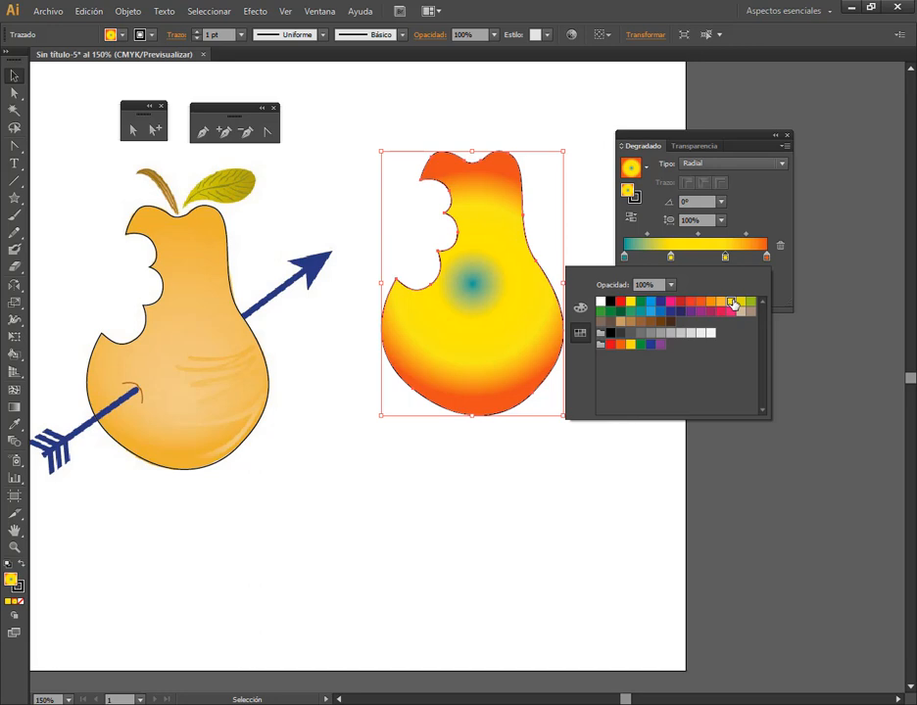
left_click(757, 229)
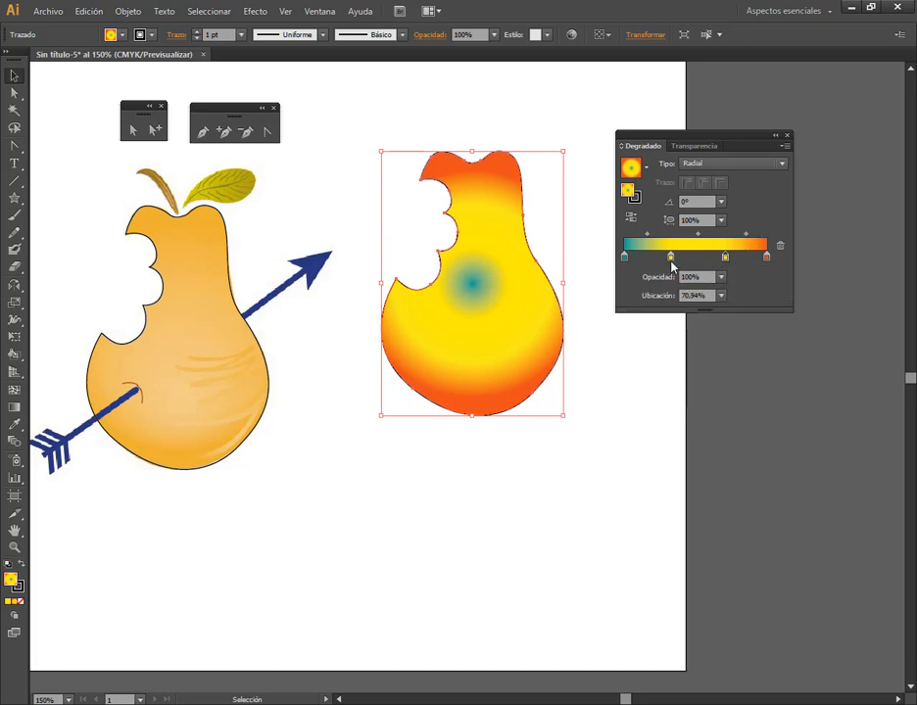
Delete both yellow stops from the gradient and add a new middle stop at about 52%
left_click_drag(669, 258, 779, 246)
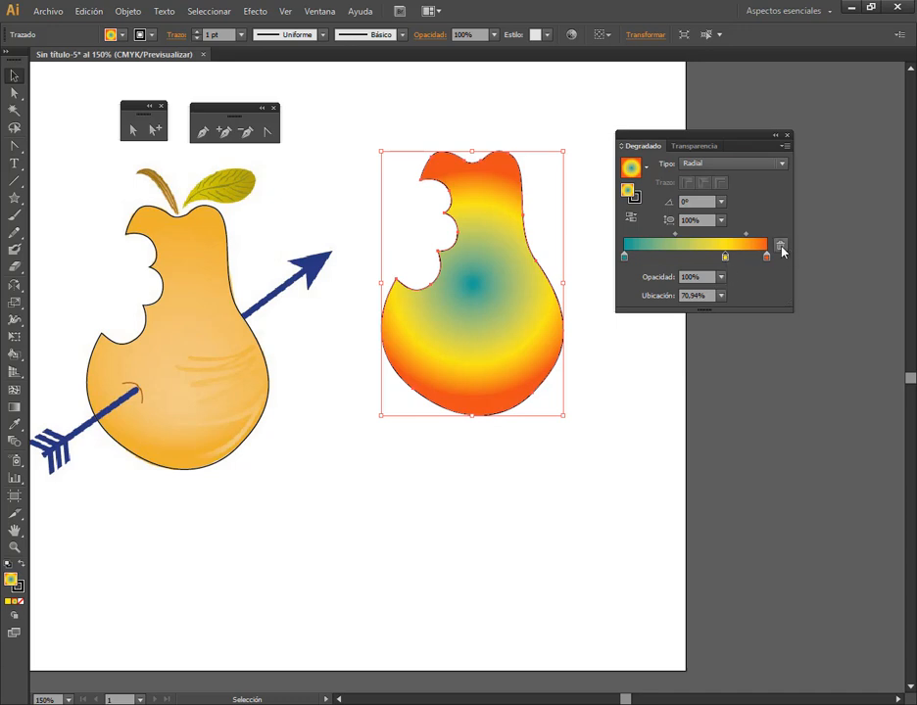
left_click(780, 247)
left_click(698, 257)
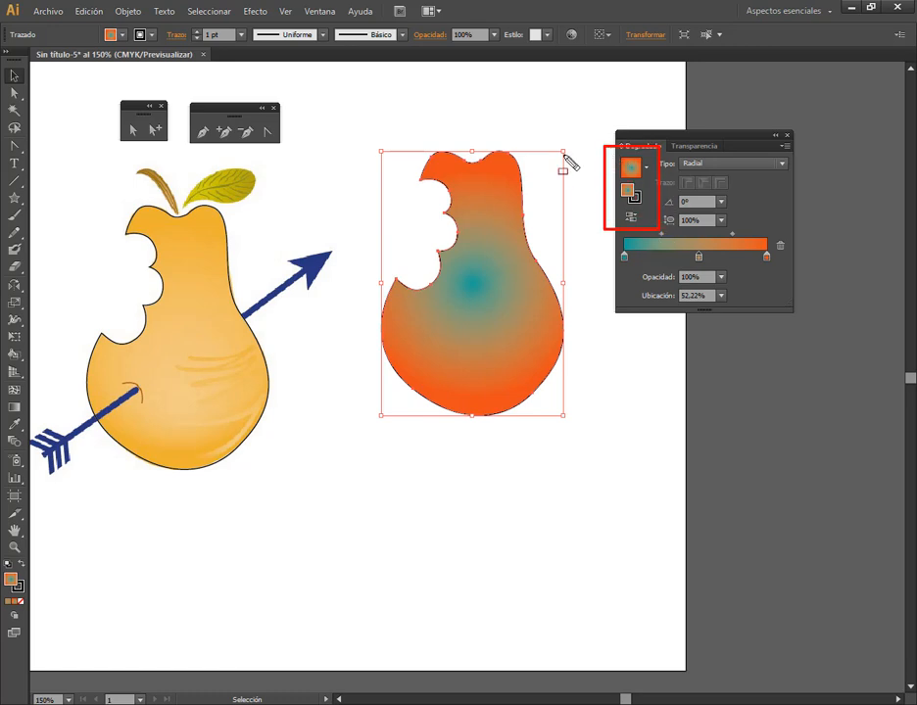
Apply the "Naranja, amarillo" preset gradient to the copied pear and reverse its direction twice
left_click(647, 169)
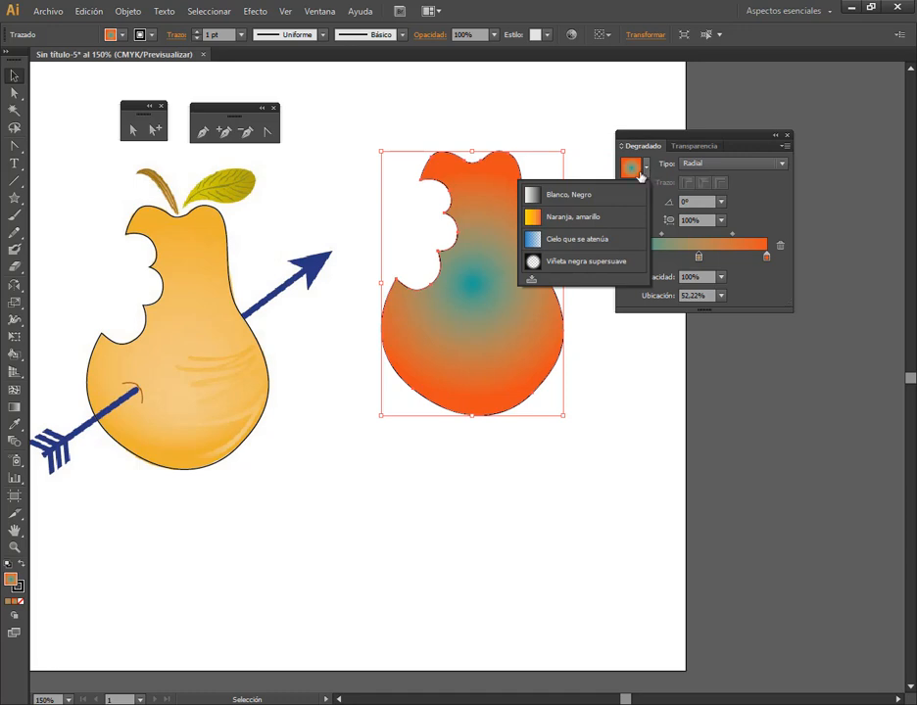
left_click(582, 221)
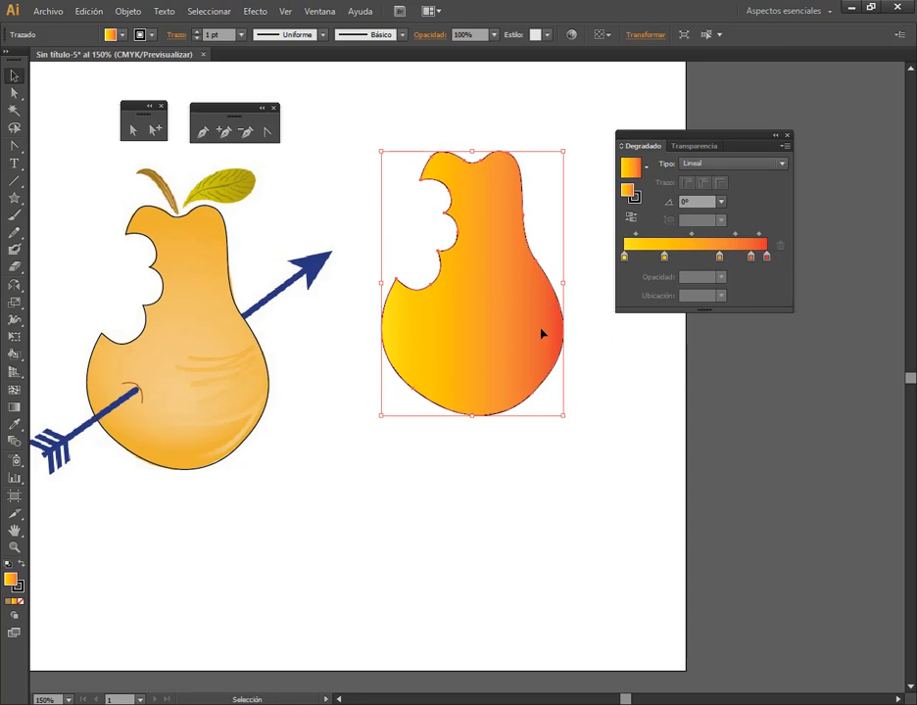
left_click(632, 219)
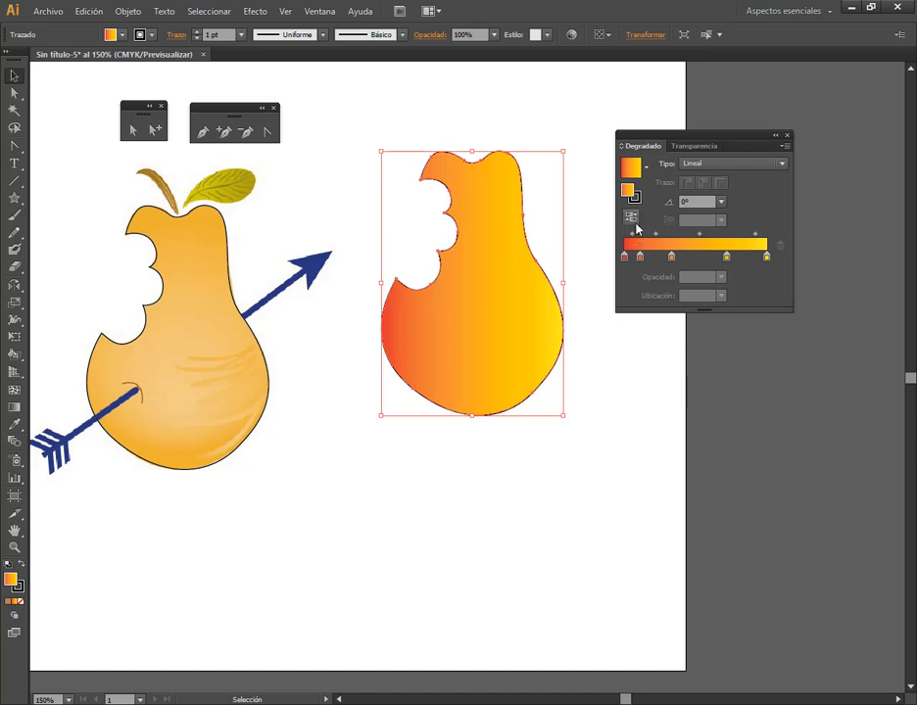
left_click(633, 220)
Set the preset gradient's type to Radial, then reverse it and restore the yellow centre
left_click(754, 164)
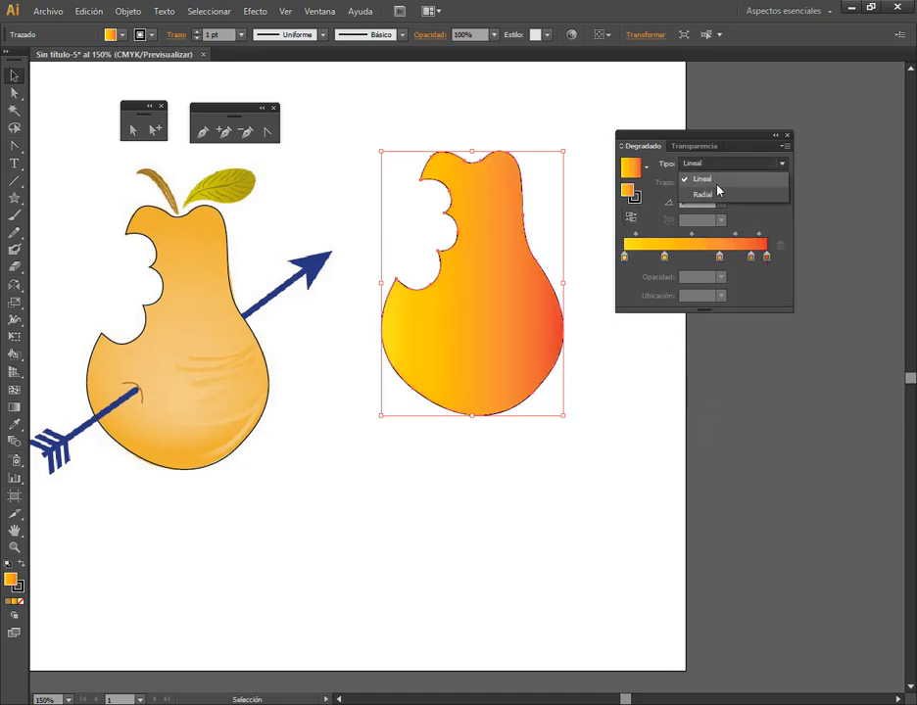
left_click(717, 193)
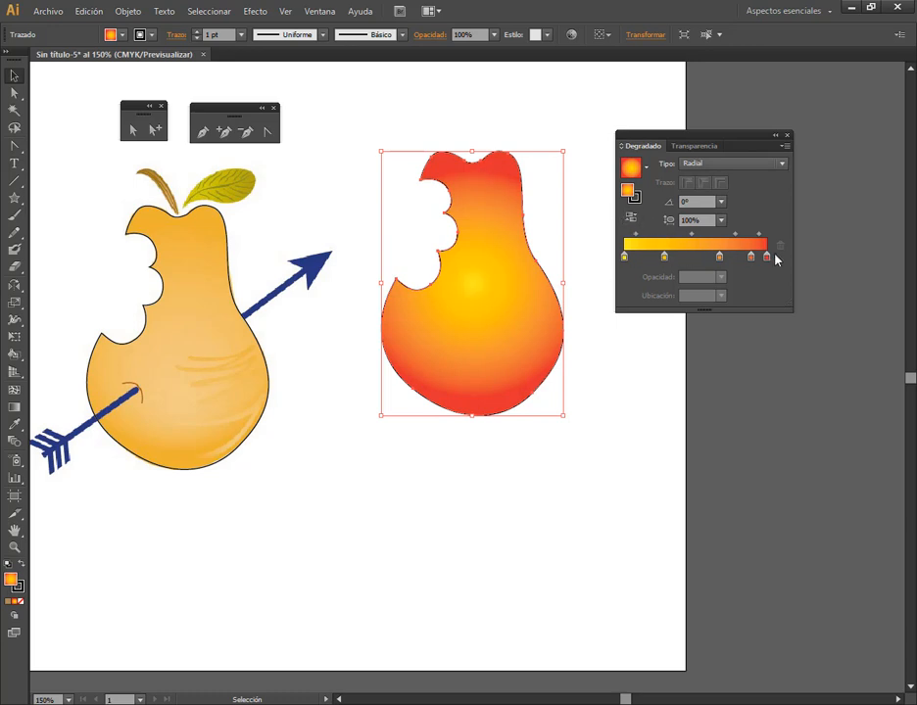
left_click(631, 221)
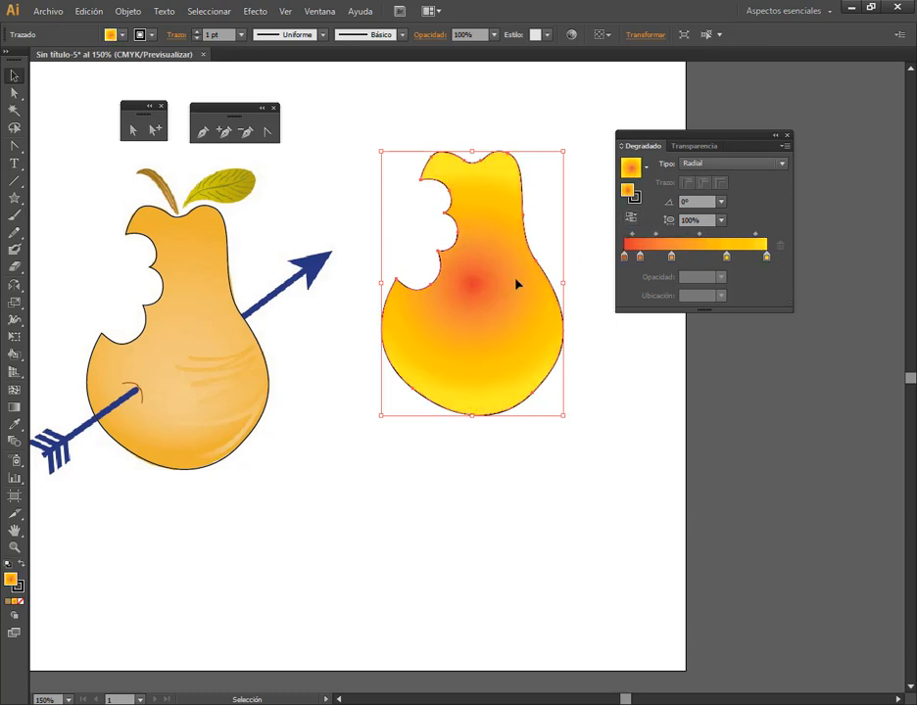
left_click(631, 215)
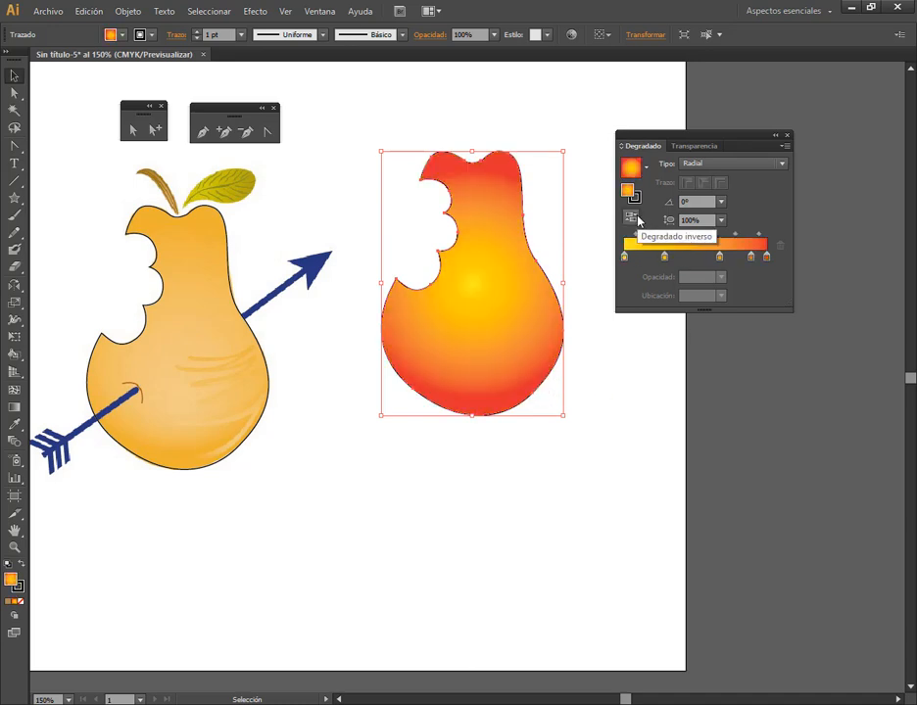
Delete the two intermediate orange stops from the gradient and move the middle yellow stop to about 38%
left_click(750, 256)
left_click(779, 246)
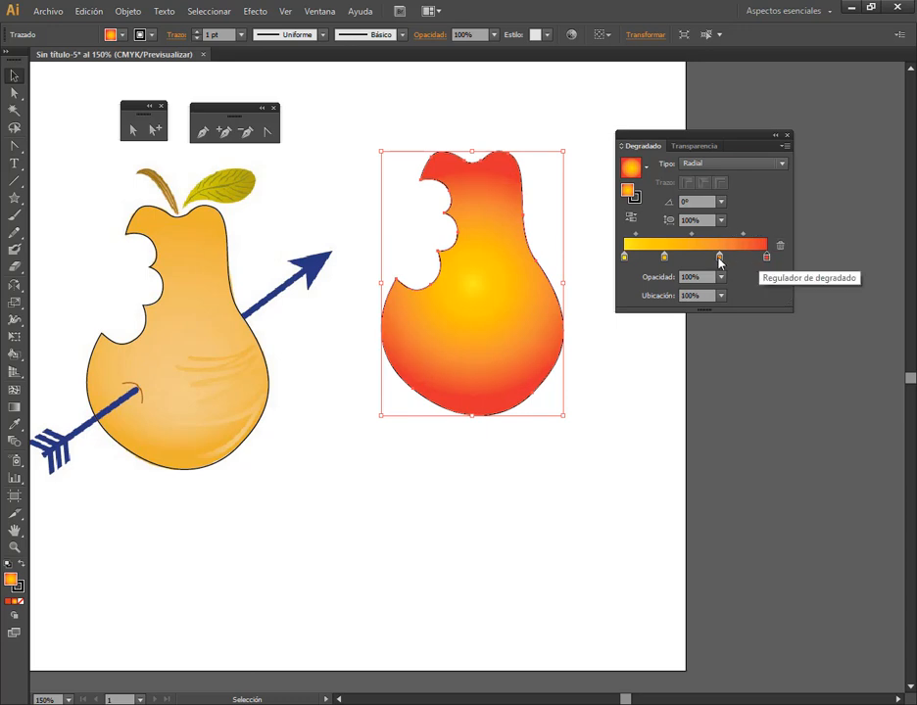
left_click(720, 256)
left_click(779, 247)
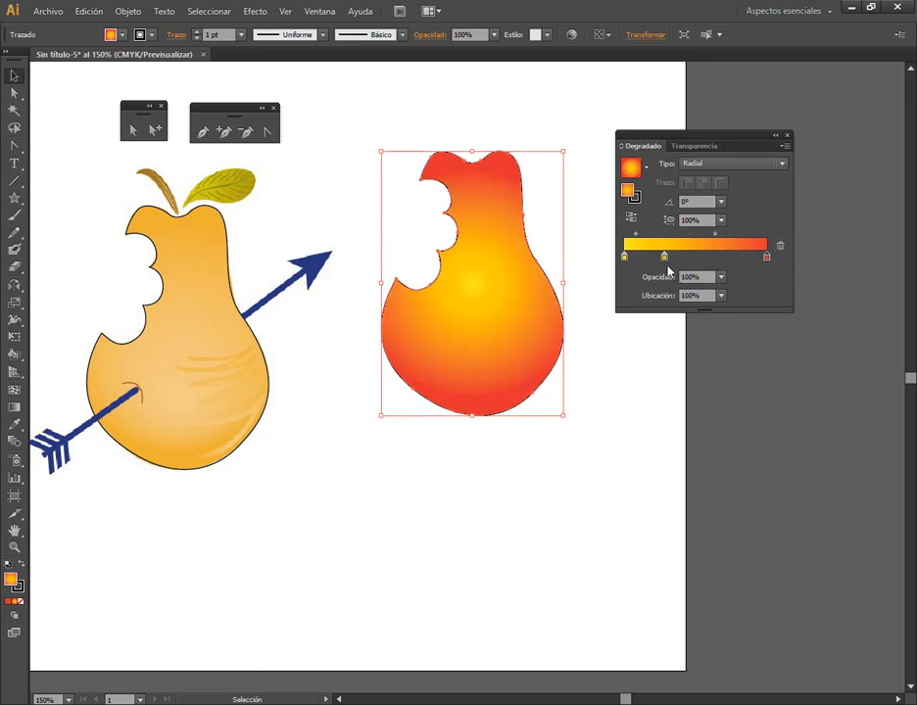
left_click_drag(665, 258, 678, 258)
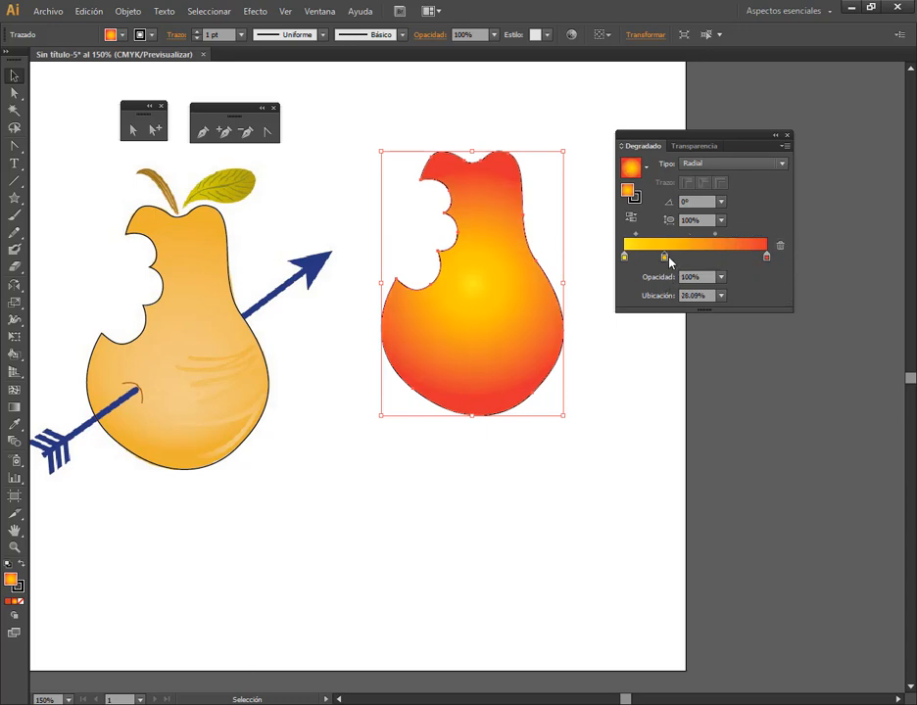
Recolour the red ending stop to the light orange swatch (C=0 M=35 Y=85 K=0) and display its CMYK sliders
double_click(767, 257)
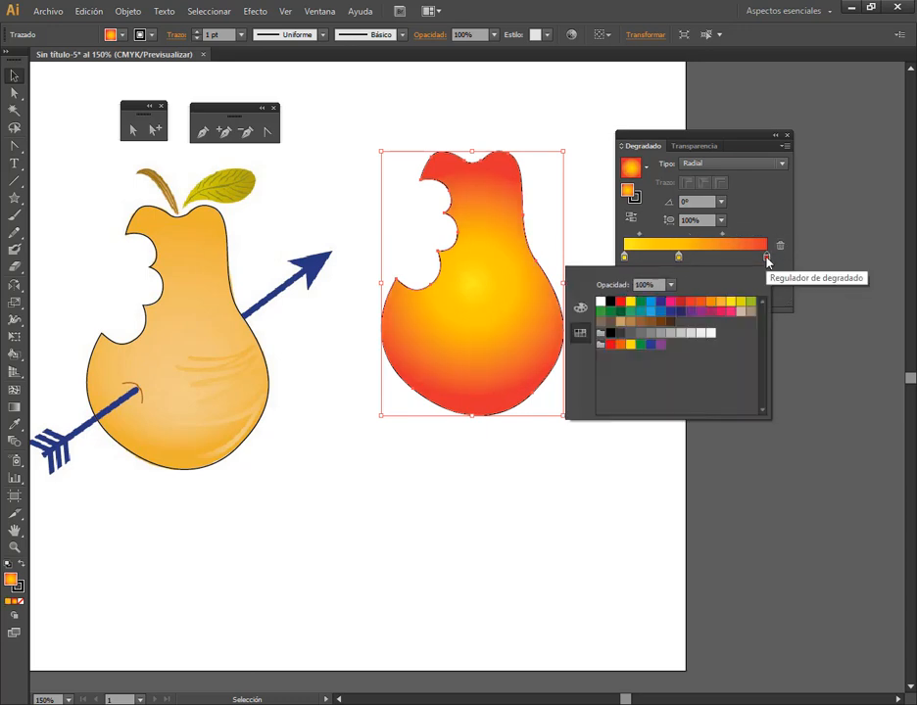
left_click(709, 304)
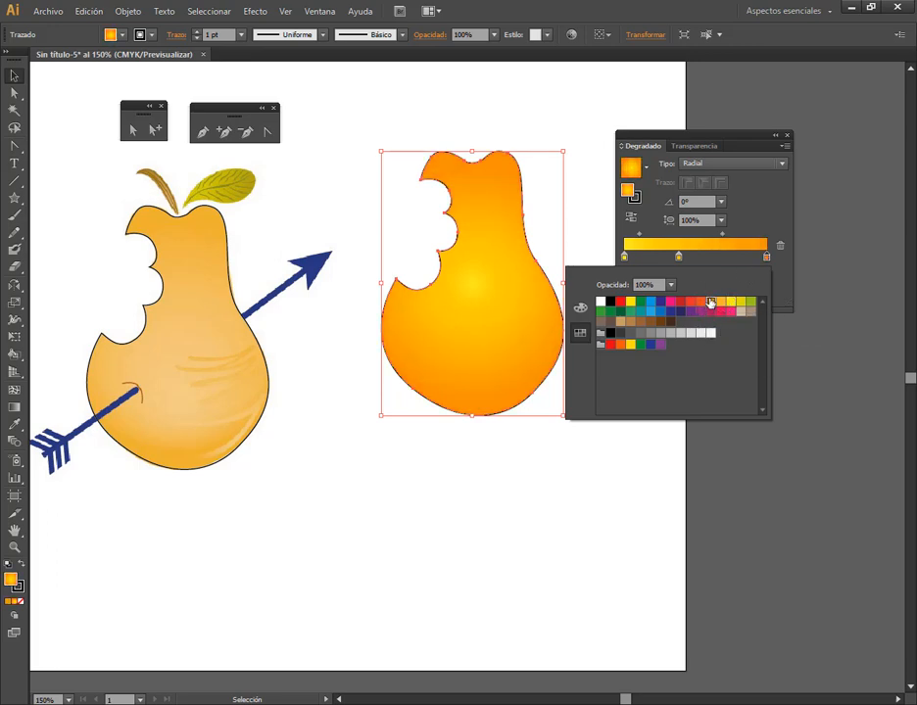
left_click(721, 303)
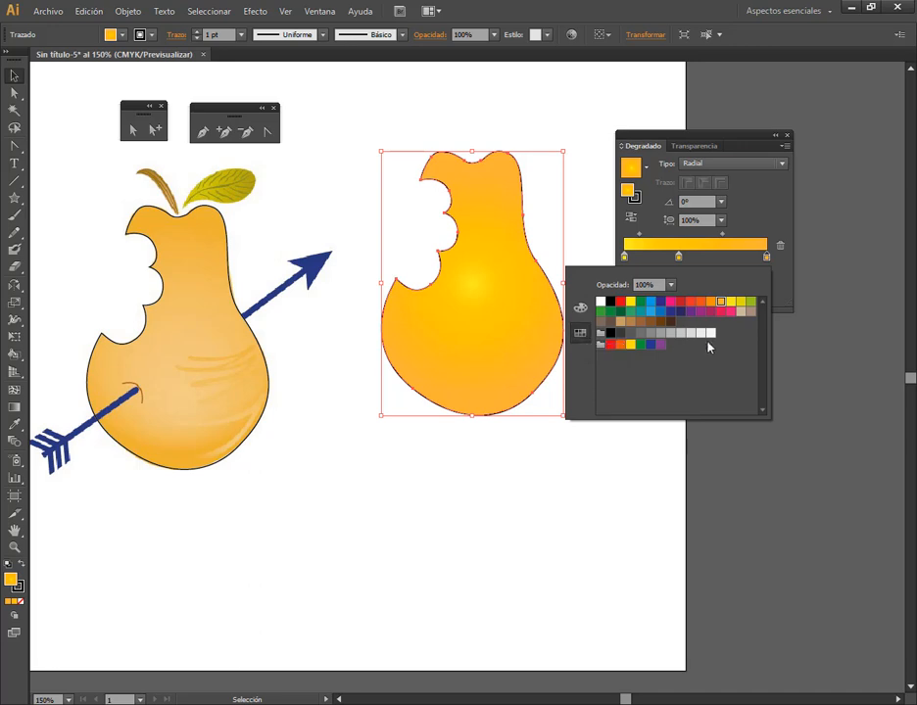
left_click(580, 308)
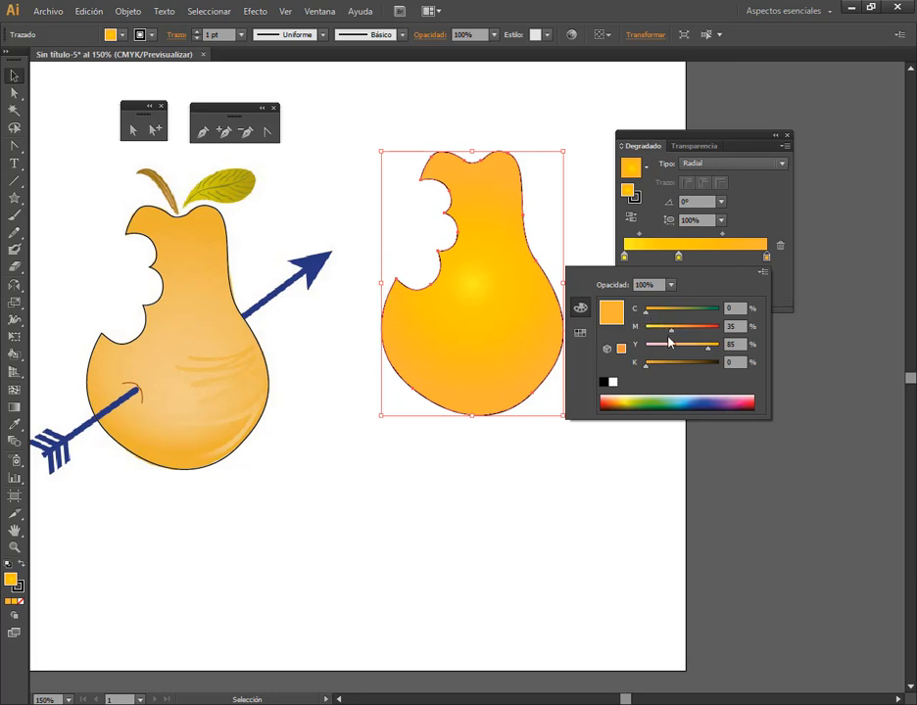
Delete the middle yellow stop from the pear's radial gradient, keeping only the starting and ending stops
left_click(626, 260)
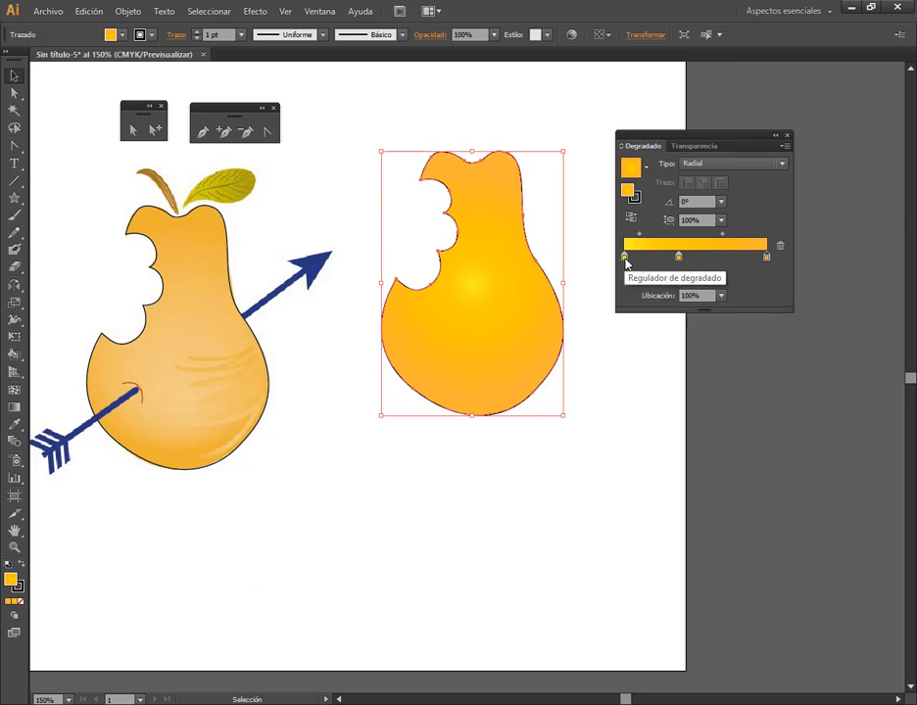
left_click(679, 259)
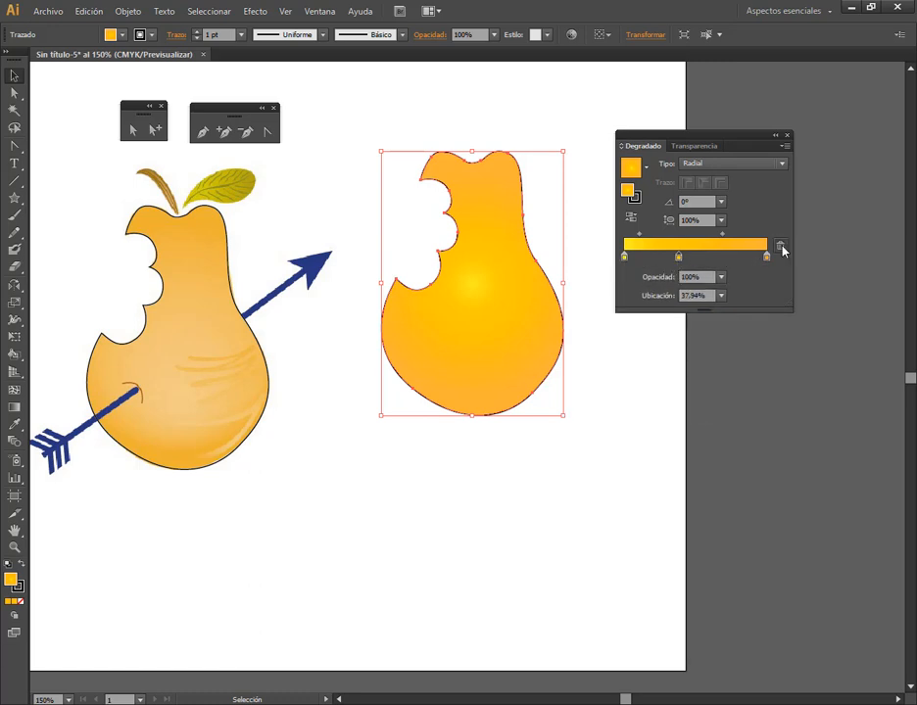
left_click(780, 246)
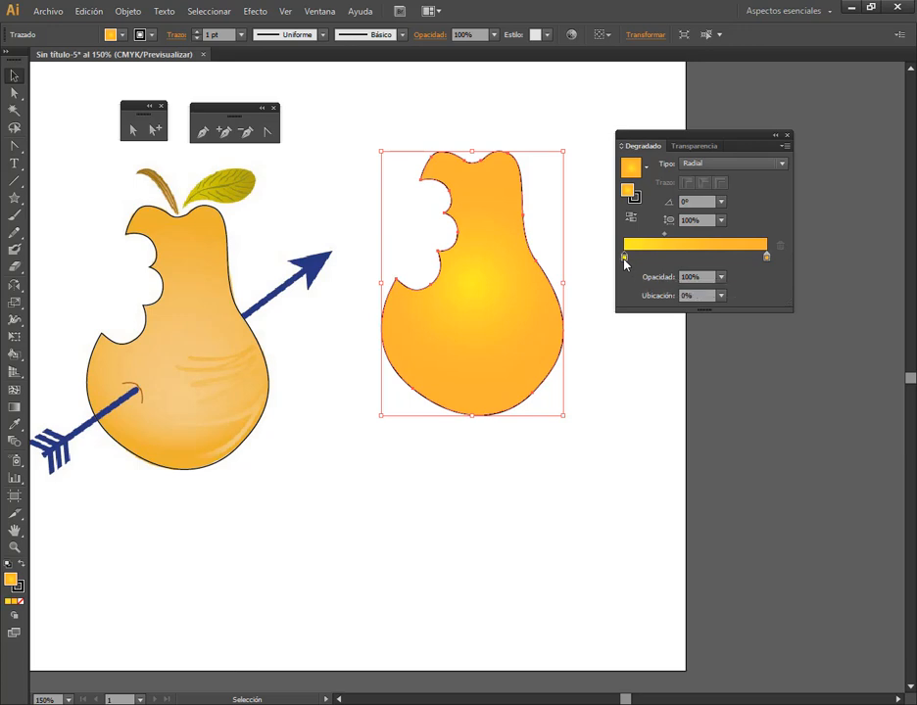
Recolour the gradient's starting stop to a soft yellow with magenta 4% and yellow 69%
double_click(624, 259)
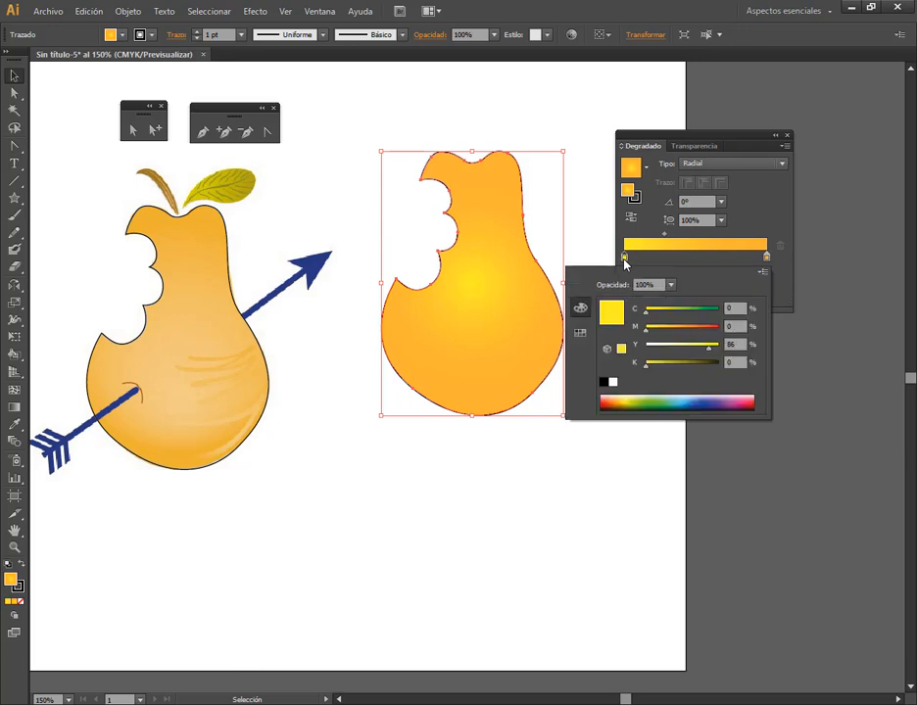
left_click(671, 327)
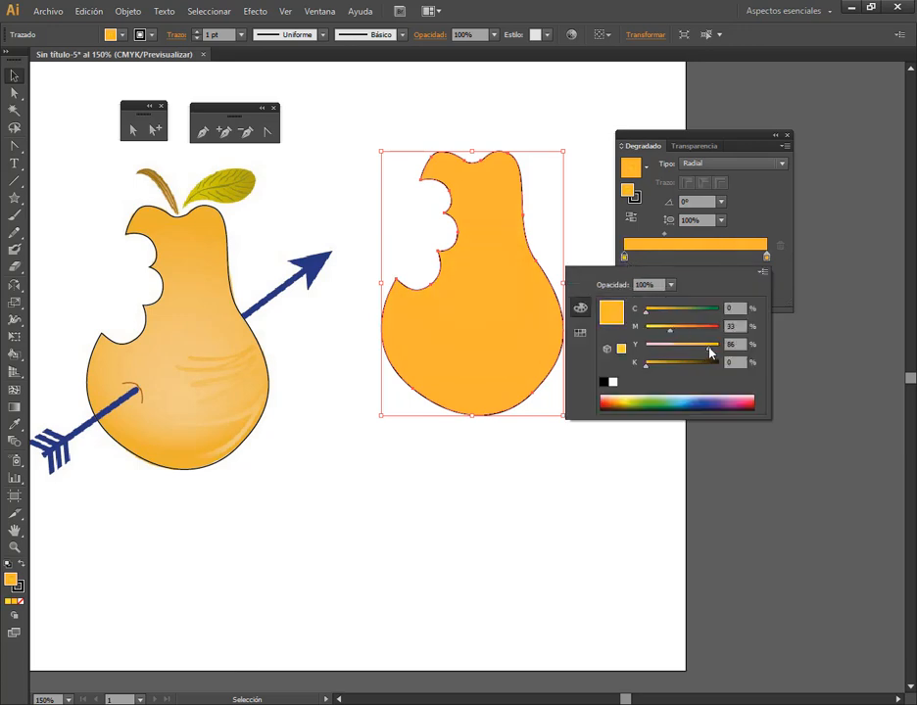
left_click_drag(709, 347, 650, 332)
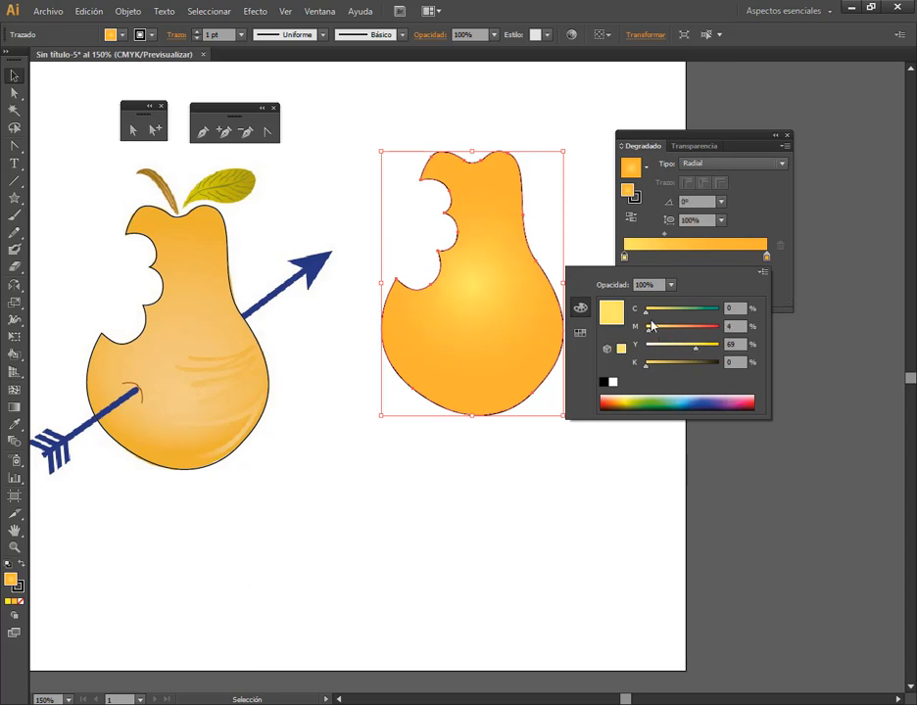
left_click(735, 144)
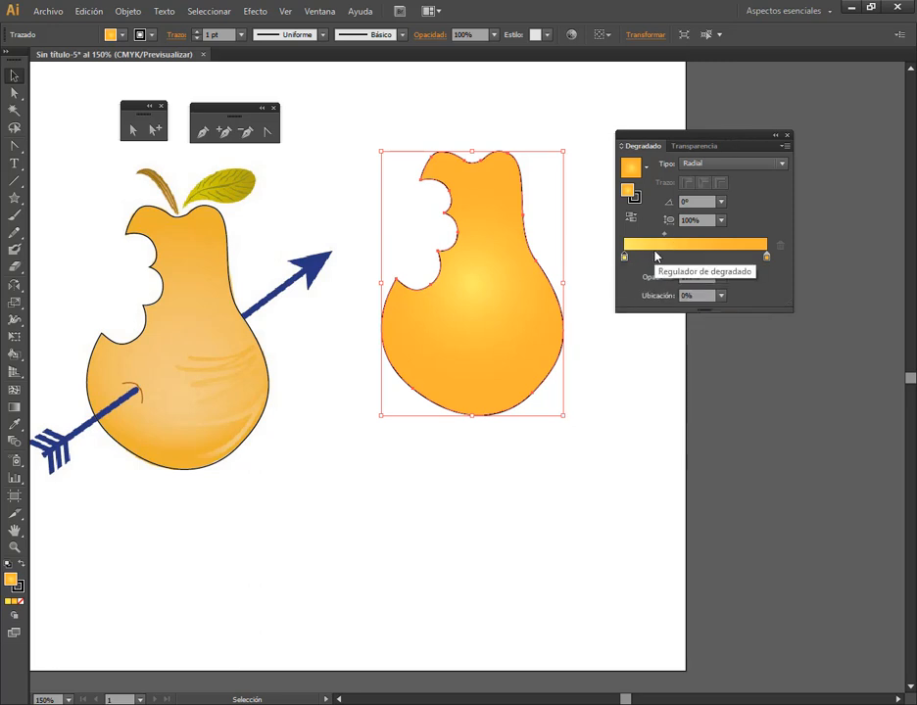
mouse_move(604, 217)
left_mouse_down()
mouse_move(702, 273)
mouse_move(790, 278)
left_mouse_up()
left_click_drag(689, 180, 670, 246)
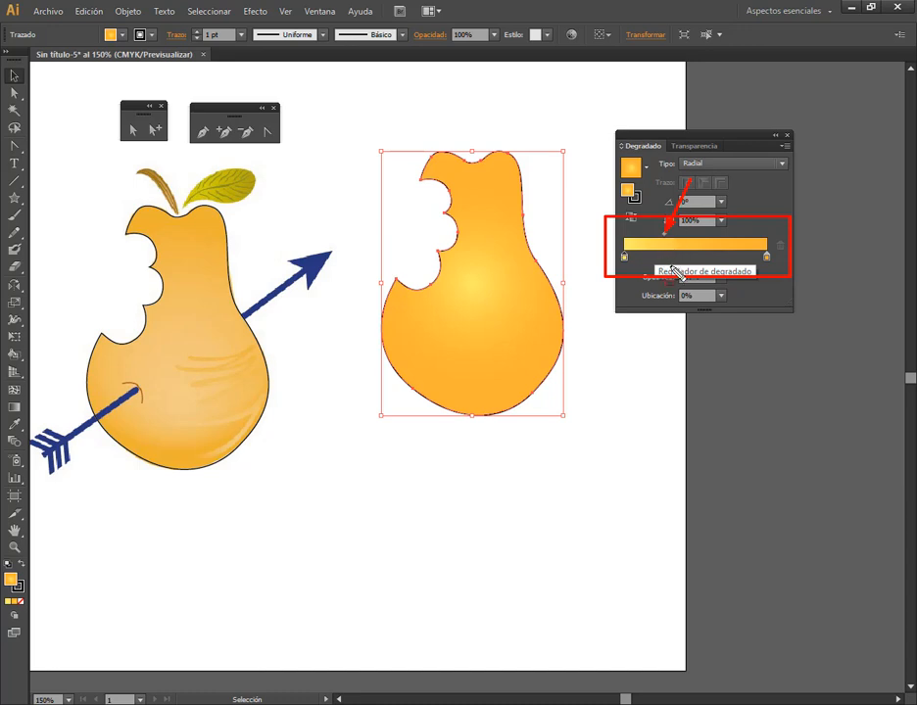
key("Escape")
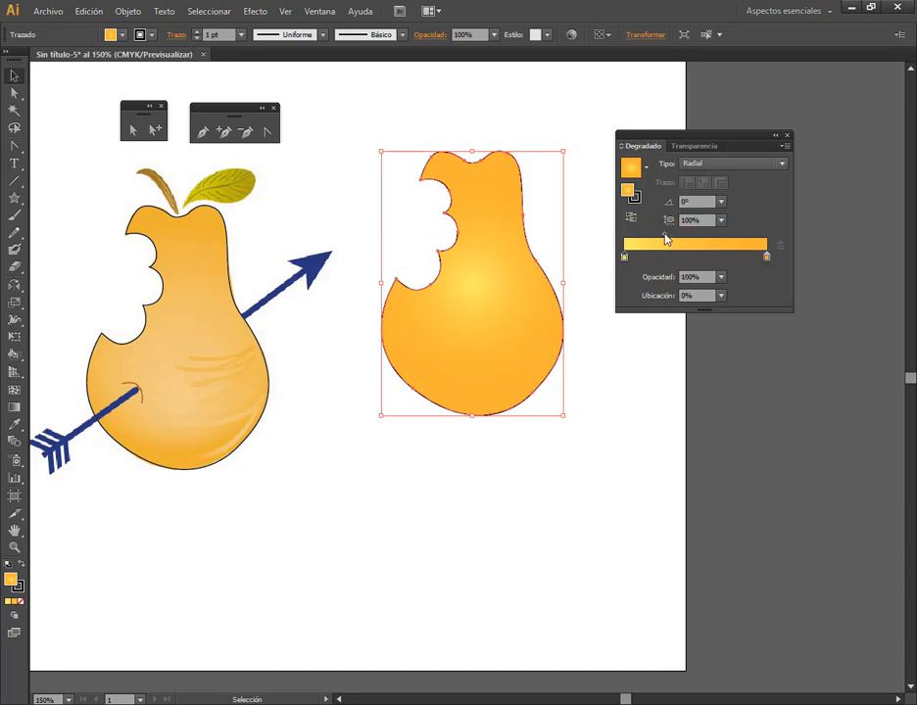
Raise the starting stop's magenta to 100% so the pear's gradient centre is red
left_click(624, 258)
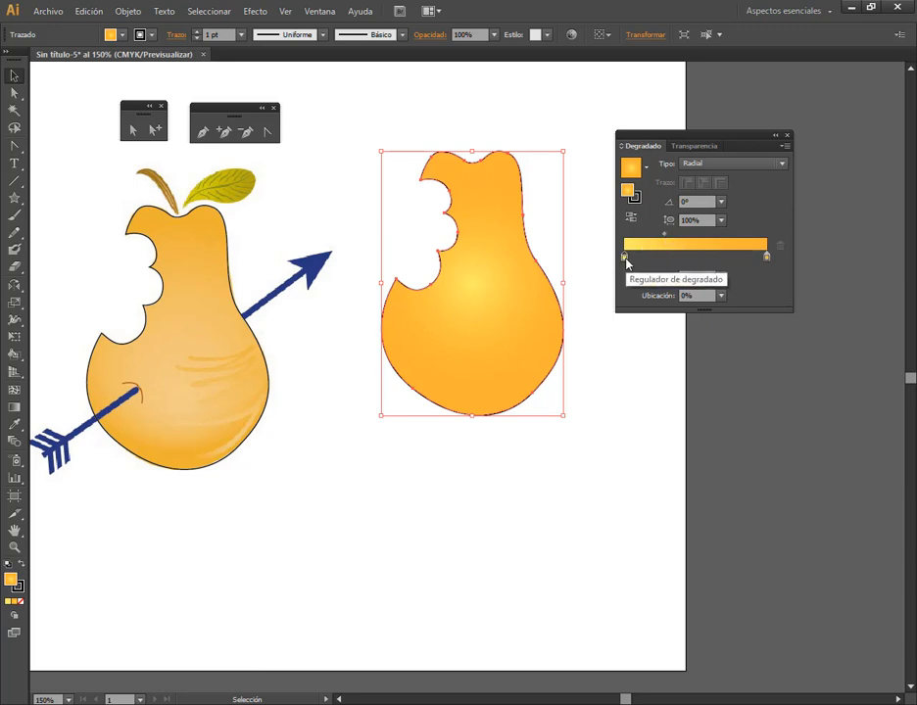
double_click(625, 258)
left_click_drag(708, 333, 724, 327)
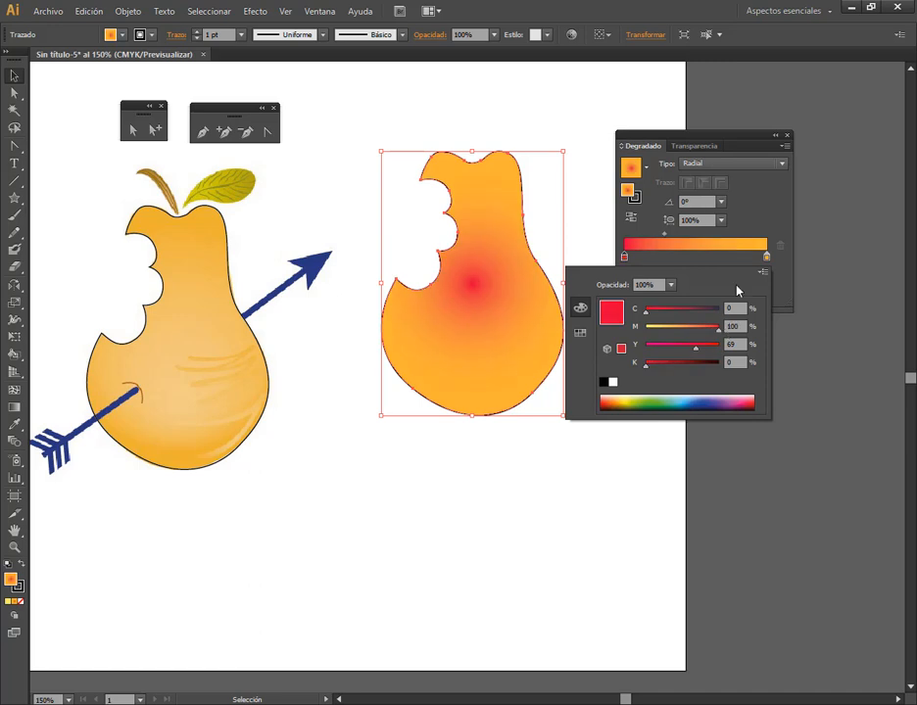
left_click(719, 139)
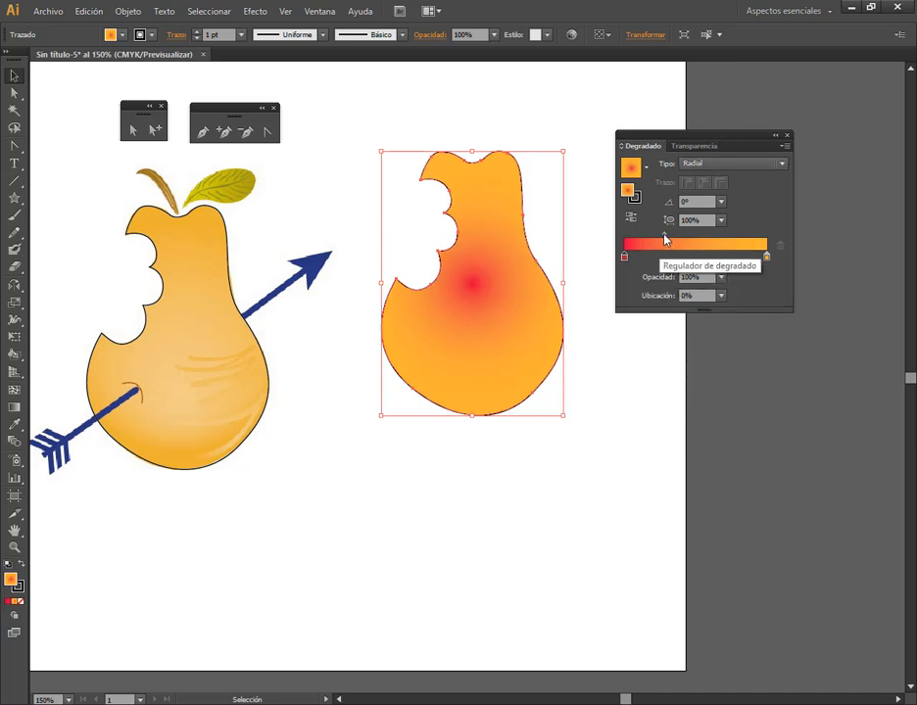
Try the gradient midpoint at 13% and about 62%, and set its location to 50%
left_click(767, 258)
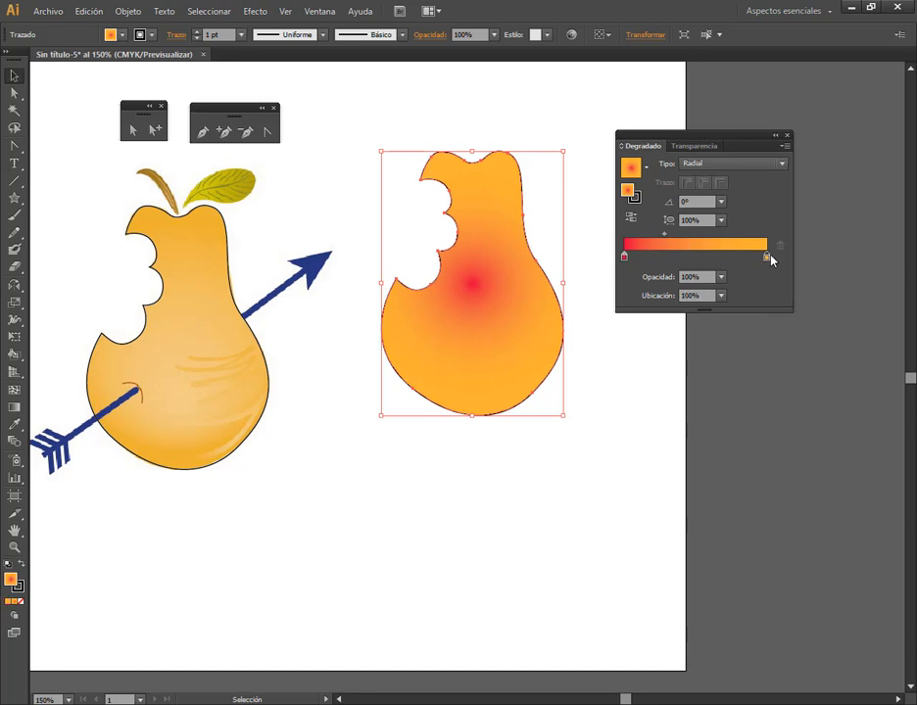
left_click_drag(664, 234, 642, 240)
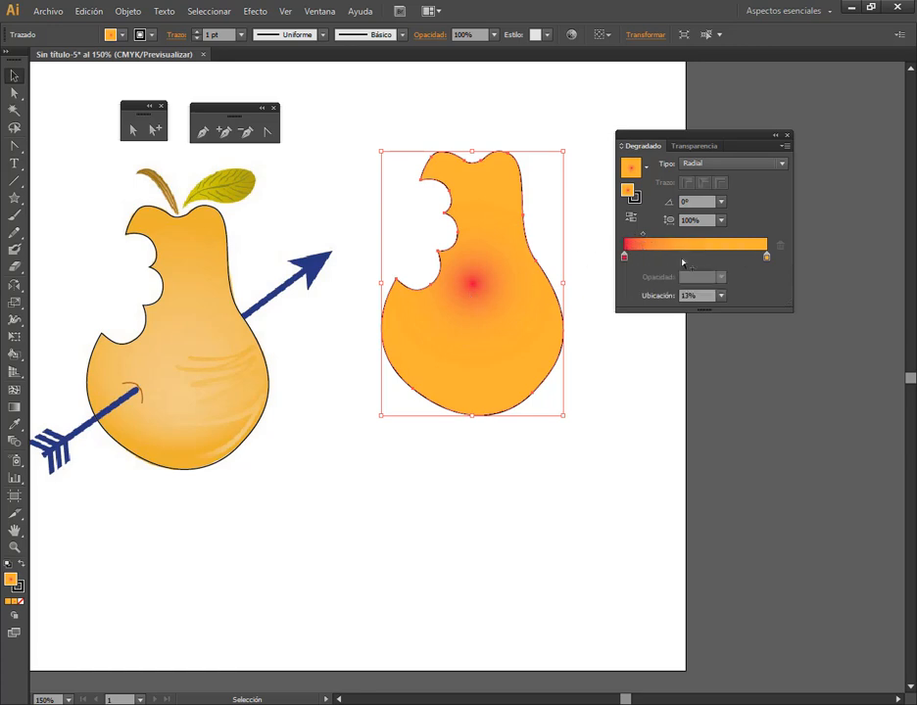
left_click_drag(641, 239, 712, 242)
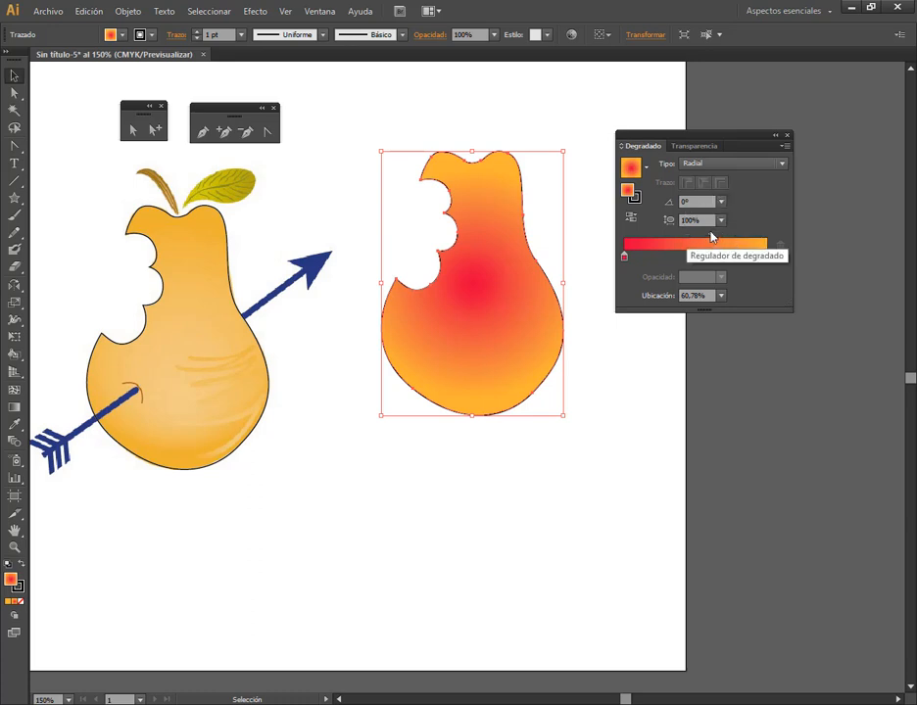
left_click_drag(710, 234, 713, 238)
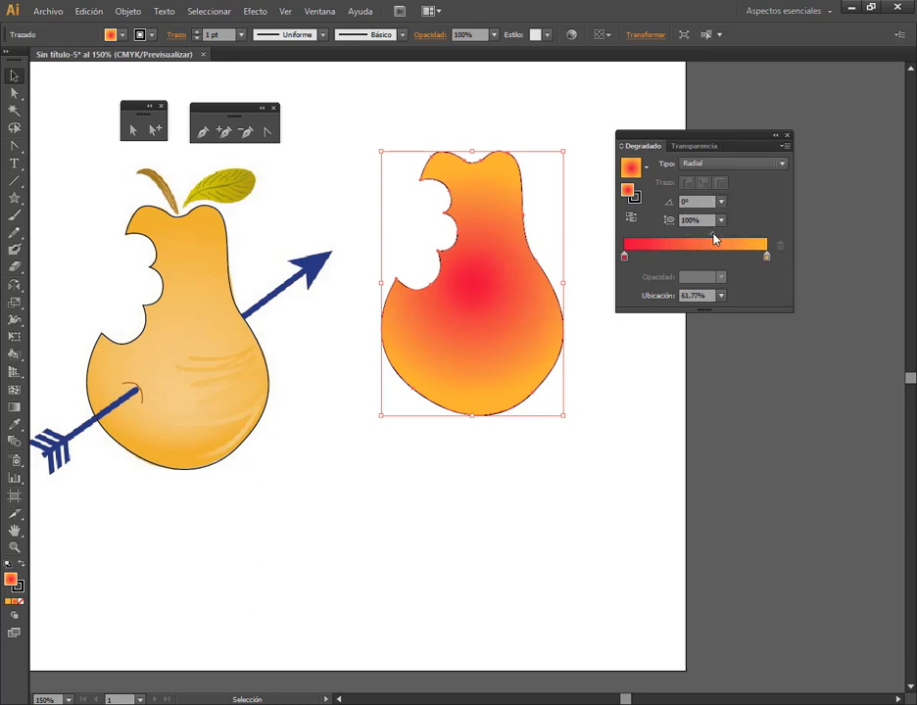
left_click(721, 296)
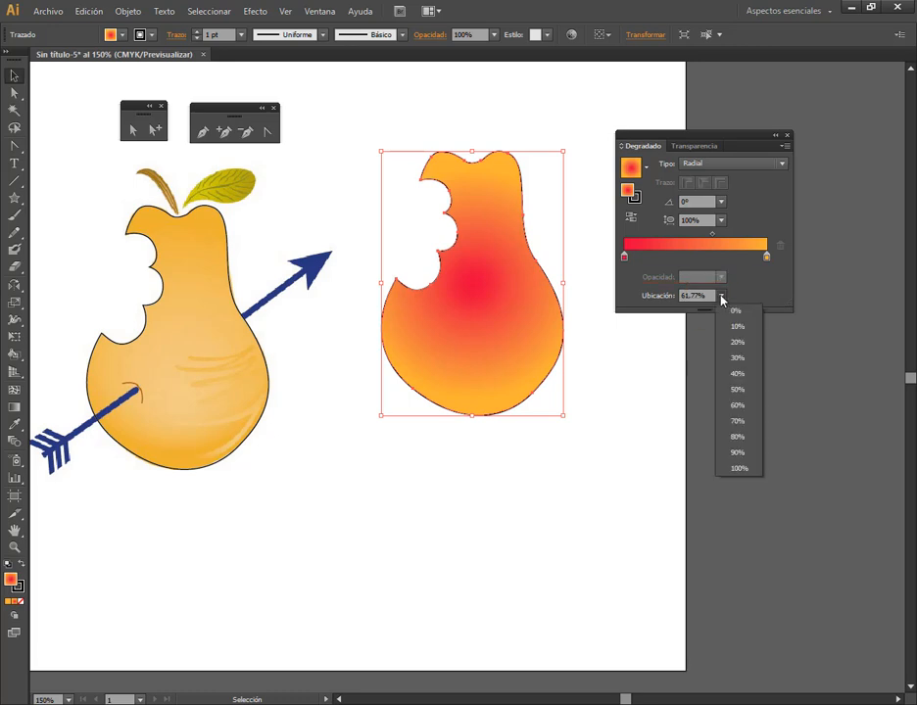
left_click(744, 390)
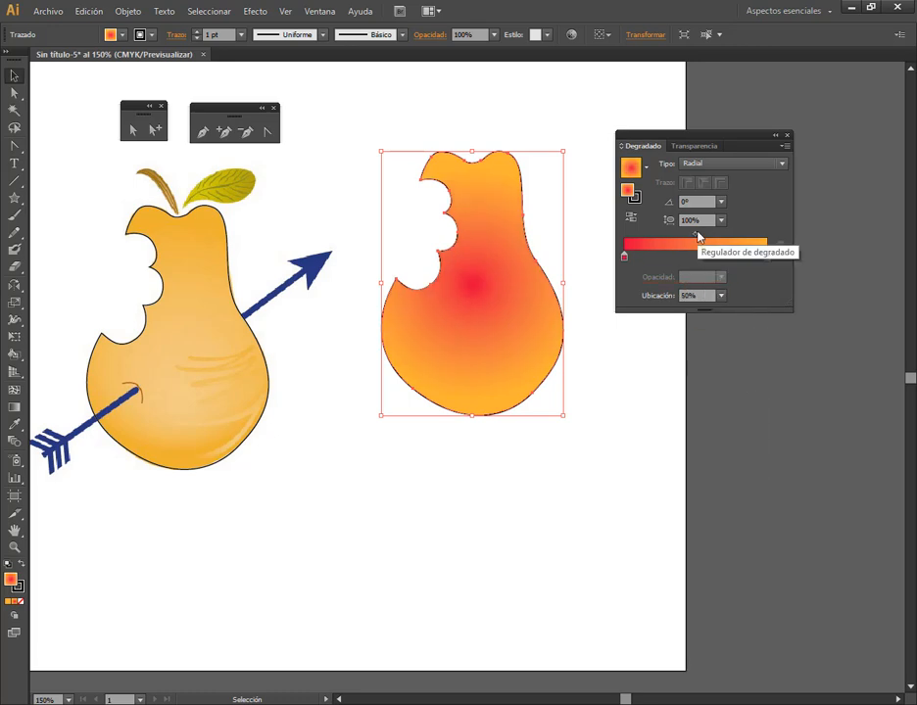
Recolour the red starting stop to a pale peach with magenta 13% and yellow 24%
double_click(625, 257)
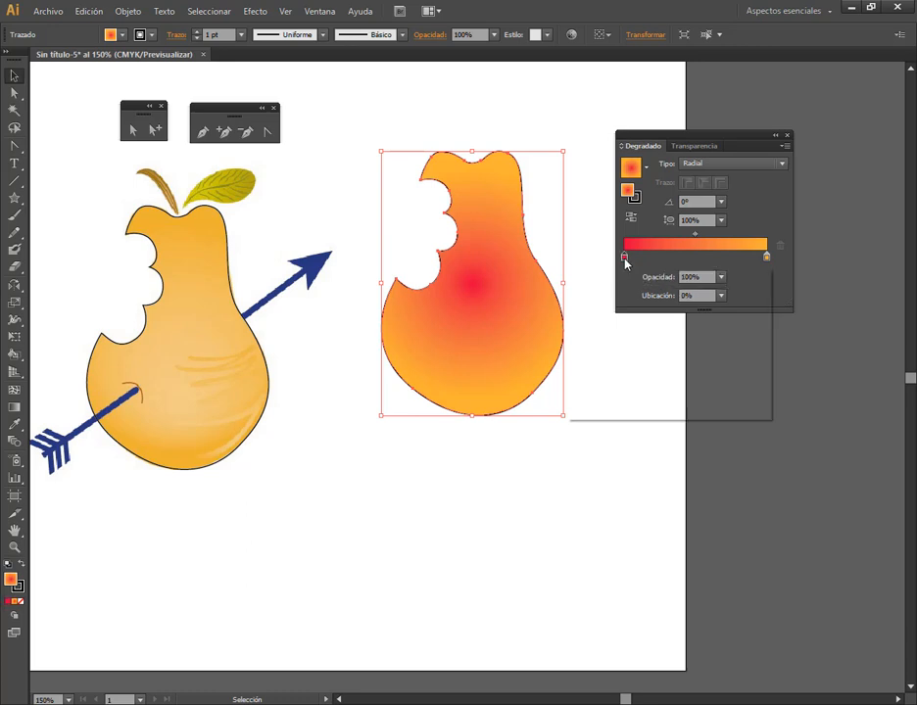
left_click_drag(715, 330, 653, 335)
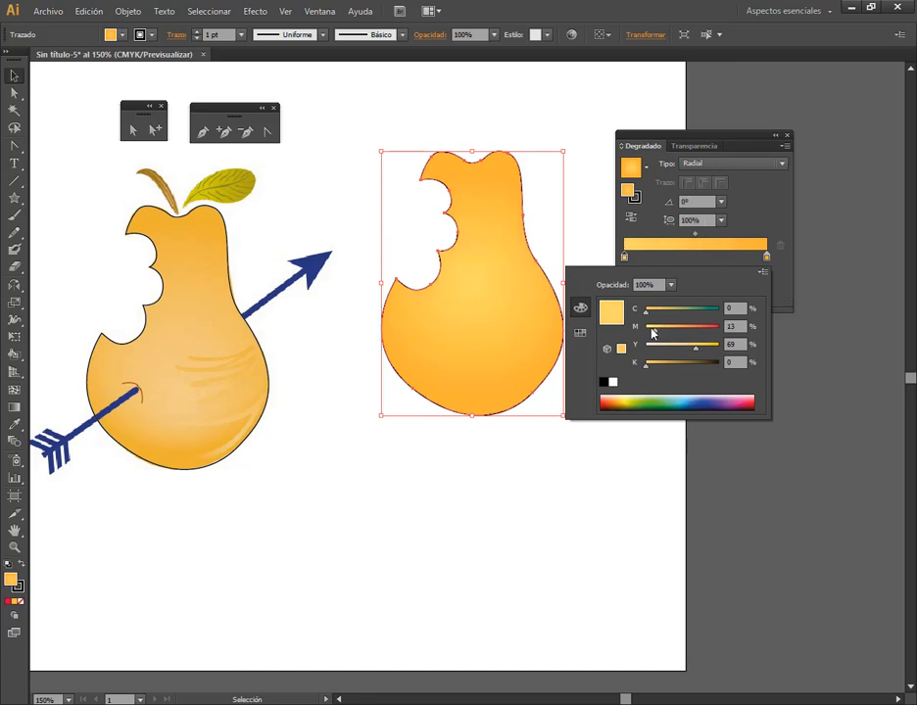
left_click(13, 77)
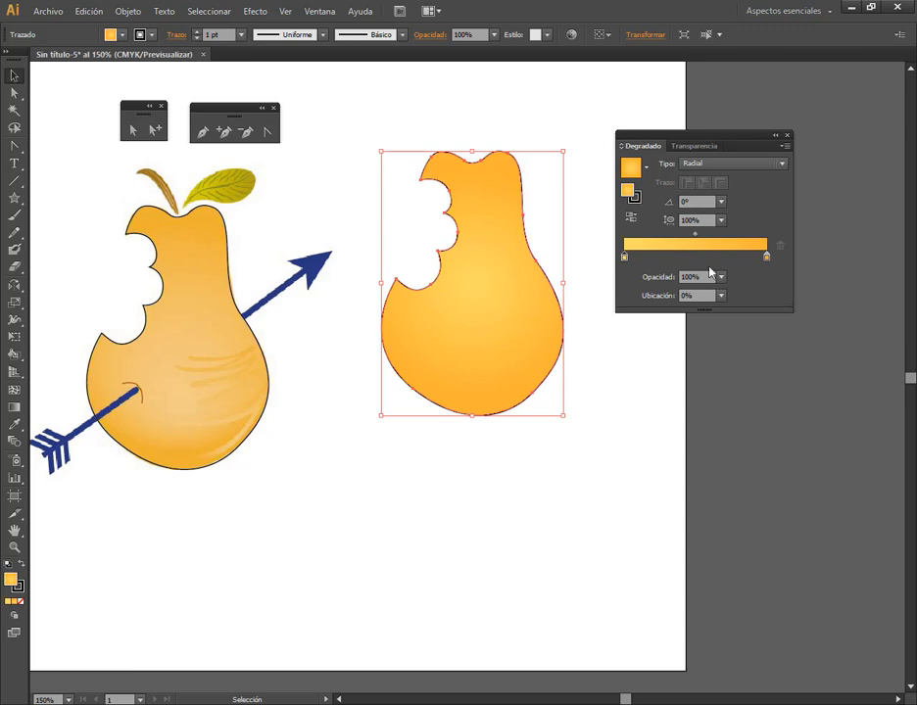
double_click(624, 257)
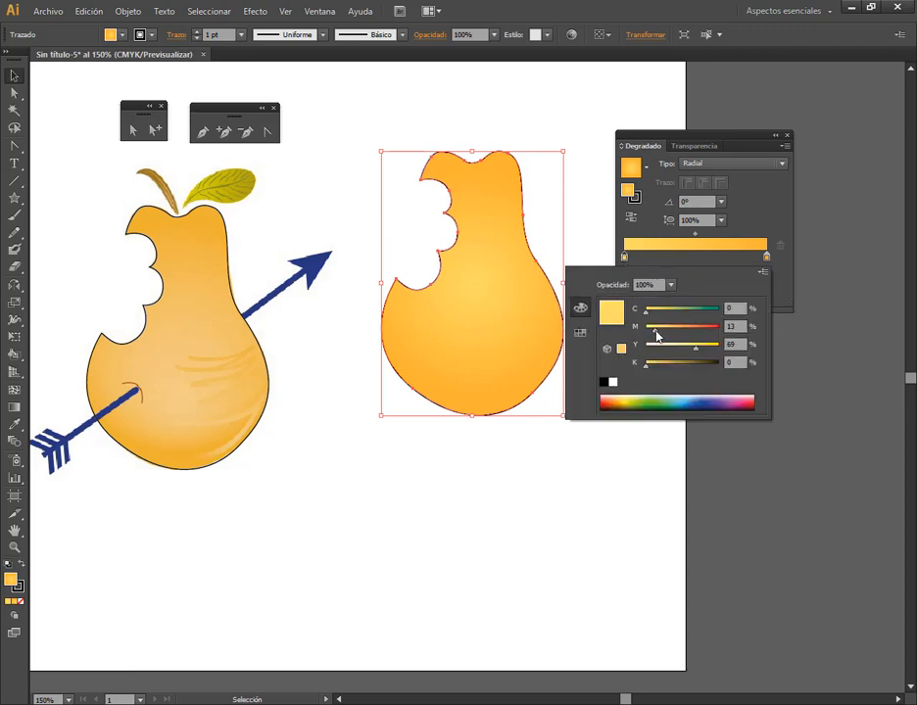
left_click_drag(667, 350, 659, 350)
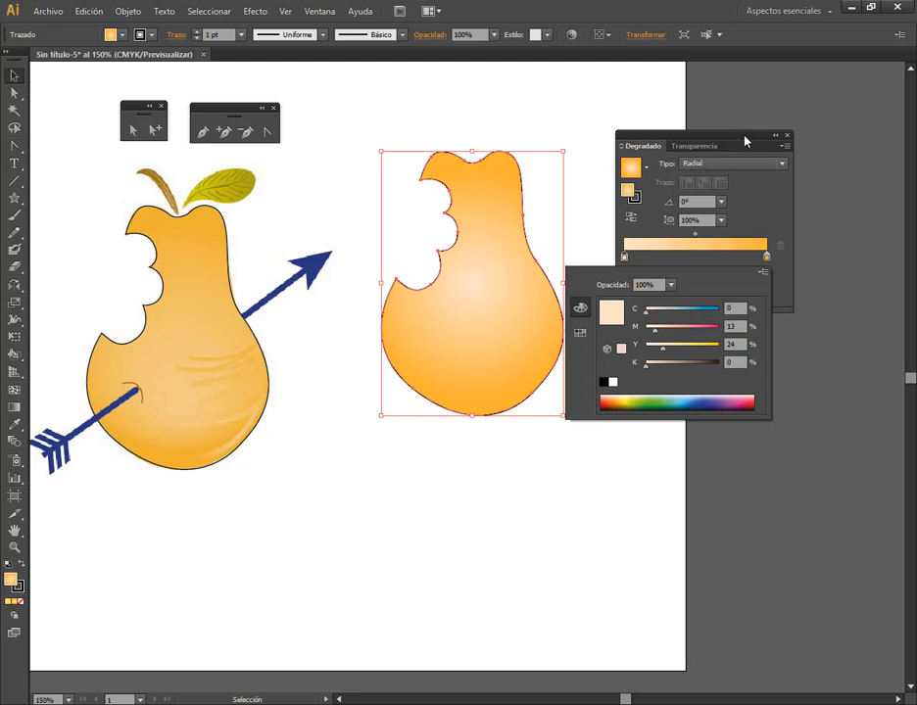
left_click(730, 164)
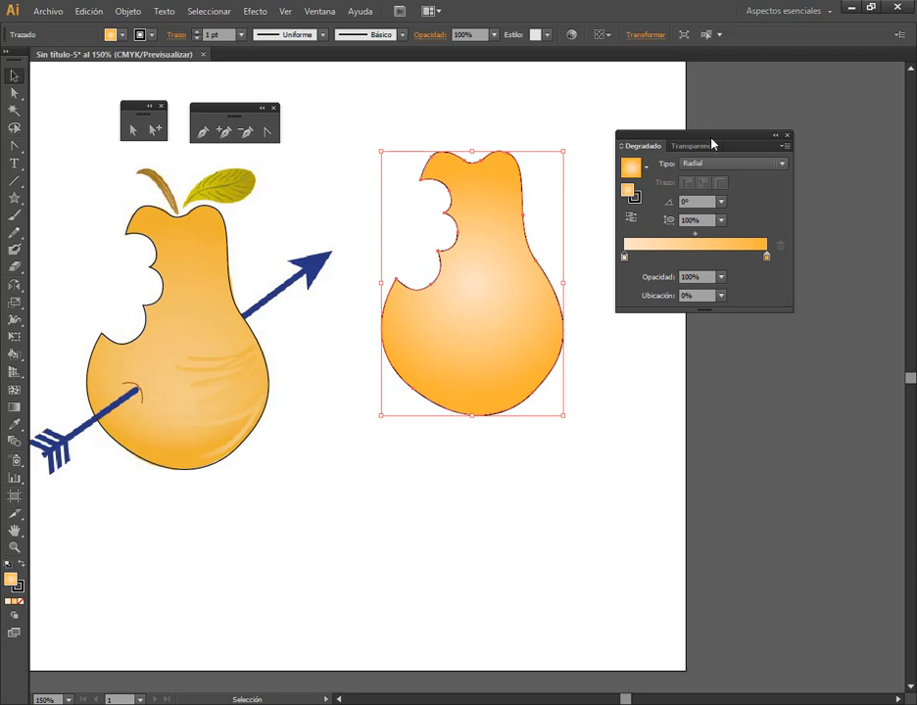
mouse_move(712, 144)
left_mouse_down()
mouse_move(692, 182)
mouse_move(714, 149)
mouse_move(707, 154)
left_mouse_up()
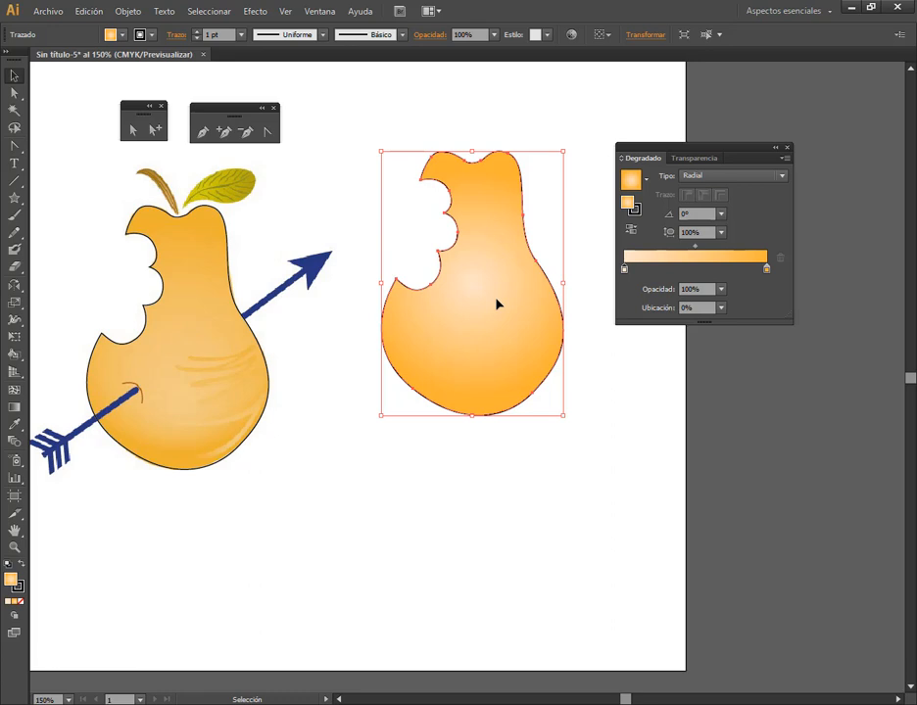
key("ctrl+alt+d")
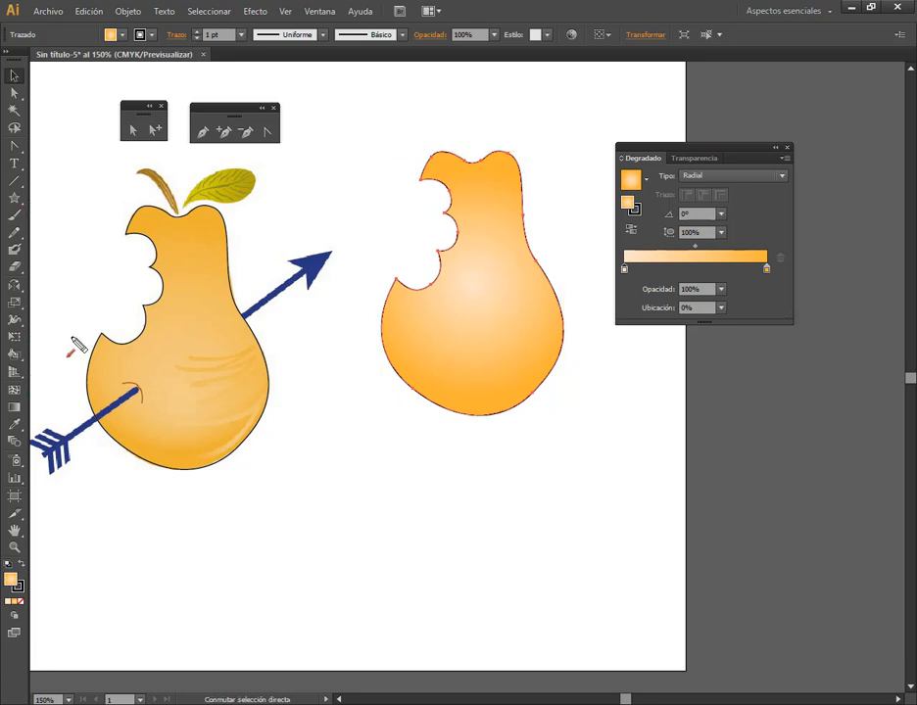
left_click_drag(71, 342, 32, 405)
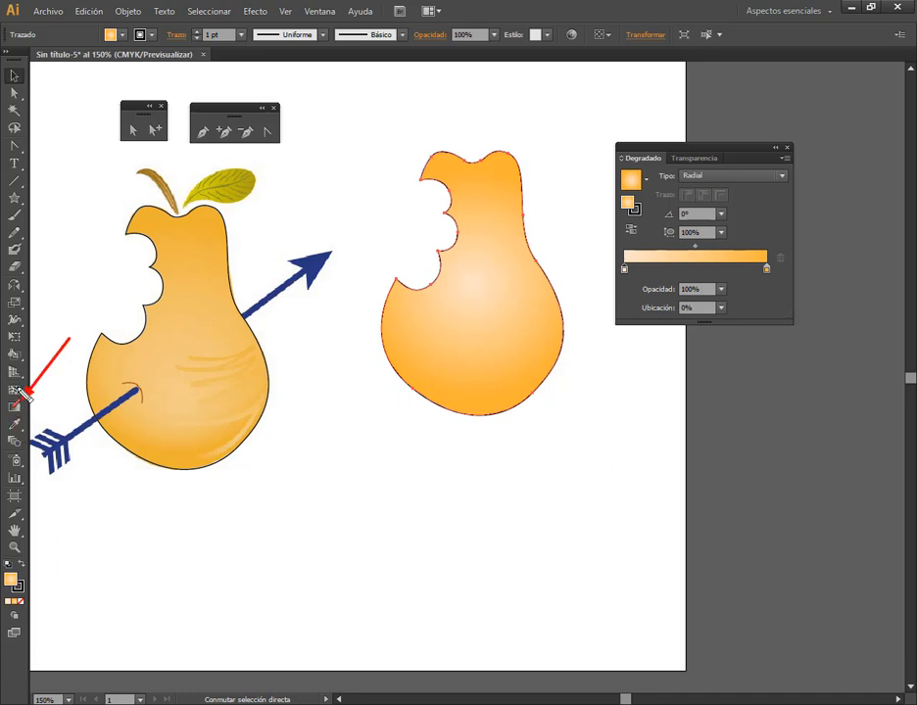
key("Escape")
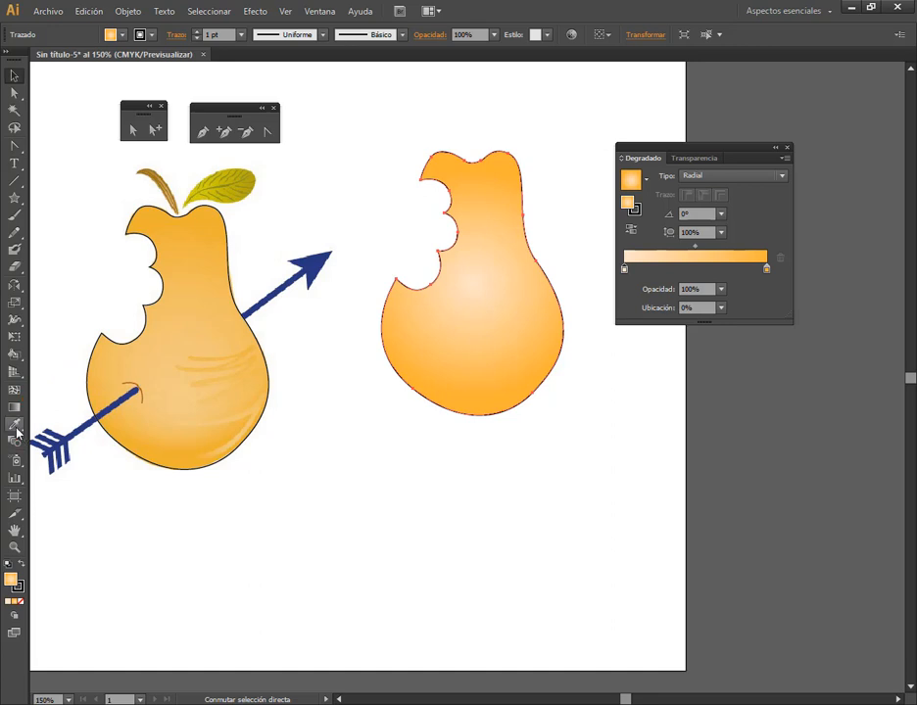
Reposition the radial gradient's centre into the lower right part of the copied pear with the Gradient tool
left_click(14, 408)
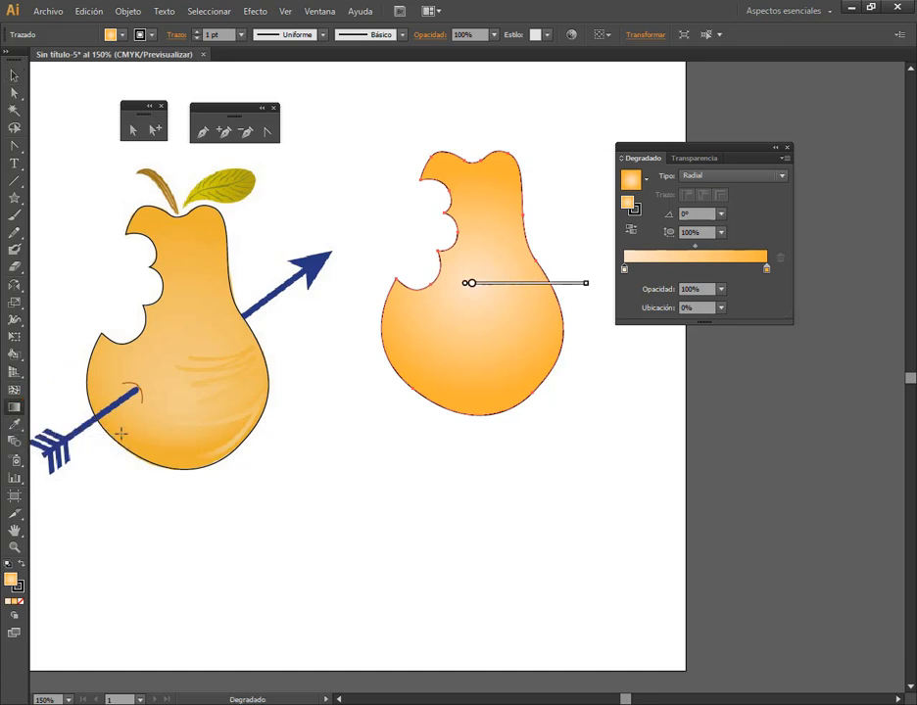
mouse_move(518, 291)
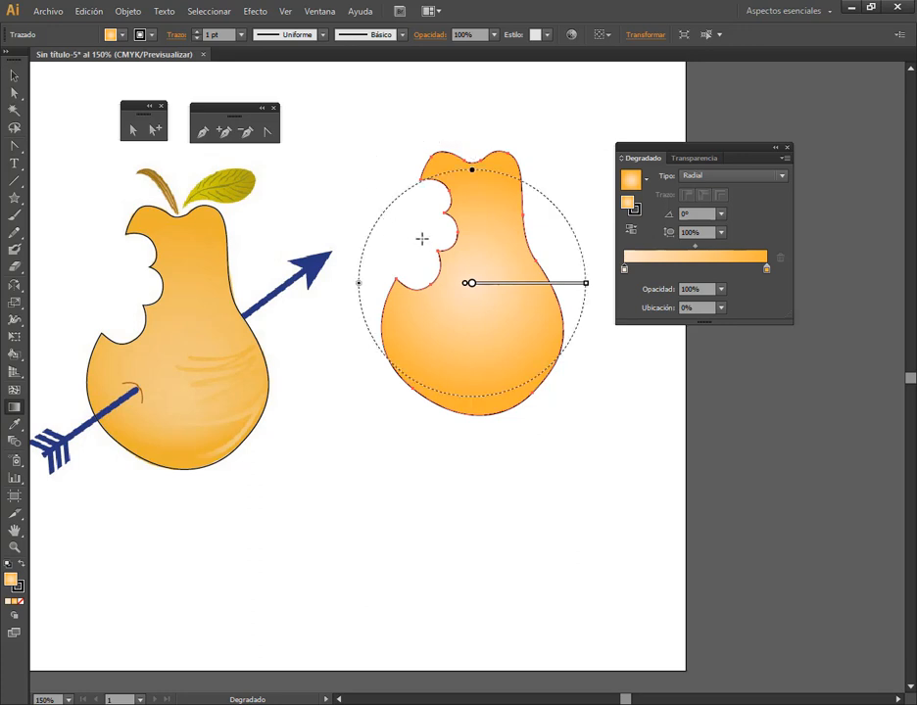
mouse_move(482, 285)
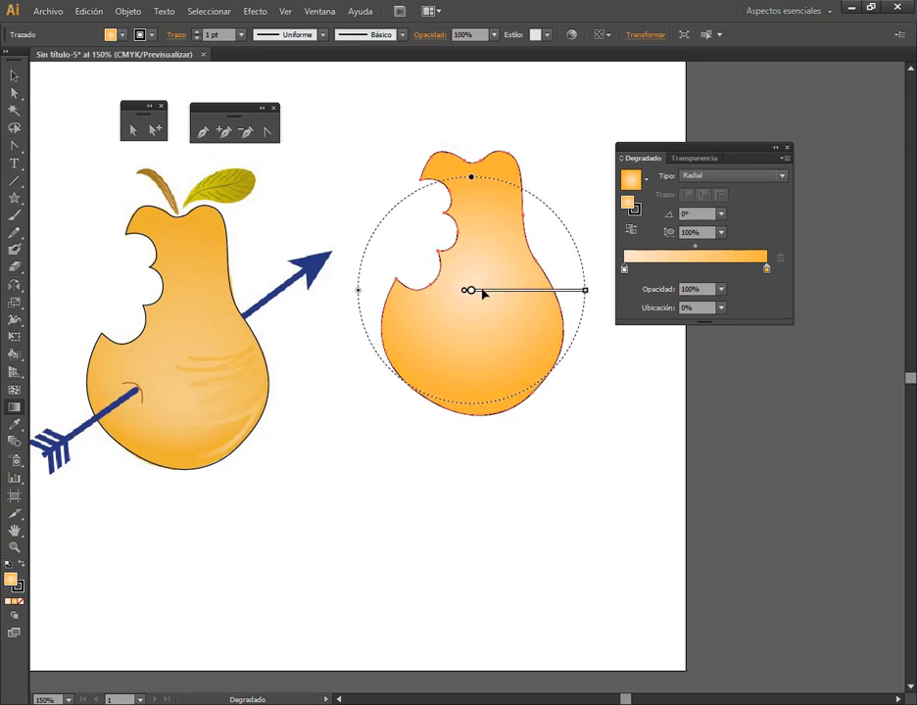
mouse_move(485, 292)
left_mouse_down()
mouse_move(482, 270)
mouse_move(520, 312)
mouse_move(528, 241)
mouse_move(556, 346)
left_mouse_up()
mouse_move(507, 271)
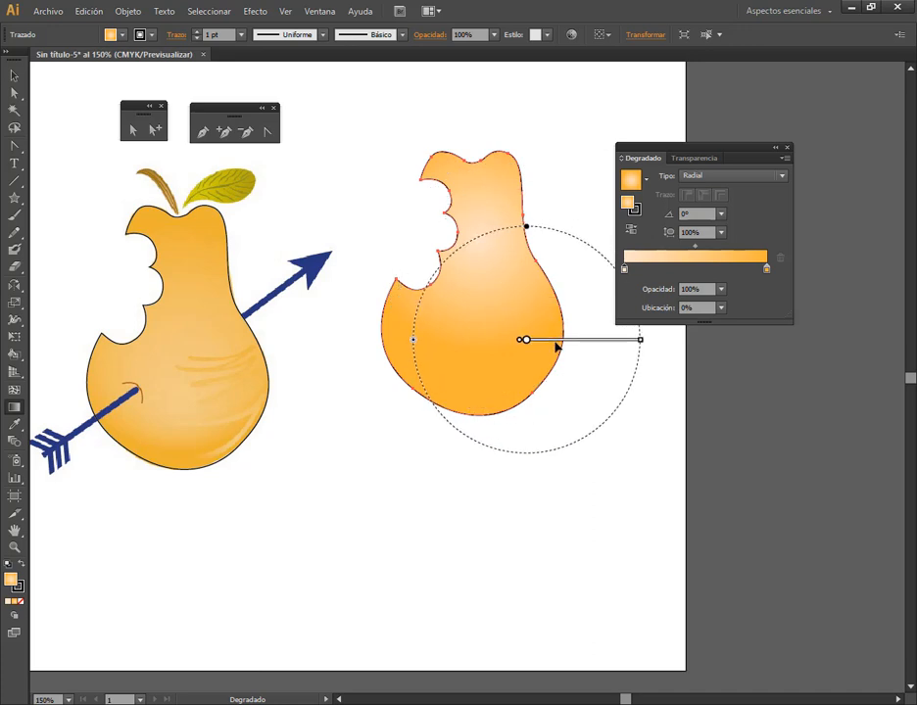
Shrink the radial gradient's radius until the pale highlight is only a tiny spot on the pear
mouse_move(641, 351)
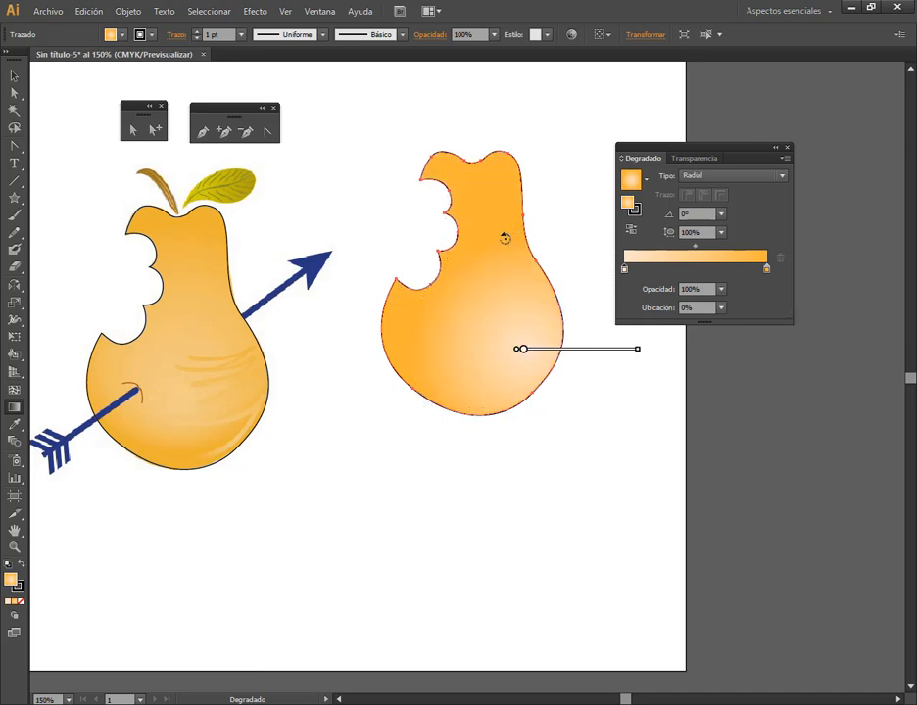
left_click_drag(637, 349, 577, 349)
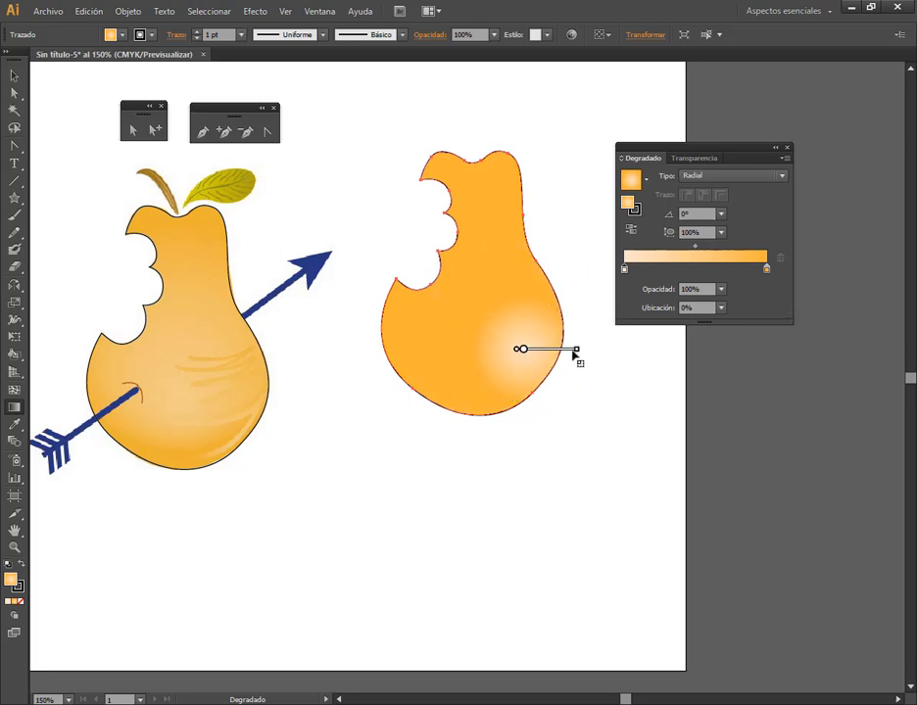
left_click_drag(577, 349, 532, 350)
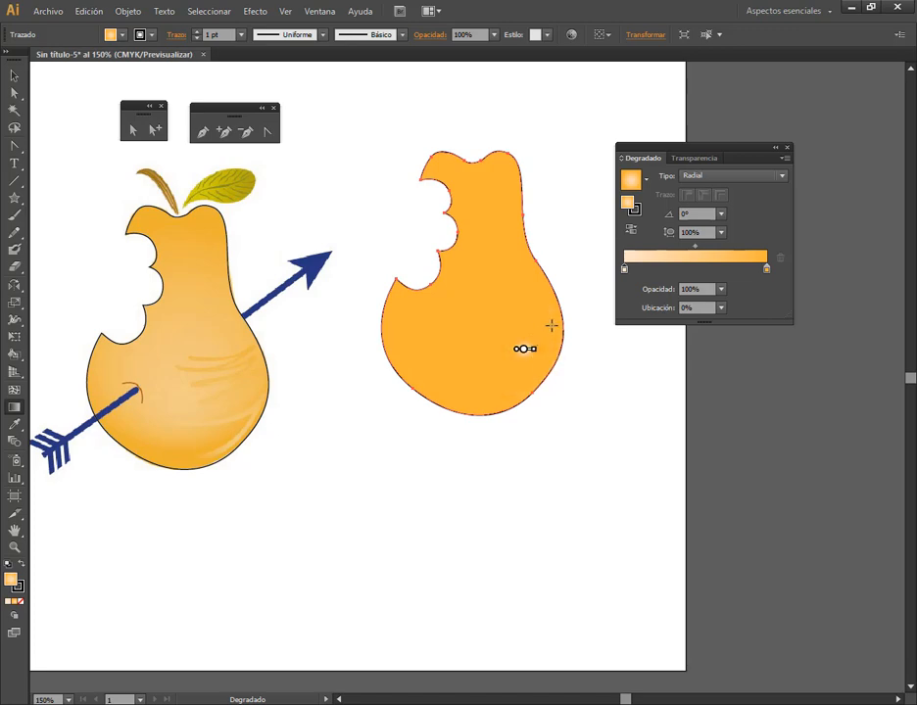
Undo the last radius reduction, enlarge the radial gradient to cover most of the pear's body, and shift its centre slightly up and left
key("v")
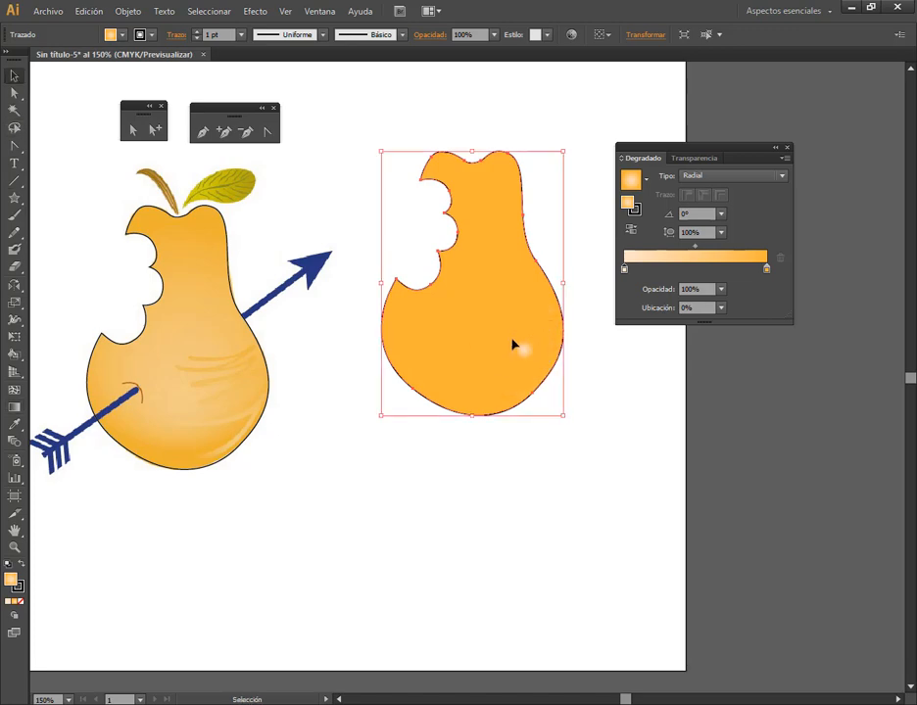
left_click(89, 11)
left_click(100, 28)
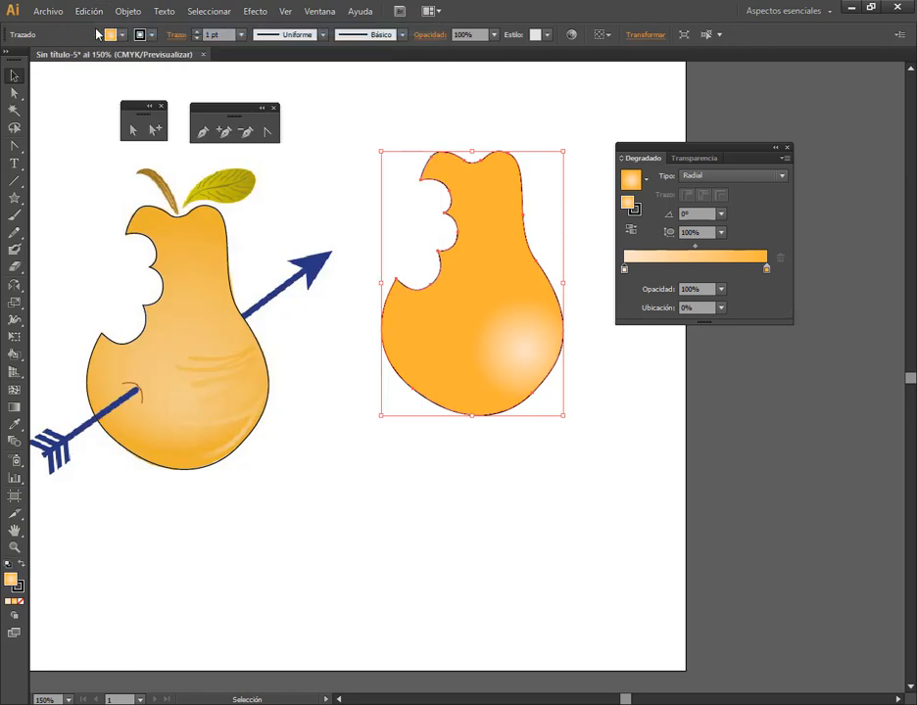
left_click(14, 406)
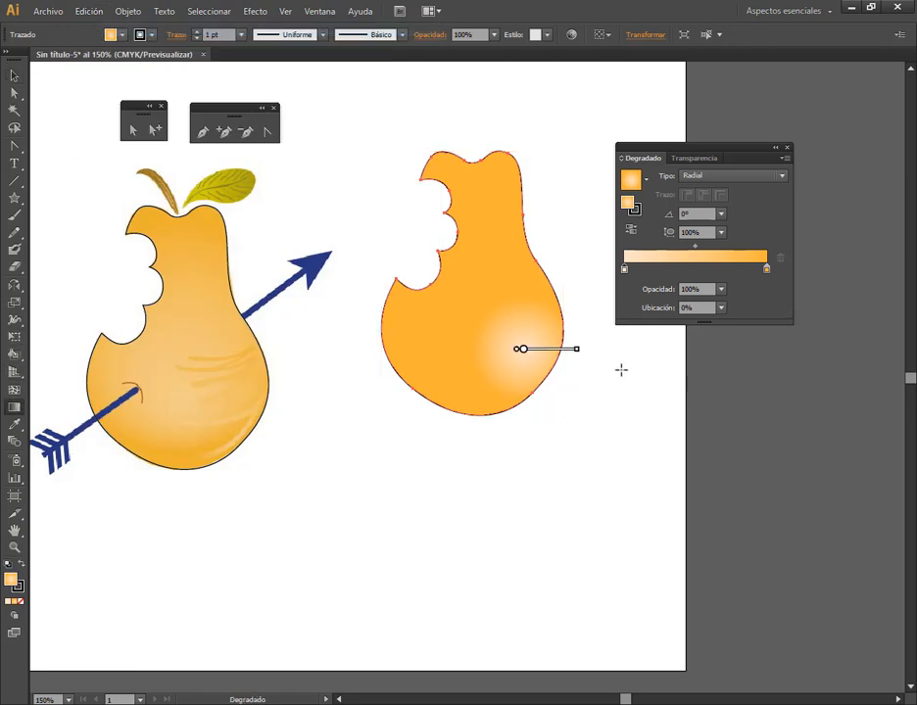
left_click_drag(579, 350, 646, 350)
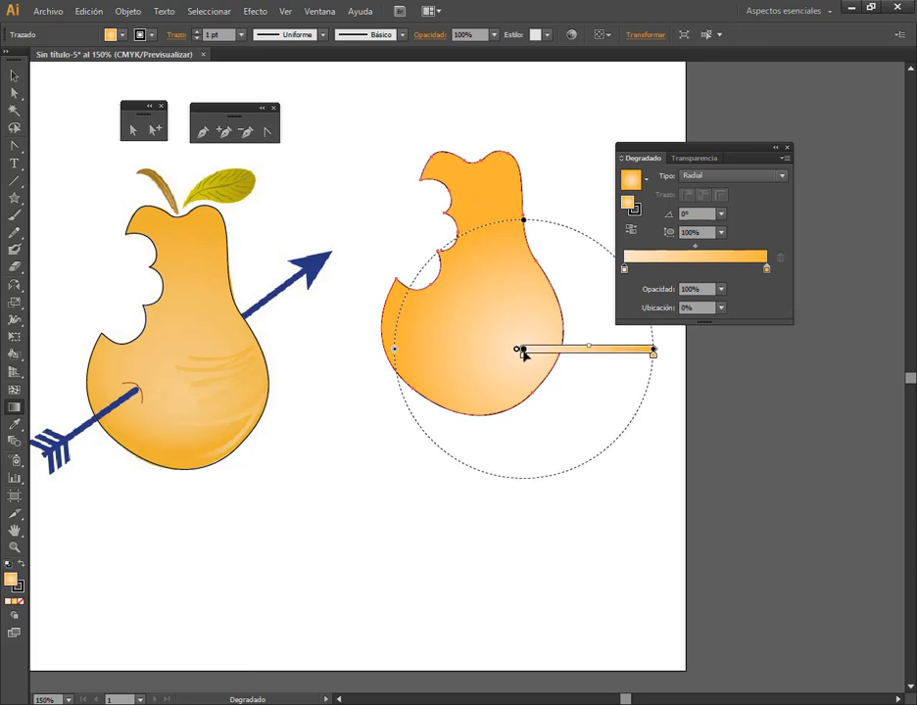
mouse_move(523, 351)
left_mouse_down()
mouse_move(507, 351)
mouse_move(510, 339)
mouse_move(565, 346)
left_mouse_up()
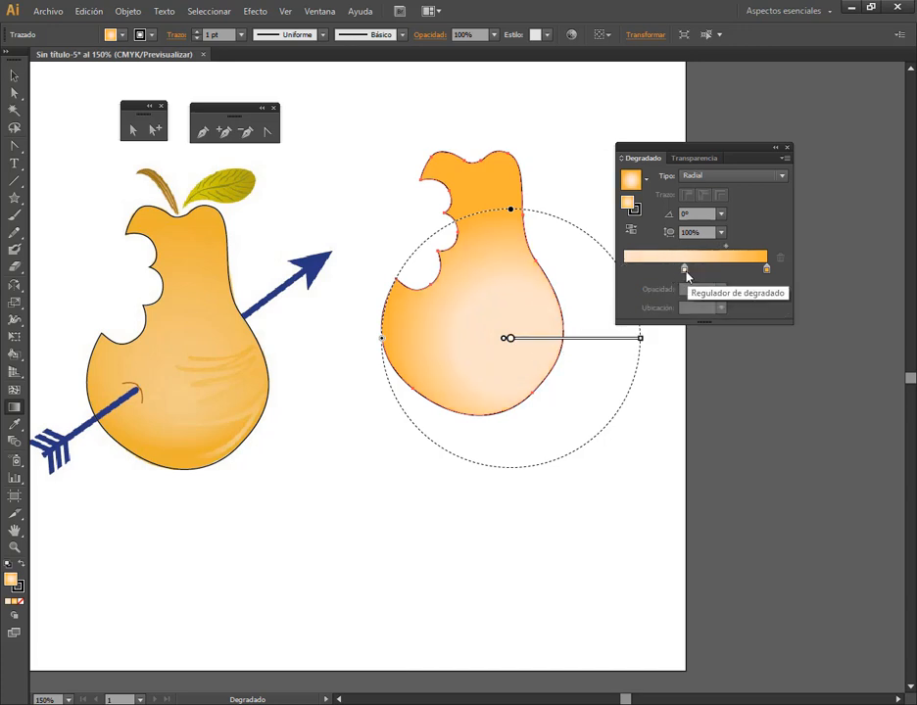
Return the pale starting stop to the start of the gradient slider, and try the orange stop at about 8.37% and back at the end
left_click_drag(685, 270, 620, 269)
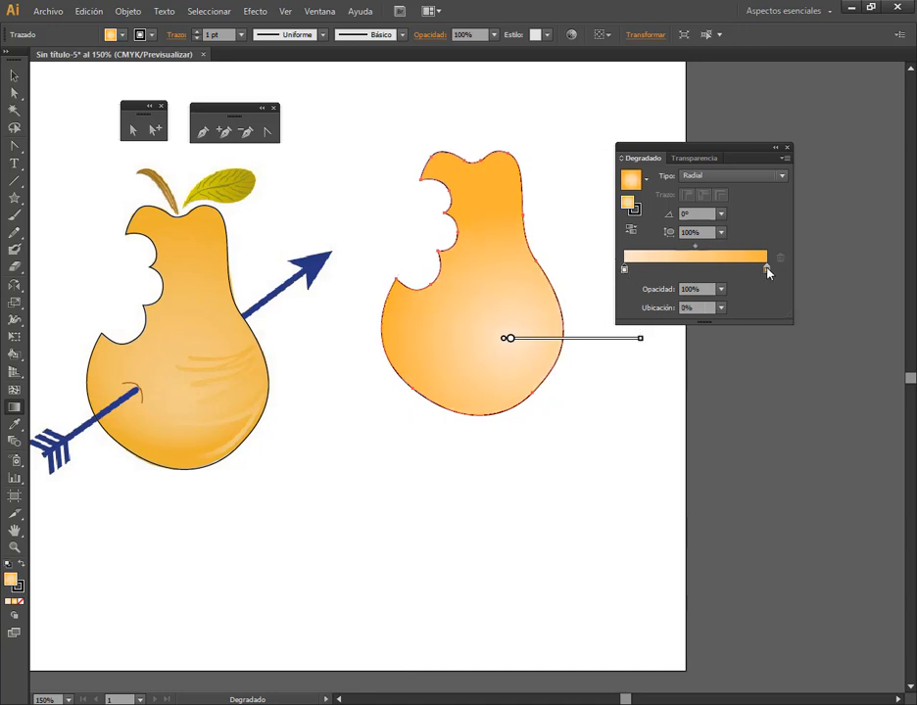
left_click_drag(768, 271, 637, 266)
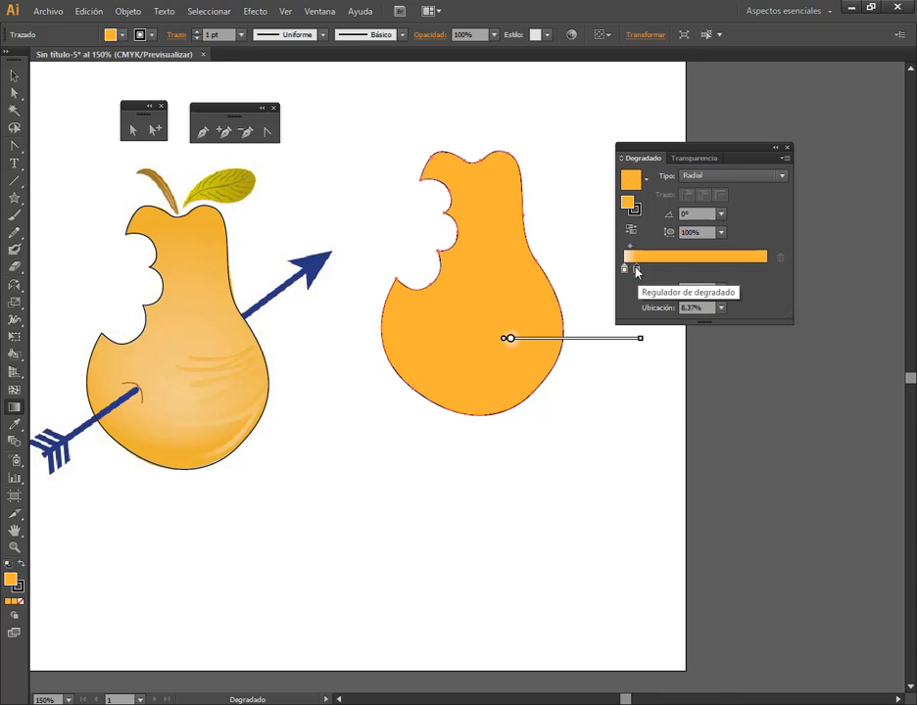
left_click_drag(636, 269, 791, 277)
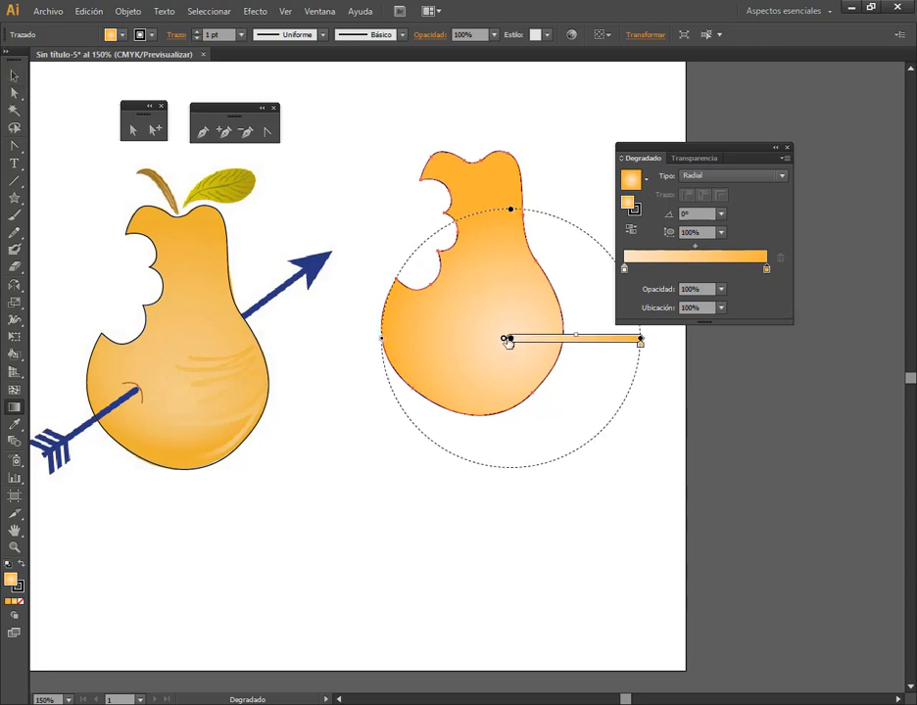
Switch the copied pear's gradient type to Linear and slide the gradient slightly to the right across the shape
left_click(13, 75)
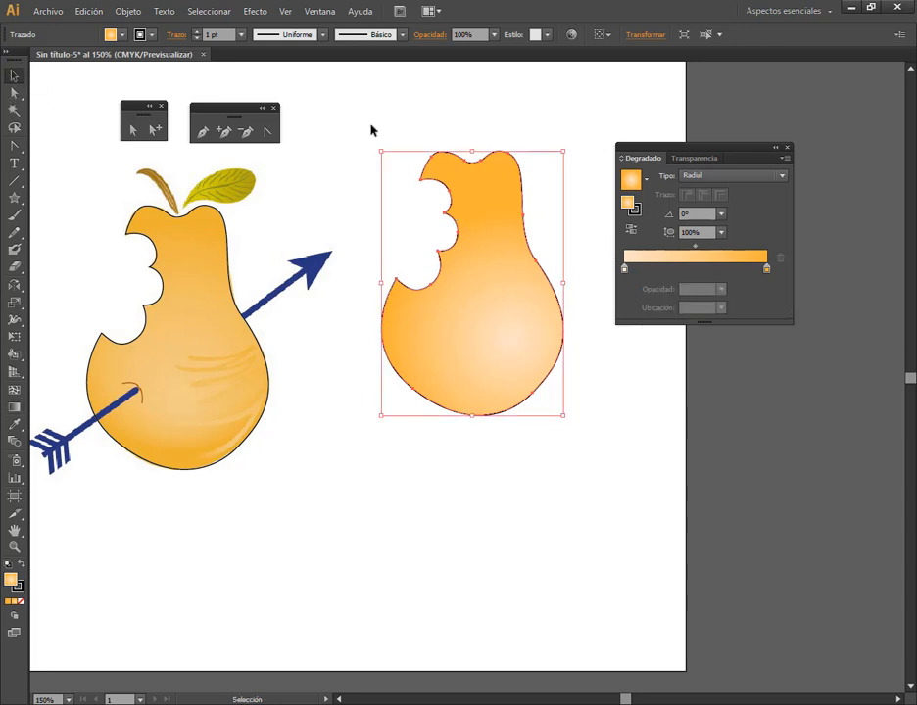
left_click(721, 176)
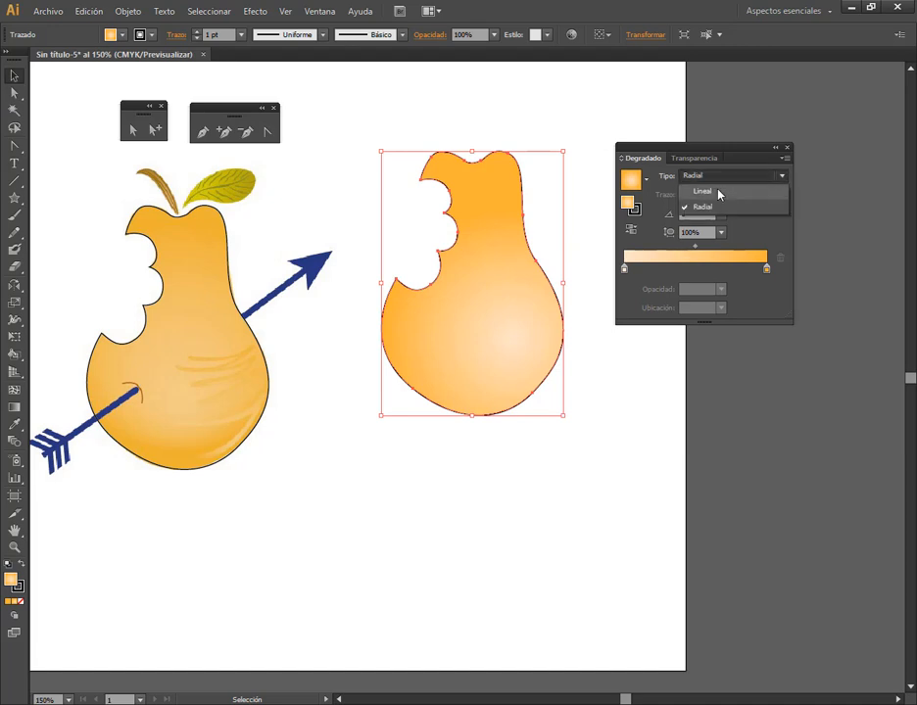
left_click(715, 190)
left_click(14, 407)
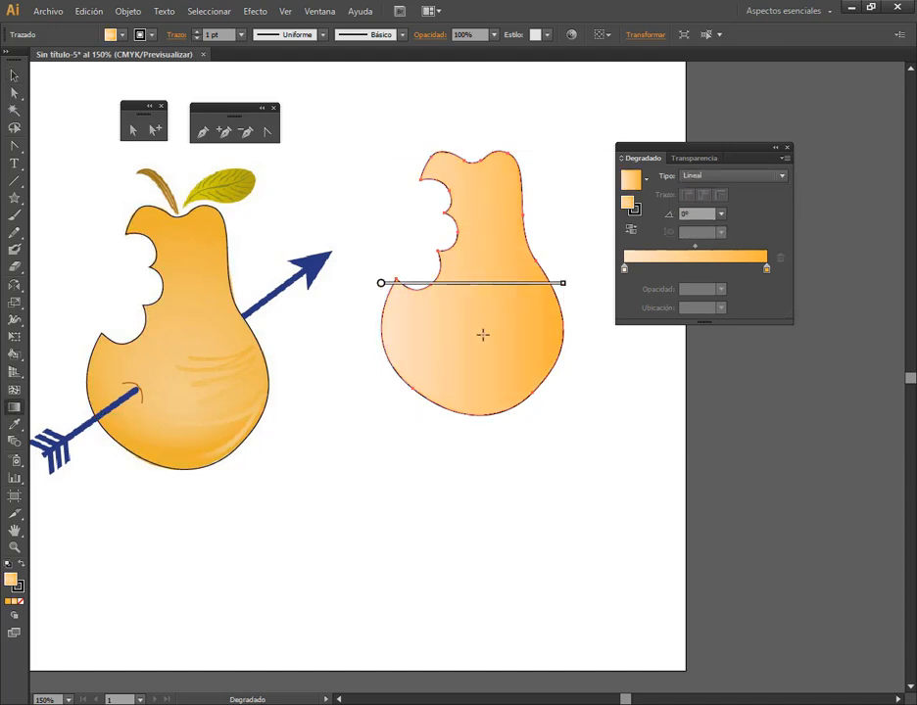
mouse_move(391, 283)
left_mouse_down()
mouse_move(417, 304)
mouse_move(419, 283)
left_mouse_up()
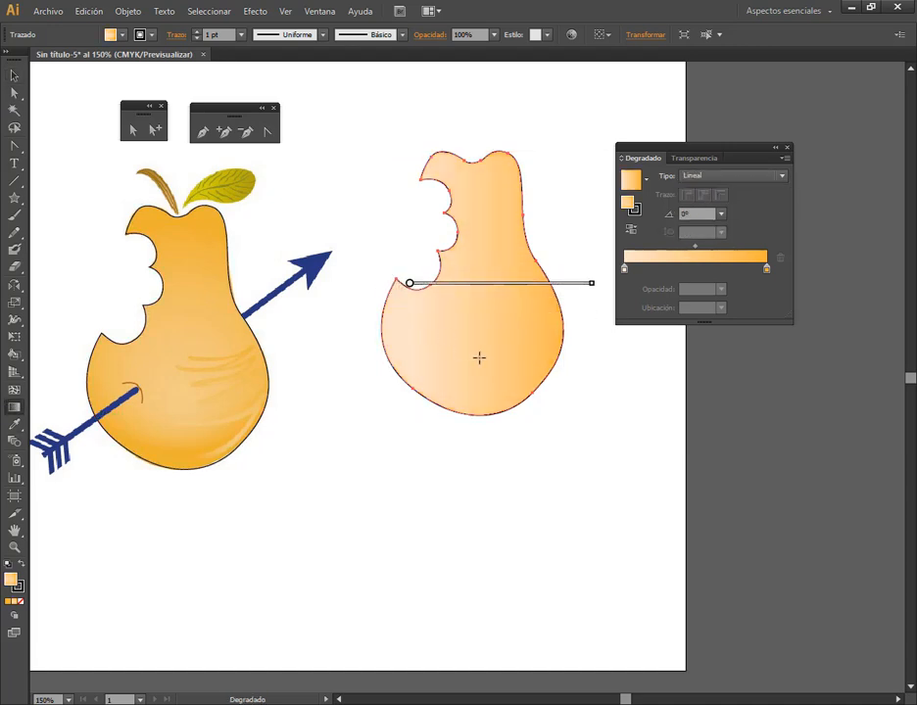
Try other linear gradient positions and directions on the pear, including diagonals at about 62° and about -109°
mouse_move(522, 281)
left_mouse_down()
mouse_move(548, 276)
mouse_move(589, 354)
mouse_move(609, 365)
left_mouse_up()
left_click_drag(579, 287, 372, 319)
left_click_drag(430, 282, 578, 288)
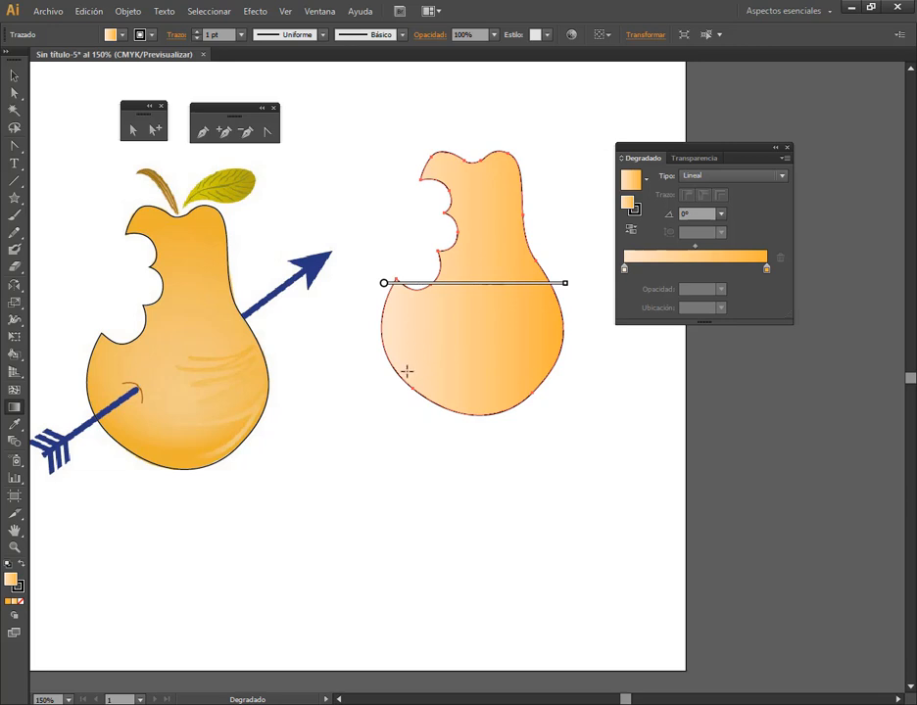
left_click_drag(407, 371, 511, 176)
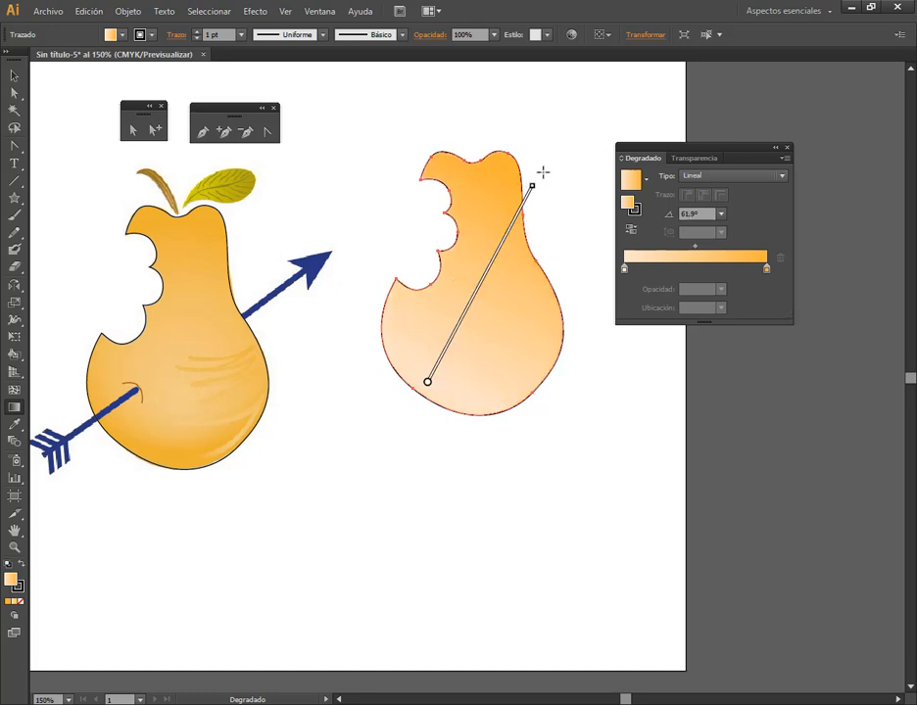
left_click_drag(498, 171, 429, 403)
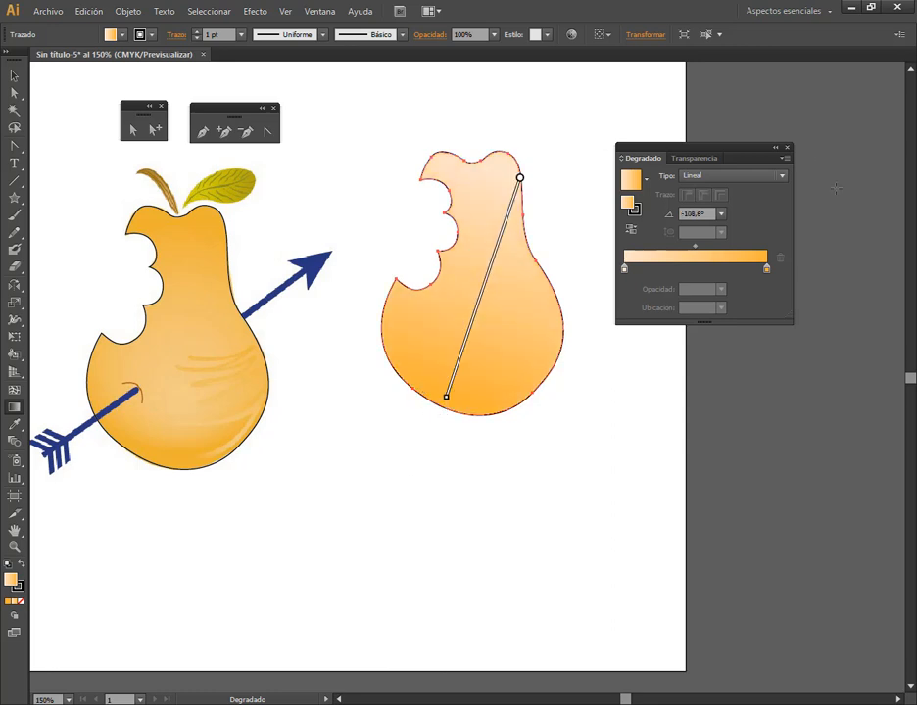
Set the gradient type back to Radial and move its centre down into the middle of the pear's body
left_click(722, 177)
left_click(718, 206)
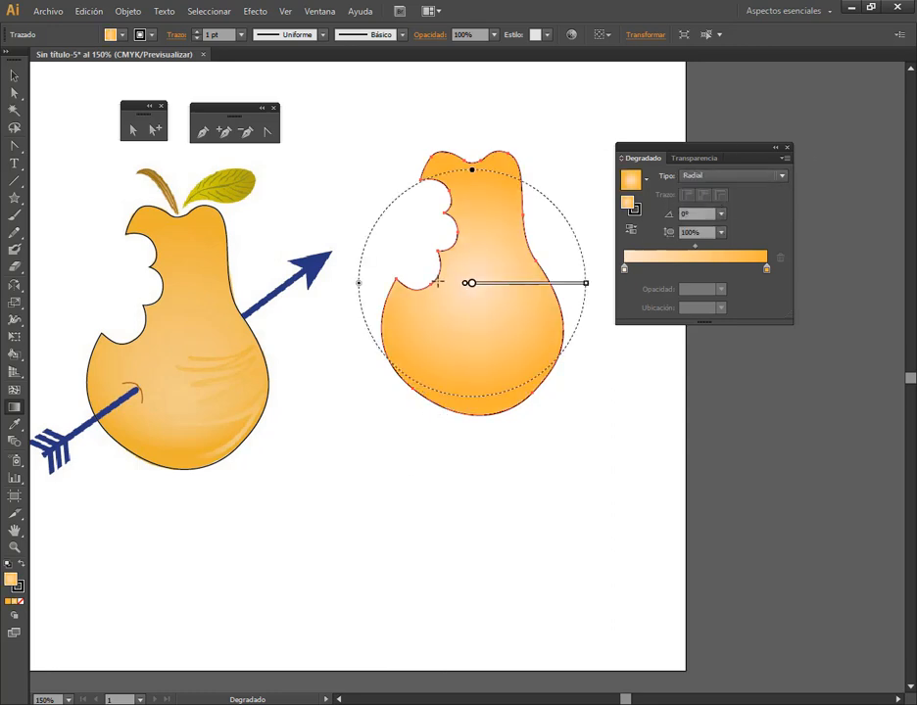
mouse_move(471, 285)
left_click_drag(492, 261, 487, 313)
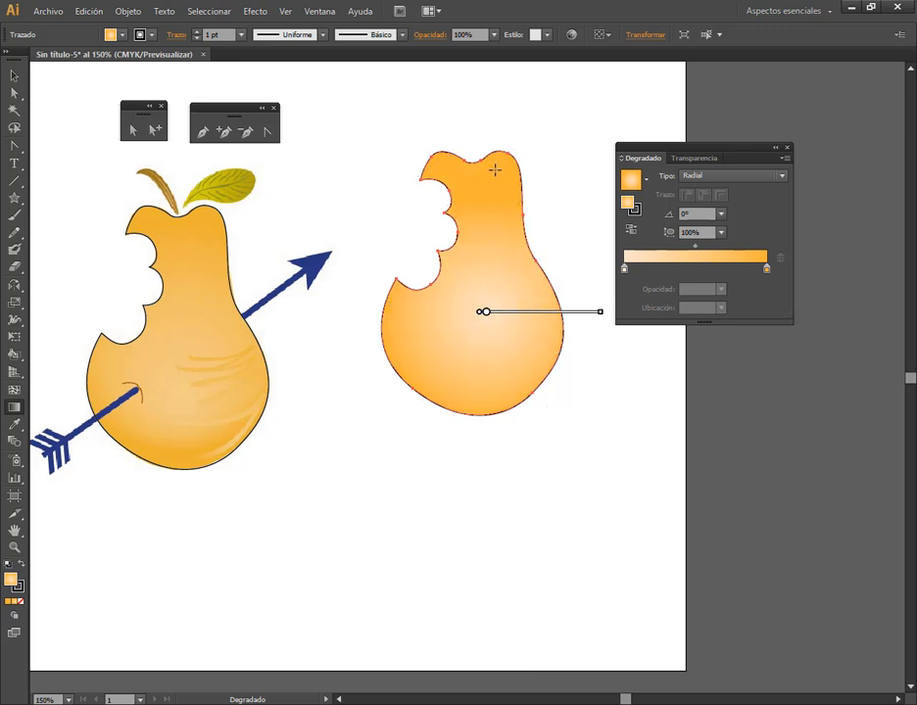
Redraw the radial gradient downward from the pear's neck at about -102°, shift it slightly lower, and deselect the pear
mouse_move(498, 174)
left_mouse_down()
mouse_move(503, 225)
mouse_move(483, 259)
mouse_move(472, 319)
mouse_move(481, 274)
left_mouse_up()
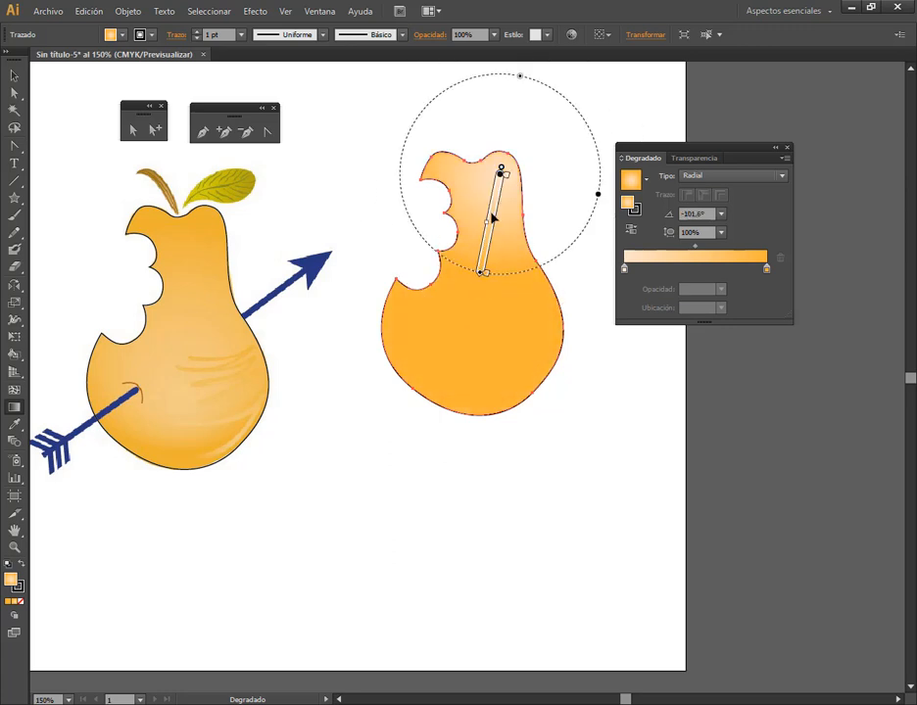
left_click_drag(491, 212, 488, 238)
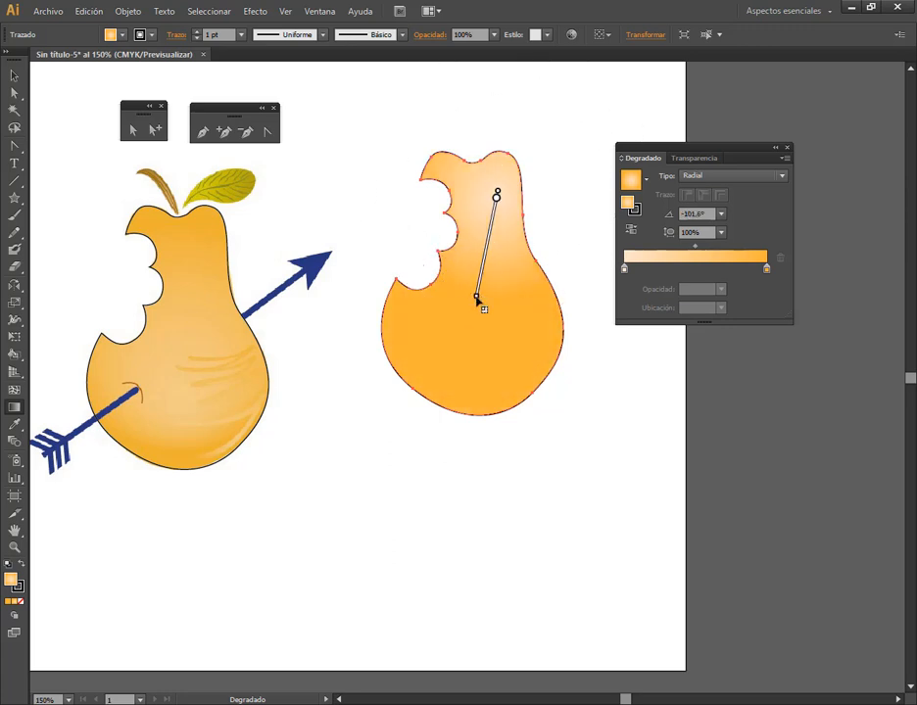
mouse_move(508, 195)
left_click(15, 76)
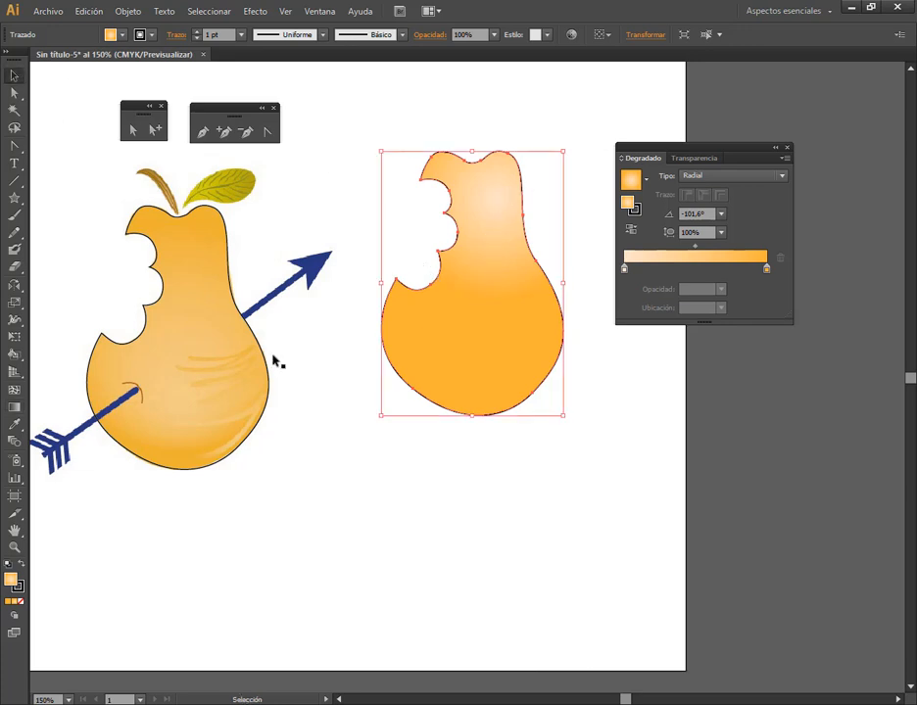
left_click(464, 521)
left_click(501, 212)
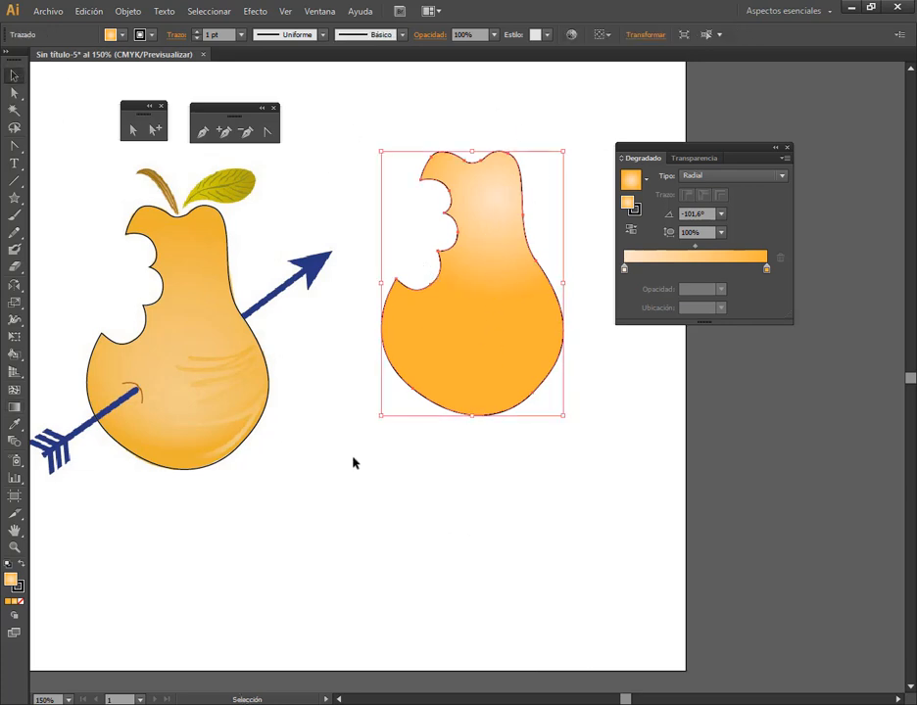
left_click(467, 475)
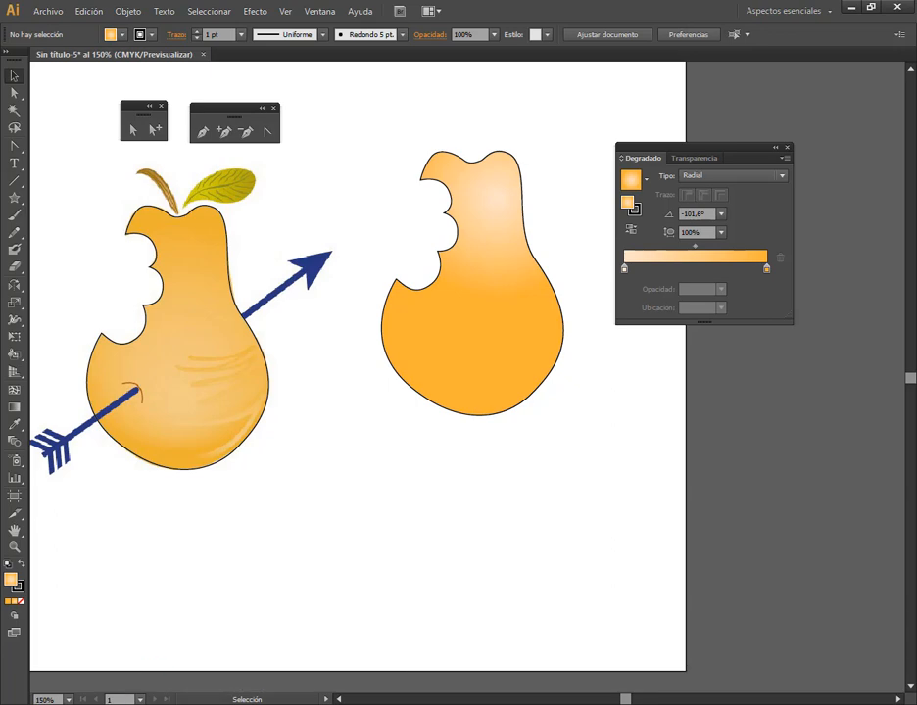
Switch to the other Illustrator window with FondoDegradado.ai open and create a new blank document
left_click(127, 598)
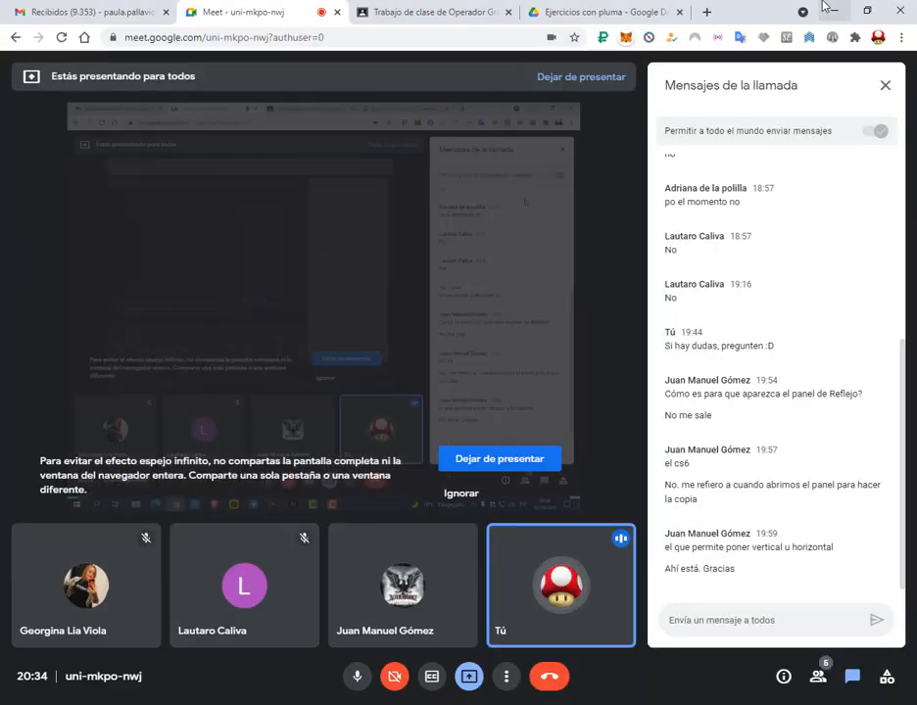
left_click(829, 9)
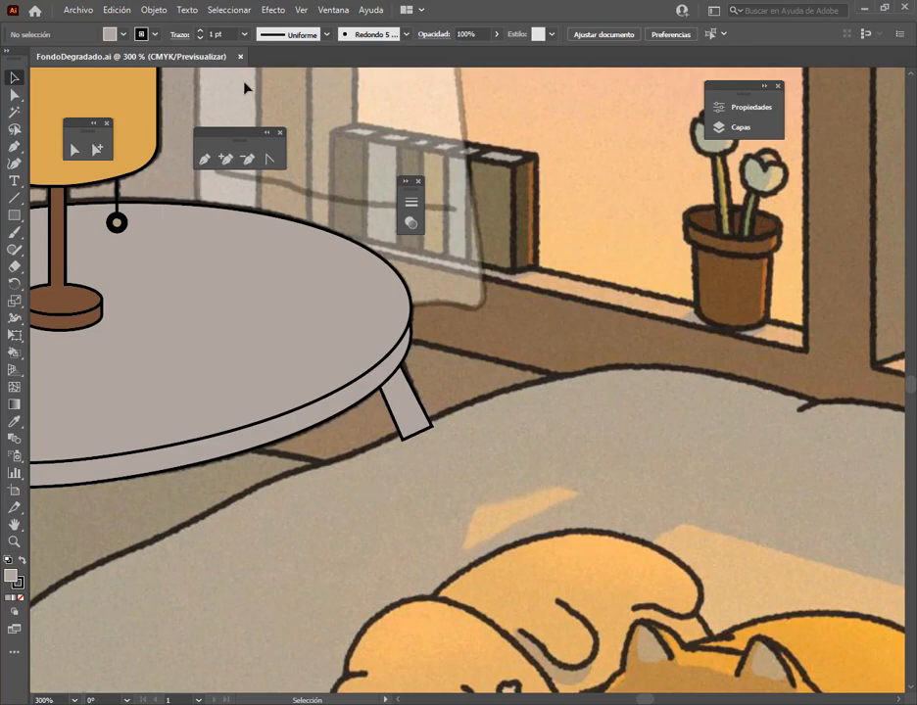
left_click(78, 9)
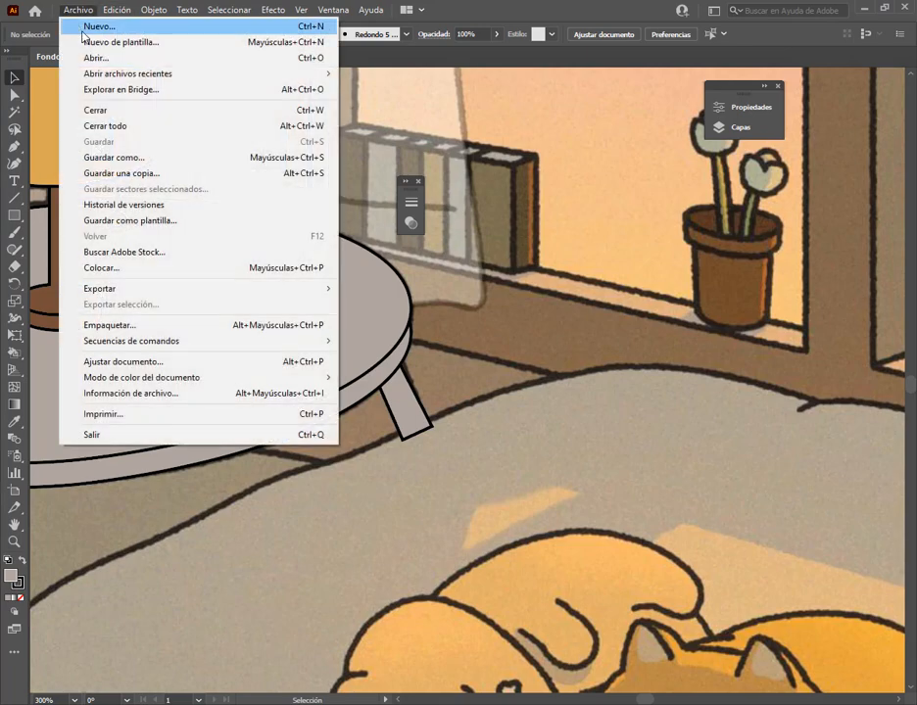
left_click(88, 24)
left_click(744, 580)
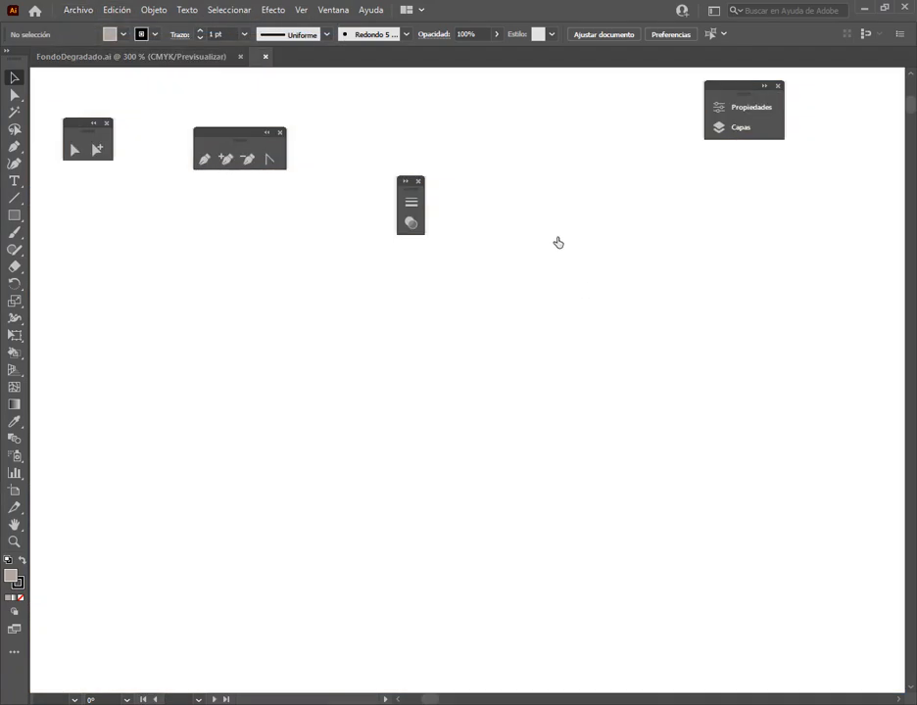
Draw a large upright rectangle on the new artboard and move it toward the artboard's upper left
left_click(15, 216)
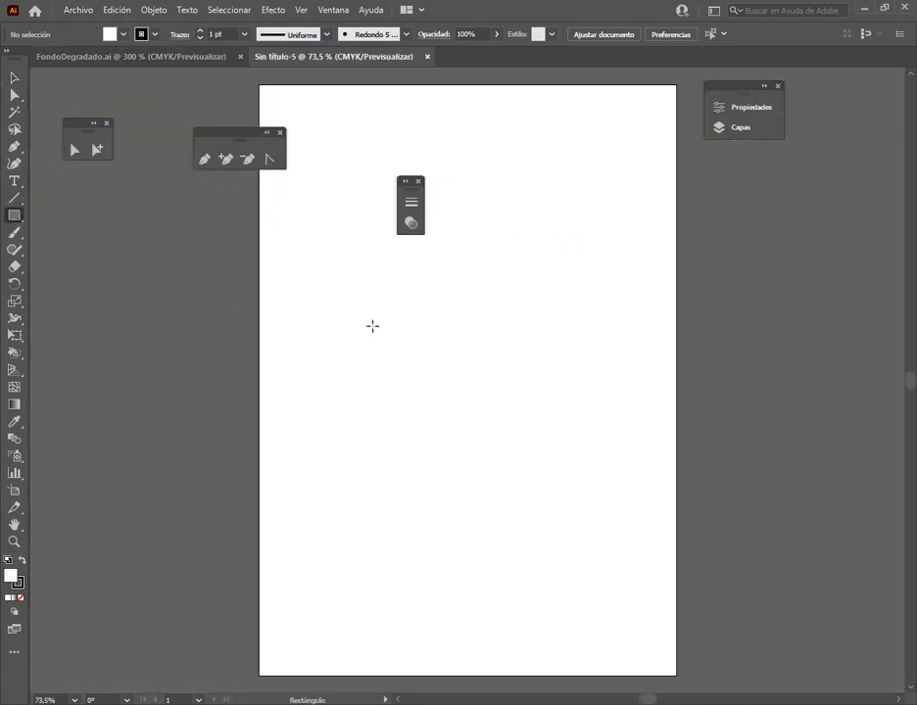
left_click_drag(350, 237, 608, 559)
left_click(15, 77)
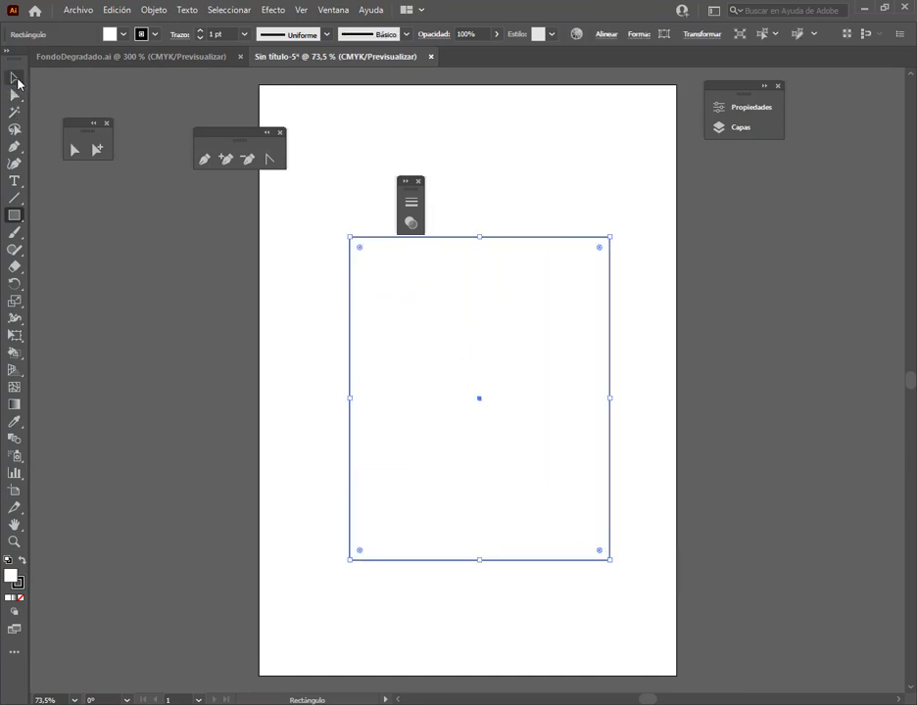
left_click_drag(535, 363, 471, 291)
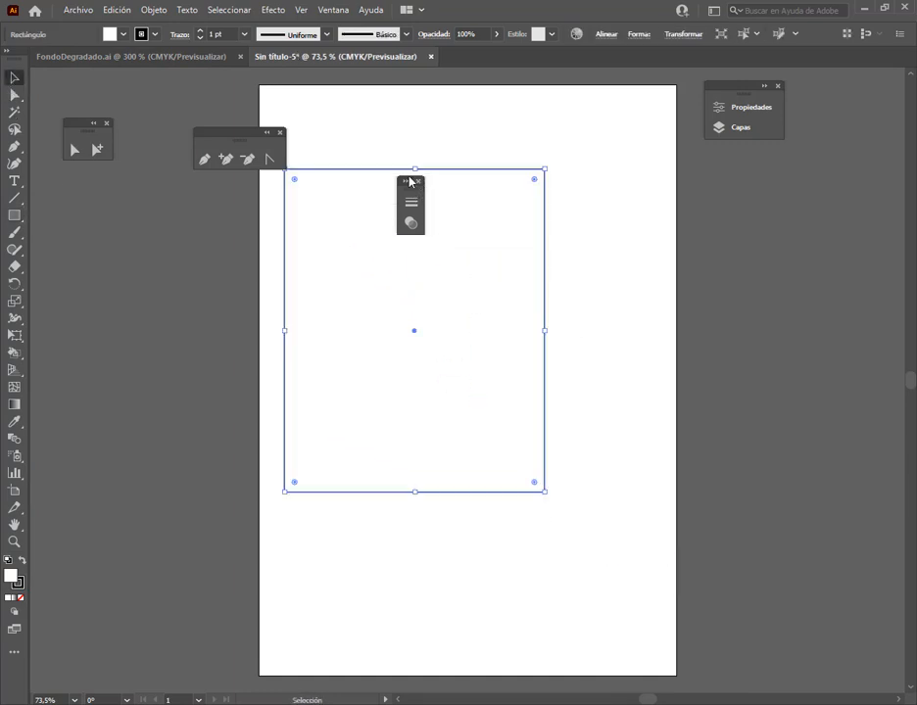
Close the floating stroke and transparency, pen, and direct selection panels covering the artboard
left_click(419, 181)
left_click(279, 132)
left_click(108, 123)
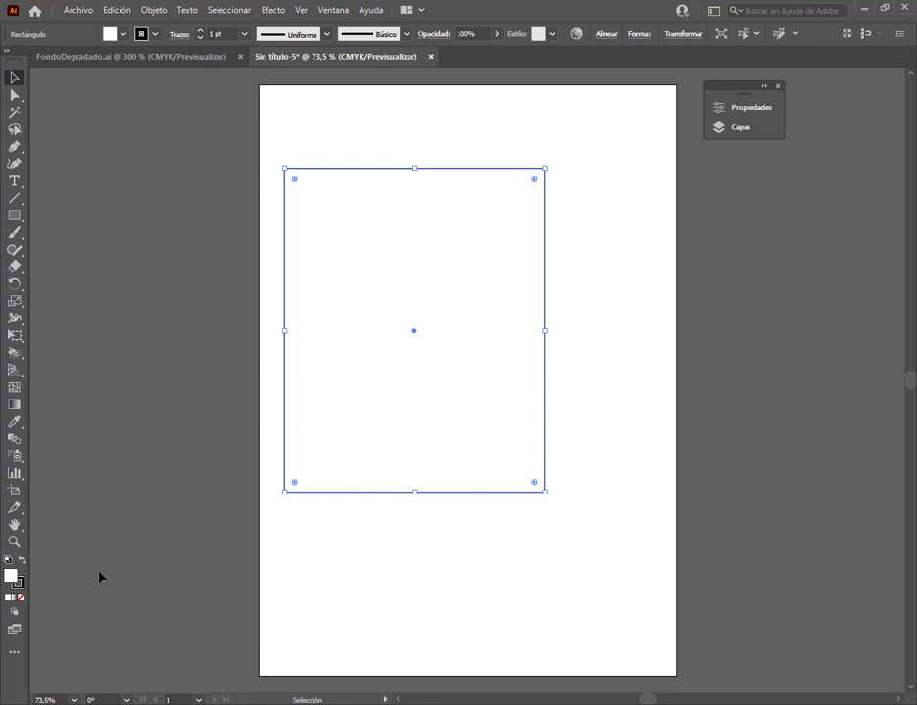
Fill the rectangle with the default linear gradient, clear its settings away from the shape, and colour the white starting stop red
left_click(14, 597)
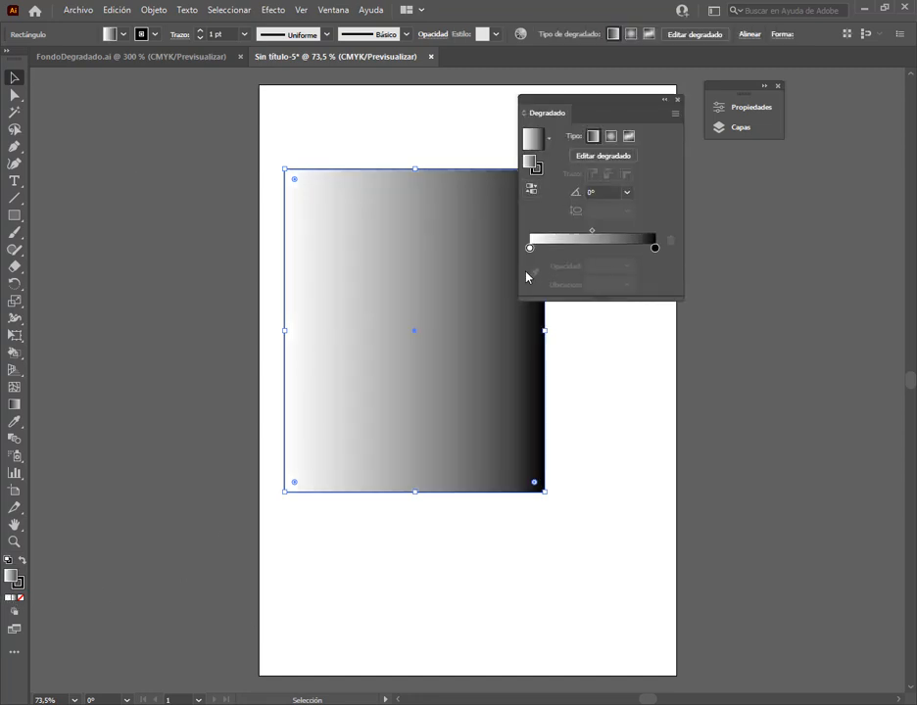
left_click_drag(601, 108, 695, 184)
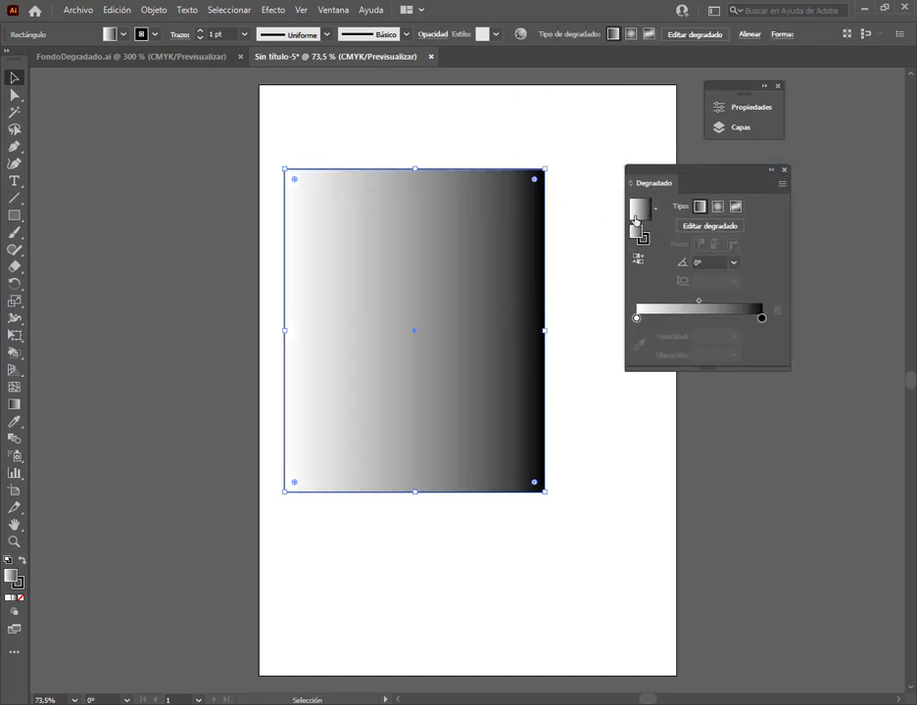
left_click(636, 319)
double_click(637, 318)
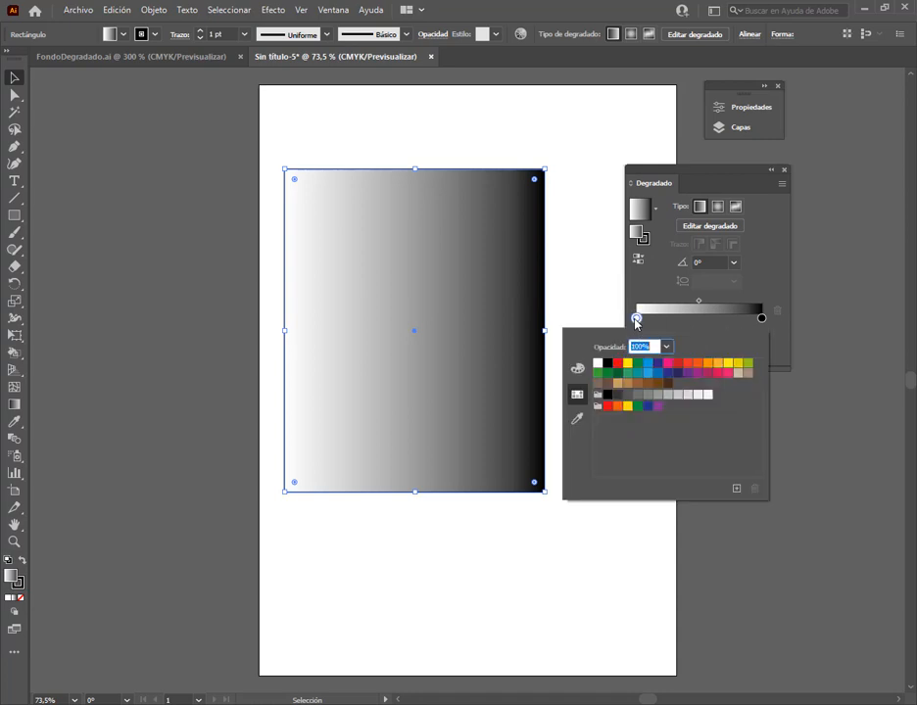
left_click(617, 365)
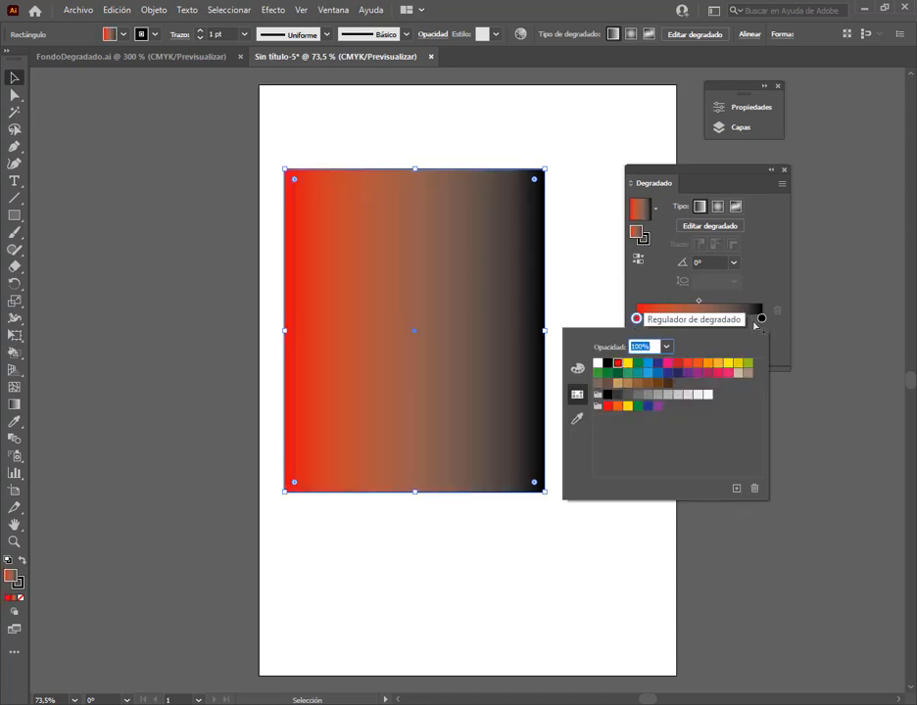
Colour the black ending stop of the rectangle's gradient with the olive green swatch
left_click(762, 318)
double_click(762, 318)
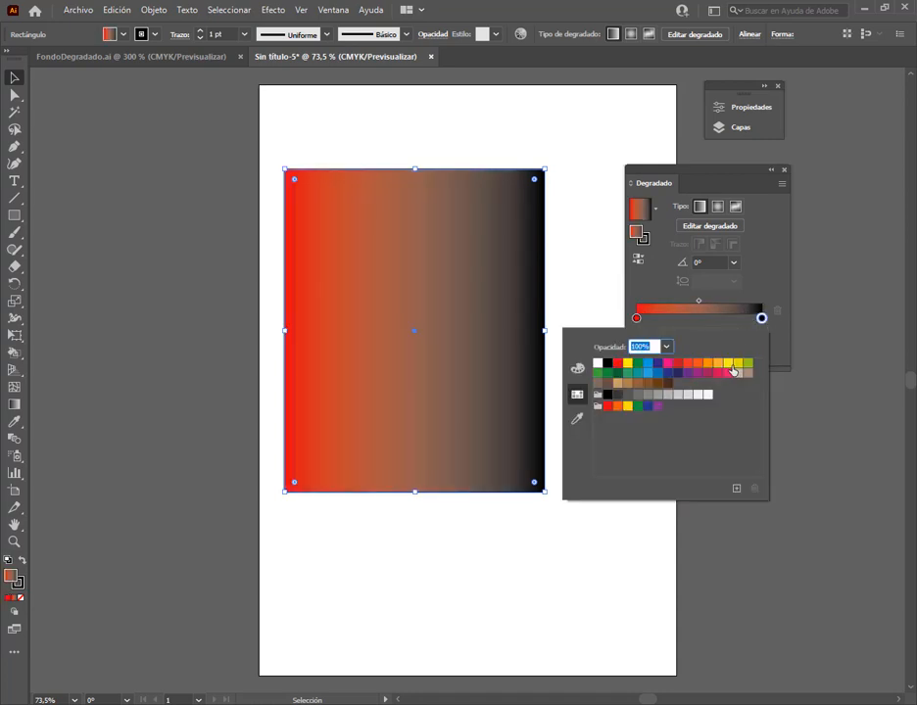
left_click(748, 362)
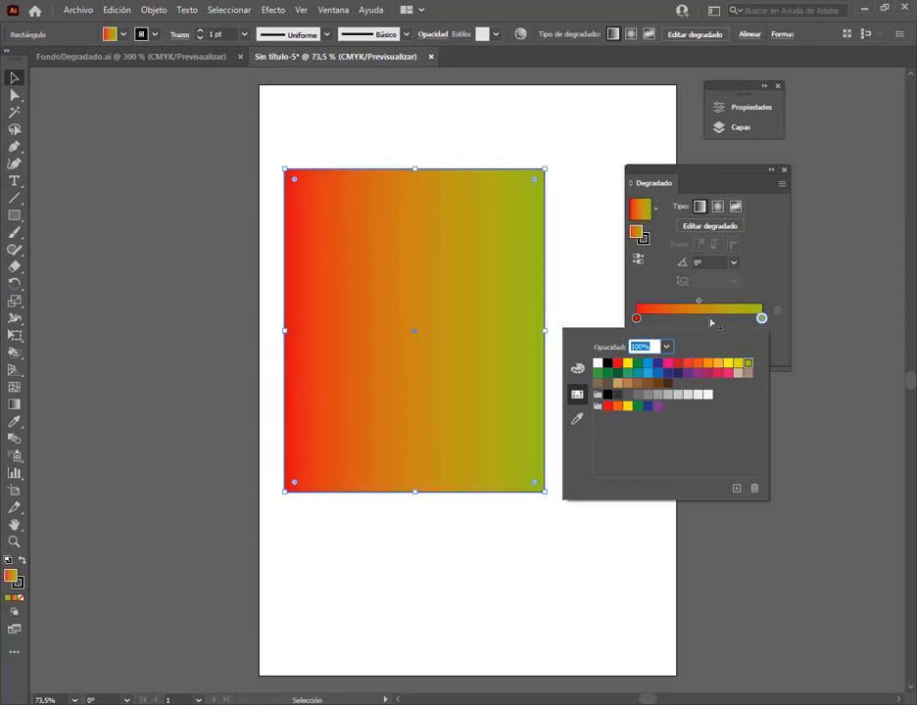
Add a middle colour stop to the rectangle's red-to-green gradient and shift it to about 34% along the ramp
left_click(701, 323)
left_click(702, 322)
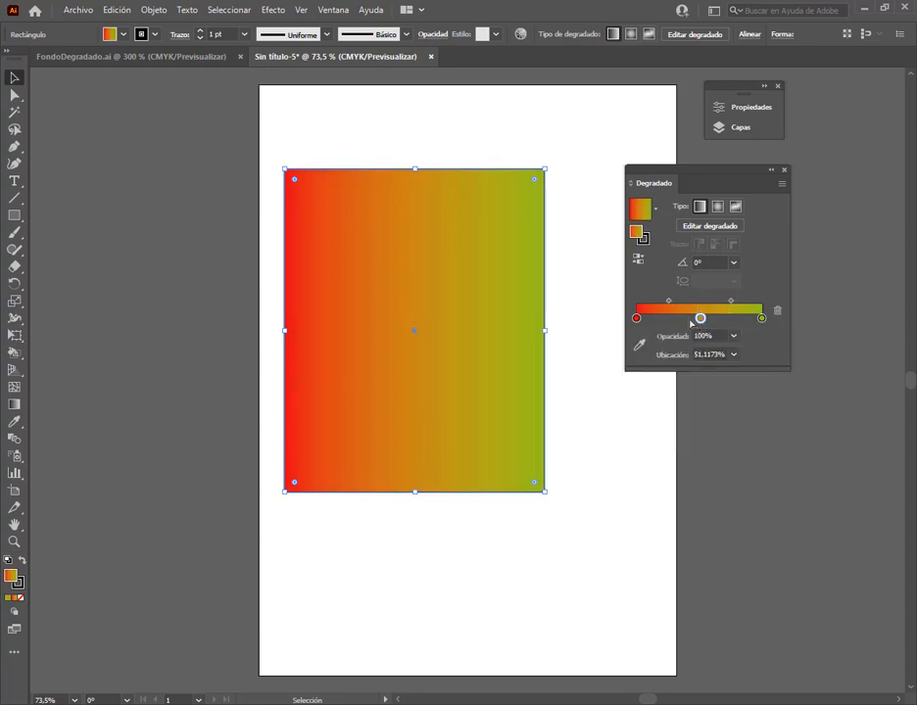
left_click_drag(701, 323, 682, 325)
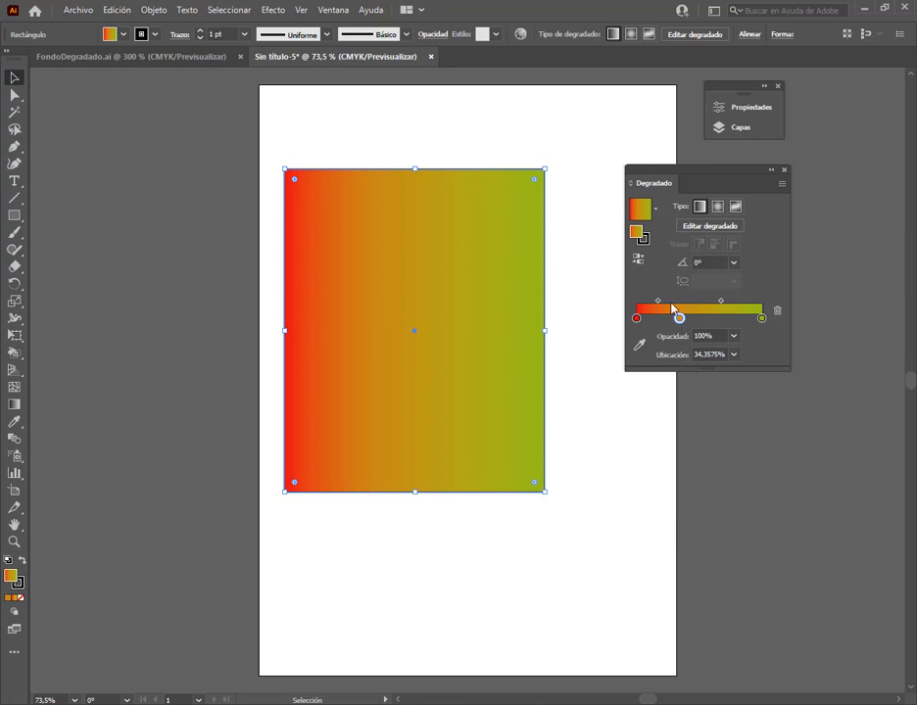
Apply the "Naranja, amarillo" gradient preset to the rectangle and delete its dark orange stop next to the red end
left_click(656, 210)
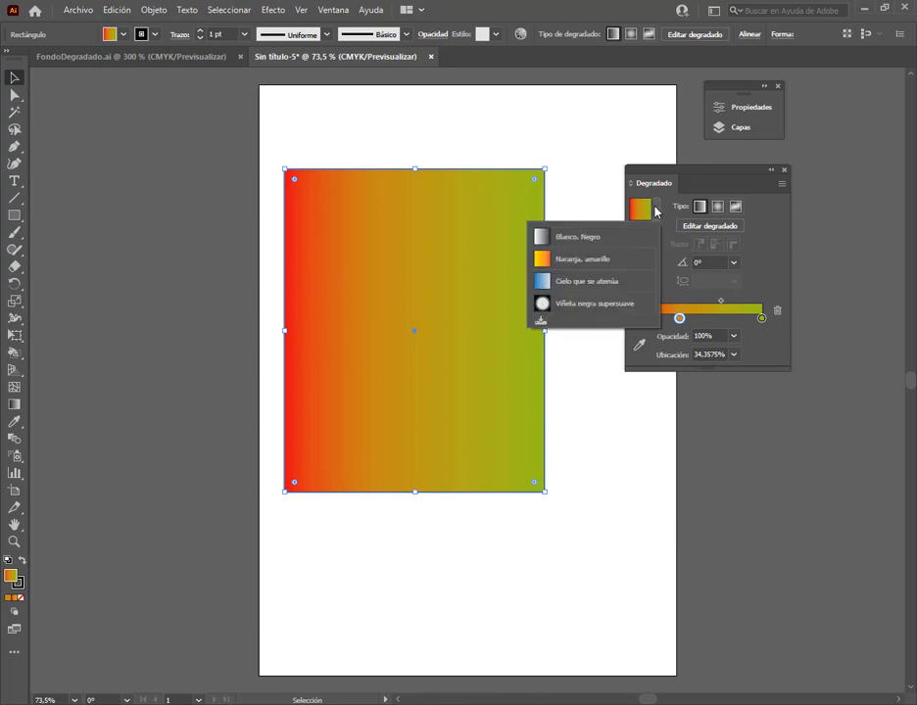
left_click(579, 260)
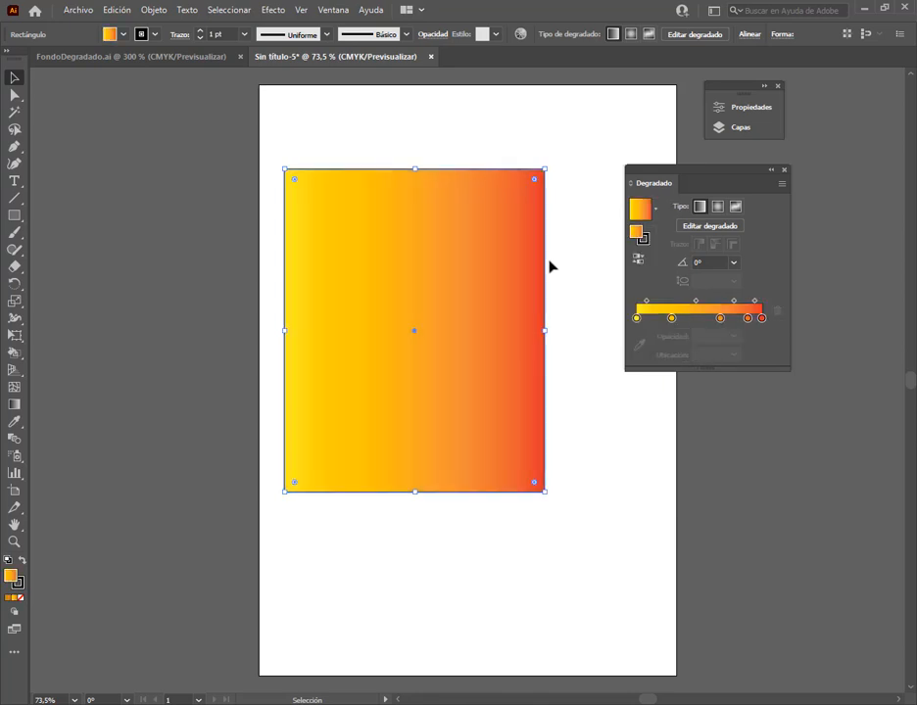
left_click(747, 318)
left_click(775, 311)
left_click(720, 318)
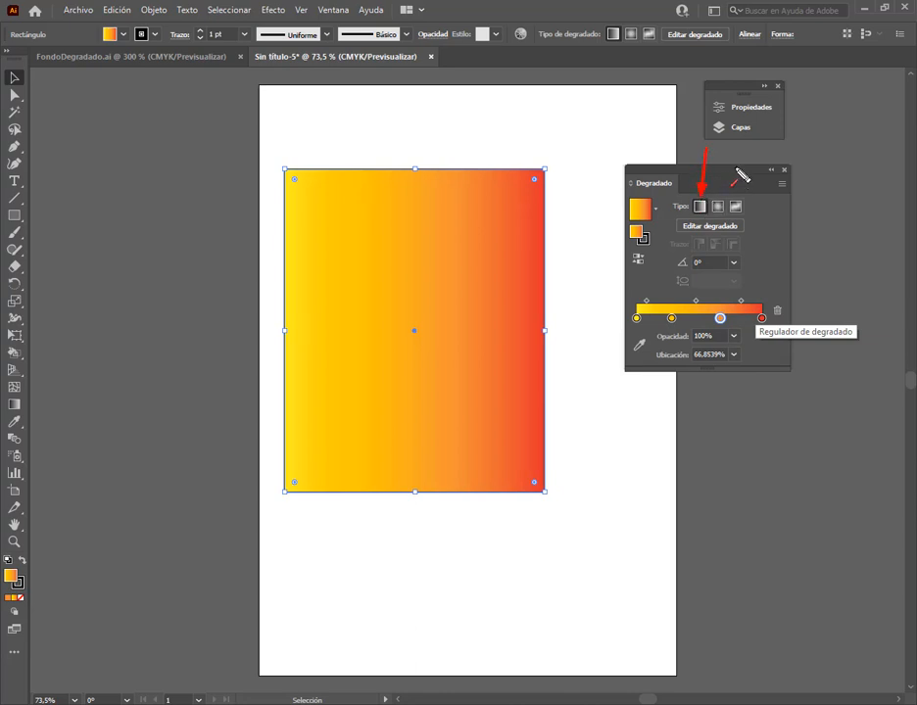
left_click_drag(726, 157, 719, 198)
left_click_drag(768, 155, 741, 199)
key("Escape")
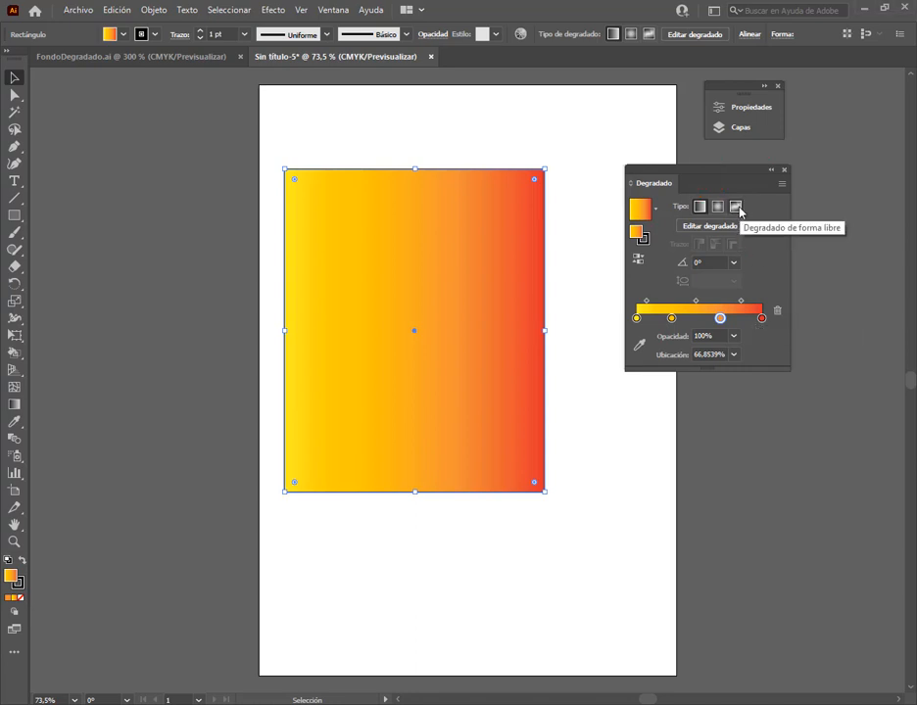
Change the rectangle's fill to a freeform gradient and add a colour point near its centre with a 50% spread
left_click(738, 206)
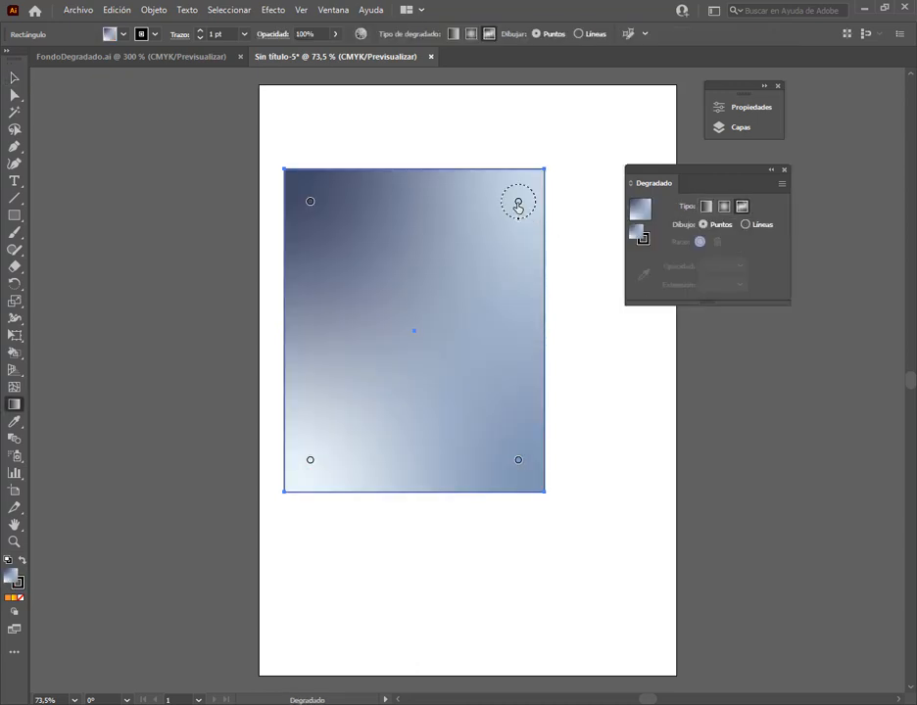
left_click(492, 319)
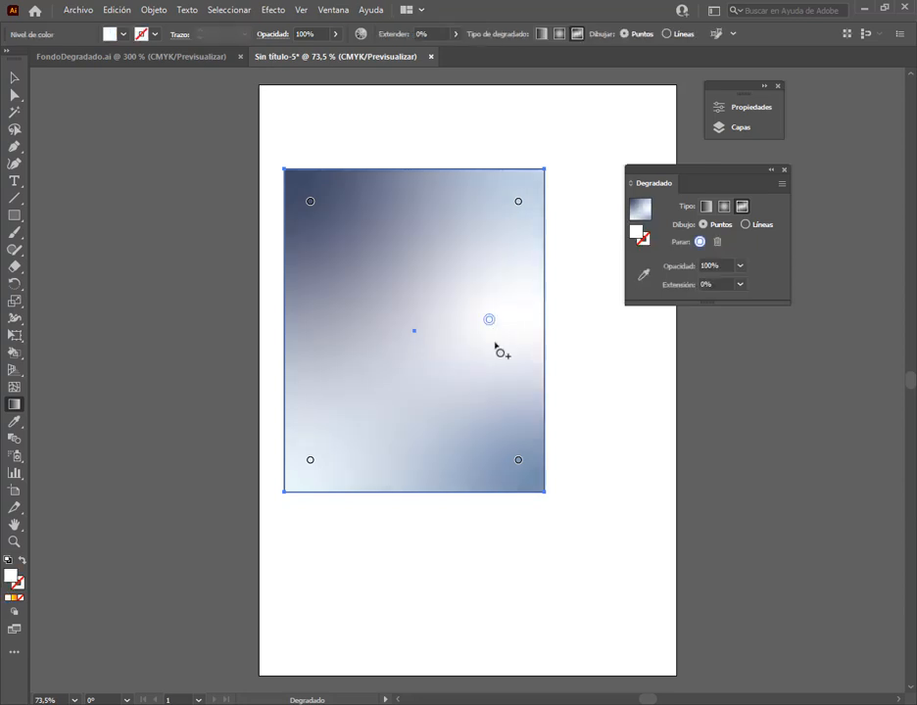
left_click_drag(497, 307, 392, 360)
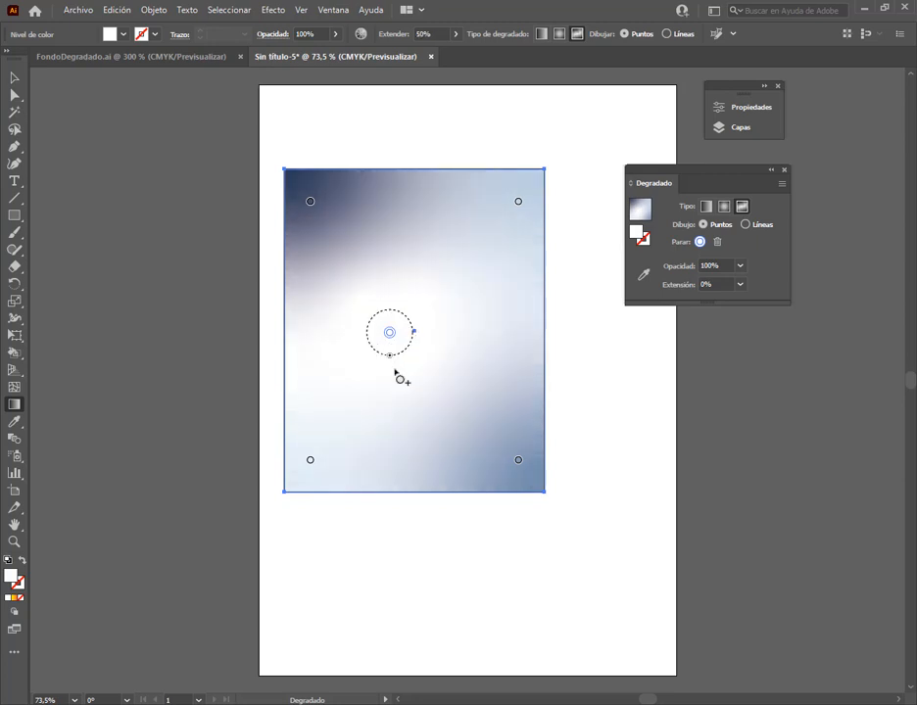
Colour the new central point of the freeform gradient bright red
double_click(12, 575)
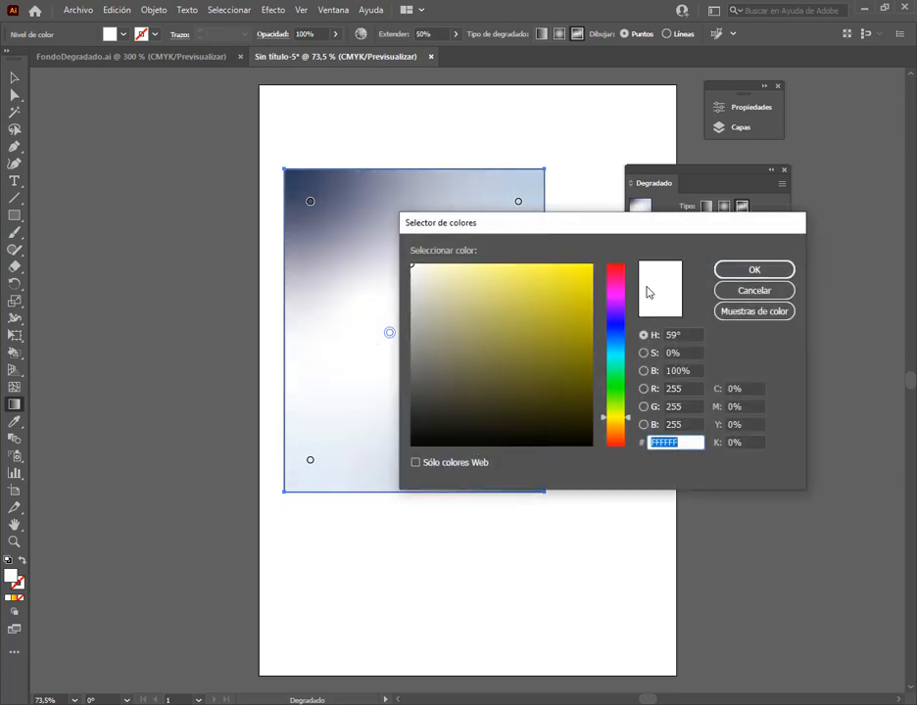
left_click(621, 270)
left_click(586, 271)
left_click(736, 270)
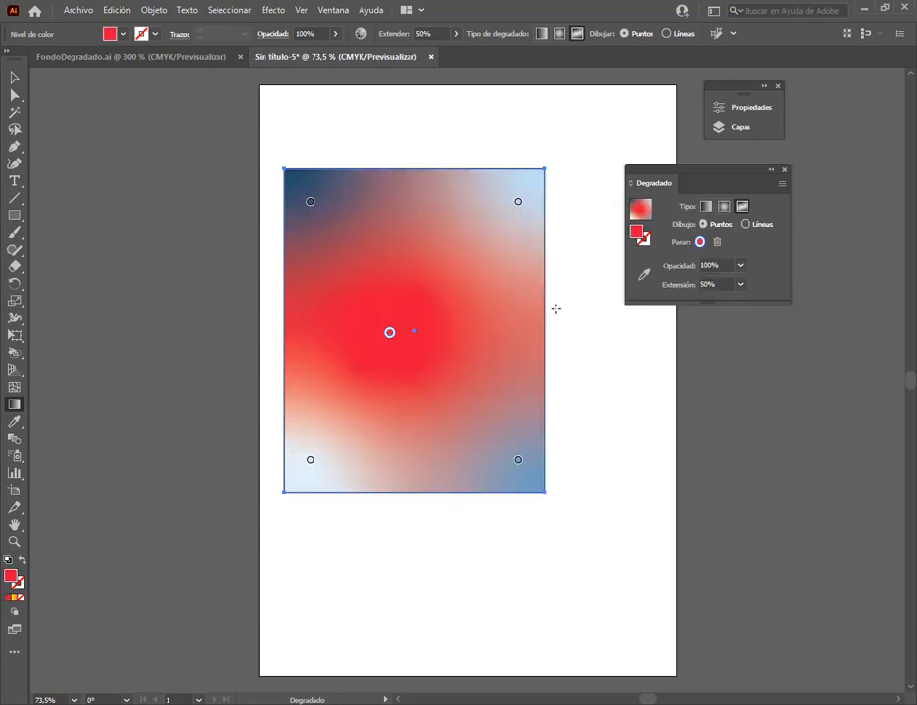
key("v")
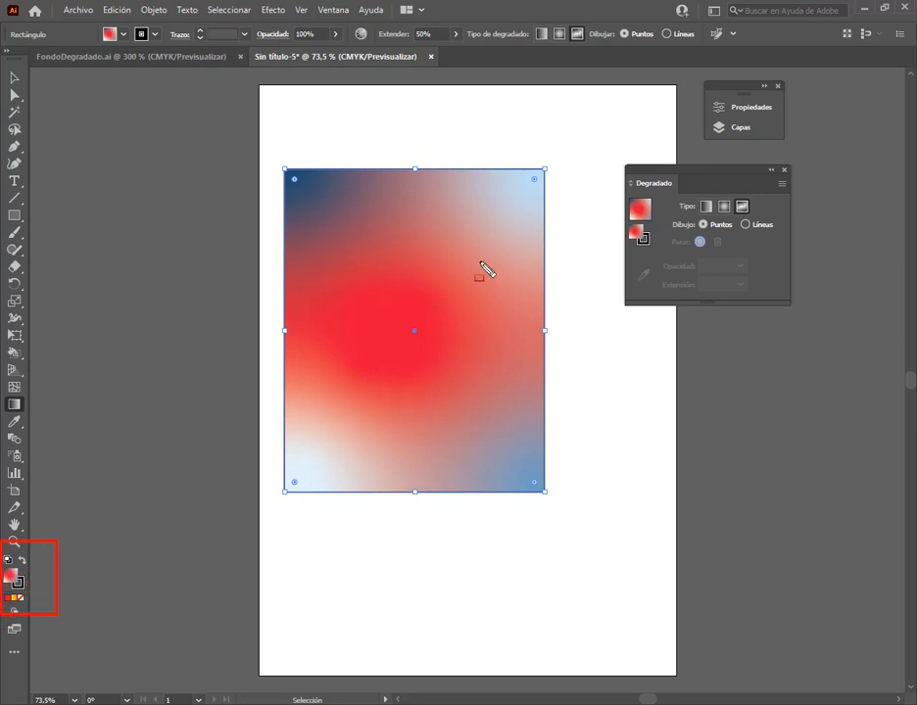
left_click_drag(76, 520, 19, 572)
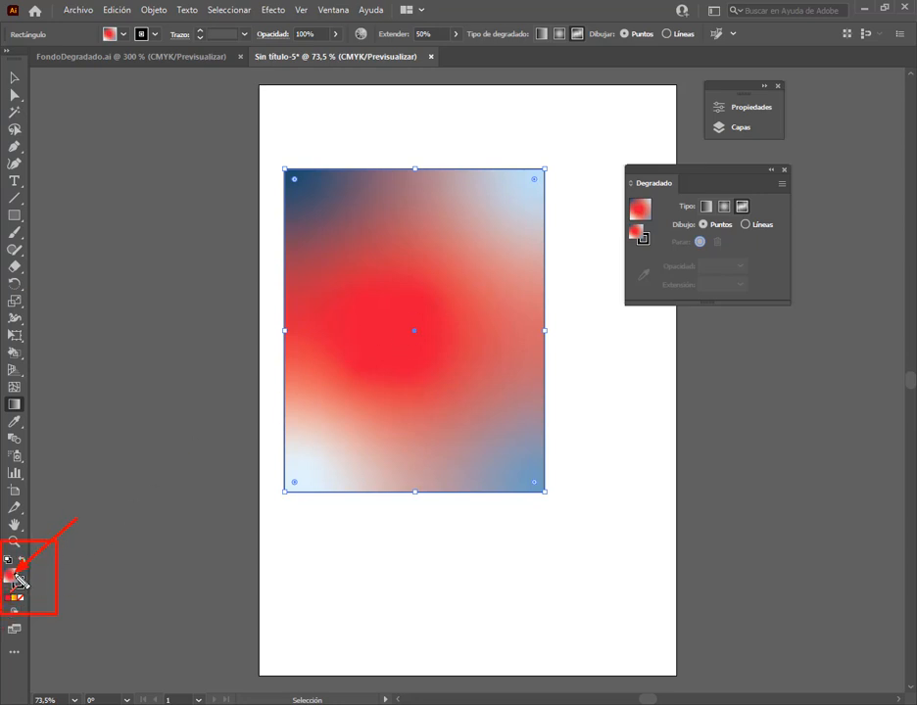
key("Escape")
key("g")
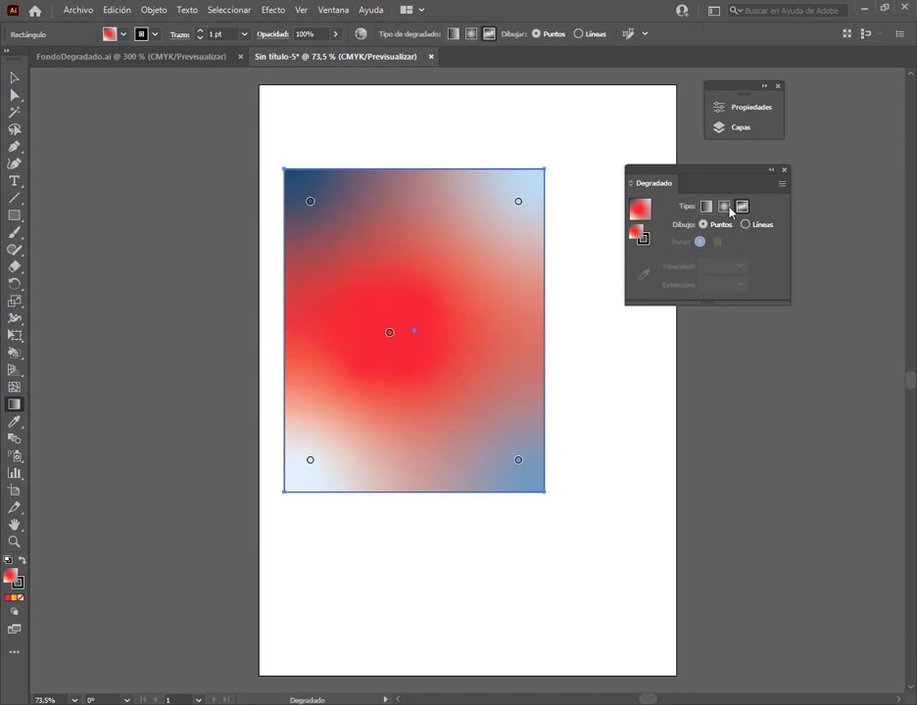
Recolour the freeform gradient point in the rectangle's upper-right corner magenta, DD0BF4
left_click(518, 203)
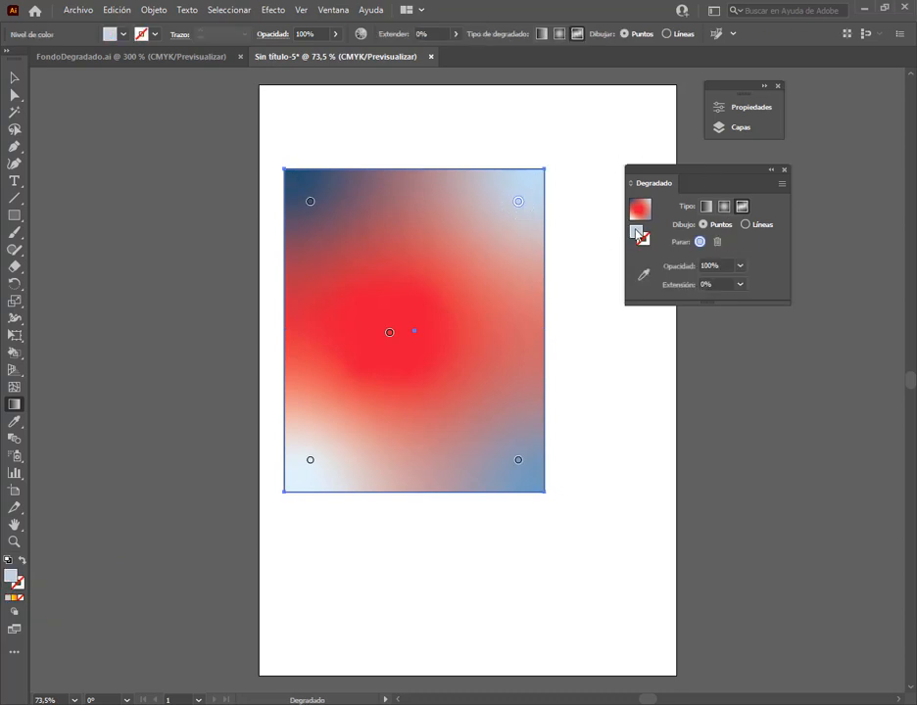
double_click(637, 233)
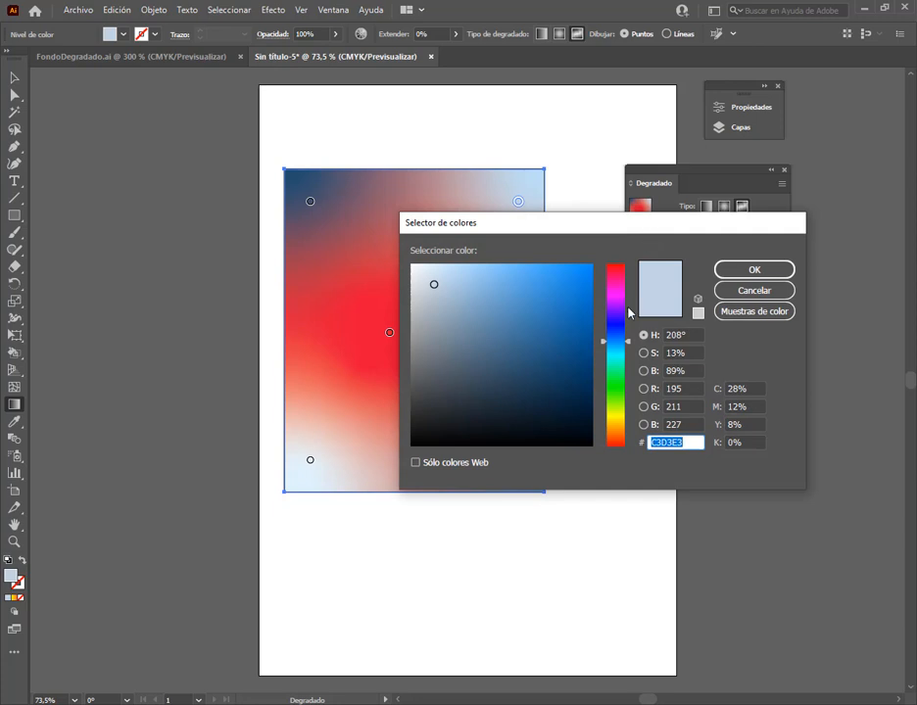
left_click_drag(619, 304, 617, 297)
left_click(586, 271)
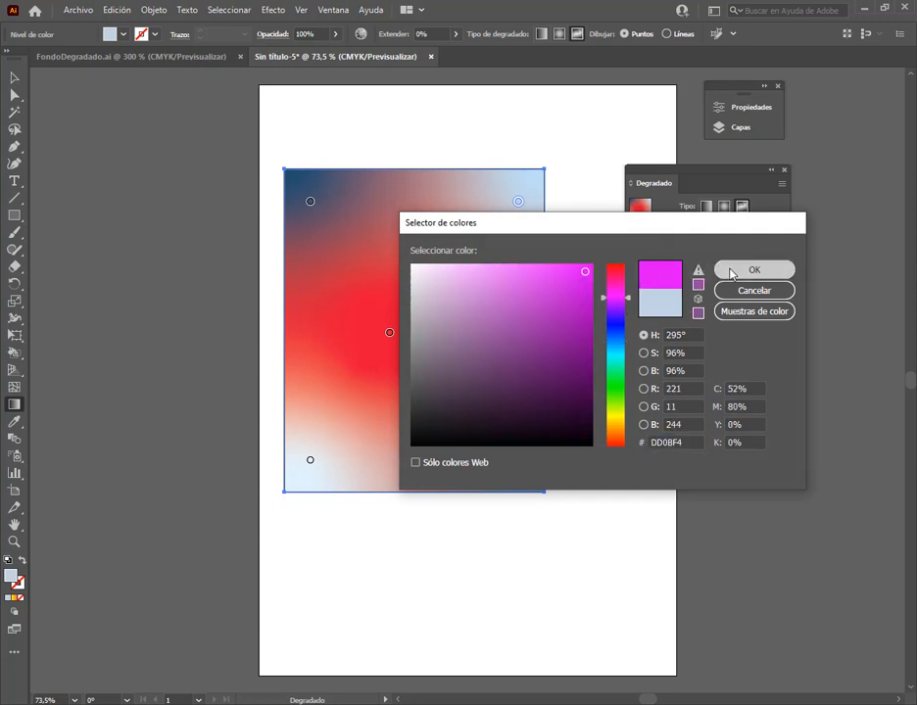
left_click(732, 269)
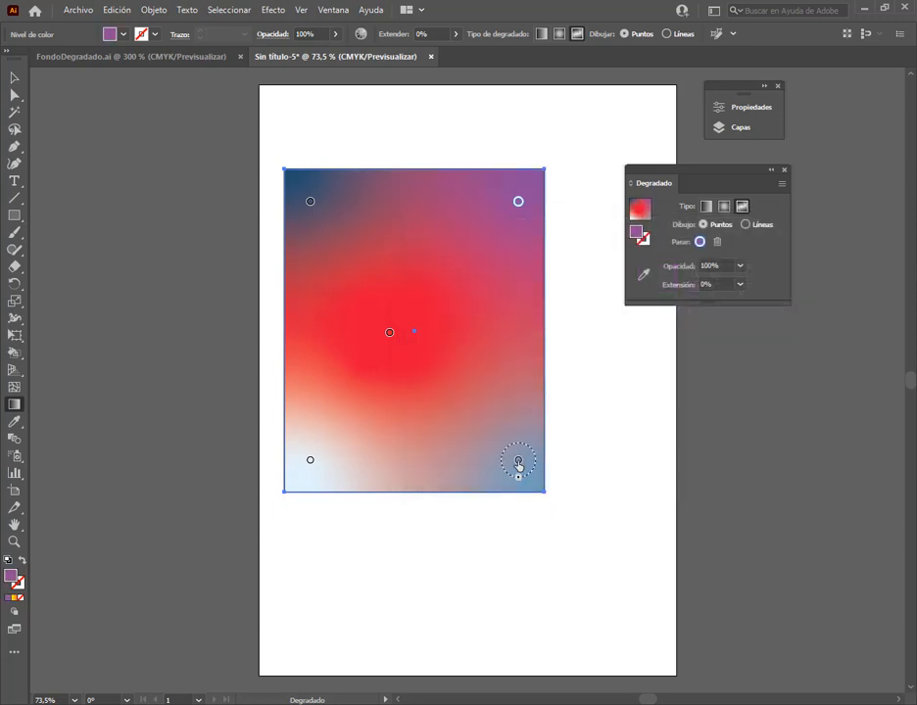
Reposition the blue and pale points in the lower part of the rectangle, then delete the blue point
left_click(518, 462)
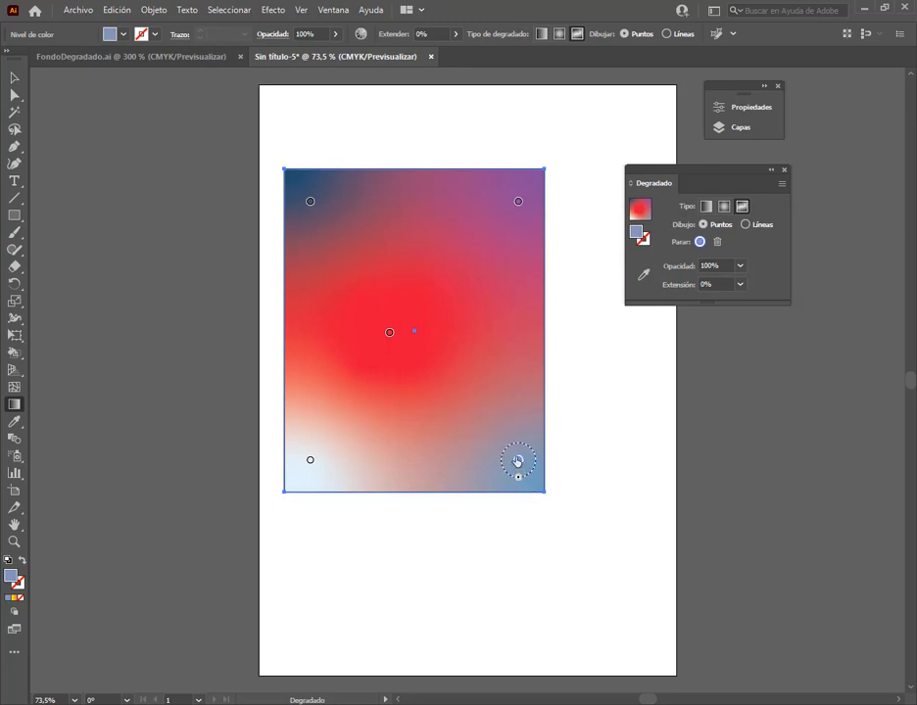
left_click_drag(518, 461, 413, 431)
left_click(310, 460)
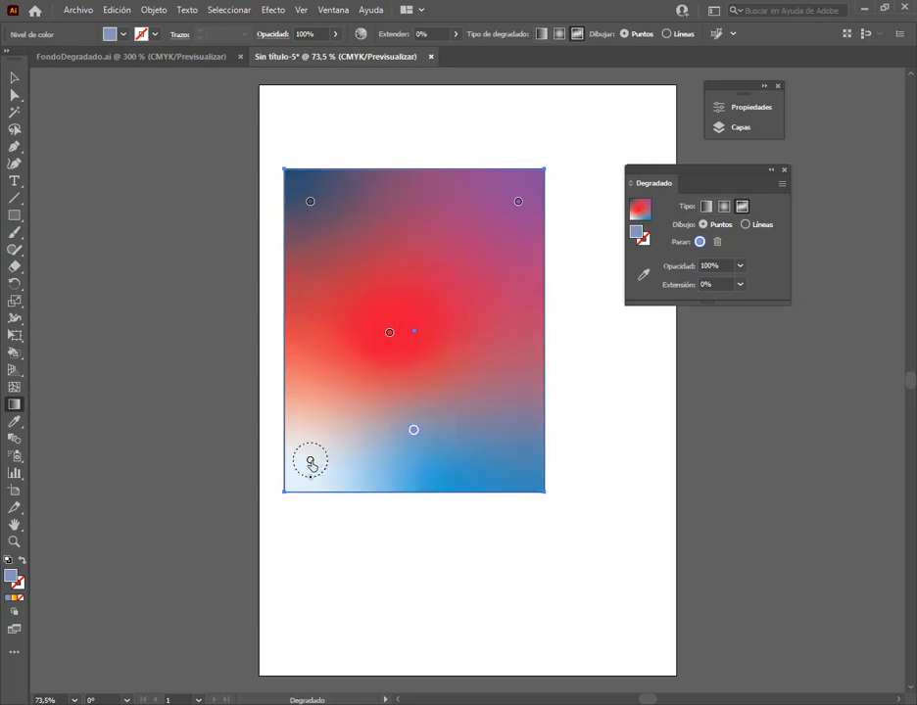
left_click_drag(311, 460, 452, 388)
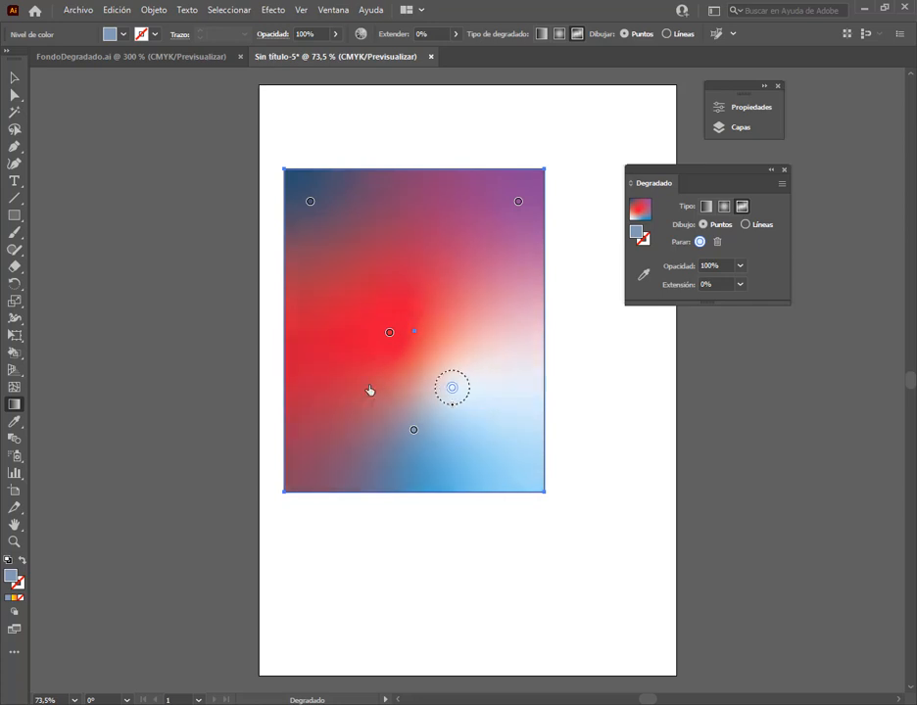
left_click_drag(369, 390, 355, 388)
left_click_drag(416, 429, 468, 425)
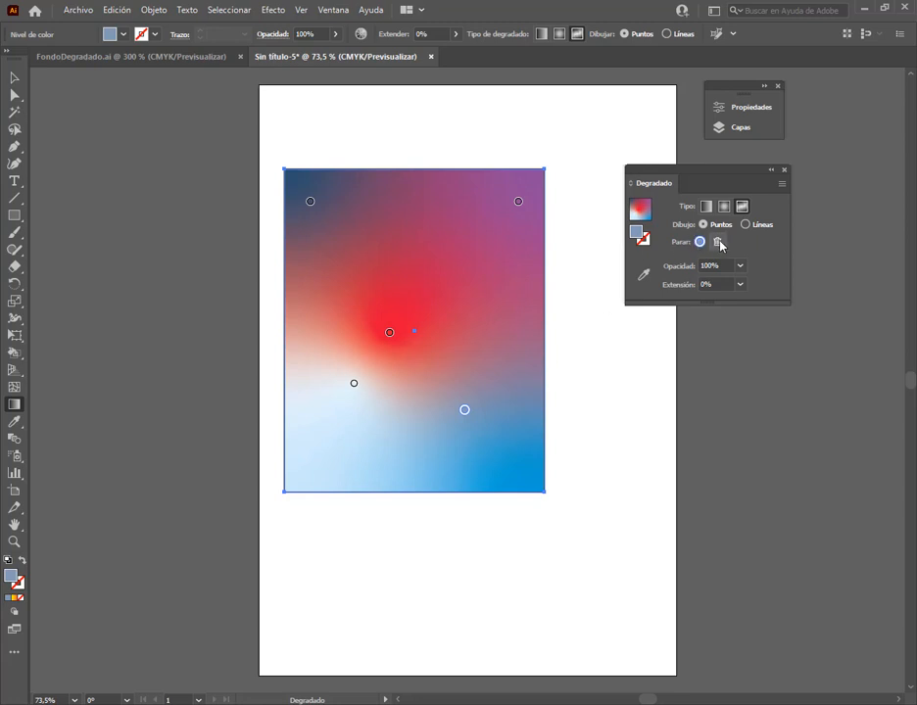
left_click(715, 241)
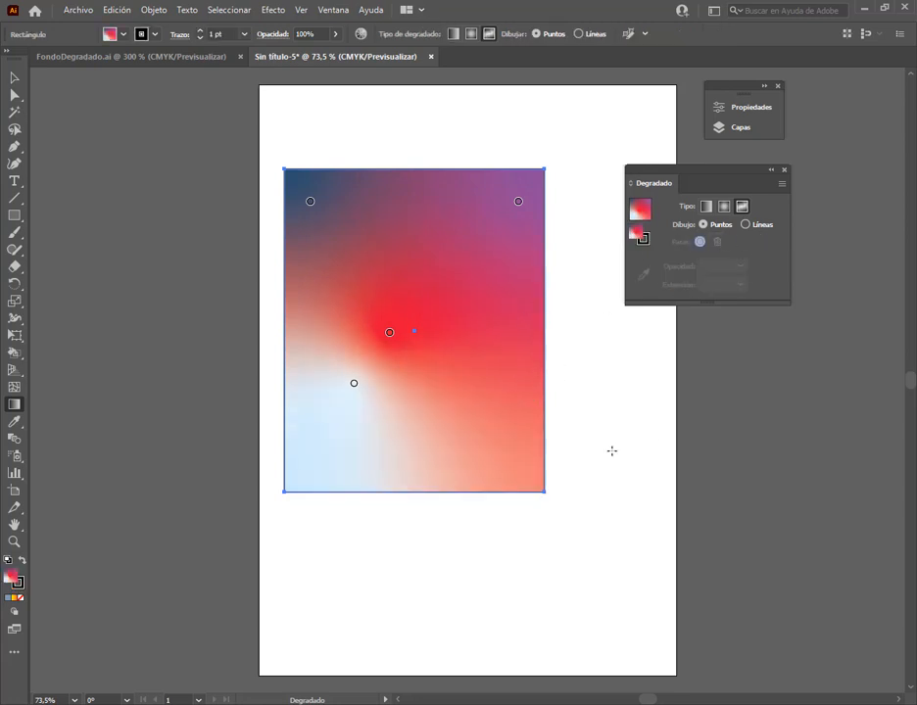
Move the pale gradient point toward the rectangle's lower-left corner and add another pale point near the lower-right corner
left_click_drag(356, 395, 342, 459)
left_click(489, 399)
left_click_drag(490, 400, 497, 431)
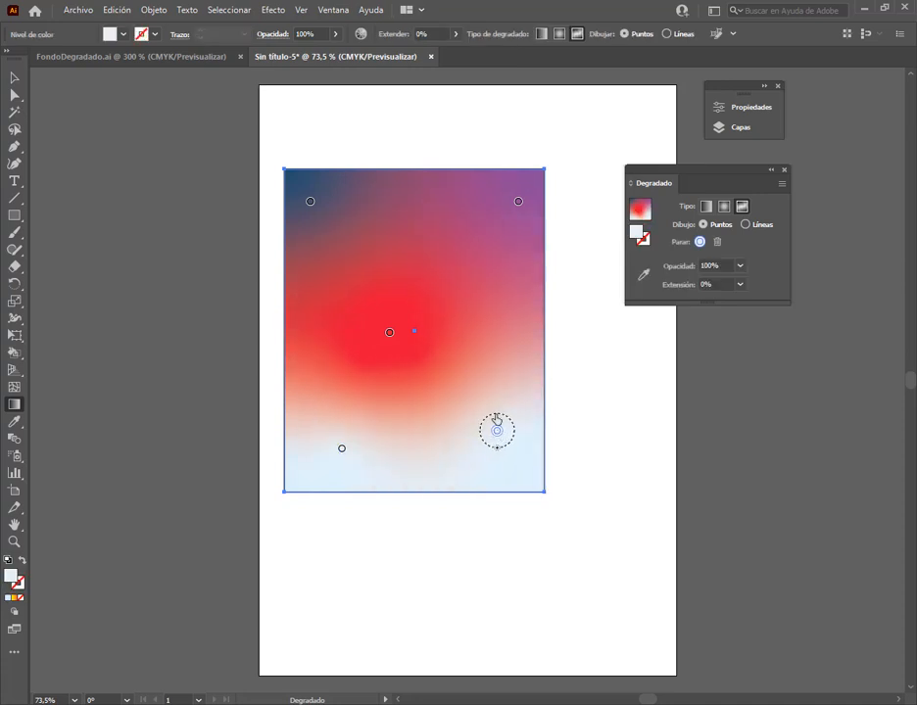
Add pale points to the right of, above and left of the red point, and shift the red point toward the rectangle's centre
left_click(503, 323)
left_click(412, 241)
left_click(327, 324)
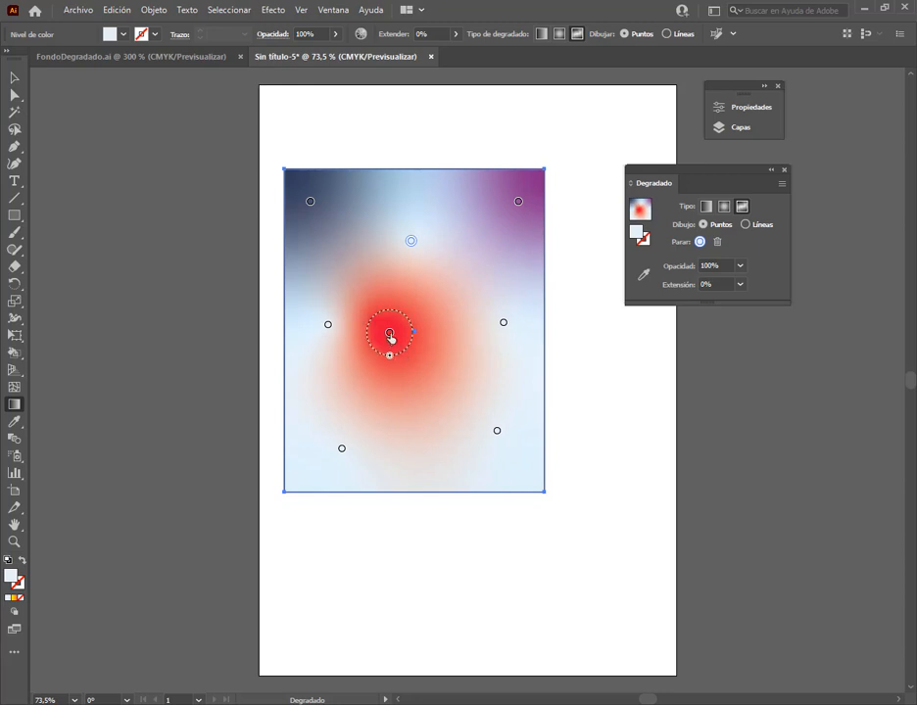
left_click_drag(389, 332, 410, 342)
Colour the pale gradient point near the rectangle's lower-left corner vivid blue
left_click(341, 449)
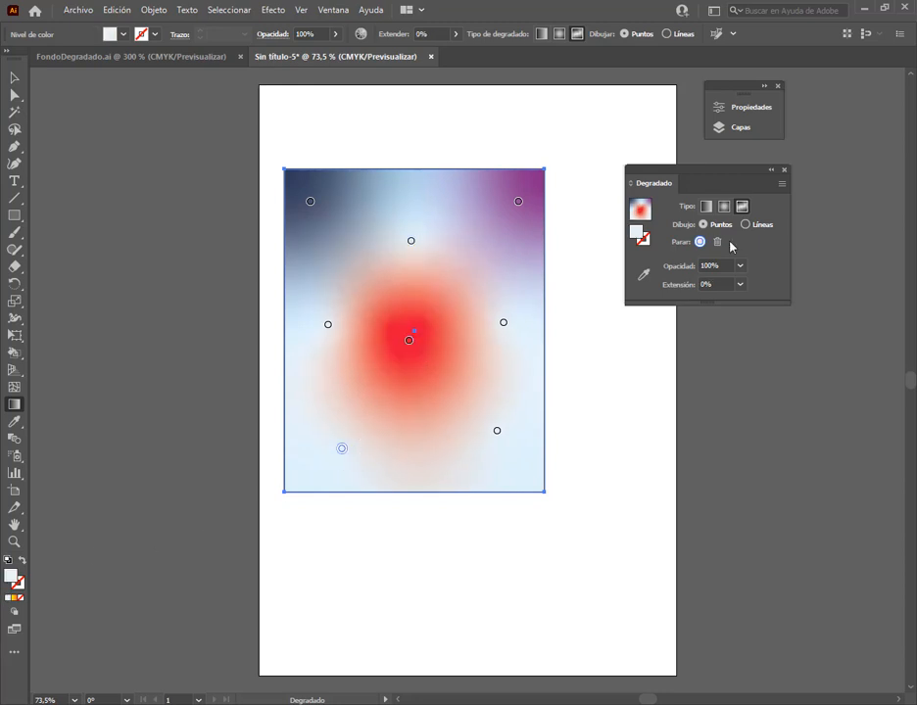
double_click(639, 235)
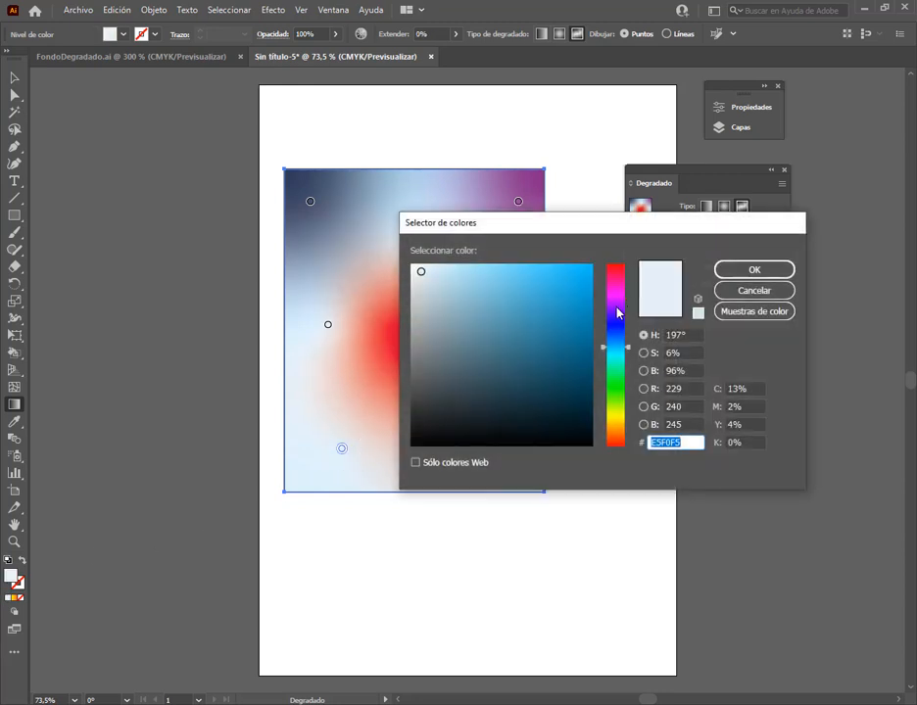
left_click(616, 322)
left_click_drag(583, 286, 593, 263)
left_click(733, 268)
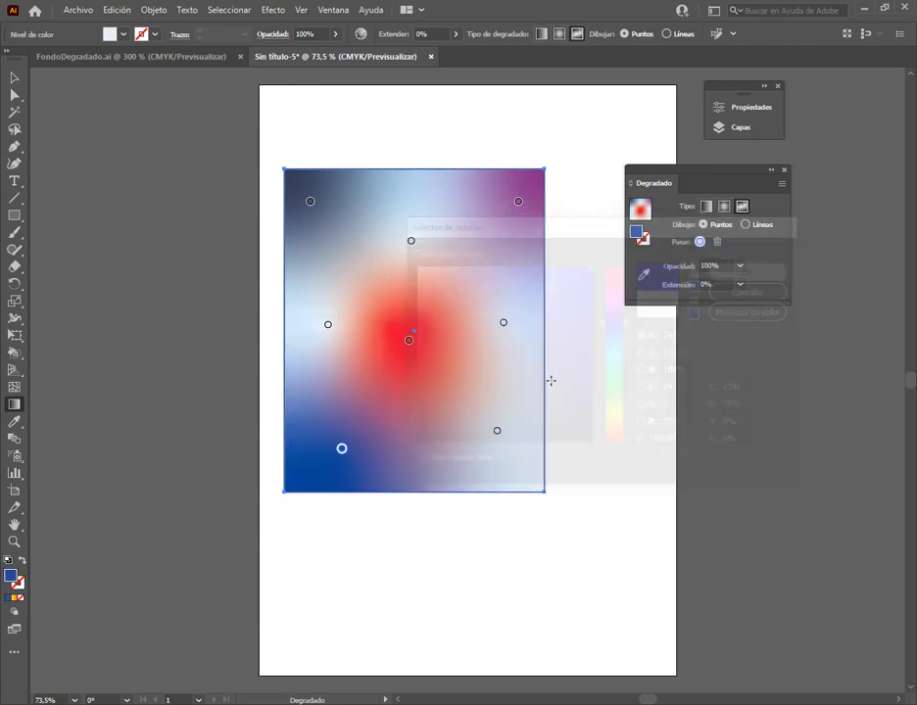
Colour the gradient point at the middle of the rectangle's right side bright yellow
left_click(504, 325)
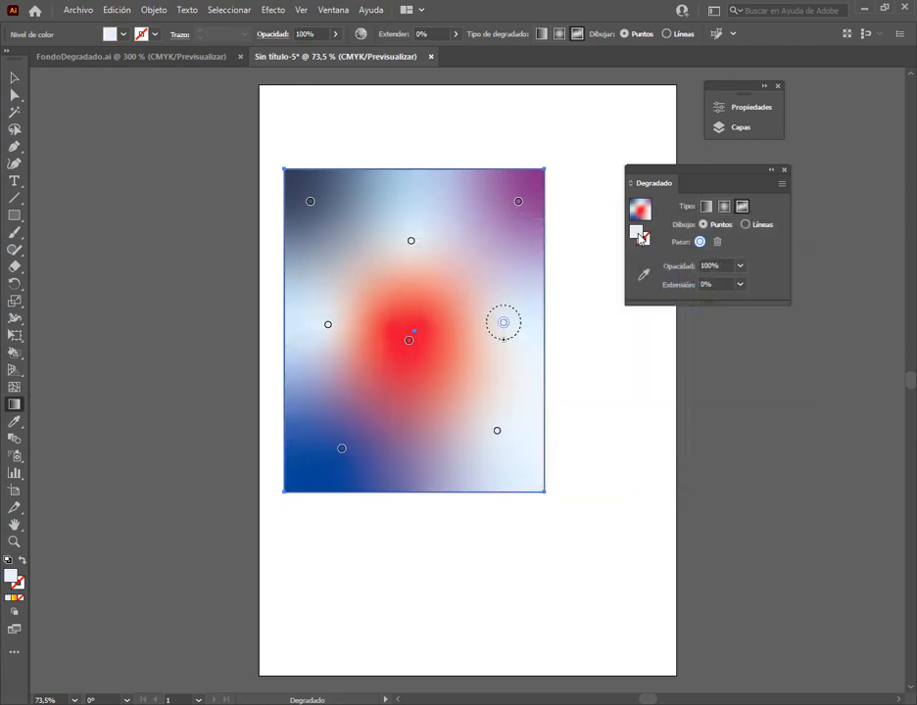
double_click(639, 235)
left_click(620, 418)
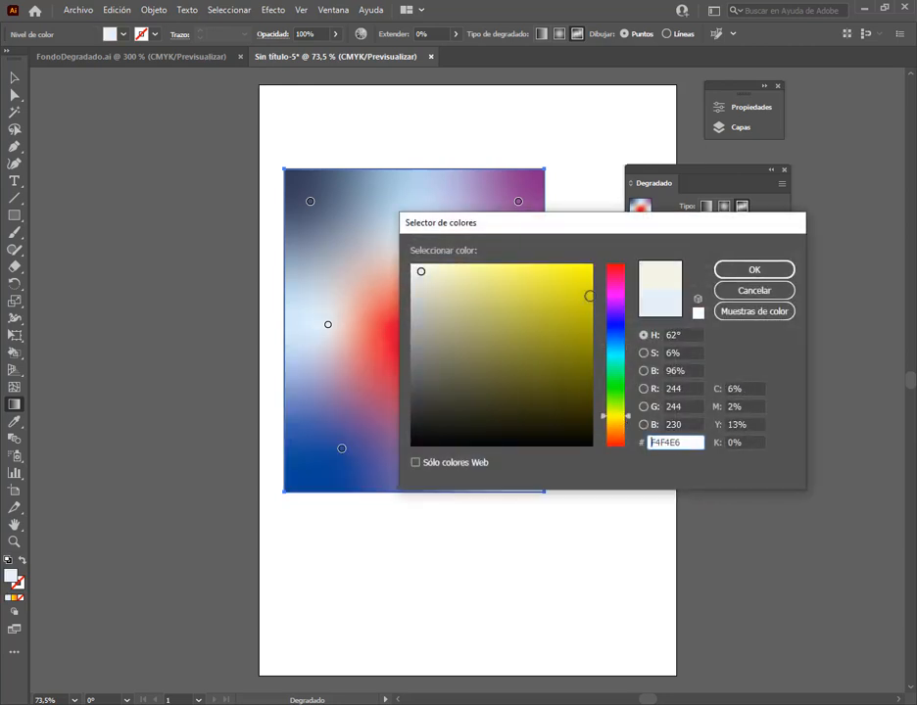
left_click_drag(590, 297, 591, 264)
left_click(745, 269)
Colour the gradient point near the rectangle's lower-right corner green, 07EA22
left_click(497, 429)
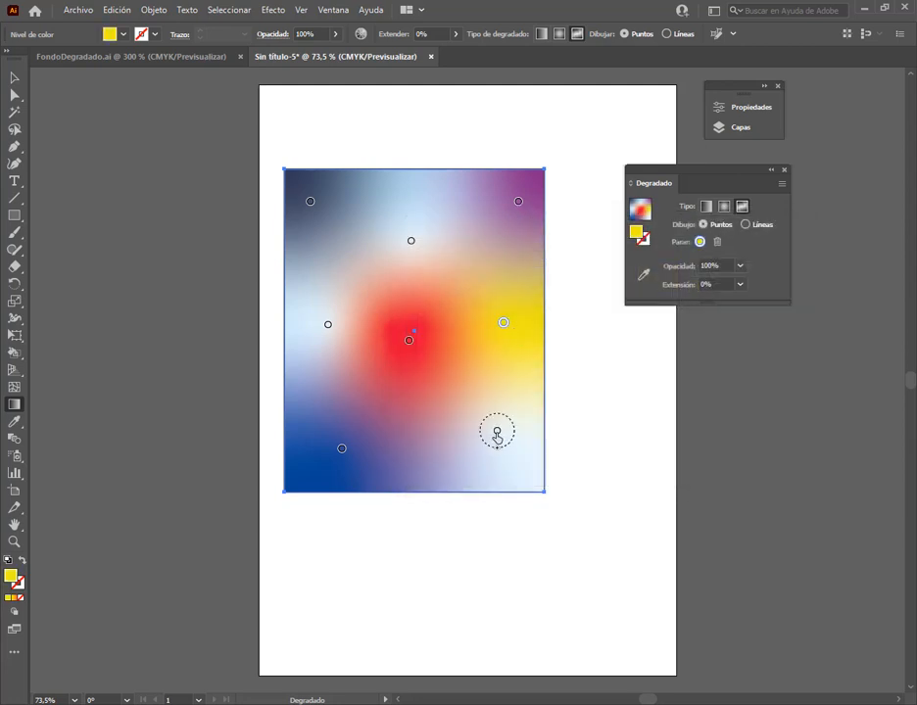
double_click(642, 237)
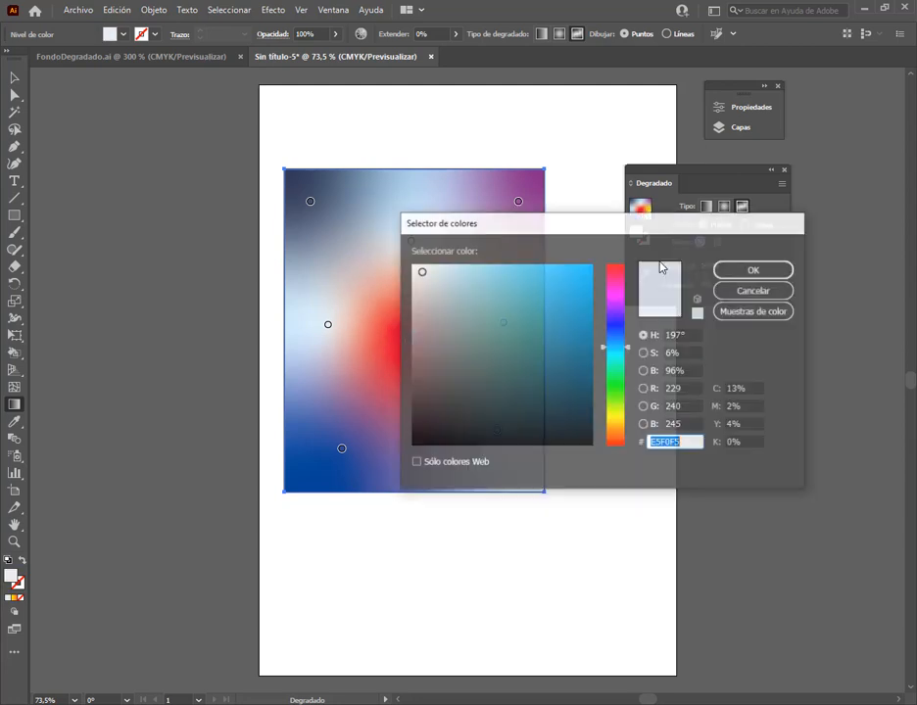
left_click(615, 382)
left_click(587, 275)
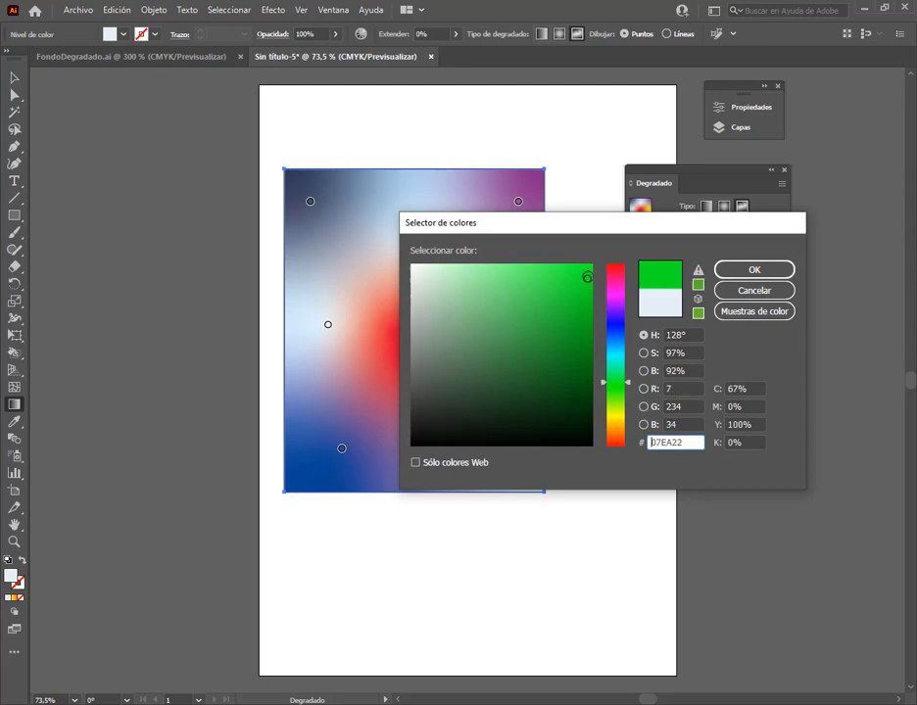
left_click(779, 269)
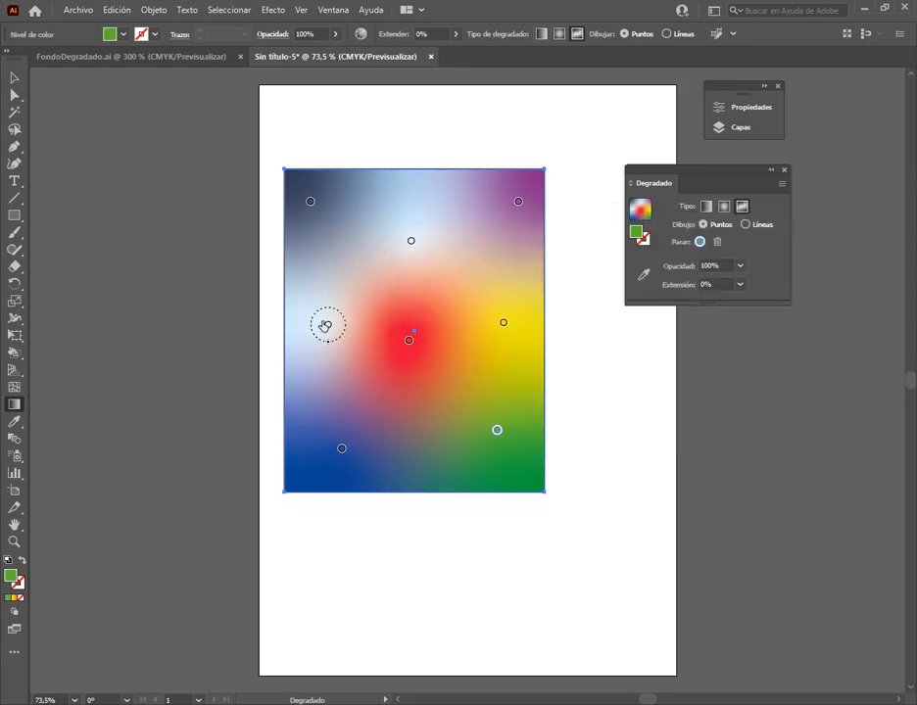
Nudge the left-hand pale point outward and the red point slightly right, and widen the dark upper-left point's spread to 100%
left_click_drag(327, 325, 312, 317)
left_click_drag(415, 345, 421, 344)
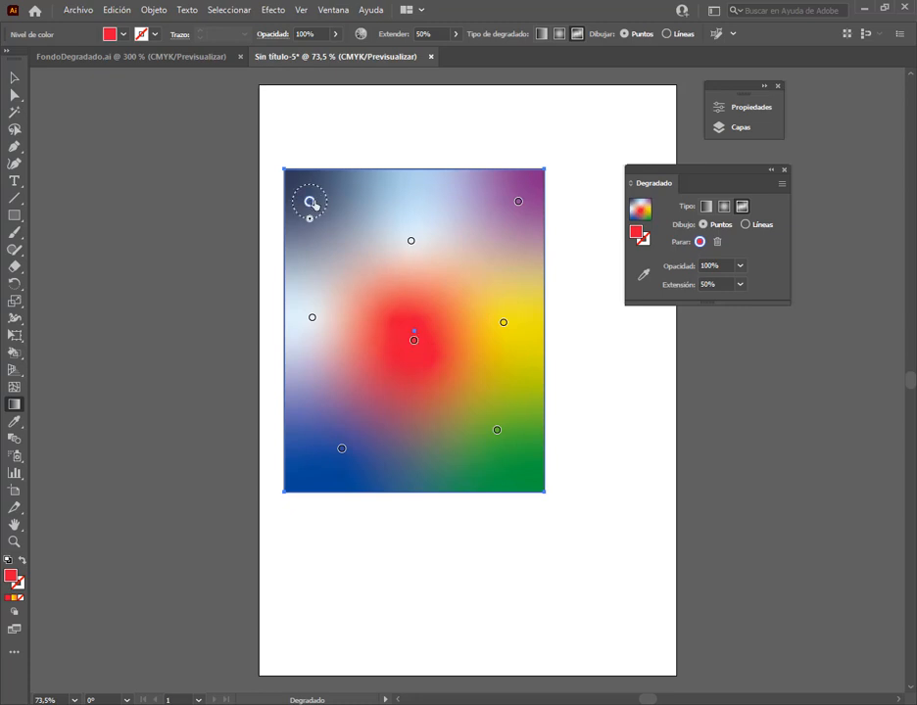
left_click_drag(310, 201, 321, 263)
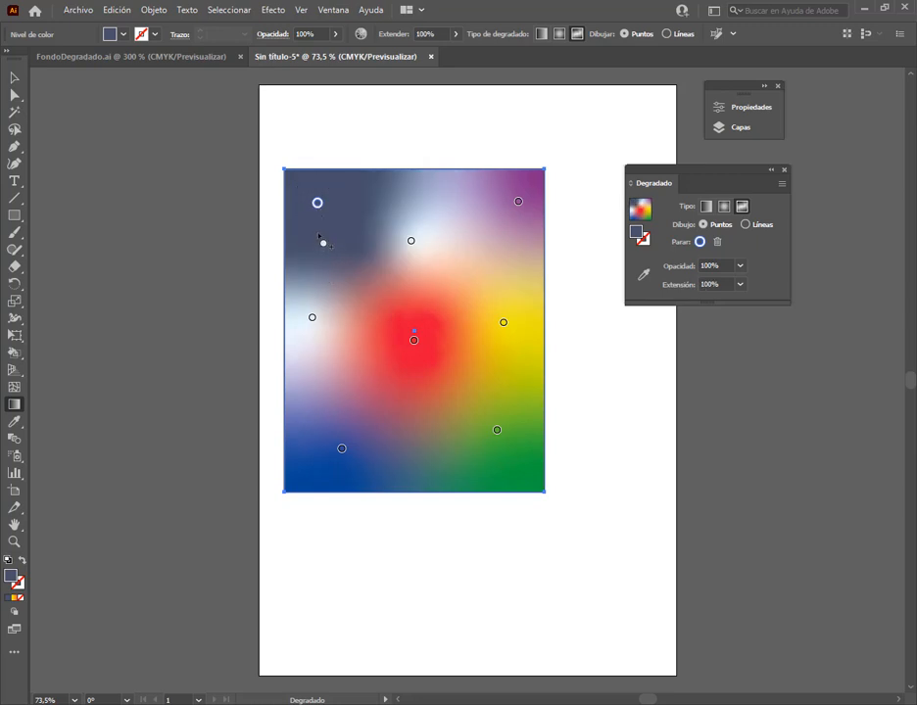
Widen the spread of the upper-middle pale, upper-right purple and left-hand pale gradient points to 100%
left_click(411, 240)
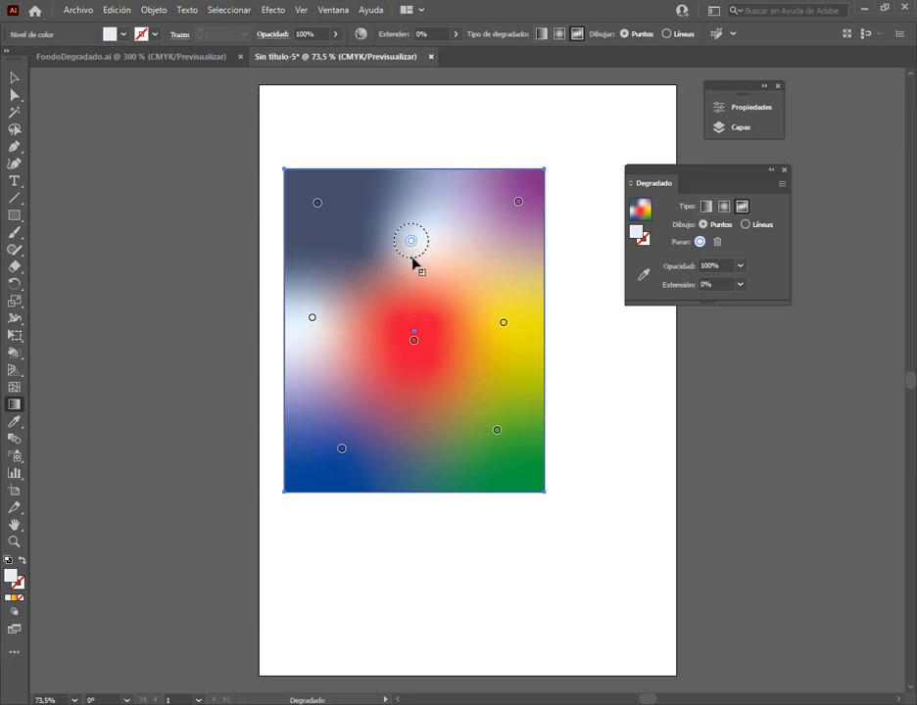
left_click_drag(413, 262, 419, 285)
left_click(518, 202)
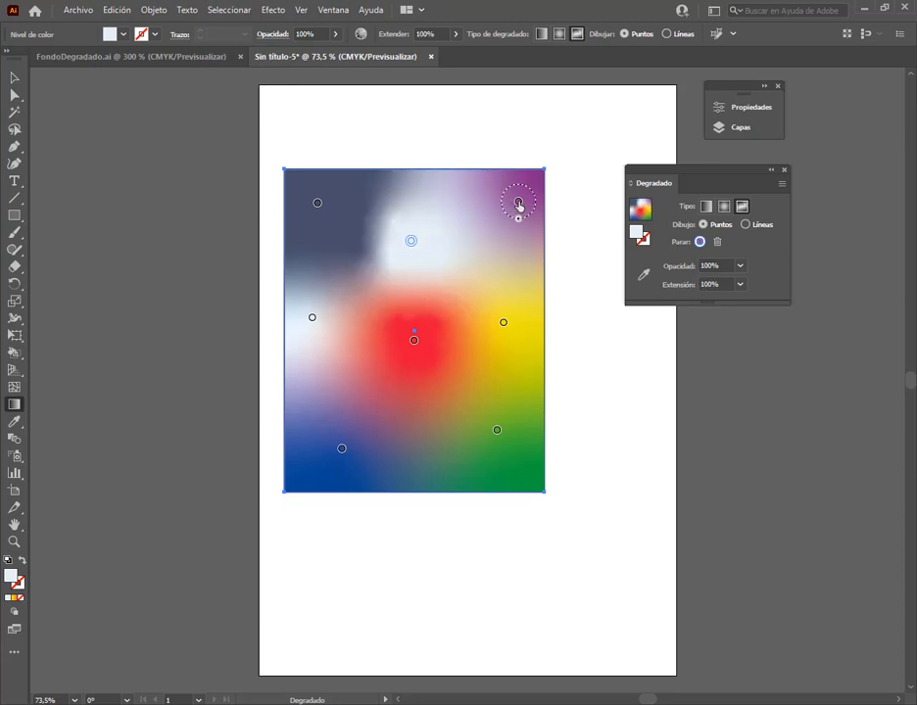
left_click_drag(518, 221, 524, 248)
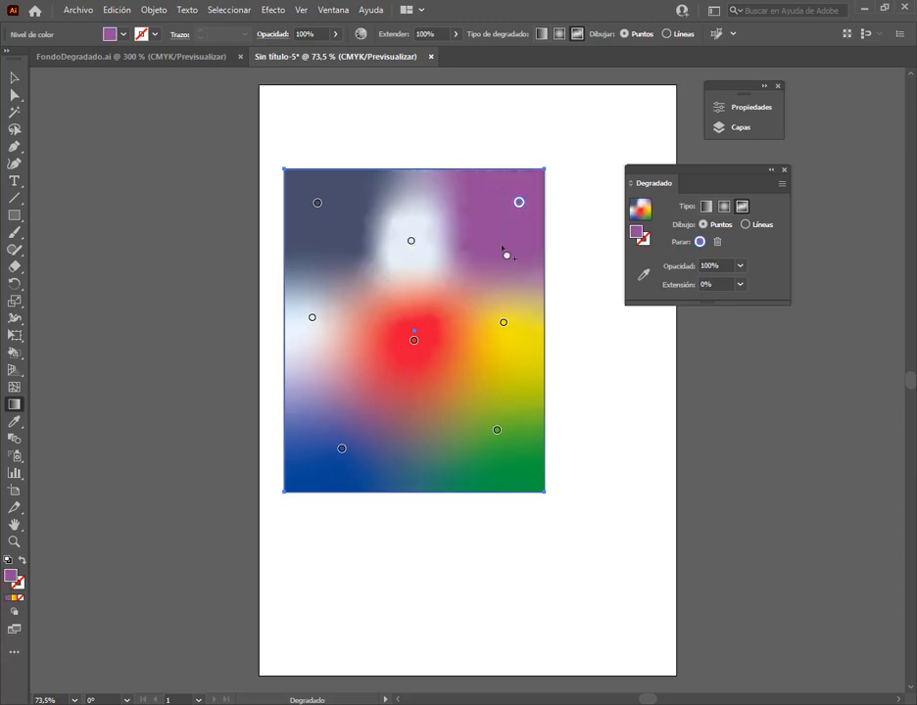
left_click_drag(320, 333, 384, 261)
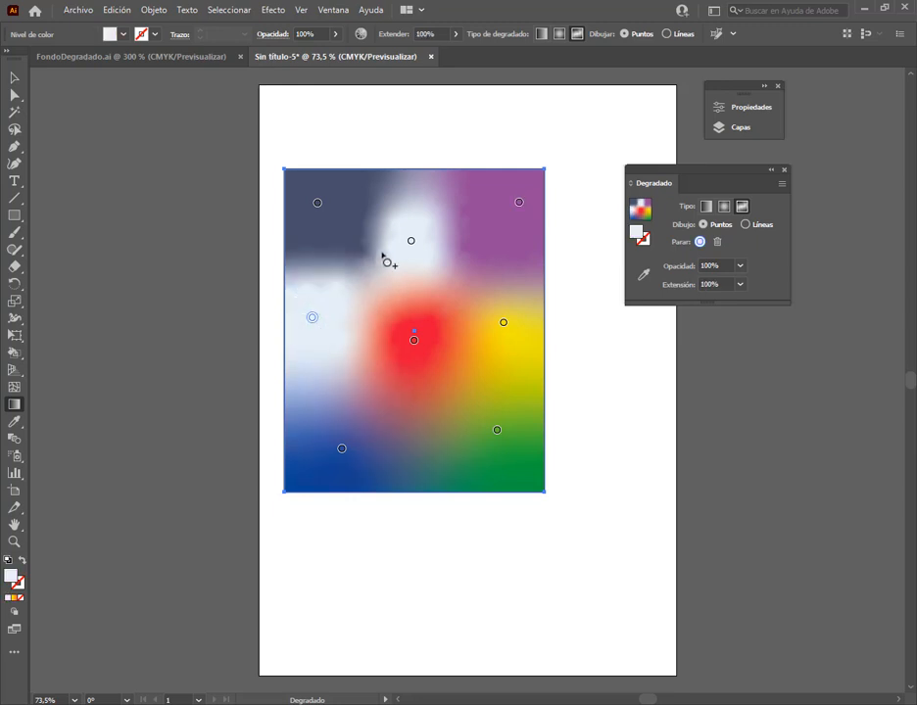
Reduce the spread of the left-hand pale, dark upper-left, purple, upper-middle pale and red gradient points to 0%
scroll(372, 257, "up", 3)
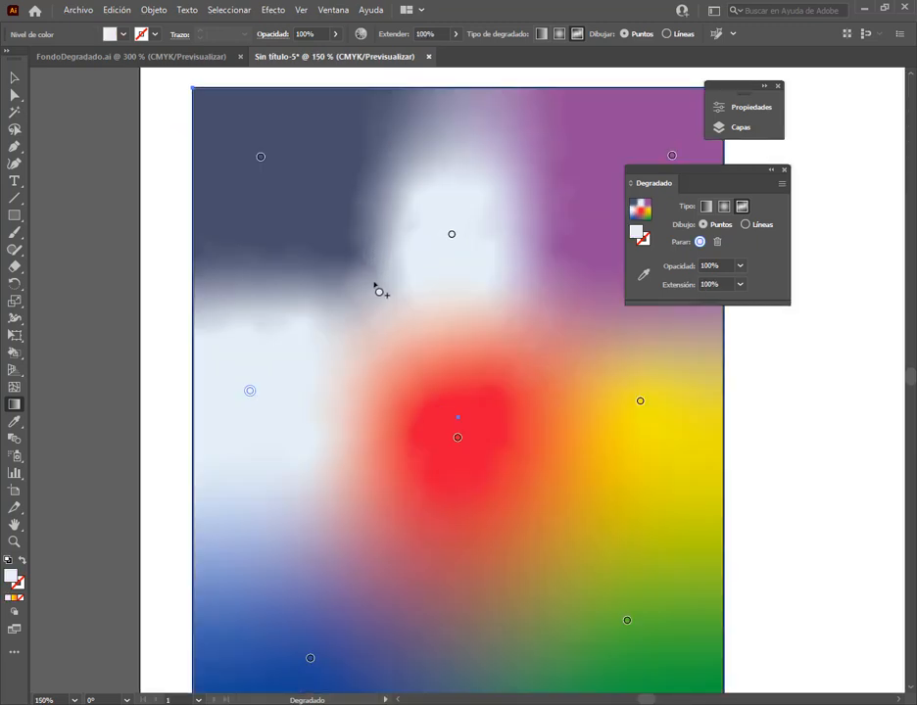
scroll(388, 181, "up", 1)
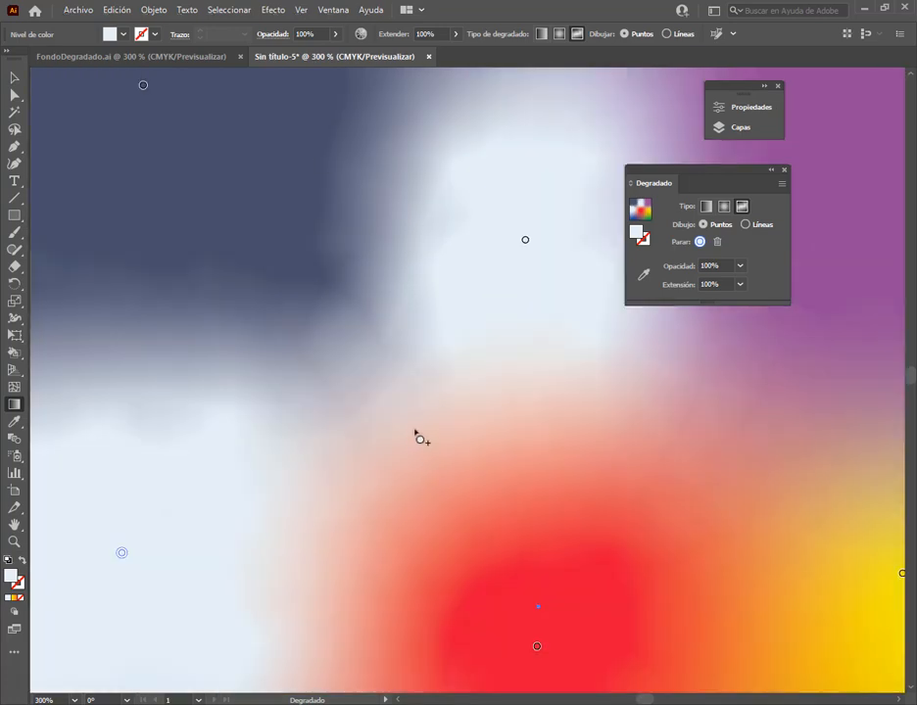
scroll(421, 439, "down", 3)
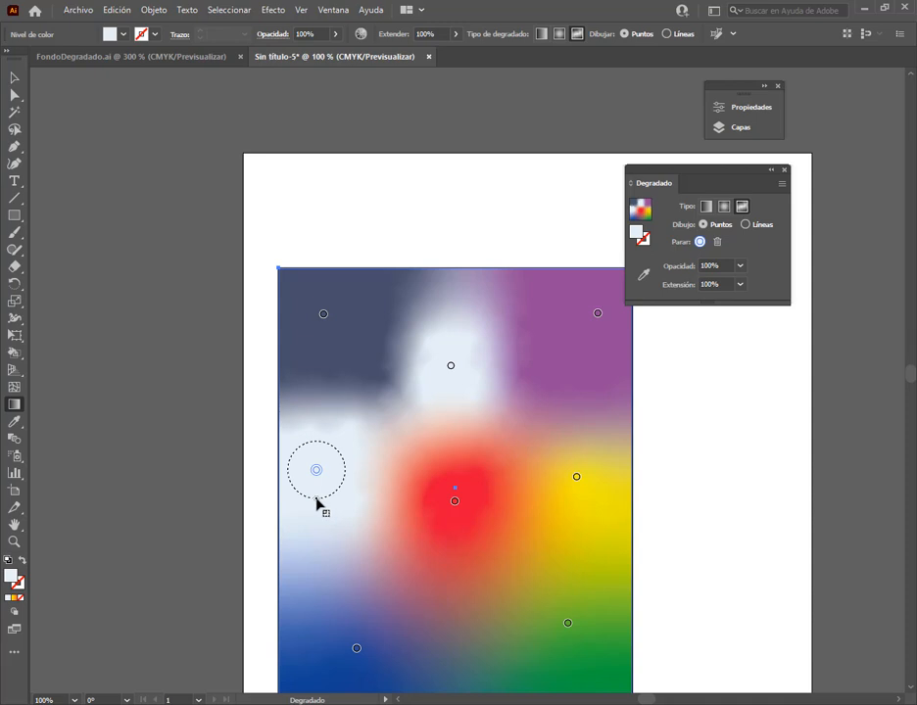
left_click_drag(316, 500, 316, 472)
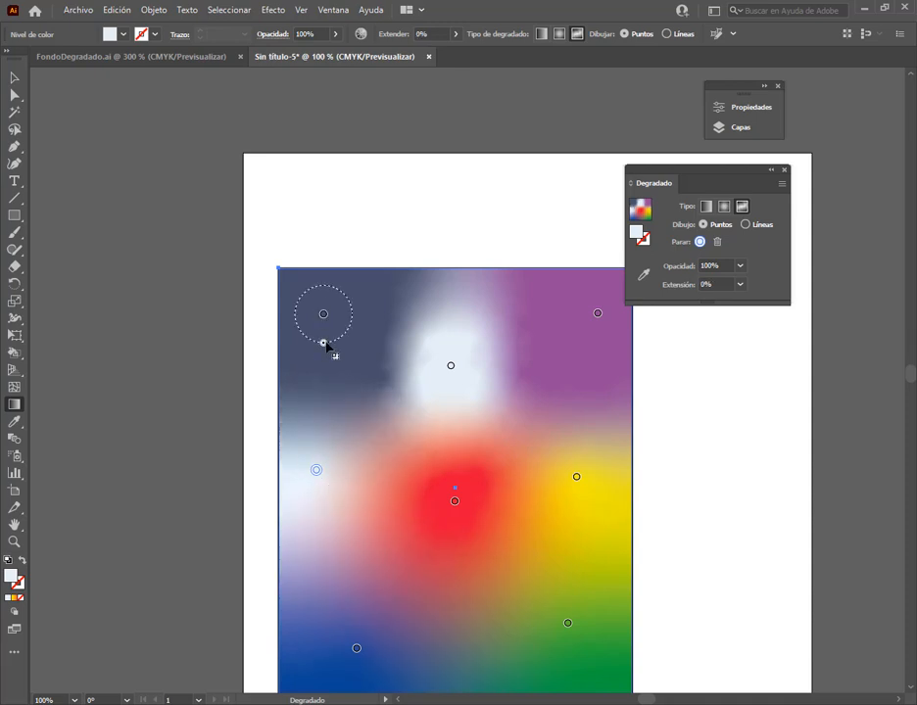
left_click_drag(326, 345, 331, 327)
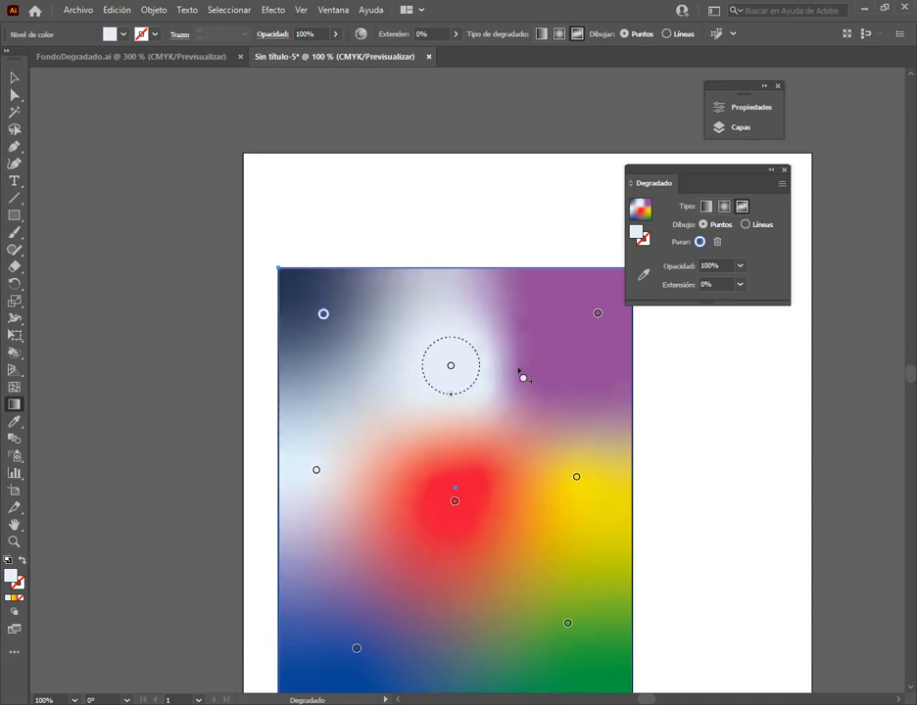
left_click_drag(598, 341, 598, 314)
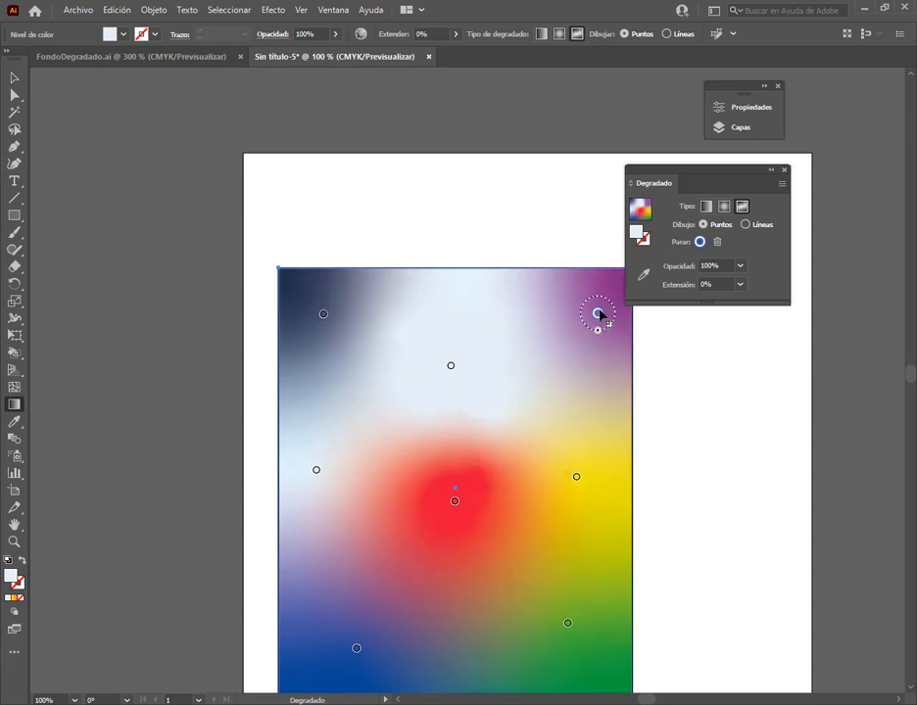
left_click_drag(453, 398, 450, 369)
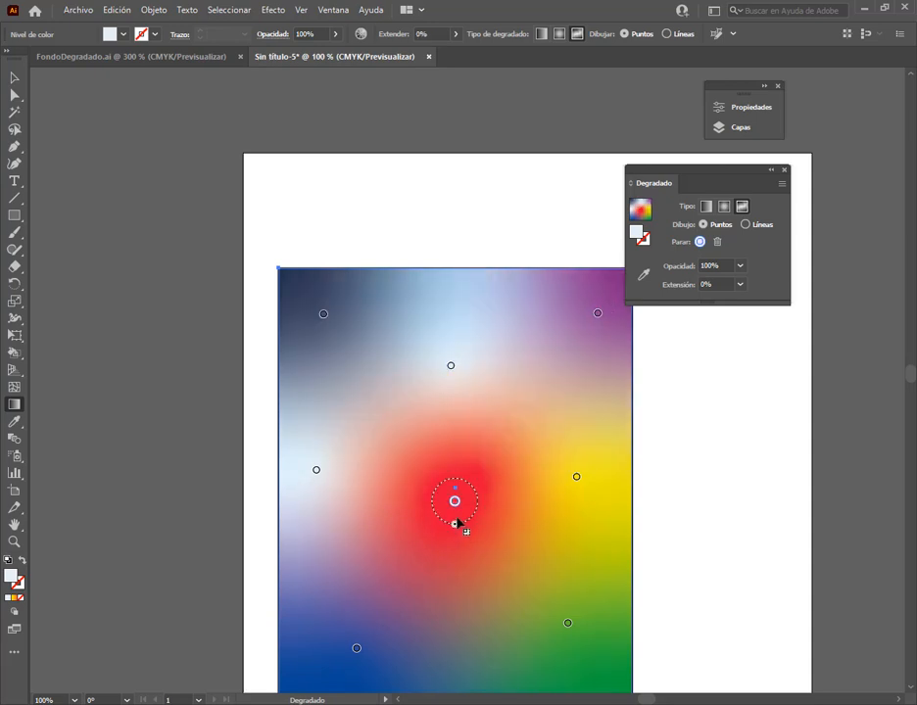
left_click_drag(457, 526, 457, 509)
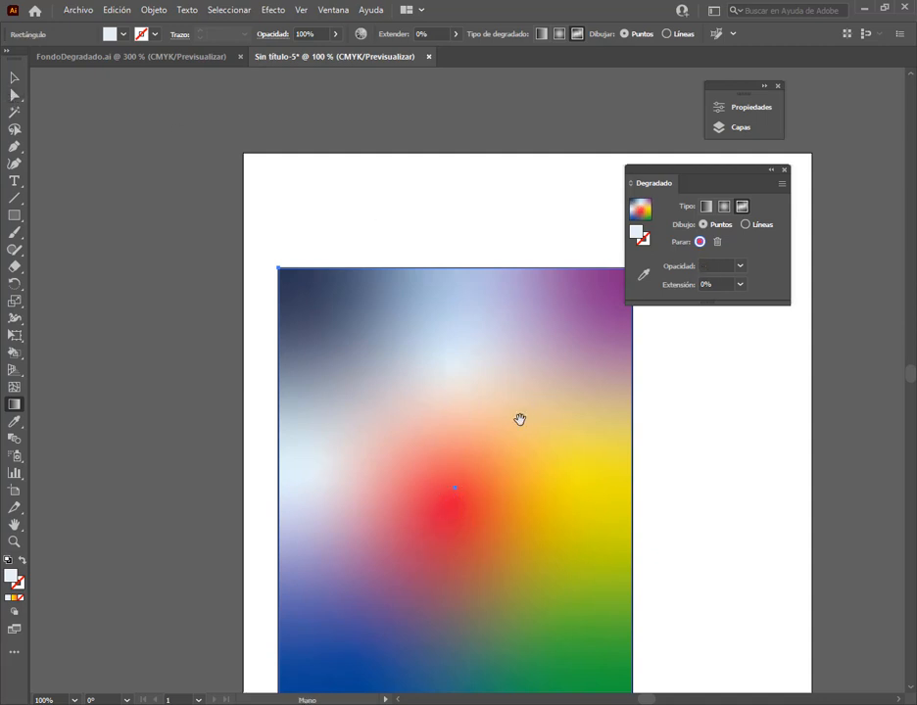
Switch the freeform gradient to Lines mode and start a line with a white point just left of the purple point
left_click_drag(520, 419, 483, 327)
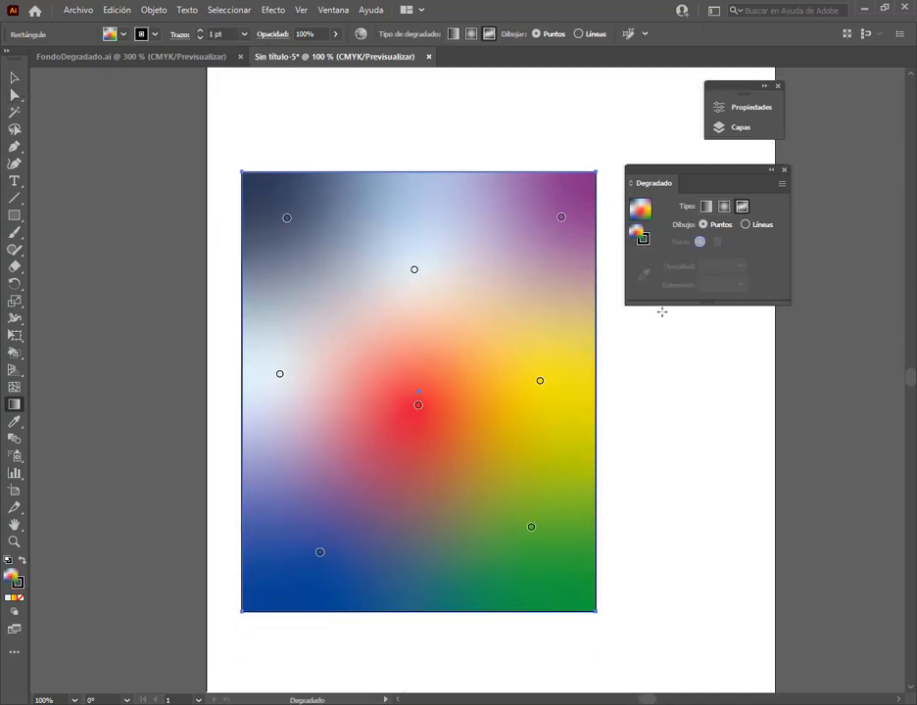
left_click(745, 226)
left_click(510, 211)
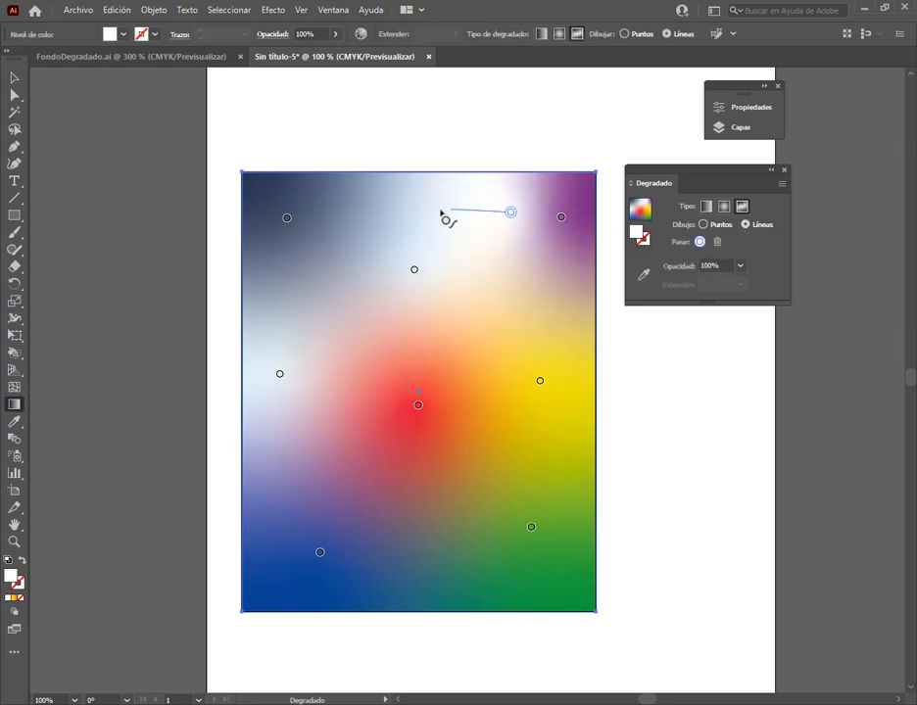
Extend the freeform gradient's line of white color stops in a curve down to the green area and back up toward the purple corner
left_click(400, 323)
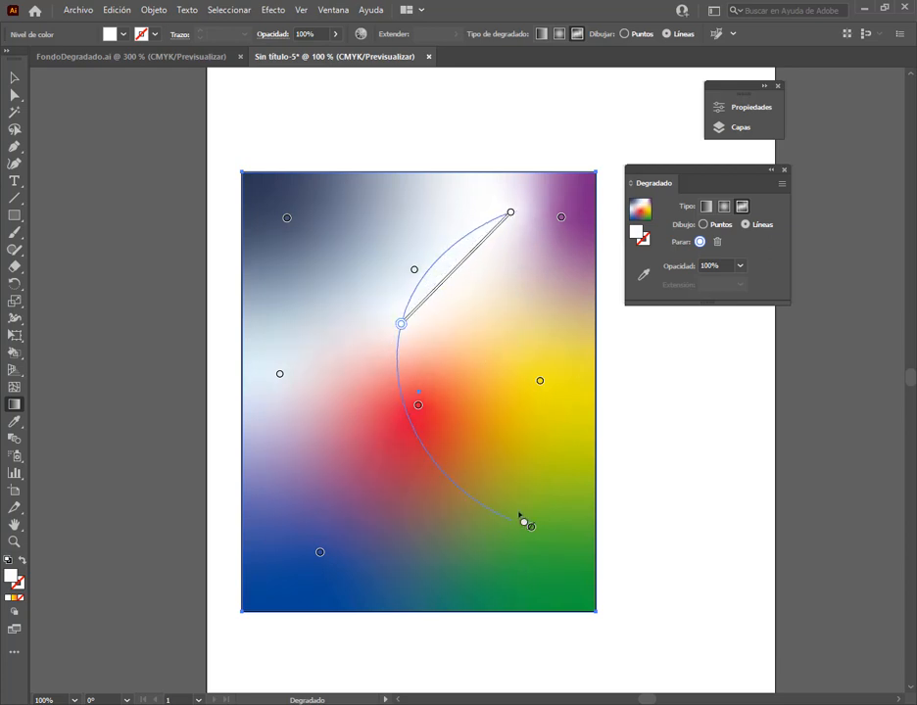
left_click(526, 511)
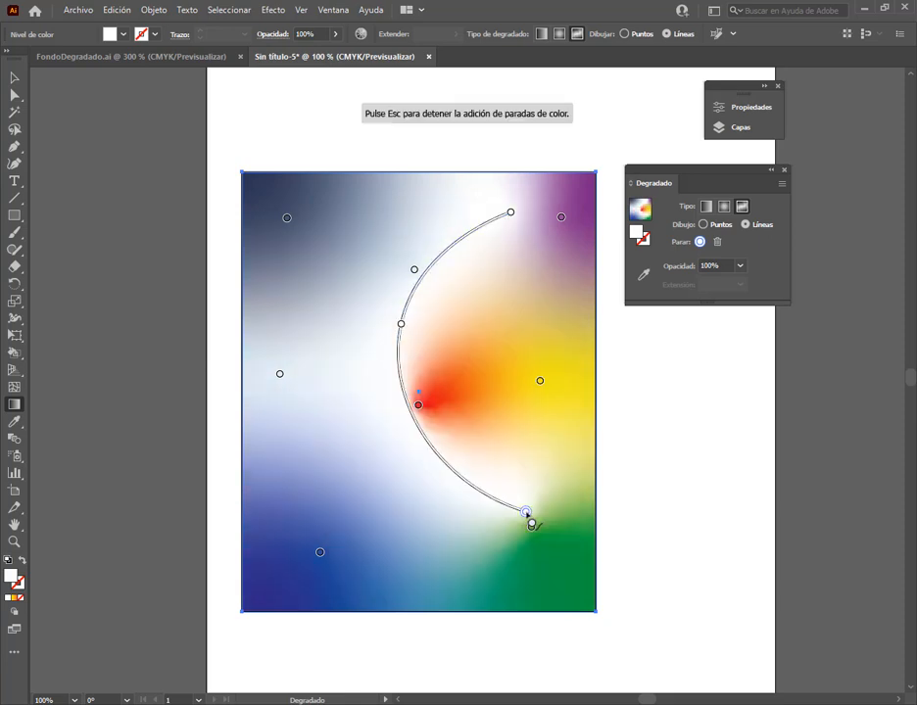
left_click(544, 307)
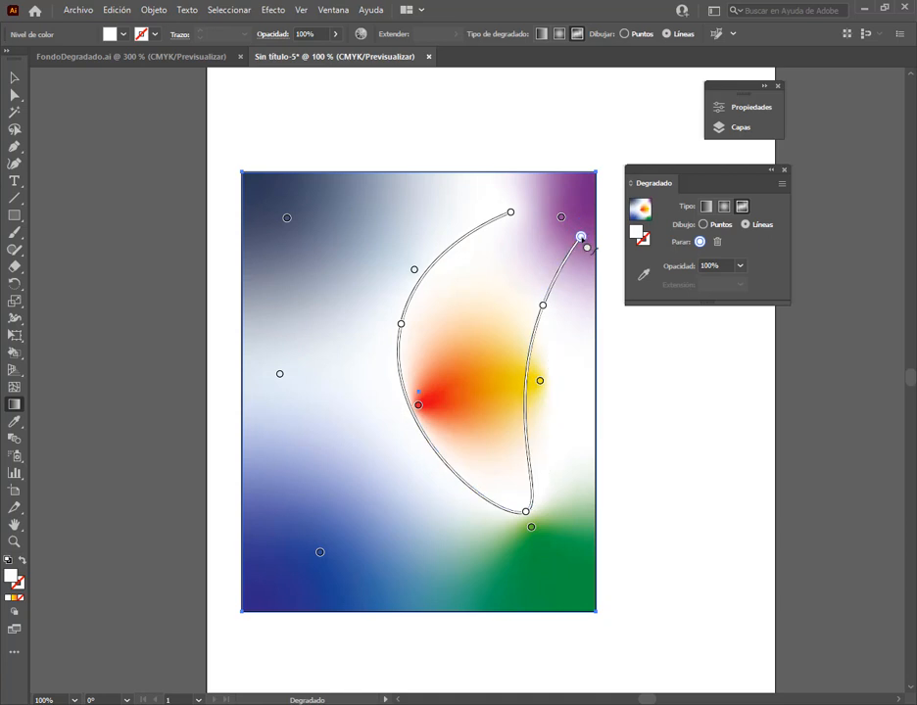
left_click(581, 236)
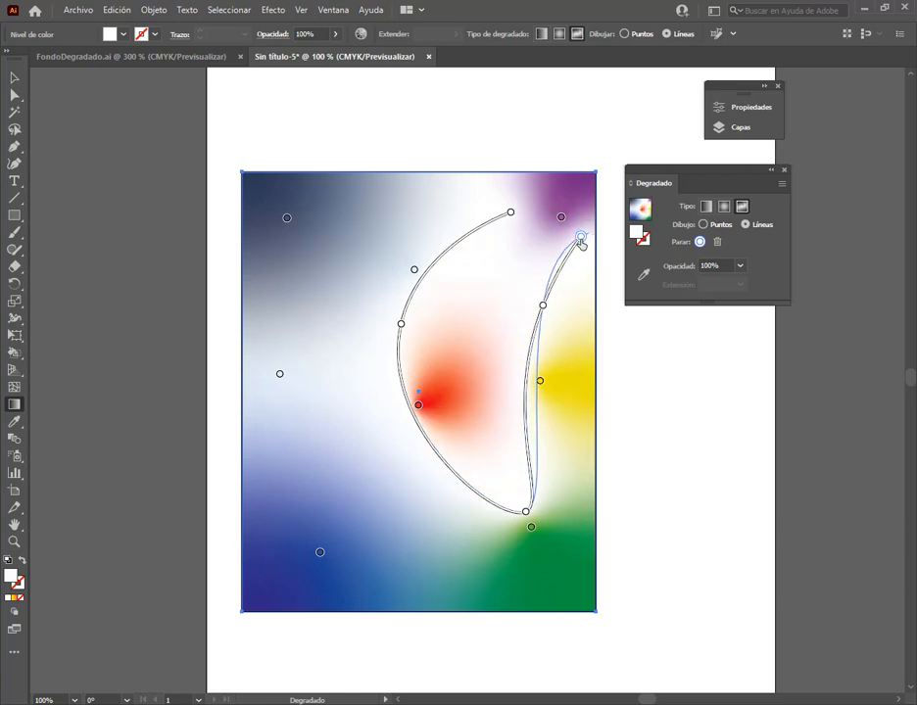
key("Escape")
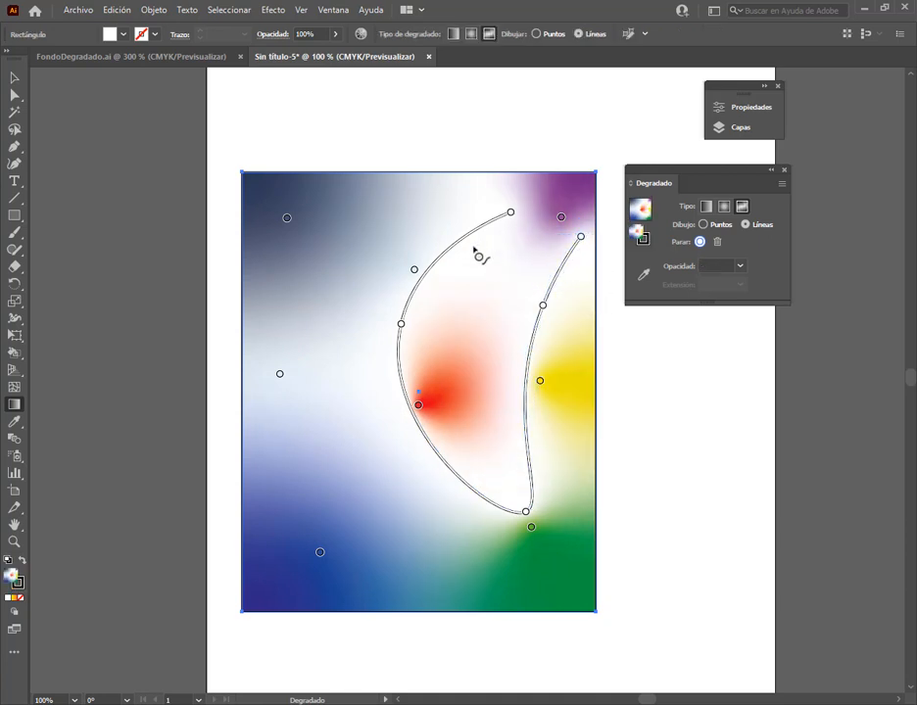
Delete the multicolored freeform gradient rectangle from the artboard
key("v")
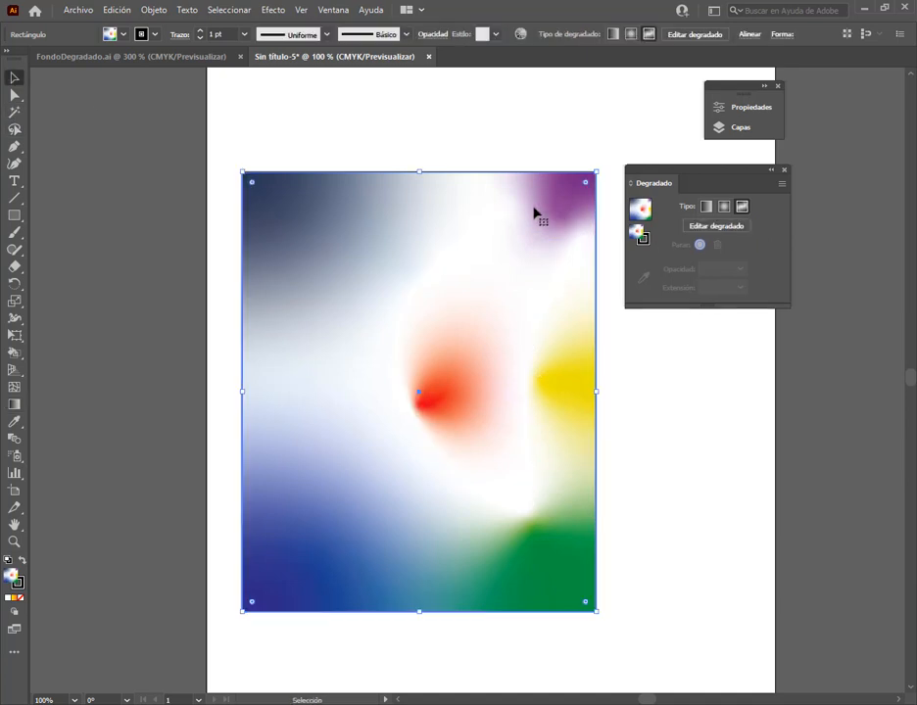
left_click_drag(536, 210, 543, 178)
key("Delete")
Draw a tall rectangle in the middle of the page and give it a freeform gradient fill
left_click(14, 216)
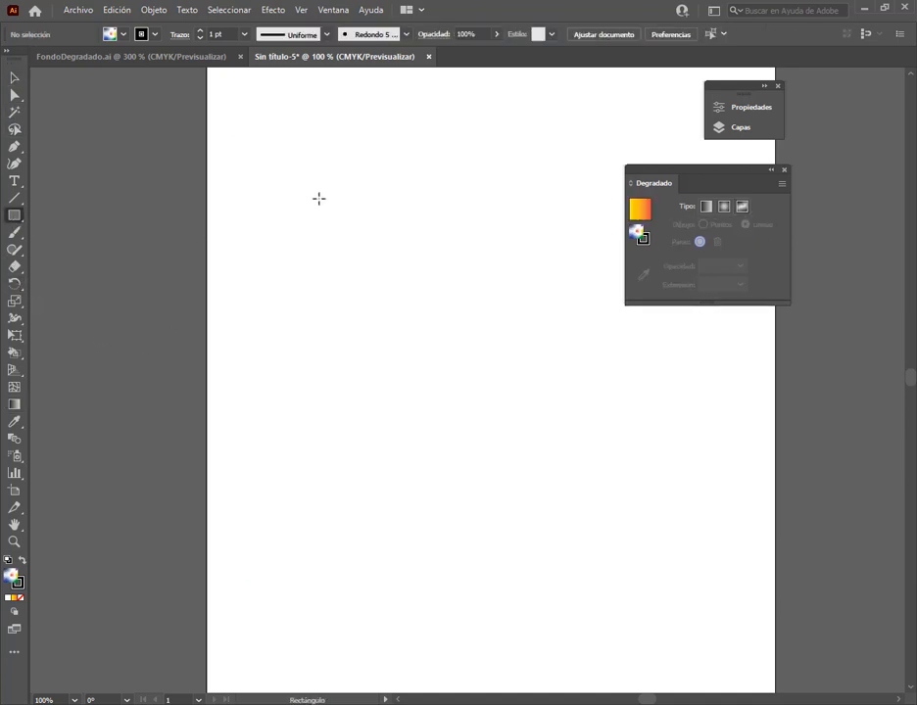
left_click_drag(317, 199, 584, 526)
left_click(638, 211)
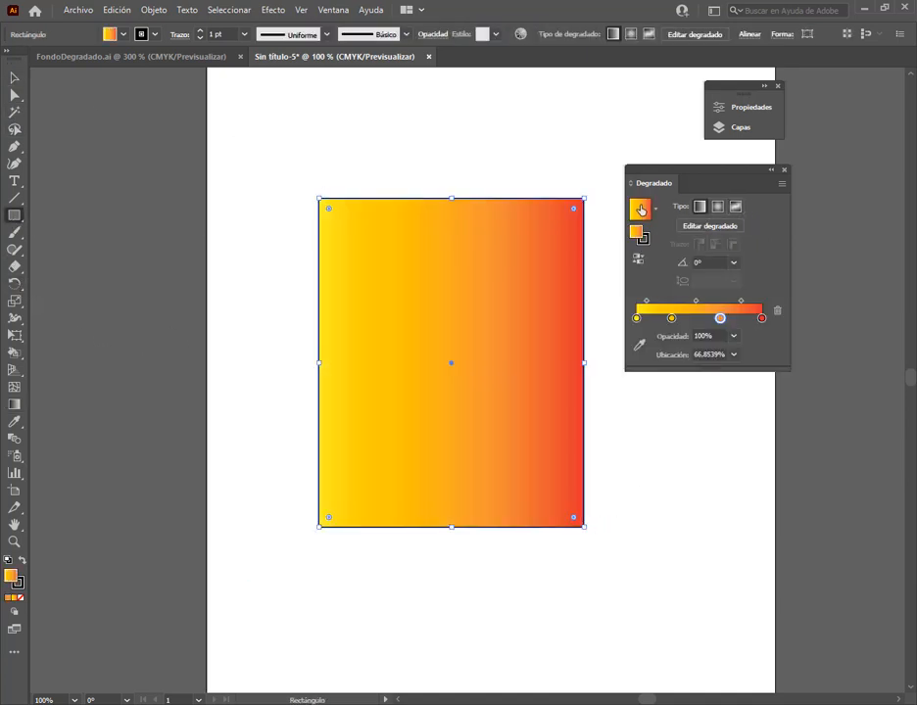
left_click(735, 206)
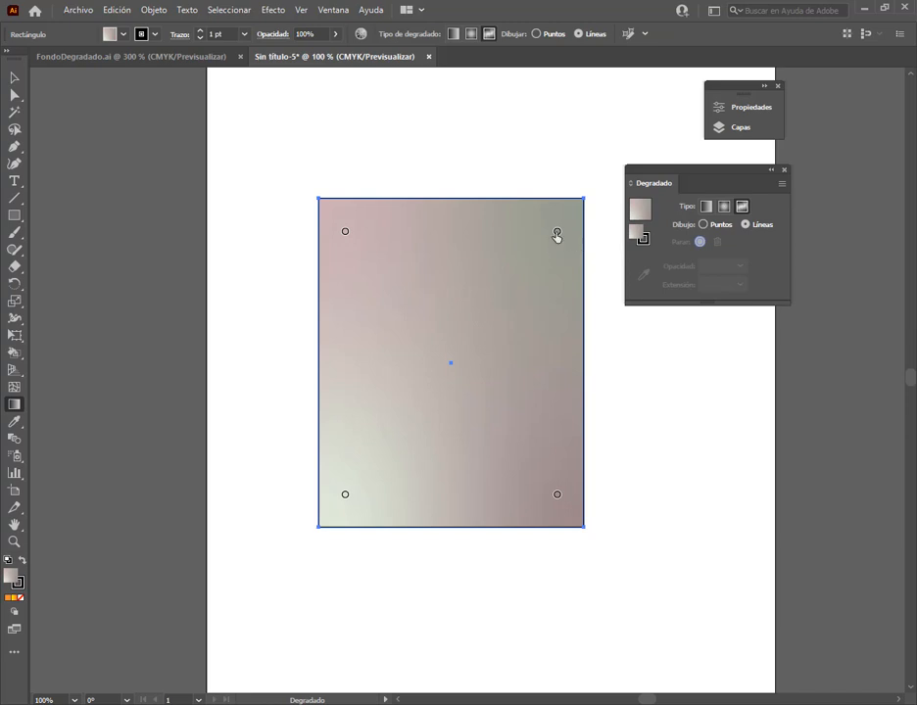
Change the rectangle's upper-right gradient color stop to an olive green
left_click(557, 233)
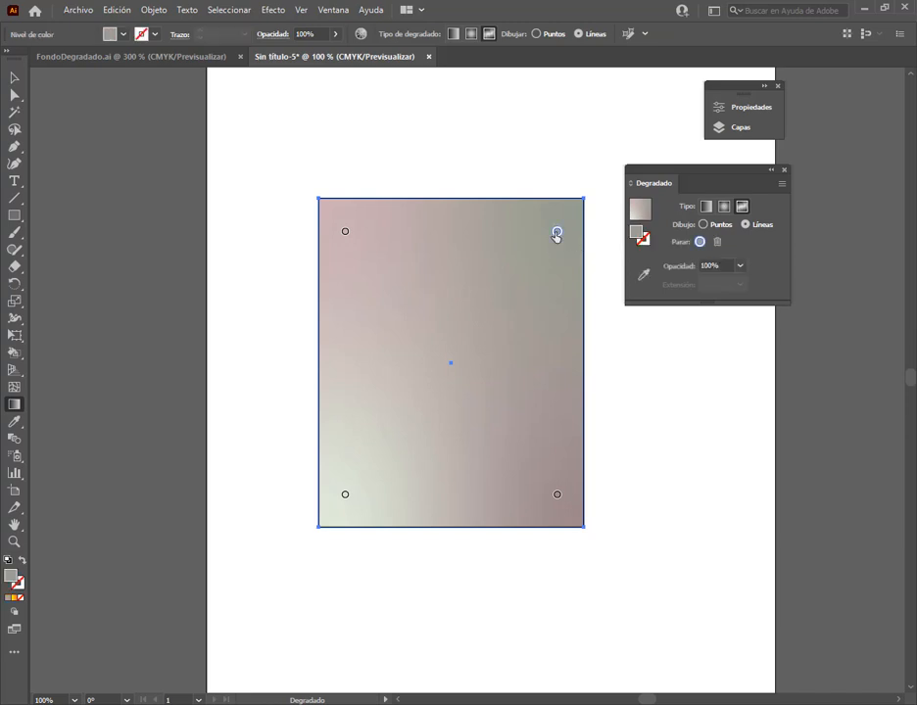
double_click(636, 233)
left_click_drag(546, 289, 583, 266)
left_click(751, 269)
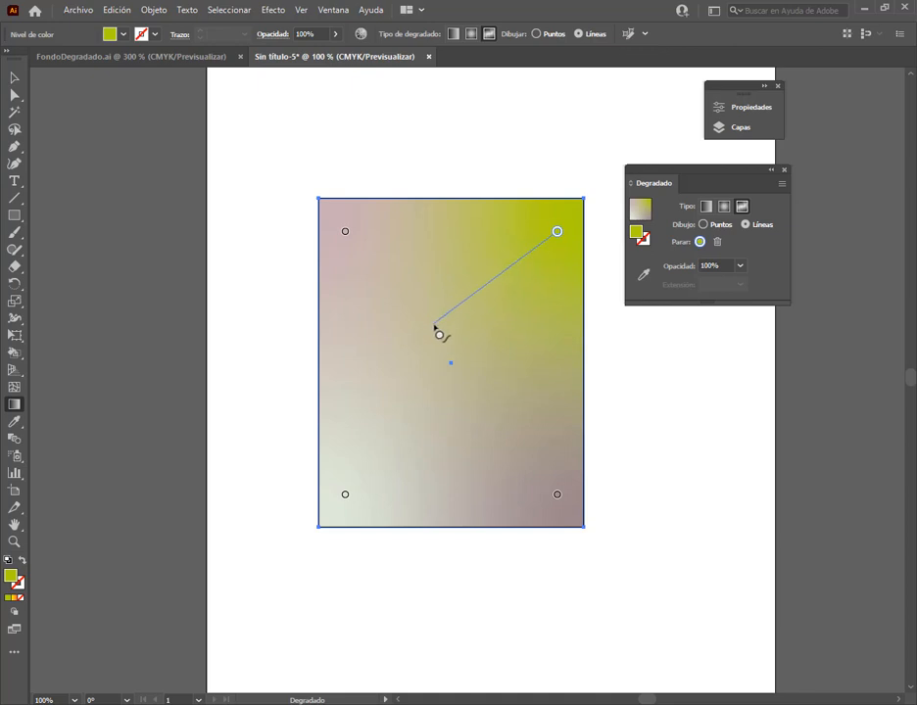
Draw an S-shaped line of olive green color stops from the upper-right stop down to the rectangle's lower-left area
left_click(434, 325)
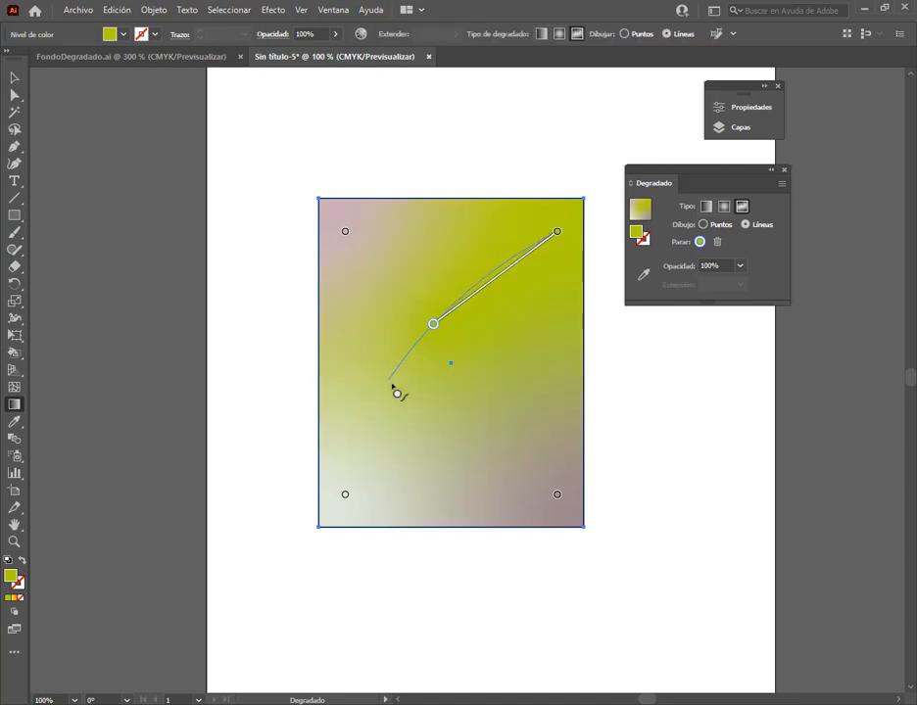
left_click(543, 370)
left_click(558, 467)
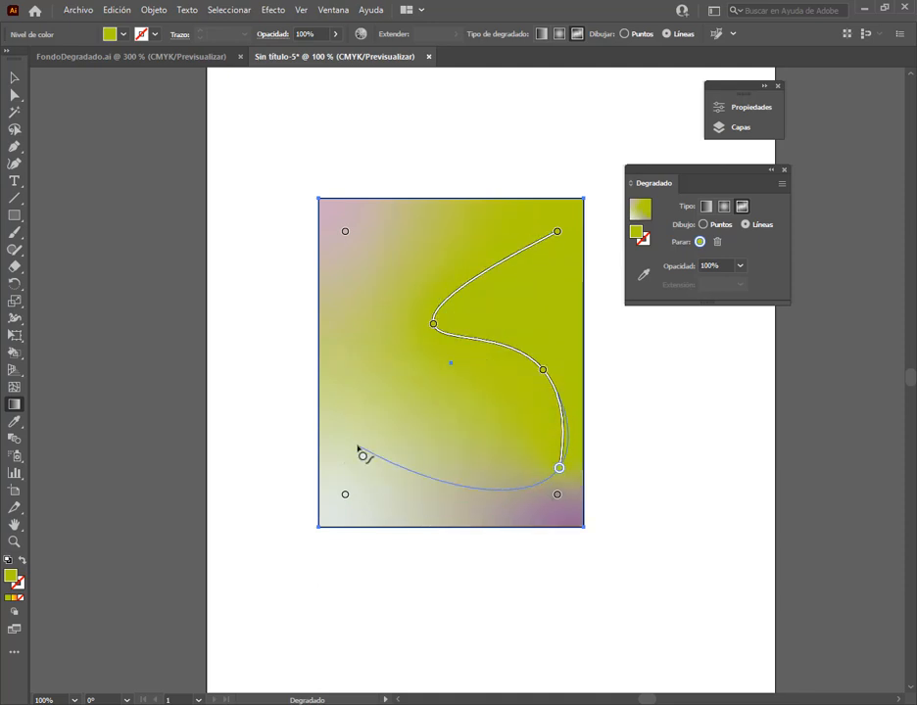
left_click(359, 448)
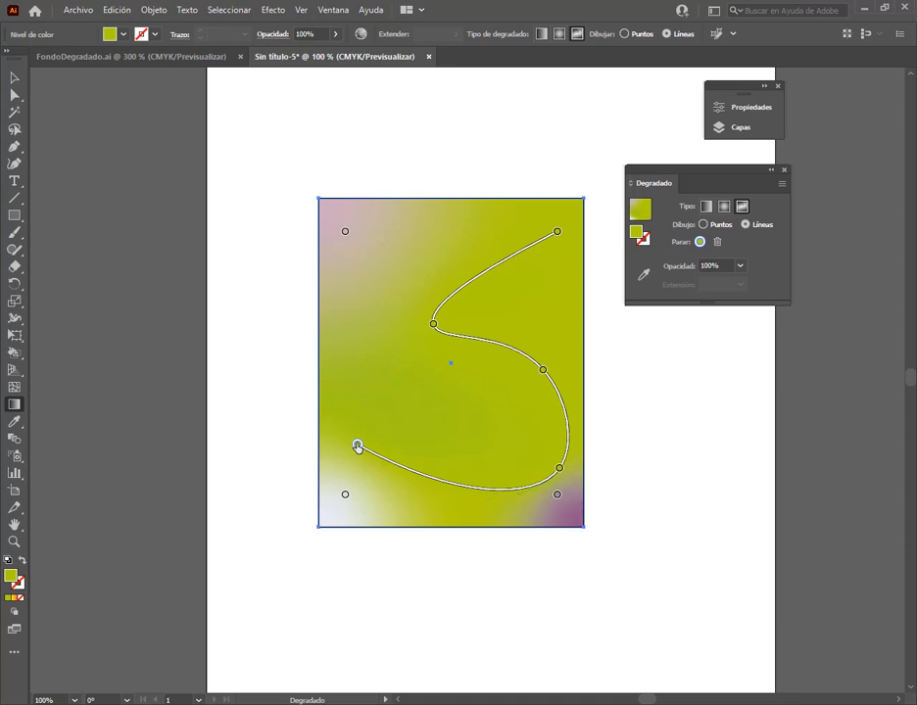
double_click(357, 446)
Add four white gradient points around the S-shaped line in points mode, and view the rectangle's fill without the gradient handles
left_click(703, 225)
left_click(486, 413)
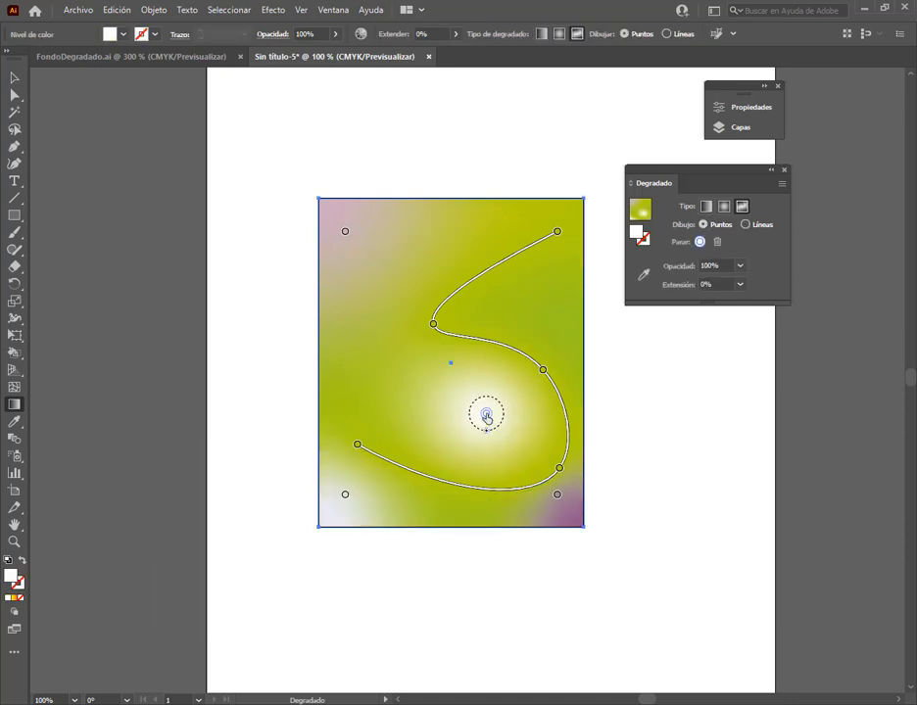
left_click(553, 294)
left_click(375, 275)
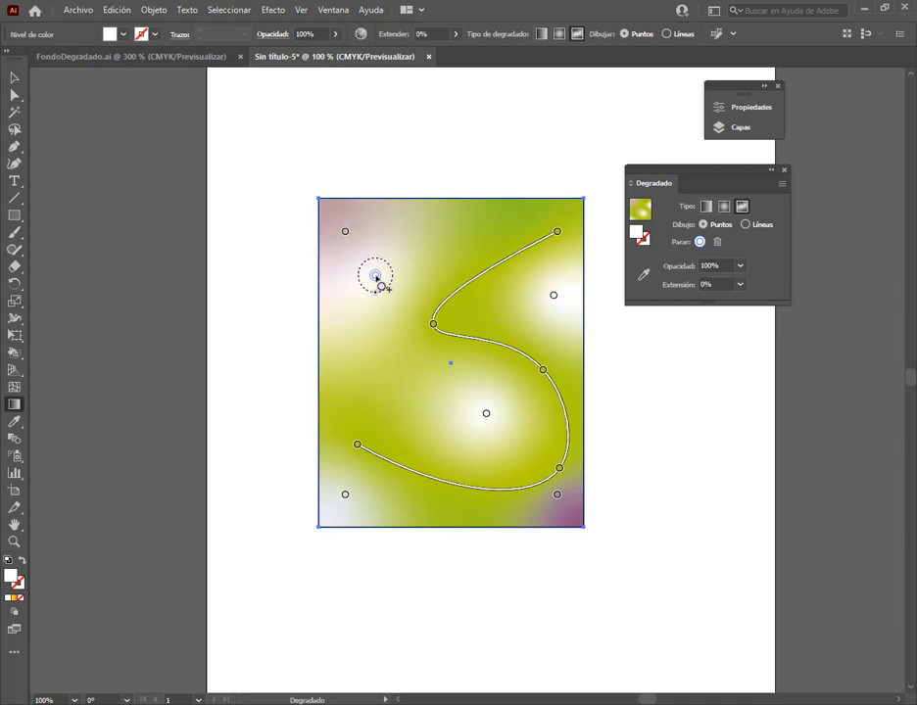
left_click(350, 390)
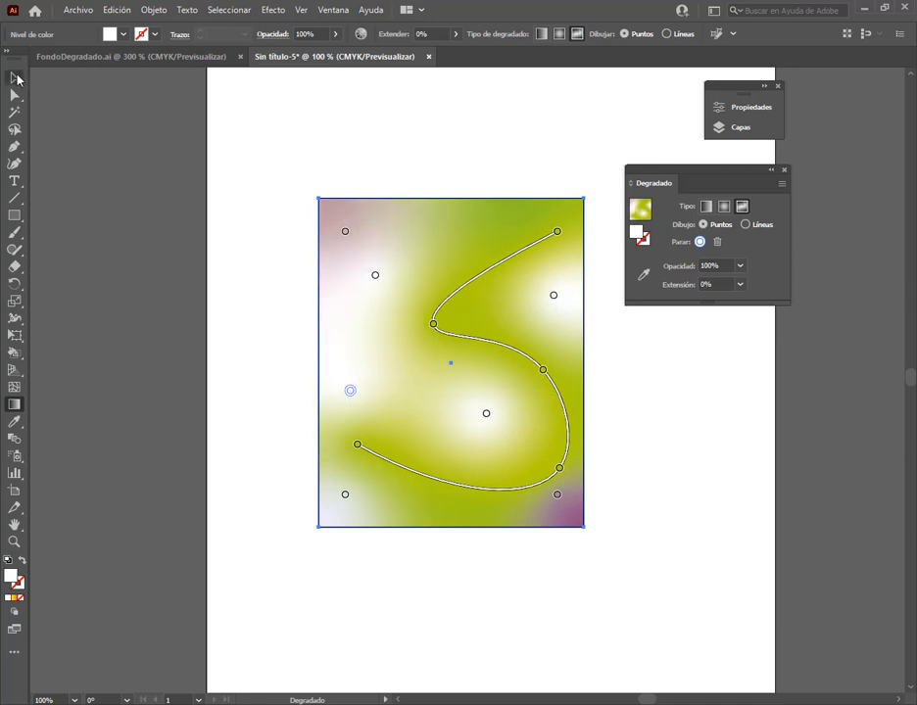
left_click(17, 79)
left_click(665, 392)
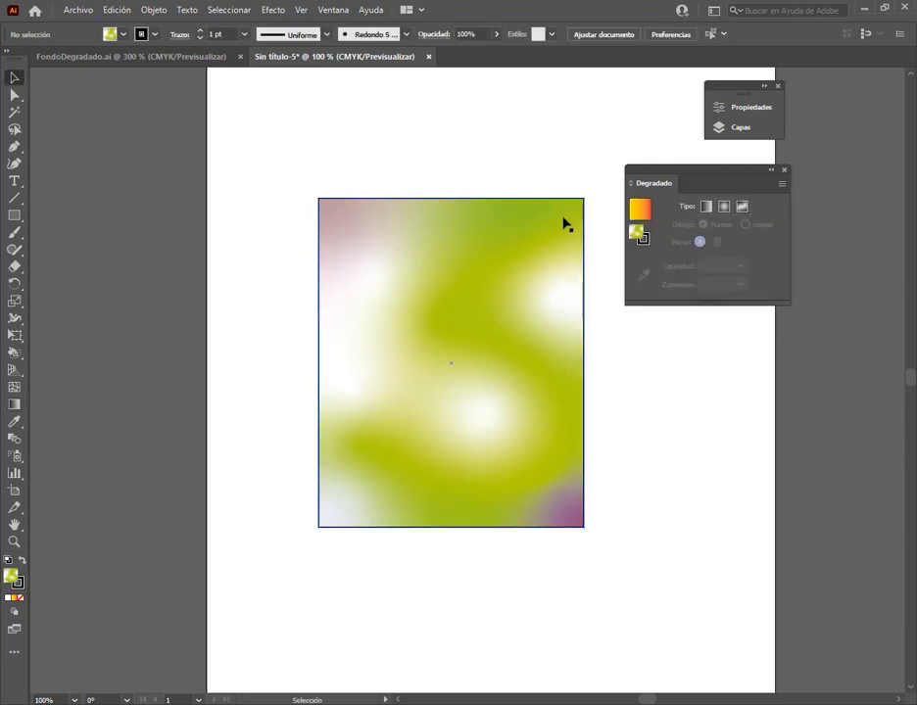
left_click(389, 474)
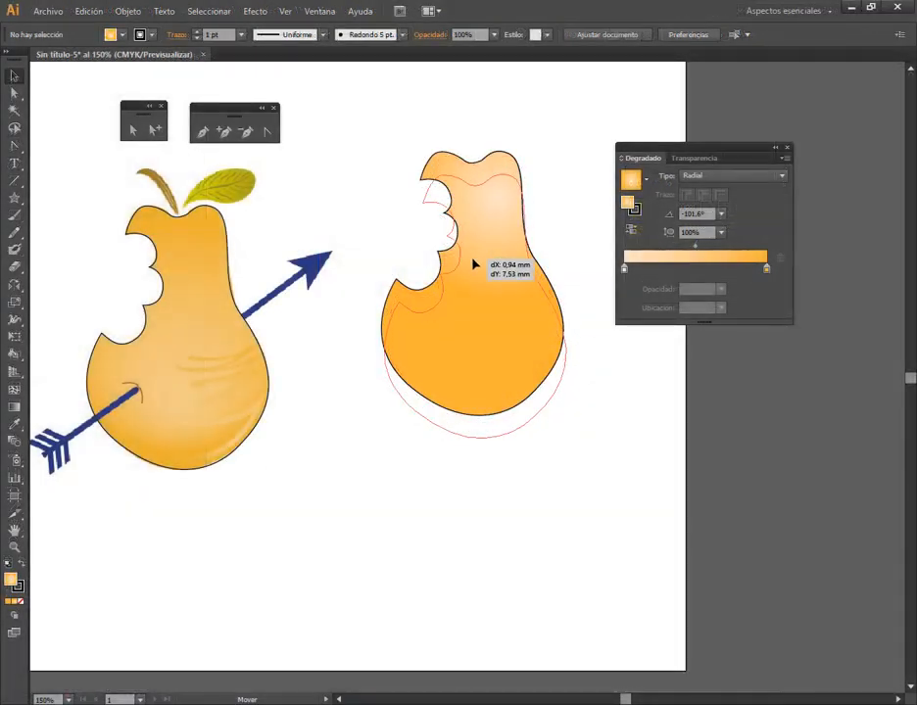
Move the separate gradient-filled pear slightly lower beside the reference pear pierced by the arrow
left_click_drag(475, 261, 479, 257)
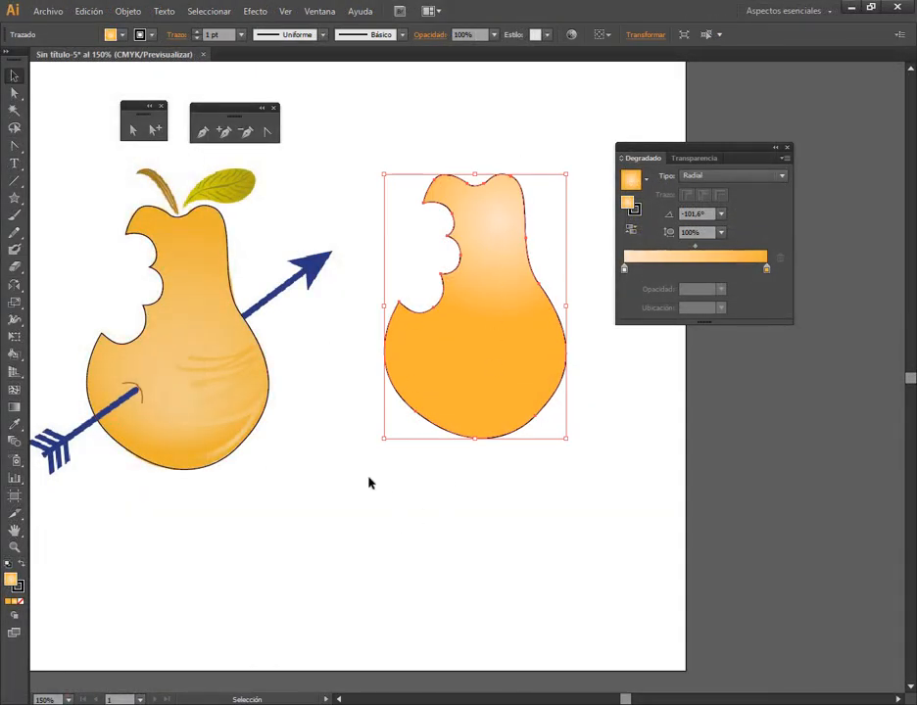
key("space")
left_click_drag(320, 489, 438, 496)
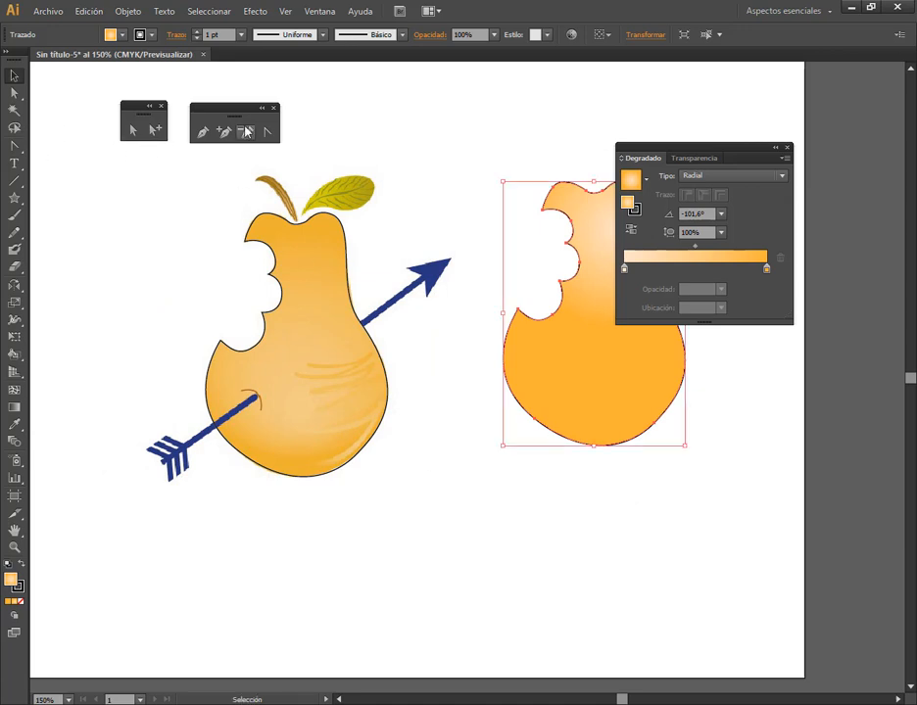
Draw a straight Pen path along the lower arrow shaft, from the feathers to the point where it enters the pear
left_click(201, 131)
key("ctrl+shift+a")
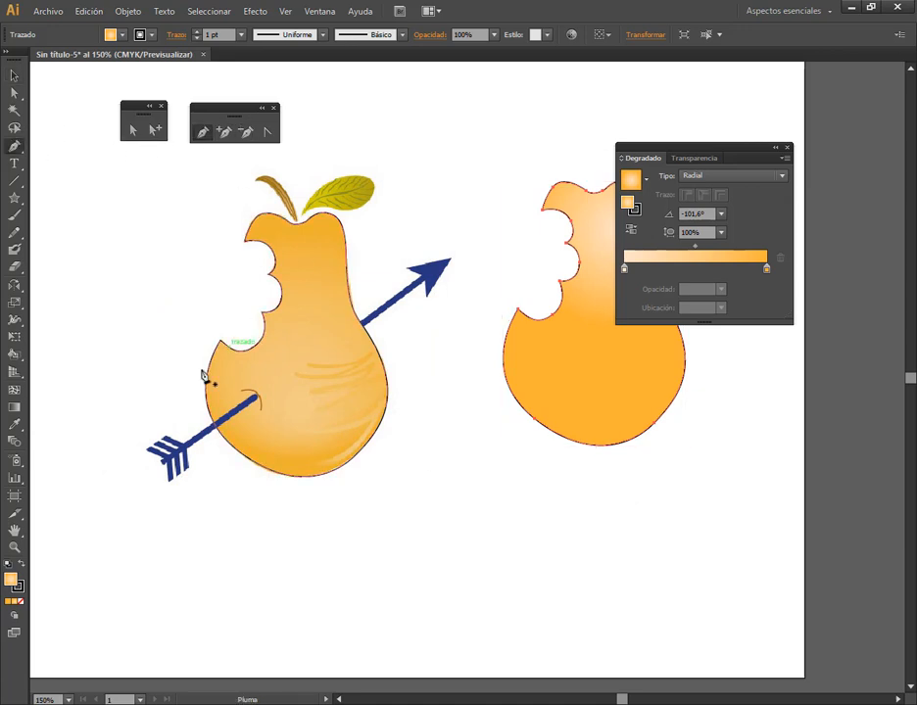
left_click(168, 471)
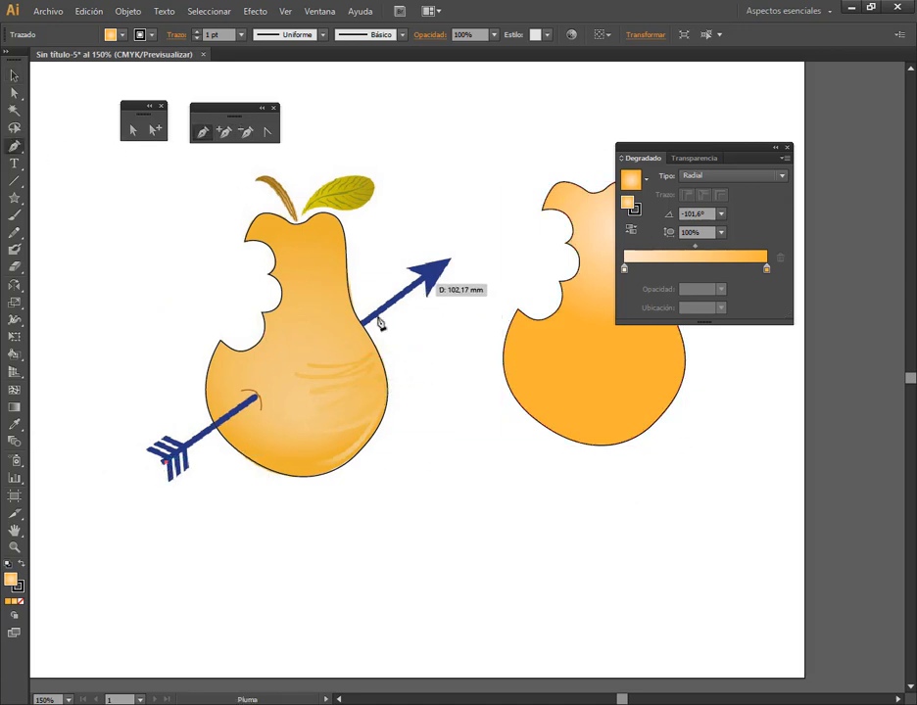
left_click(255, 399)
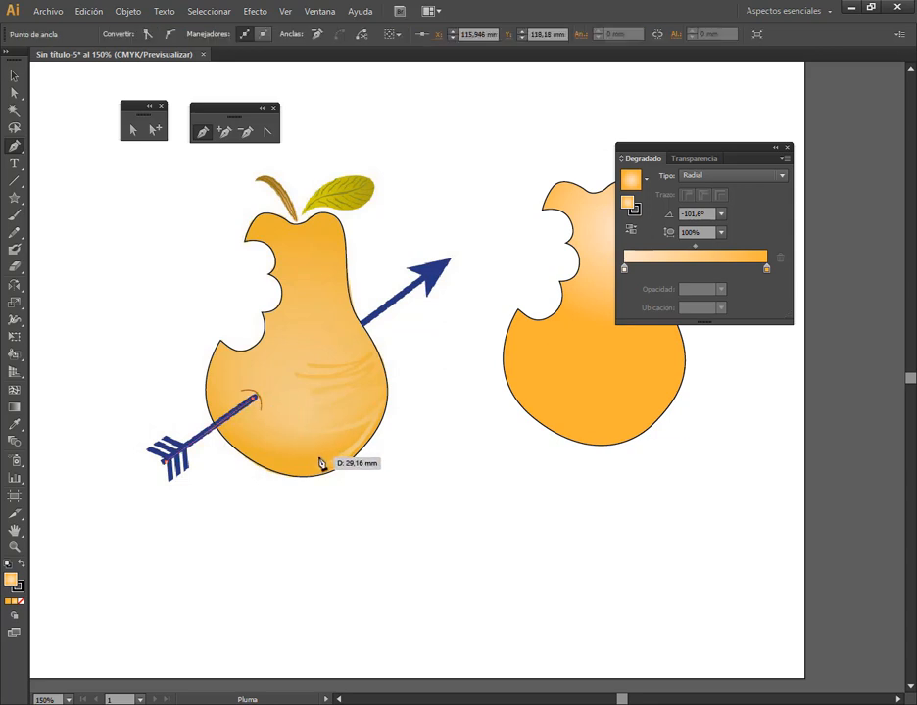
left_click(13, 75)
left_click(228, 185)
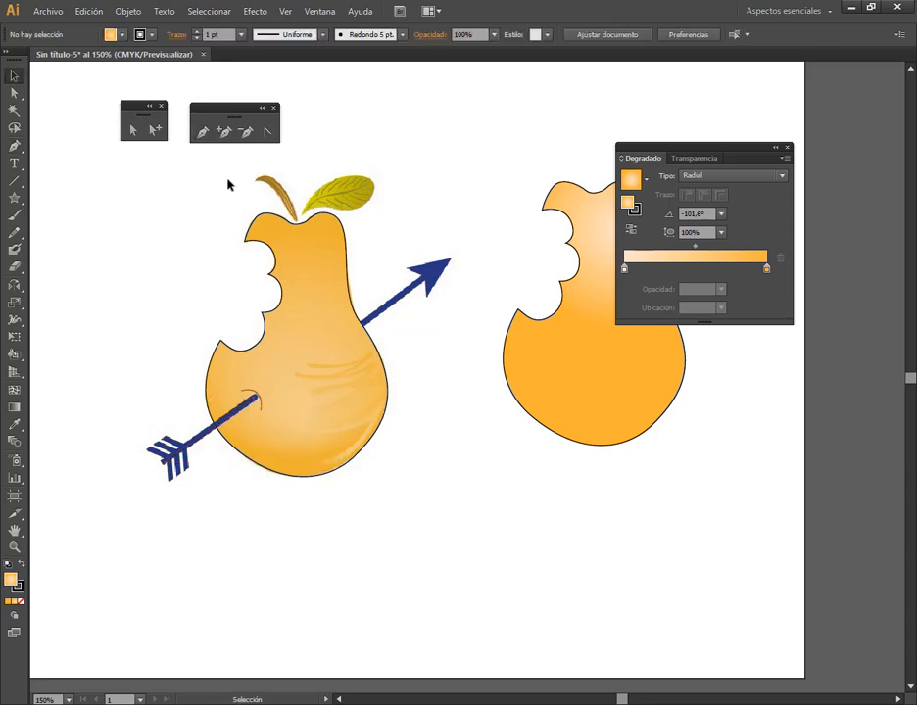
Draw a second straight Pen path along the upper arrow shaft, from inside the pear's edge to the arrowhead
left_click(203, 131)
left_click(344, 340)
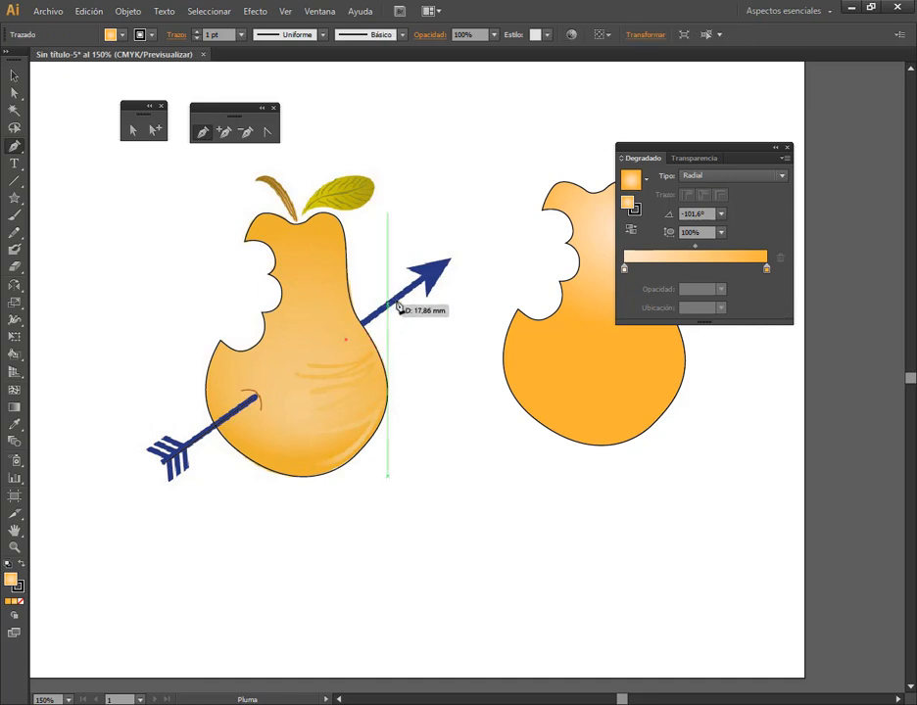
left_click(428, 272)
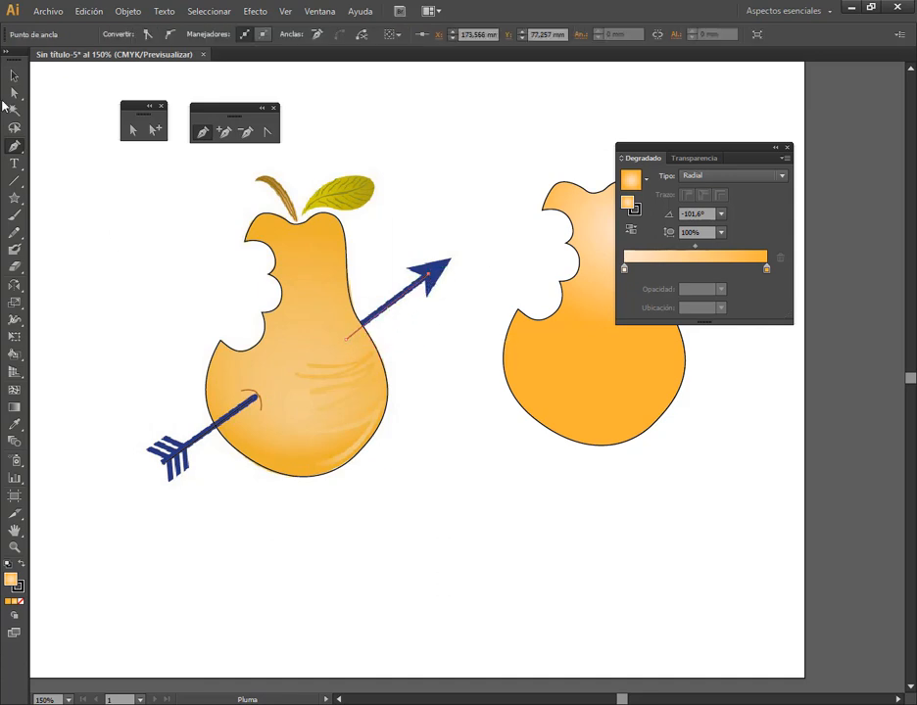
left_click(14, 75)
left_click(222, 529)
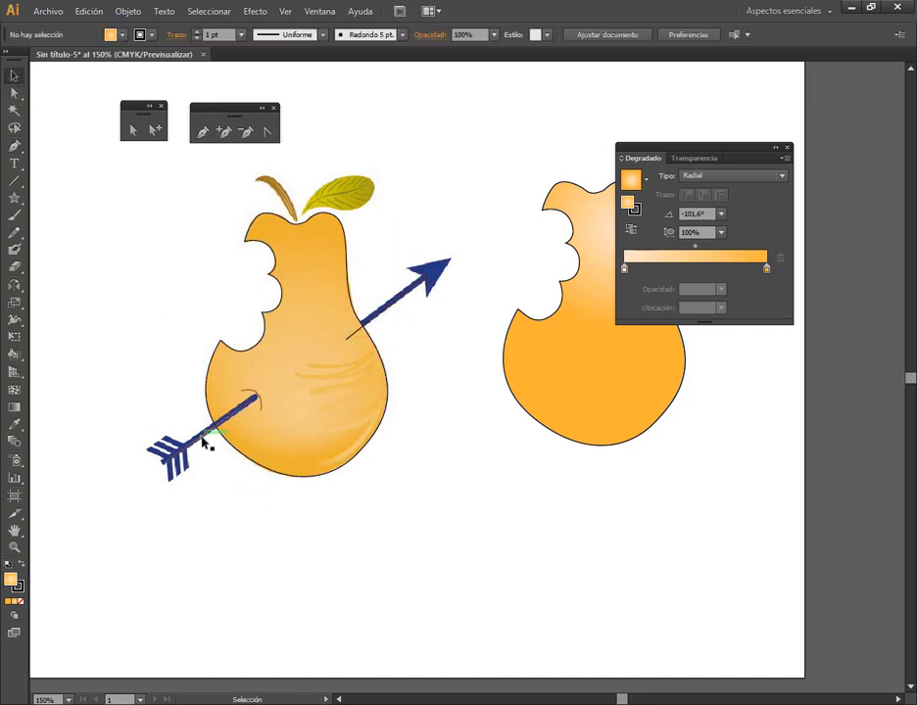
Move the two shaft lines off the reference arrow, one below the pear and the other between the two pears
left_click_drag(204, 437, 251, 502)
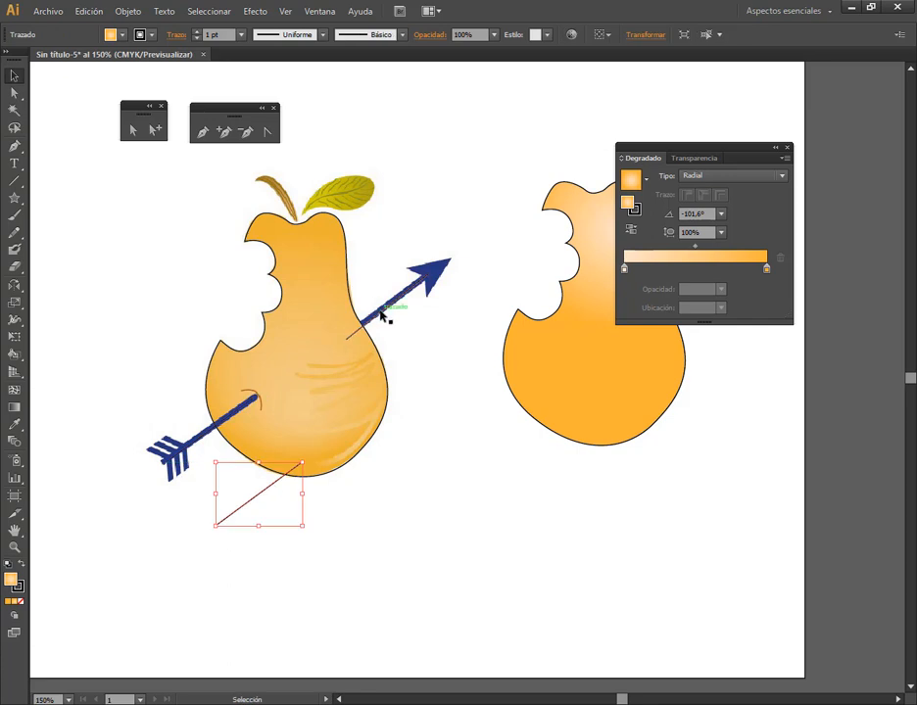
left_click_drag(384, 311, 430, 382)
left_click_drag(240, 513, 240, 526)
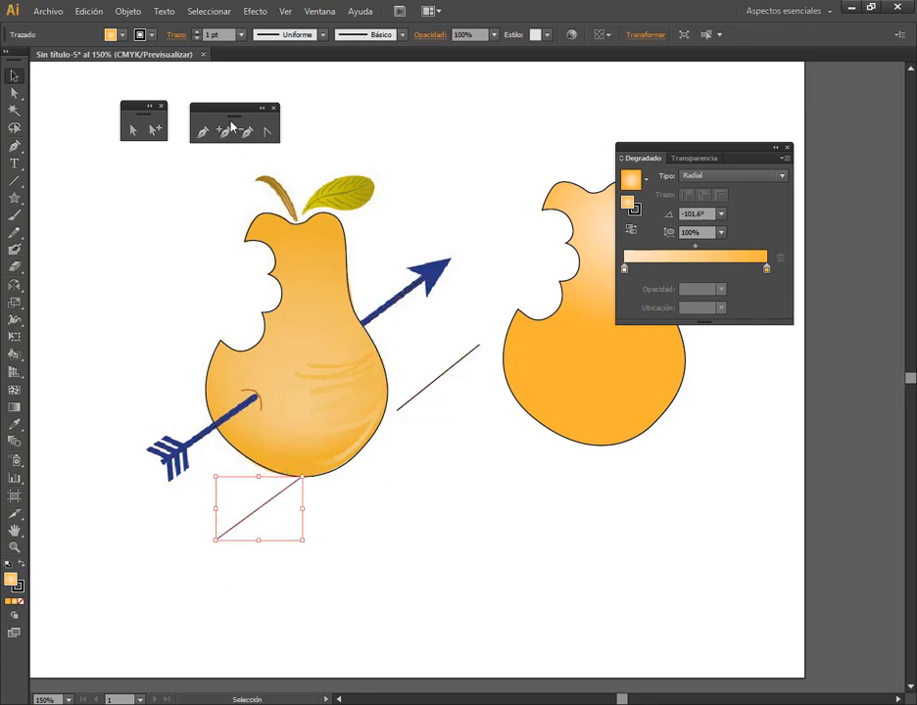
Set the stroke weight of both shaft lines to 10 pt
left_click(240, 35)
left_click(278, 260)
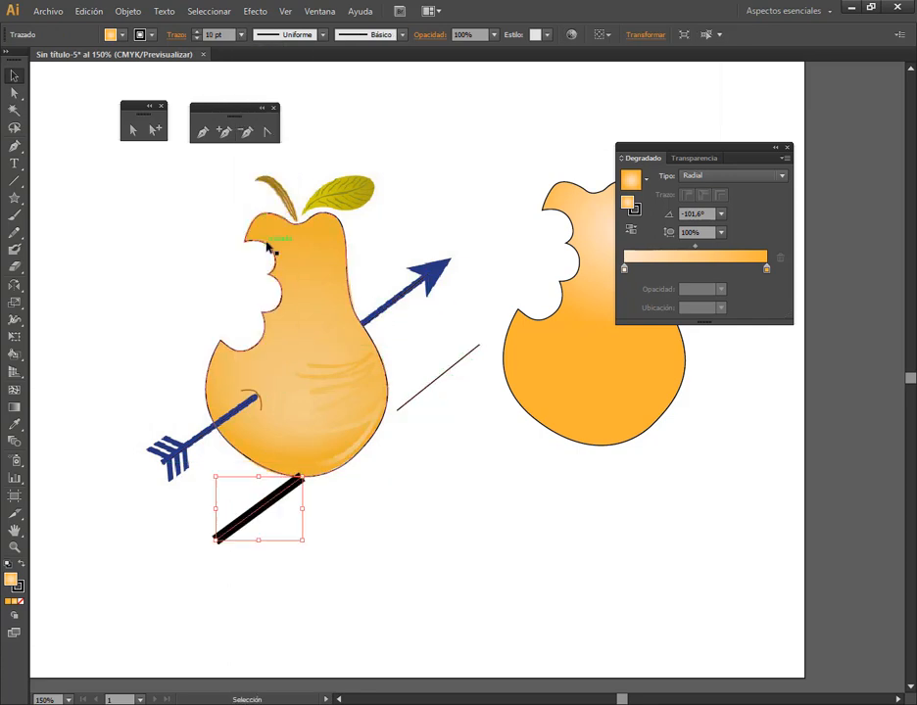
left_click(446, 372)
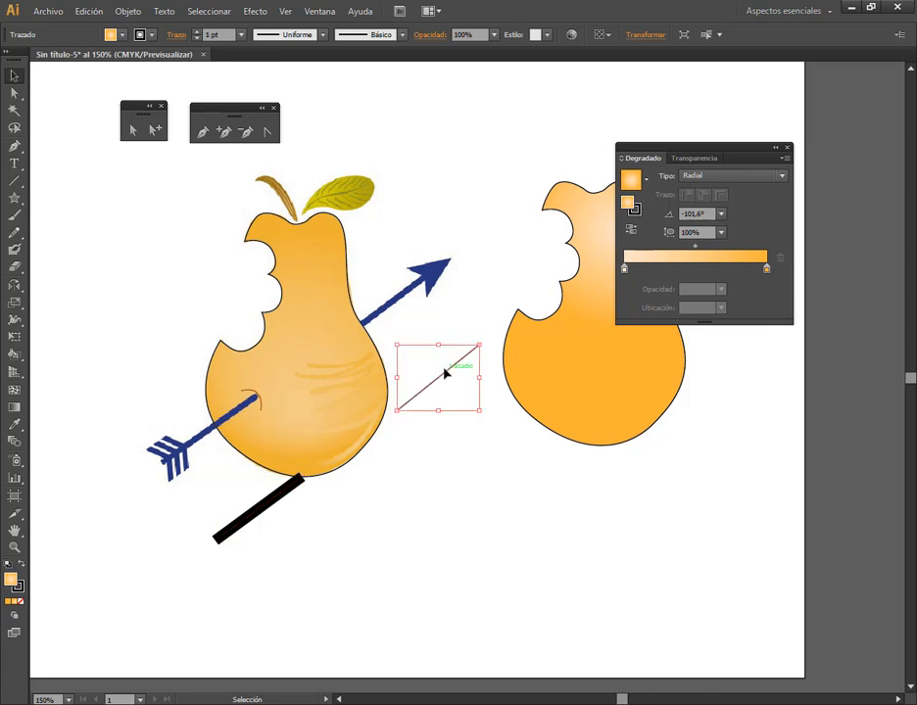
left_click(242, 35)
left_click(258, 239)
left_click(385, 484)
Give the lower shaft line below the pear rounded end caps
scroll(276, 461, "up", 2)
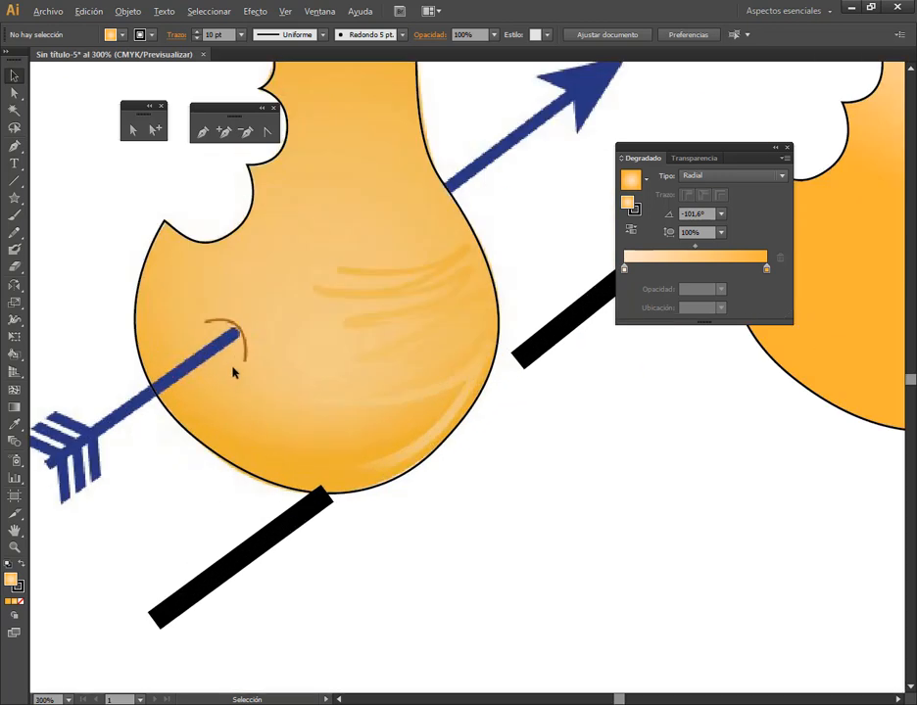
left_click(287, 532)
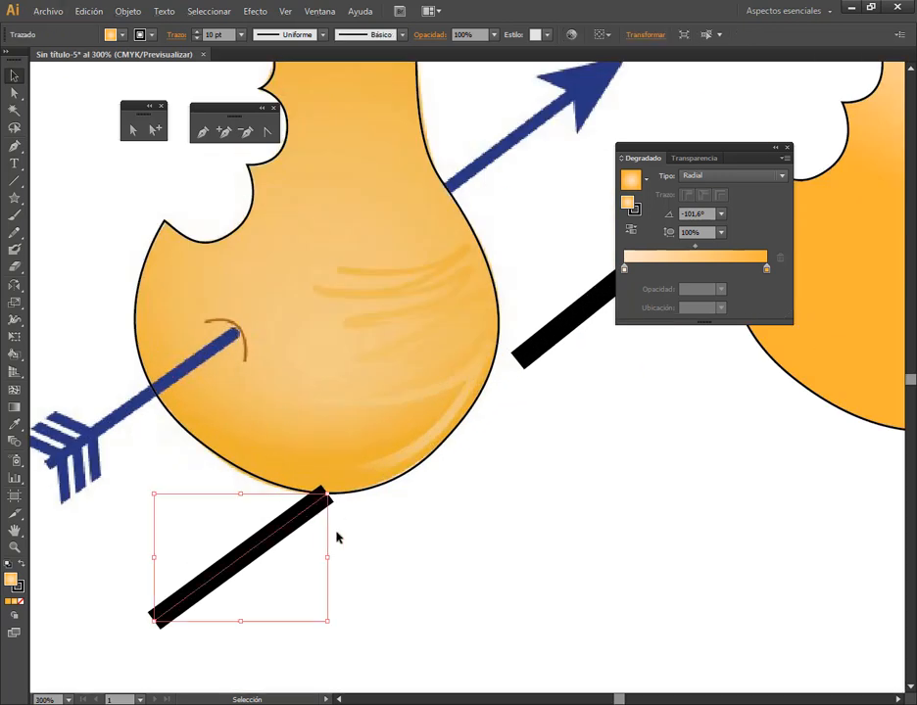
left_click(177, 39)
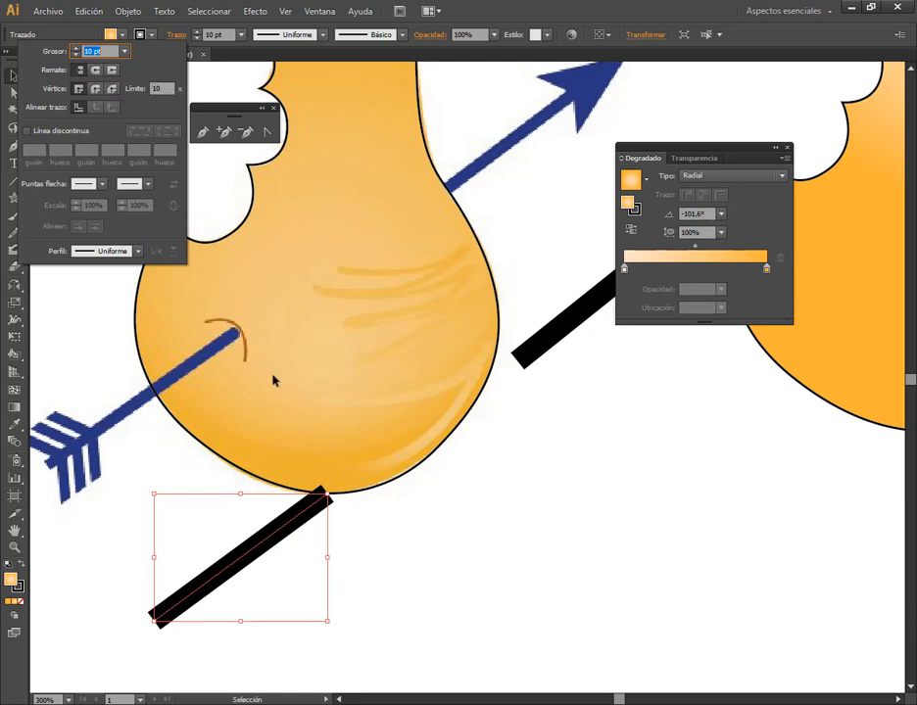
left_click(95, 72)
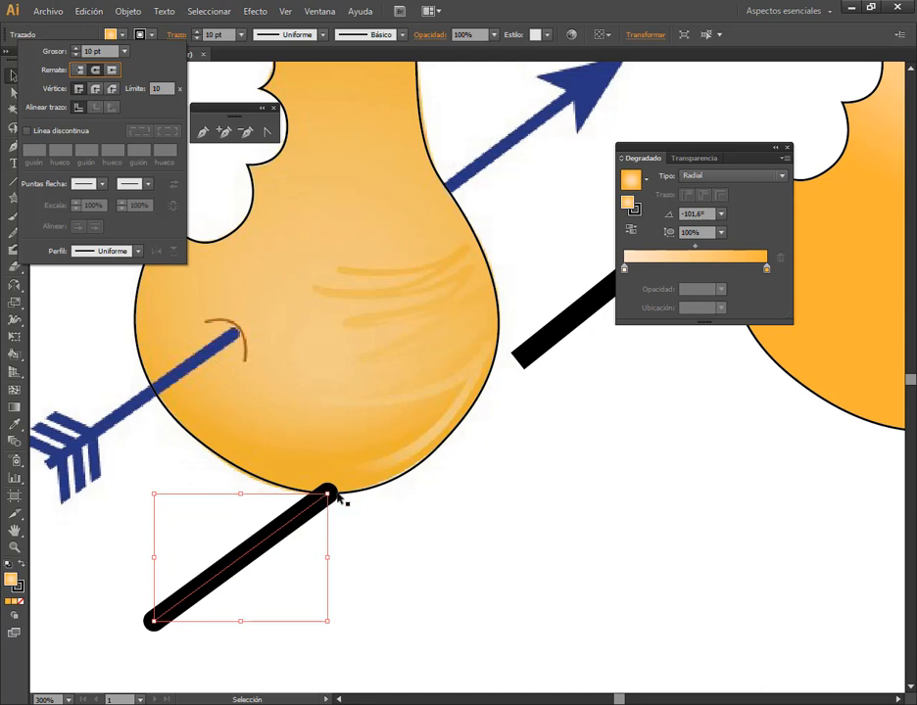
left_click(544, 6)
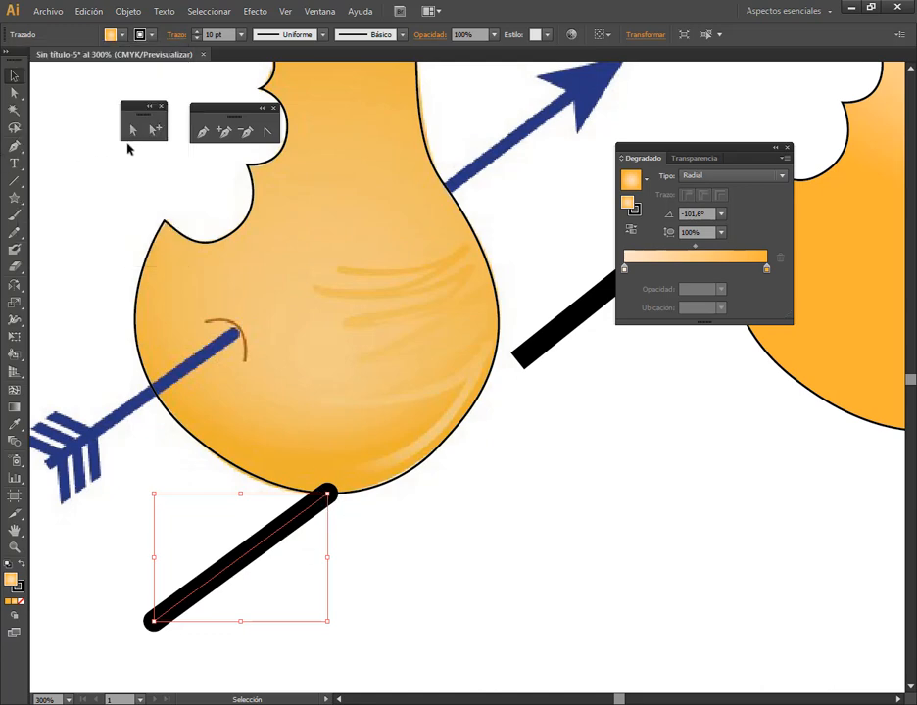
Draw an open M-shaped zigzag path with the Pen tool in the empty area beside the pear's base
left_click(14, 145)
left_click(471, 557)
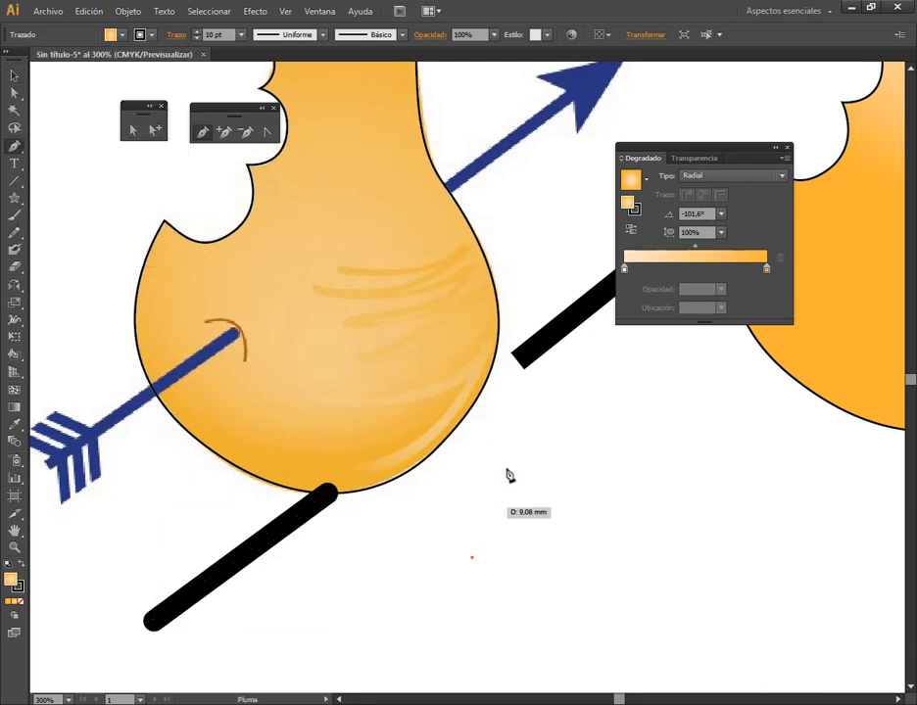
left_click(533, 418)
left_click(627, 558)
left_click(680, 413)
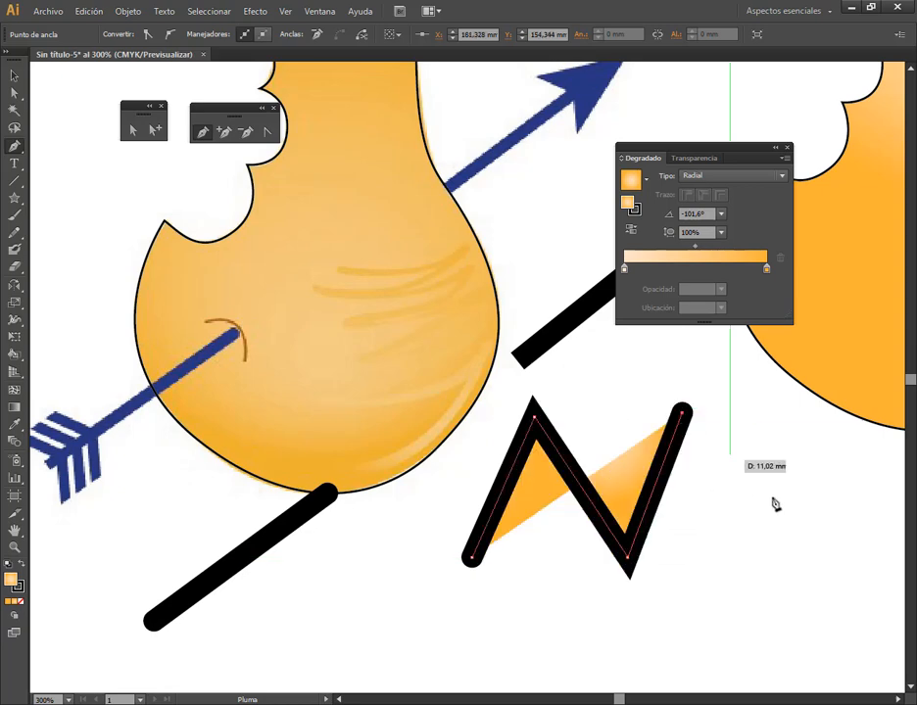
left_click(800, 562)
key("v")
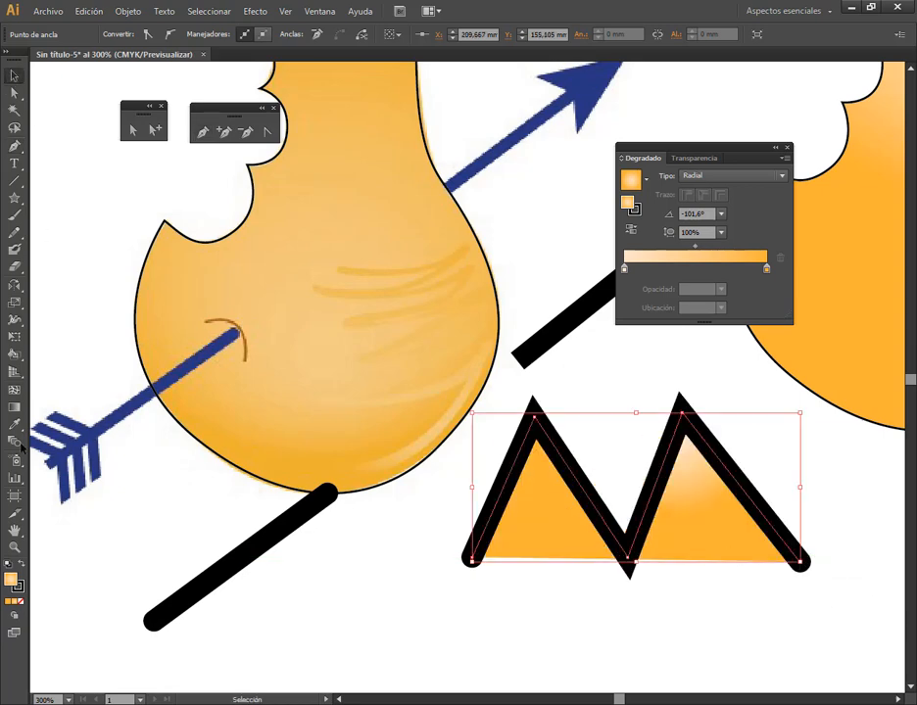
Remove the fill from the zigzag path and shift it slightly towards the pear
key("slash")
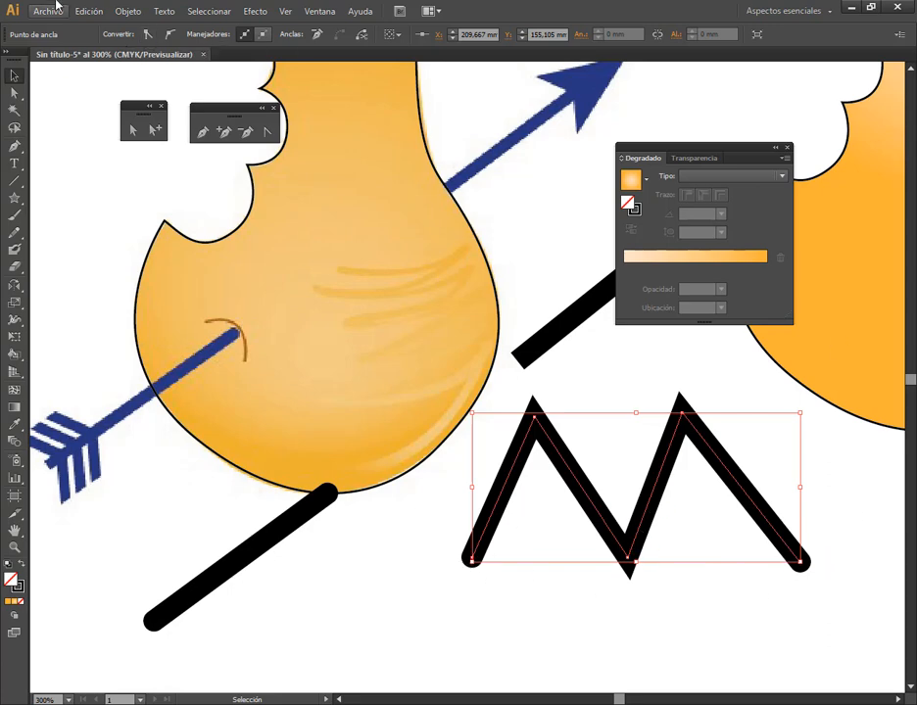
left_click(584, 449)
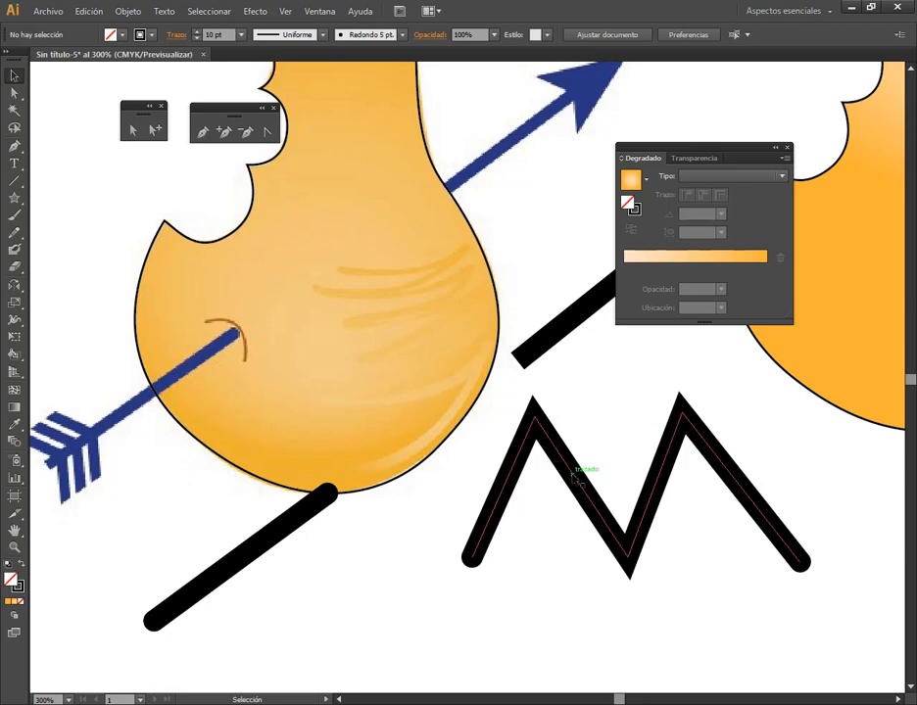
left_click_drag(557, 427, 524, 433)
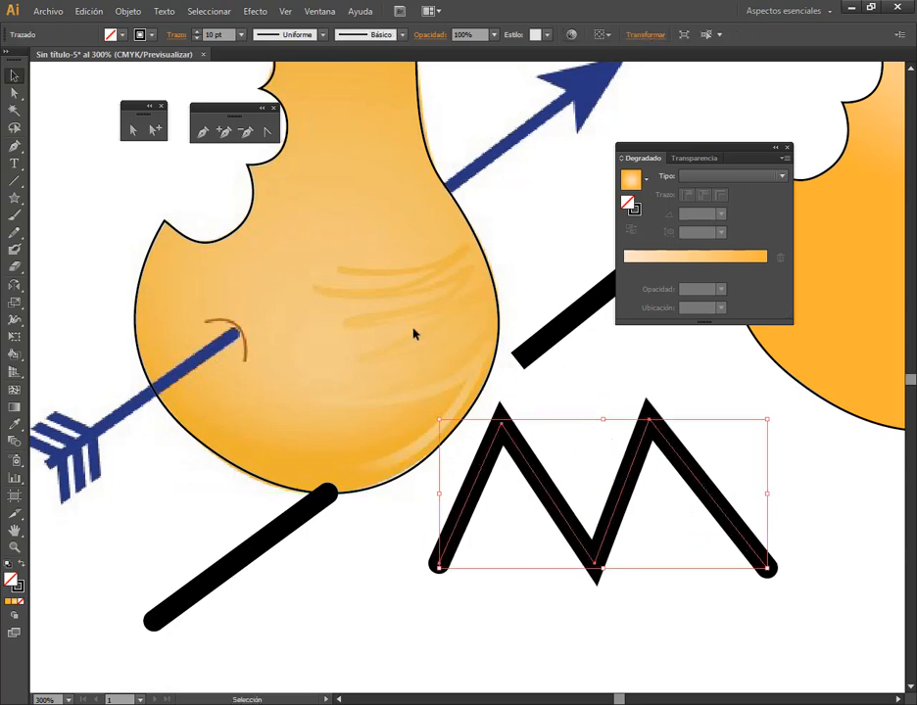
Try round and bevel corner joins on the zigzag path's stroke
left_click(331, 12)
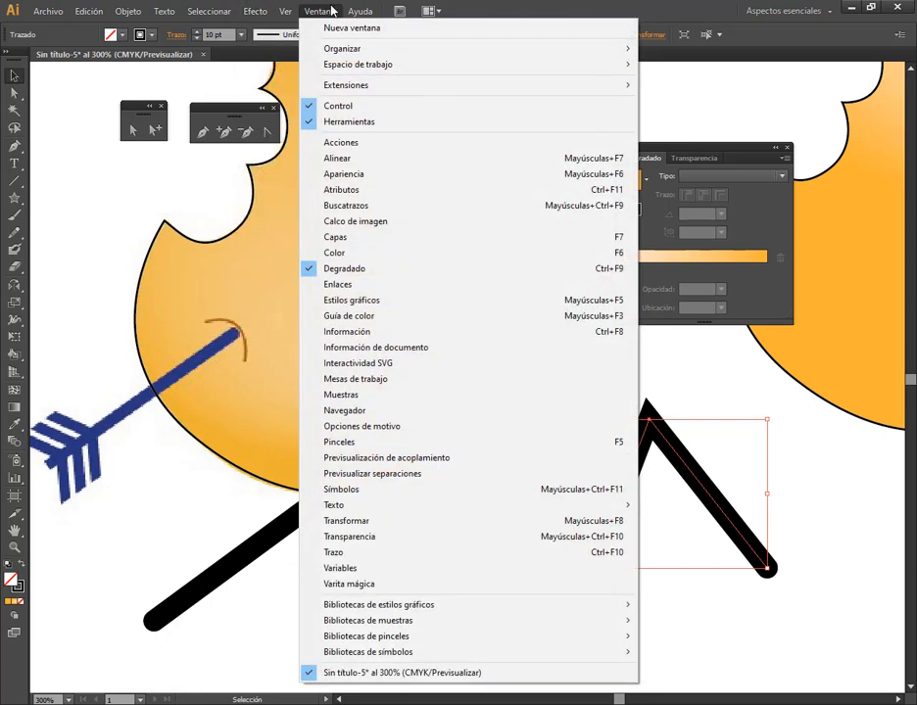
left_click(333, 554)
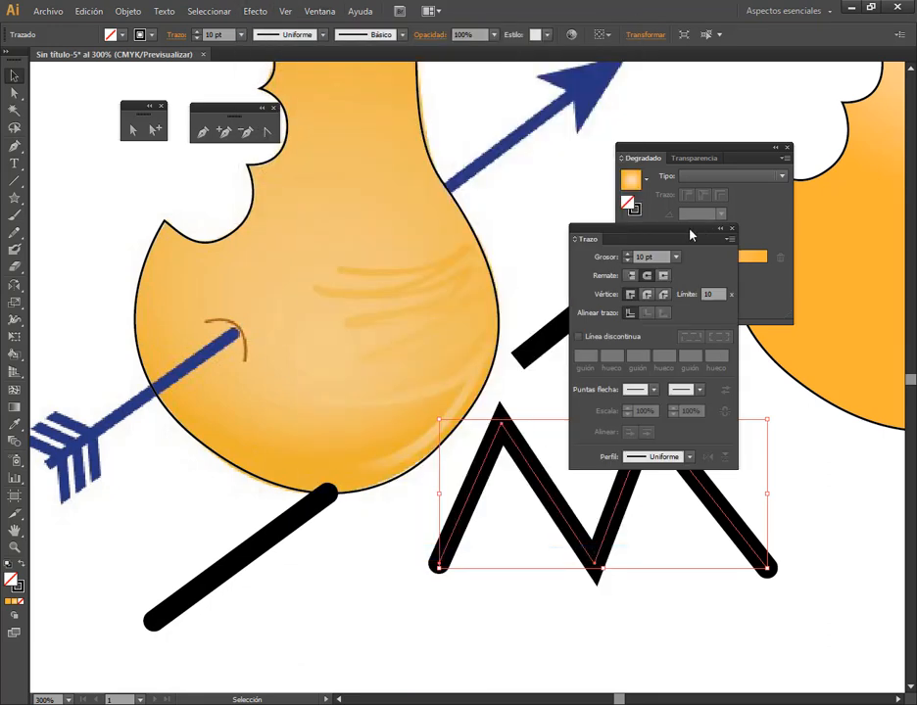
left_click_drag(689, 232, 297, 204)
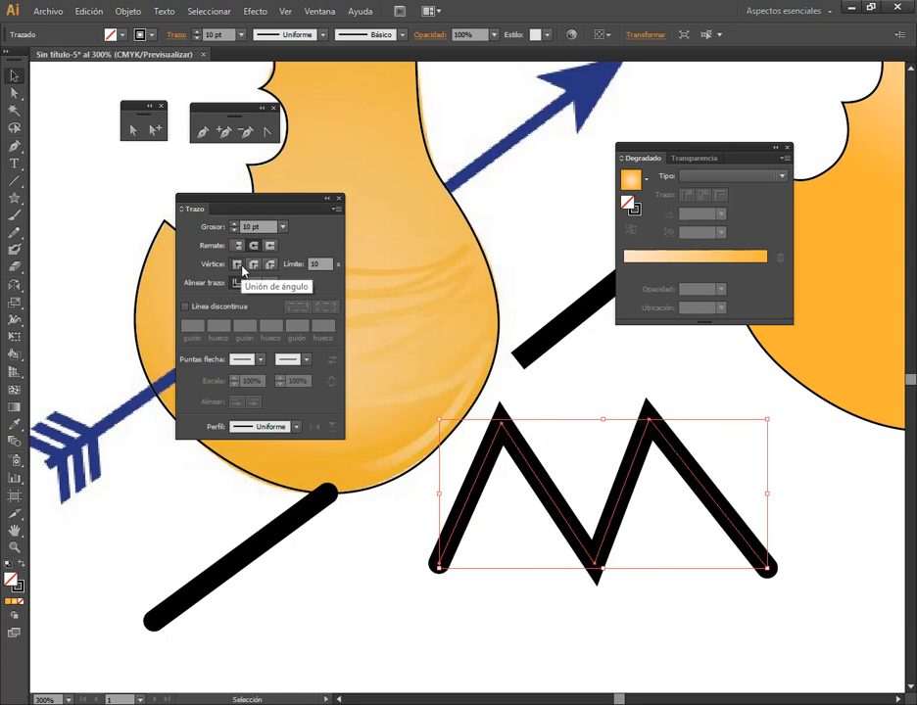
left_click_drag(213, 268, 289, 282)
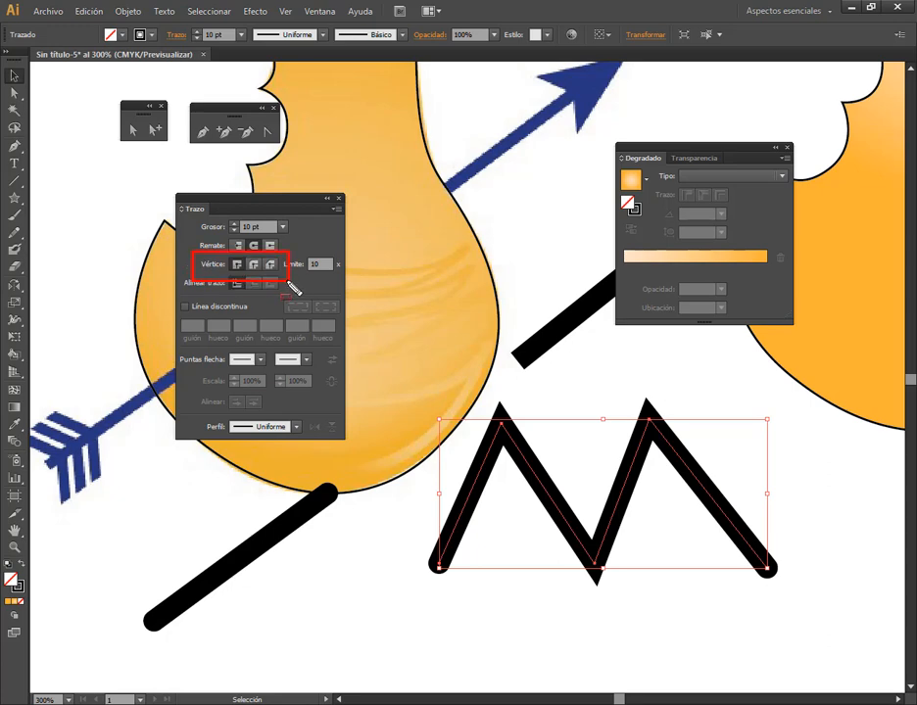
key("Escape")
left_click(253, 266)
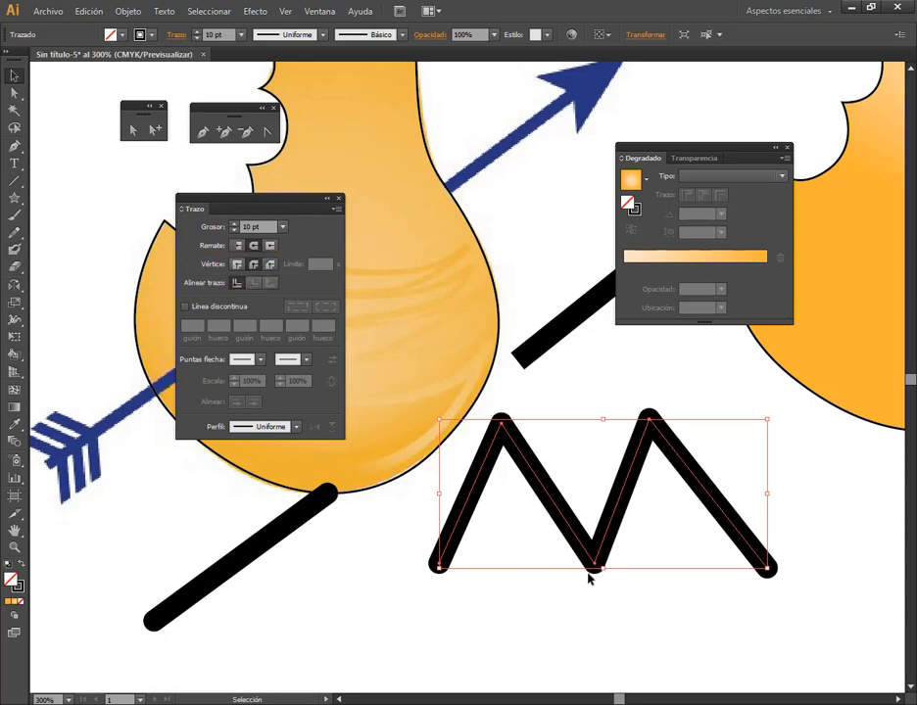
left_click(270, 264)
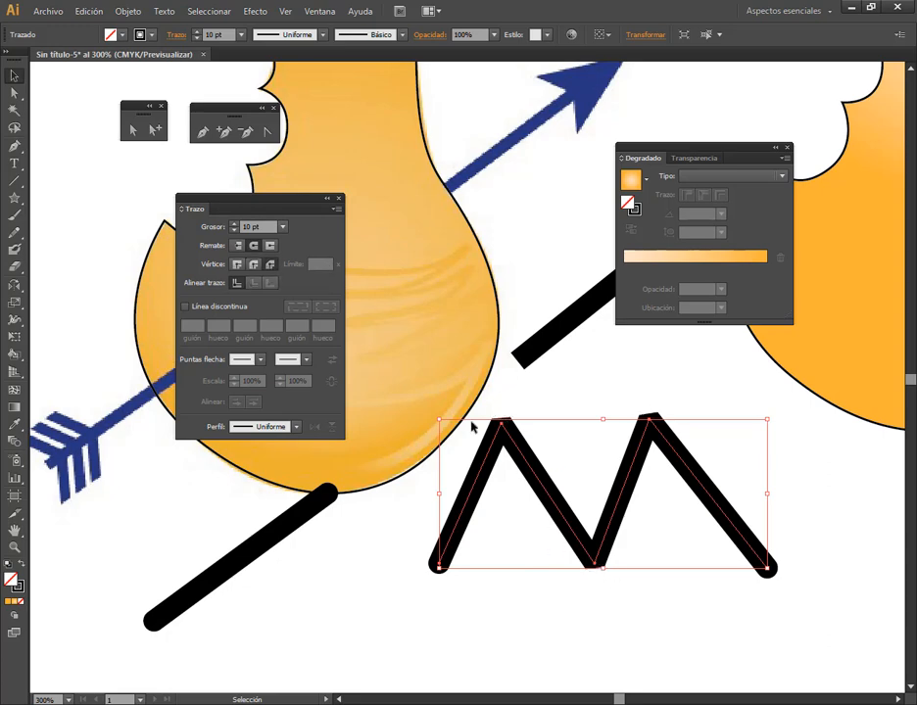
Close the stroke settings and delete the zigzag path
left_click(633, 392)
left_click(649, 420)
left_click(339, 199)
key("Delete")
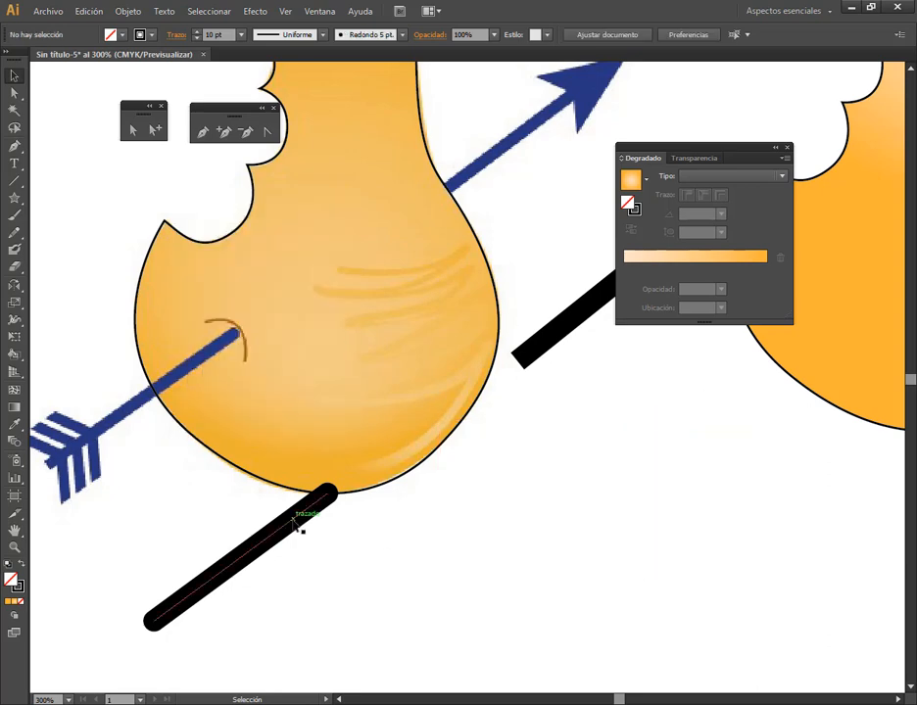
Apply the Flecha 19 arrowhead to the start of the lower shaft line
left_click(297, 519)
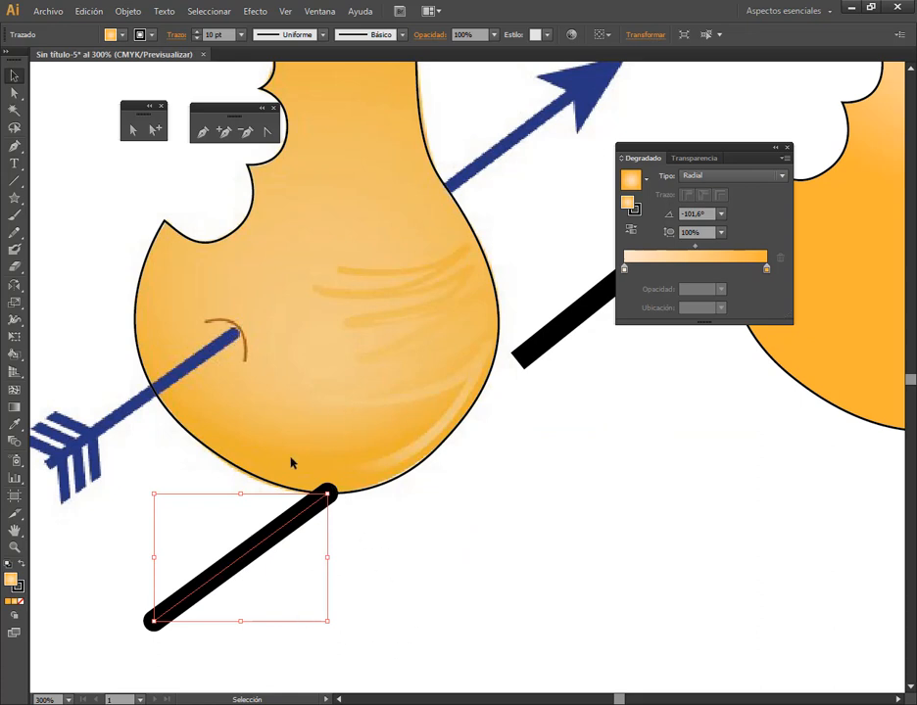
left_click_drag(362, 581, 512, 522)
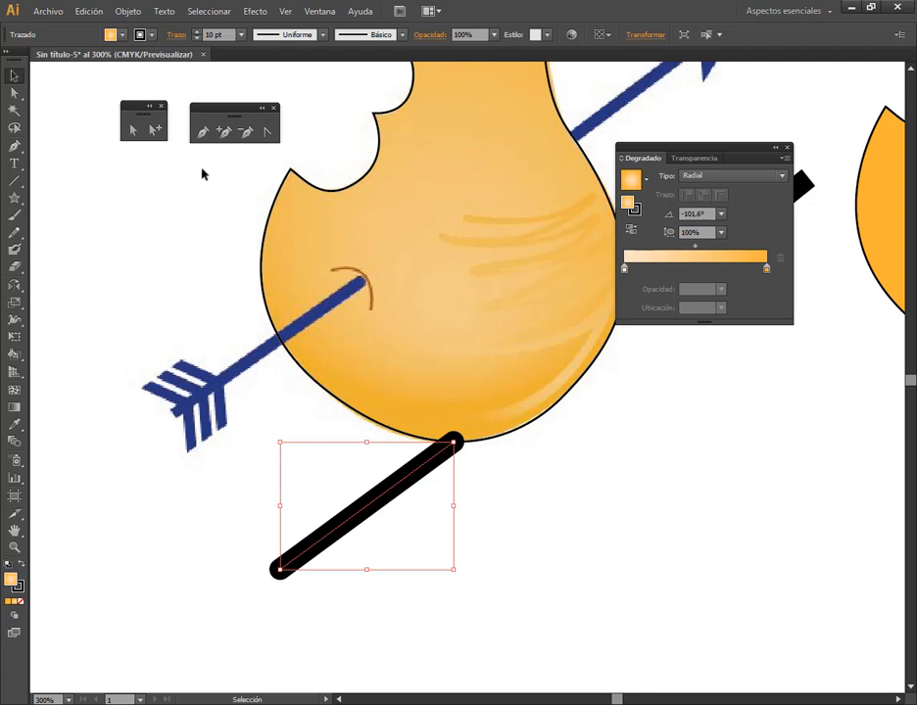
left_click(176, 34)
left_click(176, 34)
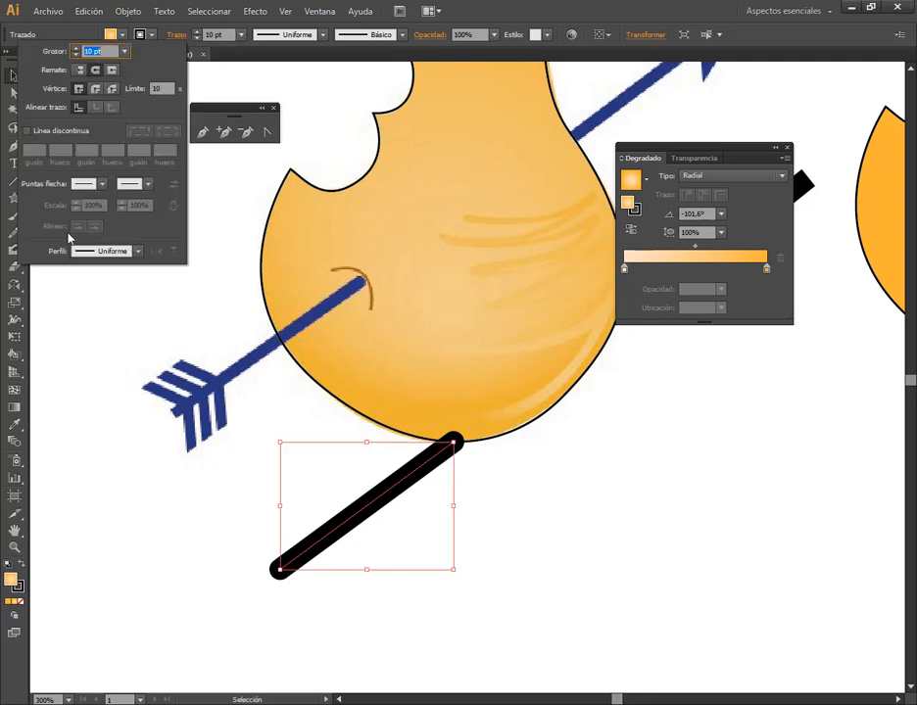
left_click(105, 185)
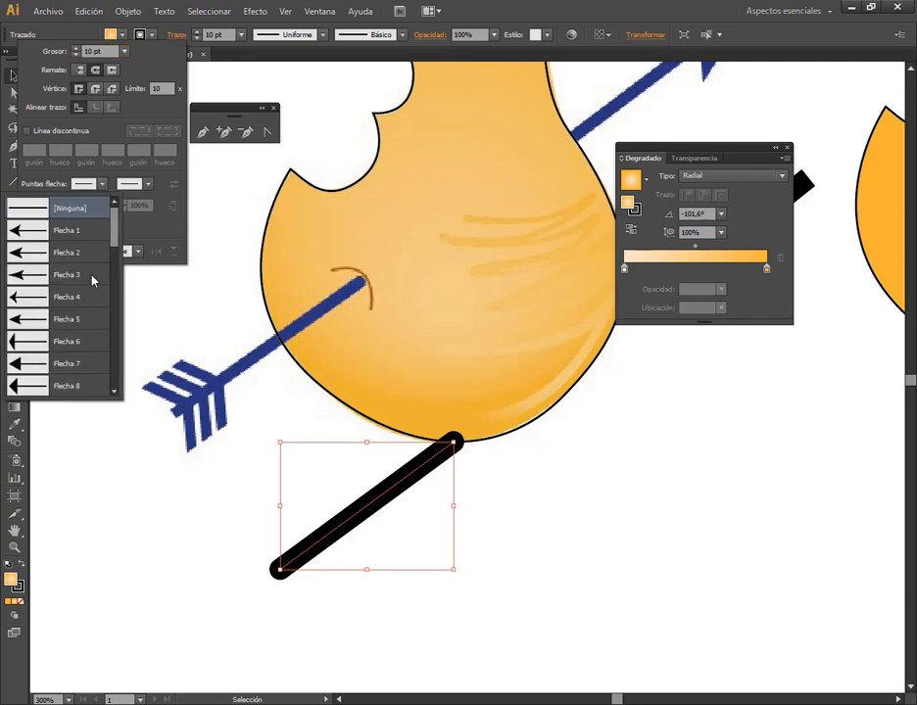
scroll(90, 281, "down", 5)
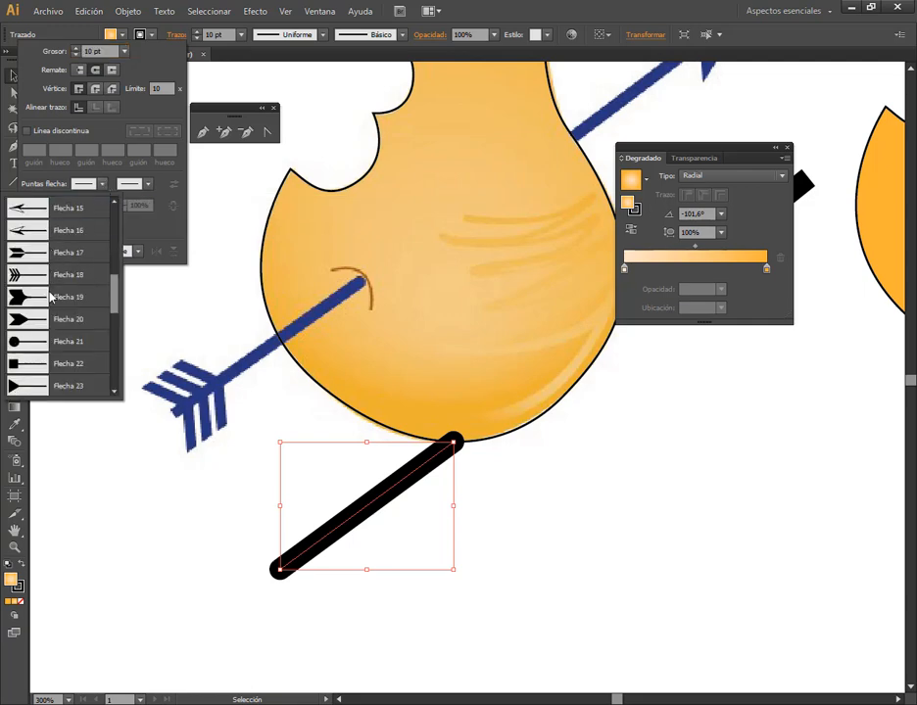
left_click(49, 297)
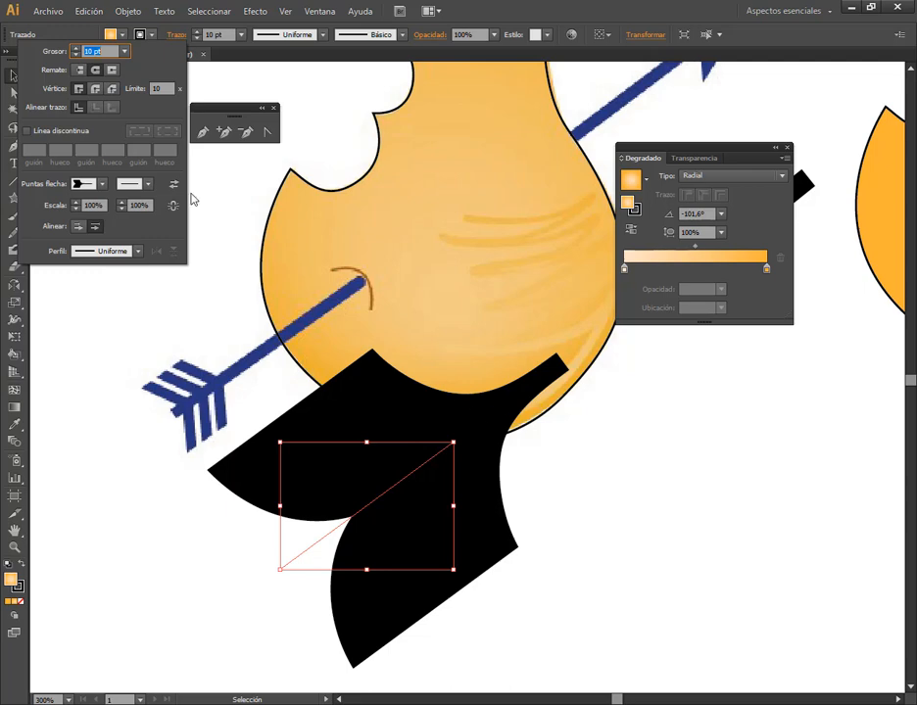
Reduce the lower shaft line's stroke weight, trying 4 pt and 1 pt before settling on 2 pt
left_click(124, 51)
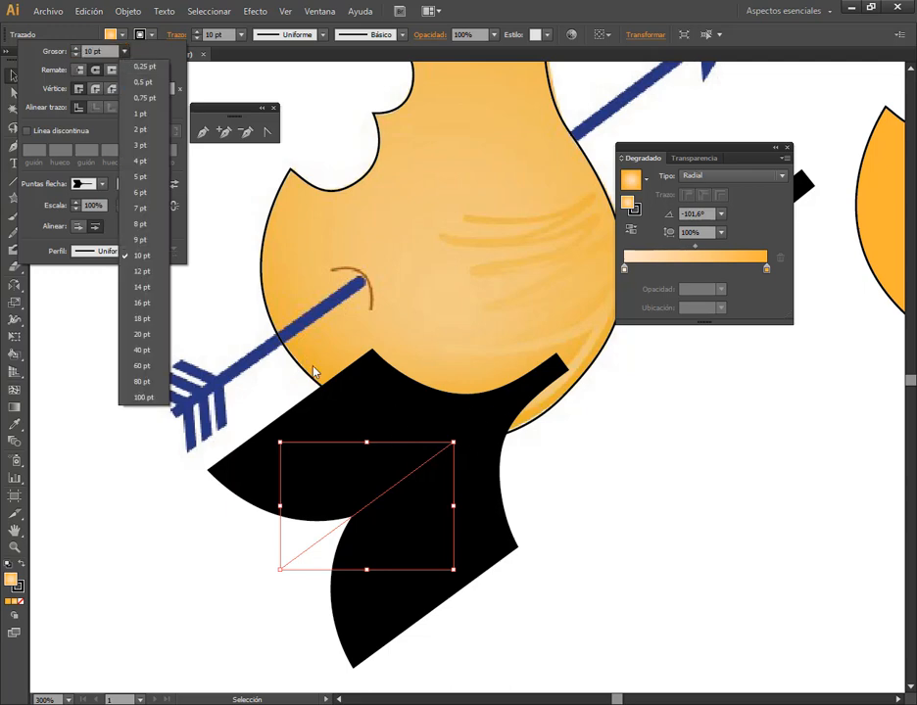
left_click(139, 161)
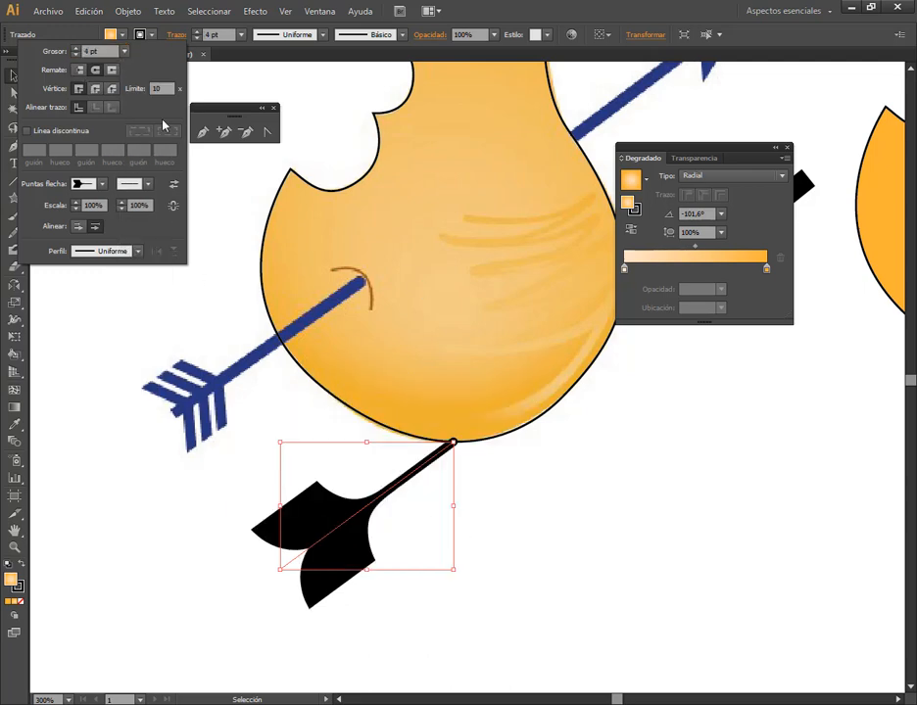
left_click(125, 51)
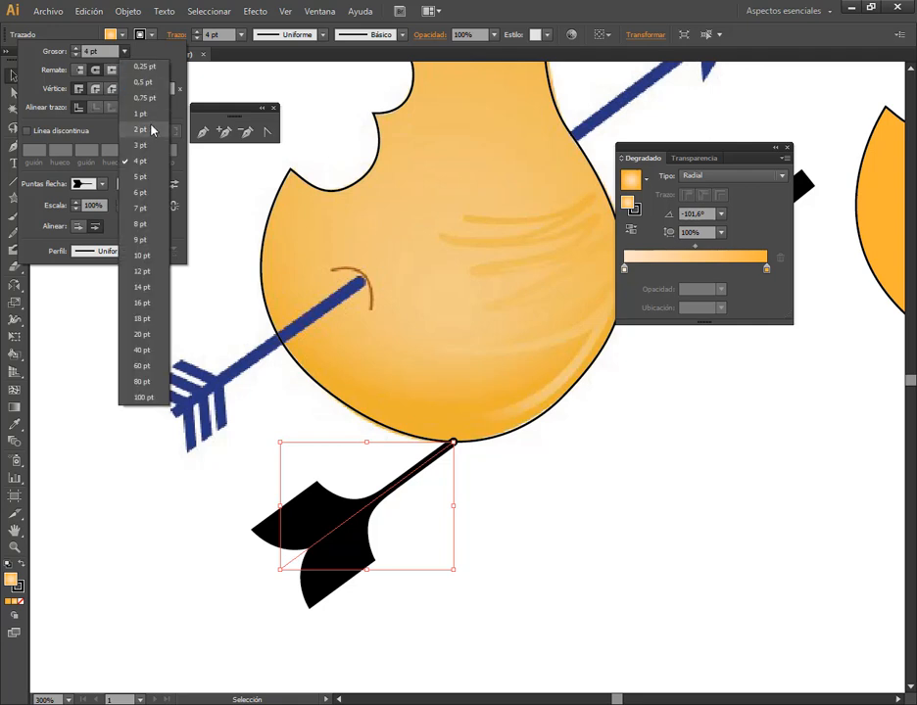
left_click(146, 113)
left_click(125, 51)
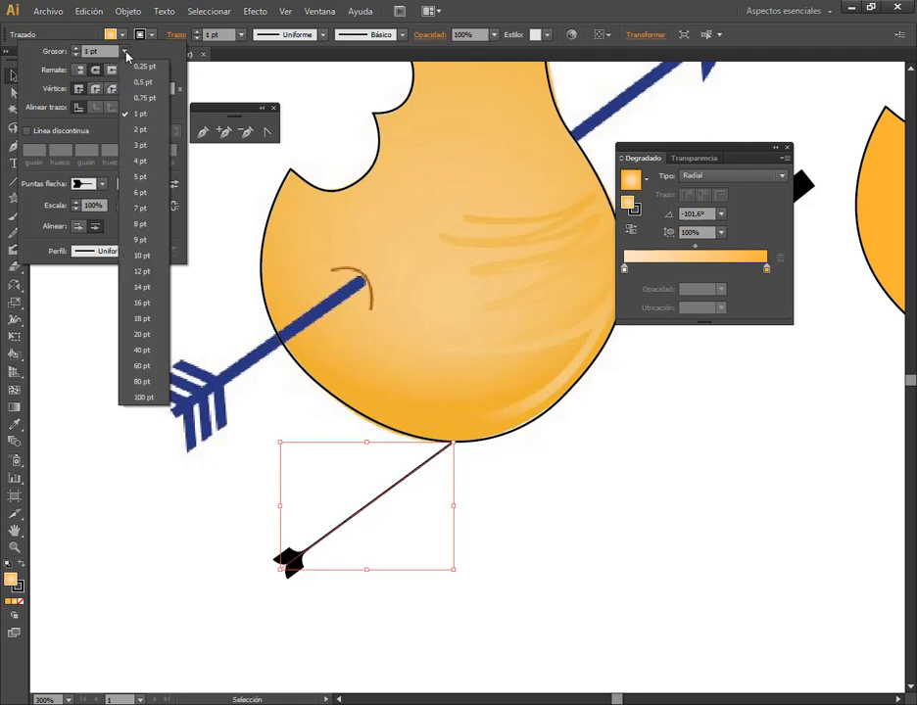
left_click(145, 137)
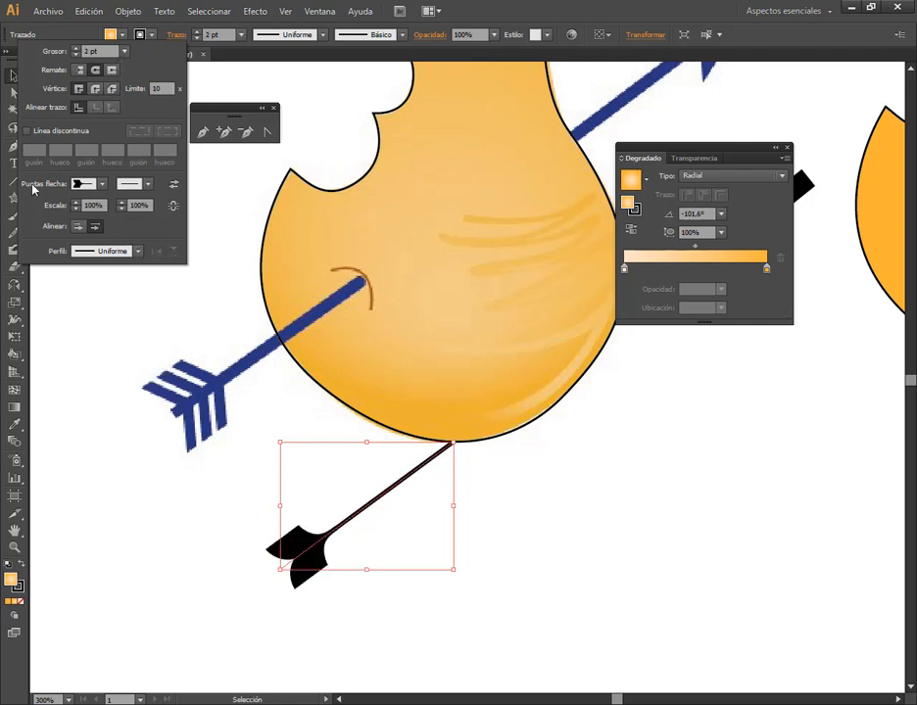
Try the Flecha 23, Flecha 29 and Flecha 30 arrowheads at the start of the lower shaft line
left_click(102, 184)
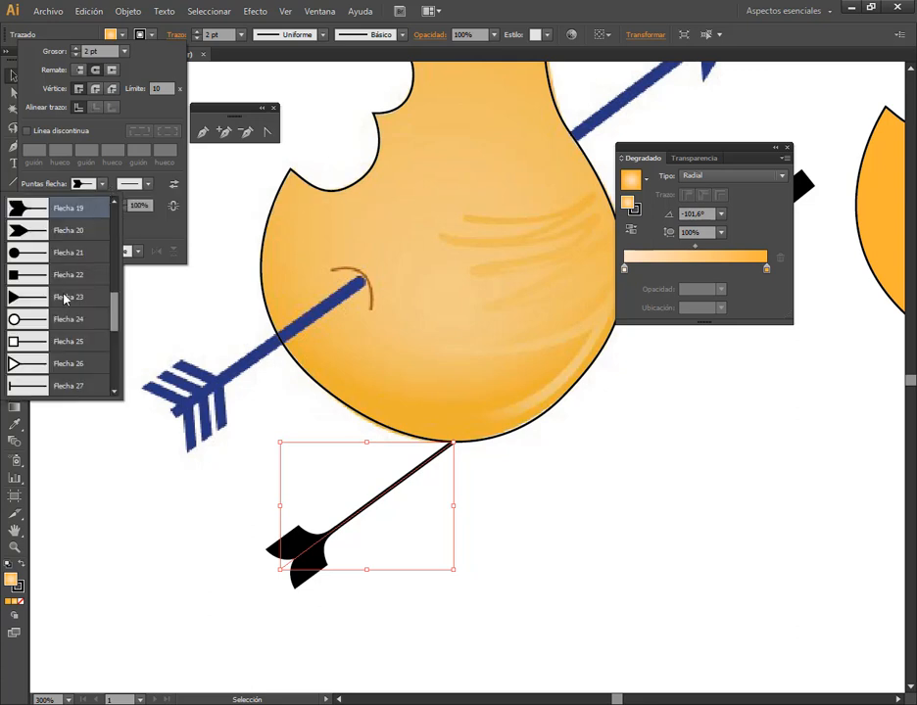
left_click(65, 298)
left_click(102, 184)
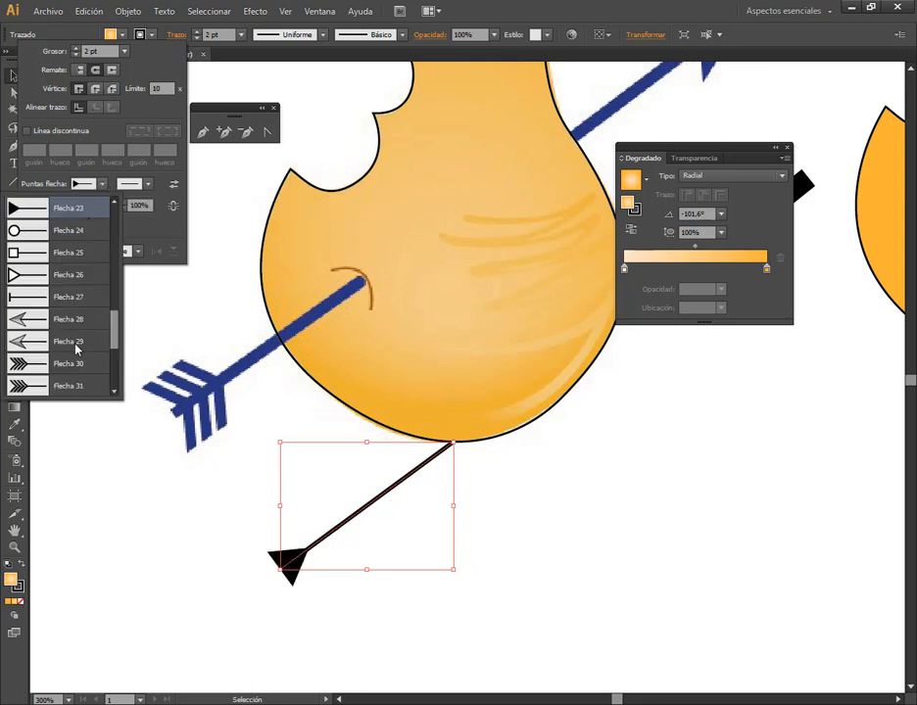
left_click(70, 343)
left_click(103, 188)
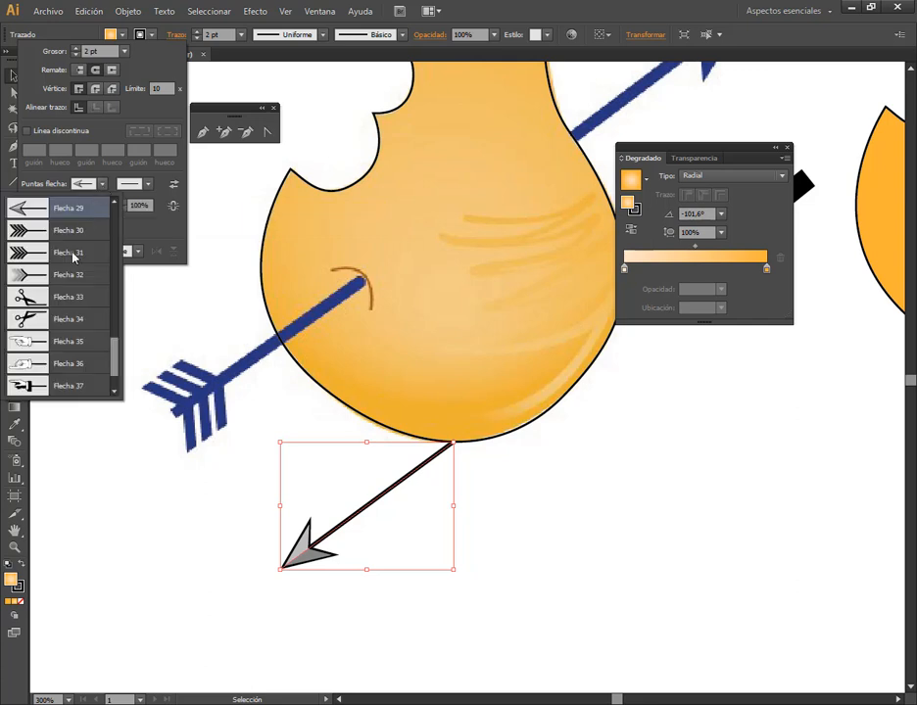
left_click(73, 238)
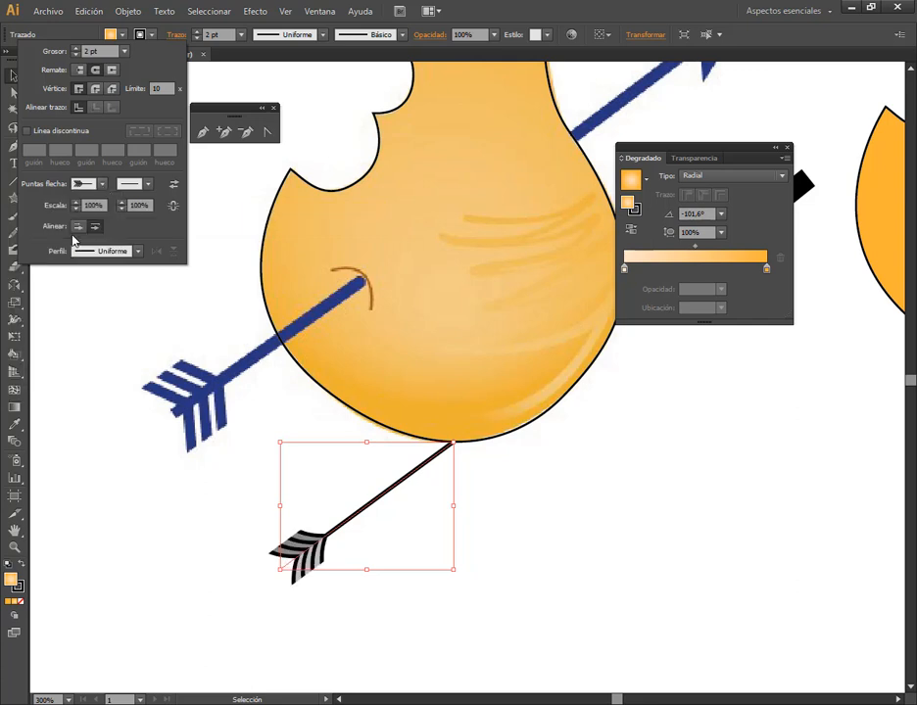
Set the lower shaft line's start arrowhead to the Flecha 18 feathers and collapse the gradient settings to uncover the other line
left_click(102, 184)
scroll(95, 318, "up", 6)
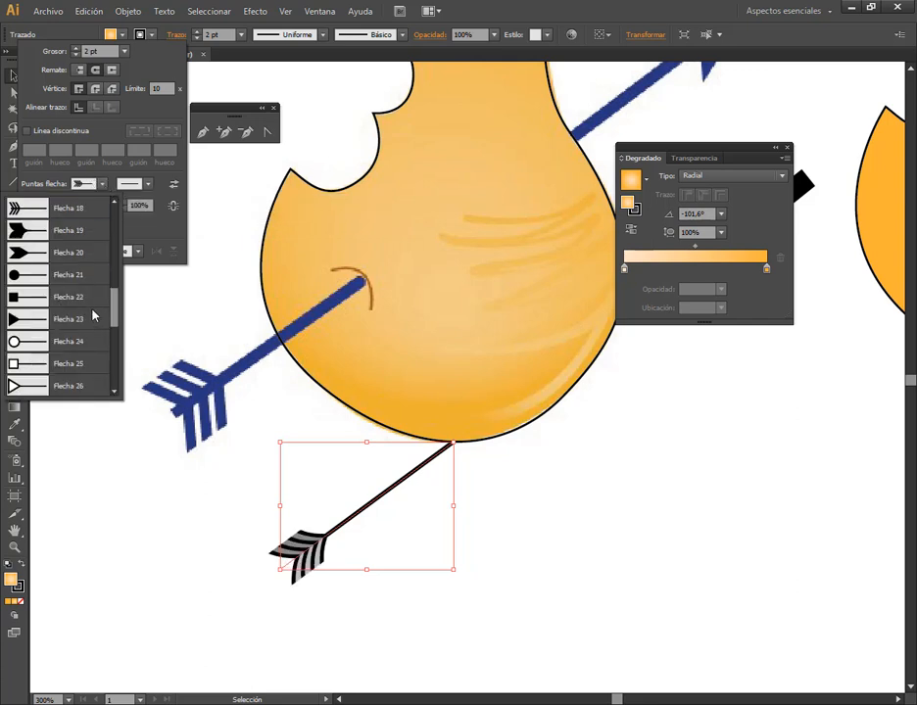
left_click(73, 279)
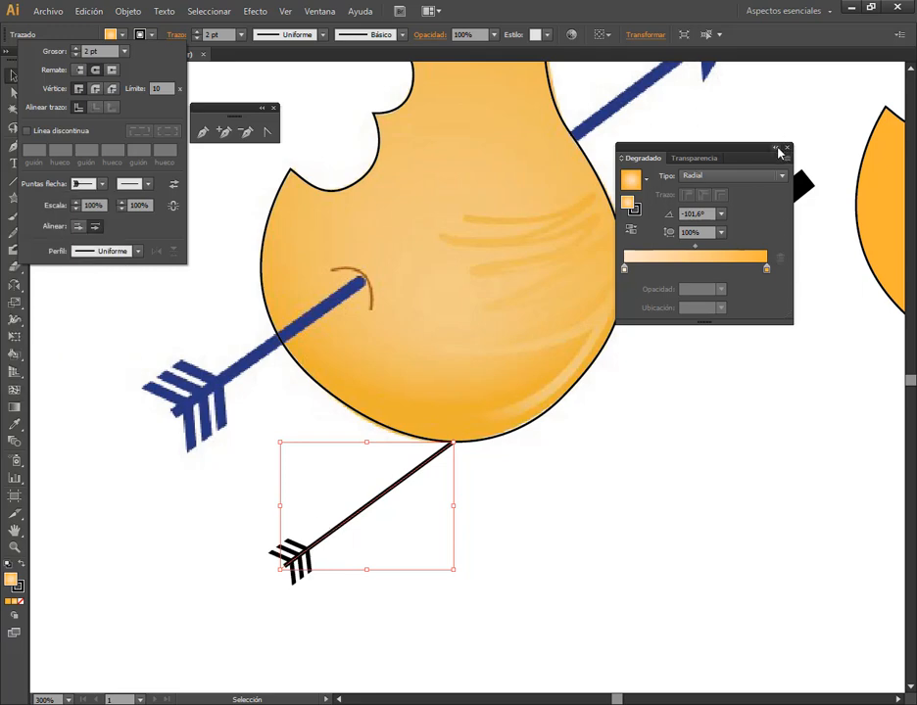
left_click(777, 147)
left_click(774, 149)
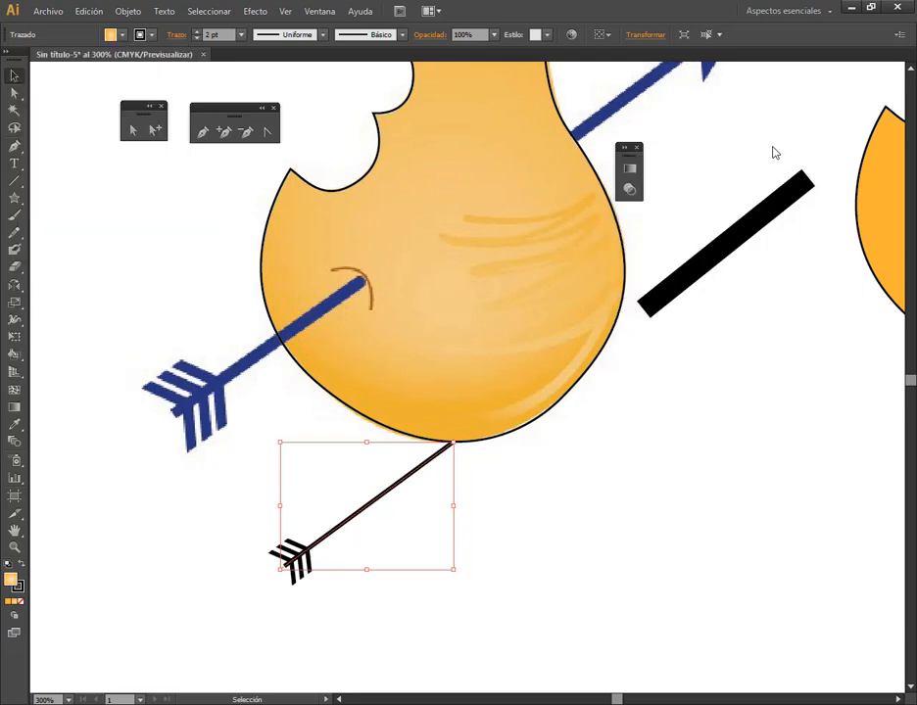
Set the upper shaft line's stroke weight to 2 pt and apply the Flecha 2 arrowhead to its end
left_click(725, 251)
left_click(241, 34)
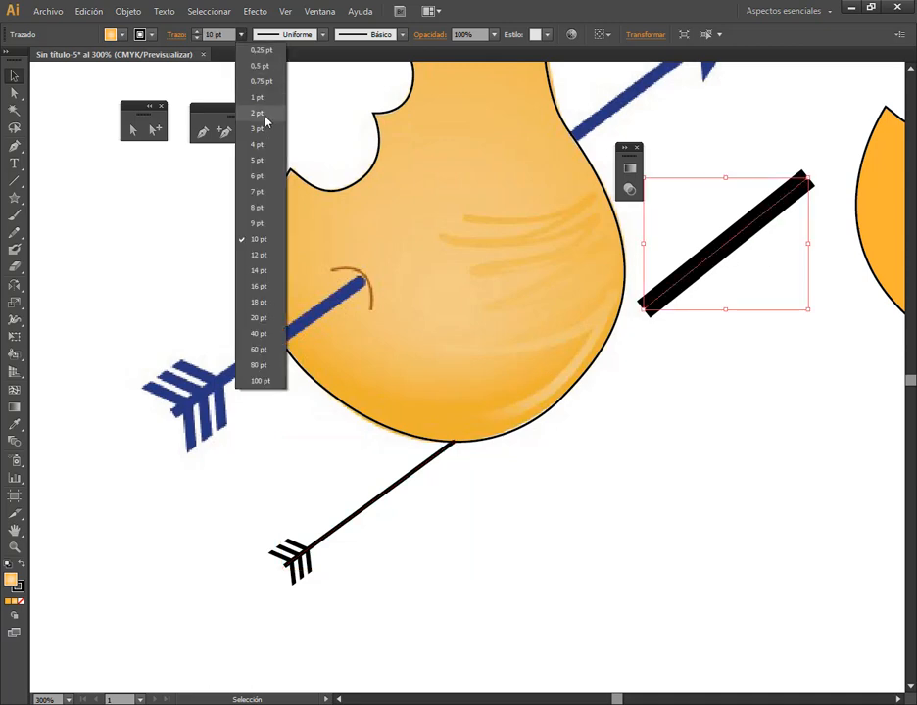
left_click(257, 113)
left_click_drag(768, 370, 450, 521)
left_click(178, 37)
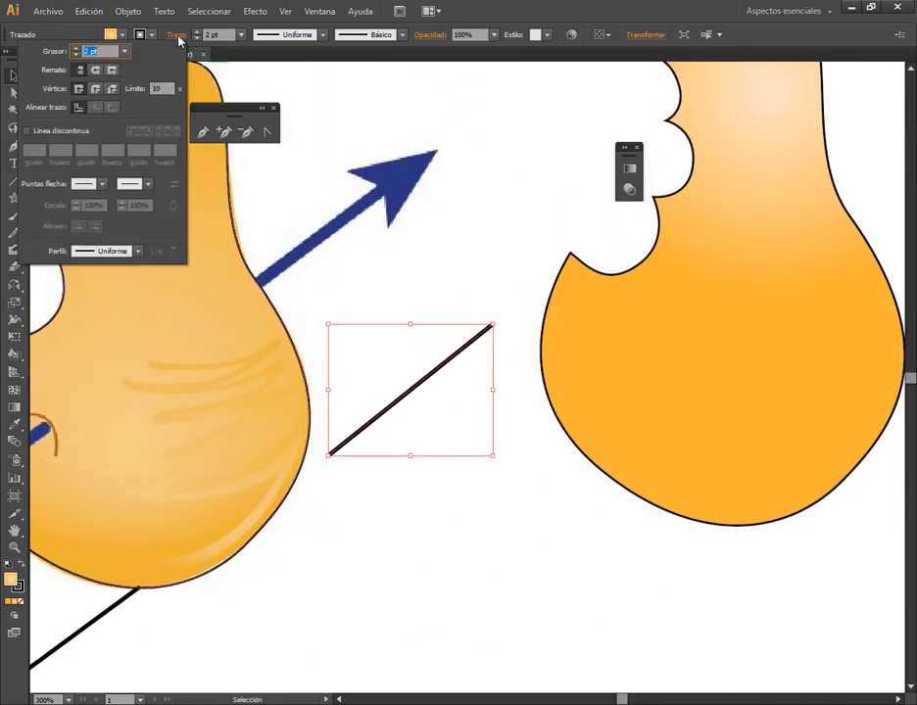
left_click(148, 184)
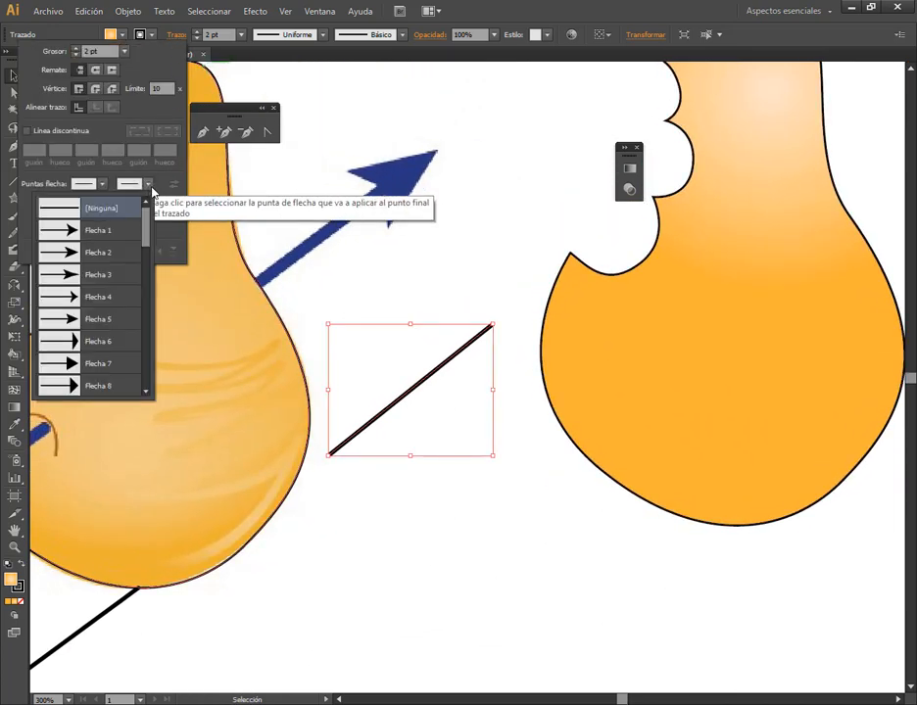
left_click(87, 254)
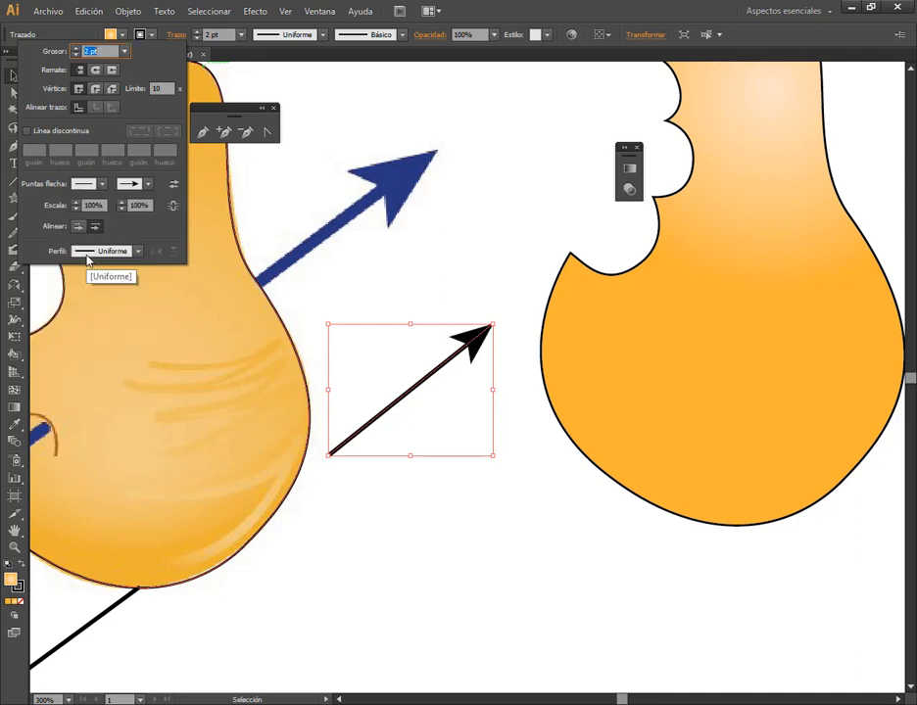
key("Escape")
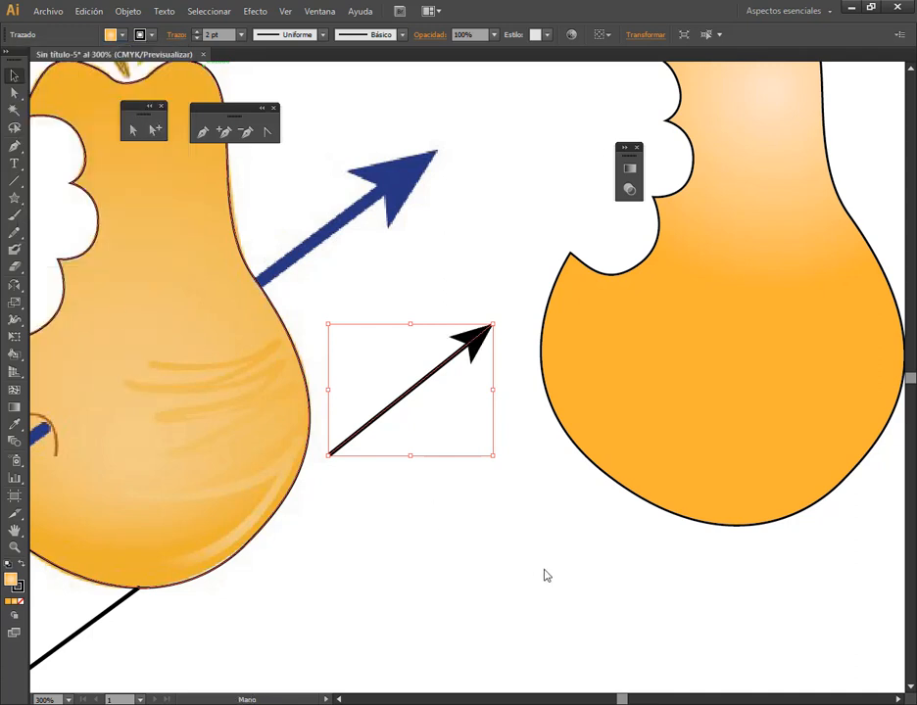
Select both arrow segments and set their stroke weight to 4 pt after trying 5 pt
key("ctrl+minus")
key("ctrl+minus")
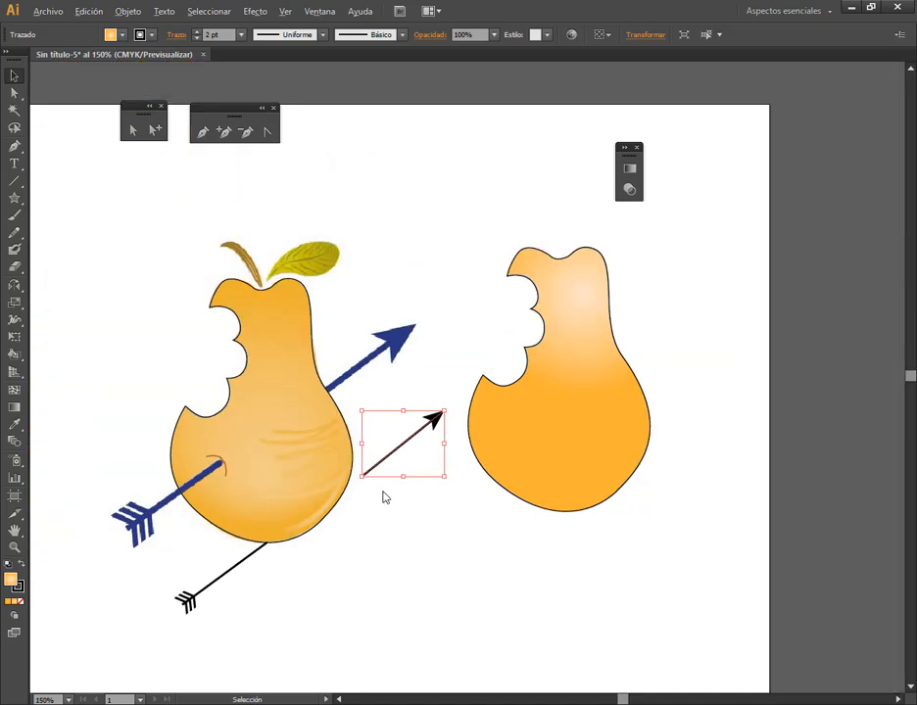
left_click(253, 554, "shift")
left_click(241, 35)
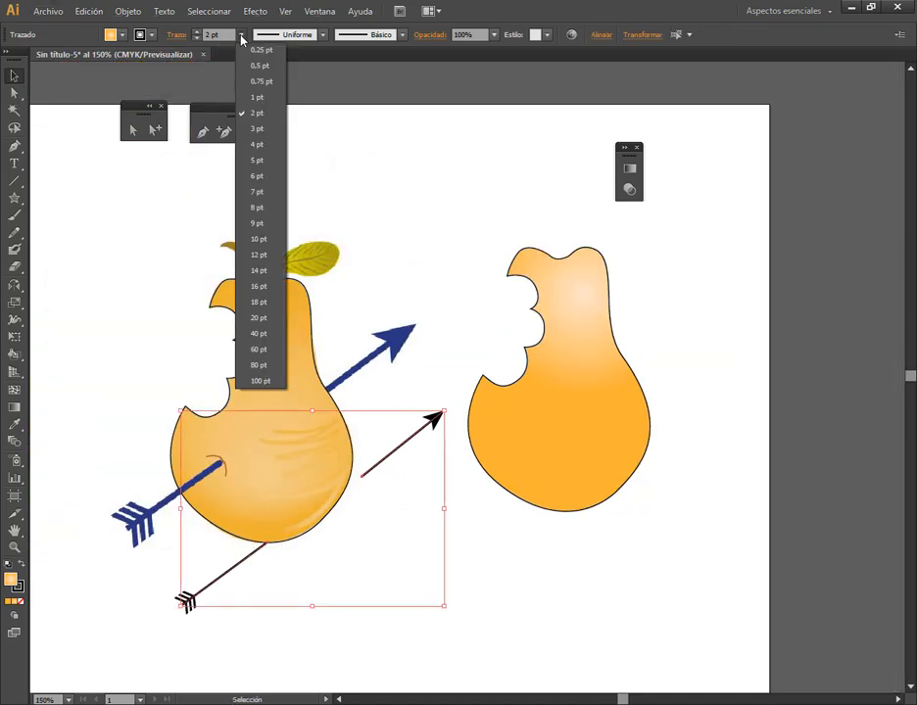
left_click(257, 168)
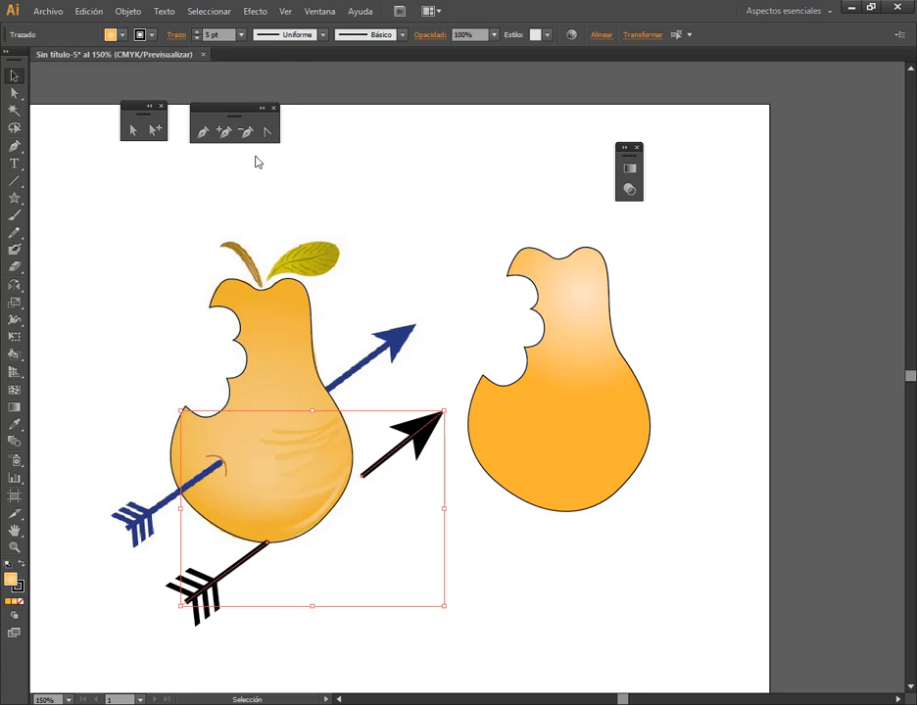
left_click(241, 35)
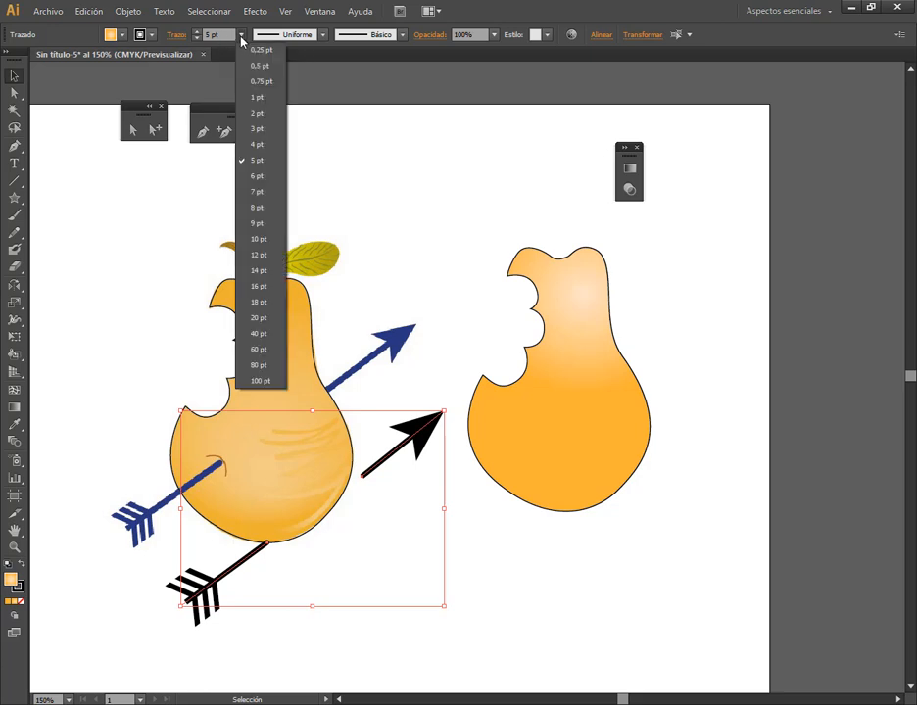
left_click(260, 151)
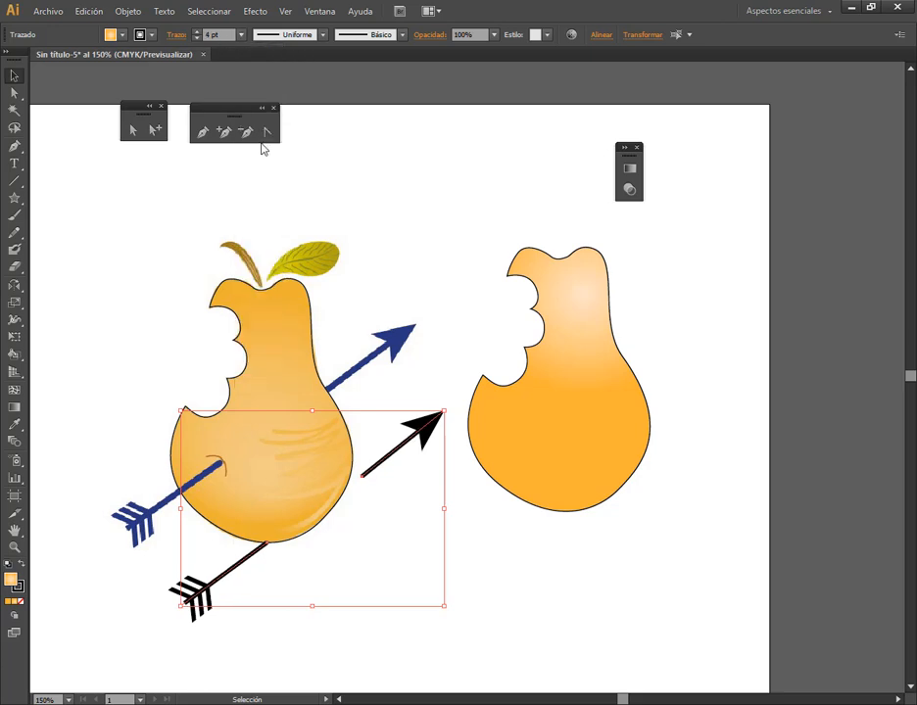
left_click(445, 509)
Move the tip segment up beside the blue arrowhead and lengthen it by pulling both end anchor points outward
left_click(408, 443)
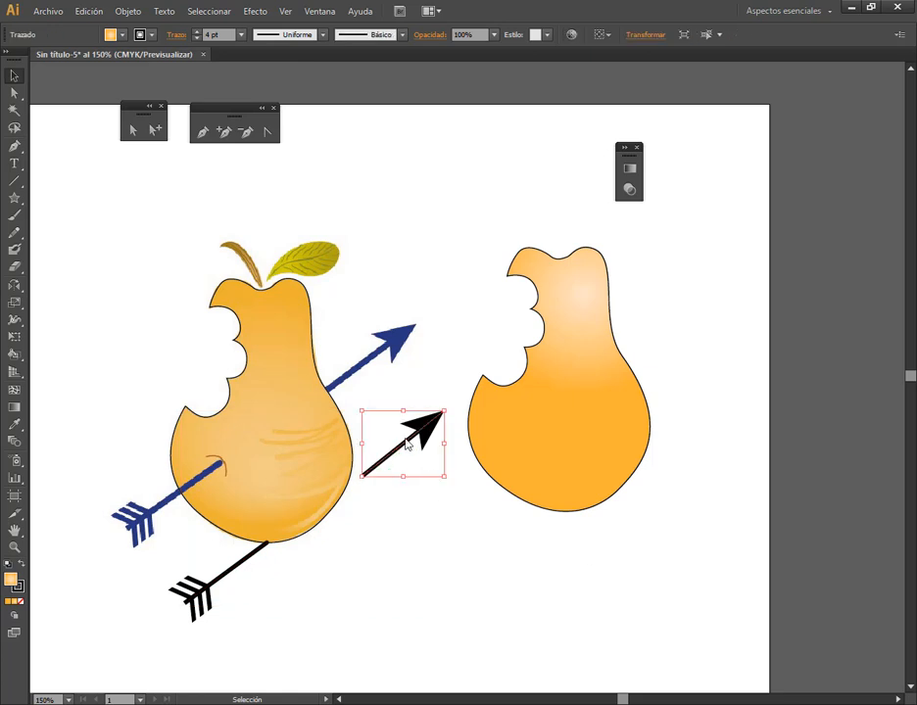
left_click_drag(409, 443, 408, 386)
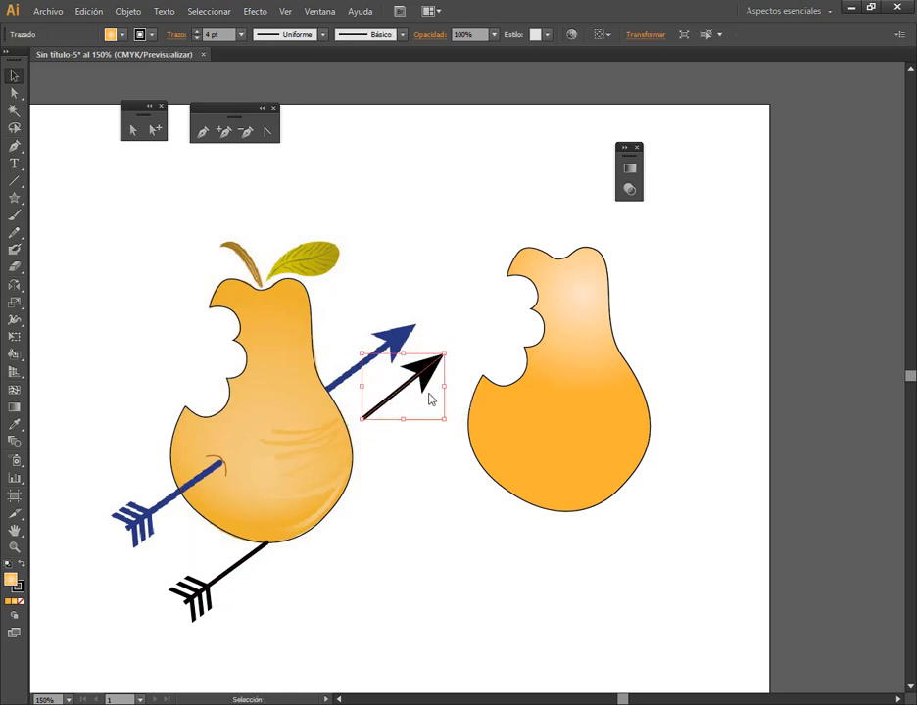
left_click(133, 129)
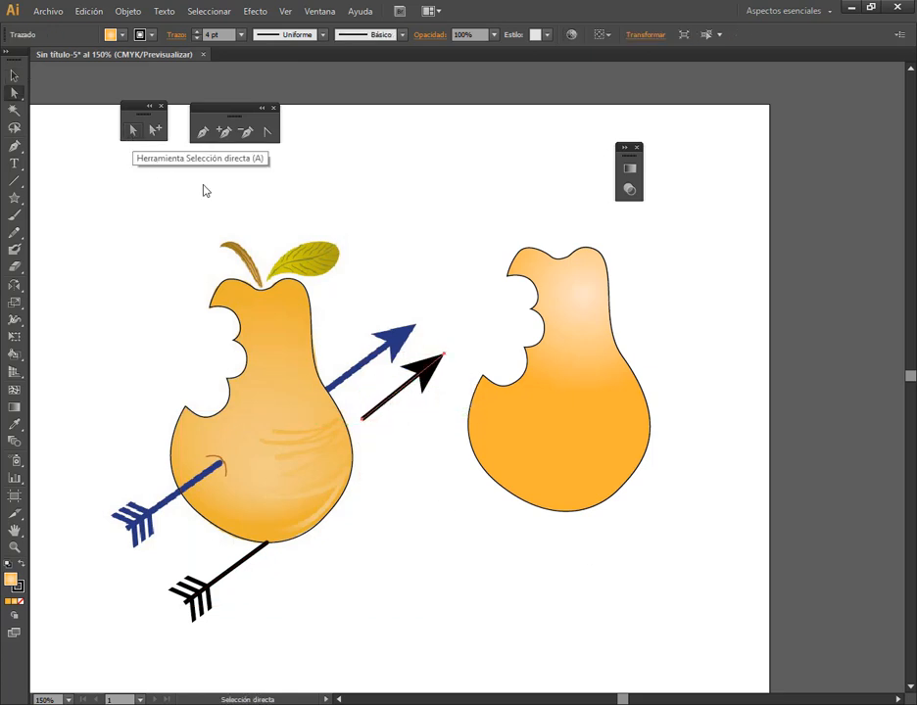
left_click(362, 422)
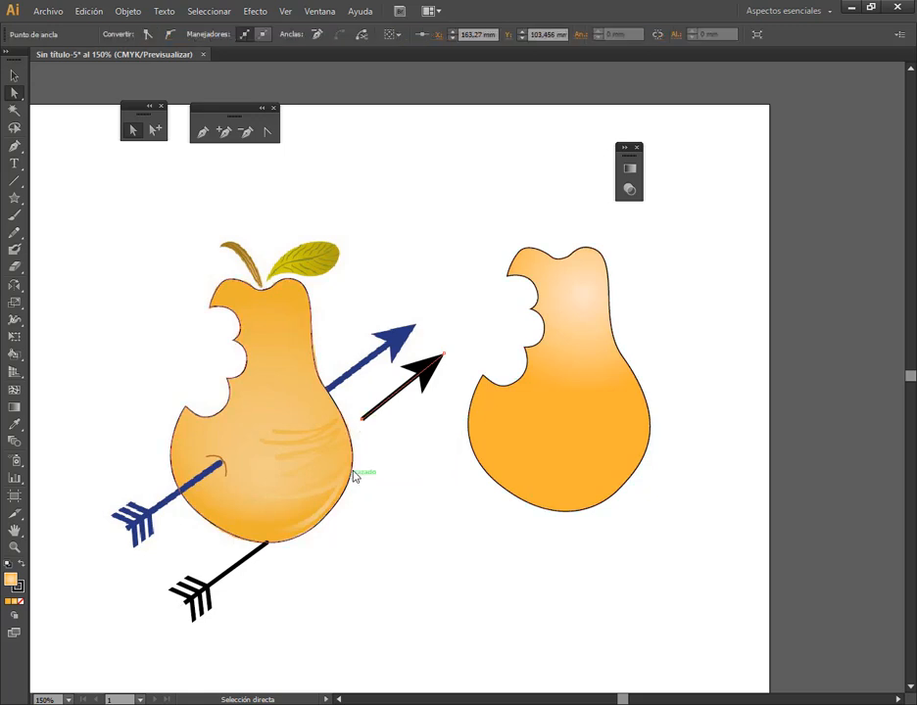
left_click_drag(363, 423, 348, 432)
mouse_move(444, 357)
left_mouse_down()
mouse_move(420, 379)
mouse_move(451, 346)
left_mouse_up()
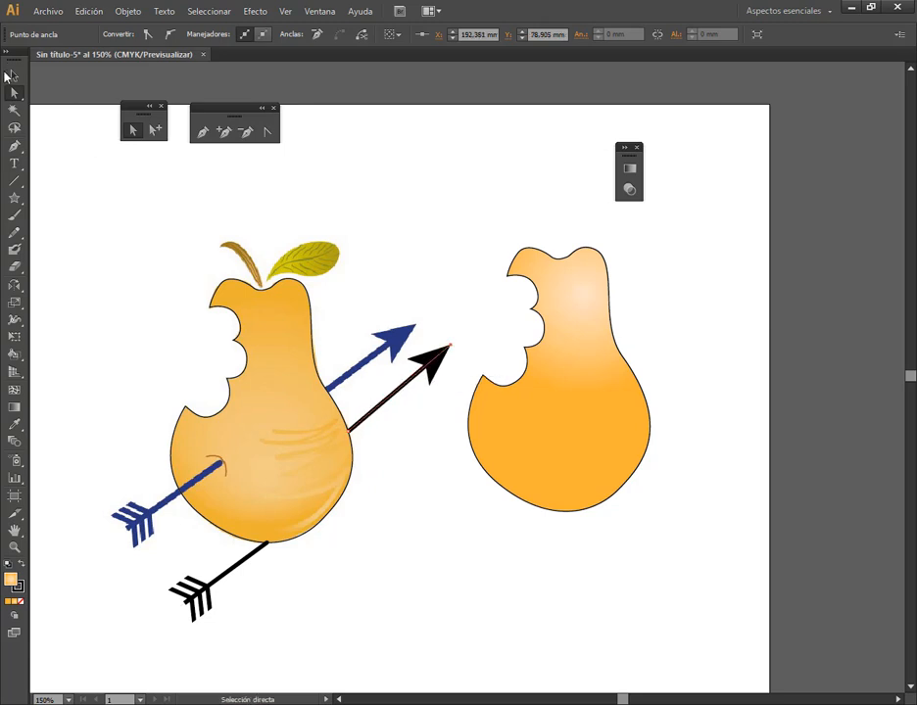
Place the tip segment at the gradient-filled pear's upper edge and the feathered segment over its lower body
left_click(12, 75)
left_click_drag(404, 389, 650, 351)
left_click_drag(236, 561, 523, 452)
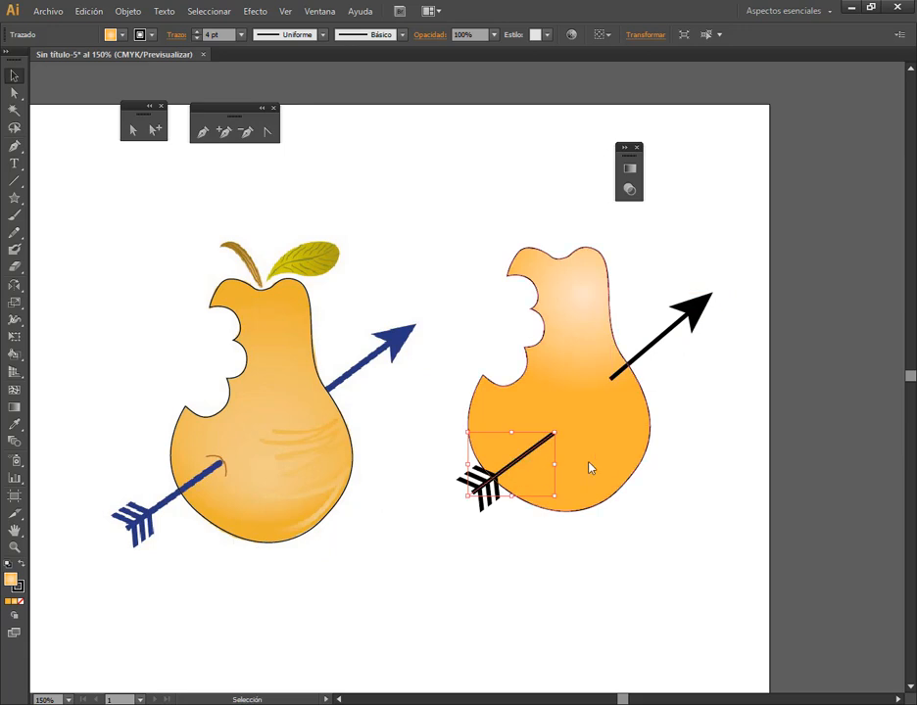
Send the tip segment behind the gradient-filled pear so the arrow emerges from its edge
left_click(650, 352)
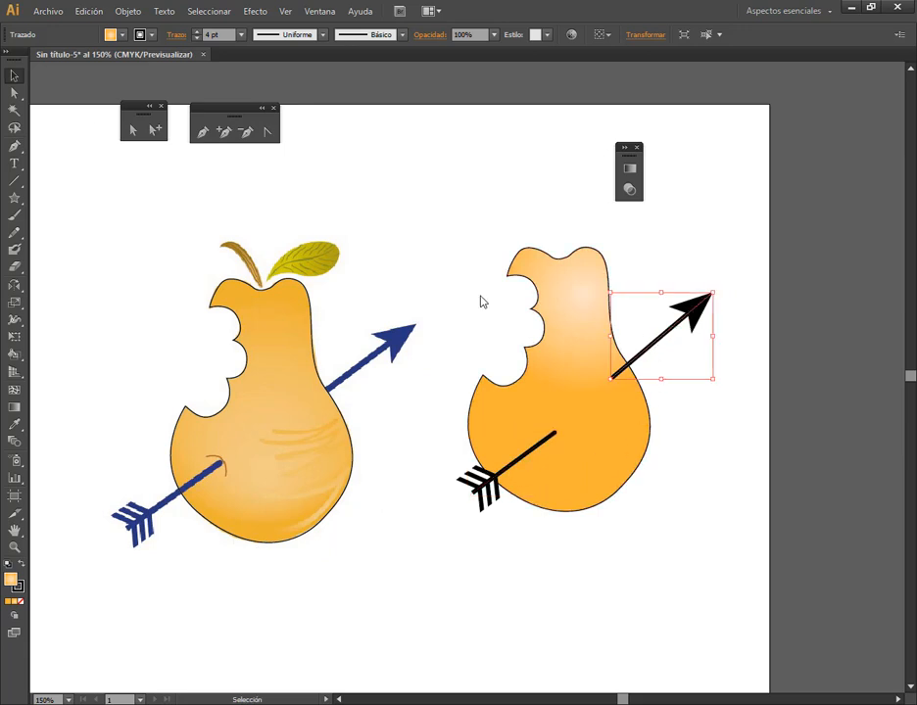
left_click(127, 11)
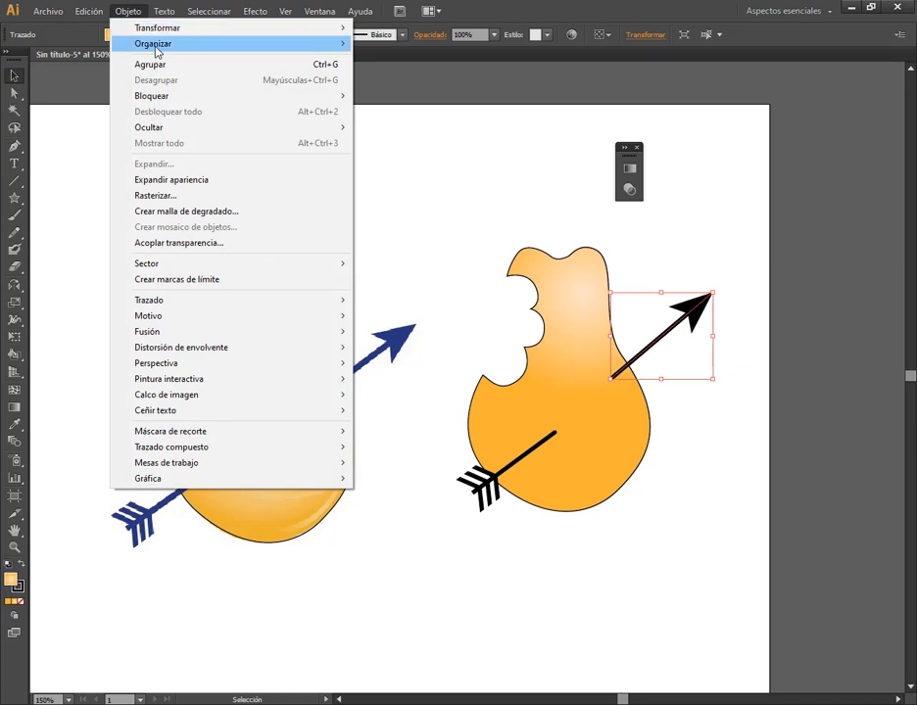
mouse_move(216, 44)
left_click(399, 94)
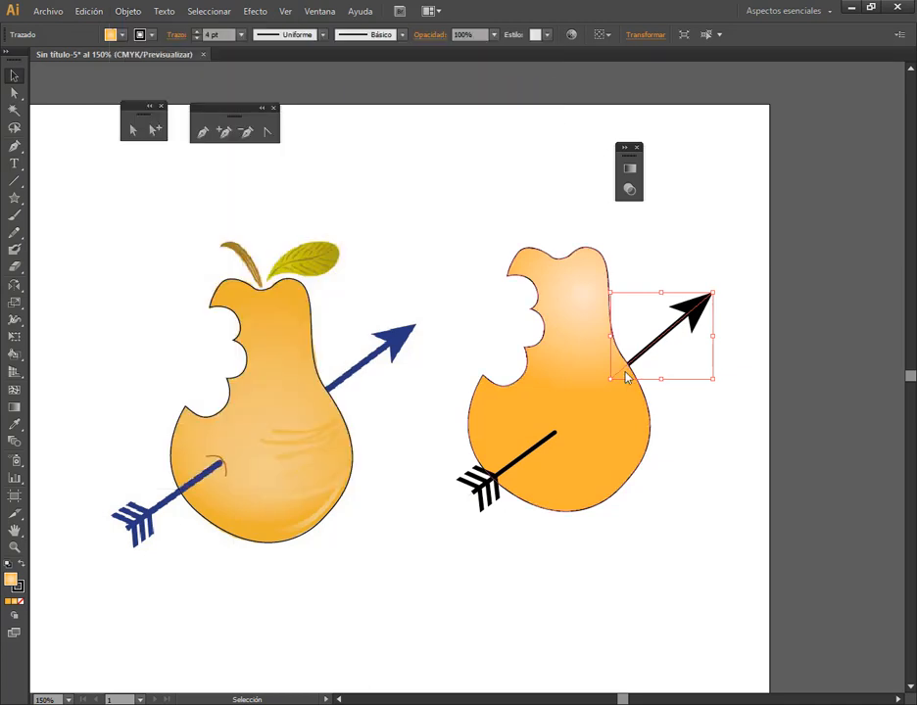
left_click(642, 363)
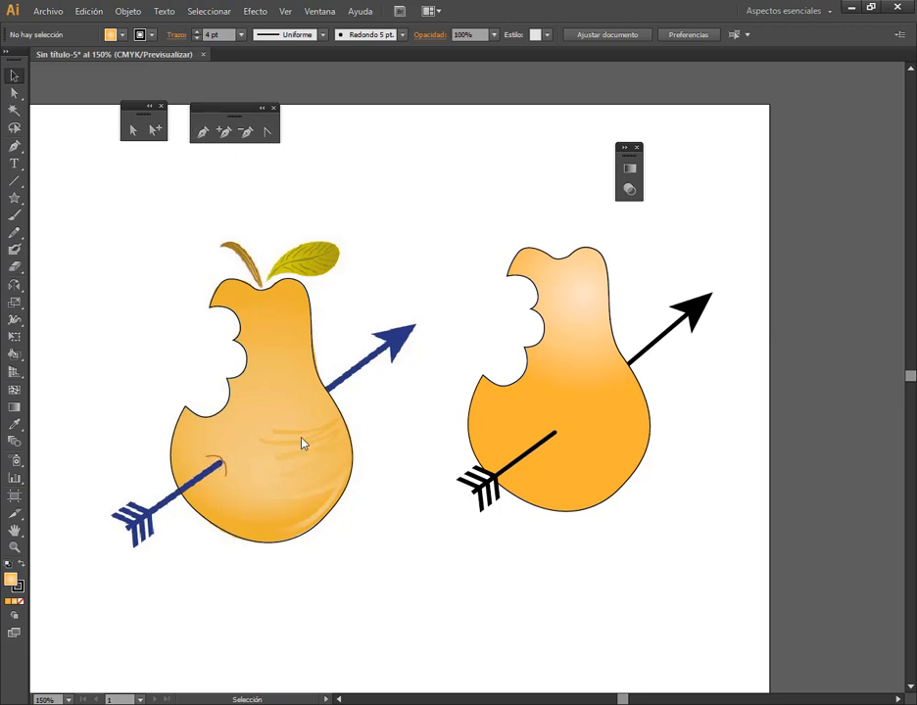
Paint a continuous zigzag with the Paintbrush over the reference pear's shading streaks, about 27 mm wide and 35 mm tall
scroll(310, 516, "up", 1)
scroll(311, 516, "up", 2)
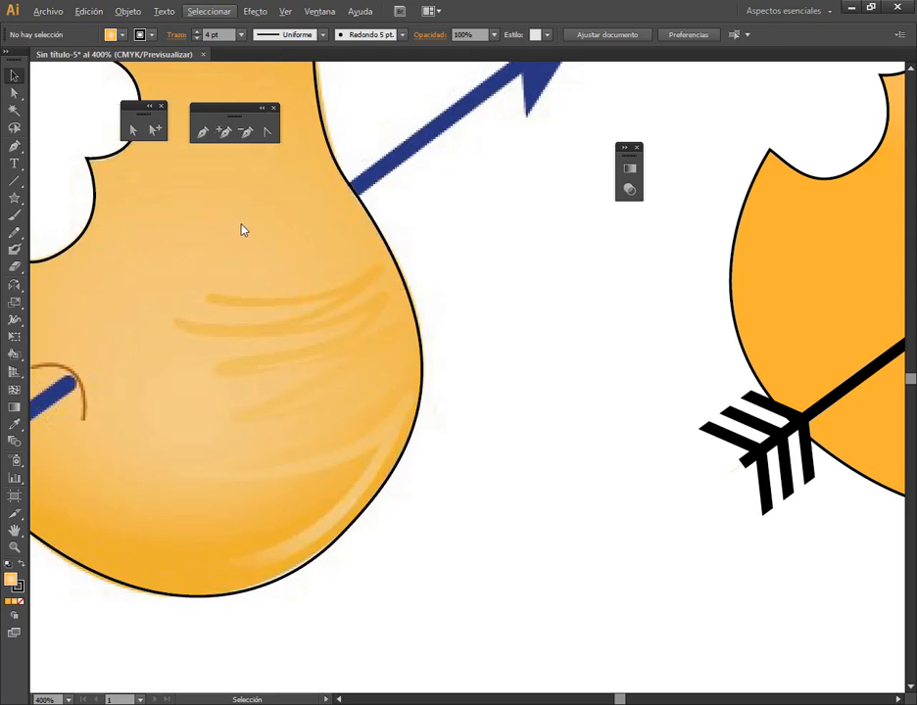
key("ctrl")
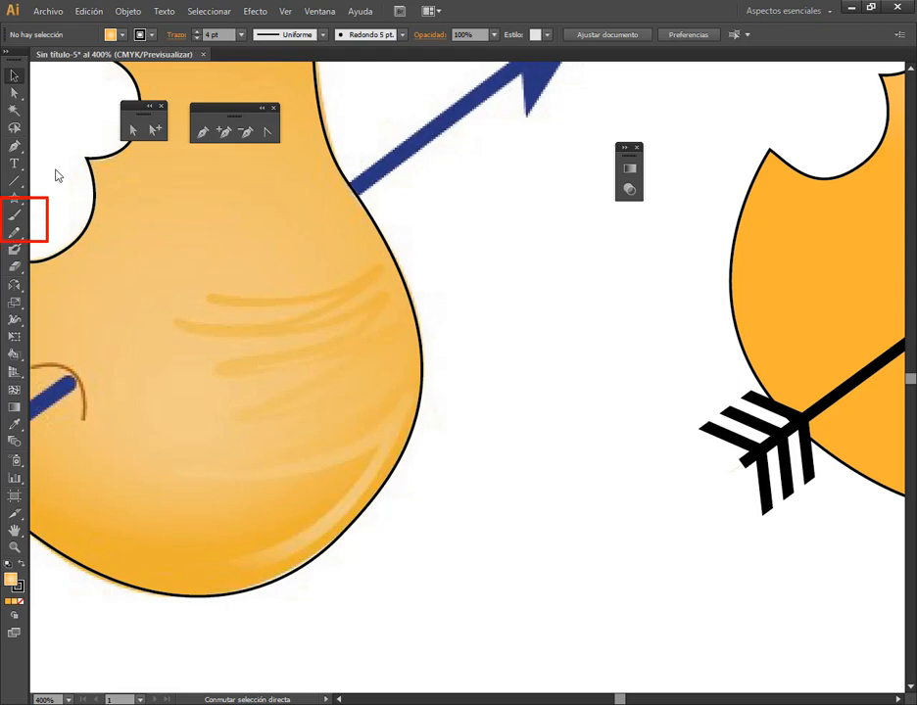
left_click(14, 215)
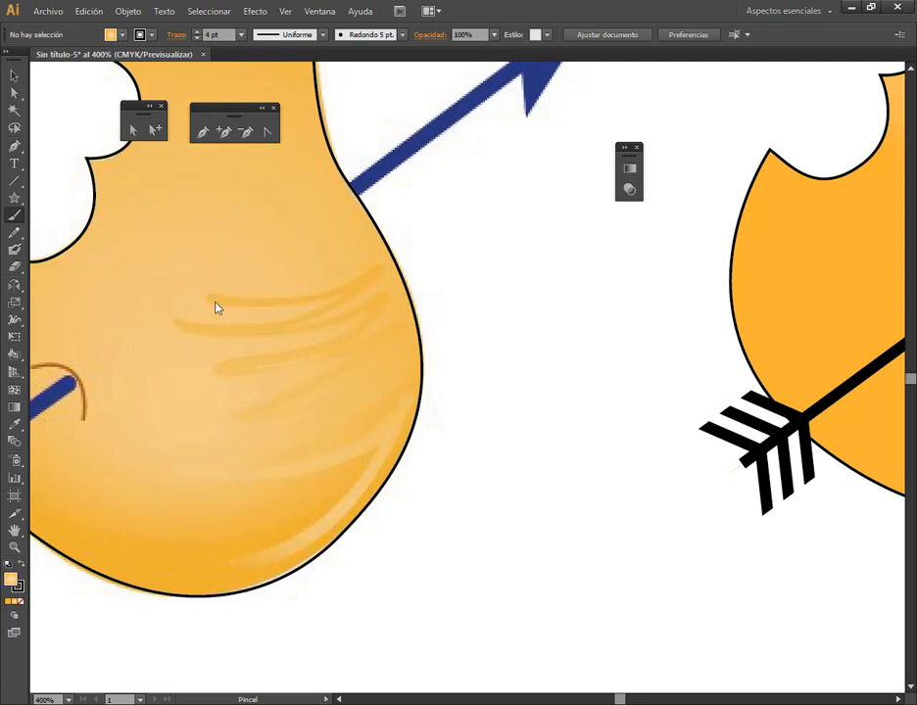
left_click_drag(210, 301, 305, 300)
mouse_move(383, 283)
left_mouse_down()
mouse_move(289, 323)
mouse_move(186, 331)
mouse_move(249, 334)
mouse_move(381, 306)
mouse_move(315, 350)
mouse_move(227, 371)
mouse_move(299, 362)
mouse_move(407, 326)
mouse_move(333, 377)
left_mouse_up()
mouse_move(243, 419)
left_mouse_down()
mouse_move(315, 417)
mouse_move(409, 374)
mouse_move(369, 405)
mouse_move(221, 469)
mouse_move(266, 471)
mouse_move(398, 428)
left_mouse_up()
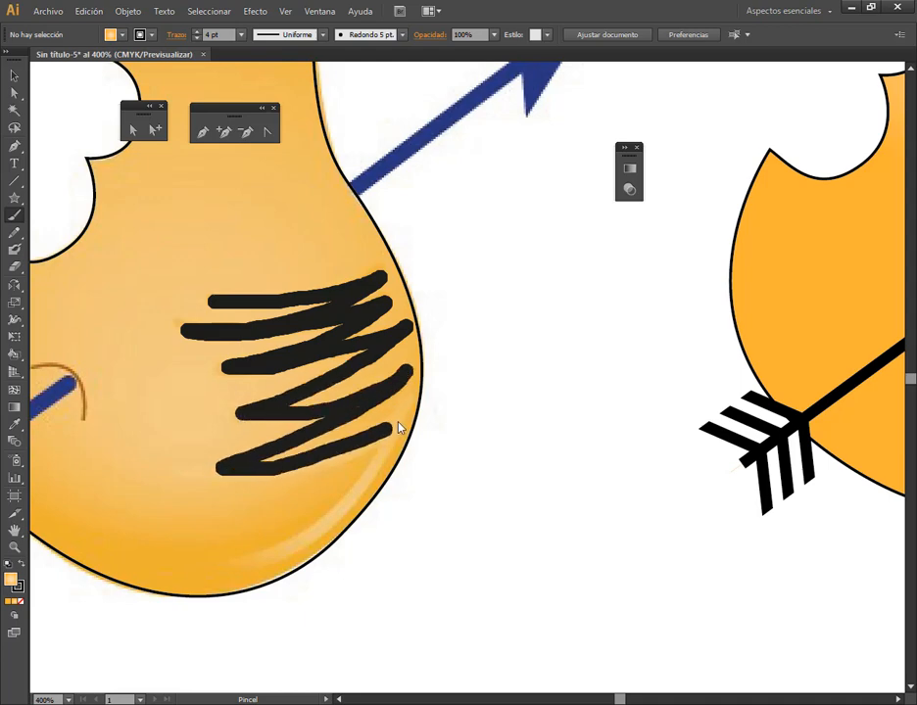
left_click_drag(321, 522, 237, 573)
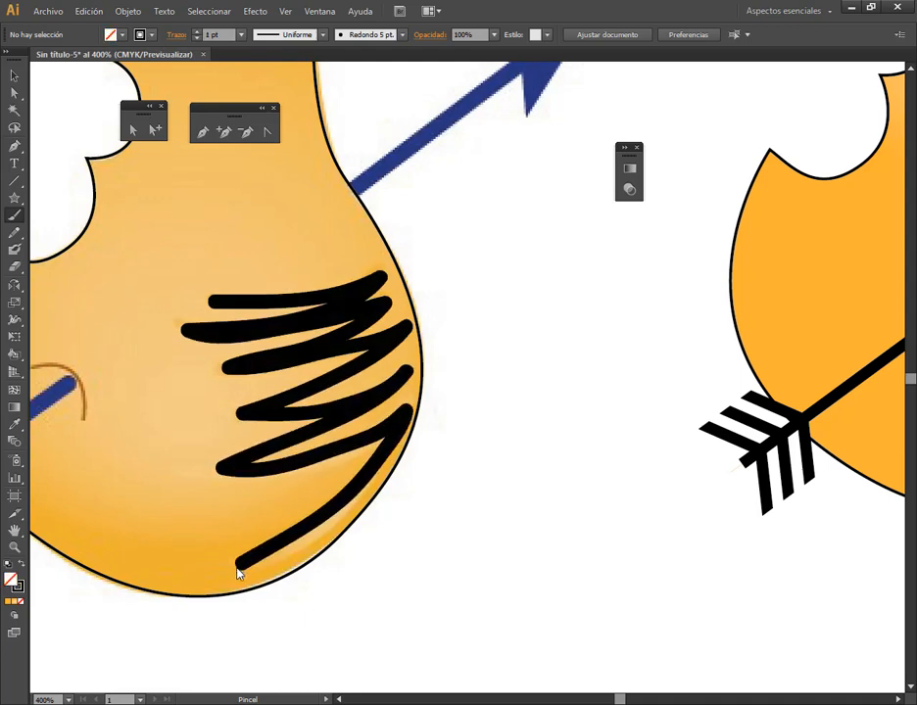
Inspect an anchor point on the zigzag brush stroke and move the whole stroke to the blank area beside the reference pear
left_click(133, 128)
left_click(321, 303)
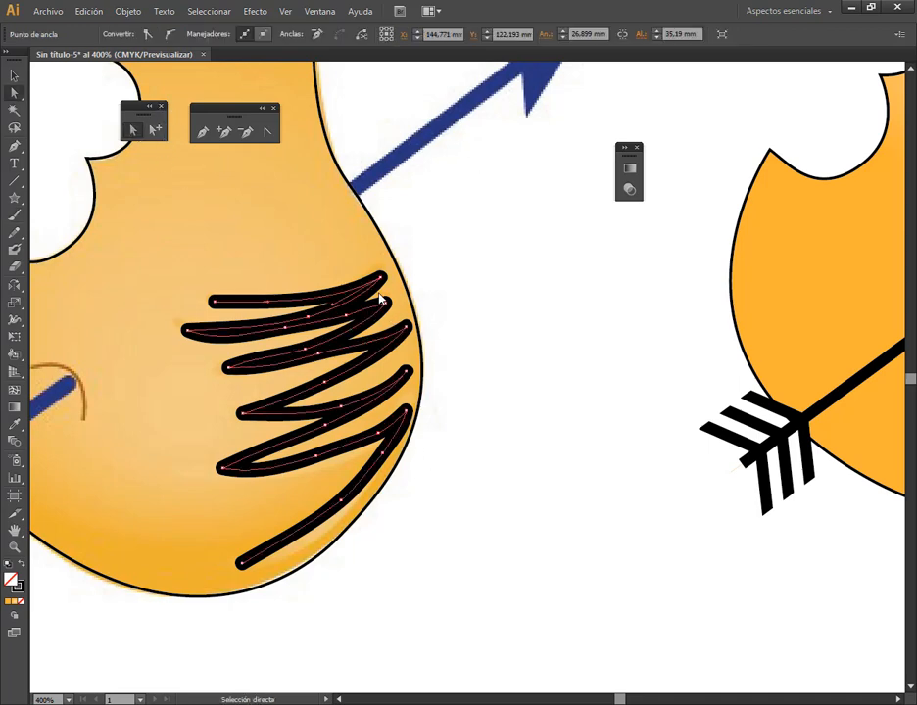
left_click(285, 330)
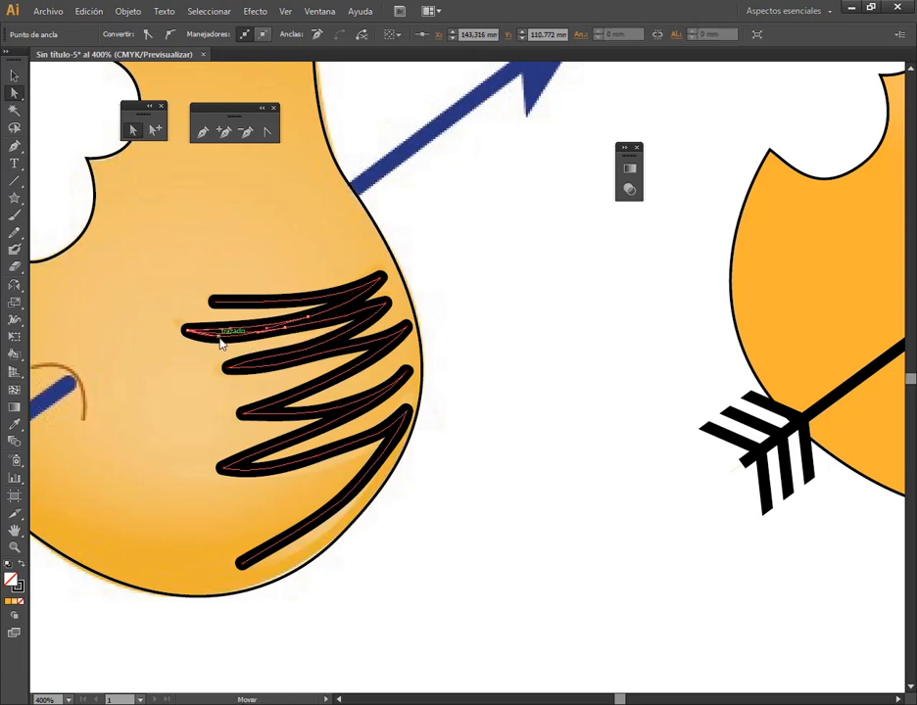
left_click(14, 75)
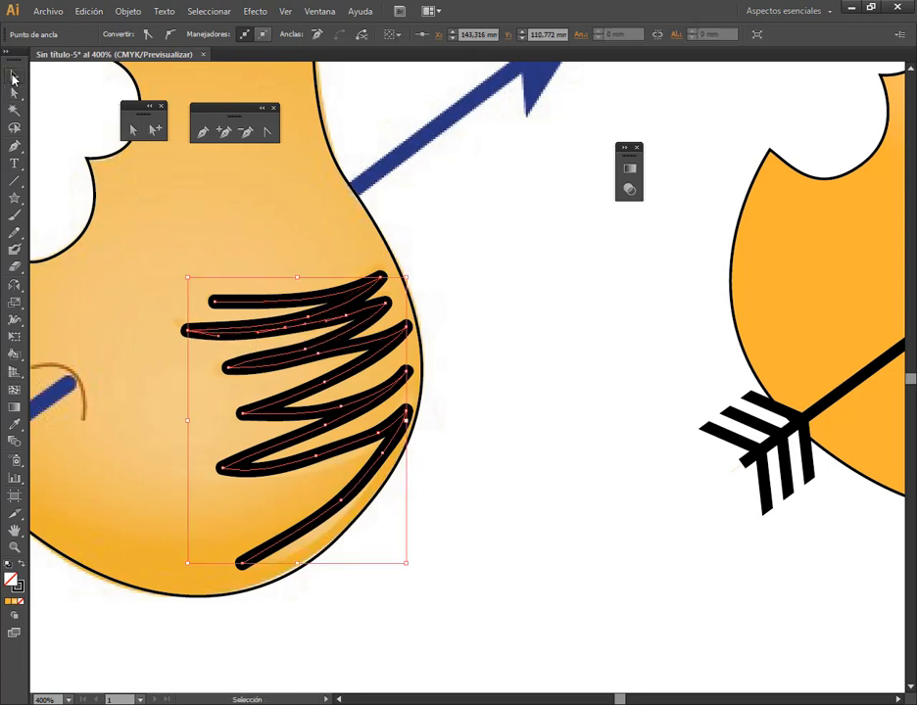
mouse_move(361, 319)
left_mouse_down()
mouse_move(370, 336)
mouse_move(603, 324)
mouse_move(600, 330)
left_mouse_up()
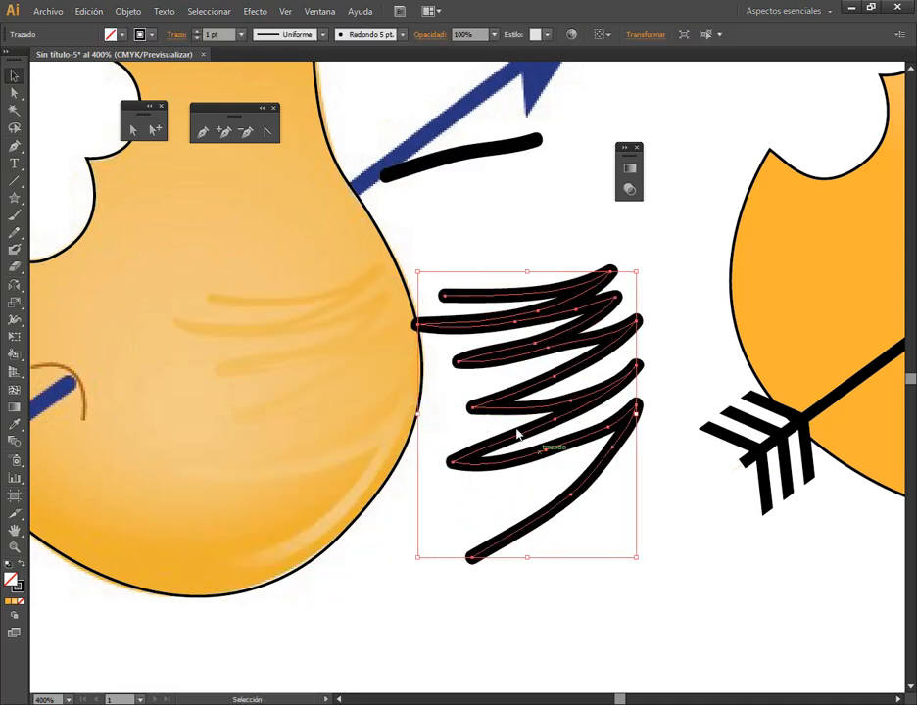
Shift an anchor point in the middle of the zigzag slightly down and move the whole stroke slightly up
left_click(133, 132)
left_click(547, 348)
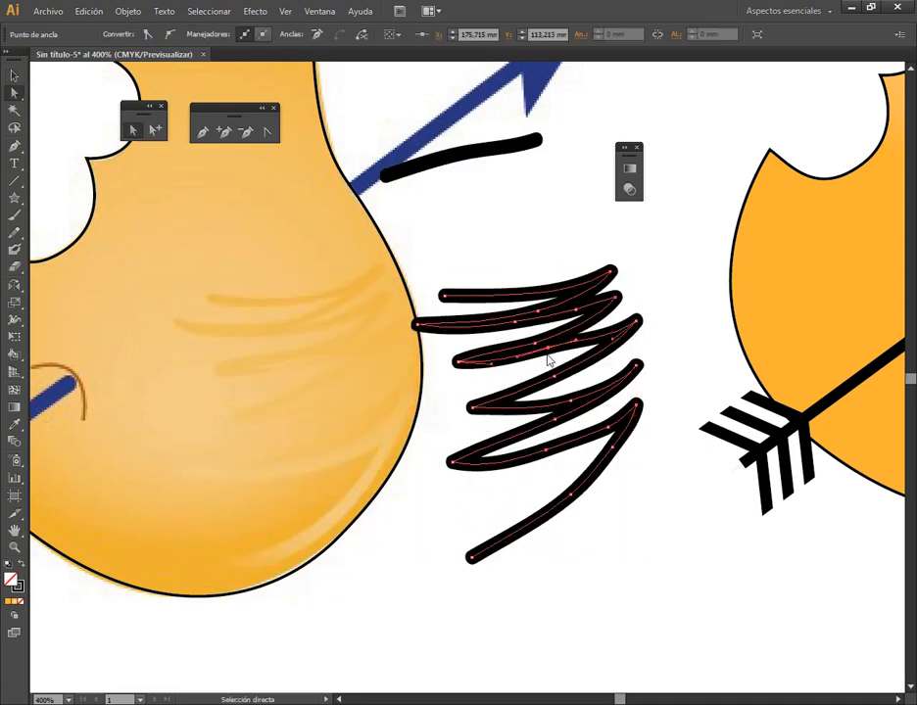
left_click_drag(547, 347, 548, 359)
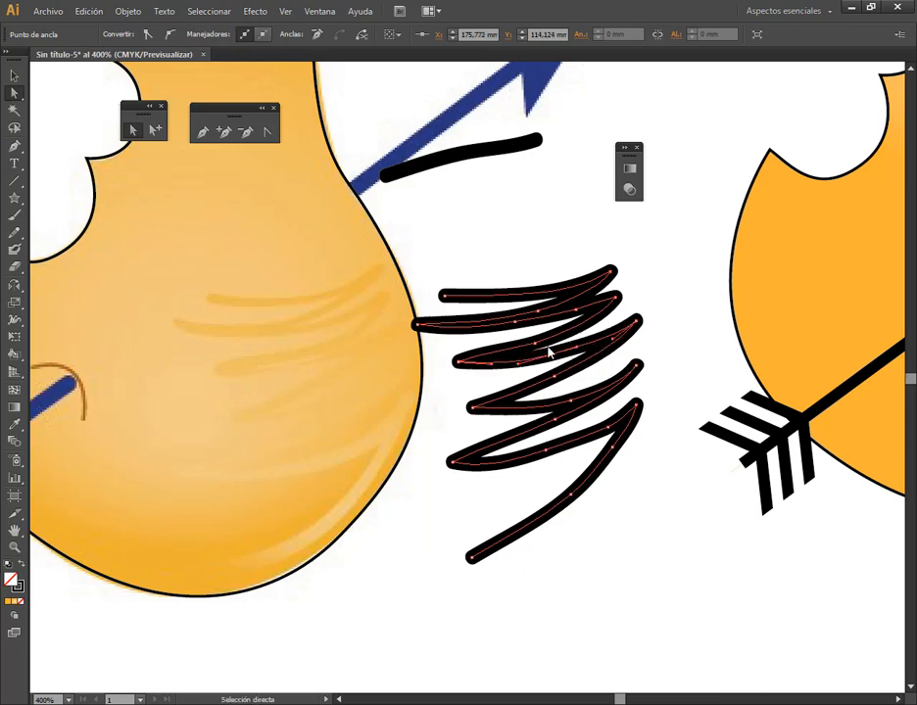
left_click(14, 75)
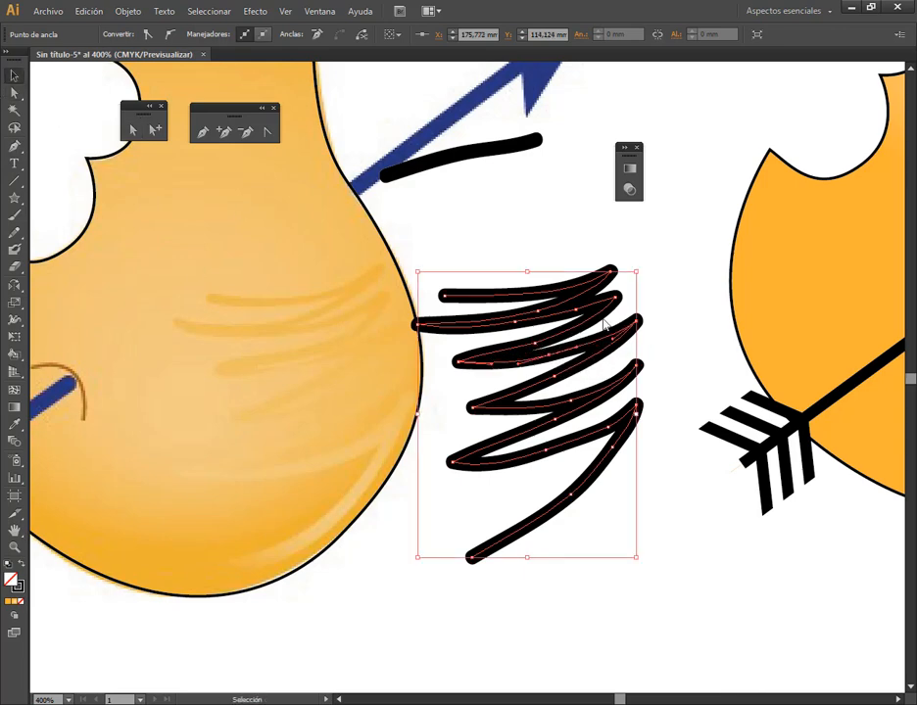
left_click_drag(603, 306, 606, 289)
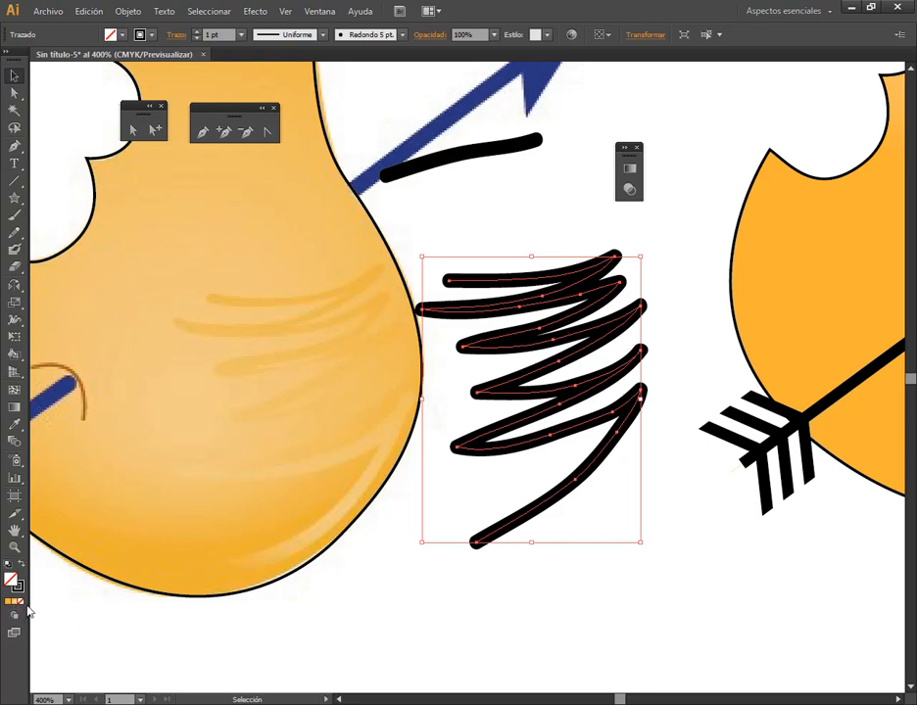
Apply the orange radial gradient fill to the zigzag brush stroke
key("ctrl")
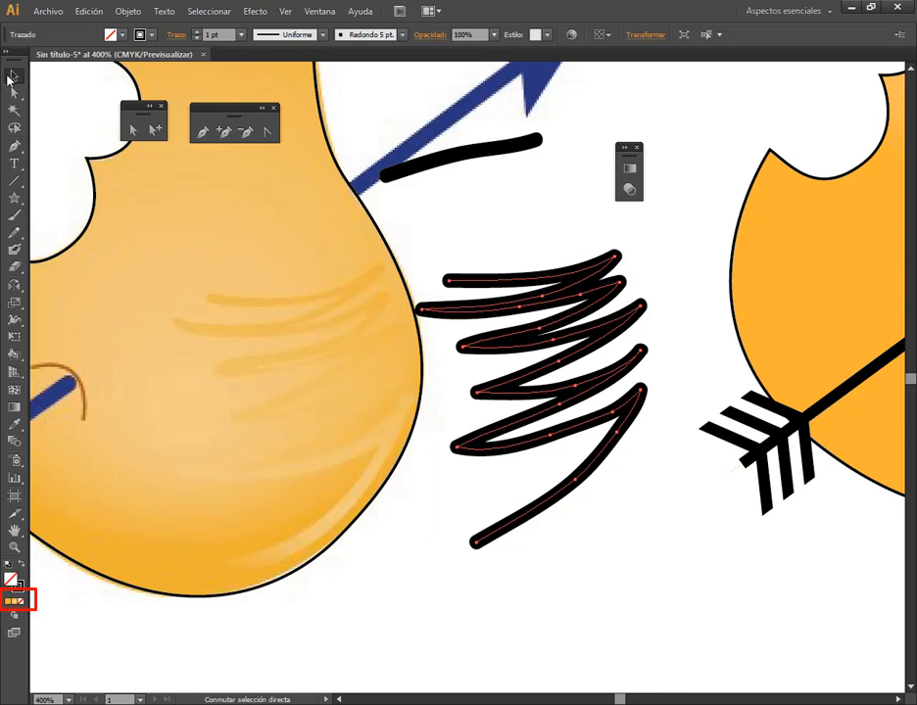
left_click(14, 603)
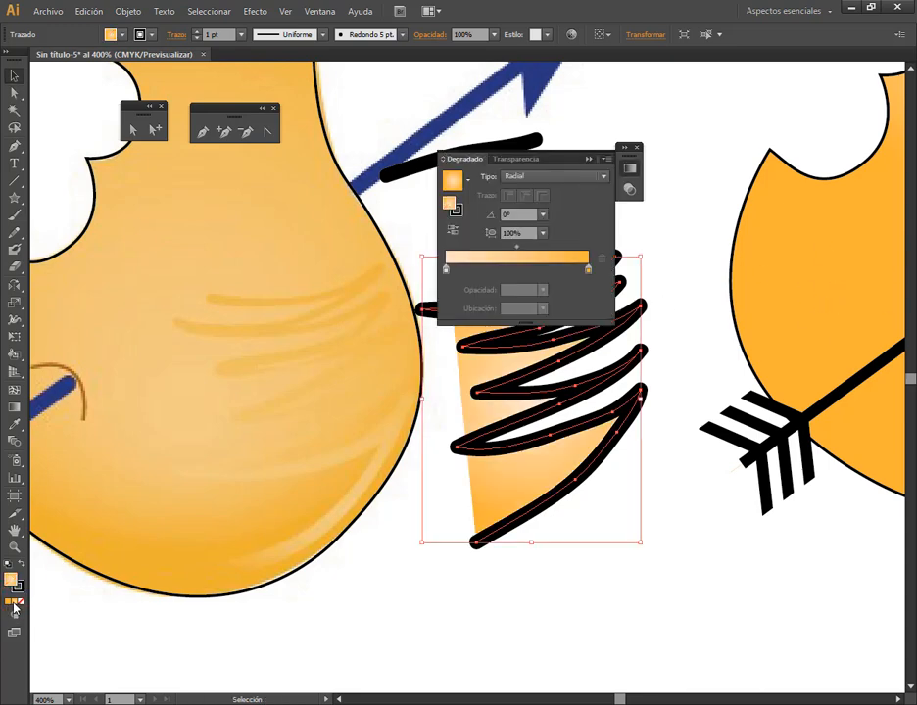
Swap the zigzag's fill and stroke so the orange radial gradient colours the stroke, and set its fill to none
left_click(590, 159)
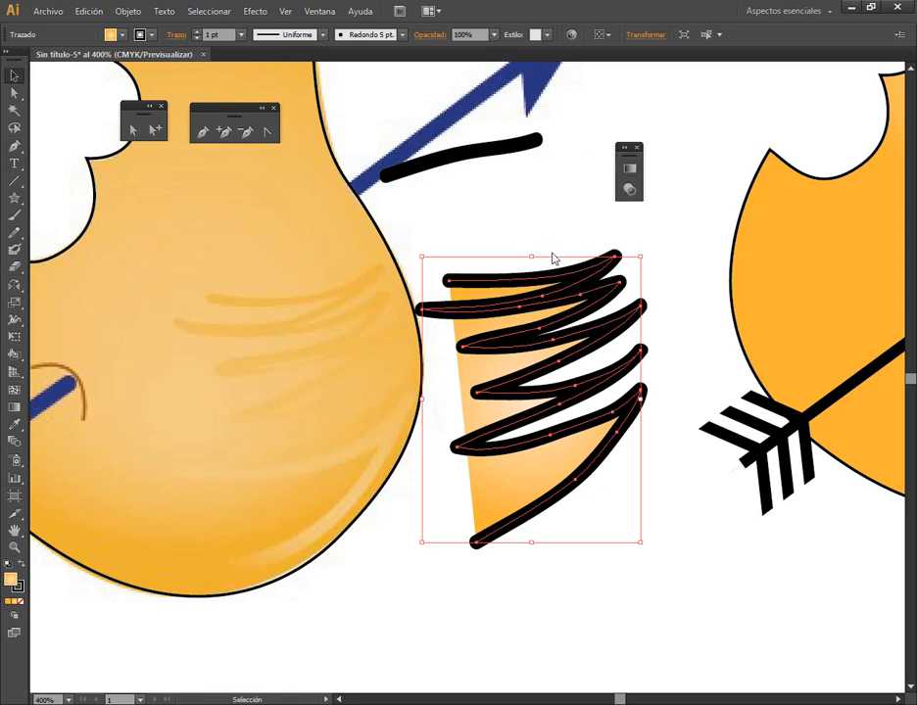
left_click(22, 564)
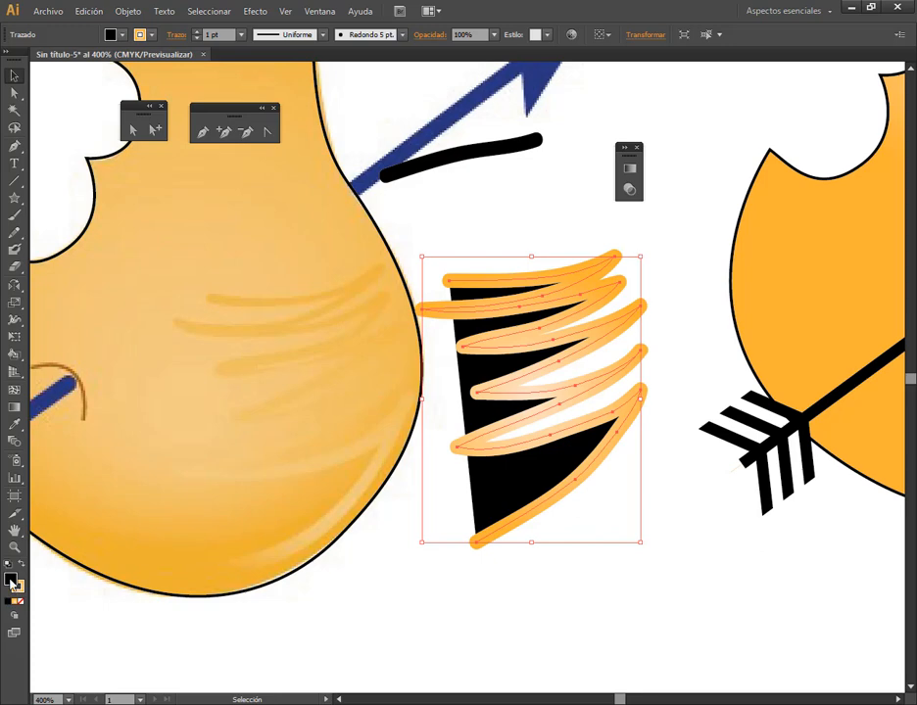
left_click(21, 603)
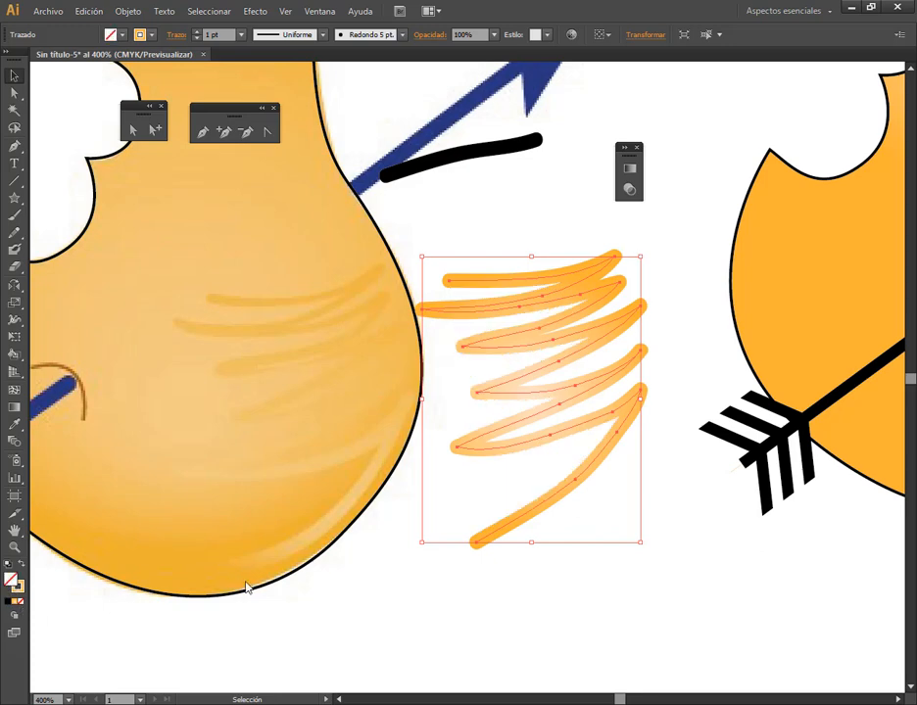
left_click(591, 612)
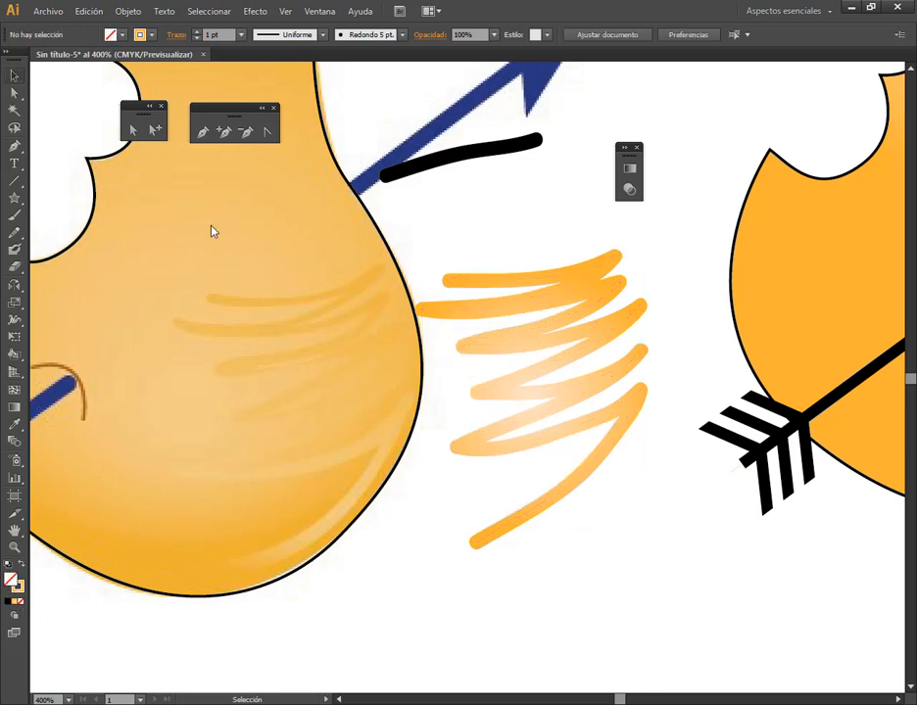
Move the gradient zigzag stroke onto the lower right side of the recreated gradient pear and deselect it
scroll(674, 359, "down", 1)
scroll(673, 359, "down", 2)
scroll(812, 323, "up", 1)
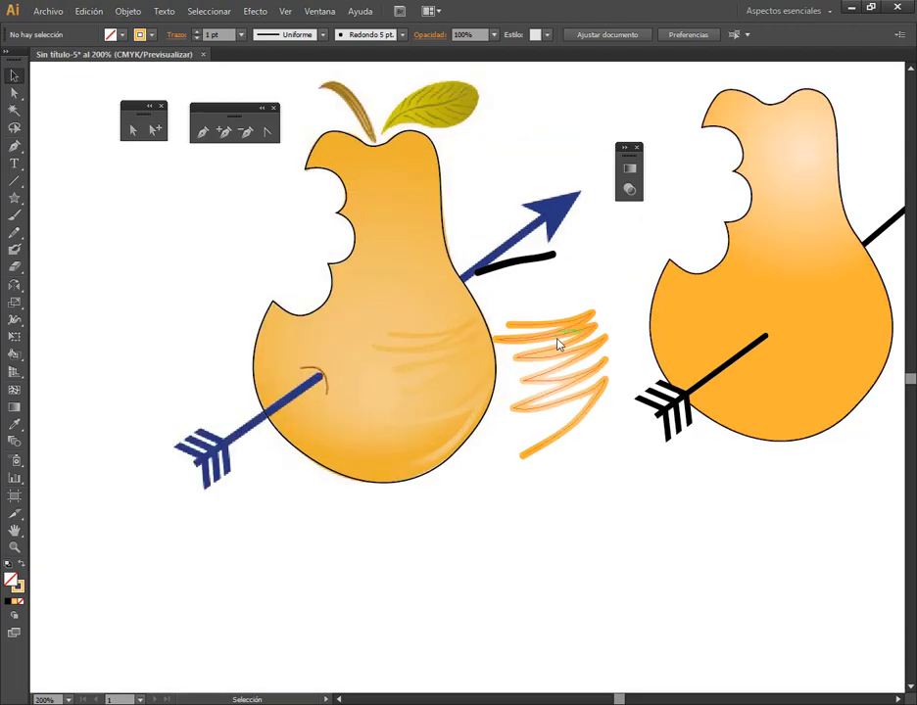
left_click_drag(558, 340, 825, 323)
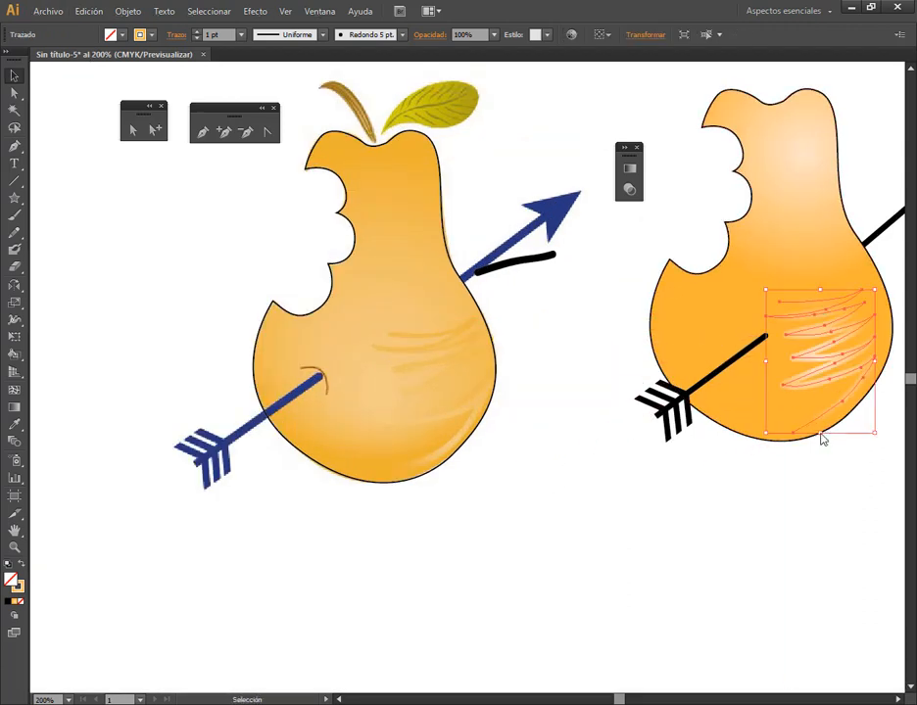
left_click_drag(820, 490, 769, 514)
left_click(788, 521)
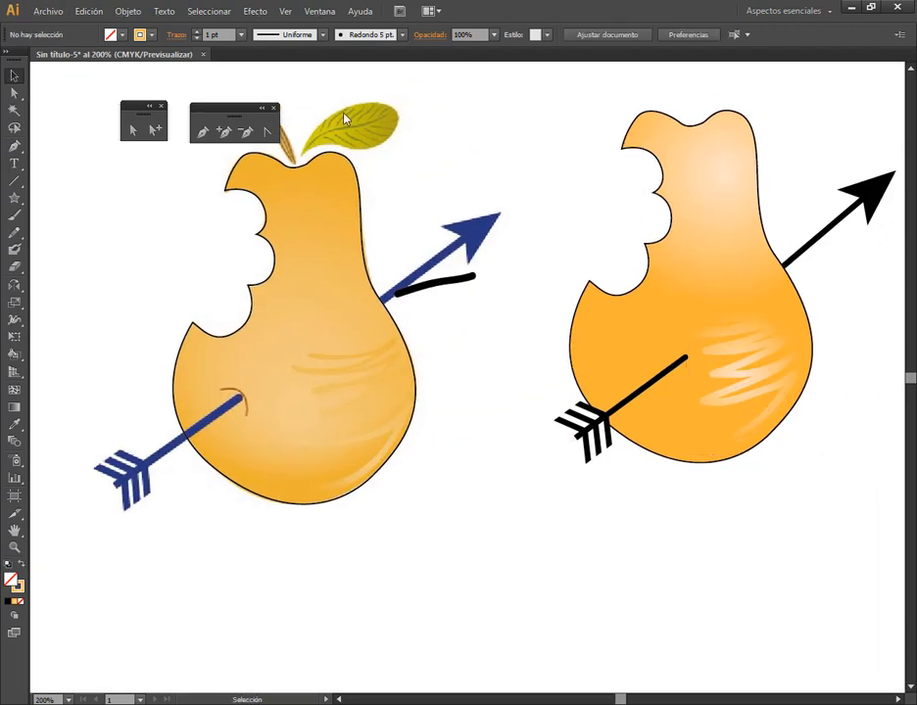
Draw the reference leaf's curved central vein with the Pen tool, from the leaf's base to near its tip
left_click_drag(251, 111, 164, 171)
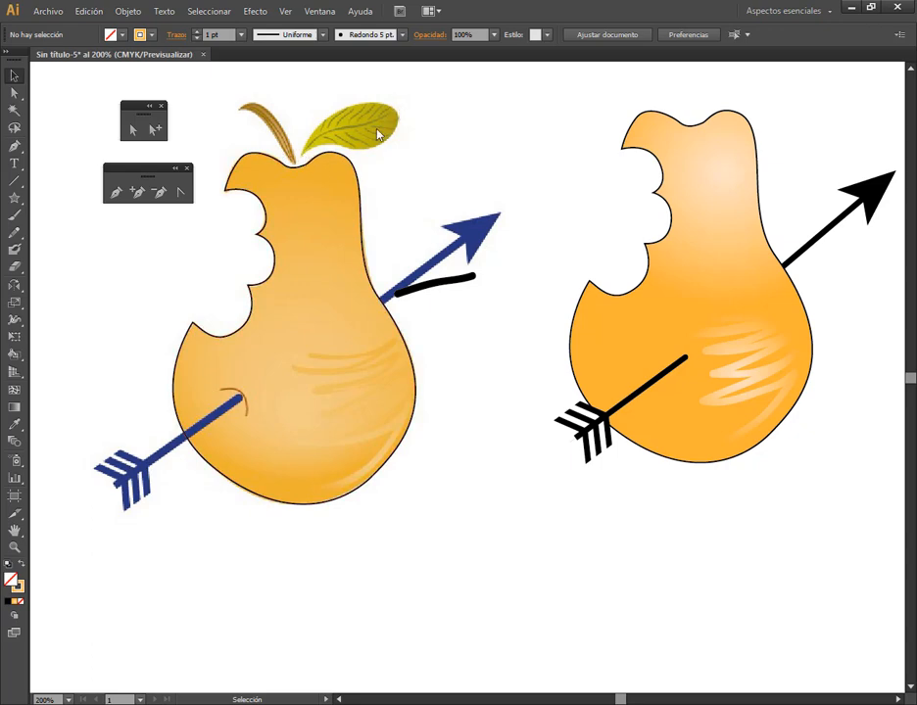
scroll(376, 127, "up", 4)
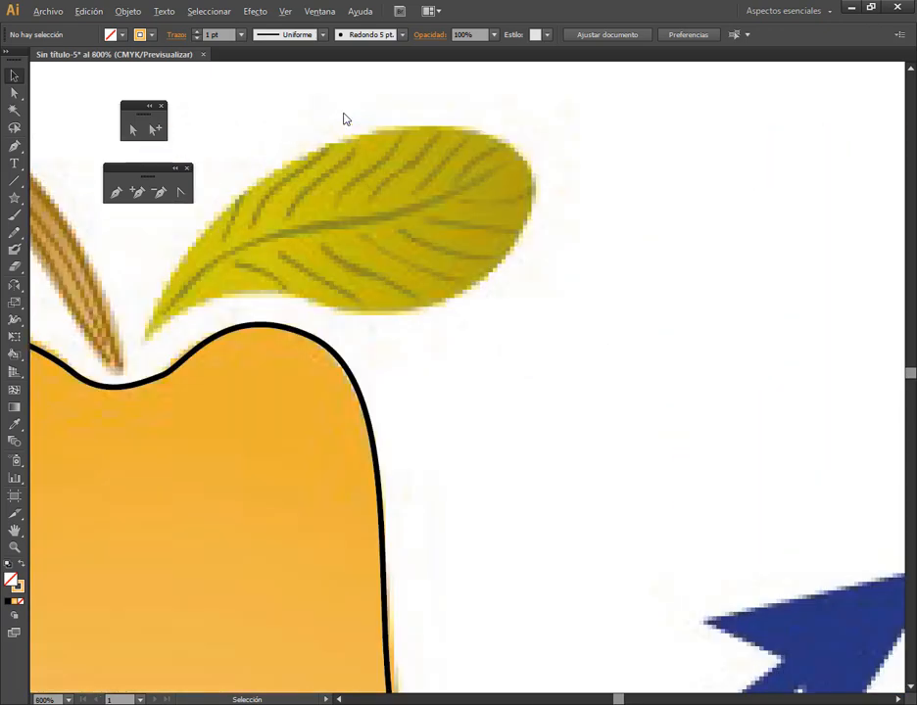
left_click(115, 191)
left_click(167, 313)
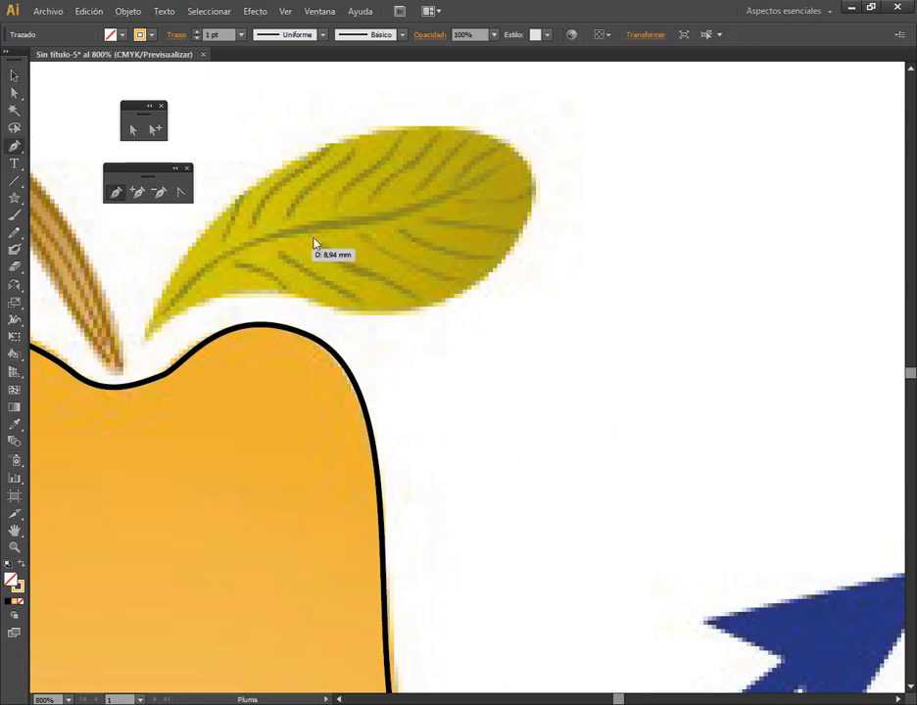
left_click_drag(351, 223, 411, 218)
left_click_drag(468, 219, 503, 172)
left_click(502, 172)
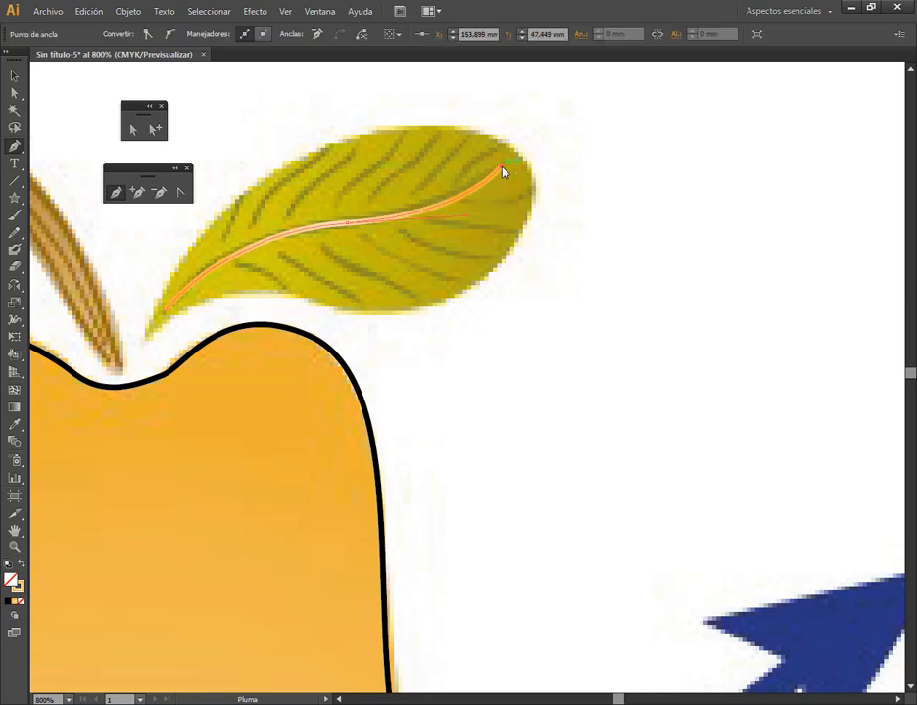
Try to set the central vein's stroke colour to black, 000000
double_click(20, 586)
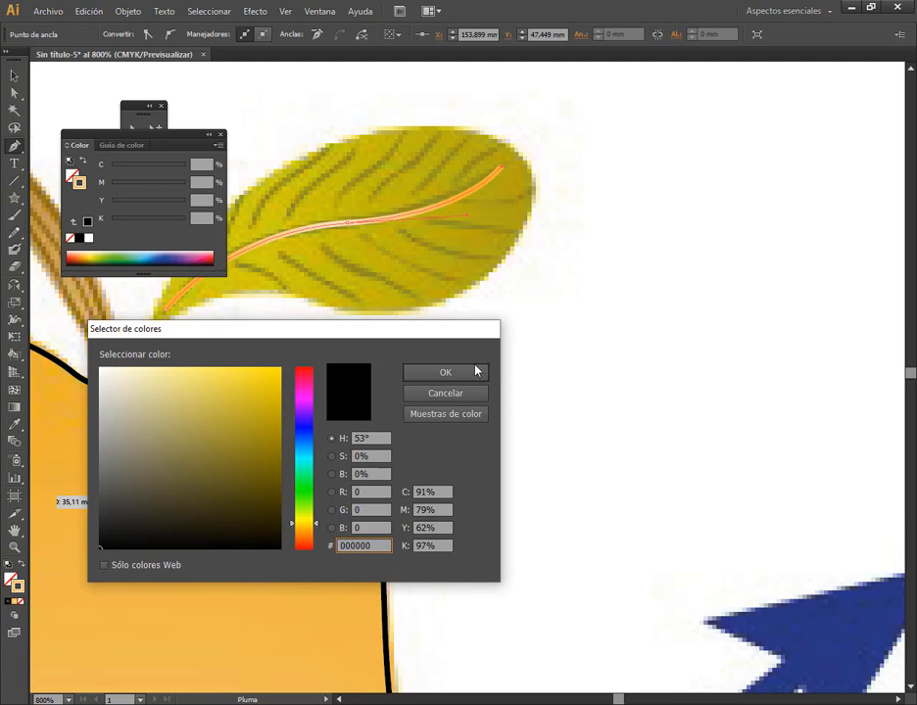
left_click(445, 372)
left_click(220, 135)
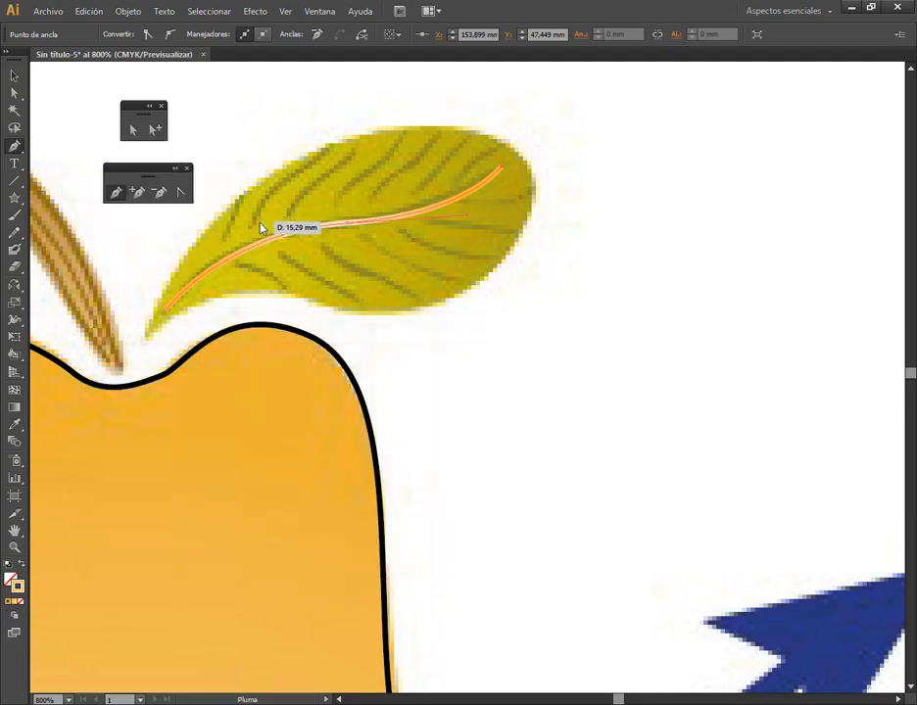
Paint a side vein on the leaf's upper half with the Paintbrush and set its stroke weight to 0.25 pt
left_click(13, 216)
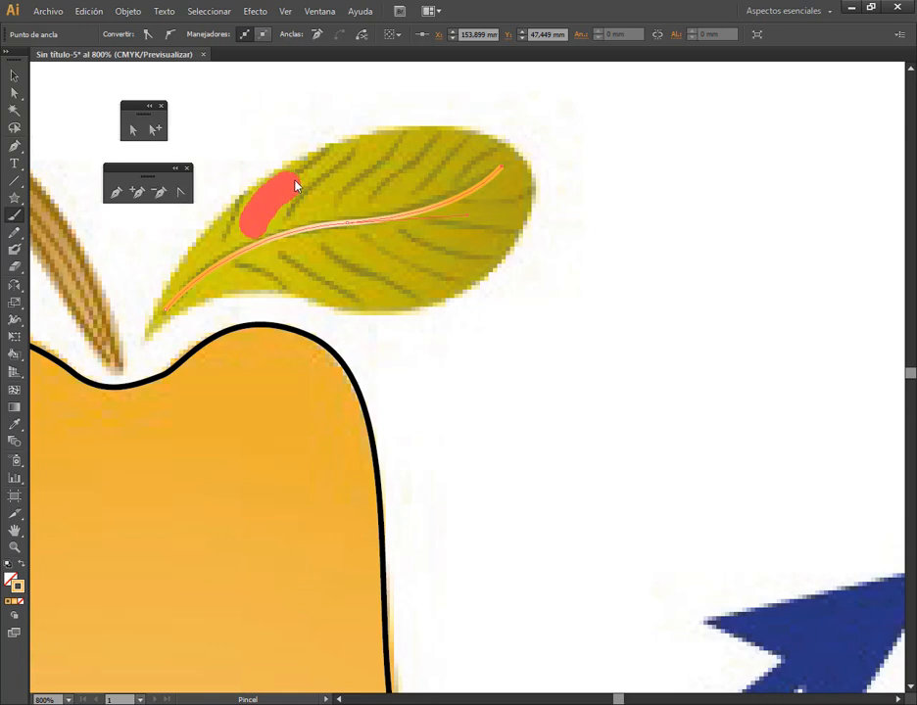
left_click_drag(337, 157, 339, 153)
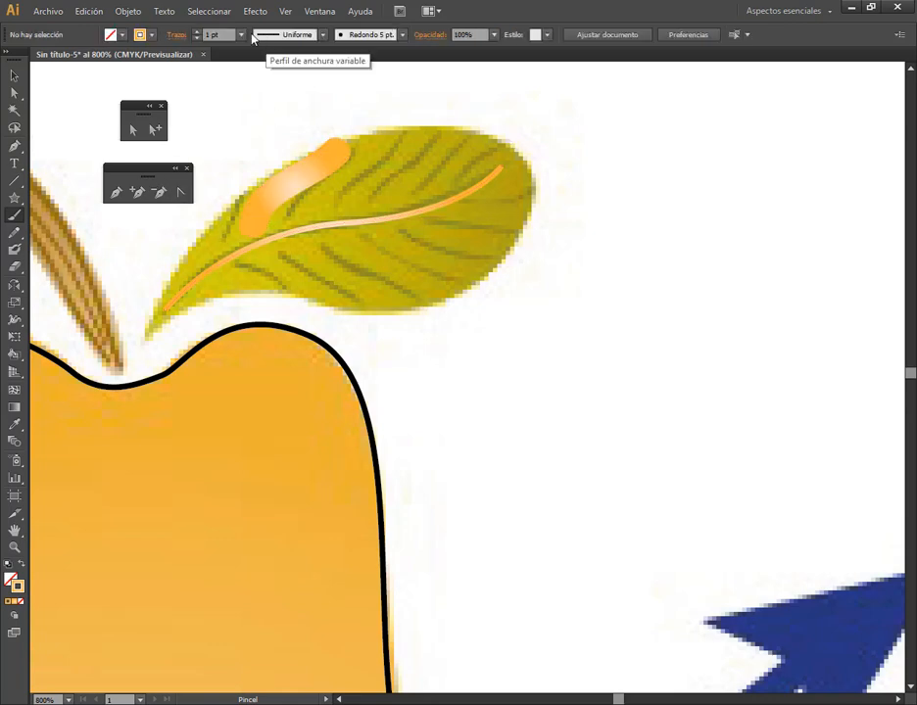
left_click(9, 76)
left_click(305, 181)
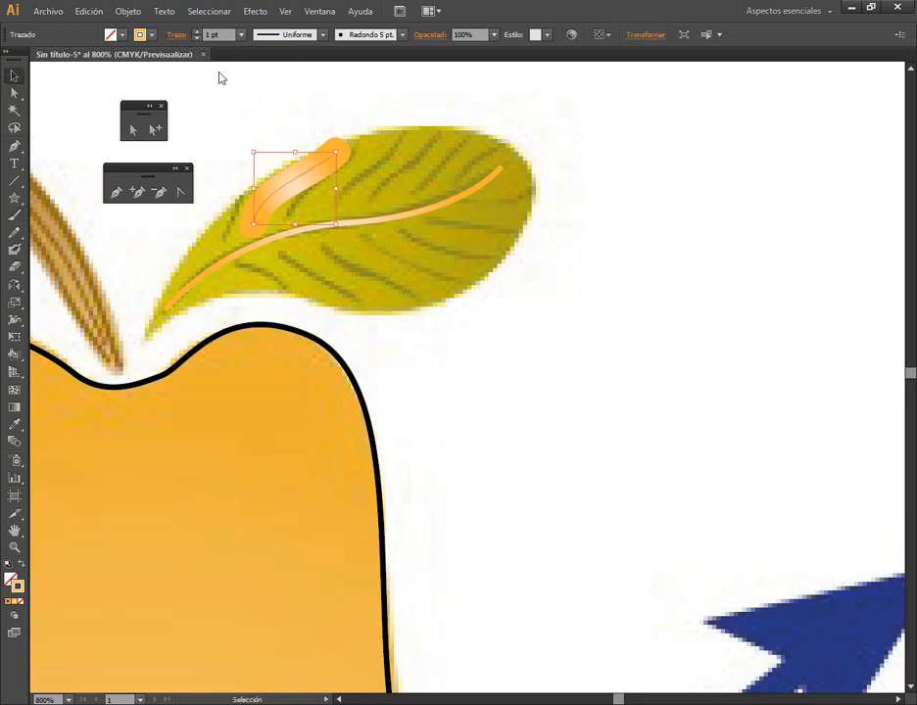
left_click(243, 37)
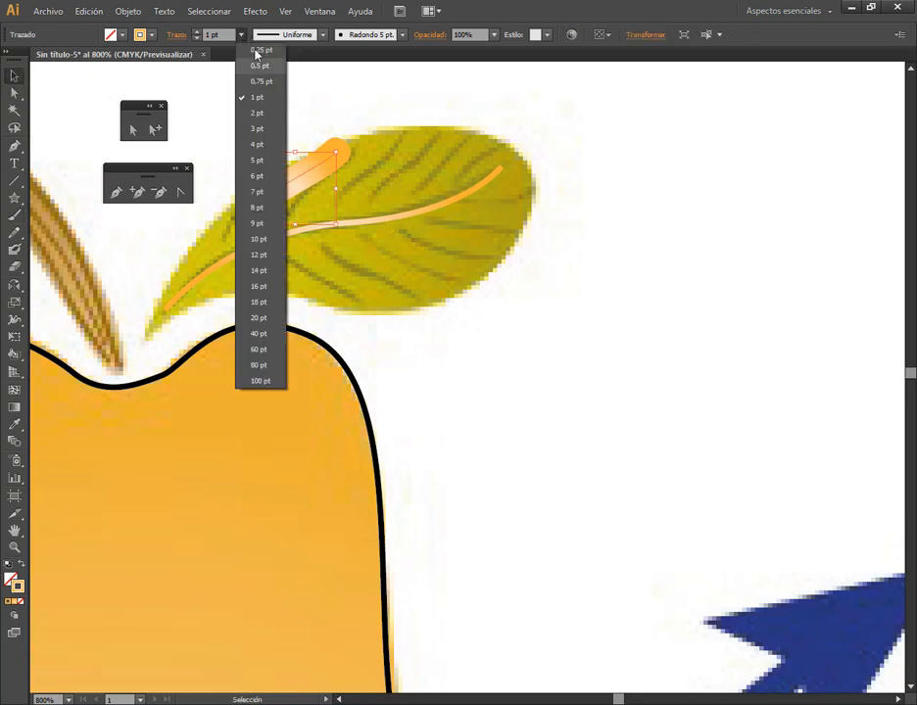
left_click(264, 52)
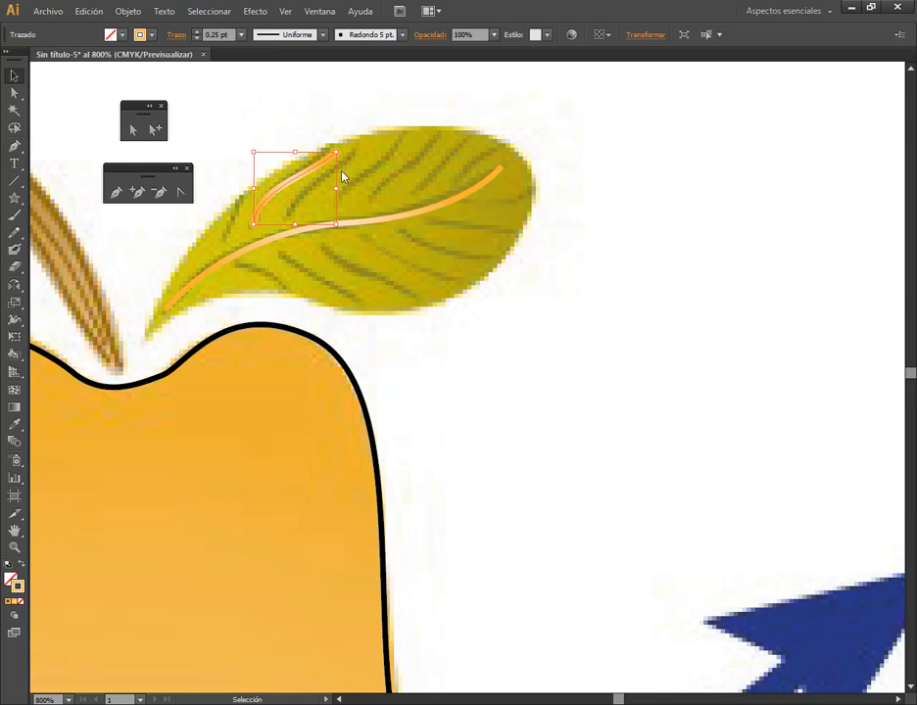
Reset the painted side vein to the default black 1 pt stroke and set its fill to none
left_click(10, 566)
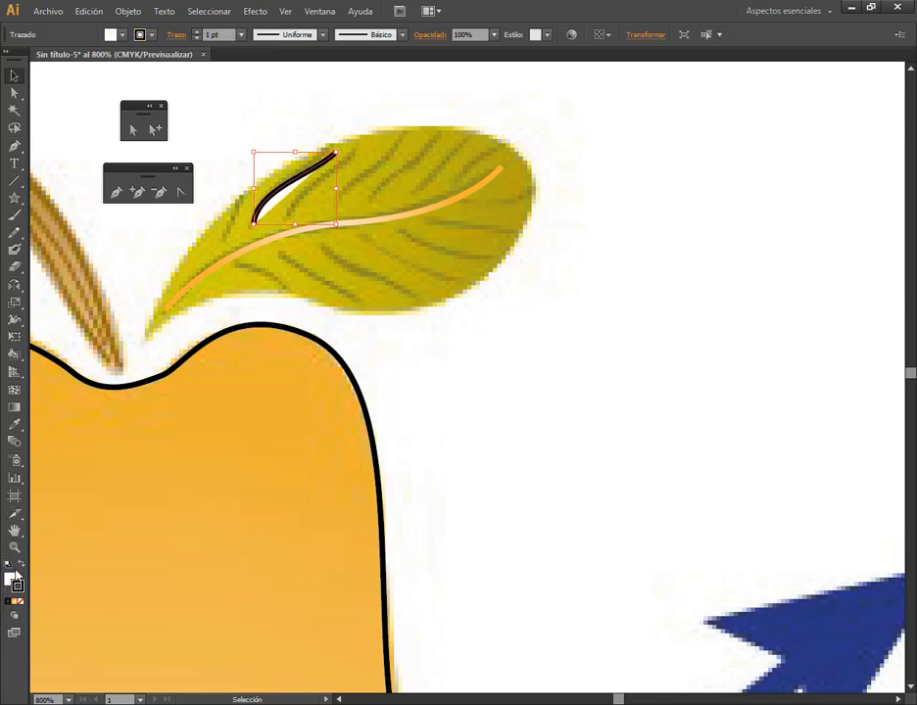
left_click(9, 600)
left_click(22, 602)
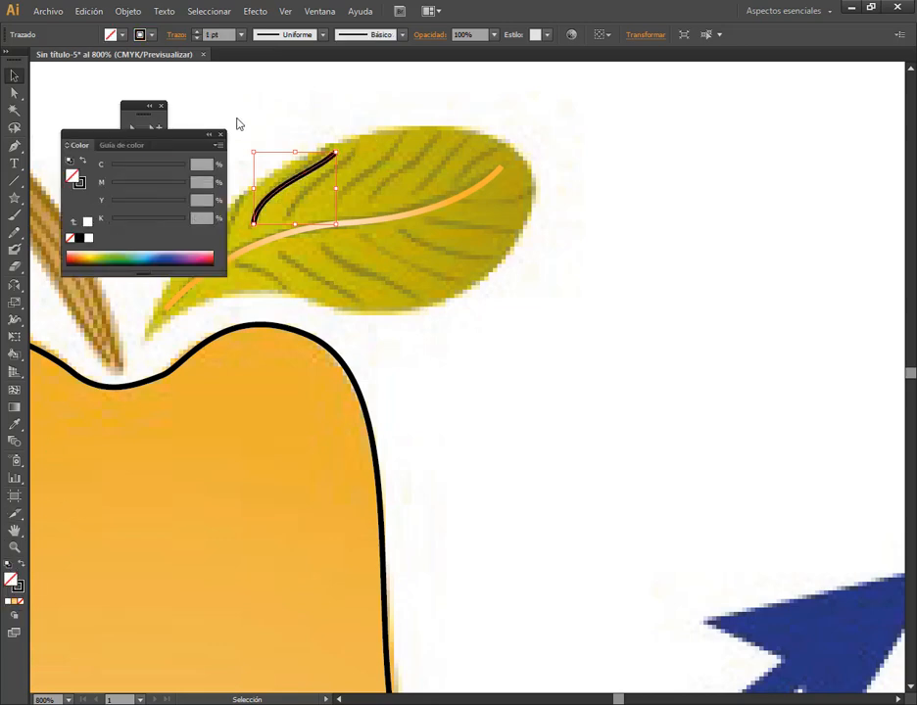
left_click(211, 135)
Try to paint a second side vein beside the first one with the Paintbrush
left_click(14, 215)
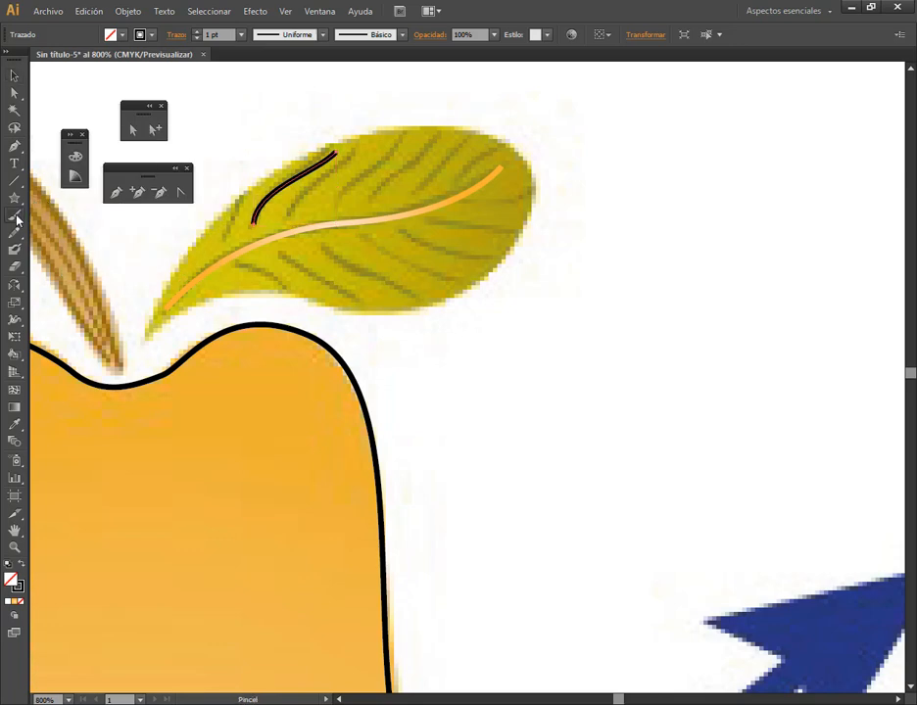
left_click_drag(311, 197, 376, 135)
left_click(15, 75)
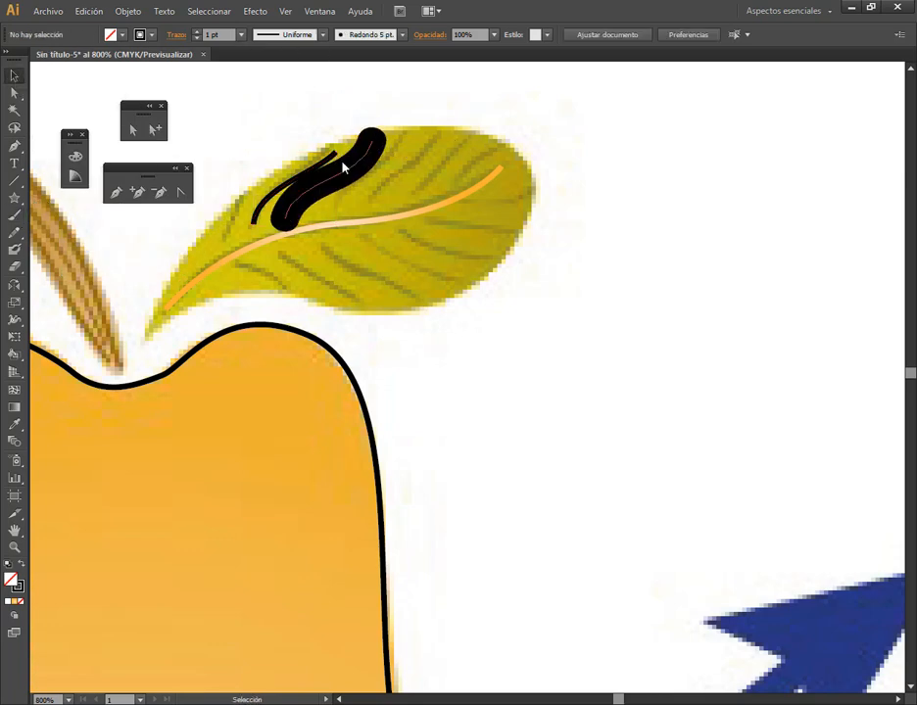
left_click(336, 184)
key("ctrl+z")
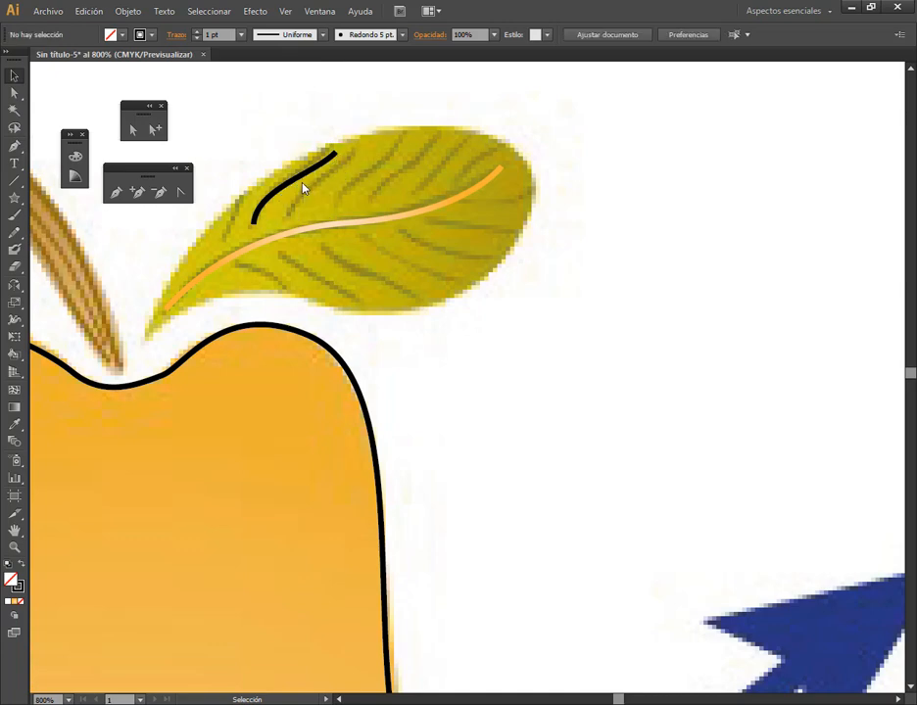
Paint twelve black Paintbrush strokes for the leaf's remaining side veins, above and below the central vein
left_click(300, 183)
key("b")
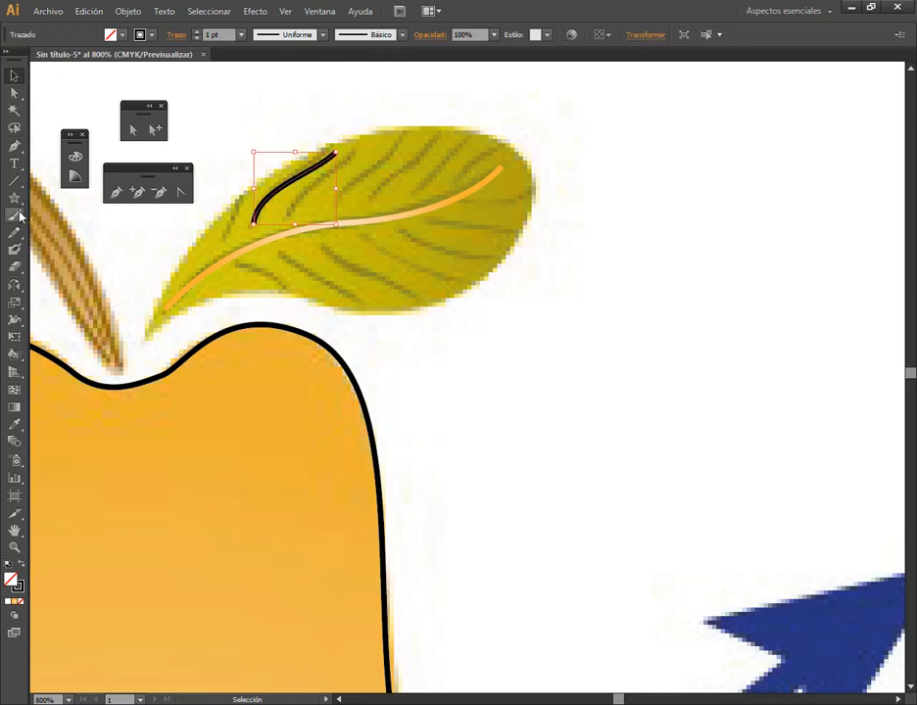
key("ctrl+shift+a")
left_click(400, 37)
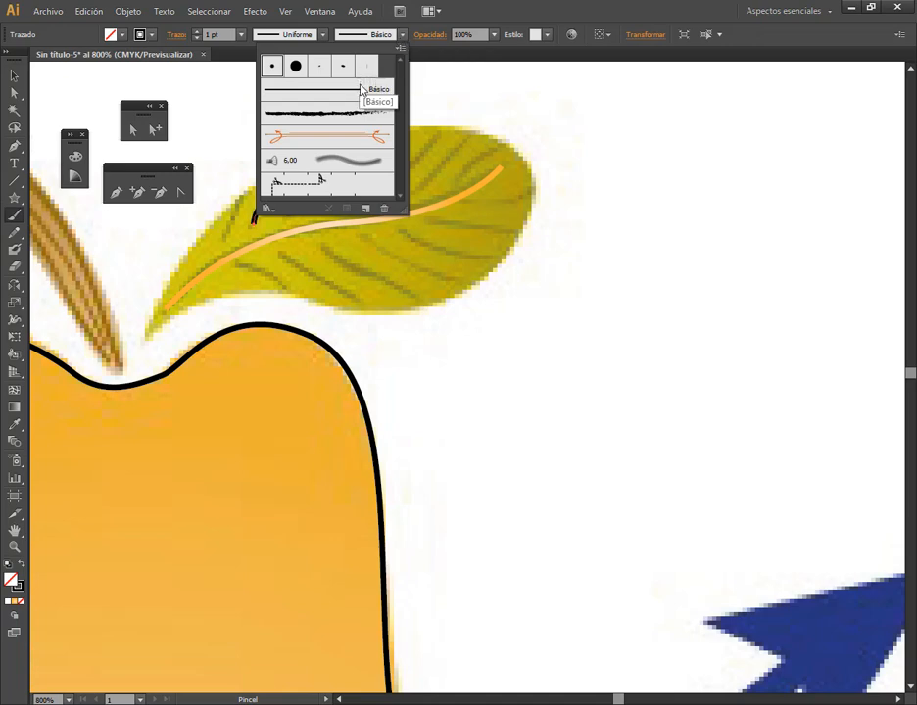
left_click(500, 2)
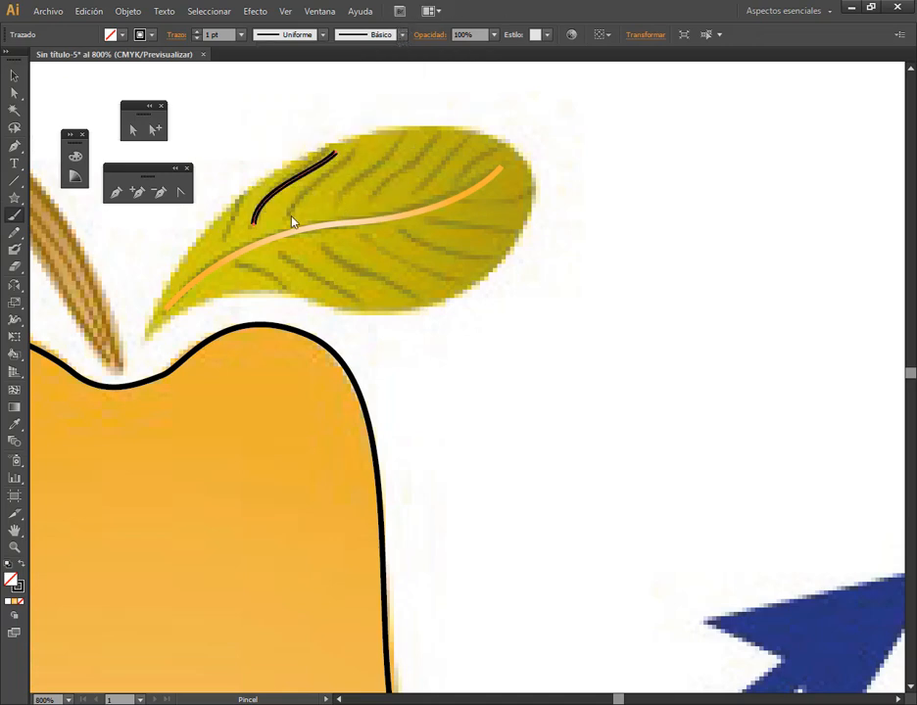
left_click_drag(292, 223, 360, 151)
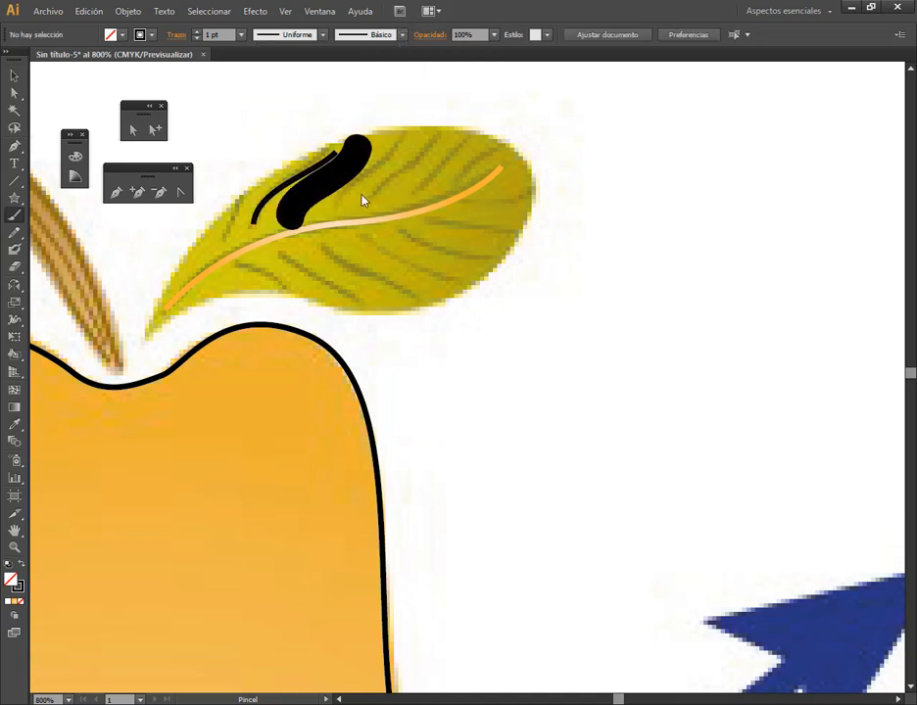
mouse_move(345, 209)
left_mouse_down()
mouse_move(368, 147)
mouse_move(417, 122)
left_mouse_up()
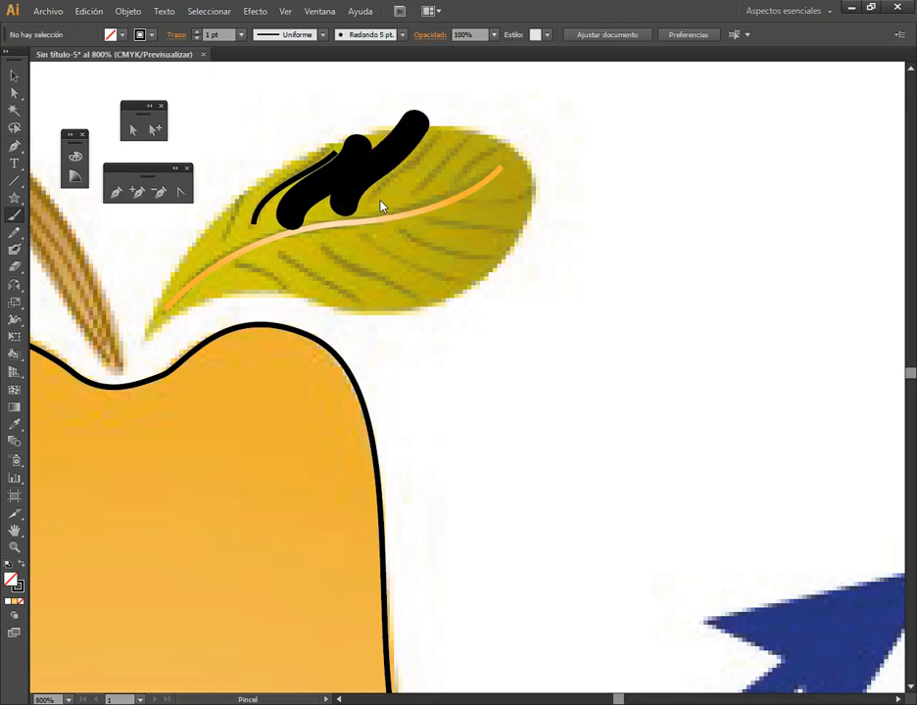
mouse_move(381, 206)
left_mouse_down()
mouse_move(438, 145)
mouse_move(453, 110)
left_mouse_up()
mouse_move(235, 261)
left_mouse_down()
mouse_move(284, 291)
mouse_move(340, 289)
mouse_move(362, 304)
left_mouse_up()
mouse_move(328, 254)
left_mouse_down()
mouse_move(407, 286)
mouse_move(436, 306)
left_mouse_up()
mouse_move(361, 240)
left_mouse_down()
mouse_move(439, 276)
mouse_move(495, 276)
left_mouse_up()
left_click_drag(390, 231, 537, 256)
left_click_drag(436, 228, 559, 220)
left_click_drag(475, 204, 572, 186)
left_click_drag(452, 187, 527, 149)
mouse_move(223, 242)
left_mouse_down()
mouse_move(231, 192)
mouse_move(259, 164)
left_mouse_up()
Select the central vein with eight of the thick side veins and set their stroke weight to 0.25 pt
left_click(14, 74)
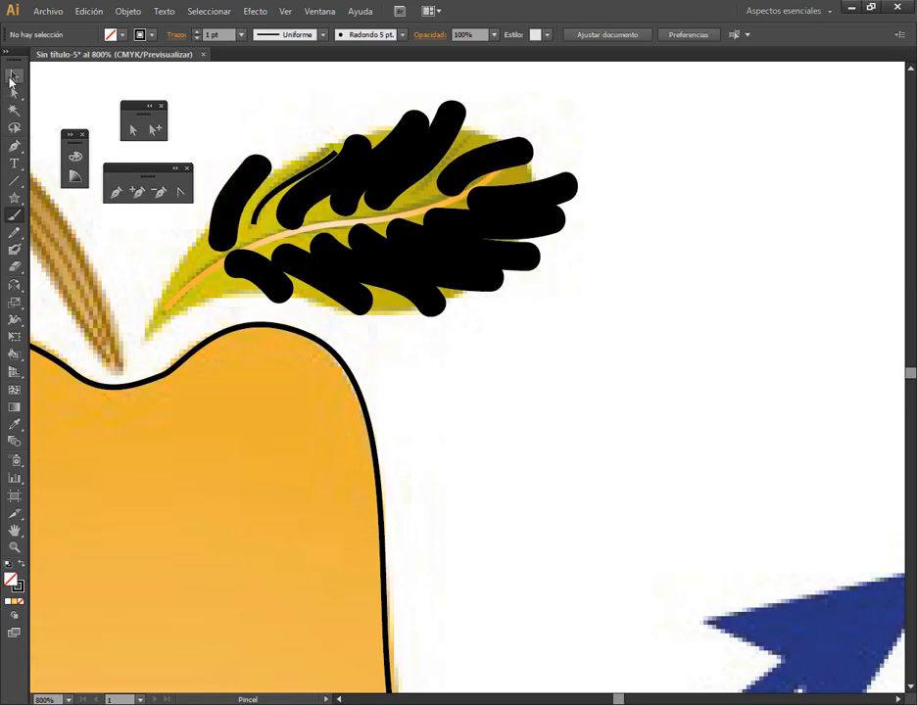
left_click(238, 205)
left_click(301, 207, "shift")
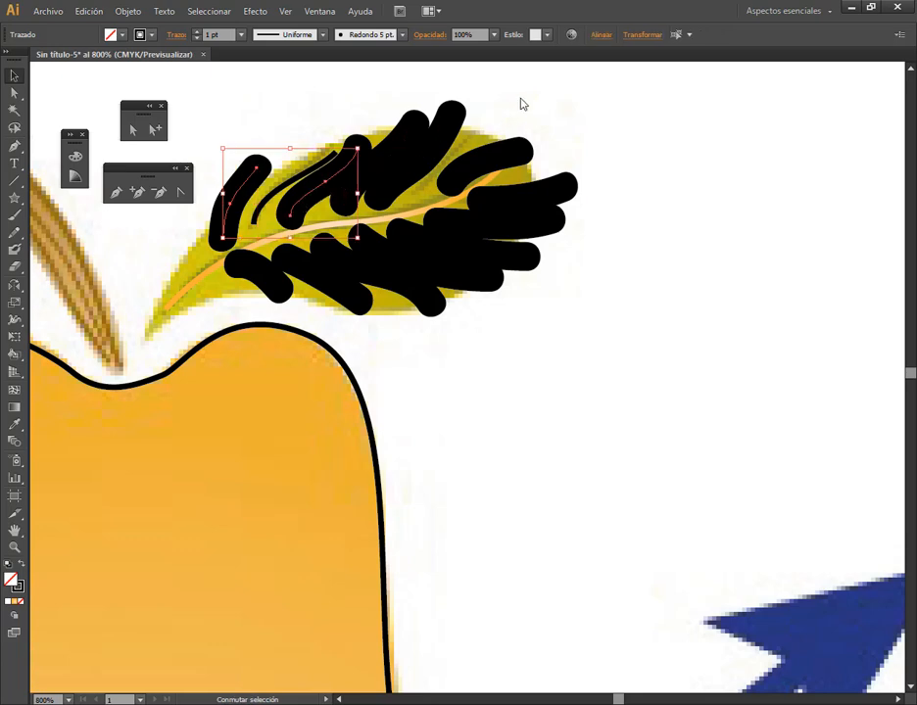
mouse_move(520, 102)
left_mouse_down()
mouse_move(356, 143)
mouse_move(329, 175)
left_mouse_up()
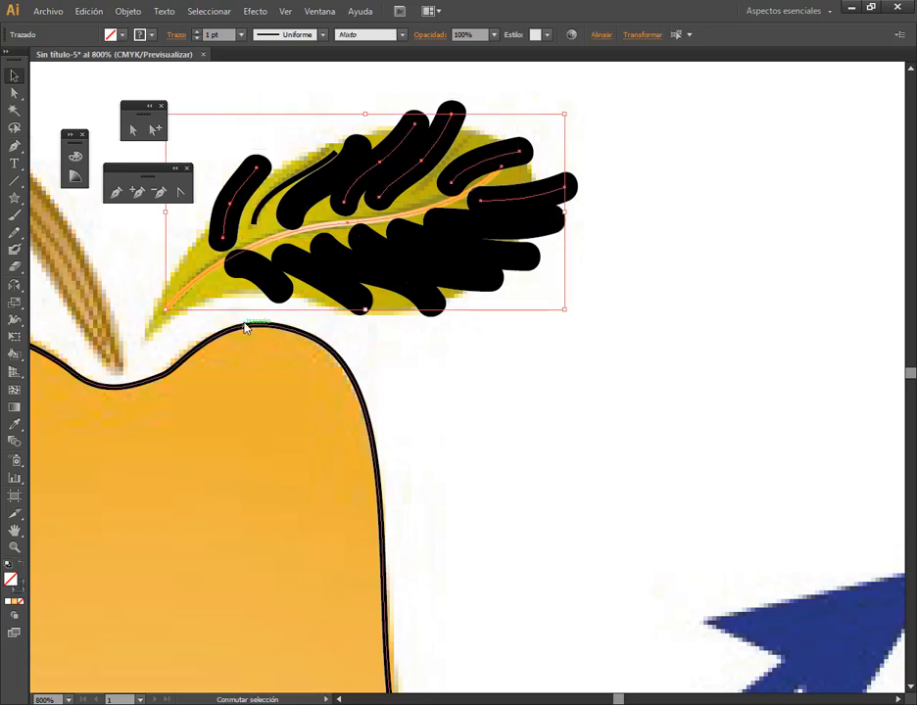
left_click_drag(251, 315, 338, 274)
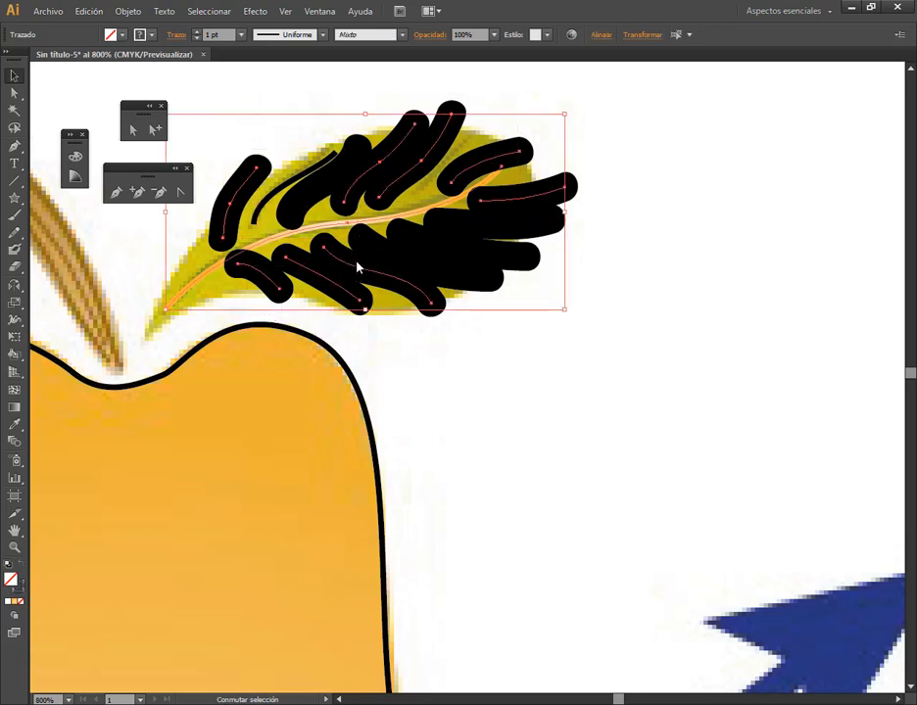
left_click(241, 34)
left_click(246, 52)
key("ctrl+z")
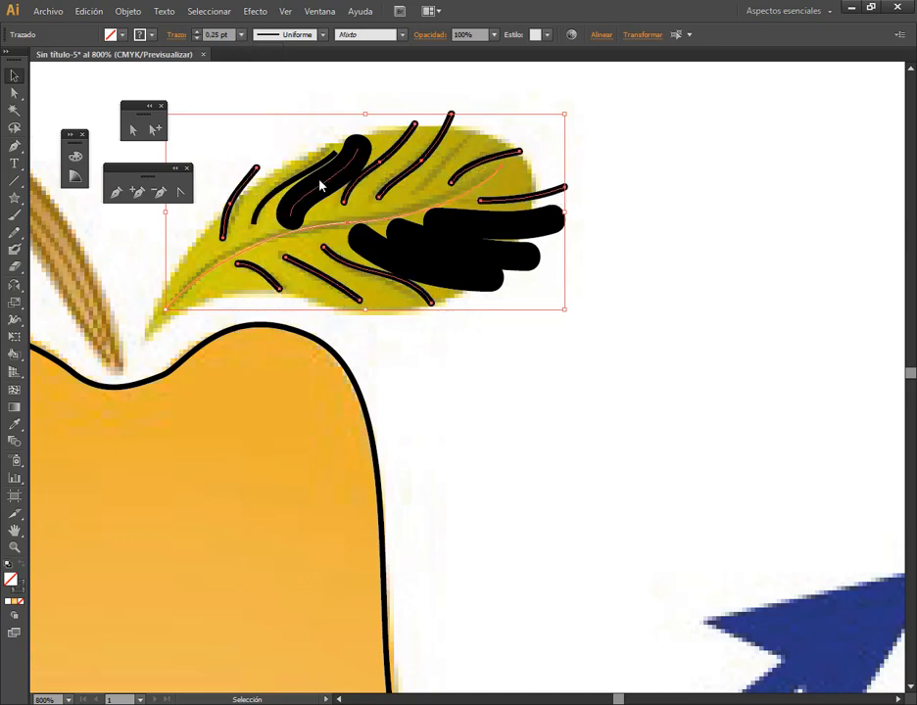
Set the stroke weight of the four side veins that are still thick to 0.25 pt
left_click(327, 186)
left_click_drag(606, 224, 430, 298)
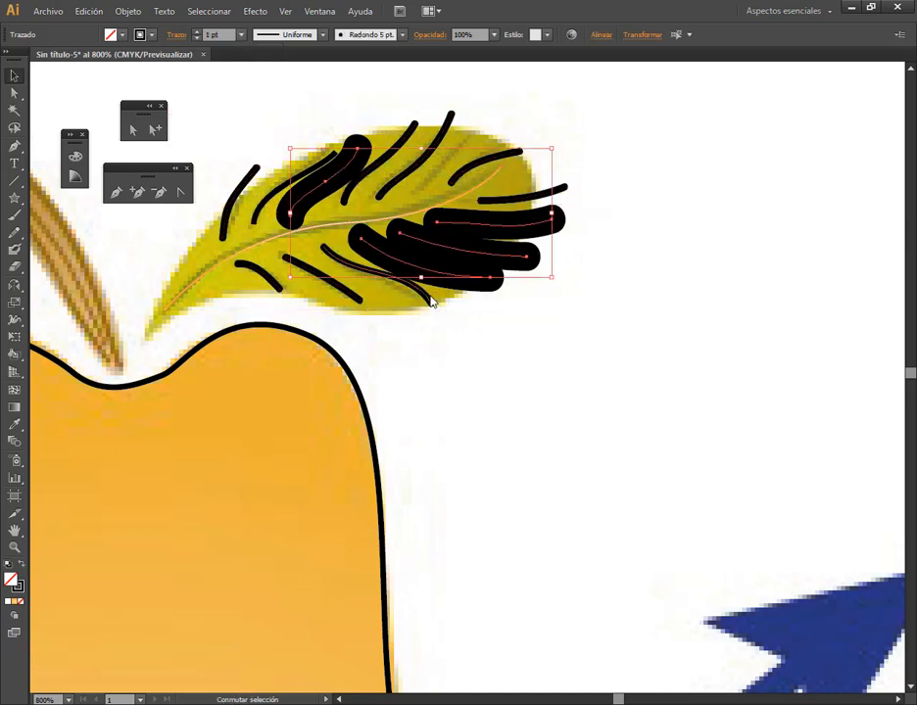
left_click(241, 34)
left_click(253, 51)
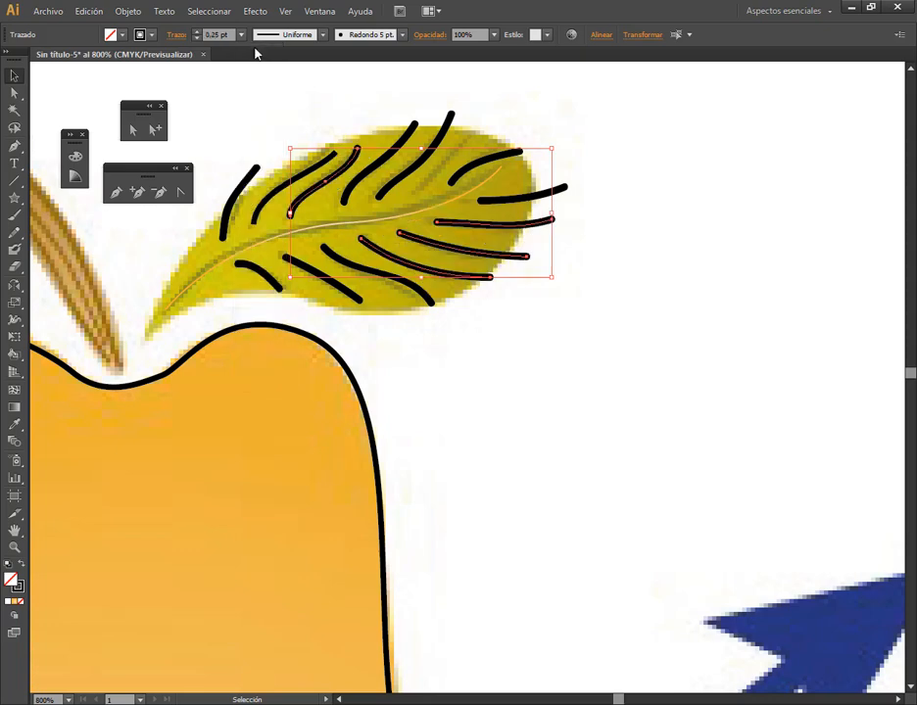
Shorten the two side veins overshooting the leaf's tip and the overlong one on its upper edge by moving their outer anchor points inward
left_click(593, 215)
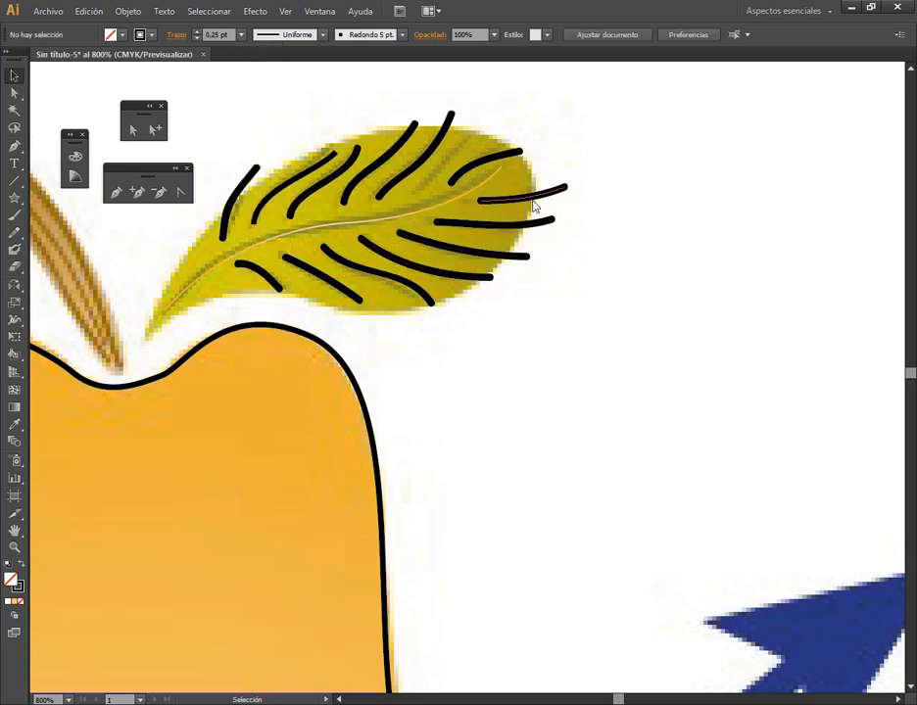
left_click(534, 202)
left_click(134, 130)
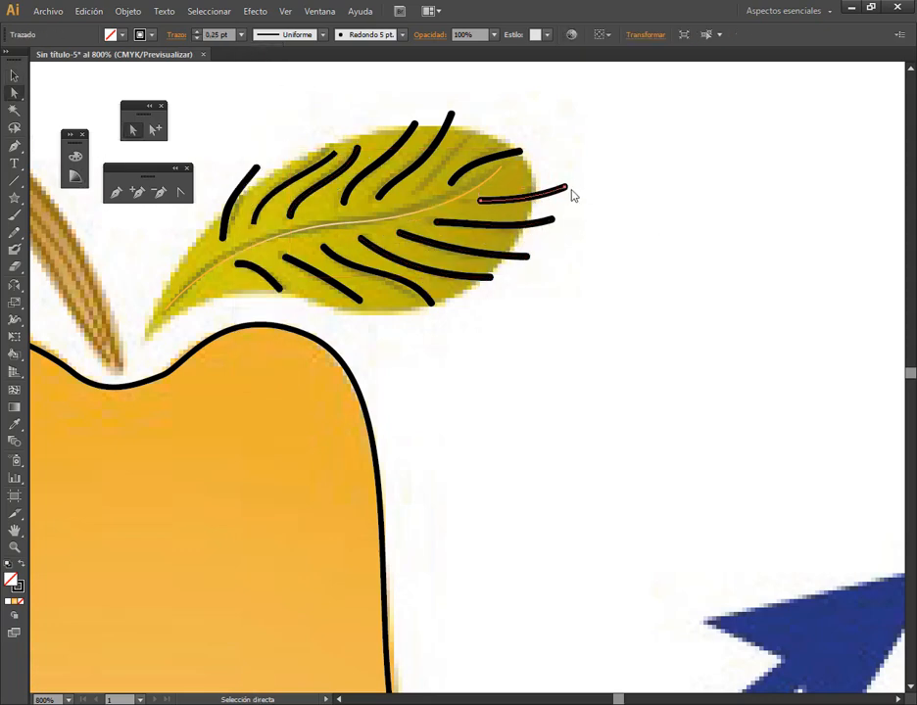
left_click(564, 189)
mouse_move(564, 189)
left_mouse_down()
mouse_move(536, 195)
mouse_move(552, 225)
mouse_move(529, 223)
left_mouse_up()
left_click(549, 221)
left_click(452, 115)
left_click_drag(452, 114, 445, 129)
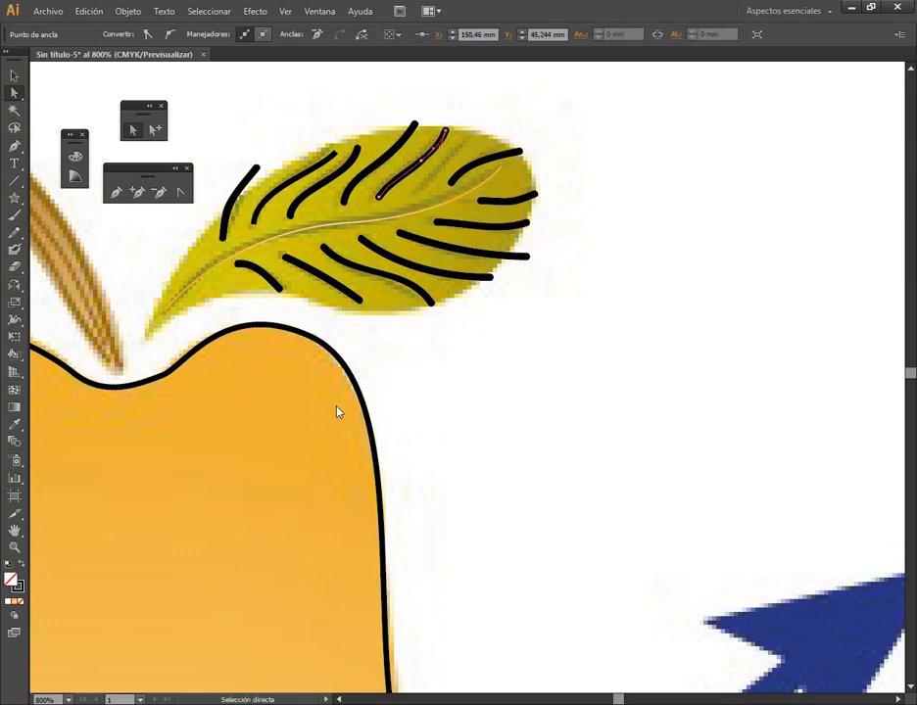
Delete the stray black brush stroke beside the reference arrow's shaft
scroll(458, 442, "down", 5)
left_click_drag(625, 565, 503, 421)
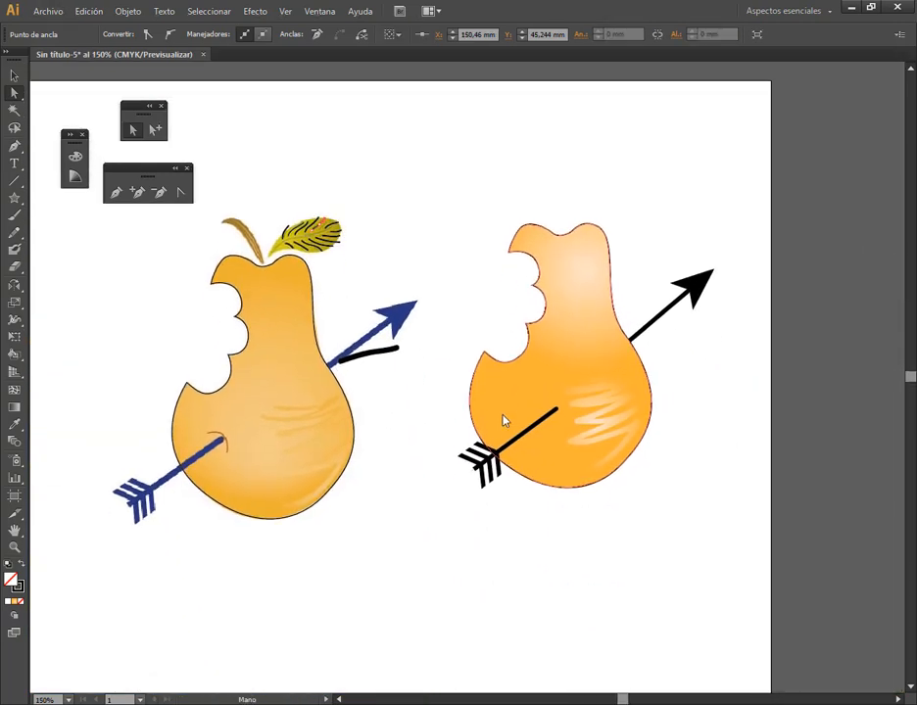
left_click(10, 77)
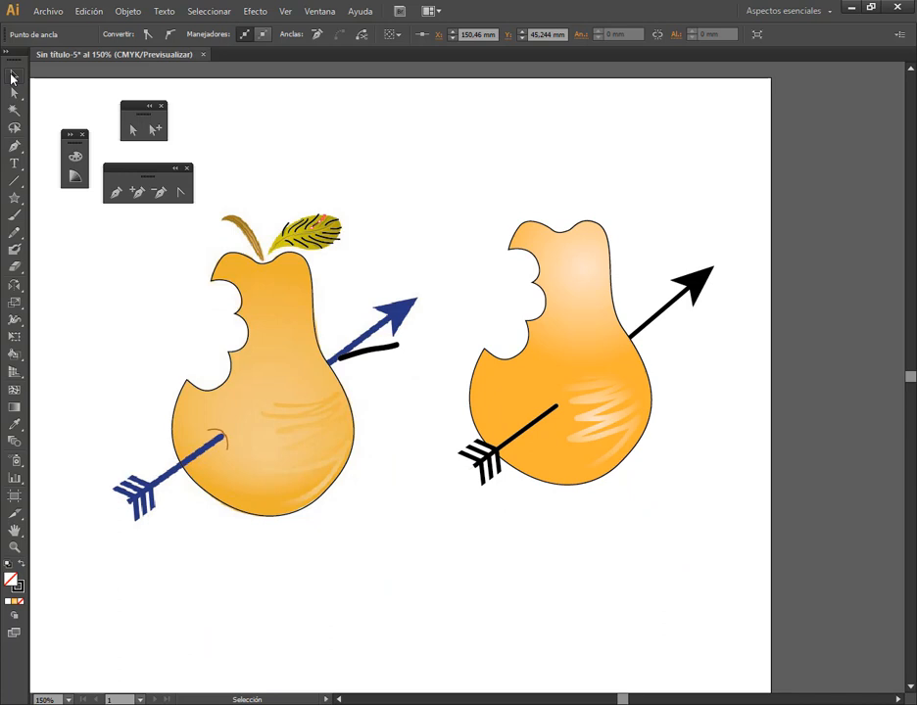
left_click(313, 147)
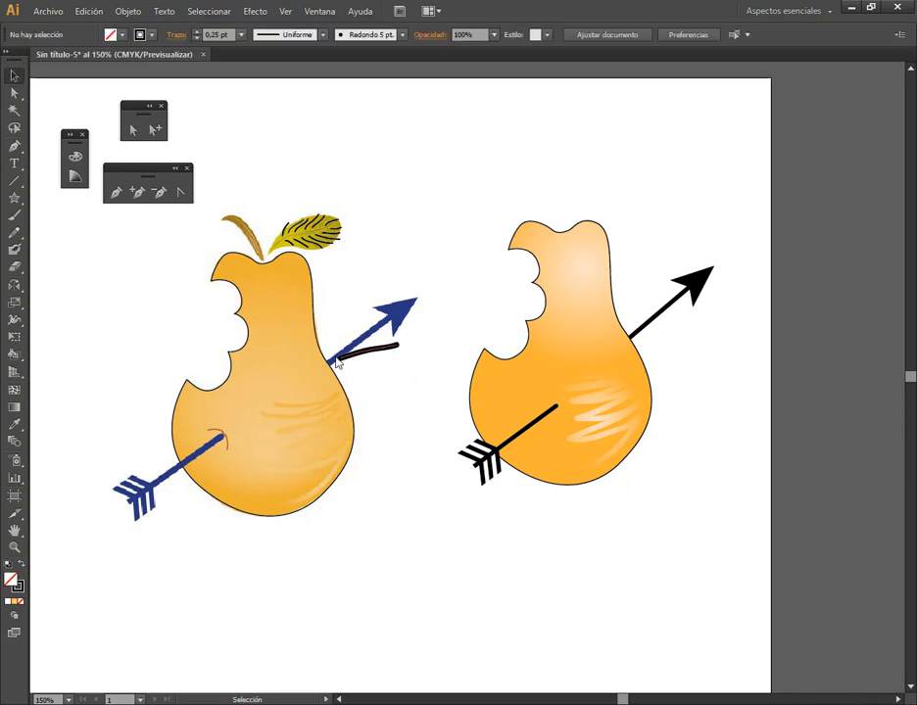
left_click(385, 349)
key("Delete")
Set the stroke colour of the redrawn arrow's feathered tail segment to blue 2400D6
left_click(692, 299)
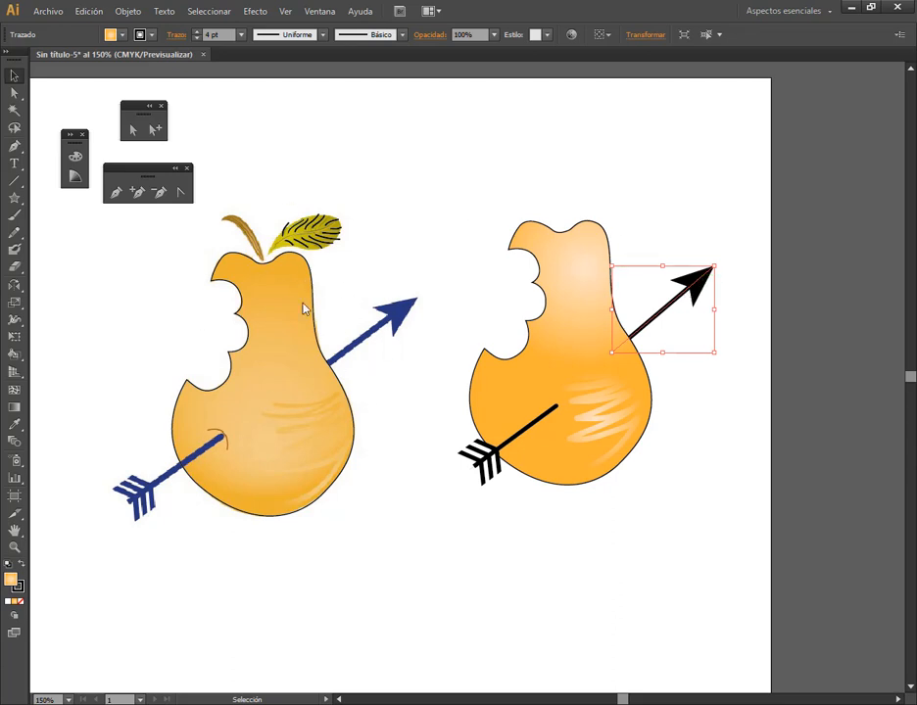
left_click(499, 480)
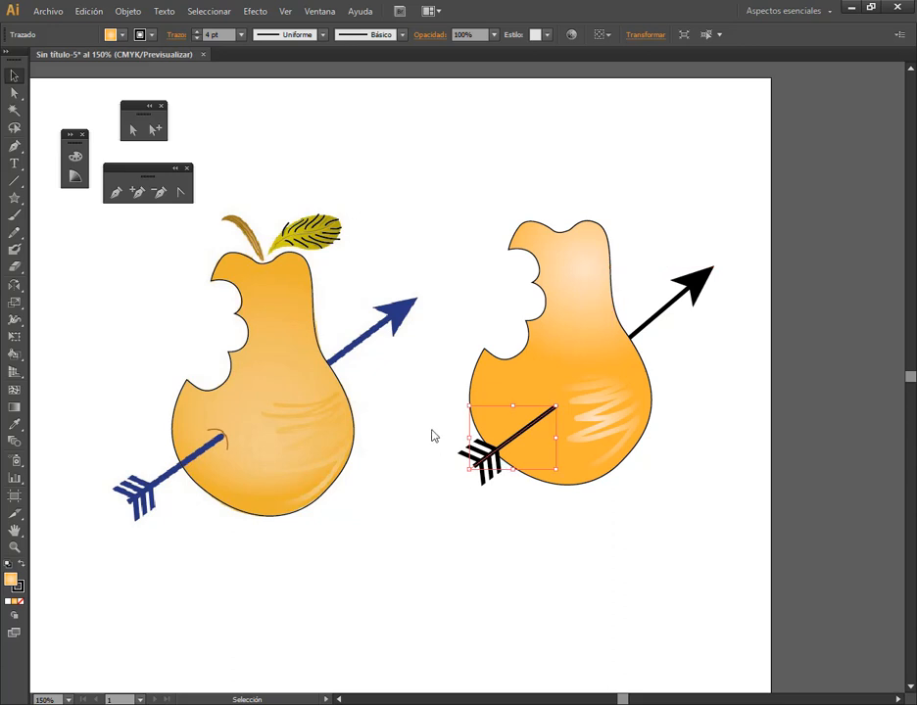
double_click(18, 587)
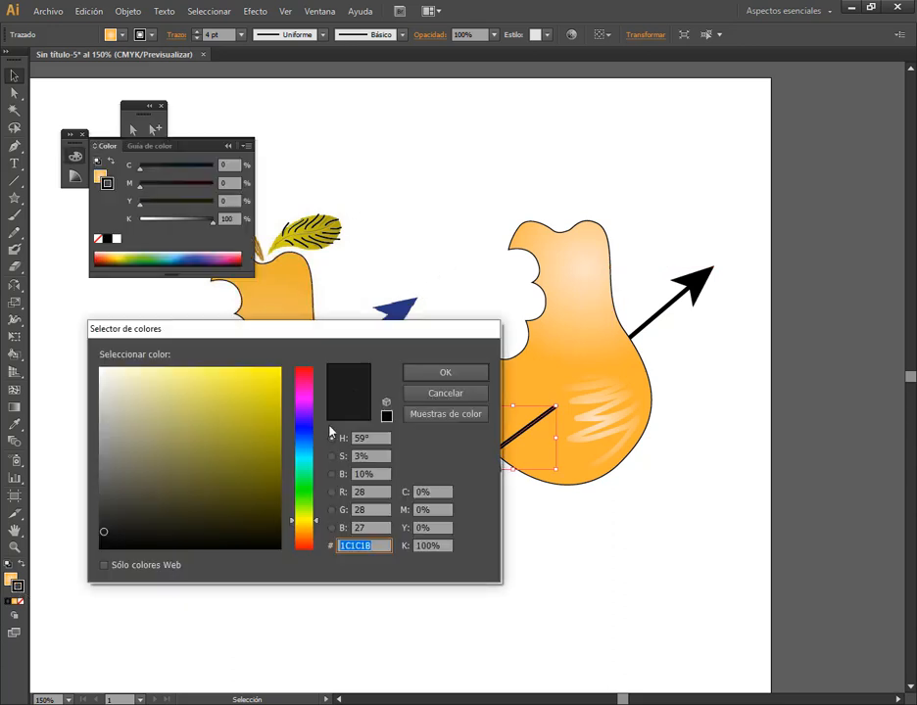
left_click(302, 424)
left_click_drag(268, 375, 284, 397)
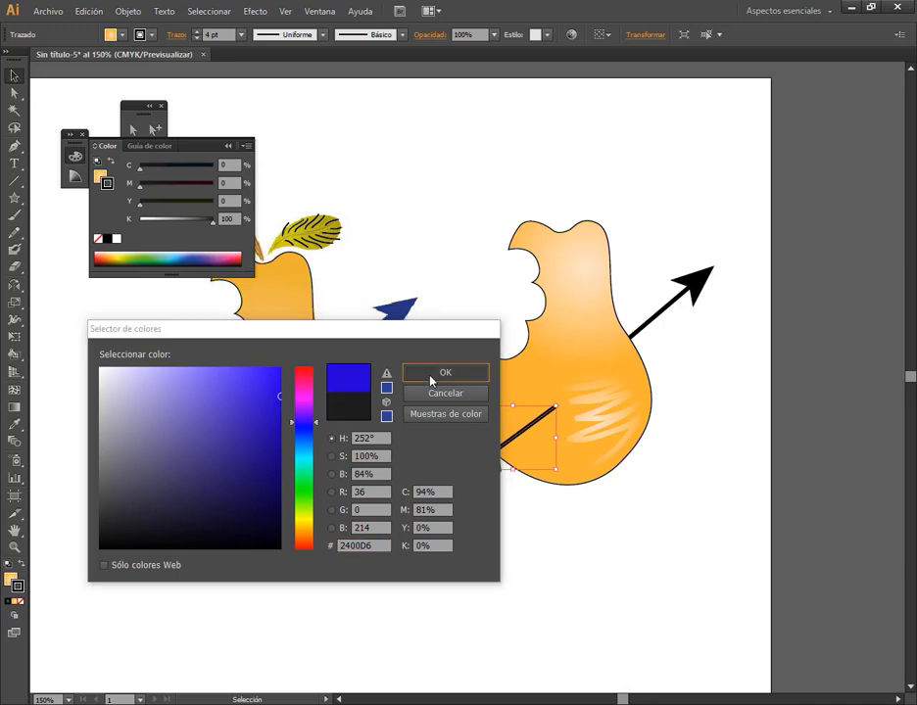
left_click(436, 373)
Copy the tail segment's blue stroke onto the redrawn arrow's head segment with the Eyedropper
left_click(694, 286)
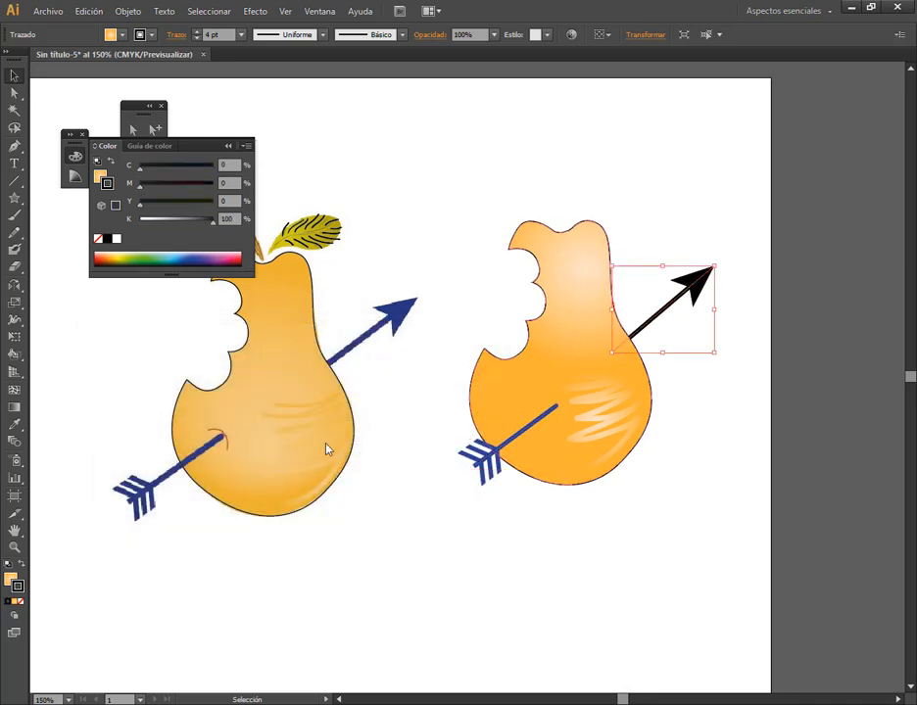
double_click(17, 587)
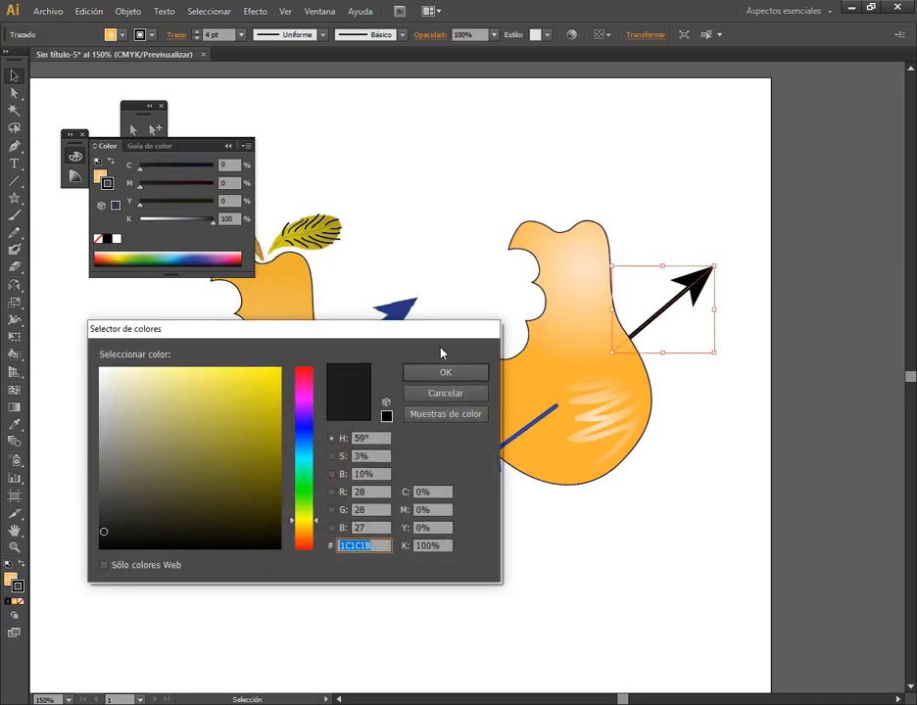
left_click(453, 393)
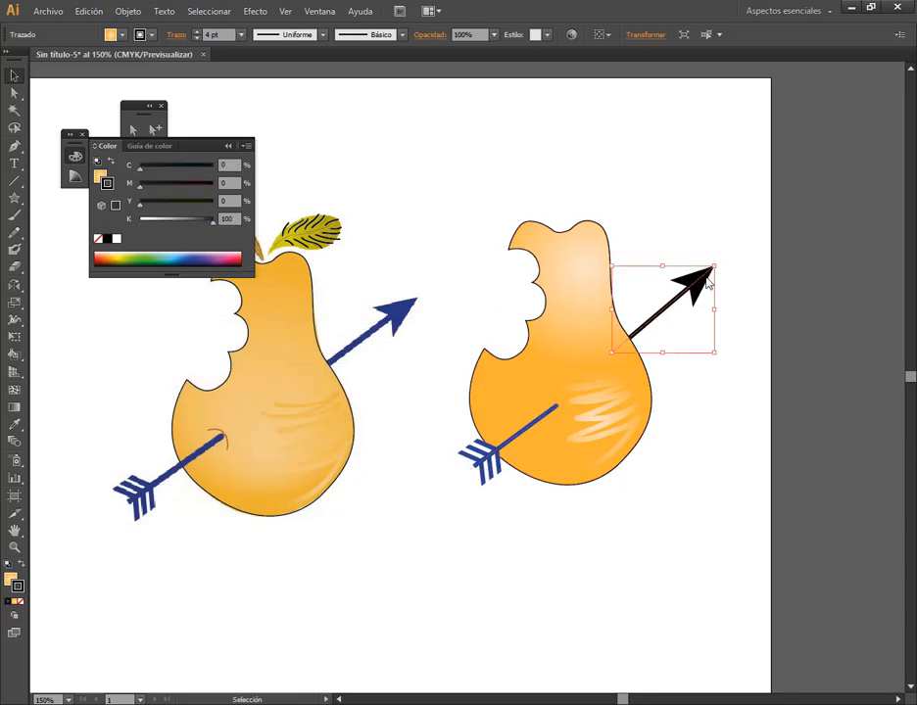
left_click(15, 424)
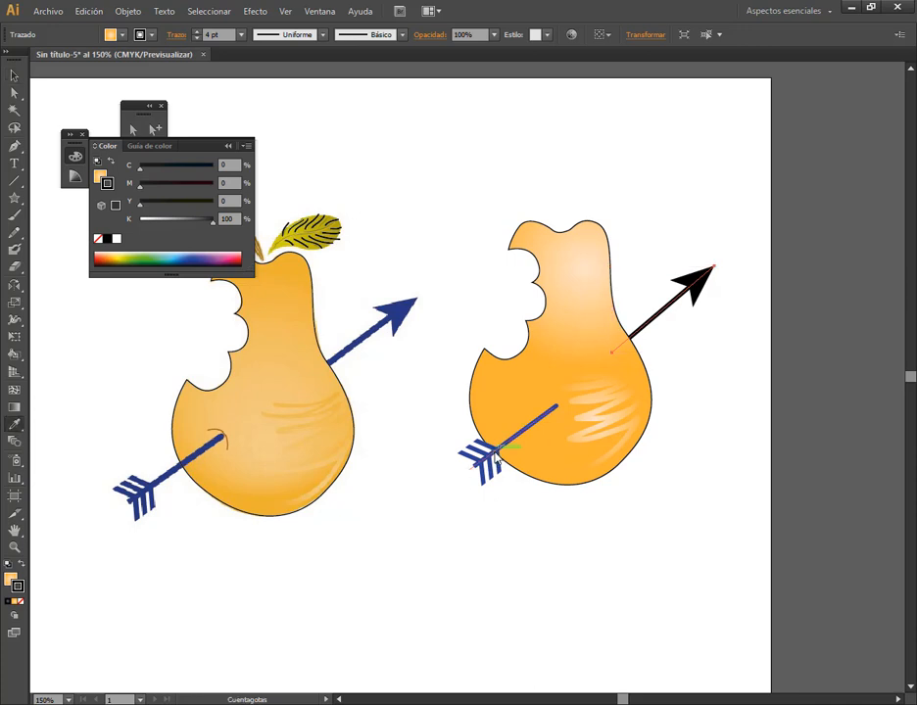
left_click(494, 456)
left_click(13, 75)
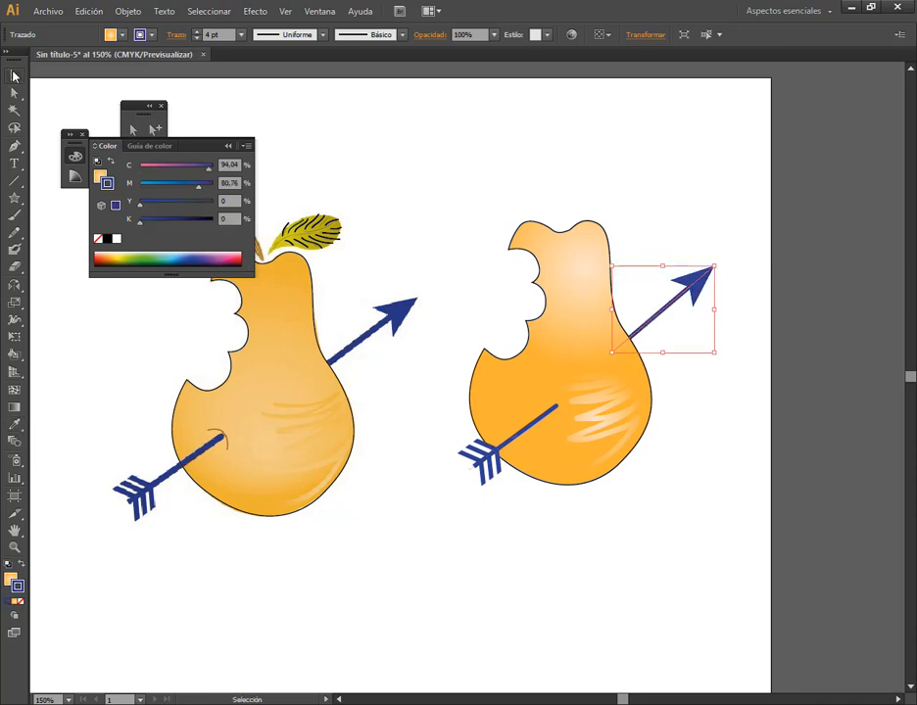
Sample the reference arrow's blue onto the redrawn tail segment with the Eyedropper, and swap its fill and stroke
left_click(494, 469)
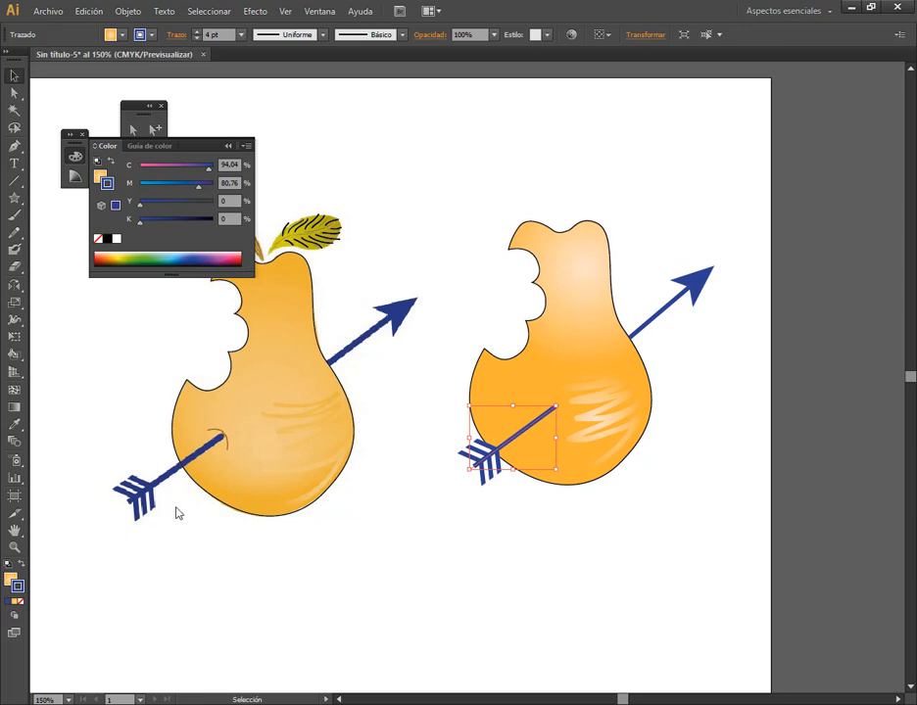
left_click(14, 424)
left_click(169, 478)
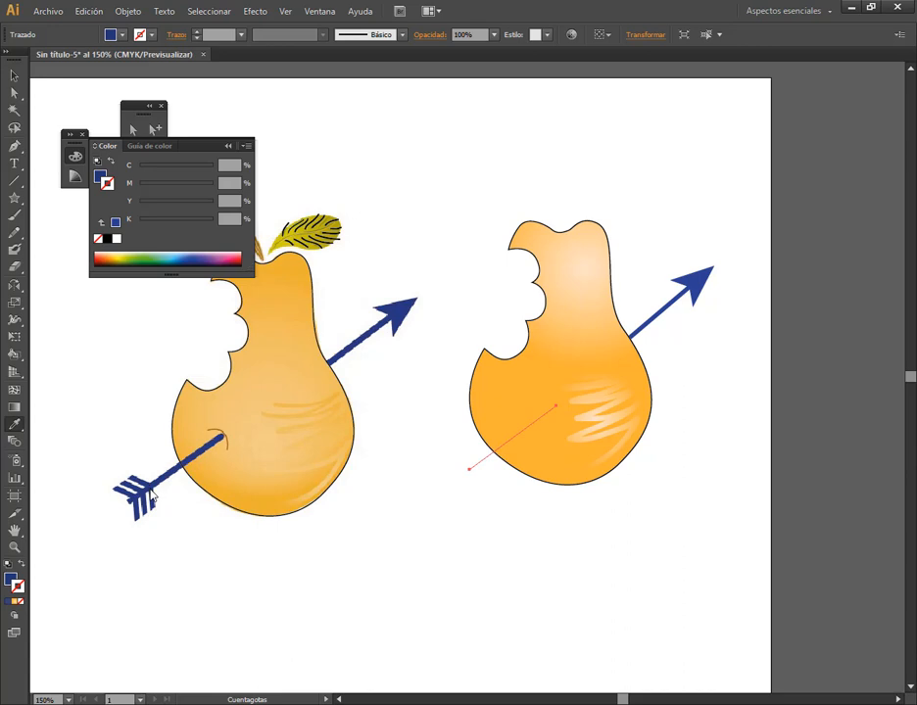
left_click(22, 568)
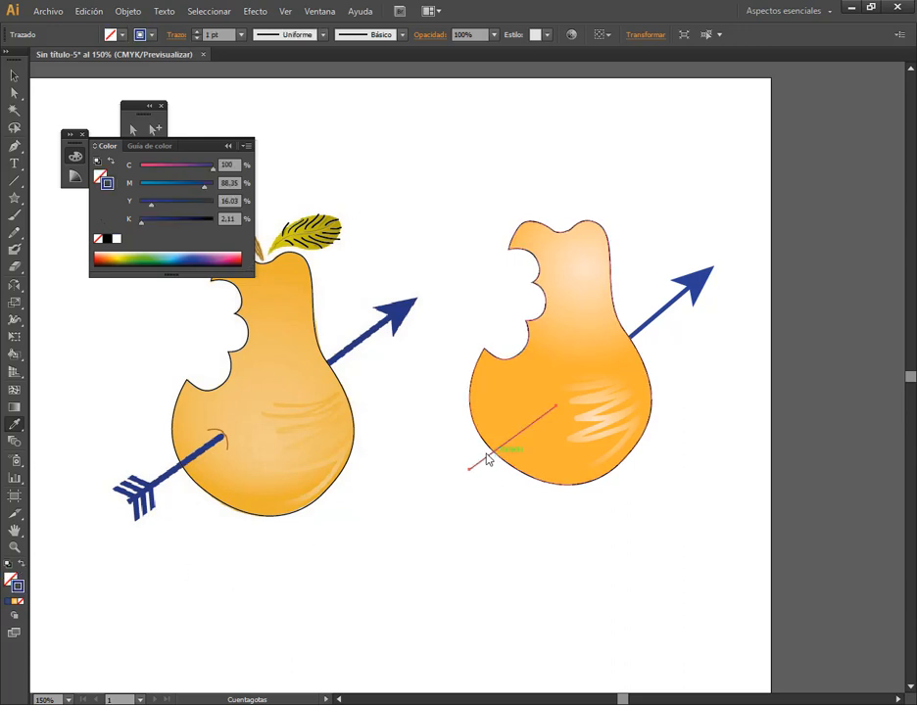
left_click(13, 75)
left_click(521, 433)
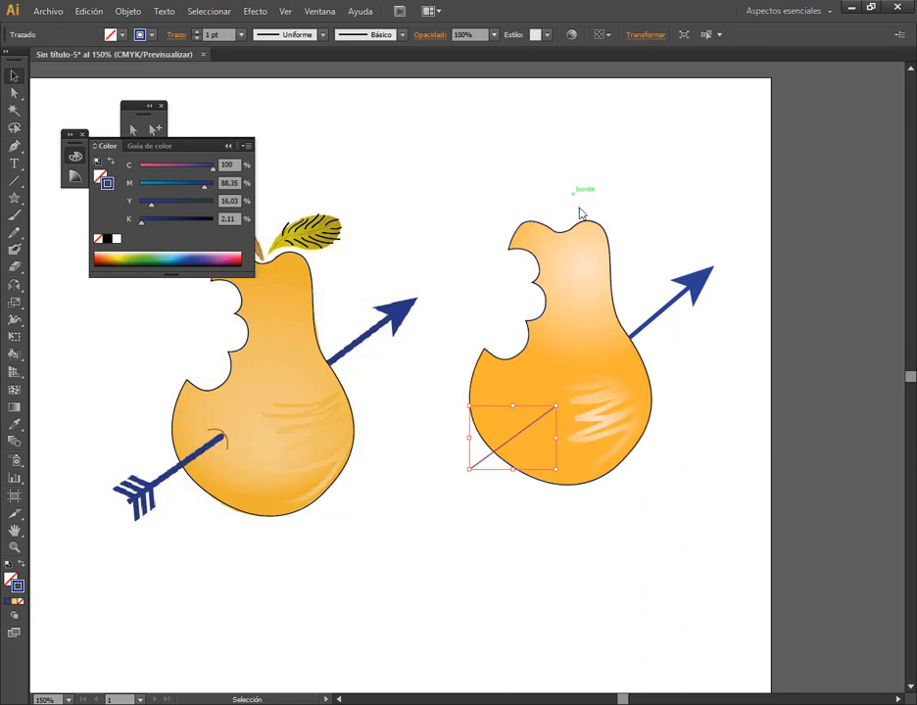
Undo the Eyedropper colour changes on the redrawn arrow's tail and head segments, and clear the selection
key("a")
key("shift+x")
key("ctrl+z")
key("ctrl+z")
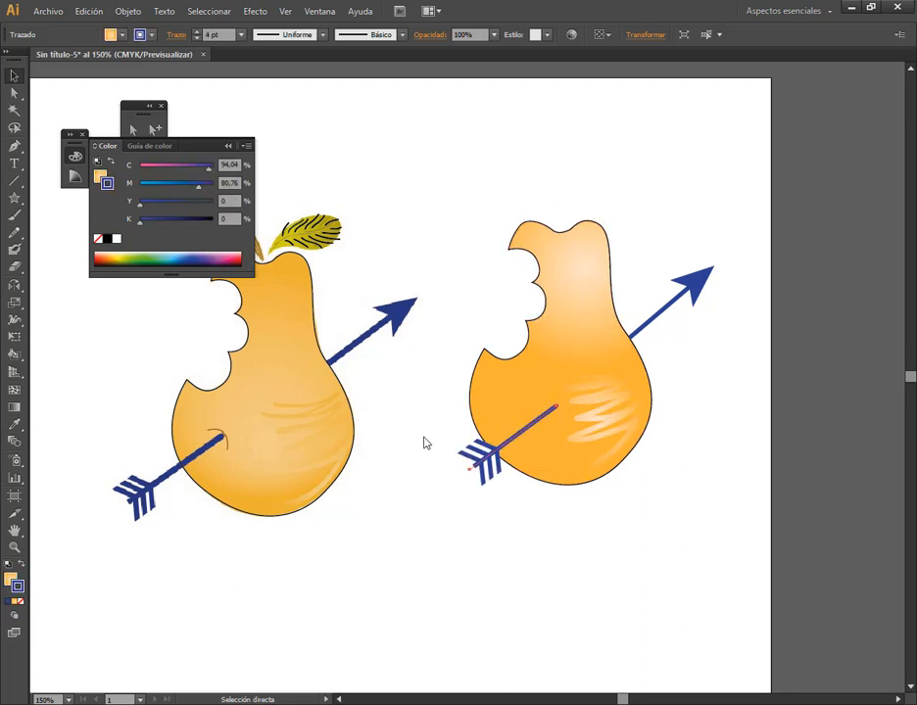
left_click(210, 532)
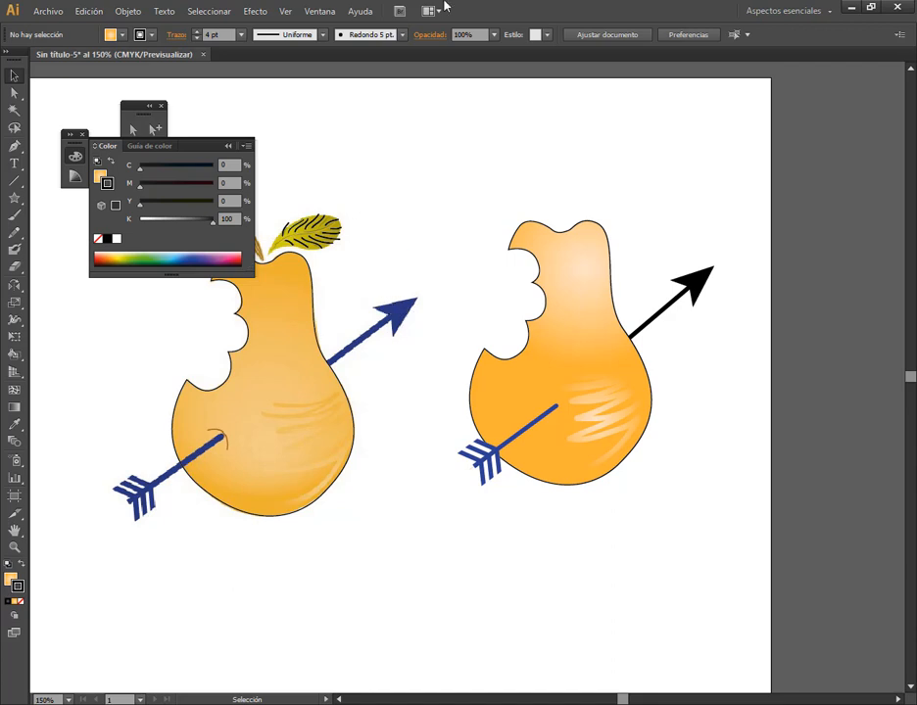
Display the colour swatches, sample the reference arrow's dark blue with the Eyedropper and add it as a new swatch
left_click(319, 11)
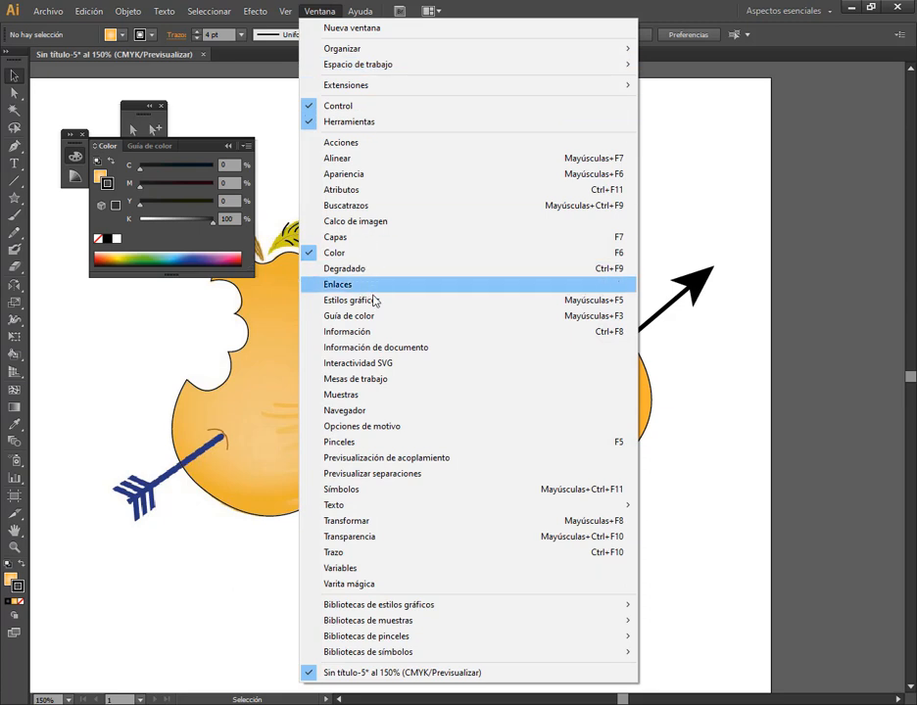
left_click(374, 396)
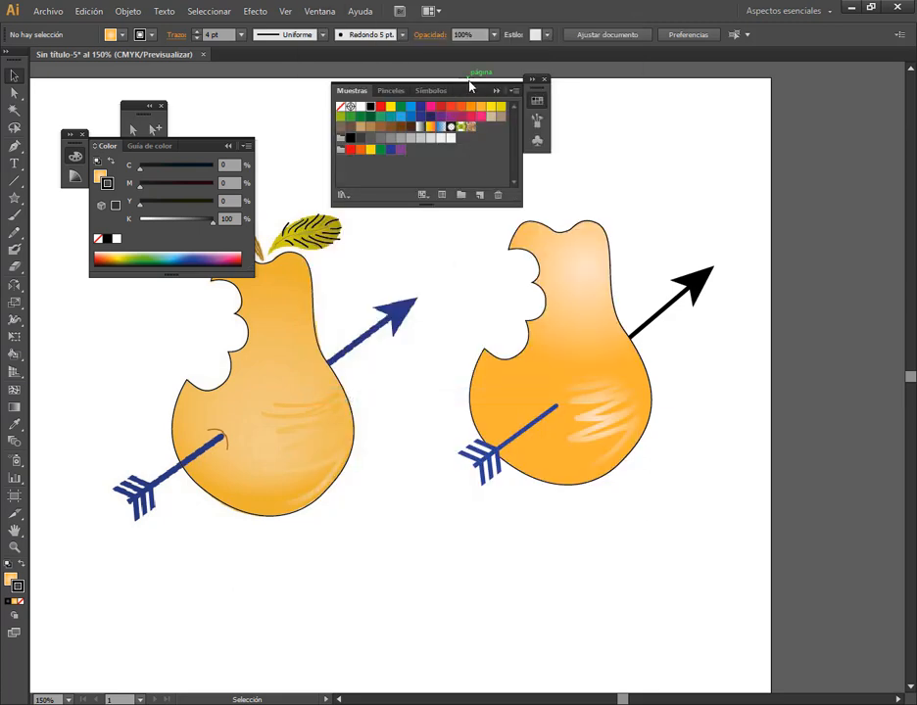
left_click_drag(476, 91, 446, 128)
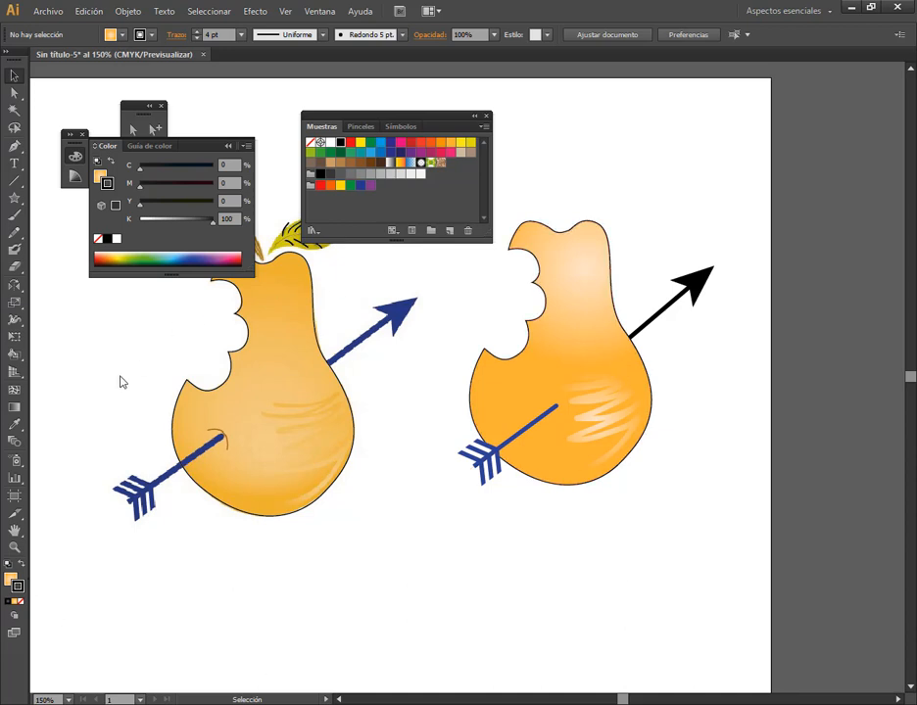
left_click(15, 425)
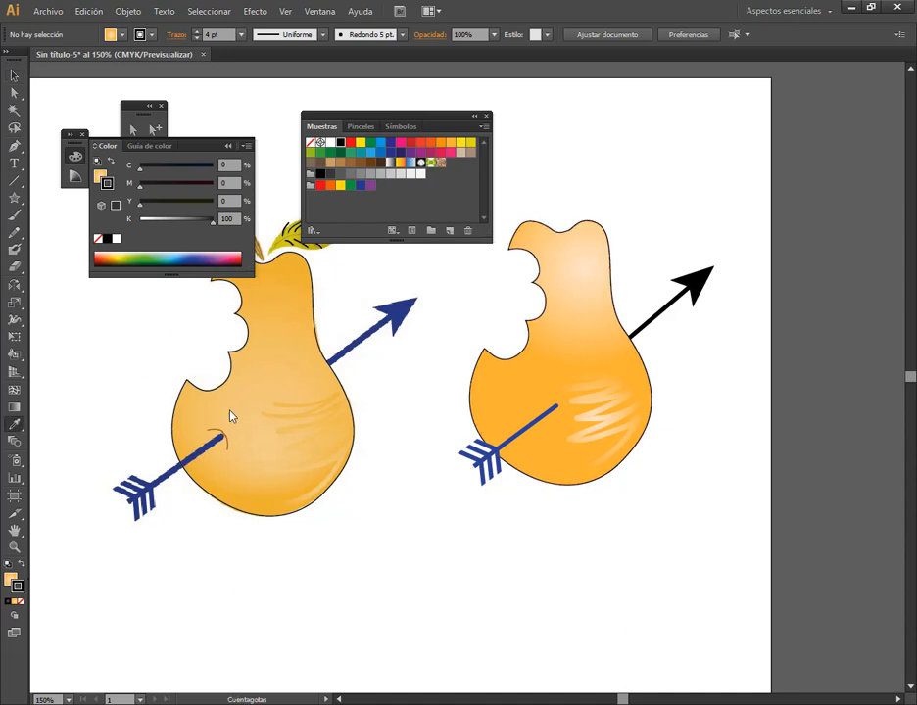
left_click(400, 316)
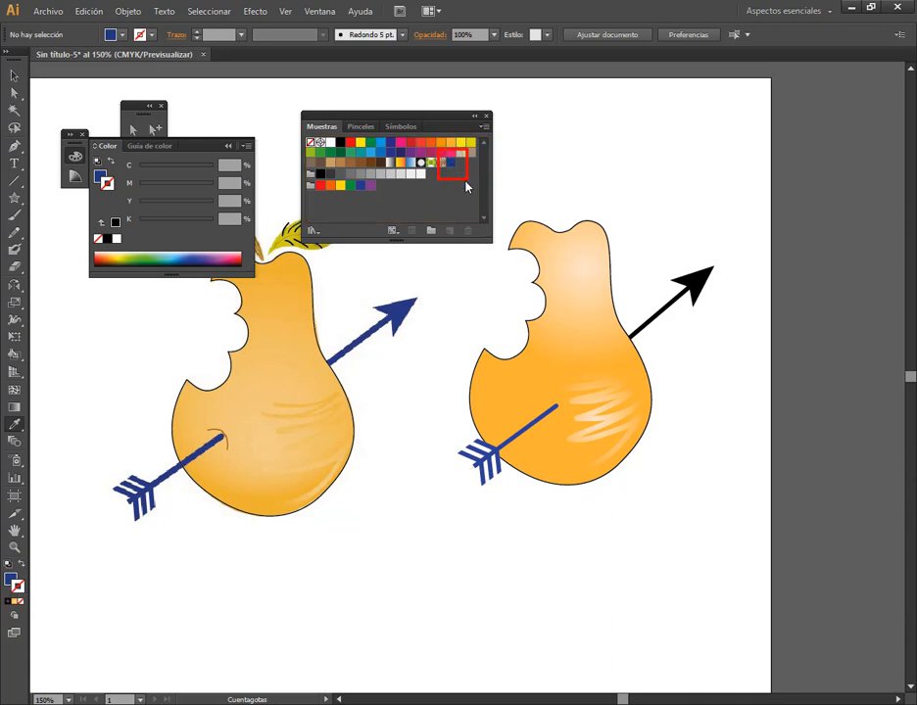
Apply the new dark blue swatch to the strokes of the redrawn arrow's tail and head segments
key("v")
left_click(476, 472)
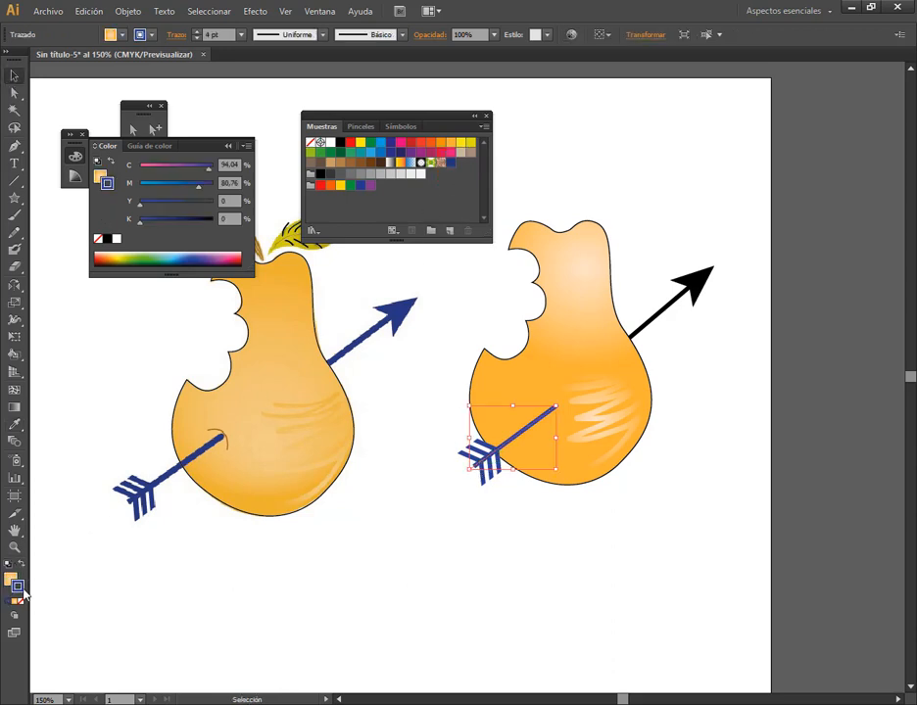
left_click(451, 163)
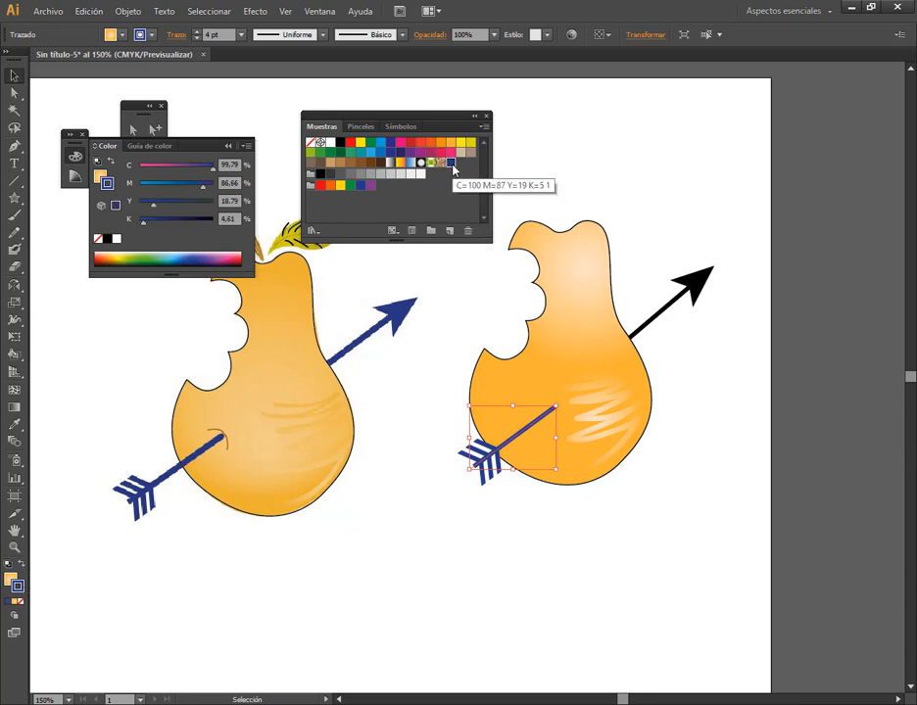
left_click(711, 273)
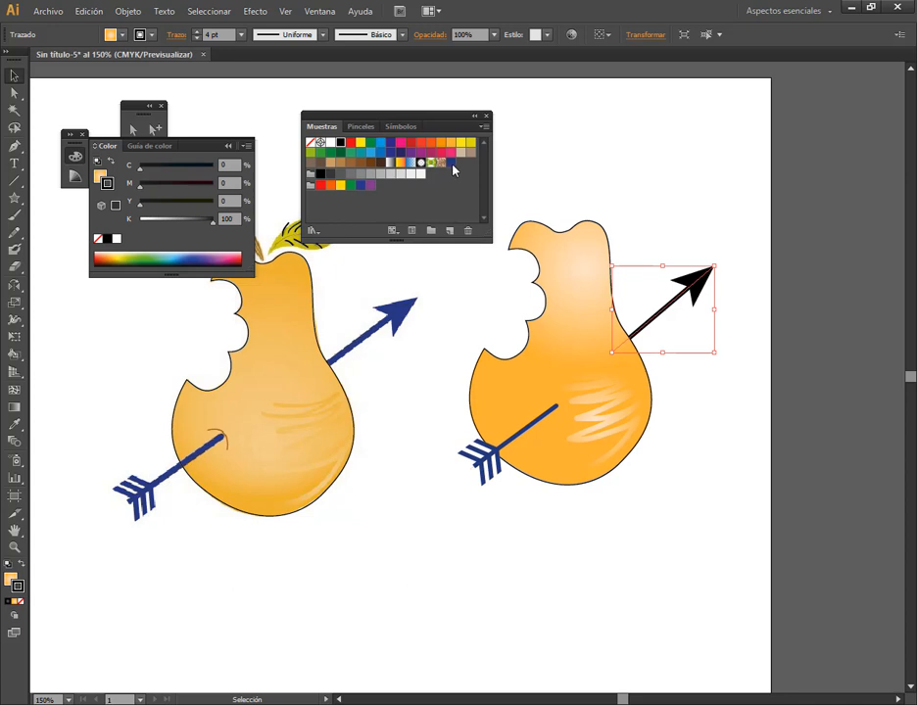
left_click(453, 170)
left_click(675, 272)
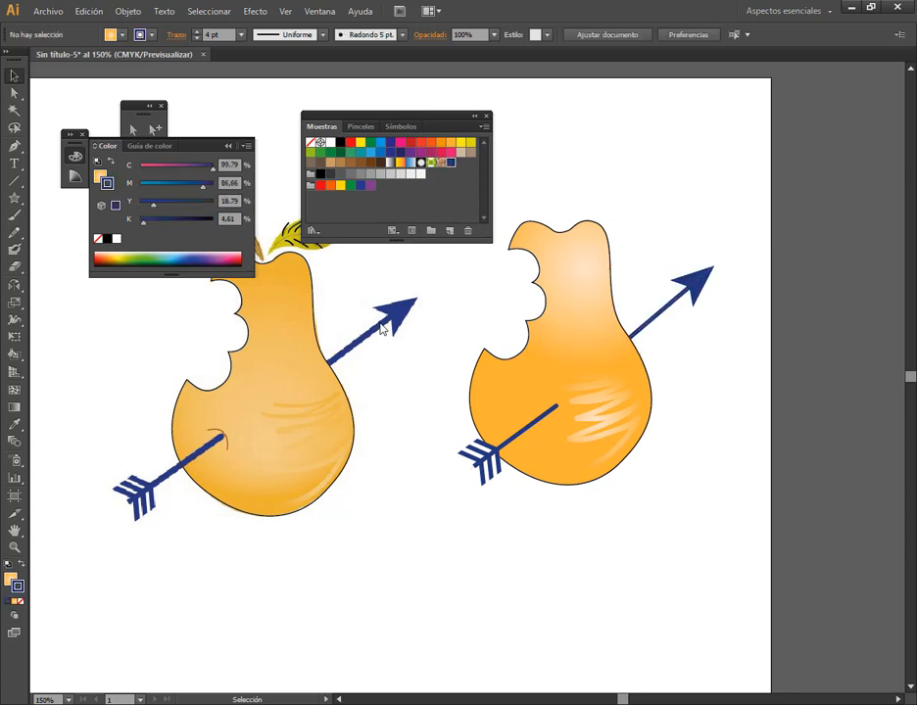